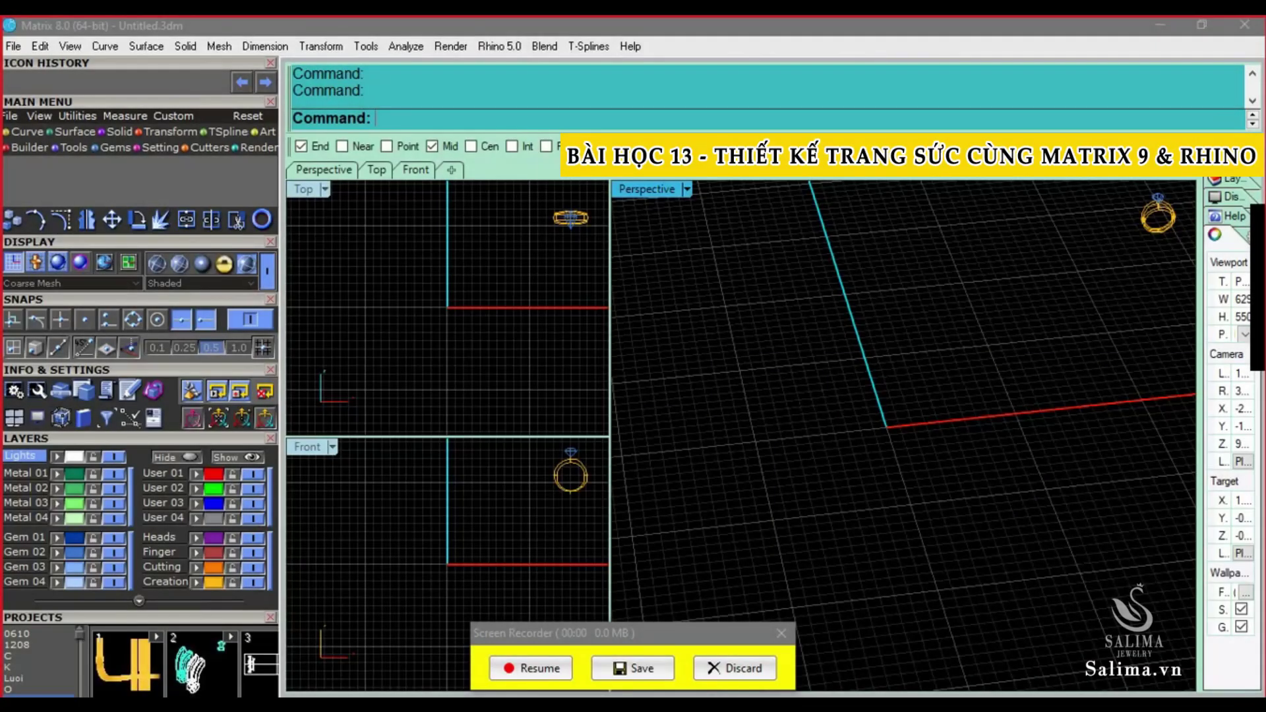
# Open the finished pendant file mat day 3.3dm from Downloads
pyautogui.hotkey('ctrl', 'o')
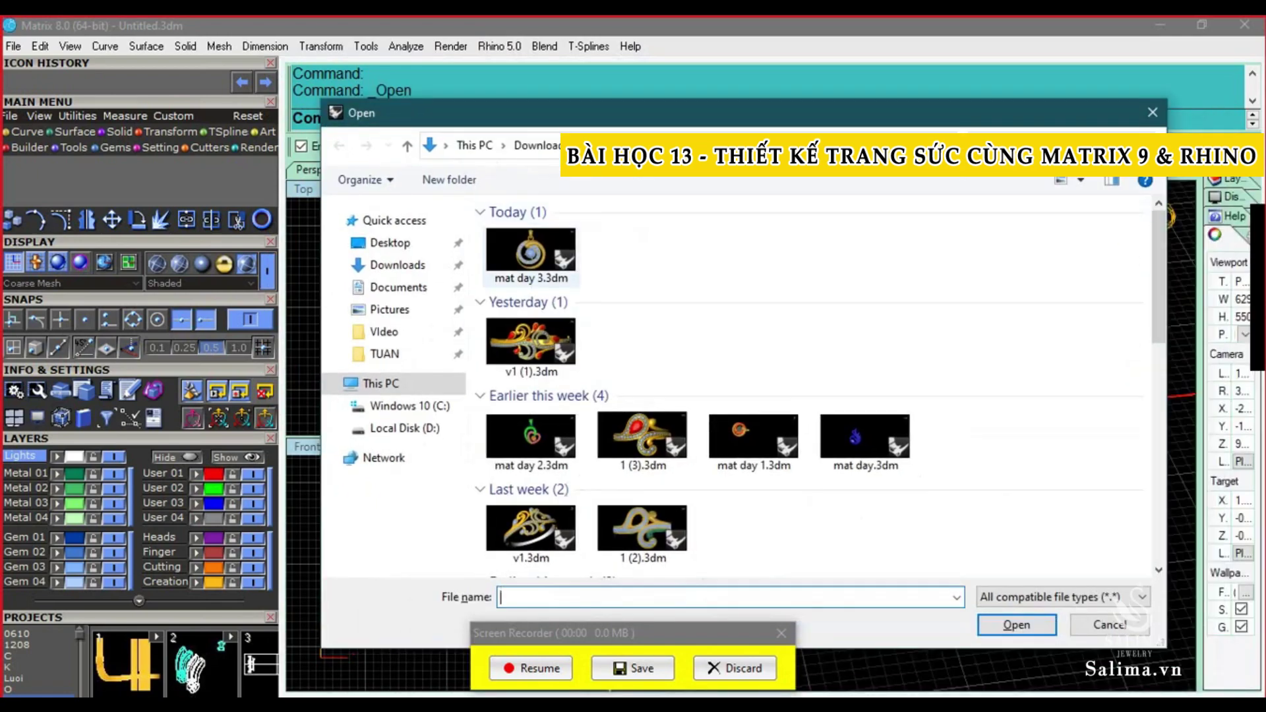
pyautogui.doubleClick(531, 254)
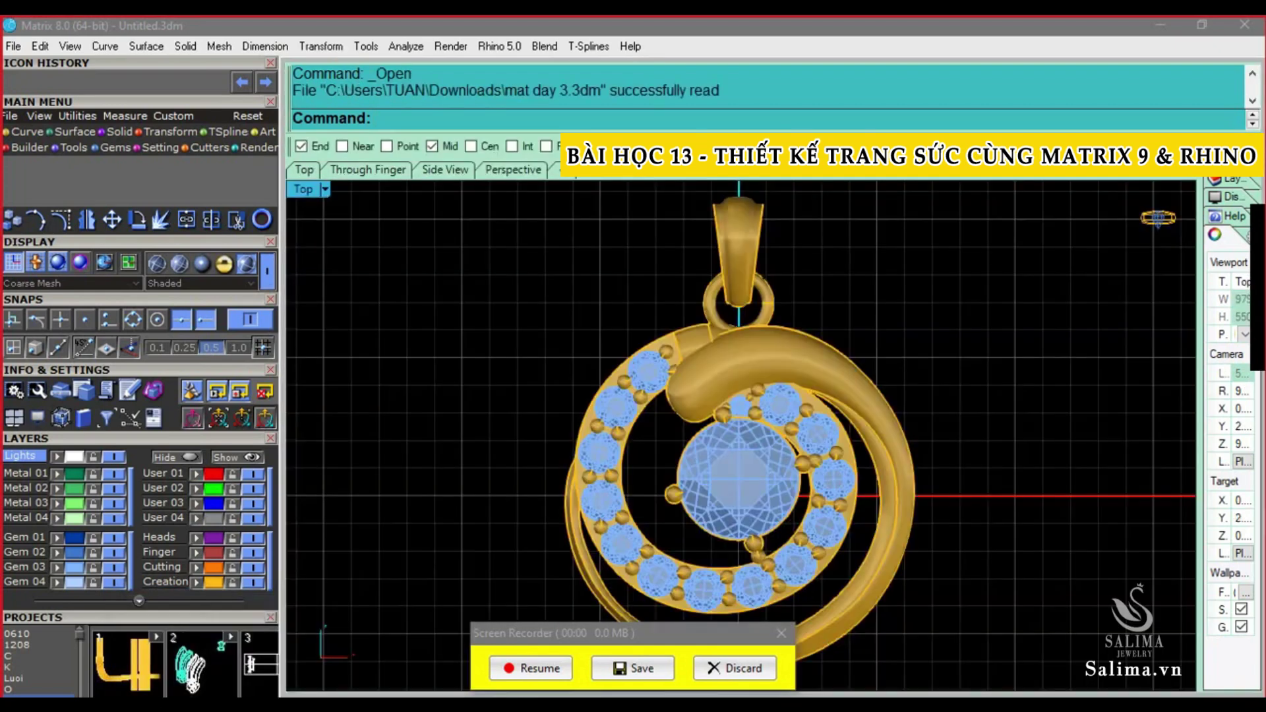
# Switch to Perspective and zoom in on the centre stone, prongs and small gems
pyautogui.hotkey('ctrl', 'F4')
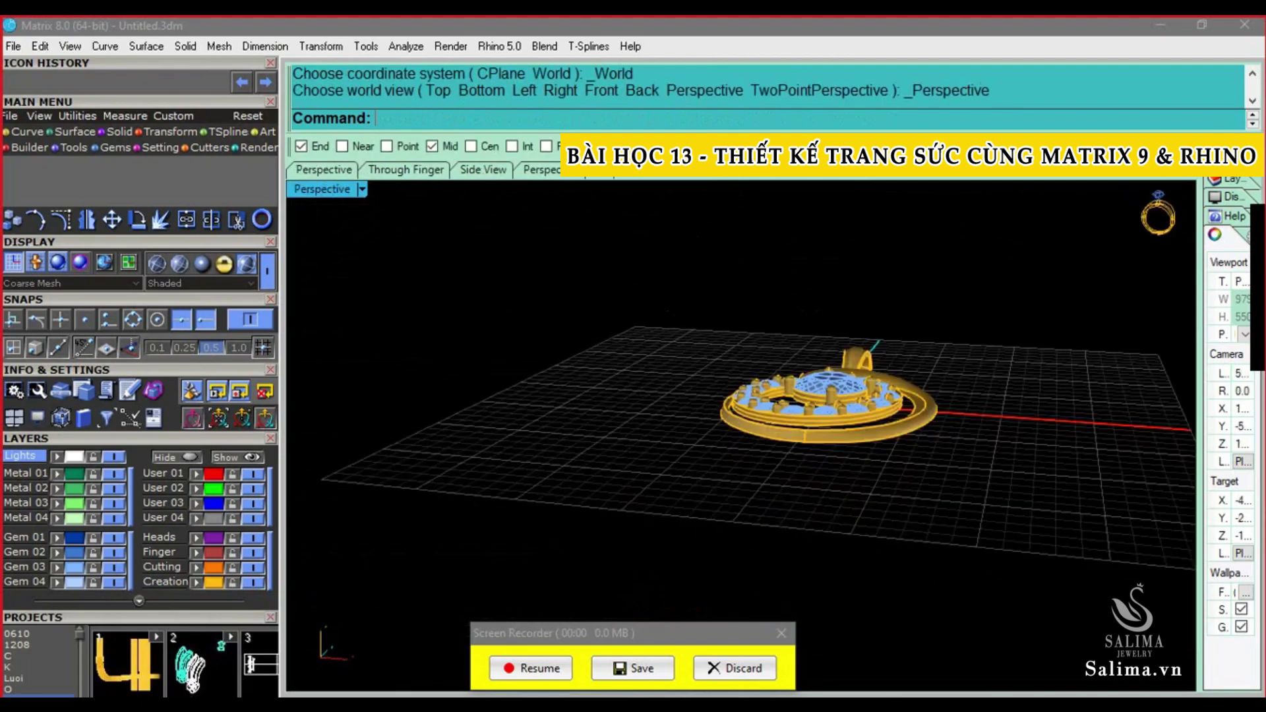
pyautogui.scroll(3, 824, 408)
pyautogui.scroll(3, 824, 409)
pyautogui.scroll(3, 824, 409)
pyautogui.scroll(2, 824, 408)
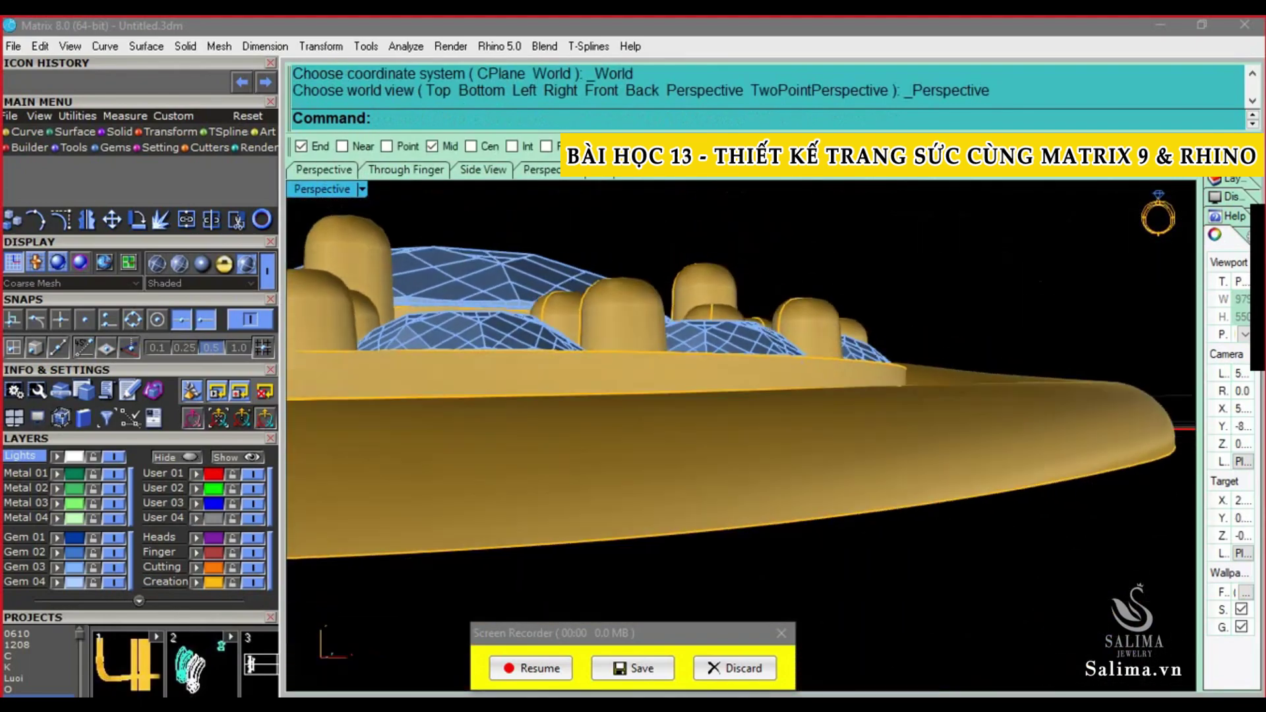
pyautogui.scroll(-3, 739, 435)
pyautogui.scroll(3, 738, 435)
pyautogui.scroll(2, 738, 435)
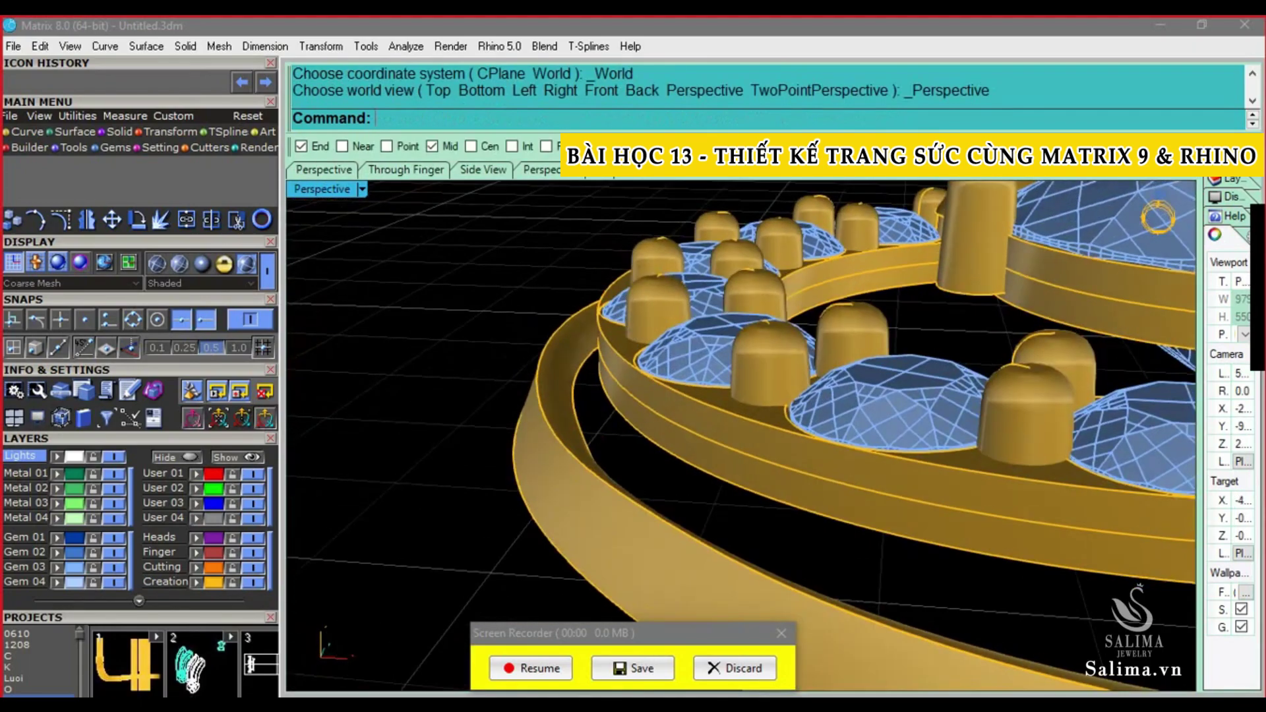
pyautogui.scroll(-3, 1157, 218)
pyautogui.scroll(-2, 1157, 218)
pyautogui.scroll(2, 1158, 204)
pyautogui.scroll(2, 1158, 198)
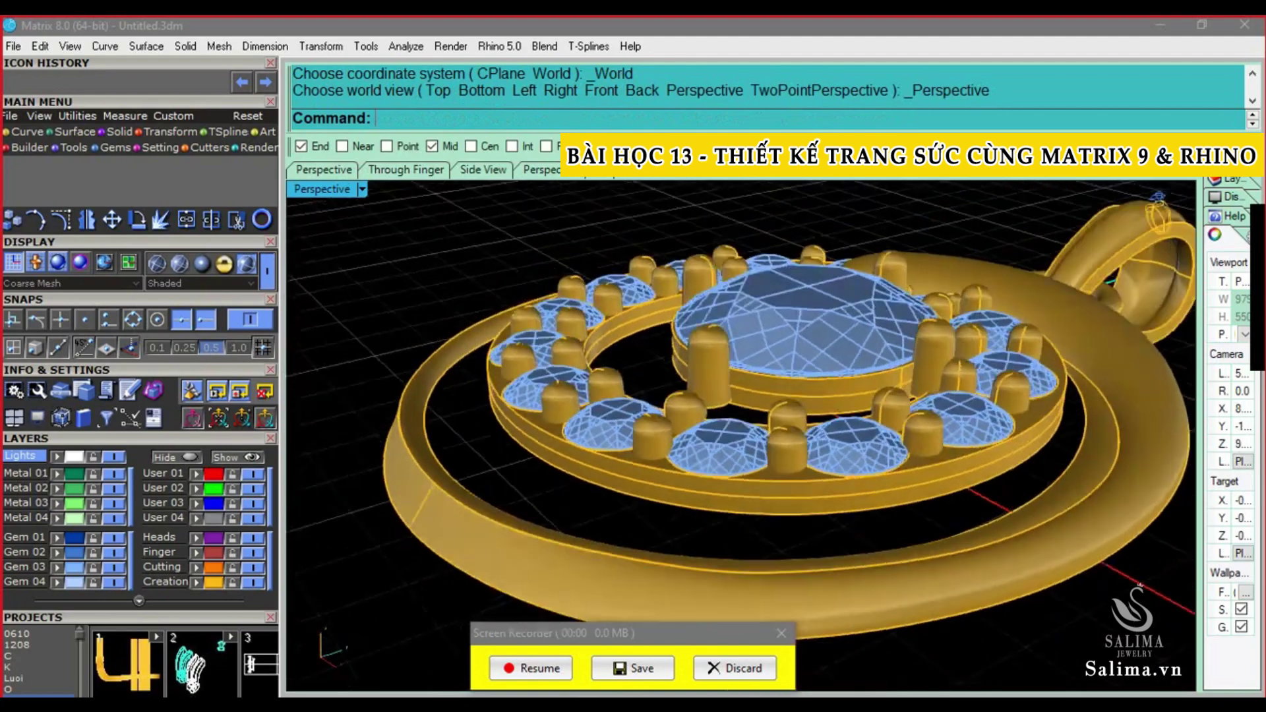
pyautogui.scroll(-2, 1158, 197)
pyautogui.scroll(3, 1158, 198)
pyautogui.scroll(2, 1159, 197)
pyautogui.scroll(2, 1159, 197)
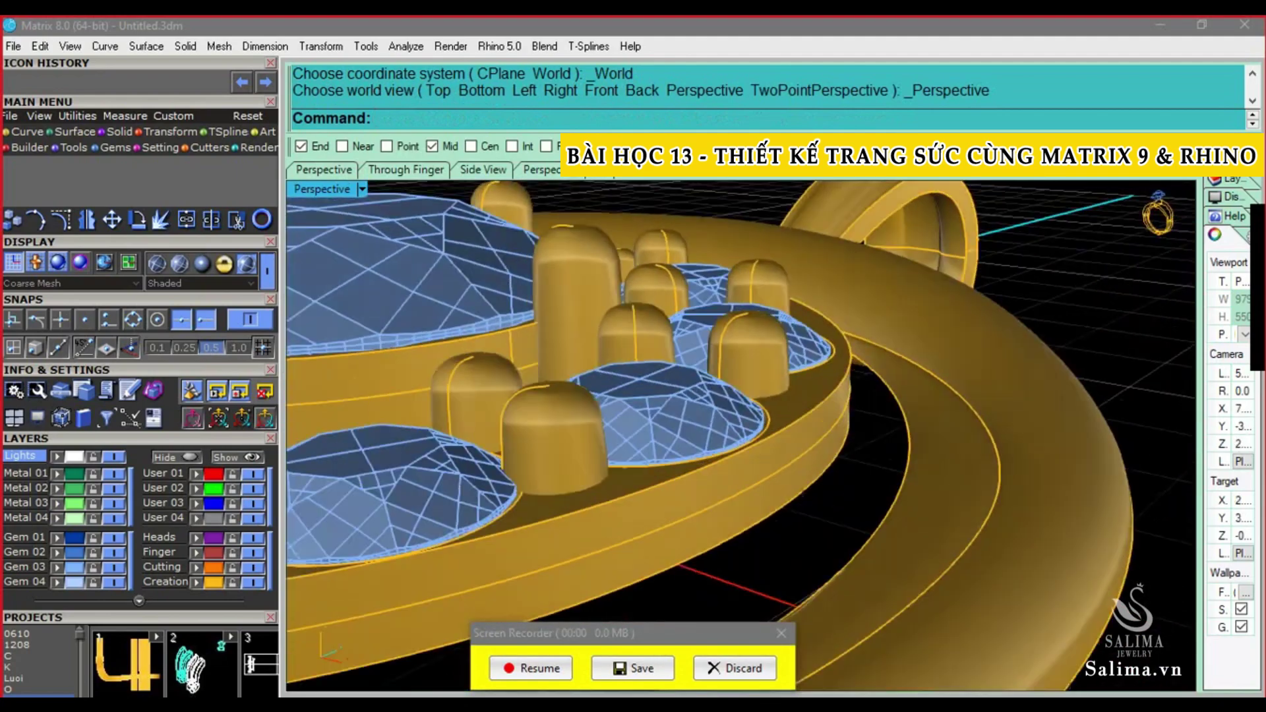
pyautogui.scroll(-3, 740, 436)
pyautogui.scroll(2, 741, 435)
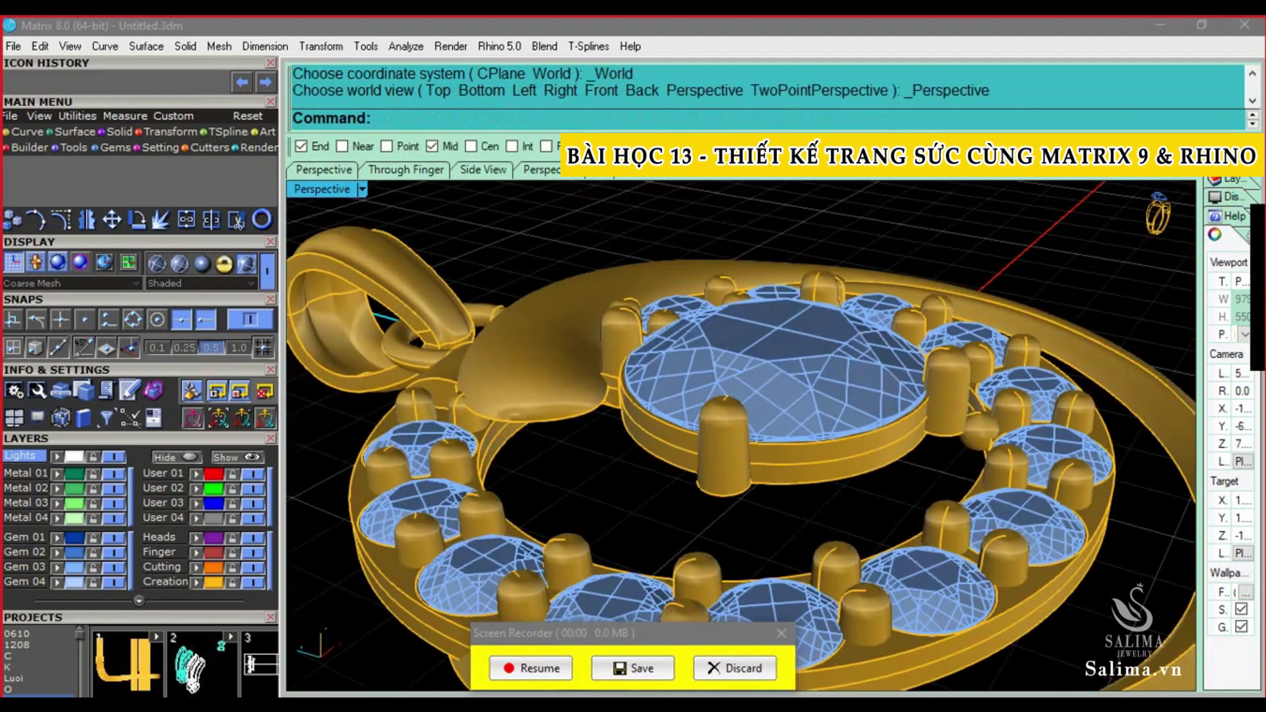
# Orbit to edge-on and full-bail views of the pendant, then bring up the Skype call
pyautogui.moveTo(741, 435)
pyautogui.mouseDown(button='right')
pyautogui.moveTo(740, 316)
pyautogui.moveTo(740, 501)
pyautogui.mouseUp(button='right')
pyautogui.scroll(3, 740, 435)
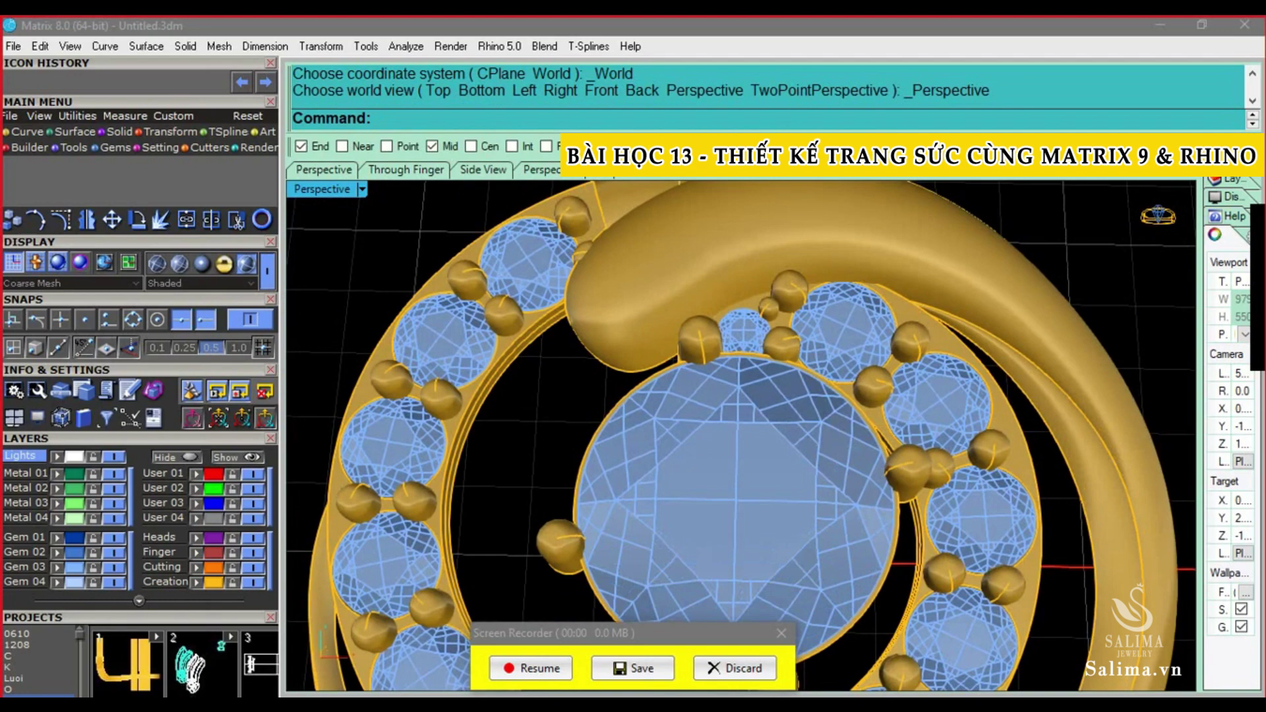
pyautogui.scroll(-2, 741, 436)
pyautogui.scroll(-2, 740, 435)
pyautogui.moveTo(741, 435); pyautogui.dragTo(741, 395, button='right')
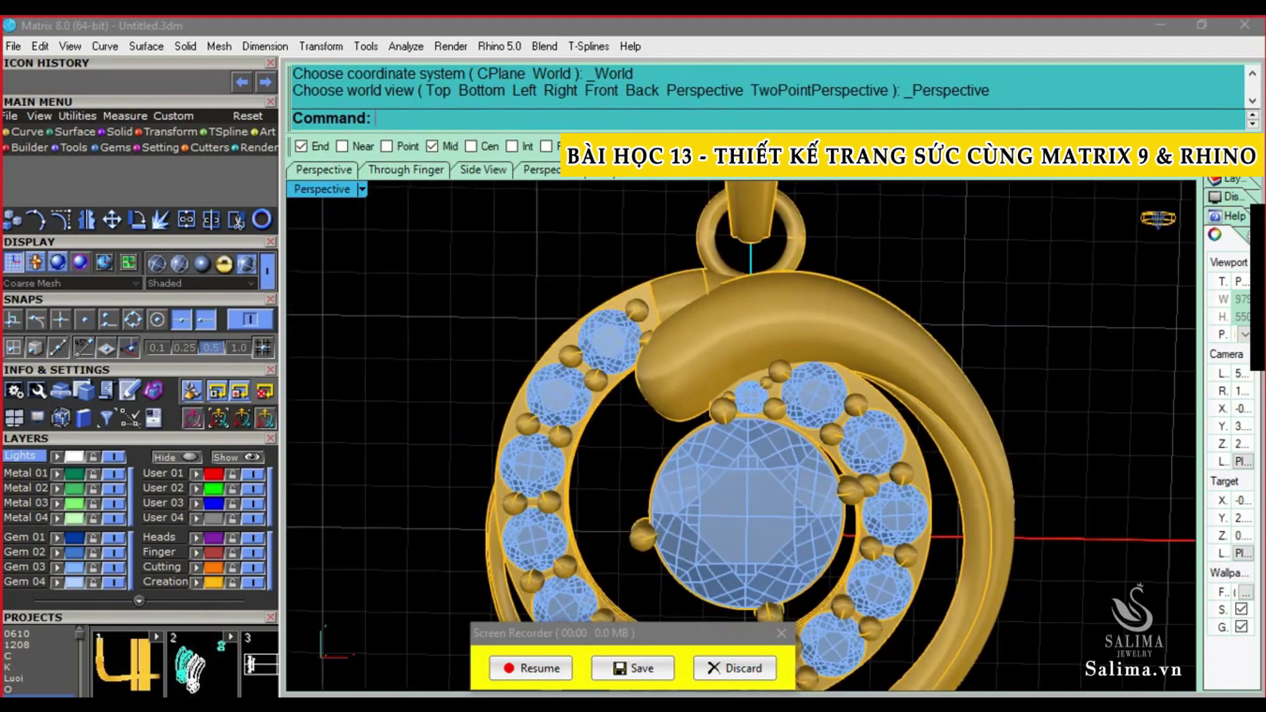
pyautogui.click(369, 638)
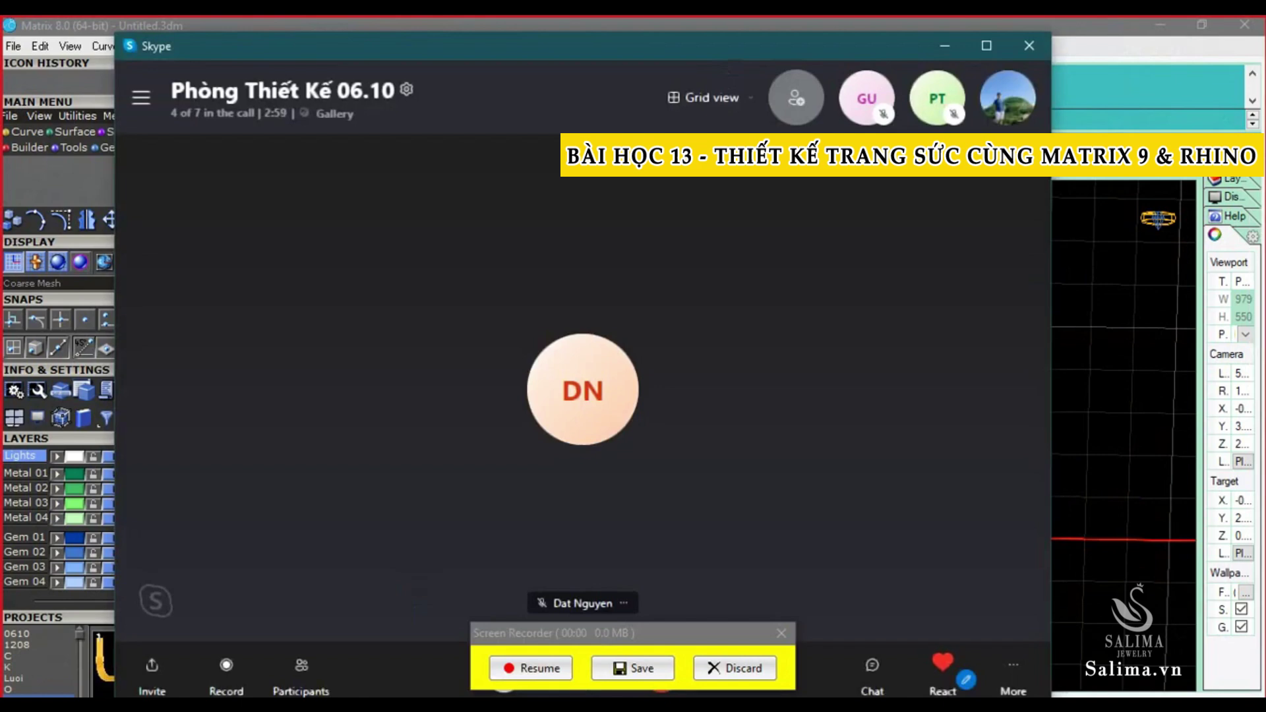
# Review the call's participant list, then minimize Skype to show the pendant again
pyautogui.moveTo(593, 633)
pyautogui.mouseDown()
pyautogui.moveTo(838, 511)
pyautogui.moveTo(722, 634)
pyautogui.moveTo(655, 634)
pyautogui.mouseUp()
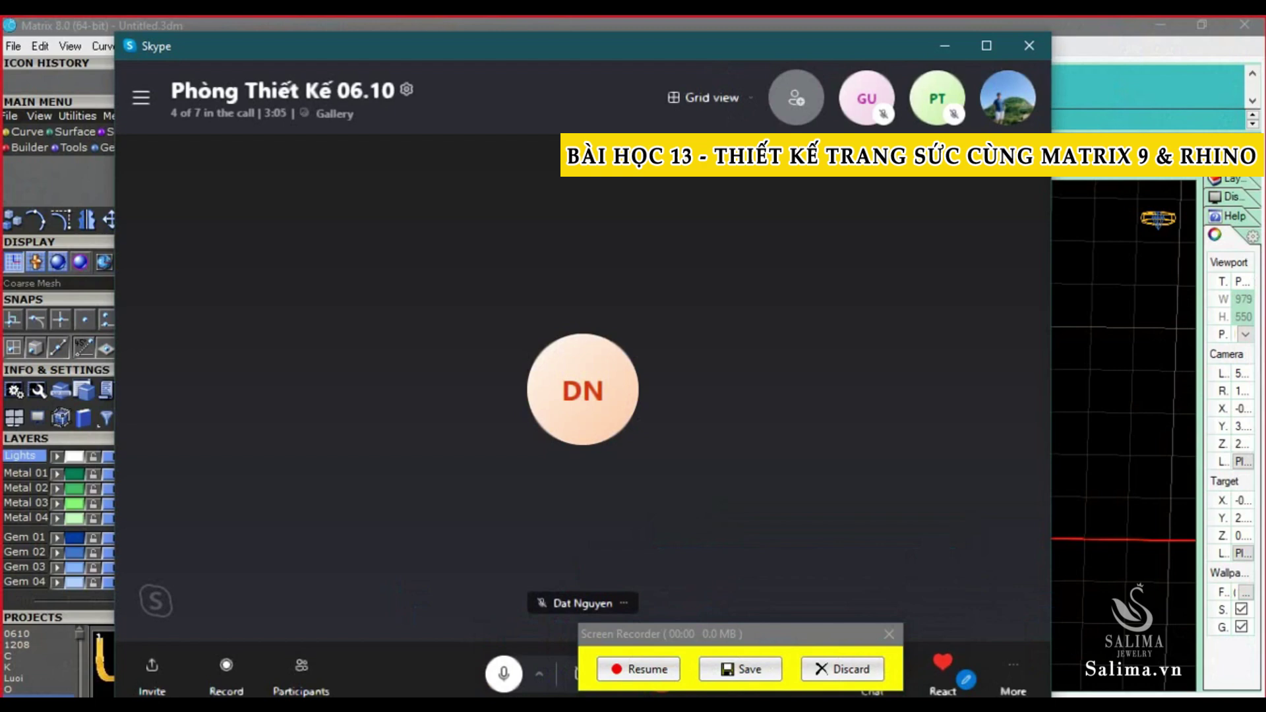
pyautogui.click(302, 666)
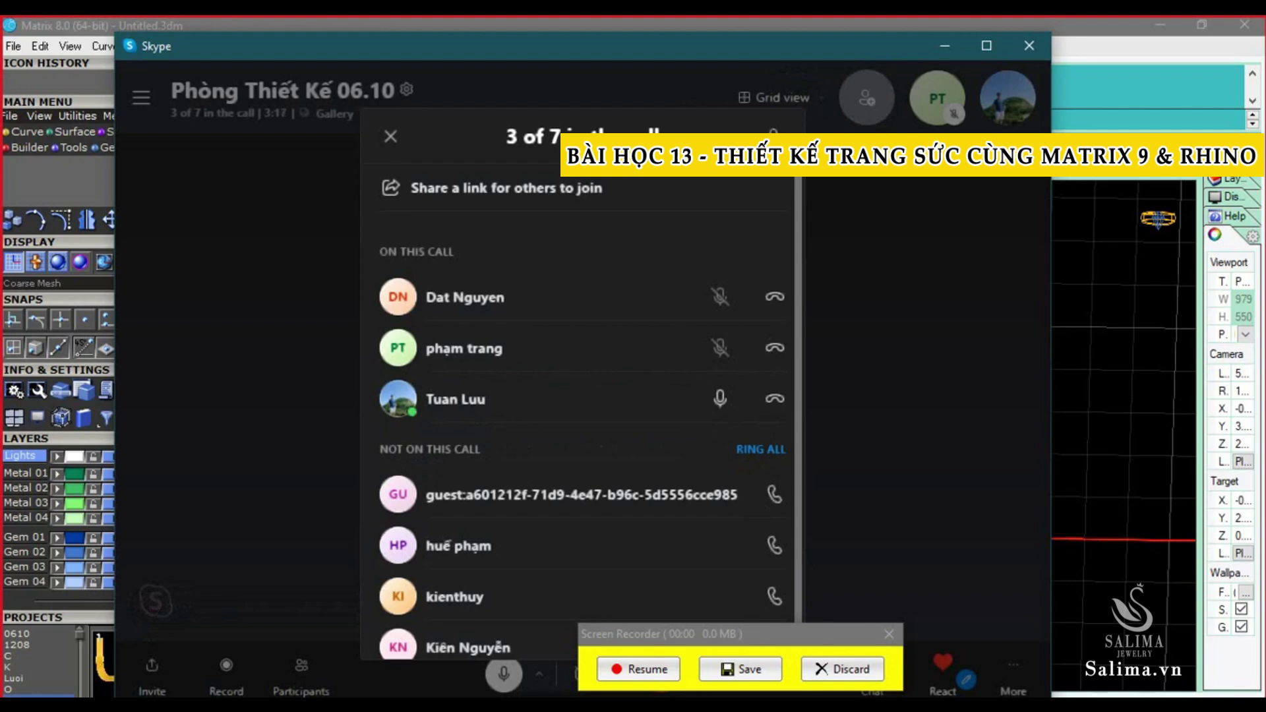
pyautogui.scroll(-1, 775, 545)
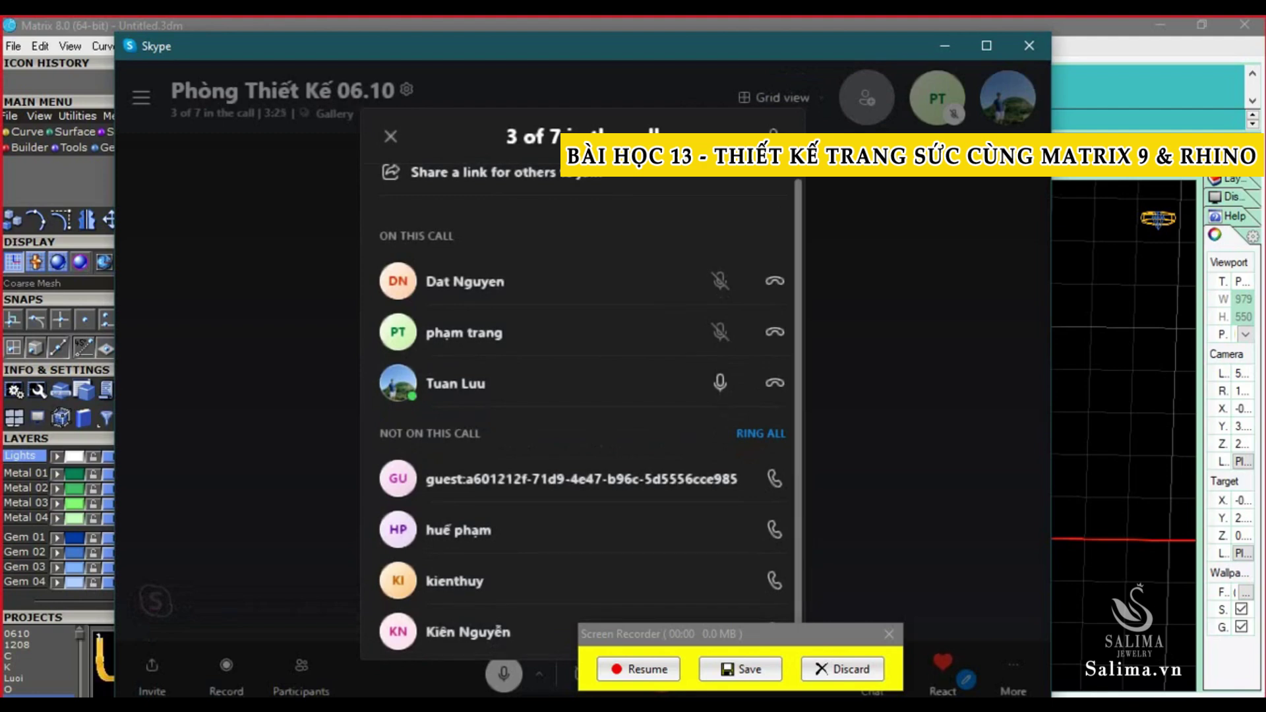
pyautogui.moveTo(659, 633); pyautogui.dragTo(636, 623)
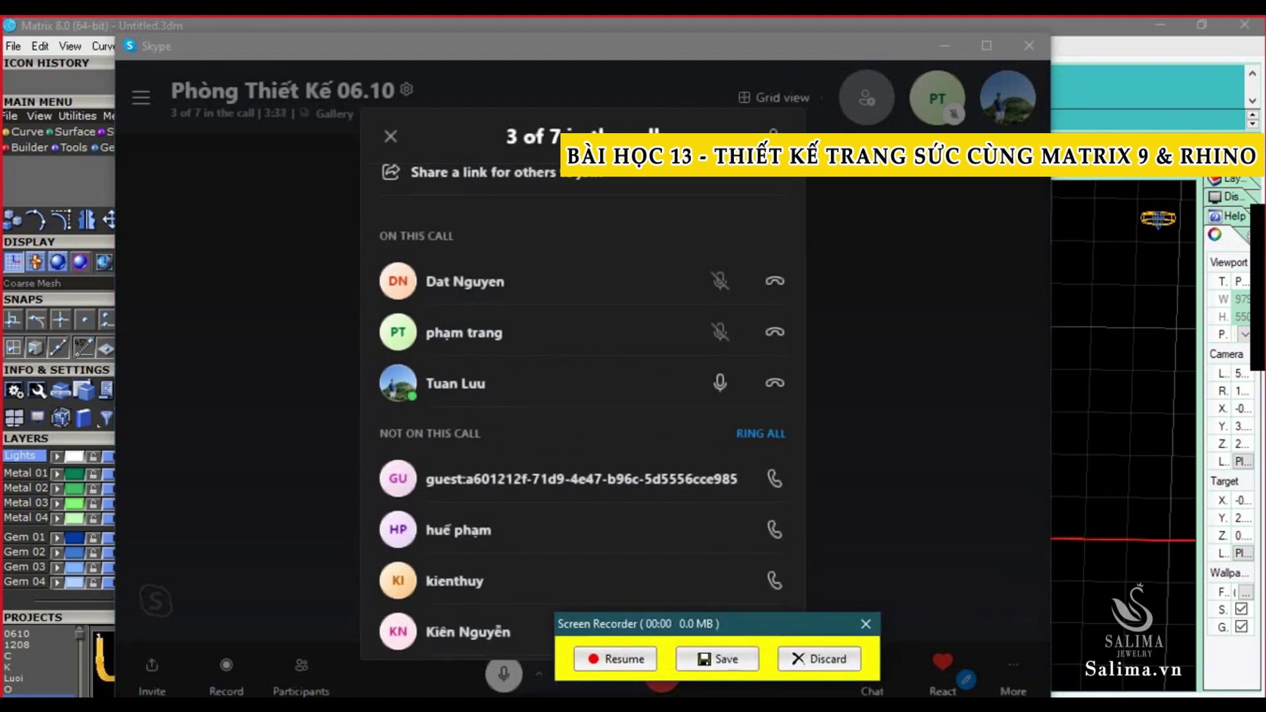
pyautogui.click(909, 46)
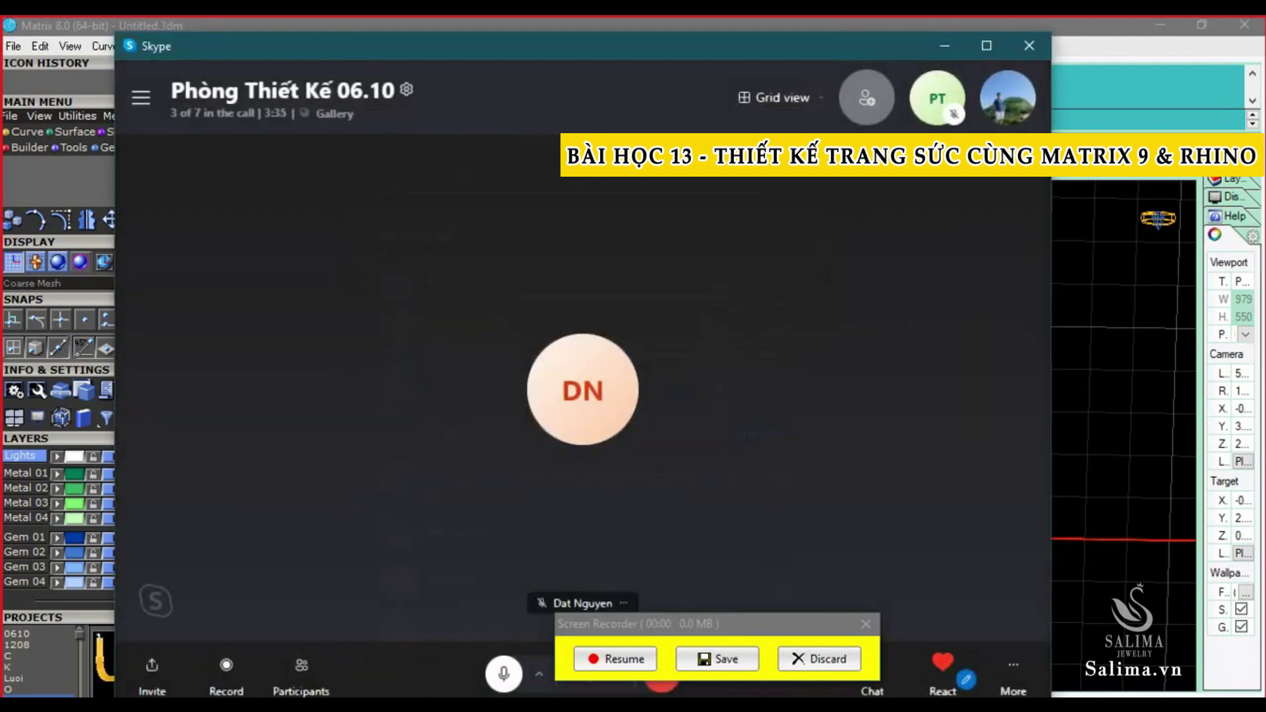
pyautogui.click(944, 46)
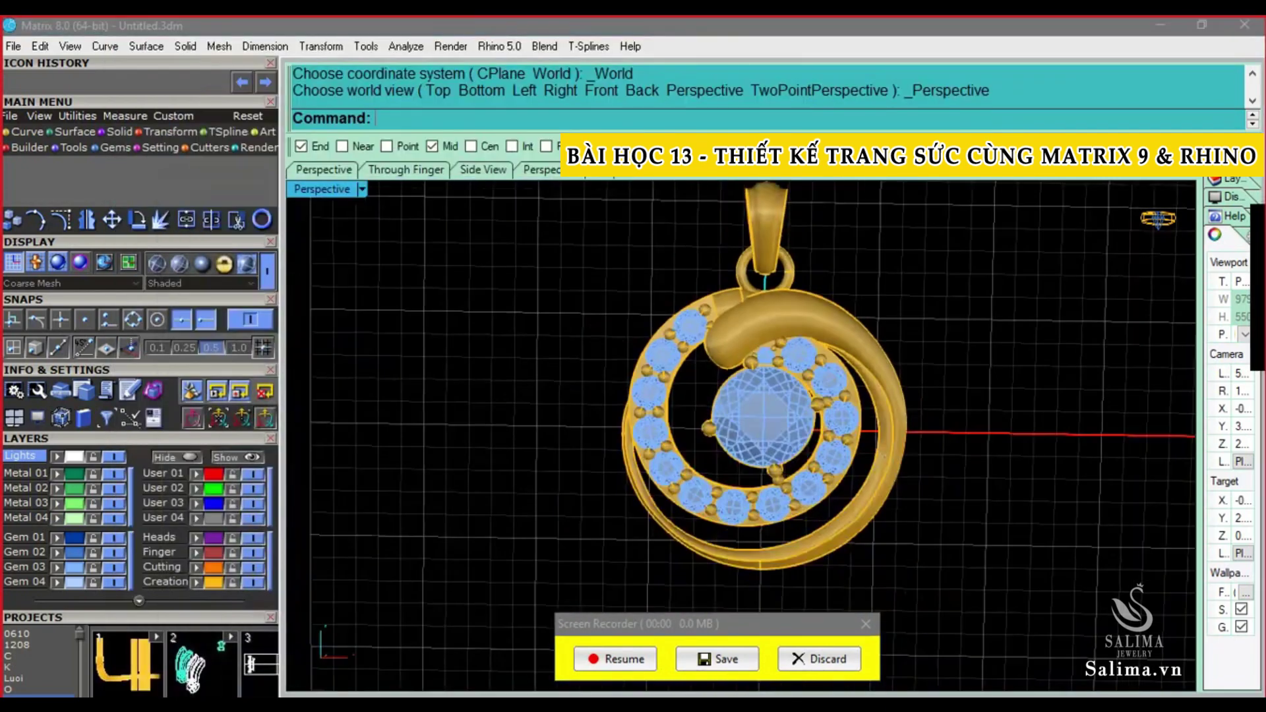
# Orbit the pendant to frontal and edge-on angles in Perspective
pyautogui.scroll(2, 738, 435)
pyautogui.moveTo(738, 435); pyautogui.dragTo(659, 422, button='right')
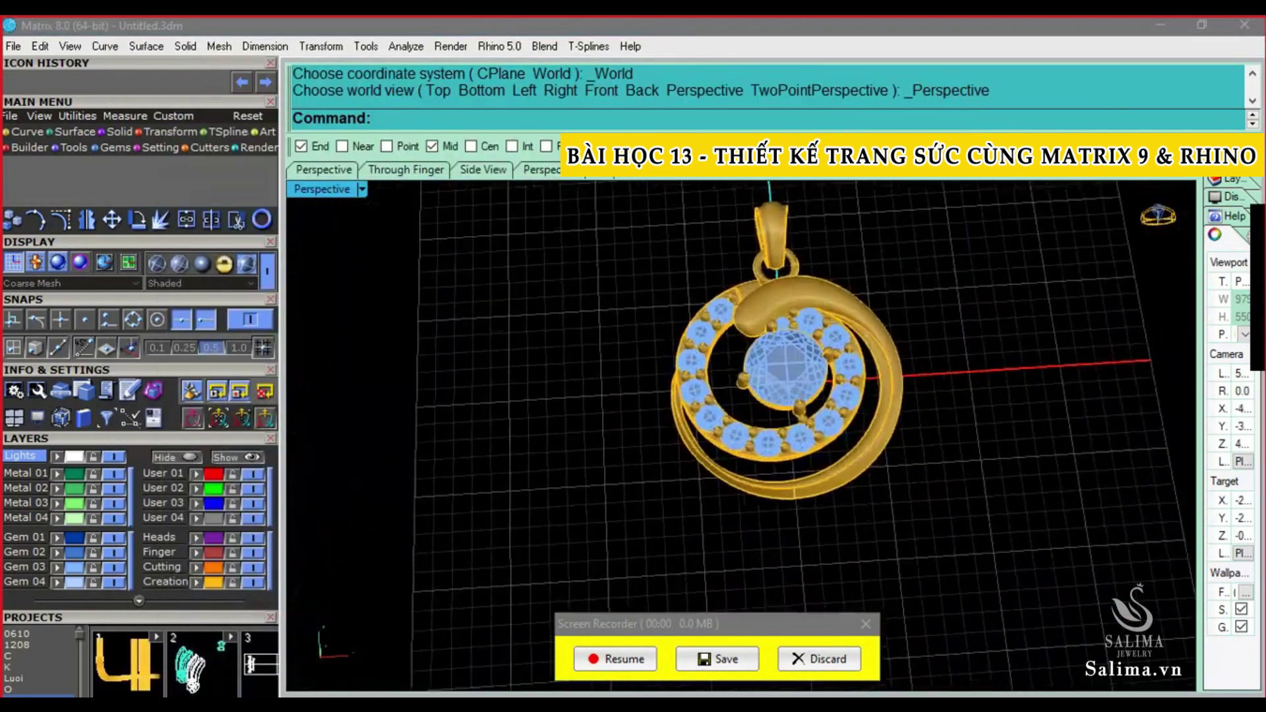
pyautogui.scroll(2, 738, 435)
pyautogui.moveTo(739, 435)
pyautogui.mouseDown(button='right')
pyautogui.moveTo(764, 435)
pyautogui.moveTo(765, 514)
pyautogui.moveTo(765, 422)
pyautogui.moveTo(791, 475)
pyautogui.moveTo(837, 504)
pyautogui.moveTo(784, 396)
pyautogui.mouseUp(button='right')
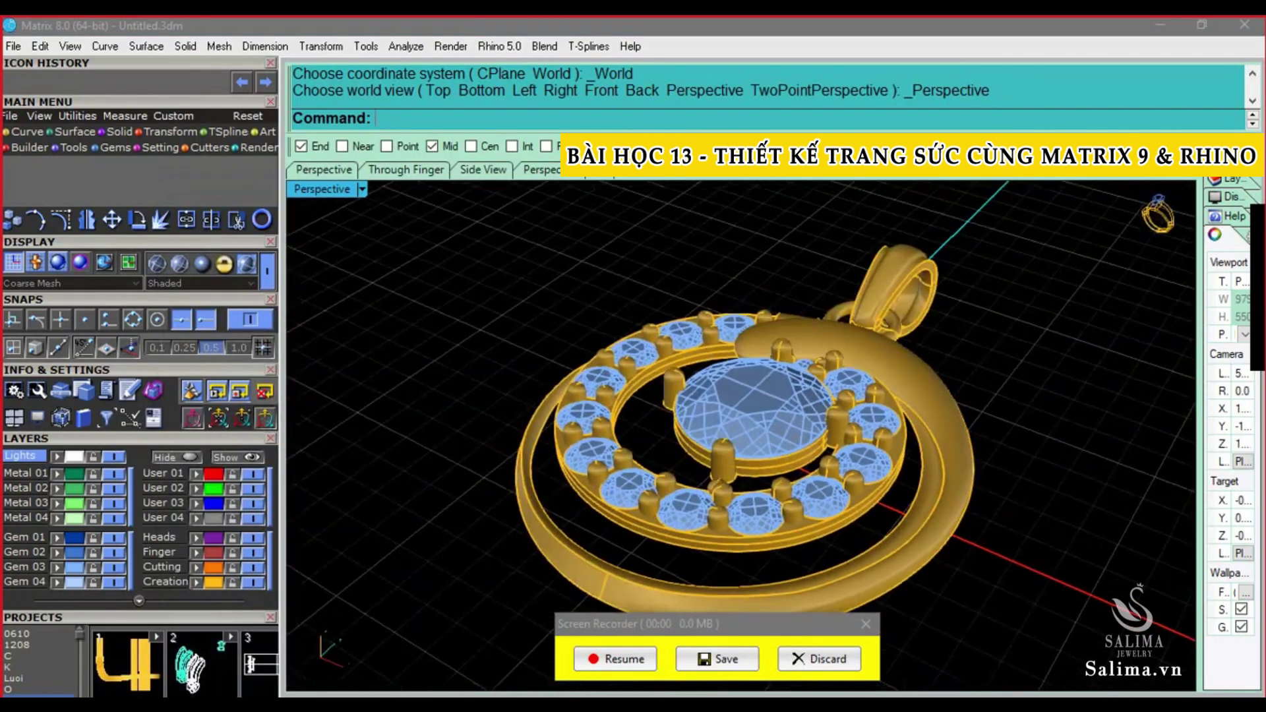
pyautogui.scroll(4, 739, 435)
pyautogui.scroll(-3, 738, 435)
pyautogui.moveTo(738, 435); pyautogui.dragTo(739, 369, button='right')
pyautogui.scroll(-2, 739, 435)
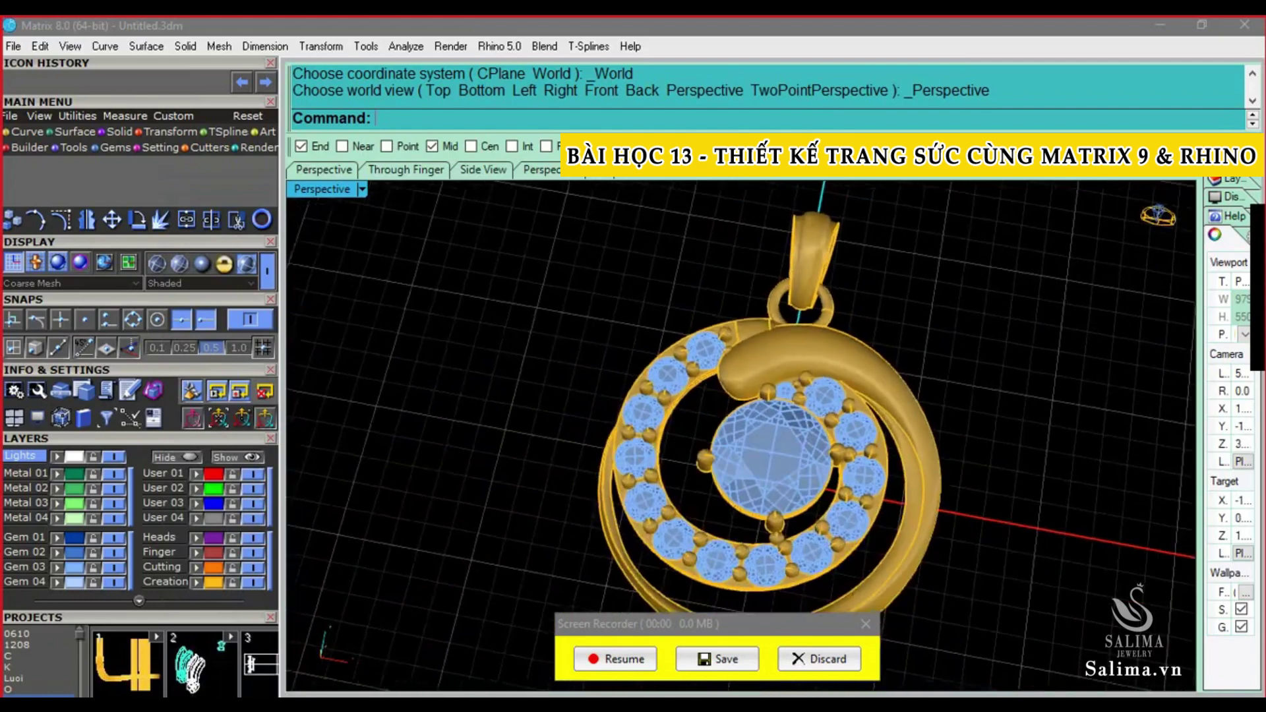
pyautogui.scroll(2, 738, 435)
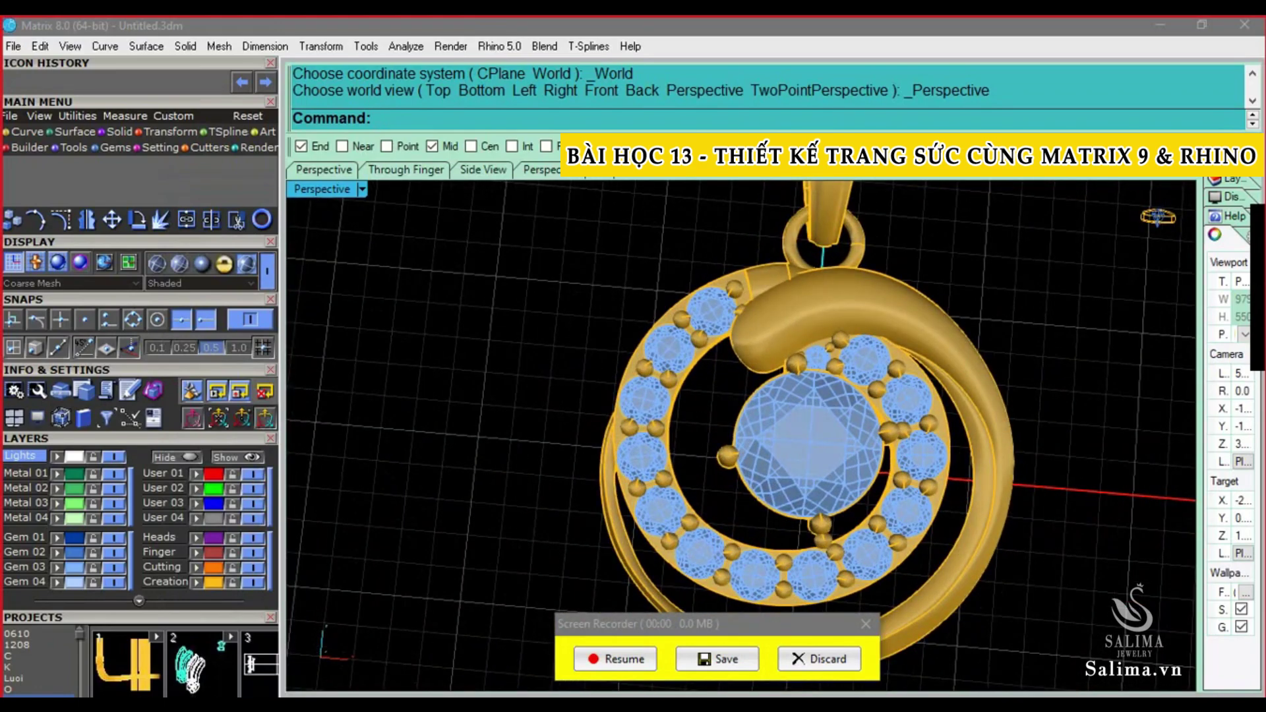
# Start a new model from the File menu, discarding the pendant unsaved
pyautogui.click(13, 45)
pyautogui.click(40, 74)
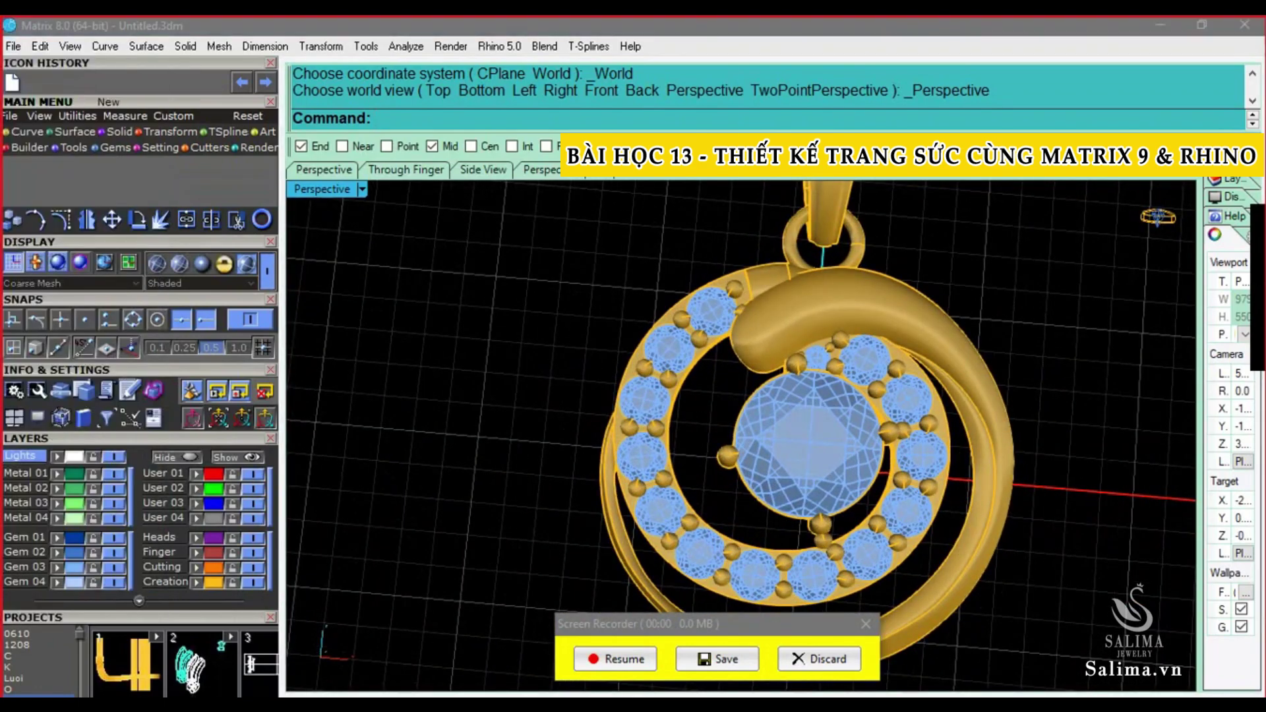
pyautogui.click(635, 389)
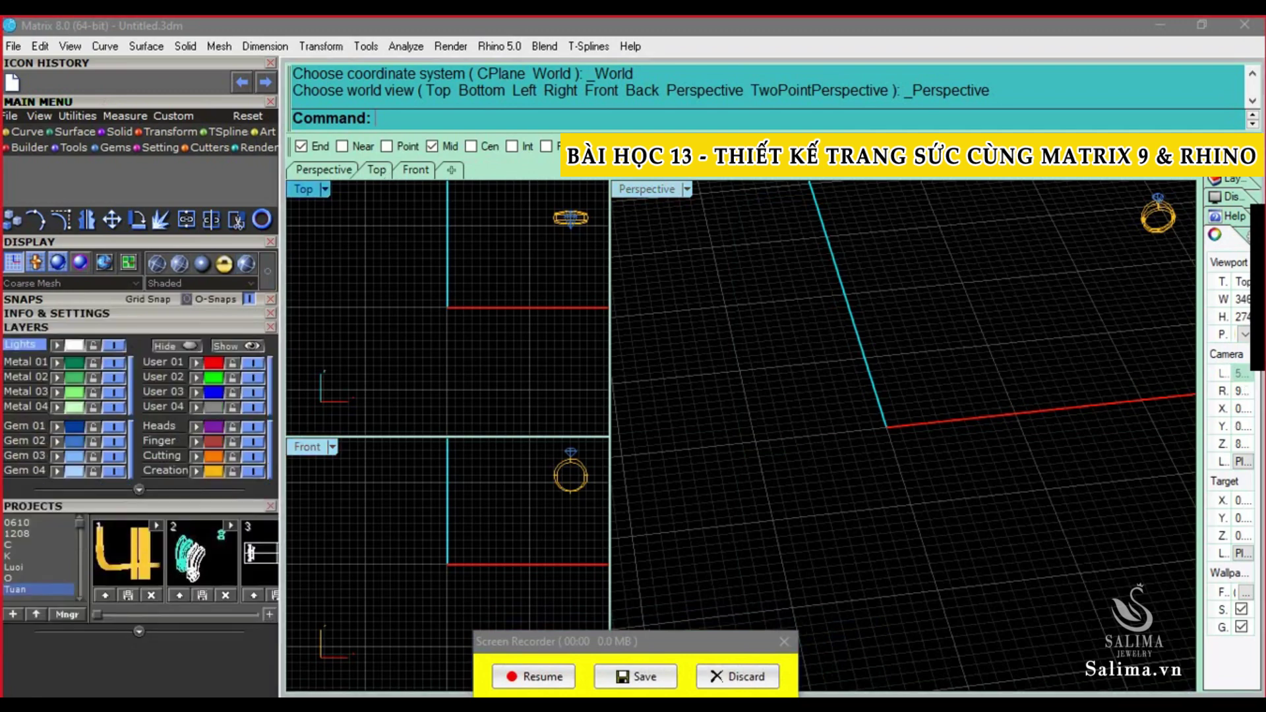
# Open Huong dan Bai Tap.3dm from the Desktop's Lớp Thiết Kế 06.10 folder
pyautogui.hotkey('ctrl', 'o')
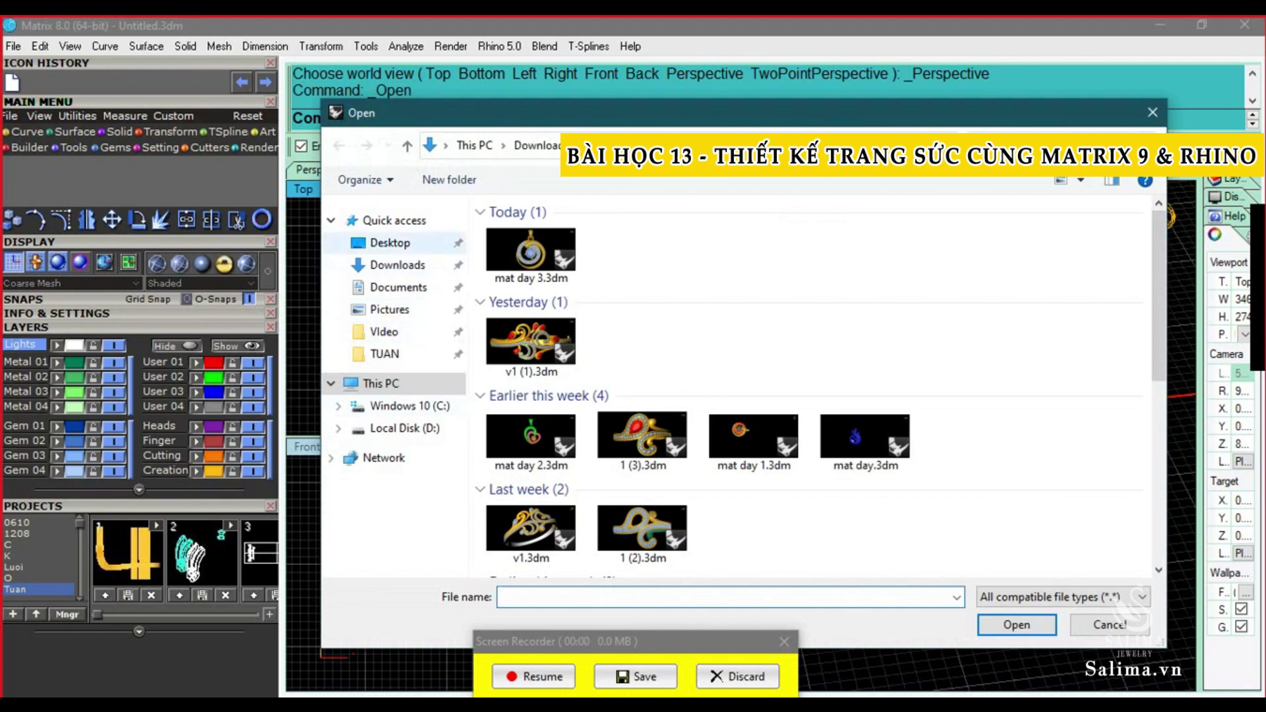
pyautogui.click(389, 242)
pyautogui.click(385, 353)
pyautogui.click(389, 242)
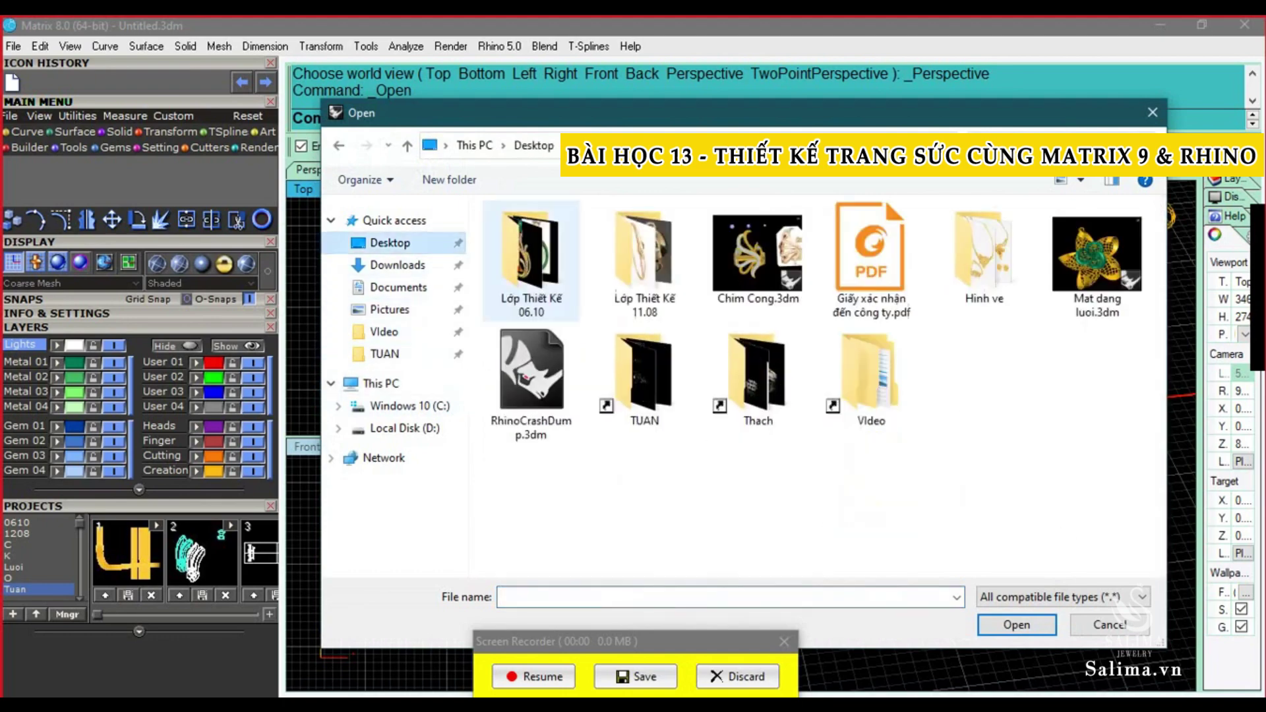
pyautogui.doubleClick(531, 260)
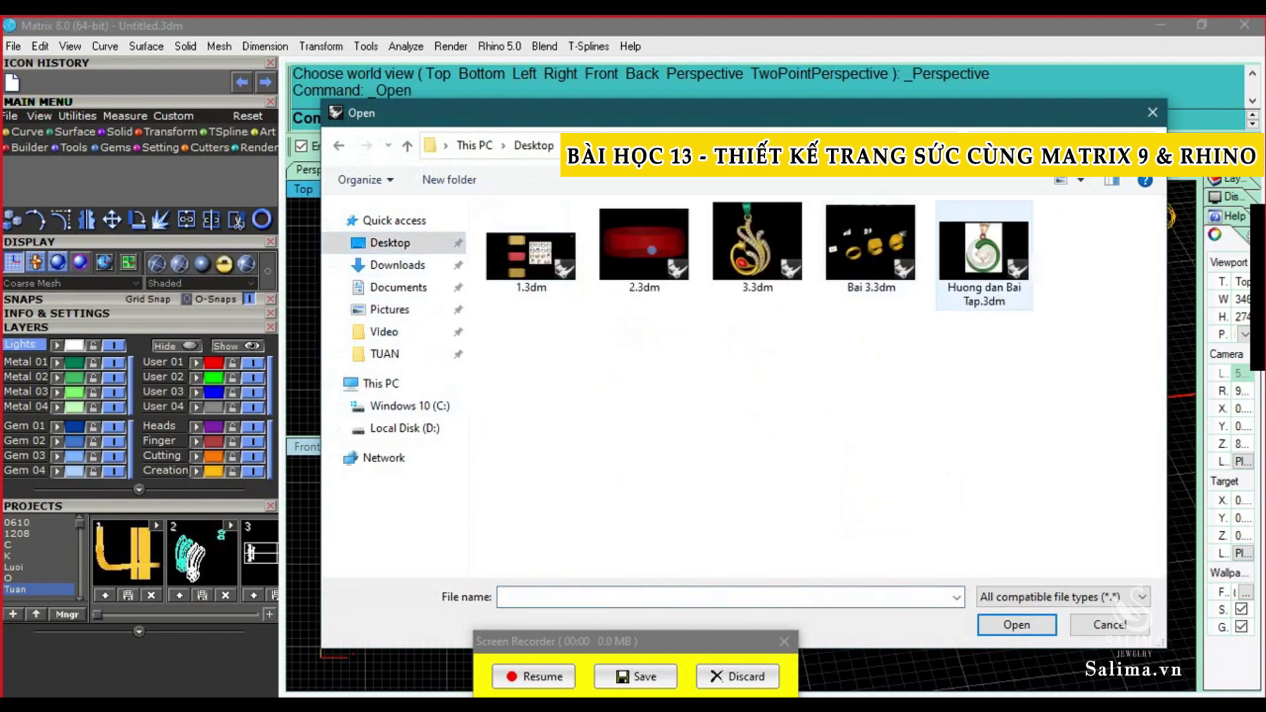
pyautogui.doubleClick(984, 254)
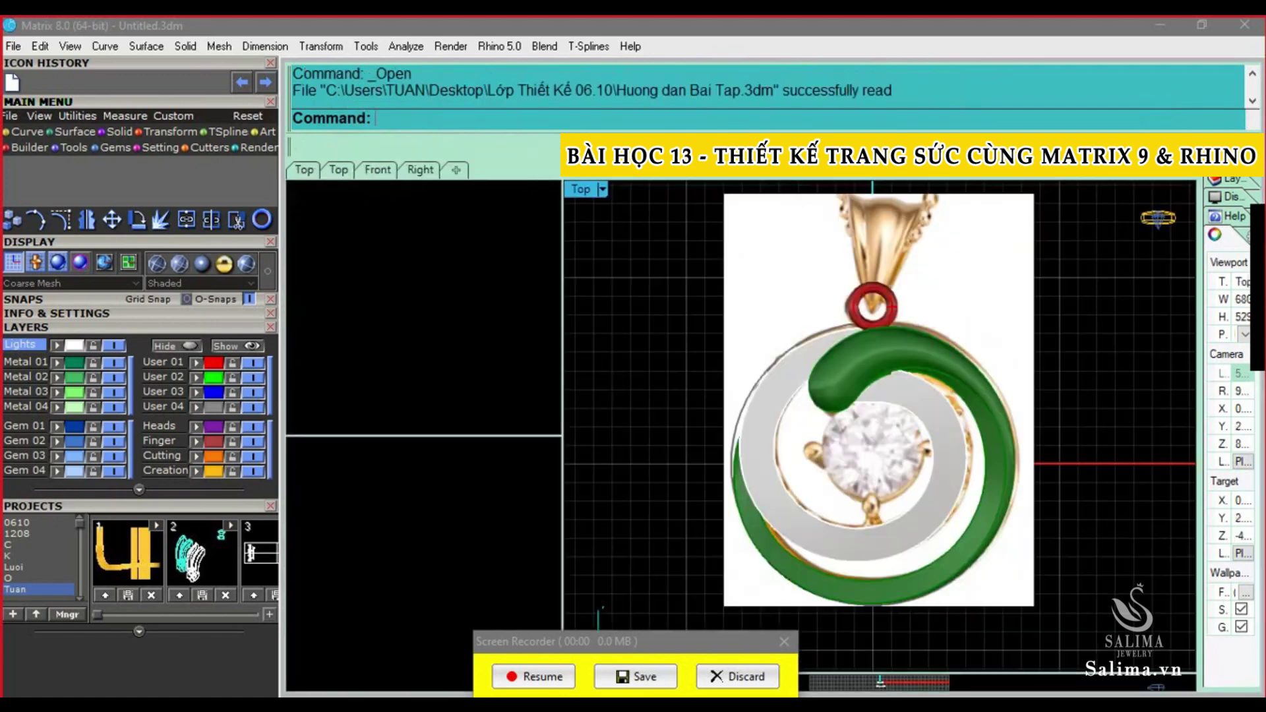
# Flatten the traced surface with Smash, then hide the reference pictures with H
pyautogui.scroll(1, 1121, 455)
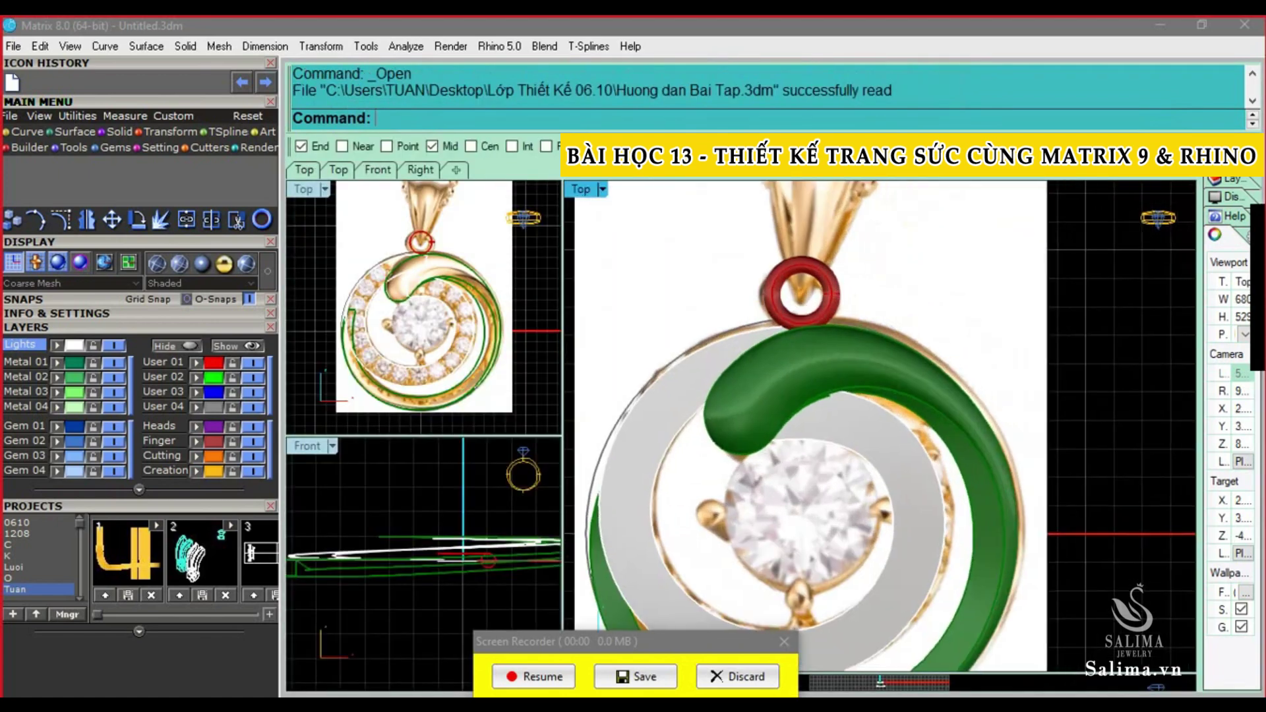
pyautogui.scroll(2, 1120, 455)
pyautogui.scroll(1, 1120, 455)
pyautogui.scroll(1, 1121, 455)
pyautogui.scroll(2, 423, 307)
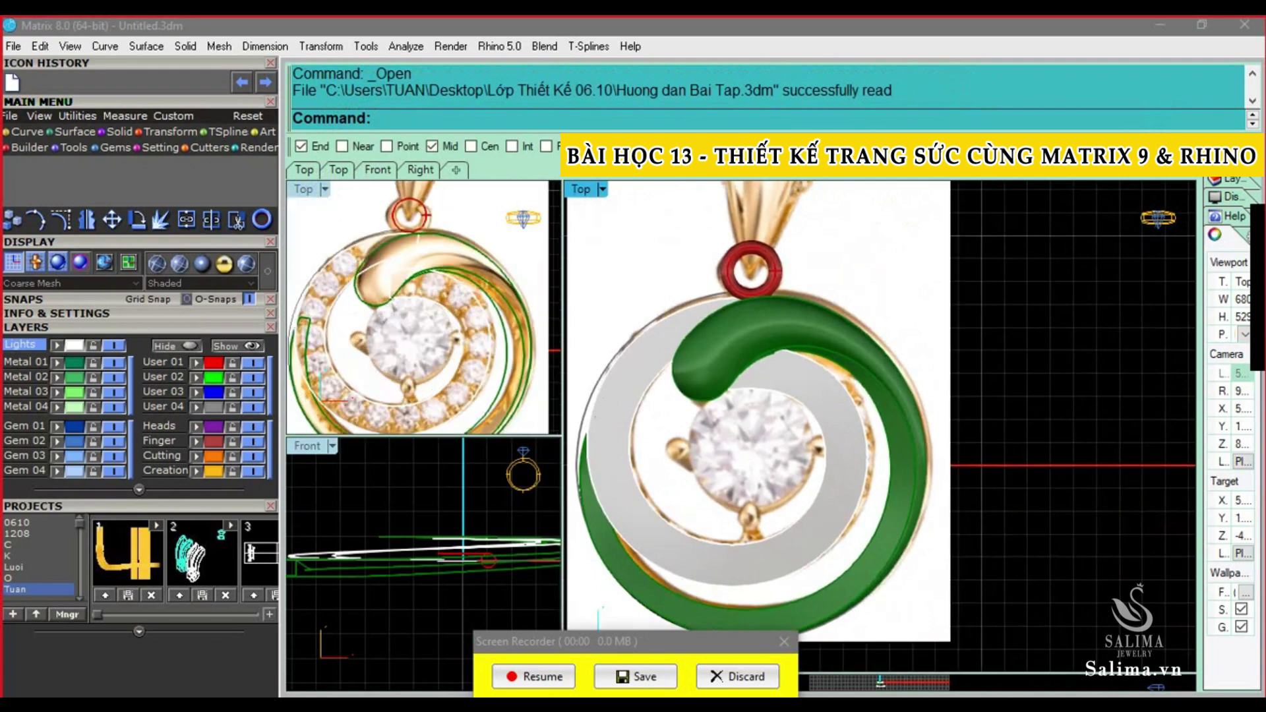
pyautogui.scroll(1, 423, 308)
pyautogui.scroll(-2, 880, 425)
pyautogui.scroll(-1, 880, 425)
pyautogui.write('s')
pyautogui.click(423, 307)
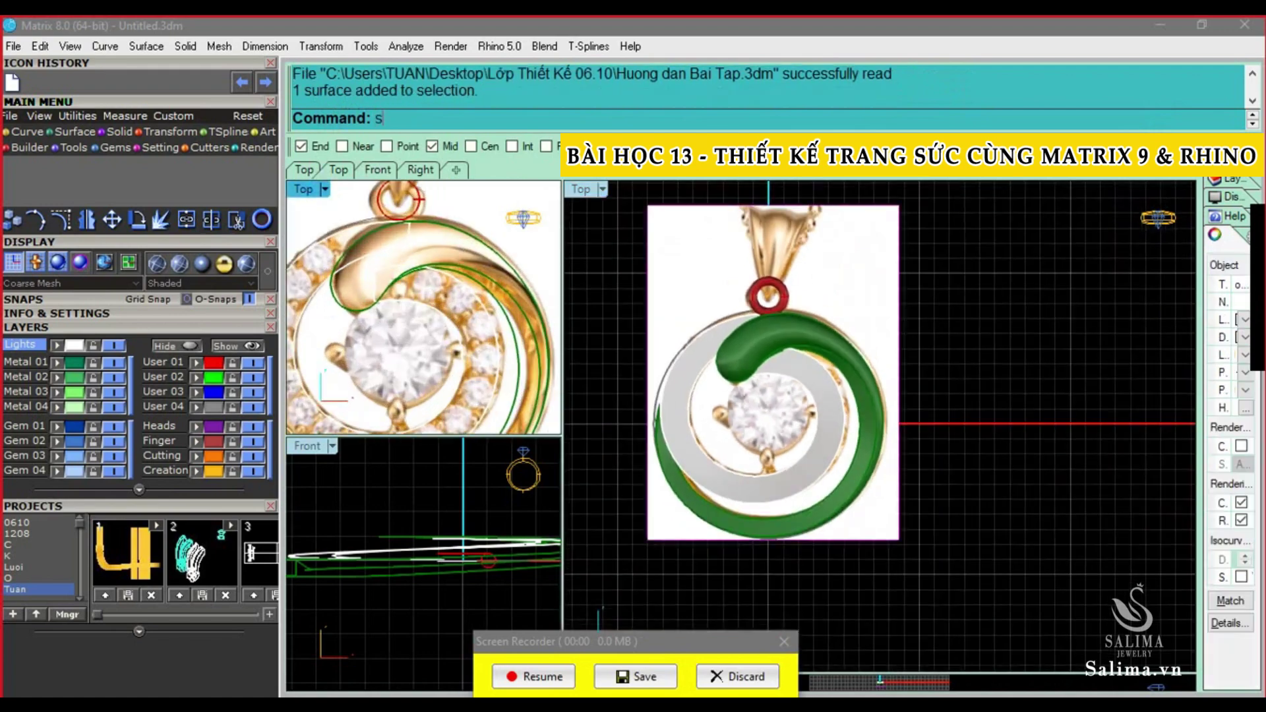
pyautogui.scroll(-2, 423, 307)
pyautogui.write('mash')
pyautogui.press('Return')
pyautogui.press('Return')
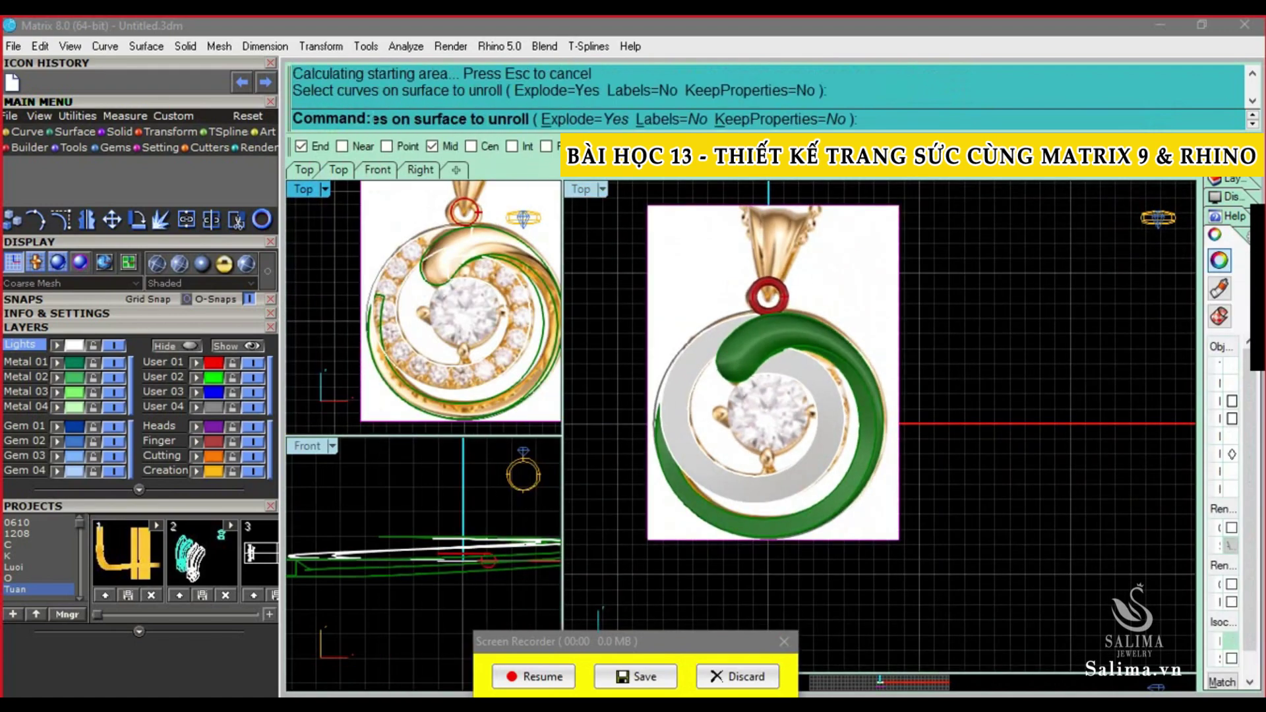
pyautogui.press('Return')
pyautogui.write('h')
pyautogui.press('Return')
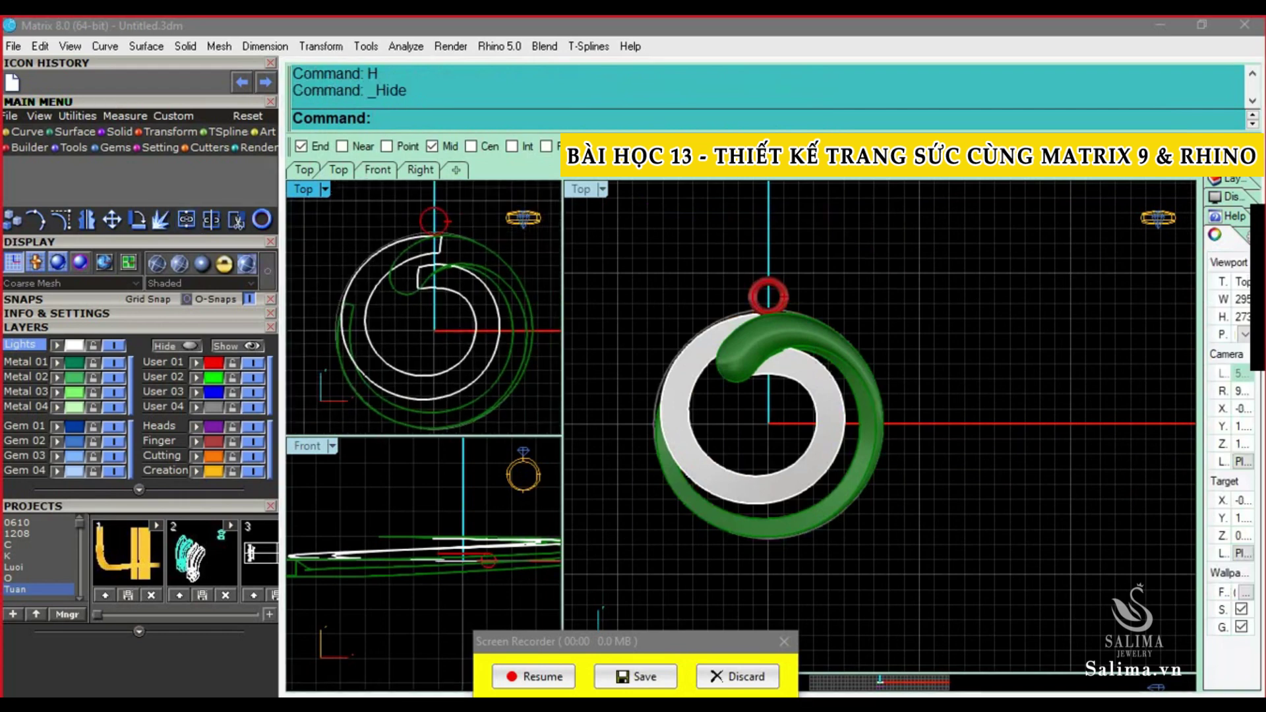
# Switch to Machine display and colour the swirl pendant body gold
pyautogui.click(202, 264)
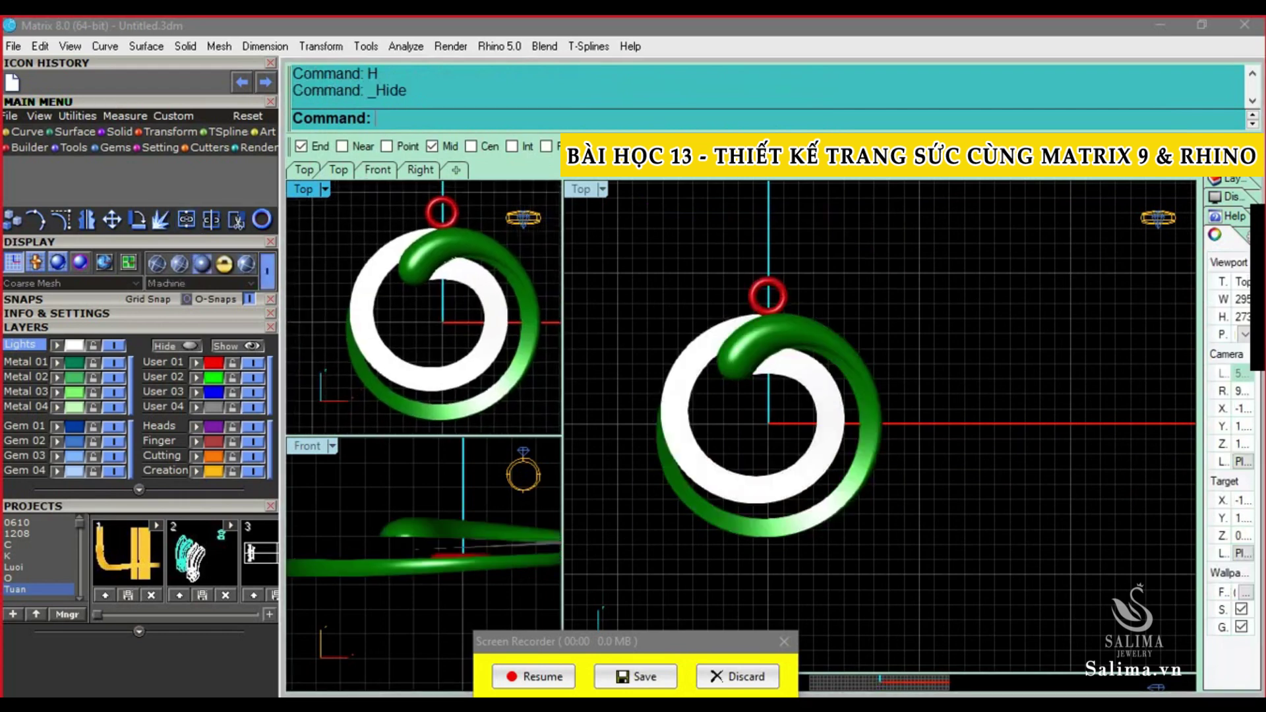
pyautogui.click(530, 343)
pyautogui.click(196, 471)
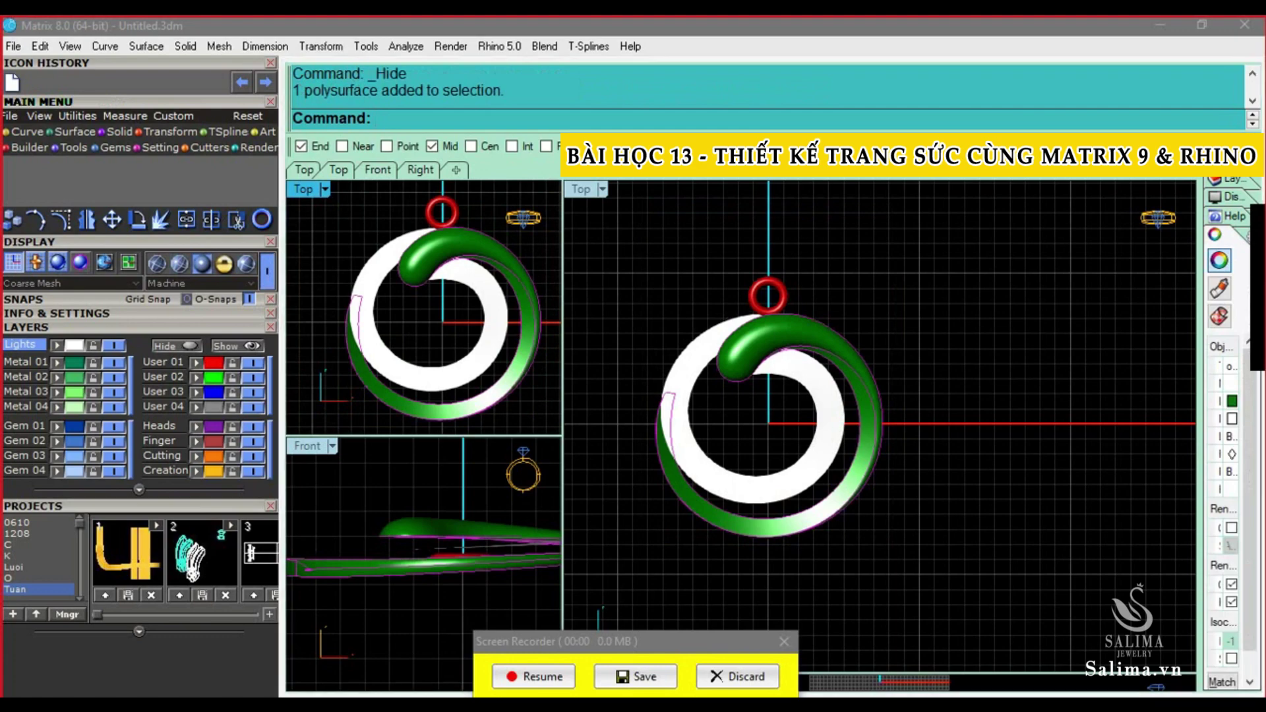
pyautogui.press('Escape')
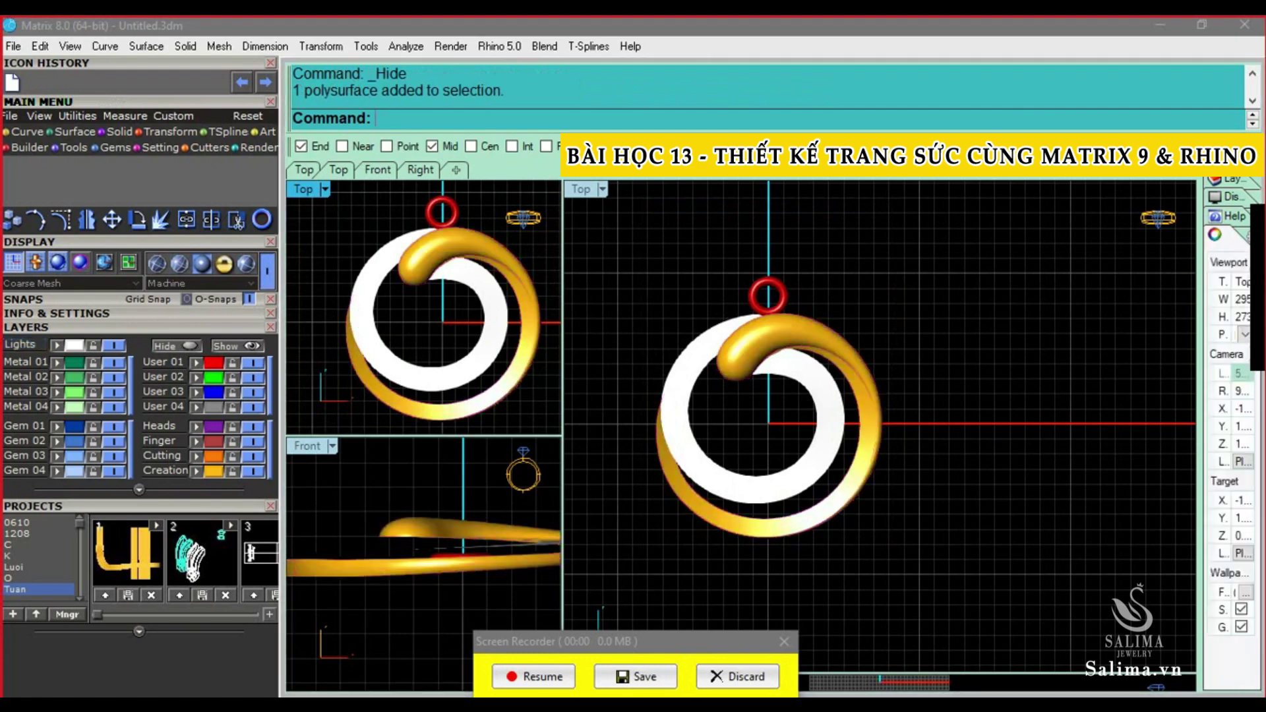
# Show the pendant in a shaded Perspective view from a lower angle
pyautogui.scroll(2, 423, 308)
pyautogui.hotkey('ctrl', 'F4')
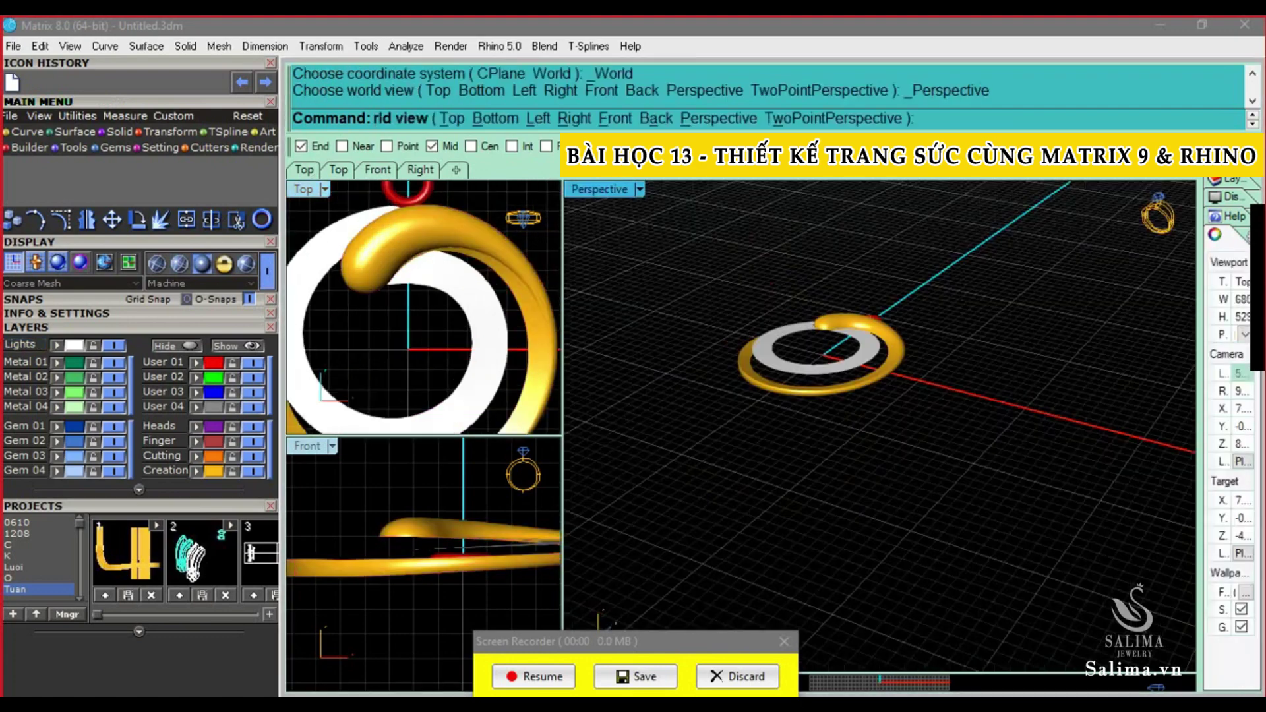
pyautogui.moveTo(877, 428)
pyautogui.mouseDown(button='right')
pyautogui.moveTo(976, 409)
pyautogui.moveTo(909, 415)
pyautogui.moveTo(857, 395)
pyautogui.mouseUp(button='right')
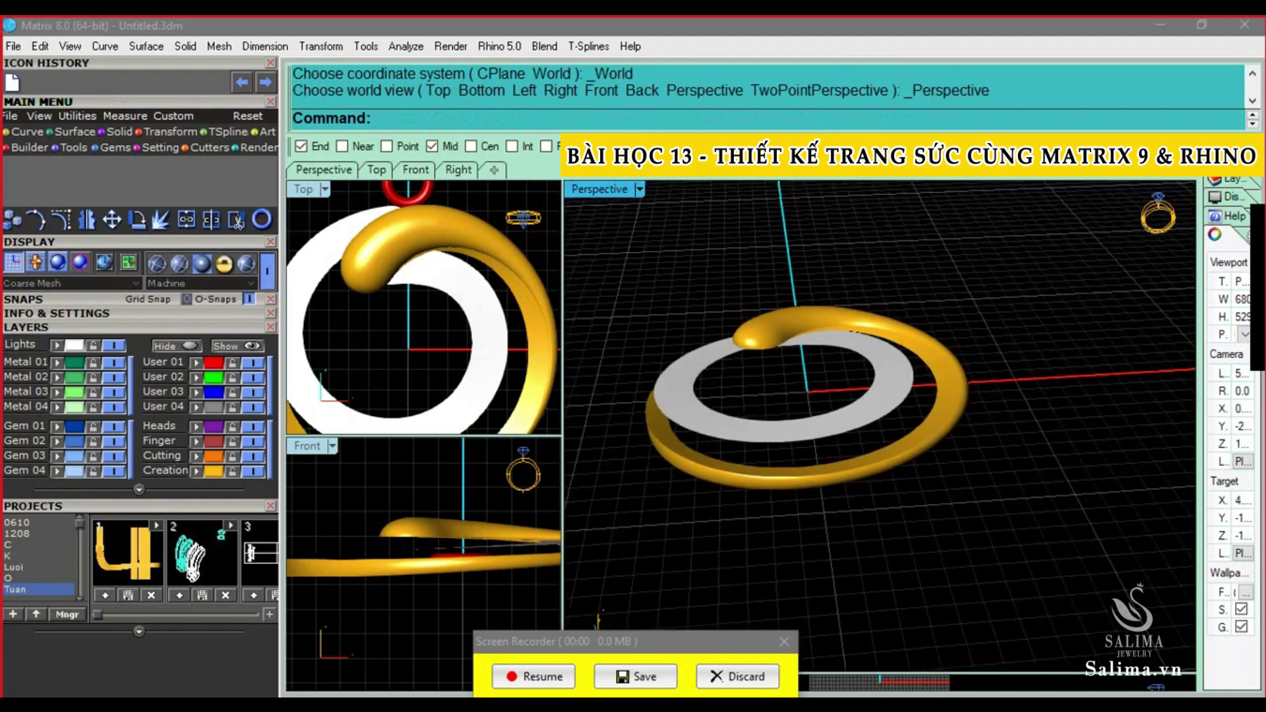
pyautogui.write('SV')
pyautogui.press('Return')
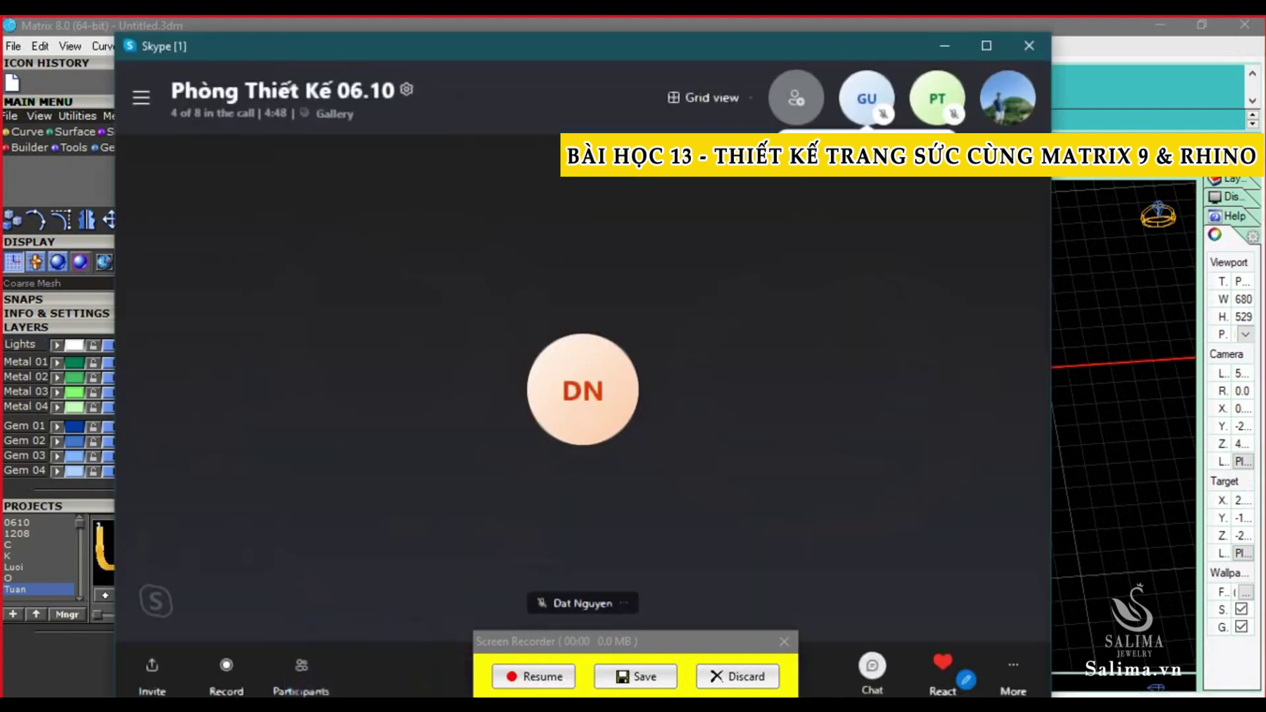
# Open the call chat, check participants and send a short question to a participant
pyautogui.click(872, 664)
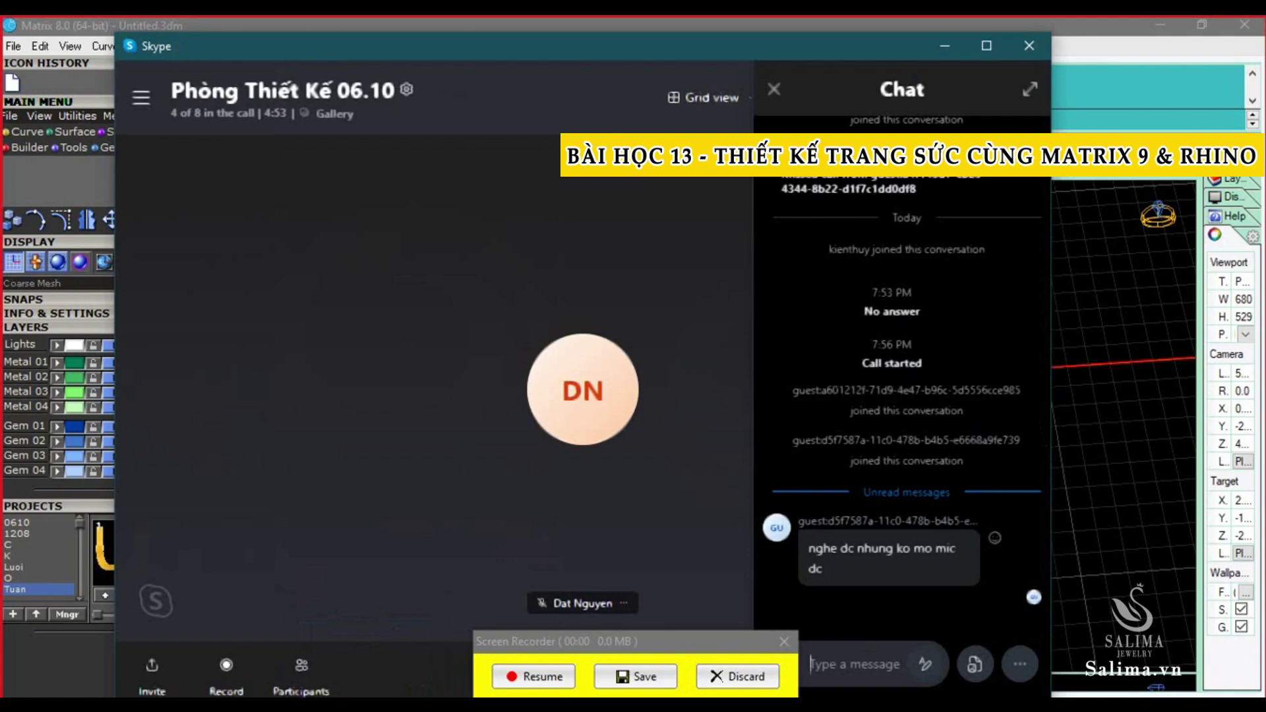
pyautogui.click(302, 672)
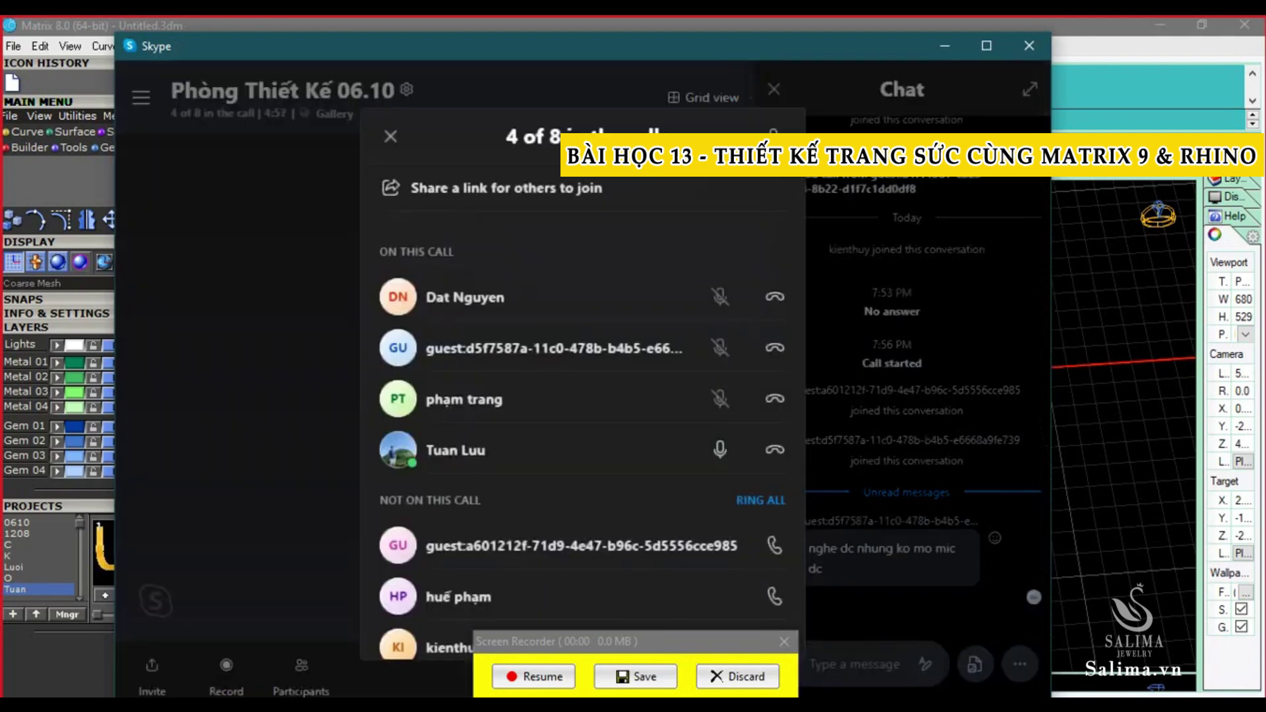
pyautogui.press('Escape')
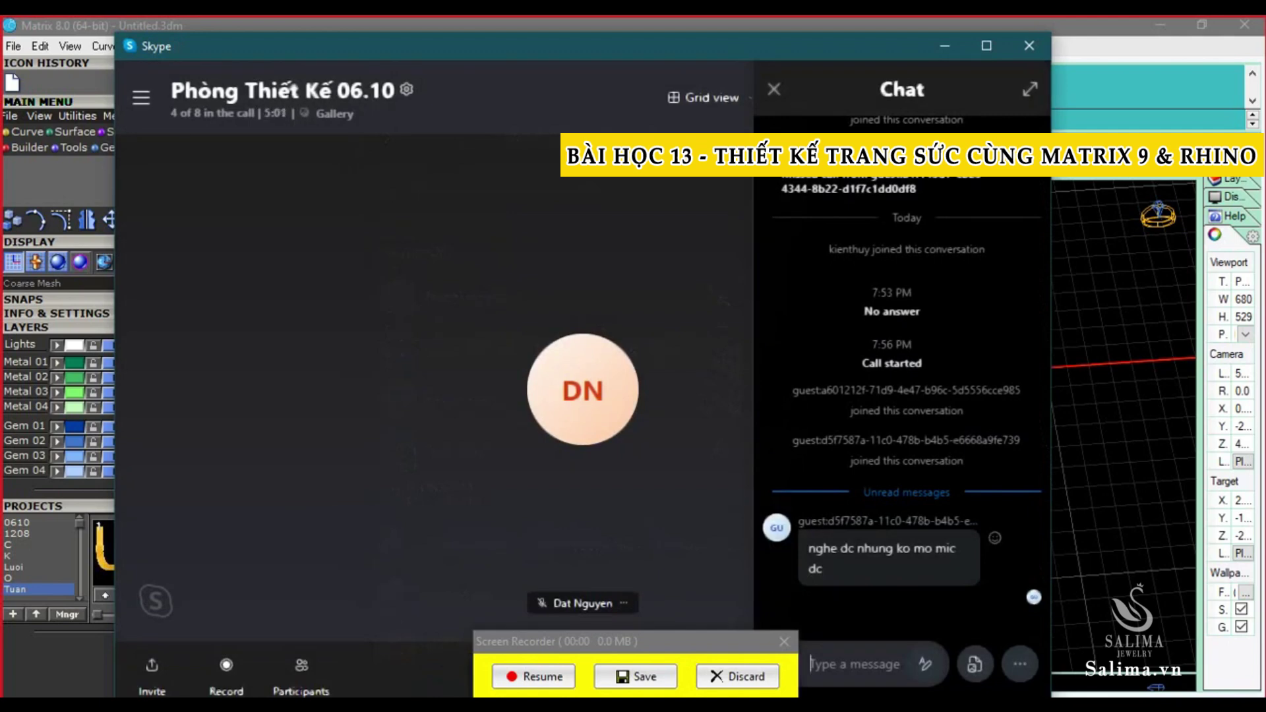
pyautogui.write('anh kien ')
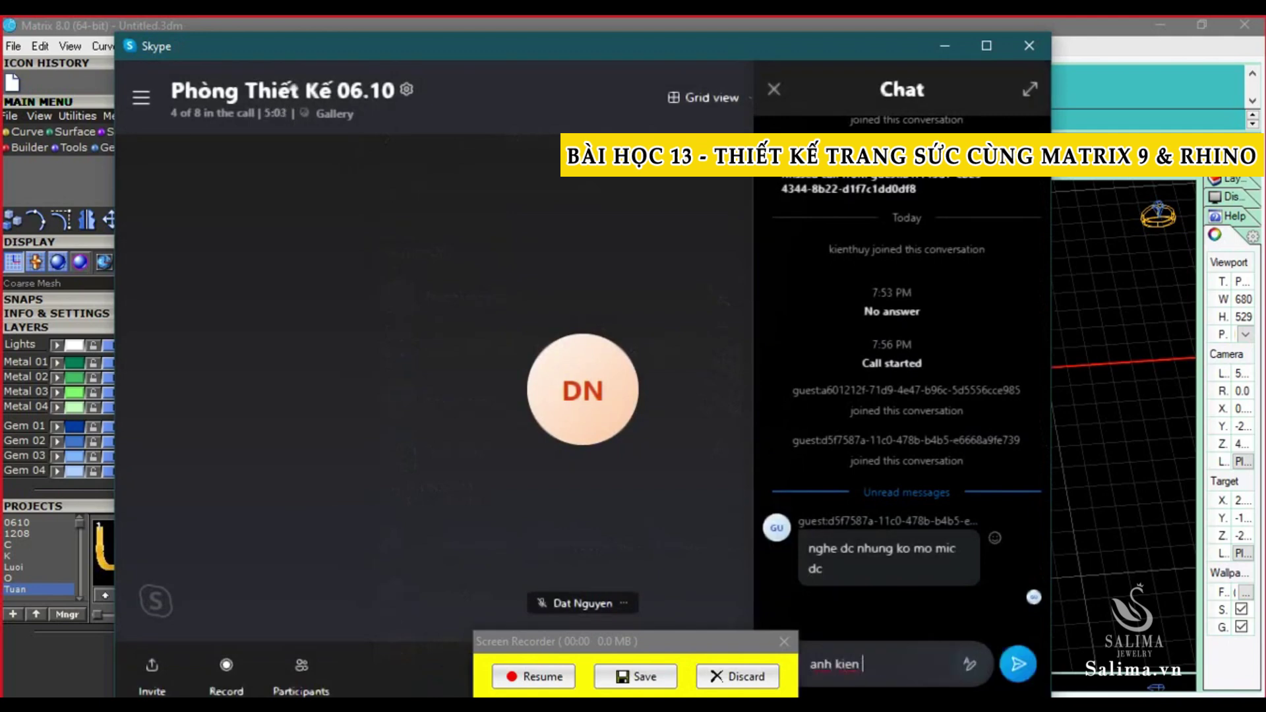
pyautogui.write('a')
pyautogui.write('f')
pyautogui.press('BackSpace')
pyautogui.write('?')
pyautogui.press('Return')
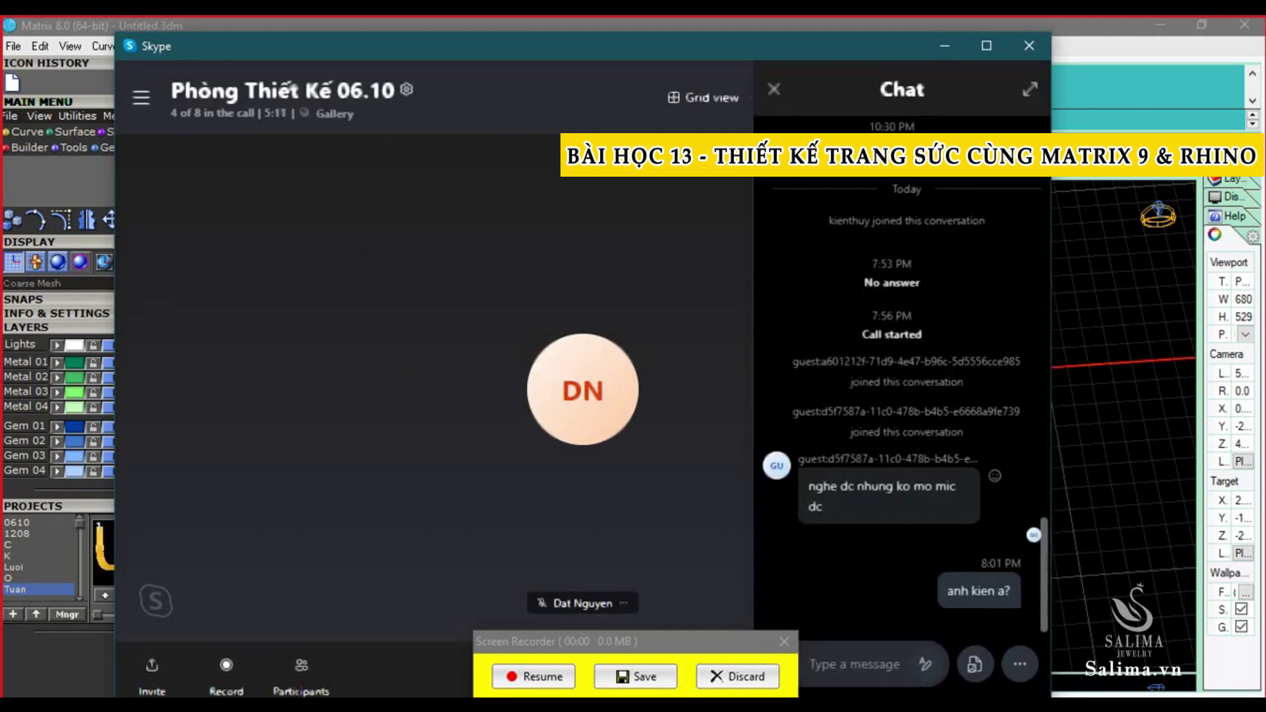
pyautogui.moveTo(594, 641); pyautogui.dragTo(557, 631)
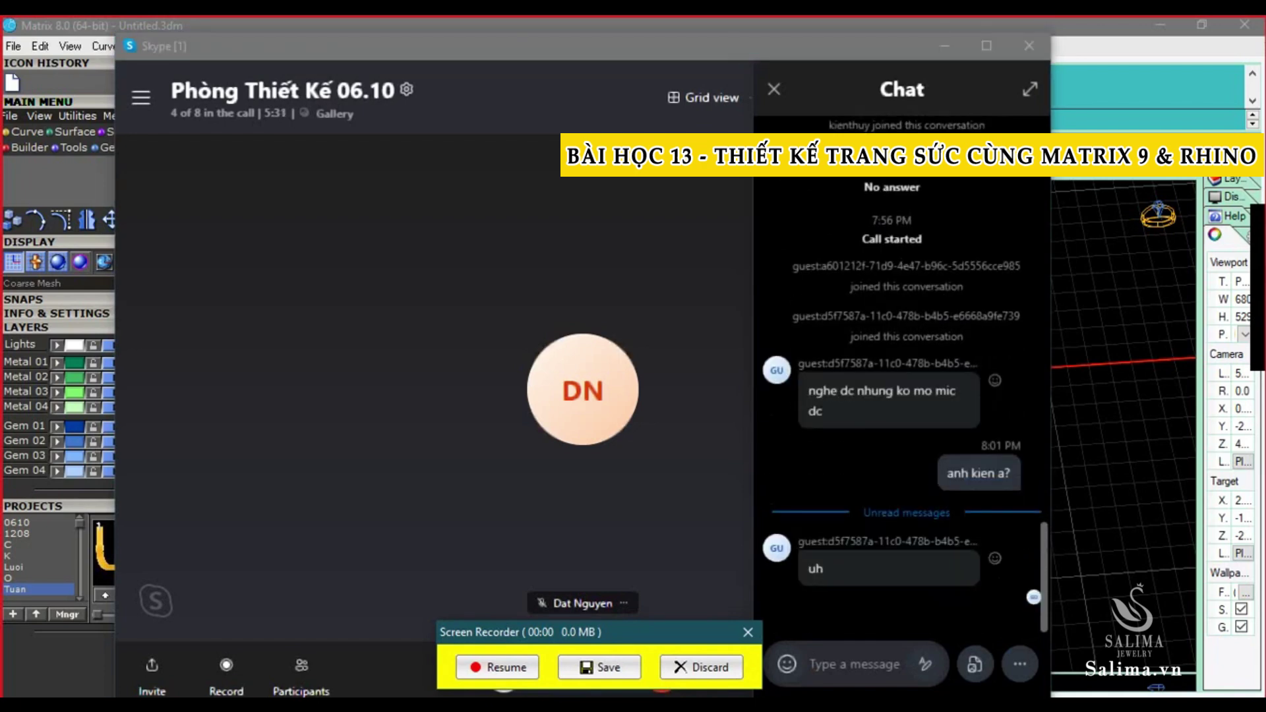
# Minimize the call, reframe the pendant in Perspective, and show the desktop context menu
pyautogui.click(944, 45)
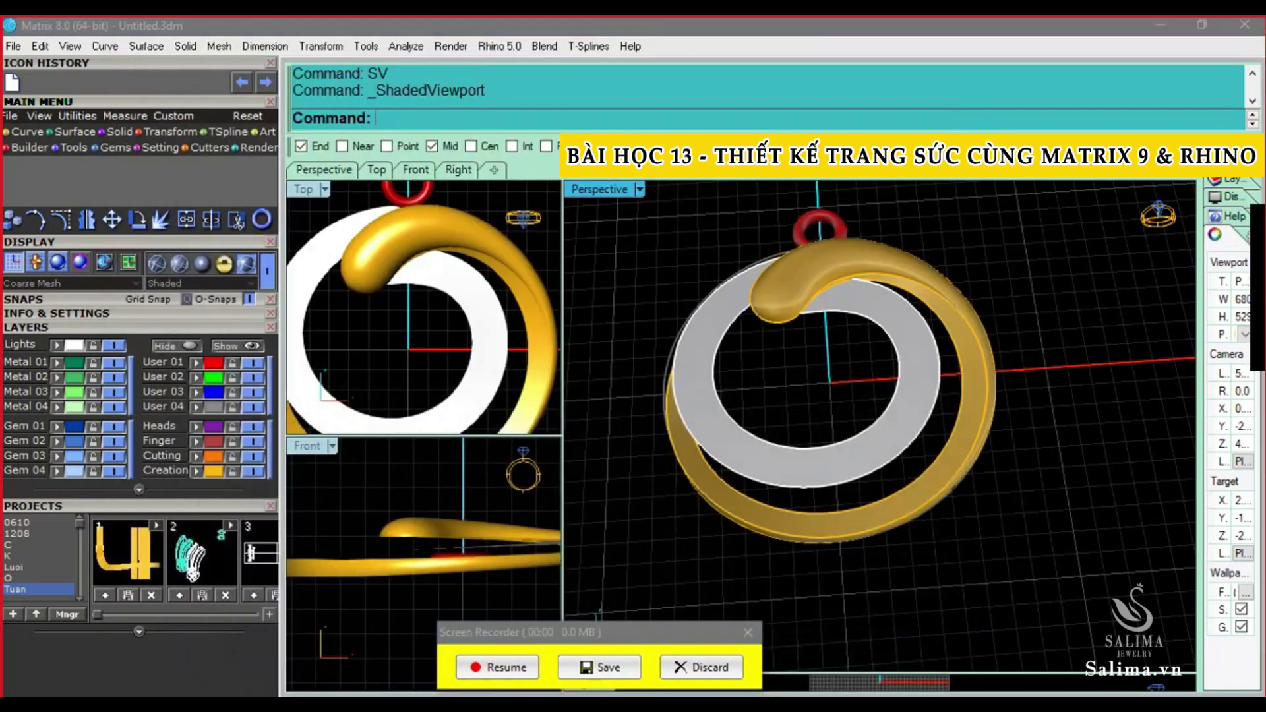
pyautogui.scroll(-2, 880, 426)
pyautogui.scroll(-2, 880, 426)
pyautogui.scroll(1, 903, 362)
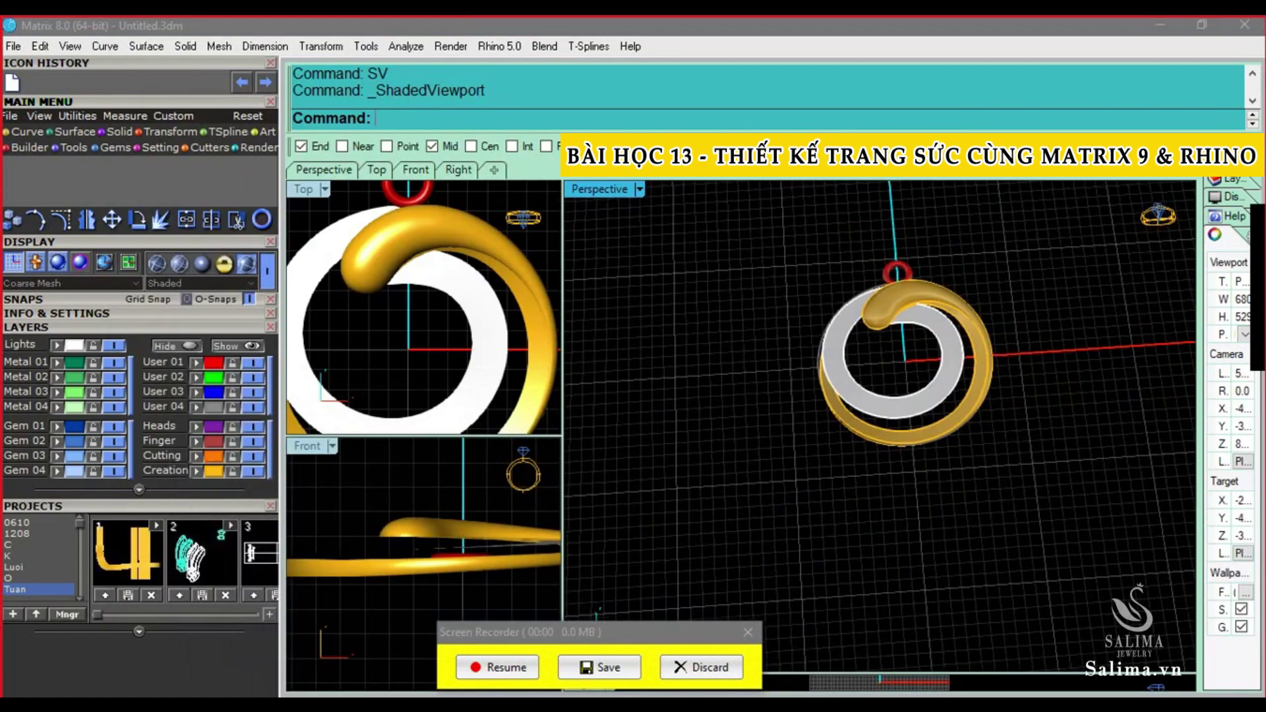
pyautogui.keyDown('shift'); pyautogui.moveTo(903, 370); pyautogui.dragTo(864, 412, button='right'); pyautogui.keyUp('shift')
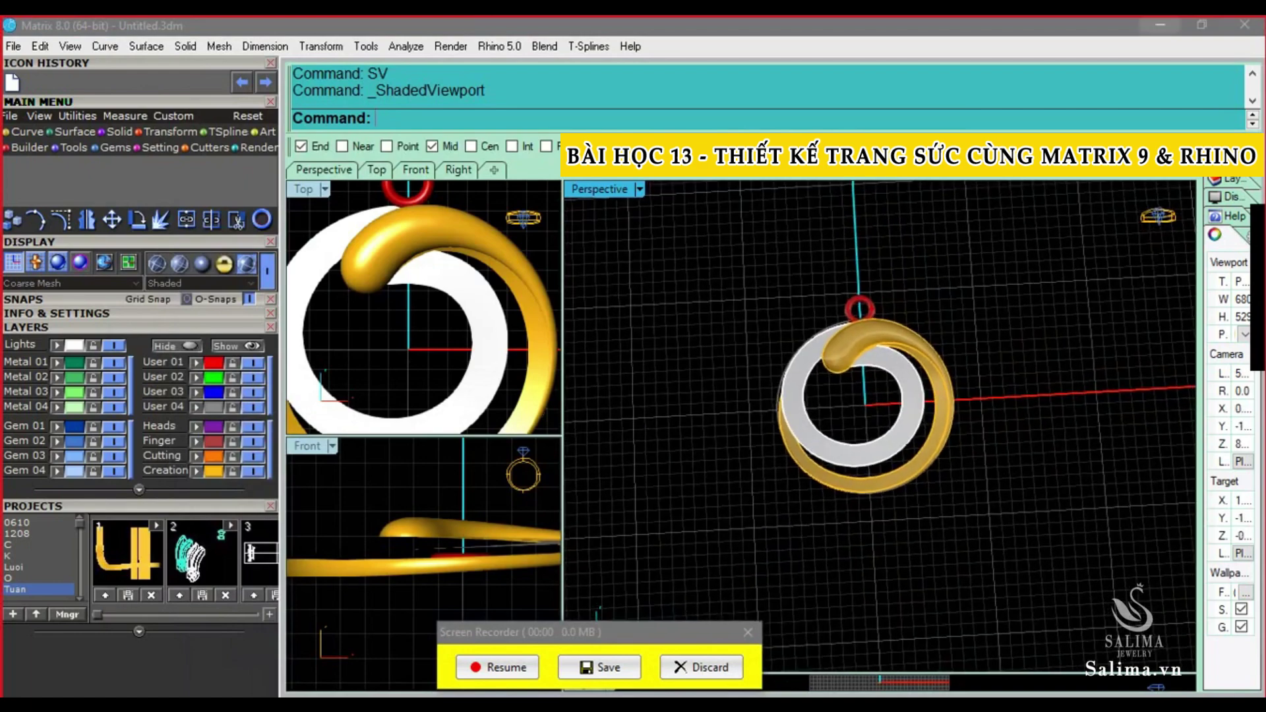
pyautogui.press('super+d')
pyautogui.rightClick(915, 285)
# Refresh the desktop, restore Matrix and reopen mat day 3.3dm from Downloads
pyautogui.click(943, 348)
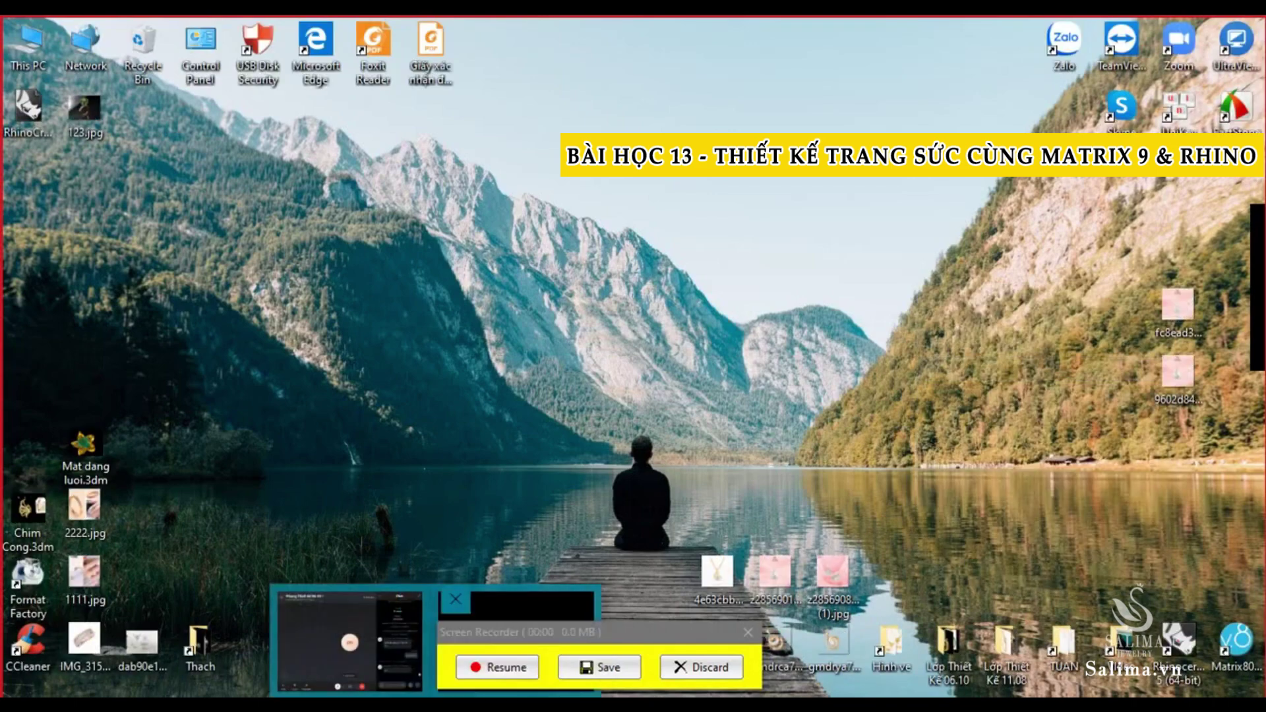
pyautogui.click(339, 640)
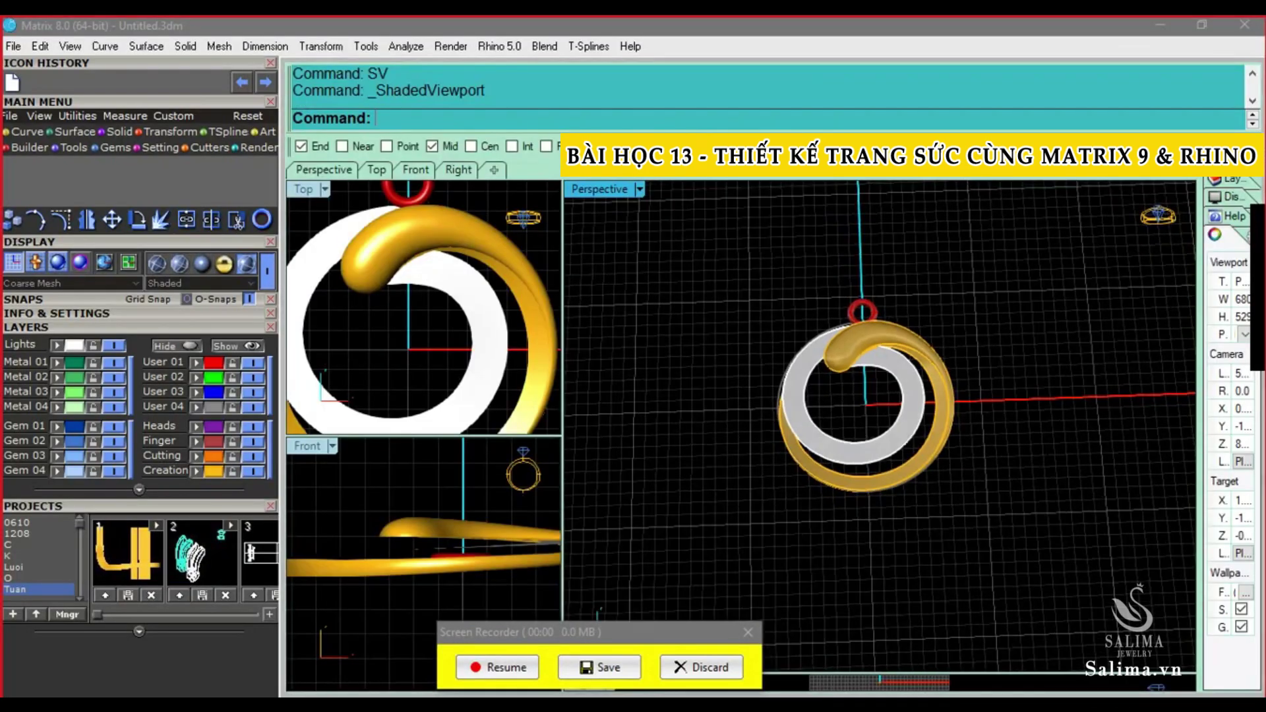
pyautogui.hotkey('ctrl', 'o')
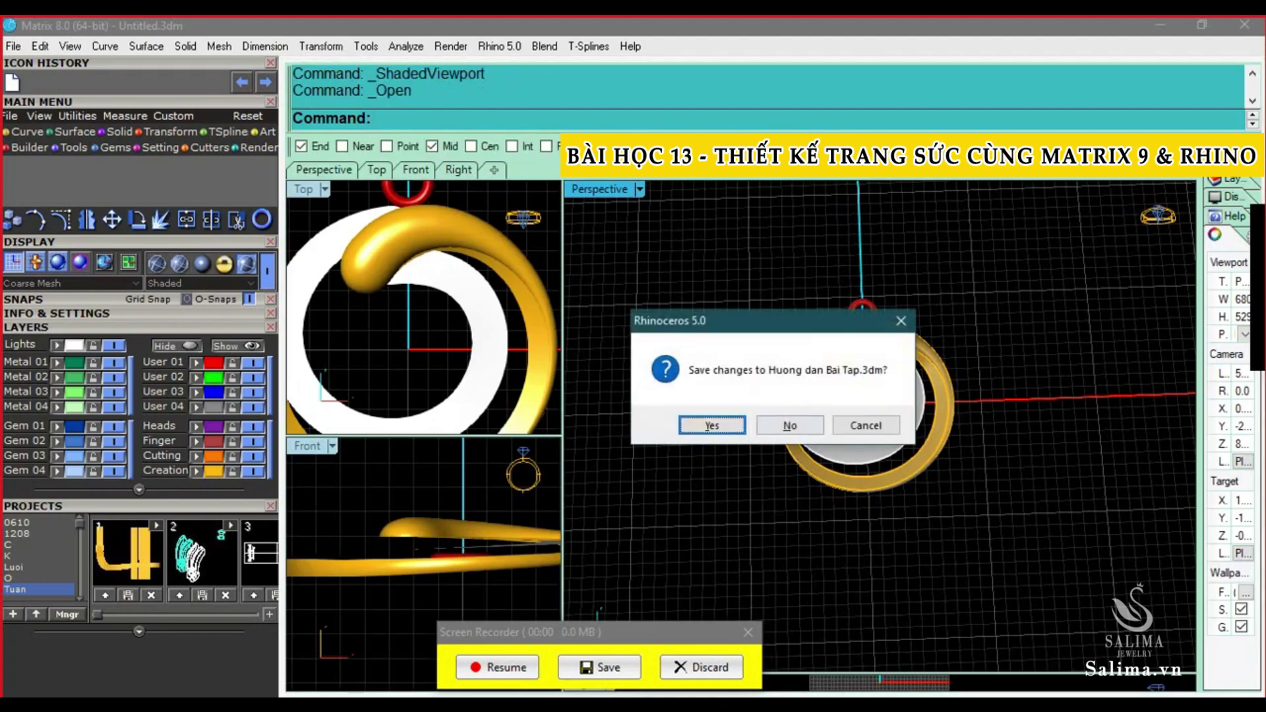
pyautogui.click(790, 424)
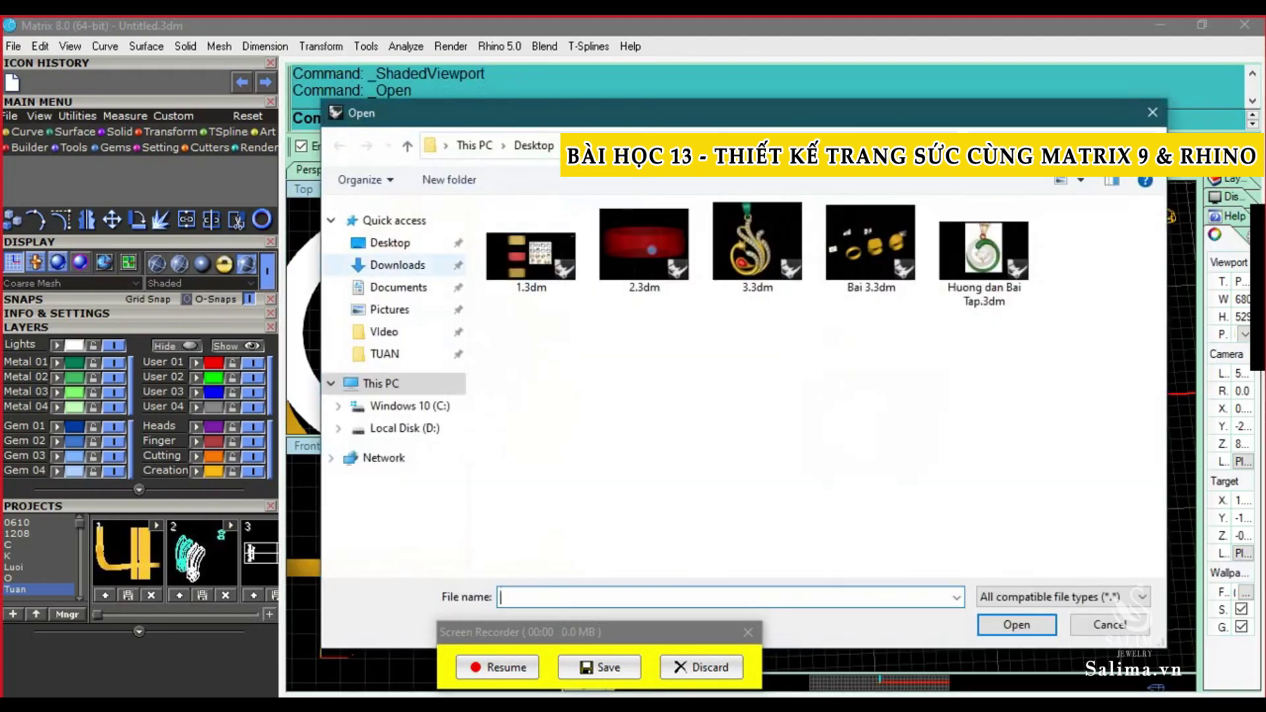
pyautogui.click(397, 265)
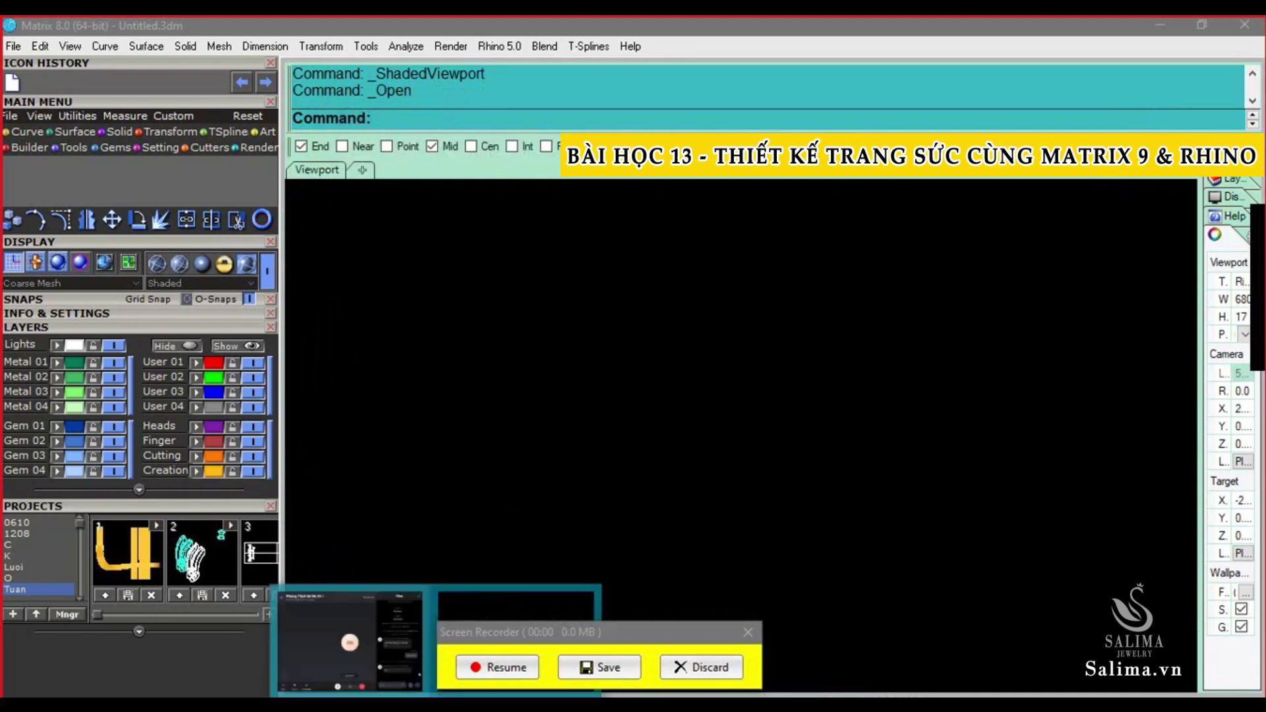
pyautogui.click(348, 636)
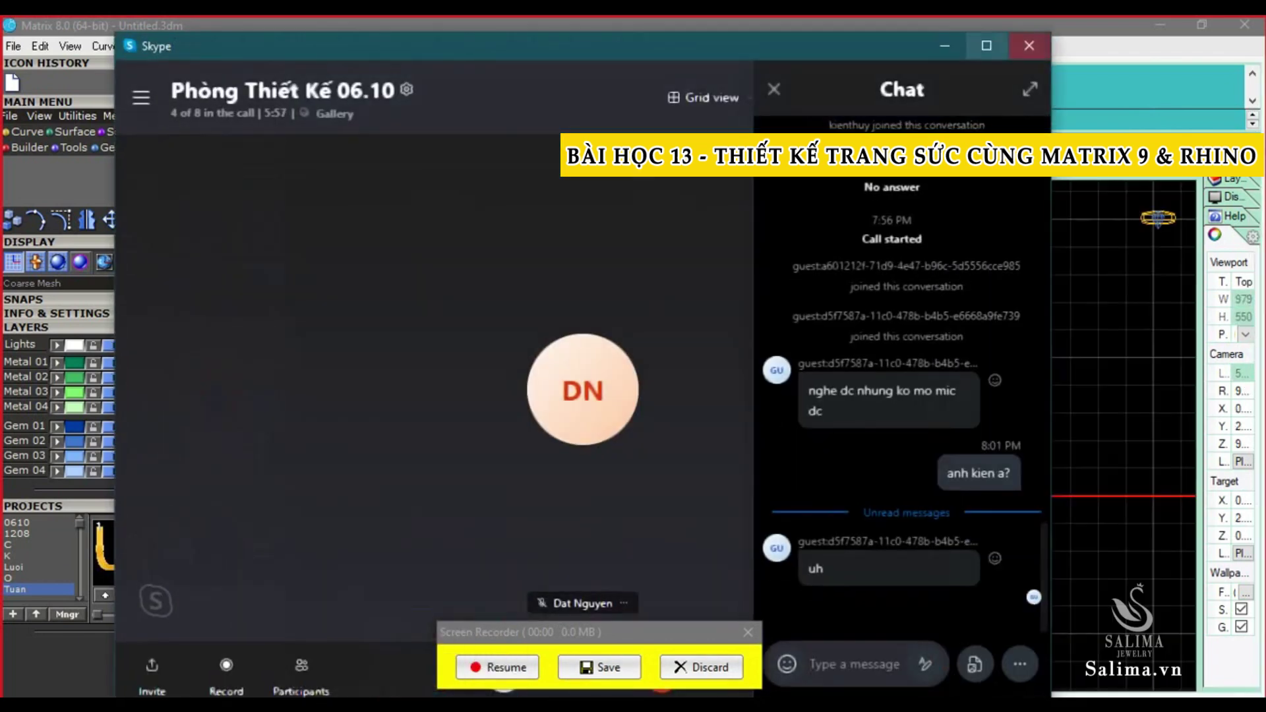
pyautogui.click(944, 45)
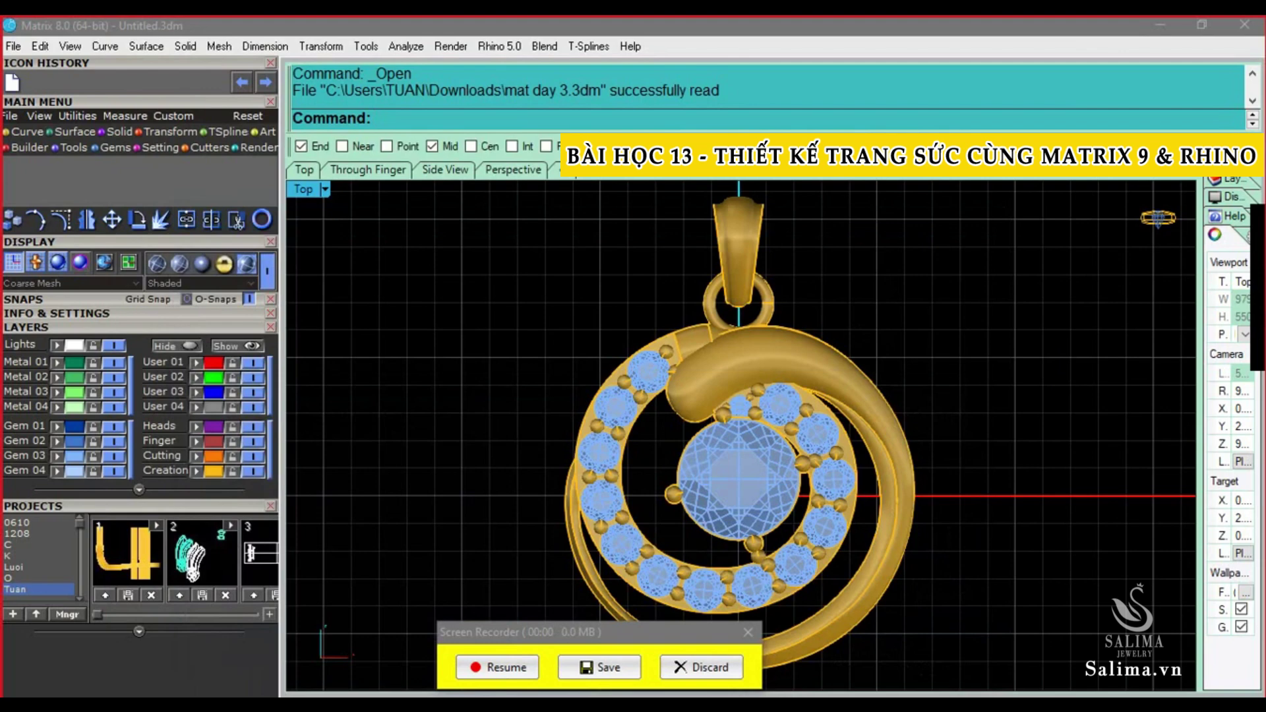
# Pan the pendant, switch to Perspective and inspect it from a near top-down angle
pyautogui.moveTo(739, 488); pyautogui.dragTo(716, 440, button='right')
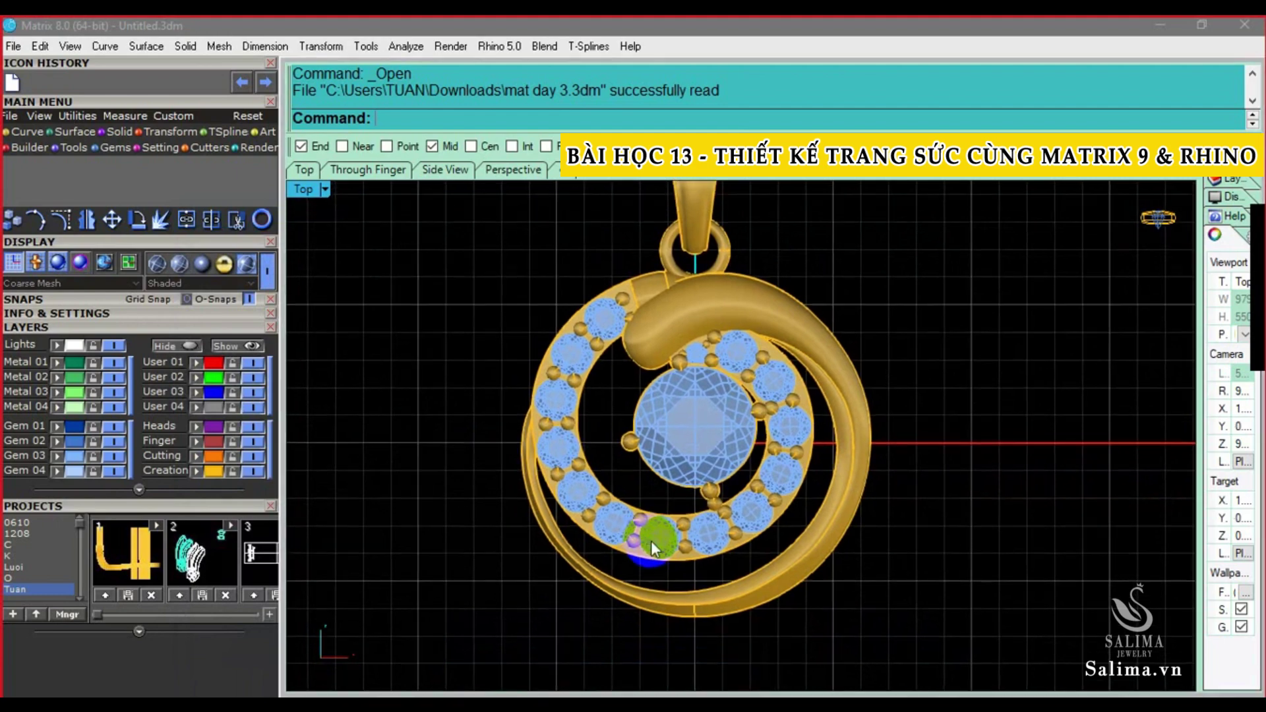
pyautogui.rightClick(656, 528)
pyautogui.moveTo(655, 525); pyautogui.dragTo(778, 425, button='right')
pyautogui.scroll(5, 764, 531)
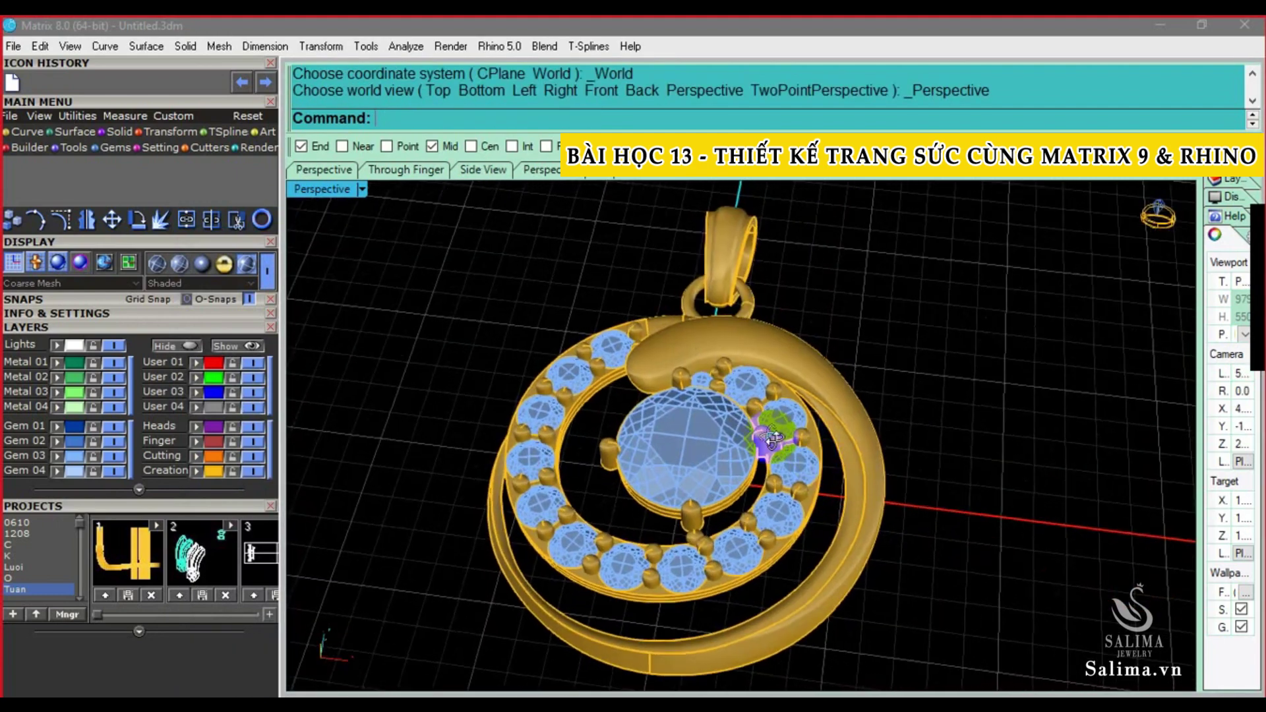
pyautogui.moveTo(763, 531); pyautogui.dragTo(707, 545)
pyautogui.scroll(-2, 706, 452)
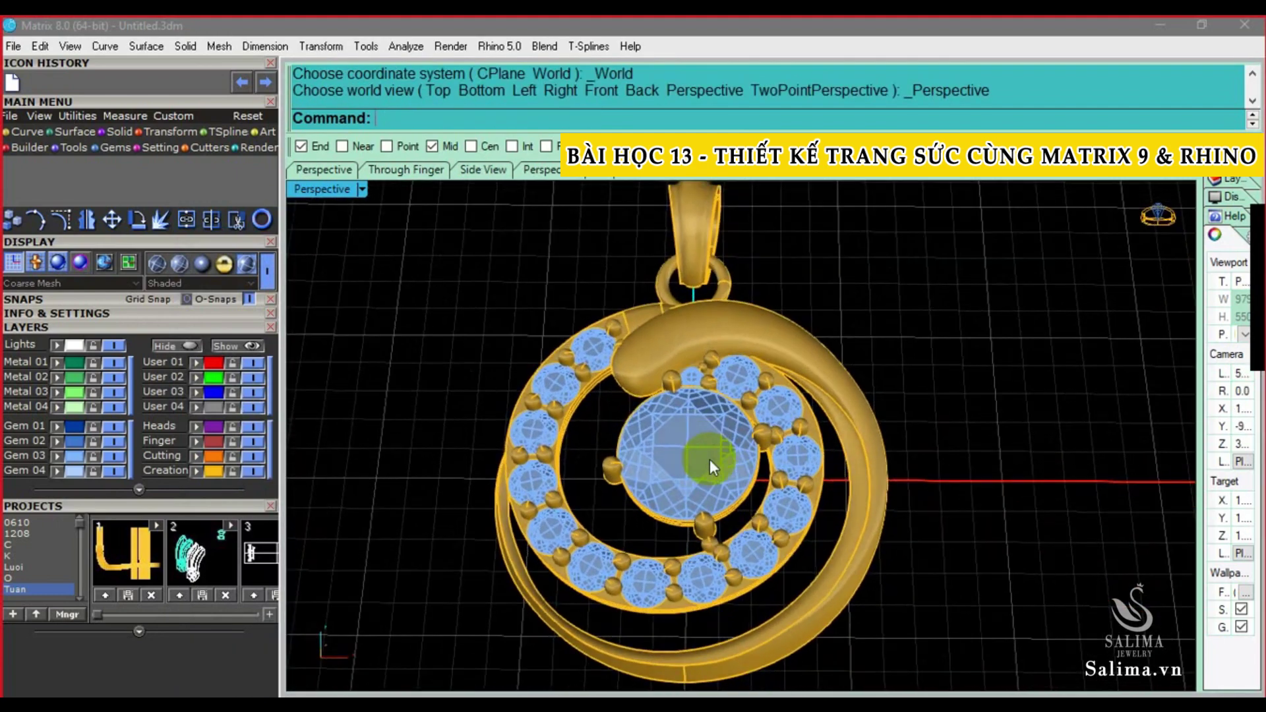
pyautogui.scroll(-1, 824, 443)
pyautogui.scroll(-2, 824, 442)
pyautogui.scroll(2, 726, 365)
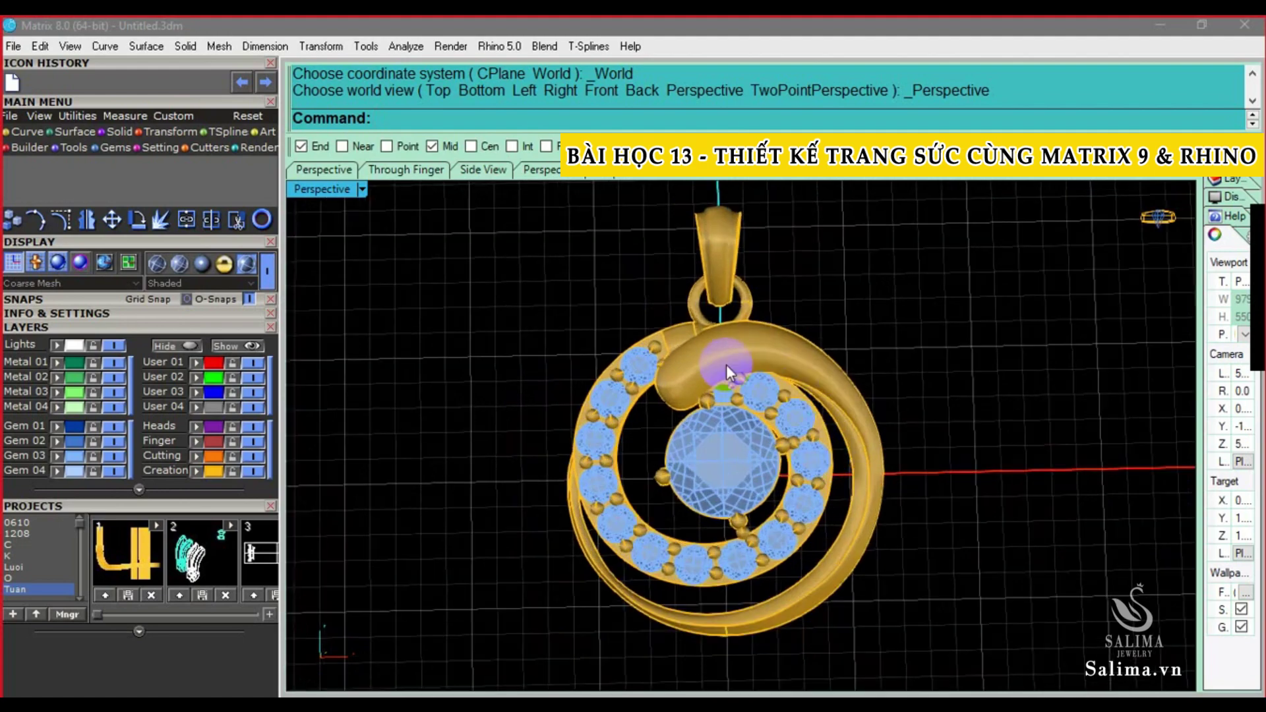
# Return the viewport to Top, then switch it to Perspective again
pyautogui.moveTo(580, 250); pyautogui.dragTo(632, 294, button='right')
pyautogui.press('F5')
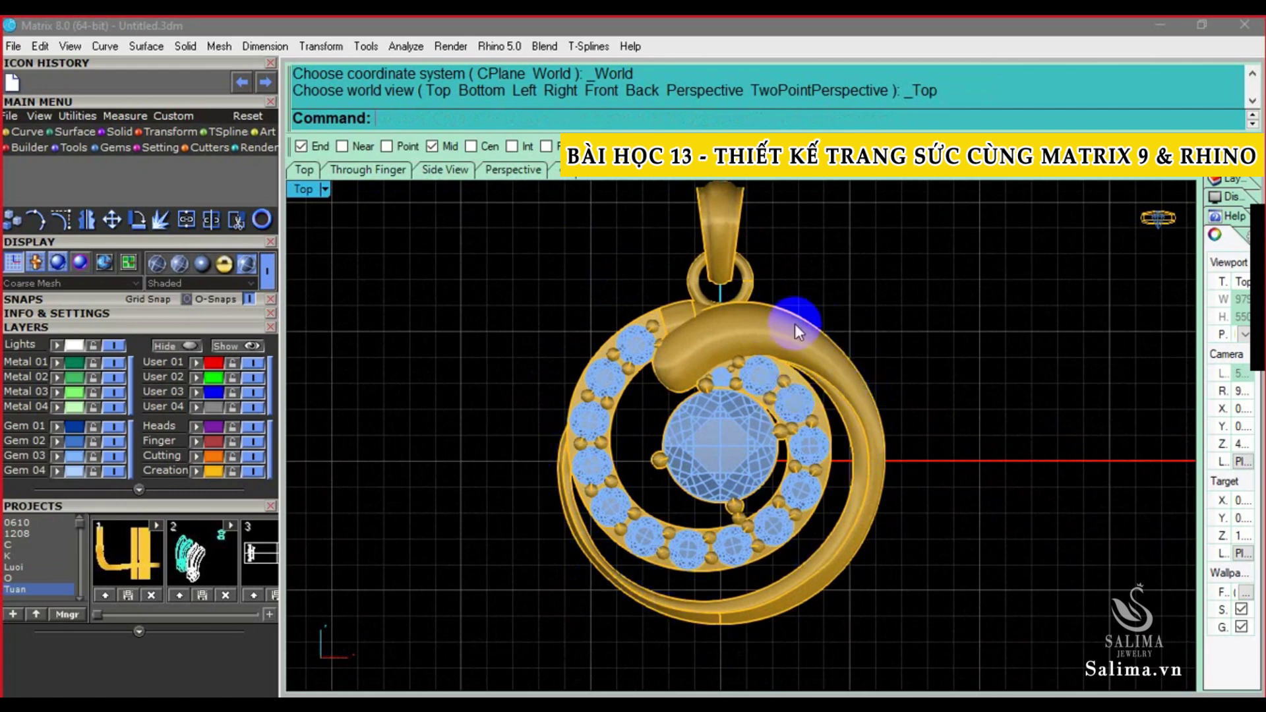
pyautogui.hotkey('ctrl', 'F4')
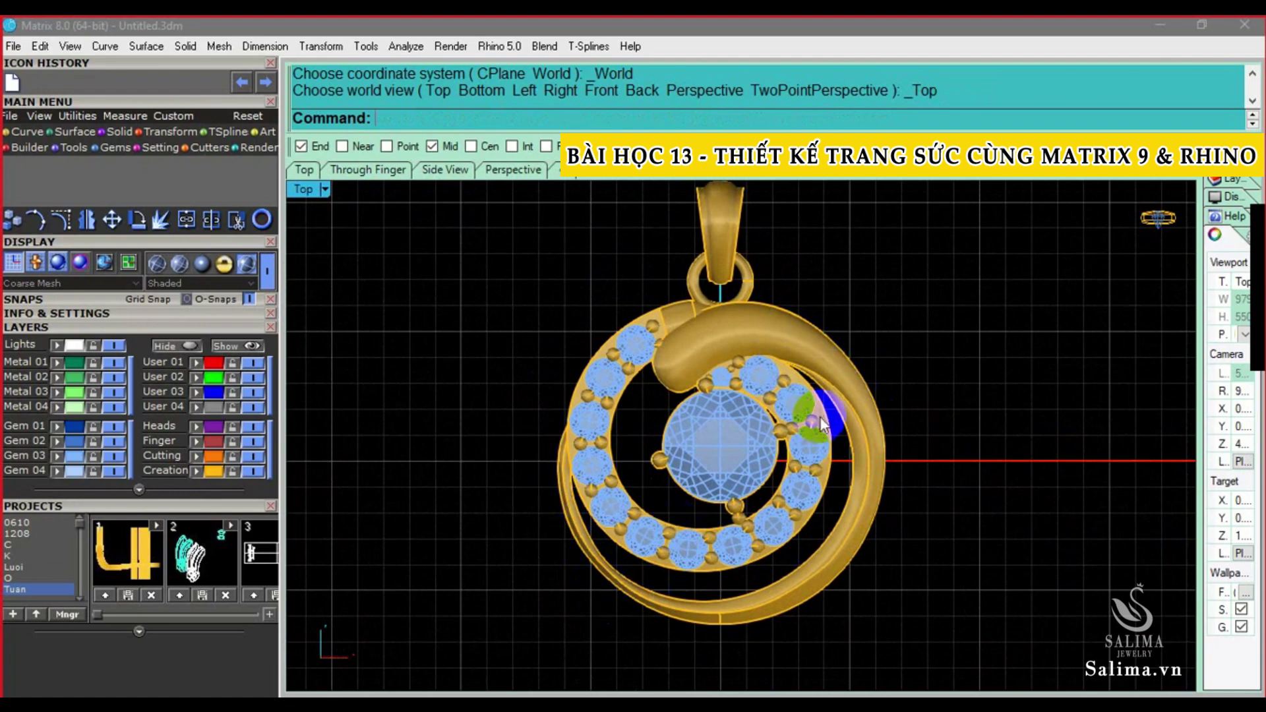
pyautogui.scroll(2, 828, 417)
# Orbit out to the whole pendant, then view it from above and from the front
pyautogui.scroll(2, 830, 422)
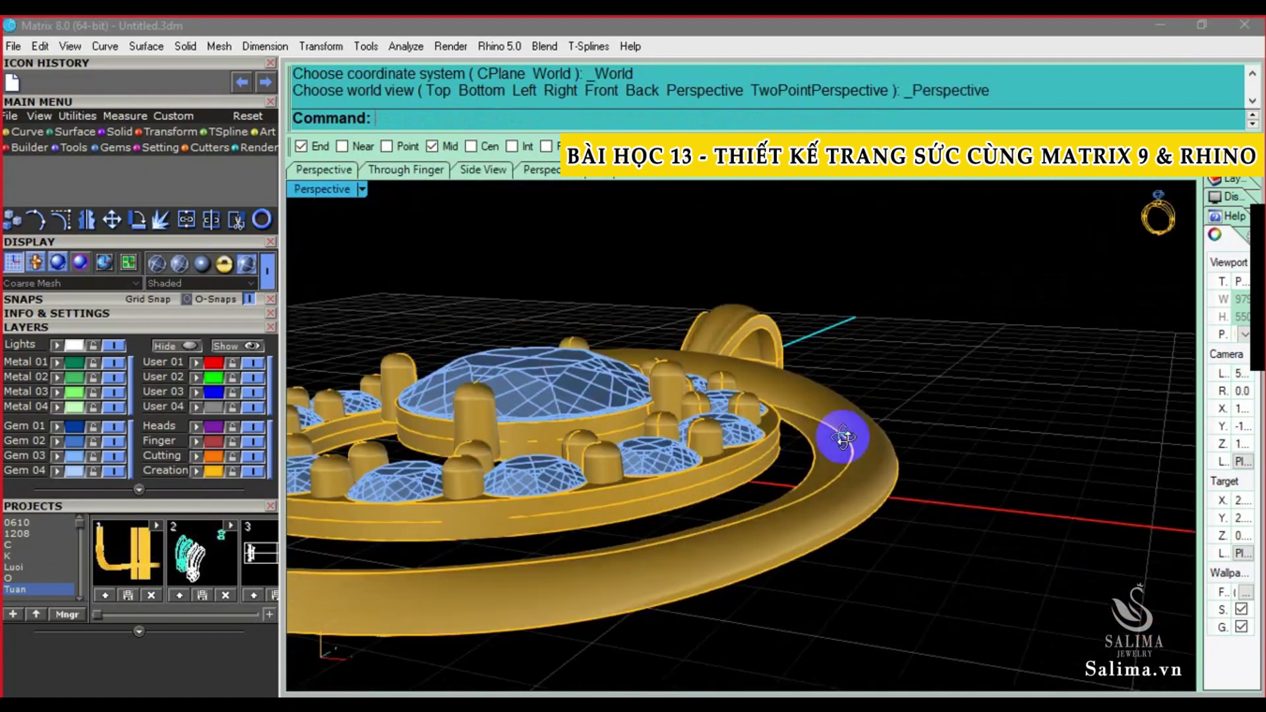
pyautogui.scroll(2, 832, 432)
pyautogui.scroll(1, 836, 435)
pyautogui.scroll(-5, 855, 410)
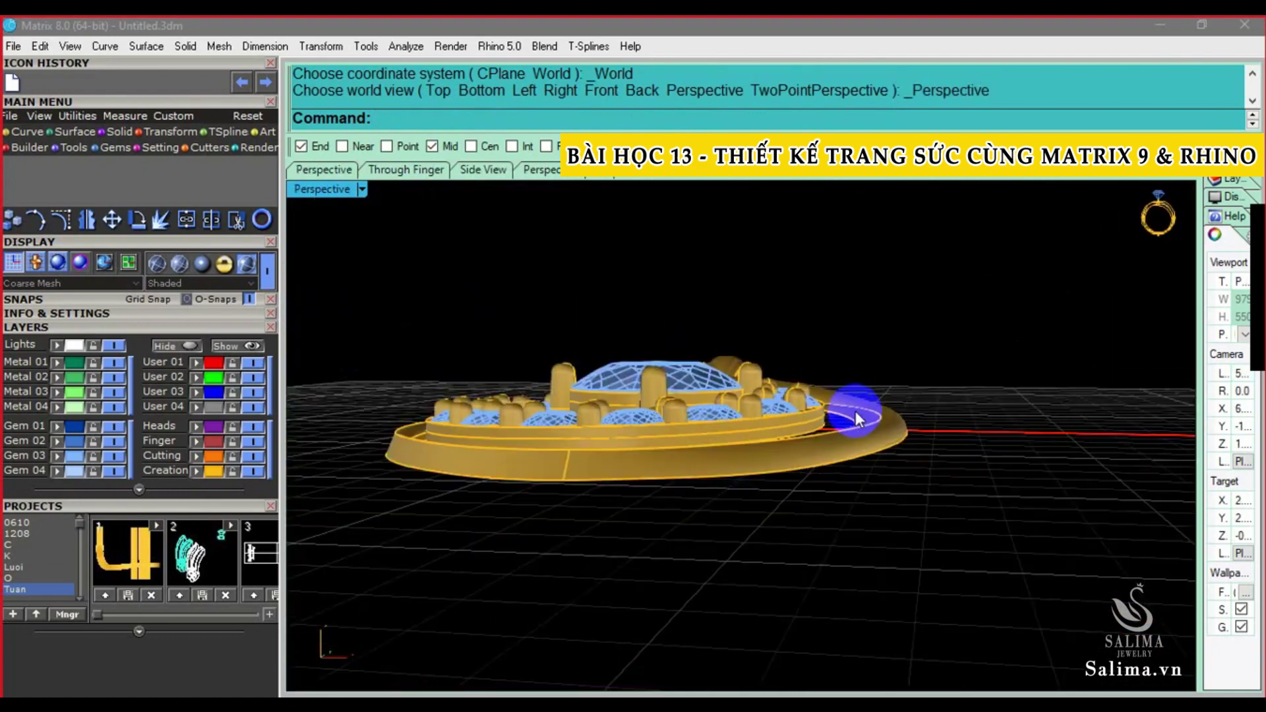
pyautogui.moveTo(856, 410)
pyautogui.mouseDown(button='right')
pyautogui.moveTo(472, 469)
pyautogui.moveTo(395, 452)
pyautogui.moveTo(429, 446)
pyautogui.moveTo(472, 465)
pyautogui.moveTo(453, 466)
pyautogui.moveTo(461, 503)
pyautogui.moveTo(452, 424)
pyautogui.moveTo(473, 429)
pyautogui.moveTo(438, 457)
pyautogui.moveTo(452, 424)
pyautogui.moveTo(446, 487)
pyautogui.moveTo(452, 444)
pyautogui.moveTo(474, 448)
pyautogui.moveTo(443, 481)
pyautogui.moveTo(481, 480)
pyautogui.moveTo(387, 519)
pyautogui.mouseUp(button='right')
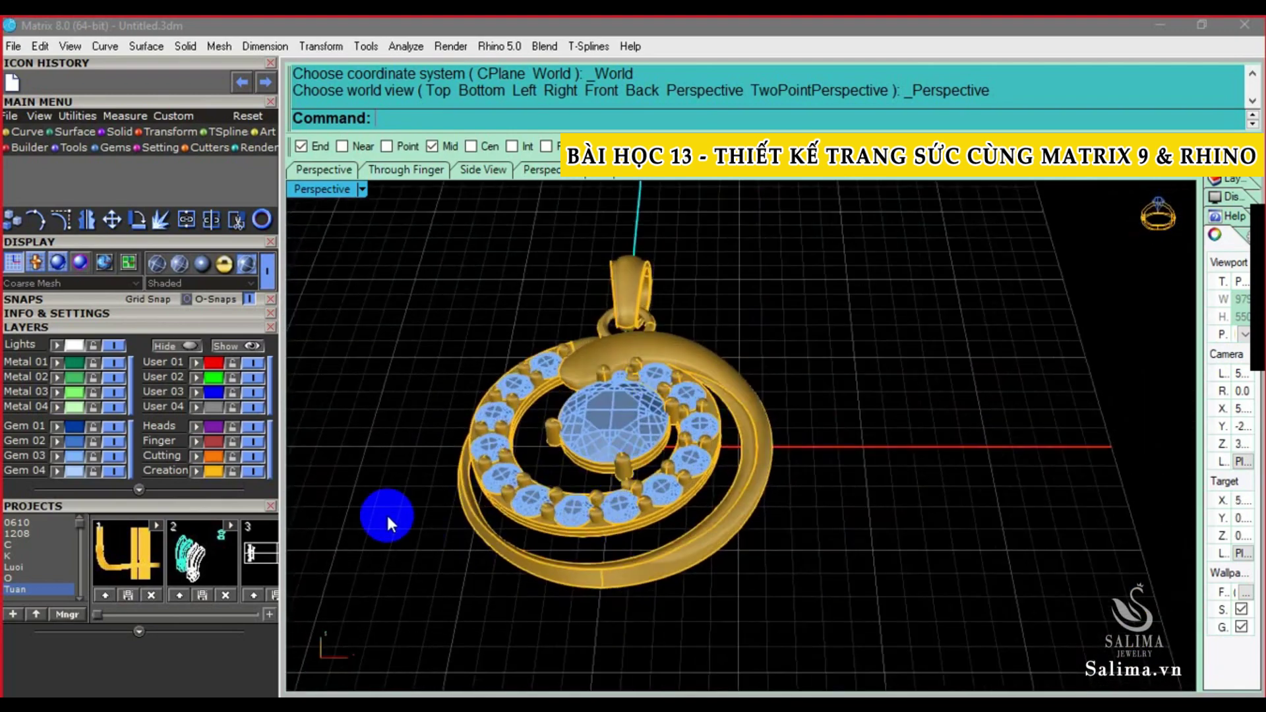
pyautogui.scroll(2, 494, 424)
pyautogui.scroll(2, 503, 415)
pyautogui.scroll(2, 472, 460)
pyautogui.scroll(2, 493, 456)
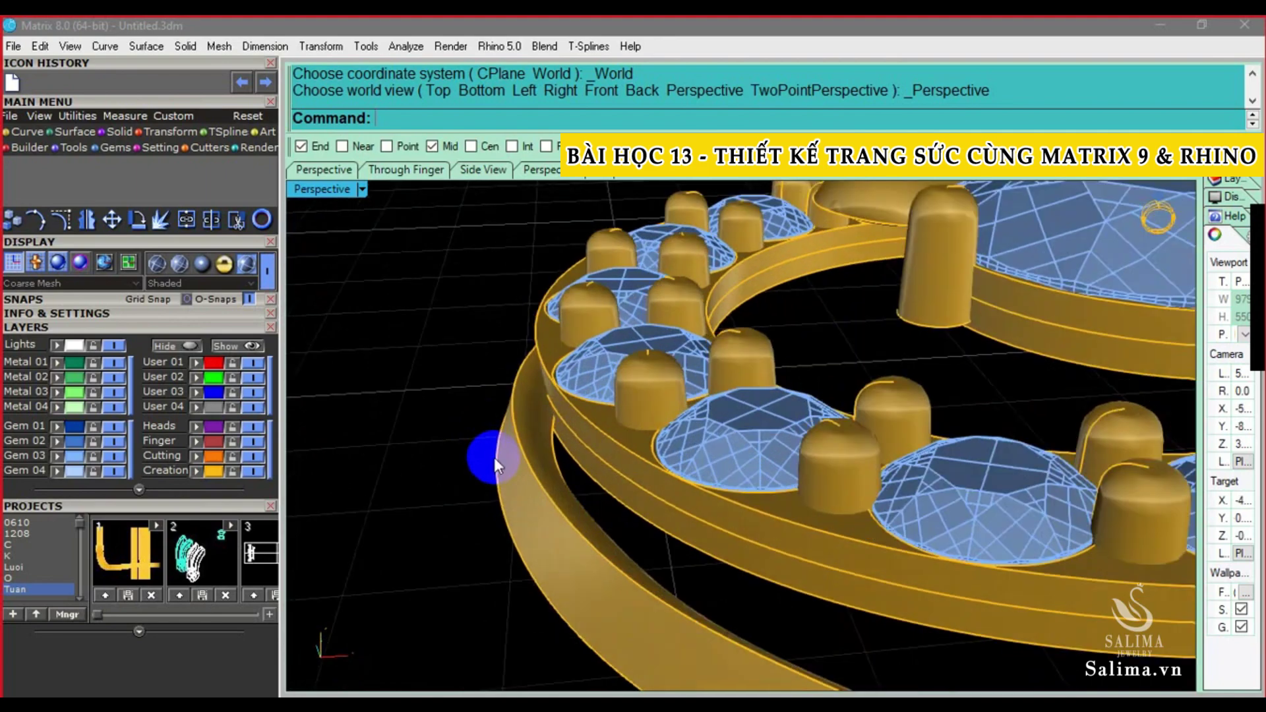
pyautogui.scroll(-4, 456, 370)
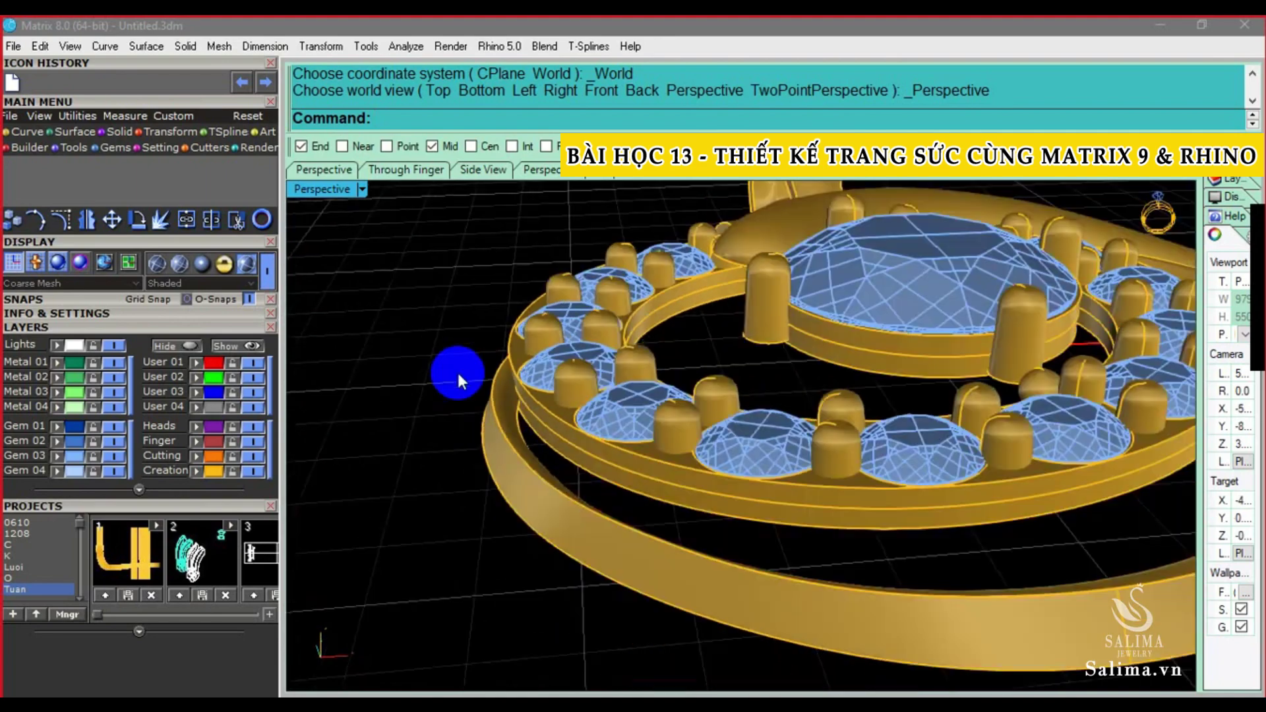
pyautogui.moveTo(535, 429)
pyautogui.mouseDown(button='right')
pyautogui.moveTo(444, 393)
pyautogui.moveTo(537, 475)
pyautogui.moveTo(457, 414)
pyautogui.moveTo(486, 461)
pyautogui.moveTo(503, 418)
pyautogui.moveTo(507, 438)
pyautogui.moveTo(505, 385)
pyautogui.moveTo(521, 360)
pyautogui.moveTo(477, 402)
pyautogui.mouseUp(button='right')
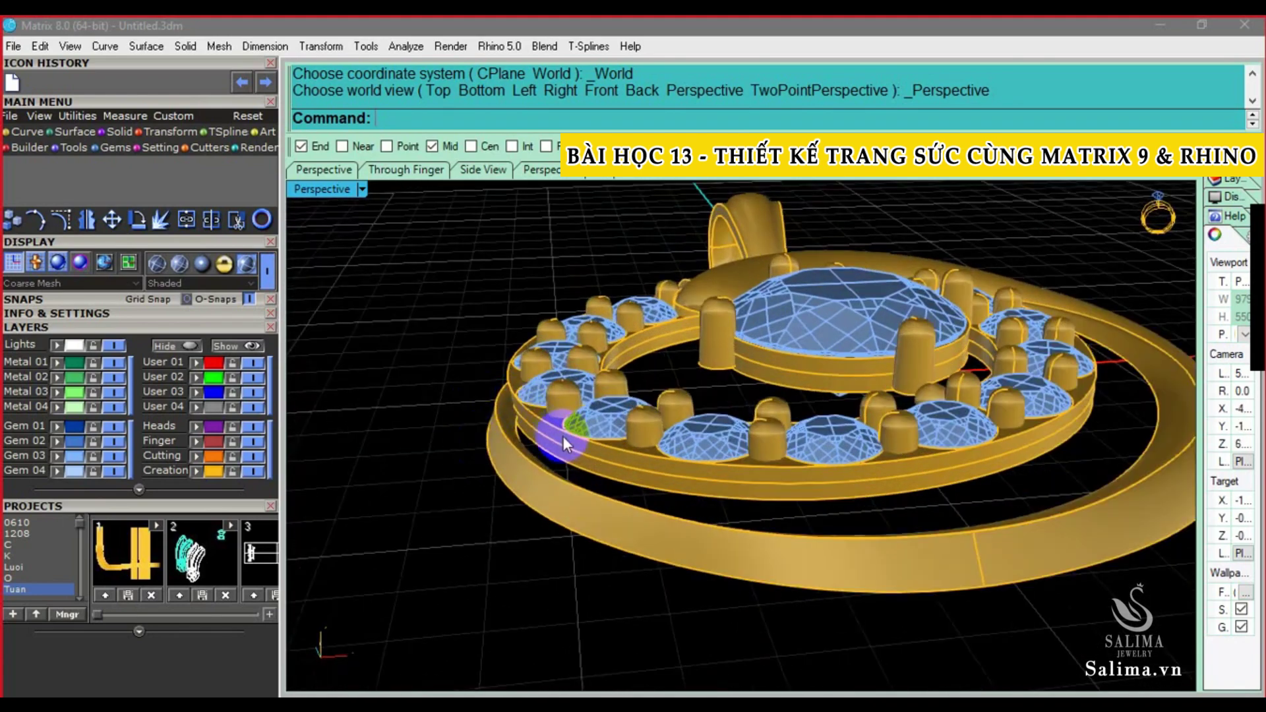
pyautogui.moveTo(563, 436)
pyautogui.mouseDown(button='right')
pyautogui.moveTo(466, 395)
pyautogui.moveTo(472, 453)
pyautogui.moveTo(537, 474)
pyautogui.moveTo(644, 433)
pyautogui.moveTo(555, 414)
pyautogui.moveTo(570, 406)
pyautogui.mouseUp(button='right')
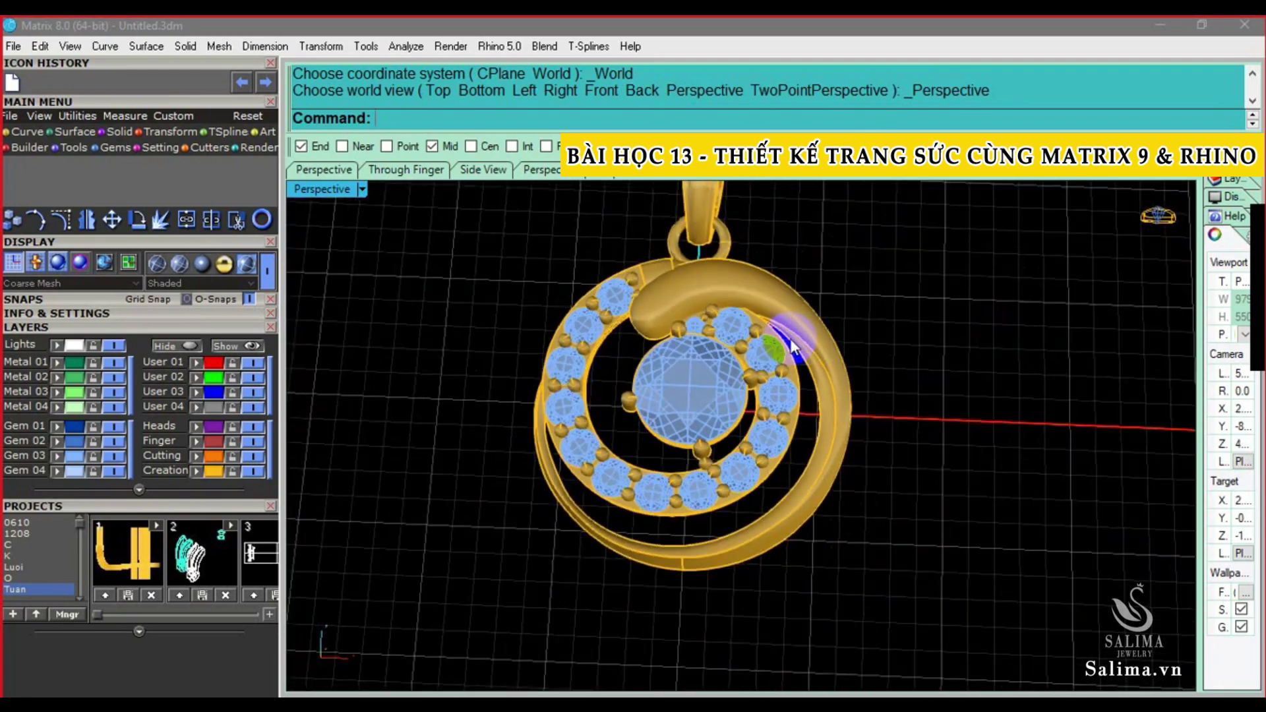
# Zoom in obliquely on the stone ring and select all 28 prongs
pyautogui.scroll(3, 719, 421)
pyautogui.scroll(3, 802, 371)
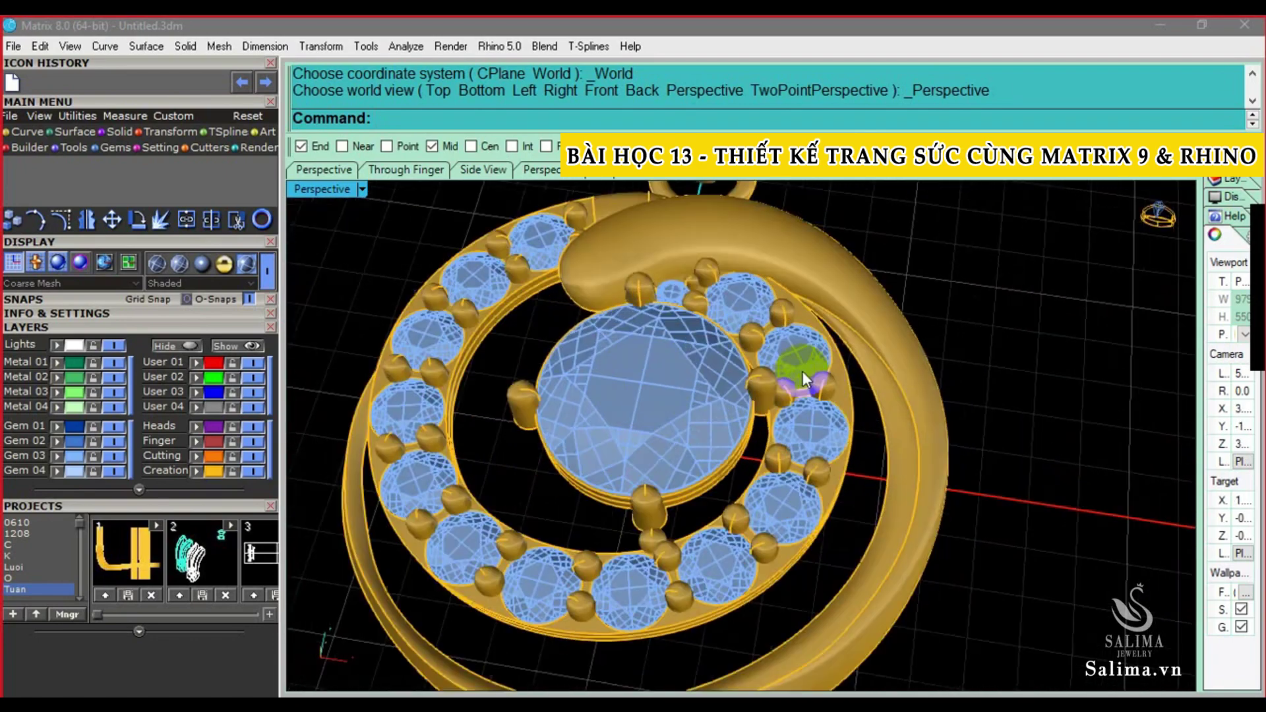
pyautogui.moveTo(801, 370); pyautogui.dragTo(849, 385, button='right')
pyautogui.scroll(5, 801, 375)
pyautogui.scroll(3, 726, 369)
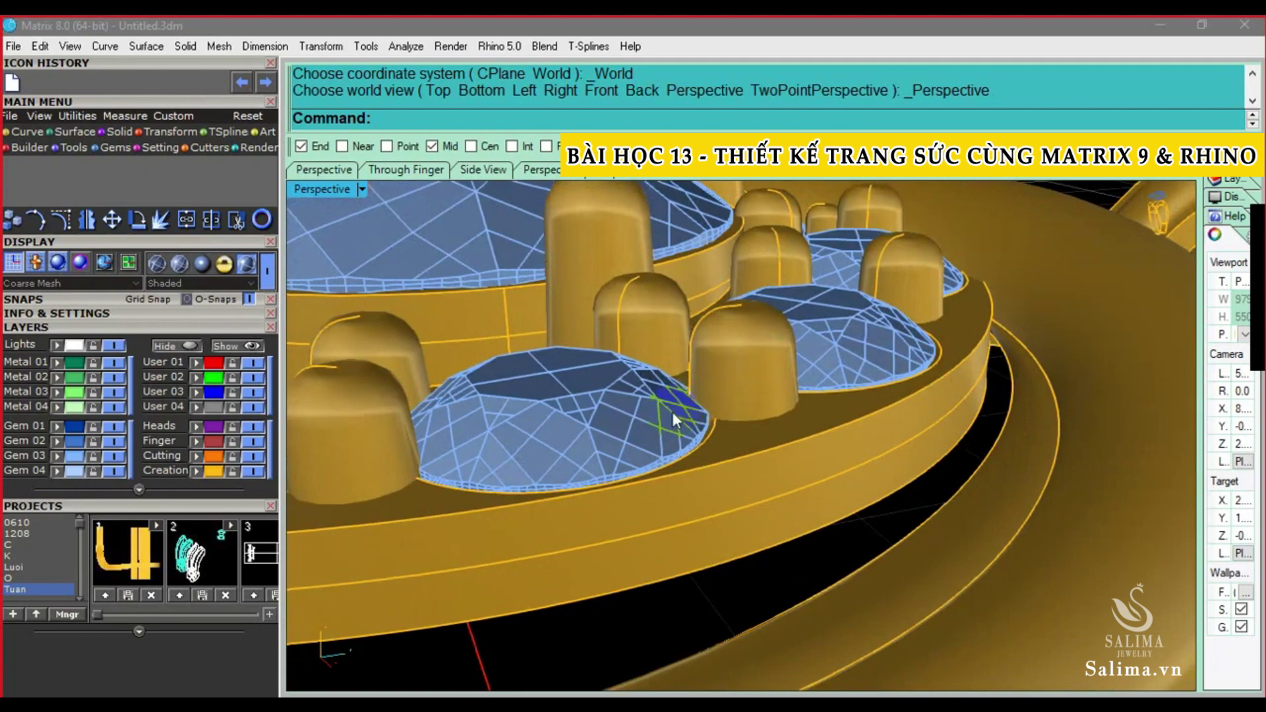
pyautogui.moveTo(707, 436); pyautogui.dragTo(687, 425, button='right')
pyautogui.moveTo(583, 464)
pyautogui.mouseDown(button='right')
pyautogui.moveTo(596, 525)
pyautogui.moveTo(595, 457)
pyautogui.mouseUp(button='right')
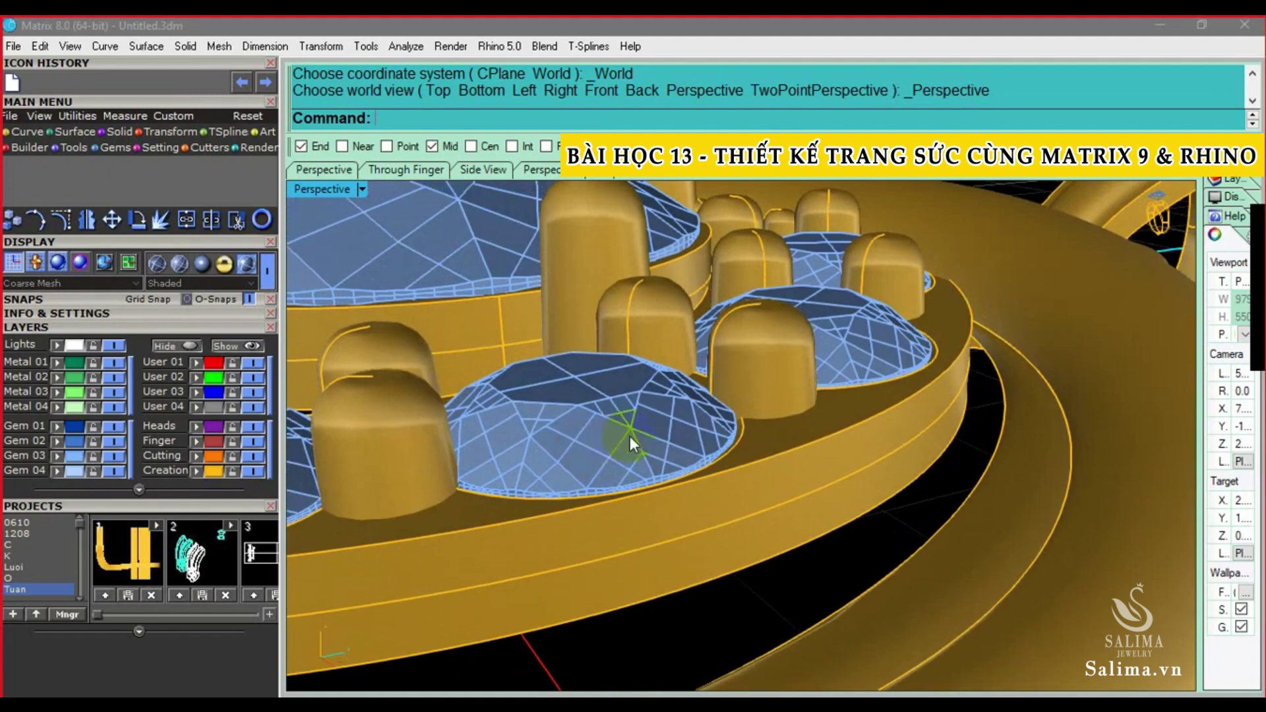
pyautogui.scroll(-5, 726, 393)
pyautogui.moveTo(726, 392); pyautogui.dragTo(722, 383, button='right')
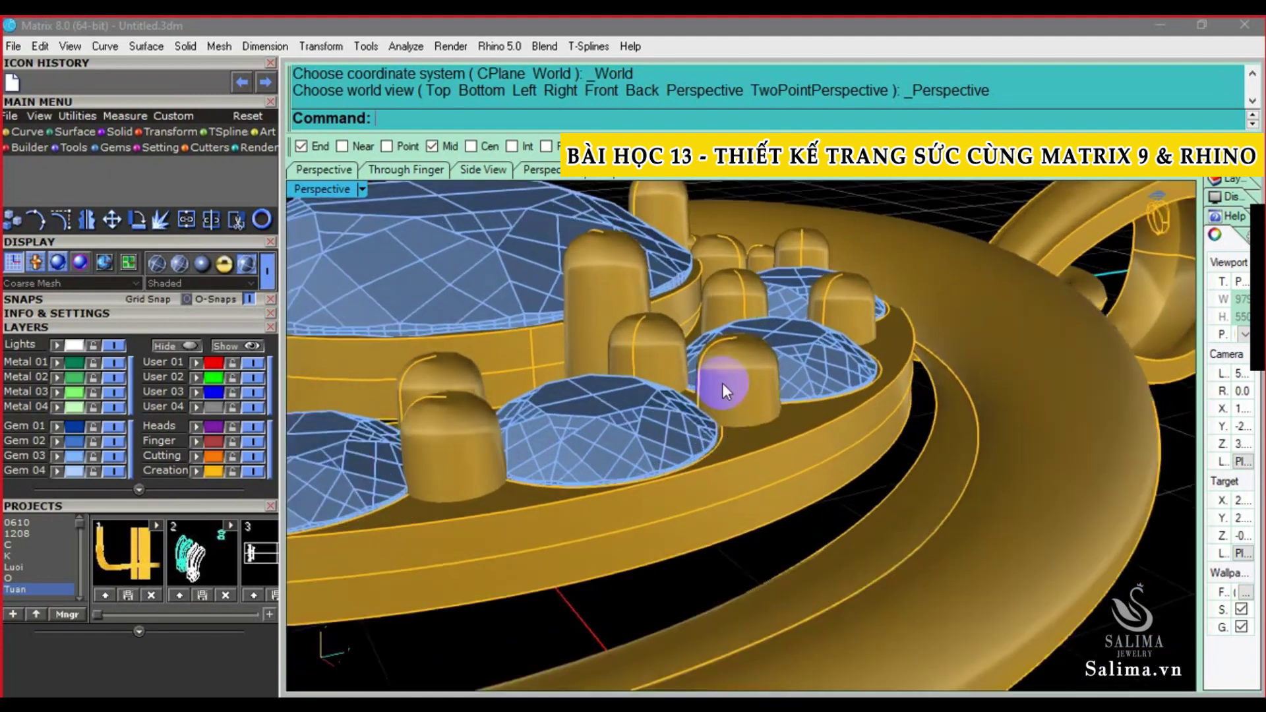
pyautogui.hotkey('ctrl', 'a')
pyautogui.scroll(3, 729, 383)
pyautogui.scroll(2, 730, 362)
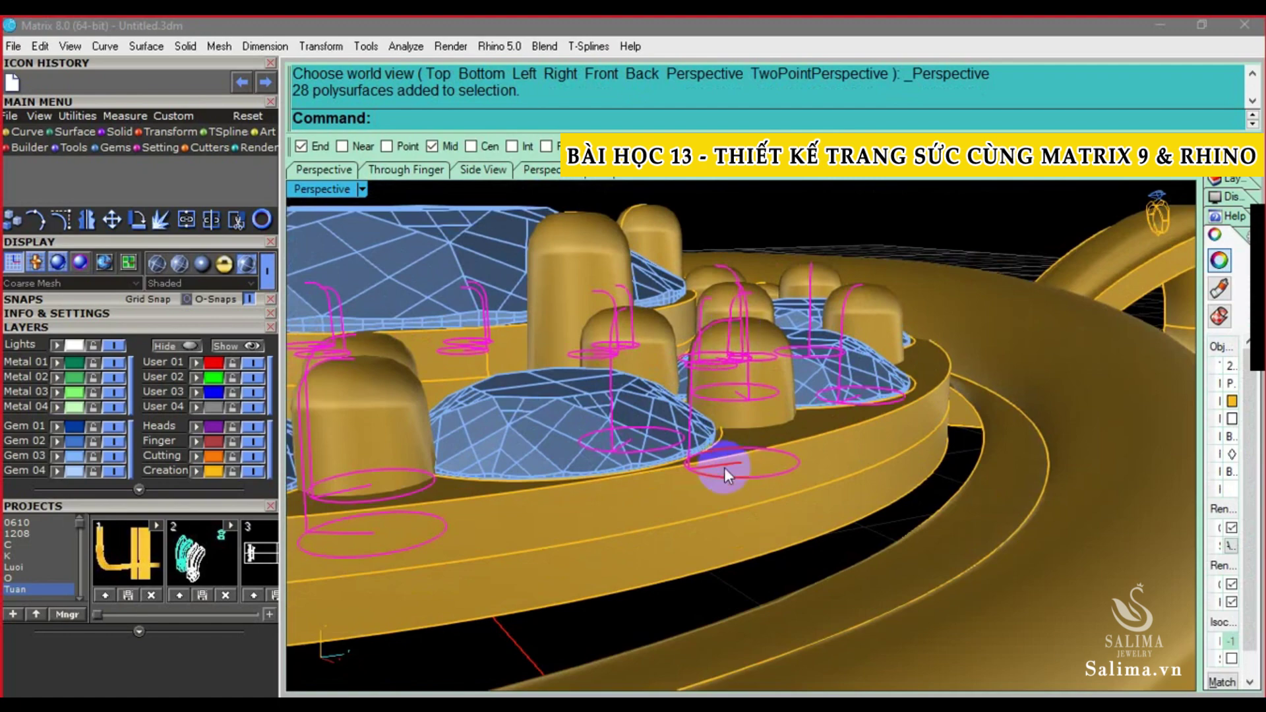
pyautogui.moveTo(724, 468)
pyautogui.mouseDown(button='right')
pyautogui.moveTo(707, 473)
pyautogui.moveTo(723, 486)
pyautogui.mouseUp(button='right')
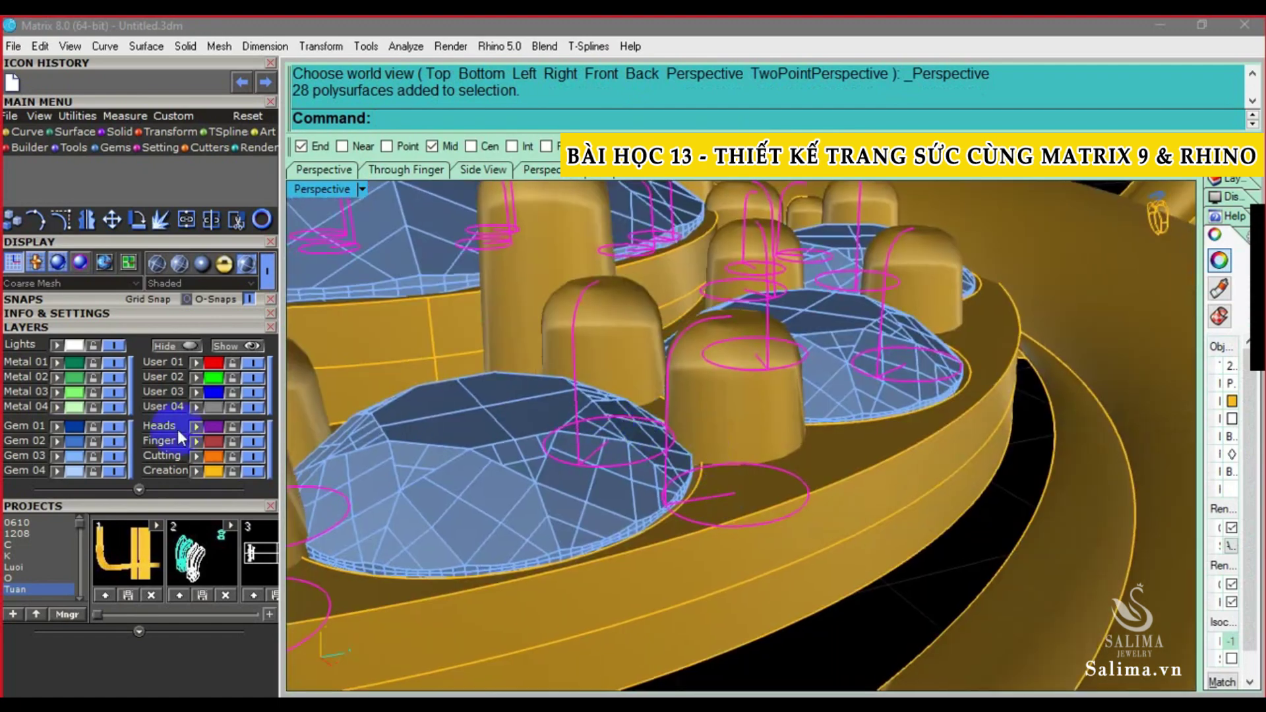
pyautogui.moveTo(714, 434)
pyautogui.mouseDown(button='right')
pyautogui.moveTo(712, 484)
pyautogui.moveTo(668, 468)
pyautogui.moveTo(631, 378)
pyautogui.mouseUp(button='right')
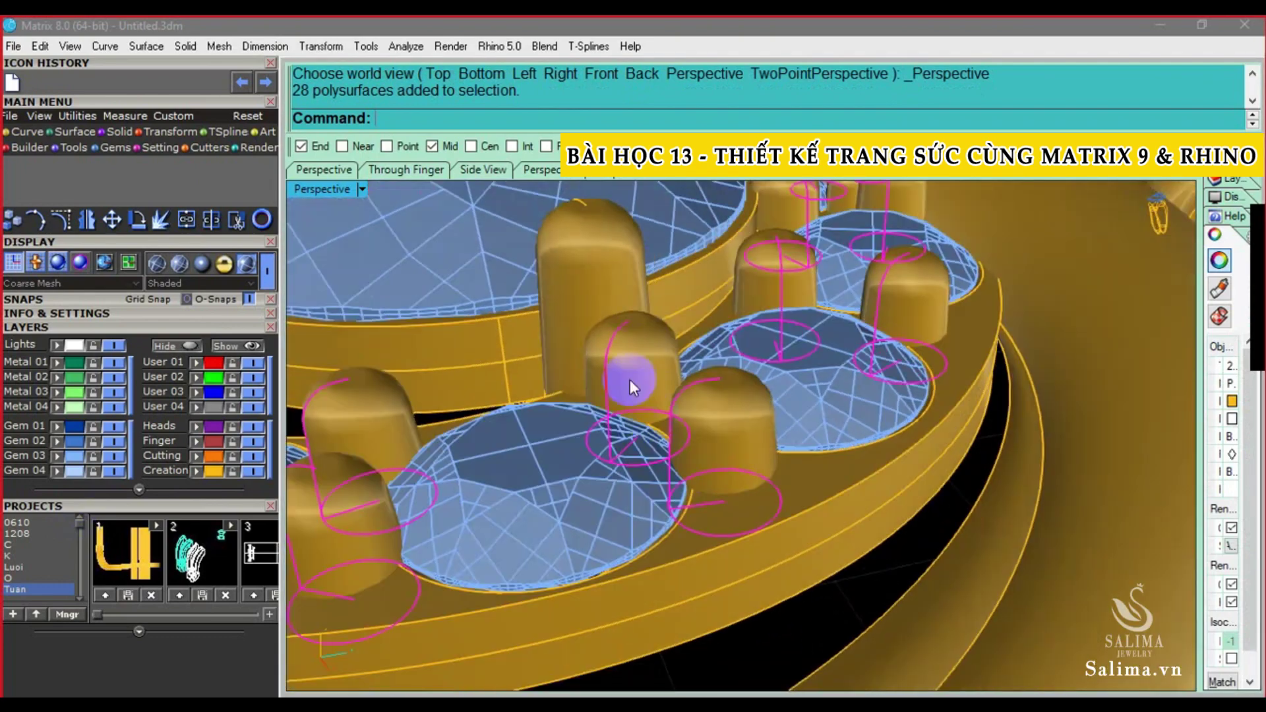
pyautogui.moveTo(721, 528)
pyautogui.mouseDown(button='right')
pyautogui.moveTo(686, 475)
pyautogui.moveTo(749, 455)
pyautogui.mouseUp(button='right')
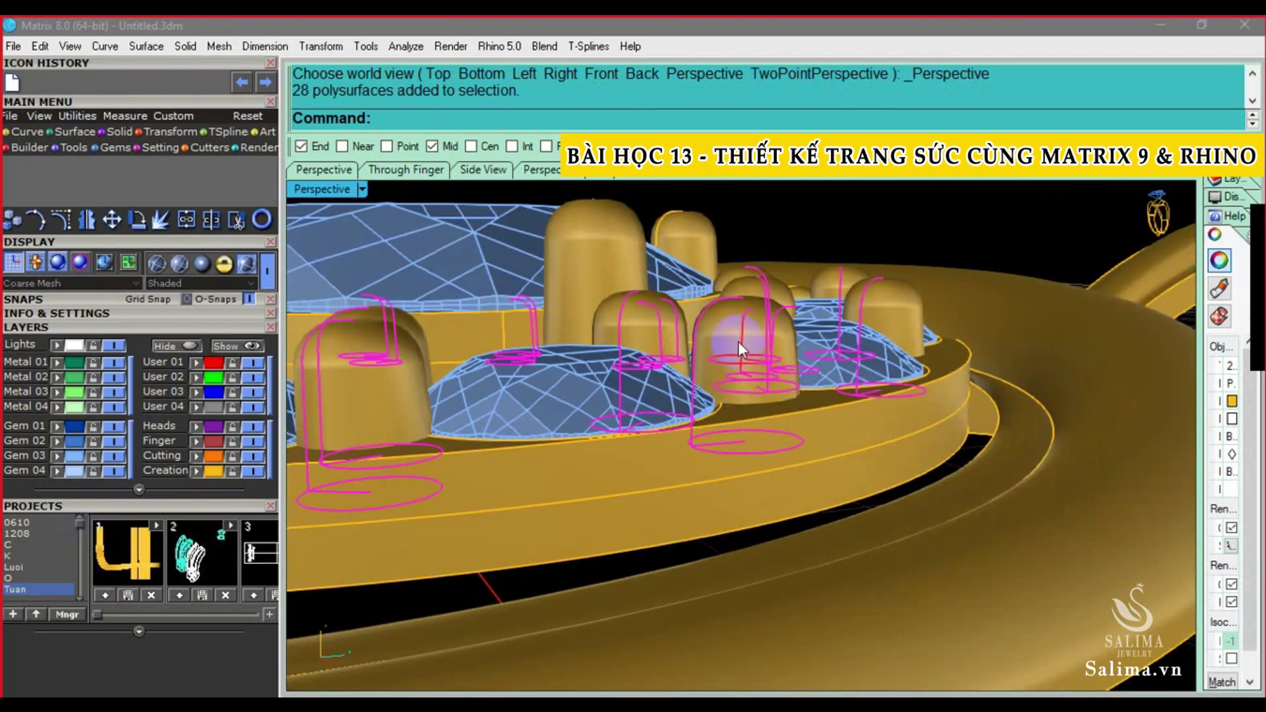
pyautogui.moveTo(754, 370); pyautogui.dragTo(766, 431, button='right')
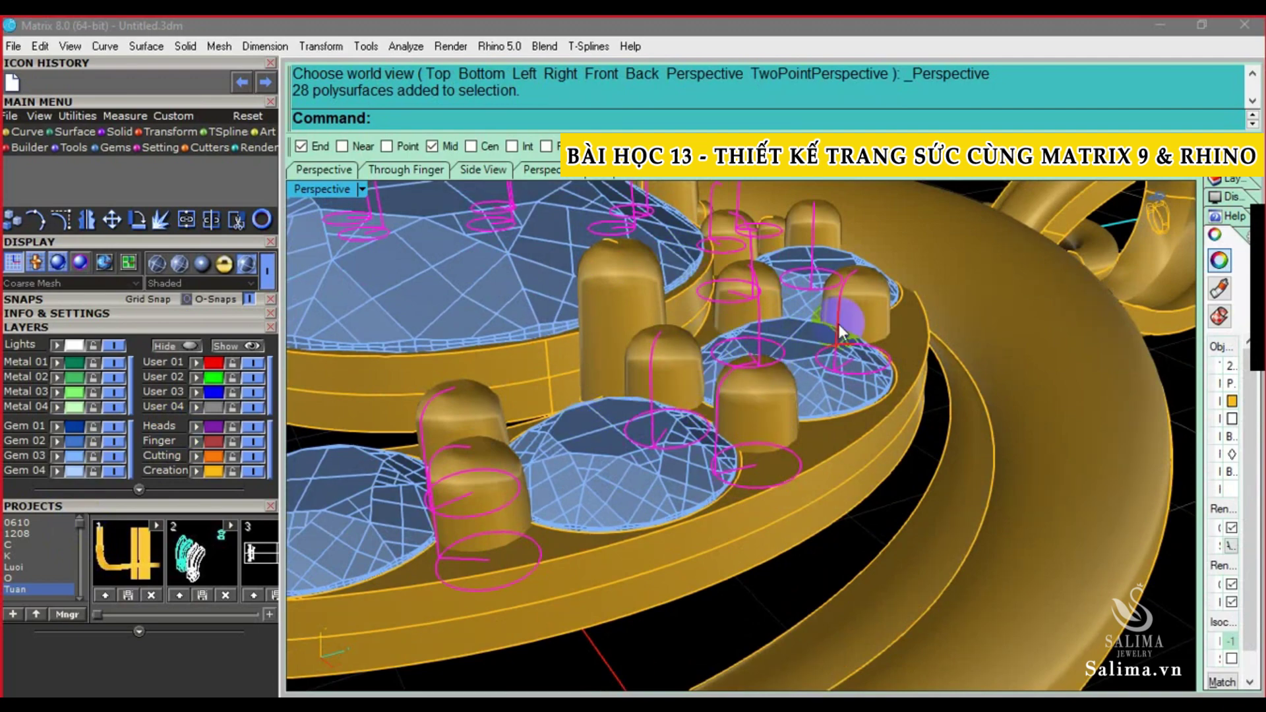
pyautogui.moveTo(769, 377); pyautogui.dragTo(787, 385, button='right')
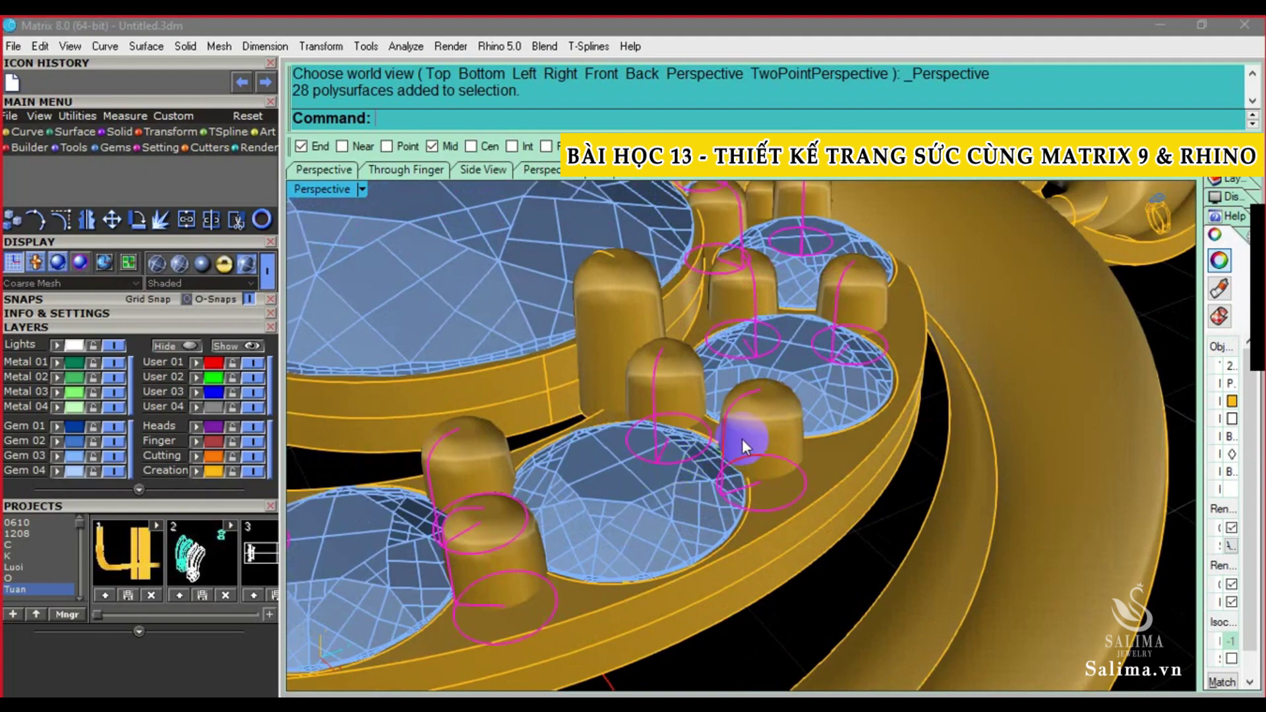
pyautogui.moveTo(742, 437)
pyautogui.mouseDown(button='right')
pyautogui.moveTo(655, 390)
pyautogui.moveTo(737, 385)
pyautogui.moveTo(784, 367)
pyautogui.mouseUp(button='right')
pyautogui.scroll(2, 738, 386)
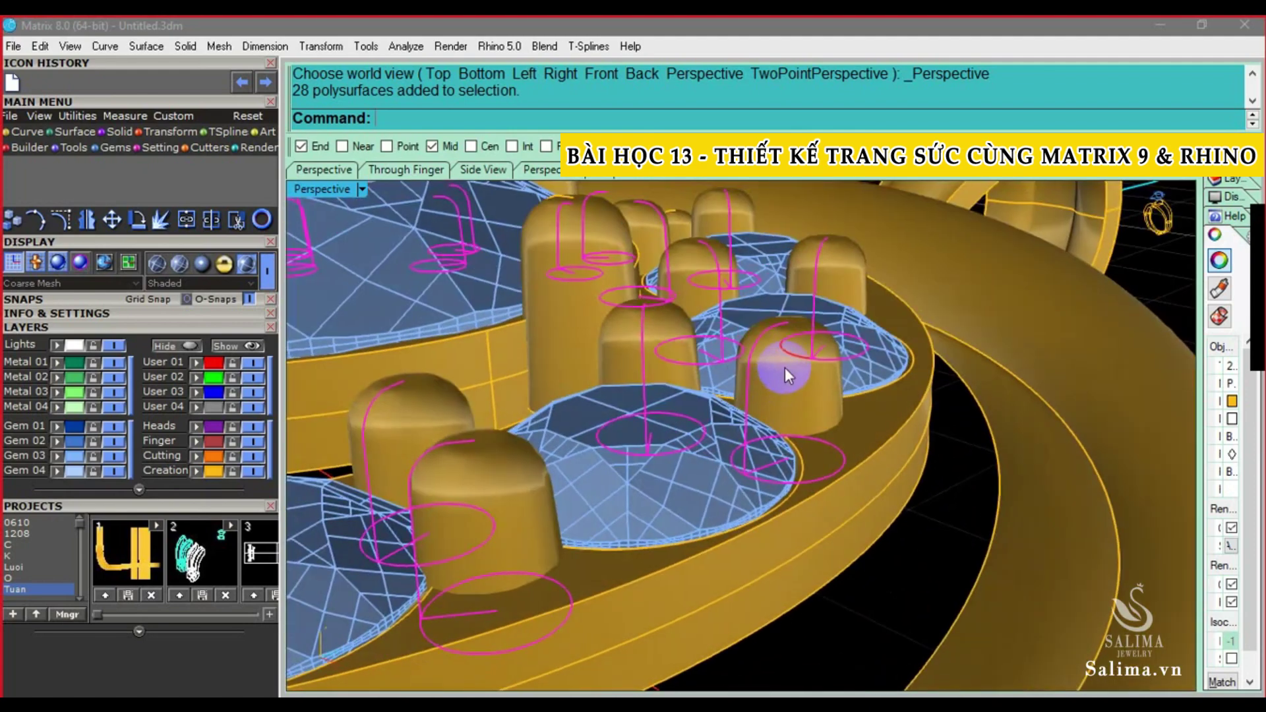
pyautogui.scroll(-2, 787, 365)
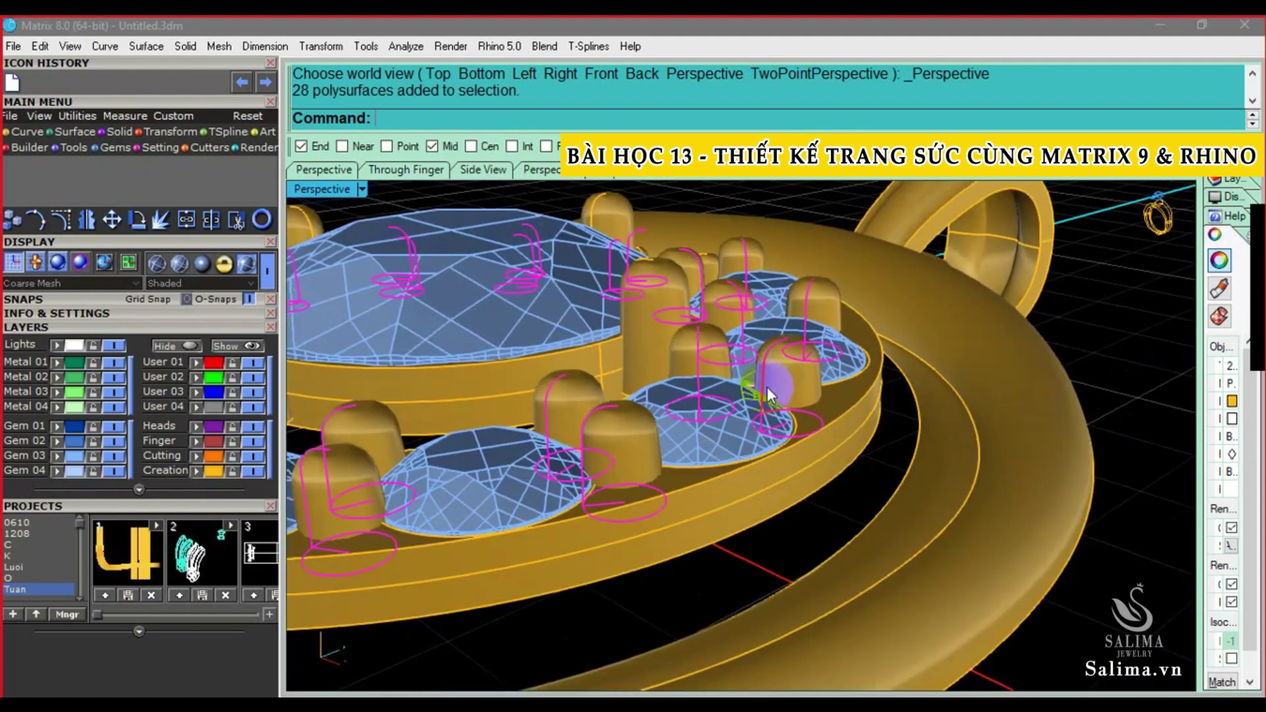
pyautogui.scroll(-2, 765, 386)
pyautogui.scroll(-2, 793, 388)
pyautogui.moveTo(793, 388); pyautogui.dragTo(629, 450, button='right')
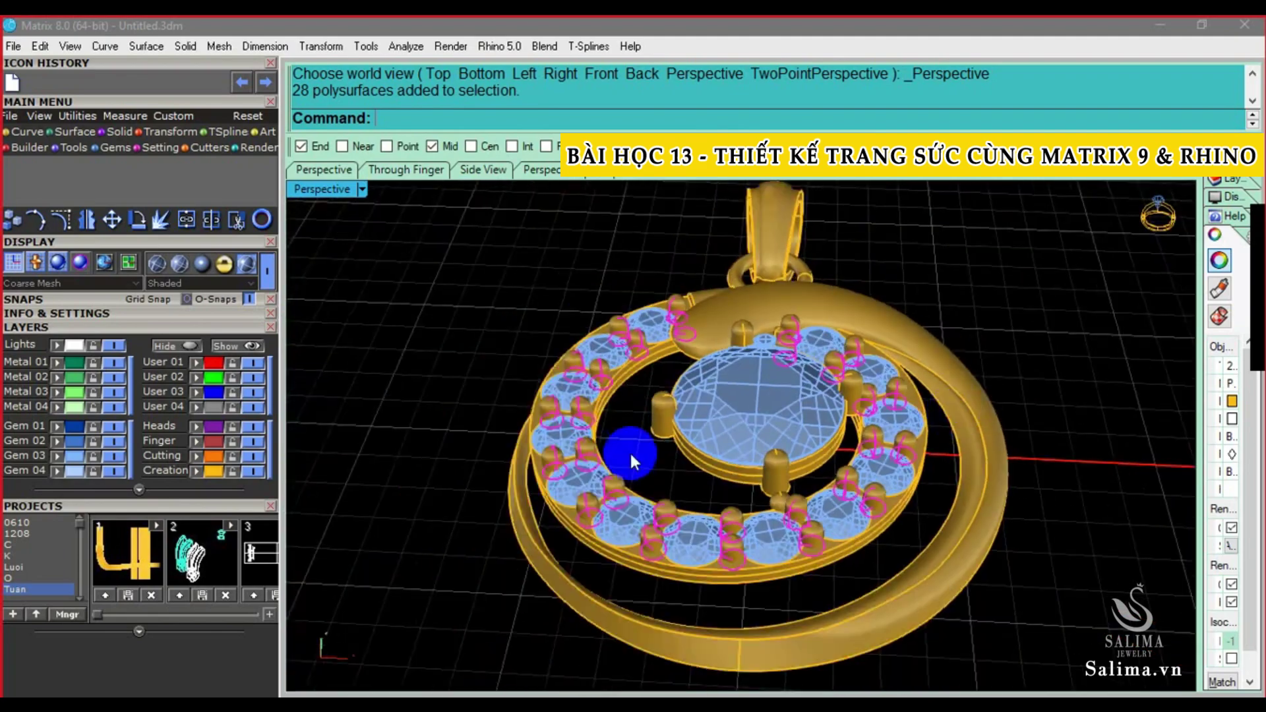
pyautogui.scroll(2, 629, 450)
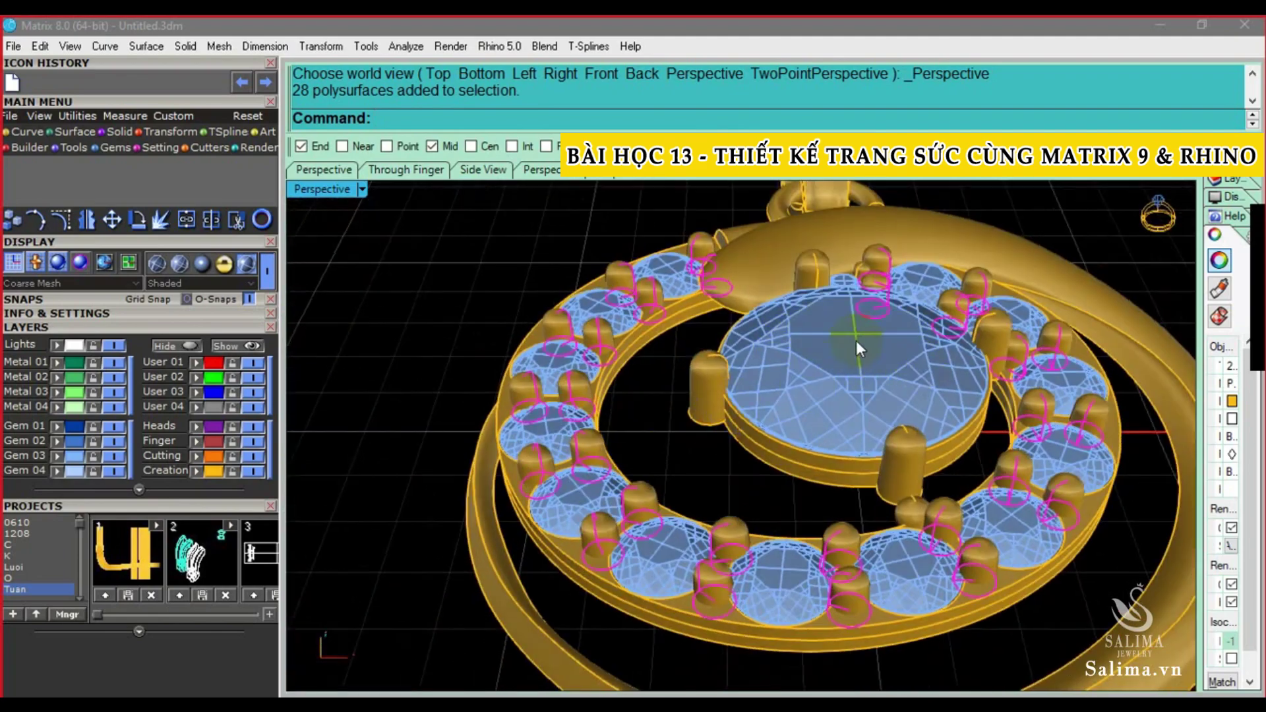
pyautogui.scroll(2, 890, 374)
pyautogui.scroll(-3, 770, 381)
pyautogui.moveTo(770, 381)
pyautogui.mouseDown(button='right')
pyautogui.moveTo(791, 334)
pyautogui.moveTo(762, 480)
pyautogui.moveTo(960, 226)
pyautogui.moveTo(890, 330)
pyautogui.moveTo(906, 261)
pyautogui.mouseUp(button='right')
pyautogui.scroll(1, 791, 334)
pyautogui.scroll(3, 619, 421)
# Orbit below the pendant to inspect the gem pavilions from a low angle
pyautogui.scroll(2, 720, 395)
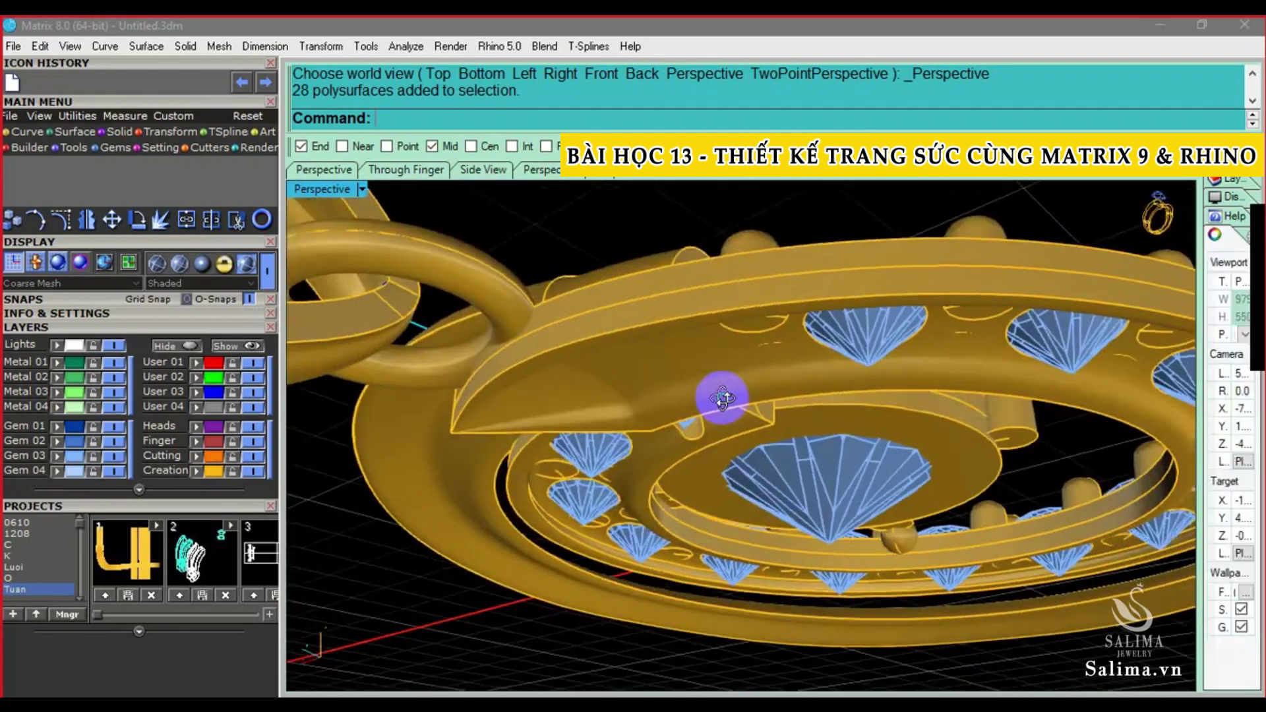
pyautogui.scroll(1, 727, 381)
pyautogui.moveTo(726, 381)
pyautogui.mouseDown(button='right')
pyautogui.moveTo(765, 350)
pyautogui.moveTo(728, 418)
pyautogui.moveTo(864, 346)
pyautogui.moveTo(890, 376)
pyautogui.moveTo(799, 395)
pyautogui.moveTo(676, 461)
pyautogui.moveTo(608, 424)
pyautogui.moveTo(616, 274)
pyautogui.moveTo(585, 359)
pyautogui.moveTo(624, 342)
pyautogui.mouseUp(button='right')
pyautogui.scroll(2, 602, 369)
pyautogui.scroll(-2, 603, 363)
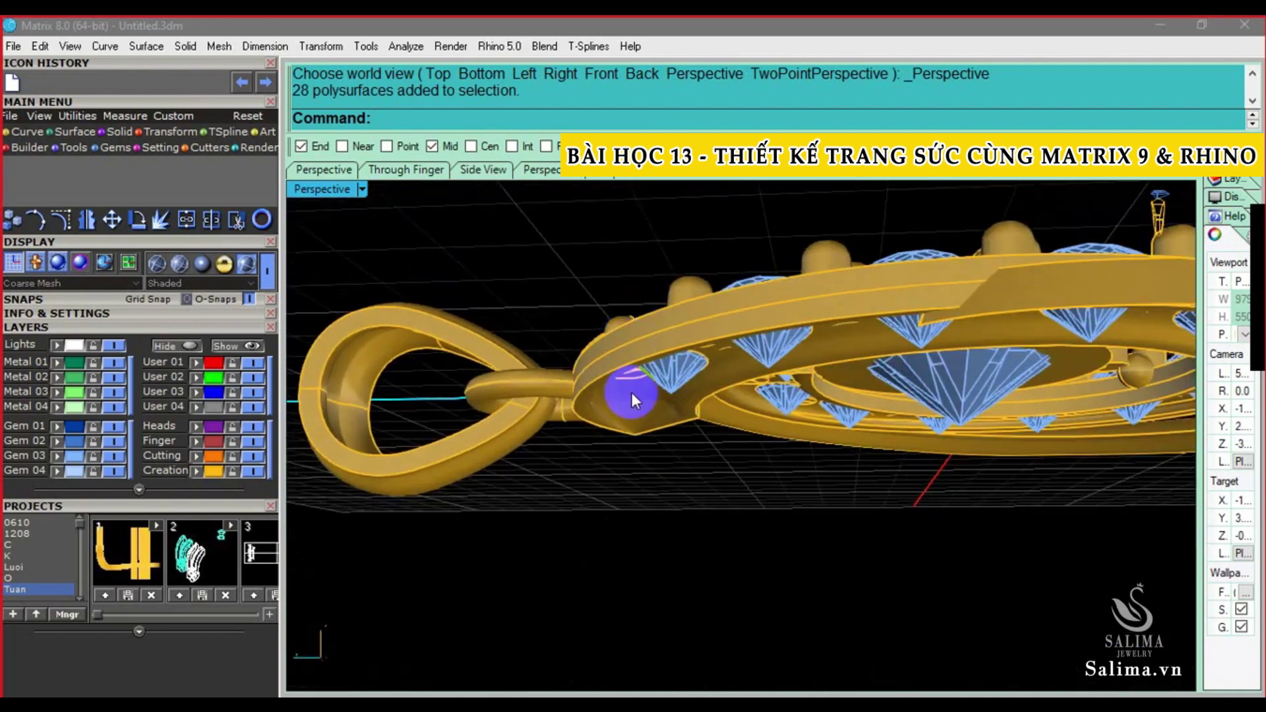
pyautogui.moveTo(631, 393)
pyautogui.mouseDown(button='right')
pyautogui.moveTo(729, 418)
pyautogui.moveTo(678, 429)
pyautogui.moveTo(851, 283)
pyautogui.moveTo(964, 310)
pyautogui.mouseUp(button='right')
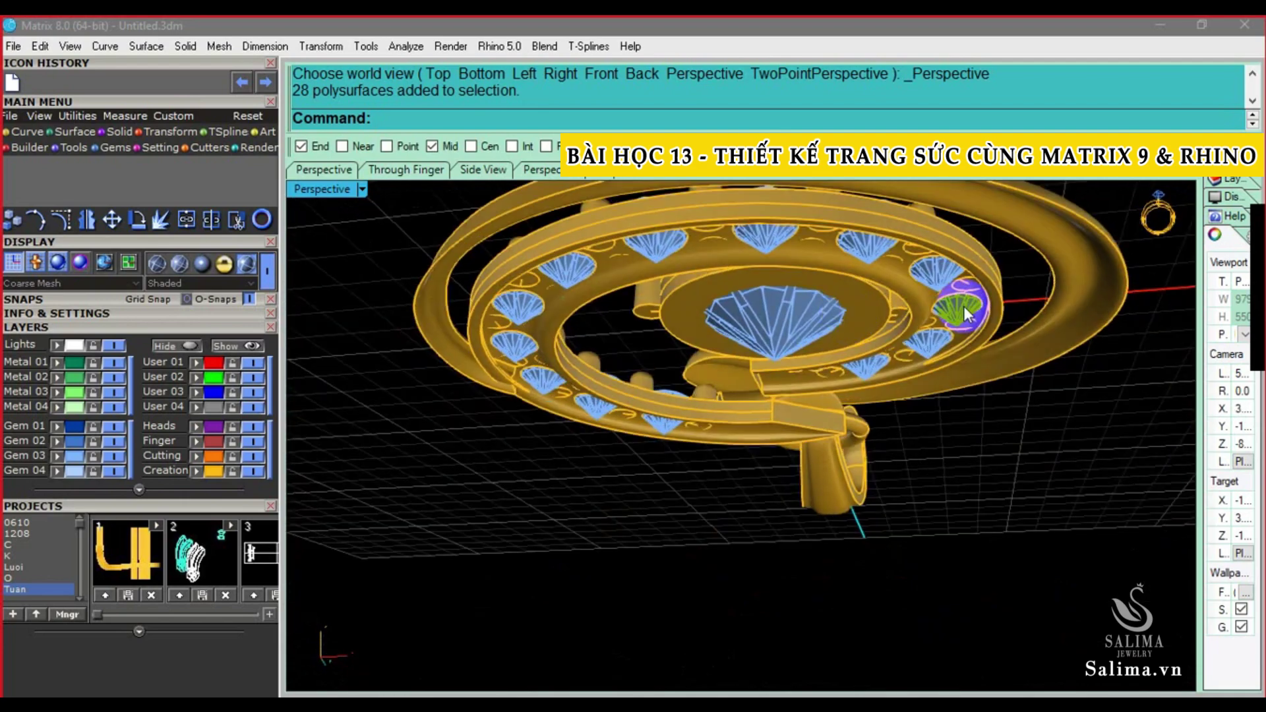
pyautogui.scroll(2, 964, 311)
pyautogui.scroll(2, 939, 309)
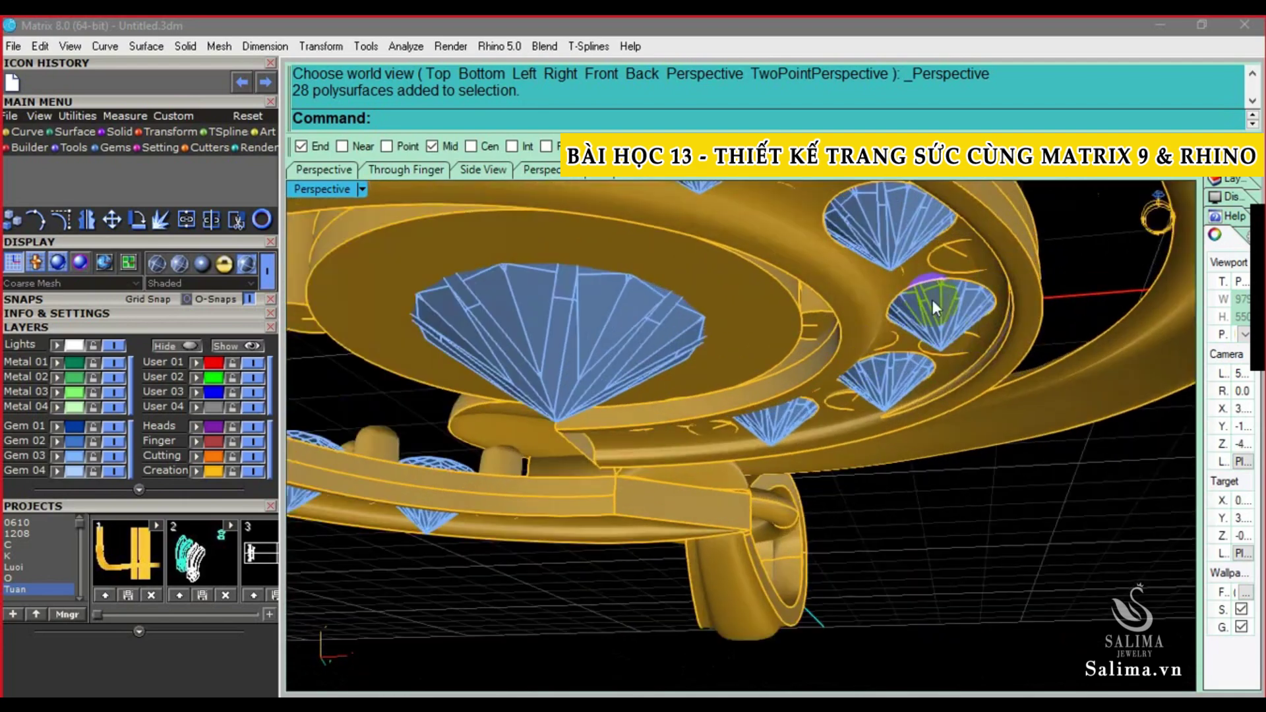
# Check the bezel from another tilt, return to a front view, and start opening another file
pyautogui.moveTo(1060, 354)
pyautogui.mouseDown(button='right')
pyautogui.moveTo(956, 321)
pyautogui.moveTo(998, 294)
pyautogui.moveTo(916, 353)
pyautogui.moveTo(633, 375)
pyautogui.mouseUp(button='right')
pyautogui.scroll(3, 632, 375)
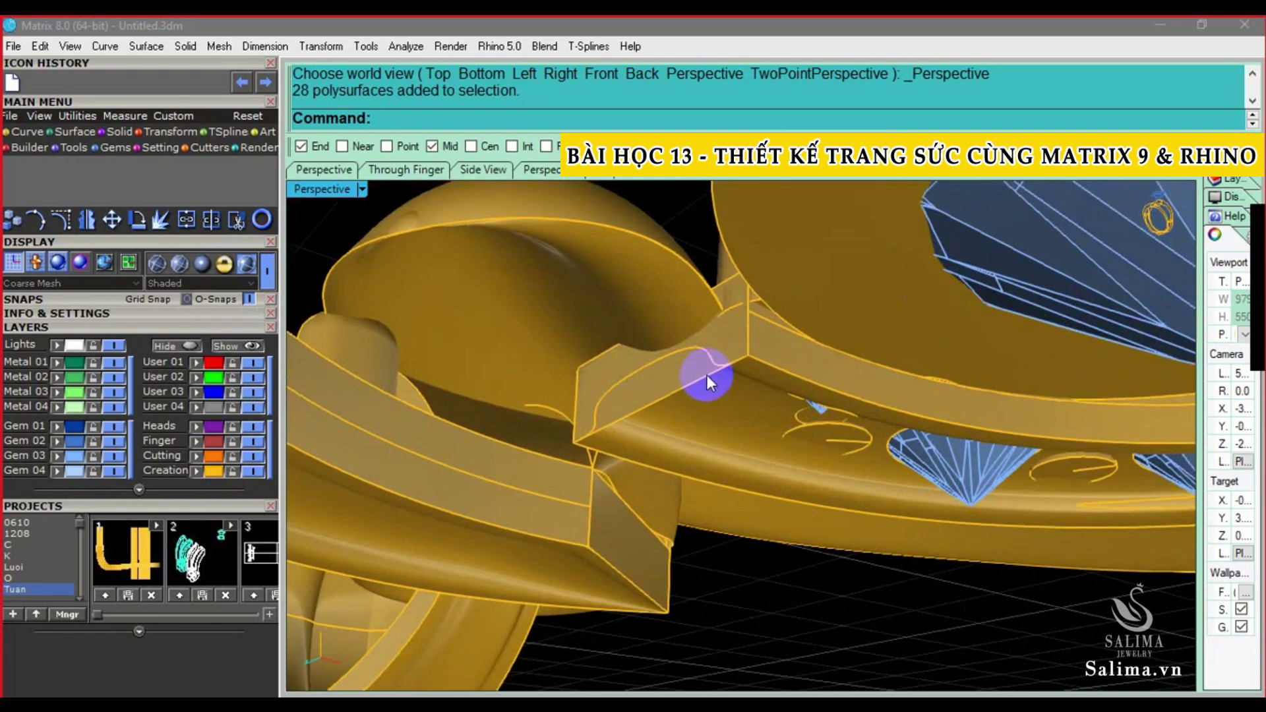
pyautogui.scroll(-3, 706, 374)
pyautogui.scroll(2, 712, 374)
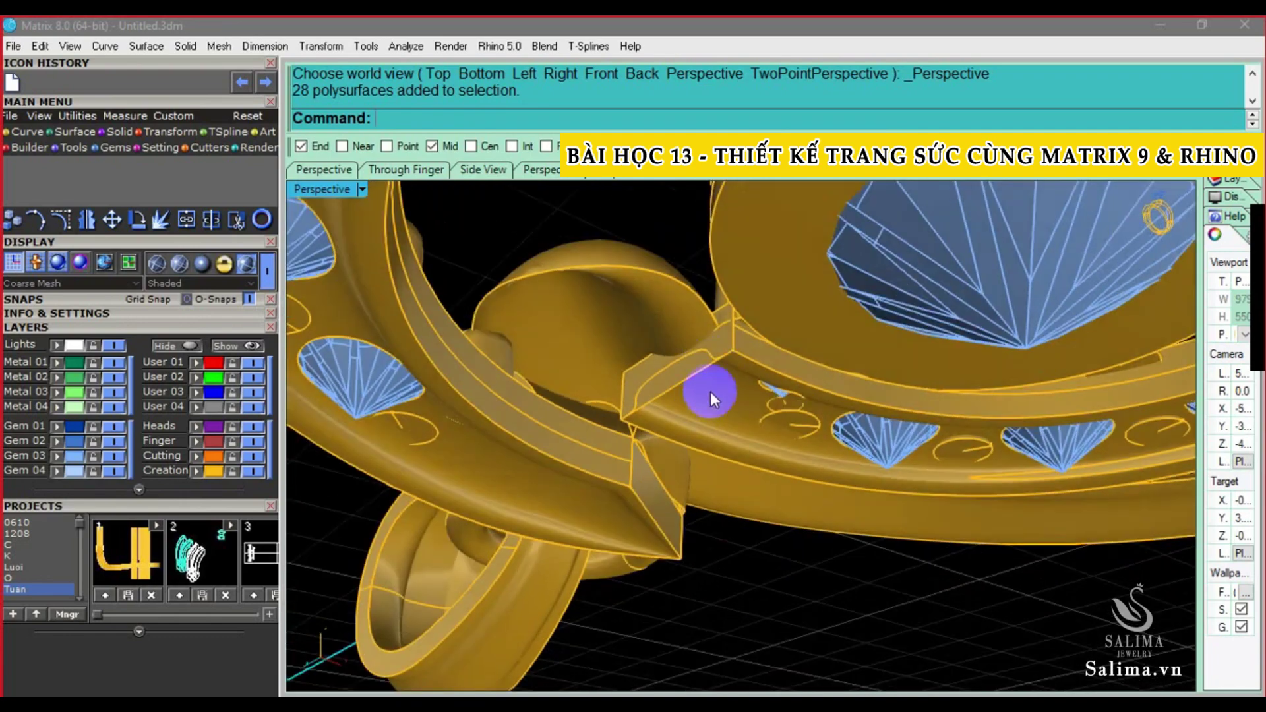
pyautogui.scroll(-2, 710, 390)
pyautogui.moveTo(690, 369)
pyautogui.mouseDown(button='right')
pyautogui.moveTo(743, 303)
pyautogui.moveTo(492, 344)
pyautogui.mouseUp(button='right')
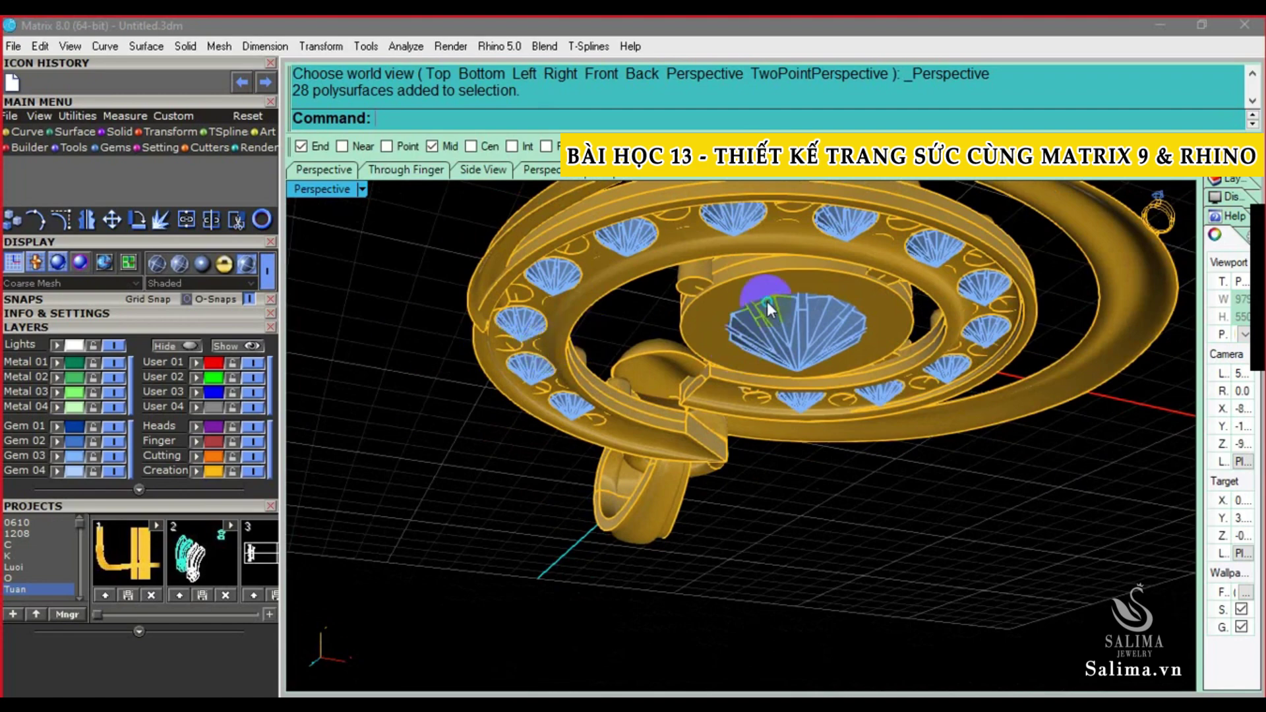
pyautogui.moveTo(766, 302)
pyautogui.mouseDown(button='right')
pyautogui.moveTo(705, 444)
pyautogui.moveTo(739, 472)
pyautogui.moveTo(765, 406)
pyautogui.mouseUp(button='right')
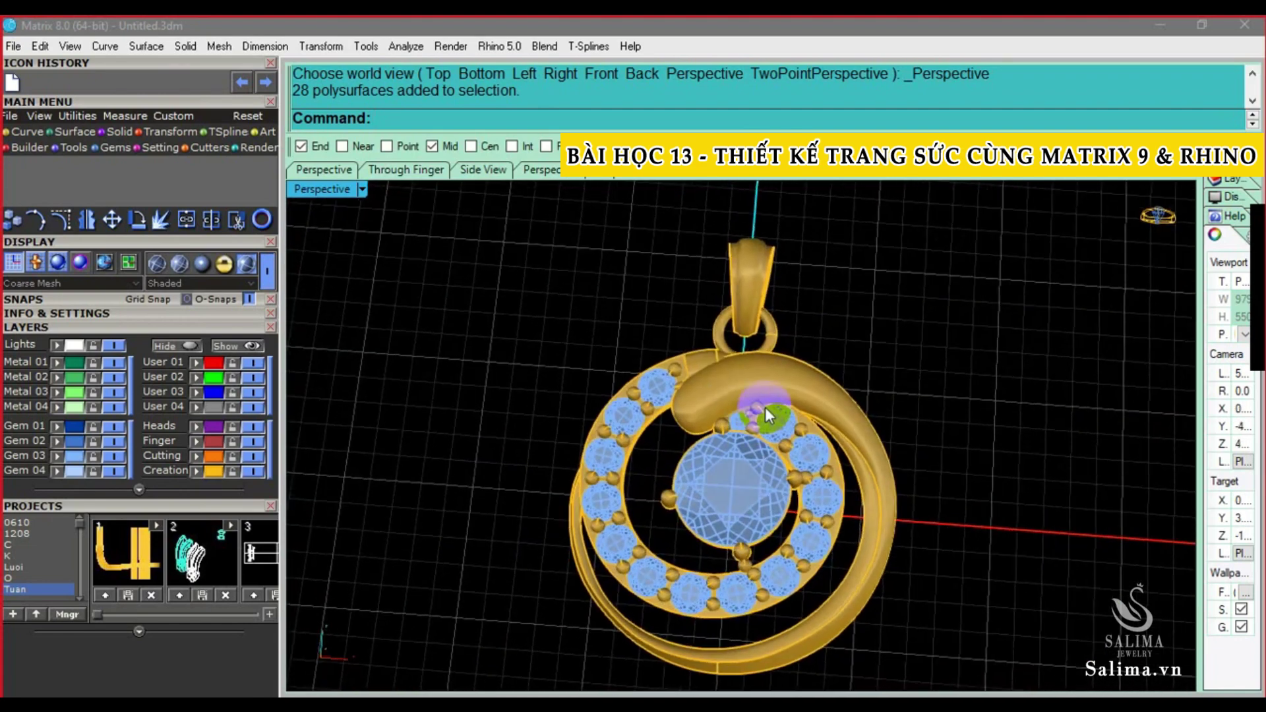
pyautogui.hotkey('ctrl', 'o')
# Decline saving, then open Huong dan Bai Tap.3dm from Desktop's Lớp Thiết Kế 06.10 folder
pyautogui.click(770, 425)
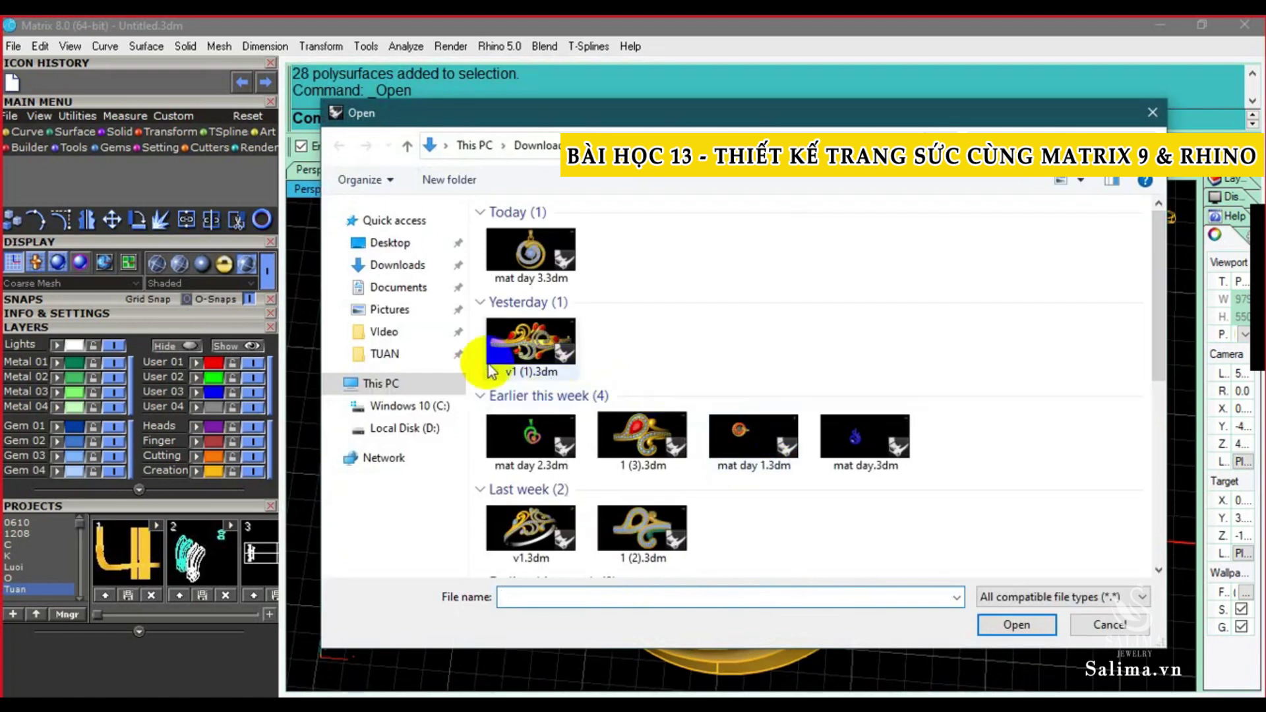
pyautogui.click(389, 244)
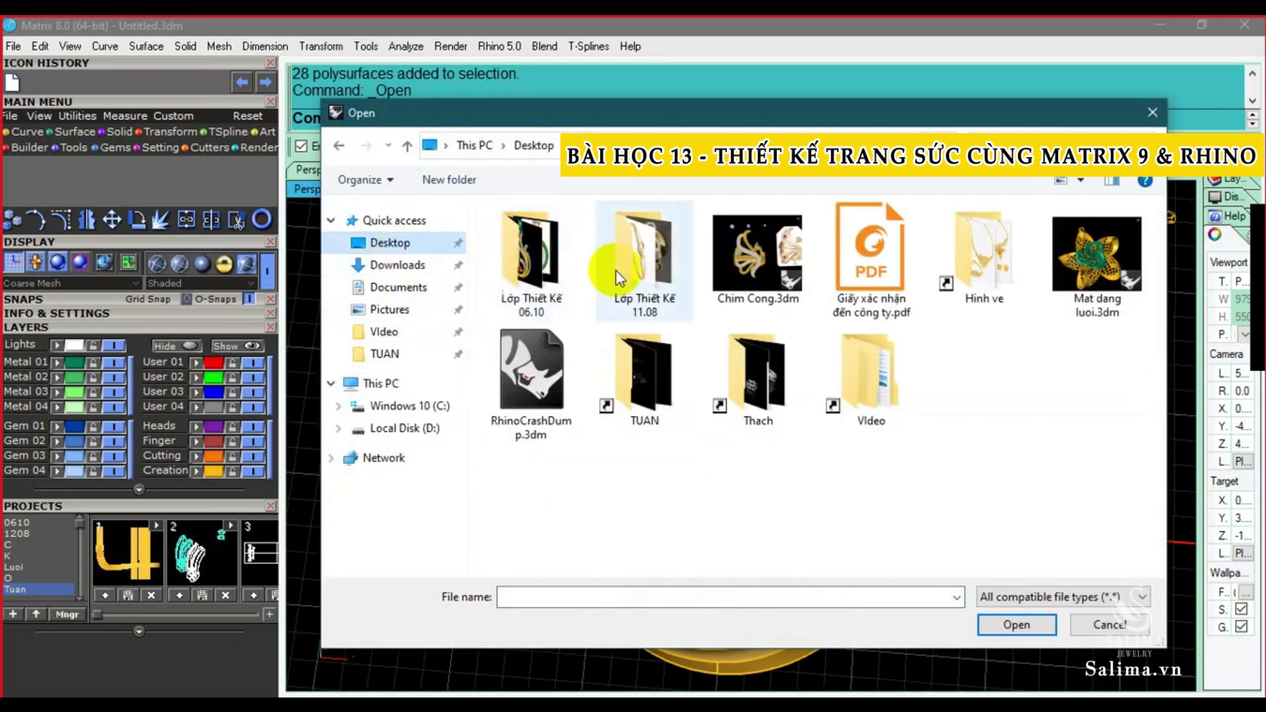
pyautogui.click(392, 264)
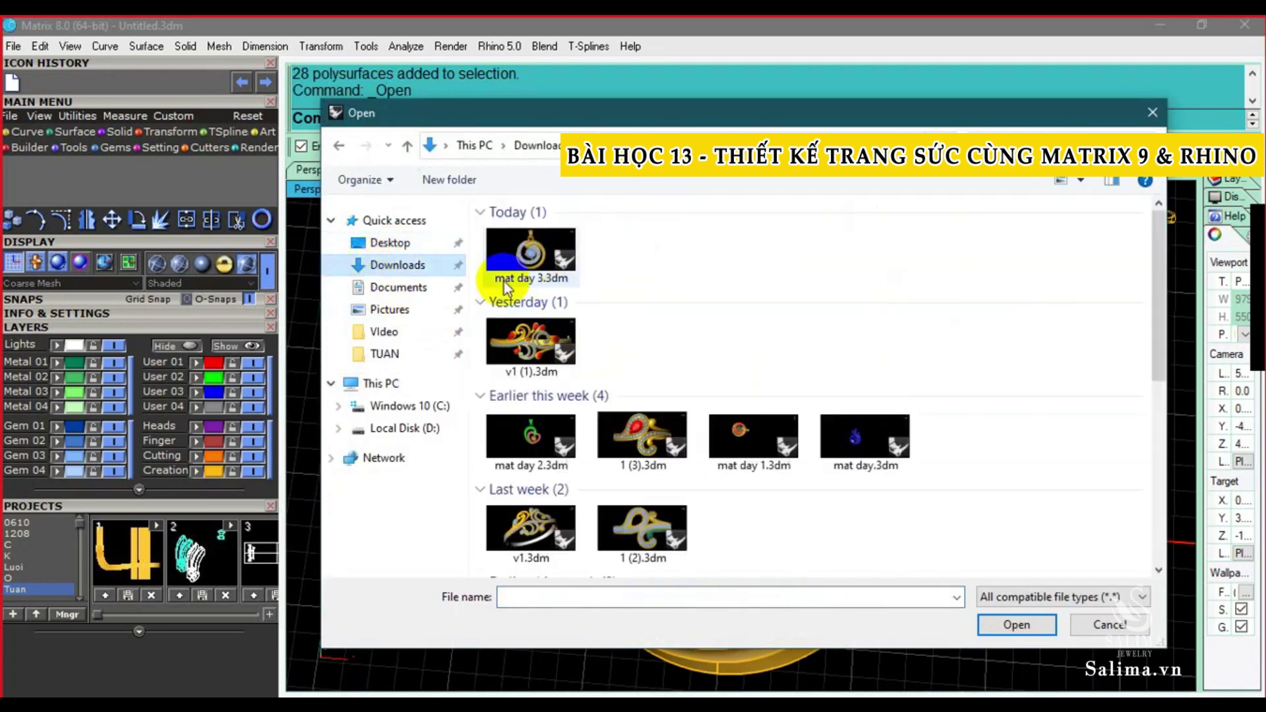
pyautogui.click(418, 248)
pyautogui.doubleClick(527, 241)
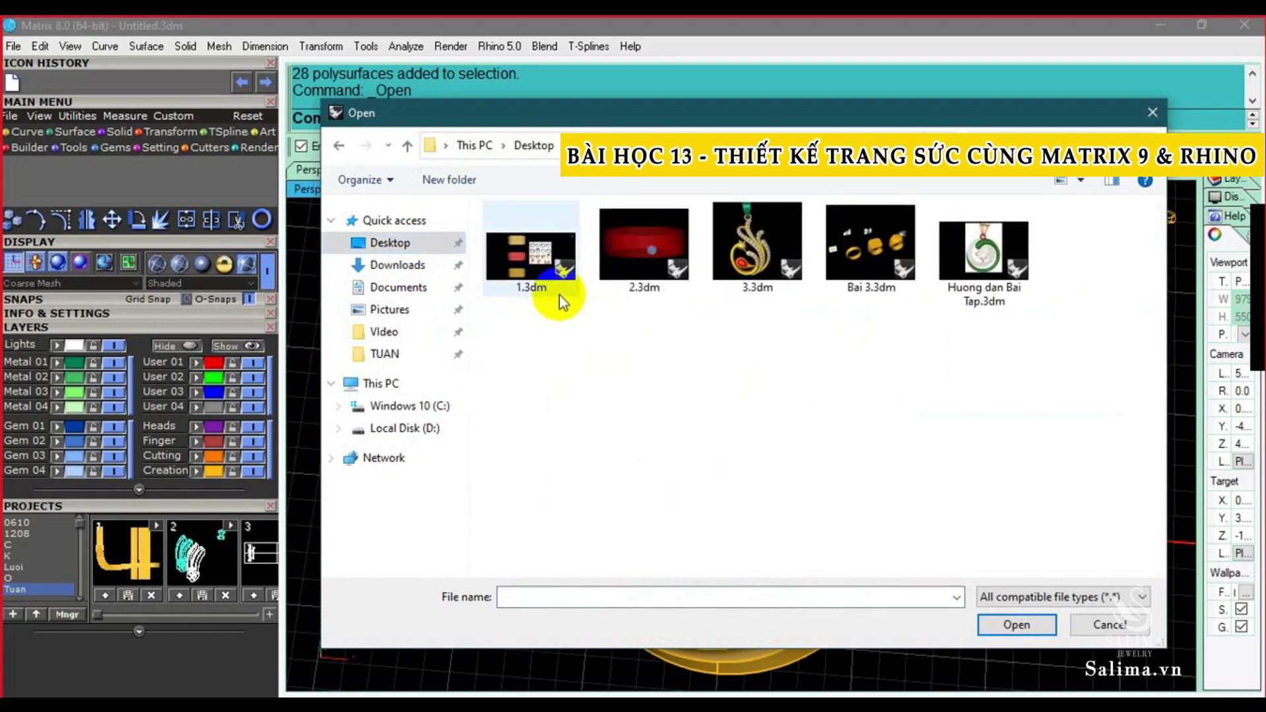
pyautogui.doubleClick(947, 272)
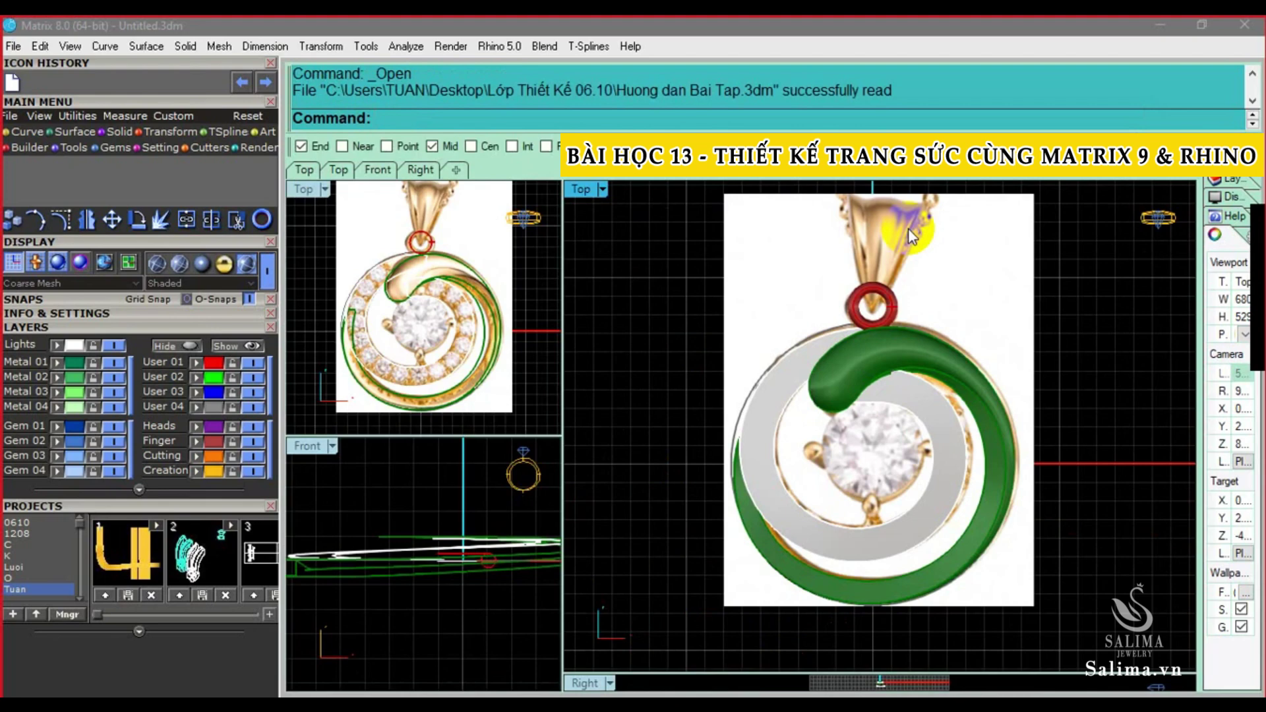
# Pan the small Top view over the pendant and switch the main view to Perspective
pyautogui.click(737, 405)
pyautogui.scroll(-3, 465, 557)
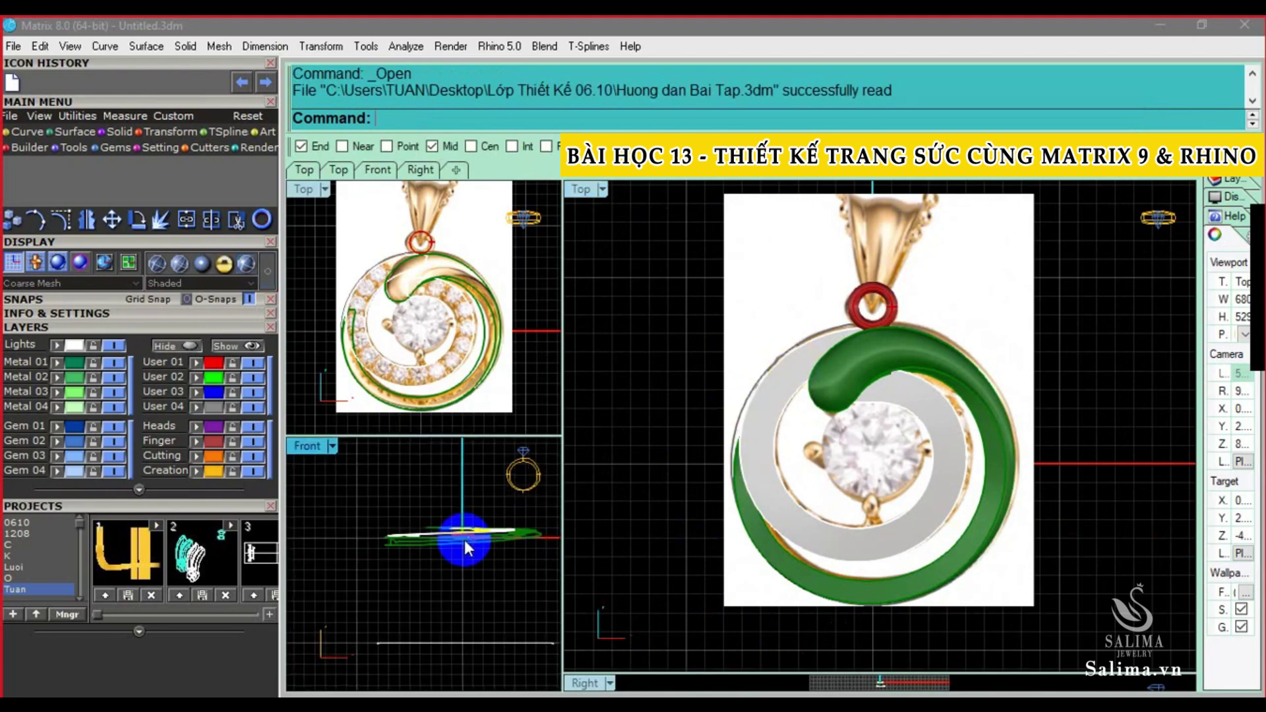
pyautogui.click(701, 396)
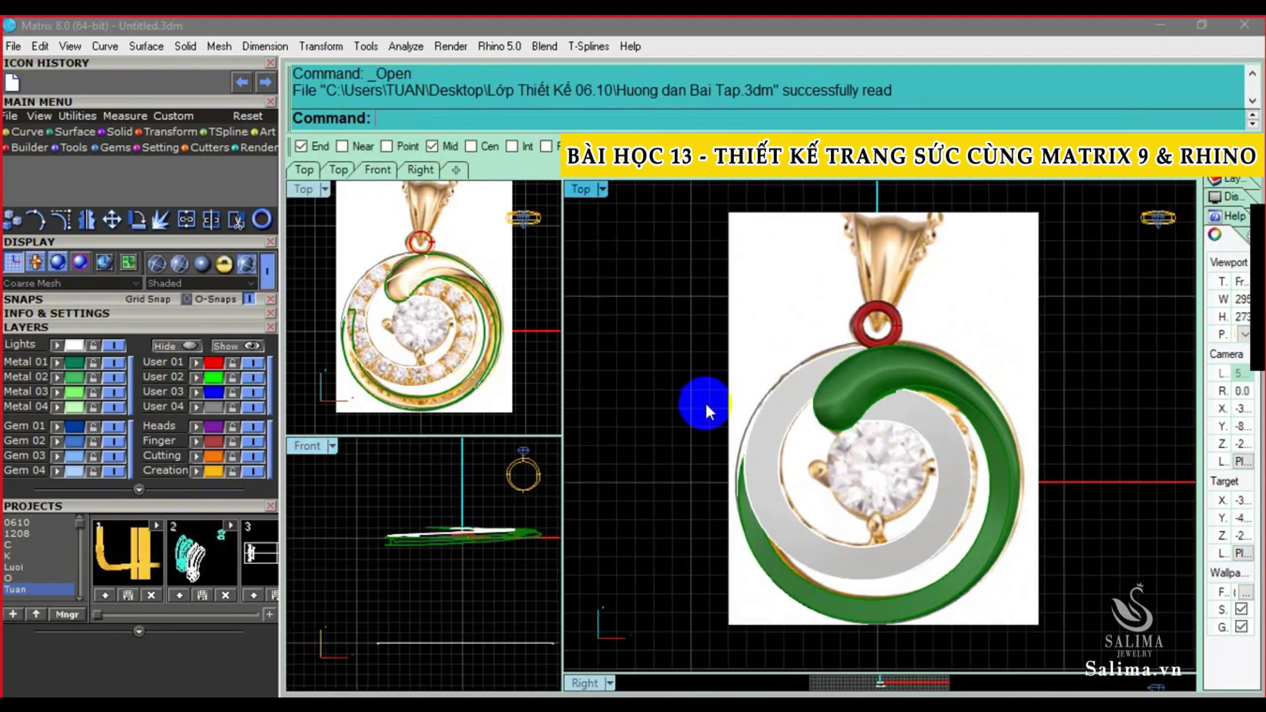
pyautogui.scroll(3, 425, 304)
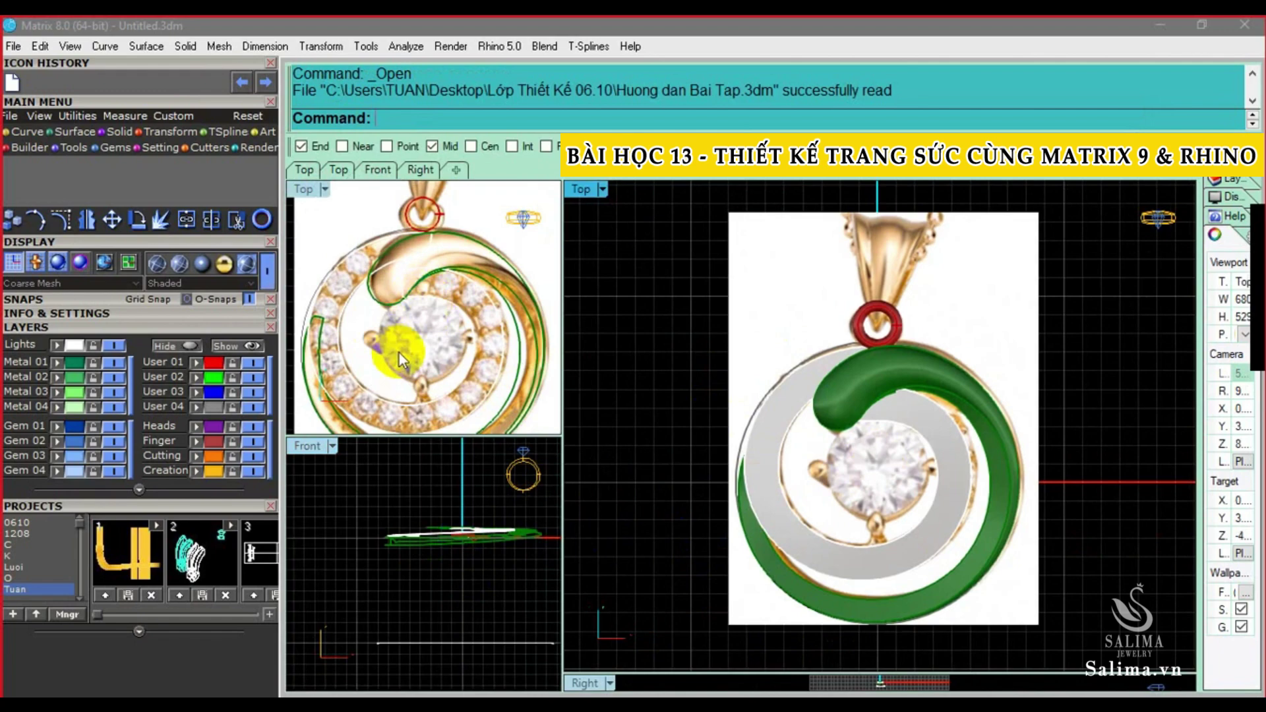
pyautogui.moveTo(398, 353); pyautogui.dragTo(405, 322, button='right')
pyautogui.scroll(2, 457, 543)
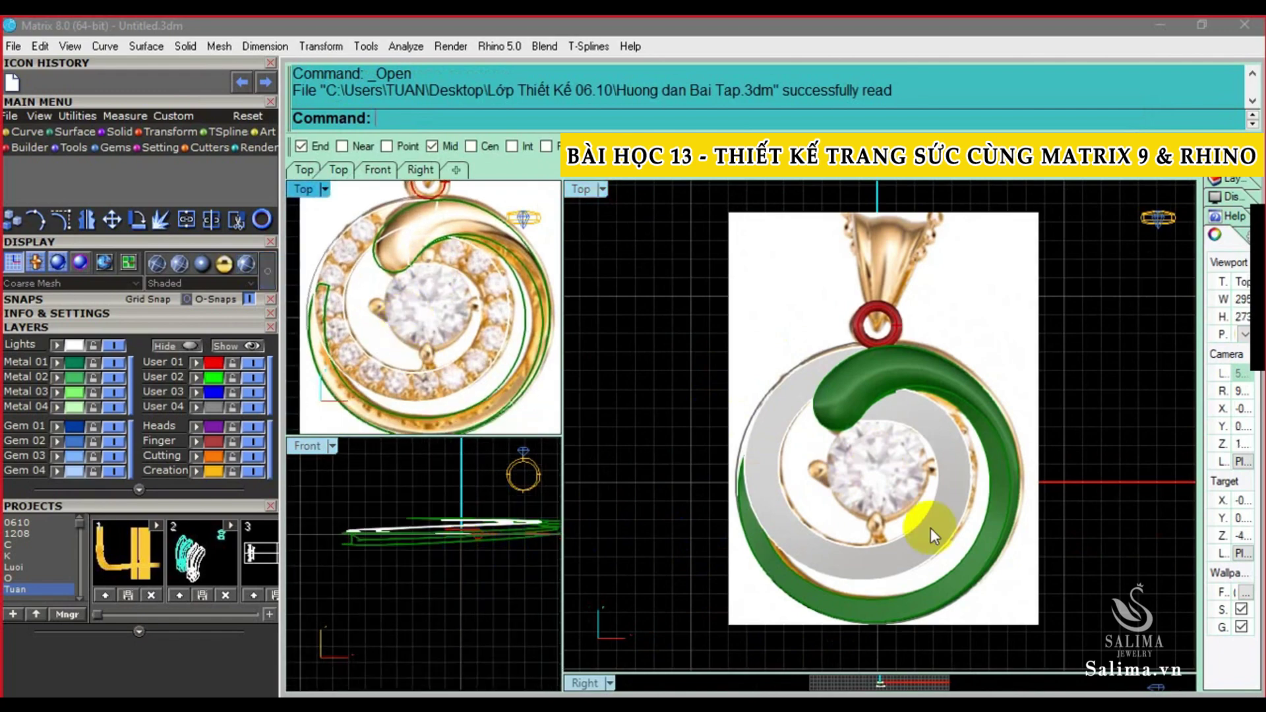
pyautogui.scroll(-2, 966, 465)
pyautogui.press('p')
pyautogui.press('Return')
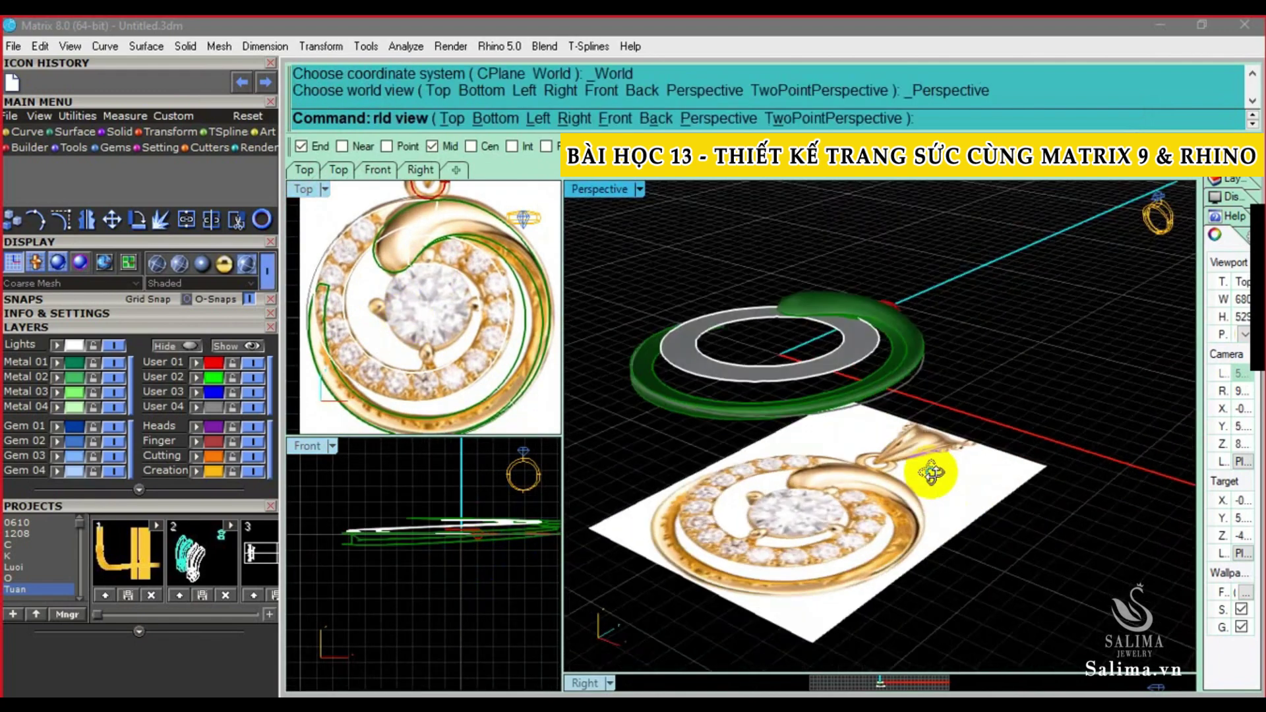
# Hide the selected reference image with H, then recentre the Top view on the curves
pyautogui.moveTo(820, 396); pyautogui.dragTo(826, 420, button='right')
pyautogui.click(860, 485)
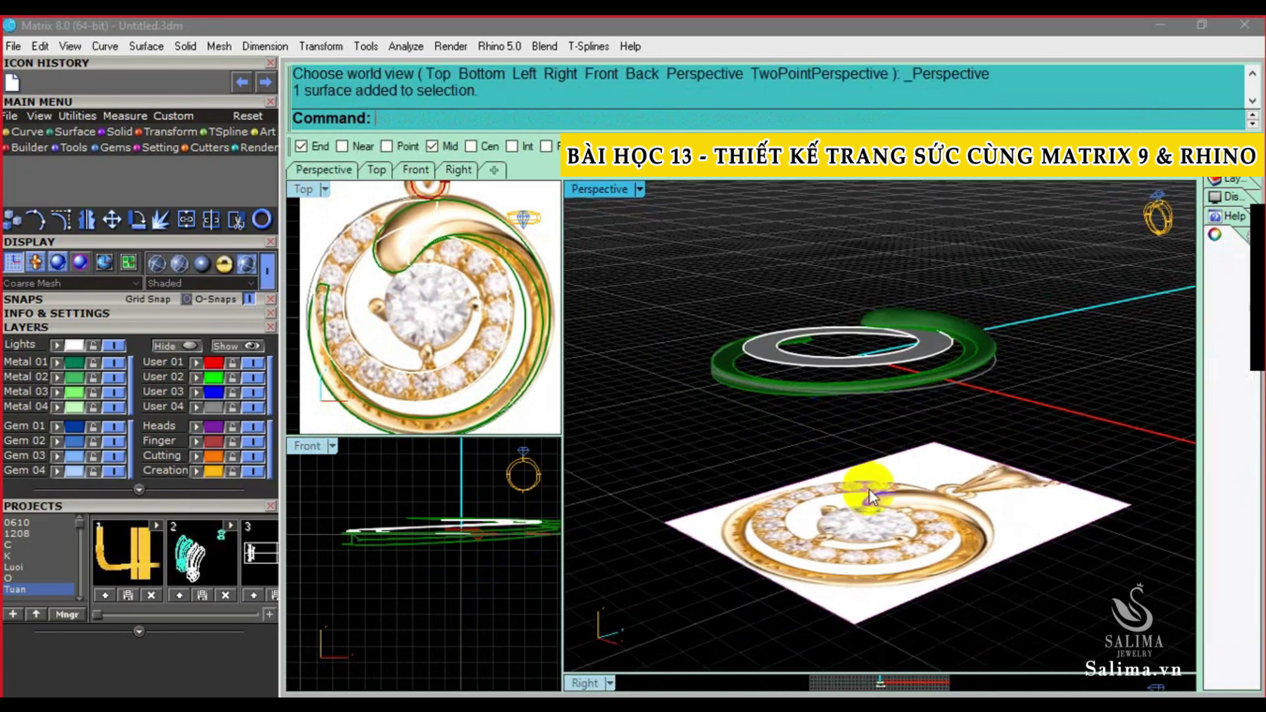
pyautogui.moveTo(919, 453); pyautogui.dragTo(1018, 498, button='right')
pyautogui.write('H')
pyautogui.press('Return')
pyautogui.write('H')
pyautogui.click(643, 323)
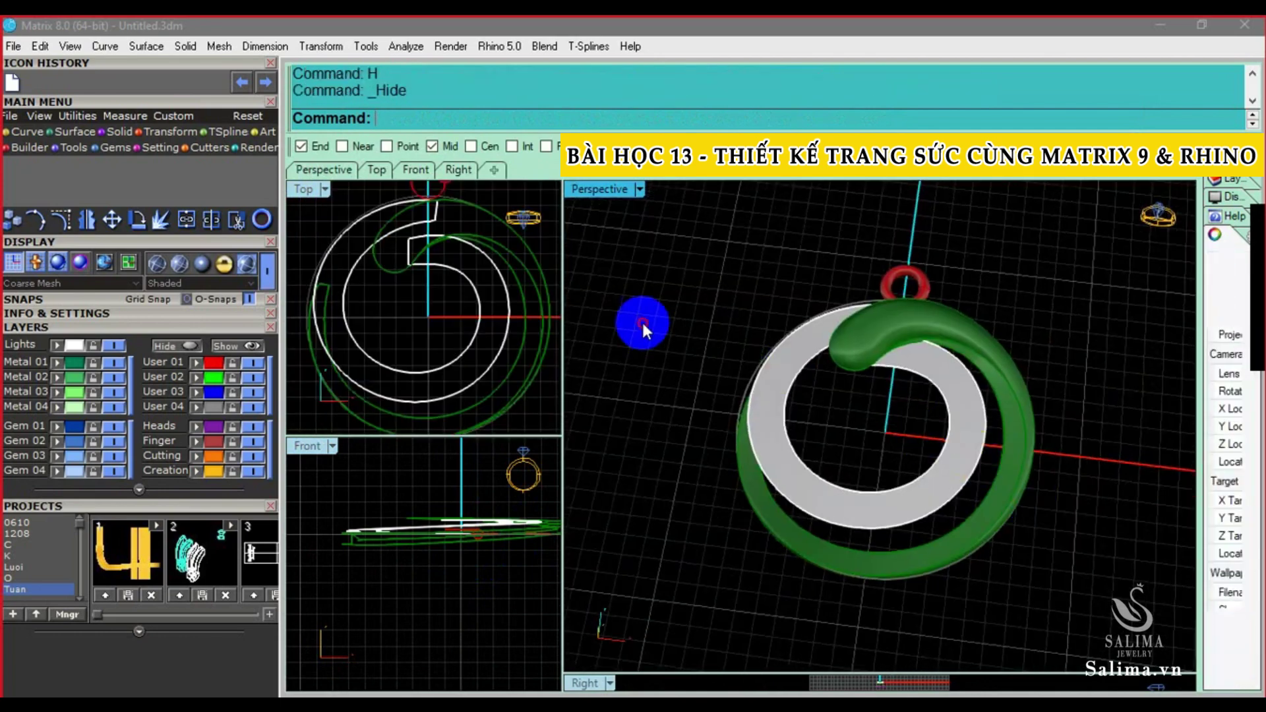
pyautogui.moveTo(493, 319); pyautogui.dragTo(493, 350, button='right')
pyautogui.moveTo(493, 484); pyautogui.dragTo(486, 500, button='right')
pyautogui.moveTo(491, 333)
pyautogui.mouseDown(button='right')
pyautogui.moveTo(485, 359)
pyautogui.moveTo(477, 325)
pyautogui.mouseUp(button='right')
# Orbit the perspective view down to a low side view of the ring
pyautogui.scroll(-1, 486, 319)
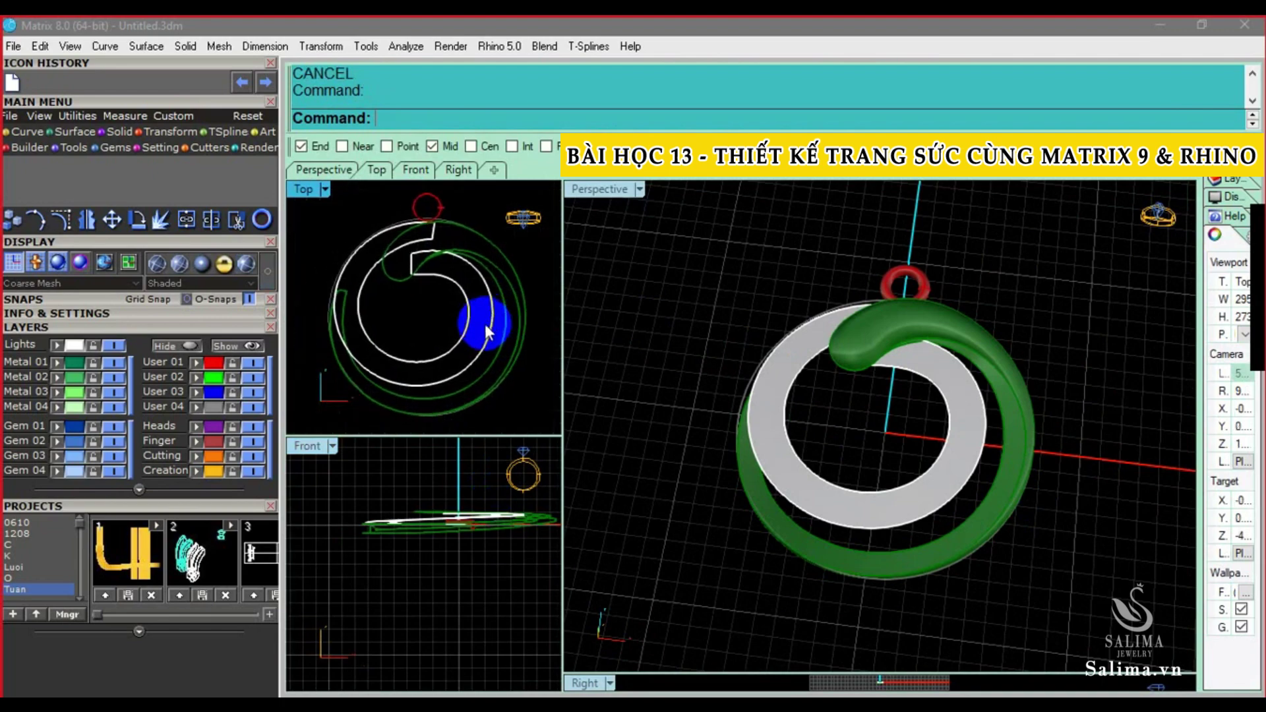
pyautogui.moveTo(837, 369)
pyautogui.mouseDown(button='right')
pyautogui.moveTo(898, 466)
pyautogui.moveTo(904, 333)
pyautogui.mouseUp(button='right')
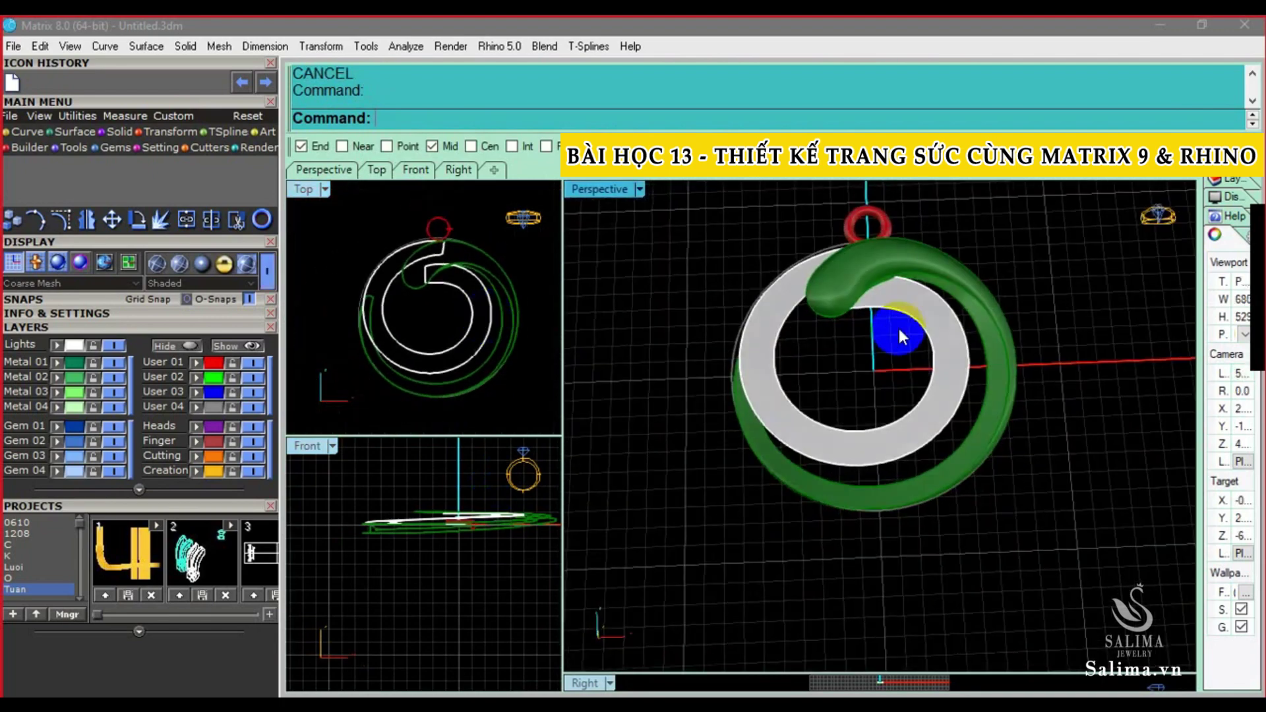
pyautogui.moveTo(741, 452)
pyautogui.mouseDown(button='right')
pyautogui.moveTo(777, 362)
pyautogui.moveTo(740, 339)
pyautogui.moveTo(749, 259)
pyautogui.moveTo(736, 311)
pyautogui.mouseUp(button='right')
pyautogui.scroll(3, 367, 303)
pyautogui.scroll(3, 341, 299)
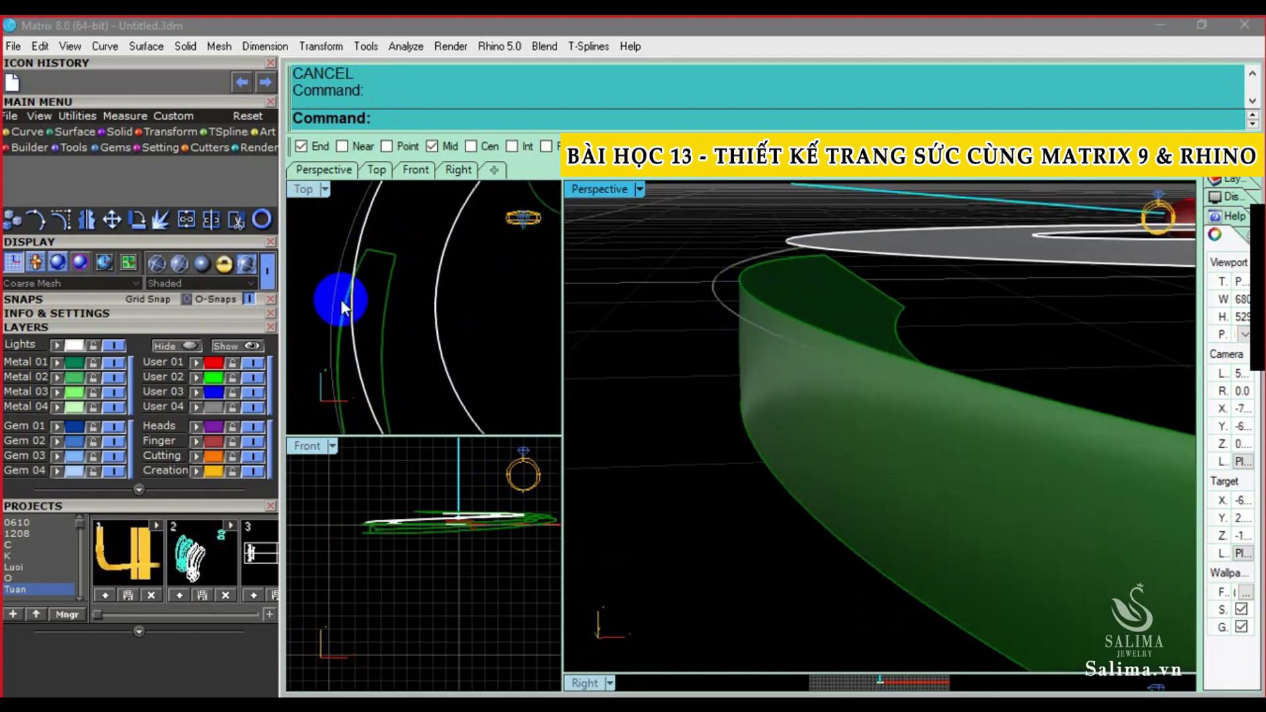
pyautogui.scroll(-3, 346, 290)
pyautogui.scroll(-3, 346, 290)
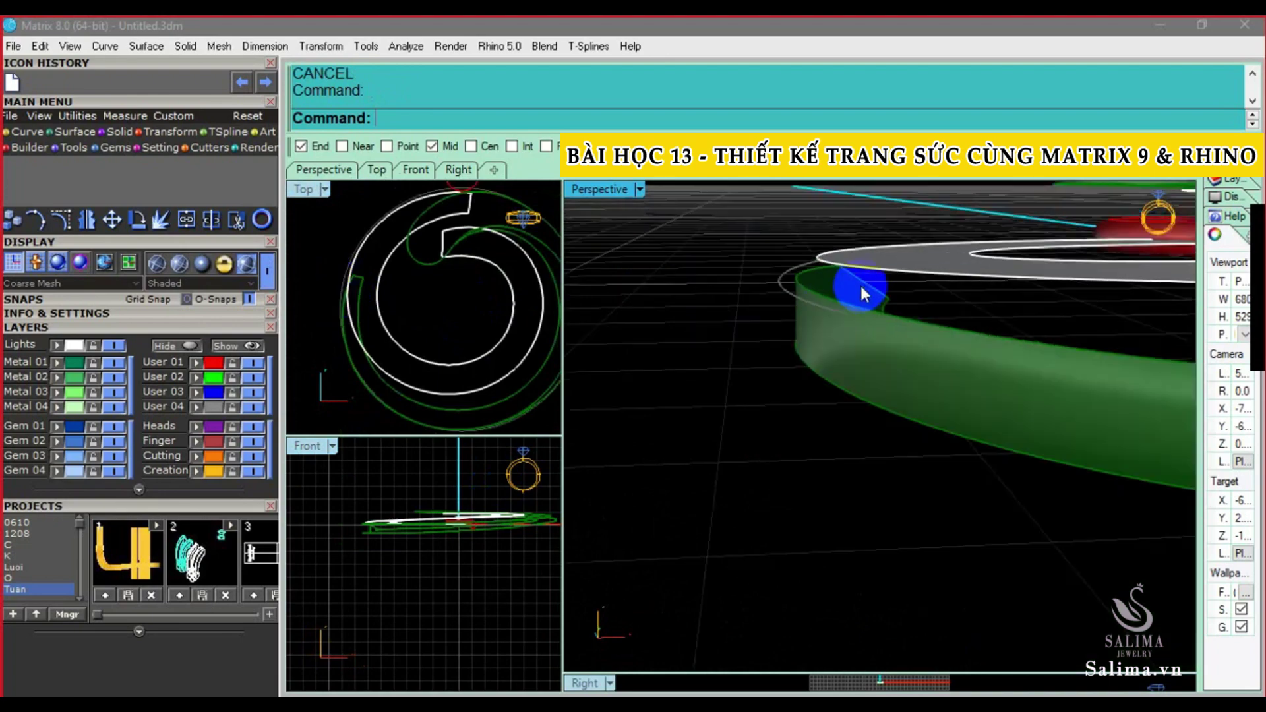
# From a view above the ring, select the two parts of the green swirl band
pyautogui.moveTo(860, 286)
pyautogui.mouseDown(button='right')
pyautogui.moveTo(799, 387)
pyautogui.moveTo(801, 328)
pyautogui.moveTo(1044, 283)
pyautogui.moveTo(1070, 365)
pyautogui.moveTo(849, 347)
pyautogui.moveTo(1020, 310)
pyautogui.moveTo(969, 287)
pyautogui.mouseUp(button='right')
pyautogui.moveTo(1038, 354)
pyautogui.mouseDown(button='right')
pyautogui.moveTo(1076, 325)
pyautogui.moveTo(1002, 334)
pyautogui.moveTo(1065, 424)
pyautogui.moveTo(976, 290)
pyautogui.mouseUp(button='right')
pyautogui.moveTo(1042, 315)
pyautogui.mouseDown(button='right')
pyautogui.moveTo(1026, 362)
pyautogui.moveTo(1047, 315)
pyautogui.moveTo(1051, 377)
pyautogui.mouseUp(button='right')
pyautogui.click(1046, 315)
pyautogui.click(1051, 361)
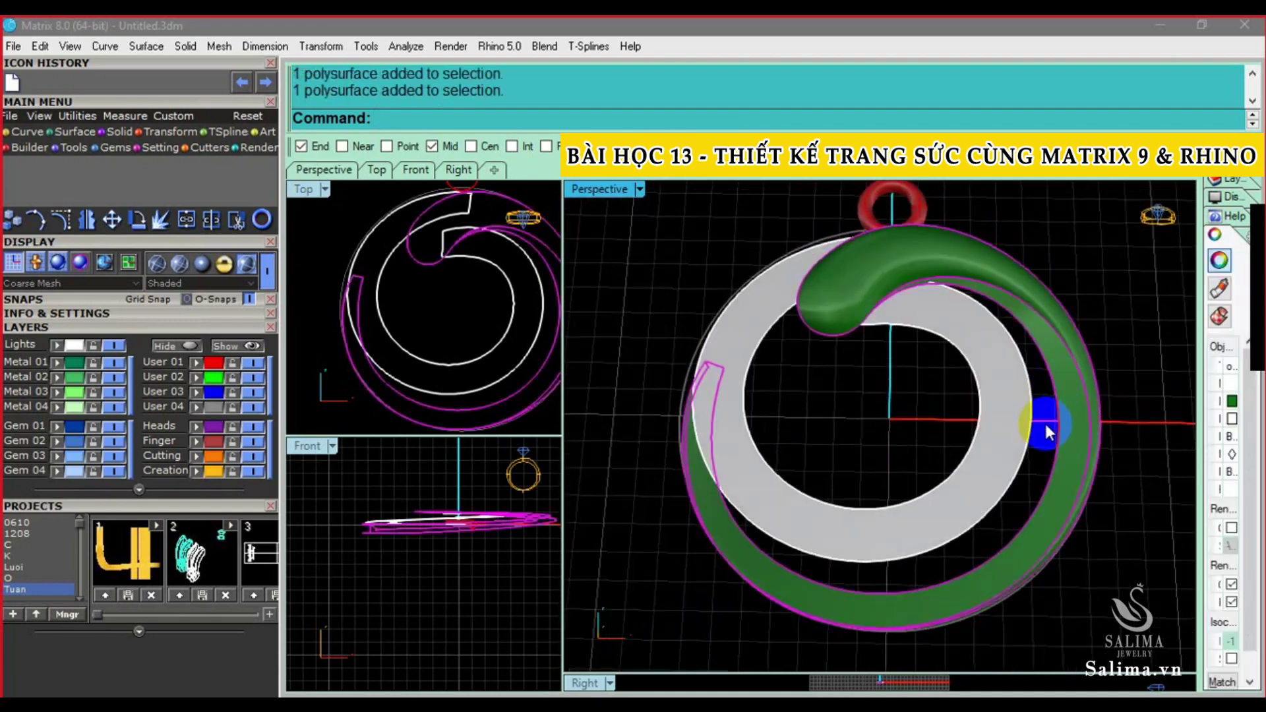
pyautogui.moveTo(961, 522); pyautogui.dragTo(986, 559, button='right')
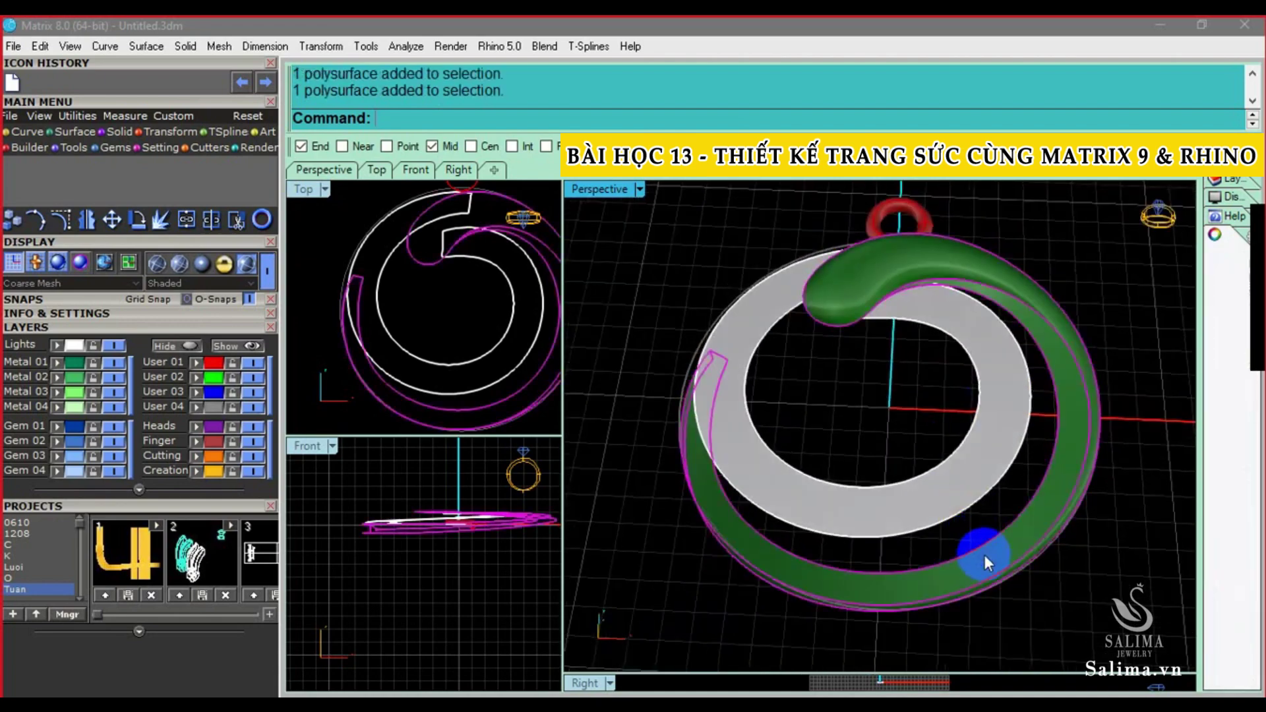
# Enable the Standard and Main toolbars in Options and dock them beside the viewports
pyautogui.click(669, 434)
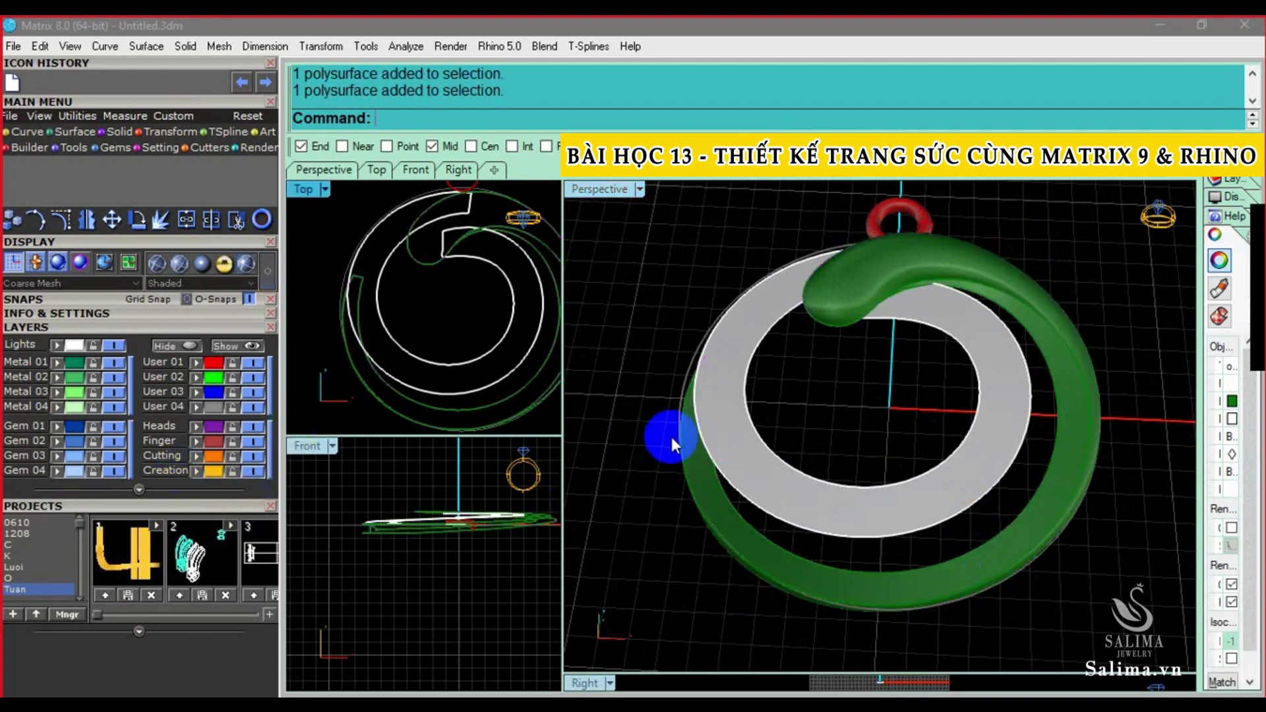
pyautogui.write('op')
pyautogui.rightClick(641, 409)
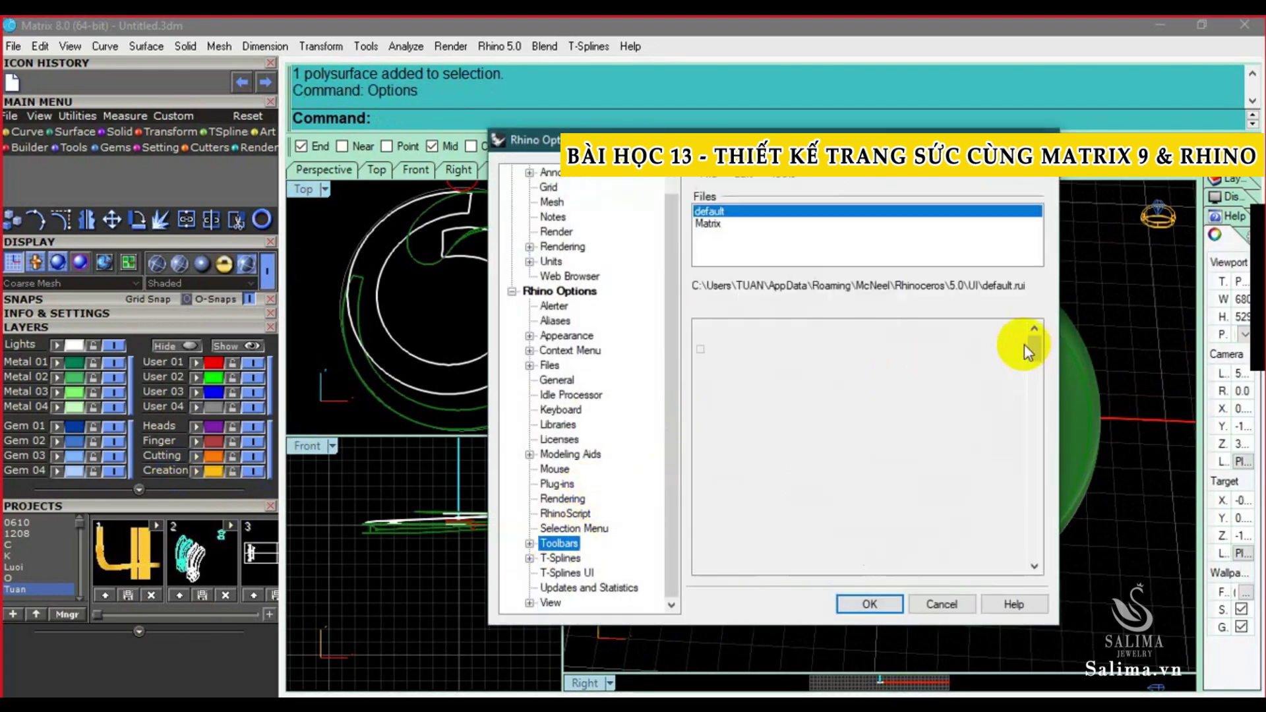
pyautogui.moveTo(1034, 363); pyautogui.dragTo(1041, 517)
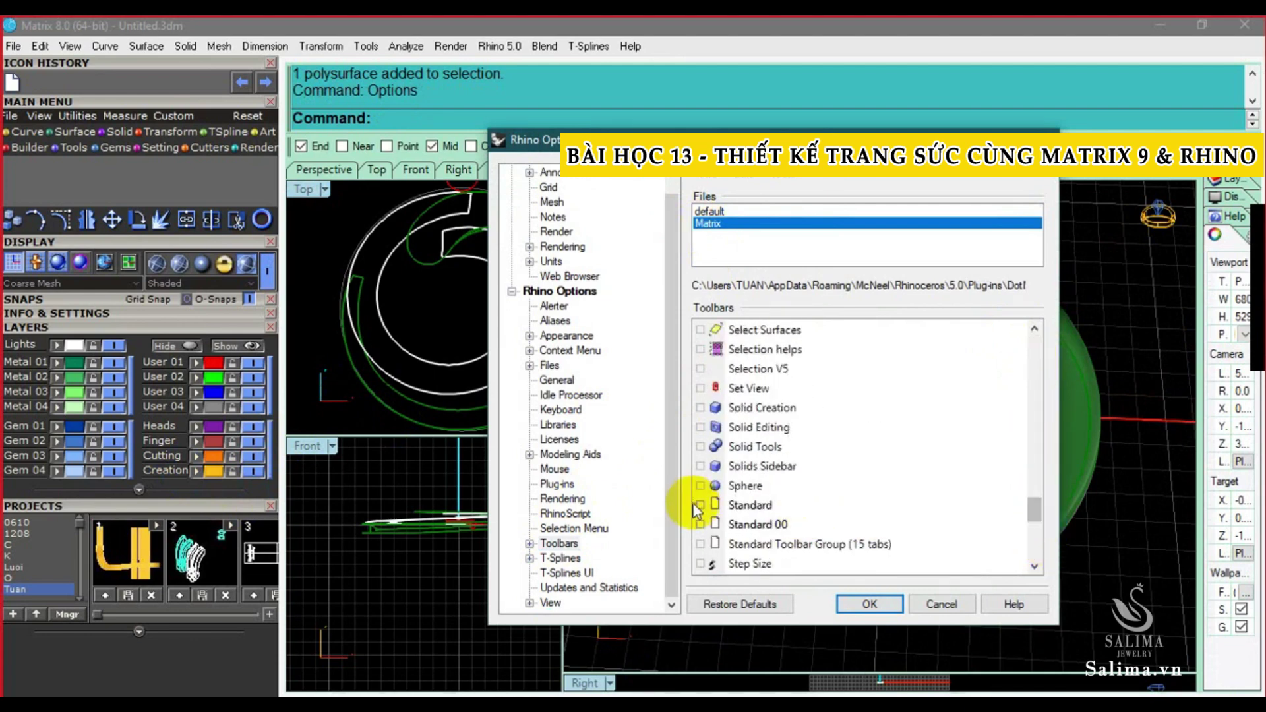
pyautogui.click(700, 505)
pyautogui.moveTo(1030, 510); pyautogui.dragTo(1043, 435)
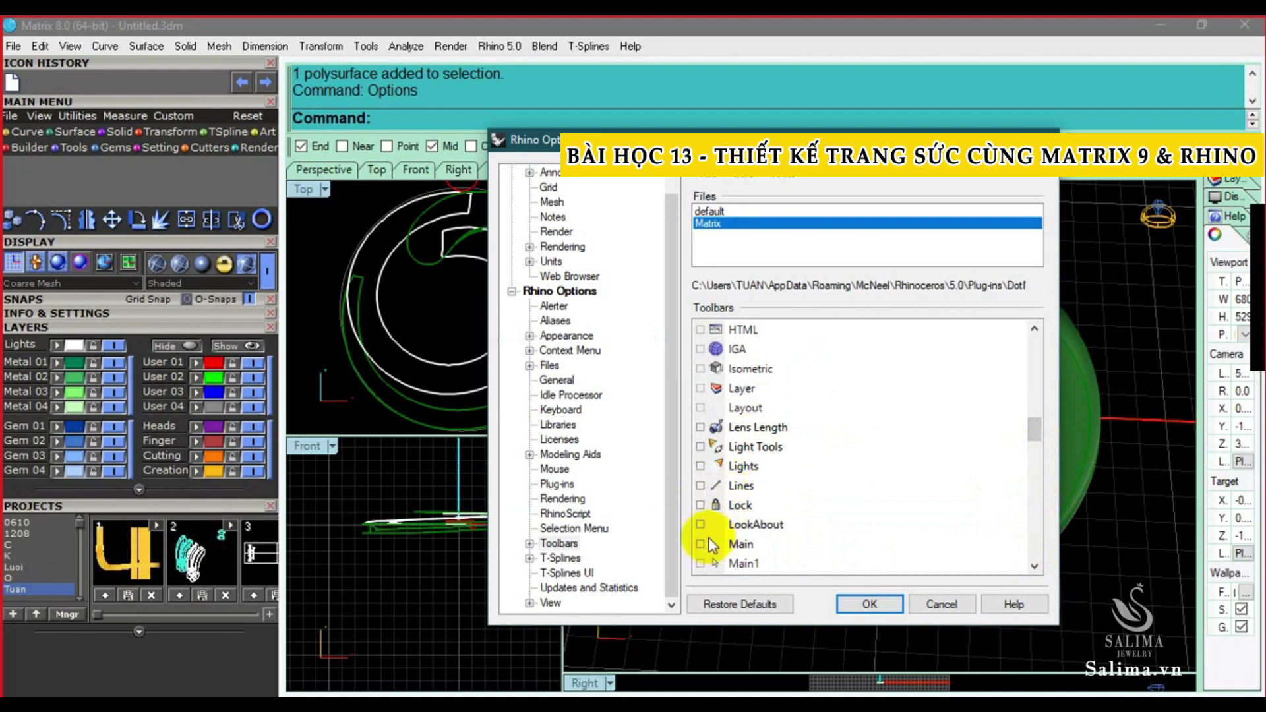
pyautogui.click(709, 543)
pyautogui.click(864, 604)
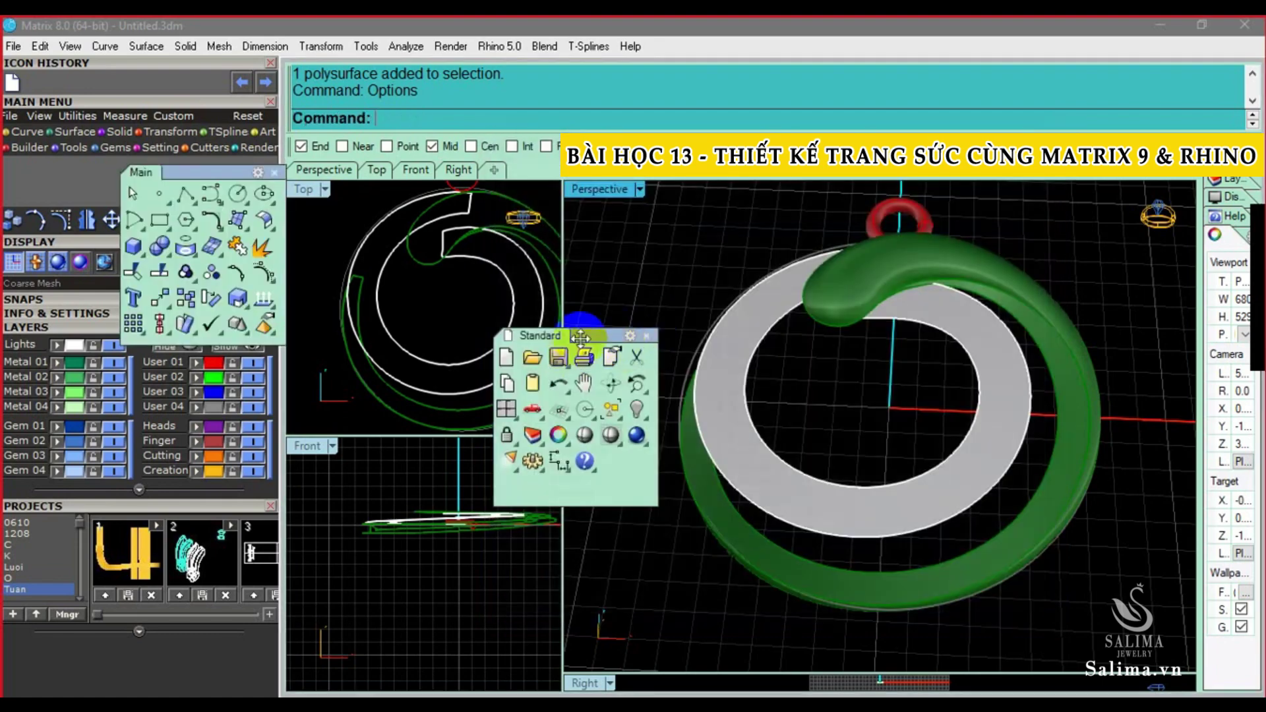
pyautogui.moveTo(581, 337); pyautogui.dragTo(569, 140)
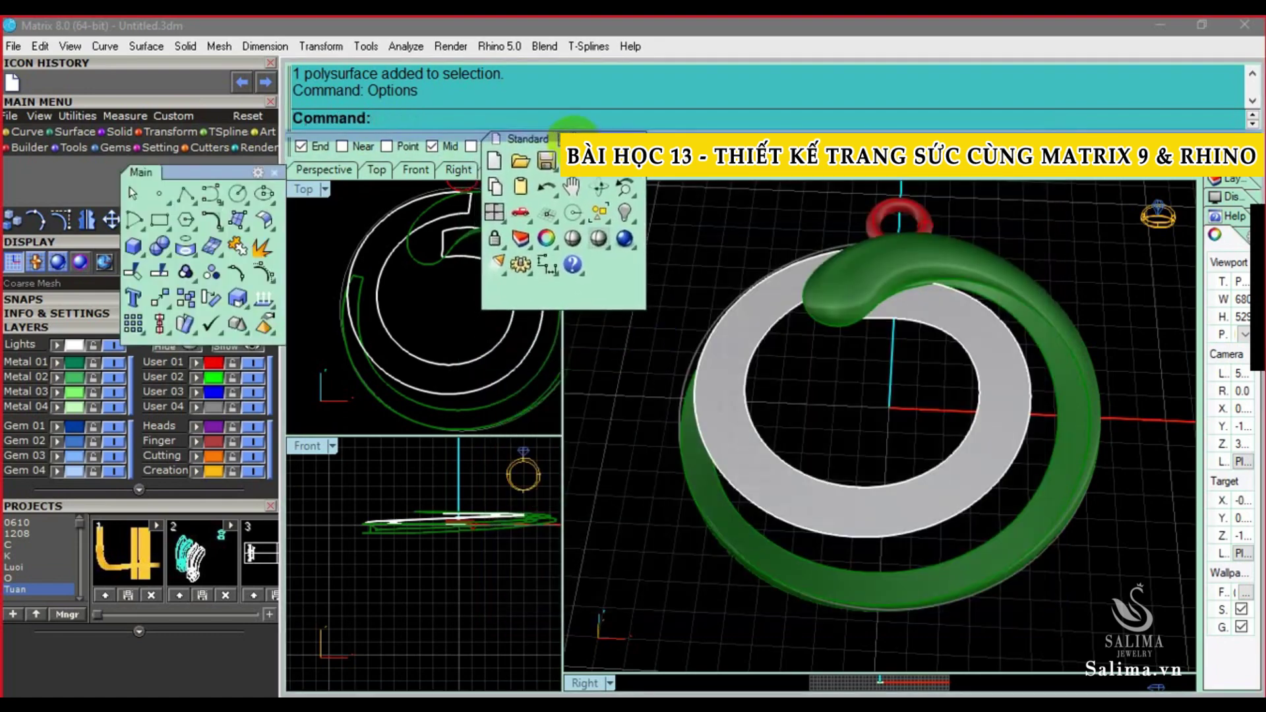
pyautogui.moveTo(222, 174); pyautogui.dragTo(306, 264)
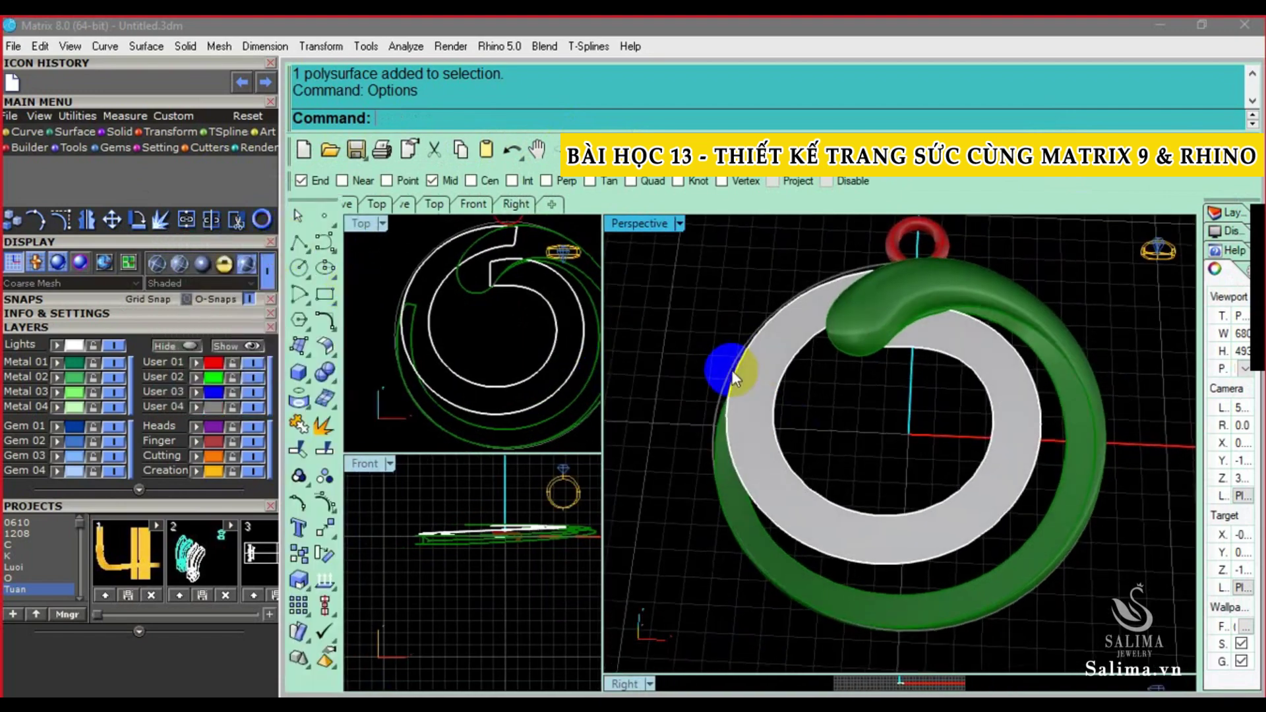
# Explode the green band and nudge its outer surface to the right
pyautogui.moveTo(734, 376)
pyautogui.mouseDown(button='right')
pyautogui.moveTo(782, 387)
pyautogui.moveTo(816, 593)
pyautogui.mouseUp(button='right')
pyautogui.click(816, 595)
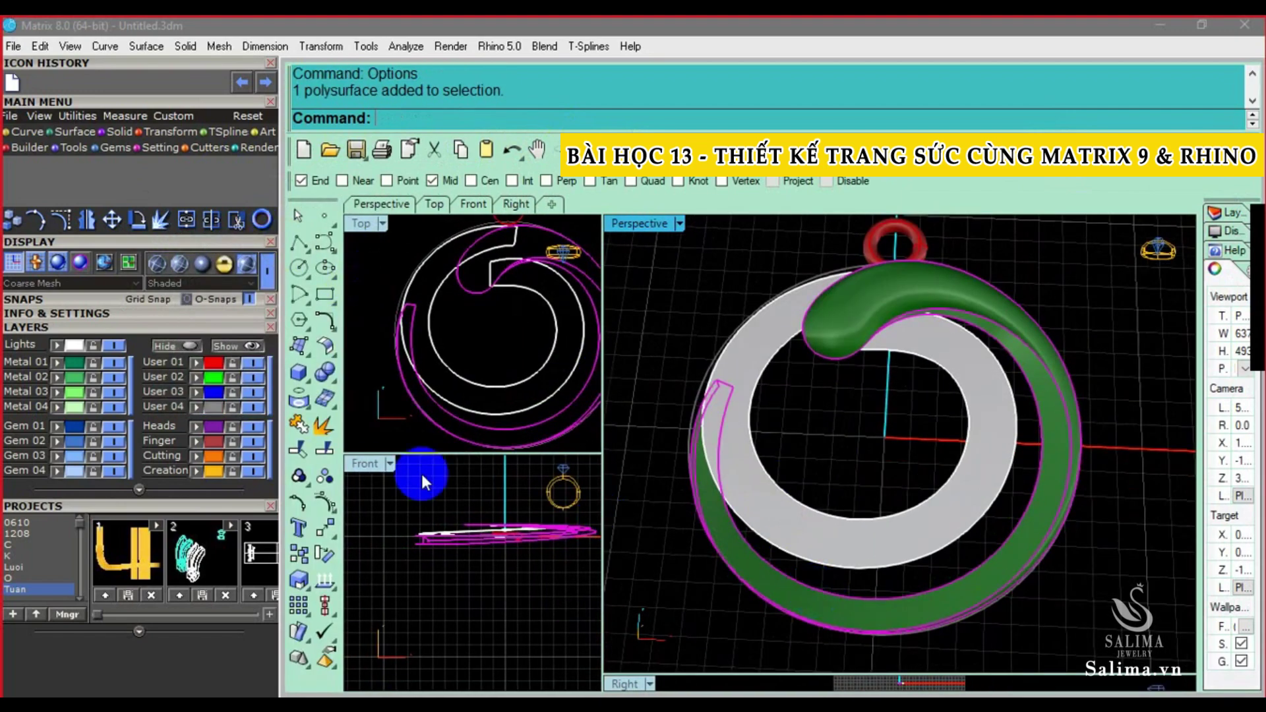
pyautogui.click(330, 432)
pyautogui.moveTo(1050, 421)
pyautogui.mouseDown(button='right')
pyautogui.moveTo(1024, 435)
pyautogui.moveTo(1003, 403)
pyautogui.mouseUp(button='right')
pyautogui.click(1021, 429)
pyautogui.scroll(-3, 1004, 403)
pyautogui.hotkey('alt', 'Right')
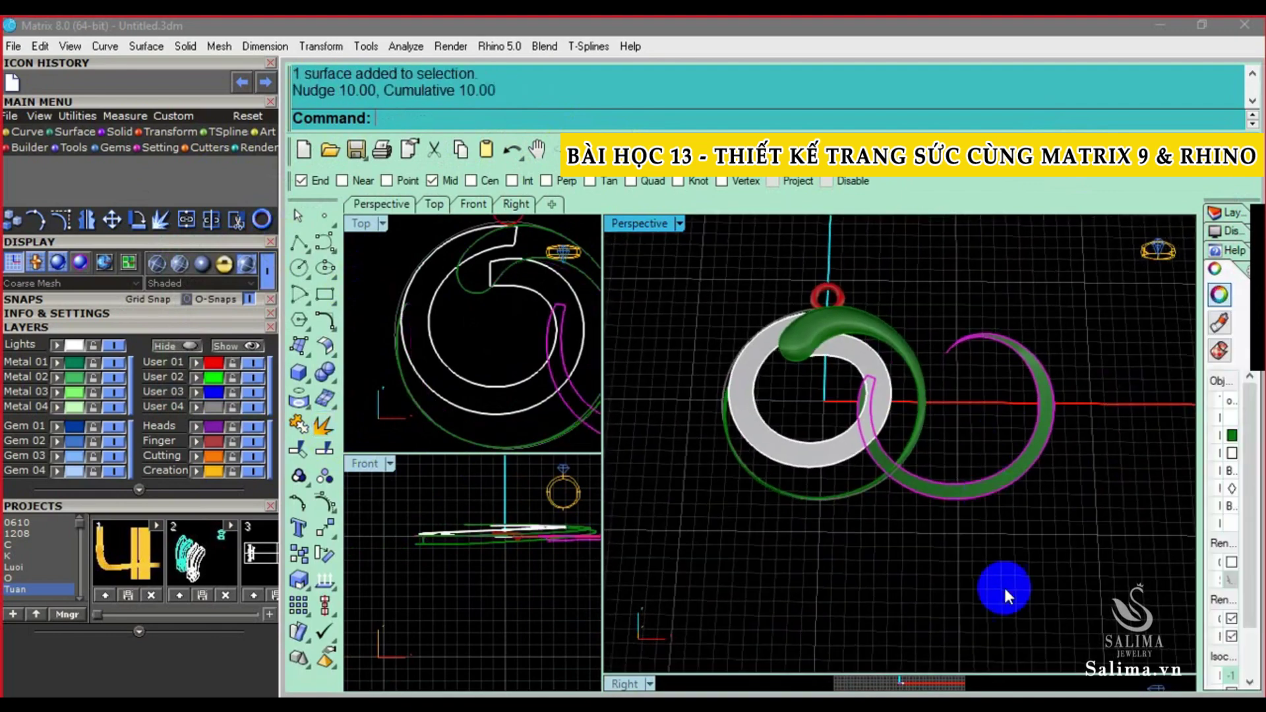
pyautogui.click(1005, 592)
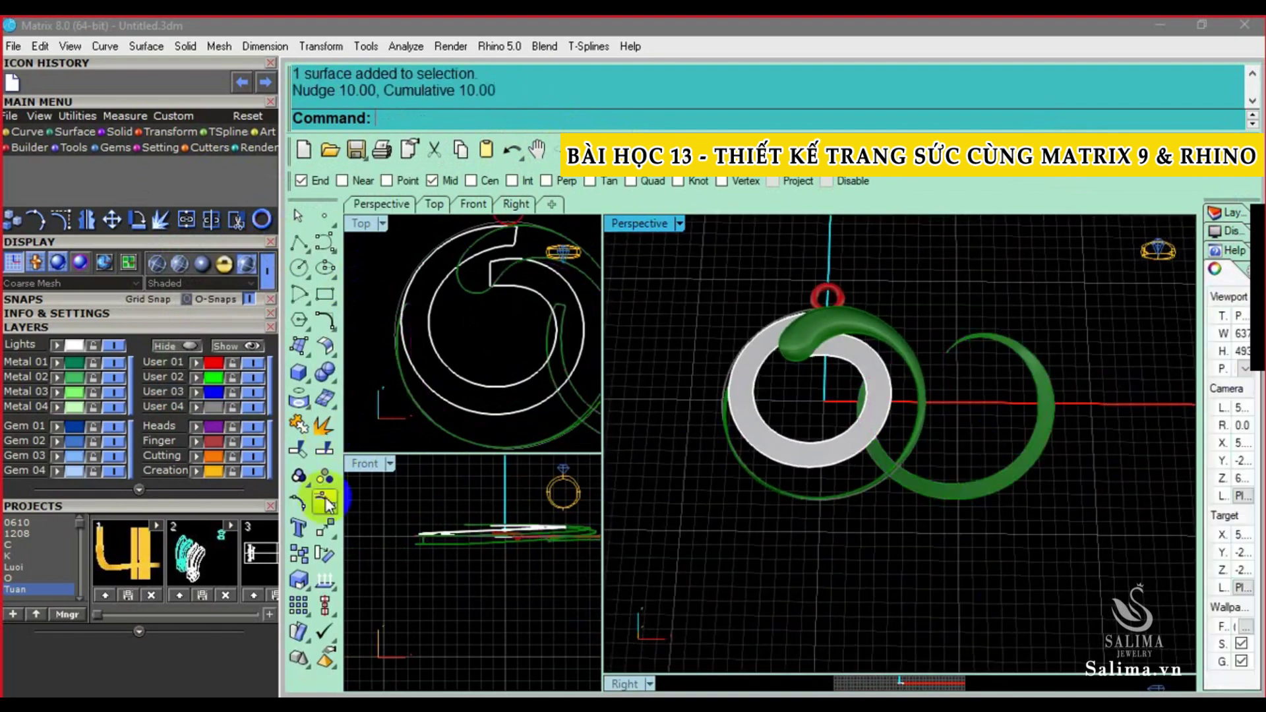
# Duplicate the green ring's edges and delete the outer green crescent surface
pyautogui.click(299, 401)
pyautogui.click(466, 410)
pyautogui.click(982, 415)
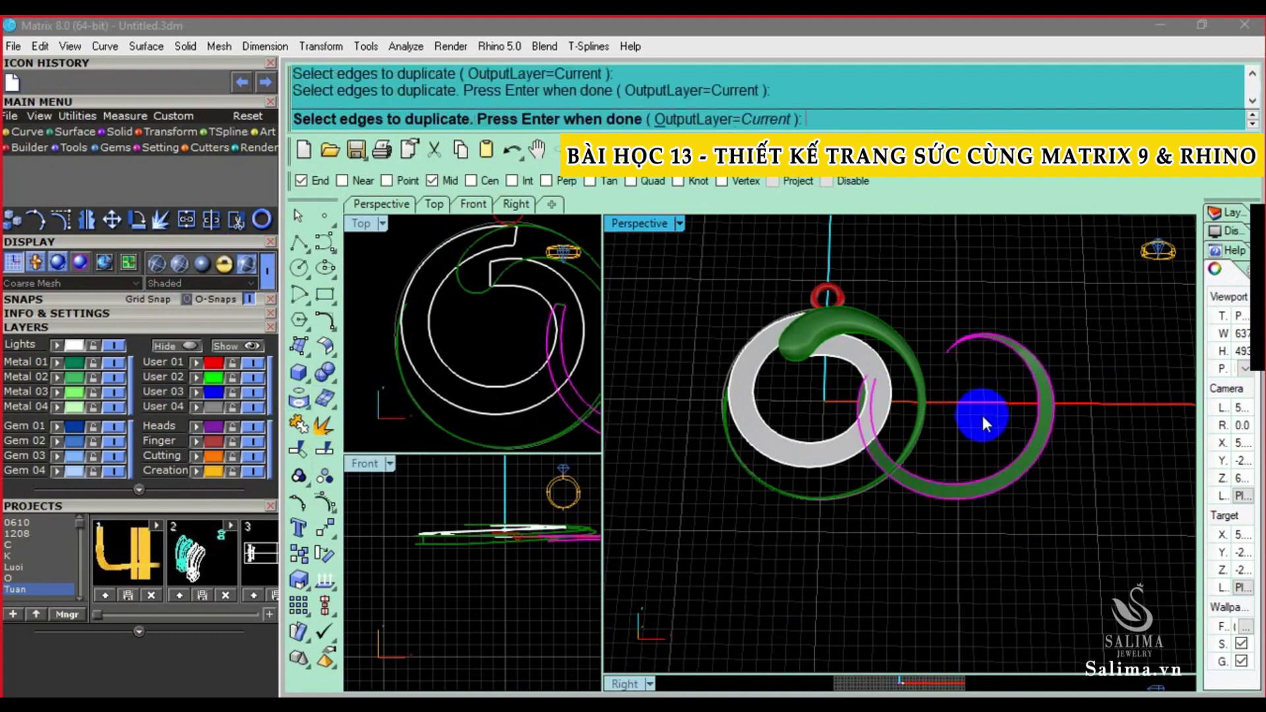
pyautogui.press('Return')
pyautogui.scroll(3, 981, 412)
pyautogui.click(1066, 408)
pyautogui.press('Delete')
# Nudge the two duplicated edge curves 10 units left, then select one ring curve
pyautogui.moveTo(1082, 448); pyautogui.dragTo(978, 432)
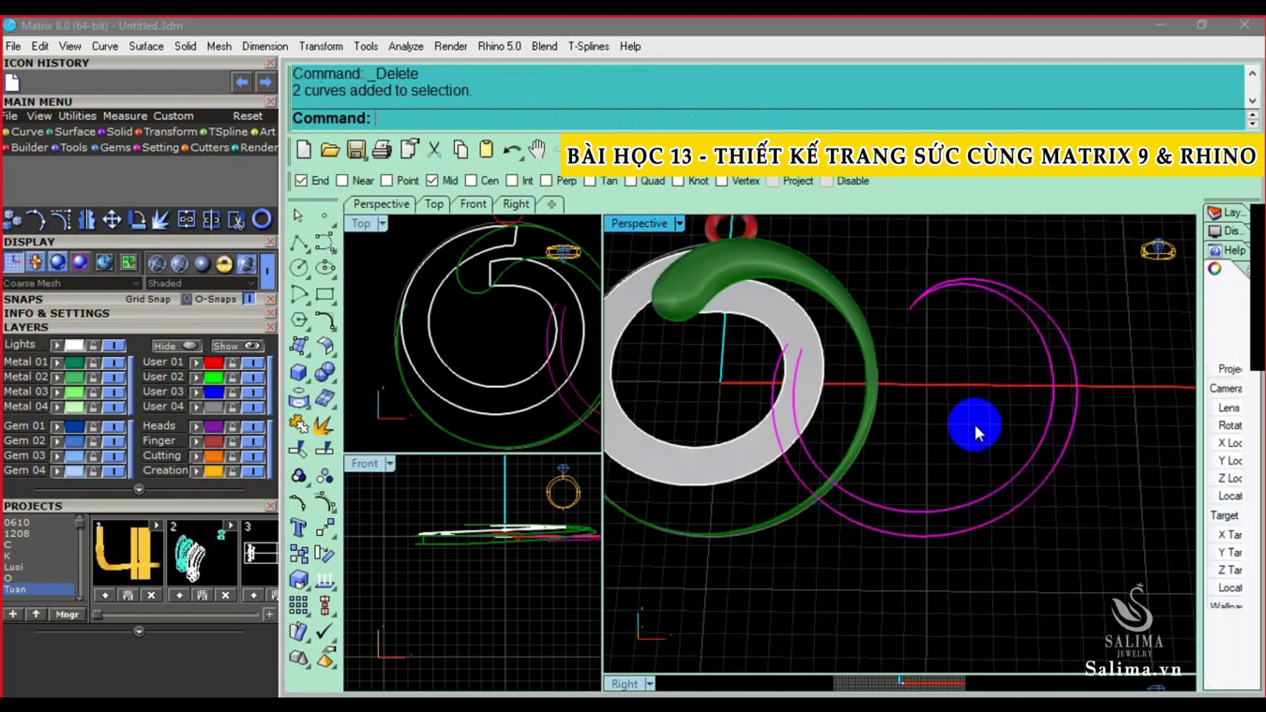
pyautogui.scroll(-1, 977, 432)
pyautogui.hotkey('alt', 'Left')
pyautogui.click(788, 525)
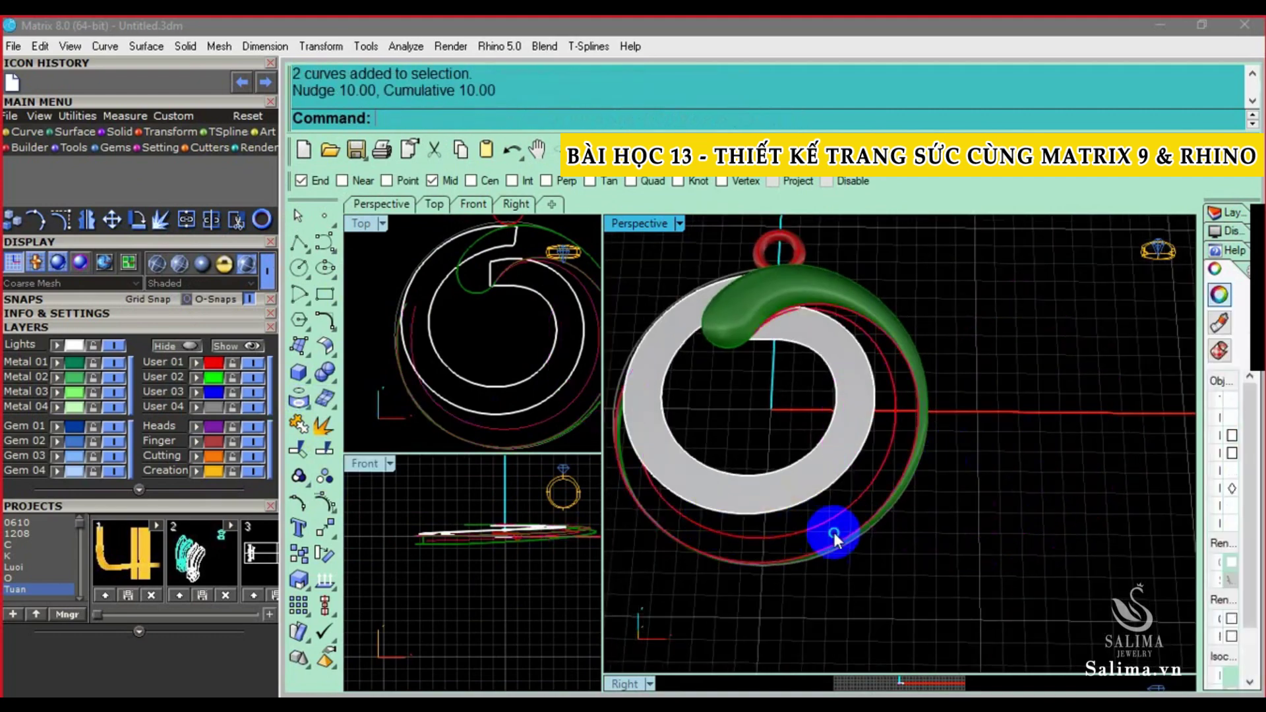
pyautogui.moveTo(833, 532)
pyautogui.mouseDown(button='right')
pyautogui.moveTo(974, 438)
pyautogui.moveTo(932, 474)
pyautogui.mouseUp(button='right')
pyautogui.click(933, 474)
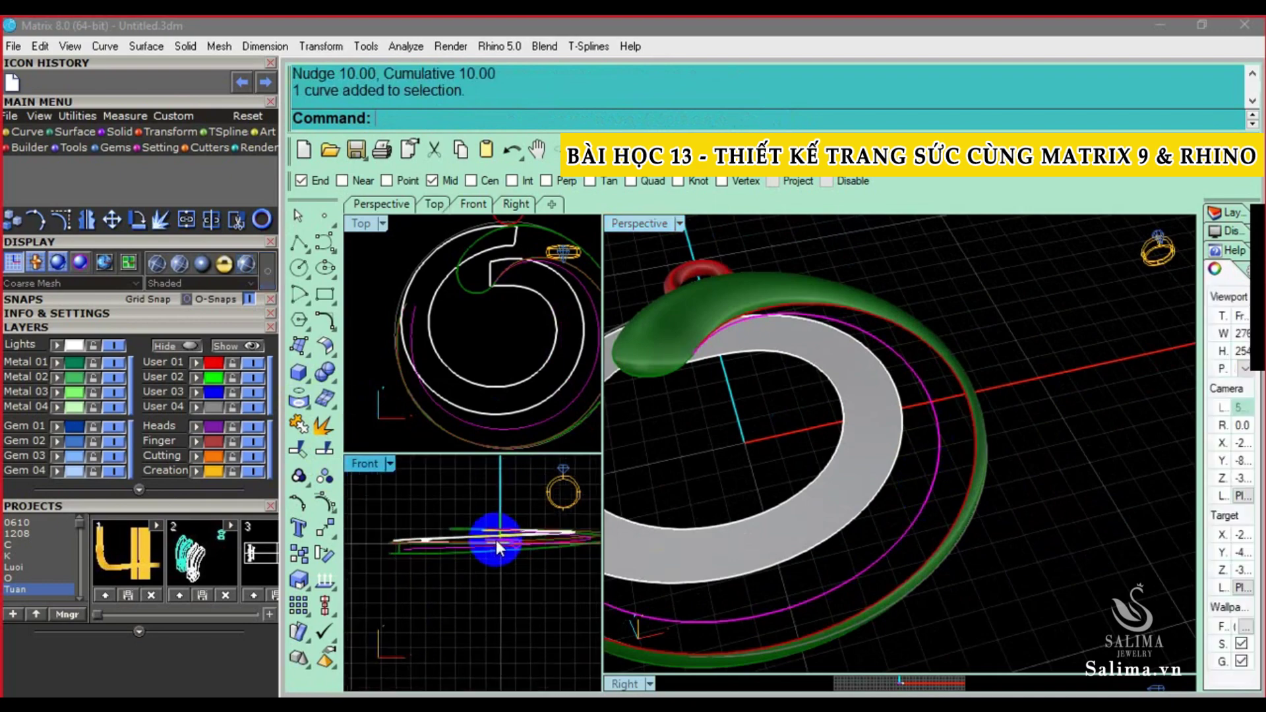
# Orbit and zoom around the ring to inspect the selected curve
pyautogui.scroll(3, 500, 542)
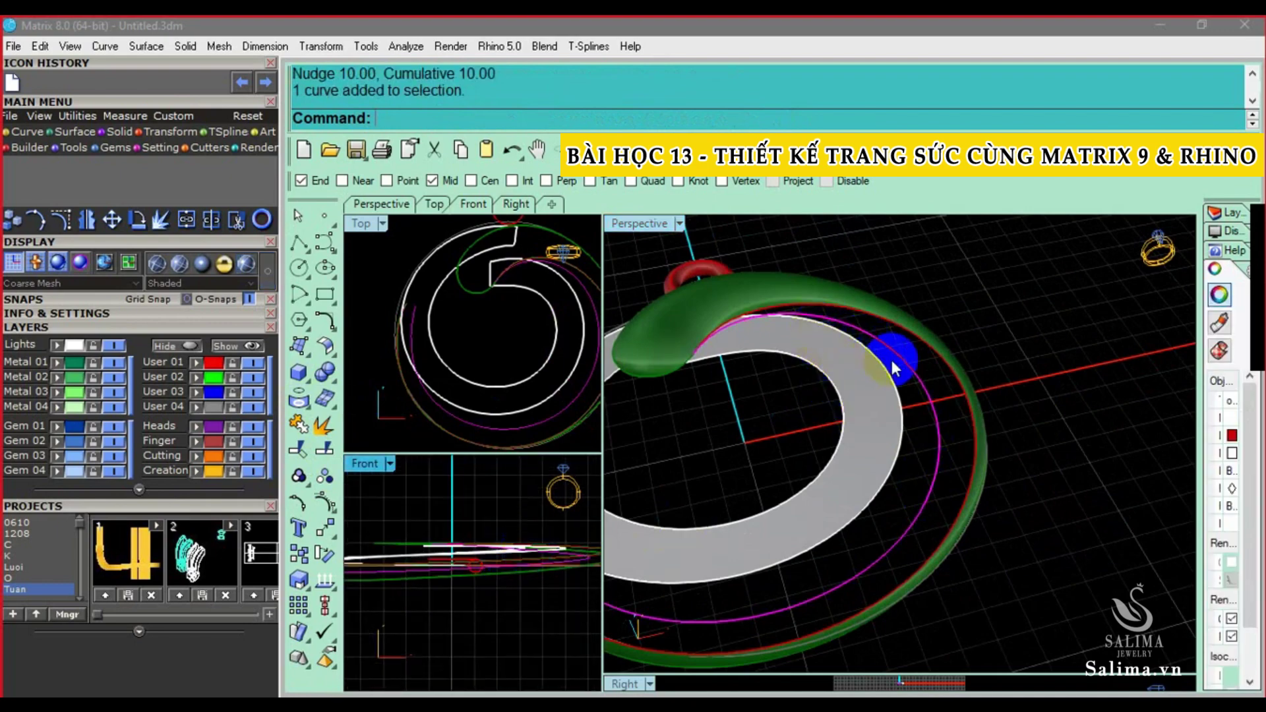
pyautogui.scroll(-3, 503, 580)
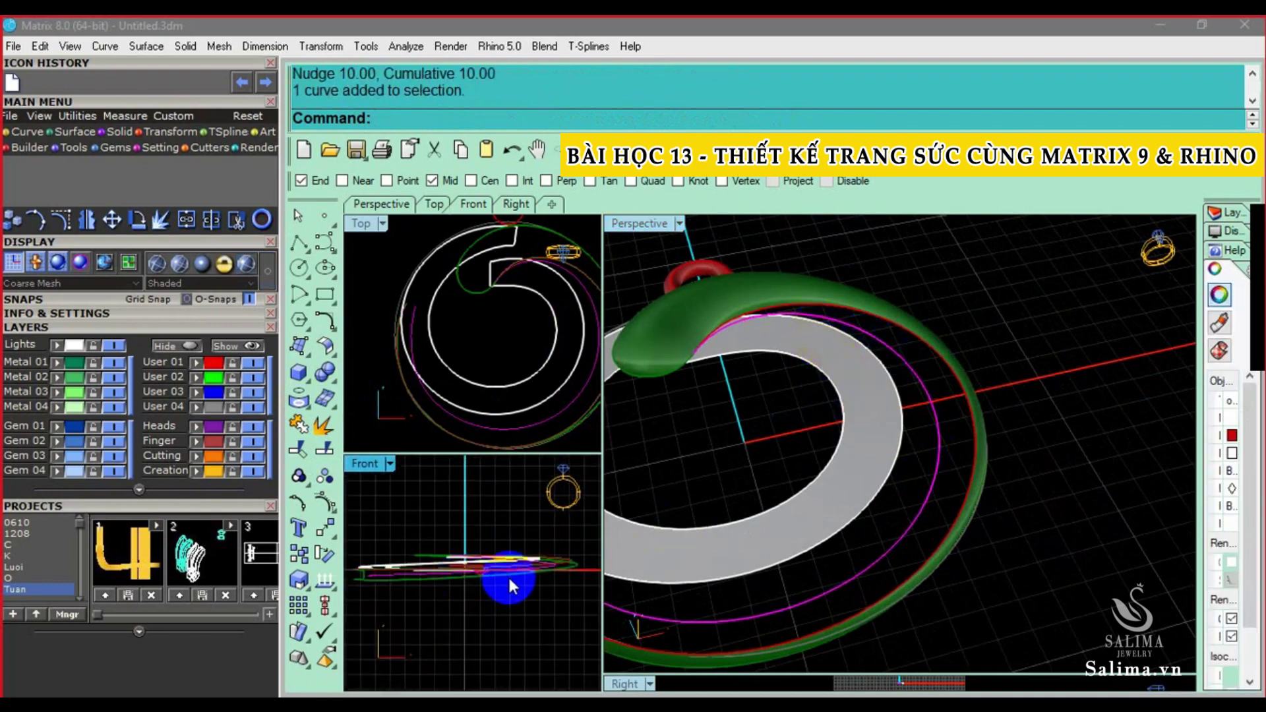
pyautogui.moveTo(975, 405); pyautogui.dragTo(981, 315, button='right')
pyautogui.scroll(2, 909, 430)
pyautogui.scroll(1, 892, 396)
pyautogui.scroll(1, 875, 389)
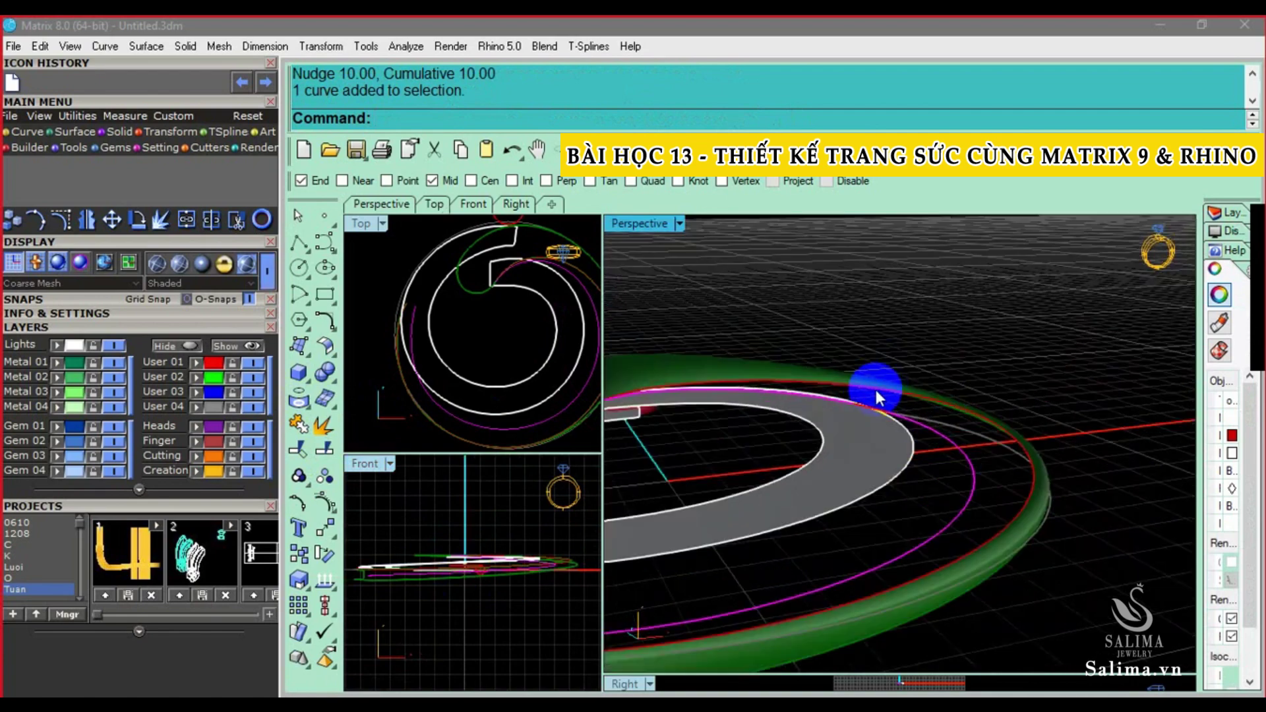
pyautogui.moveTo(903, 410); pyautogui.dragTo(1015, 383, button='right')
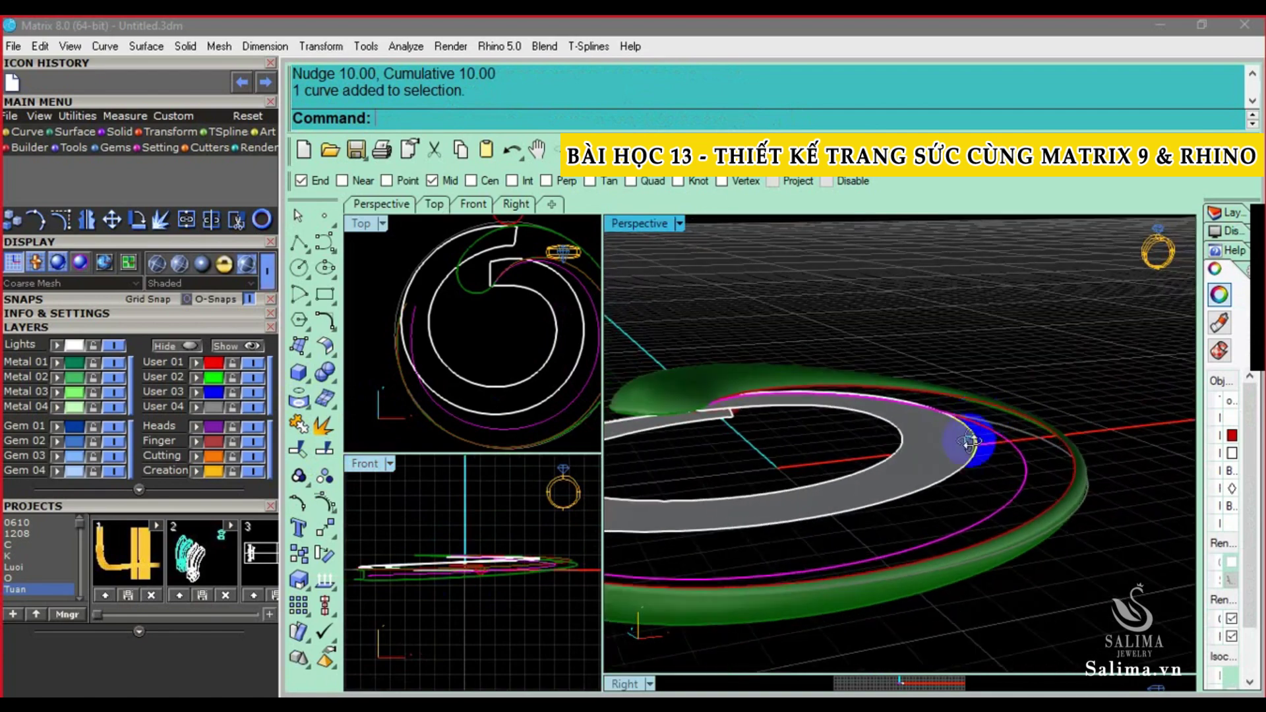
pyautogui.scroll(-2, 493, 402)
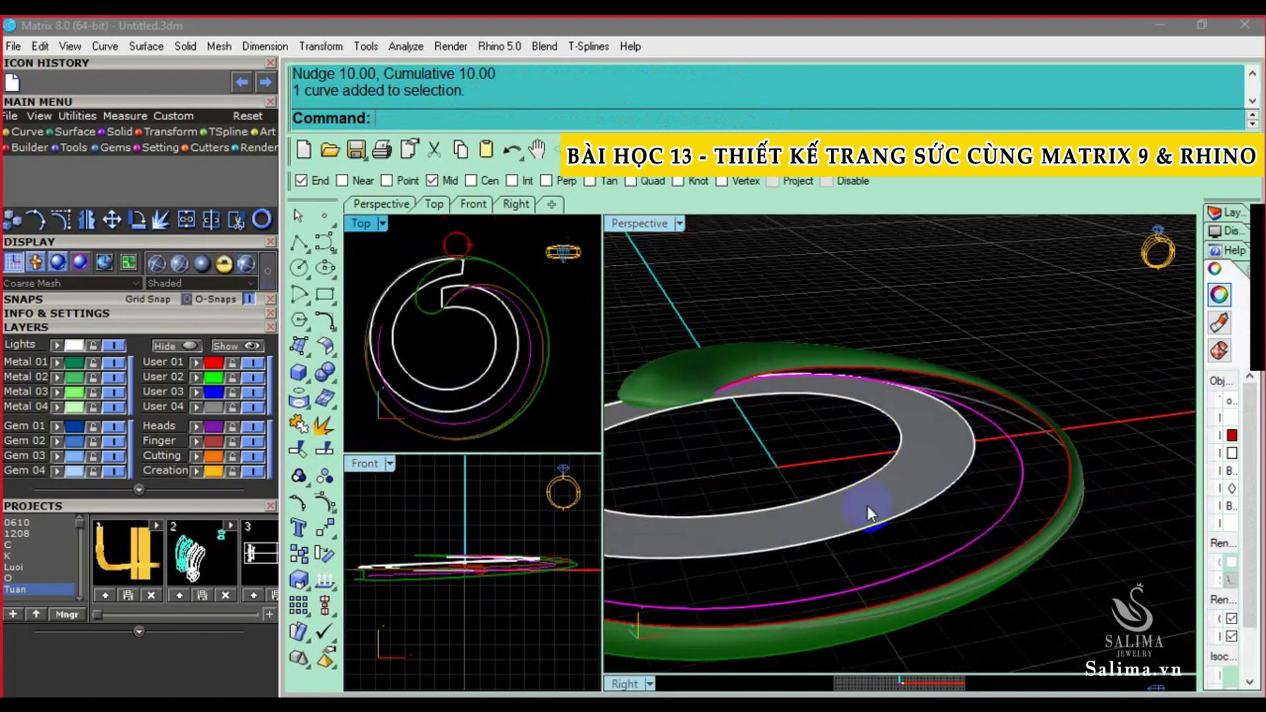
pyautogui.scroll(-2, 829, 524)
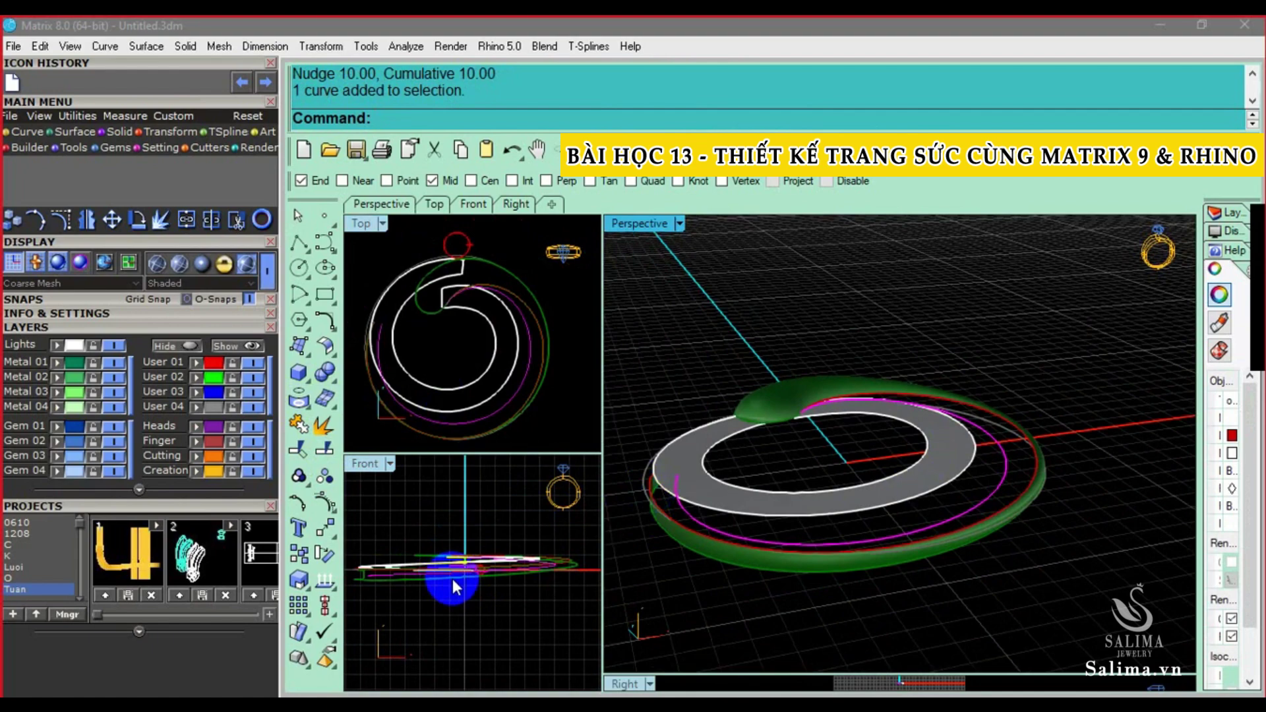
pyautogui.scroll(1, 445, 586)
pyautogui.scroll(1, 501, 586)
pyautogui.scroll(1, 534, 567)
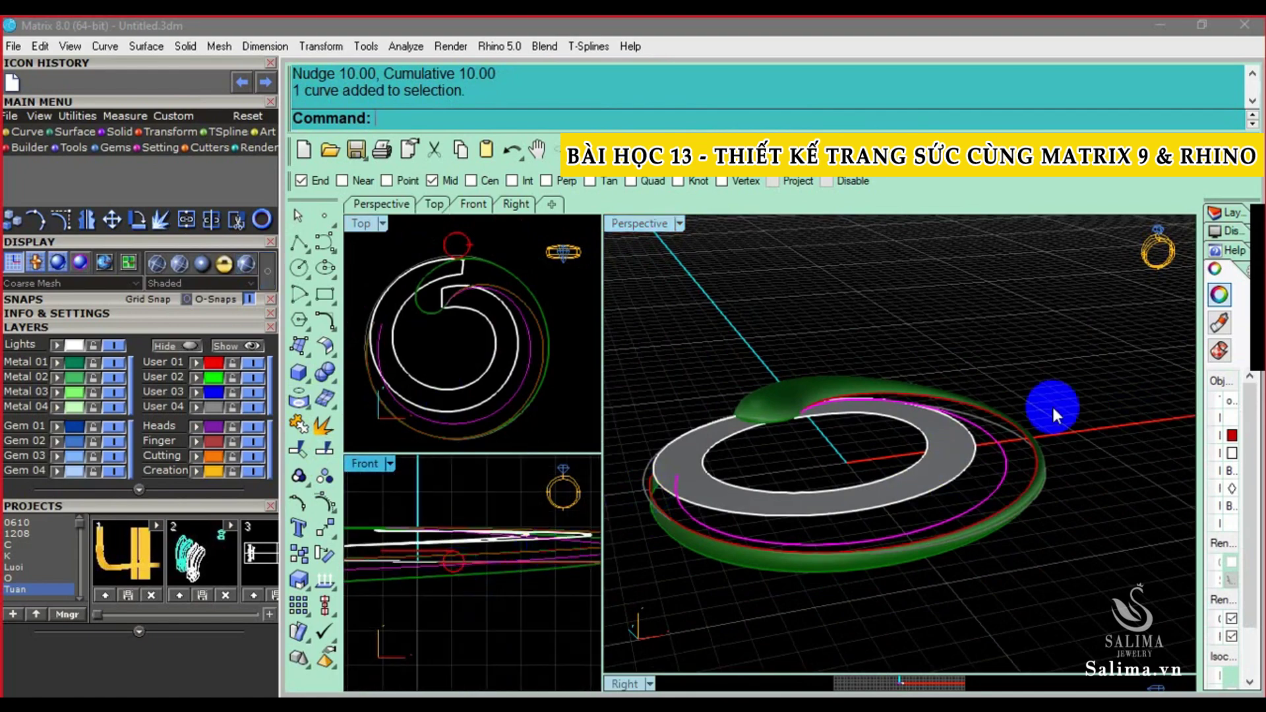
pyautogui.scroll(1, 1052, 415)
pyautogui.scroll(1, 1003, 424)
pyautogui.scroll(1, 1008, 382)
pyautogui.scroll(1, 859, 431)
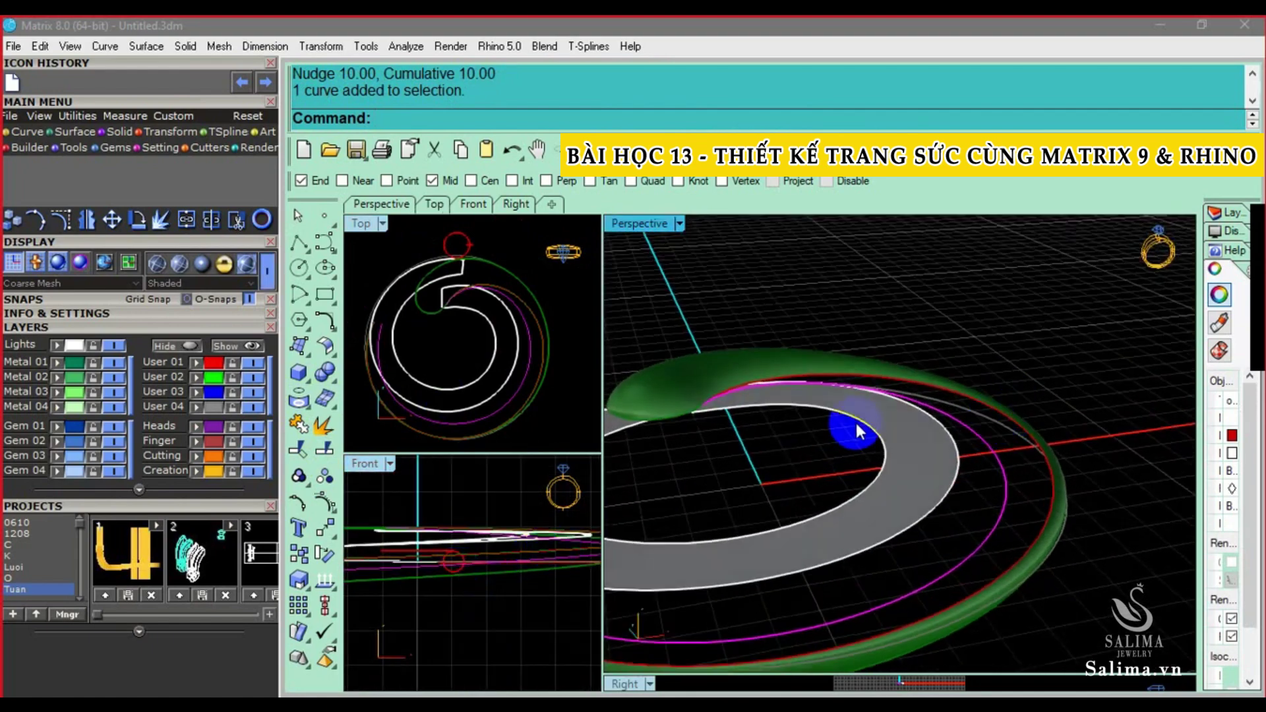
# Rebuild the red rail curve with 9 control points as a trial, then undo it
pyautogui.moveTo(728, 405)
pyautogui.mouseDown(button='right')
pyautogui.moveTo(834, 444)
pyautogui.moveTo(898, 508)
pyautogui.moveTo(351, 372)
pyautogui.mouseUp(button='right')
pyautogui.press('F10')
pyautogui.click(327, 329)
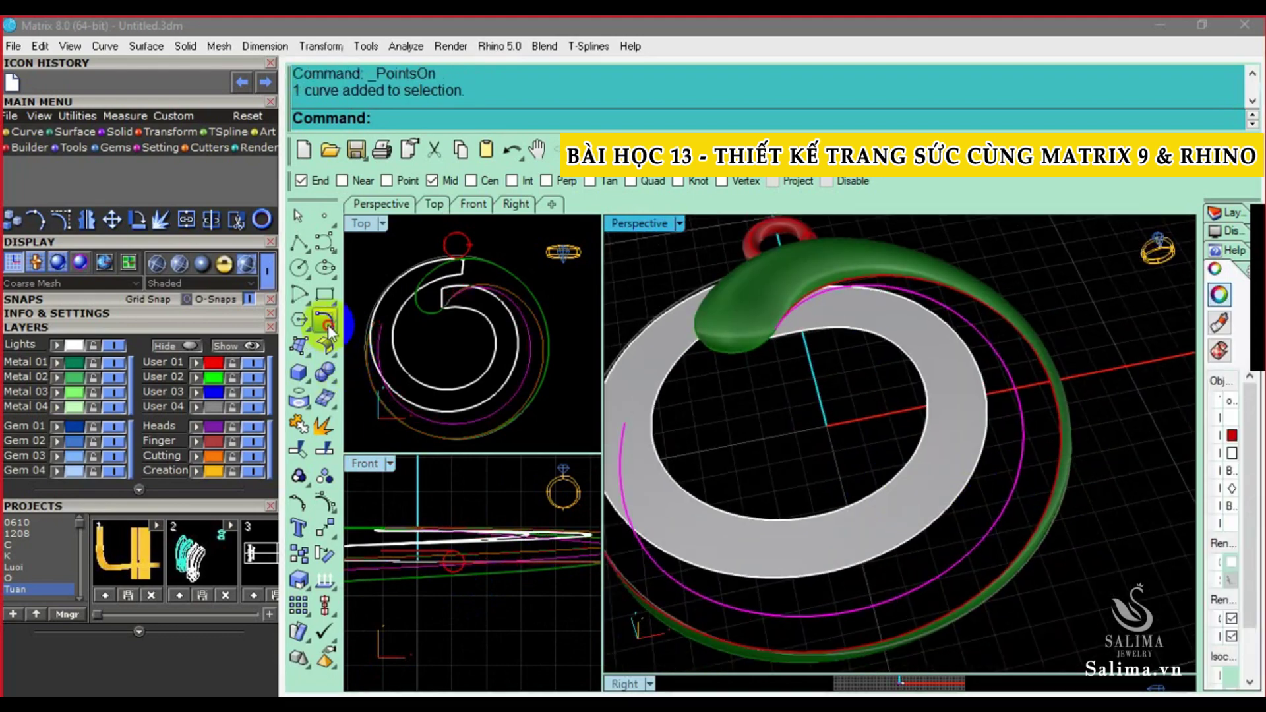
pyautogui.click(352, 389)
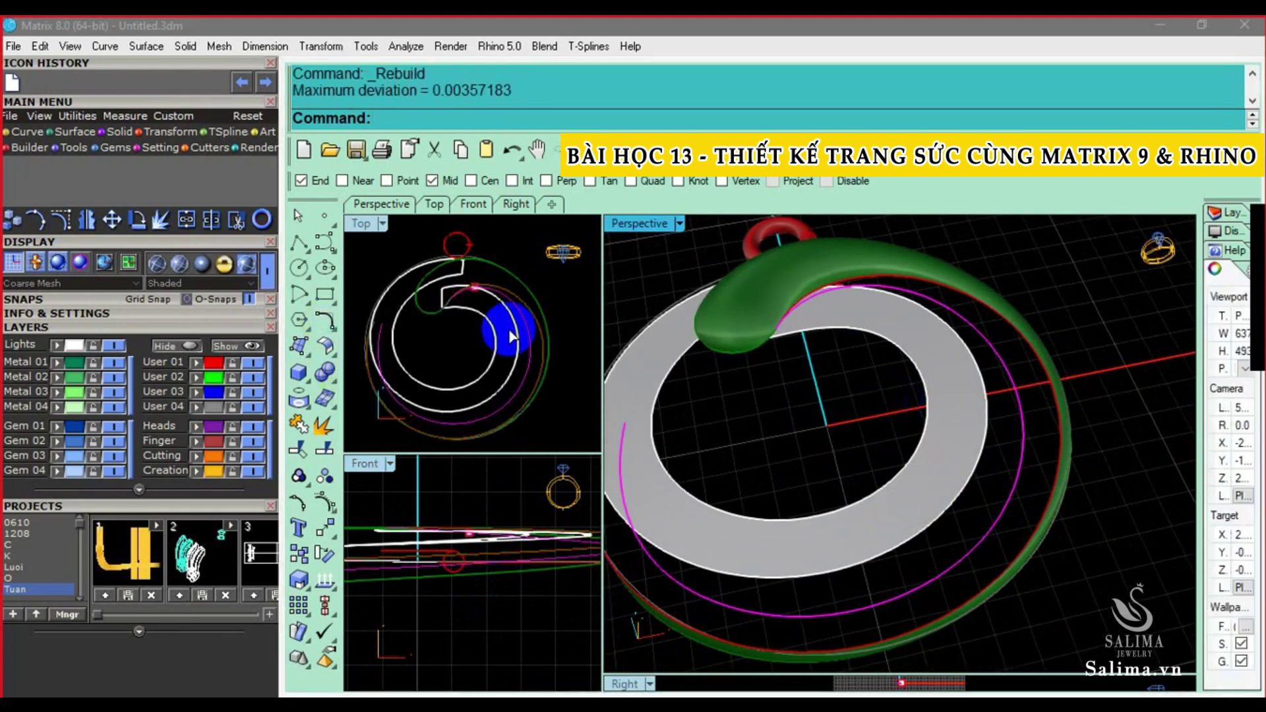
pyautogui.doubleClick(1165, 377)
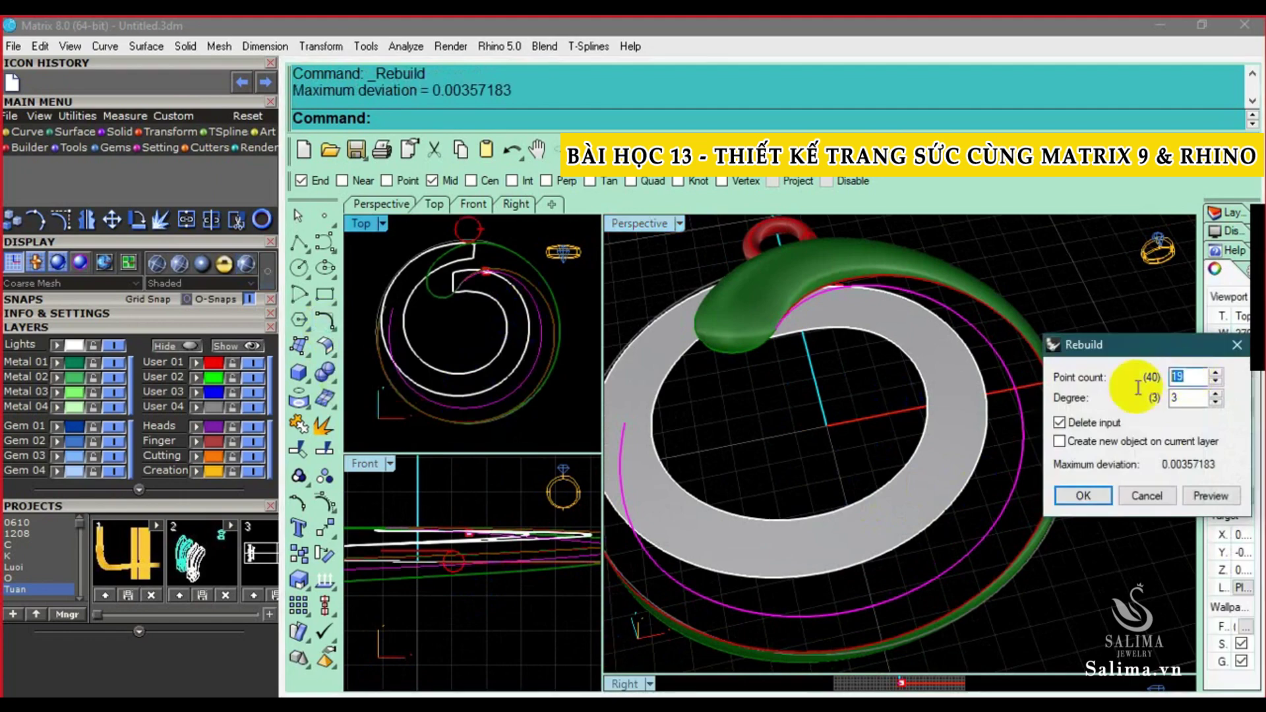
pyautogui.click(1113, 502)
pyautogui.scroll(5, 473, 295)
pyautogui.hotkey('ctrl', 'z')
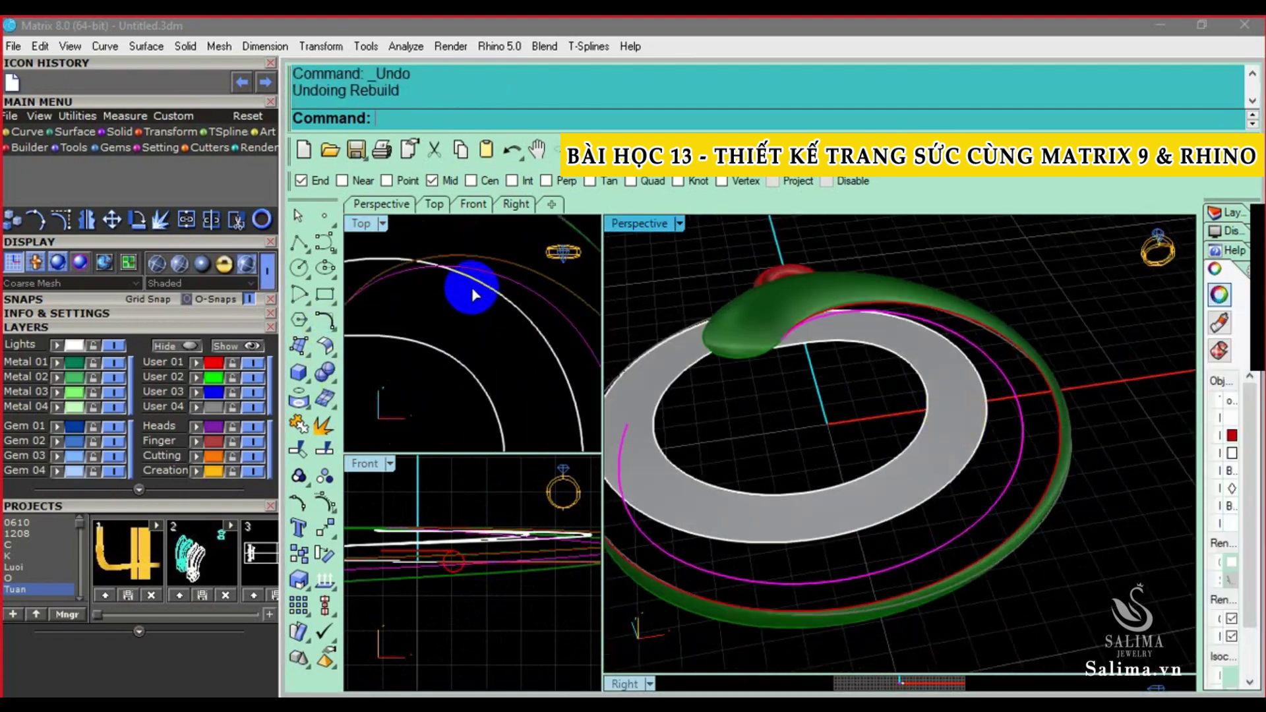
# Rebuild the red rail curve with 10 points, degree 3, and show its control points
pyautogui.scroll(2, 474, 295)
pyautogui.scroll(2, 473, 294)
pyautogui.scroll(3, 768, 404)
pyautogui.scroll(-3, 721, 297)
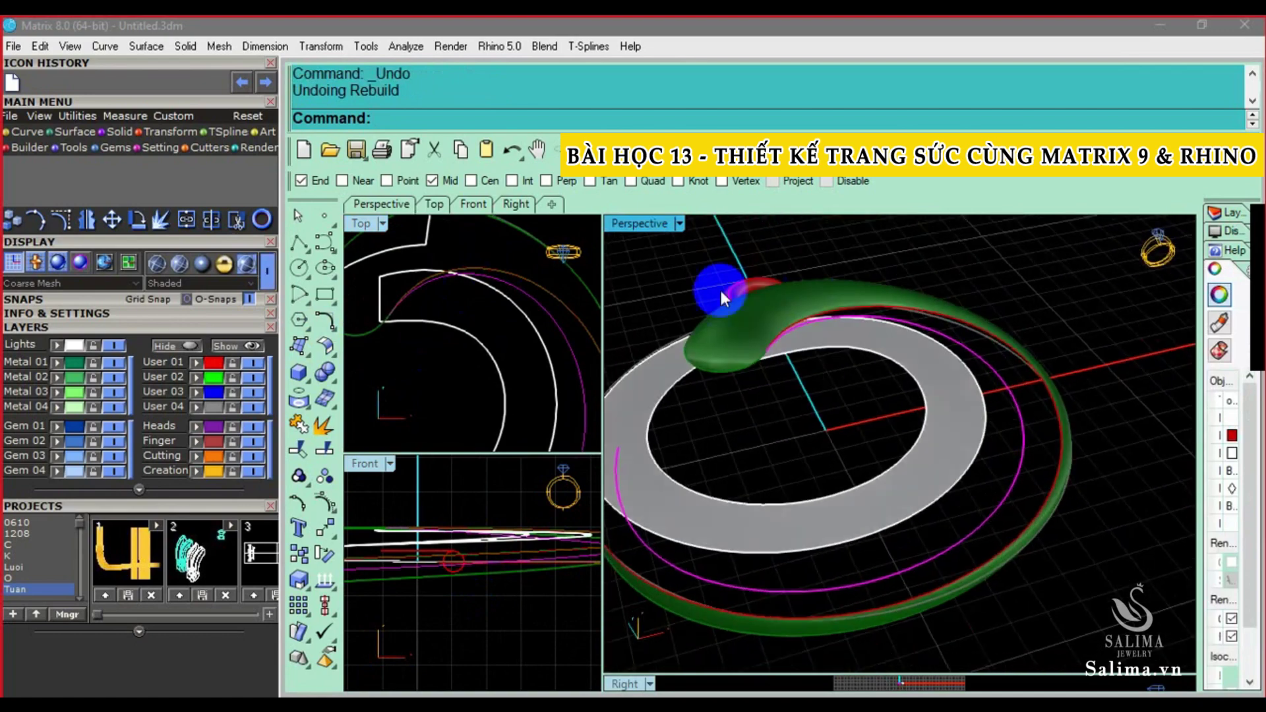
pyautogui.scroll(2, 466, 274)
pyautogui.scroll(2, 451, 300)
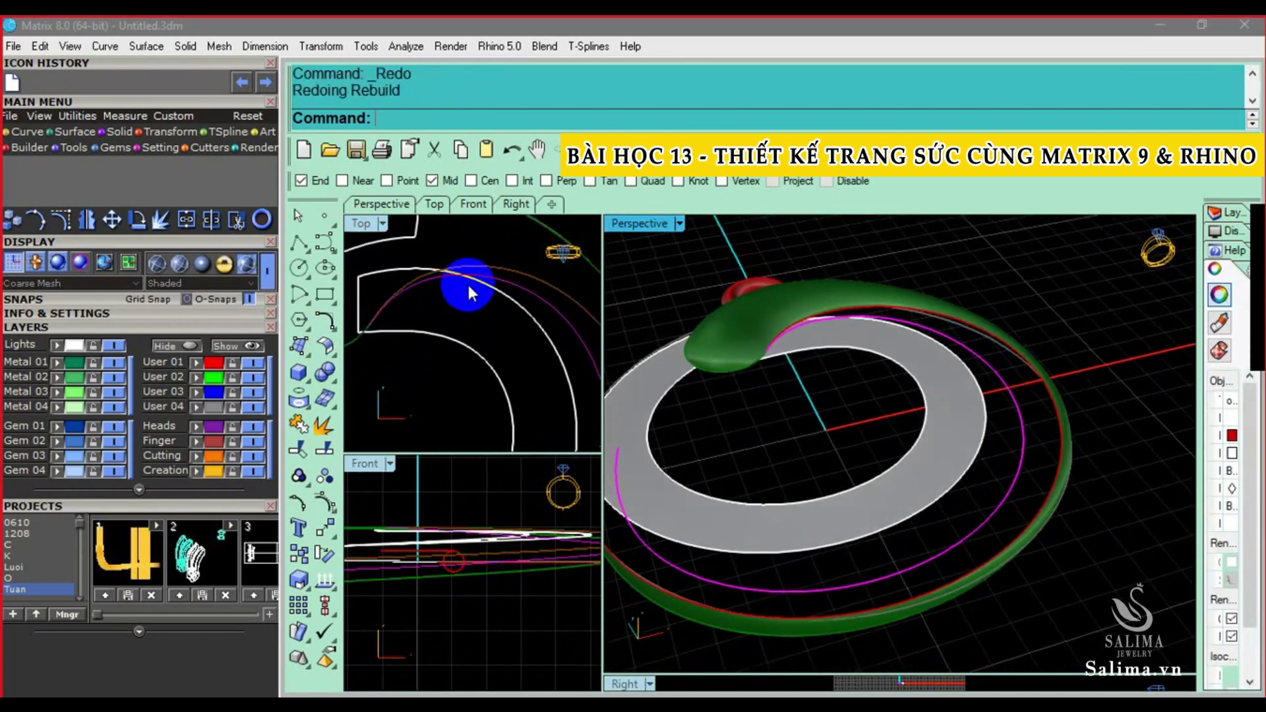
pyautogui.scroll(-2, 471, 292)
pyautogui.scroll(2, 469, 300)
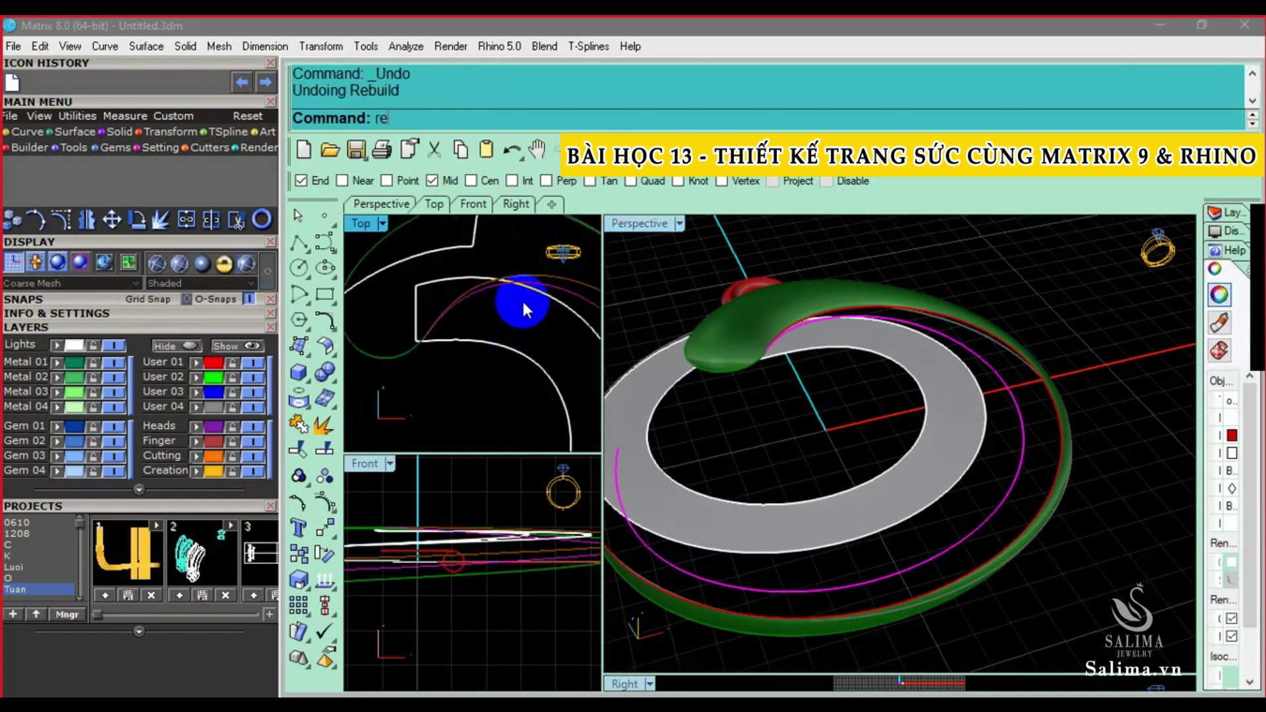
pyautogui.rightClick(520, 299)
pyautogui.rightClick(1040, 378)
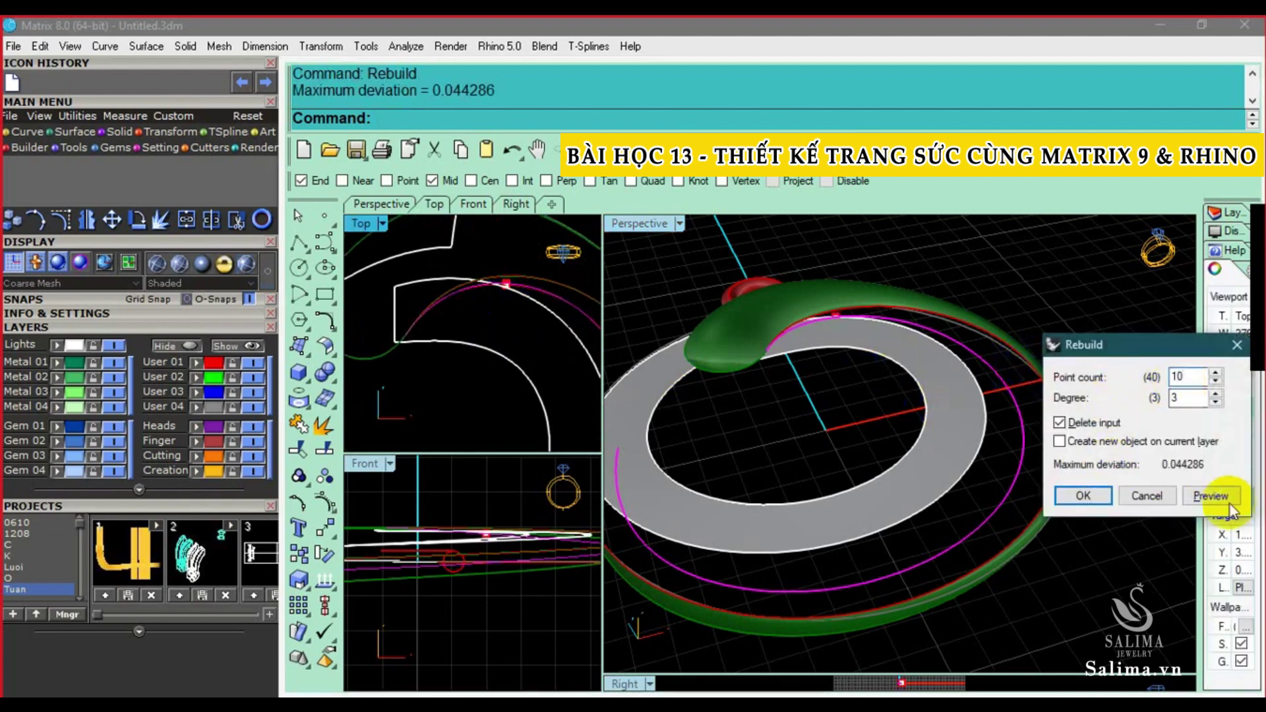
pyautogui.click(1083, 496)
pyautogui.scroll(-2, 505, 327)
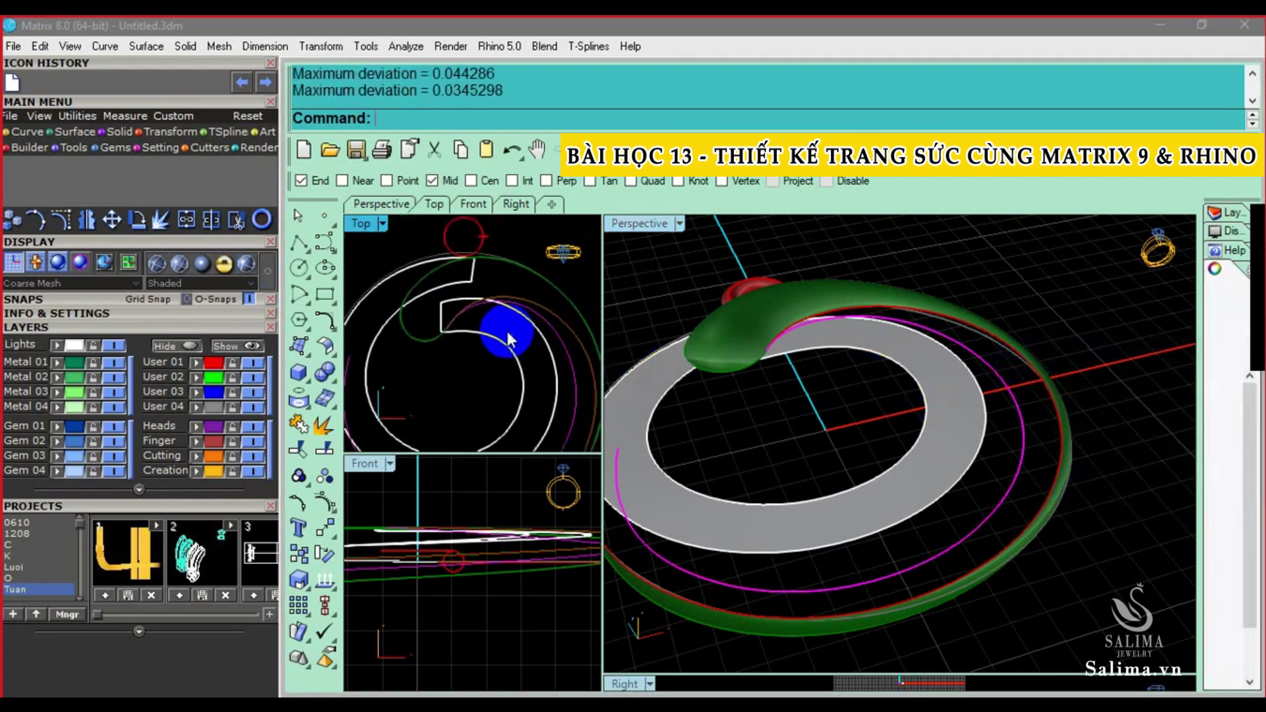
pyautogui.scroll(-1, 486, 304)
pyautogui.press('F10')
# Hide the grey ring surface with H
pyautogui.moveTo(848, 457)
pyautogui.mouseDown(button='right')
pyautogui.moveTo(1002, 409)
pyautogui.moveTo(1046, 367)
pyautogui.moveTo(961, 399)
pyautogui.moveTo(1013, 391)
pyautogui.moveTo(904, 394)
pyautogui.moveTo(813, 362)
pyautogui.mouseUp(button='right')
pyautogui.click(964, 413)
pyautogui.write('H')
pyautogui.press('Return')
pyautogui.write('H')
pyautogui.press('BackSpace')
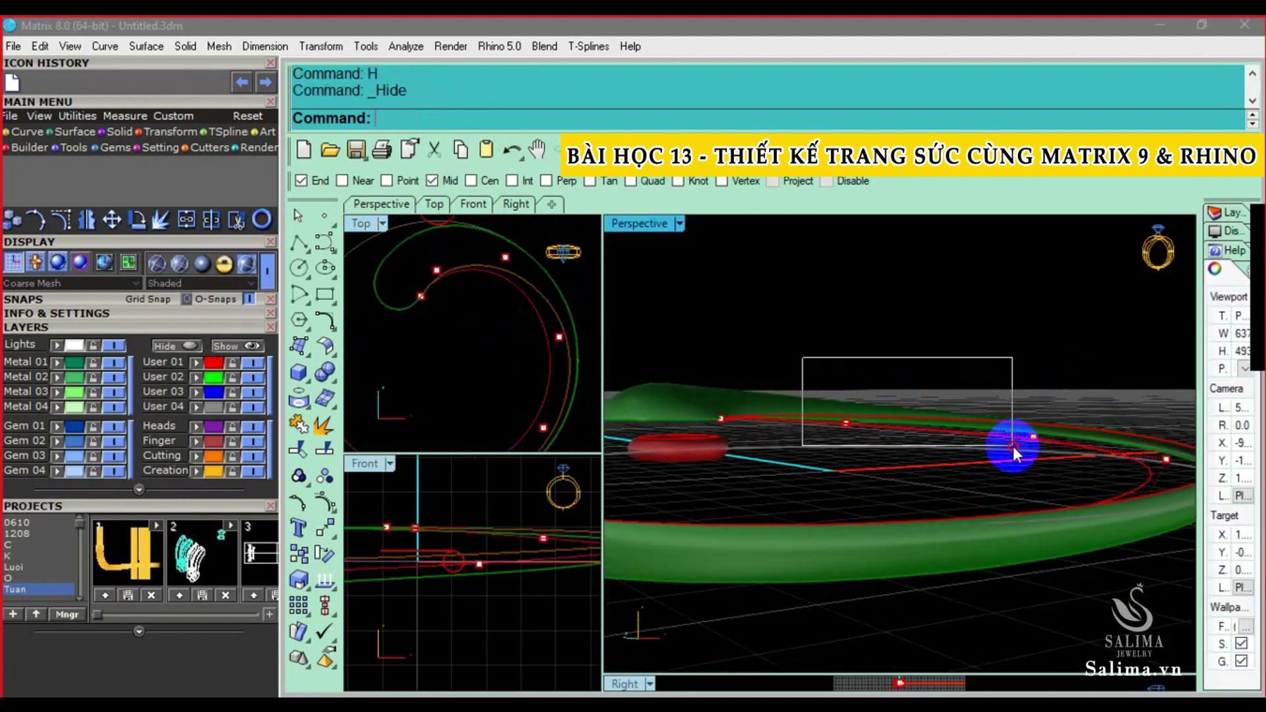
# Try moving selected rail control points with the gumball in Front view, then undo it
pyautogui.moveTo(1037, 462); pyautogui.dragTo(1037, 462)
pyautogui.scroll(3, 410, 580)
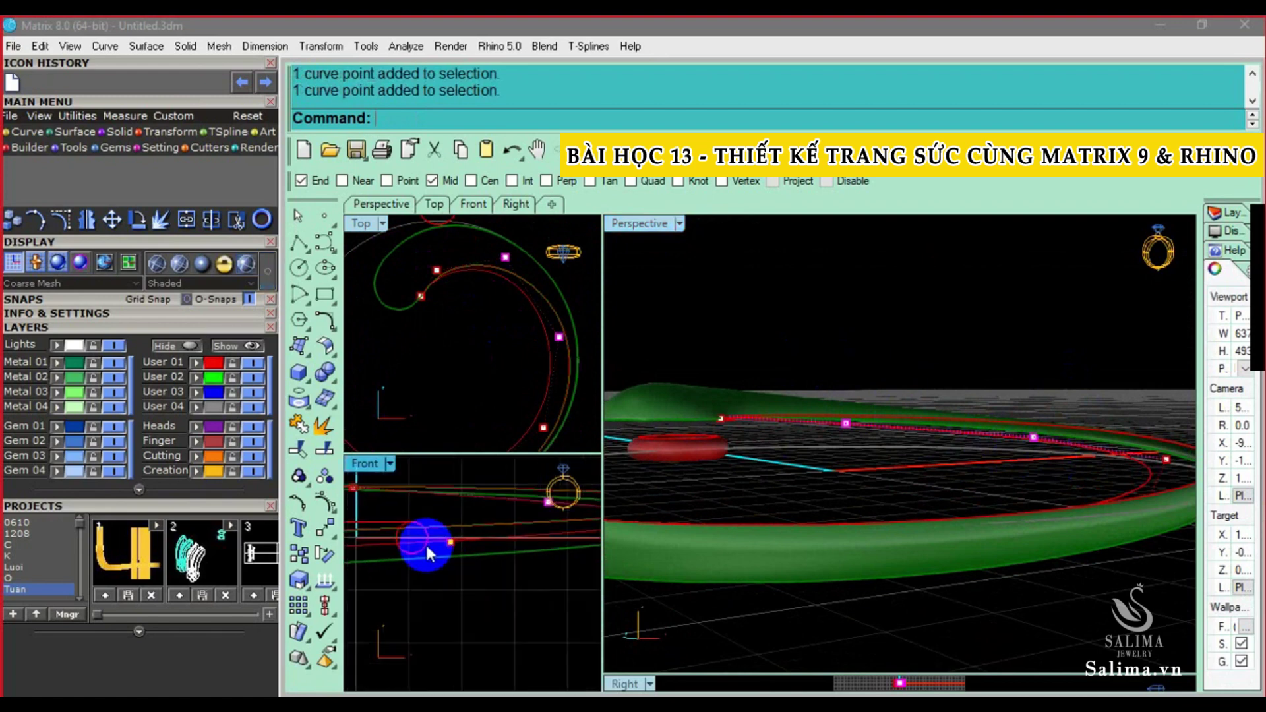
pyautogui.click(270, 317)
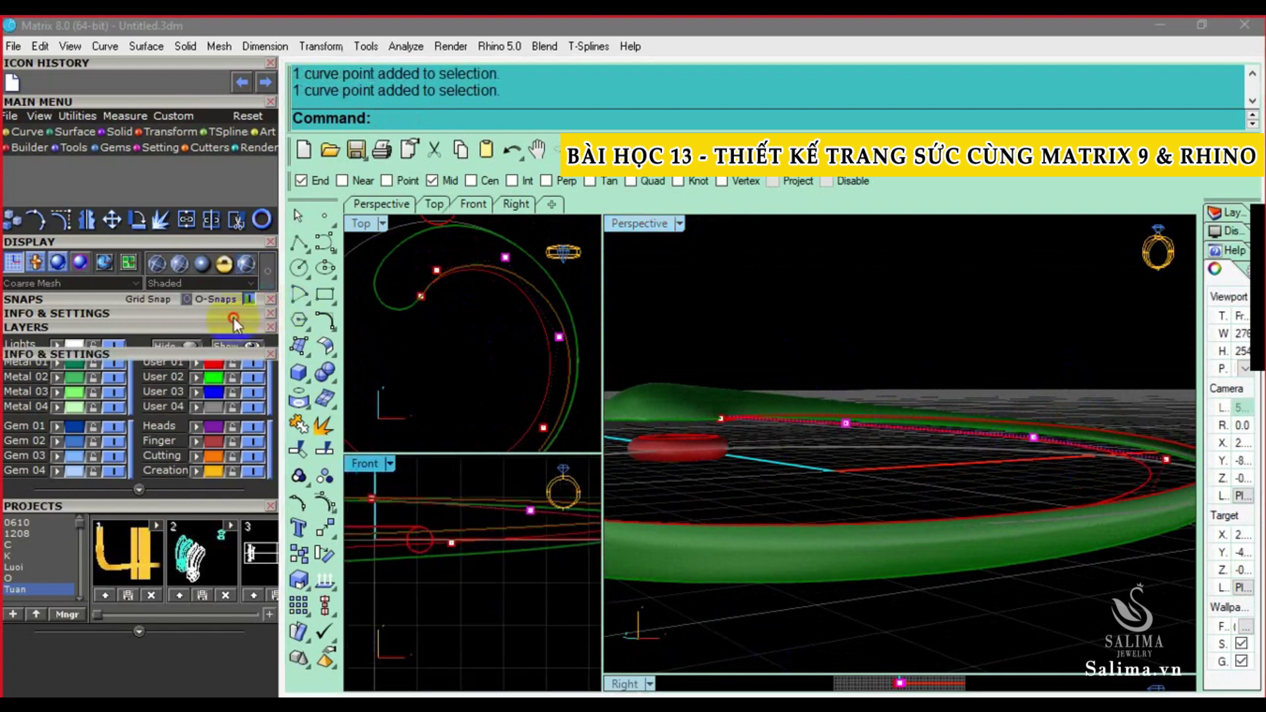
pyautogui.click(266, 361)
pyautogui.click(236, 317)
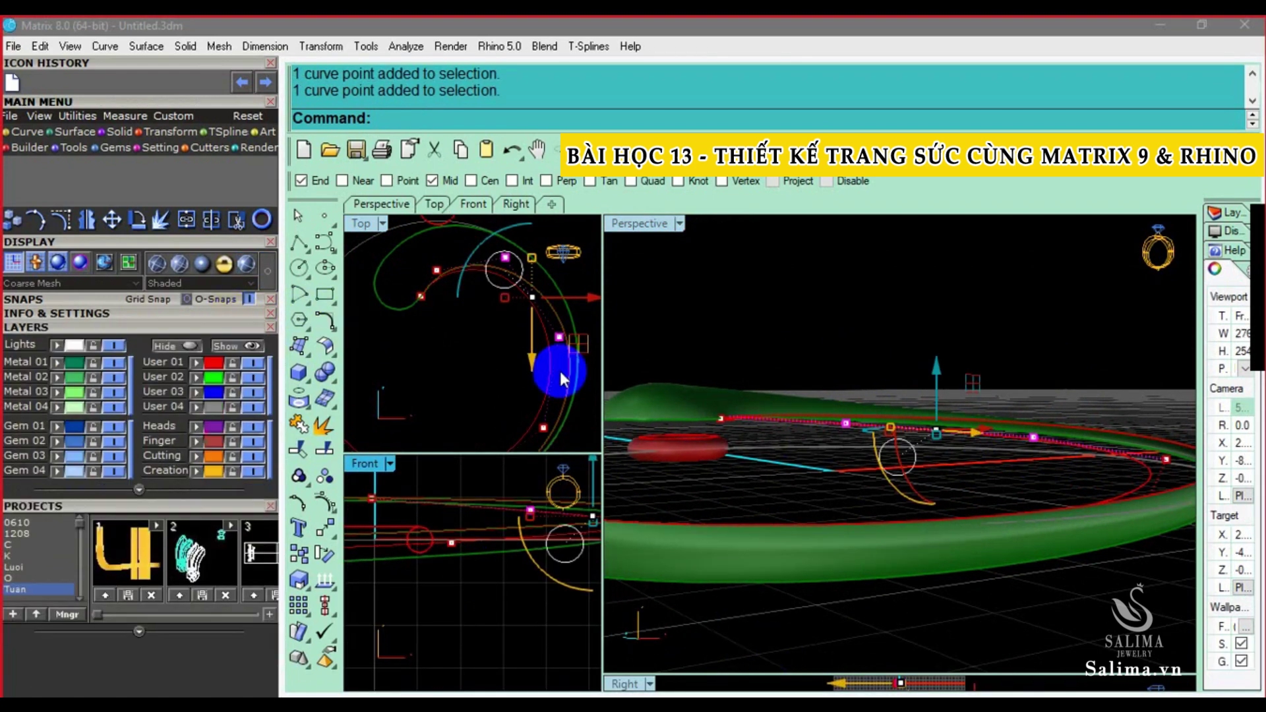
pyautogui.moveTo(404, 531); pyautogui.dragTo(505, 494, button='right')
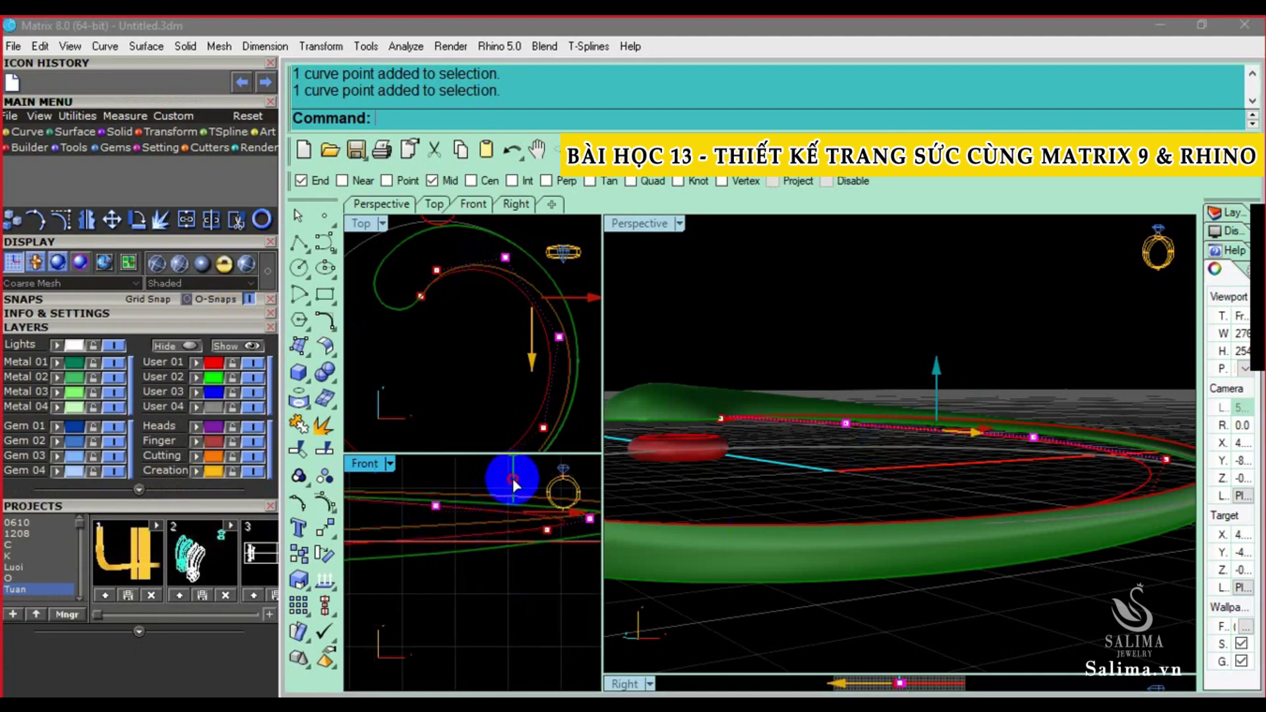
pyautogui.moveTo(513, 485); pyautogui.dragTo(543, 593)
pyautogui.moveTo(883, 422)
pyautogui.mouseDown(button='right')
pyautogui.moveTo(906, 399)
pyautogui.moveTo(941, 423)
pyautogui.moveTo(909, 415)
pyautogui.moveTo(1074, 418)
pyautogui.moveTo(1086, 440)
pyautogui.mouseUp(button='right')
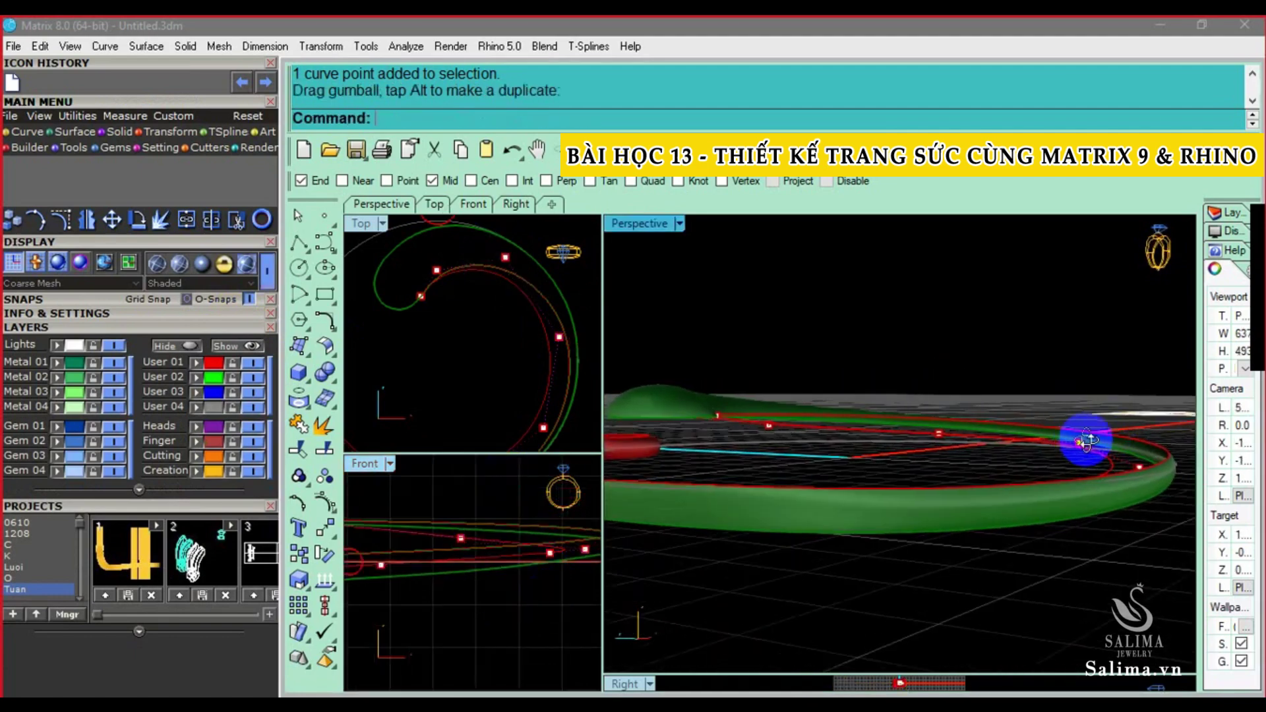
pyautogui.hotkey('ctrl', 'z')
# Window-select two red rail control points in Perspective and pull them downward
pyautogui.moveTo(941, 424); pyautogui.dragTo(944, 432, button='right')
pyautogui.click(791, 376)
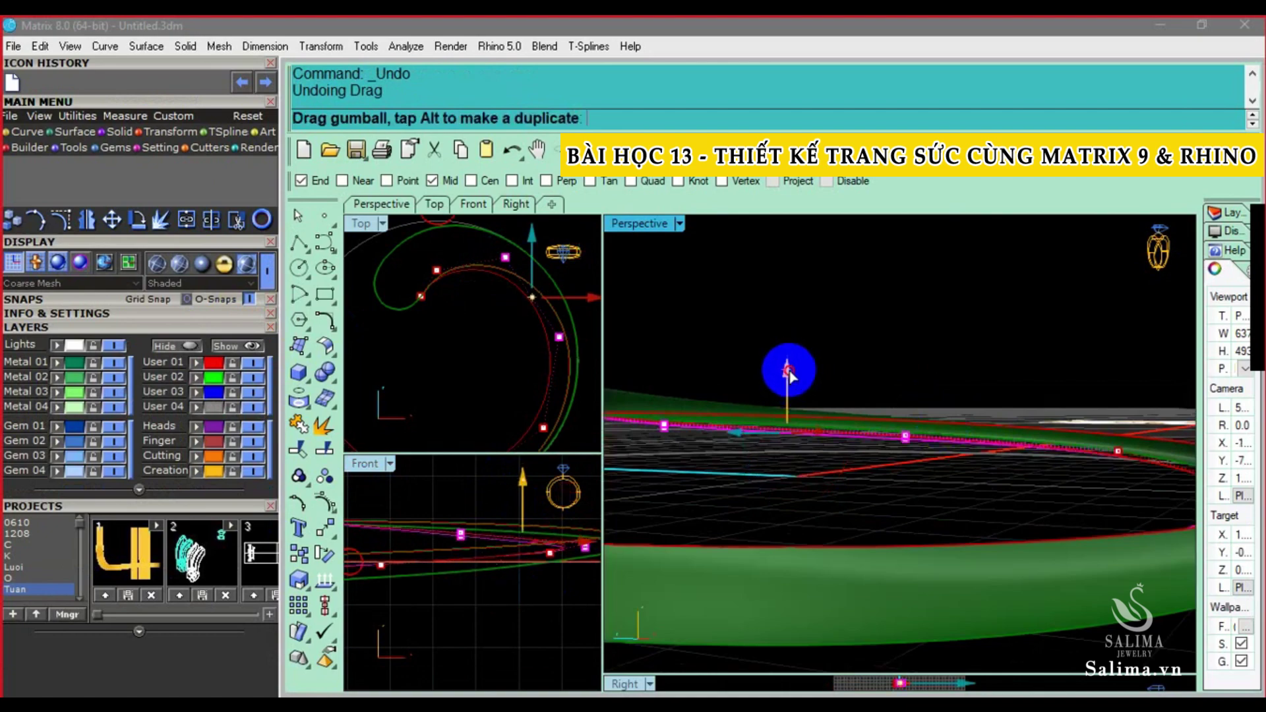
pyautogui.moveTo(785, 367)
pyautogui.mouseDown(button='right')
pyautogui.moveTo(921, 387)
pyautogui.moveTo(810, 367)
pyautogui.mouseUp(button='right')
pyautogui.moveTo(715, 350)
pyautogui.mouseDown()
pyautogui.moveTo(1031, 474)
pyautogui.moveTo(1015, 474)
pyautogui.mouseUp()
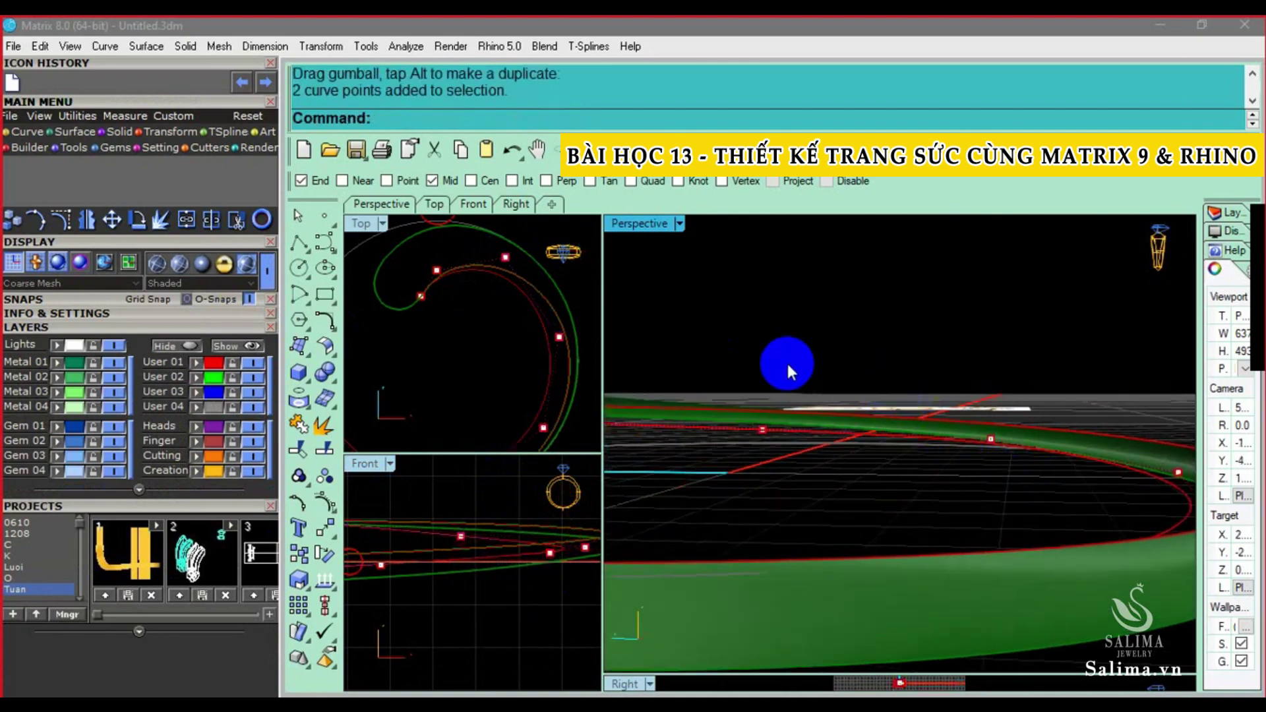
pyautogui.moveTo(736, 362); pyautogui.dragTo(1035, 480)
pyautogui.moveTo(877, 370); pyautogui.dragTo(877, 376)
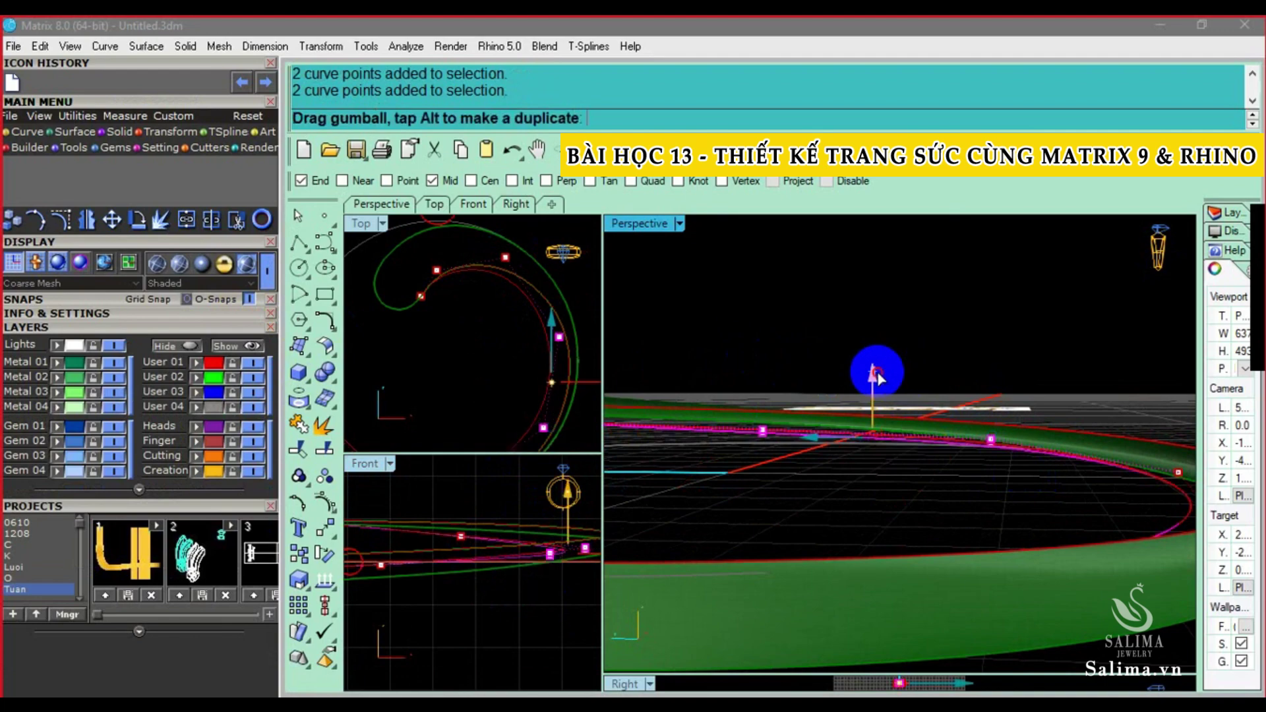
# Select the second red curve in the Front view
pyautogui.moveTo(879, 374)
pyautogui.mouseDown(button='right')
pyautogui.moveTo(987, 488)
pyautogui.moveTo(890, 517)
pyautogui.moveTo(825, 503)
pyautogui.moveTo(750, 447)
pyautogui.mouseUp(button='right')
pyautogui.click(521, 571)
pyautogui.moveTo(521, 570)
pyautogui.mouseDown(button='right')
pyautogui.moveTo(526, 580)
pyautogui.moveTo(378, 580)
pyautogui.moveTo(424, 572)
pyautogui.mouseUp(button='right')
# Scale four points of the inner spiral curve in one direction with Scale1D in Front view
pyautogui.press('F10')
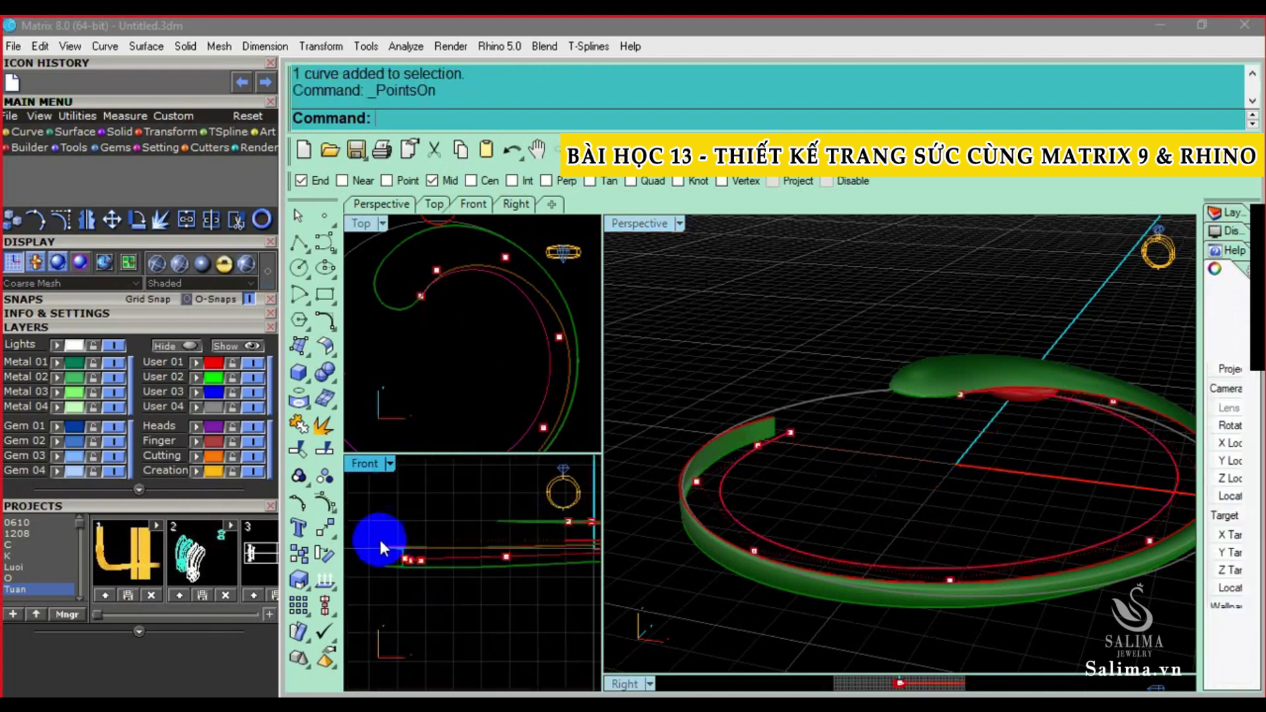
pyautogui.moveTo(372, 528); pyautogui.dragTo(512, 599)
pyautogui.moveTo(515, 604)
pyautogui.mouseDown(button='right')
pyautogui.moveTo(457, 585)
pyautogui.moveTo(508, 567)
pyautogui.moveTo(396, 565)
pyautogui.moveTo(423, 580)
pyautogui.mouseUp(button='right')
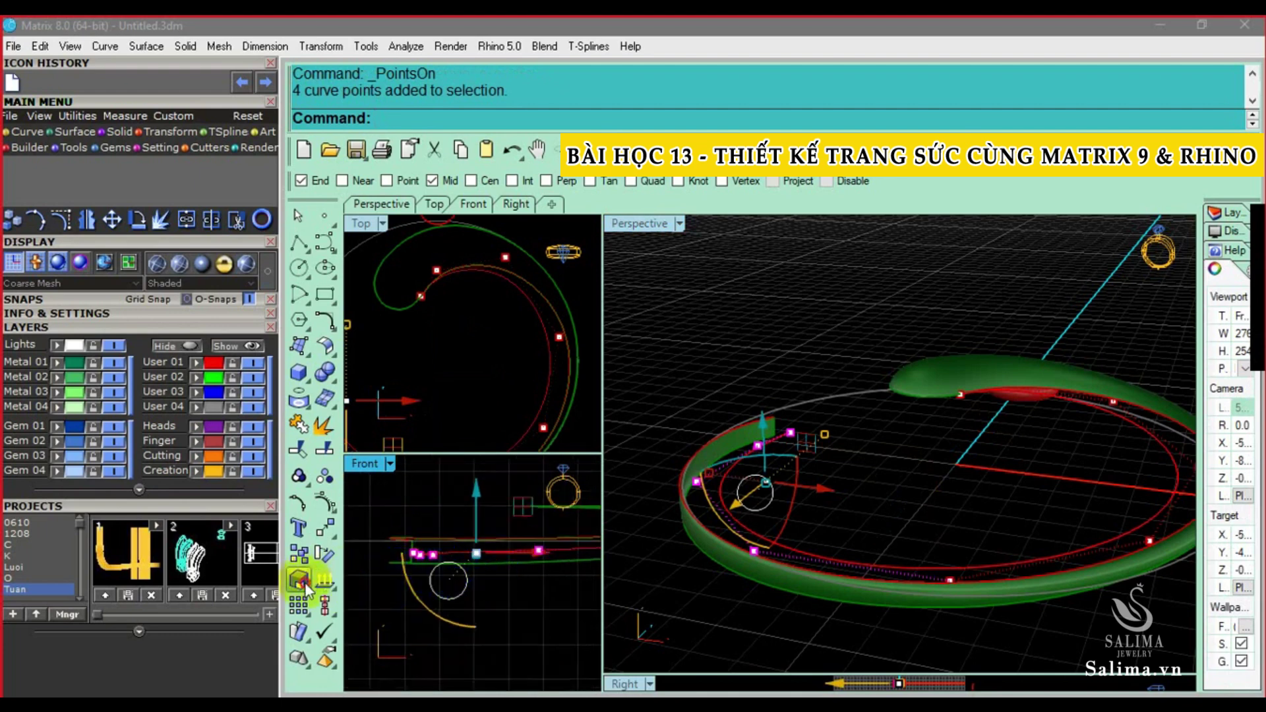
pyautogui.moveTo(302, 581); pyautogui.dragTo(333, 600)
pyautogui.click(374, 594)
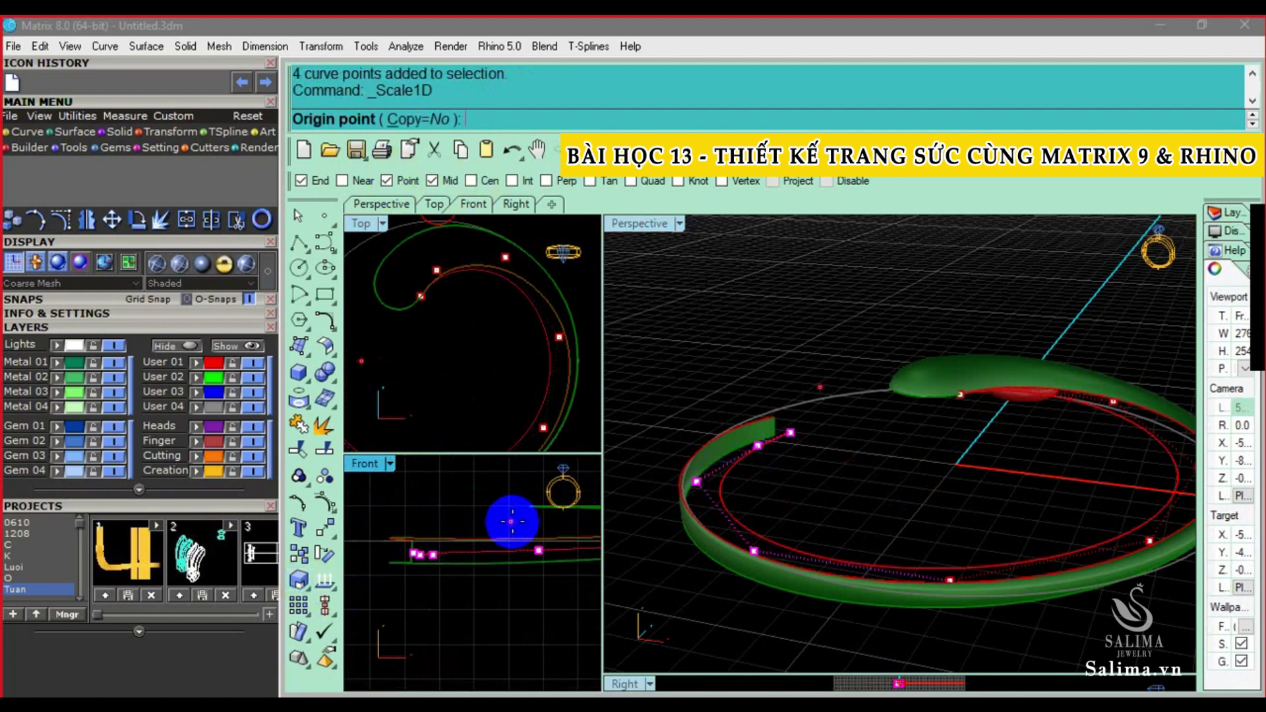
pyautogui.click(539, 562)
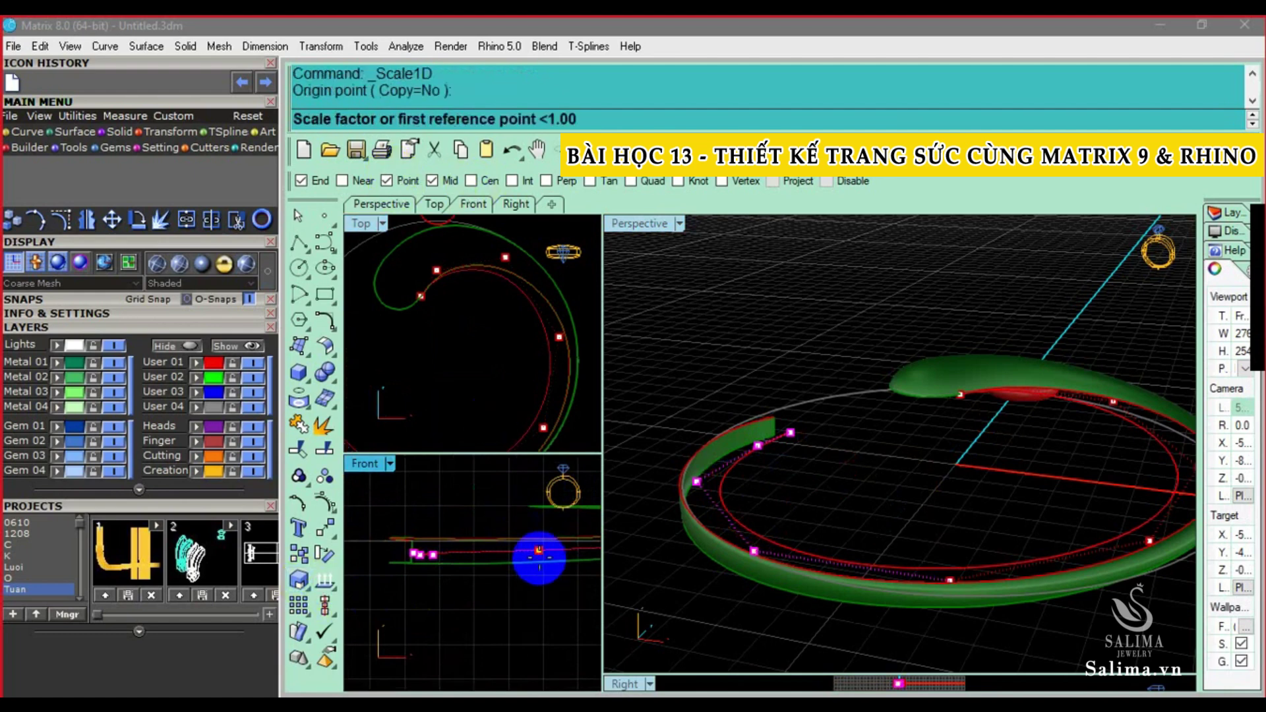
pyautogui.click(474, 636)
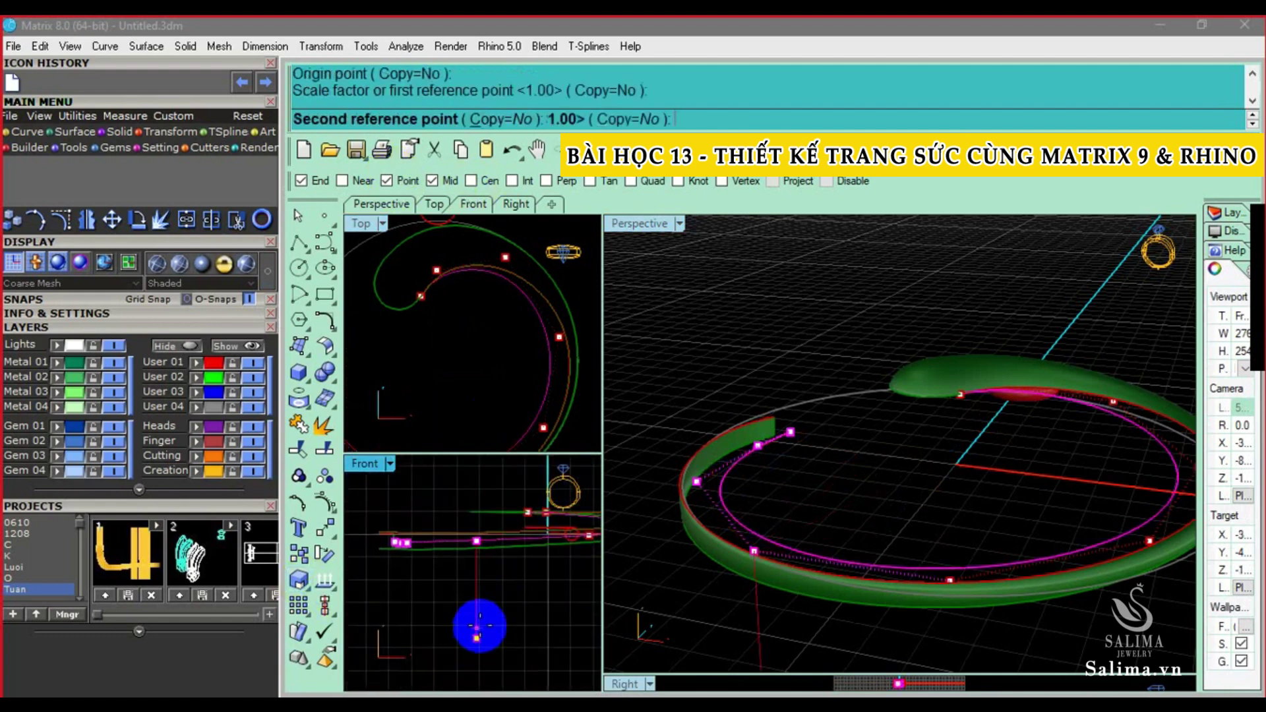
pyautogui.click(480, 564)
# Move three control points of the scaled spiral curve down to fit the green band
pyautogui.click(400, 540)
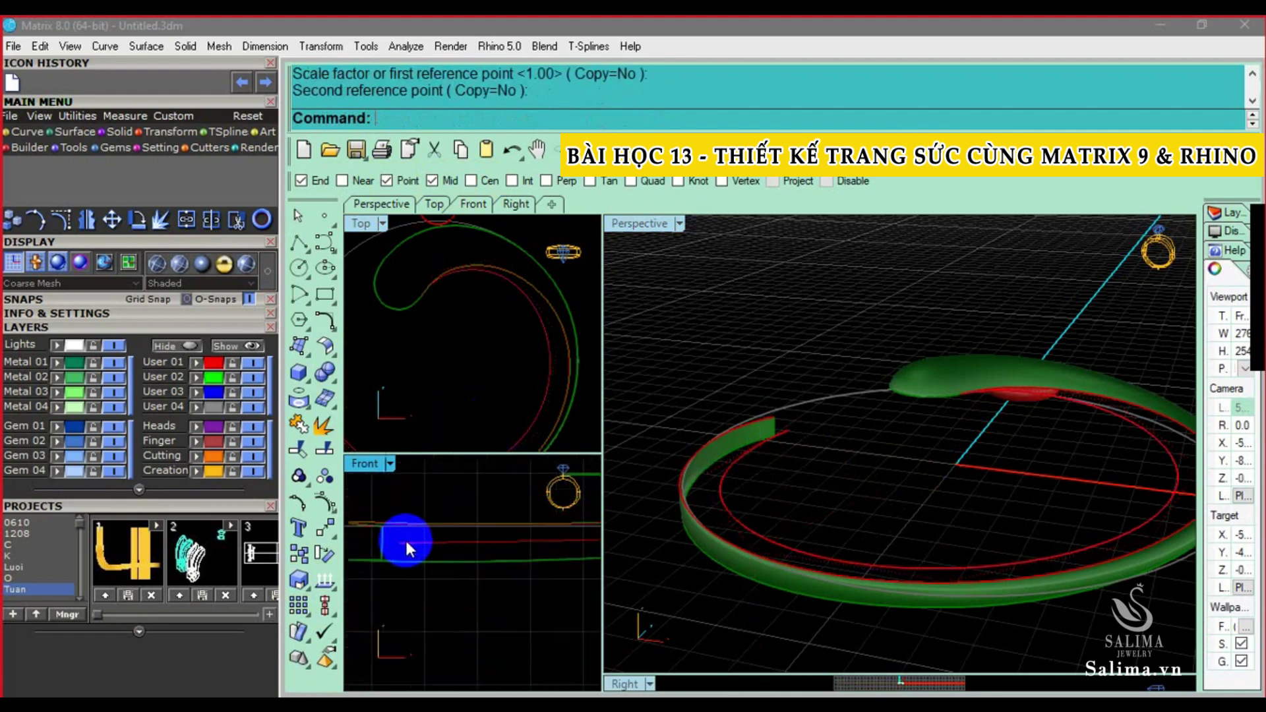
pyautogui.press('F10')
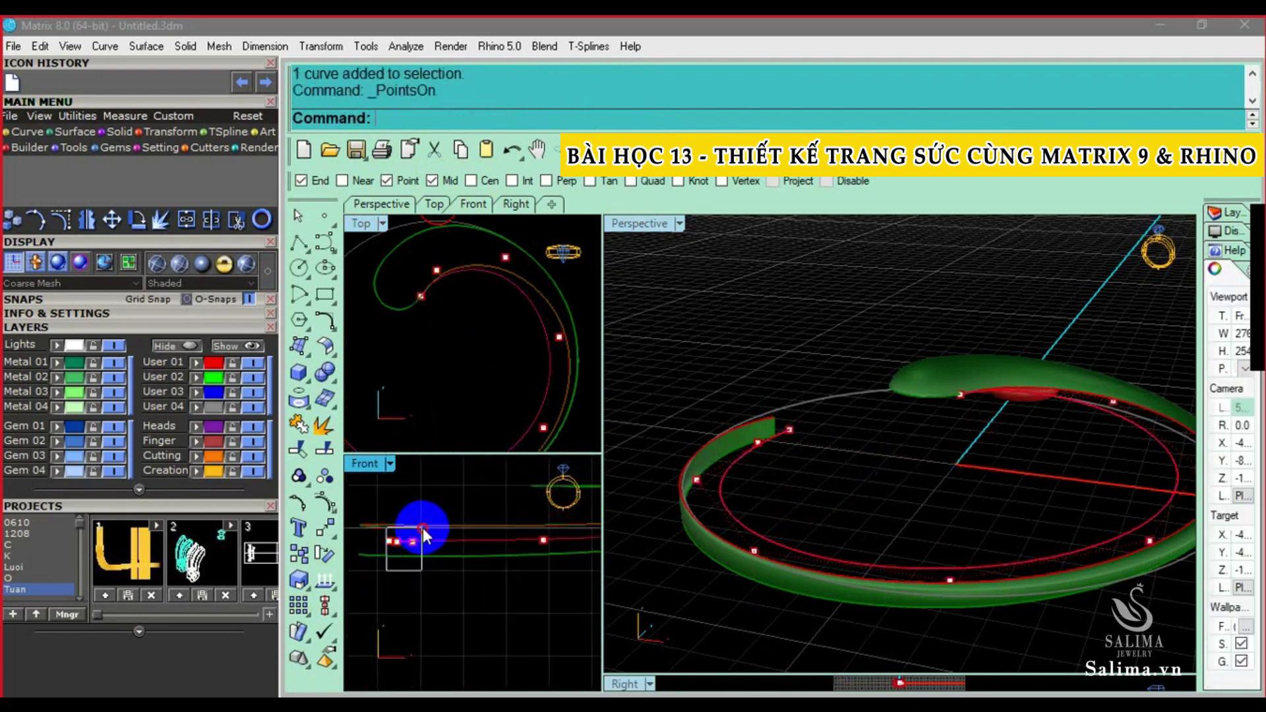
pyautogui.moveTo(419, 531)
pyautogui.mouseDown()
pyautogui.moveTo(403, 535)
pyautogui.moveTo(410, 517)
pyautogui.mouseUp()
pyautogui.press('Escape')
pyautogui.moveTo(743, 512)
pyautogui.mouseDown(button='right')
pyautogui.moveTo(782, 491)
pyautogui.moveTo(796, 441)
pyautogui.mouseUp(button='right')
pyautogui.scroll(-2, 523, 578)
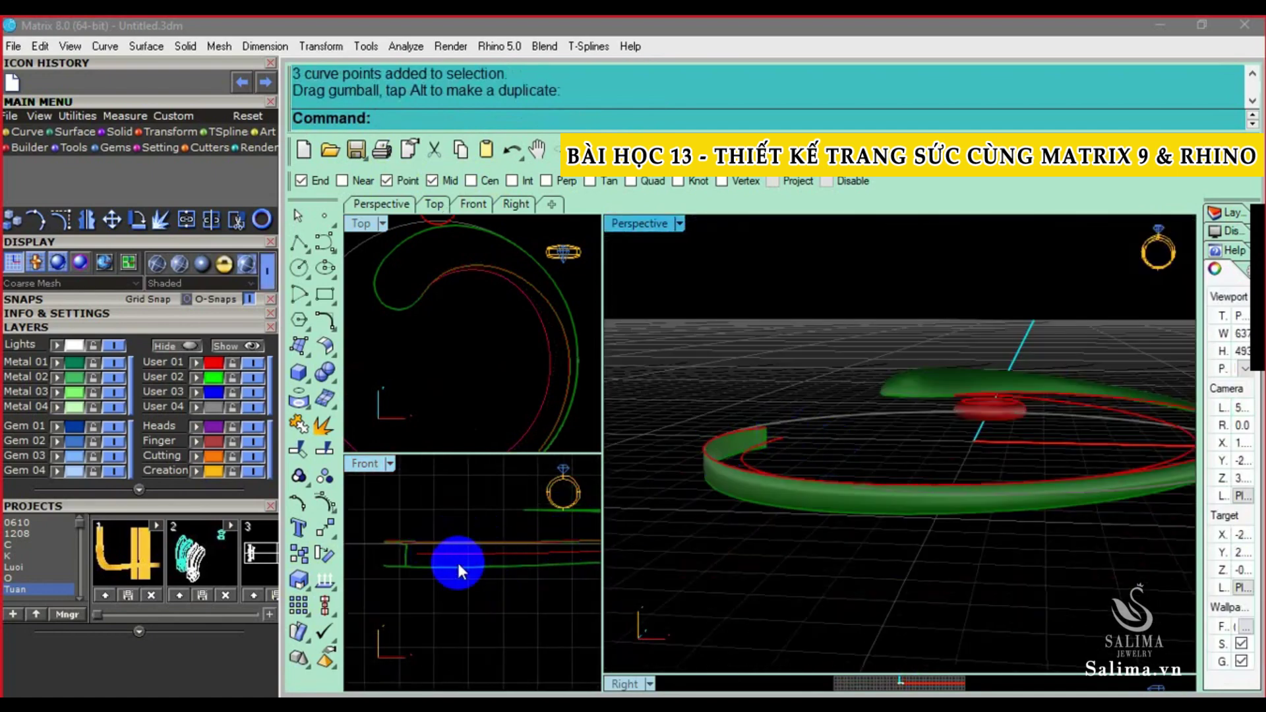
pyautogui.moveTo(820, 486)
pyautogui.mouseDown(button='right')
pyautogui.moveTo(758, 457)
pyautogui.moveTo(762, 474)
pyautogui.mouseUp(button='right')
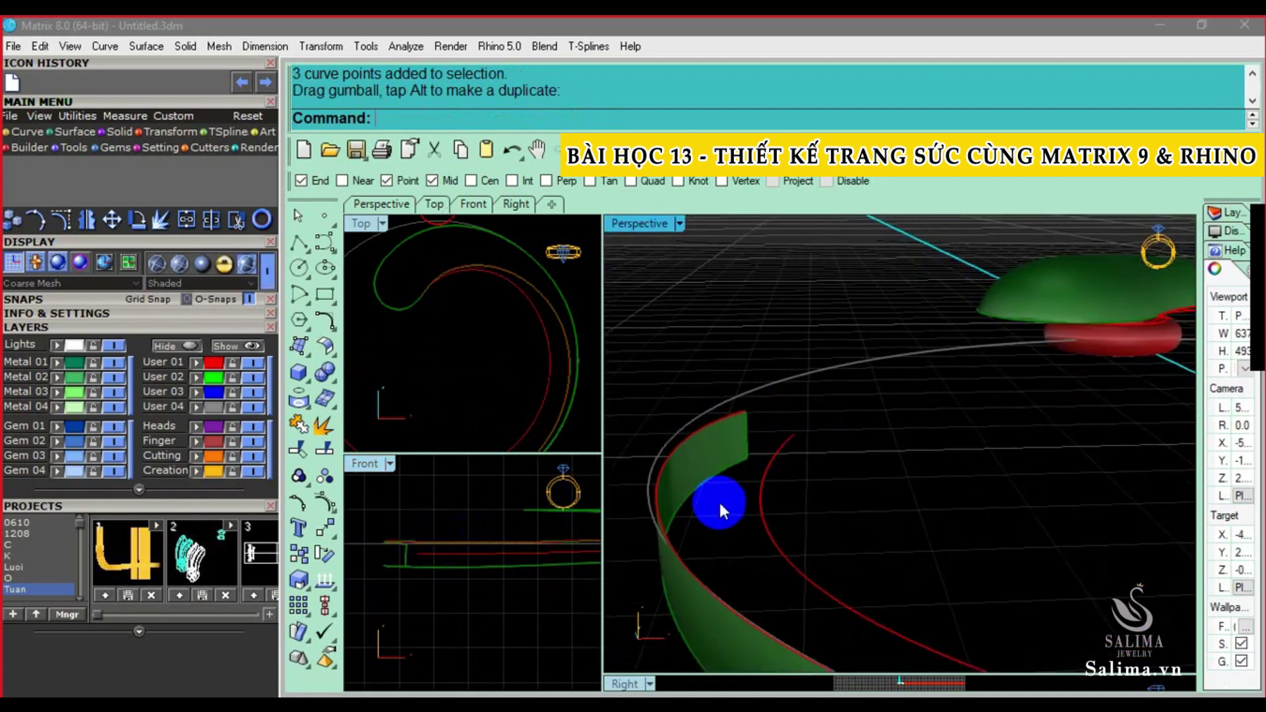
pyautogui.moveTo(679, 361)
pyautogui.mouseDown(button='right')
pyautogui.moveTo(763, 429)
pyautogui.moveTo(730, 432)
pyautogui.mouseUp(button='right')
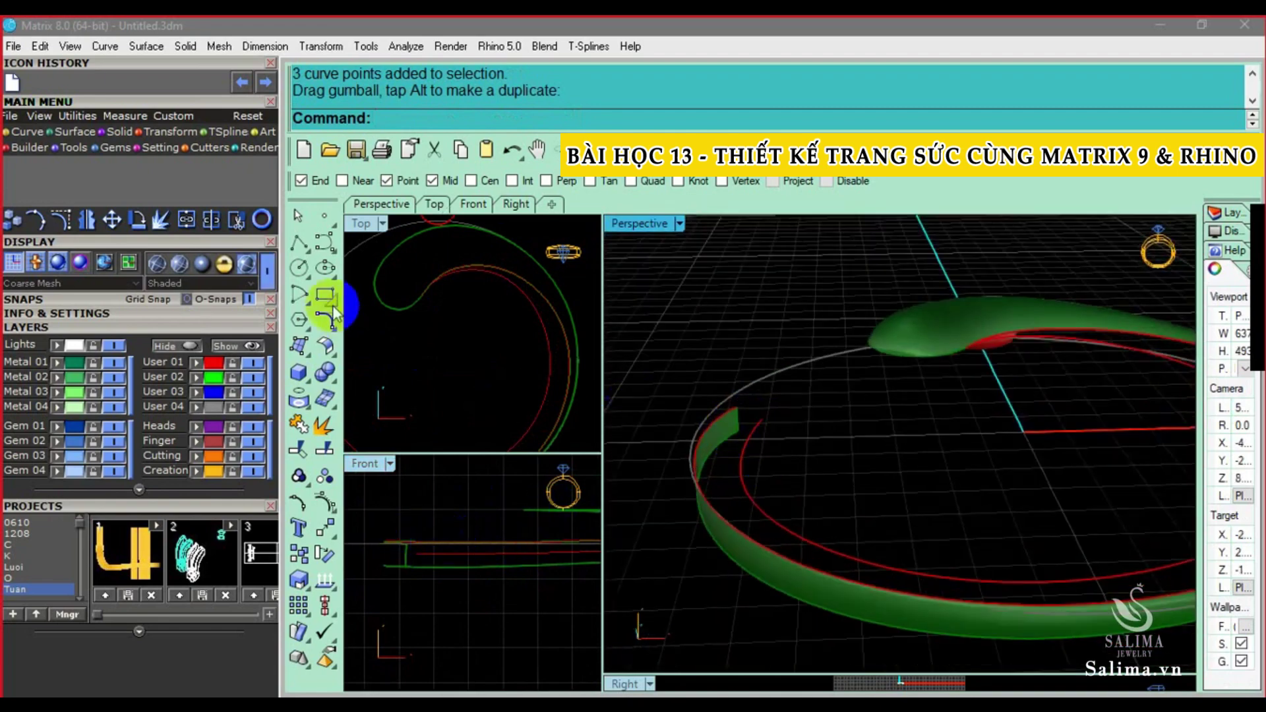
pyautogui.click(299, 298)
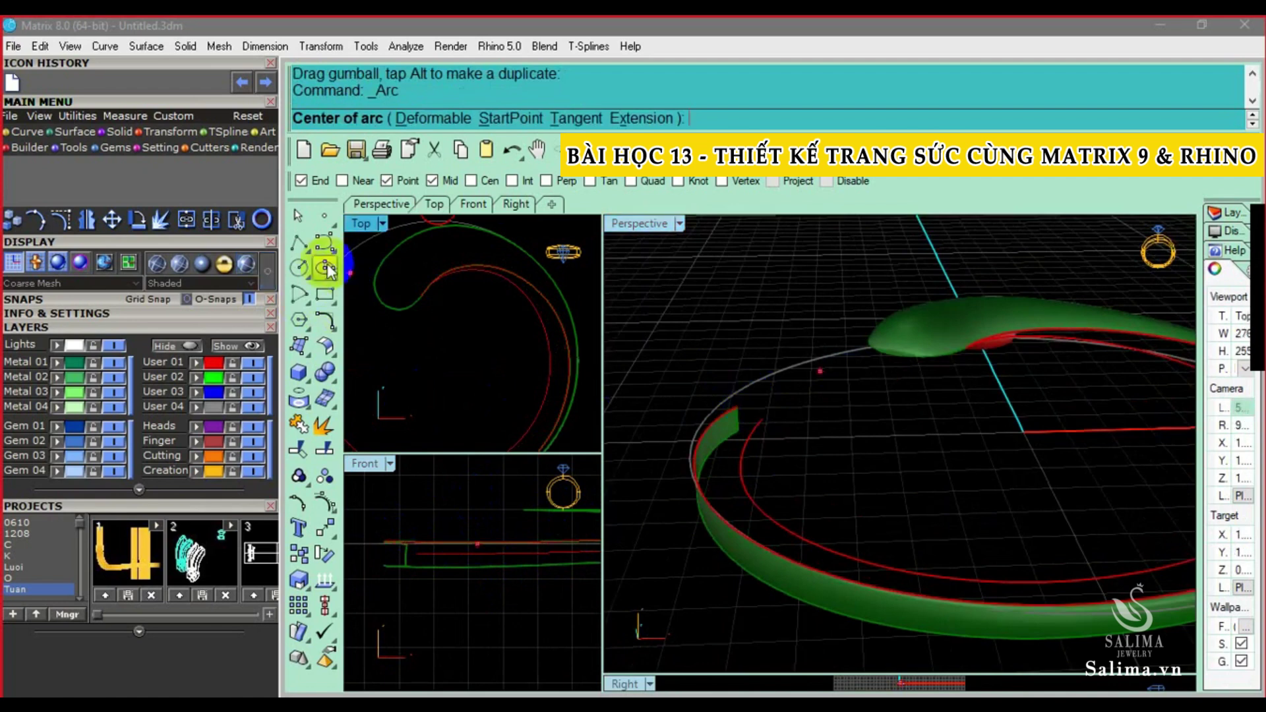
# Draw a short straight cross line across the band's end
pyautogui.click(299, 242)
pyautogui.click(734, 396)
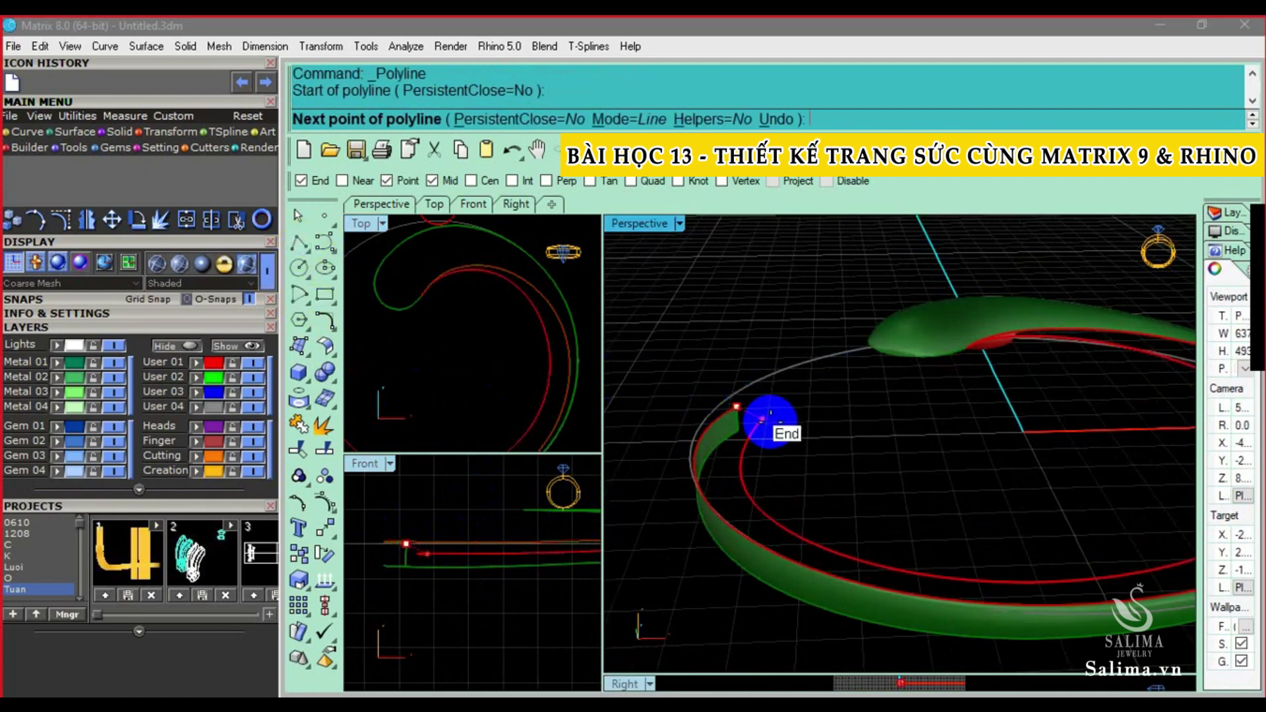
pyautogui.click(761, 419)
pyautogui.press('Return')
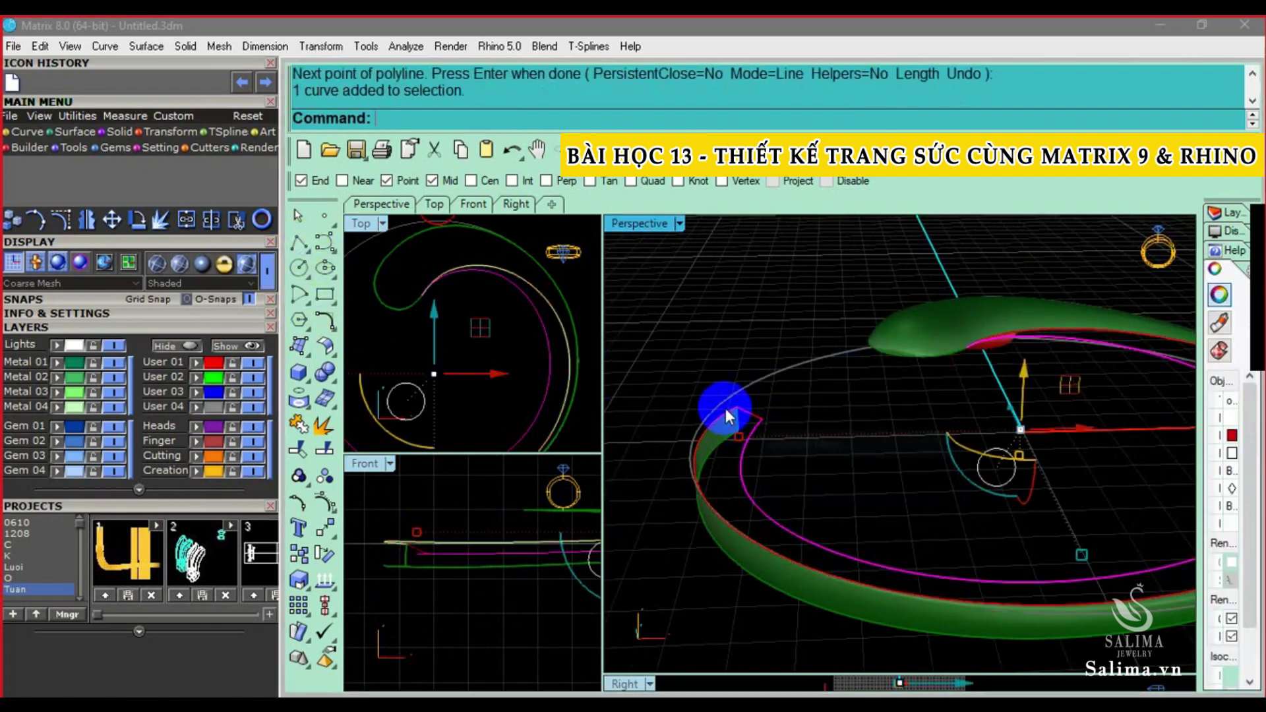
# Sweep the cross line along both red rails, adding Perp-snapped sections at the ring's bottom and right
pyautogui.click(294, 348)
pyautogui.click(353, 434)
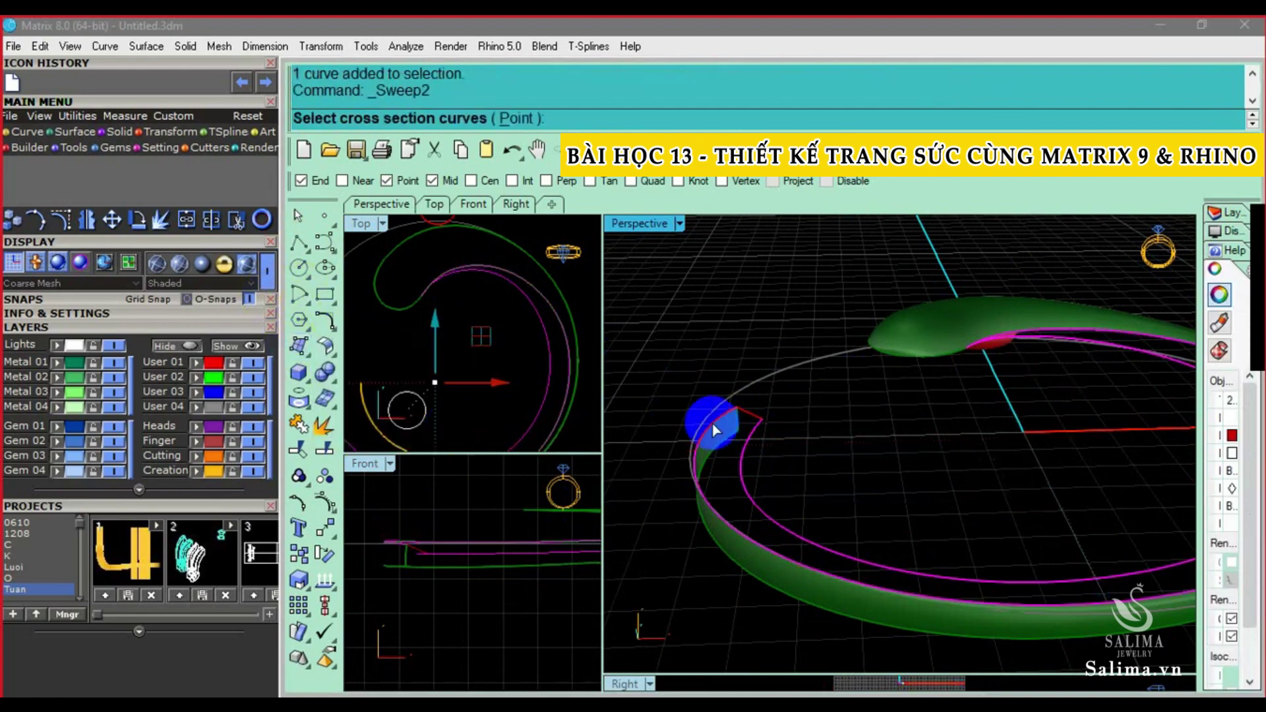
pyautogui.click(754, 418)
pyautogui.press('Return')
pyautogui.moveTo(880, 409); pyautogui.dragTo(932, 418, button='right')
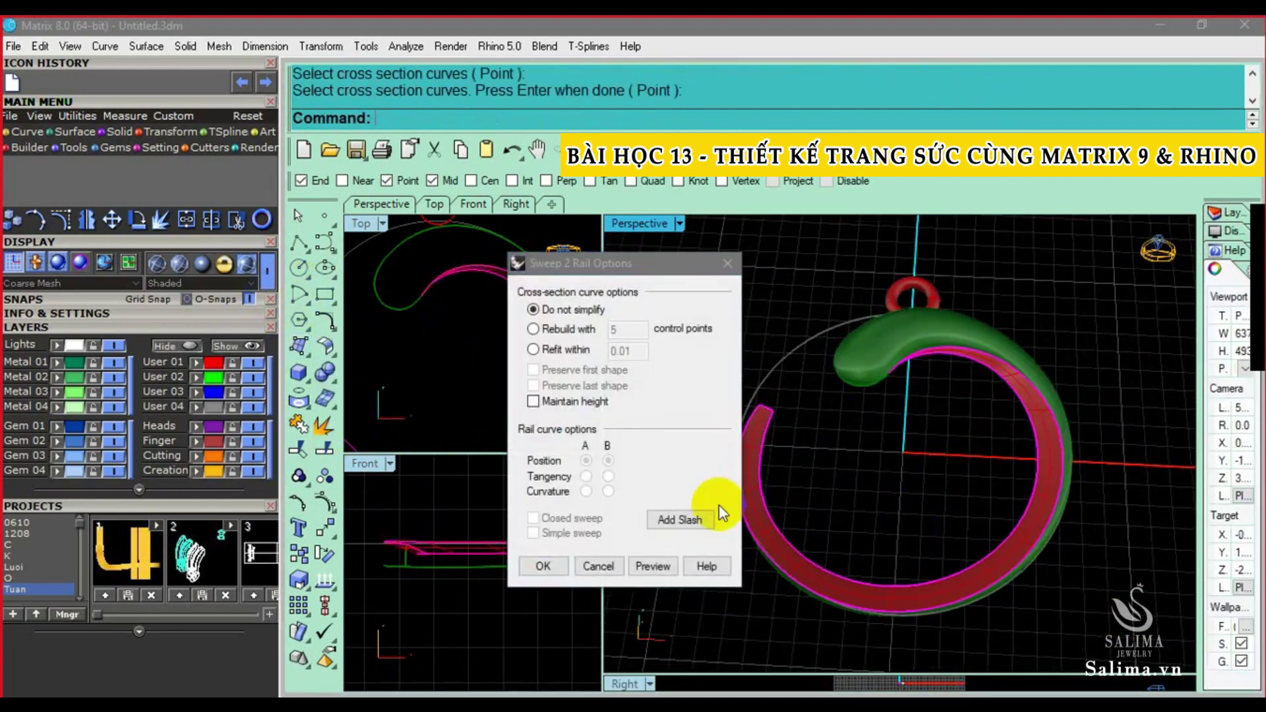
pyautogui.click(692, 519)
pyautogui.click(858, 588)
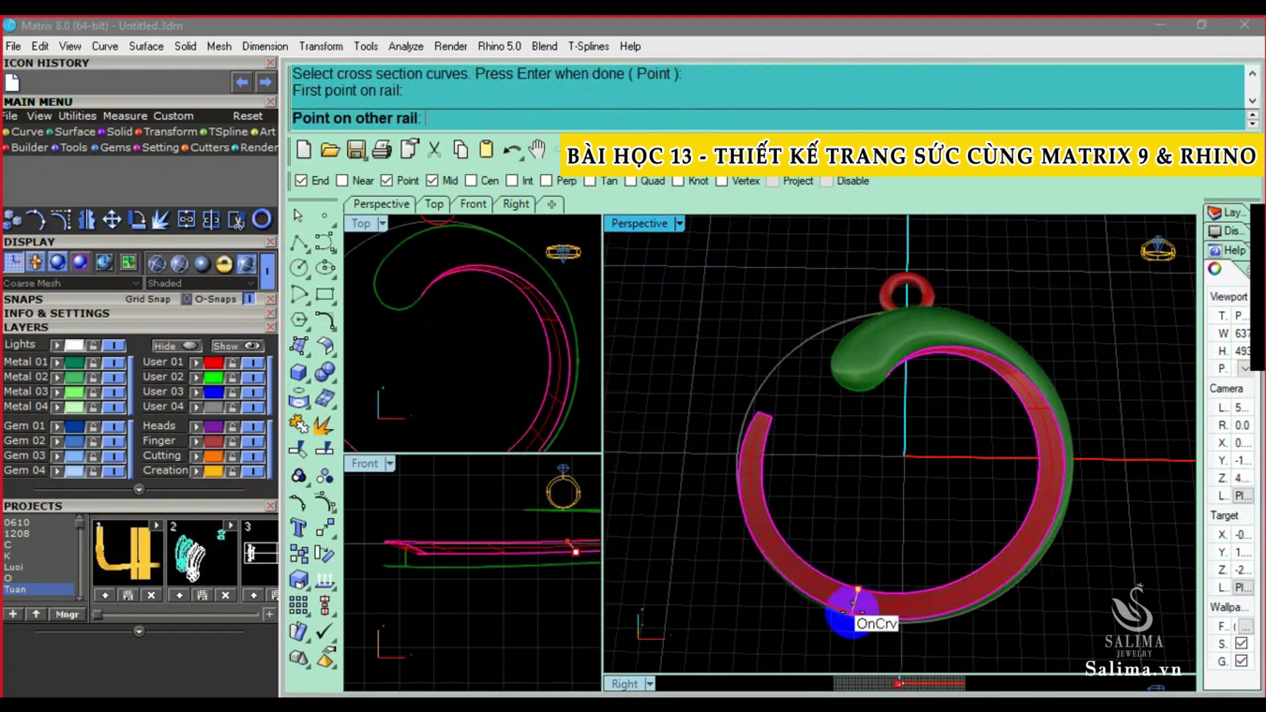
pyautogui.click(549, 180)
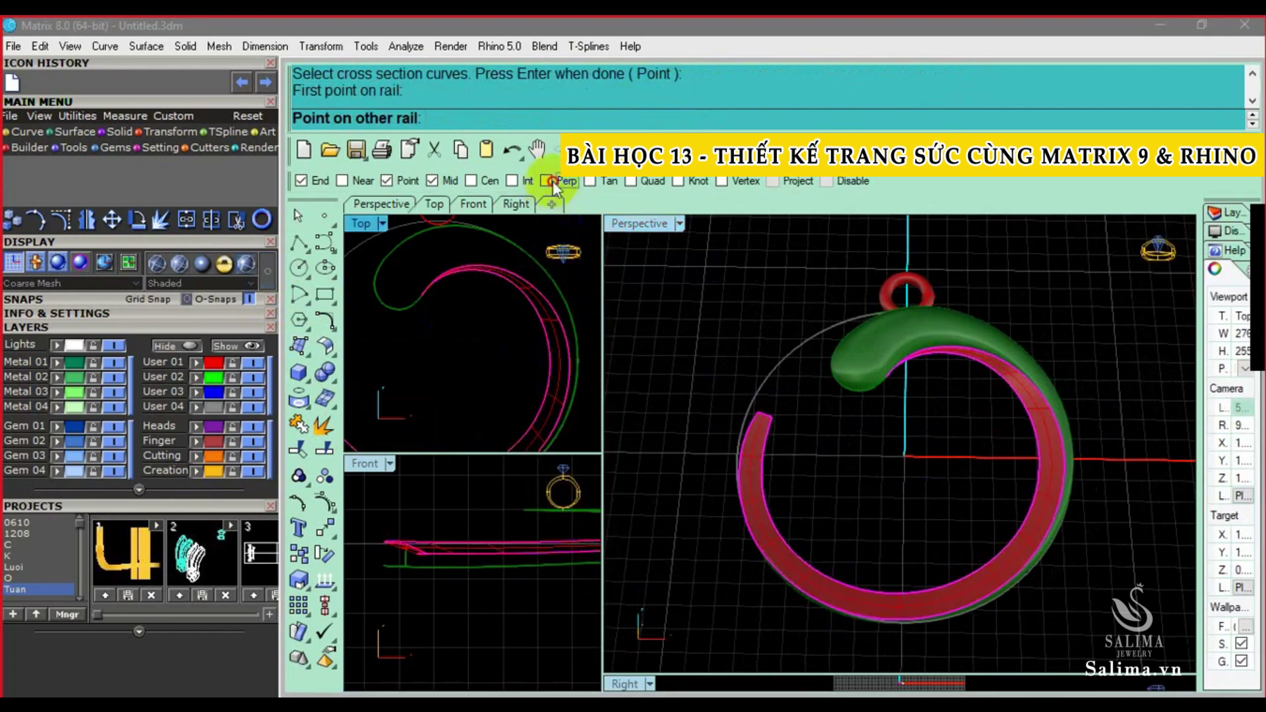
pyautogui.click(849, 611)
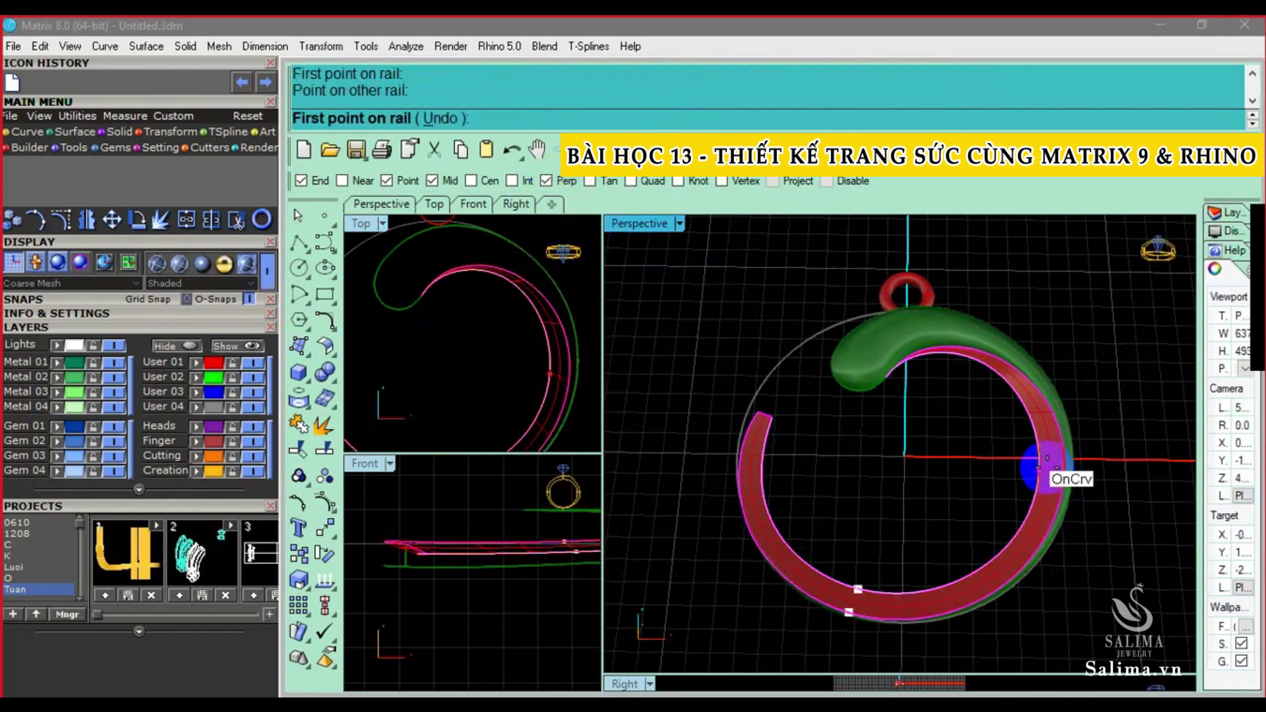
pyautogui.click(1038, 466)
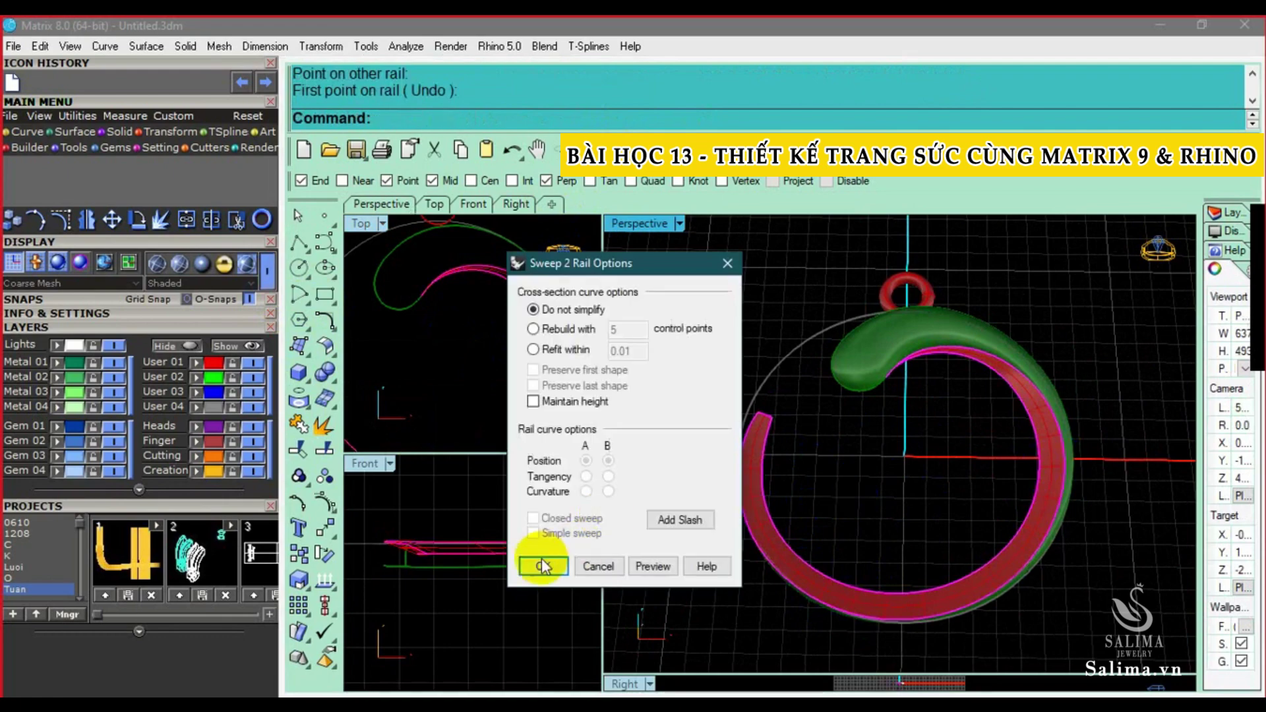
pyautogui.click(537, 565)
pyautogui.click(1040, 427)
# Join the new band with the green swirl, hide isocurves, and assign it to Metal 01
pyautogui.keyDown('shift'); pyautogui.click(850, 363); pyautogui.keyUp('shift')
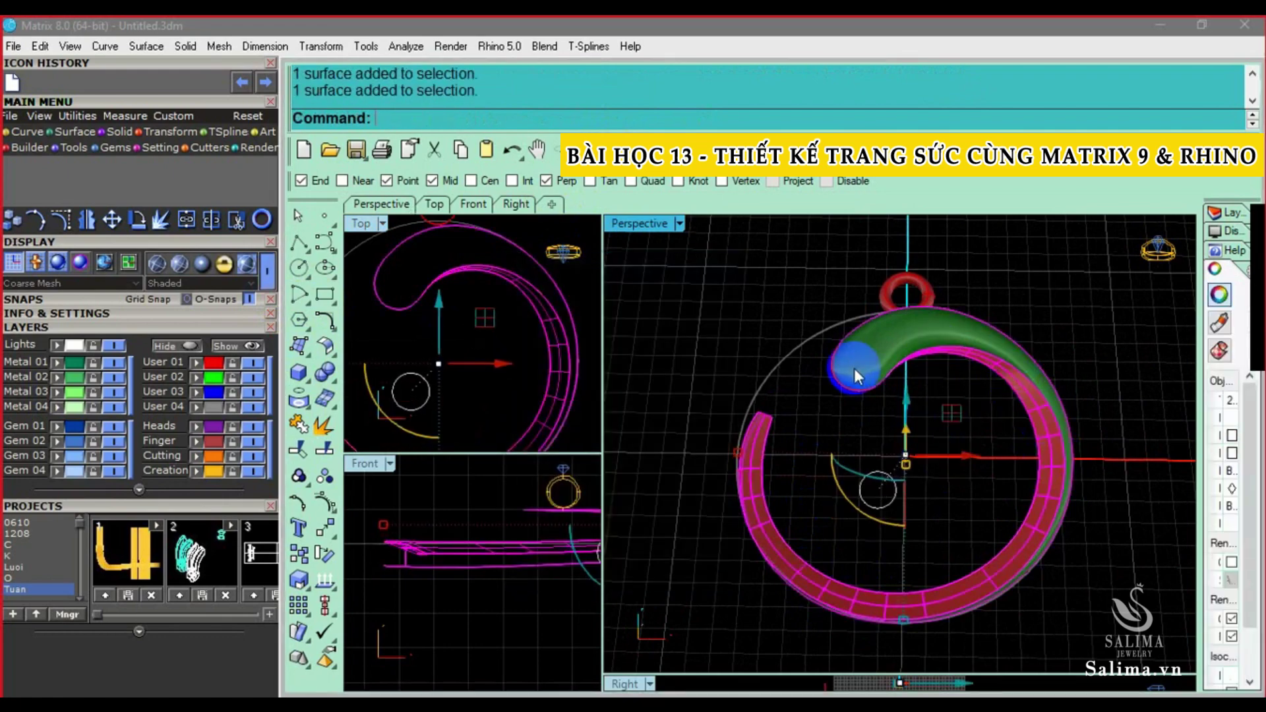
pyautogui.click(299, 426)
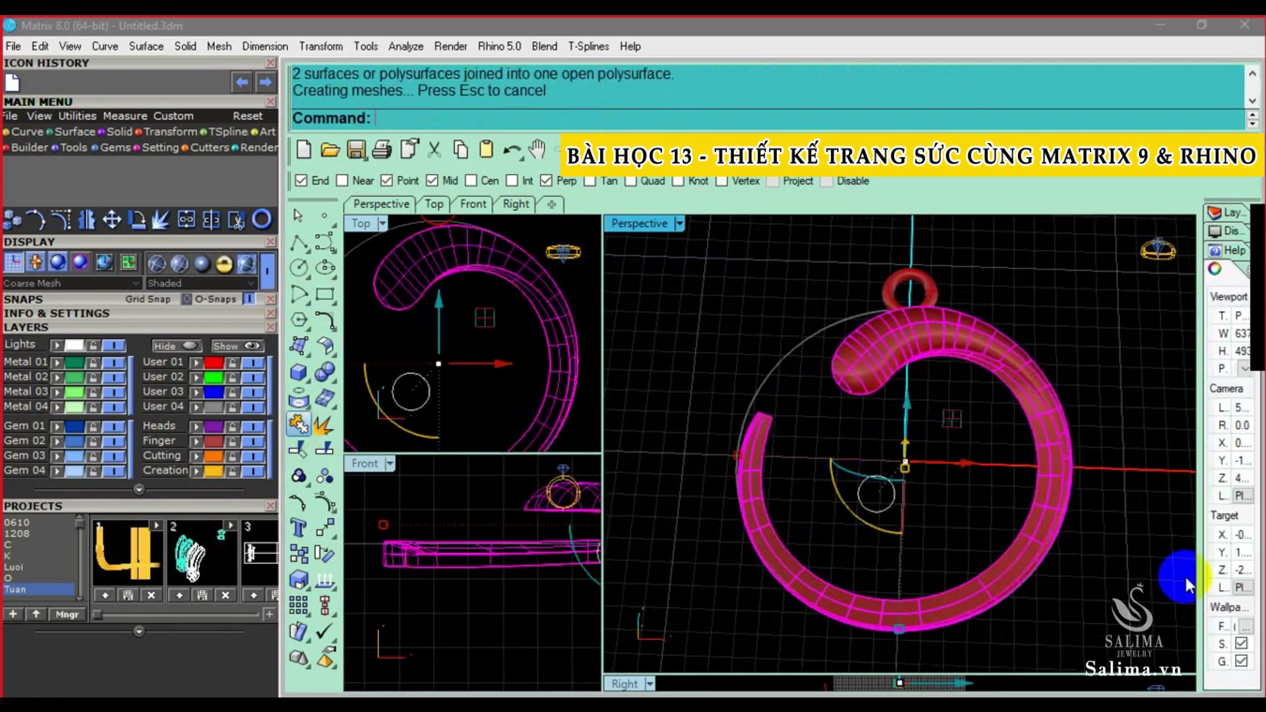
pyautogui.click(1231, 631)
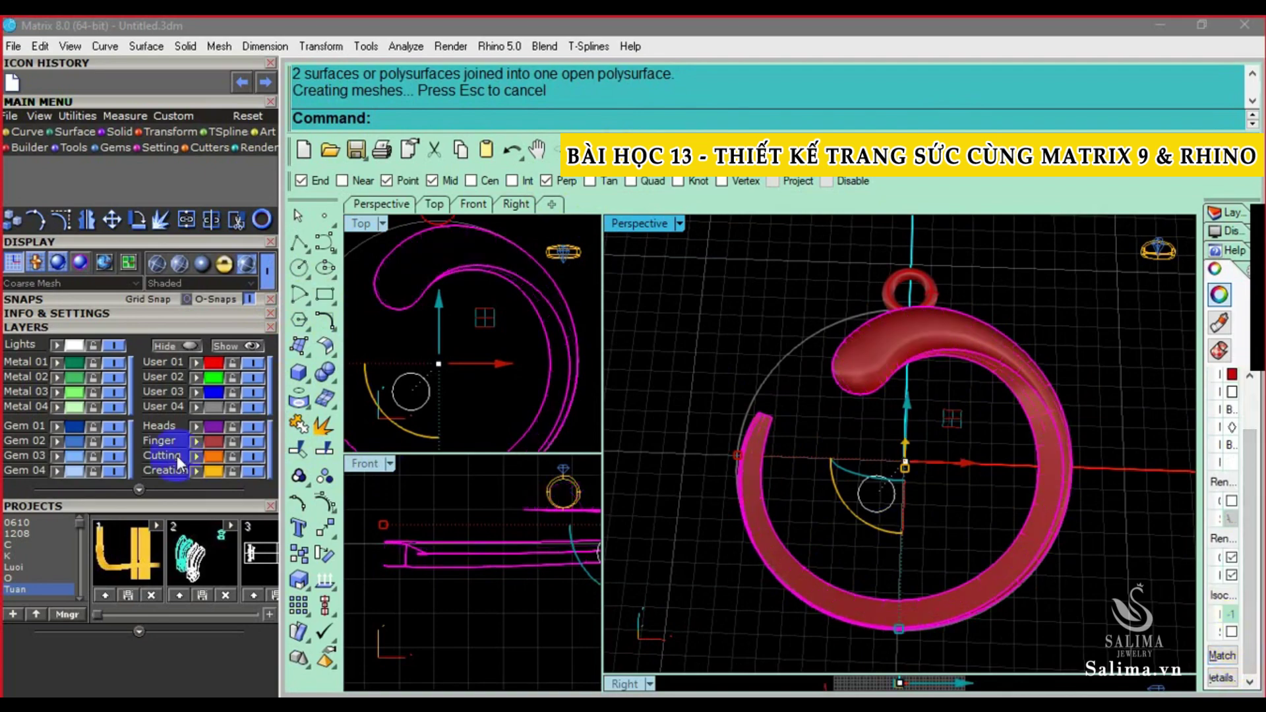
pyautogui.click(805, 296)
pyautogui.scroll(-2, 804, 297)
pyautogui.click(899, 325)
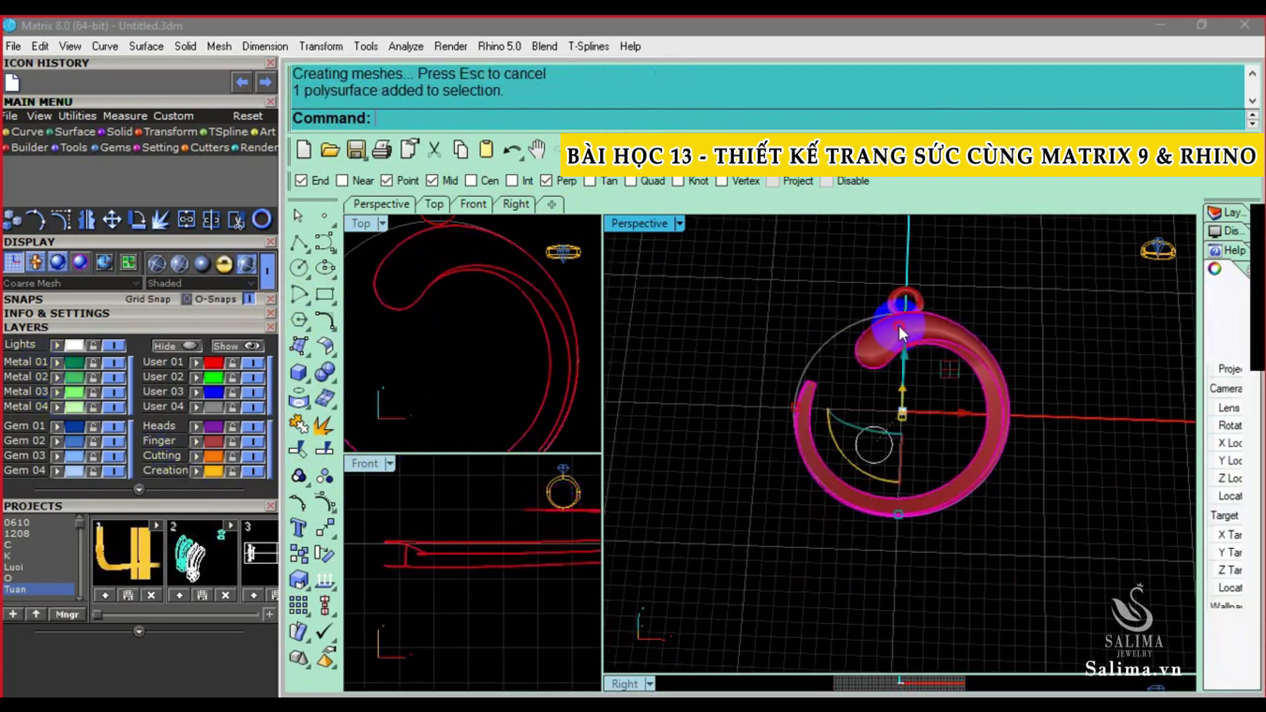
pyautogui.click(84, 362)
# Delete the leftover red rail curves from the ring
pyautogui.click(537, 297)
pyautogui.click(523, 319)
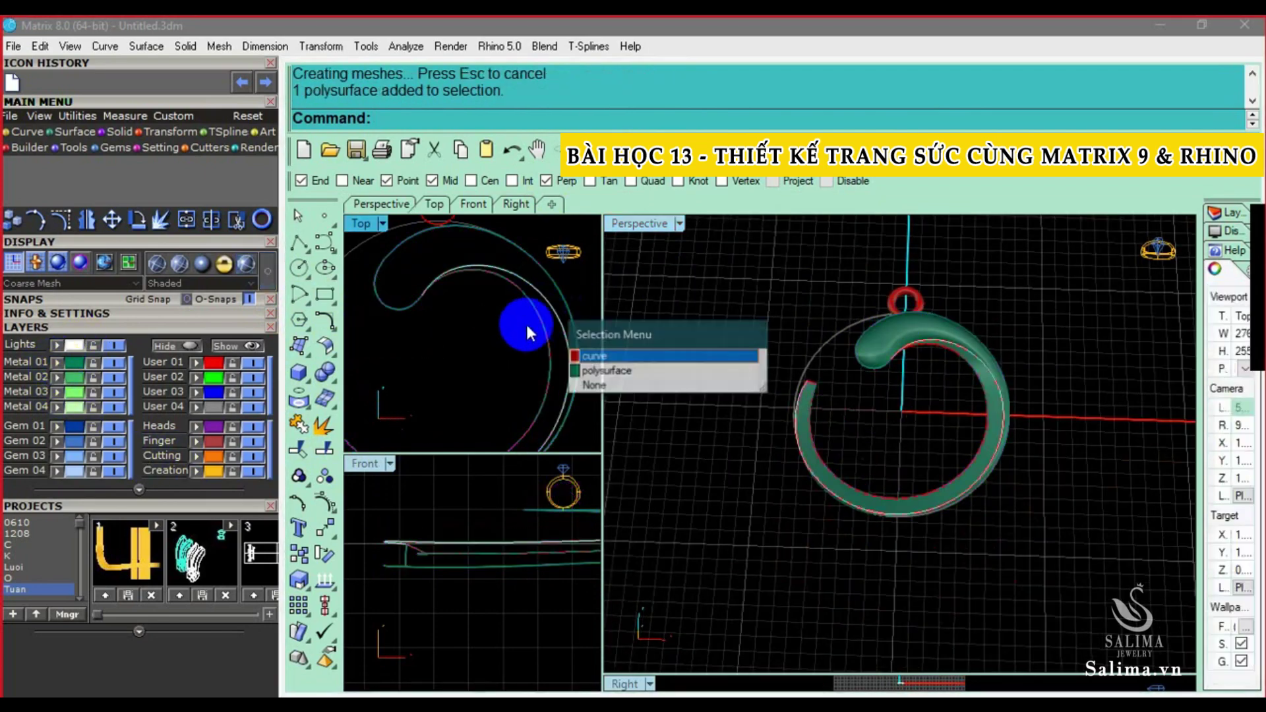
pyautogui.scroll(-2, 460, 344)
pyautogui.hotkey('ctrl', 'j')
pyautogui.scroll(2, 904, 391)
pyautogui.scroll(2, 908, 397)
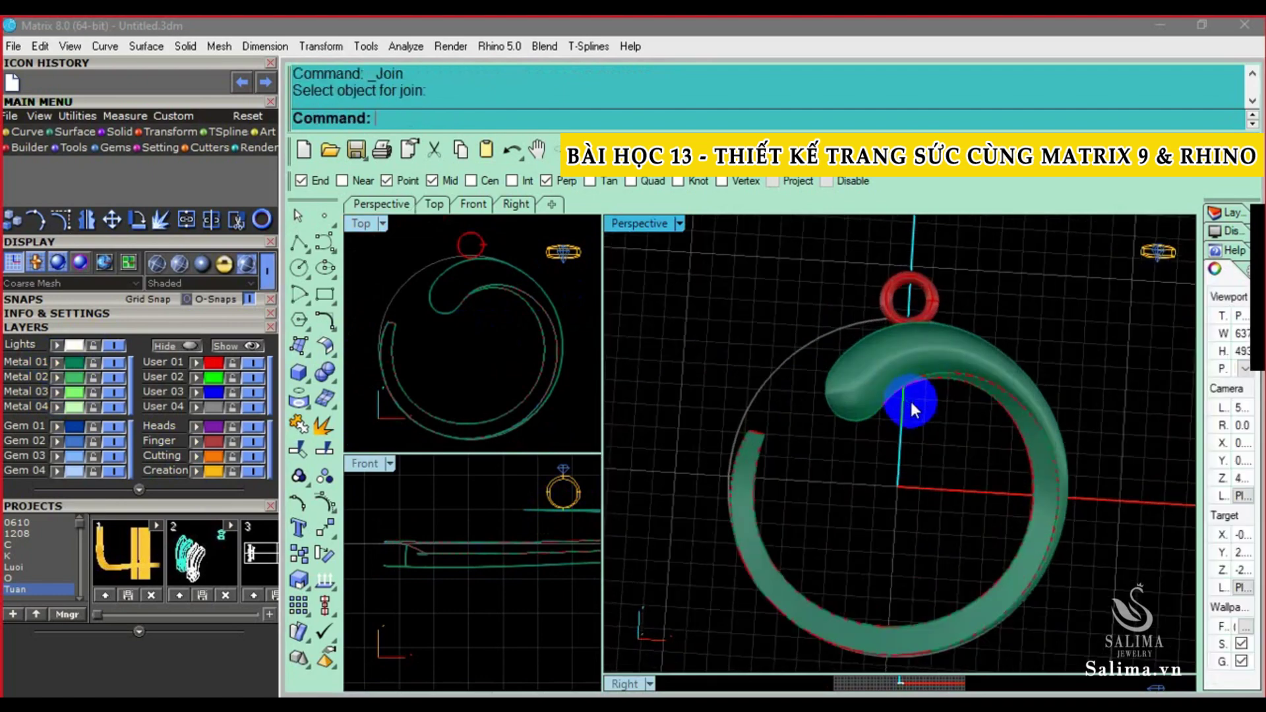
pyautogui.scroll(2, 905, 395)
pyautogui.hotkey('ctrl', 'a')
pyautogui.keyDown('ctrl'); pyautogui.click(856, 362); pyautogui.keyUp('ctrl')
pyautogui.press('Delete')
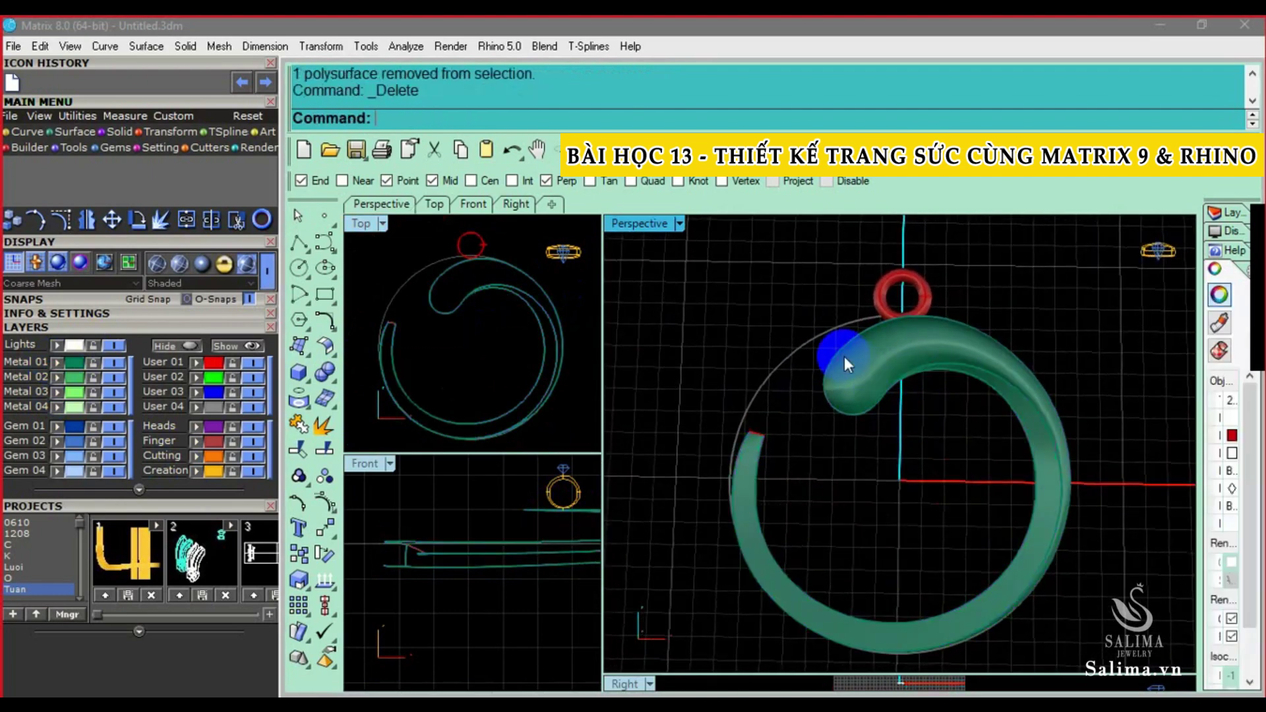
# Show the hidden grey ring and reference pendant image again with ss (ShowSelected)
pyautogui.click(766, 397)
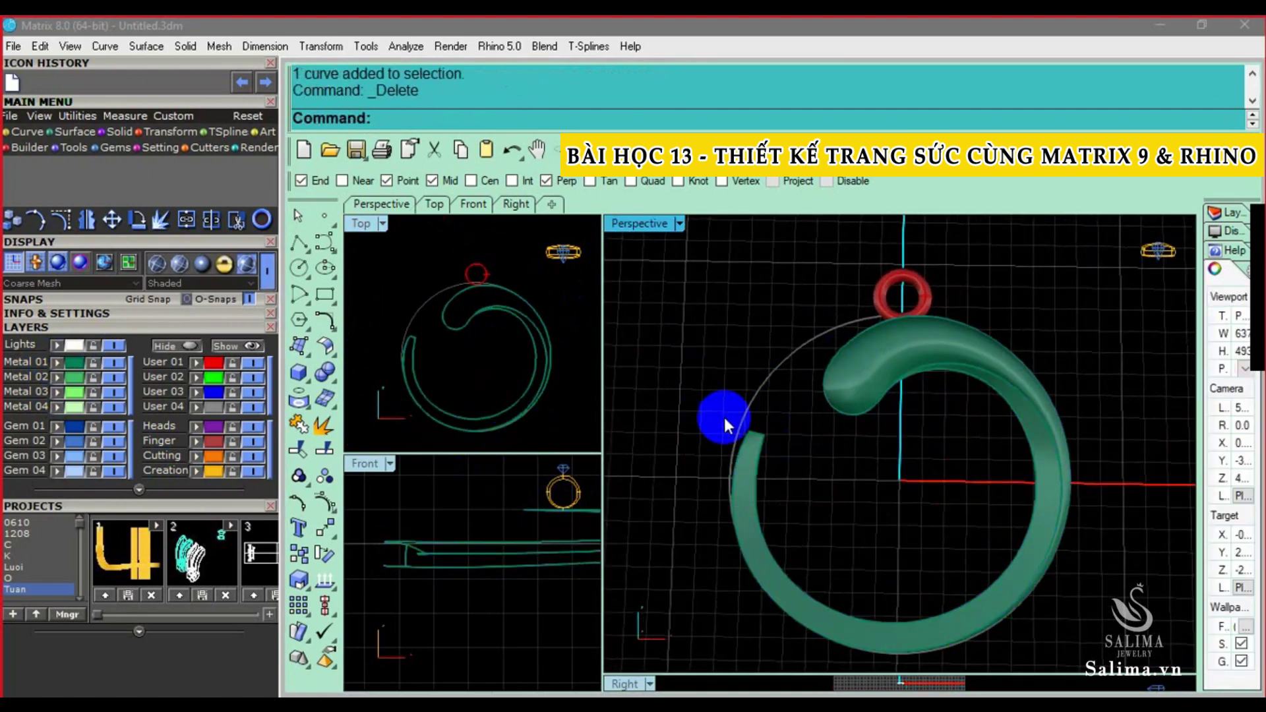
pyautogui.write('ss')
pyautogui.press('Return')
pyautogui.moveTo(368, 268); pyautogui.dragTo(579, 437)
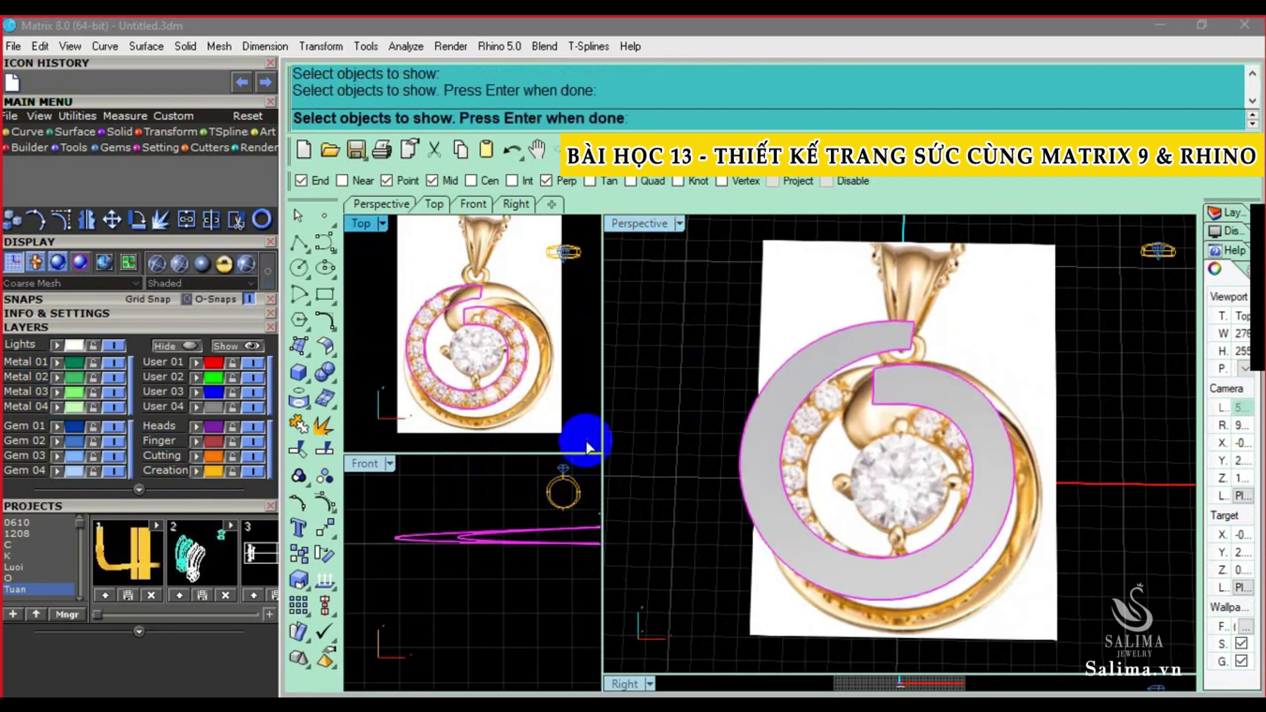
pyautogui.press('Return')
pyautogui.moveTo(823, 479); pyautogui.dragTo(568, 366, button='right')
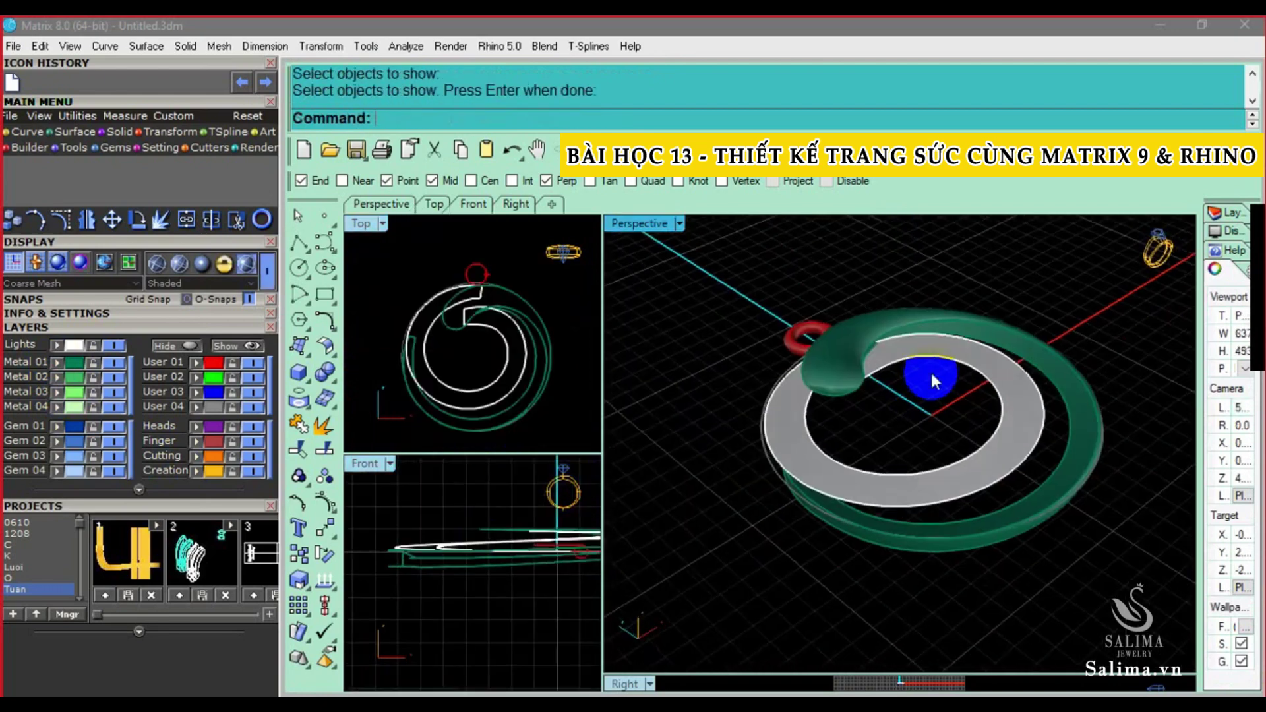
pyautogui.write('ss')
pyautogui.press('Return')
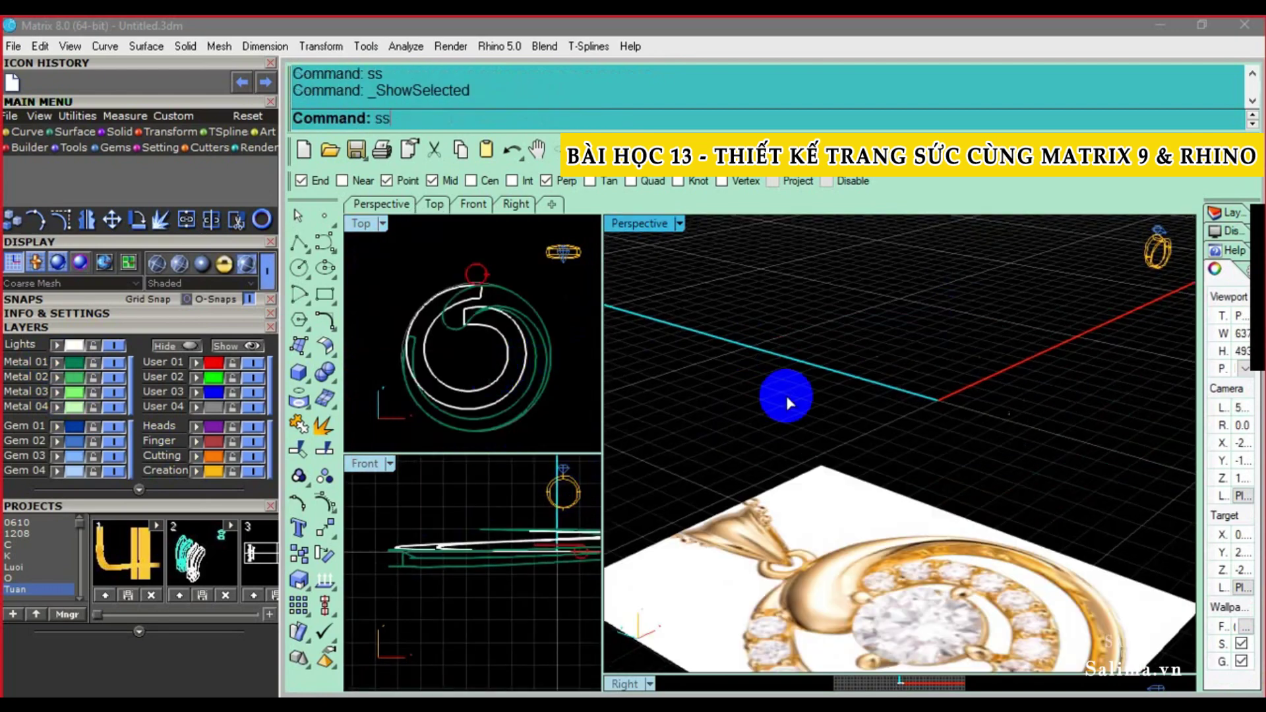
pyautogui.press('Return')
pyautogui.scroll(3, 474, 364)
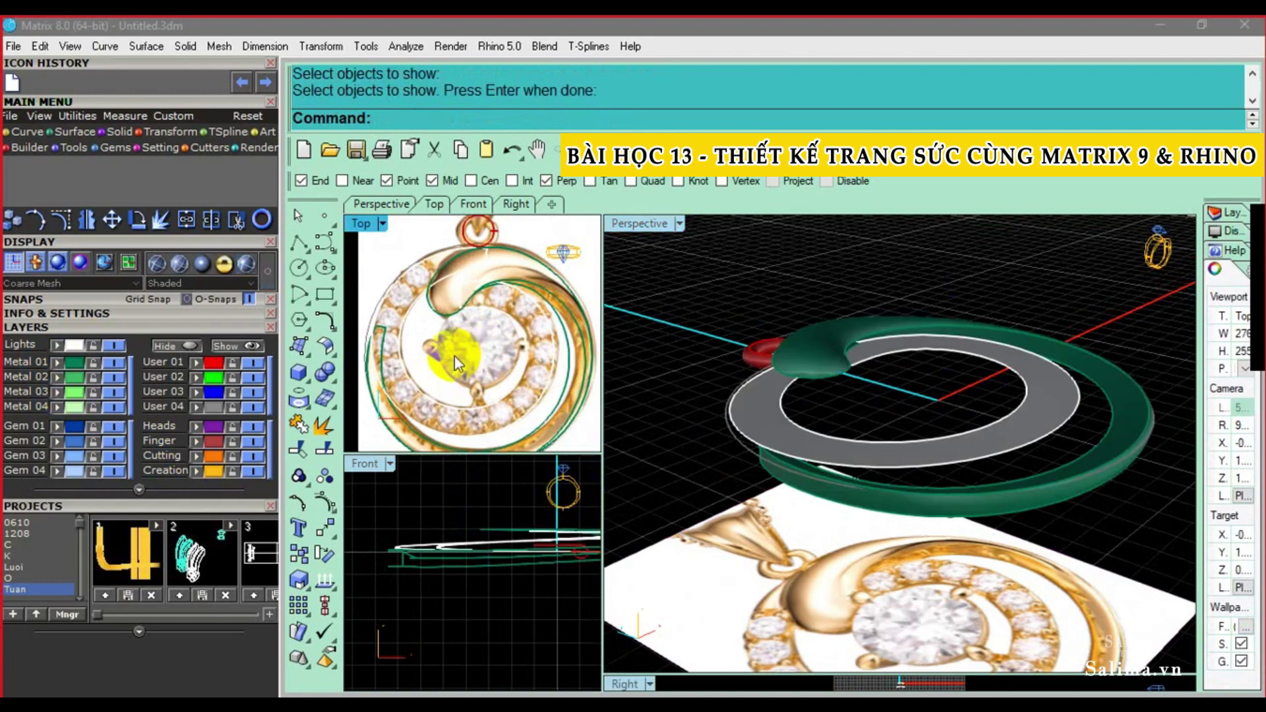
# Open the Gem Loader and choose the round diamond shape
pyautogui.click(73, 148)
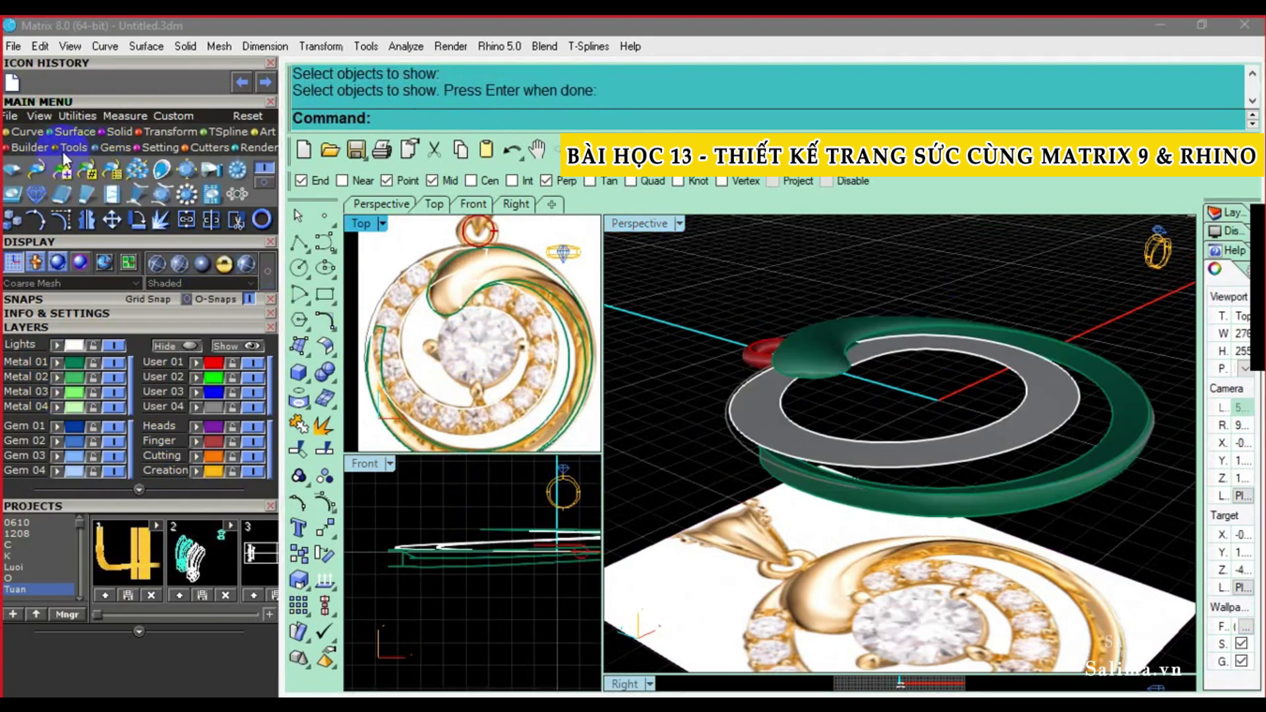
pyautogui.click(17, 171)
pyautogui.click(140, 631)
pyautogui.moveTo(166, 660); pyautogui.dragTo(181, 308)
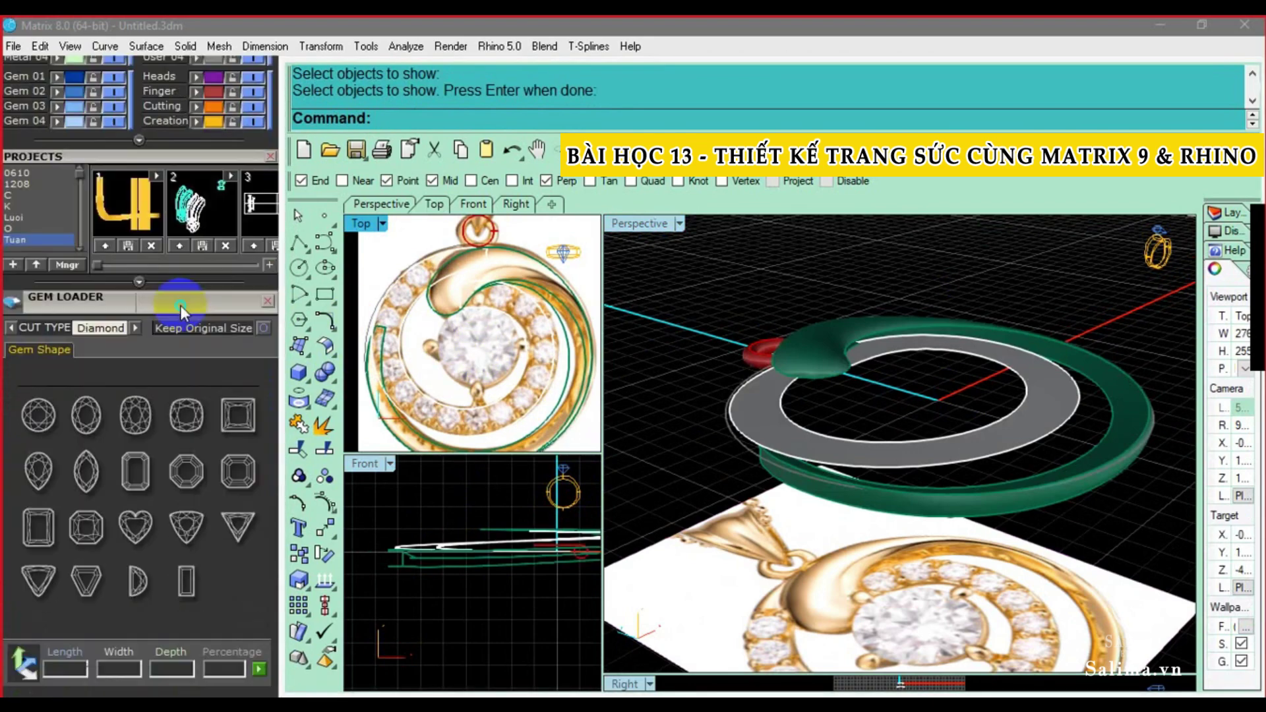
pyautogui.click(56, 395)
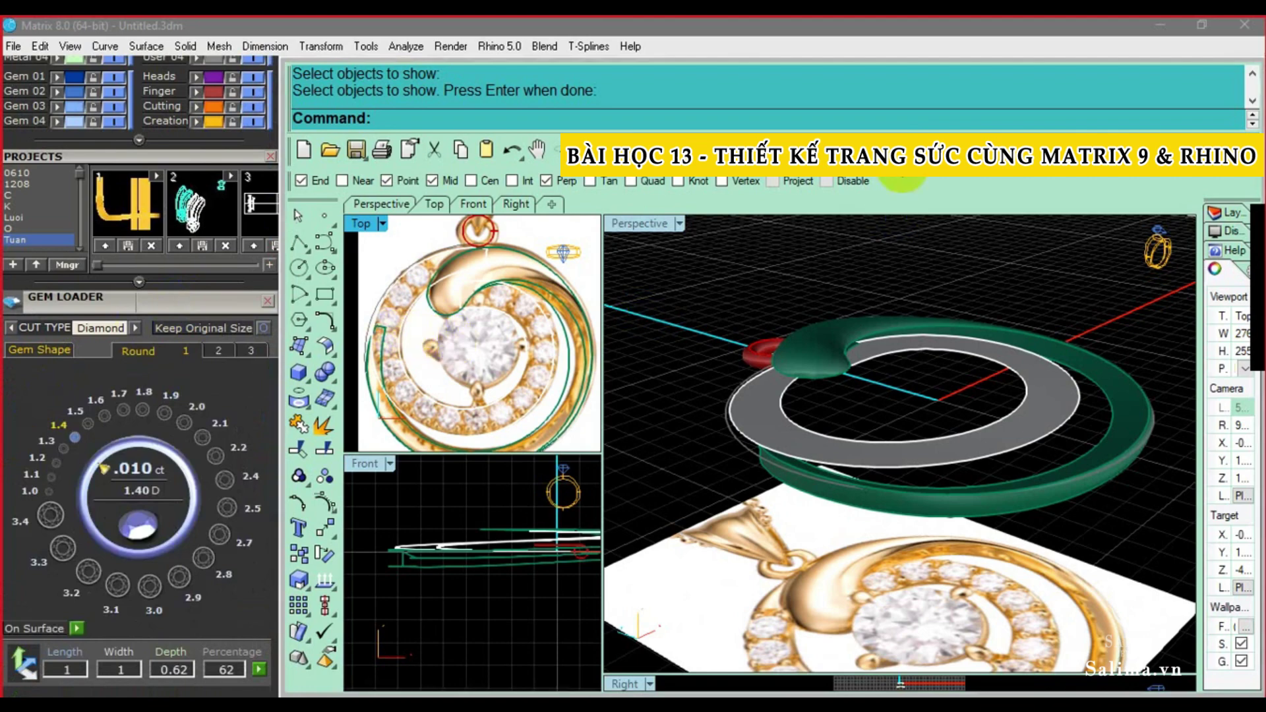
# Measure the reference's centre stone with Dim, giving 5.36
pyautogui.write('dim')
pyautogui.press('Return')
pyautogui.scroll(4, 429, 342)
pyautogui.click(428, 341)
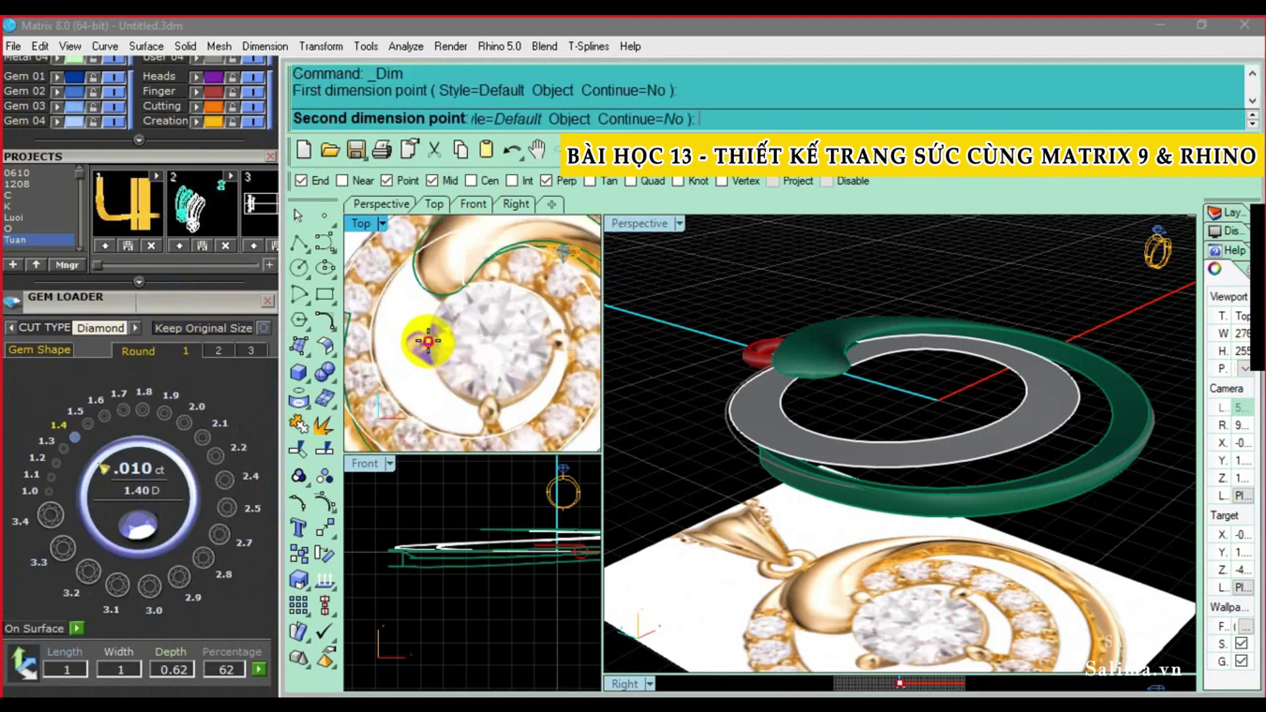
pyautogui.click(547, 338)
pyautogui.scroll(-1, 543, 356)
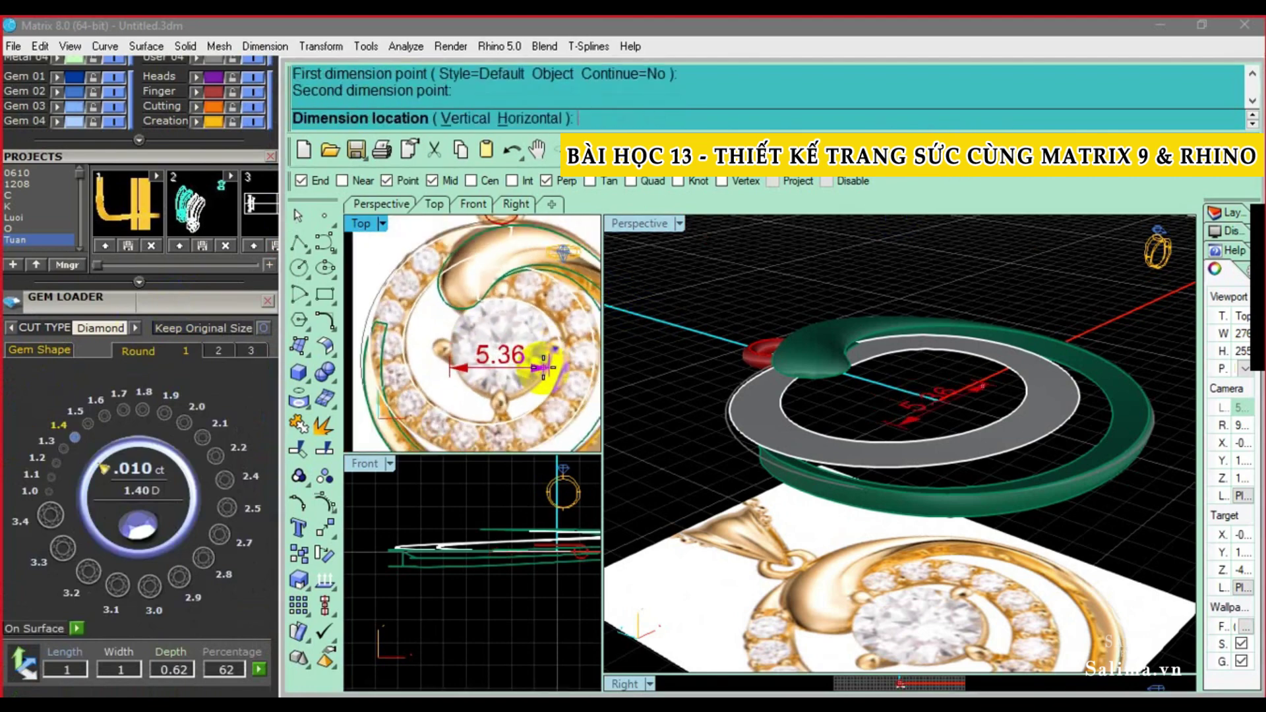
pyautogui.scroll(-1, 541, 366)
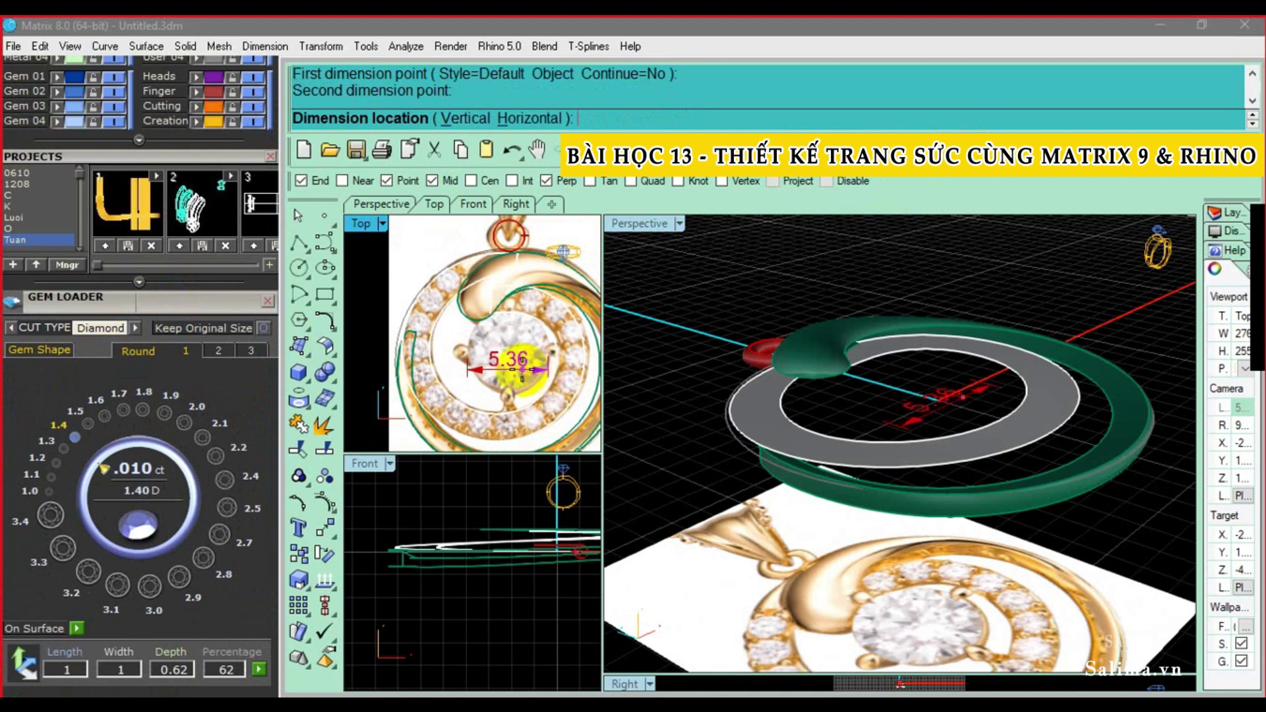
pyautogui.click(520, 371)
pyautogui.scroll(2, 521, 371)
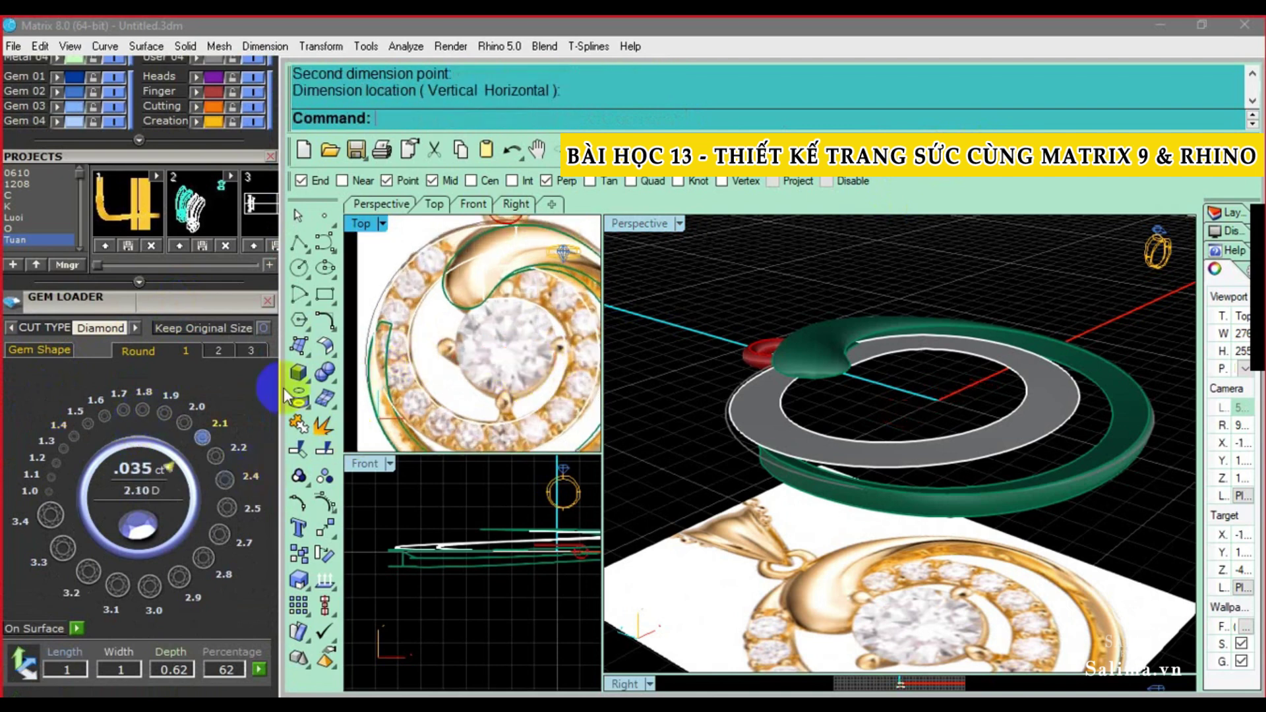
# Load a 5.0 mm round diamond and centre it over the reference's centre stone
pyautogui.click(218, 353)
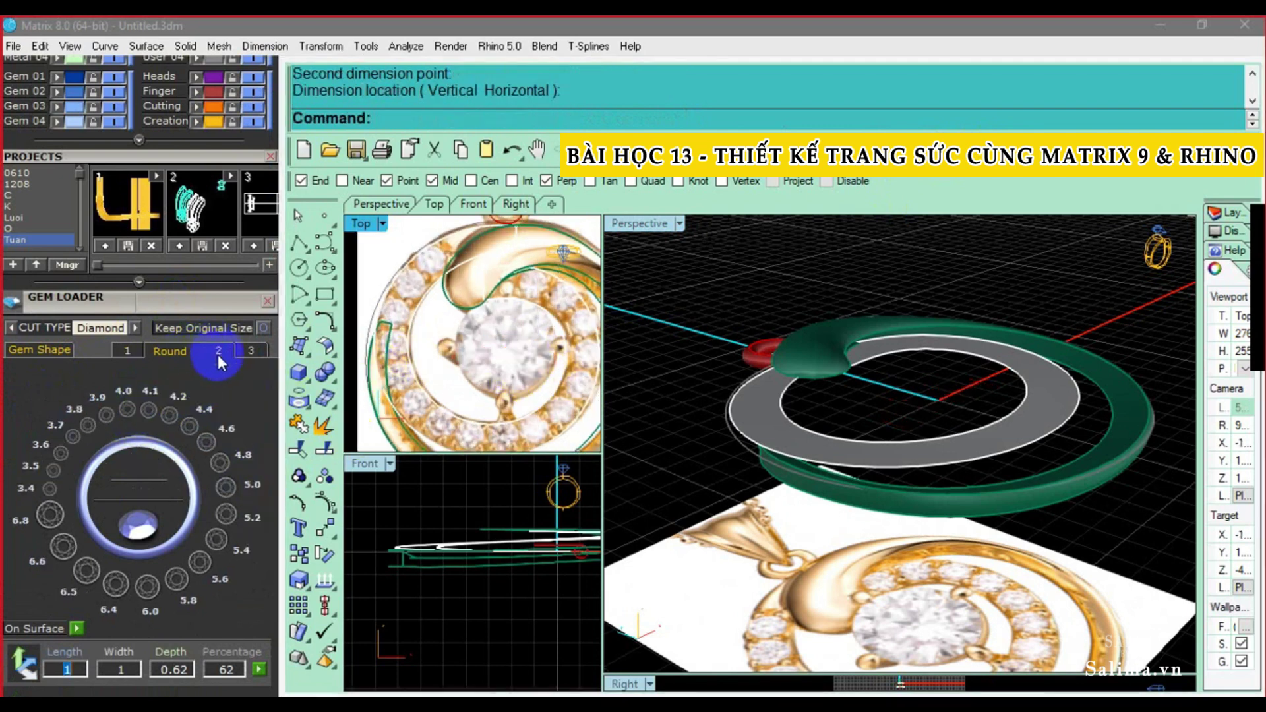
pyautogui.click(247, 497)
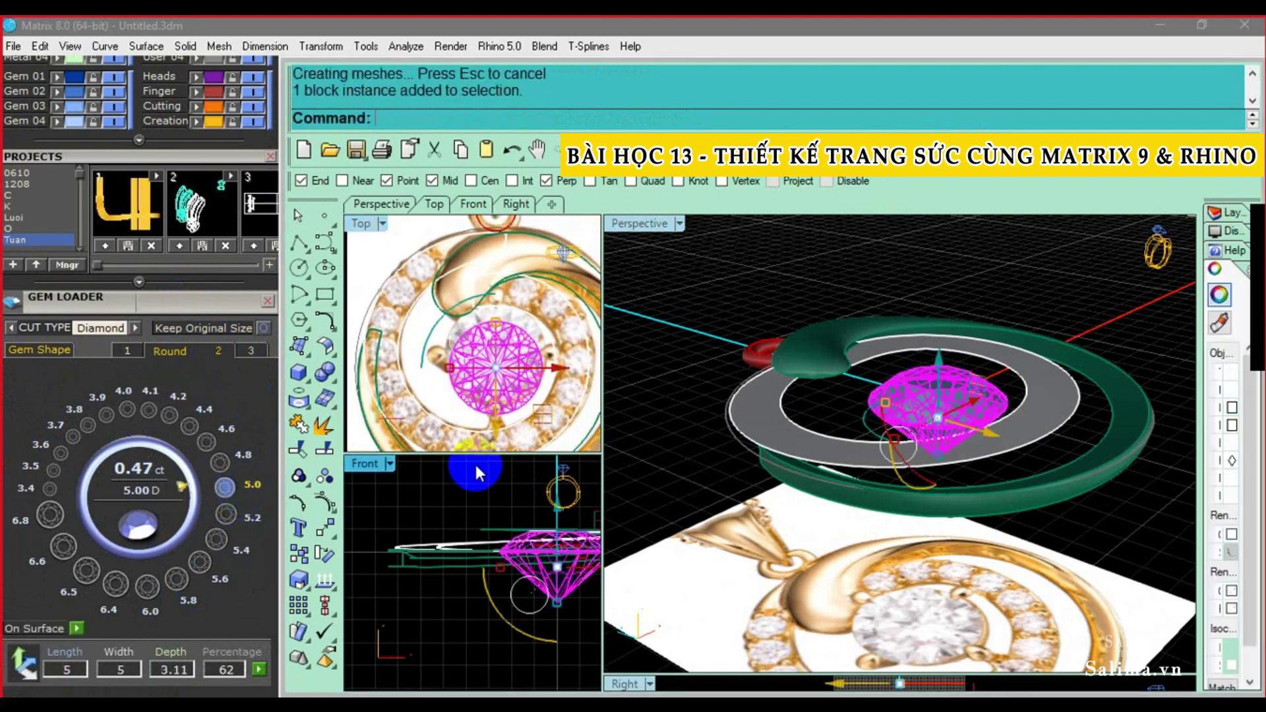
pyautogui.scroll(2, 504, 432)
pyautogui.moveTo(501, 438)
pyautogui.mouseDown()
pyautogui.moveTo(514, 414)
pyautogui.moveTo(506, 422)
pyautogui.mouseUp()
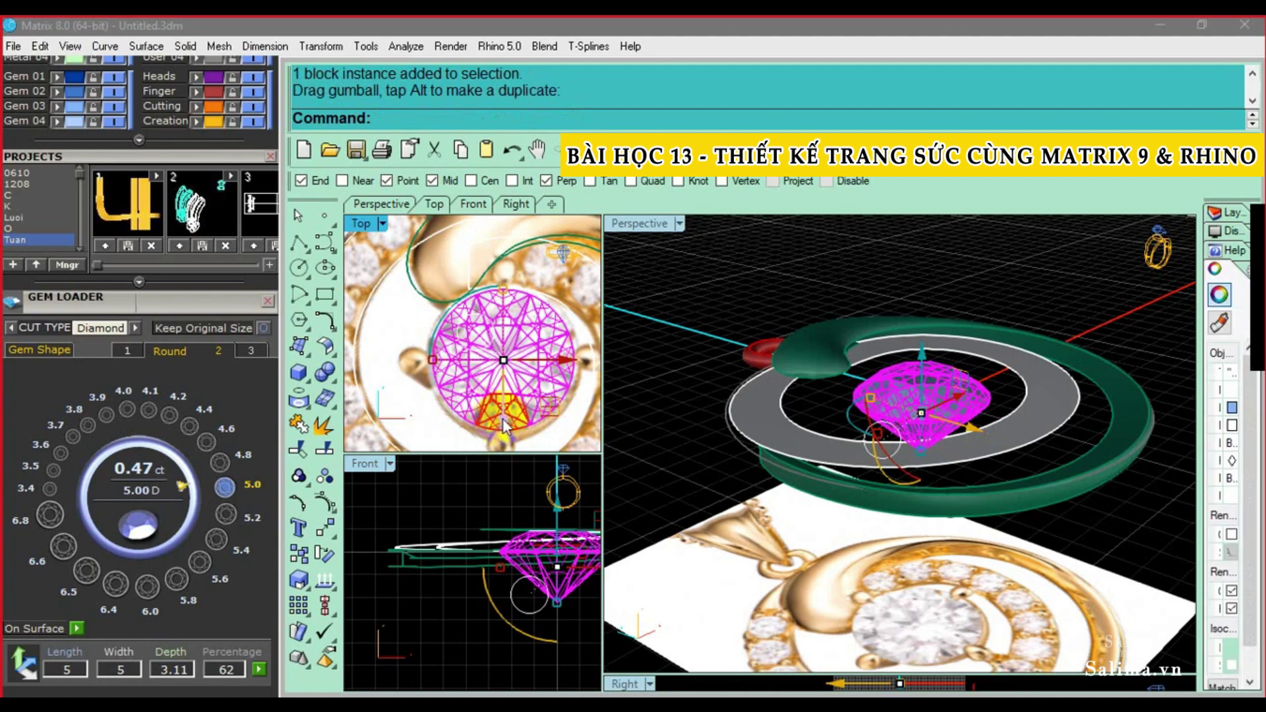
pyautogui.click(507, 425)
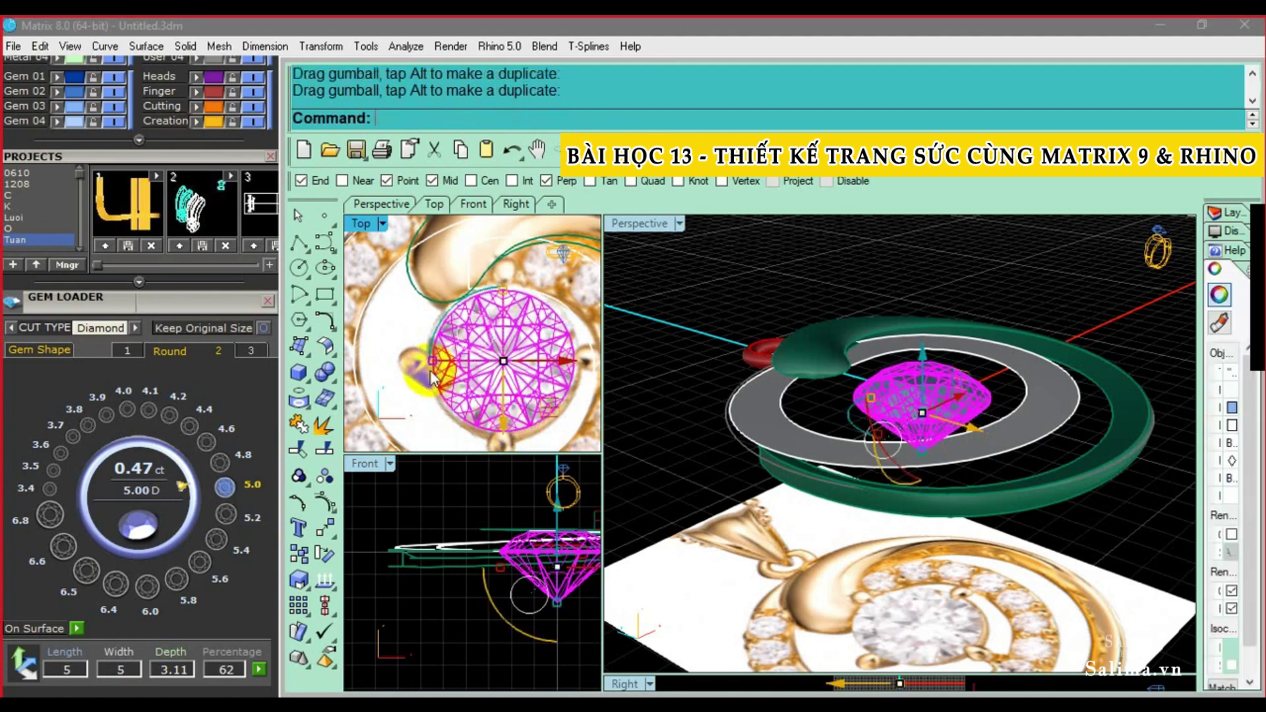
pyautogui.click(680, 440)
pyautogui.click(887, 291)
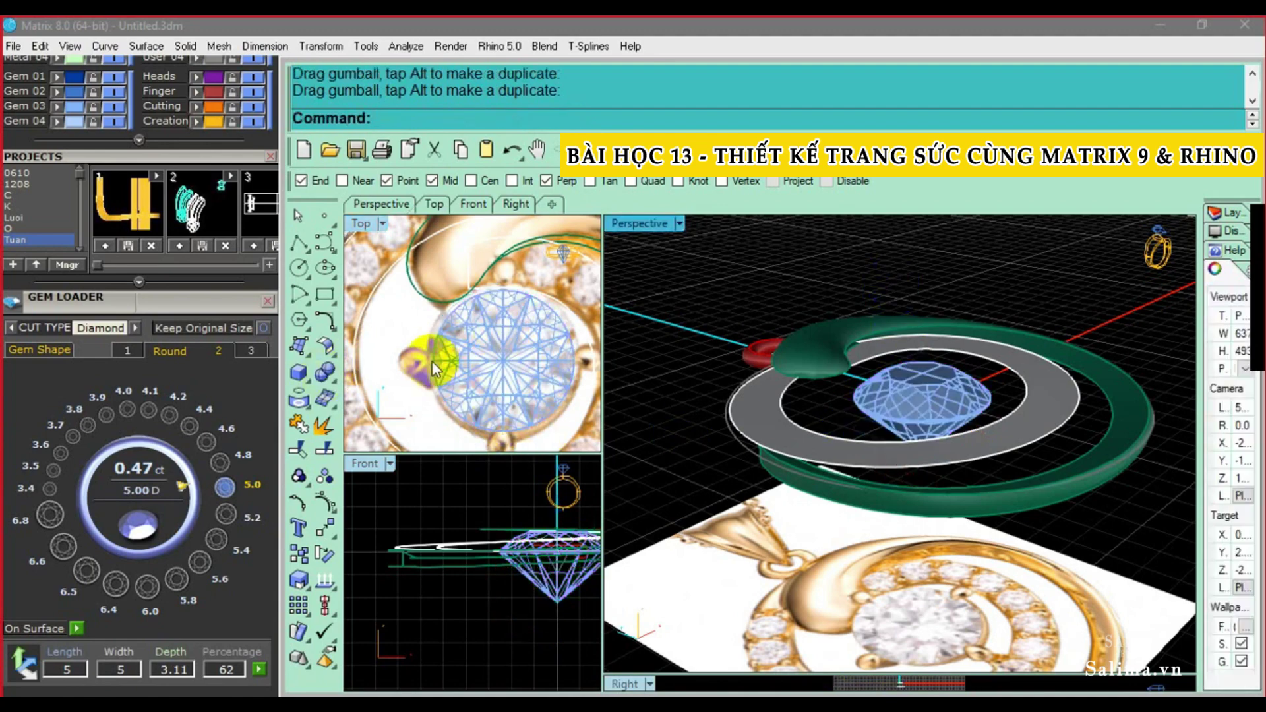
pyautogui.click(918, 428)
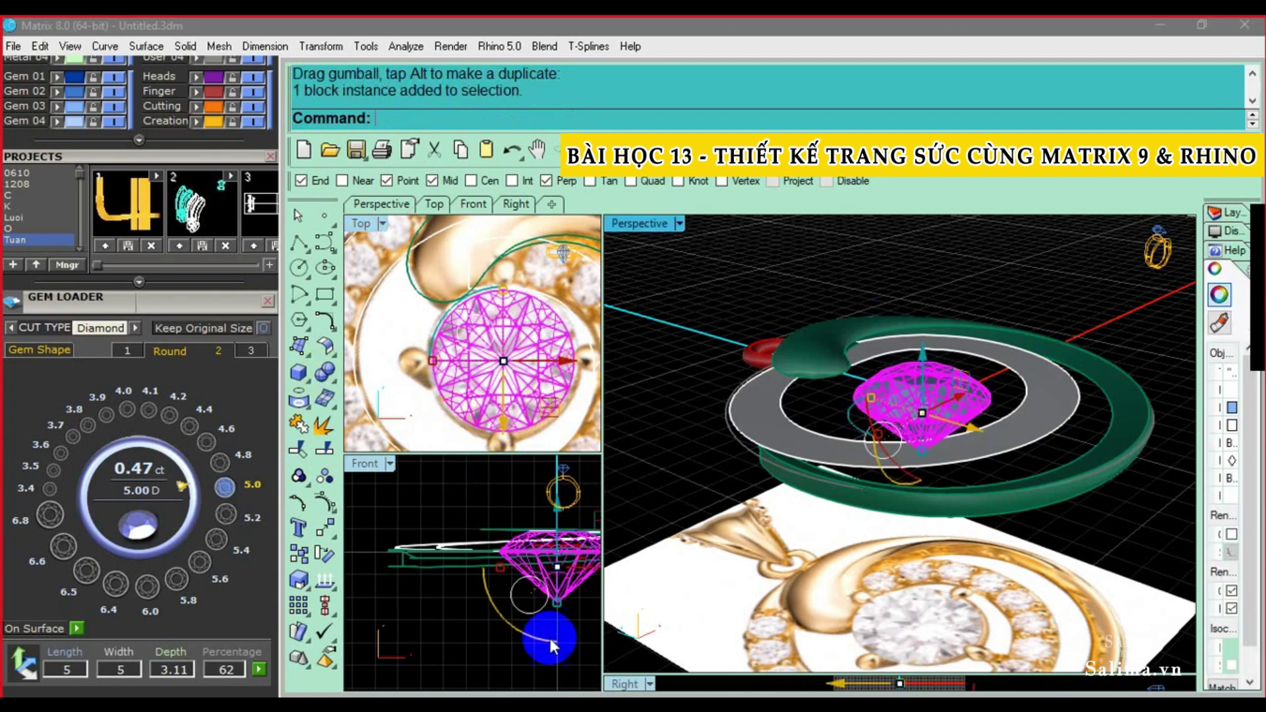
# Raise the diamond in the Front view, then collapse the Gem Loader panel
pyautogui.click(508, 623)
pyautogui.moveTo(508, 623); pyautogui.dragTo(537, 512)
pyautogui.moveTo(811, 276); pyautogui.dragTo(1003, 310, button='right')
pyautogui.click(1003, 310)
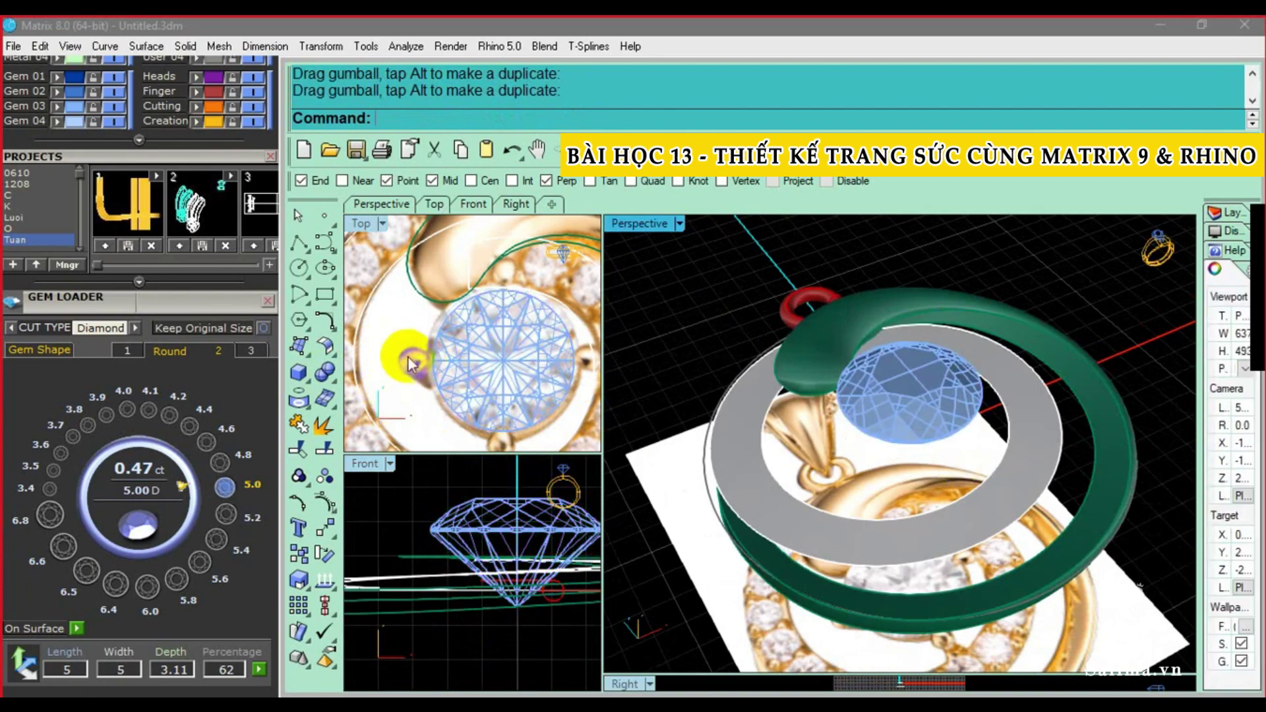
pyautogui.scroll(-3, 403, 366)
pyautogui.click(229, 302)
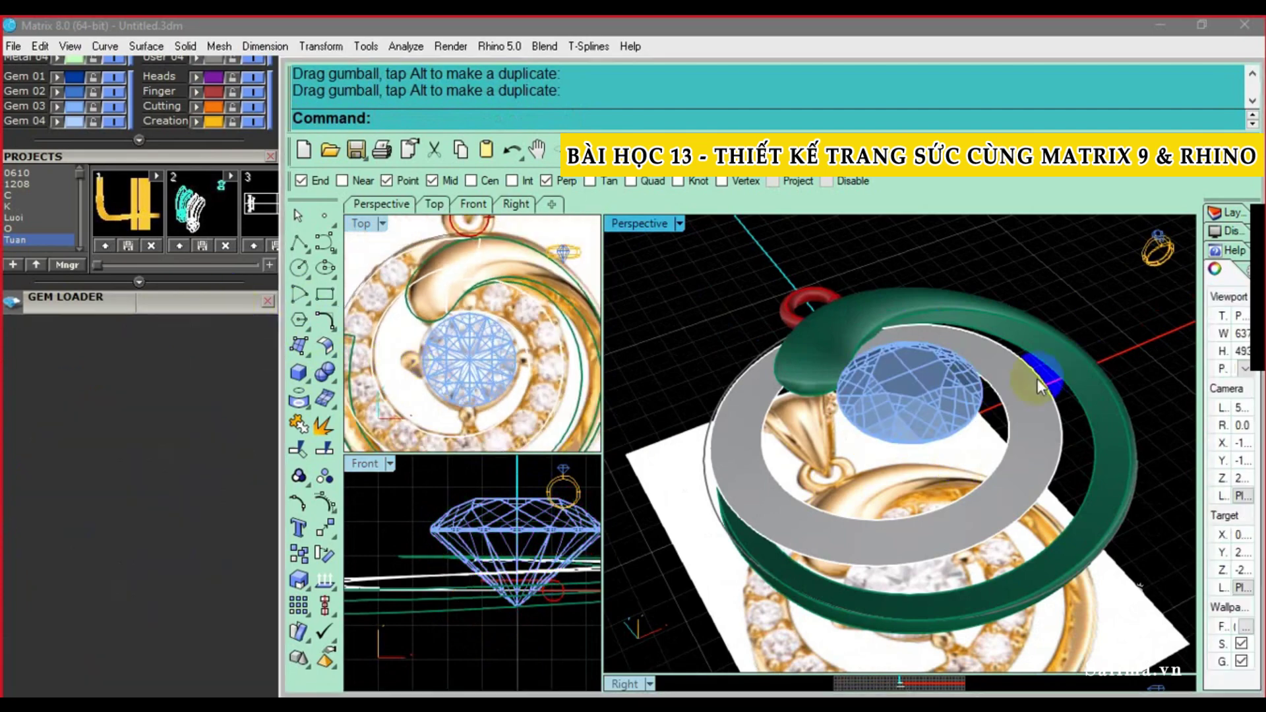
# Reposition the diamond again and check it from a top-down angle
pyautogui.moveTo(1068, 389); pyautogui.dragTo(936, 462, button='right')
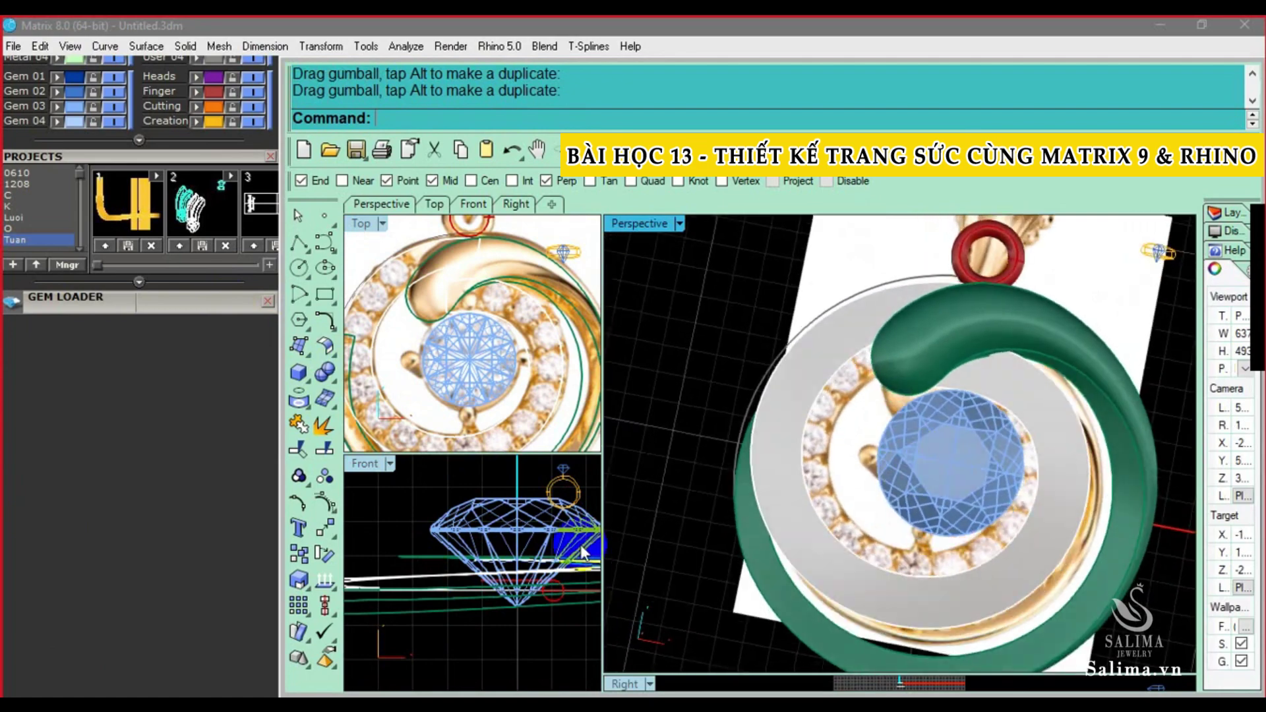
pyautogui.click(502, 535)
pyautogui.moveTo(502, 535); pyautogui.dragTo(502, 507)
pyautogui.press('Escape')
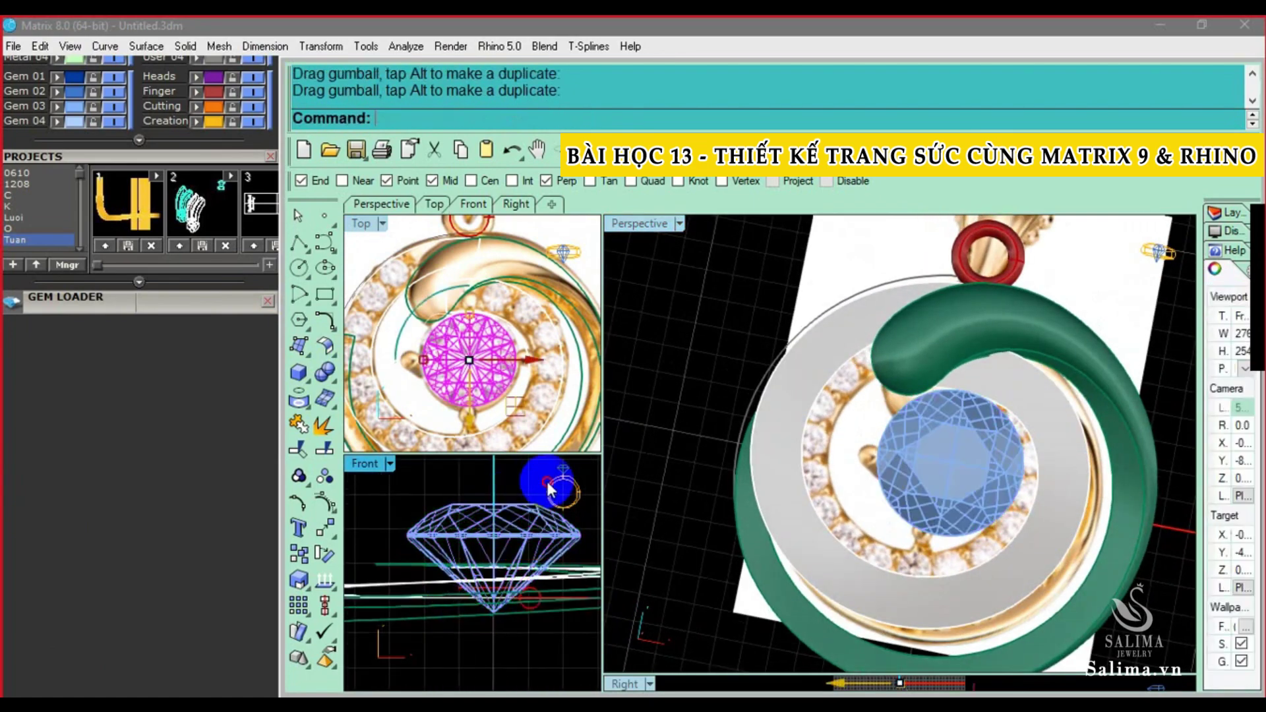
pyautogui.moveTo(982, 495); pyautogui.dragTo(933, 500, button='right')
pyautogui.scroll(-3, 395, 363)
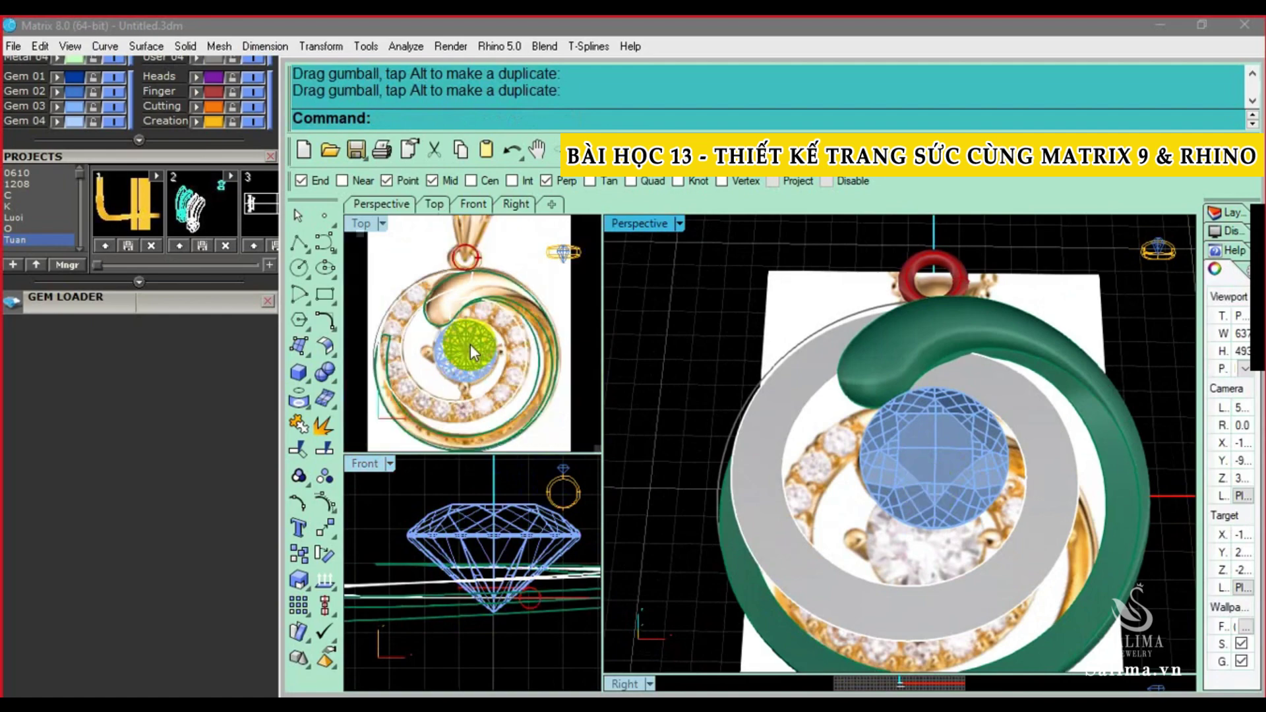
pyautogui.scroll(5, 232, 309)
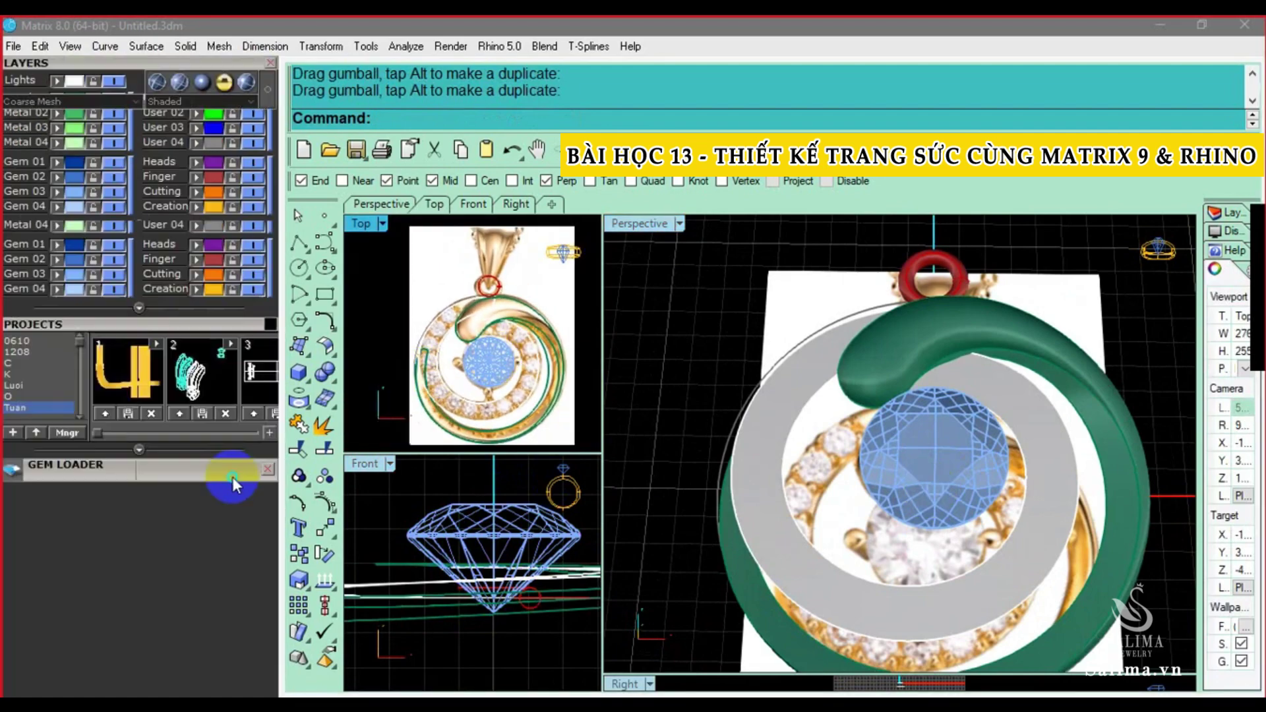
# Select the diamond and bring up the Gem Cutter settings
pyautogui.click(932, 480)
pyautogui.scroll(2, 135, 232)
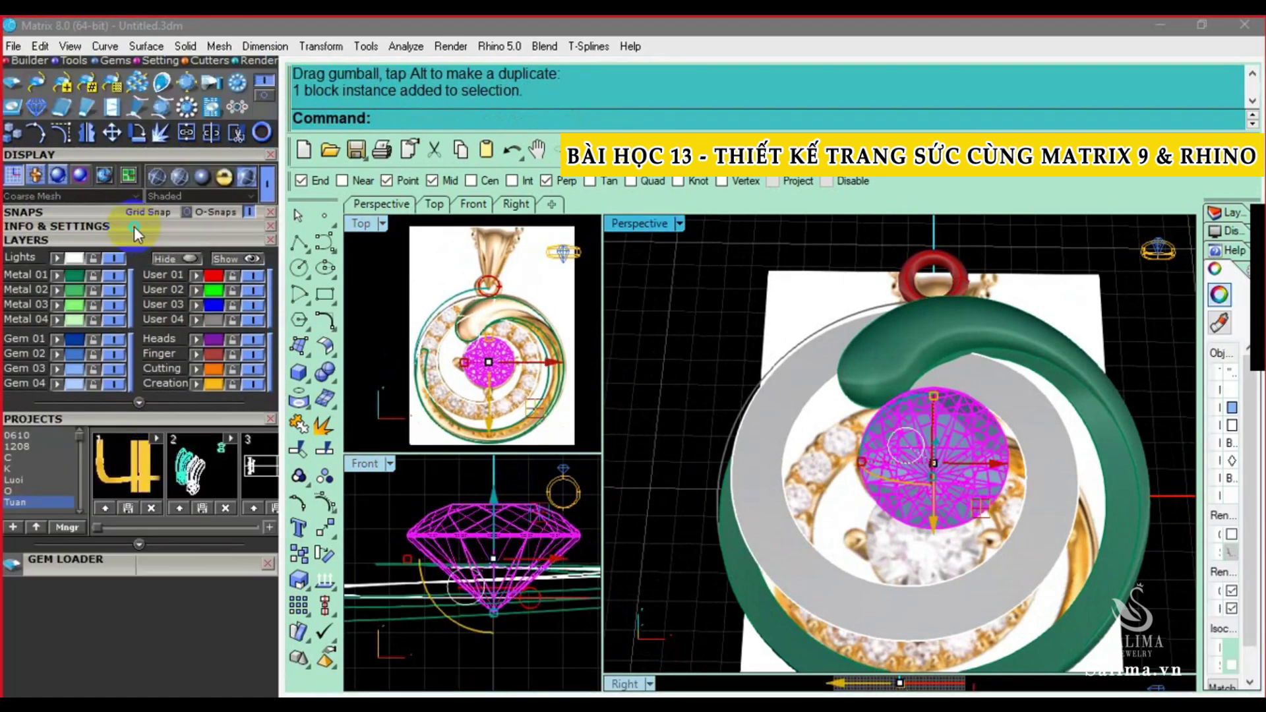
pyautogui.scroll(2, 193, 122)
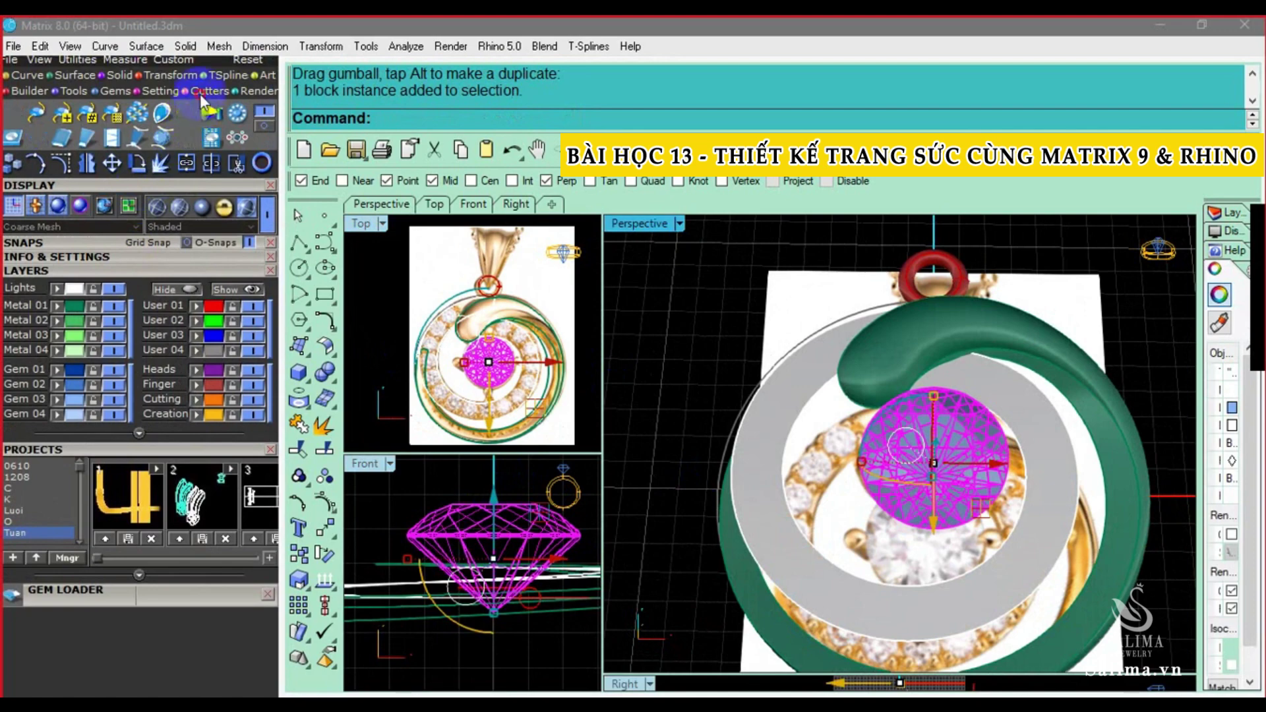
pyautogui.click(199, 93)
pyautogui.click(16, 118)
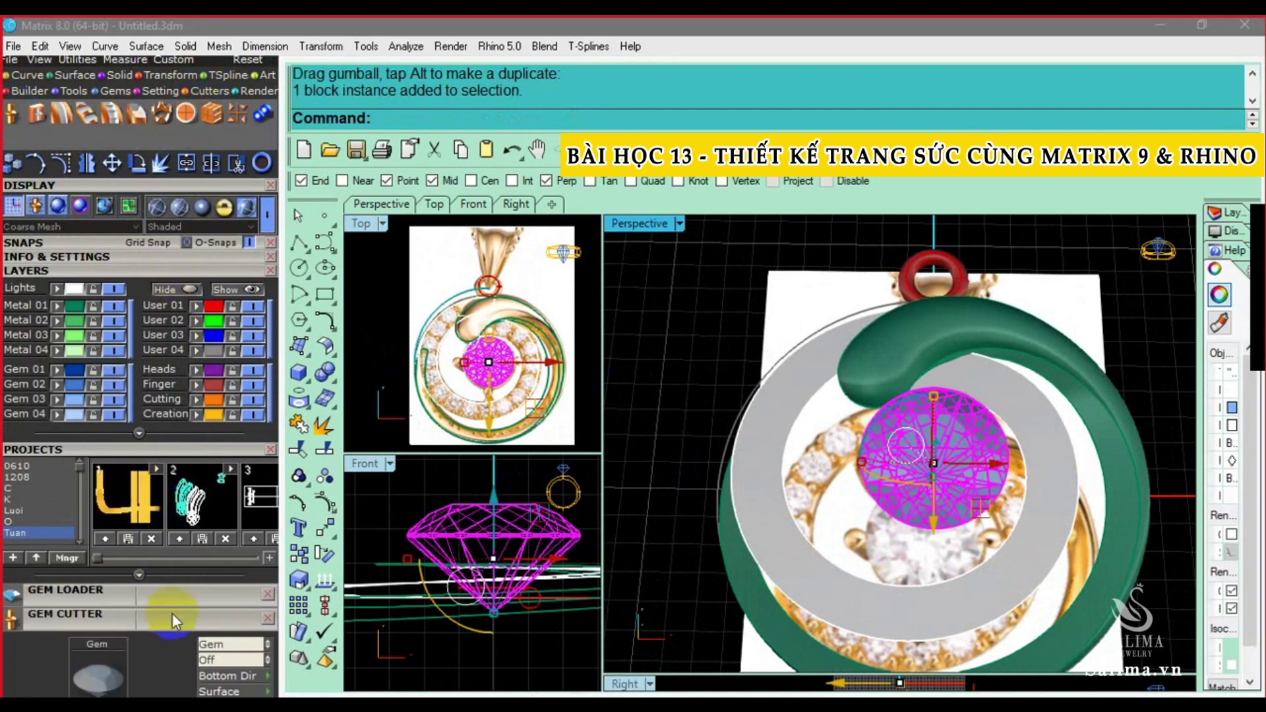
# Build the centre diamond's gem cutter with 105% girdle scale and 5% lower seat size
pyautogui.scroll(-5, 198, 475)
pyautogui.moveTo(973, 455)
pyautogui.mouseDown(button='right')
pyautogui.moveTo(926, 415)
pyautogui.moveTo(753, 361)
pyautogui.mouseUp(button='right')
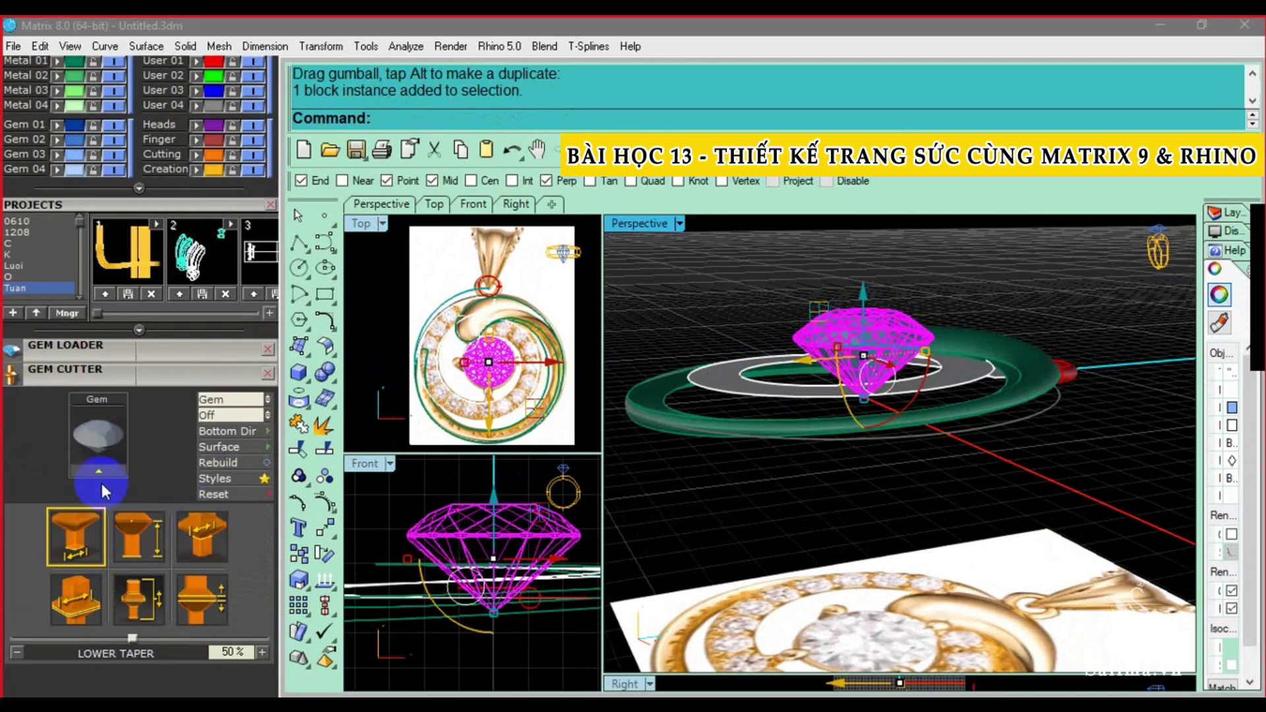
pyautogui.click(100, 470)
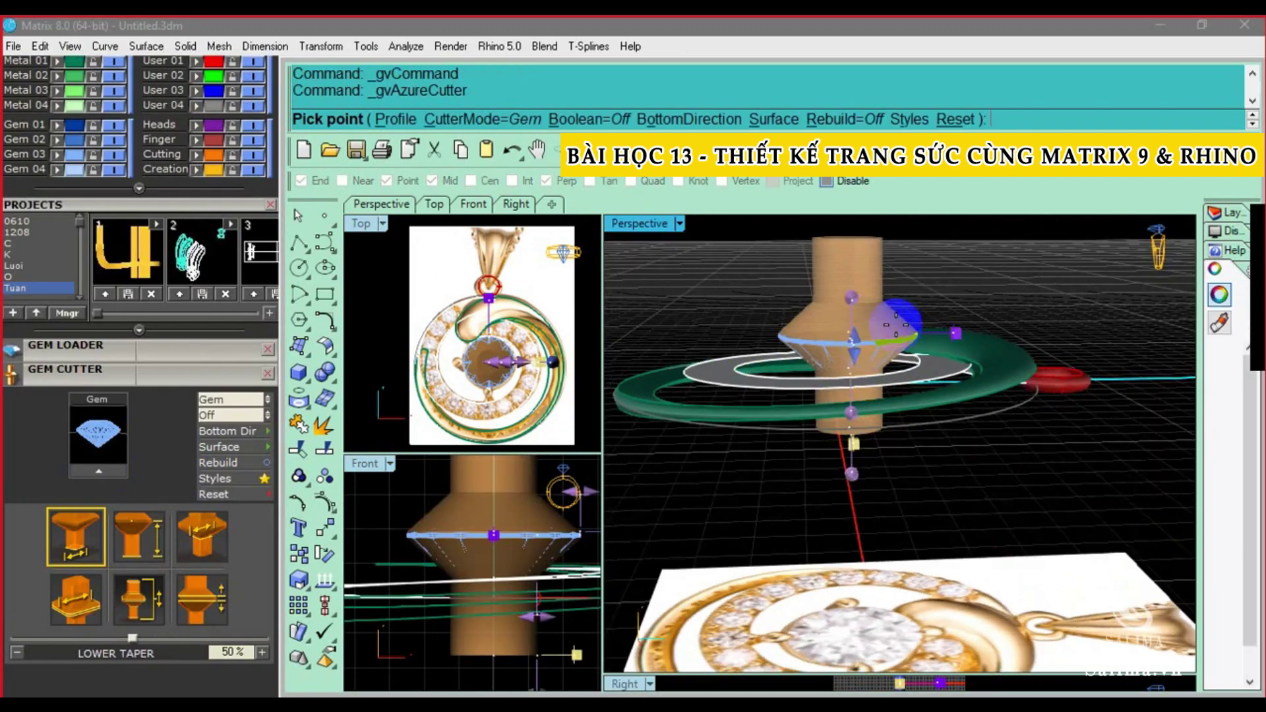
pyautogui.scroll(5, 897, 323)
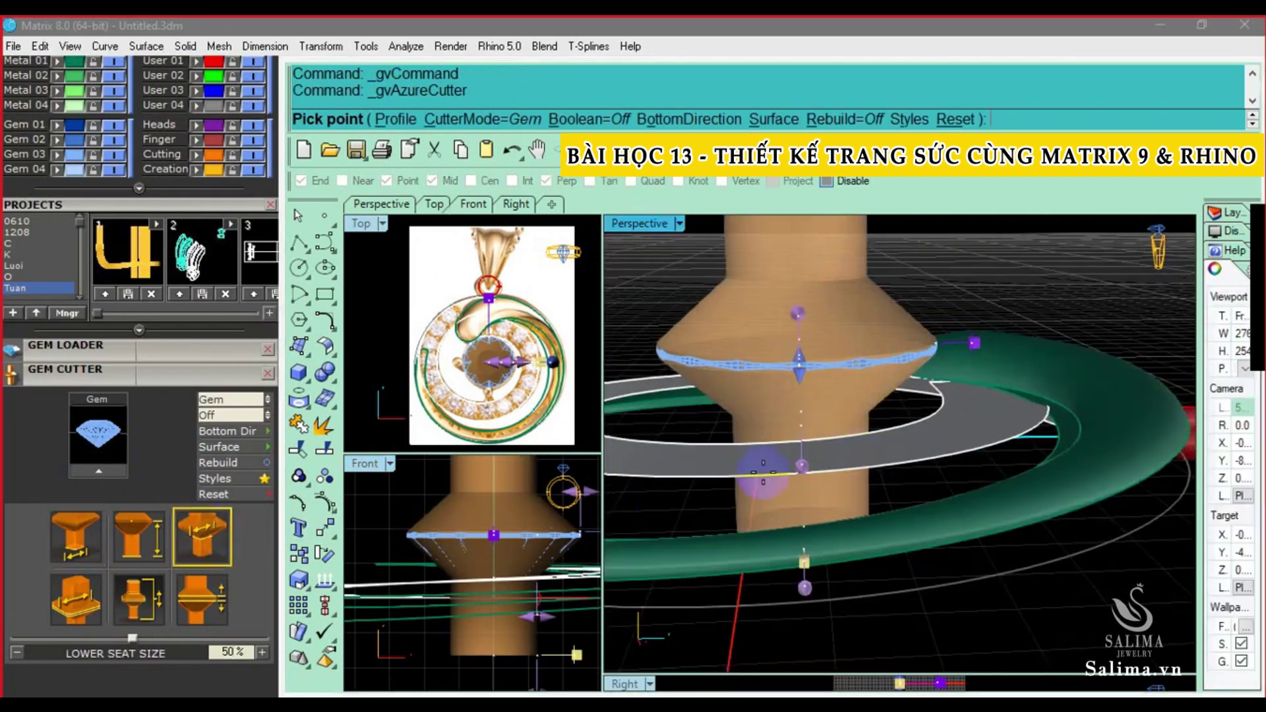
pyautogui.click(95, 606)
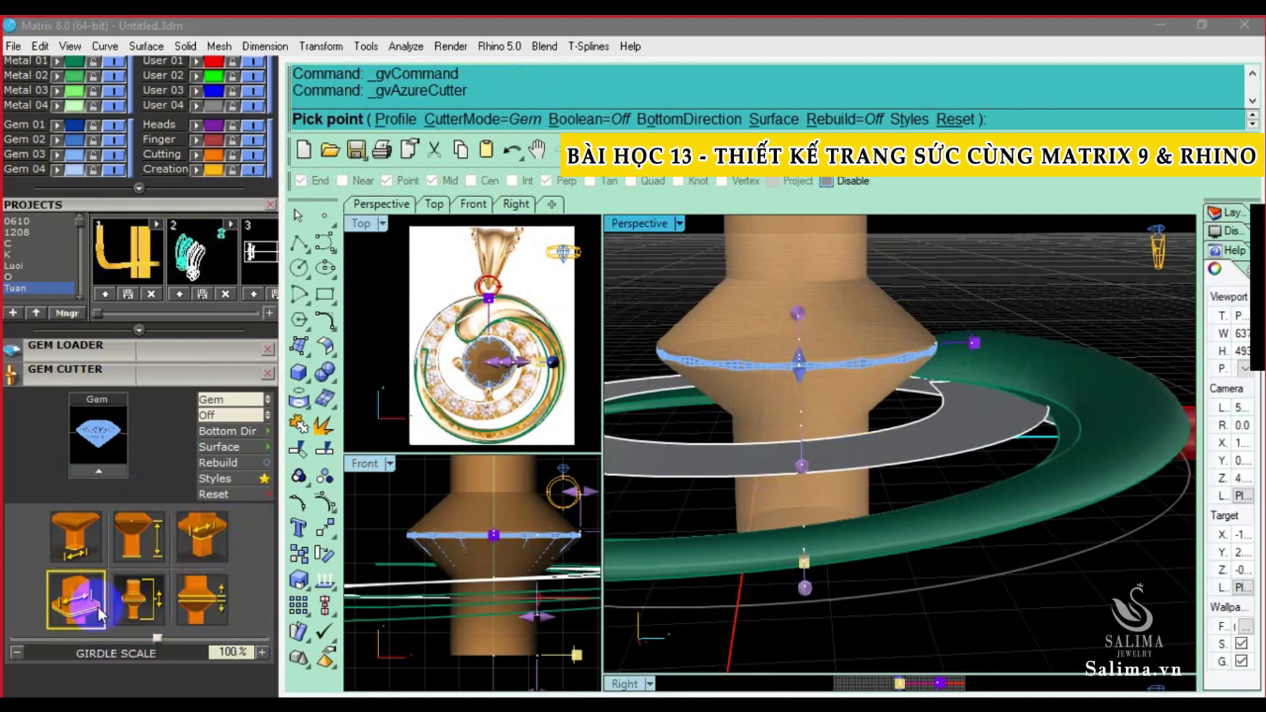
pyautogui.click(102, 609)
pyautogui.write('105')
pyautogui.press('Return')
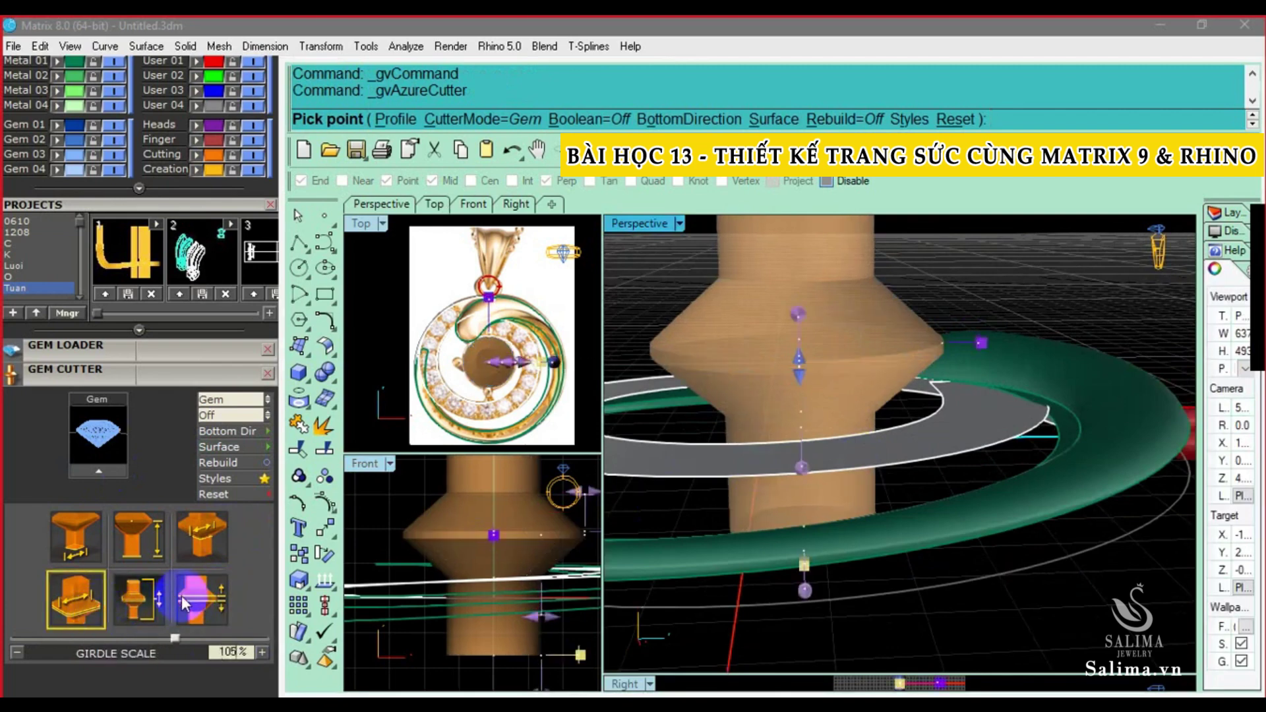
pyautogui.click(196, 611)
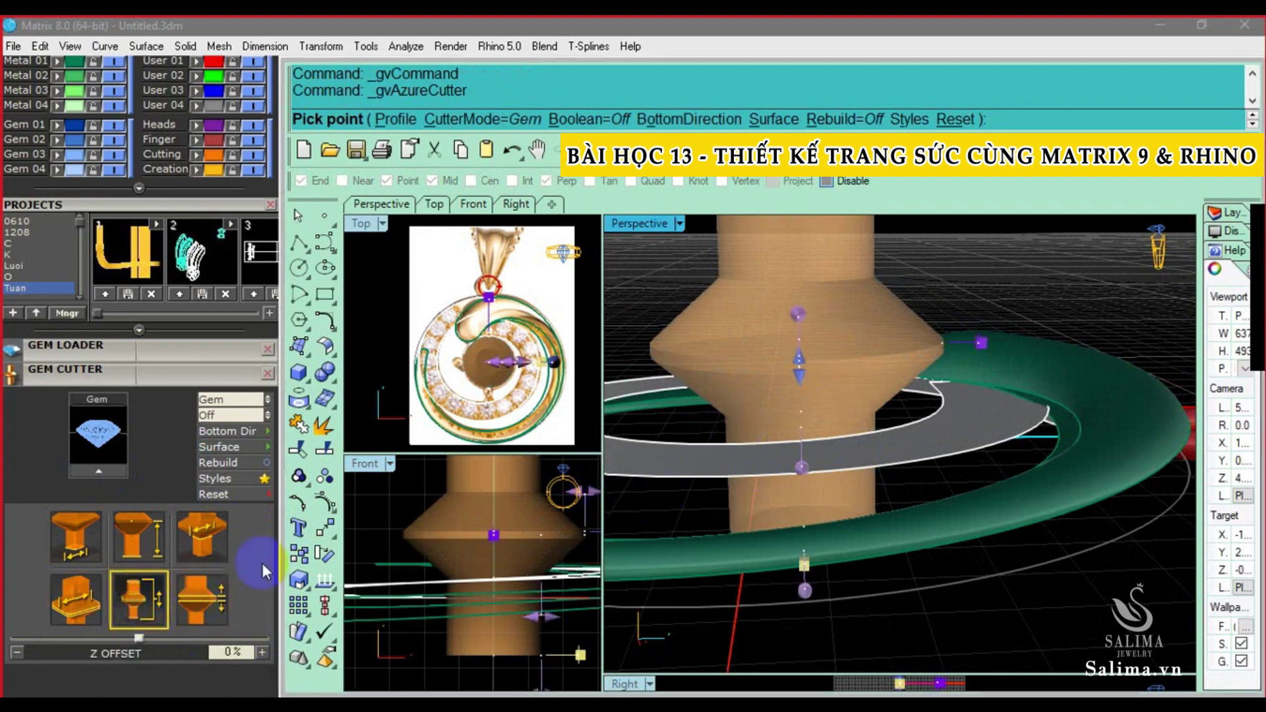
pyautogui.click(196, 601)
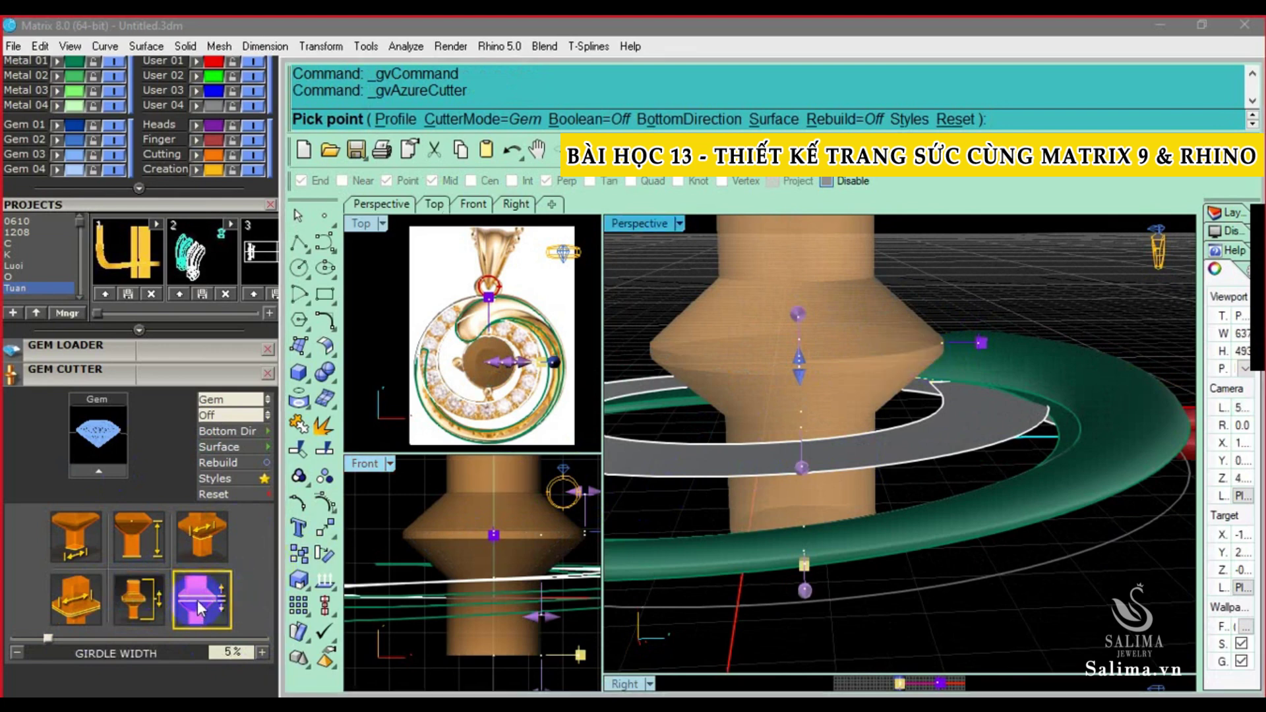
pyautogui.click(218, 552)
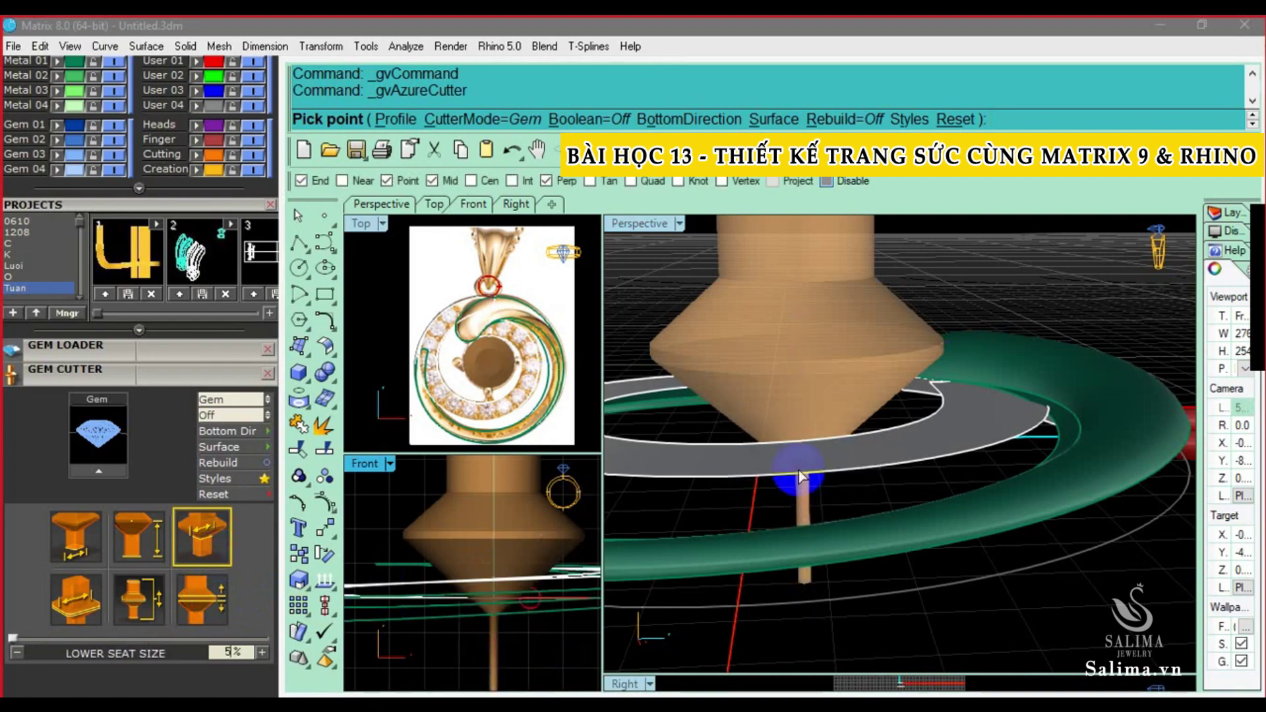
pyautogui.moveTo(776, 460)
pyautogui.mouseDown(button='right')
pyautogui.moveTo(850, 512)
pyautogui.moveTo(964, 473)
pyautogui.mouseUp(button='right')
pyautogui.rightClick(963, 474)
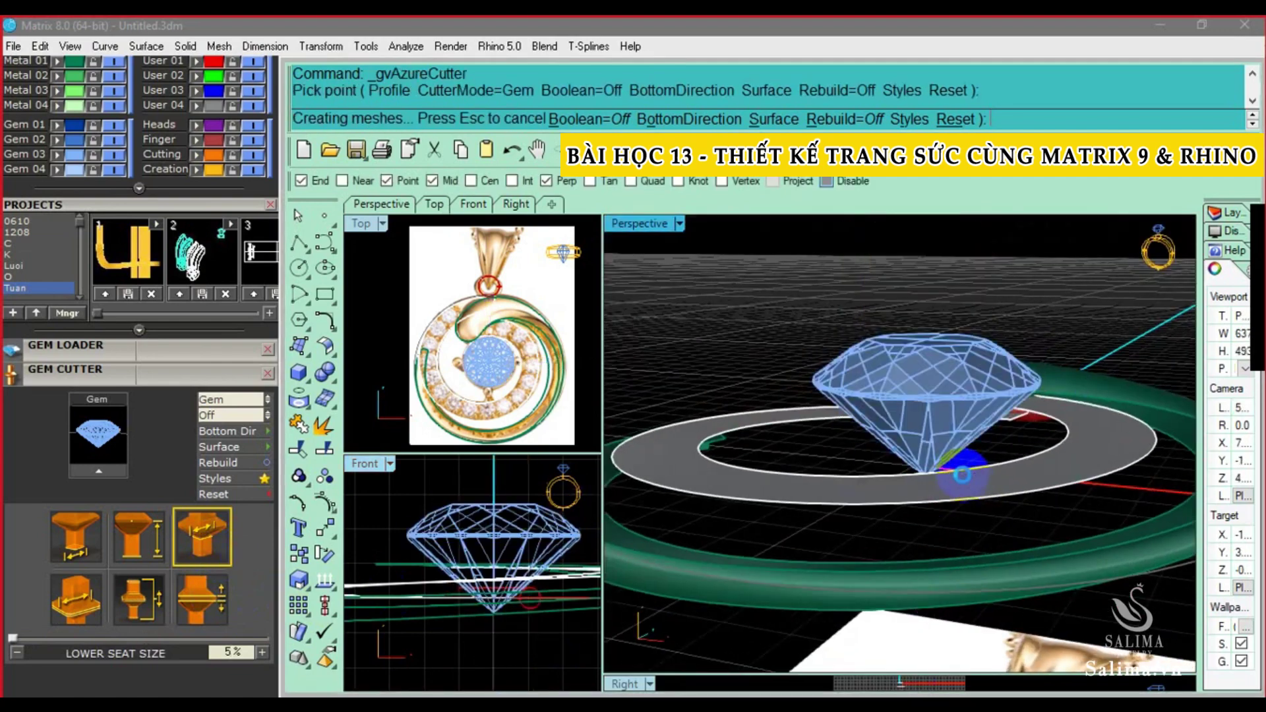
pyautogui.scroll(5, 476, 349)
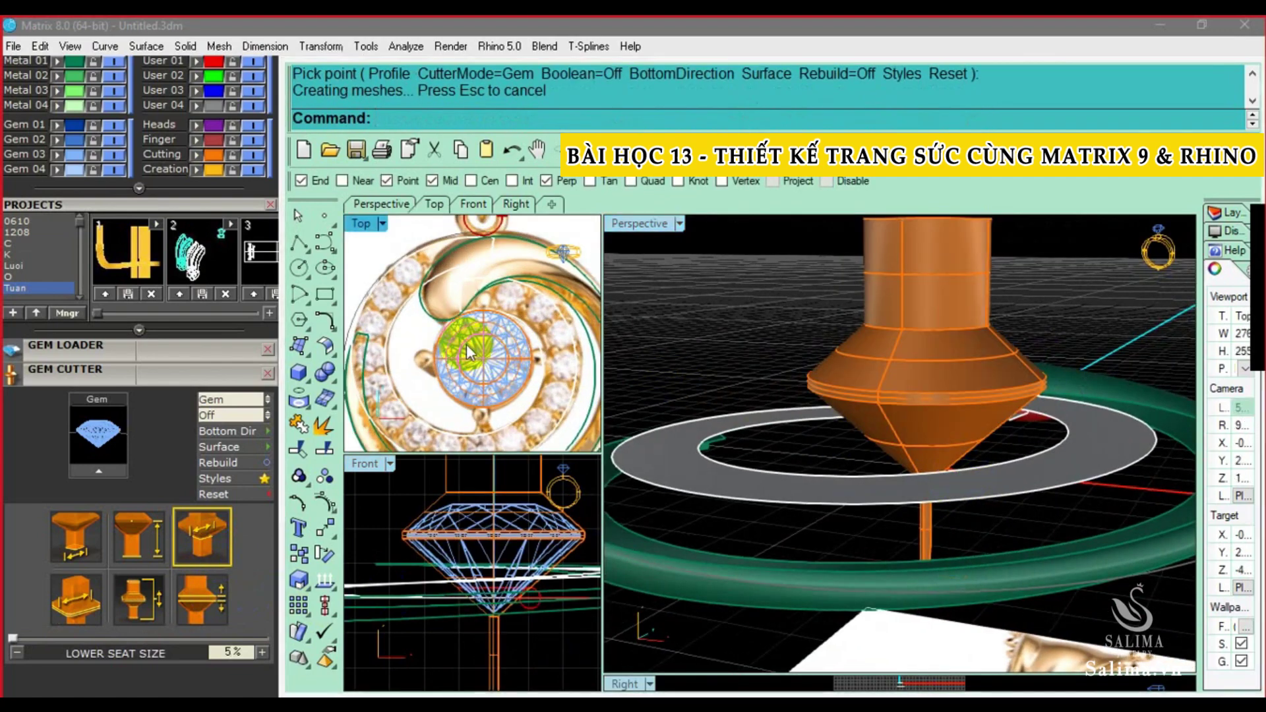
# Select the centre diamond as a block instance and generate a Prongs4 Diagonals head around it
pyautogui.click(471, 351)
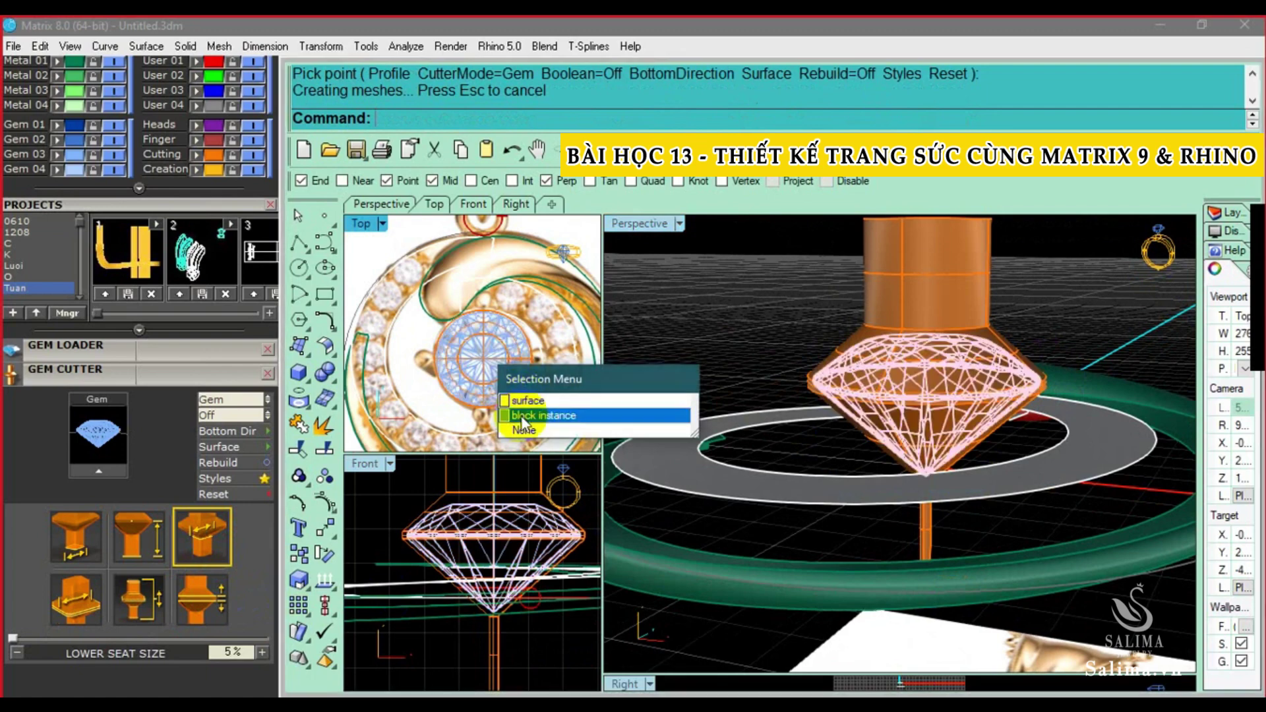
pyautogui.click(540, 415)
pyautogui.click(227, 374)
pyautogui.scroll(3, 223, 359)
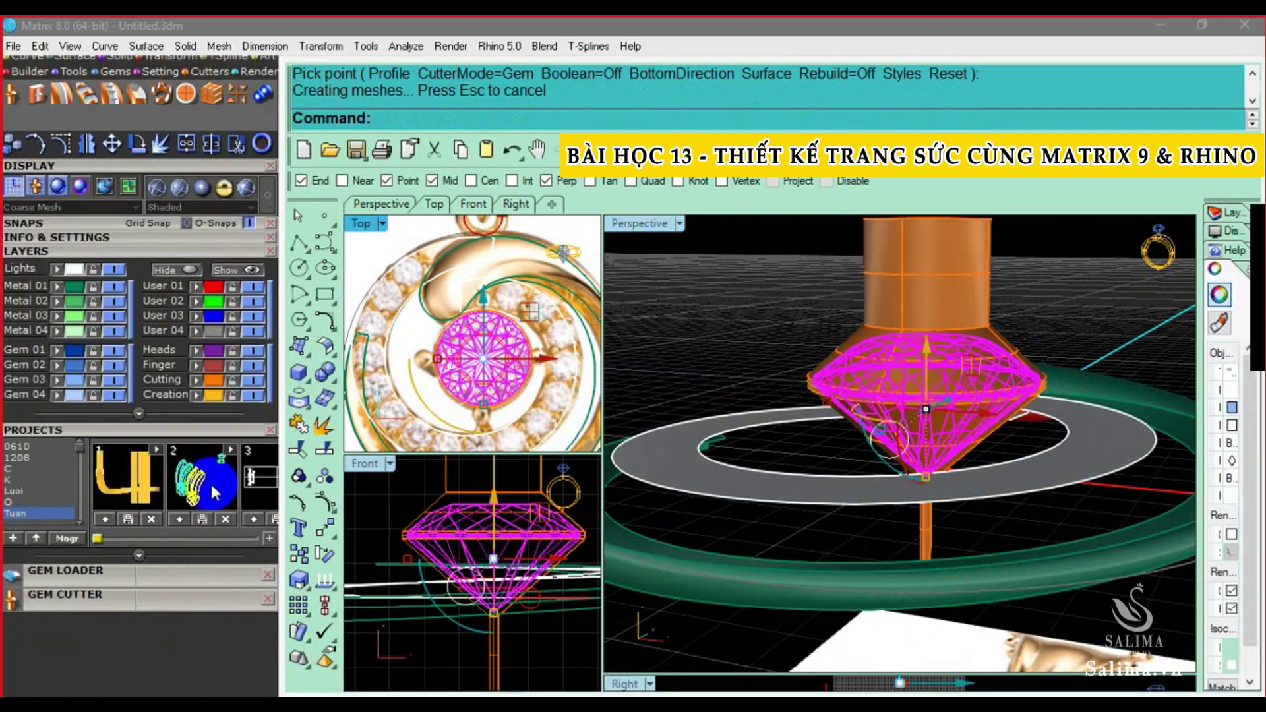
pyautogui.click(164, 78)
pyautogui.click(13, 95)
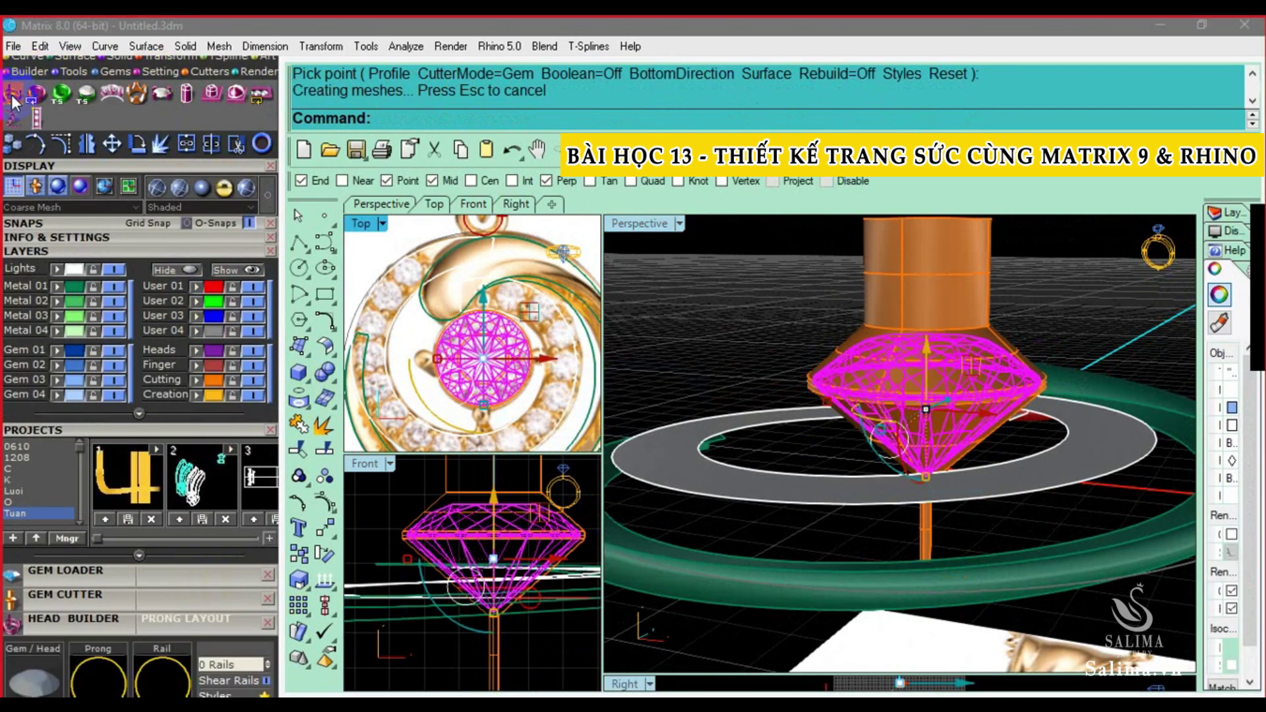
pyautogui.scroll(-5, 202, 625)
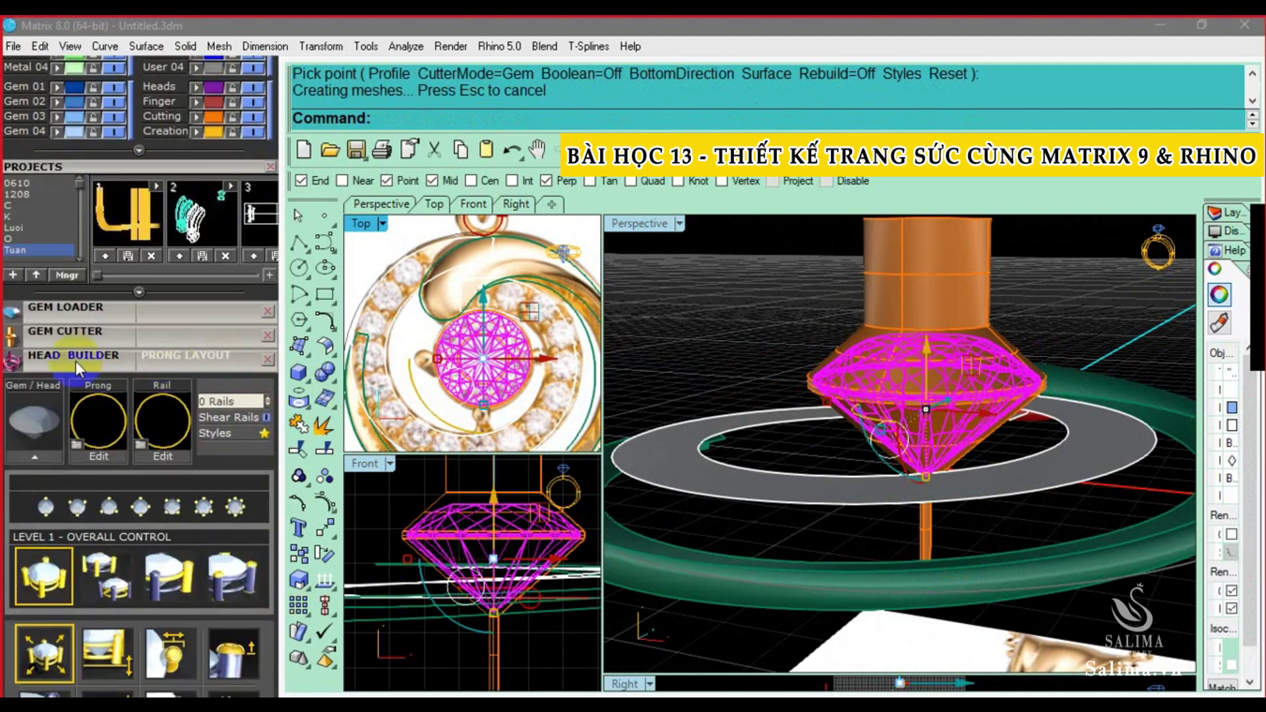
pyautogui.click(33, 415)
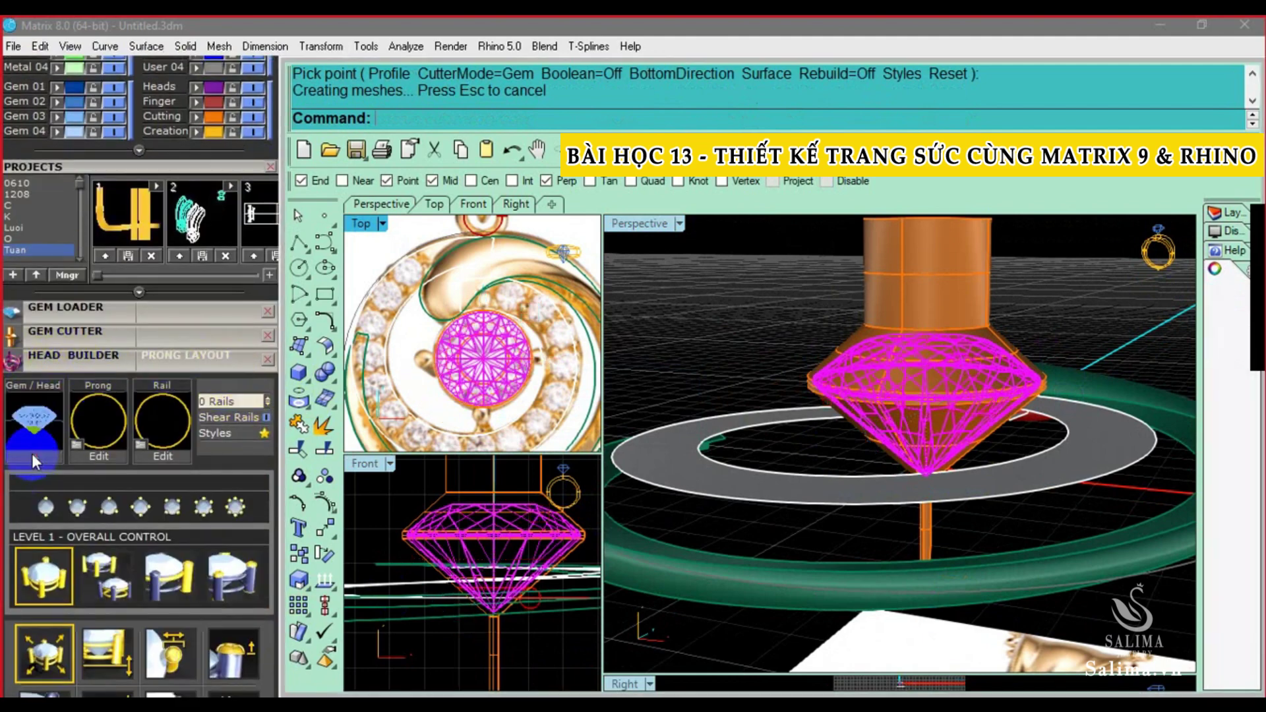
pyautogui.moveTo(985, 414)
pyautogui.mouseDown(button='right')
pyautogui.moveTo(1045, 475)
pyautogui.moveTo(989, 422)
pyautogui.mouseUp(button='right')
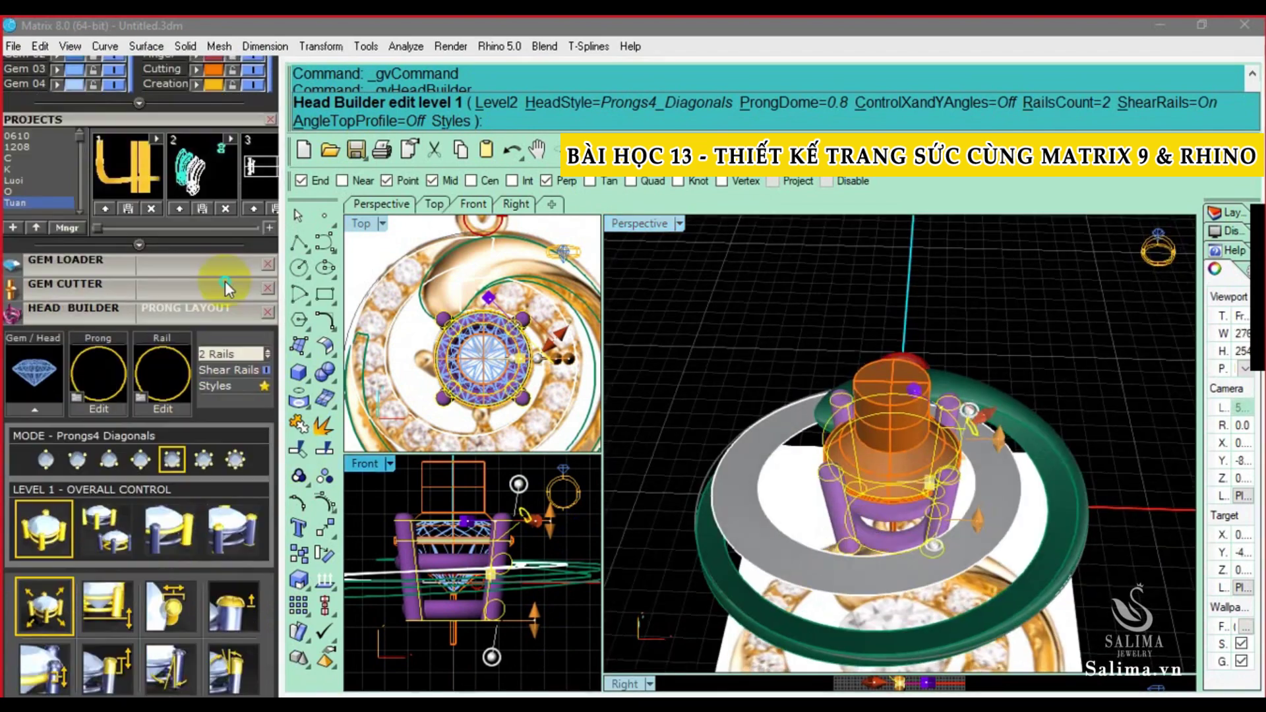
# Set the prong size to 0.91 mm and orbit the Perspective view around the head
pyautogui.scroll(-3, 225, 281)
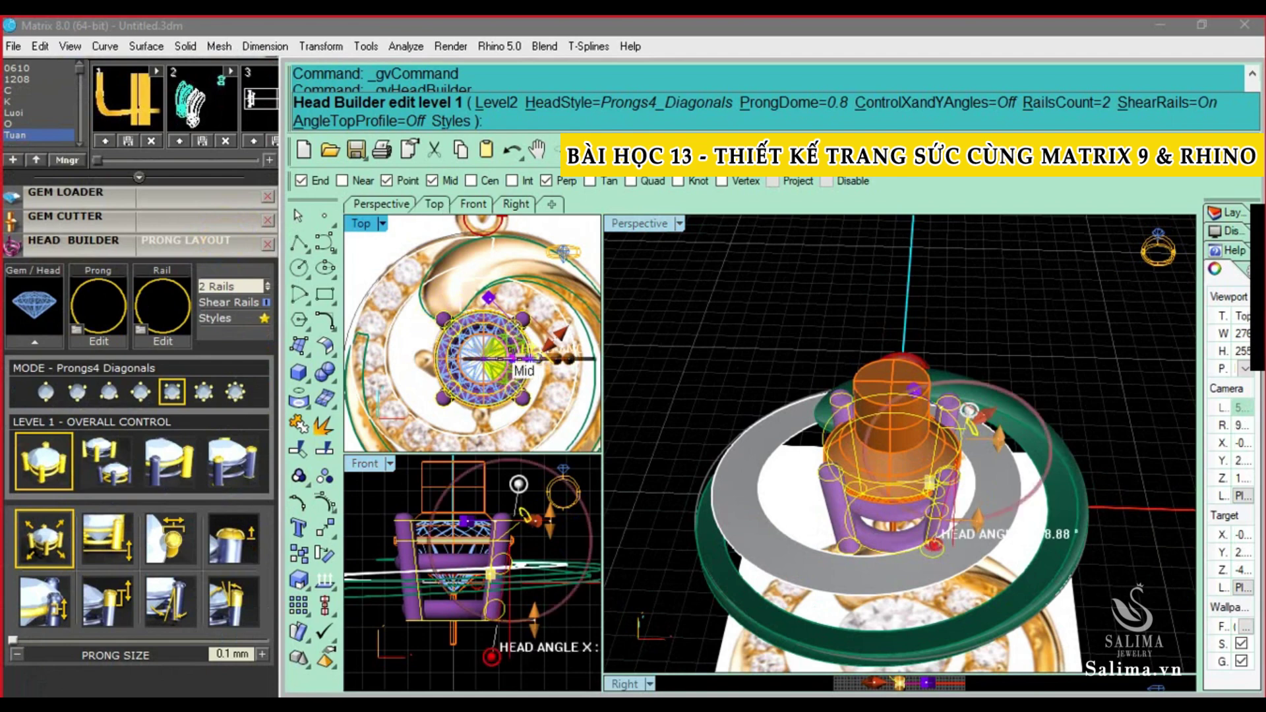
pyautogui.click(766, 454)
pyautogui.moveTo(767, 455); pyautogui.dragTo(830, 448, button='right')
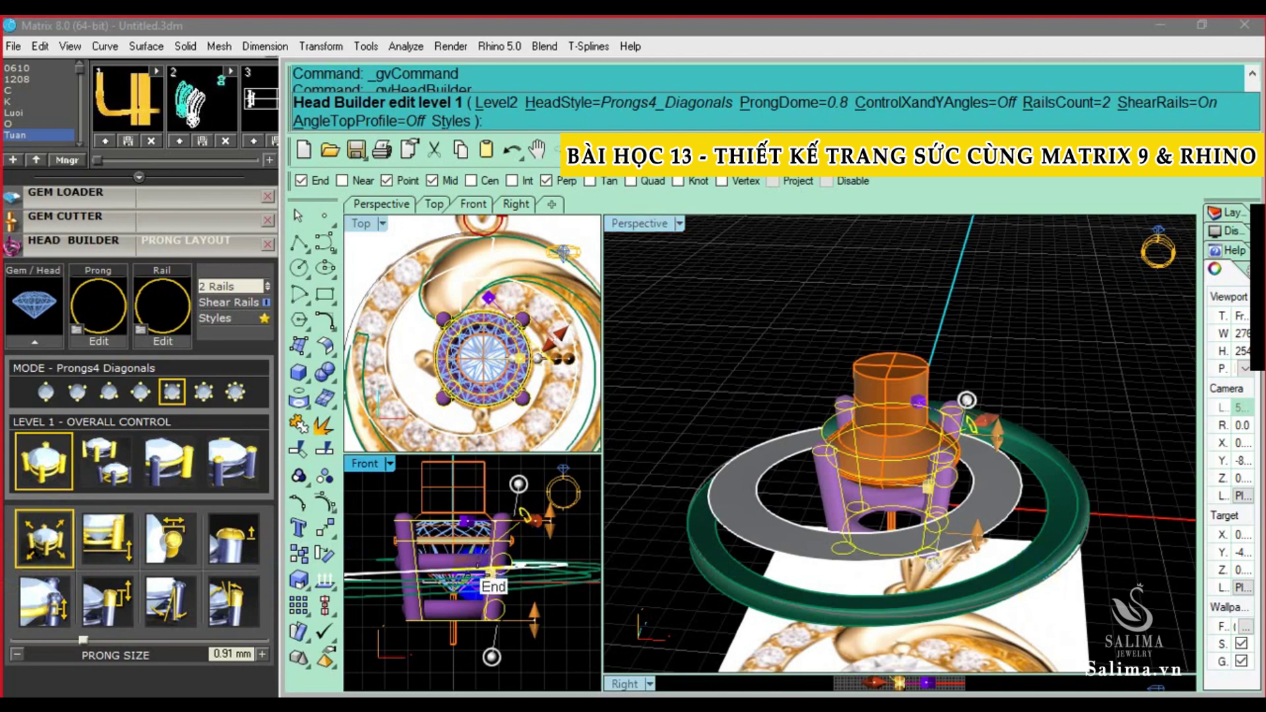
pyautogui.click(933, 501)
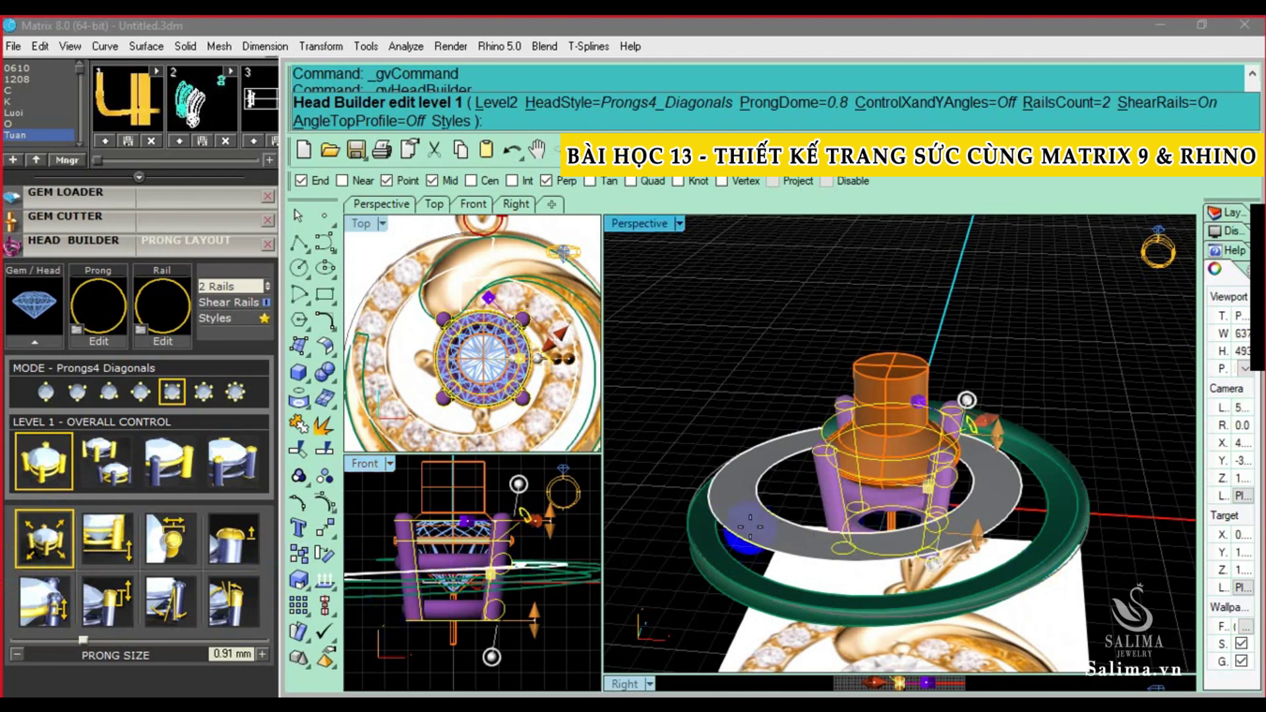
pyautogui.moveTo(1022, 418); pyautogui.dragTo(1058, 352, button='right')
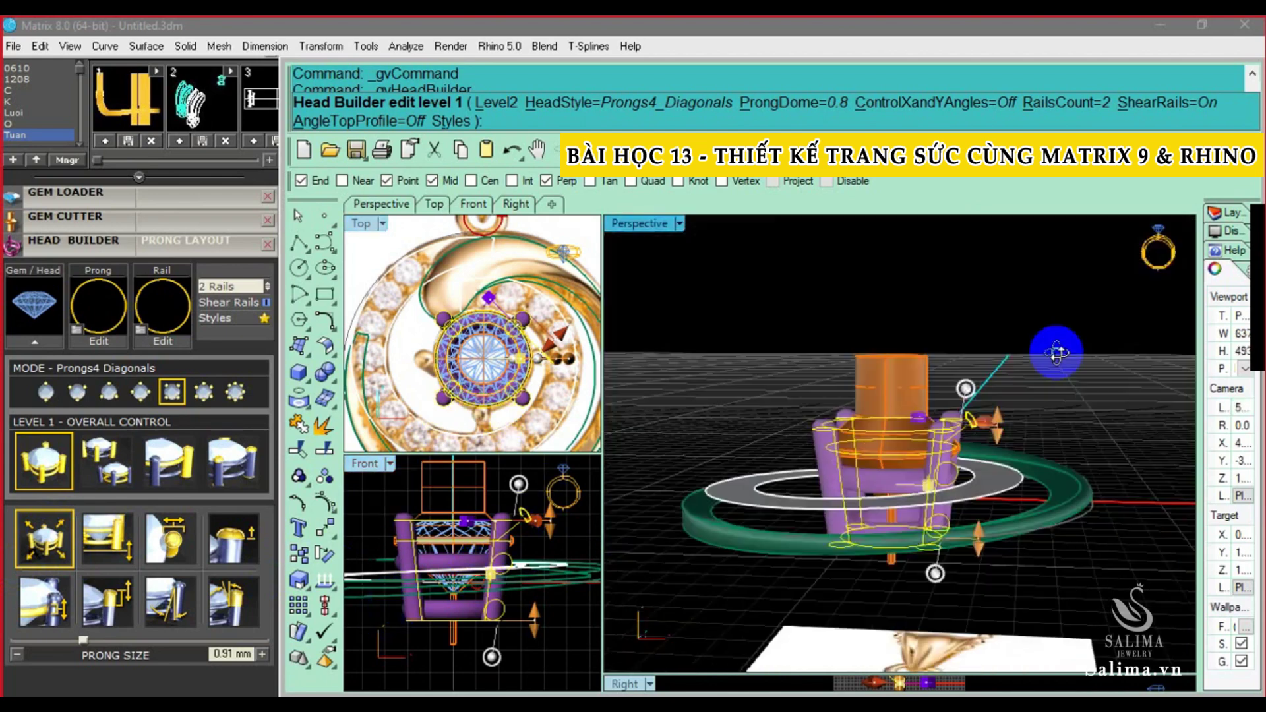
pyautogui.moveTo(883, 446); pyautogui.dragTo(725, 454, button='right')
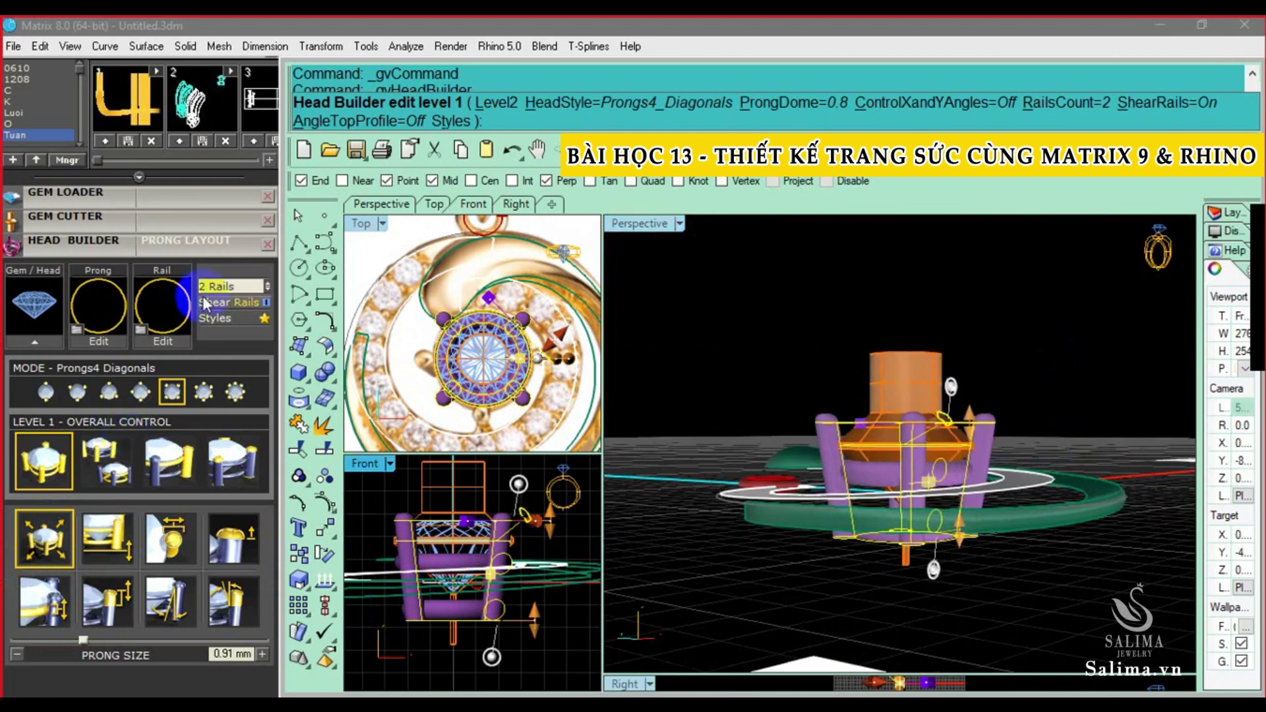
pyautogui.click(1062, 445)
pyautogui.click(973, 420)
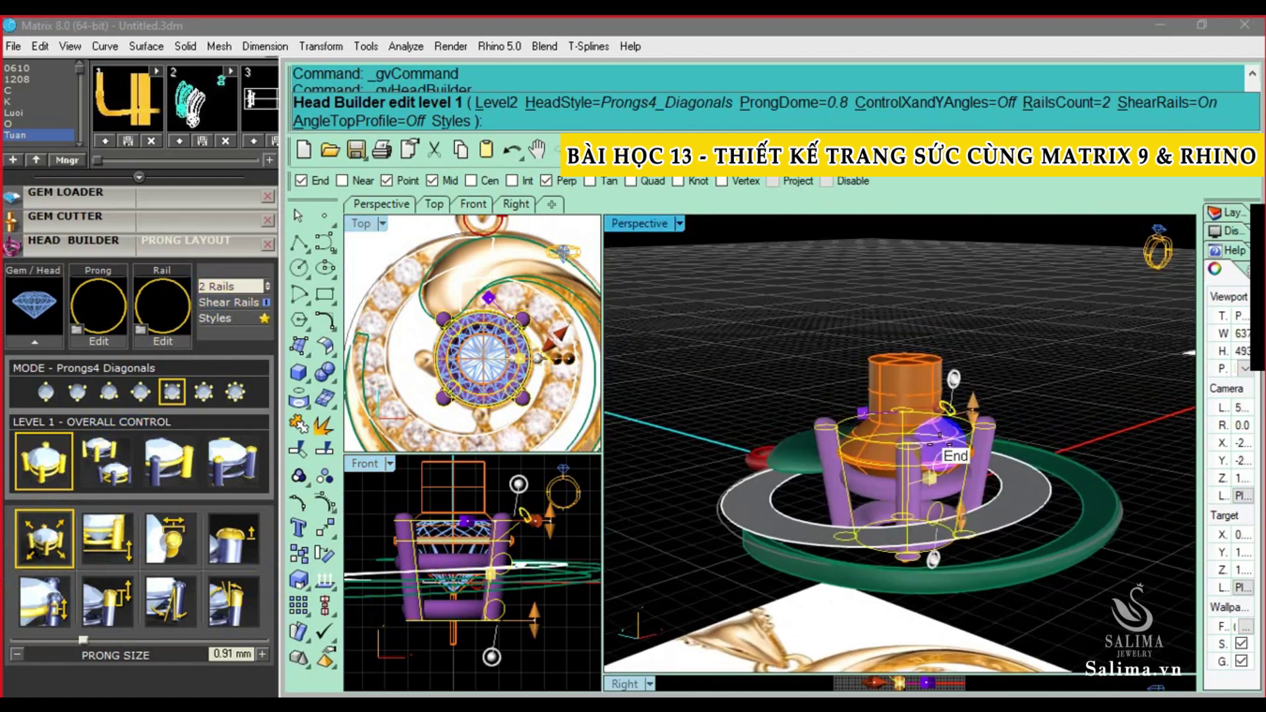
pyautogui.moveTo(947, 402); pyautogui.dragTo(947, 495, button='right')
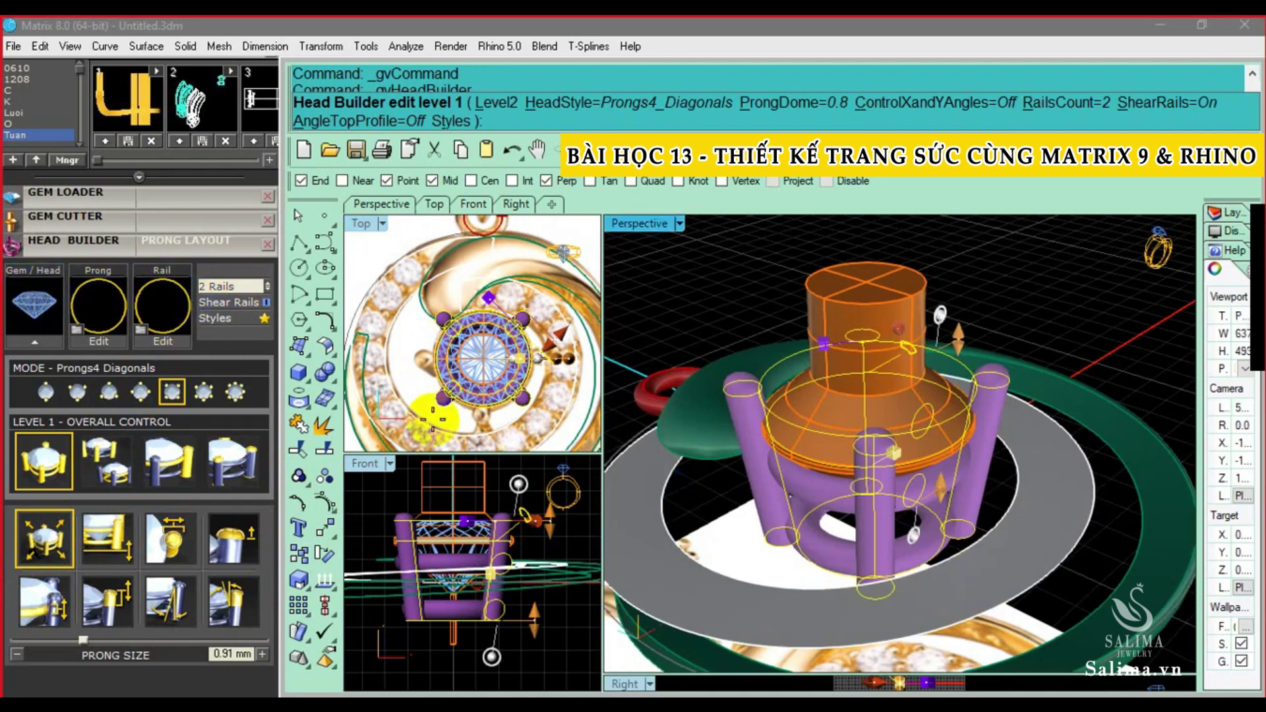
# Apply the chamfered rail 4.cpt profile to the head's rails
pyautogui.click(168, 290)
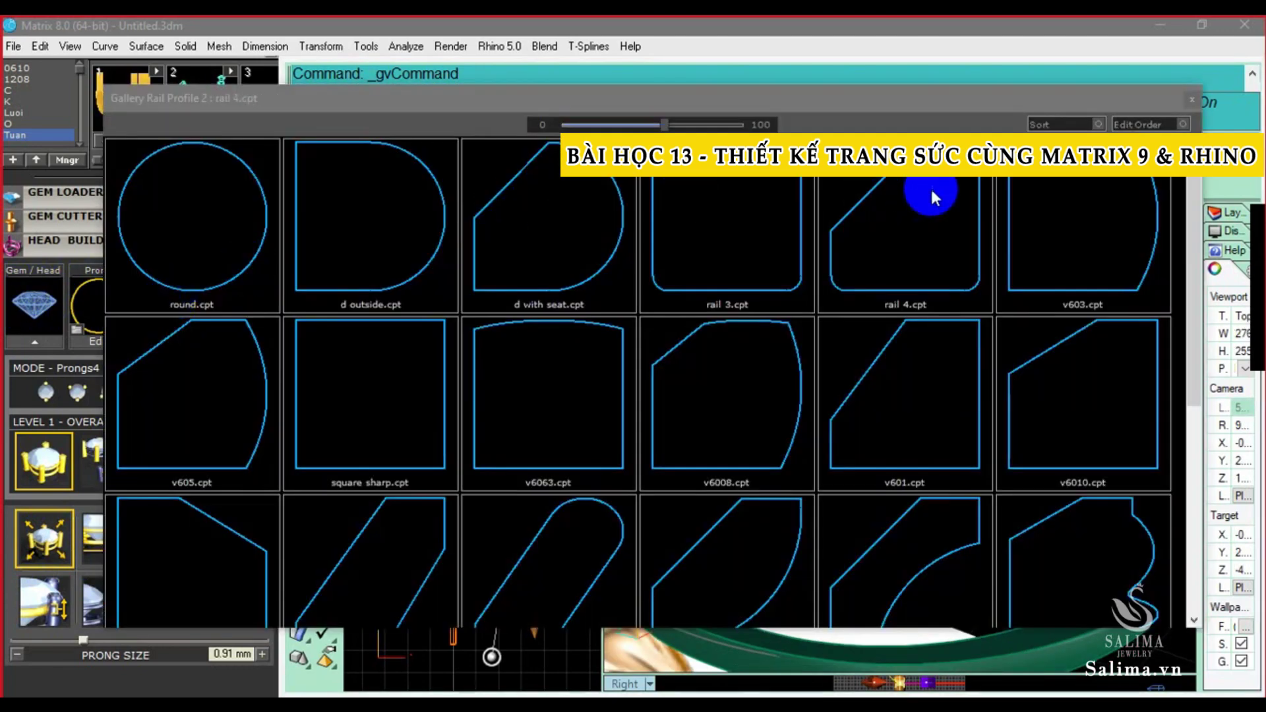
pyautogui.doubleClick(895, 197)
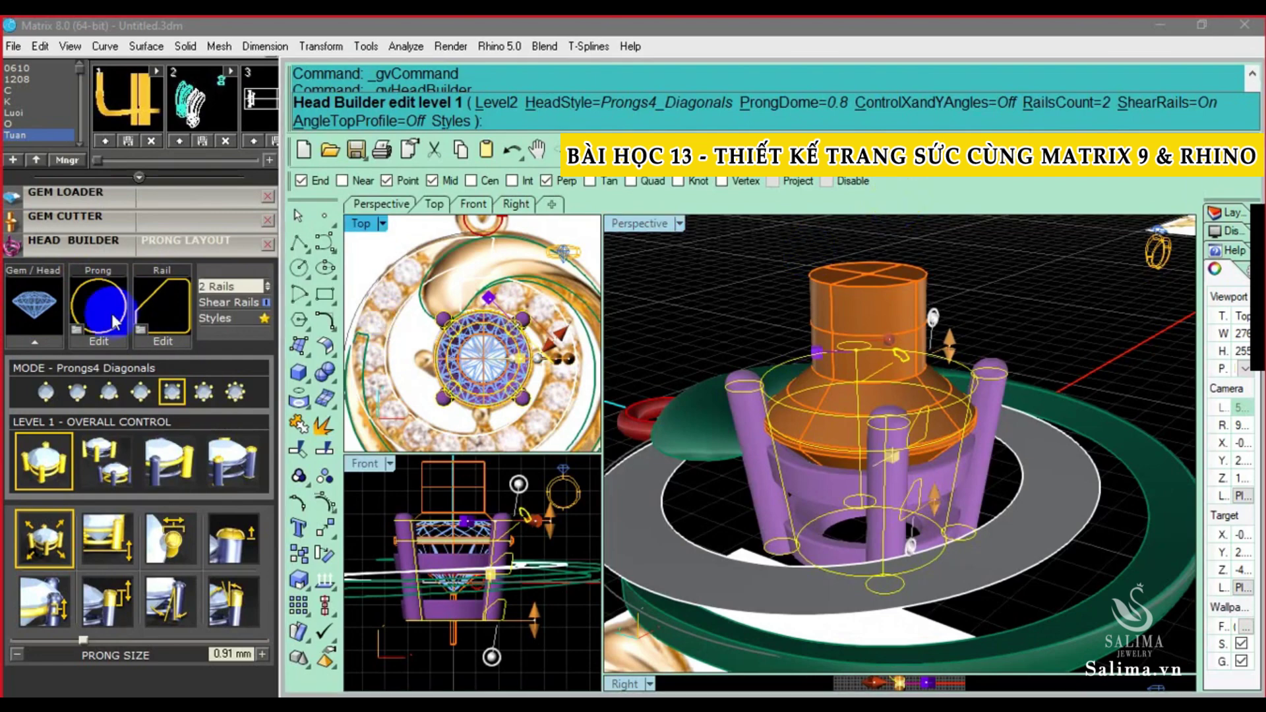
pyautogui.click(170, 294)
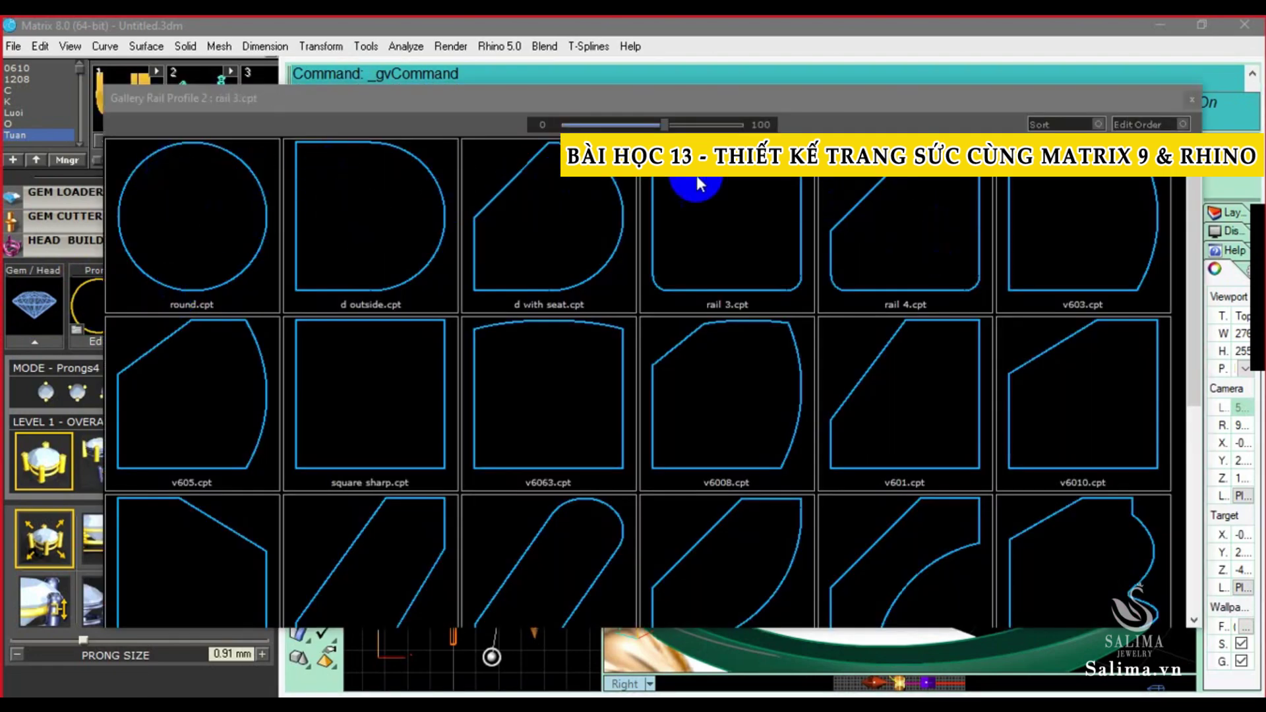
pyautogui.doubleClick(904, 198)
pyautogui.scroll(3, 846, 493)
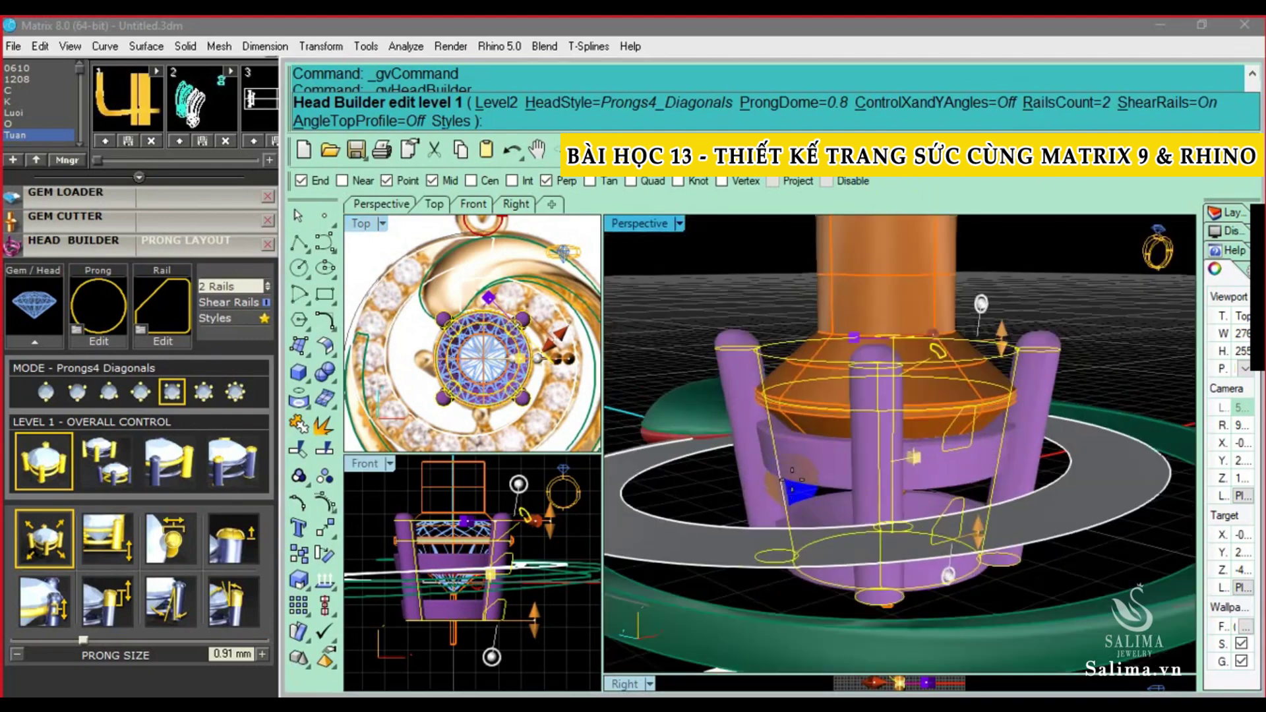
# Maximize the Perspective view and orbit around the head to inspect its rails
pyautogui.doubleClick(650, 223)
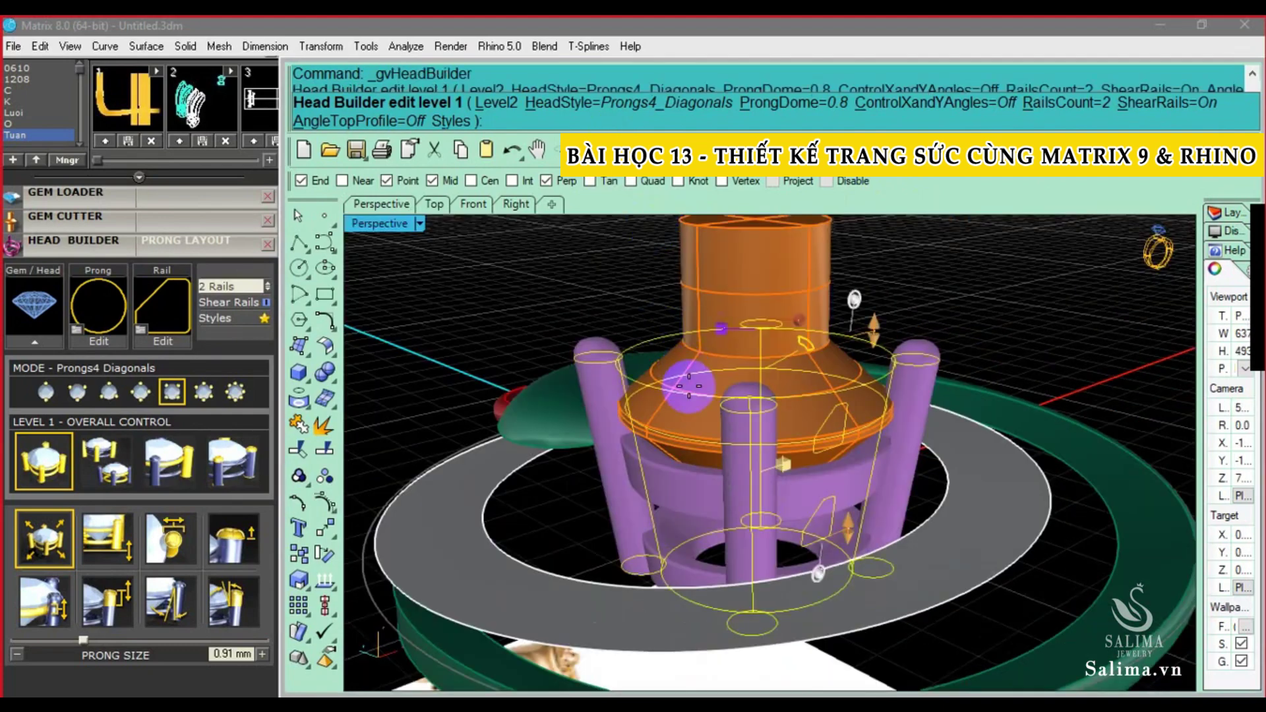
pyautogui.scroll(3, 663, 527)
pyautogui.scroll(2, 663, 527)
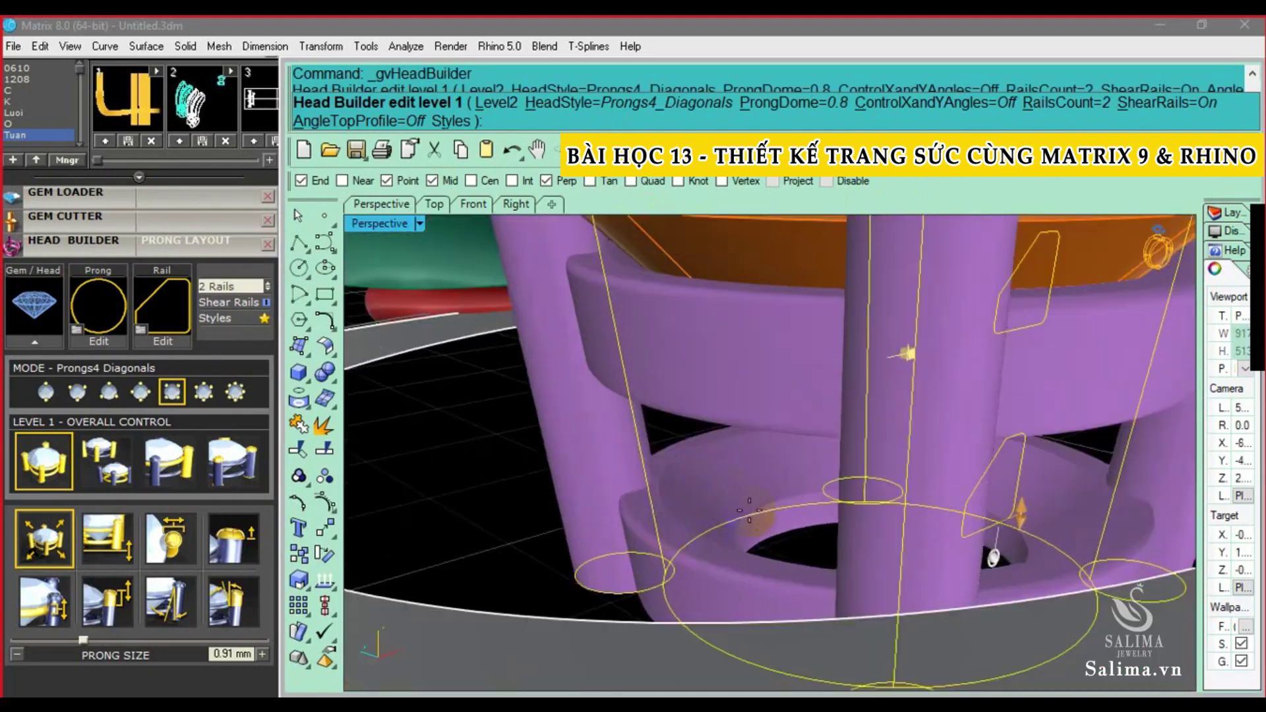
pyautogui.moveTo(655, 496)
pyautogui.mouseDown(button='right')
pyautogui.moveTo(653, 429)
pyautogui.moveTo(610, 483)
pyautogui.mouseUp(button='right')
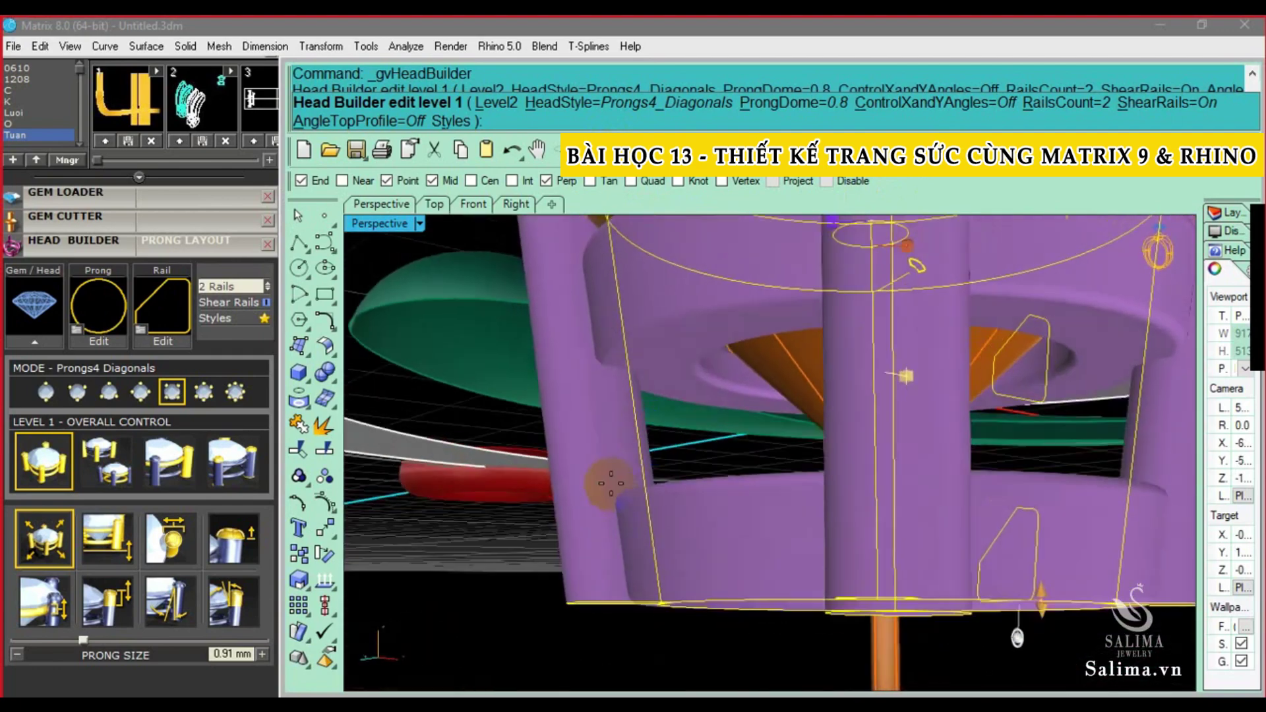
pyautogui.moveTo(640, 549)
pyautogui.mouseDown(button='right')
pyautogui.moveTo(615, 504)
pyautogui.moveTo(721, 569)
pyautogui.mouseUp(button='right')
pyautogui.moveTo(663, 481); pyautogui.dragTo(660, 458, button='right')
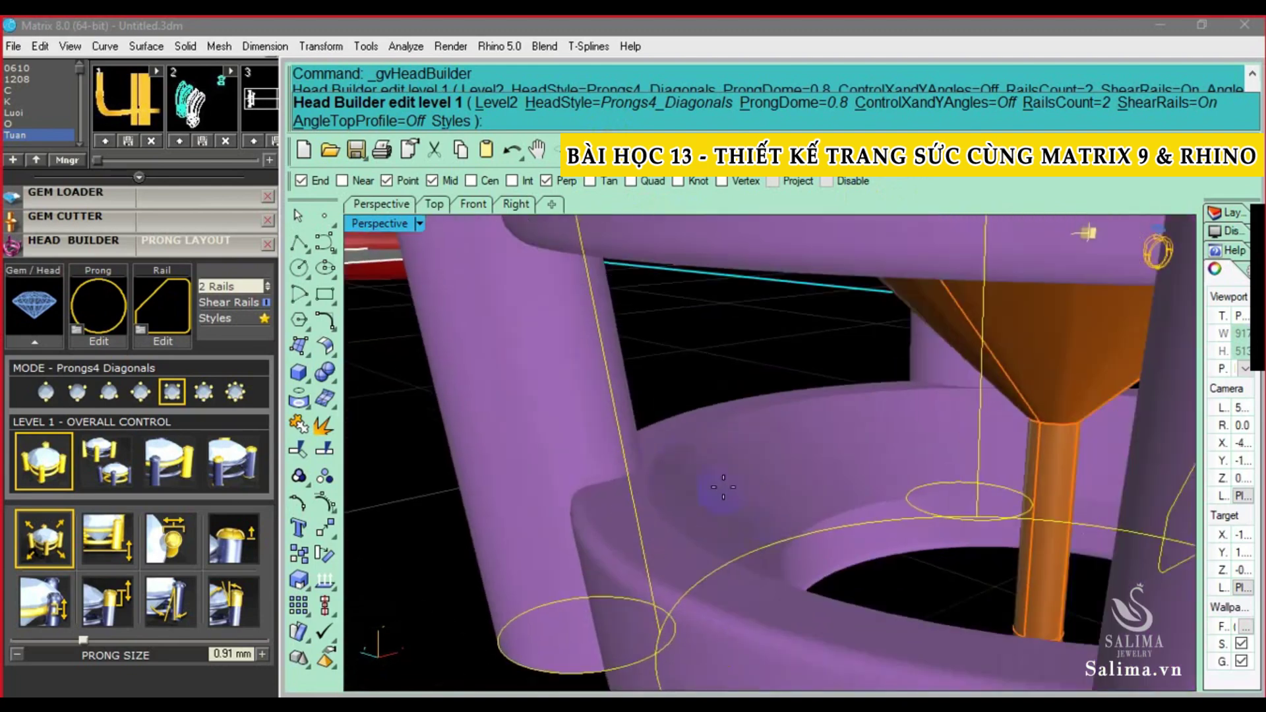
pyautogui.moveTo(802, 528); pyautogui.dragTo(758, 488, button='right')
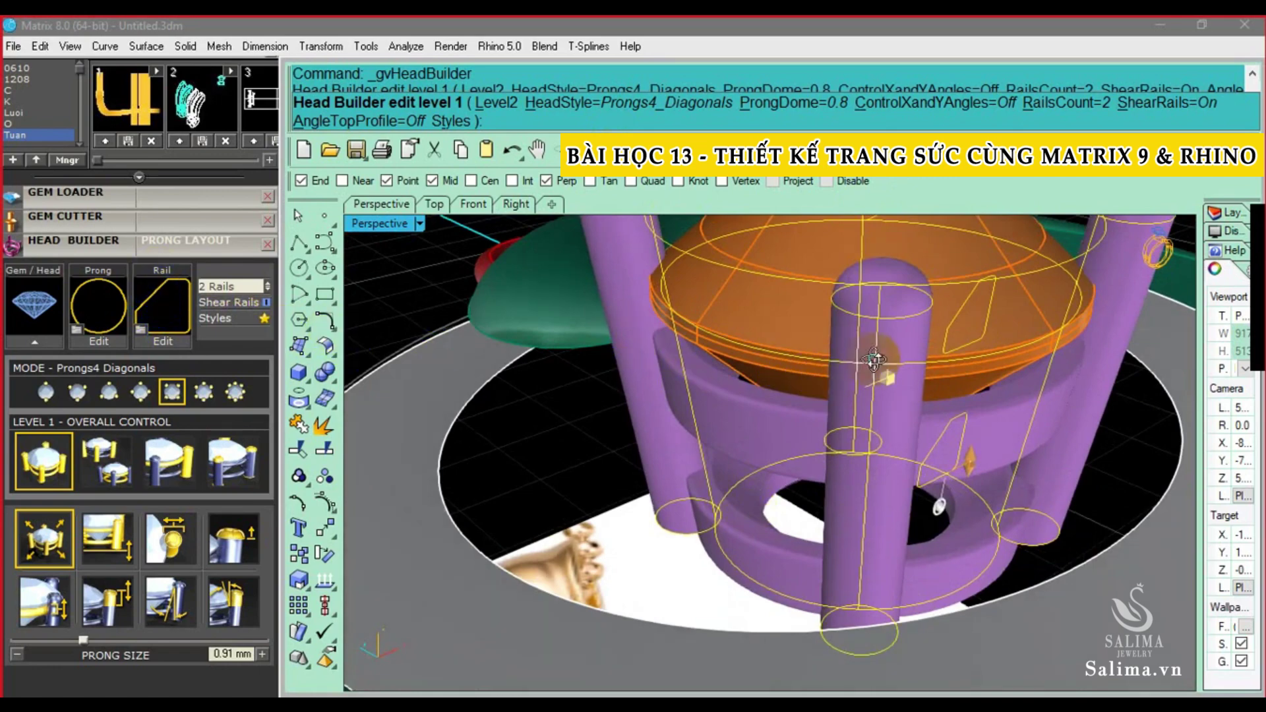
pyautogui.moveTo(878, 358); pyautogui.dragTo(851, 423, button='right')
# Change the Rails count from 2 to 3, back to 2, then to 1
pyautogui.scroll(2, 851, 422)
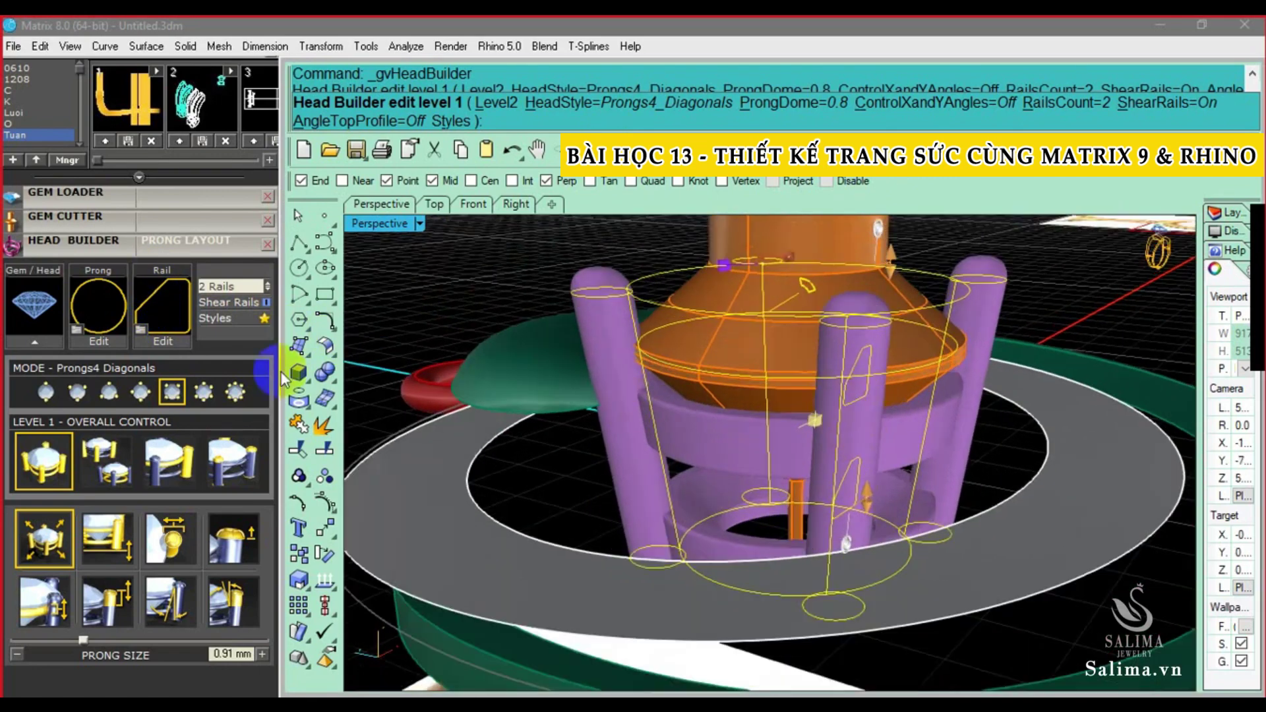
pyautogui.scroll(1, 226, 290)
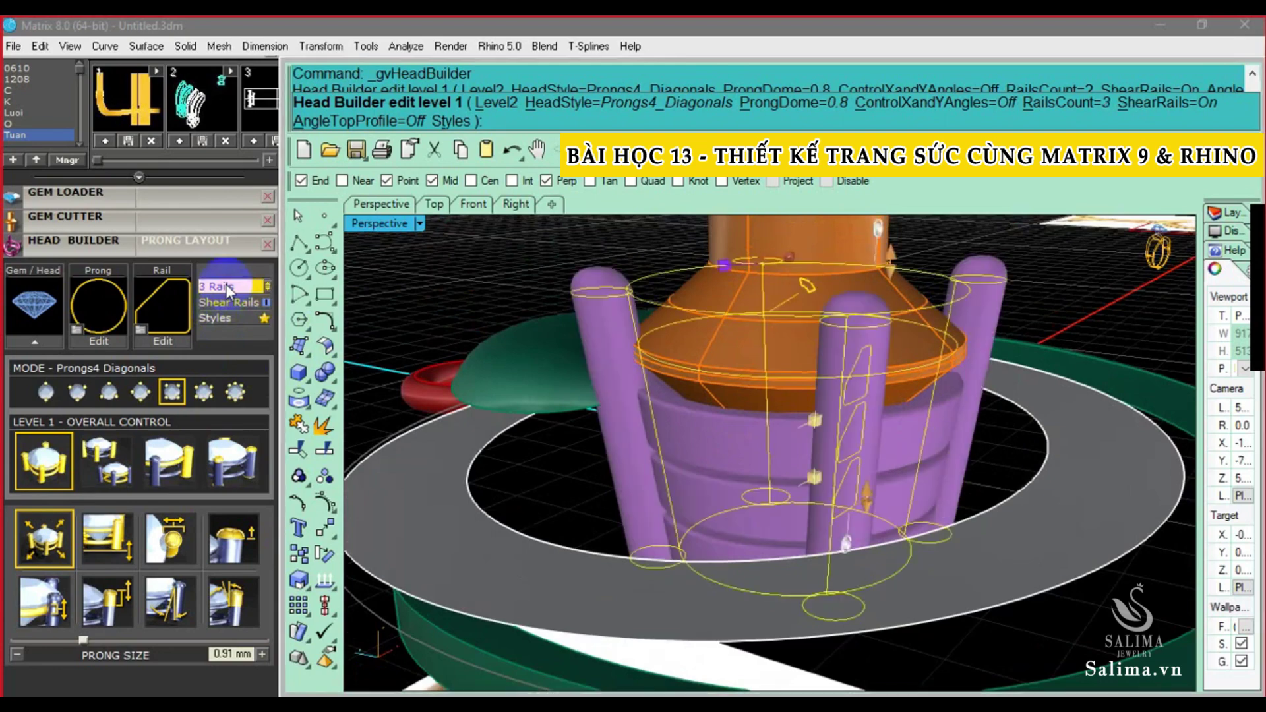
pyautogui.scroll(1, 739, 448)
pyautogui.scroll(1, 660, 514)
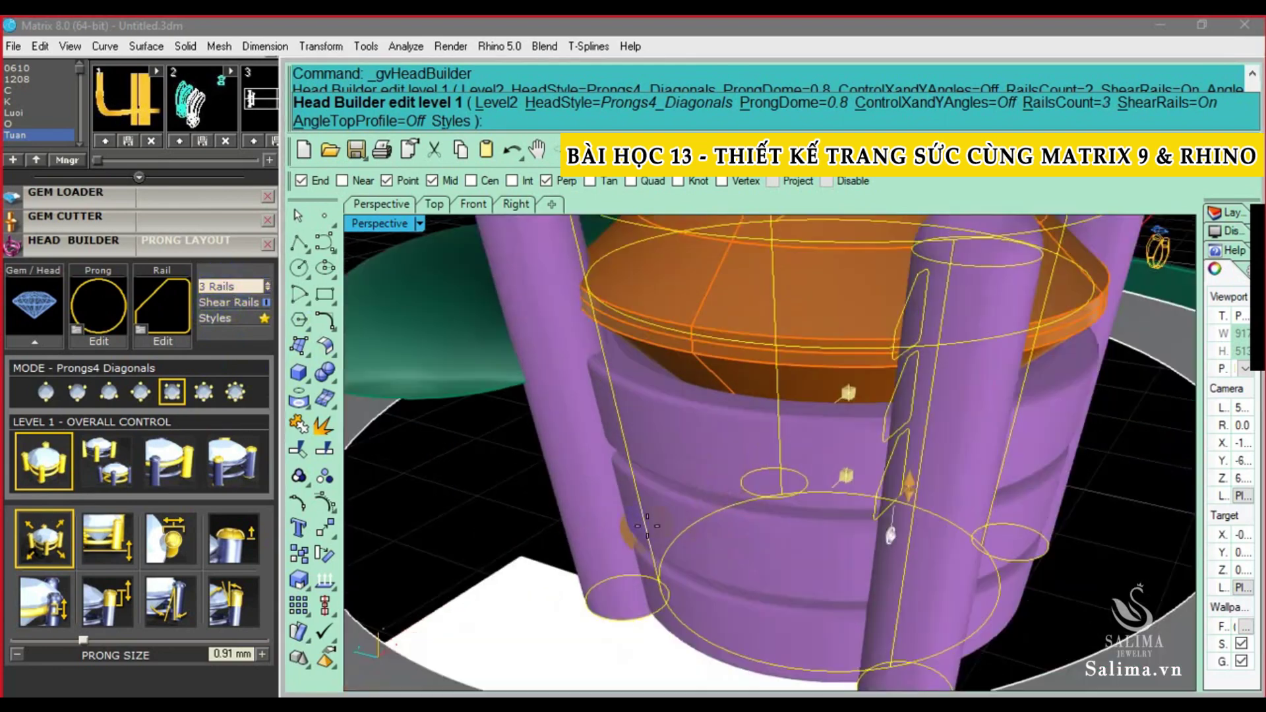
pyautogui.scroll(-1, 226, 287)
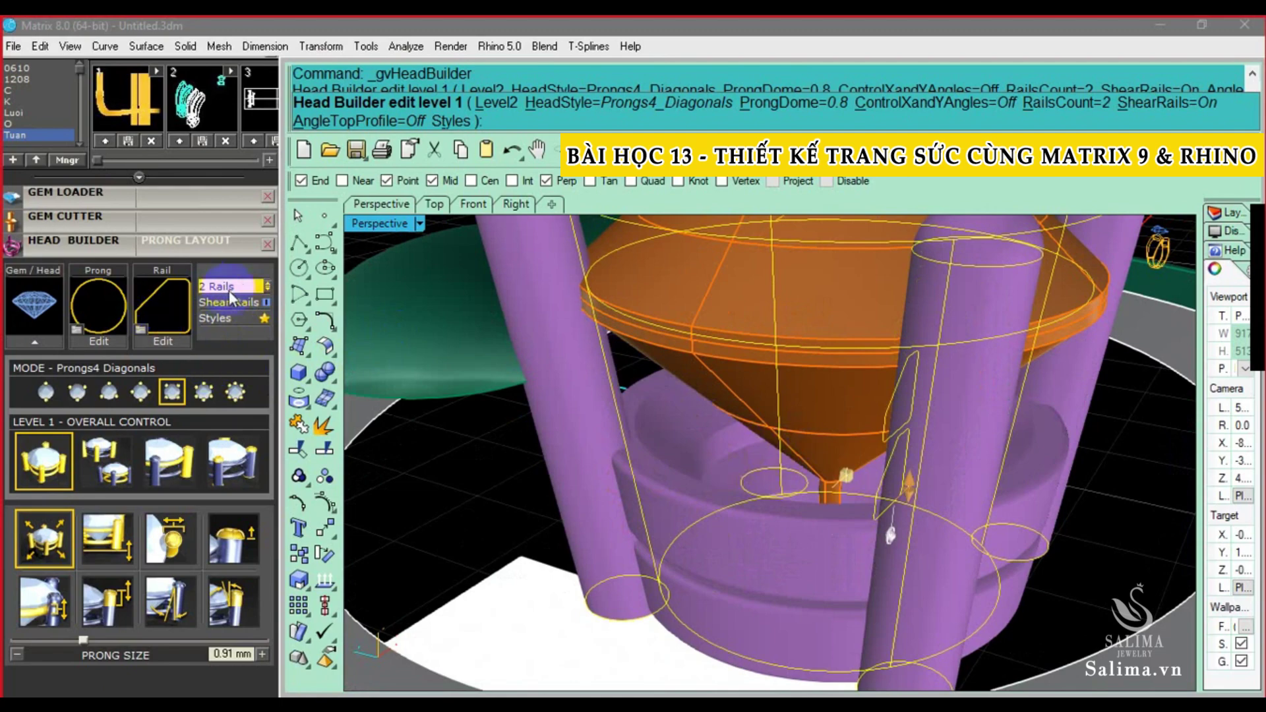
pyautogui.scroll(-1, 229, 290)
pyautogui.moveTo(799, 526)
pyautogui.mouseDown(button='right')
pyautogui.moveTo(732, 483)
pyautogui.moveTo(872, 495)
pyautogui.moveTo(736, 530)
pyautogui.mouseUp(button='right')
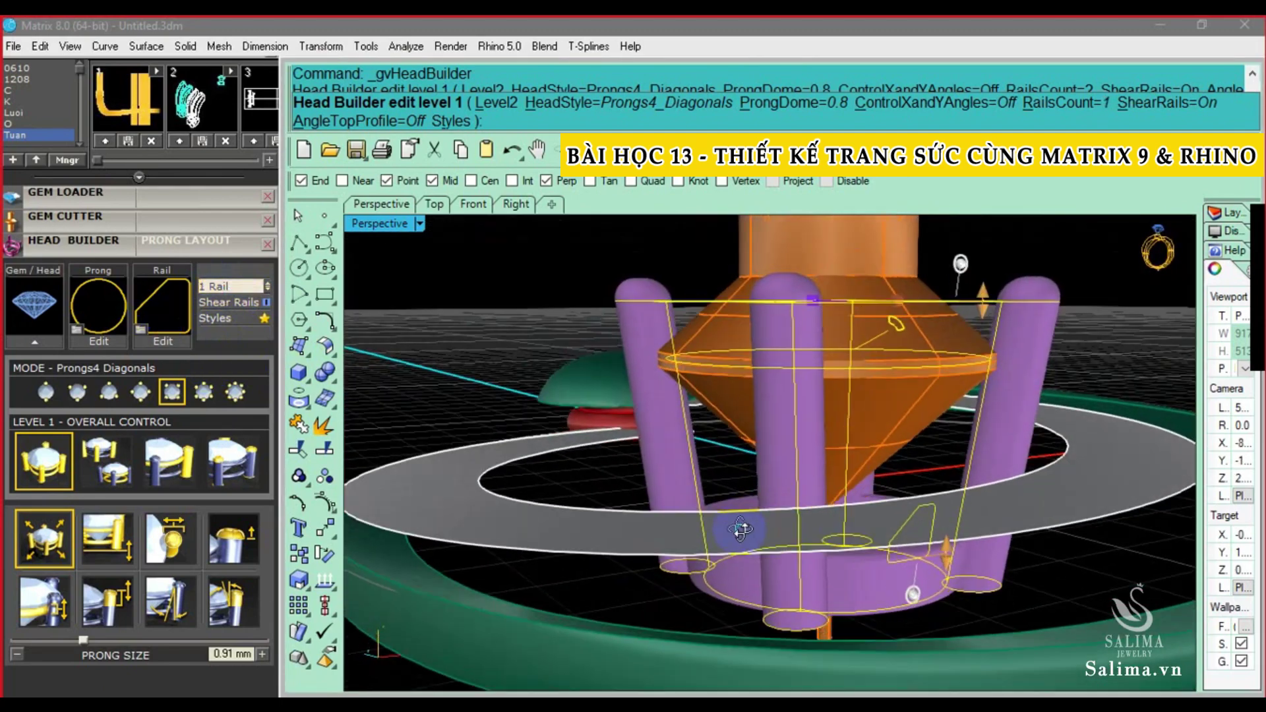
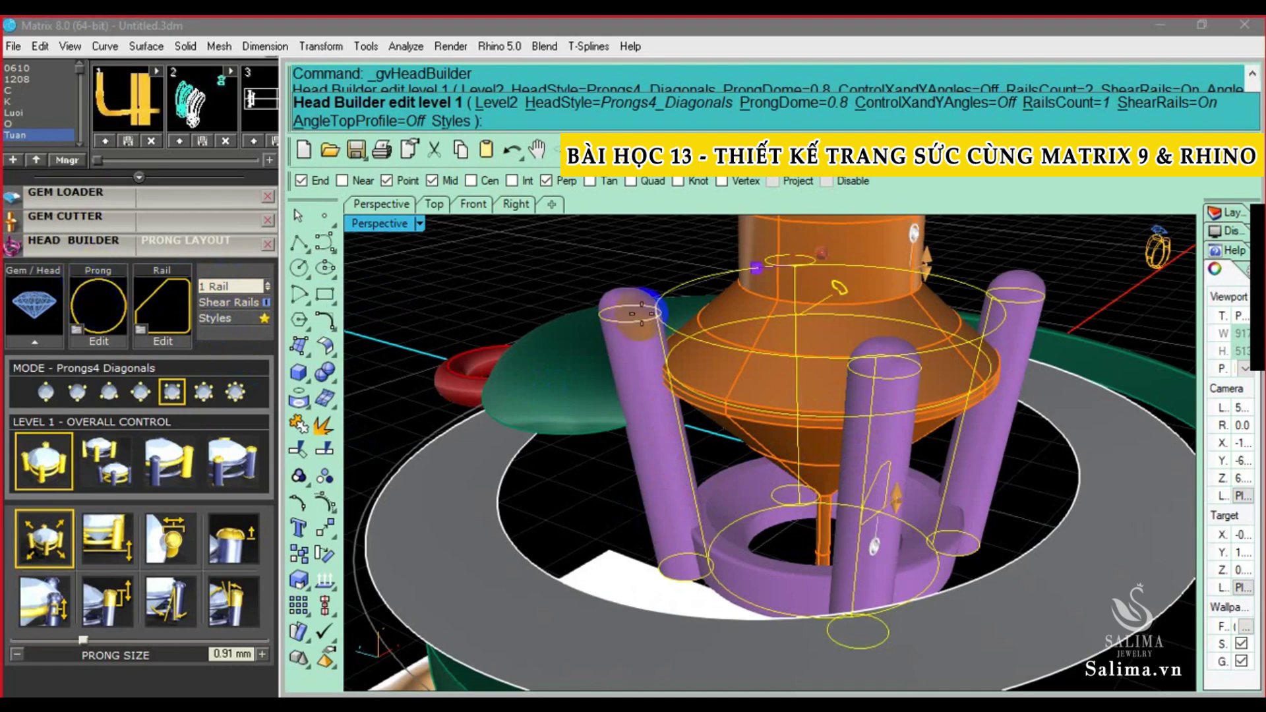
# Give the prongs the heart-shaped Prong_062 profile from the prong library
pyautogui.click(106, 300)
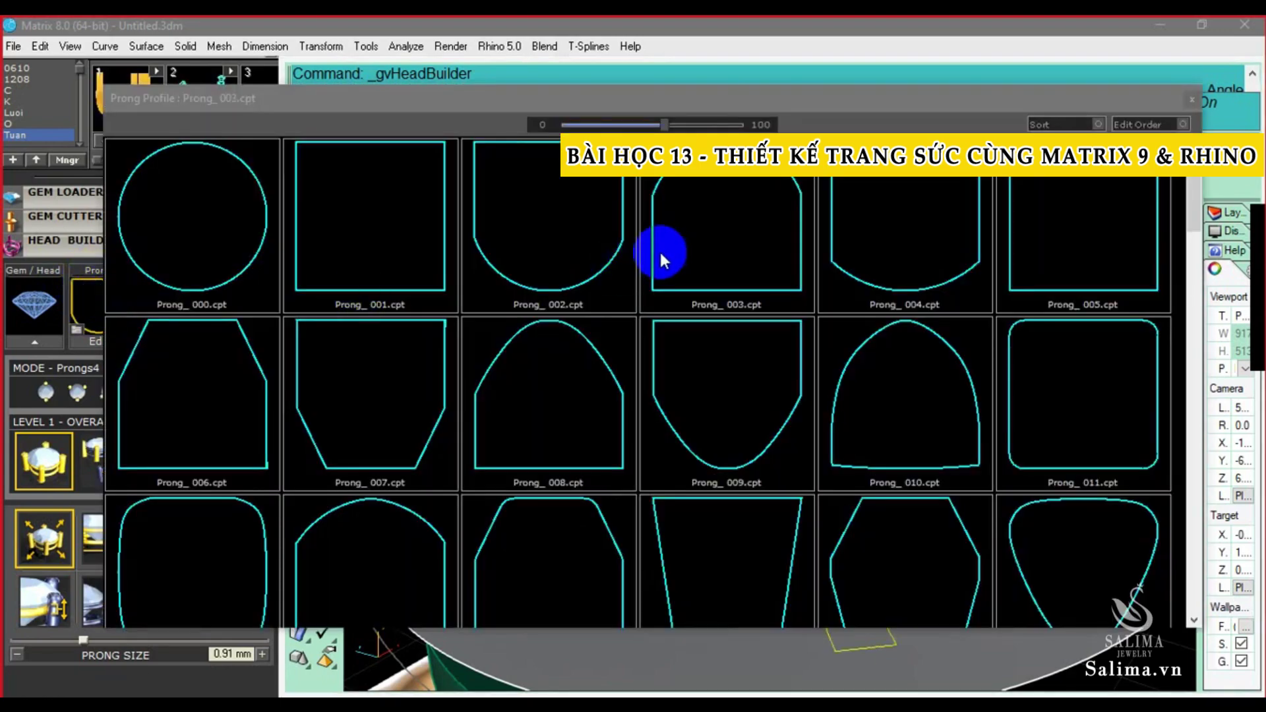
pyautogui.scroll(-2, 661, 248)
pyautogui.scroll(-3, 663, 248)
pyautogui.scroll(-5, 663, 248)
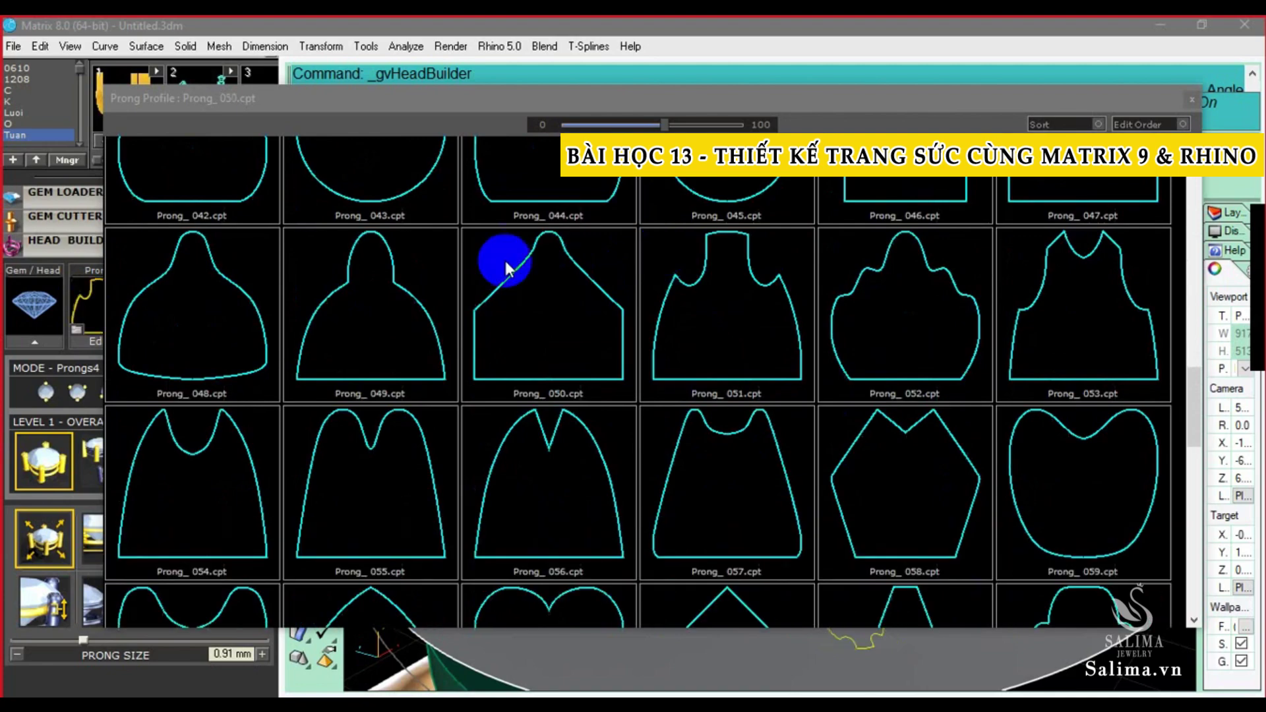
pyautogui.scroll(-4, 393, 309)
pyautogui.scroll(-3, 395, 310)
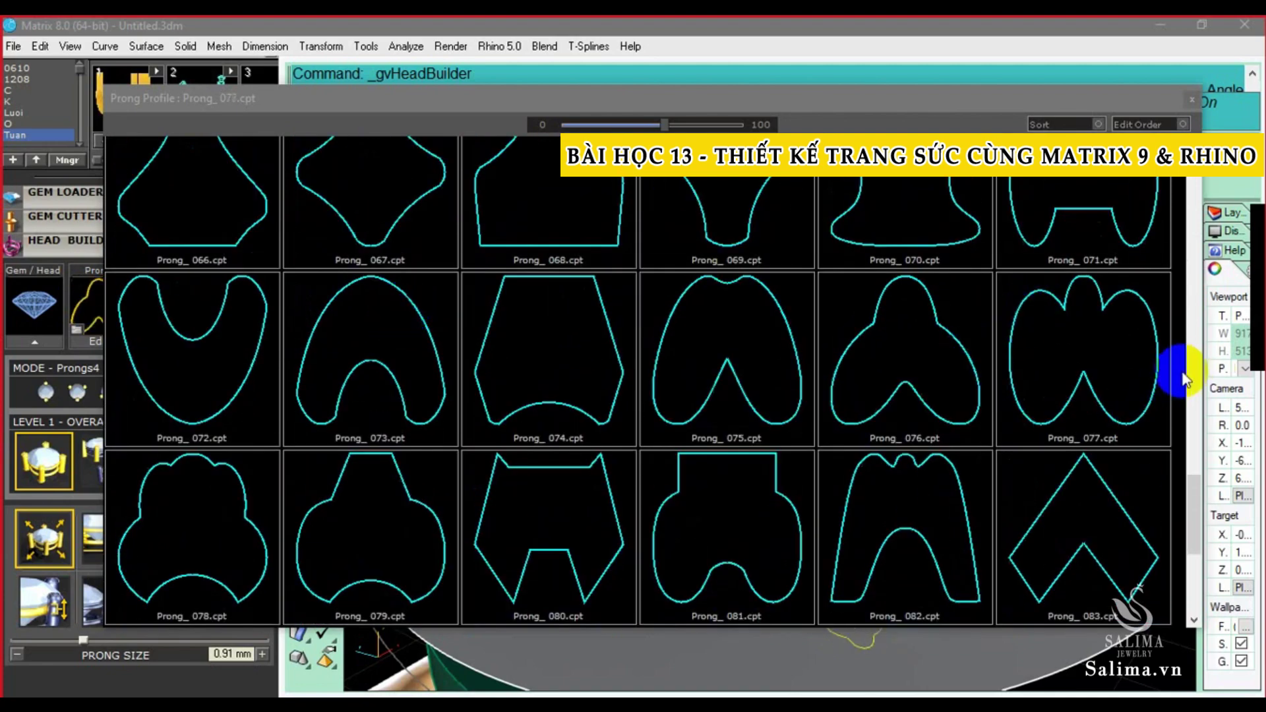
pyautogui.moveTo(1192, 512)
pyautogui.mouseDown()
pyautogui.moveTo(1201, 583)
pyautogui.moveTo(1185, 430)
pyautogui.mouseUp()
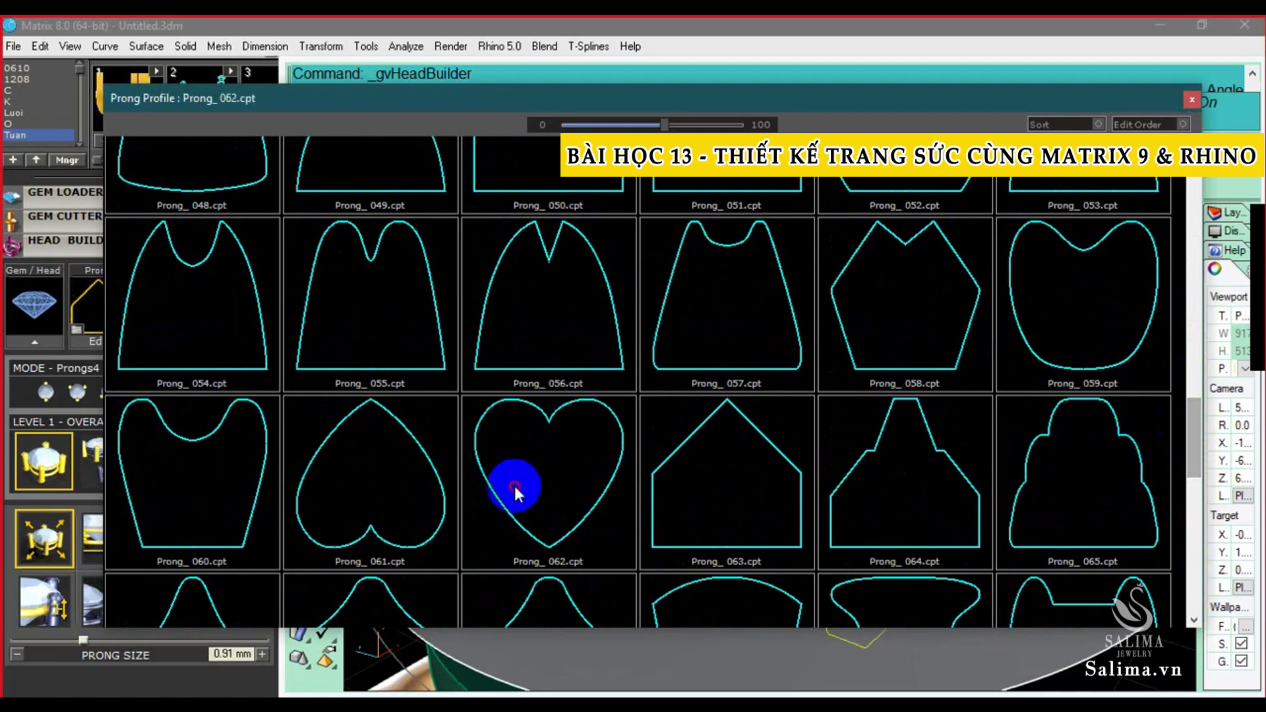
pyautogui.click(513, 484)
# Inspect the heart prongs, then try the Prong_061 and Prong_049 profiles
pyautogui.moveTo(716, 317); pyautogui.dragTo(715, 461, button='right')
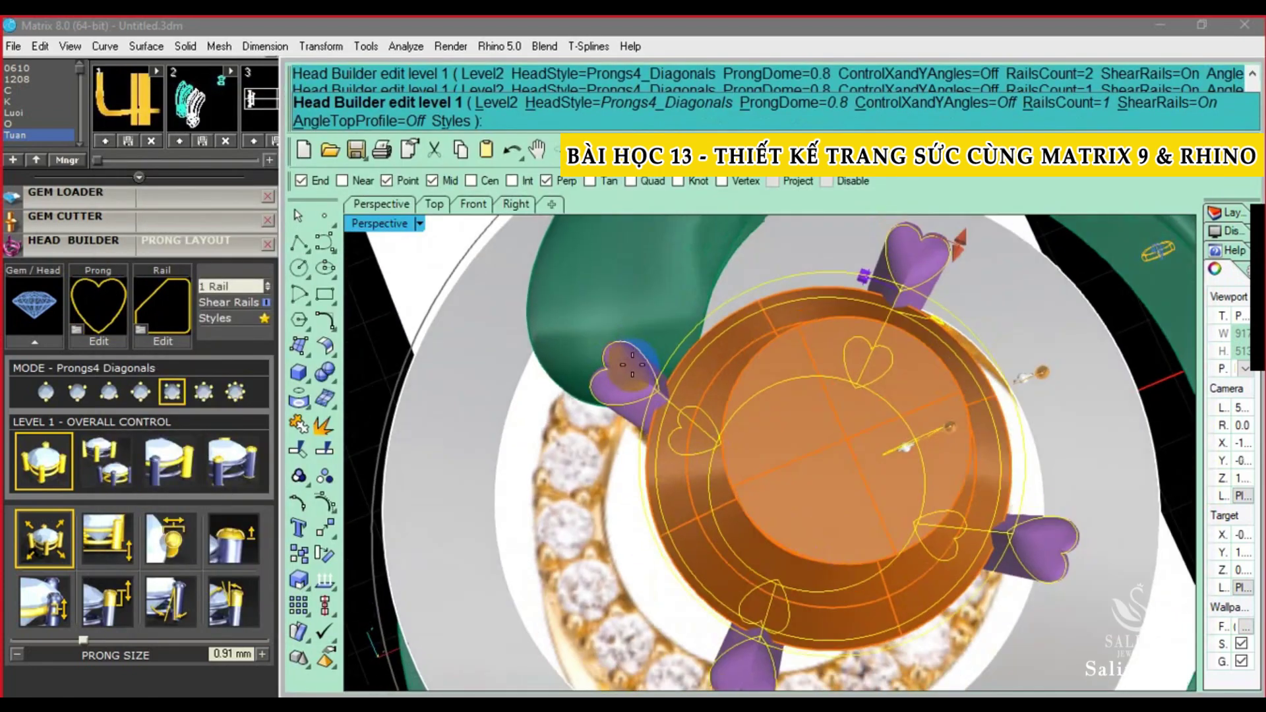
pyautogui.moveTo(629, 370)
pyautogui.mouseDown(button='right')
pyautogui.moveTo(631, 389)
pyautogui.moveTo(608, 389)
pyautogui.mouseUp(button='right')
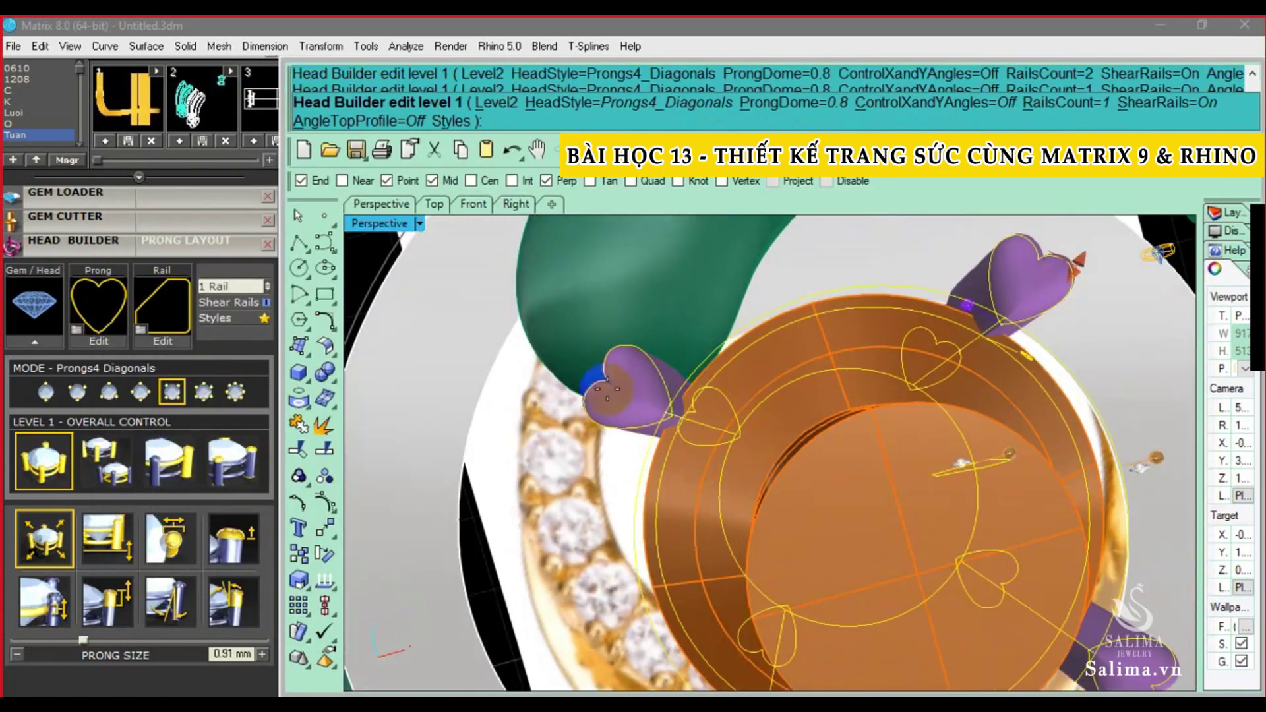
pyautogui.click(113, 311)
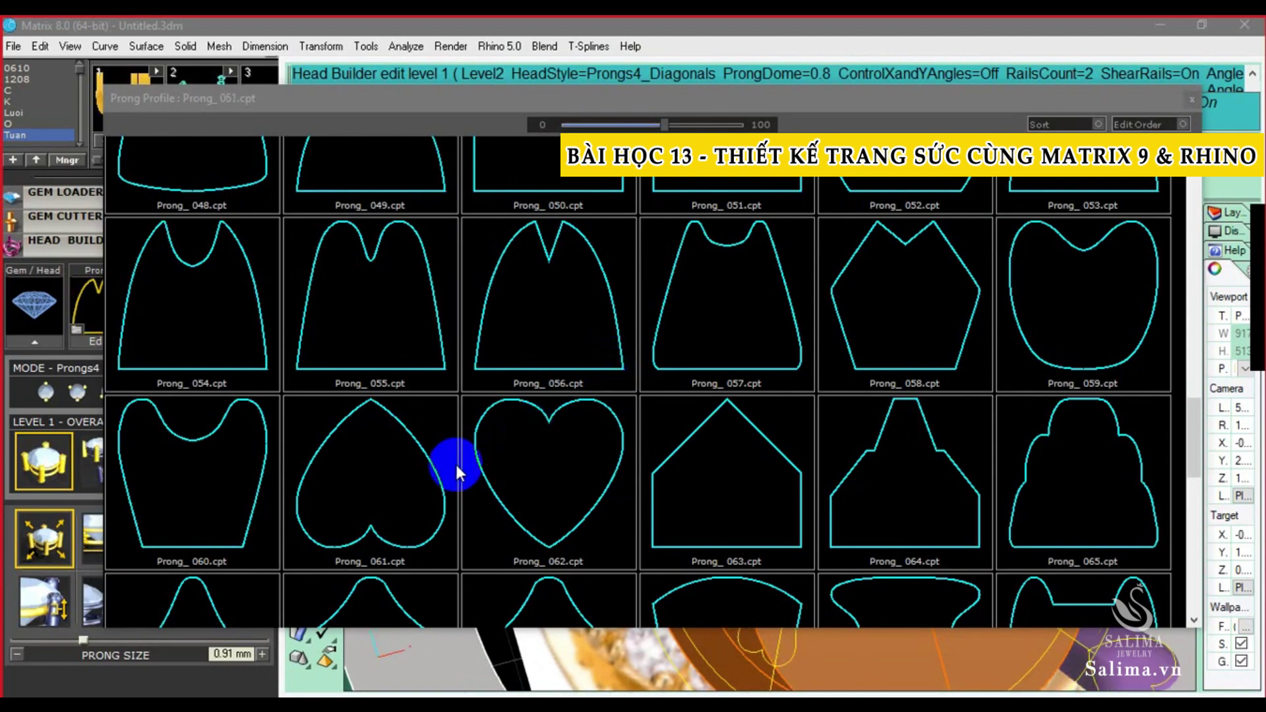
pyautogui.click(429, 461)
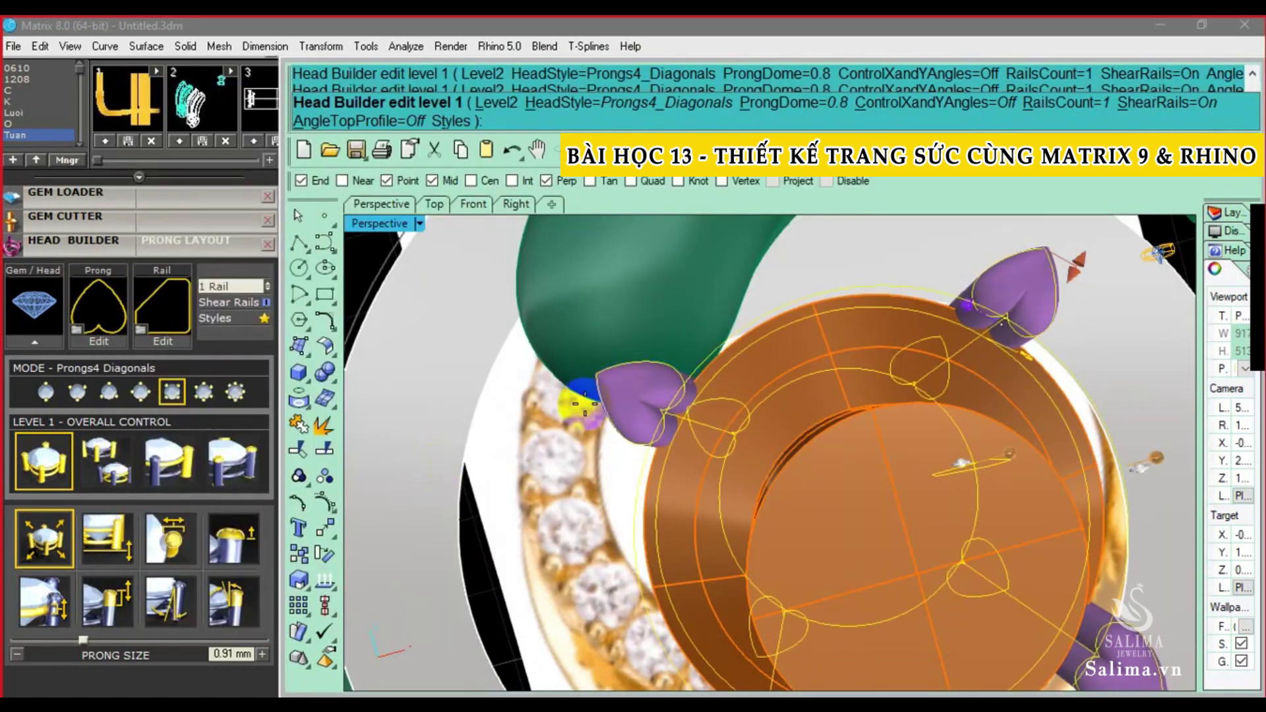
pyautogui.click(108, 307)
pyautogui.scroll(2, 593, 369)
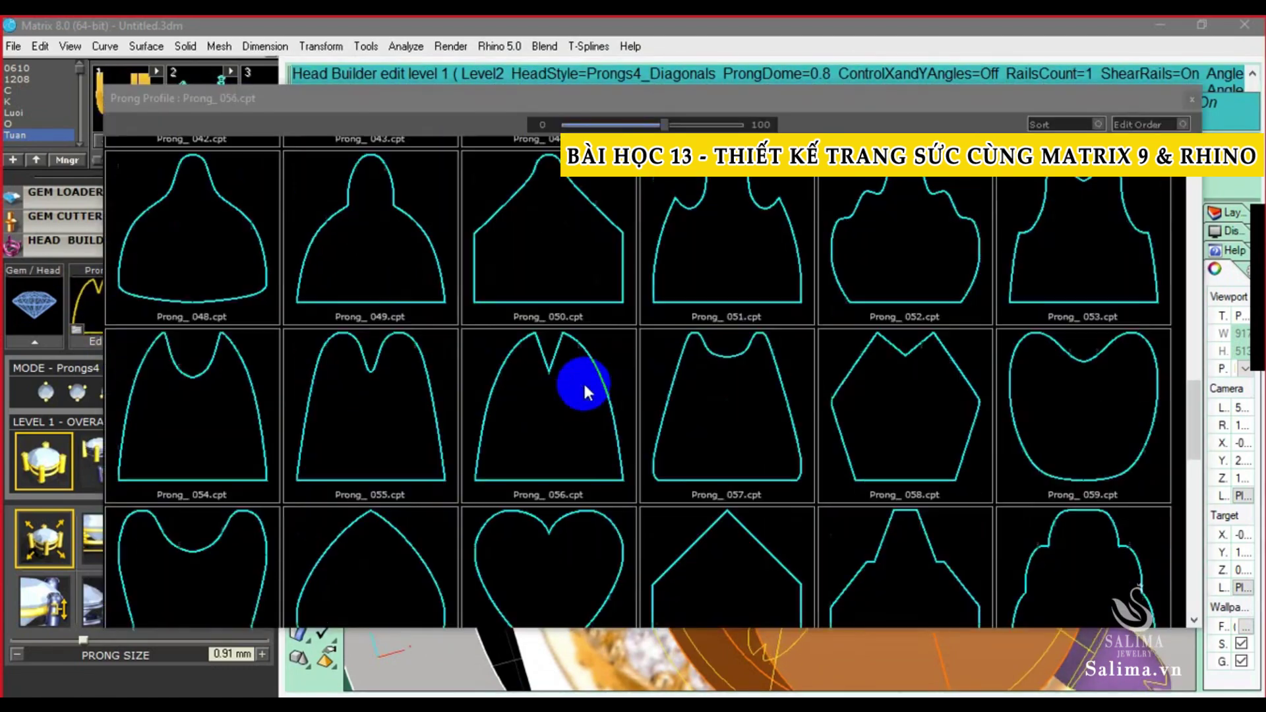
pyautogui.scroll(2, 461, 363)
pyautogui.click(350, 353)
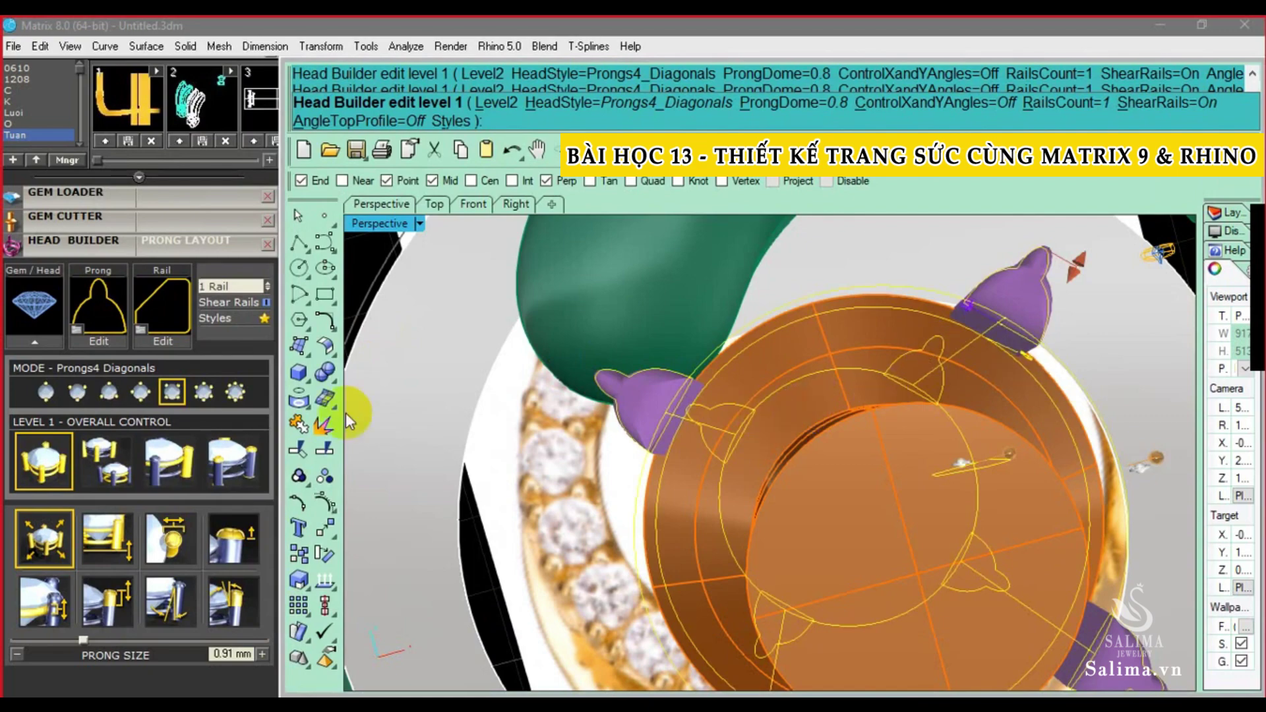
# Try the bear-shaped Prong_045 profile, then set the prongs back to a round profile
pyautogui.click(99, 323)
pyautogui.scroll(-1, 857, 330)
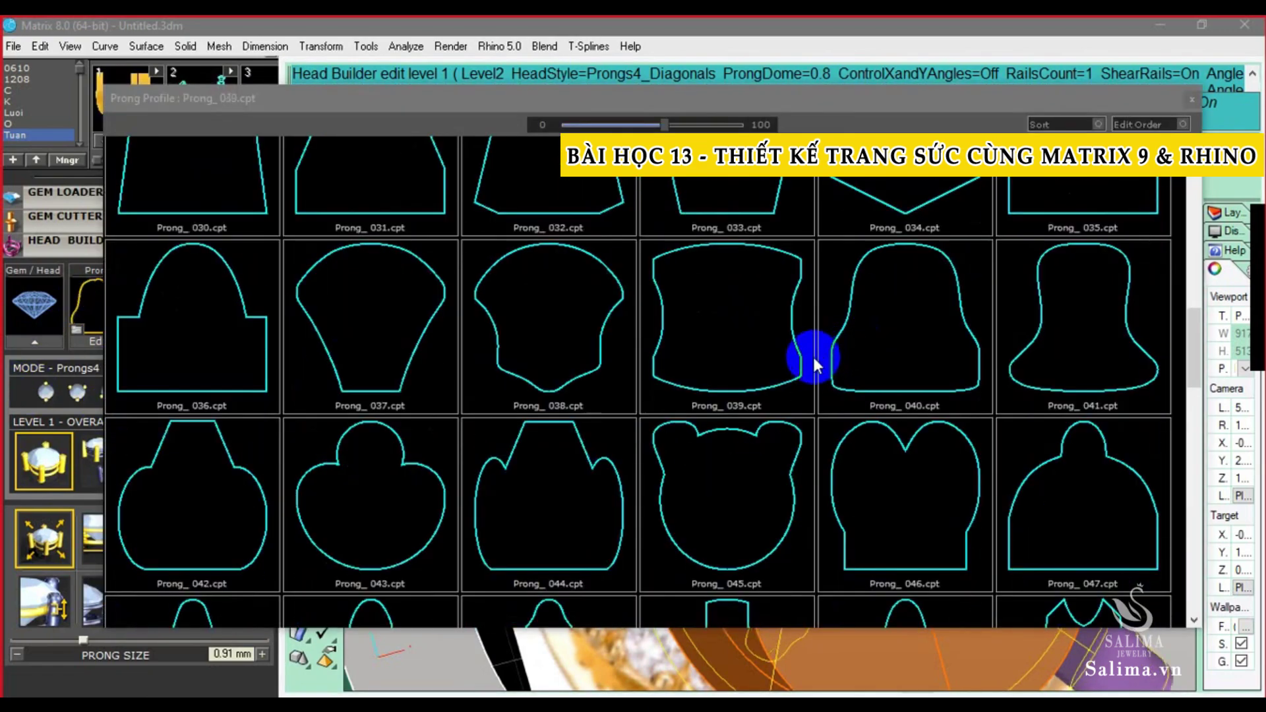
pyautogui.scroll(1, 804, 369)
pyautogui.scroll(-2, 796, 390)
pyautogui.click(750, 447)
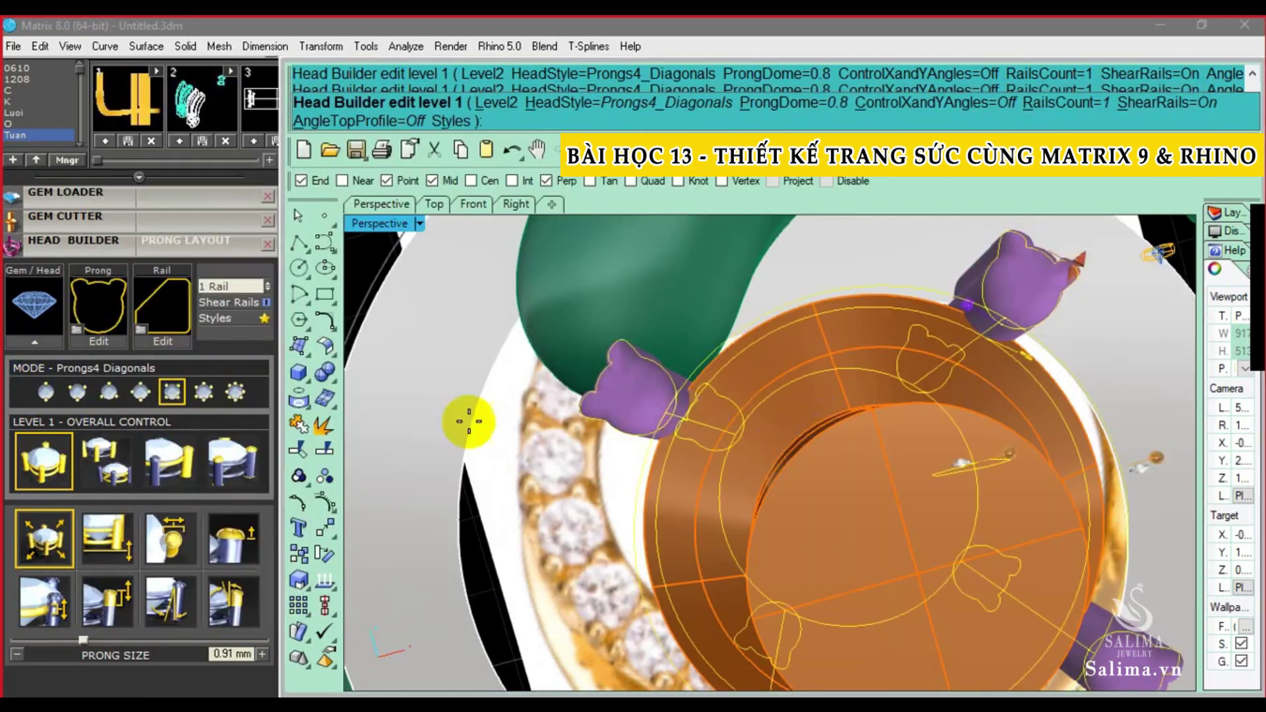
pyautogui.click(99, 307)
pyautogui.scroll(1, 558, 340)
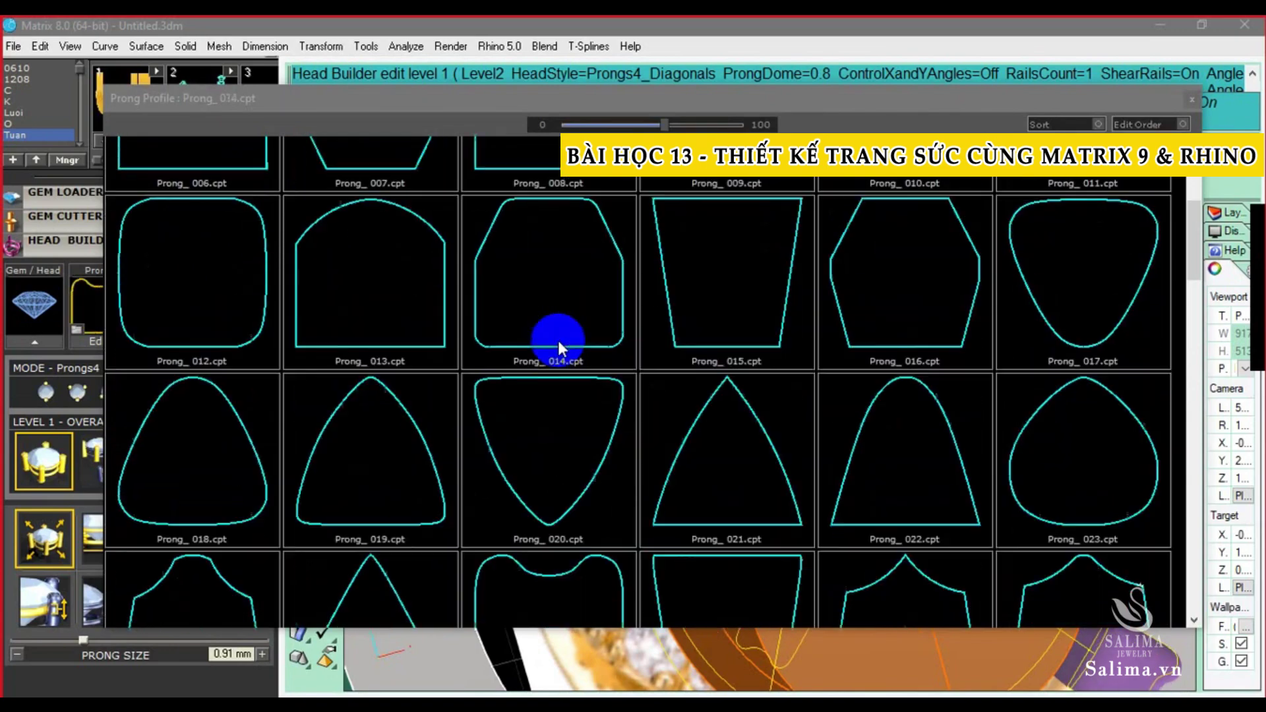
pyautogui.scroll(2, 558, 340)
pyautogui.click(230, 204)
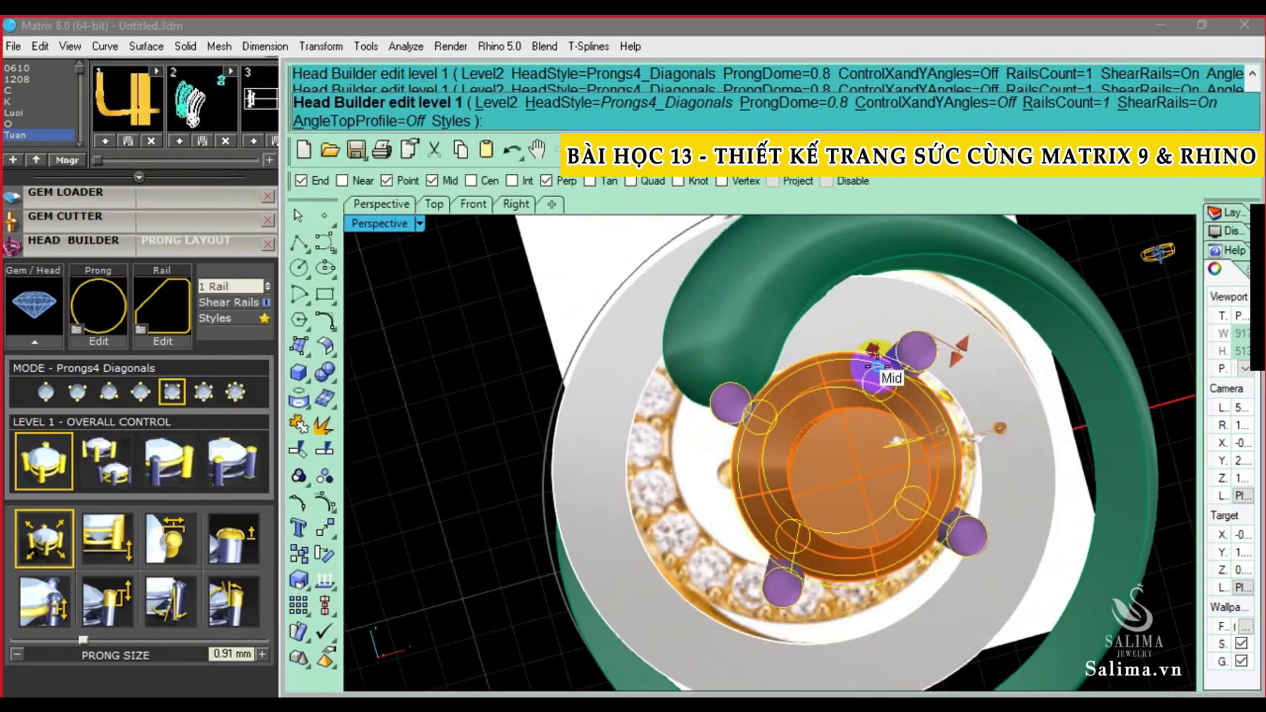
# Show the prong head in the four-viewport layout, viewed from the side
pyautogui.moveTo(877, 366); pyautogui.dragTo(801, 432, button='right')
pyautogui.moveTo(712, 425)
pyautogui.mouseDown(button='right')
pyautogui.moveTo(723, 342)
pyautogui.moveTo(705, 395)
pyautogui.moveTo(841, 422)
pyautogui.moveTo(834, 395)
pyautogui.mouseUp(button='right')
pyautogui.doubleClick(381, 223)
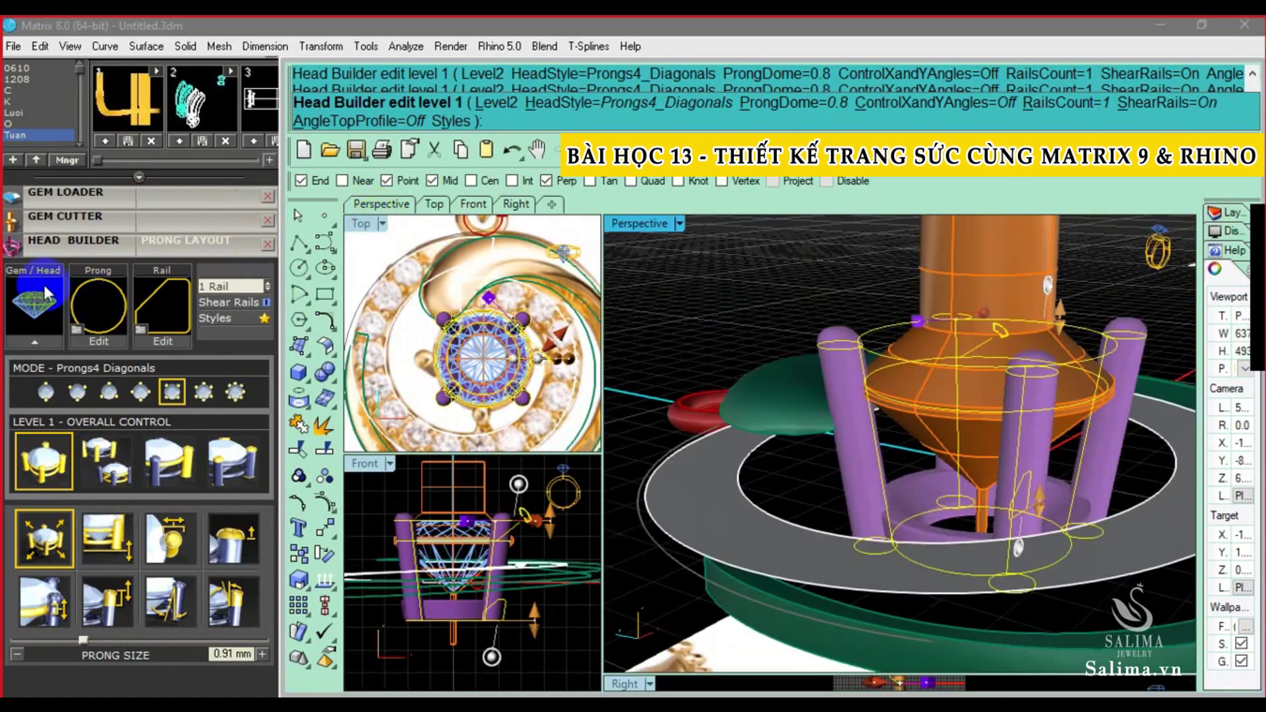
pyautogui.moveTo(809, 379); pyautogui.dragTo(832, 453, button='right')
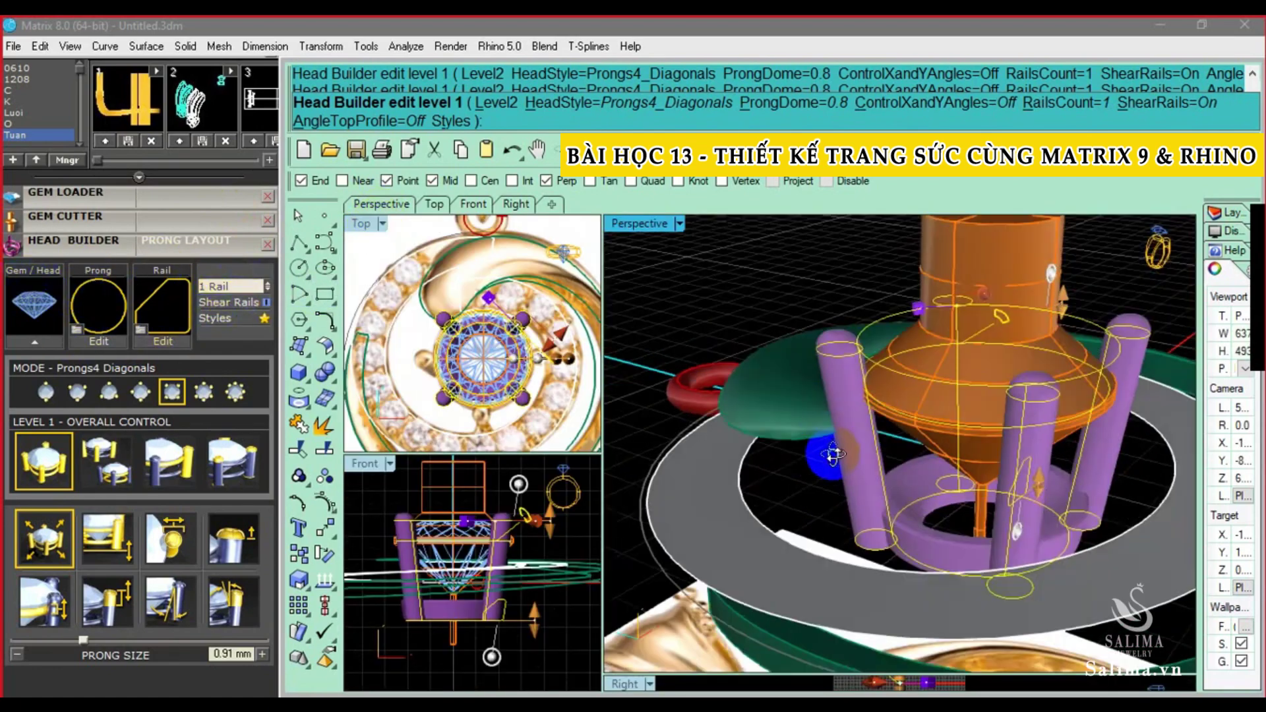
pyautogui.scroll(5, 832, 454)
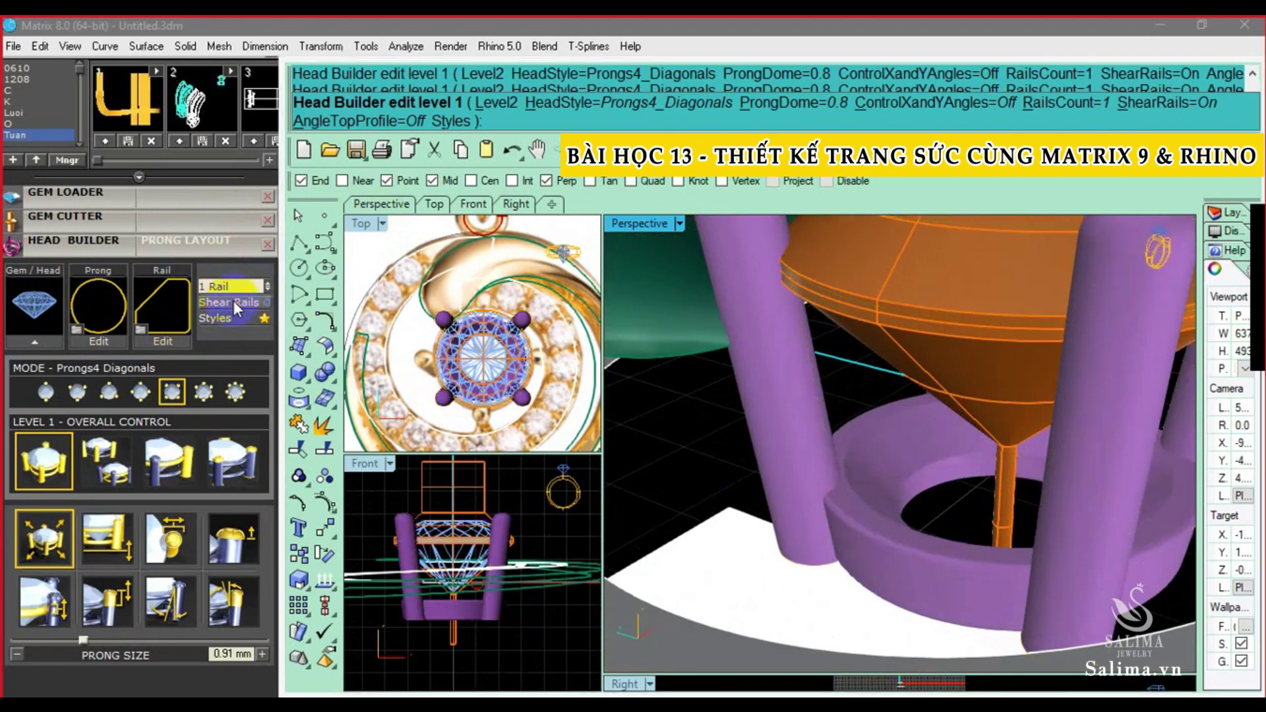
# Toggle Shear Rails off and back on, then orbit to inspect the head
pyautogui.click(259, 301)
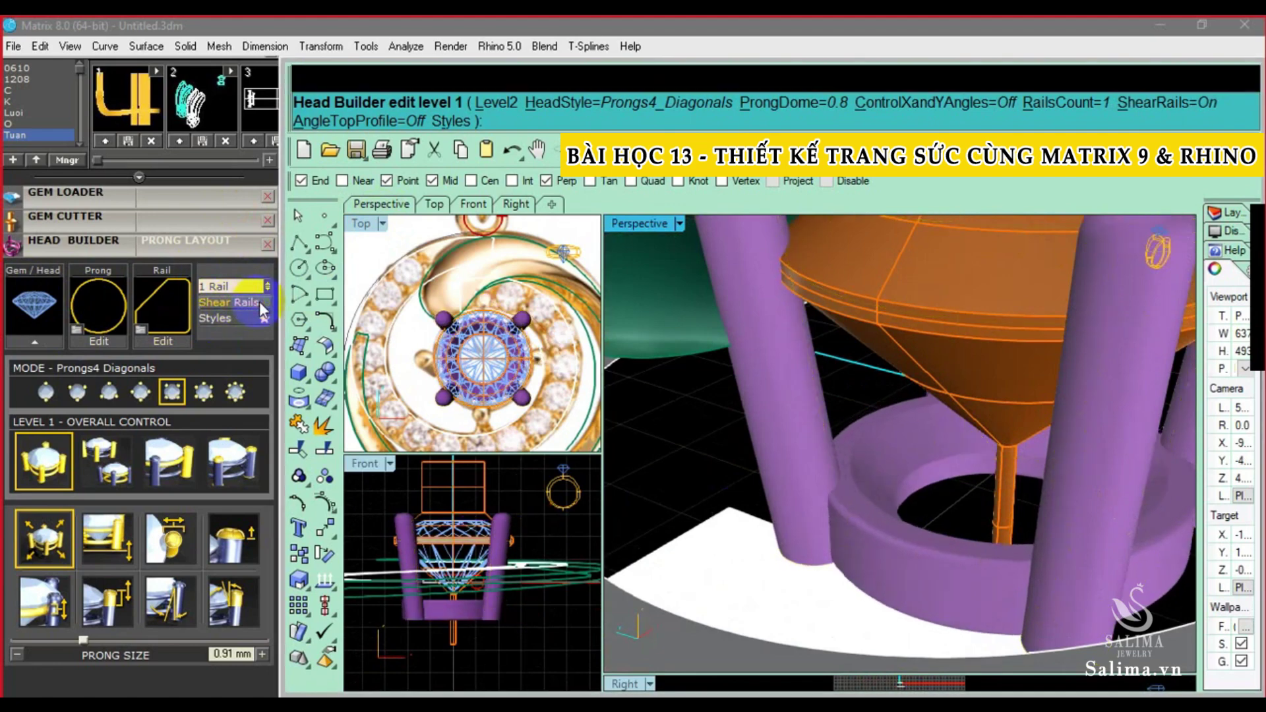
pyautogui.scroll(2, 853, 554)
pyautogui.scroll(1, 852, 553)
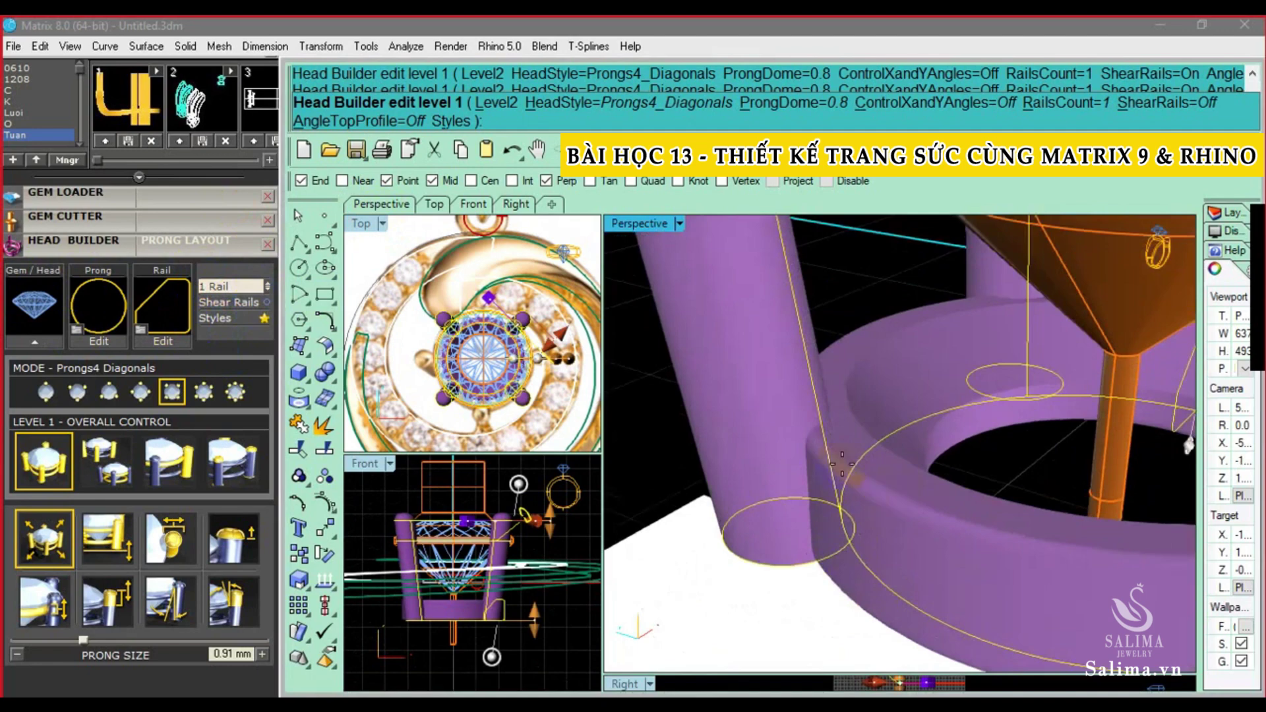
pyautogui.scroll(-1, 842, 463)
pyautogui.scroll(-1, 935, 440)
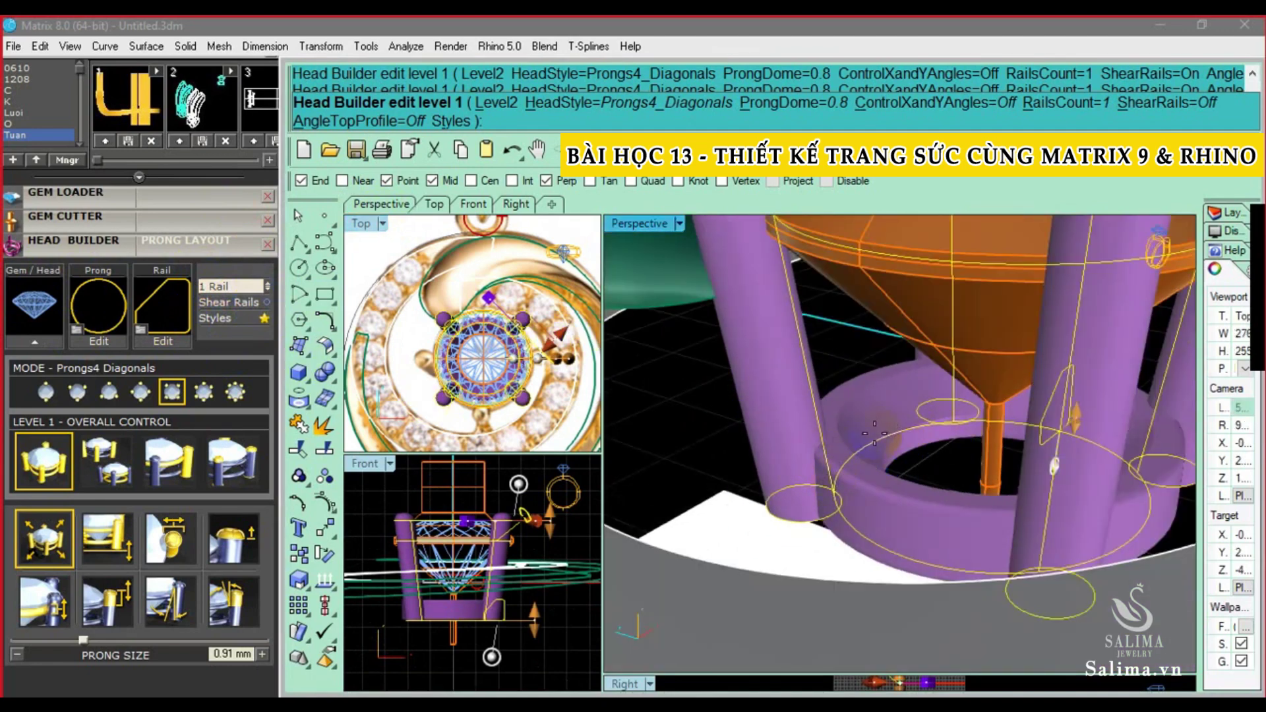
pyautogui.click(389, 343)
pyautogui.click(247, 302)
pyautogui.click(821, 452)
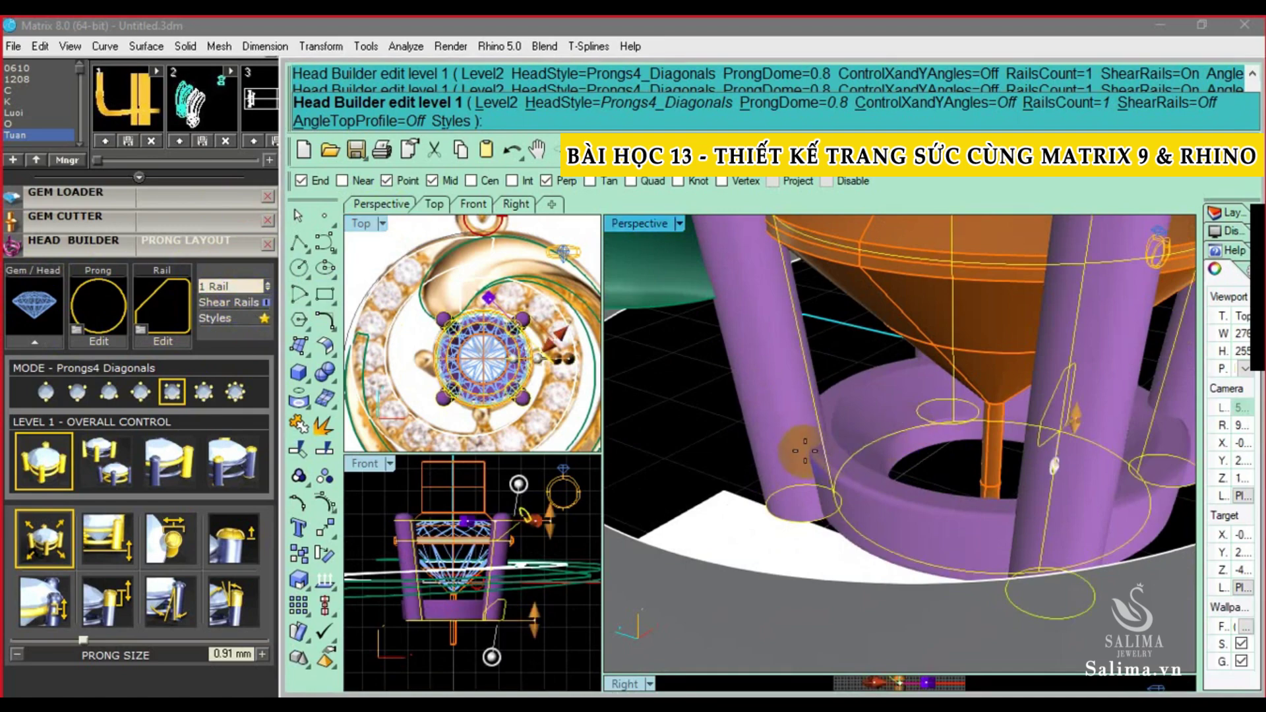
pyautogui.moveTo(827, 447); pyautogui.dragTo(725, 455, button='right')
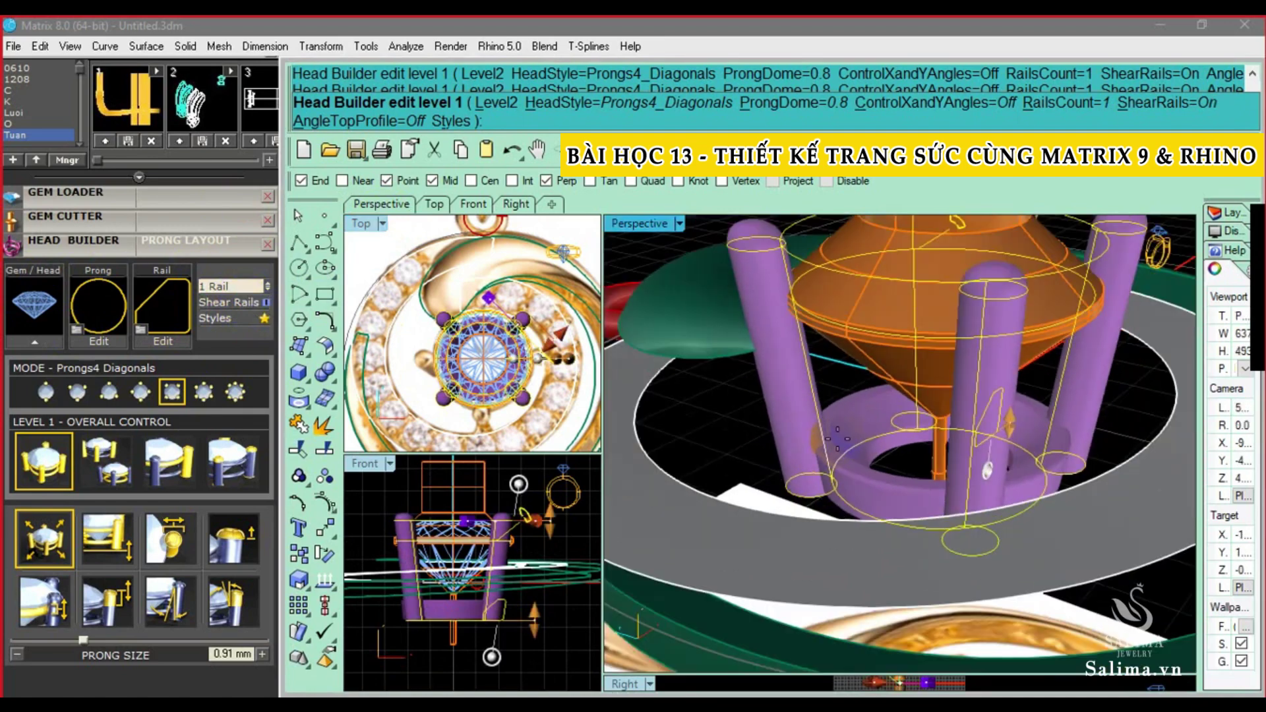
pyautogui.scroll(3, 417, 560)
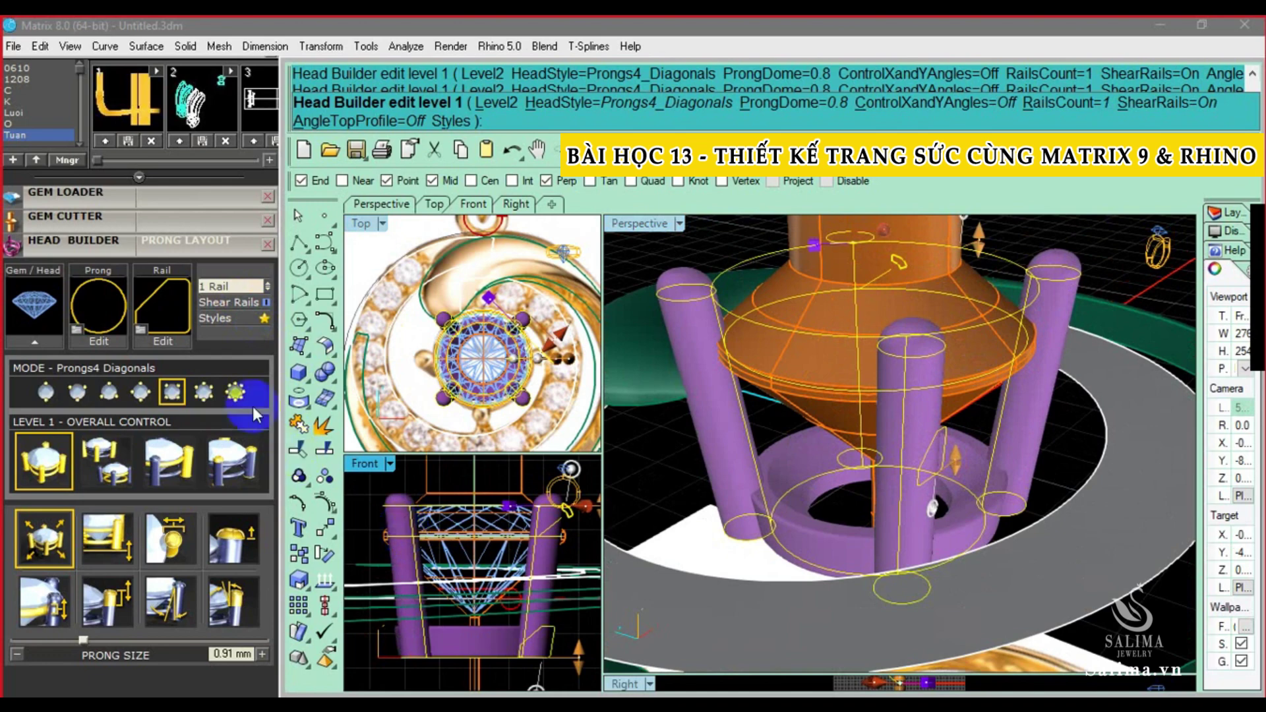
pyautogui.click(661, 373)
pyautogui.scroll(3, 666, 379)
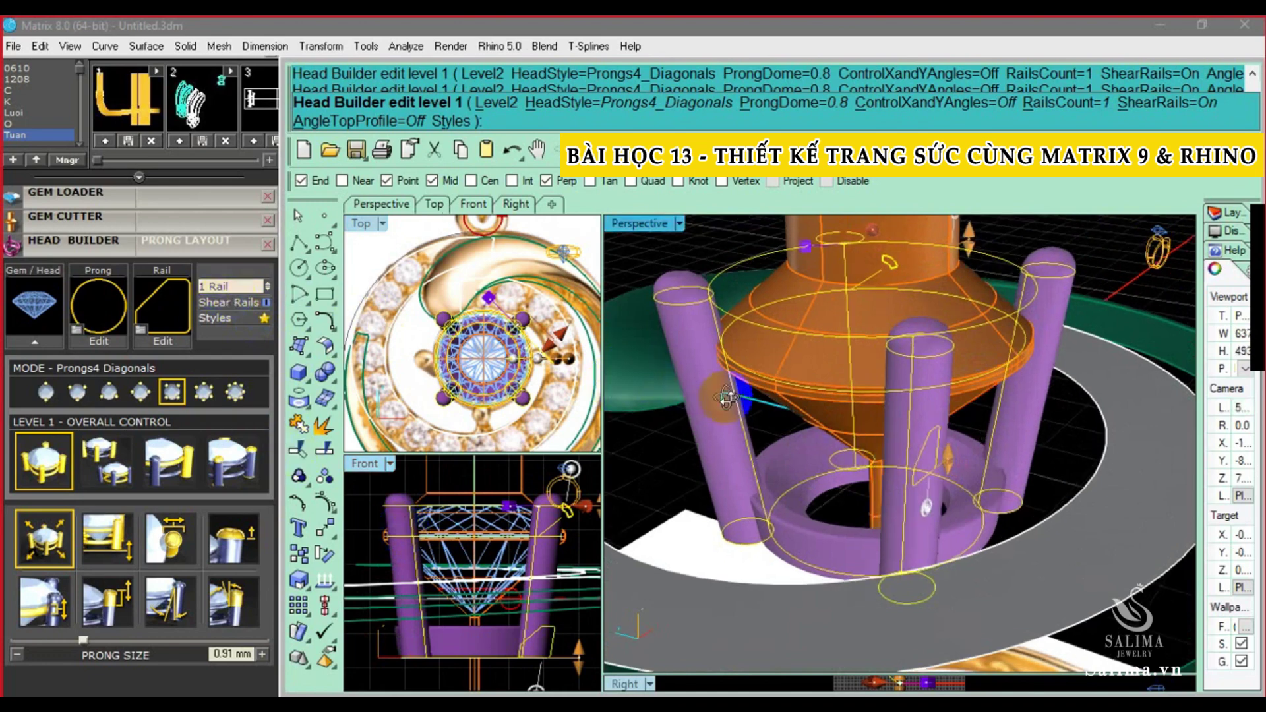
pyautogui.scroll(-3, 817, 426)
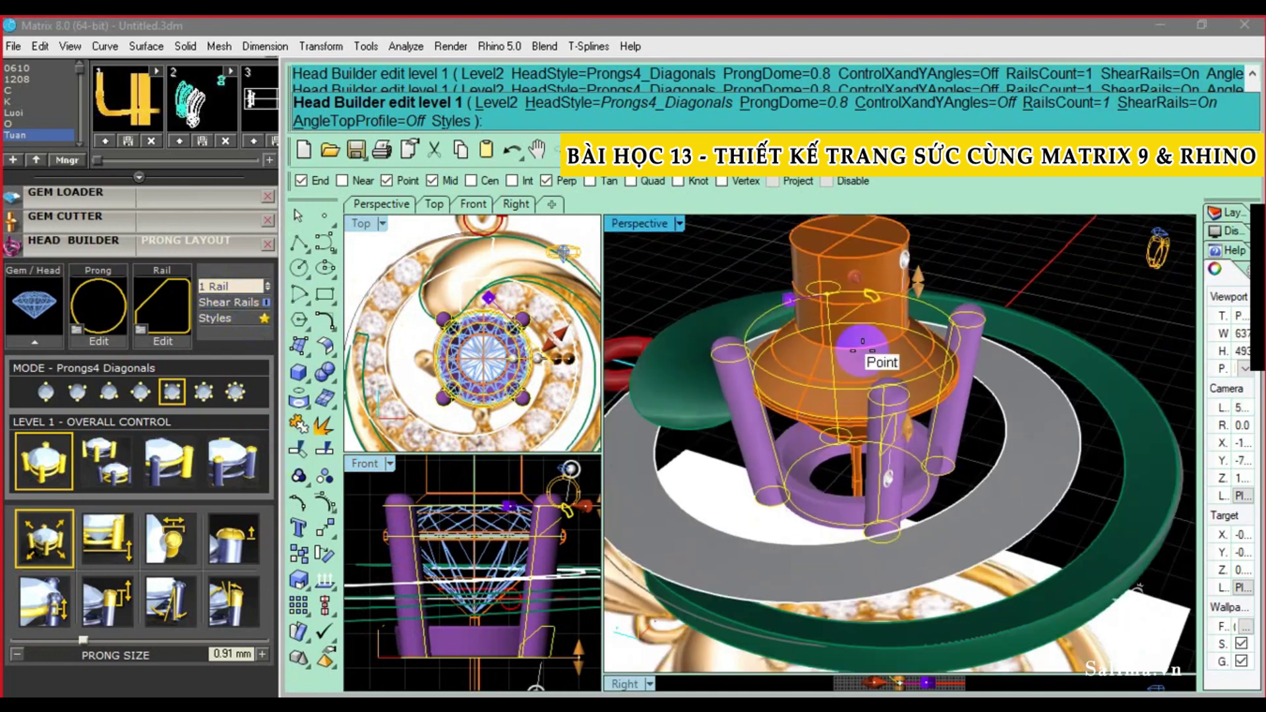
pyautogui.click(97, 455)
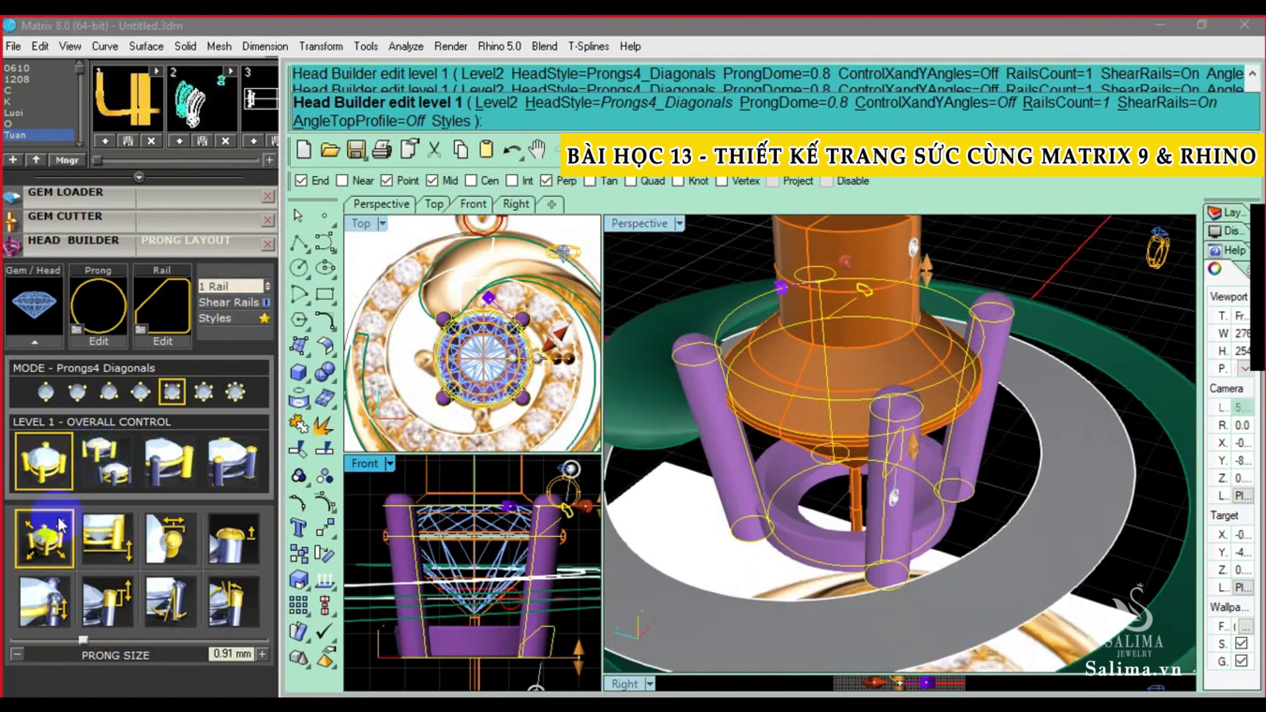
pyautogui.click(51, 455)
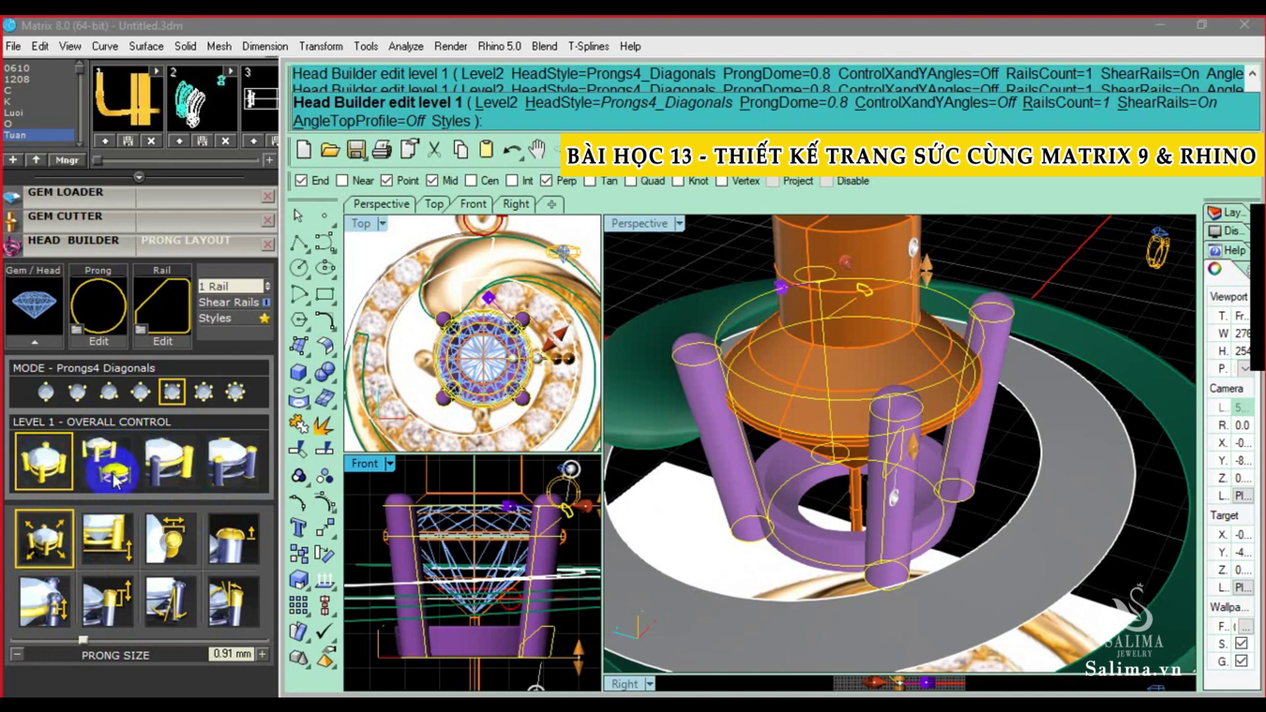
pyautogui.click(766, 502)
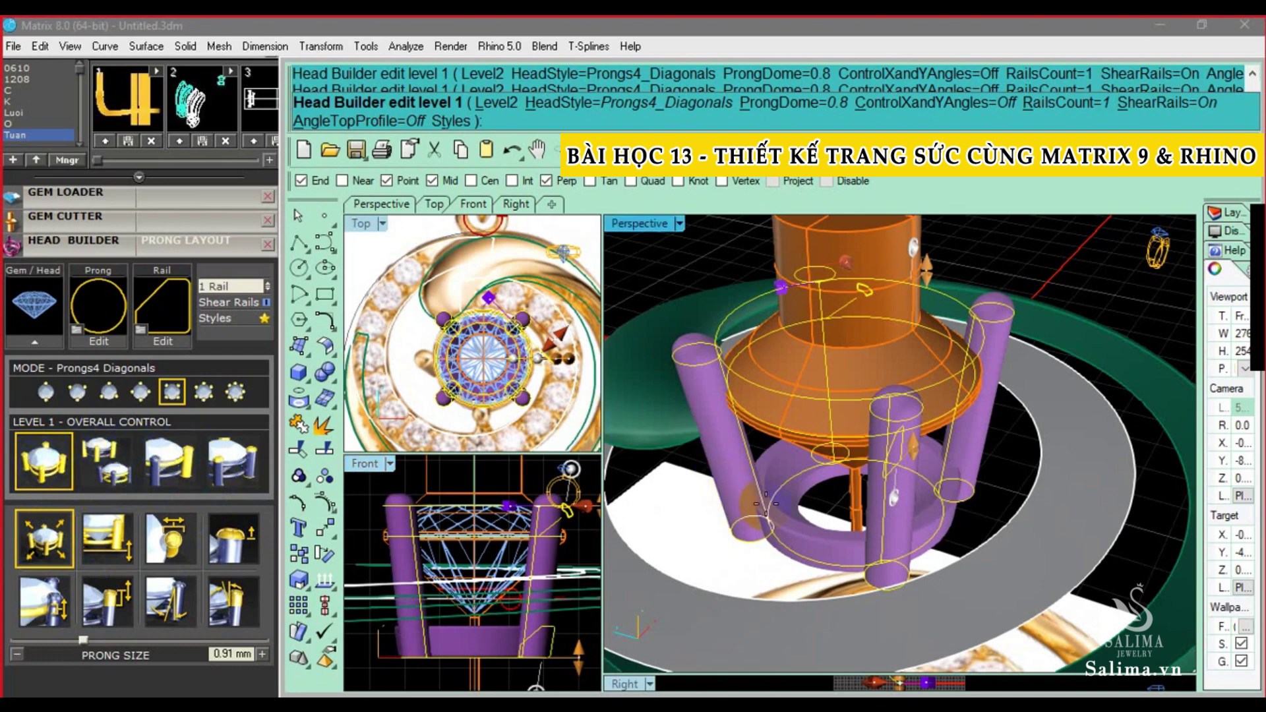
pyautogui.click(409, 485)
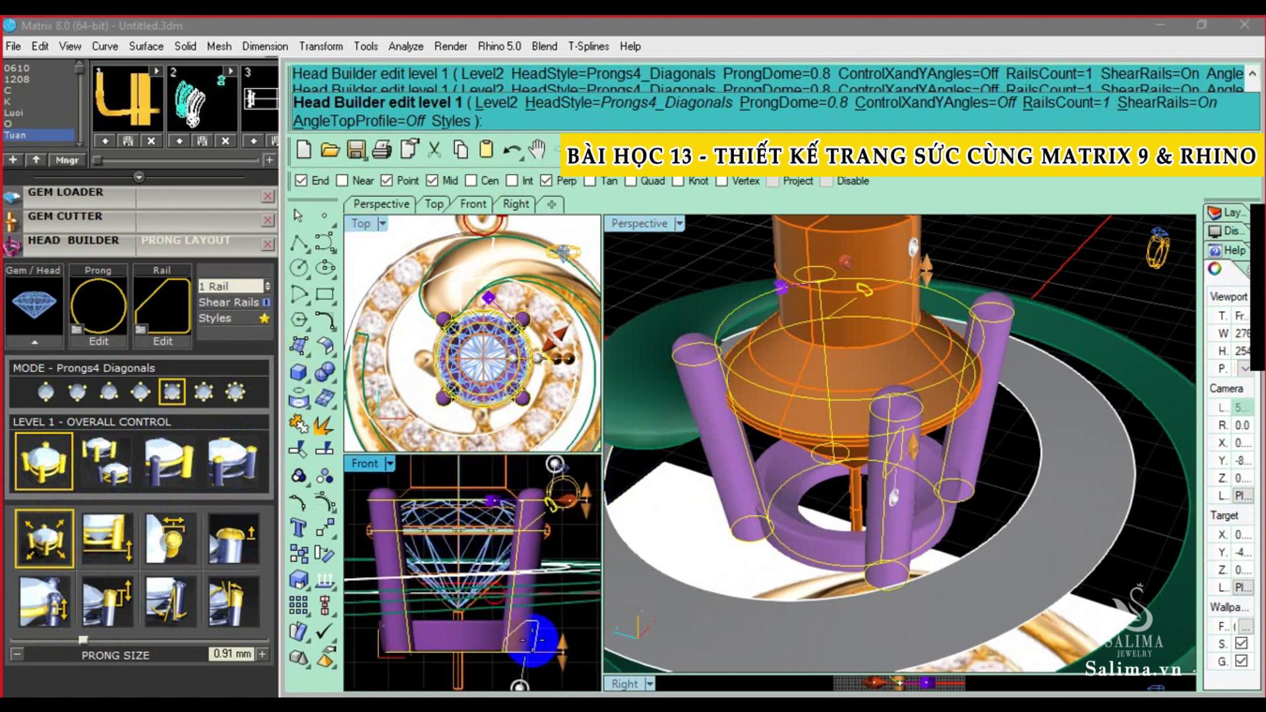
# Adjust the head drop, settling the stone head at -2.24 mm
pyautogui.moveTo(531, 638)
pyautogui.mouseDown()
pyautogui.moveTo(553, 648)
pyautogui.moveTo(569, 636)
pyautogui.mouseUp()
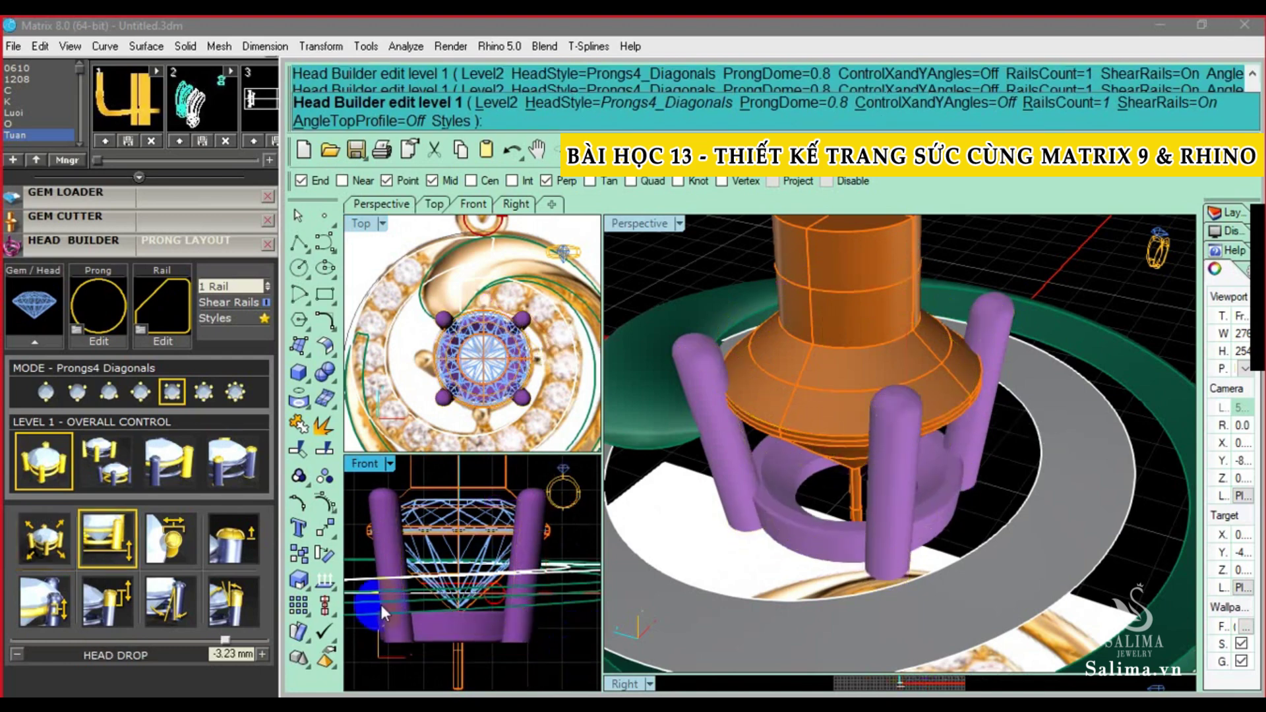
pyautogui.click(85, 518)
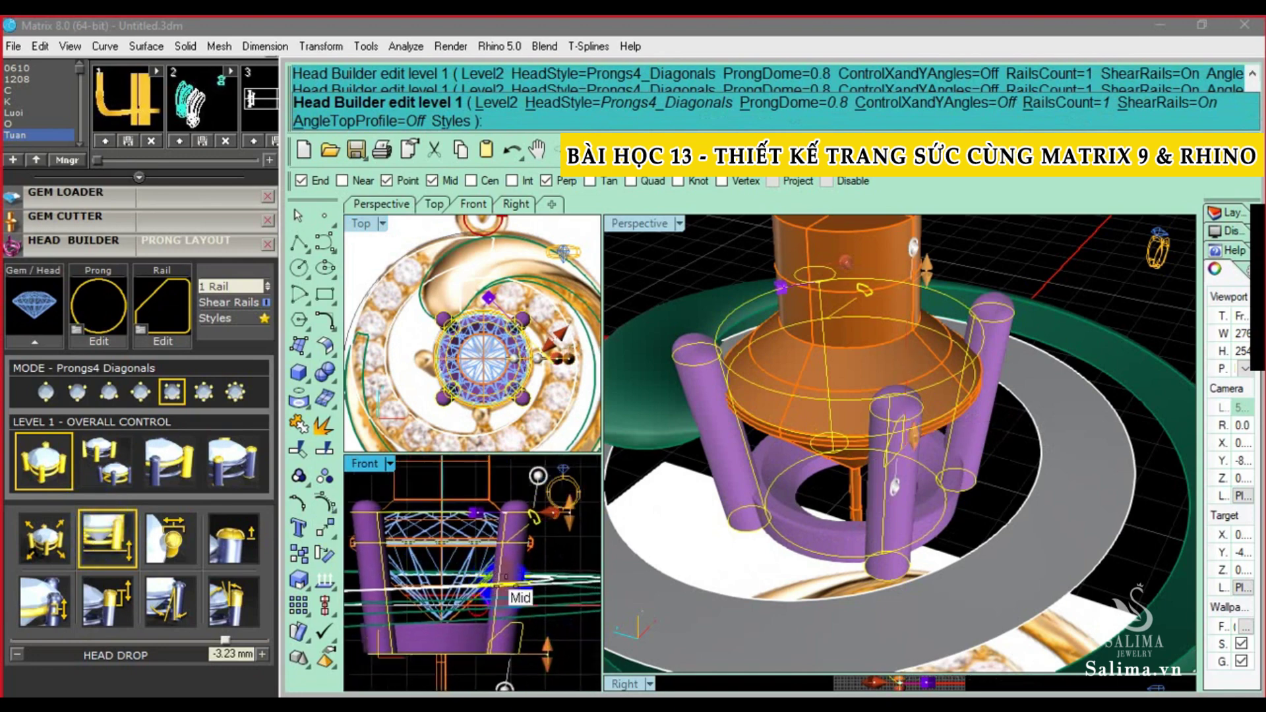
pyautogui.moveTo(547, 652); pyautogui.dragTo(549, 625, button='right')
pyautogui.moveTo(549, 625)
pyautogui.mouseDown()
pyautogui.moveTo(561, 625)
pyautogui.moveTo(563, 596)
pyautogui.mouseUp()
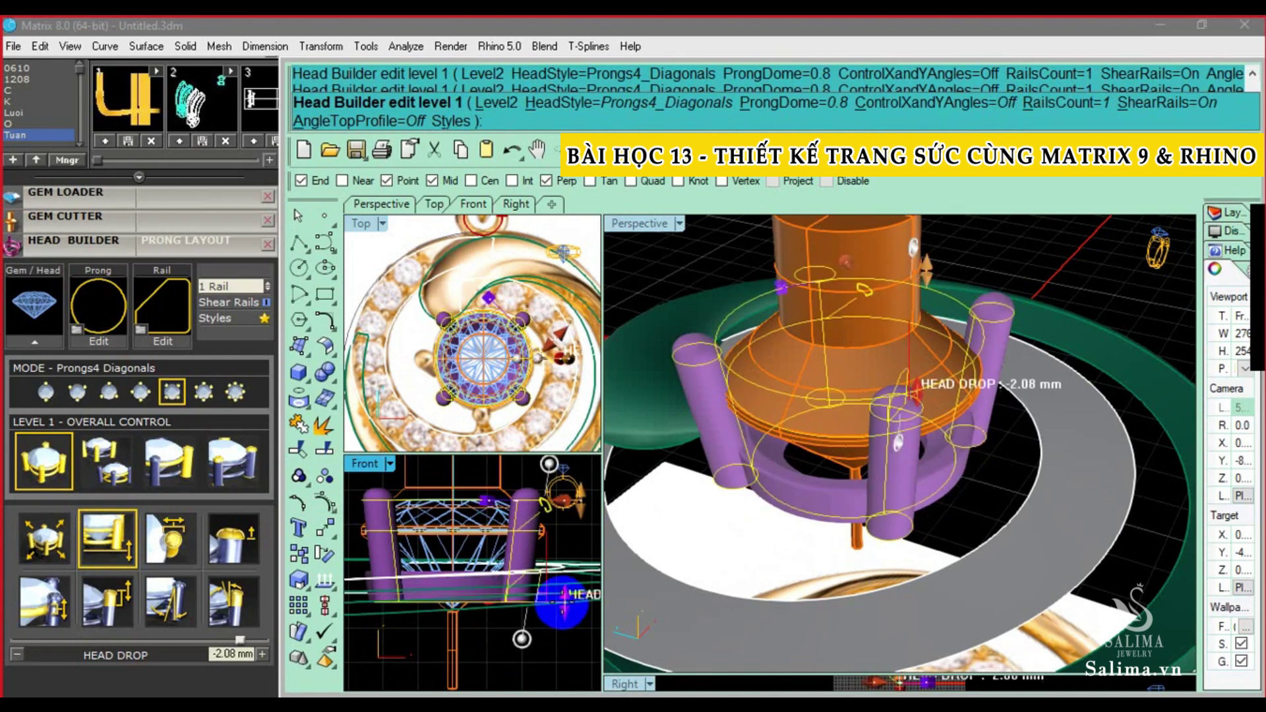
pyautogui.scroll(1, 564, 596)
pyautogui.scroll(1, 564, 596)
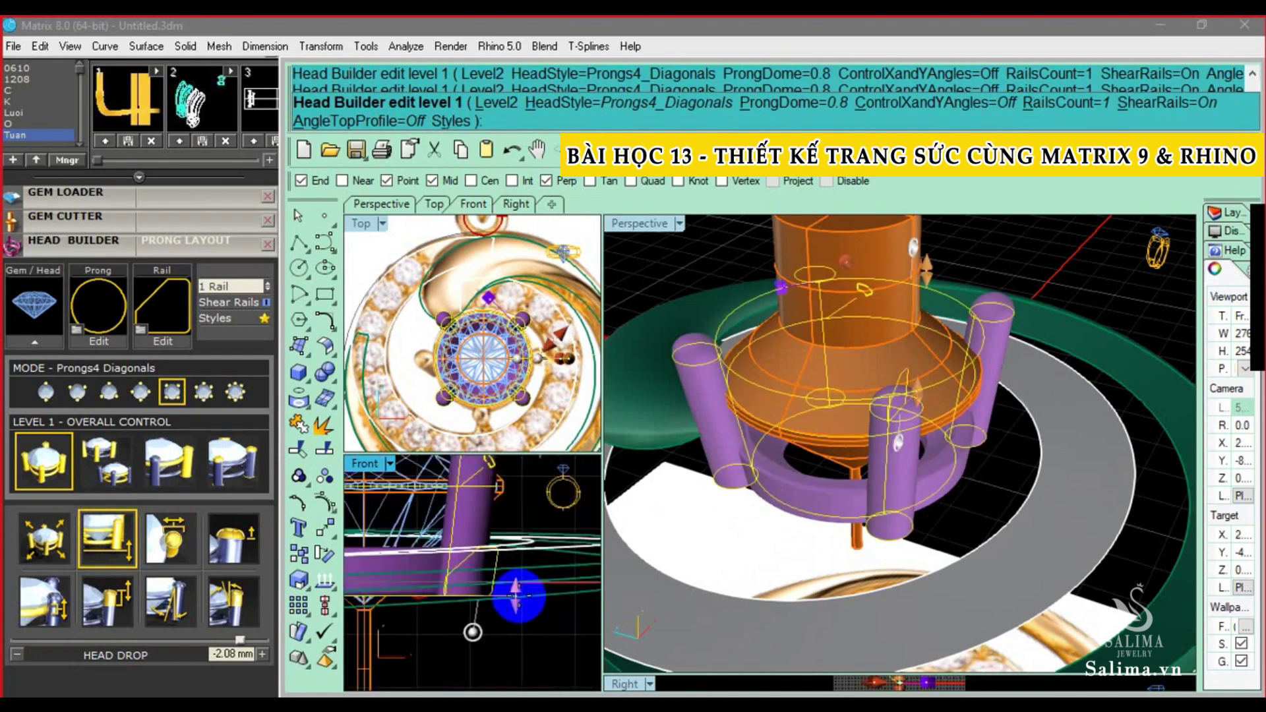
pyautogui.moveTo(516, 596); pyautogui.dragTo(517, 601)
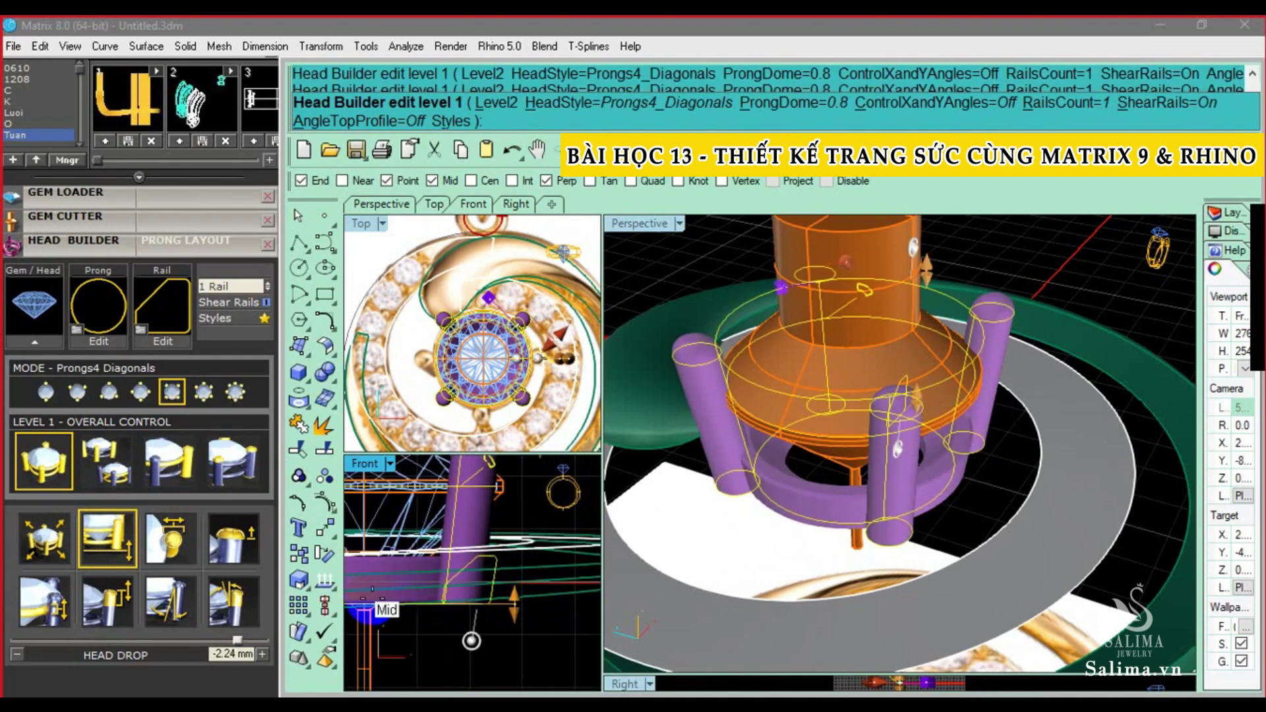
# Orbit to check the head, select a prong, and bring up Prong Nudge
pyautogui.moveTo(472, 641); pyautogui.dragTo(565, 644, button='right')
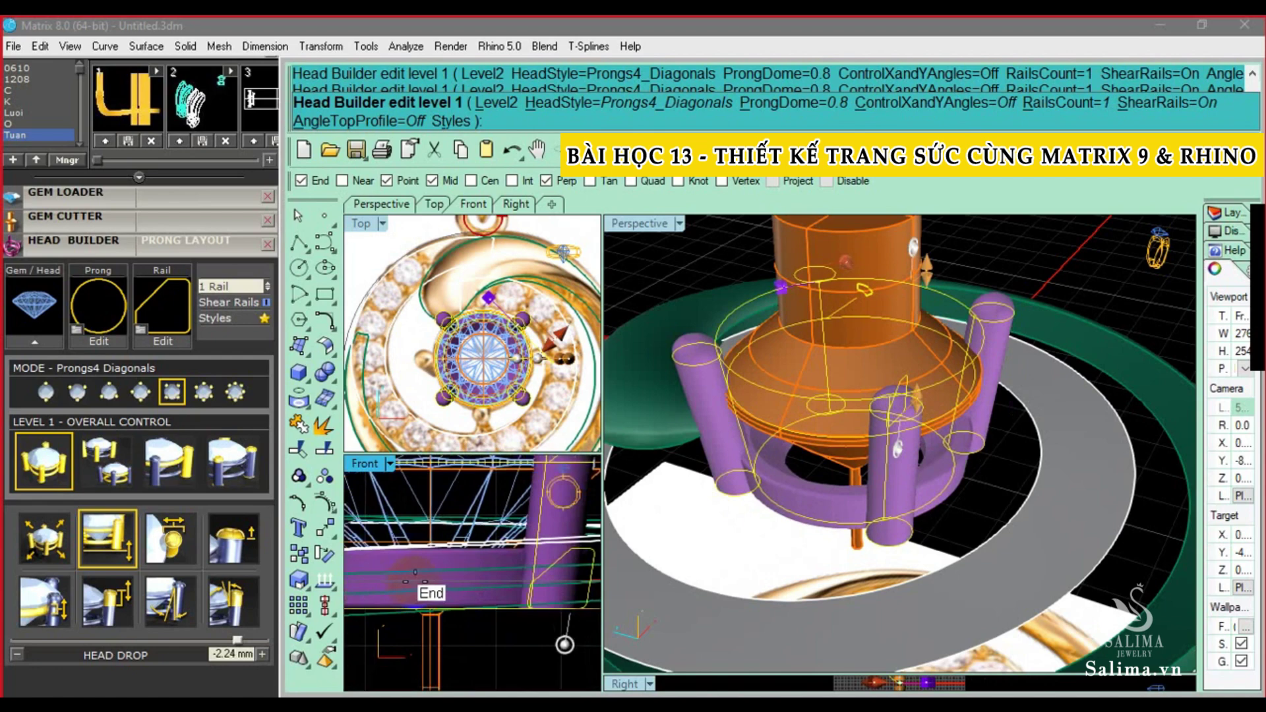
pyautogui.moveTo(915, 447); pyautogui.dragTo(869, 463, button='right')
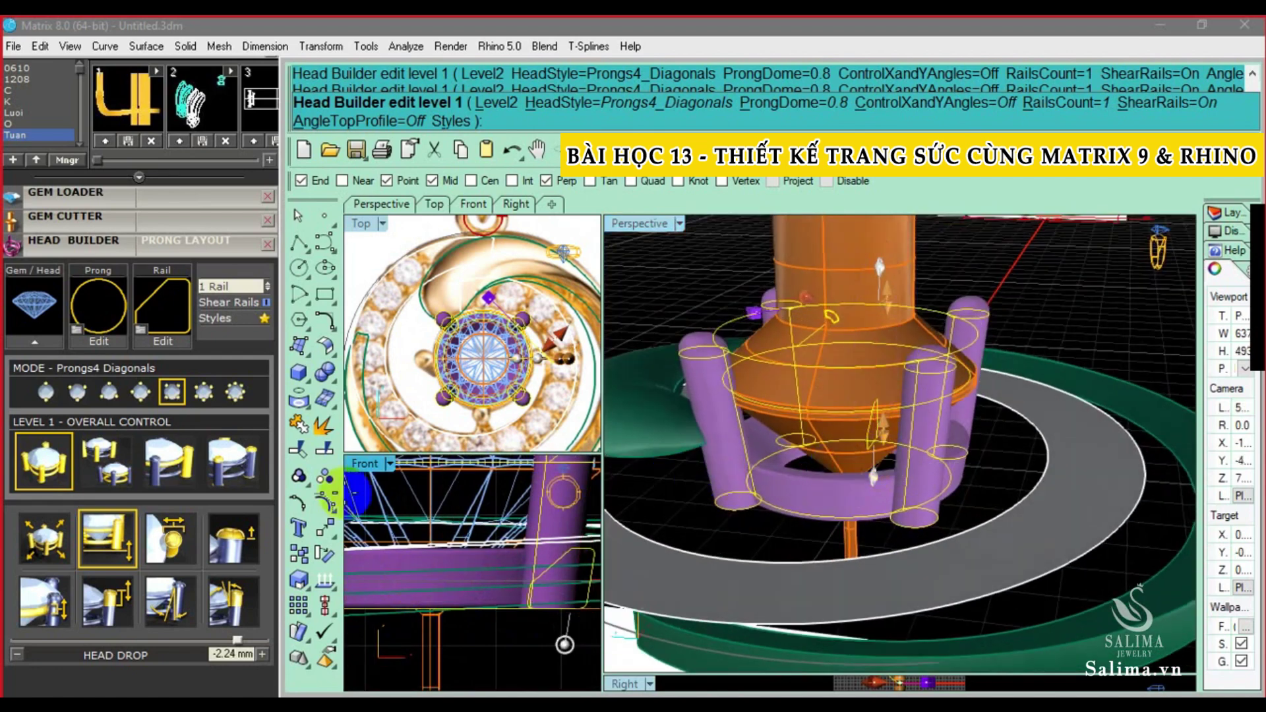
pyautogui.click(382, 556)
pyautogui.click(188, 552)
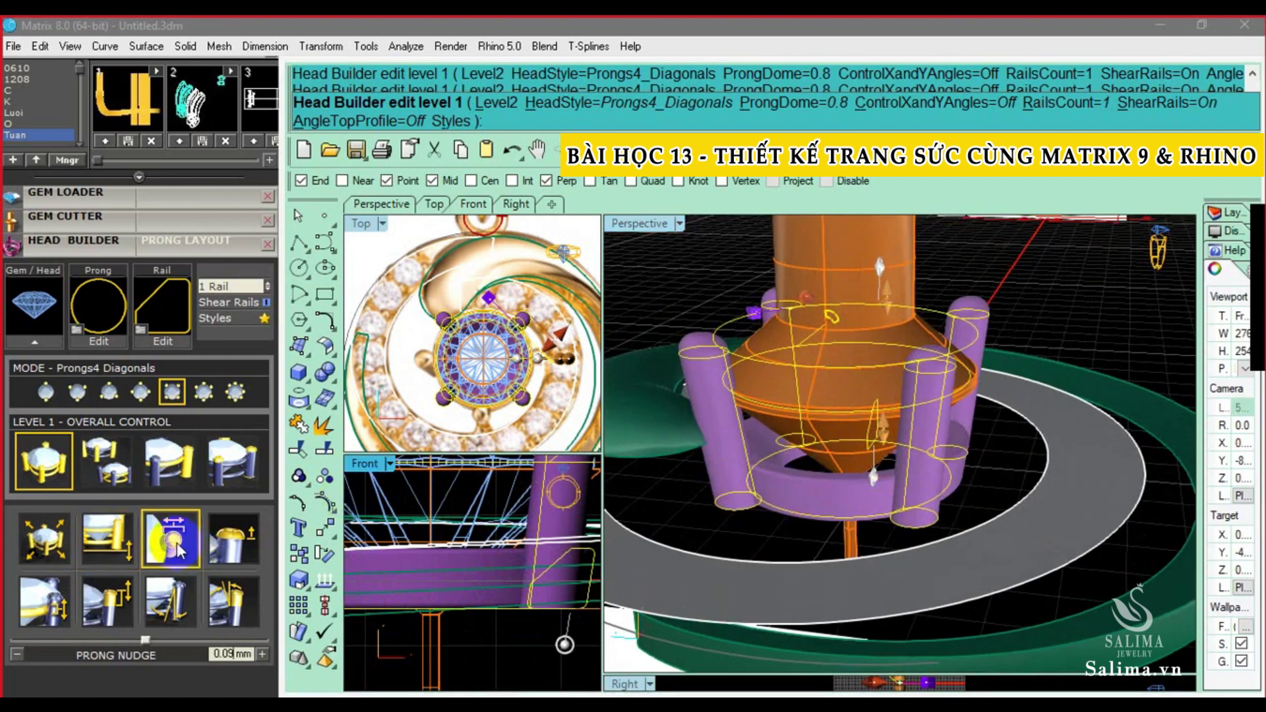
# Set the prong nudge to 0.3 mm, refine it to 0.25 mm, and orbit to check
pyautogui.press('BackSpace')
pyautogui.press('BackSpace')
pyautogui.press('BackSpace')
pyautogui.press('BackSpace')
pyautogui.write('0.3')
pyautogui.press('Return')
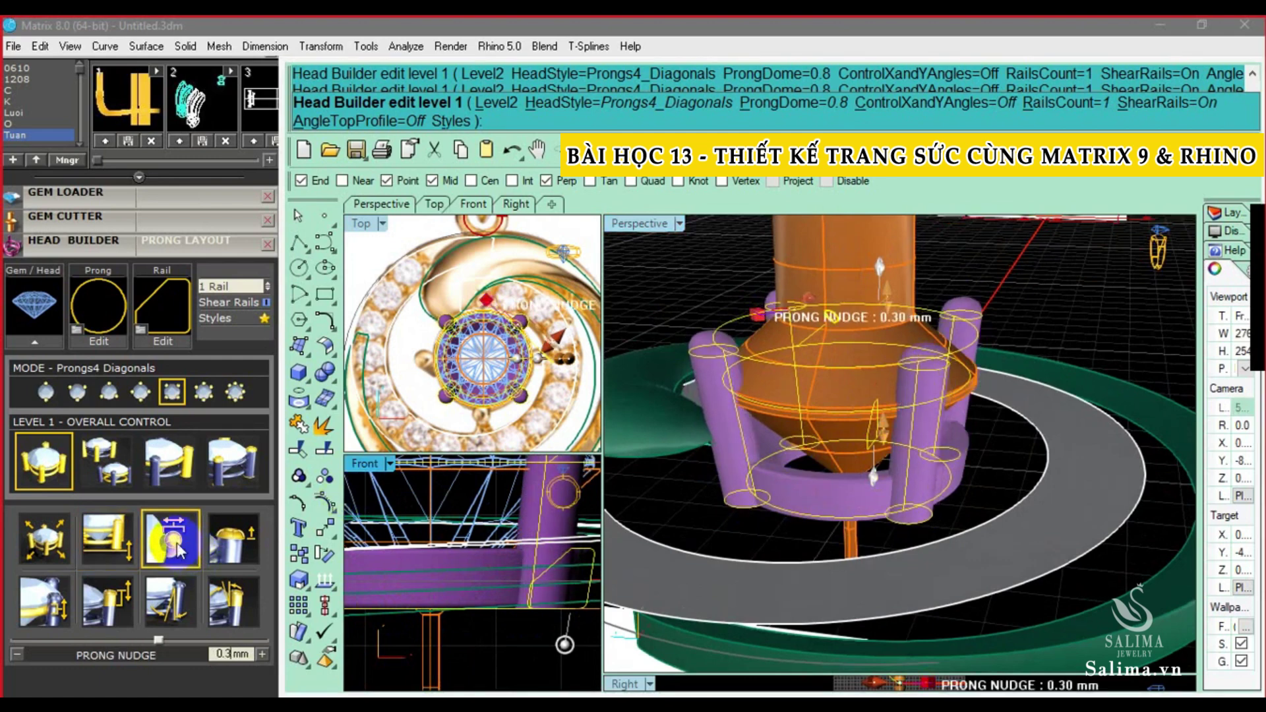
pyautogui.press('BackSpace')
pyautogui.write('25')
pyautogui.press('Return')
pyautogui.moveTo(791, 475)
pyautogui.mouseDown(button='right')
pyautogui.moveTo(867, 464)
pyautogui.moveTo(831, 455)
pyautogui.mouseUp(button='right')
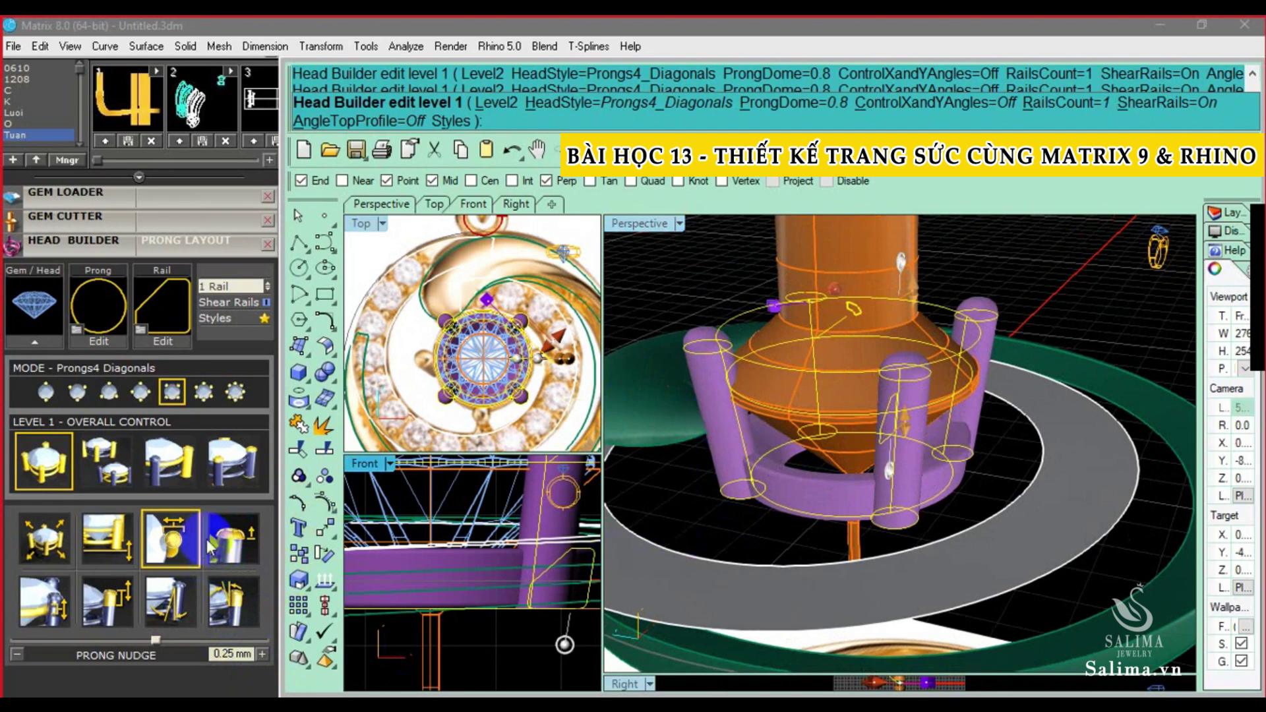
pyautogui.moveTo(779, 430)
pyautogui.mouseDown(button='right')
pyautogui.moveTo(843, 571)
pyautogui.moveTo(824, 461)
pyautogui.mouseUp(button='right')
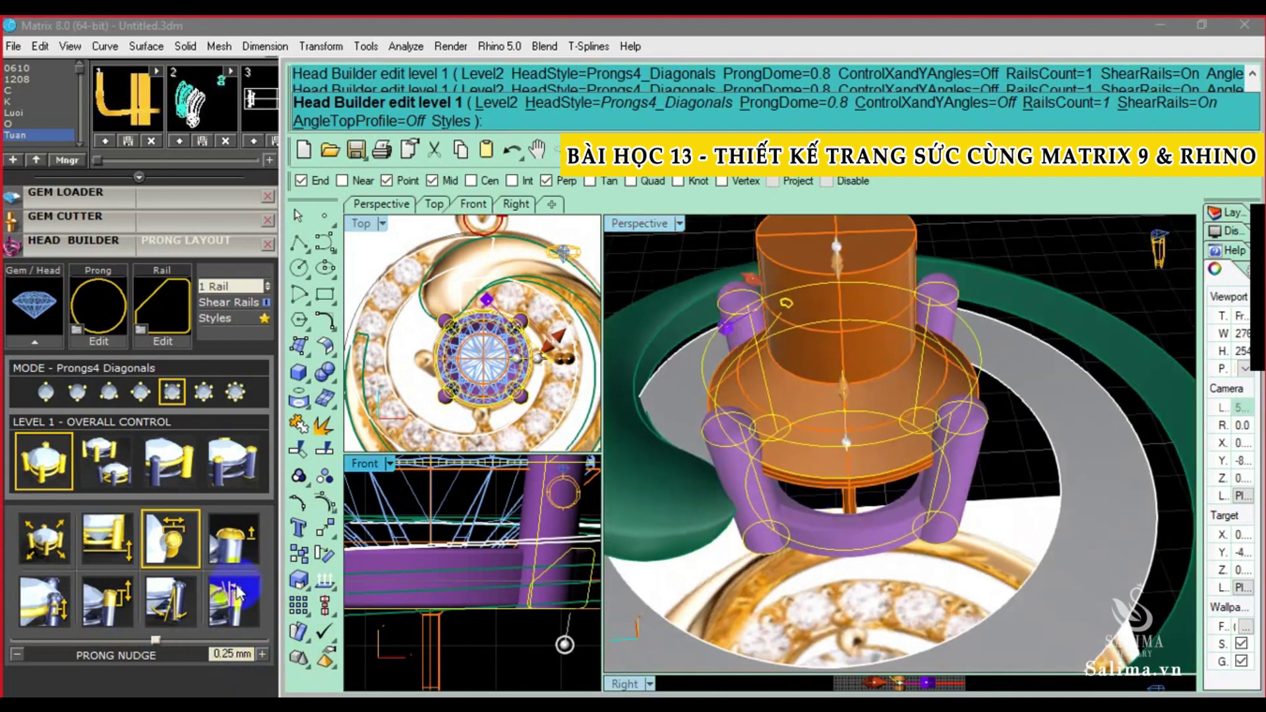
# Cycle through the prong size, head drop and prong nudge adjustments to reach Prong Dome
pyautogui.click(62, 532)
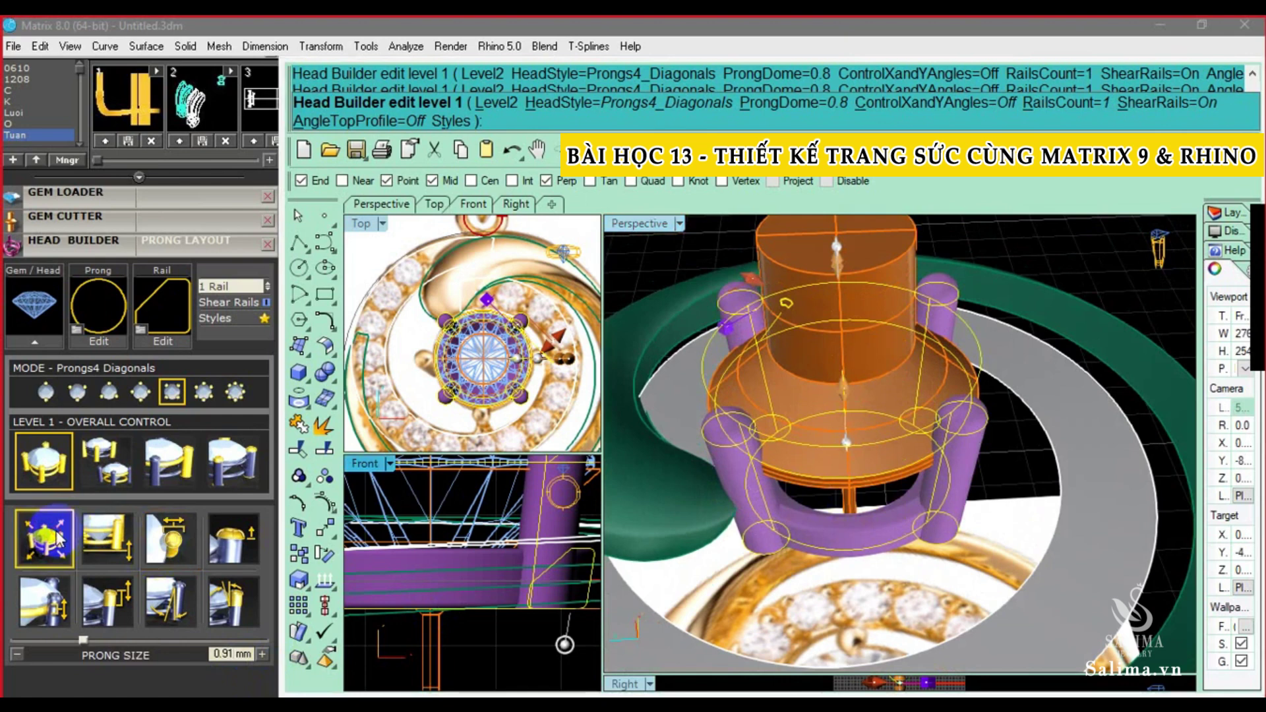
pyautogui.click(107, 537)
pyautogui.click(529, 626)
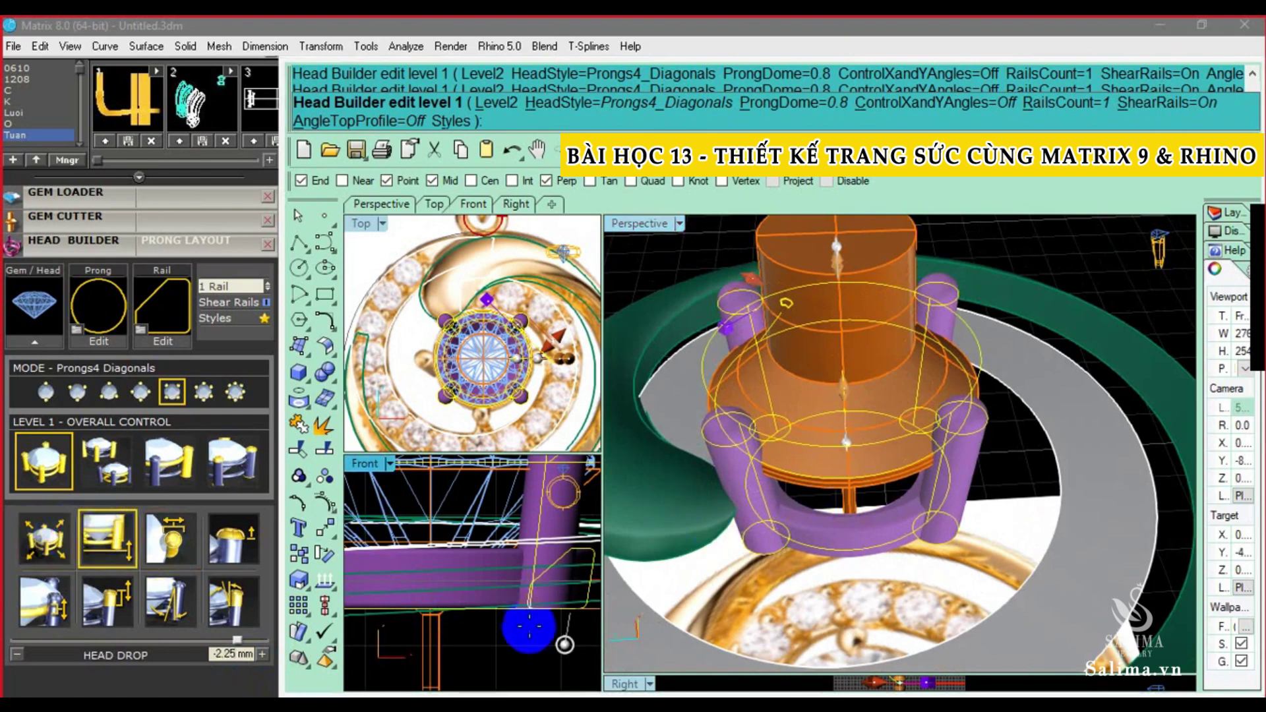
pyautogui.click(480, 606)
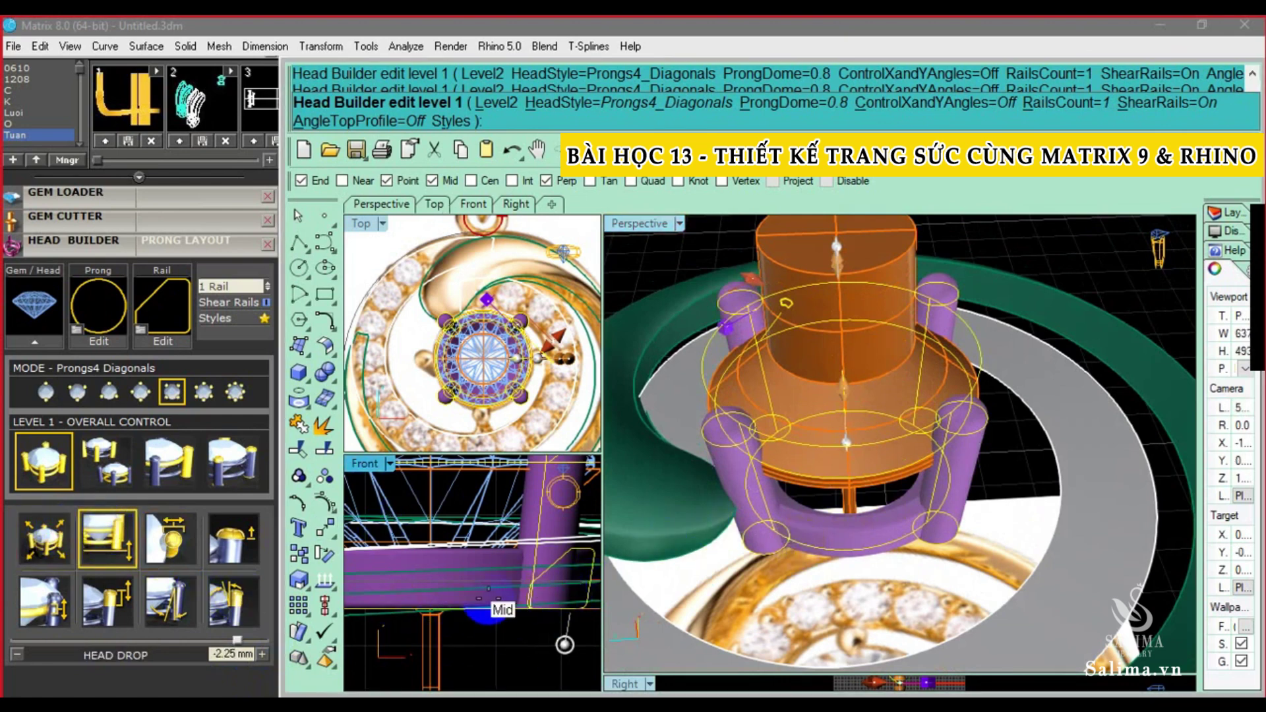
pyautogui.click(435, 614)
pyautogui.click(187, 536)
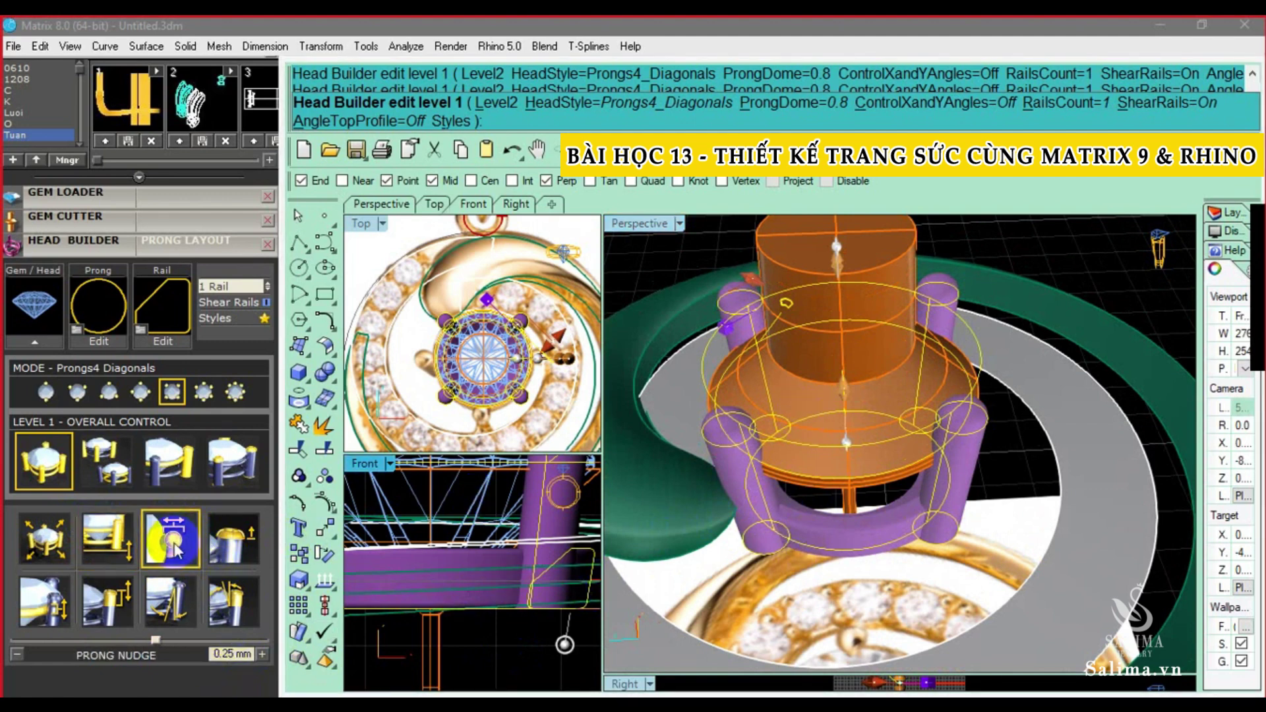
pyautogui.click(234, 538)
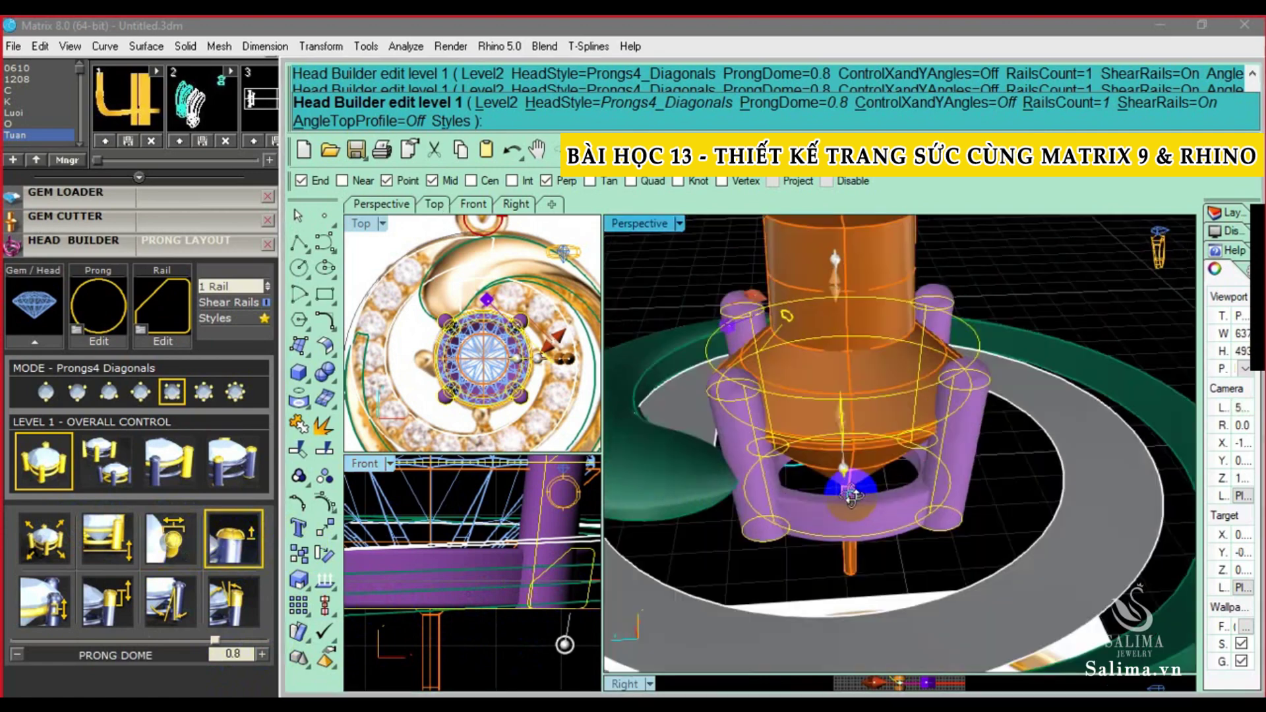
pyautogui.scroll(3, 756, 410)
pyautogui.scroll(3, 752, 317)
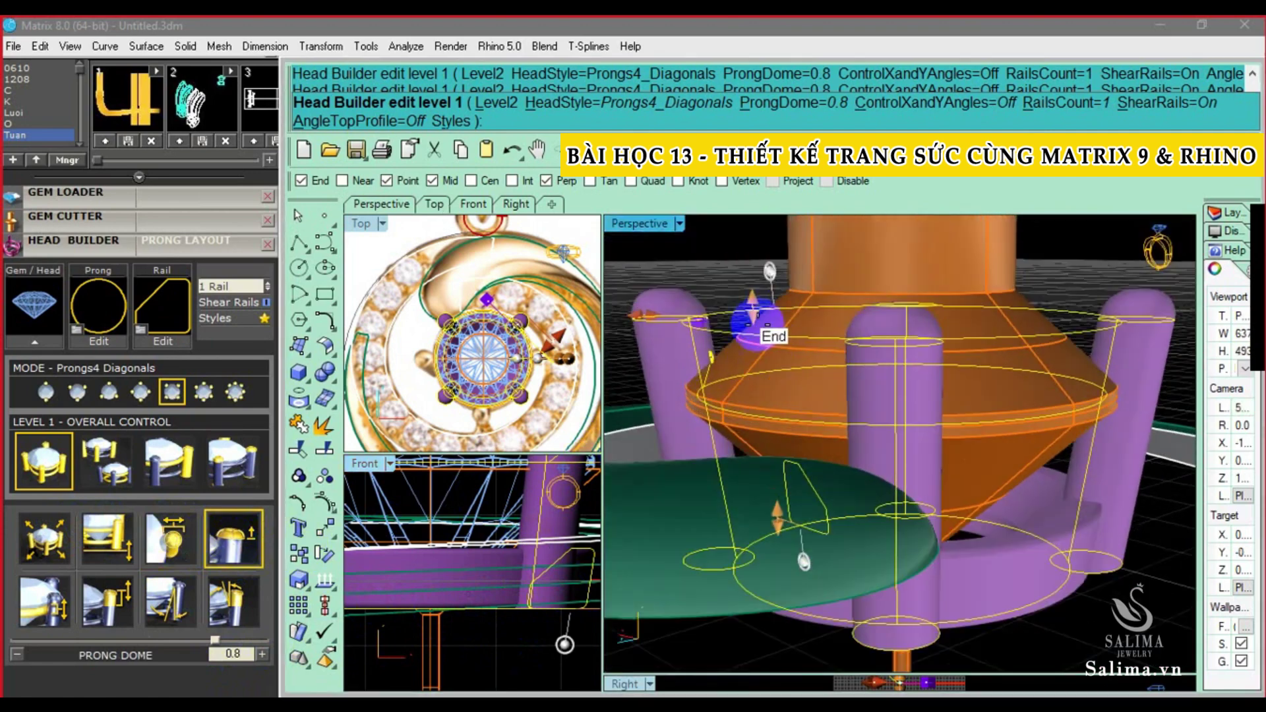
# Reshape the prong dome, reducing it from 0.74 to completely flat
pyautogui.moveTo(753, 310); pyautogui.dragTo(763, 377)
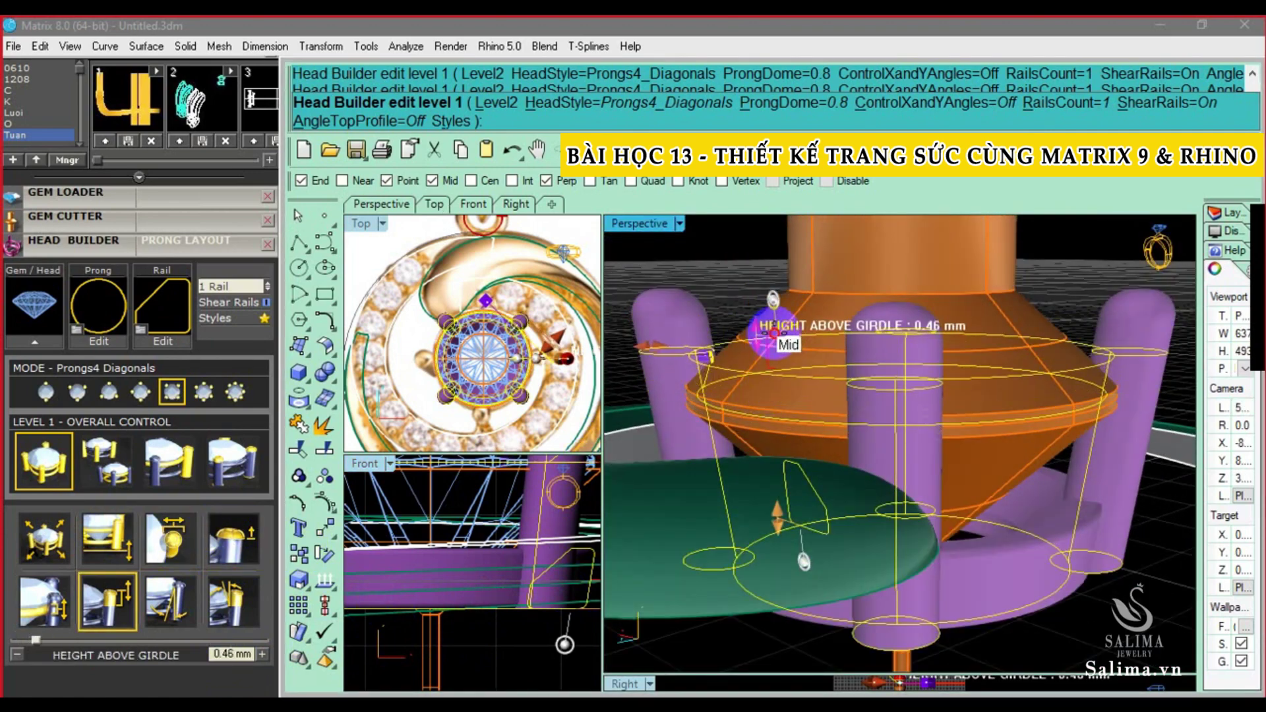
pyautogui.click(234, 537)
pyautogui.moveTo(717, 367); pyautogui.dragTo(662, 361)
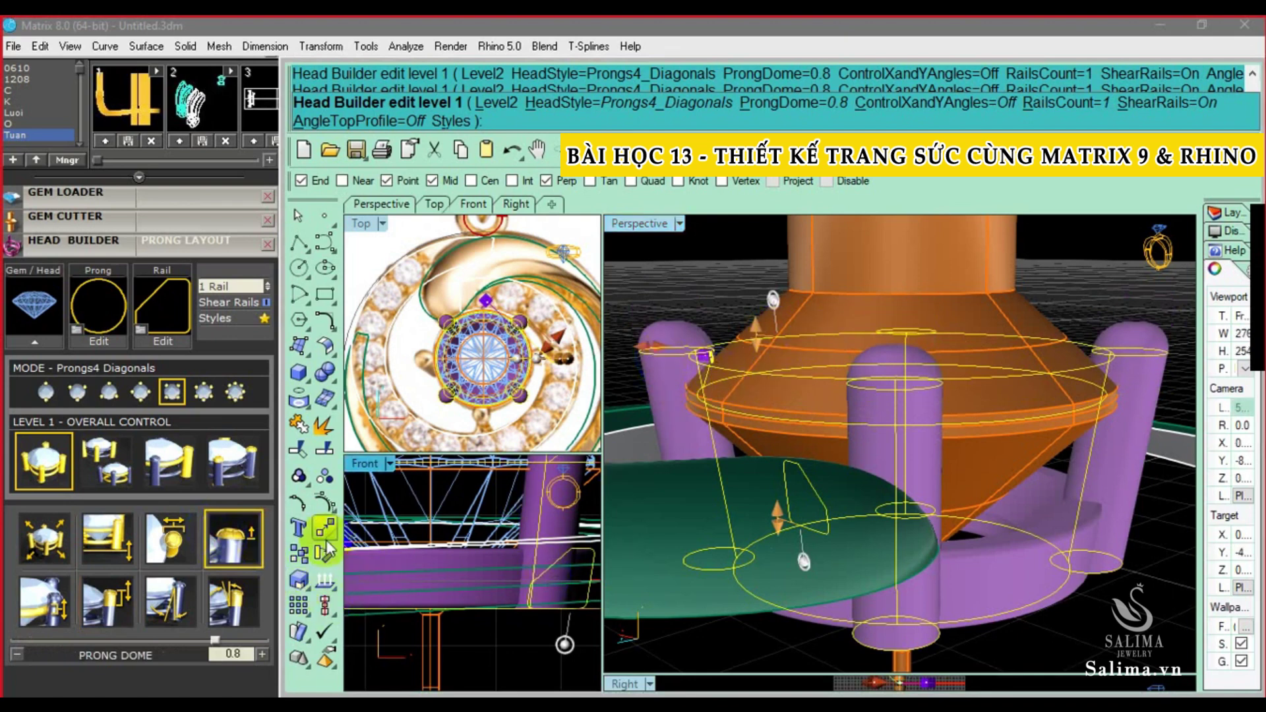
pyautogui.click(162, 641)
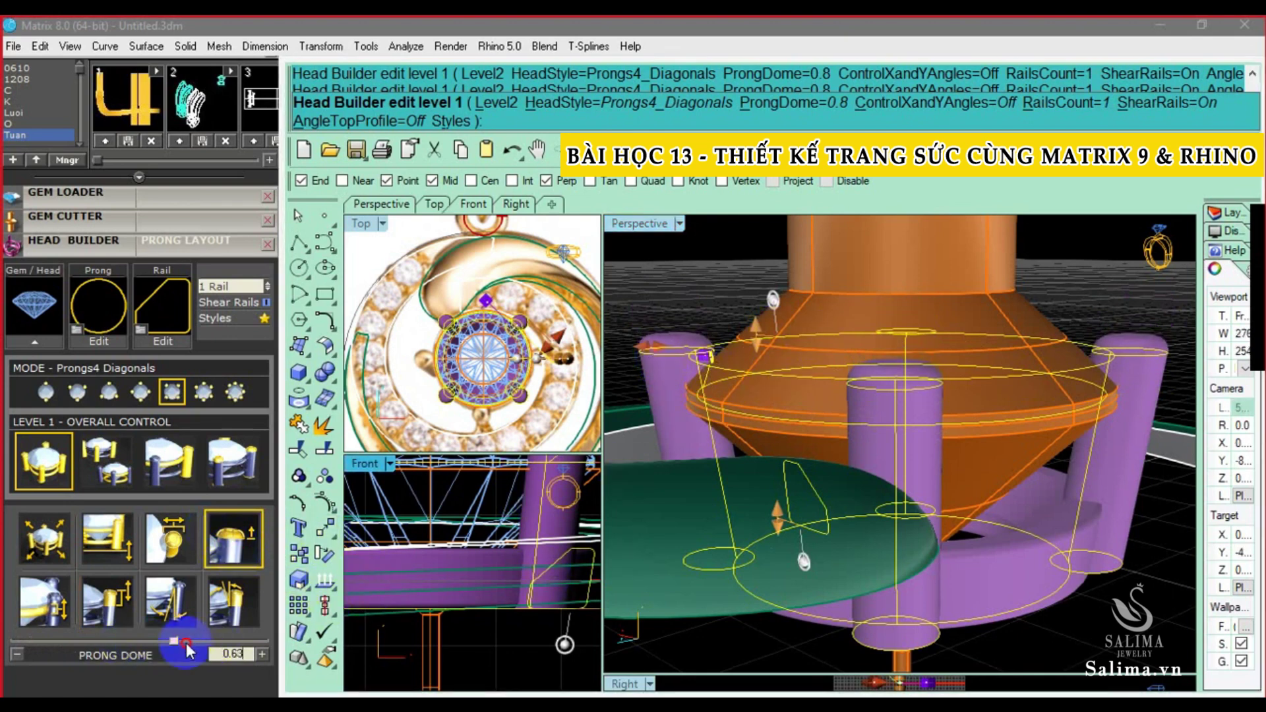
pyautogui.moveTo(163, 642); pyautogui.dragTo(5, 641)
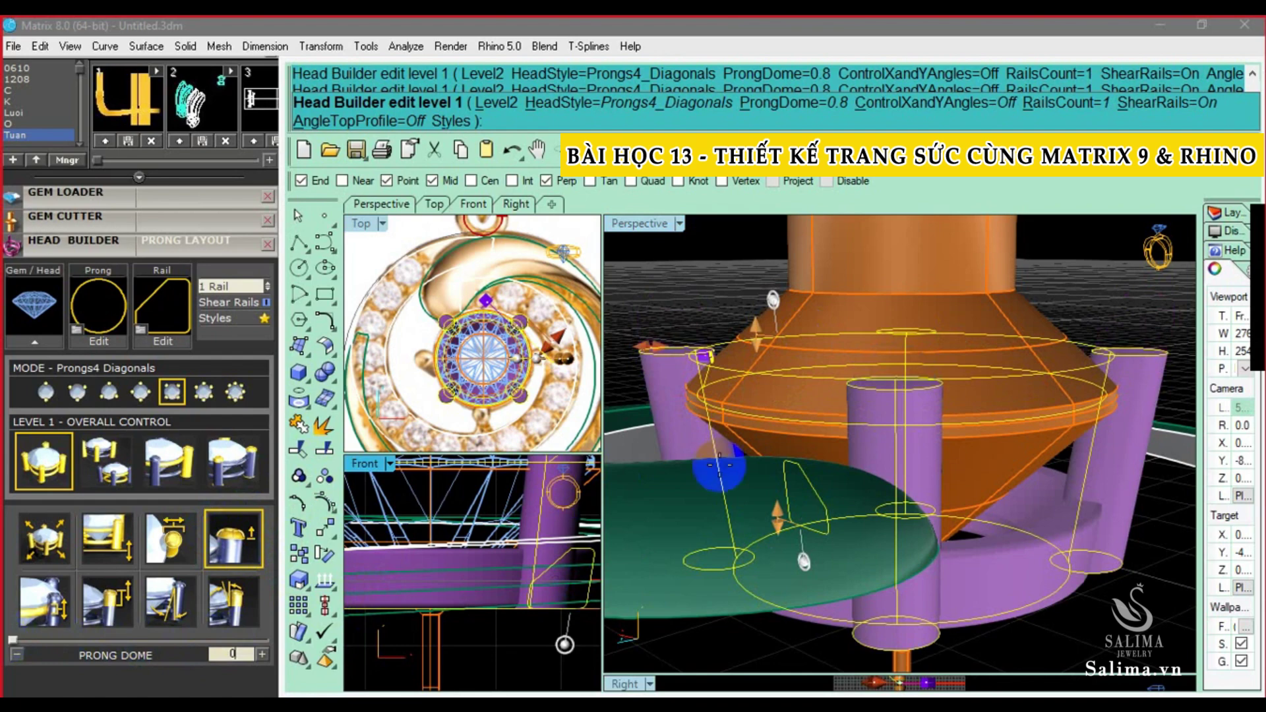
# Inspect the flattened prong tops and lower height above girdle to 0.54 mm
pyautogui.moveTo(719, 465); pyautogui.dragTo(802, 443, button='right')
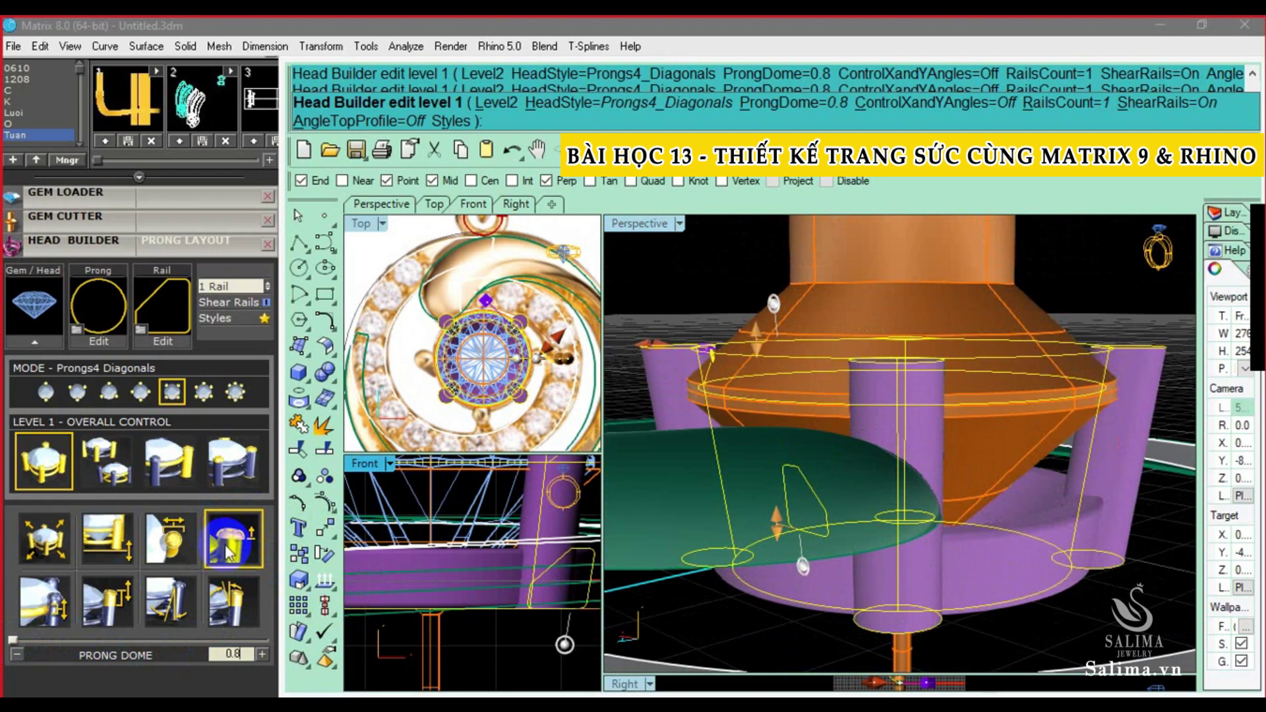
pyautogui.moveTo(820, 339)
pyautogui.mouseDown(button='right')
pyautogui.moveTo(878, 427)
pyautogui.moveTo(881, 412)
pyautogui.moveTo(864, 422)
pyautogui.mouseUp(button='right')
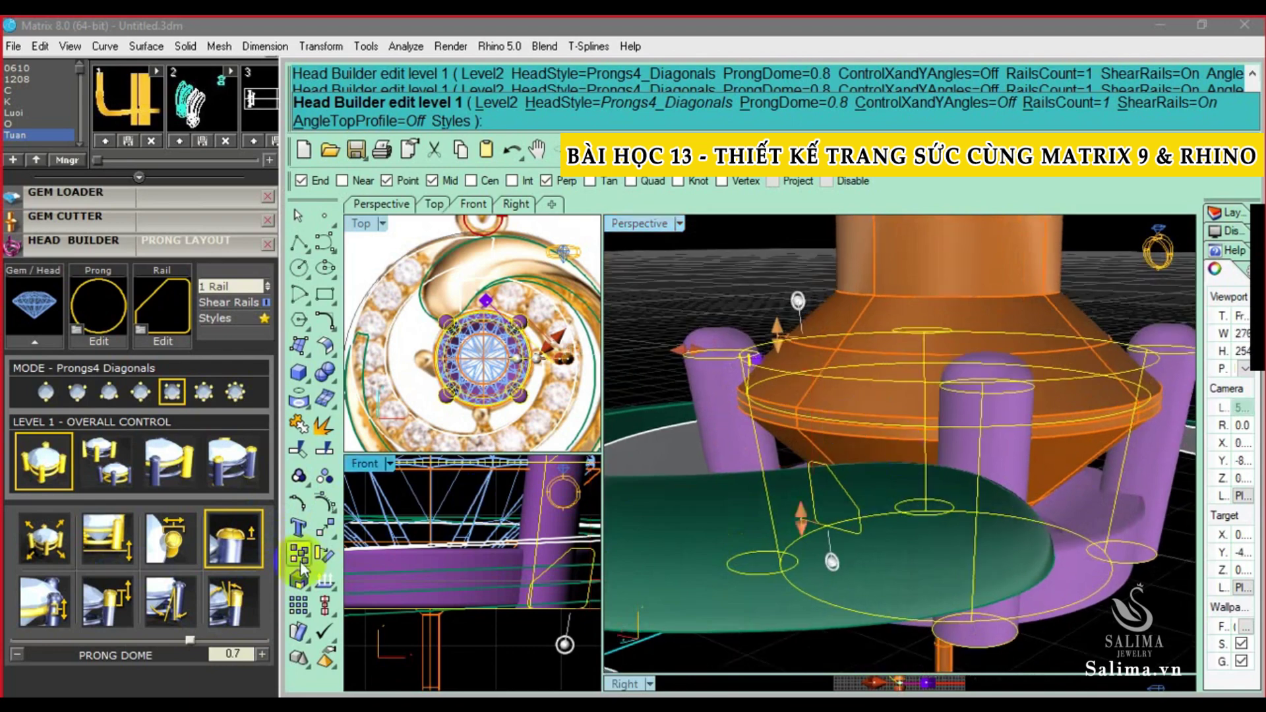
pyautogui.click(108, 613)
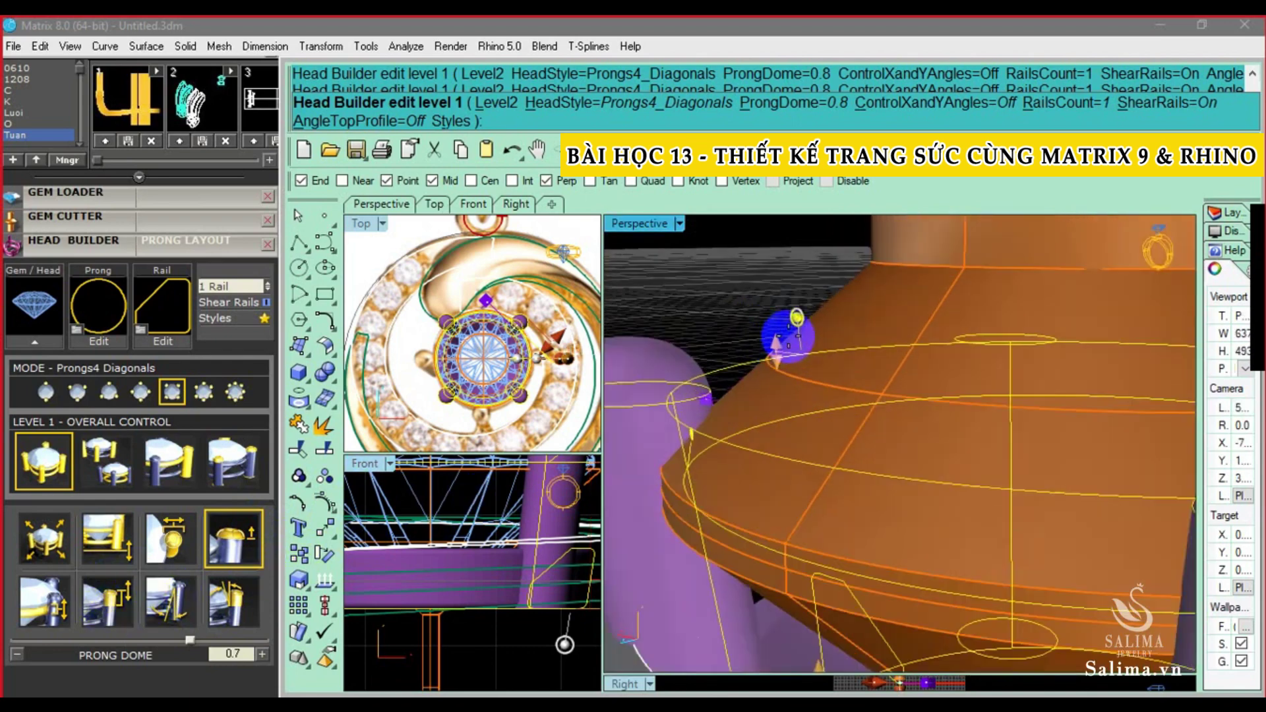
pyautogui.moveTo(789, 329); pyautogui.dragTo(786, 343)
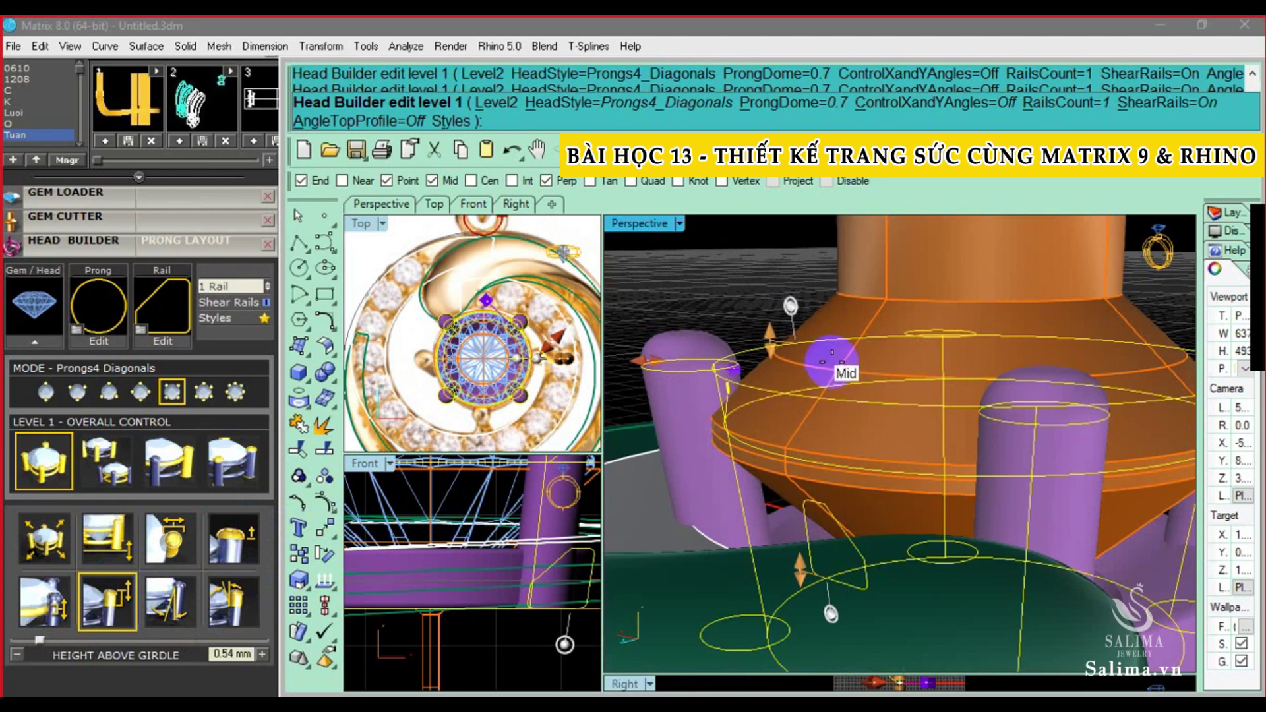
pyautogui.scroll(1, 775, 397)
pyautogui.scroll(1, 752, 362)
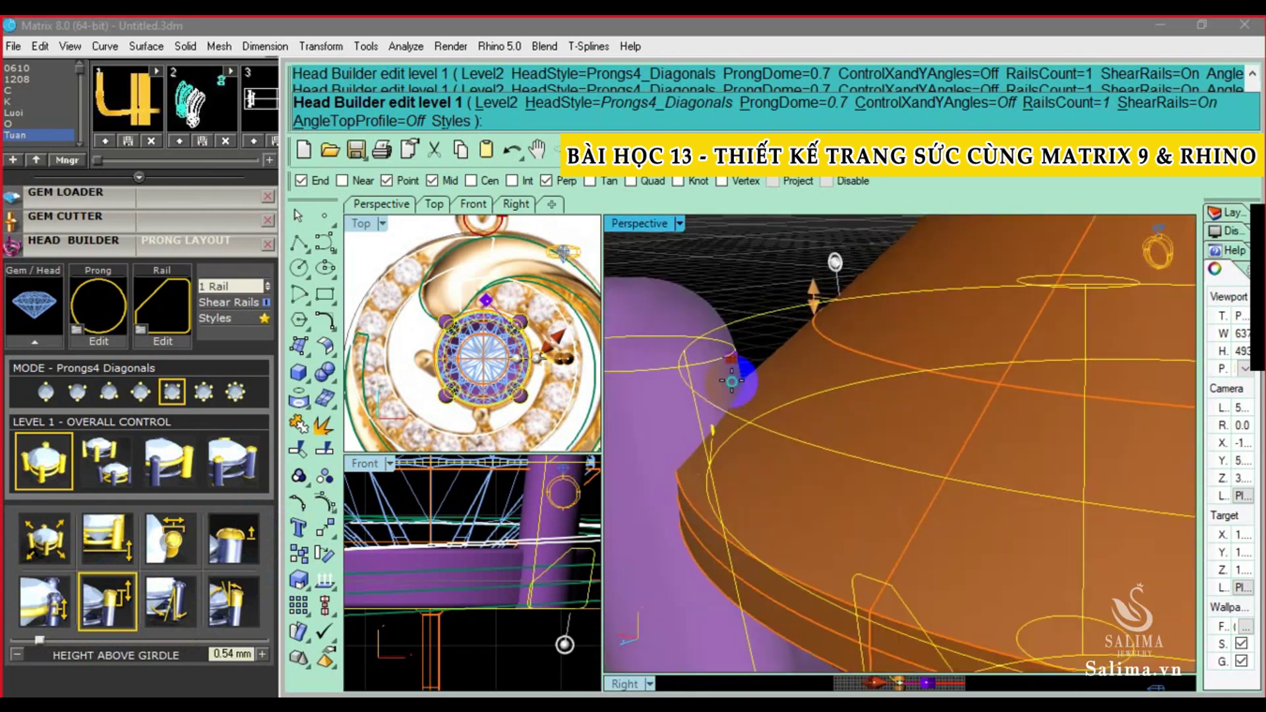
pyautogui.scroll(1, 734, 327)
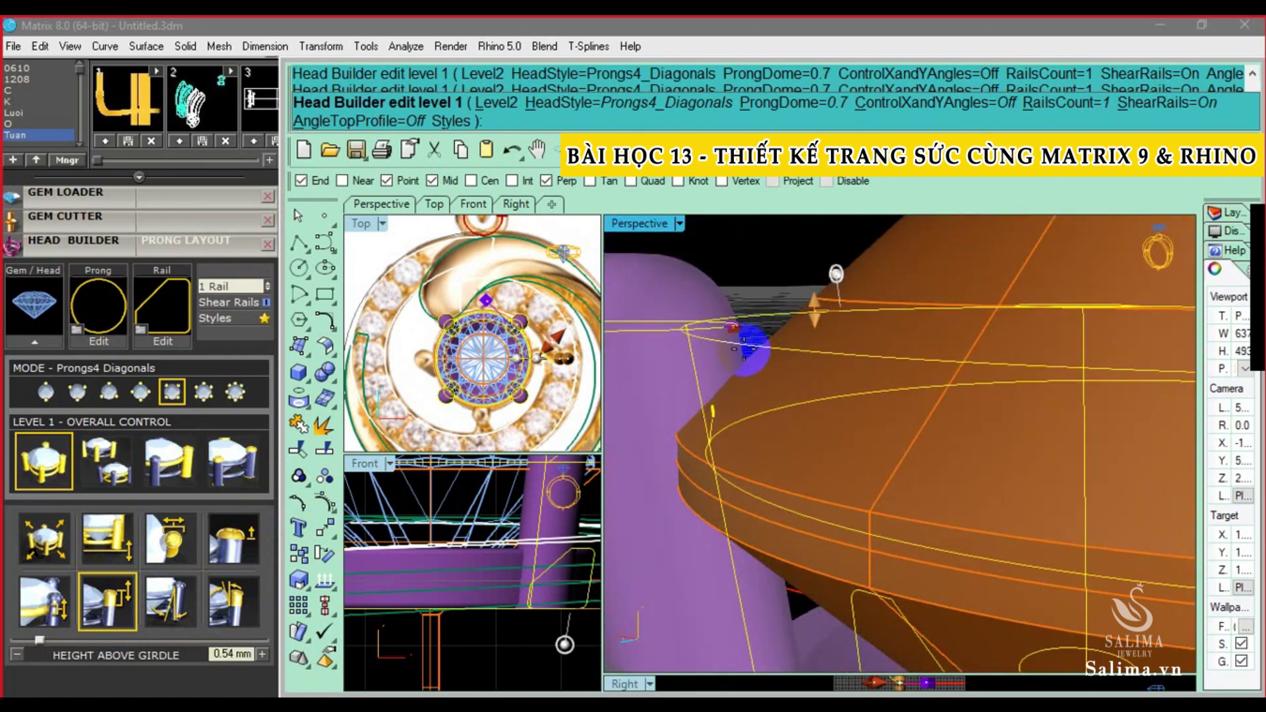
pyautogui.scroll(-5, 746, 356)
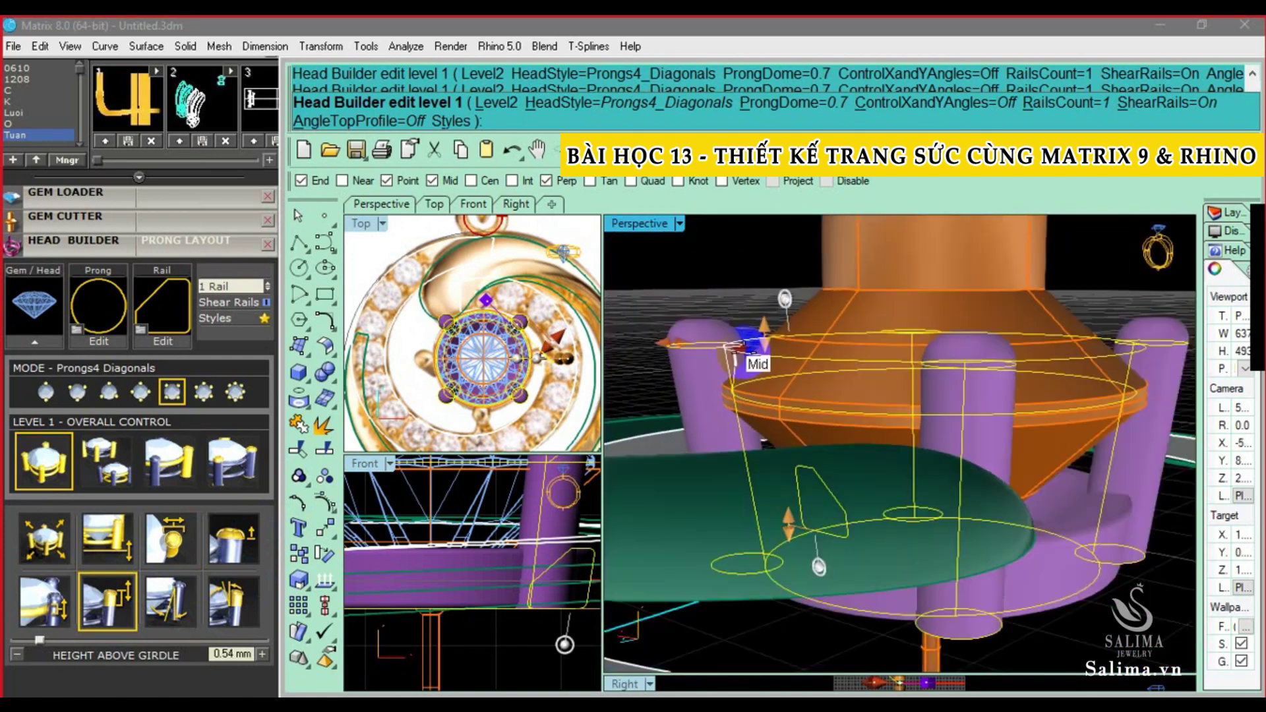
pyautogui.moveTo(805, 376)
pyautogui.mouseDown(button='right')
pyautogui.moveTo(969, 452)
pyautogui.moveTo(739, 514)
pyautogui.mouseUp(button='right')
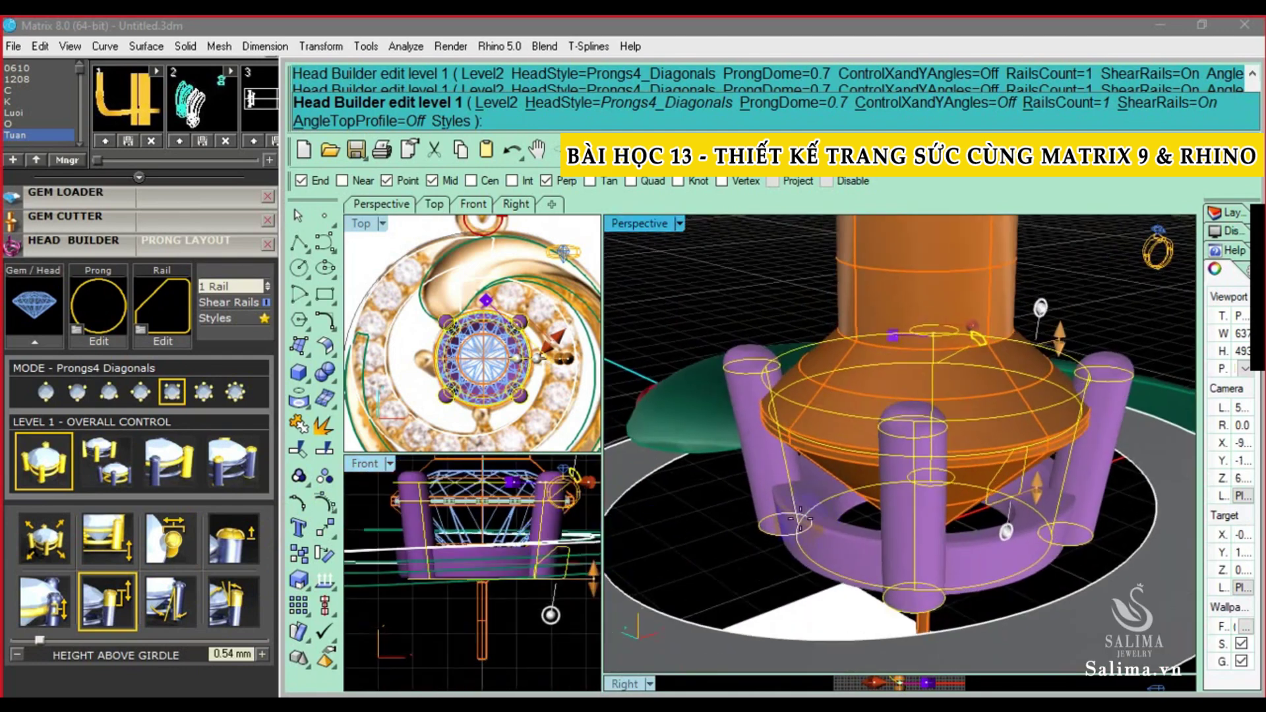
pyautogui.click(196, 591)
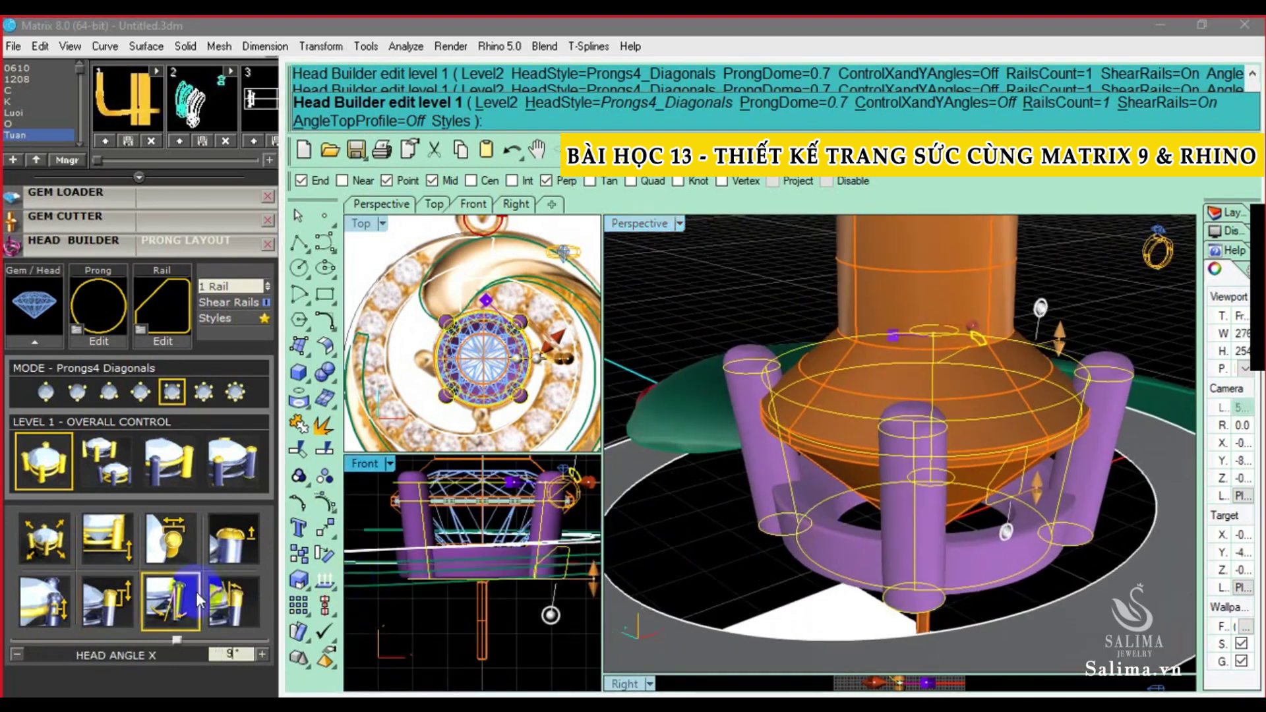
pyautogui.press('BackSpace')
pyautogui.write('1')
pyautogui.write('0')
pyautogui.press('Return')
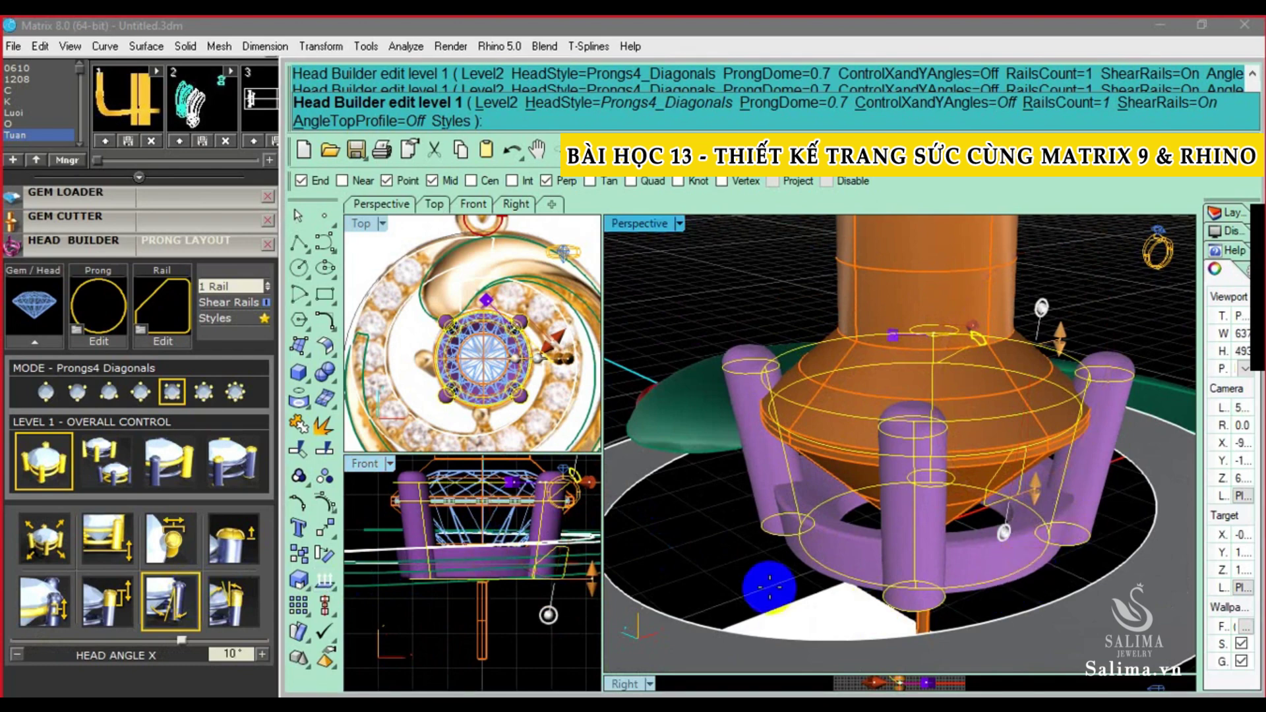
pyautogui.click(191, 595)
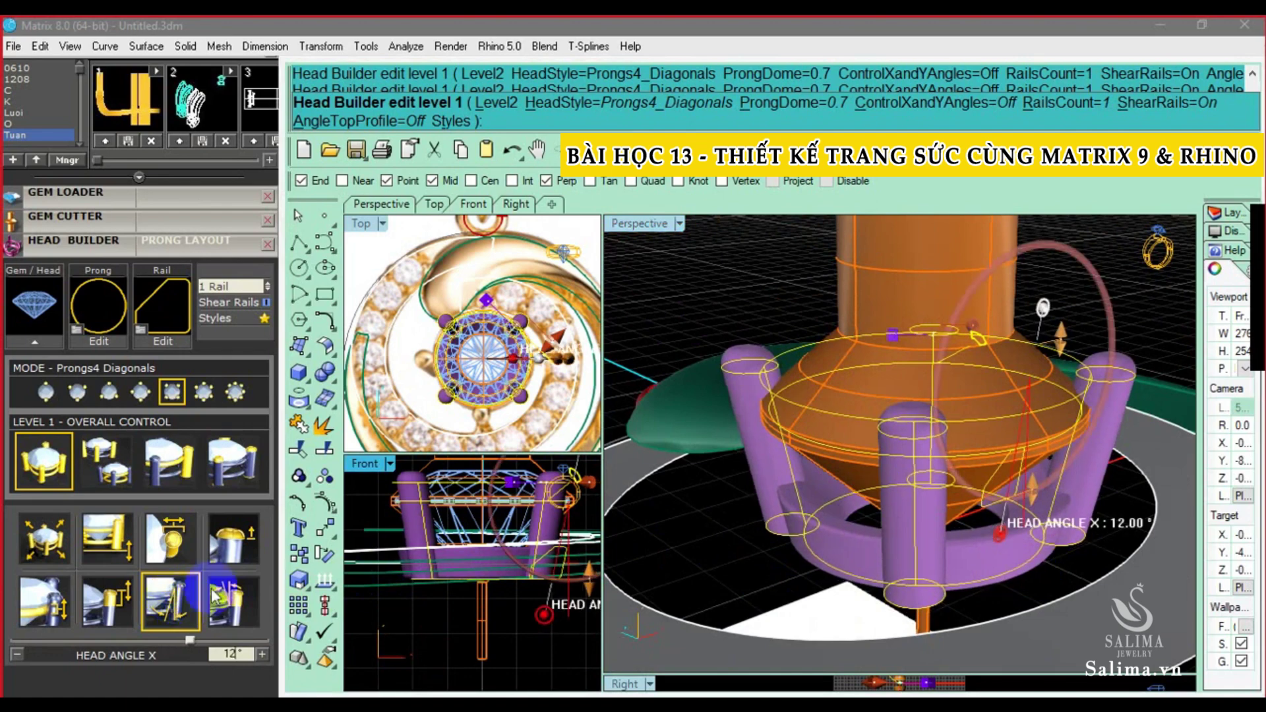
pyautogui.moveTo(783, 453)
pyautogui.mouseDown(button='right')
pyautogui.moveTo(898, 460)
pyautogui.moveTo(908, 415)
pyautogui.mouseUp(button='right')
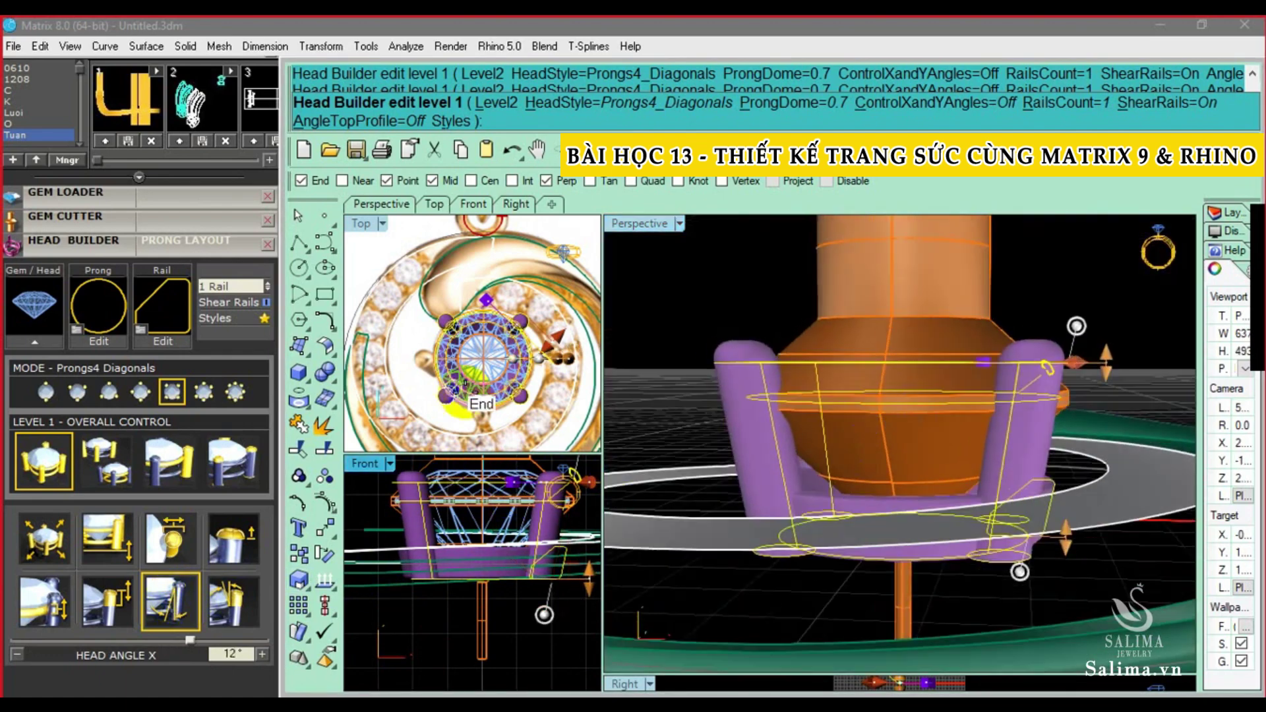
pyautogui.moveTo(918, 461); pyautogui.dragTo(758, 407, button='right')
pyautogui.scroll(2, 758, 407)
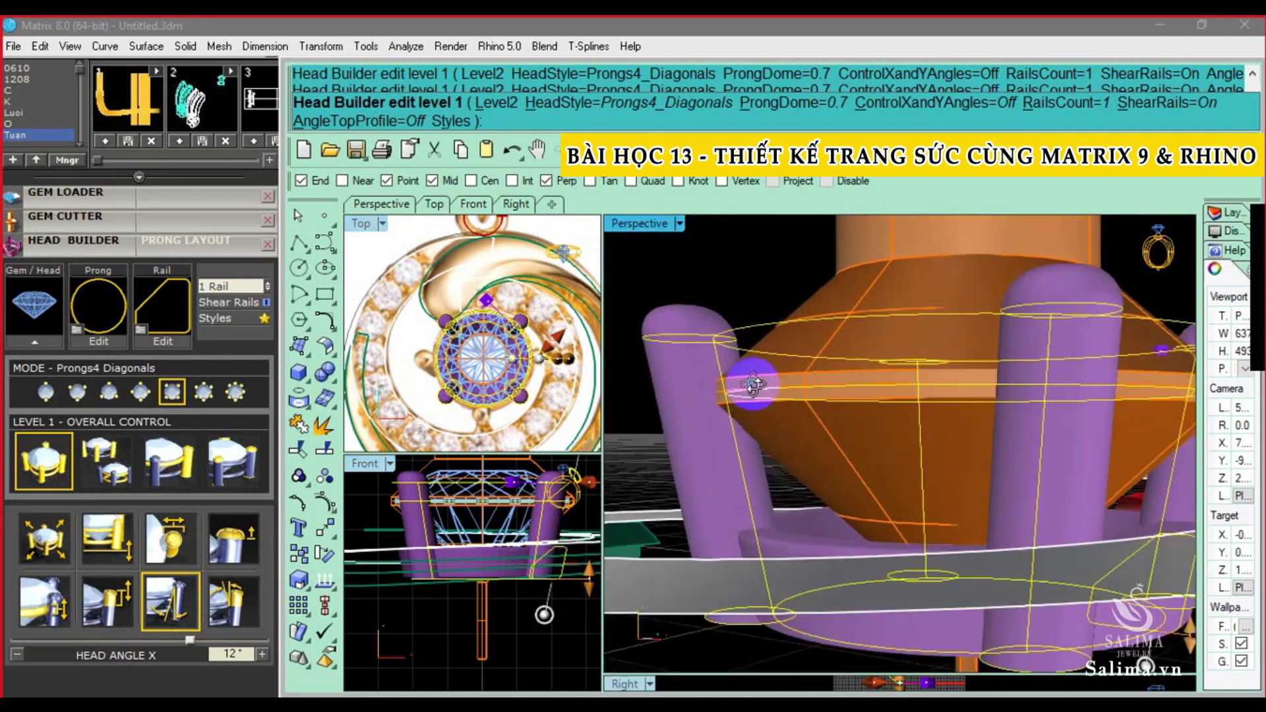
pyautogui.scroll(2, 731, 396)
pyautogui.scroll(2, 692, 405)
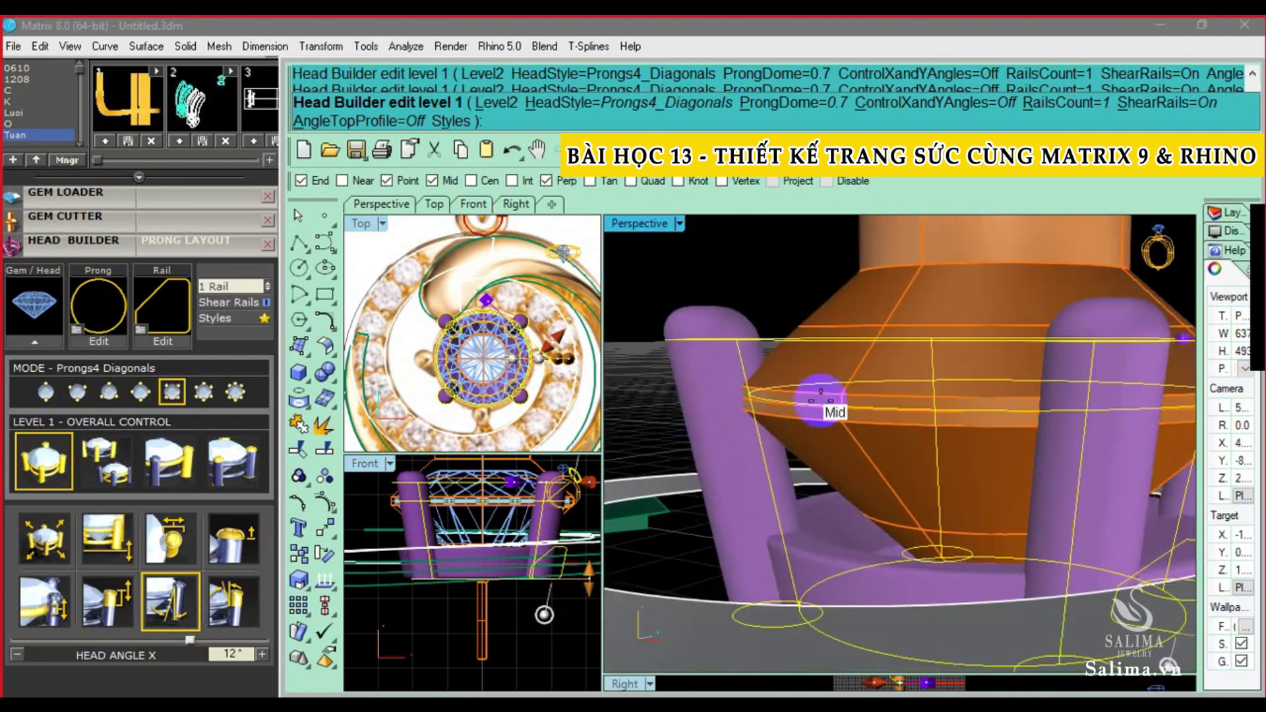
pyautogui.scroll(2, 720, 402)
pyautogui.scroll(-1, 714, 404)
pyautogui.scroll(2, 715, 404)
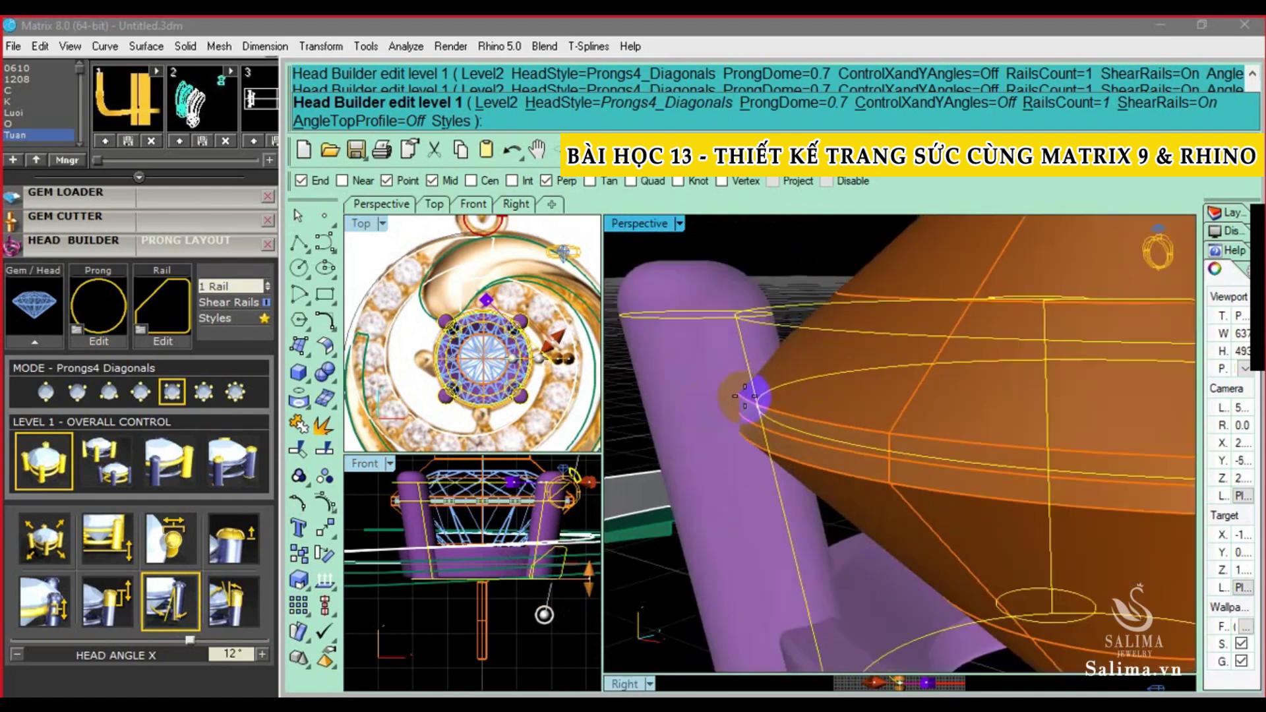
pyautogui.scroll(-1, 758, 381)
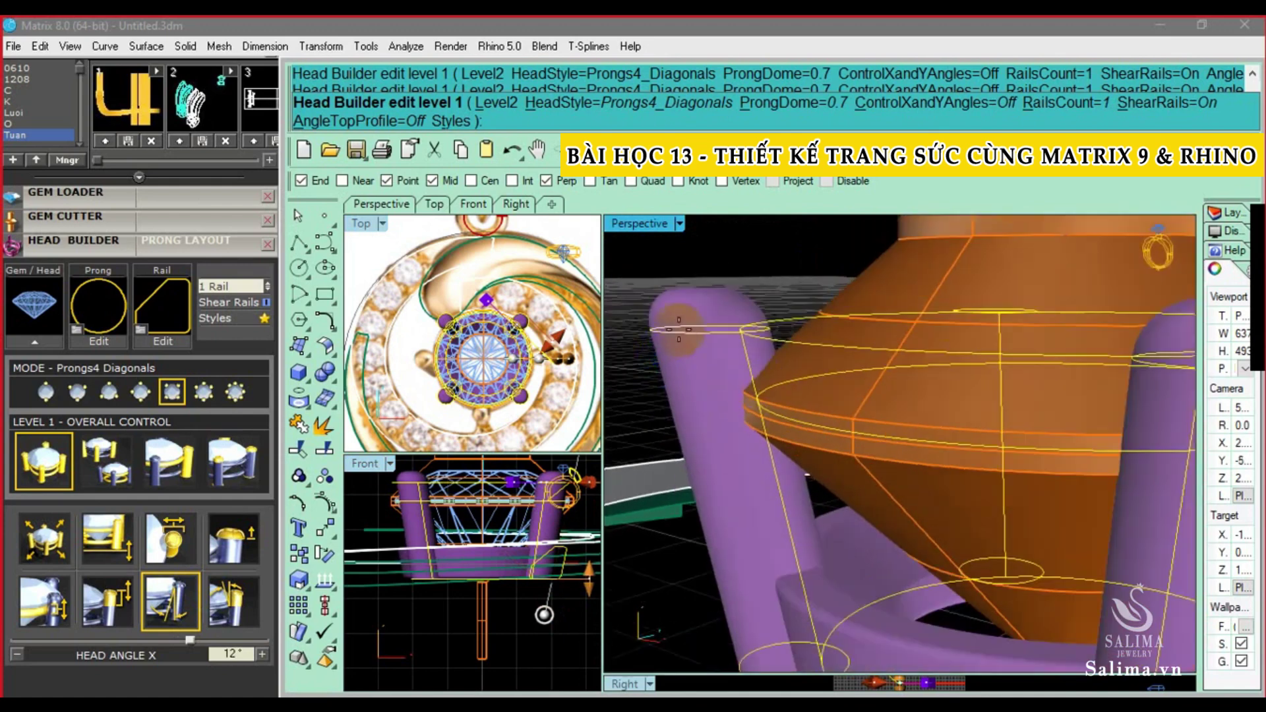
pyautogui.click(801, 334)
pyautogui.scroll(2, 744, 398)
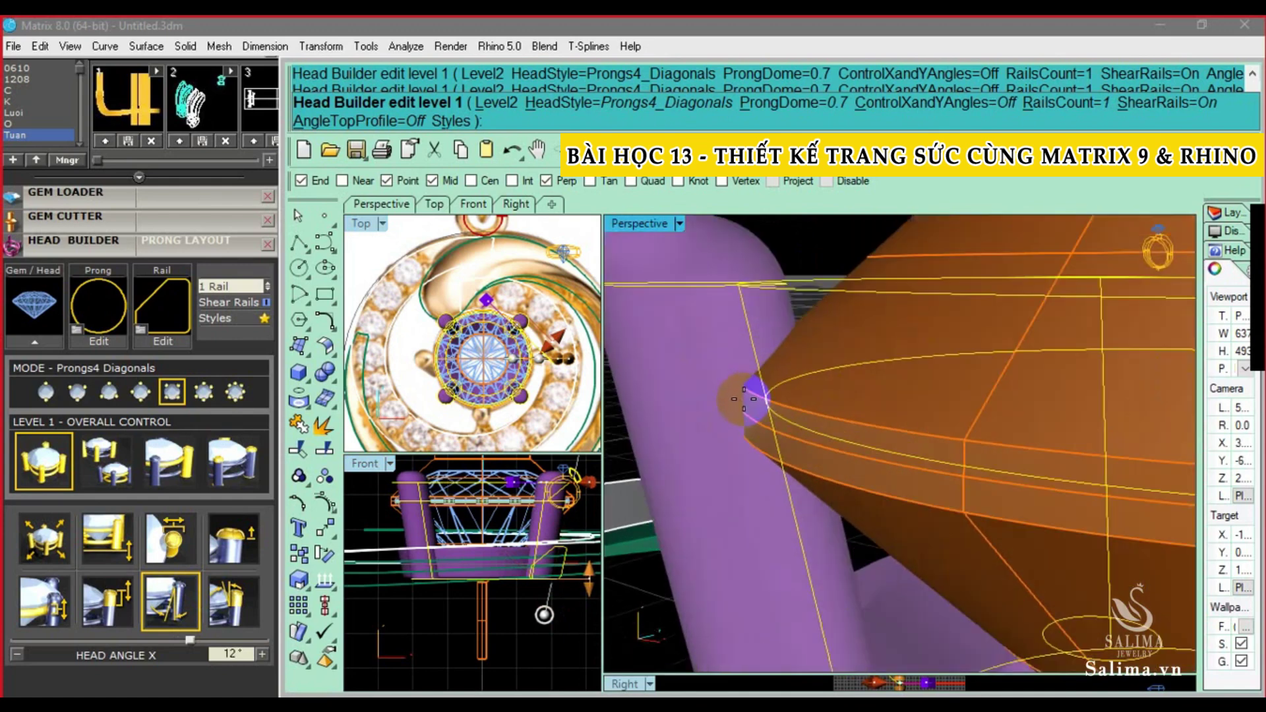
pyautogui.moveTo(744, 402); pyautogui.dragTo(803, 441, button='right')
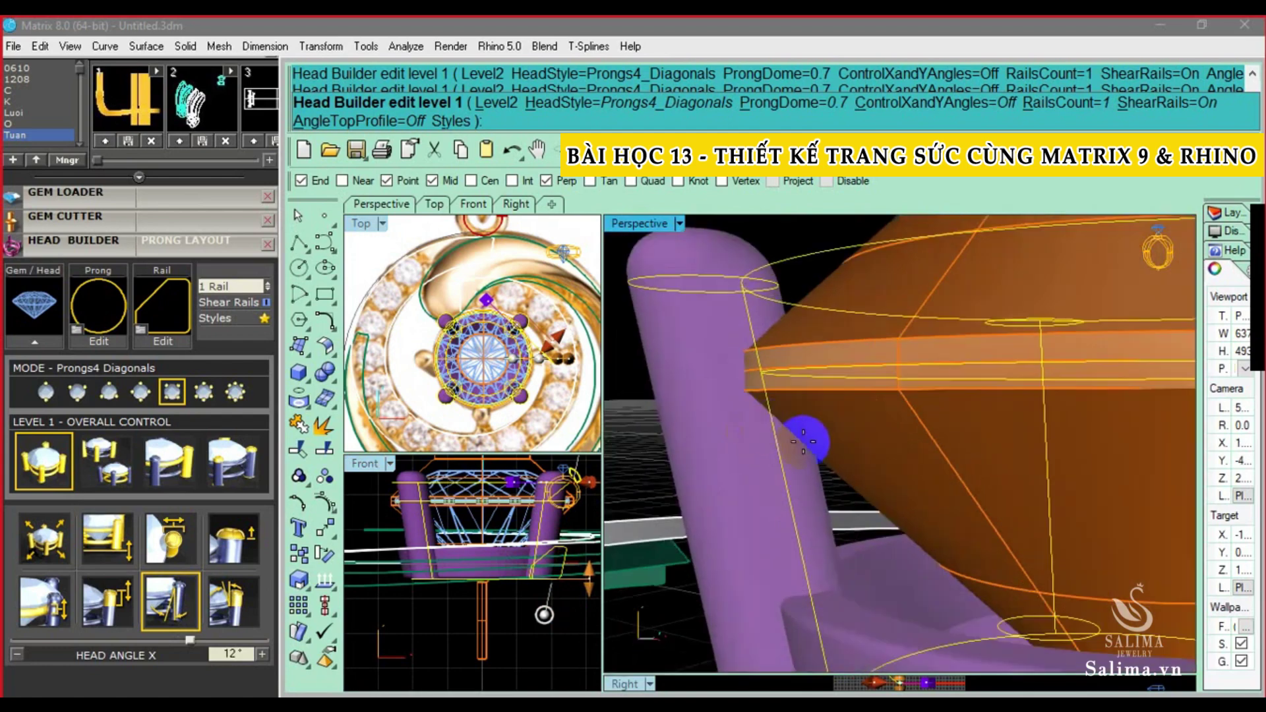
pyautogui.moveTo(813, 440); pyautogui.dragTo(881, 405, button='right')
pyautogui.scroll(2, 794, 392)
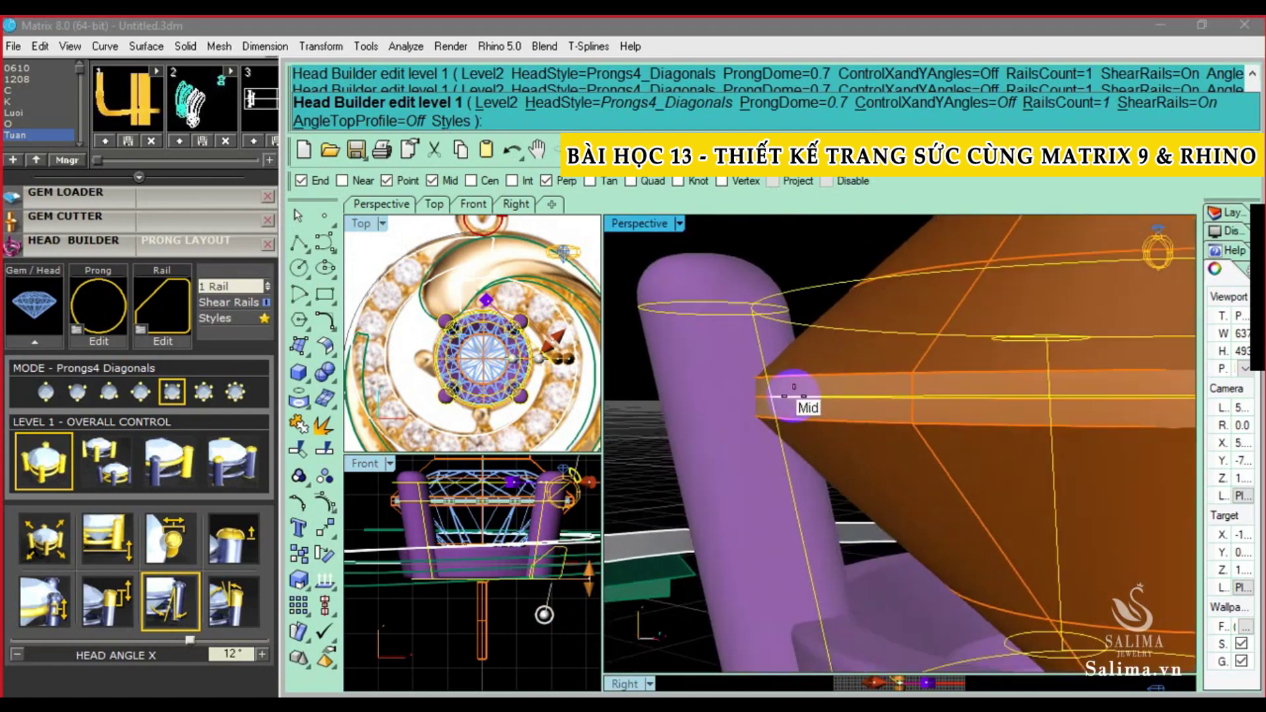
pyautogui.scroll(-2, 775, 368)
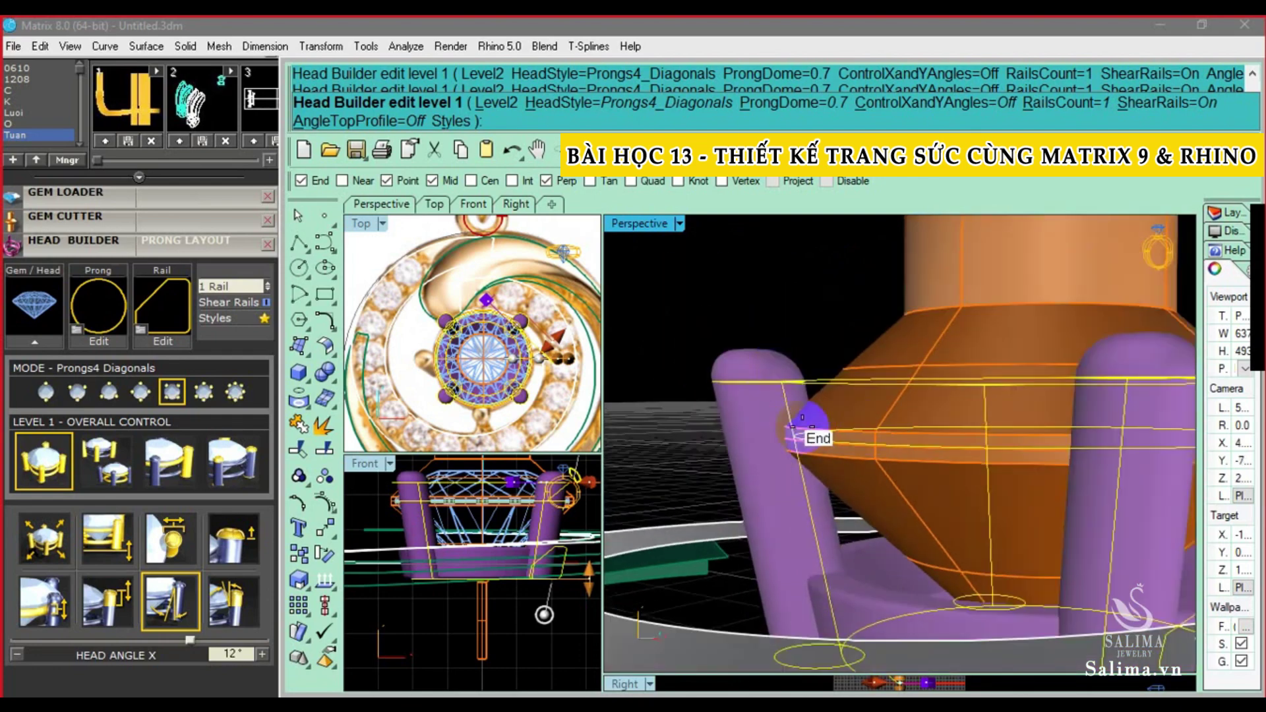
pyautogui.scroll(2, 799, 410)
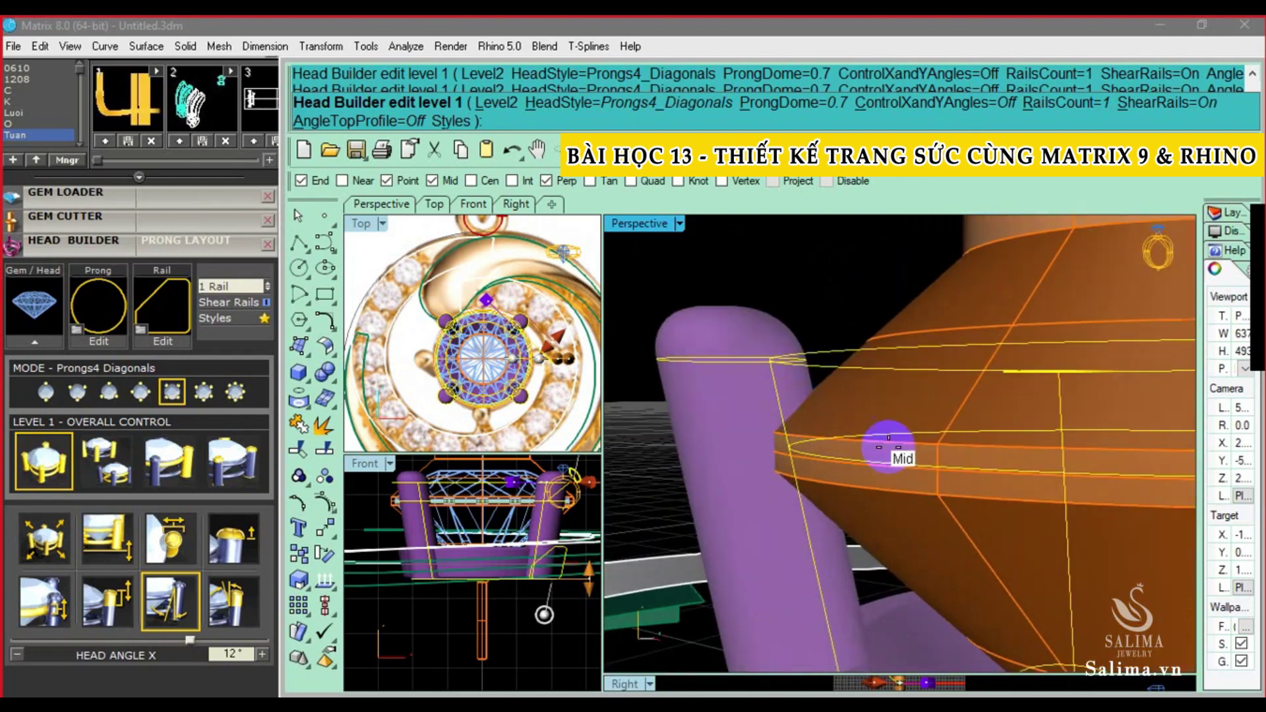
pyautogui.scroll(-1, 880, 581)
pyautogui.scroll(-1, 880, 581)
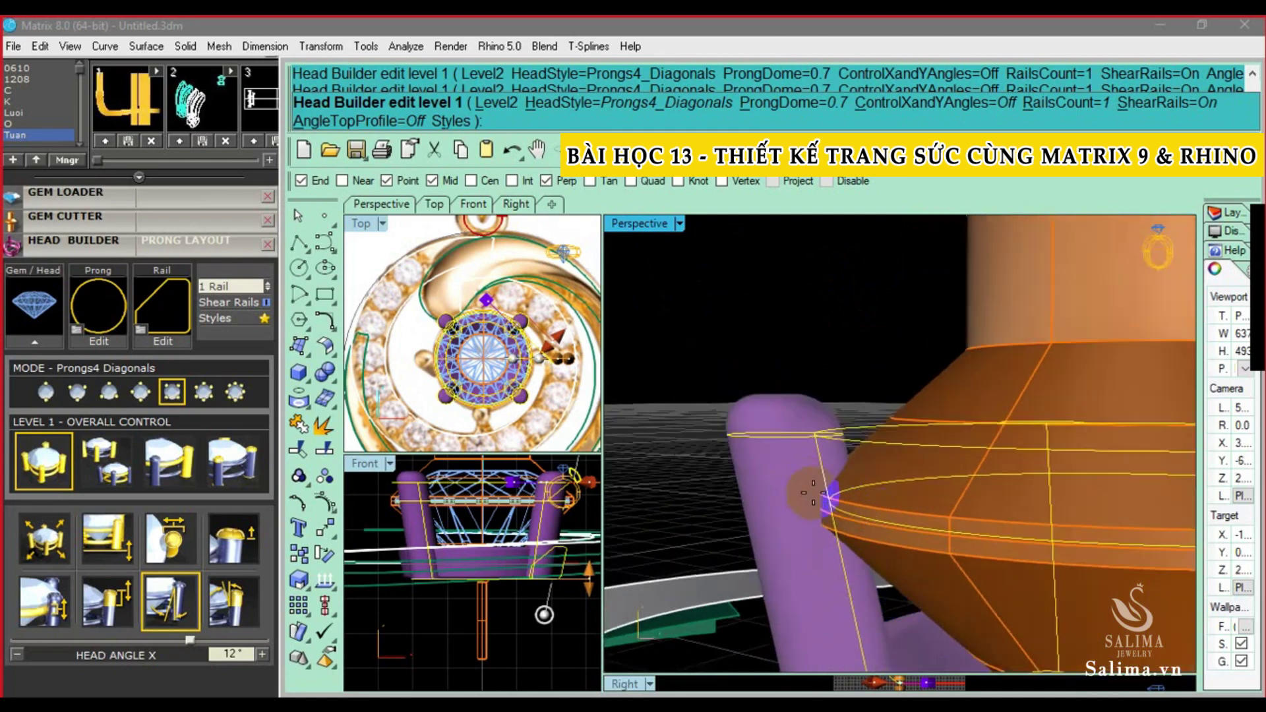
pyautogui.moveTo(791, 508); pyautogui.dragTo(751, 521, button='right')
pyautogui.moveTo(837, 524)
pyautogui.mouseDown(button='right')
pyautogui.moveTo(824, 511)
pyautogui.moveTo(837, 520)
pyautogui.moveTo(975, 501)
pyautogui.moveTo(890, 503)
pyautogui.moveTo(869, 468)
pyautogui.mouseUp(button='right')
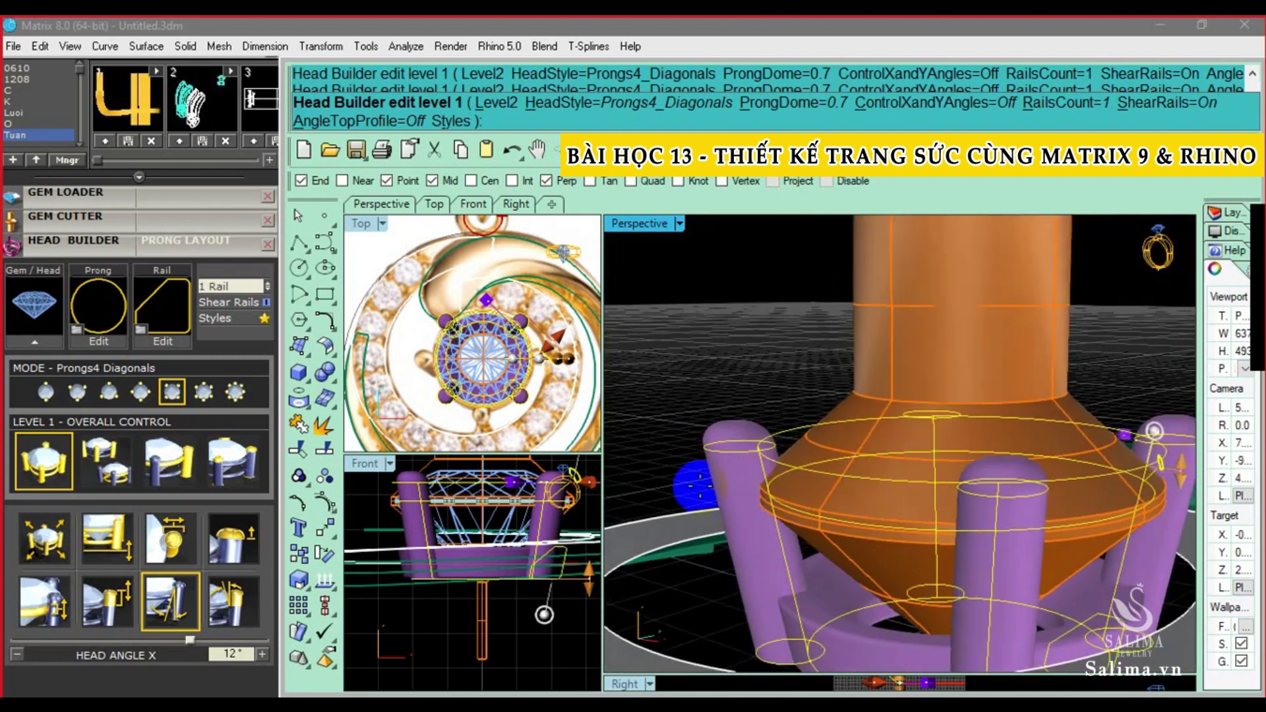
pyautogui.moveTo(821, 509); pyautogui.dragTo(868, 472, button='right')
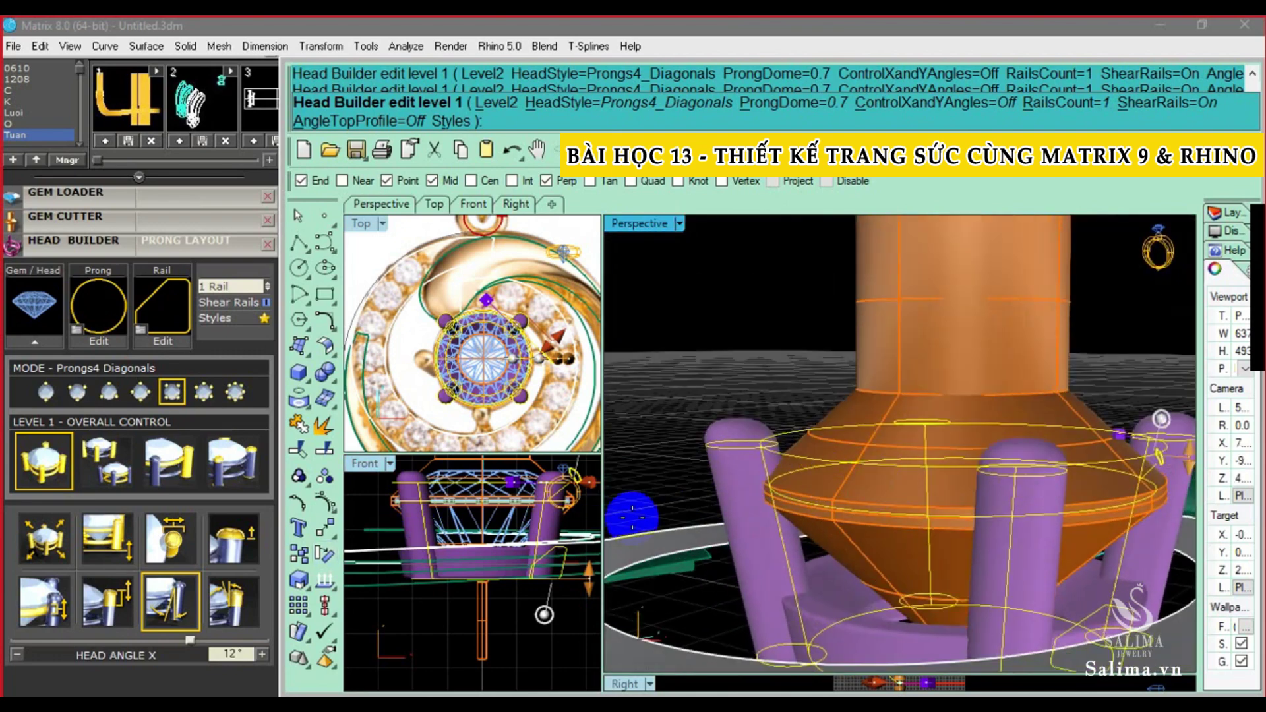
pyautogui.click(237, 597)
pyautogui.click(196, 631)
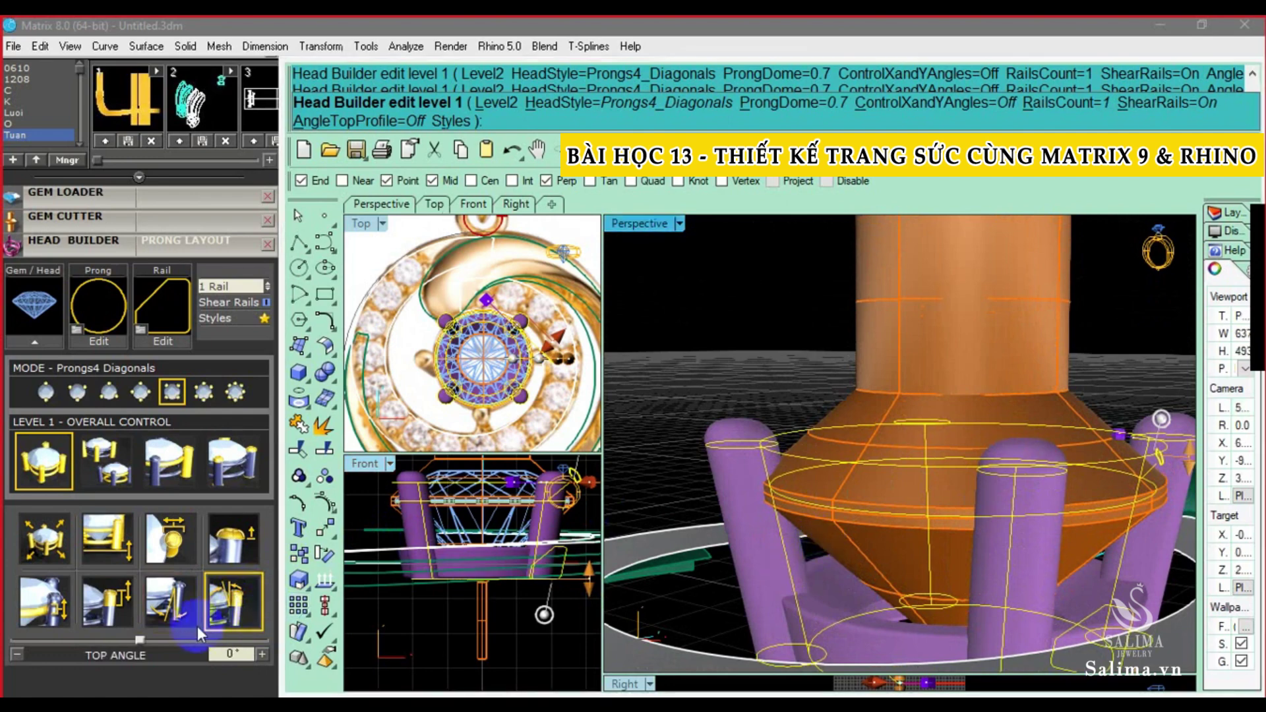
pyautogui.moveTo(145, 635)
pyautogui.mouseDown()
pyautogui.moveTo(46, 636)
pyautogui.moveTo(243, 628)
pyautogui.moveTo(59, 631)
pyautogui.mouseUp()
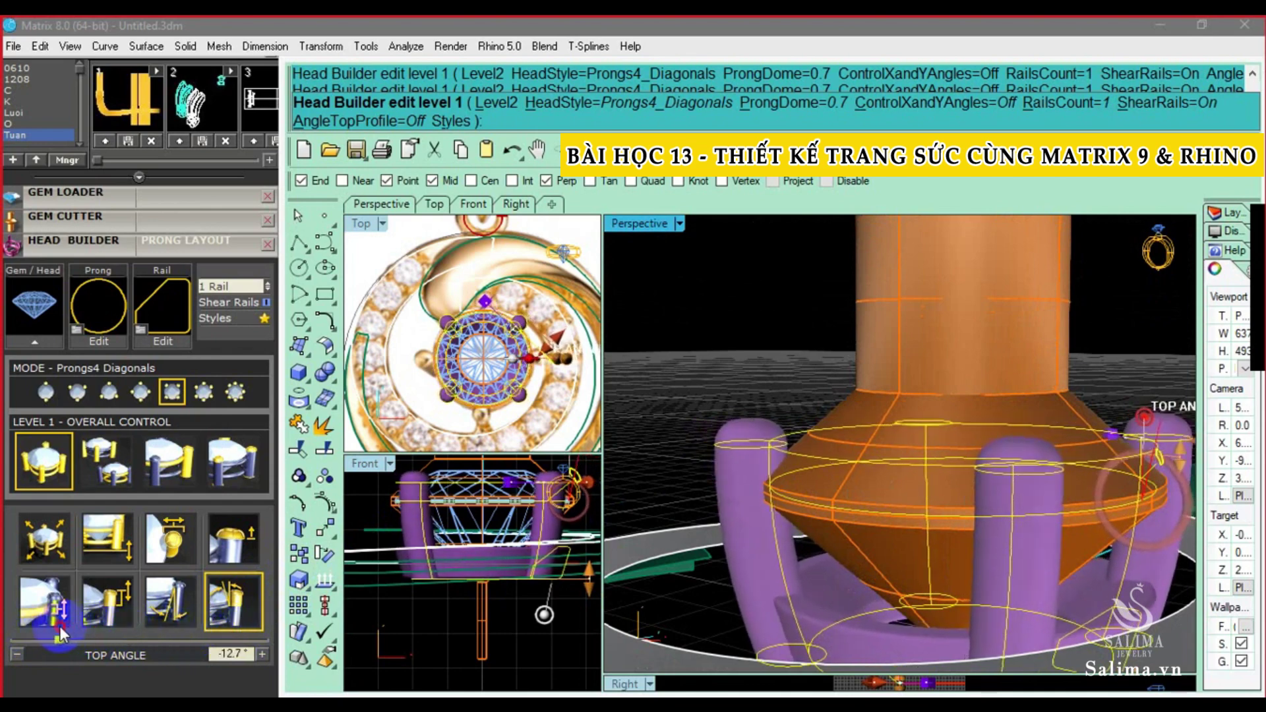
pyautogui.click(584, 501)
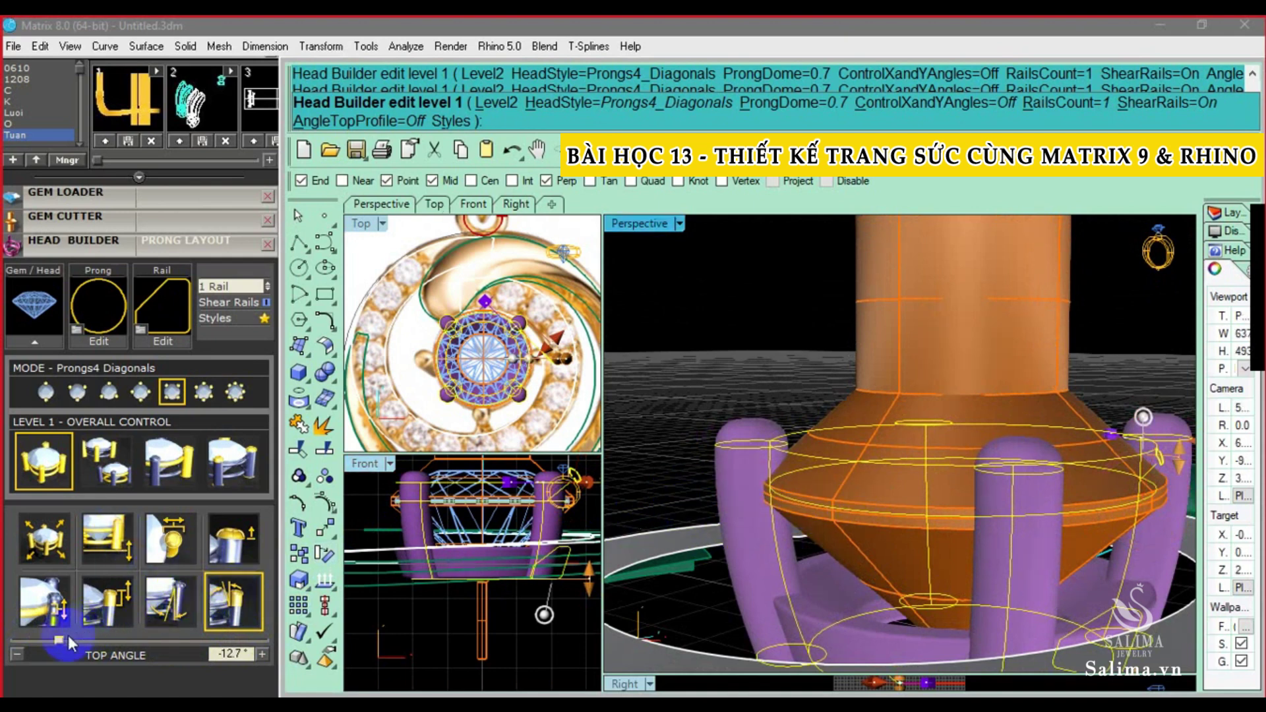
pyautogui.moveTo(69, 638); pyautogui.dragTo(142, 638)
pyautogui.write('0')
pyautogui.press('Return')
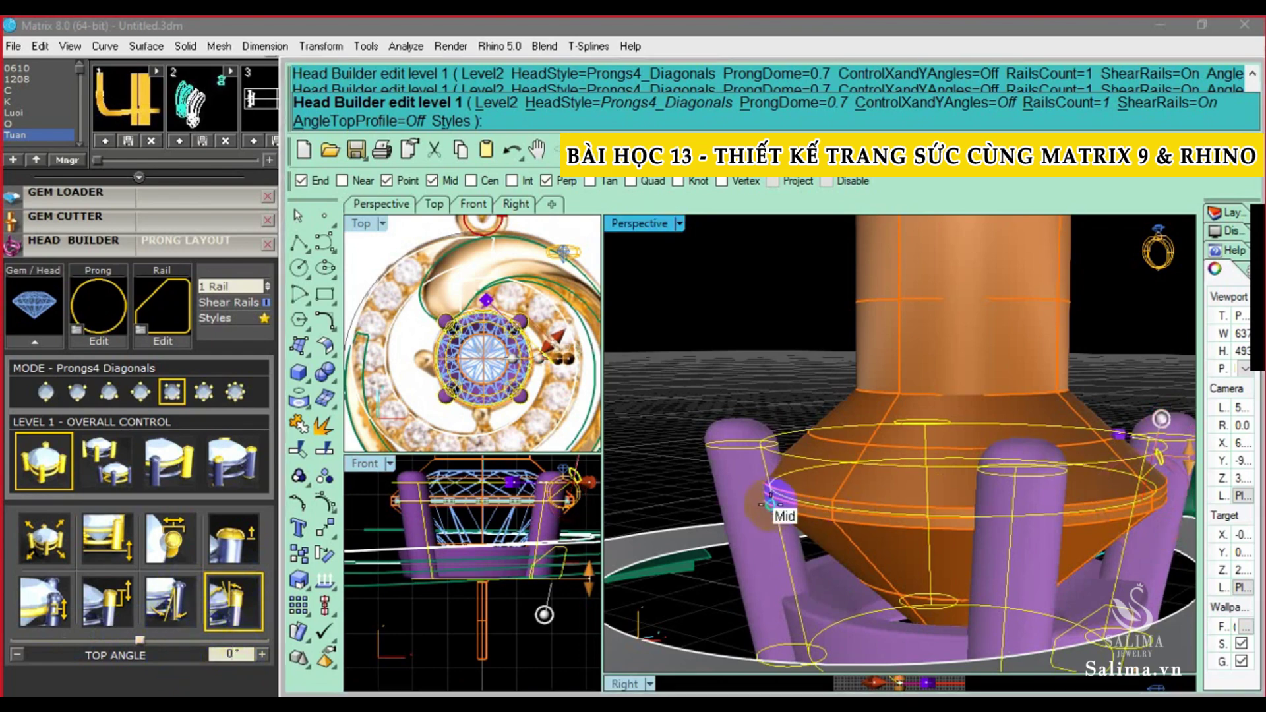
pyautogui.moveTo(772, 505); pyautogui.dragTo(778, 517, button='right')
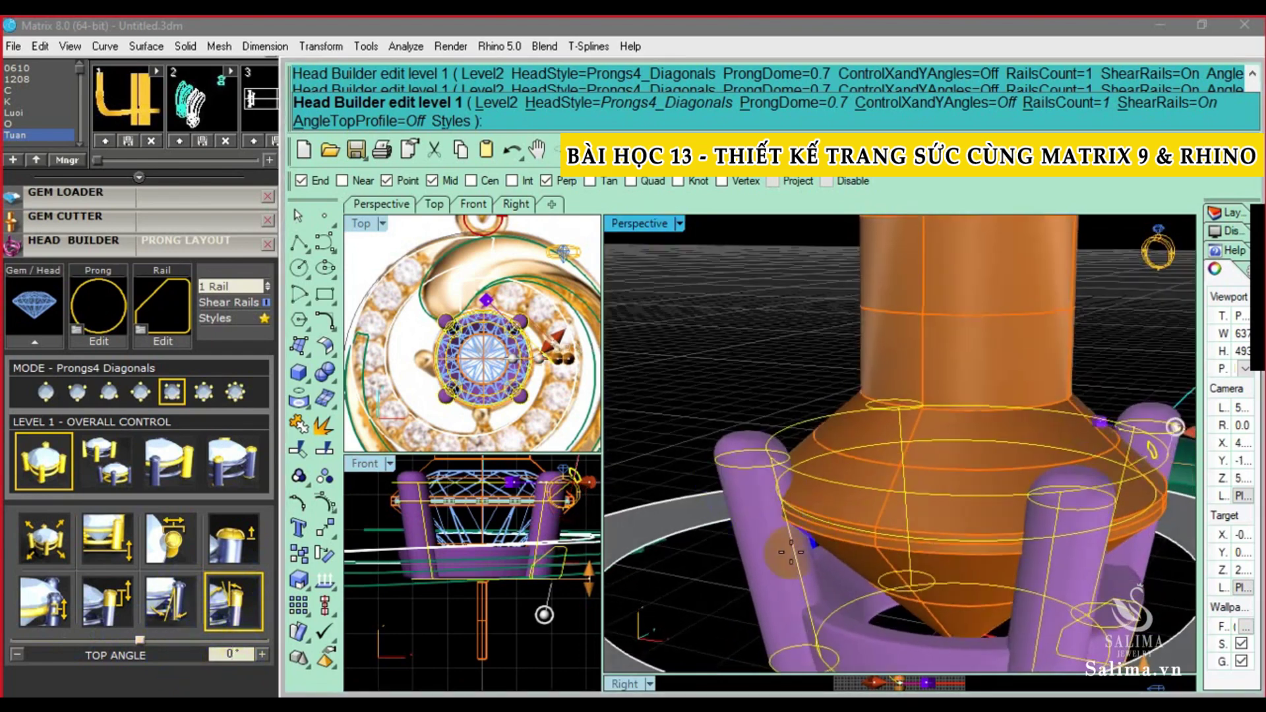
pyautogui.moveTo(765, 547)
pyautogui.mouseDown(button='right')
pyautogui.moveTo(964, 475)
pyautogui.moveTo(966, 455)
pyautogui.mouseUp(button='right')
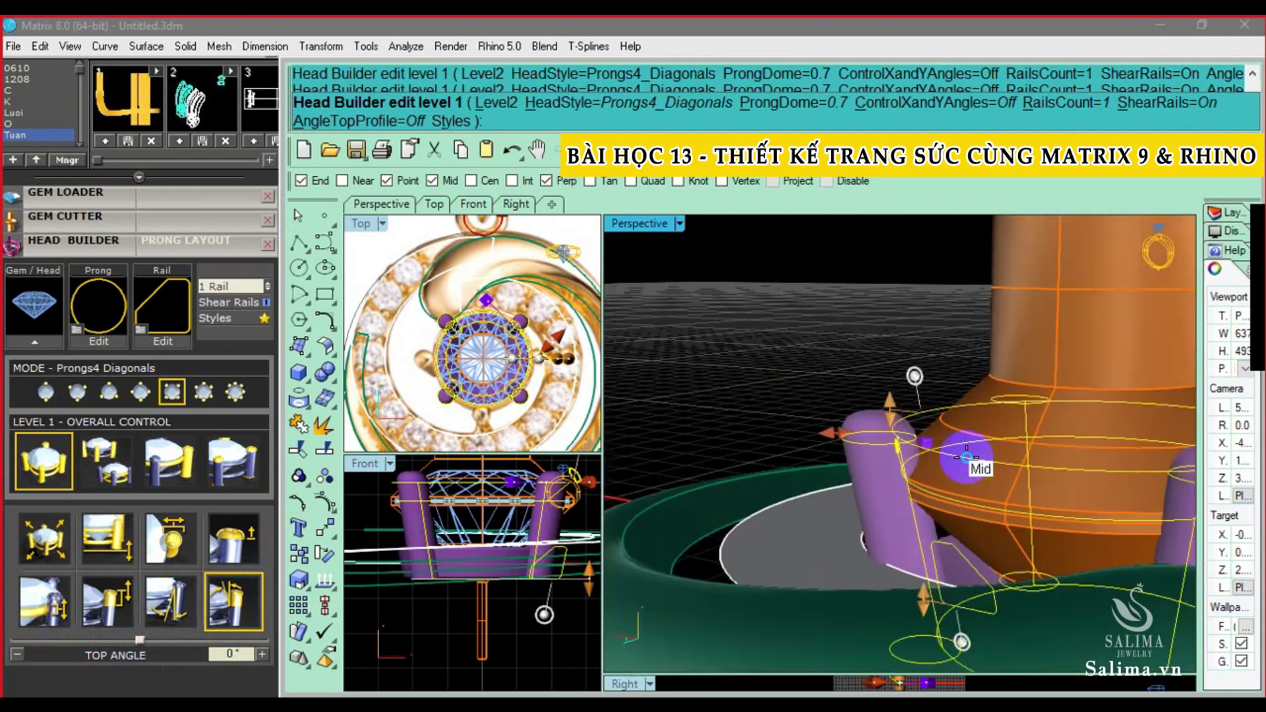
# Lower the prongs' height above girdle step by step to 0.35 mm
pyautogui.scroll(3, 967, 455)
pyautogui.scroll(2, 956, 422)
pyautogui.scroll(2, 950, 396)
pyautogui.scroll(1, 942, 372)
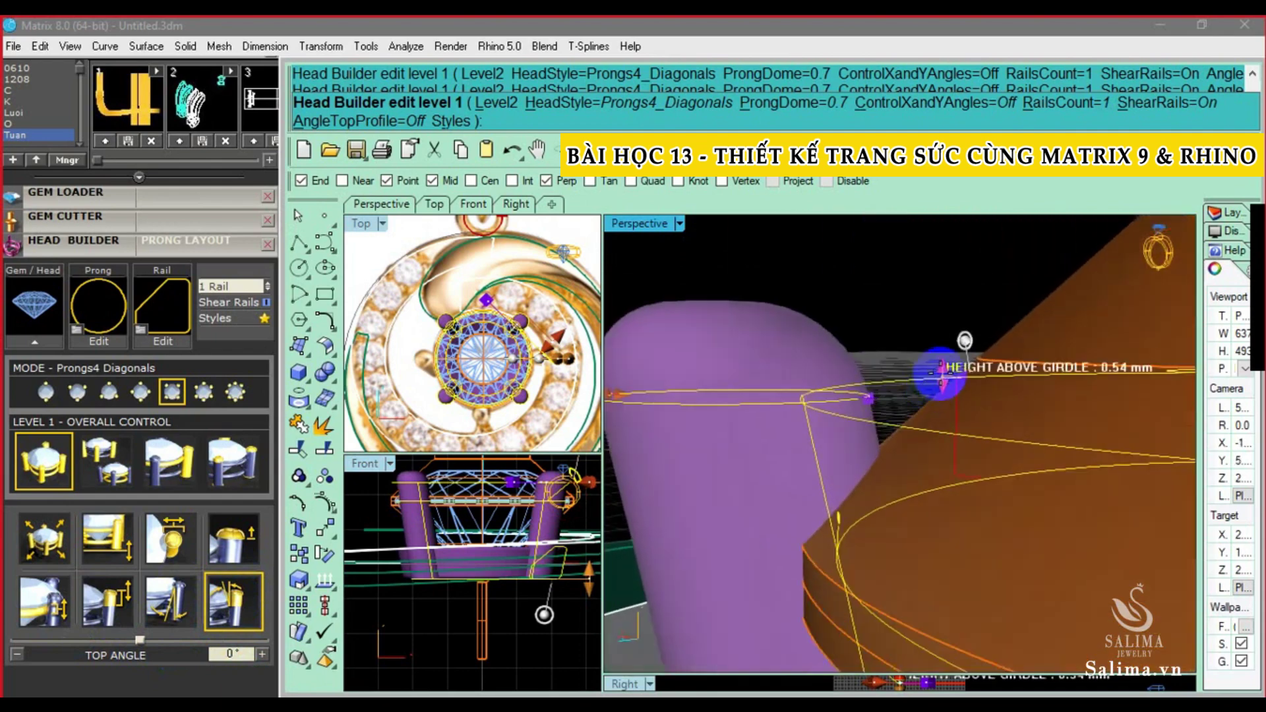
pyautogui.moveTo(941, 373); pyautogui.dragTo(913, 412)
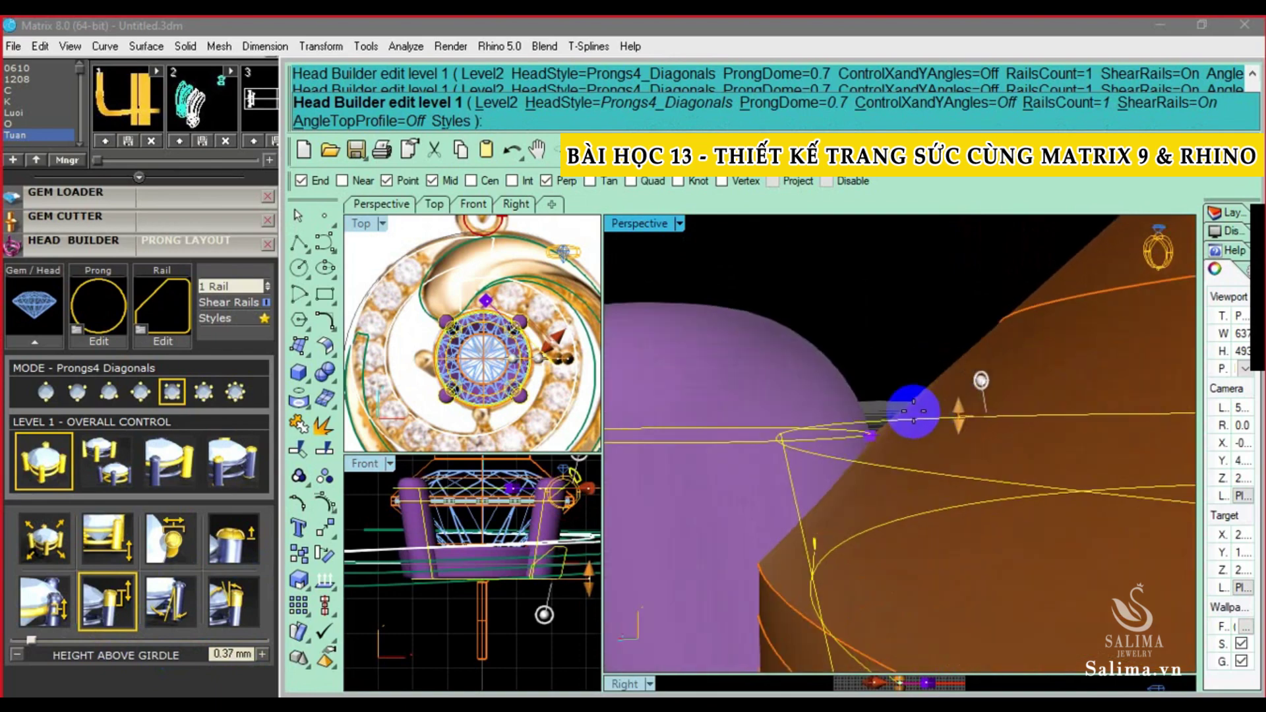
pyautogui.moveTo(914, 413); pyautogui.dragTo(928, 423, button='right')
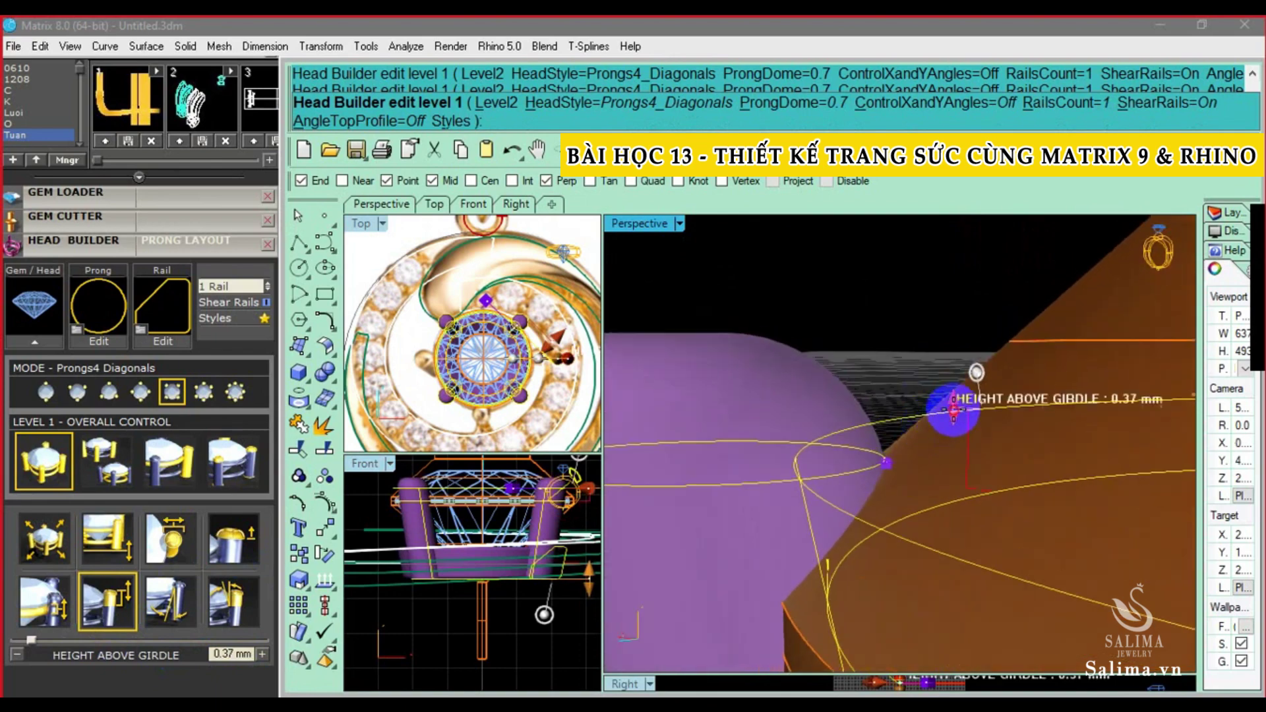
pyautogui.moveTo(950, 412); pyautogui.dragTo(932, 440)
pyautogui.moveTo(932, 440)
pyautogui.mouseDown(button='right')
pyautogui.moveTo(911, 448)
pyautogui.moveTo(947, 445)
pyautogui.moveTo(879, 446)
pyautogui.mouseUp(button='right')
pyautogui.moveTo(977, 407); pyautogui.dragTo(989, 404)
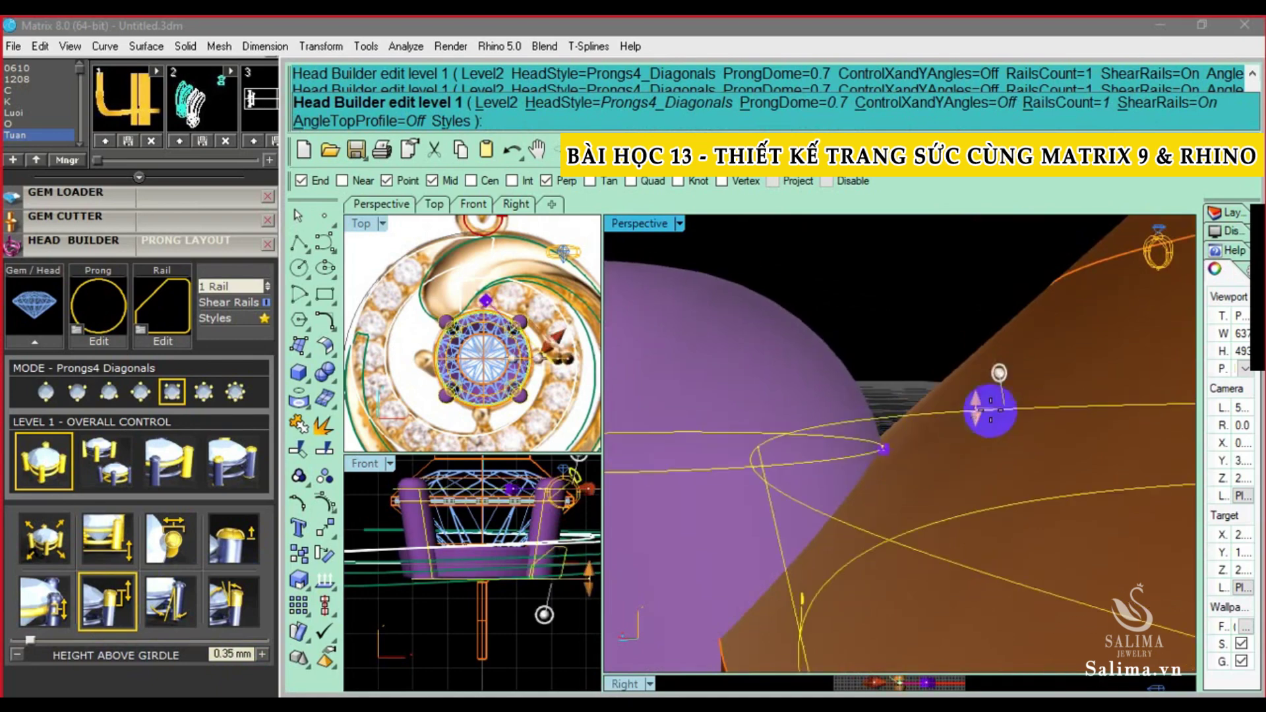
# Raise the height above girdle back to about 0.45 mm and view the whole head
pyautogui.scroll(2, 974, 405)
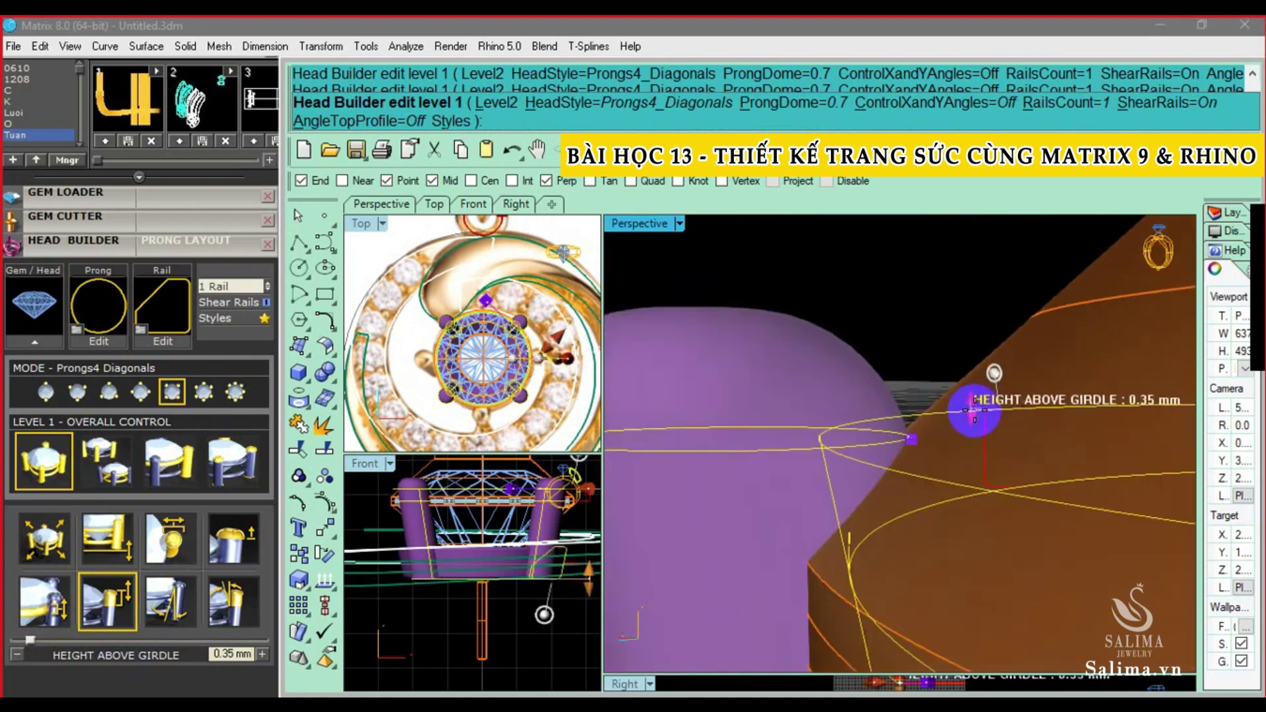
pyautogui.scroll(2, 972, 404)
pyautogui.scroll(2, 969, 403)
pyautogui.scroll(2, 965, 402)
pyautogui.scroll(2, 953, 403)
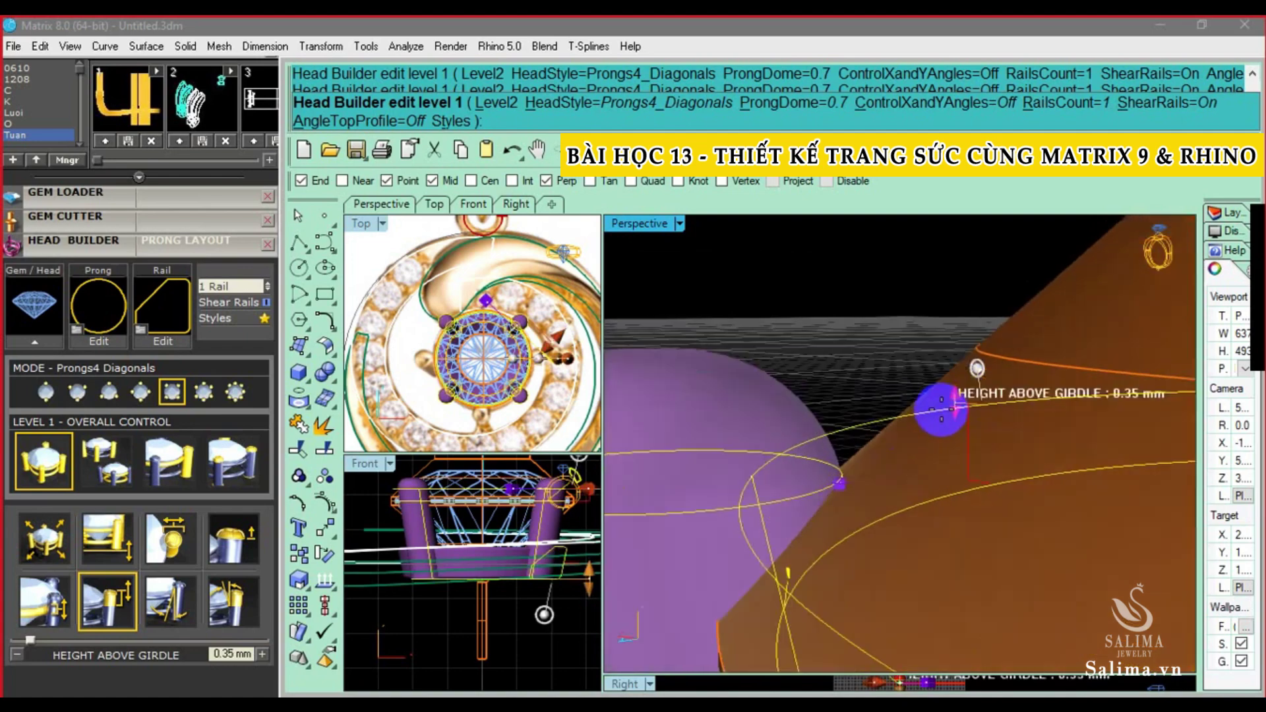
pyautogui.moveTo(952, 402); pyautogui.dragTo(947, 376, button='right')
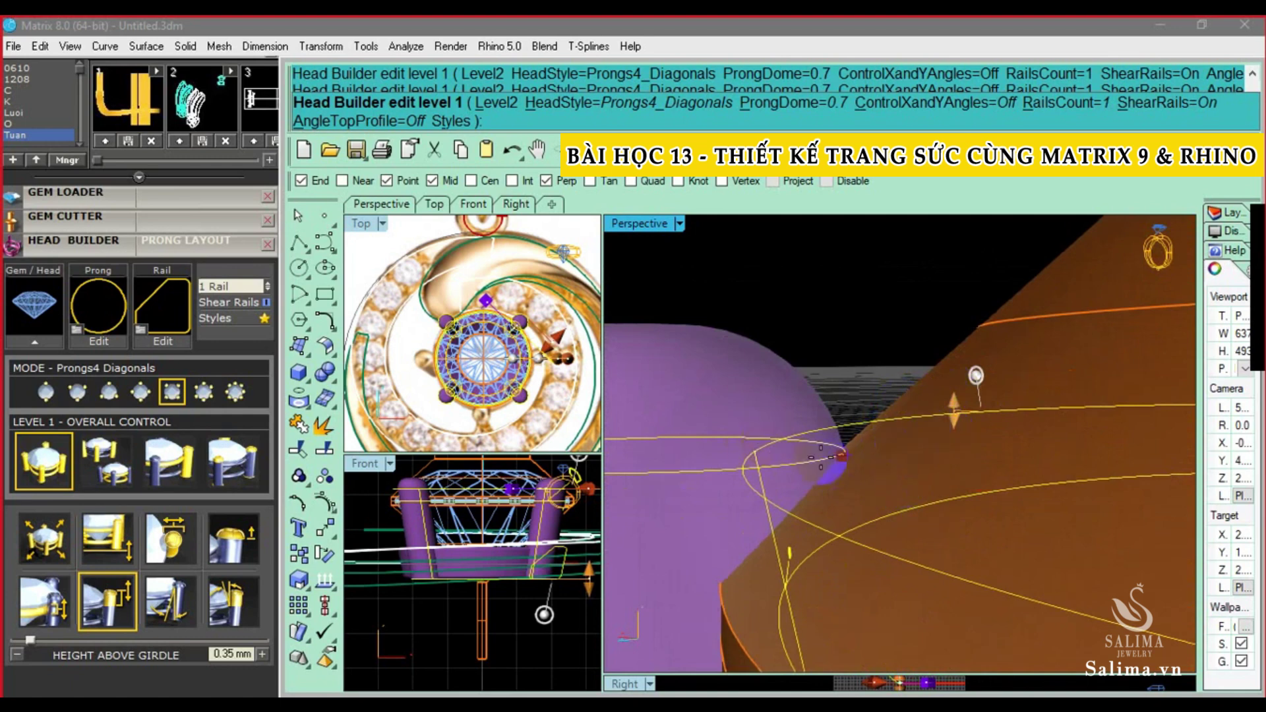
pyautogui.moveTo(951, 414); pyautogui.dragTo(965, 388)
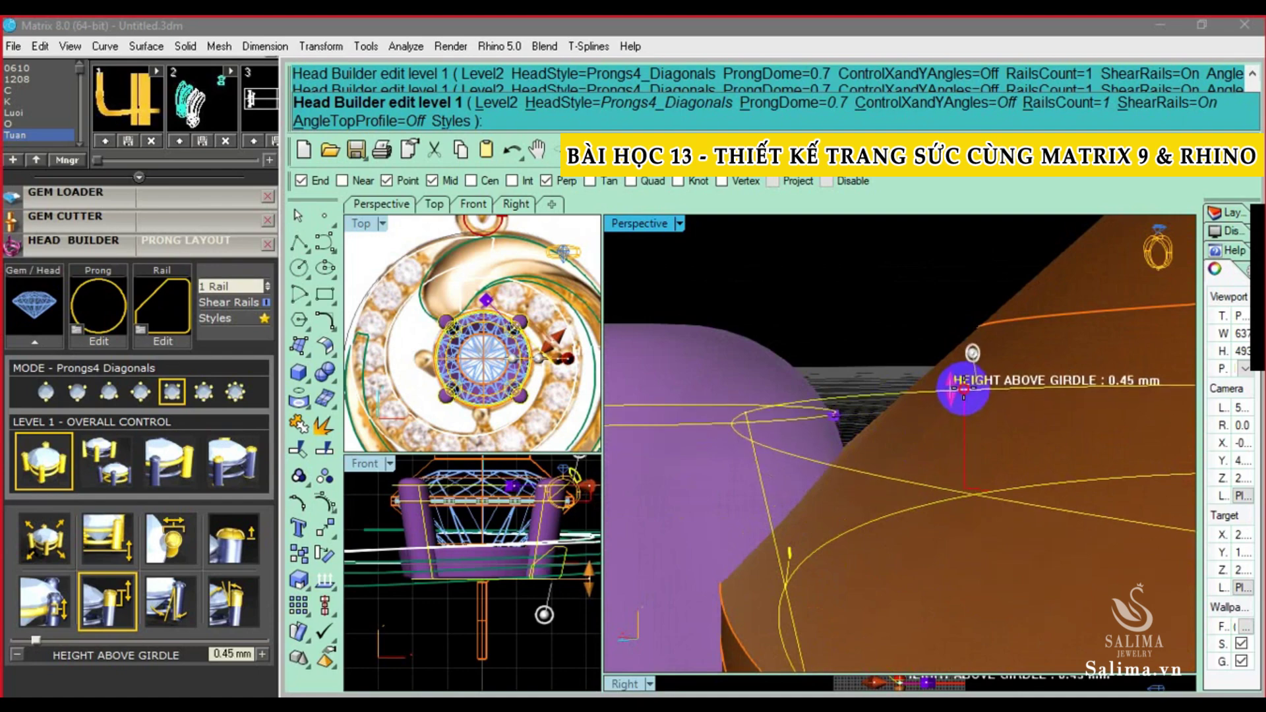
pyautogui.moveTo(899, 404)
pyautogui.mouseDown(button='right')
pyautogui.moveTo(791, 447)
pyautogui.moveTo(738, 394)
pyautogui.moveTo(817, 448)
pyautogui.mouseUp(button='right')
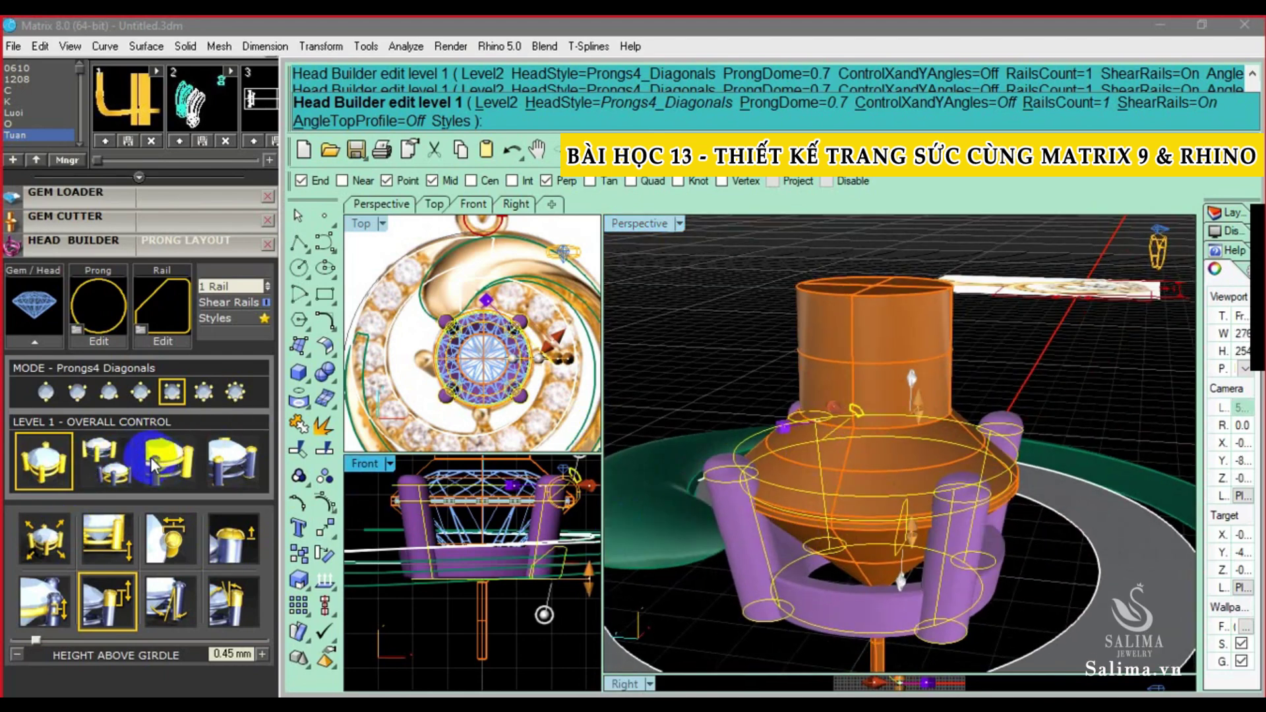
# Switch to prongs and rails editing and enlarge the rail Y size to 1.11 mm
pyautogui.click(112, 458)
pyautogui.moveTo(856, 411); pyautogui.dragTo(1063, 534, button='right')
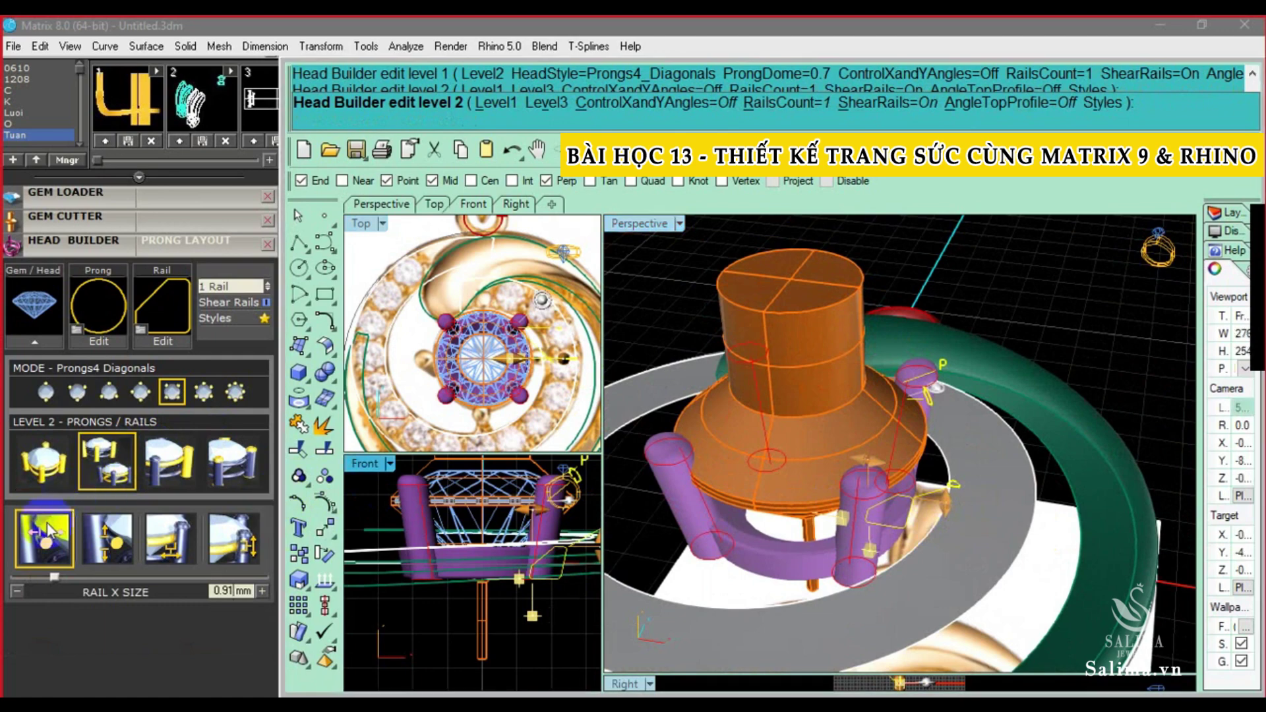
pyautogui.scroll(5, 847, 518)
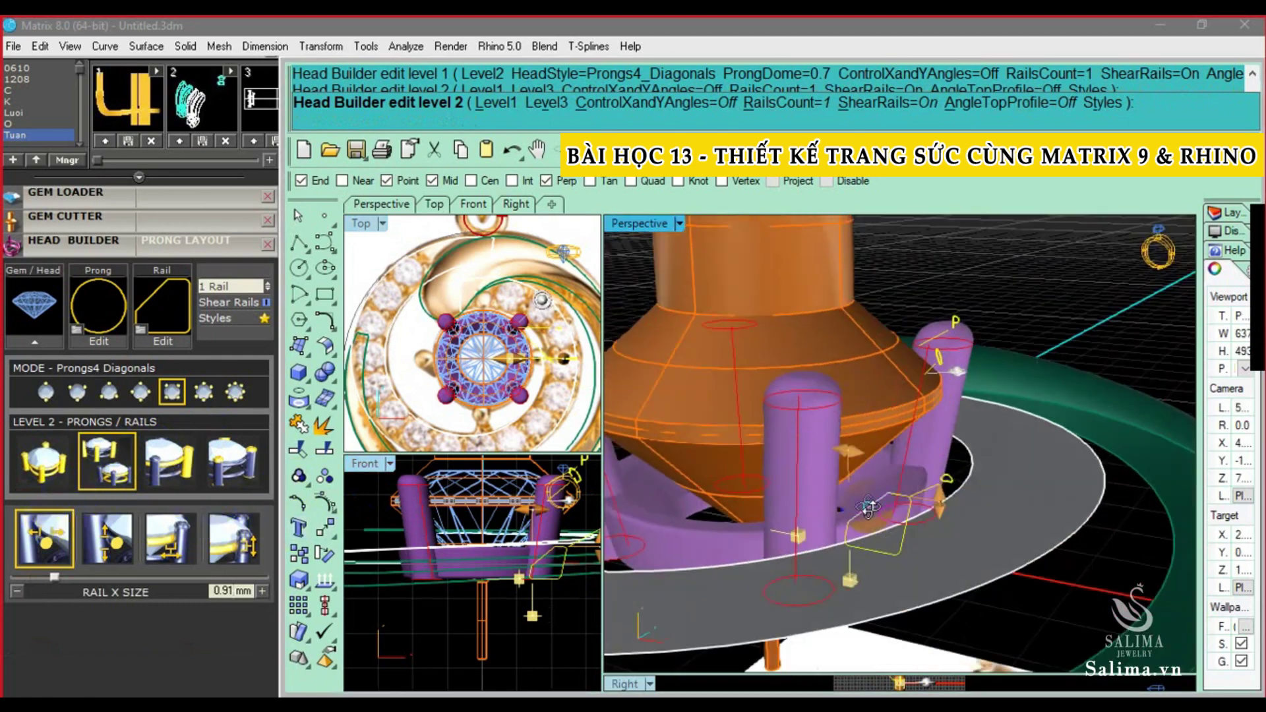
pyautogui.moveTo(835, 501)
pyautogui.mouseDown(button='right')
pyautogui.moveTo(848, 497)
pyautogui.moveTo(869, 525)
pyautogui.mouseUp(button='right')
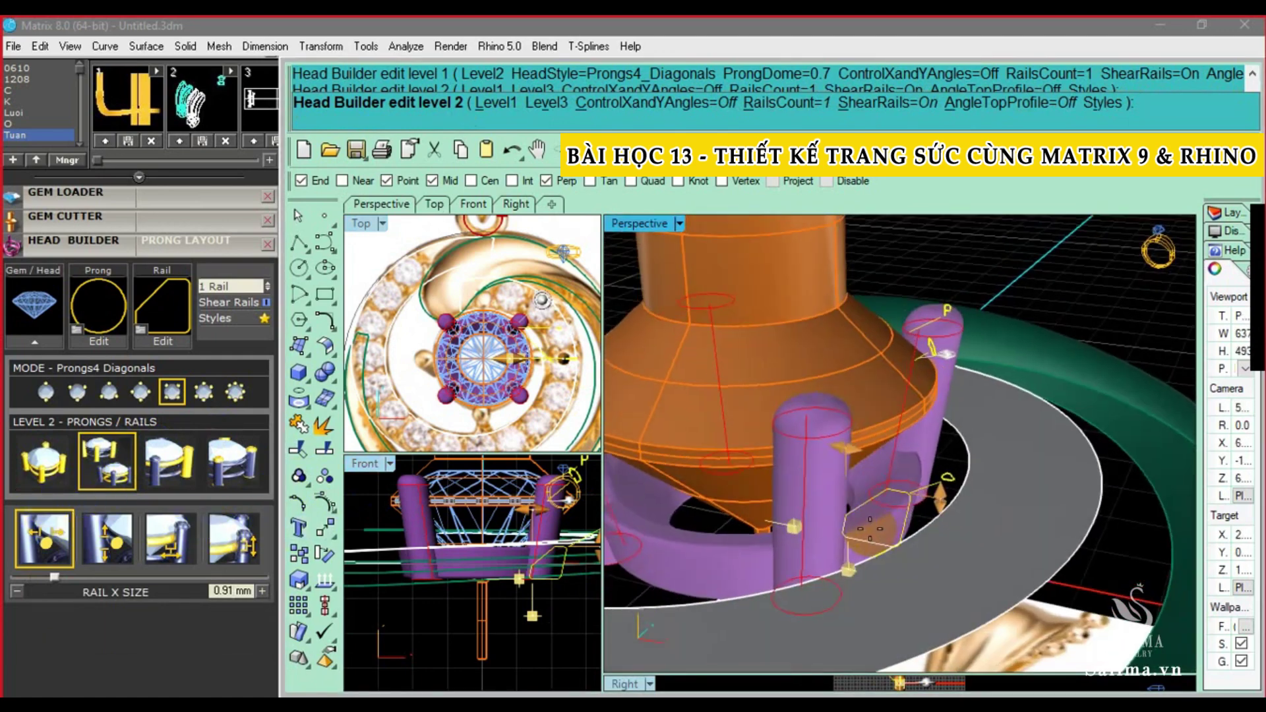
pyautogui.scroll(2, 937, 491)
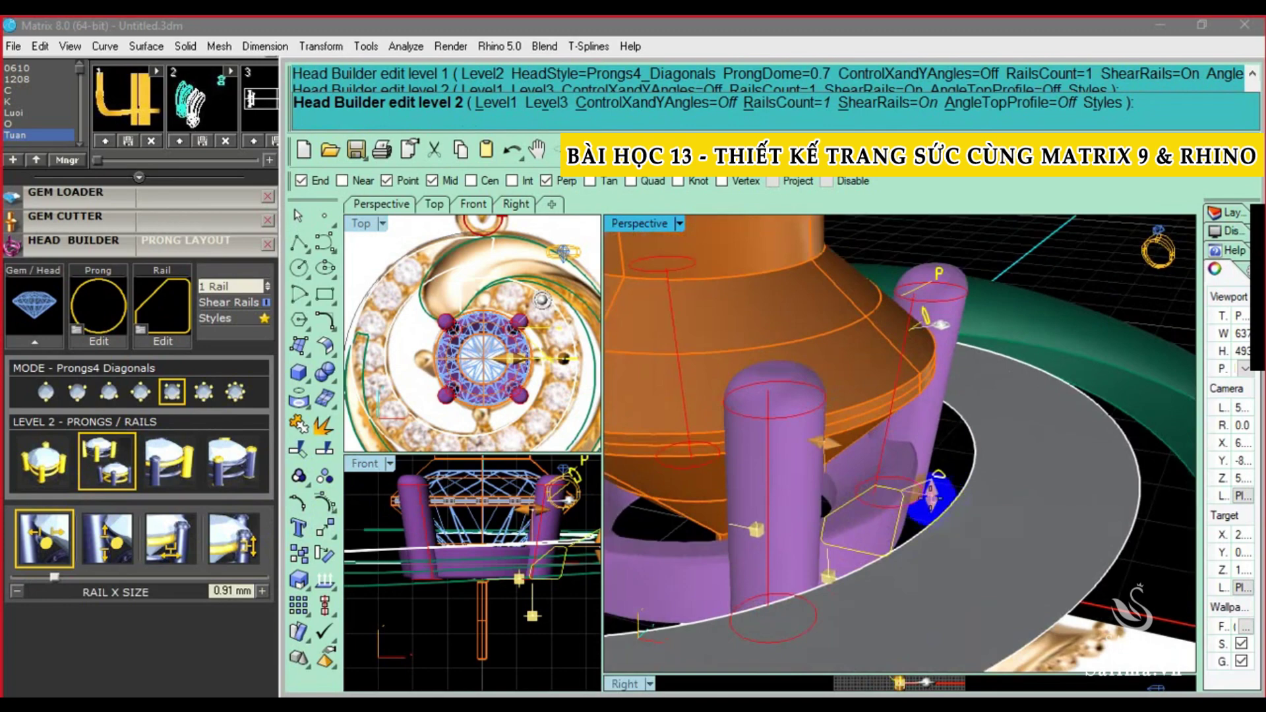
pyautogui.moveTo(941, 488); pyautogui.dragTo(944, 491)
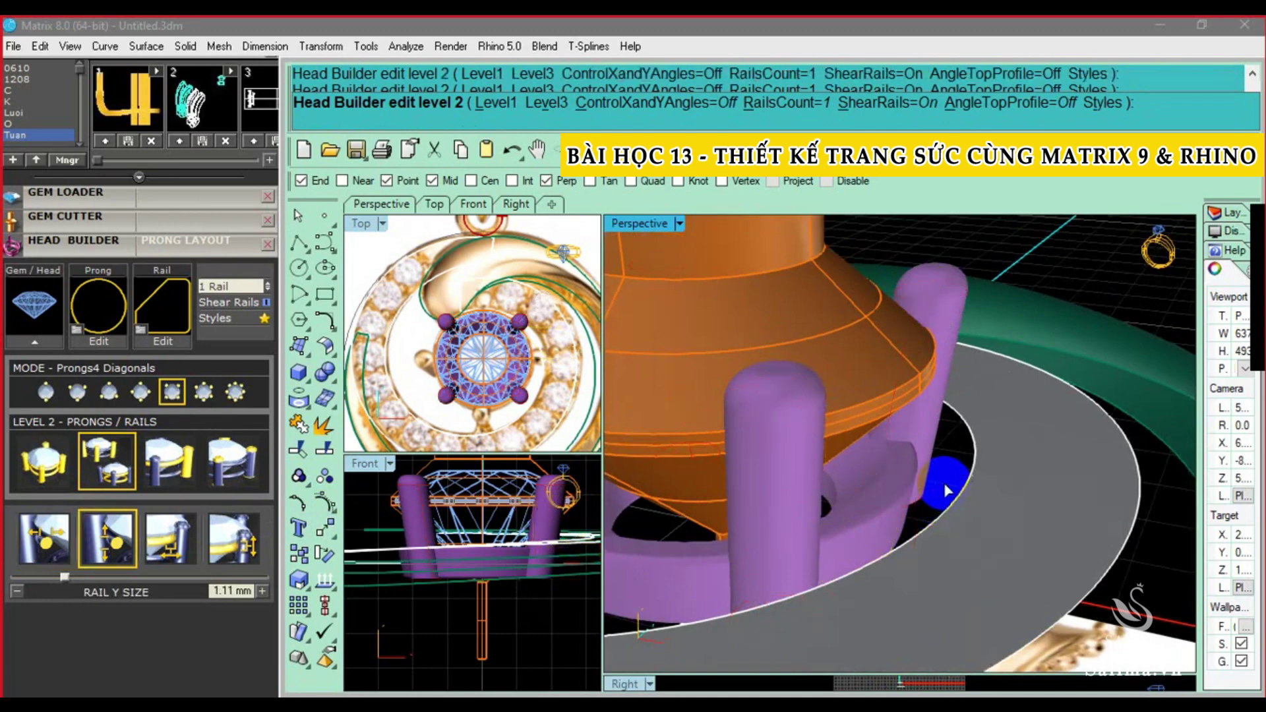
pyautogui.moveTo(944, 491)
pyautogui.mouseDown(button='right')
pyautogui.moveTo(819, 378)
pyautogui.moveTo(966, 430)
pyautogui.mouseUp(button='right')
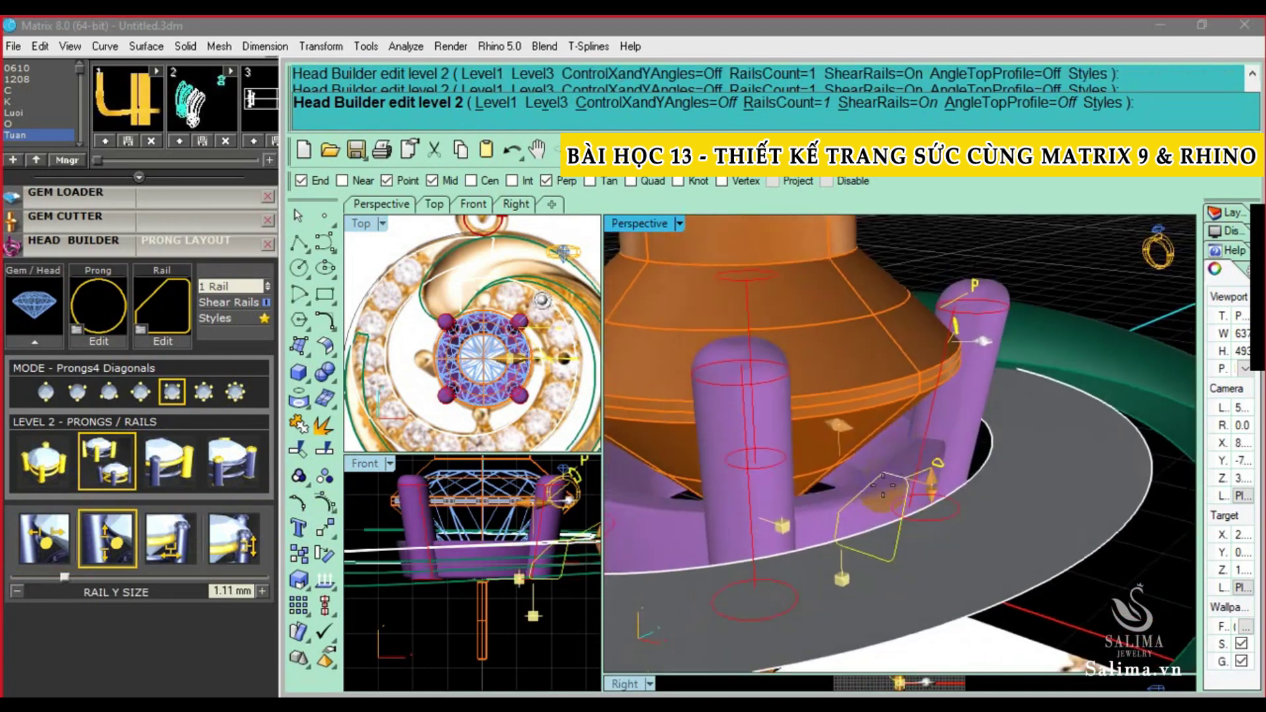
pyautogui.scroll(-5, 848, 461)
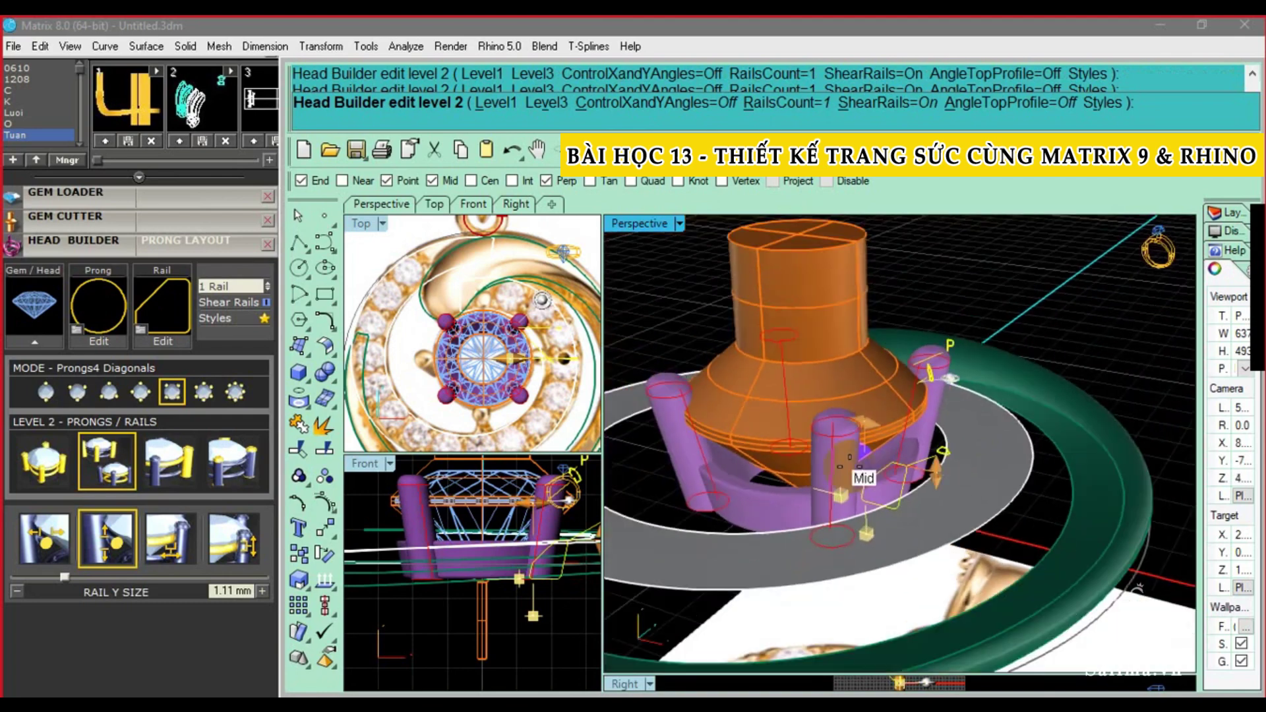
pyautogui.scroll(5, 849, 461)
pyautogui.scroll(3, 897, 472)
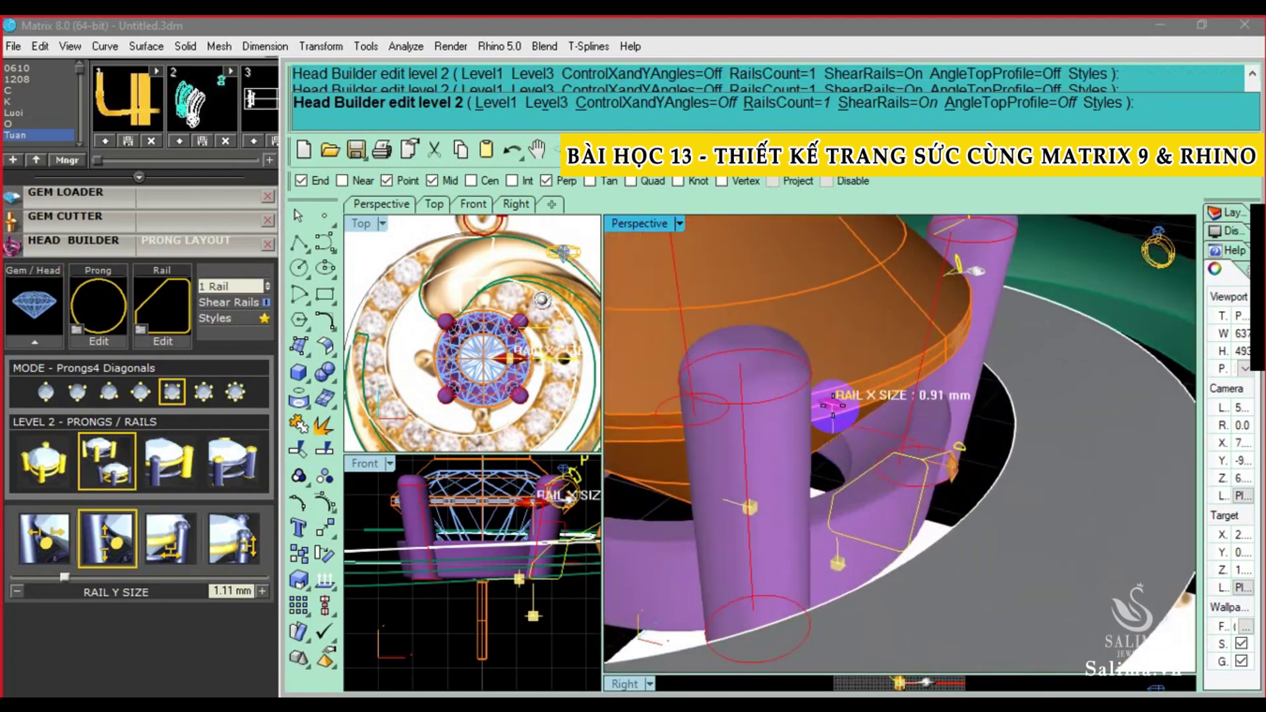
# Slim the rail X size to about 0.68 mm and reshape the rail curve's lower-left corner
pyautogui.press('Tab')
pyautogui.scroll(2, 850, 417)
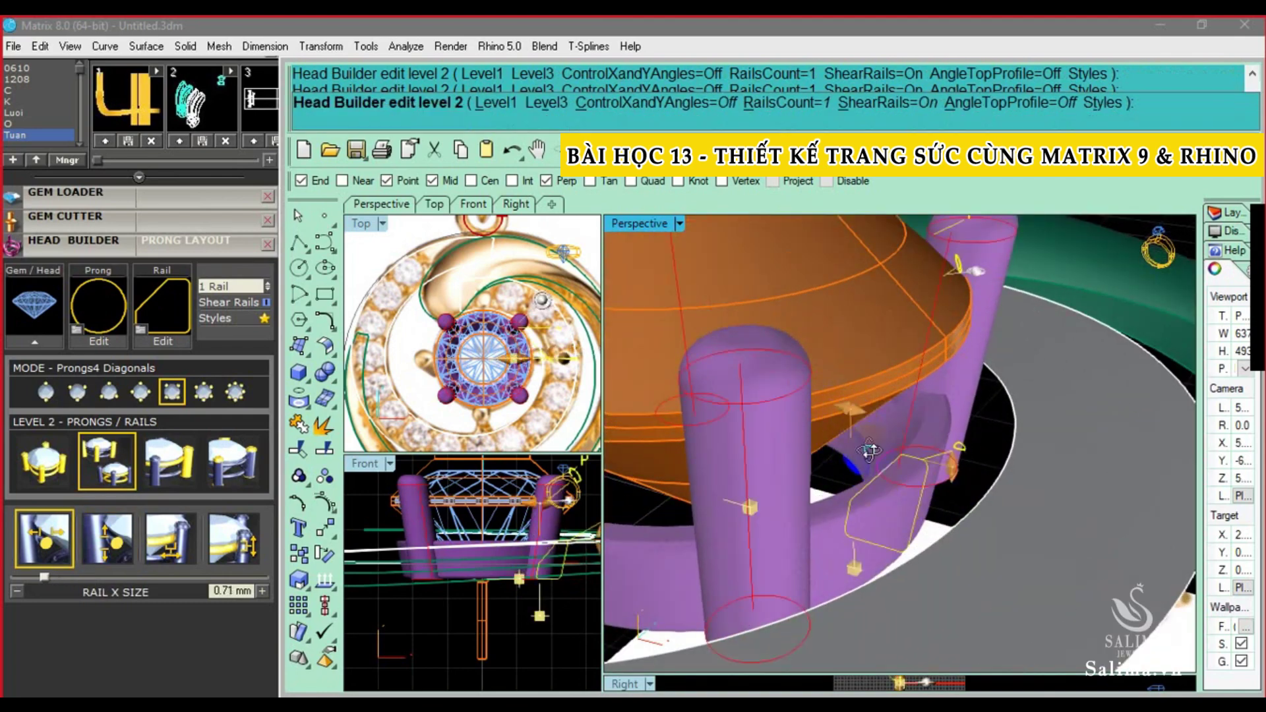
pyautogui.moveTo(851, 417); pyautogui.dragTo(957, 295, button='right')
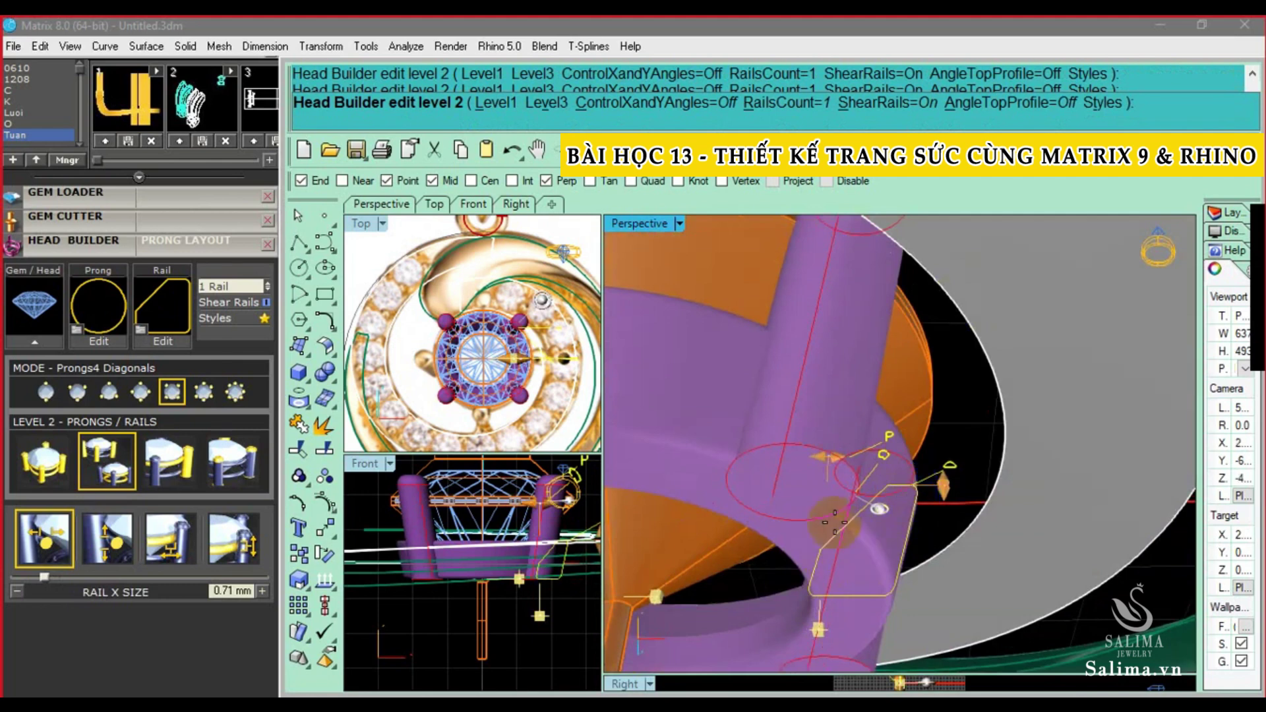
pyautogui.moveTo(834, 523); pyautogui.dragTo(878, 514, button='right')
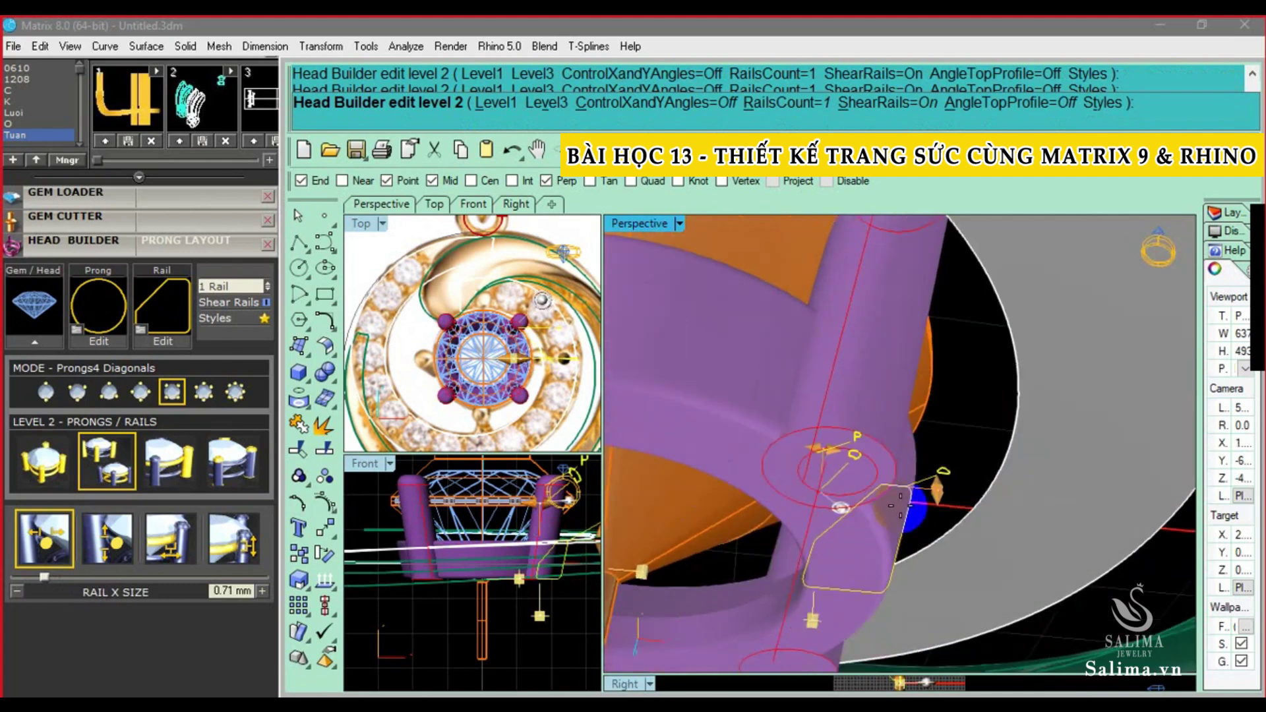
pyautogui.moveTo(839, 550)
pyautogui.mouseDown(button='right')
pyautogui.moveTo(901, 506)
pyautogui.moveTo(883, 489)
pyautogui.mouseUp(button='right')
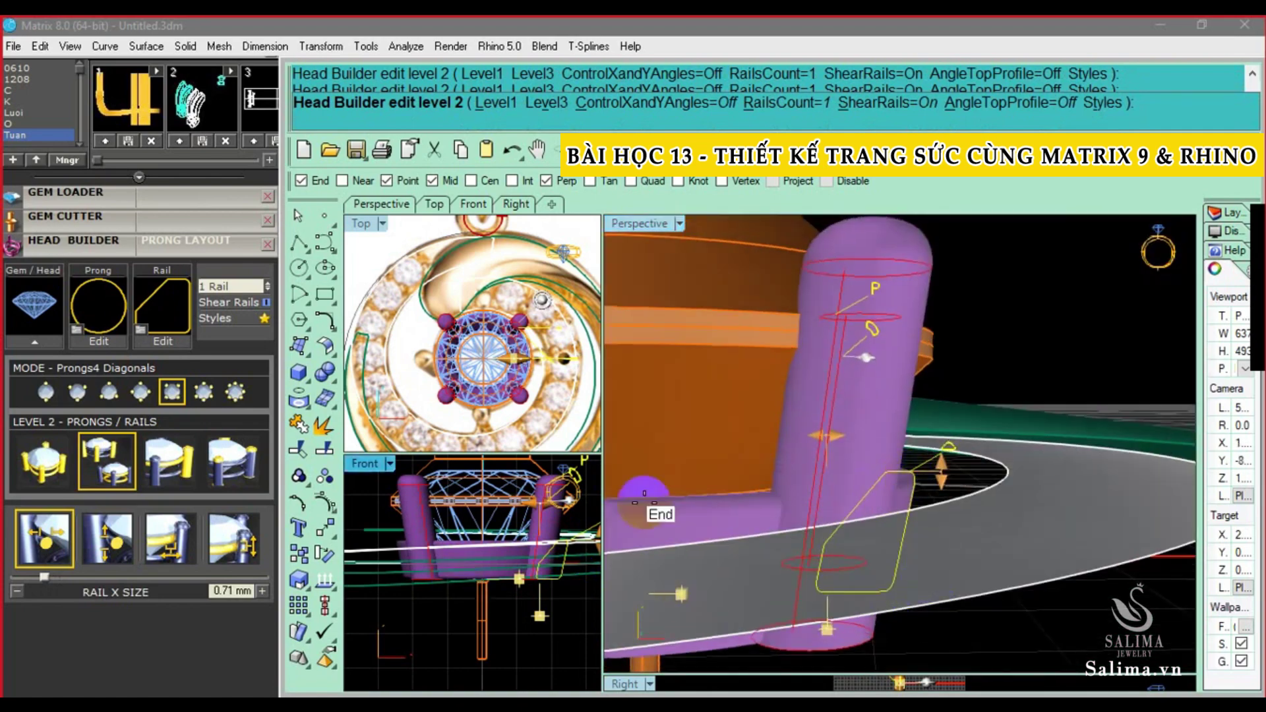
pyautogui.moveTo(892, 483); pyautogui.dragTo(825, 540, button='right')
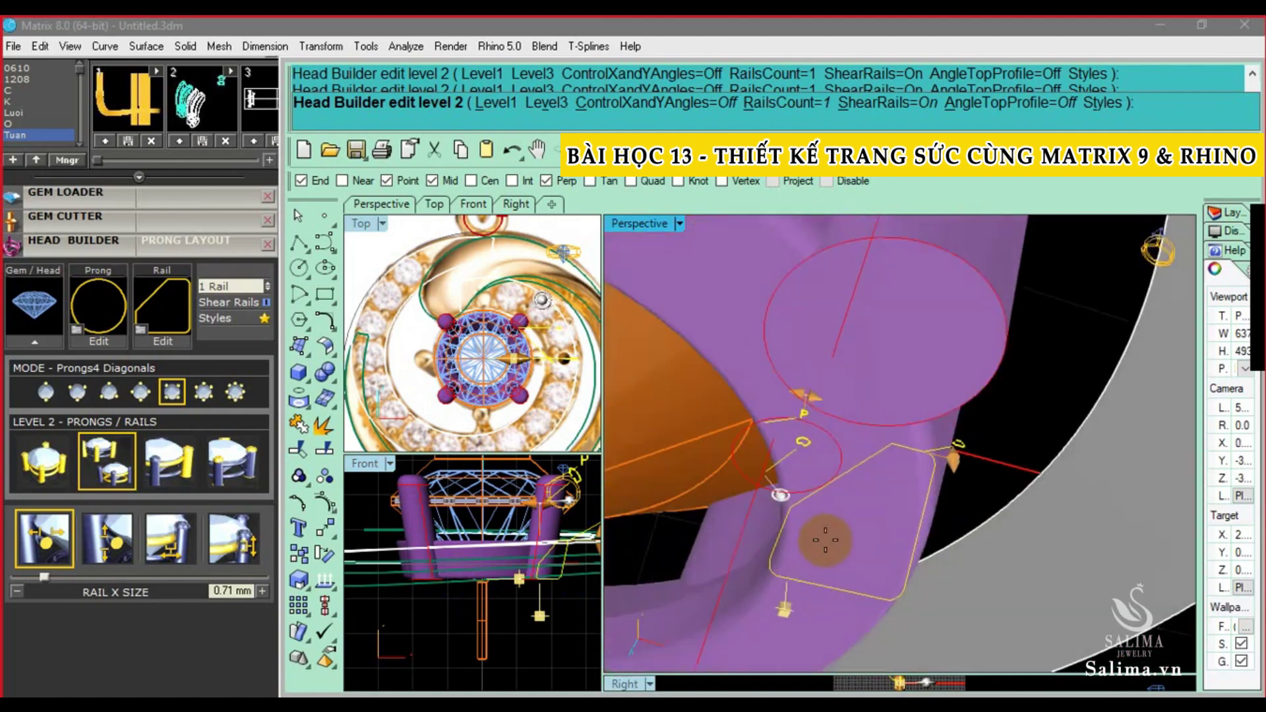
pyautogui.moveTo(782, 455); pyautogui.dragTo(819, 428, button='right')
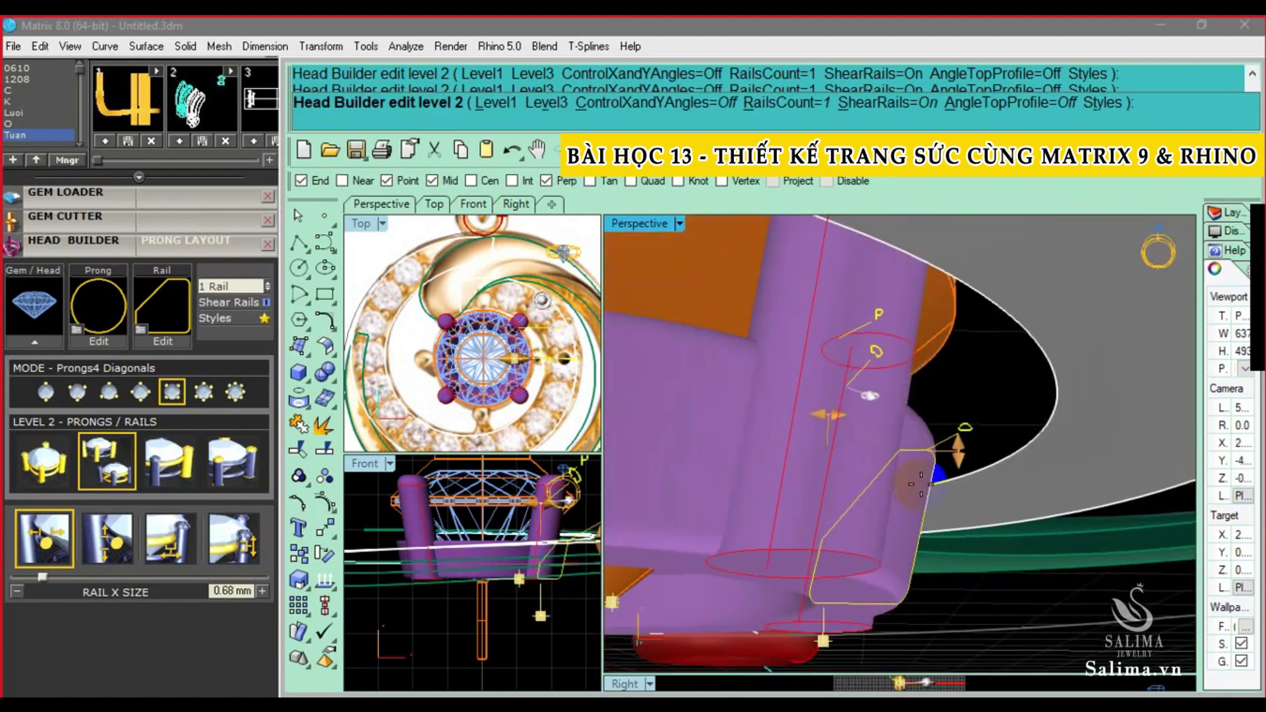
pyautogui.moveTo(805, 418); pyautogui.dragTo(675, 439, button='right')
pyautogui.scroll(3, 676, 440)
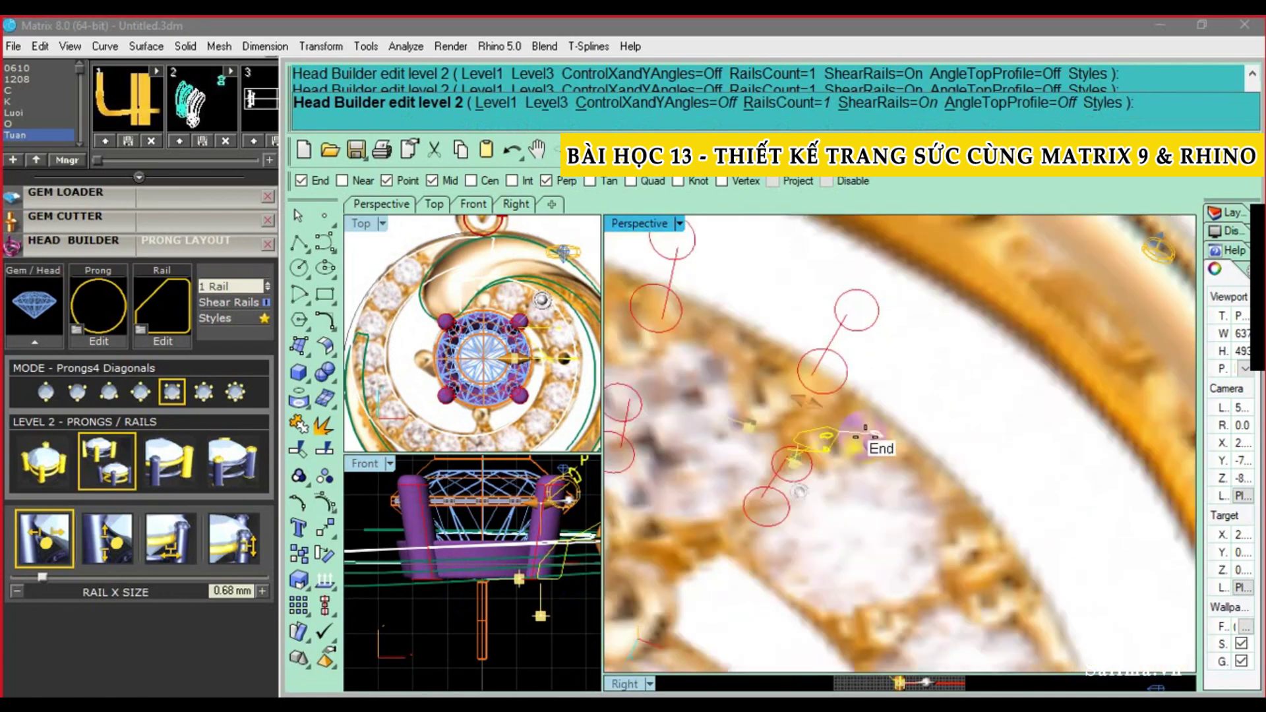
pyautogui.scroll(-3, 774, 435)
pyautogui.moveTo(774, 435); pyautogui.dragTo(791, 452, button='right')
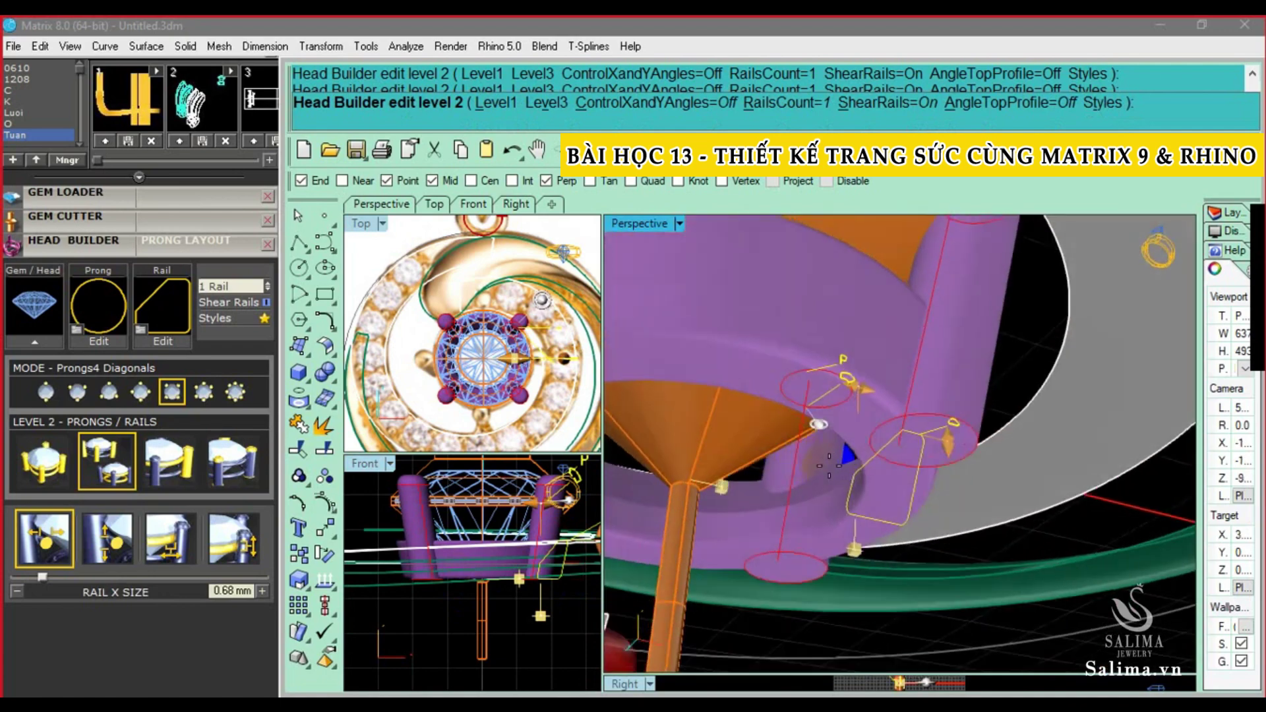
pyautogui.moveTo(877, 465); pyautogui.dragTo(860, 481)
pyautogui.moveTo(860, 481)
pyautogui.mouseDown(button='right')
pyautogui.moveTo(921, 516)
pyautogui.moveTo(927, 402)
pyautogui.mouseUp(button='right')
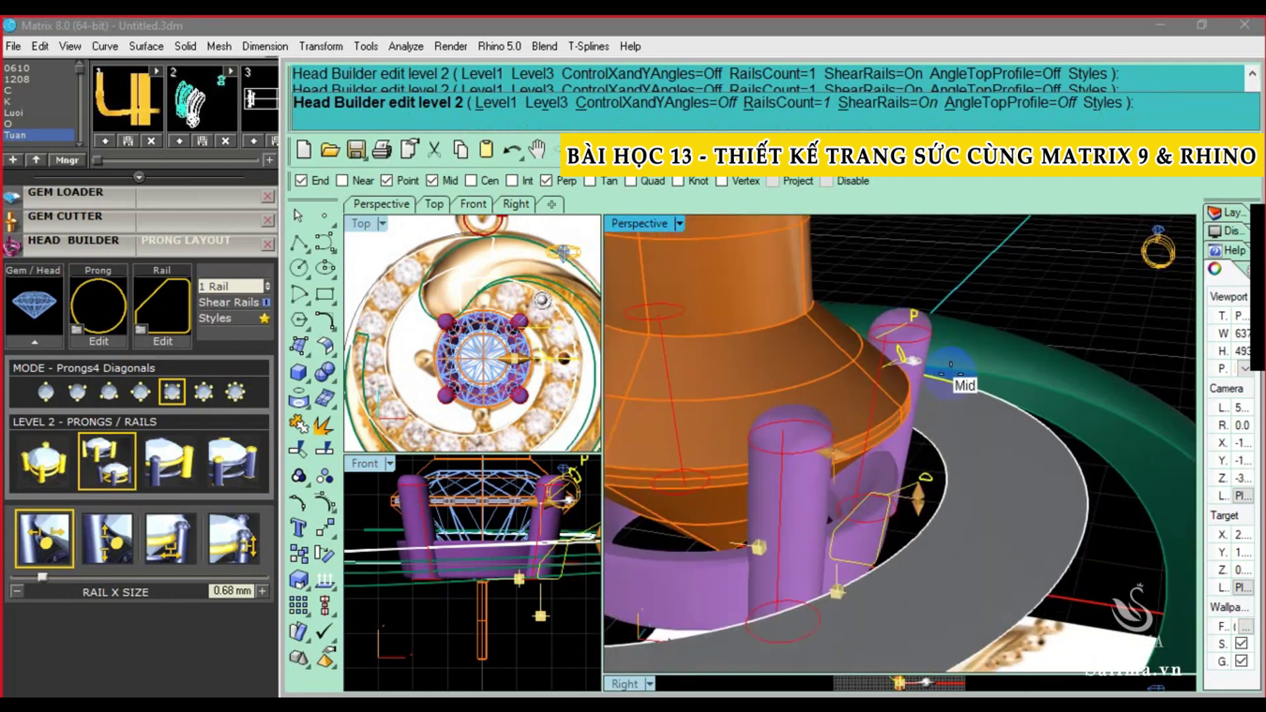
# Set the rails' X offset to 0.20 mm, then change it to 0.25 mm
pyautogui.click(168, 551)
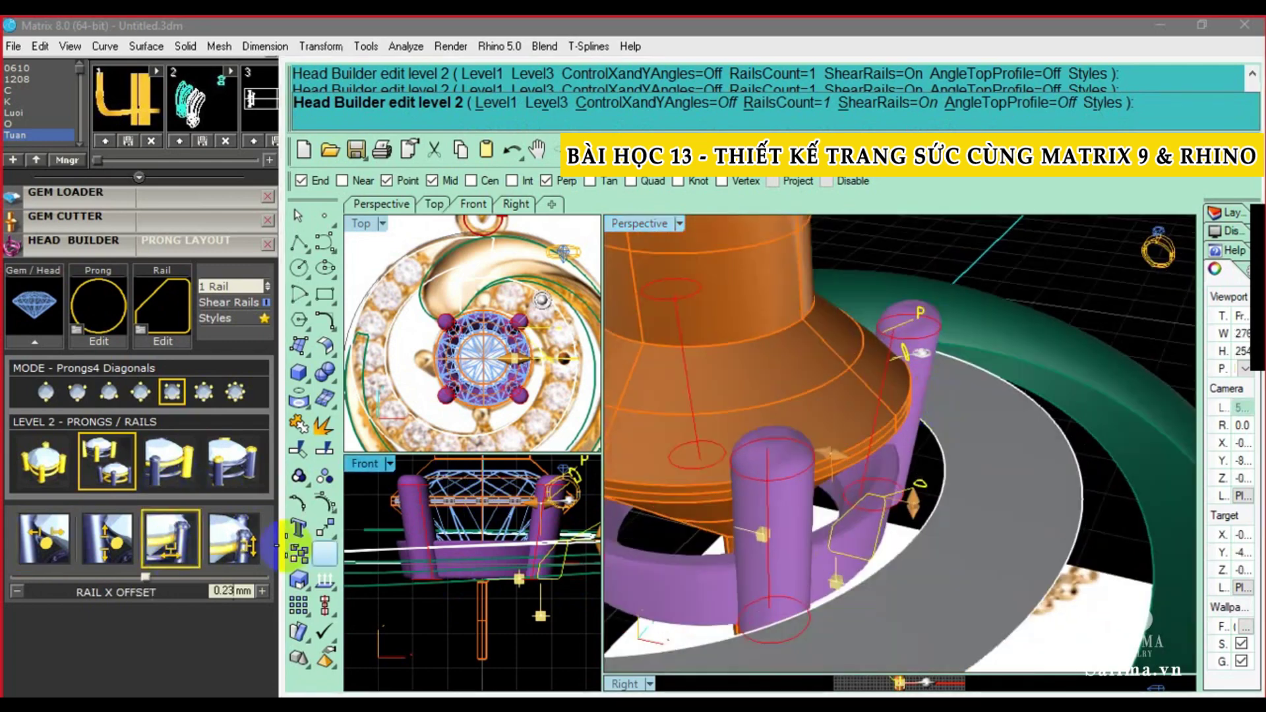
pyautogui.moveTo(899, 573)
pyautogui.mouseDown(button='right')
pyautogui.moveTo(877, 486)
pyautogui.moveTo(843, 561)
pyautogui.mouseUp(button='right')
pyautogui.scroll(3, 791, 501)
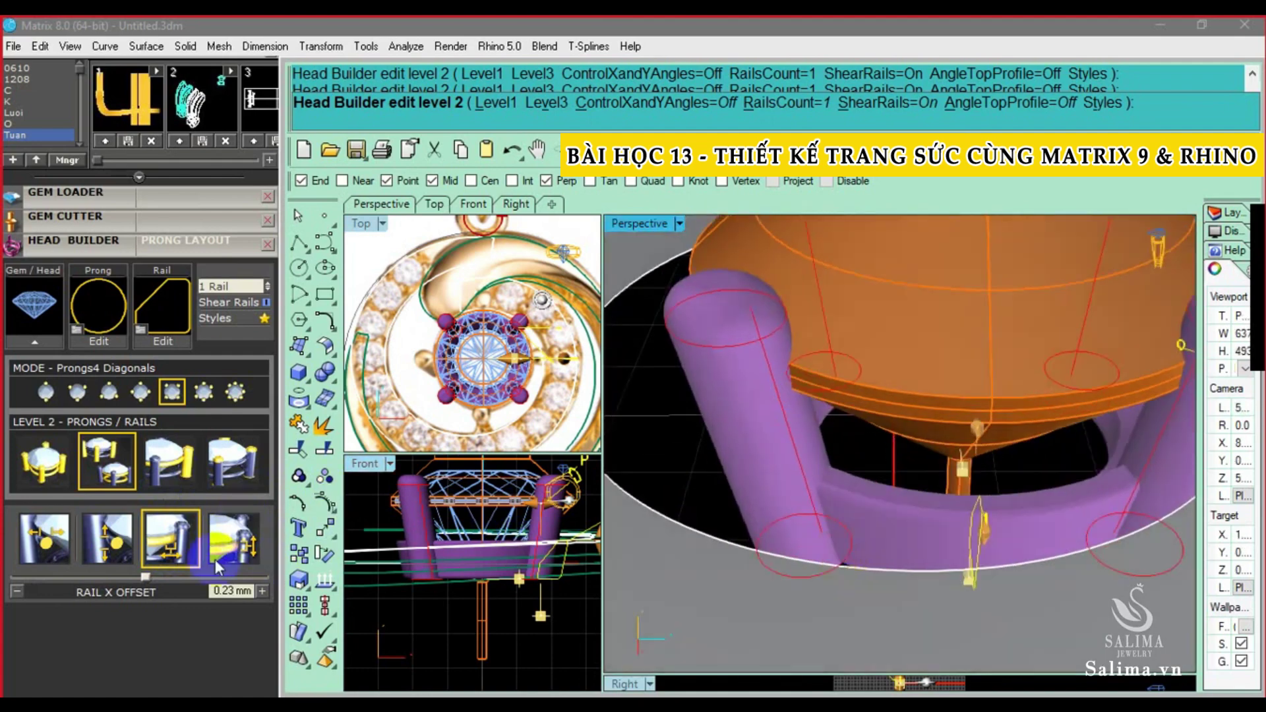
pyautogui.moveTo(148, 575); pyautogui.dragTo(141, 580)
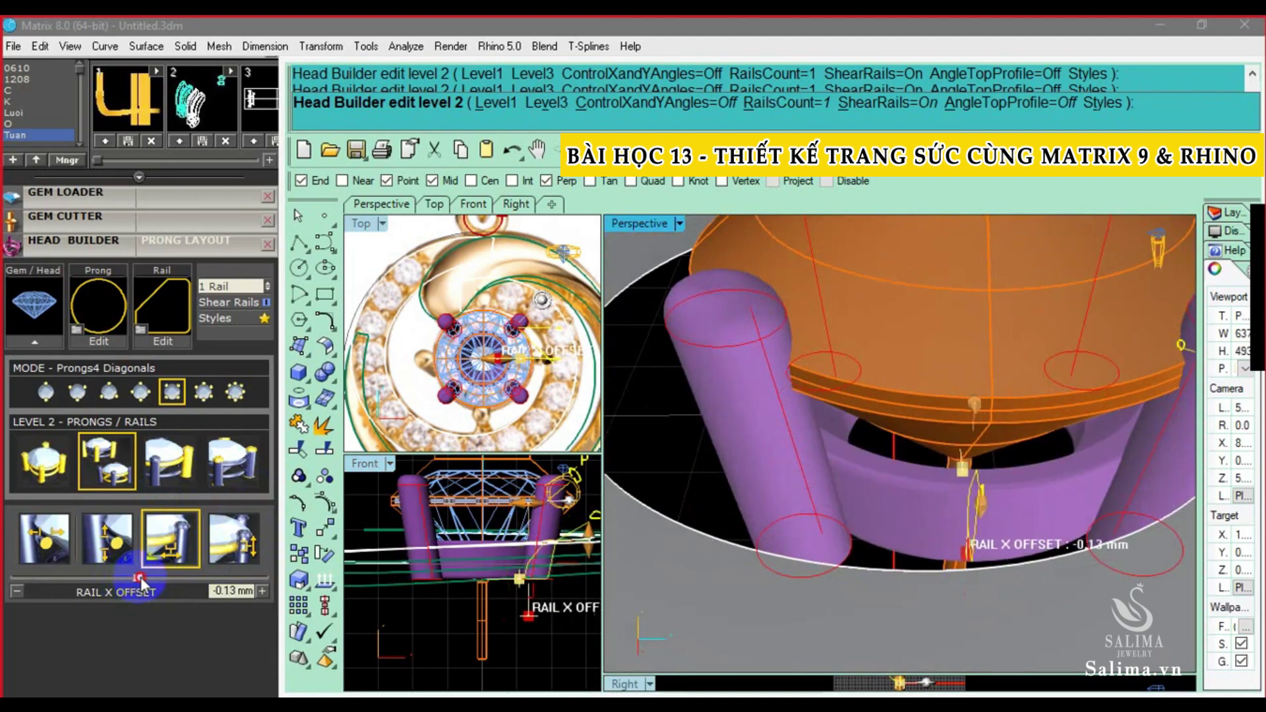
pyautogui.moveTo(144, 584); pyautogui.dragTo(144, 579)
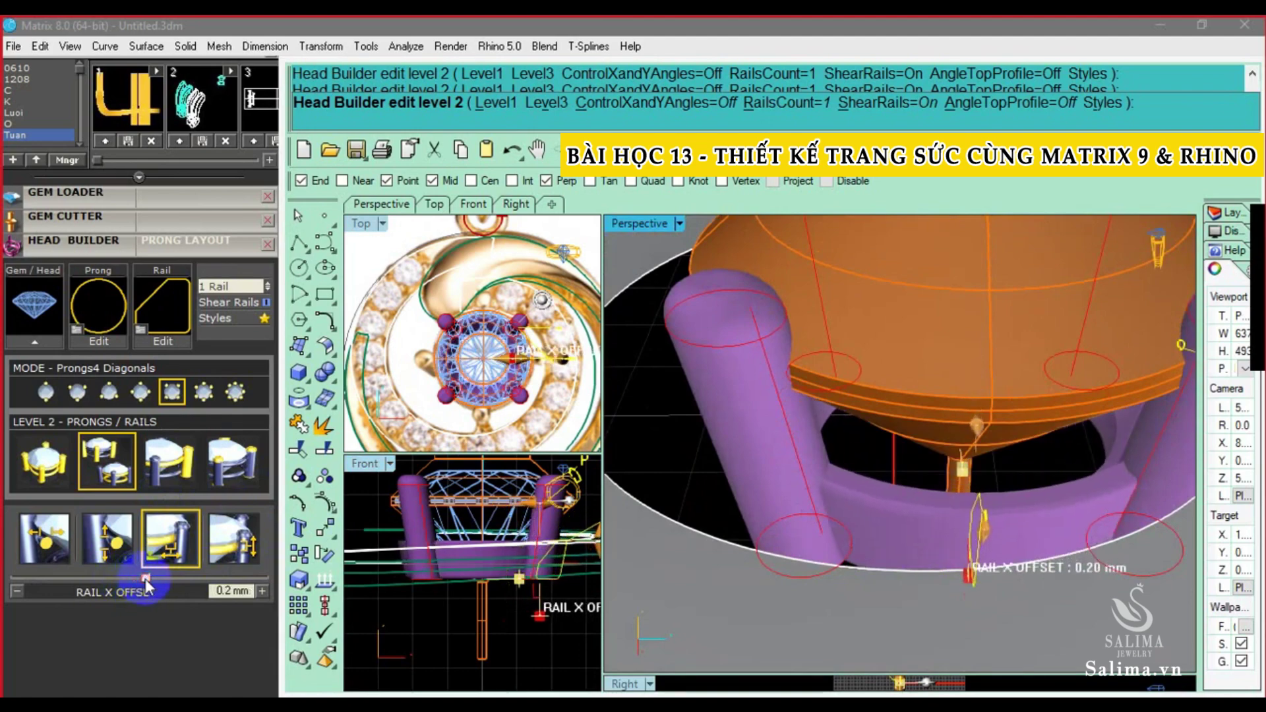
pyautogui.moveTo(804, 488)
pyautogui.mouseDown(button='right')
pyautogui.moveTo(812, 468)
pyautogui.moveTo(741, 470)
pyautogui.mouseUp(button='right')
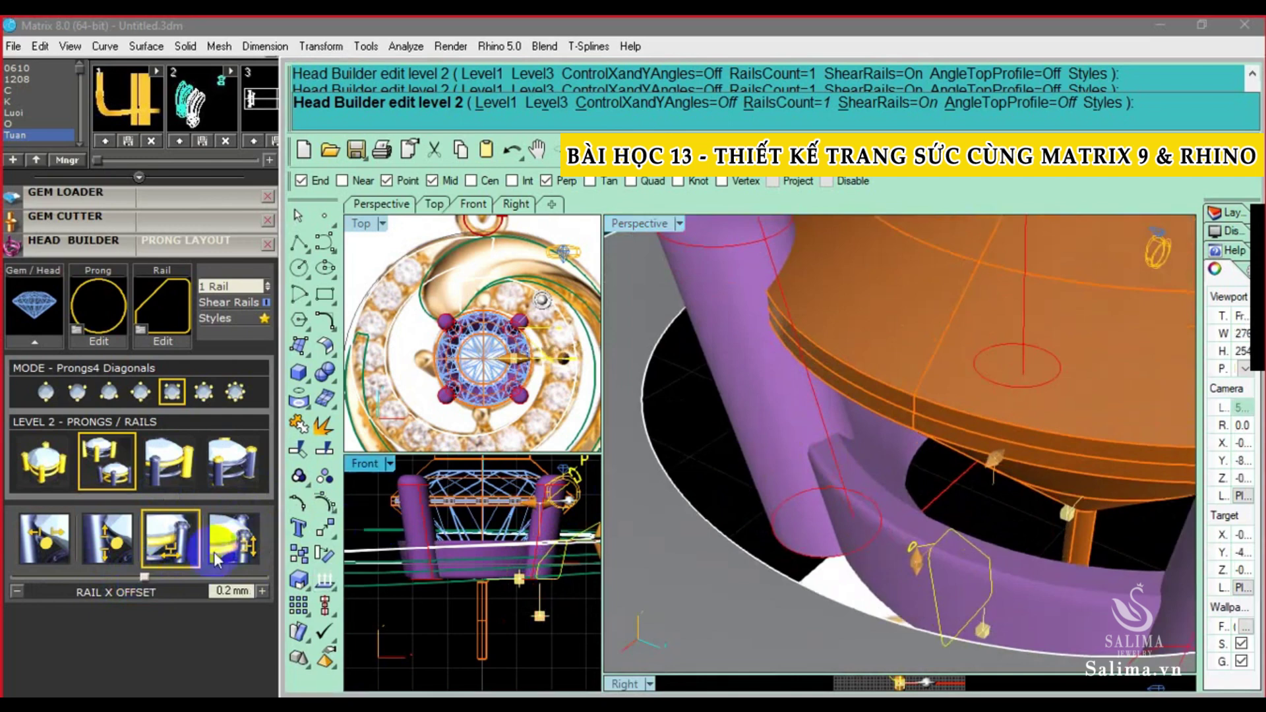
pyautogui.click(175, 543)
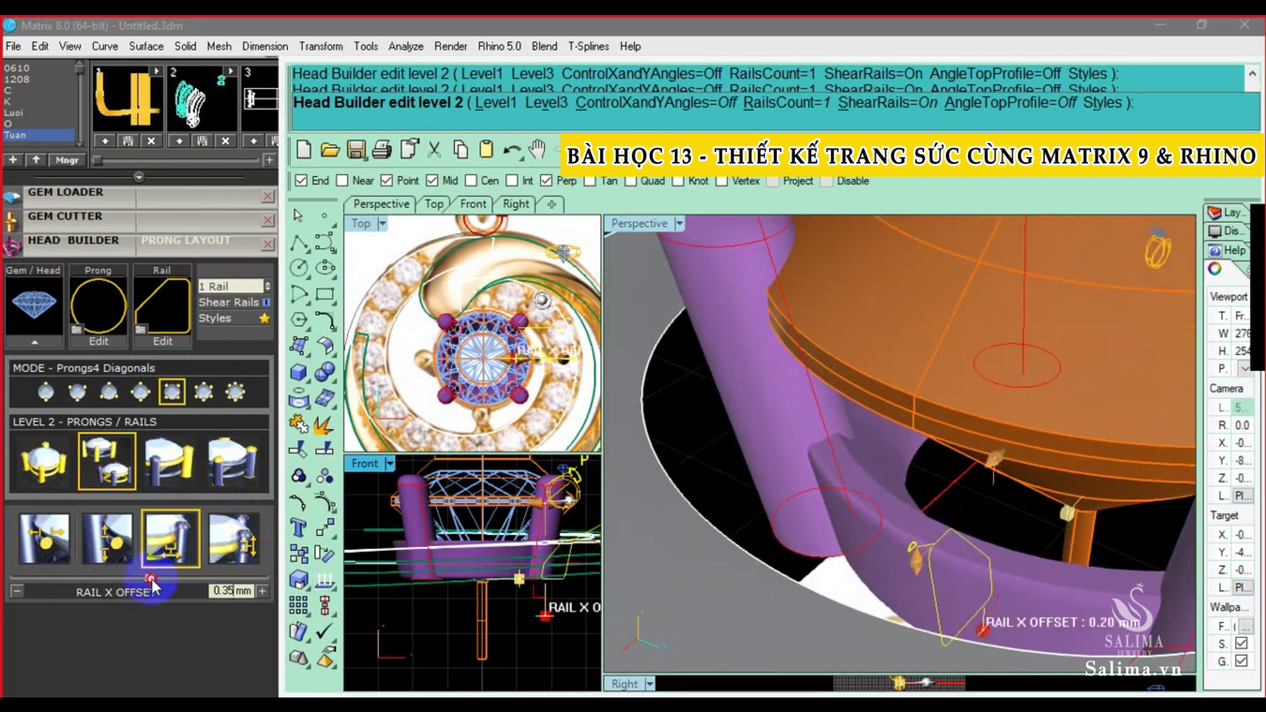
pyautogui.moveTo(153, 583)
pyautogui.mouseDown()
pyautogui.moveTo(139, 581)
pyautogui.moveTo(152, 582)
pyautogui.mouseUp()
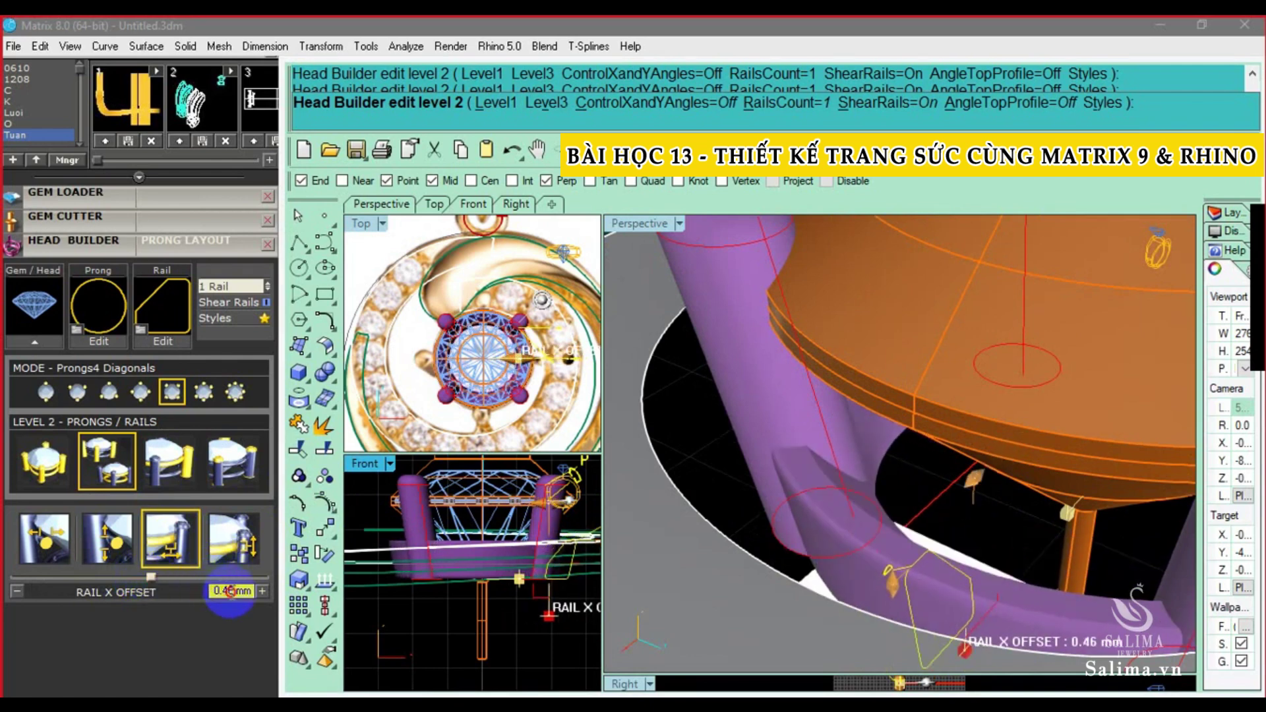
pyautogui.write('0.2')
pyautogui.press('Return')
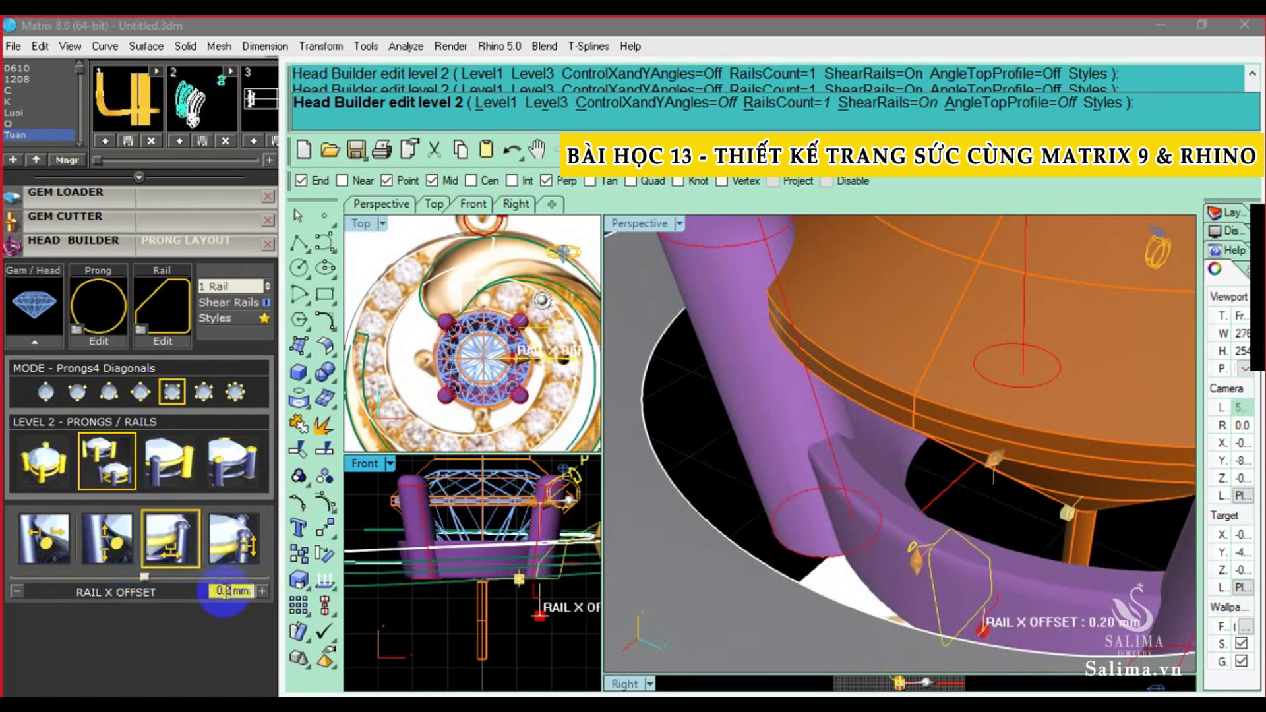
pyautogui.click(845, 575)
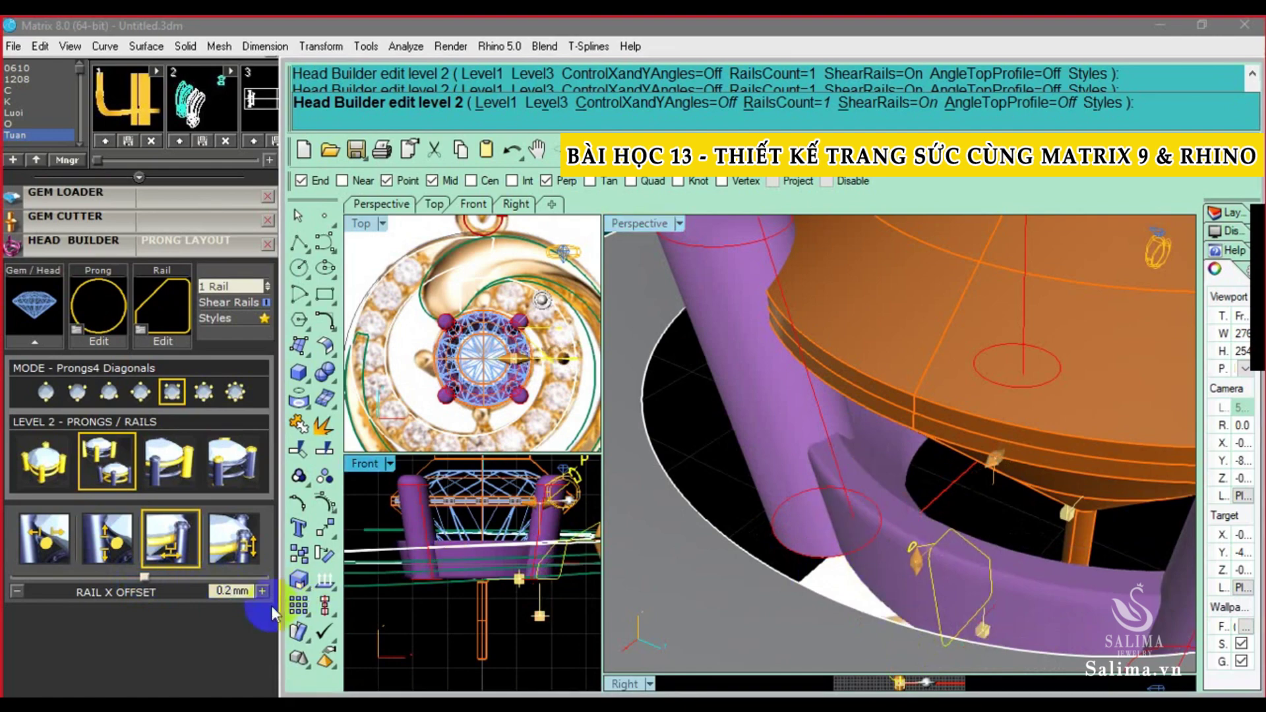
pyautogui.write('5')
pyautogui.press('Return')
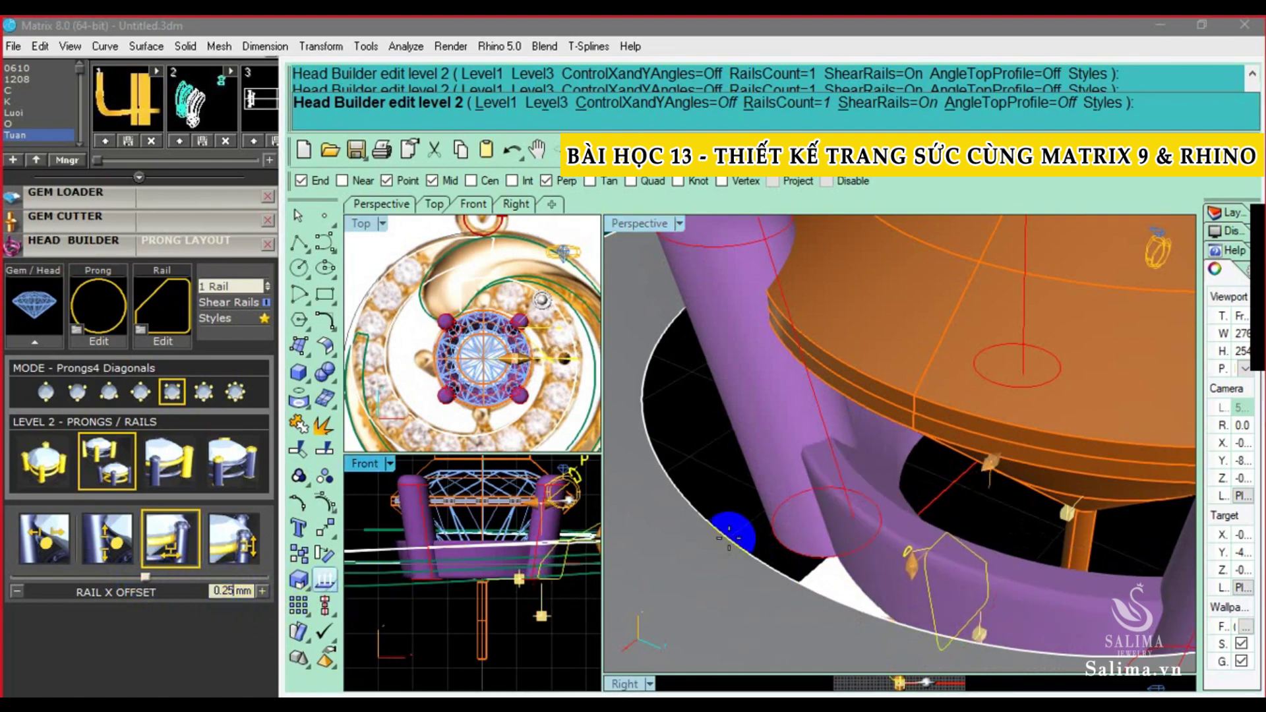
# Orbit to inspect all four prongs, then return to Level 1 overall controls
pyautogui.moveTo(728, 527)
pyautogui.mouseDown(button='right')
pyautogui.moveTo(796, 540)
pyautogui.moveTo(781, 488)
pyautogui.moveTo(801, 508)
pyautogui.moveTo(793, 525)
pyautogui.moveTo(1075, 560)
pyautogui.mouseUp(button='right')
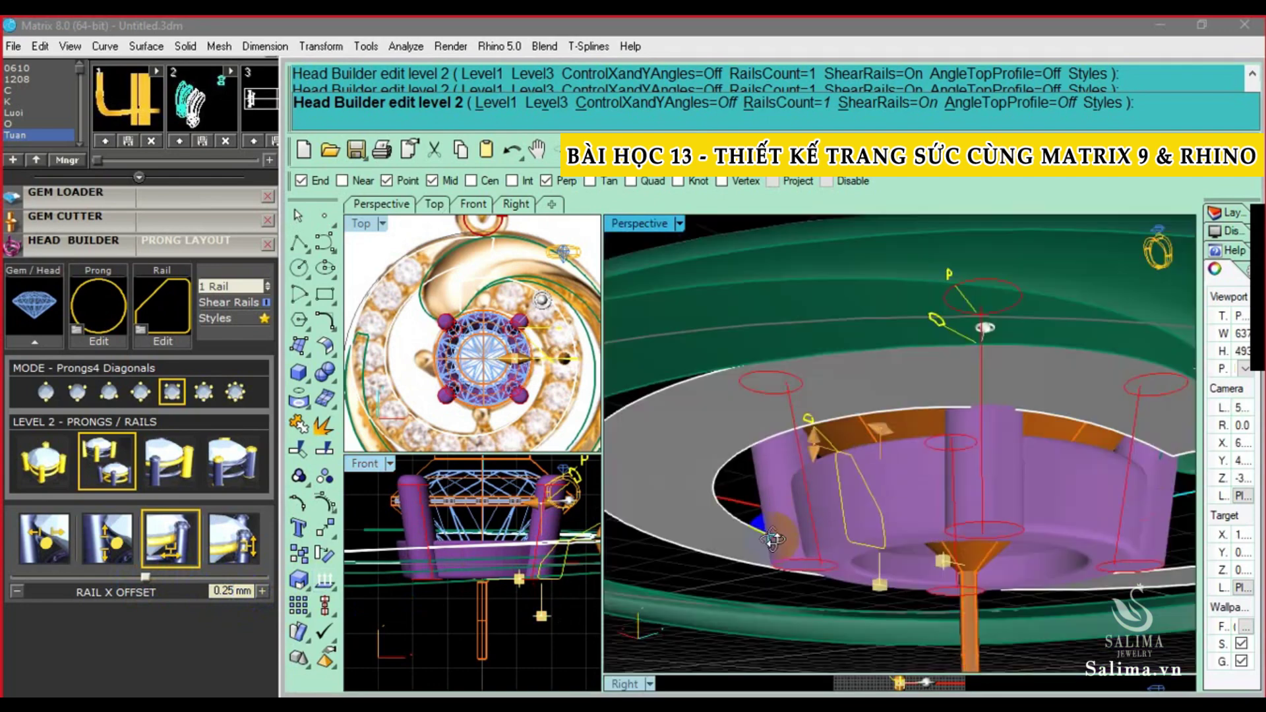
pyautogui.moveTo(781, 495)
pyautogui.mouseDown(button='right')
pyautogui.moveTo(837, 524)
pyautogui.moveTo(1079, 560)
pyautogui.moveTo(1068, 523)
pyautogui.moveTo(899, 457)
pyautogui.moveTo(1071, 422)
pyautogui.moveTo(1028, 475)
pyautogui.mouseUp(button='right')
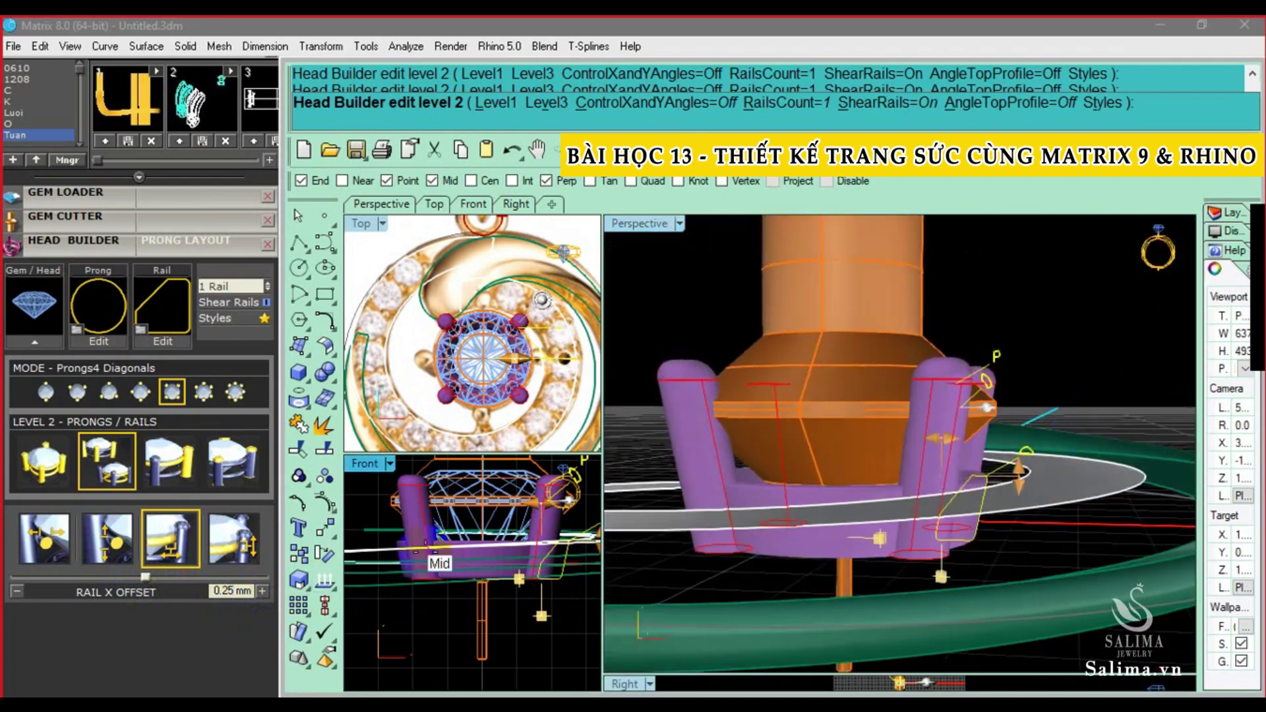
pyautogui.moveTo(428, 560); pyautogui.dragTo(422, 577, button='right')
pyautogui.click(527, 414)
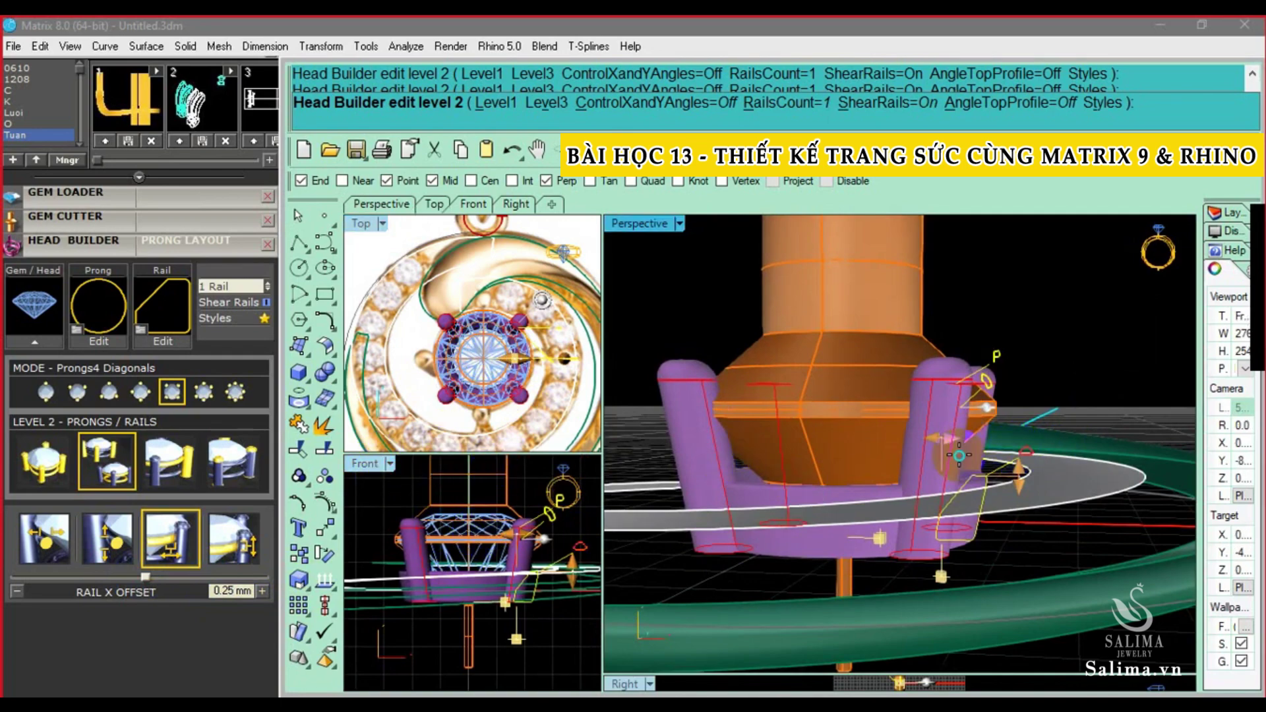
pyautogui.moveTo(959, 454); pyautogui.dragTo(846, 389, button='right')
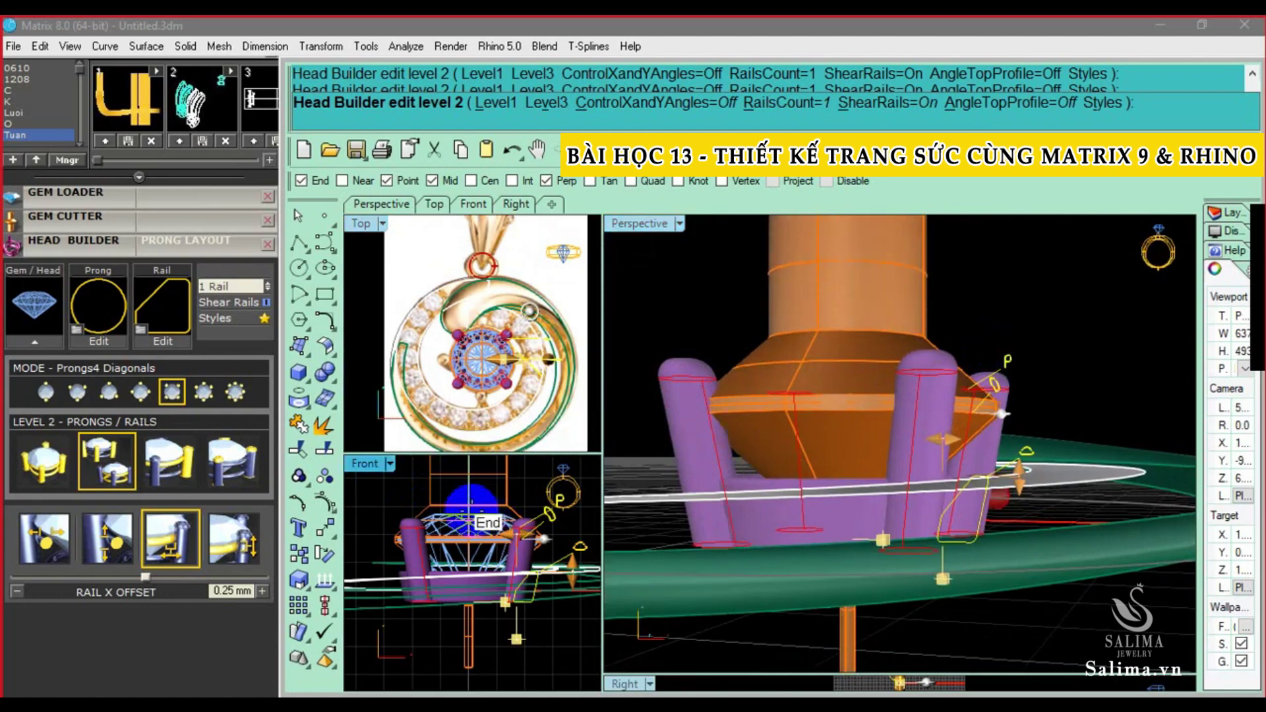
pyautogui.moveTo(1010, 487); pyautogui.dragTo(976, 461, button='right')
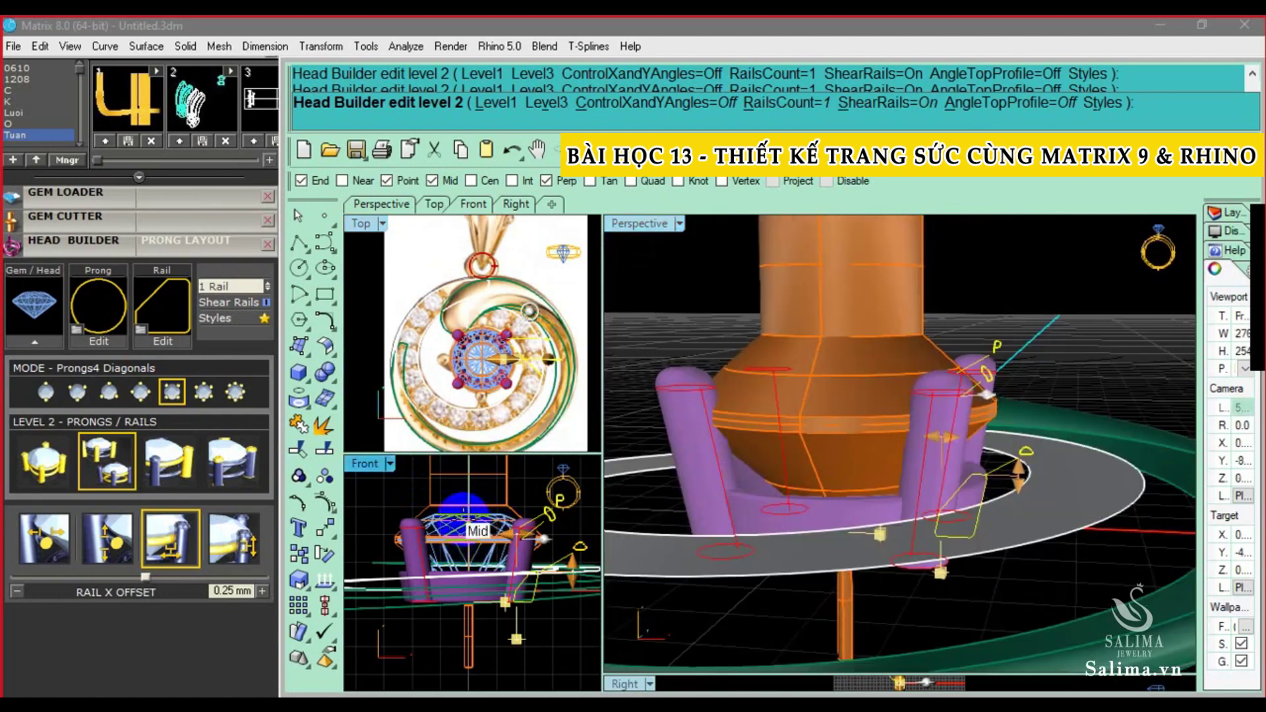
pyautogui.moveTo(987, 395)
pyautogui.mouseDown(button='right')
pyautogui.moveTo(948, 399)
pyautogui.moveTo(1011, 495)
pyautogui.moveTo(1009, 395)
pyautogui.moveTo(890, 397)
pyautogui.moveTo(1003, 424)
pyautogui.mouseUp(button='right')
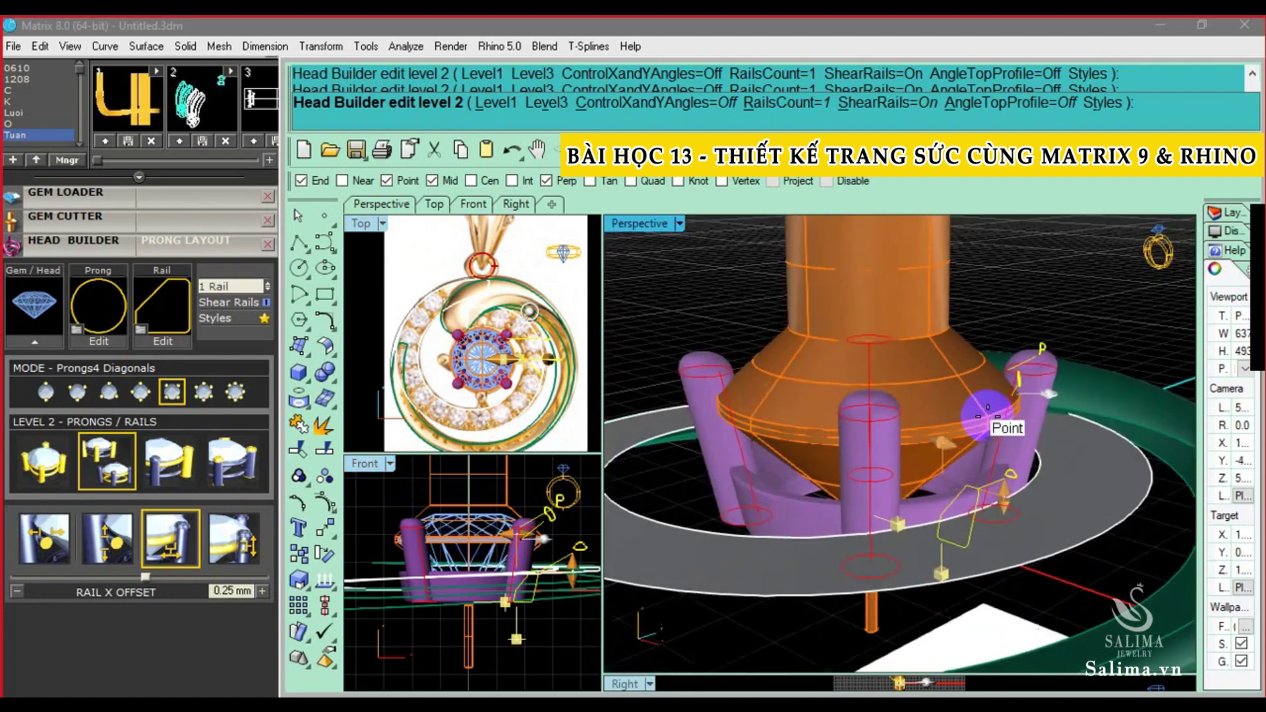
pyautogui.click(70, 472)
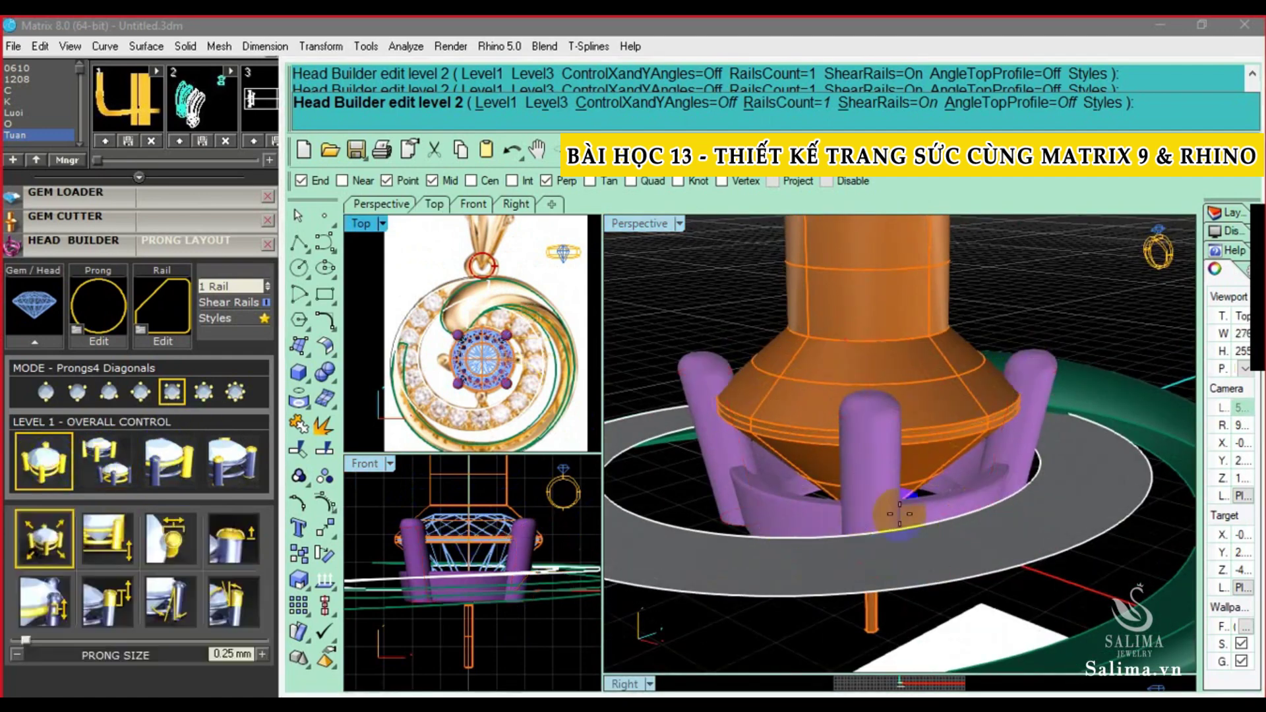
# Drag the Head Drop handle down until the head drop reads -2.52 mm
pyautogui.scroll(2, 992, 546)
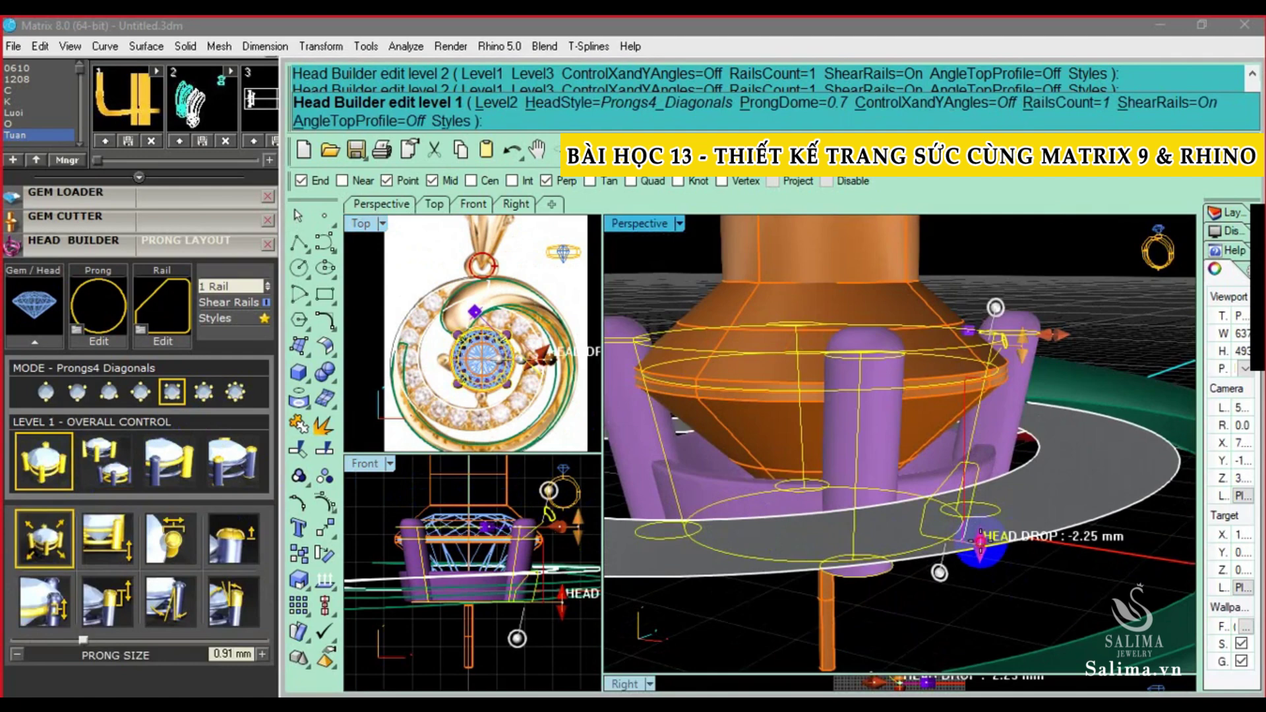
pyautogui.moveTo(981, 542); pyautogui.dragTo(978, 557)
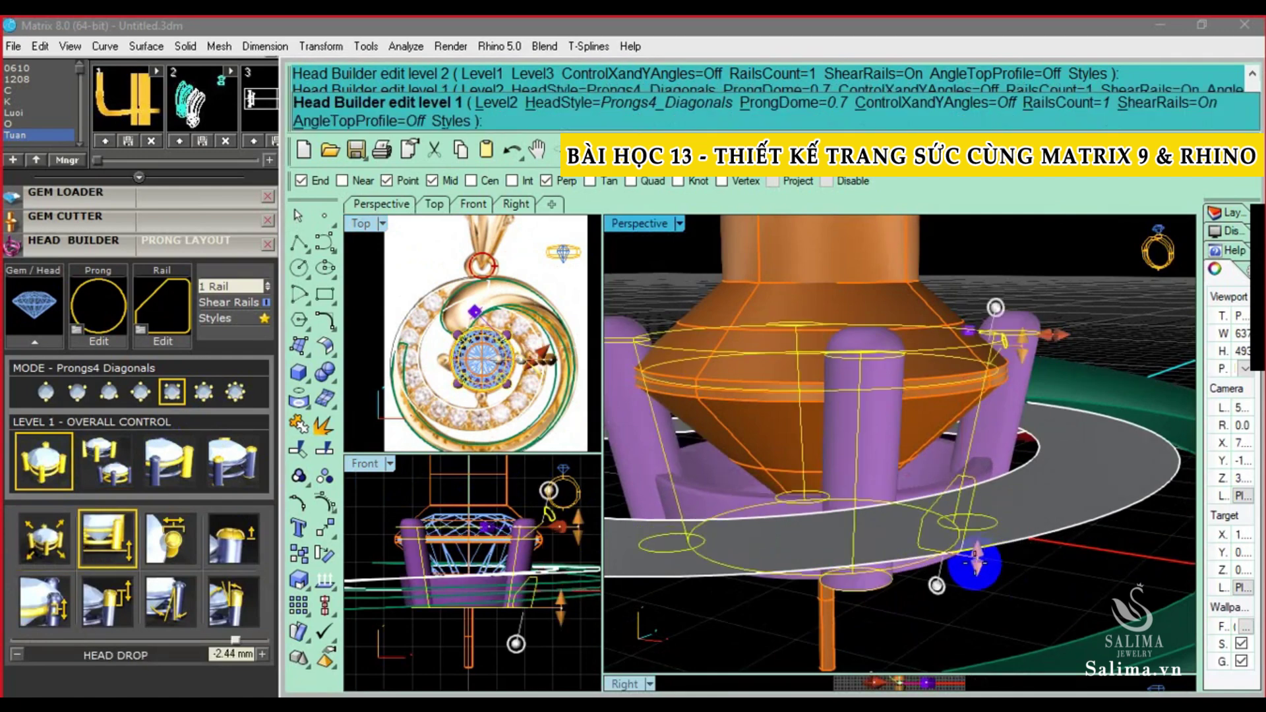
pyautogui.moveTo(978, 557); pyautogui.dragTo(977, 562)
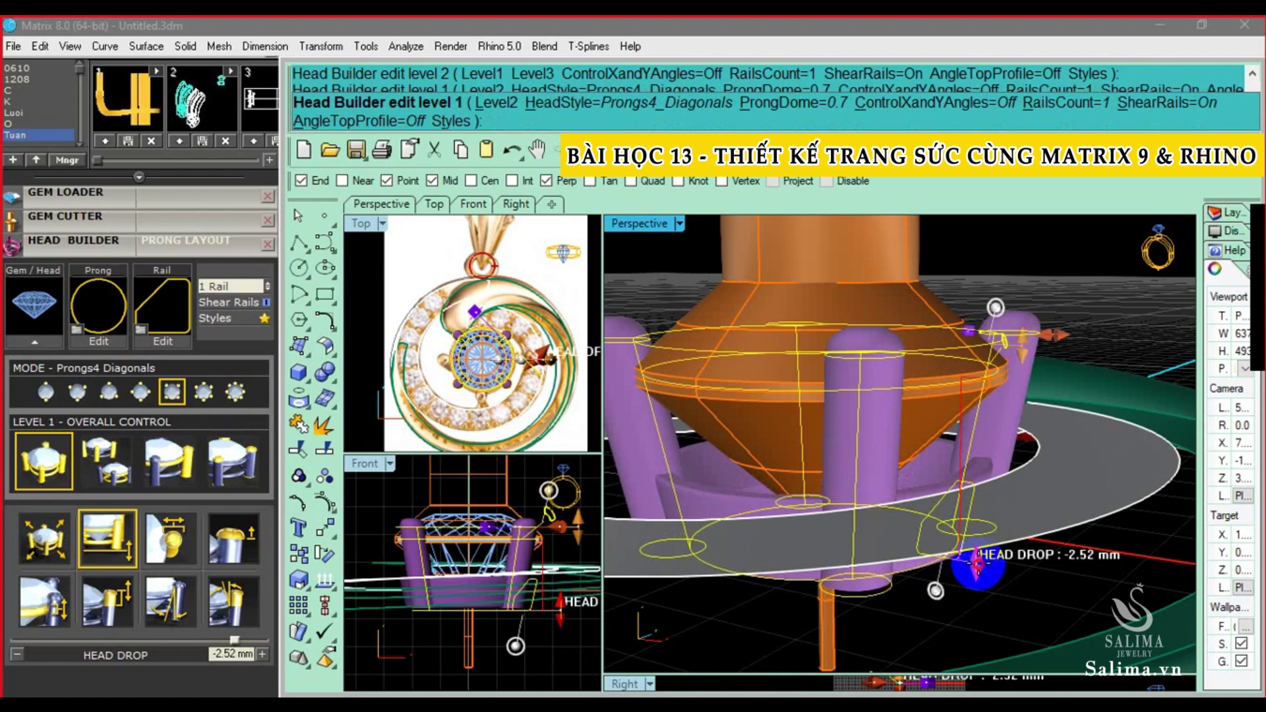
pyautogui.moveTo(978, 559); pyautogui.dragTo(978, 564)
# Inspect the finished head from above and select the five prong head pieces
pyautogui.moveTo(978, 565)
pyautogui.mouseDown(button='right')
pyautogui.moveTo(924, 604)
pyautogui.moveTo(923, 589)
pyautogui.mouseUp(button='right')
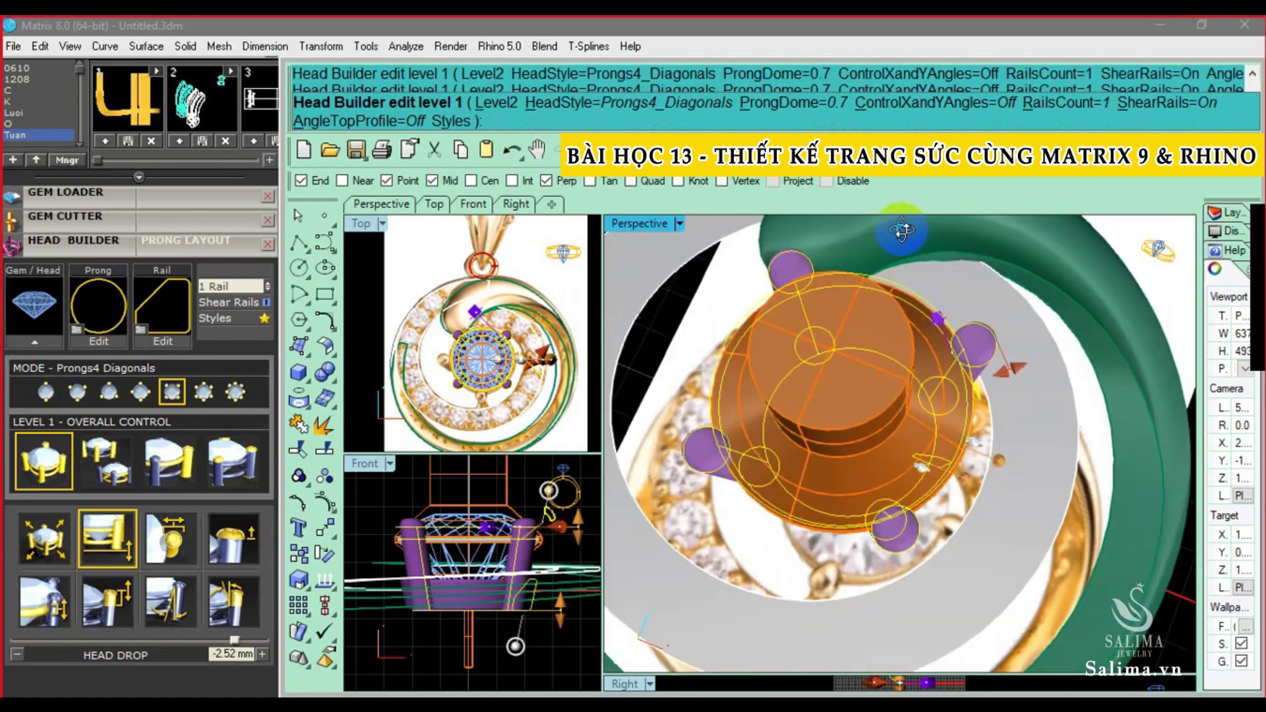
pyautogui.scroll(3, 923, 589)
pyautogui.scroll(-3, 923, 588)
pyautogui.moveTo(876, 413)
pyautogui.mouseDown(button='right')
pyautogui.moveTo(861, 436)
pyautogui.moveTo(898, 508)
pyautogui.moveTo(874, 466)
pyautogui.moveTo(876, 367)
pyautogui.mouseUp(button='right')
pyautogui.click(366, 409)
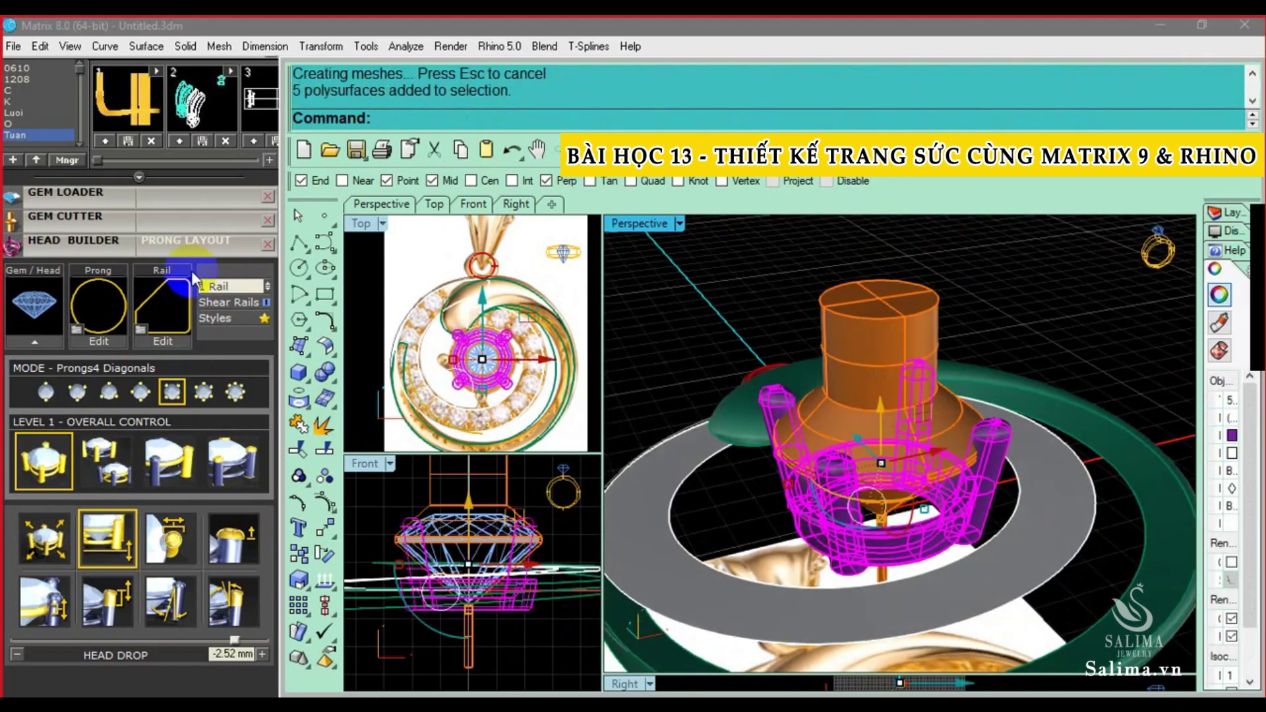
# Boolean-difference the orange gem cutter from the prong head, then select the head and stone
pyautogui.click(320, 373)
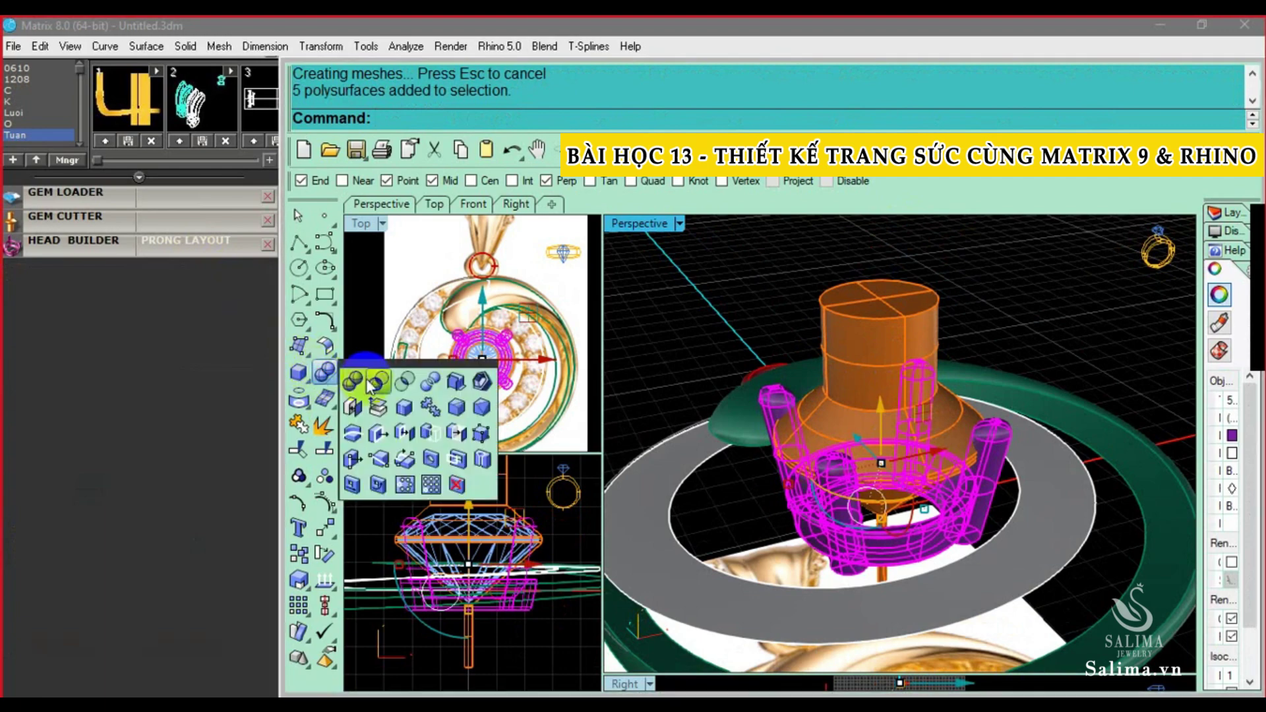
pyautogui.click(376, 382)
pyautogui.click(848, 335)
pyautogui.press('Return')
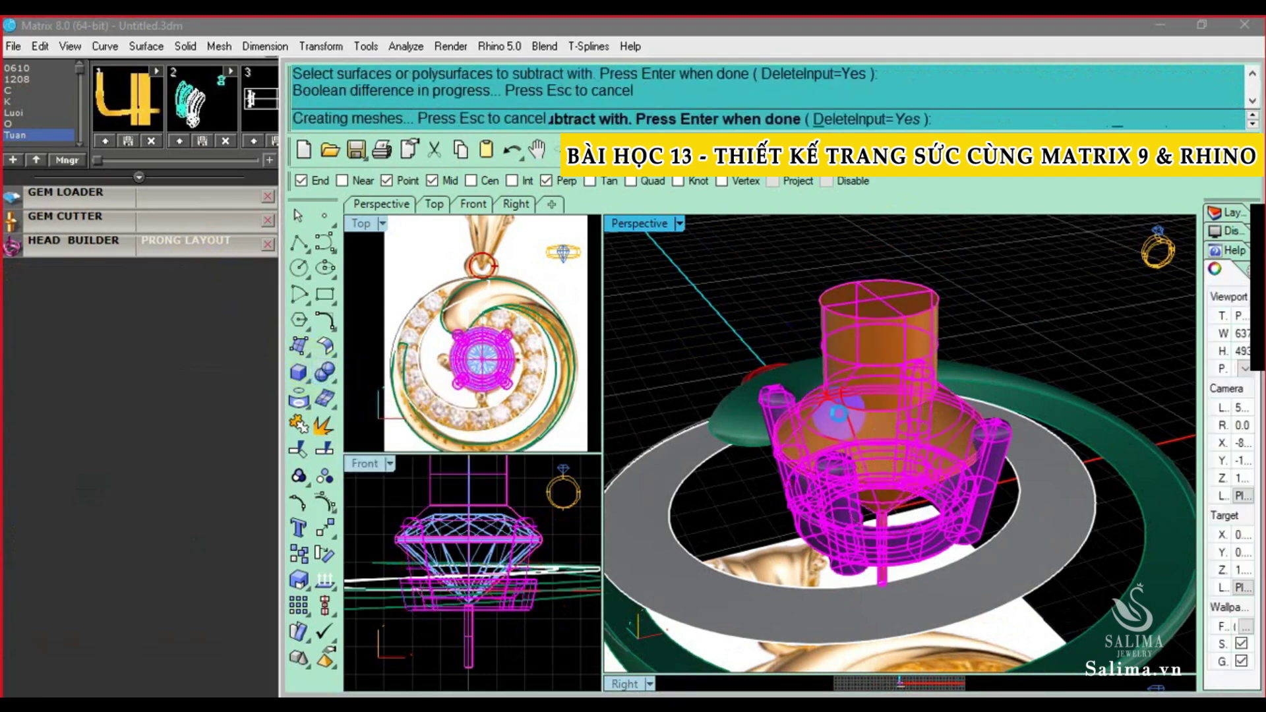
pyautogui.moveTo(837, 402); pyautogui.dragTo(847, 427, button='right')
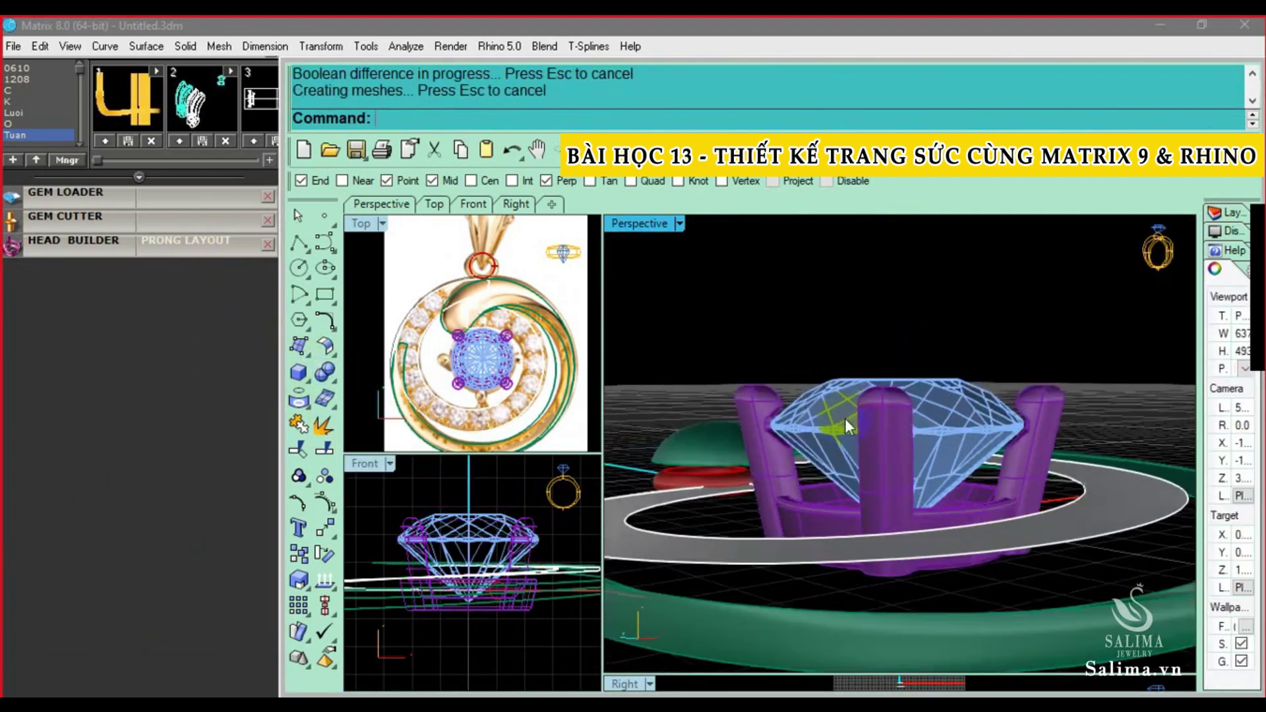
pyautogui.click(544, 543)
pyautogui.moveTo(813, 497)
pyautogui.mouseDown(button='right')
pyautogui.moveTo(928, 465)
pyautogui.moveTo(939, 441)
pyautogui.mouseUp(button='right')
# Undo two accidental moves of the selected head
pyautogui.moveTo(922, 386); pyautogui.dragTo(927, 365)
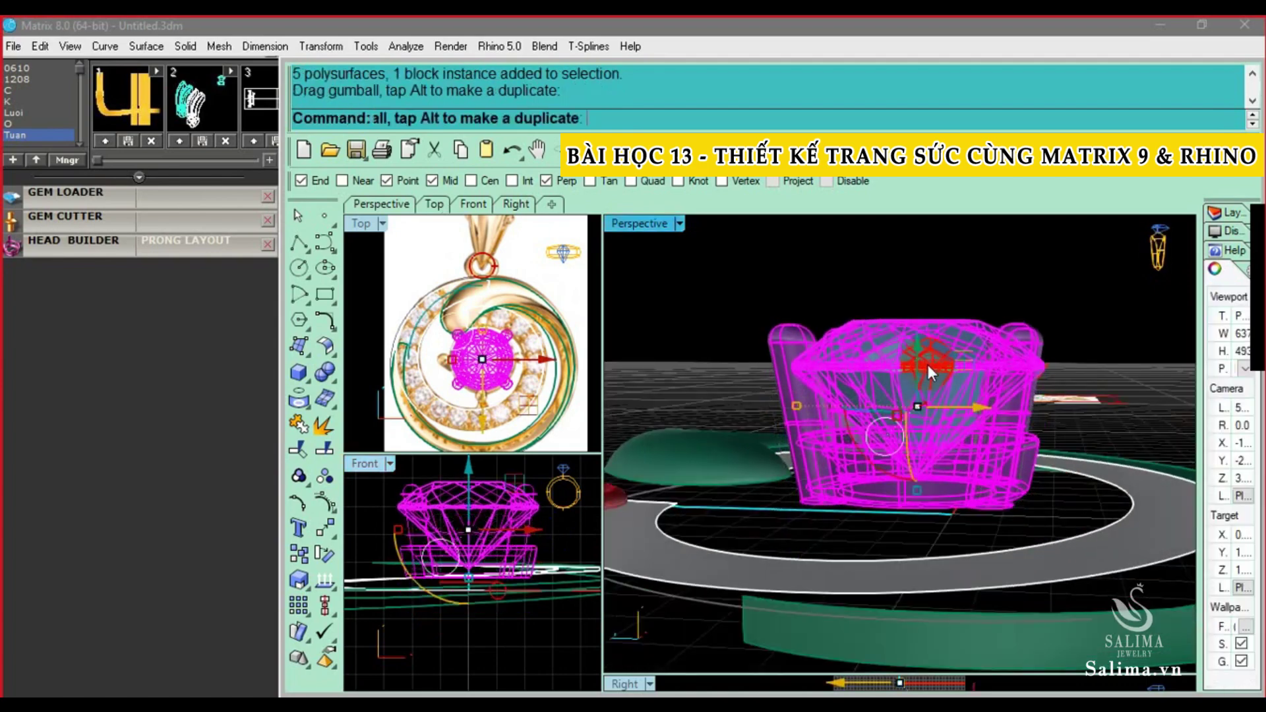
pyautogui.hotkey('ctrl', 'z')
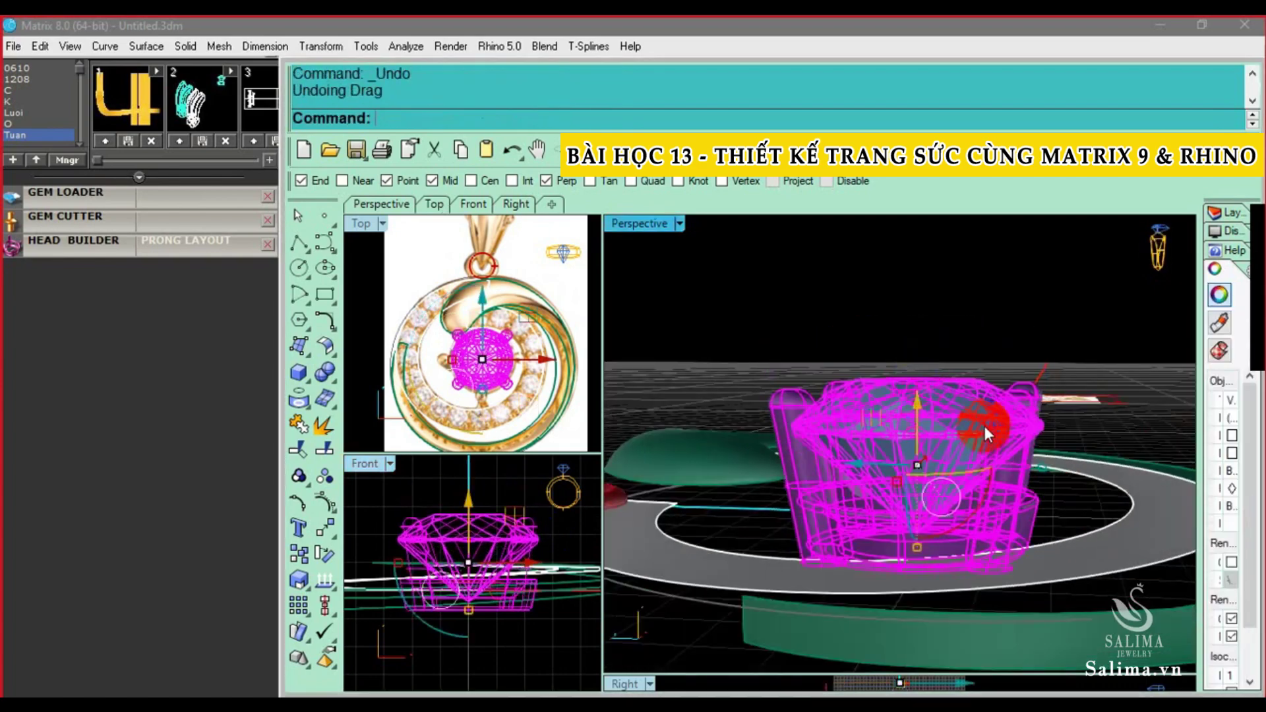
pyautogui.moveTo(917, 416)
pyautogui.mouseDown()
pyautogui.moveTo(927, 348)
pyautogui.moveTo(927, 358)
pyautogui.mouseUp()
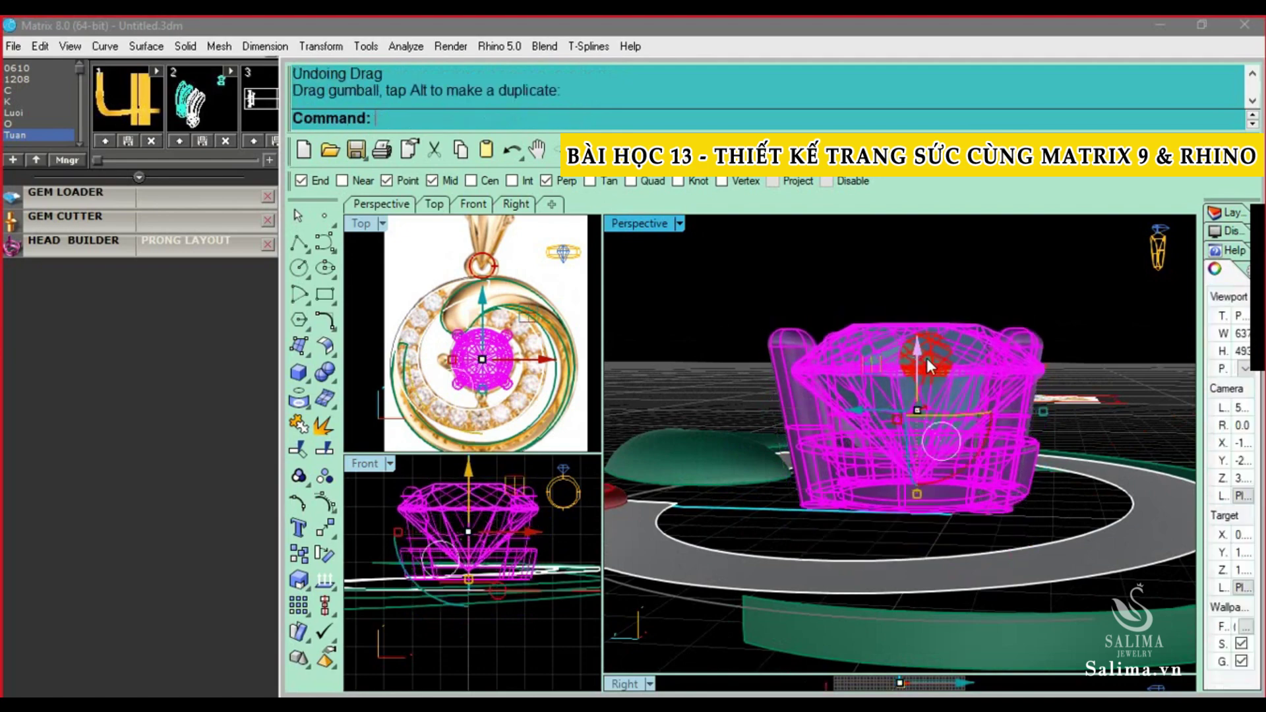
pyautogui.hotkey('ctrl', 'z')
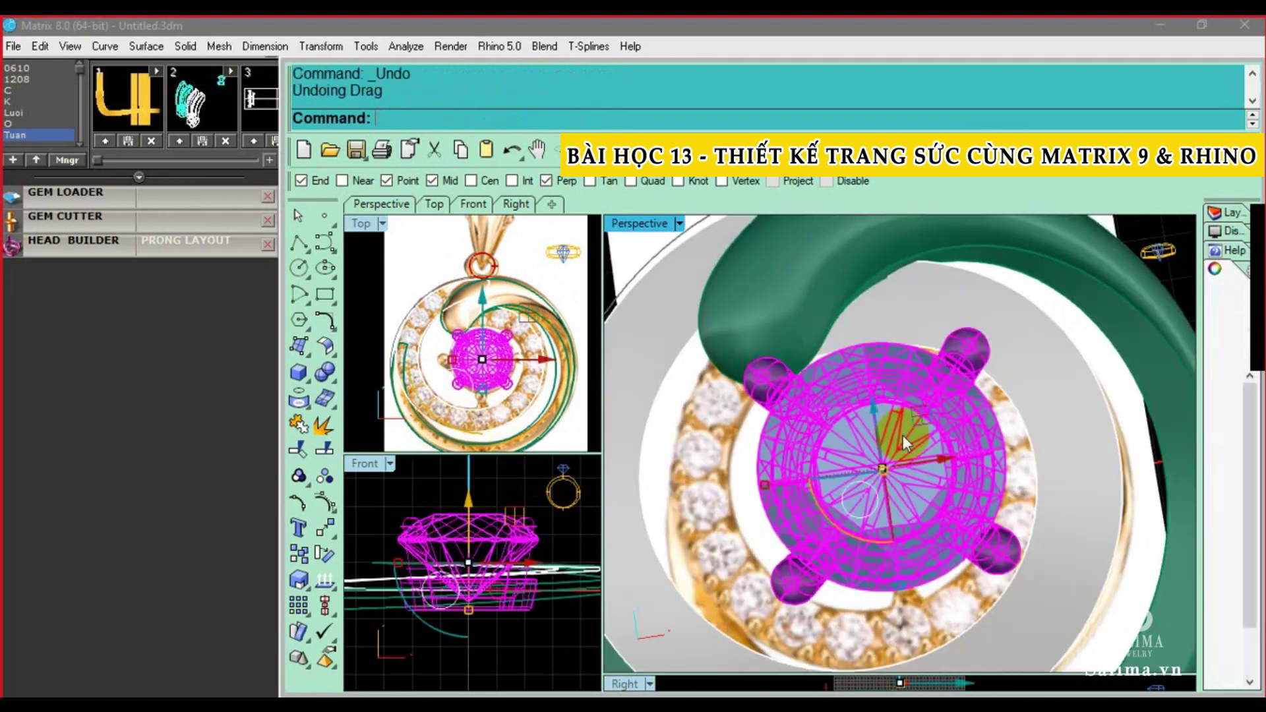
# Group the stone with the prong head pieces
pyautogui.moveTo(916, 422); pyautogui.dragTo(927, 429)
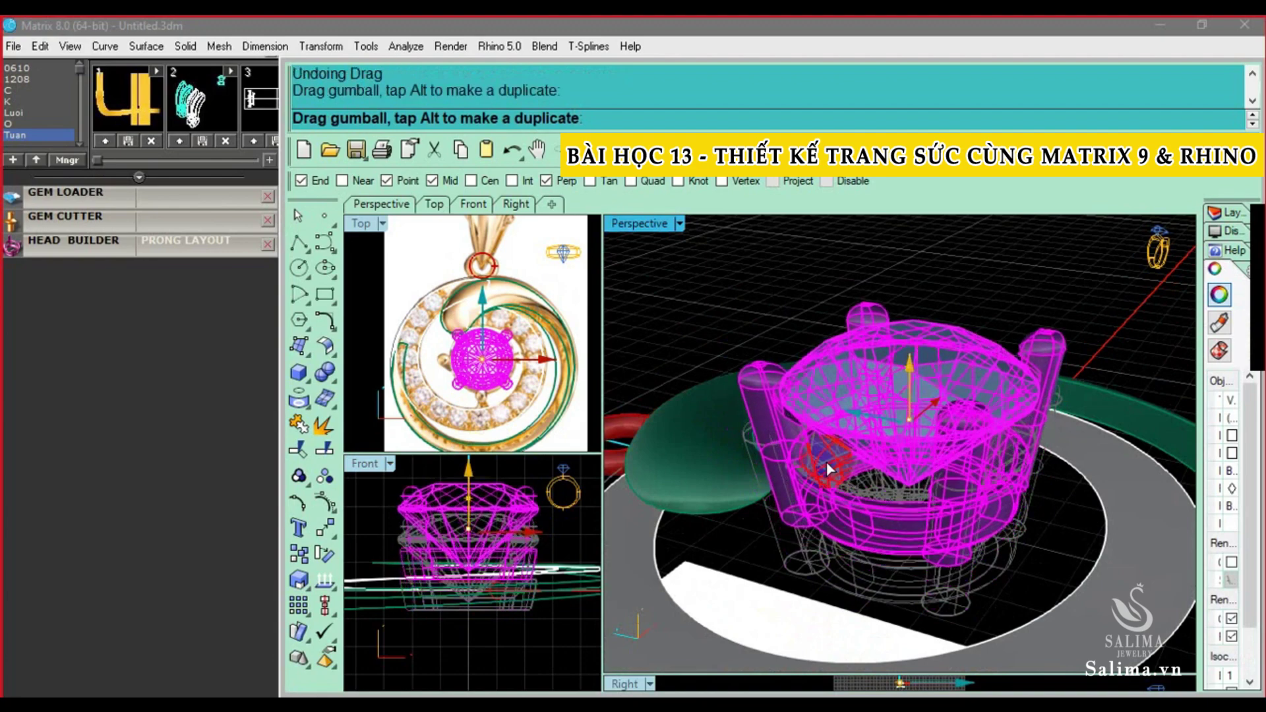
pyautogui.click(927, 430)
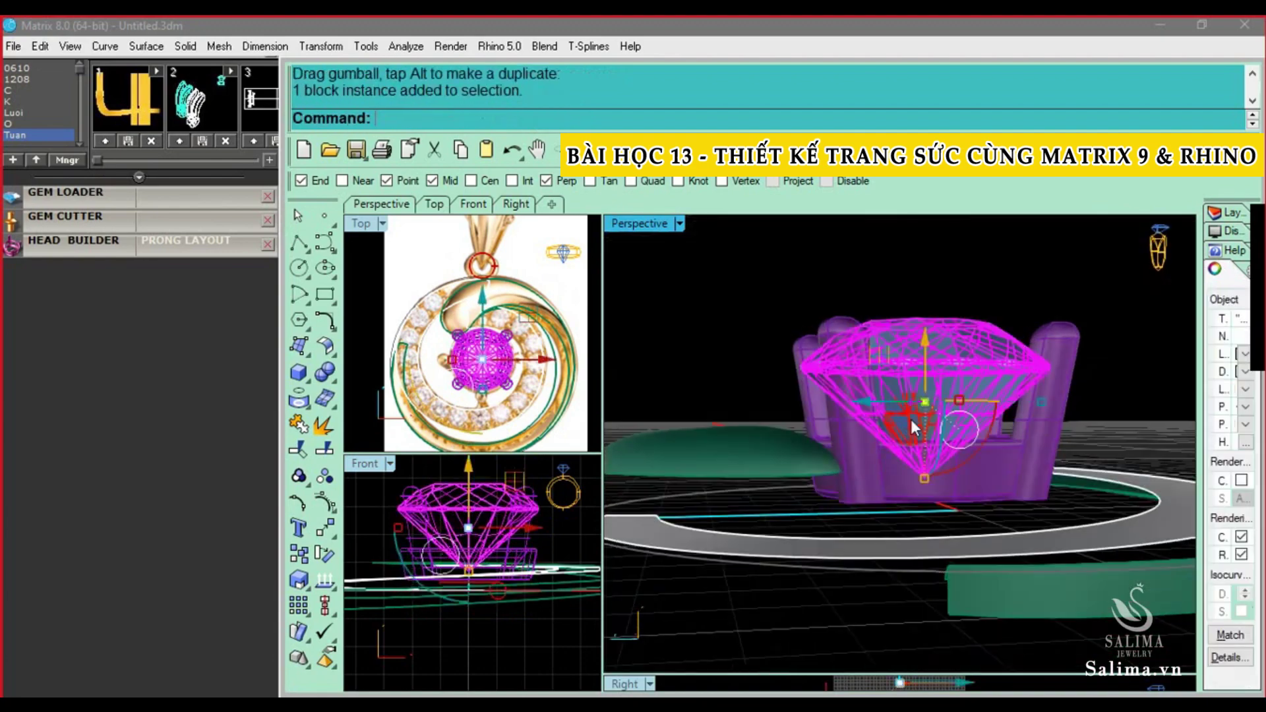
pyautogui.keyDown('shift'); pyautogui.click(943, 484); pyautogui.keyUp('shift')
pyautogui.click(298, 475)
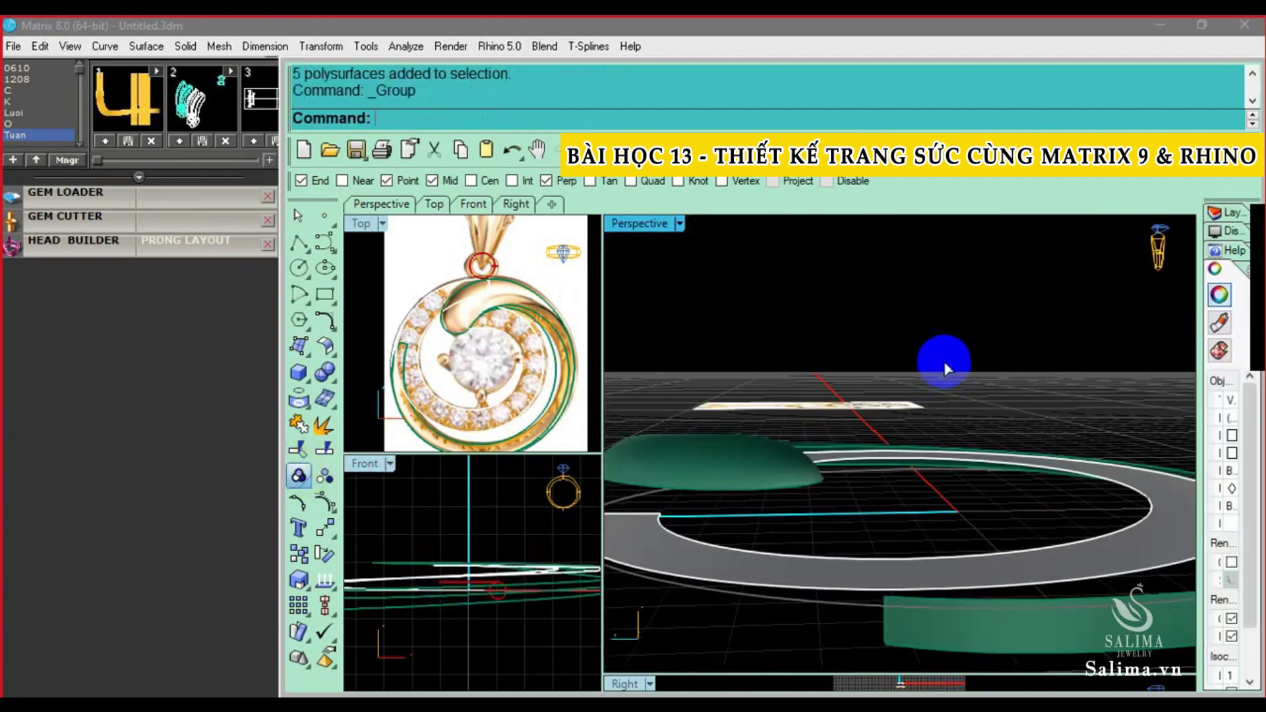
pyautogui.moveTo(935, 359); pyautogui.dragTo(931, 359)
pyautogui.press('Escape')
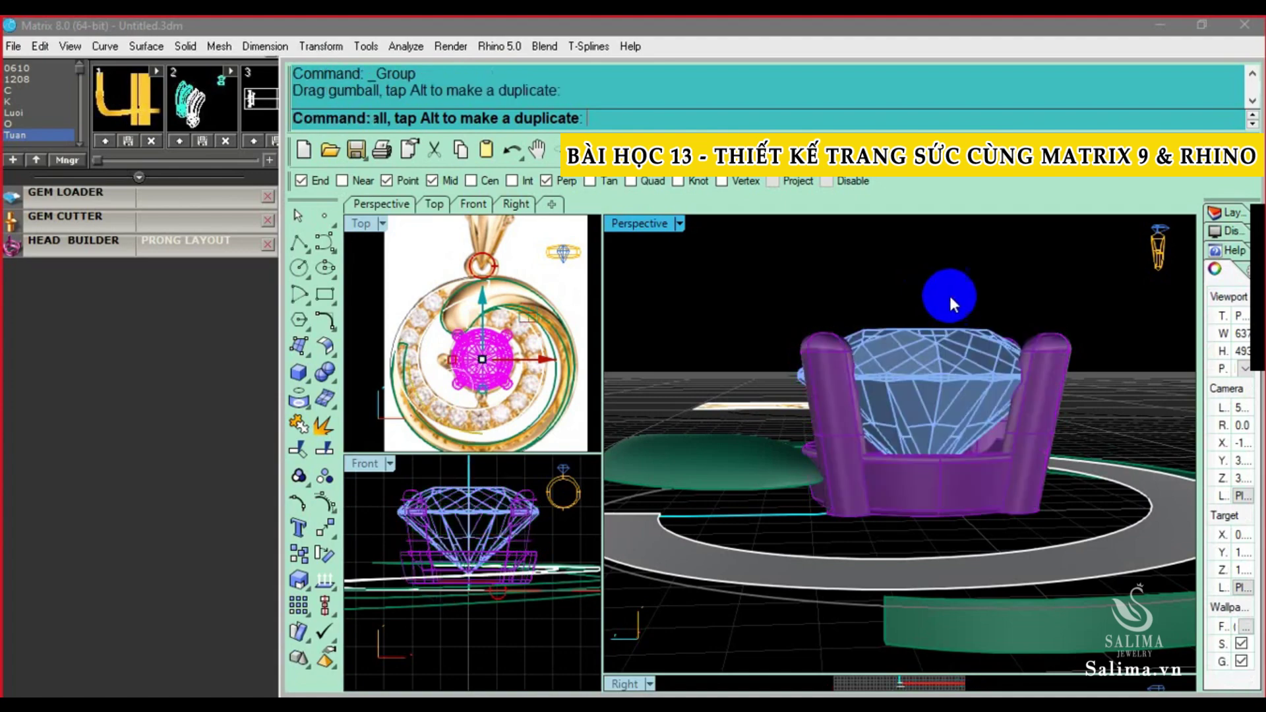
# Hide the reference photo backdrop with the H command
pyautogui.moveTo(948, 293)
pyautogui.mouseDown(button='right')
pyautogui.moveTo(829, 363)
pyautogui.moveTo(810, 305)
pyautogui.moveTo(859, 283)
pyautogui.moveTo(1089, 276)
pyautogui.moveTo(1128, 362)
pyautogui.mouseUp(button='right')
pyautogui.scroll(-1, 466, 546)
pyautogui.moveTo(729, 534); pyautogui.dragTo(766, 591, button='right')
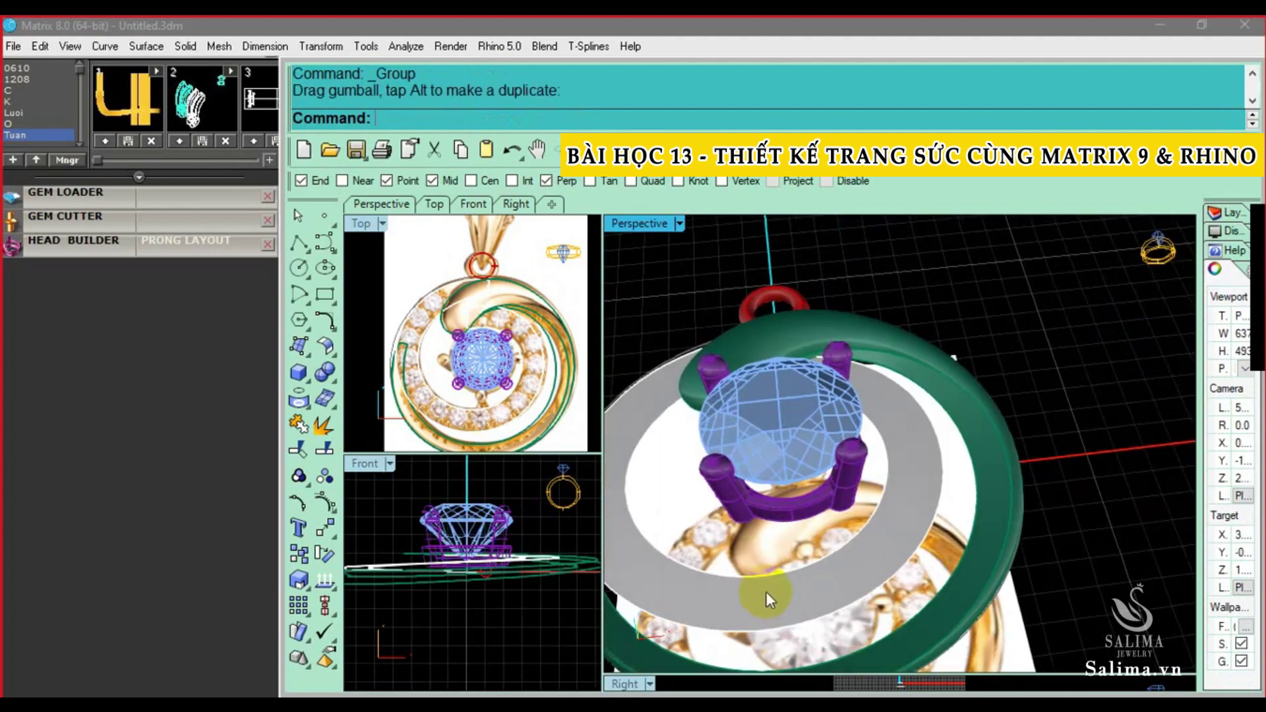
pyautogui.click(749, 536)
pyautogui.moveTo(749, 537); pyautogui.dragTo(843, 578, button='right')
pyautogui.write('h')
pyautogui.press('Return')
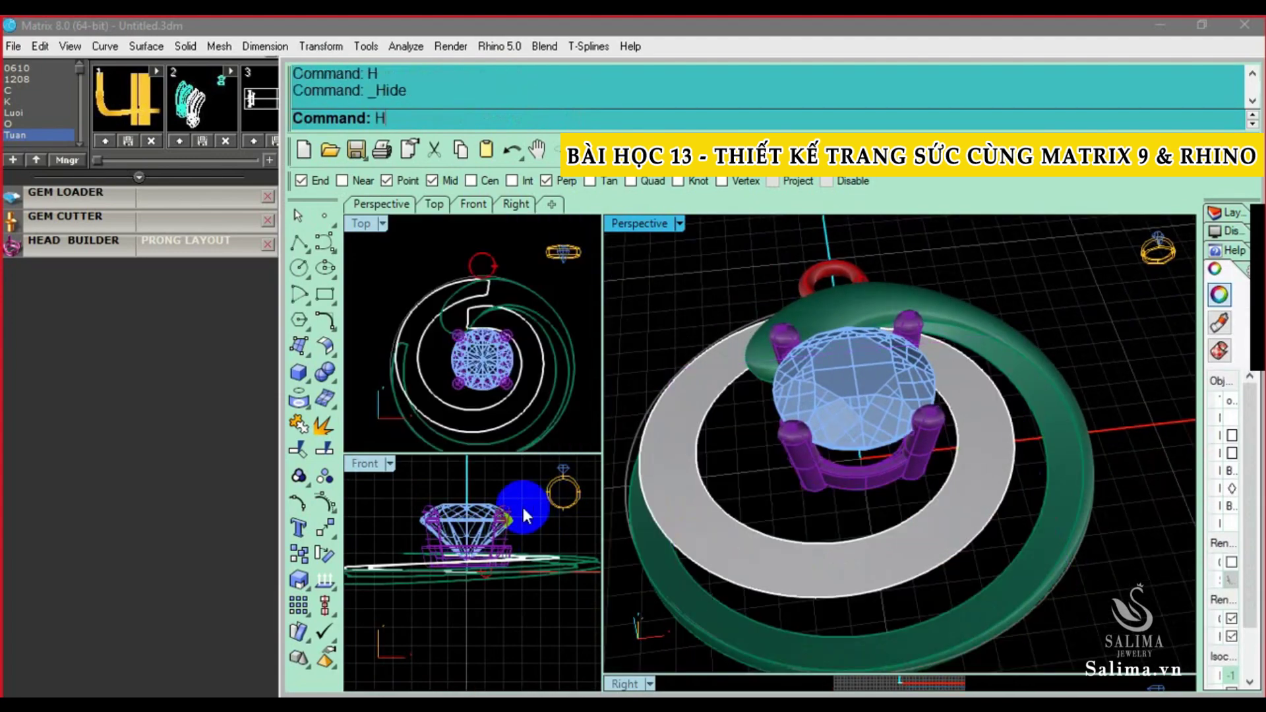
# Select and deselect the spiral band while inspecting it from top and side
pyautogui.scroll(-1, 521, 504)
pyautogui.moveTo(943, 369); pyautogui.dragTo(946, 442, button='right')
pyautogui.click(944, 440)
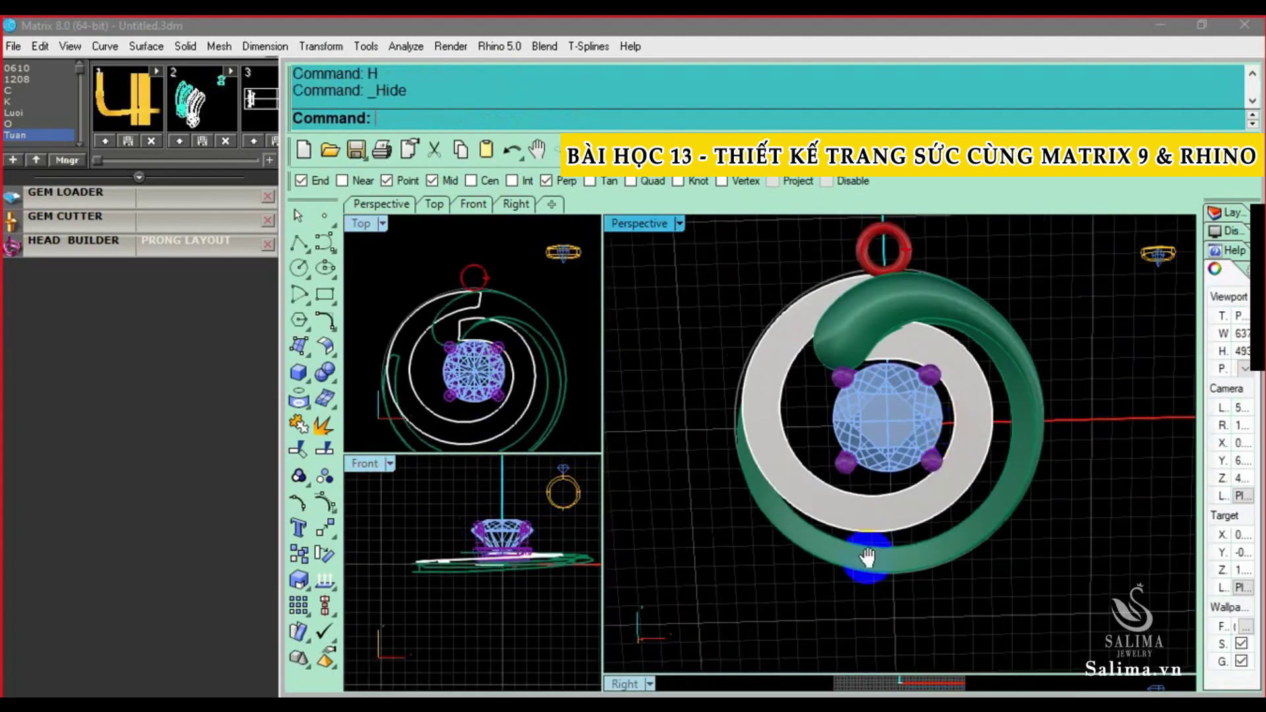
pyautogui.moveTo(864, 556)
pyautogui.mouseDown(button='right')
pyautogui.moveTo(837, 585)
pyautogui.moveTo(848, 508)
pyautogui.moveTo(926, 498)
pyautogui.moveTo(881, 536)
pyautogui.mouseUp(button='right')
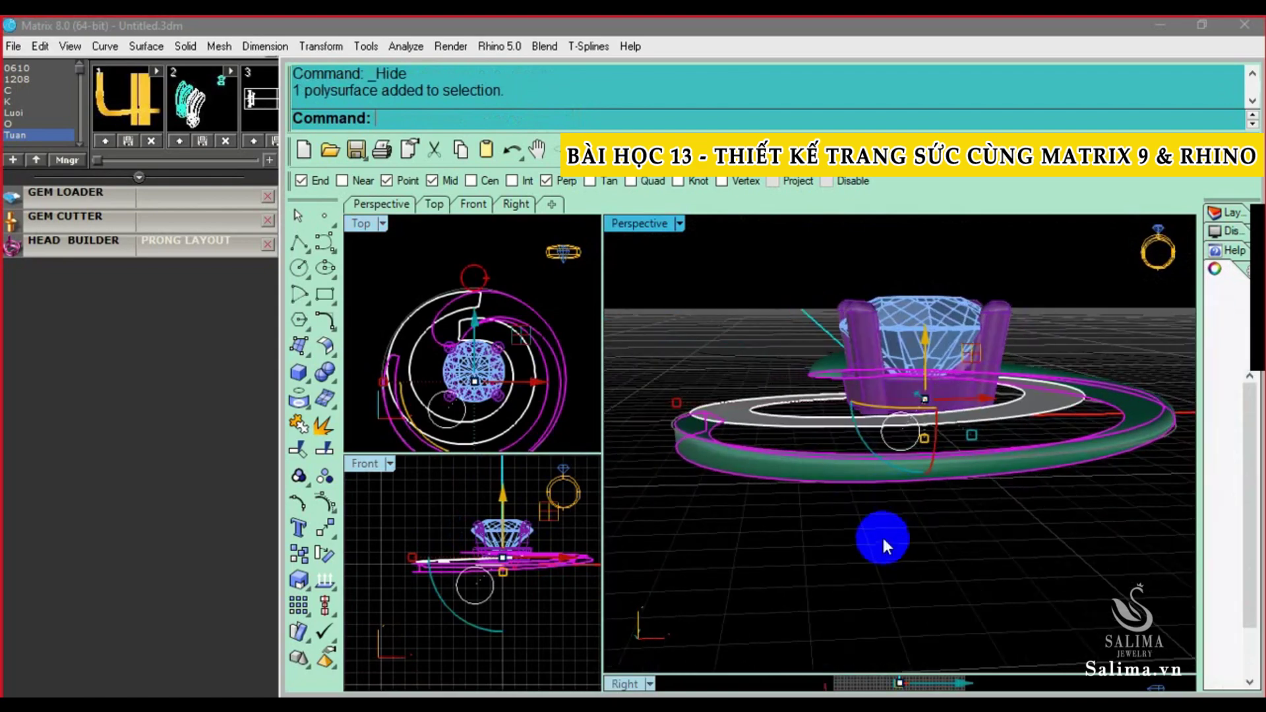
pyautogui.click(881, 536)
pyautogui.moveTo(1002, 502)
pyautogui.mouseDown(button='right')
pyautogui.moveTo(924, 516)
pyautogui.moveTo(920, 576)
pyautogui.moveTo(913, 556)
pyautogui.moveTo(745, 489)
pyautogui.mouseUp(button='right')
pyautogui.moveTo(414, 386); pyautogui.dragTo(410, 354, button='right')
pyautogui.moveTo(762, 514)
pyautogui.mouseDown(button='right')
pyautogui.moveTo(819, 447)
pyautogui.moveTo(741, 362)
pyautogui.moveTo(753, 417)
pyautogui.mouseUp(button='right')
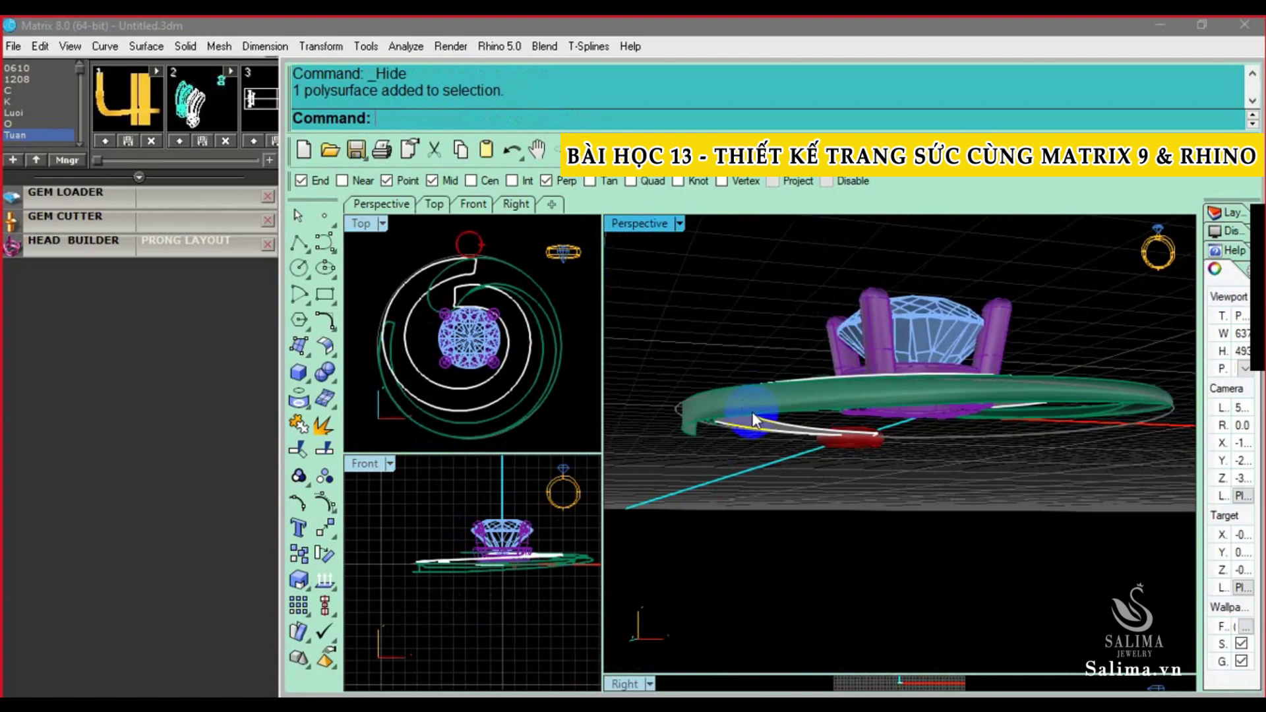
# Select the spiral band and flat grey surface, clear the selection, and start DupEdge
pyautogui.click(523, 295)
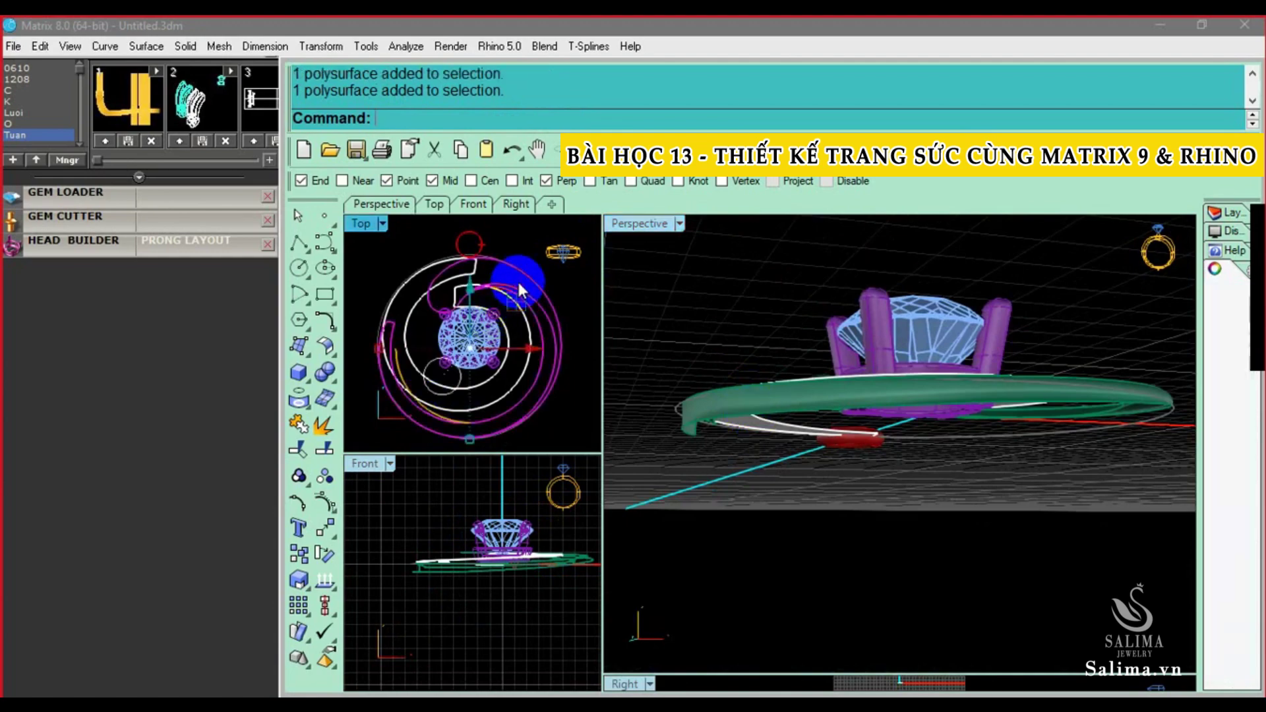
pyautogui.scroll(2, 417, 313)
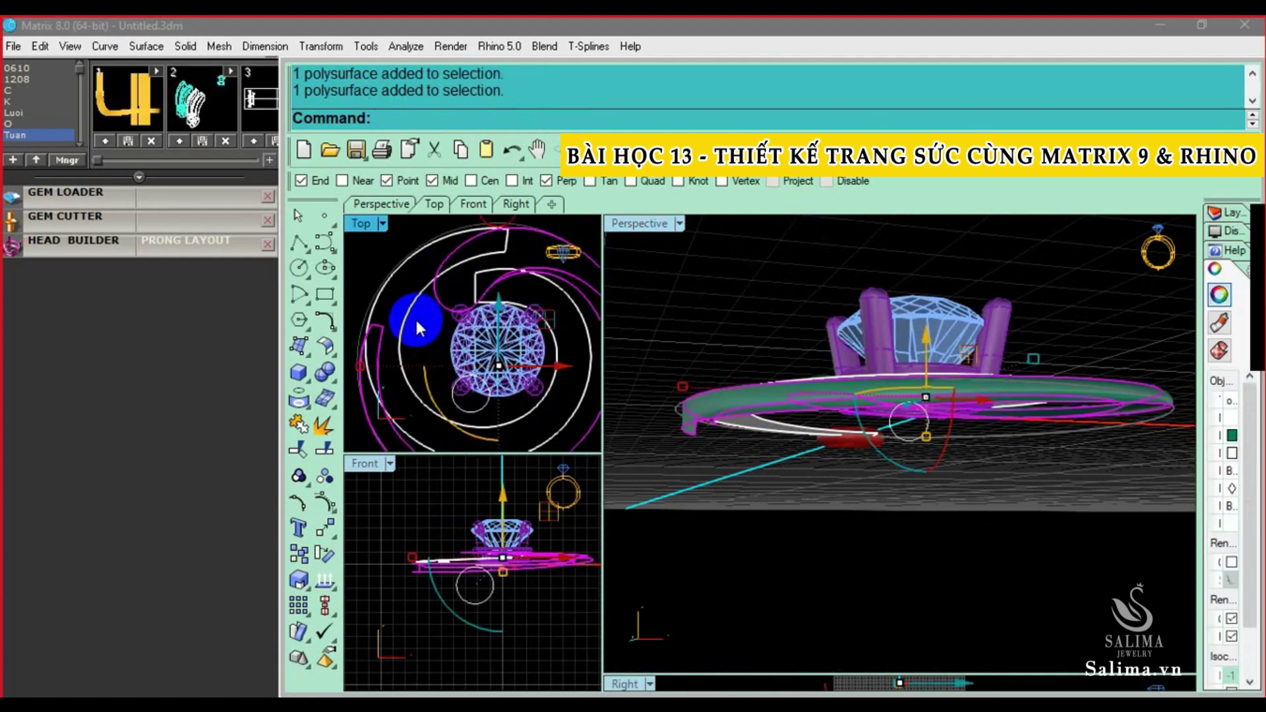
pyautogui.moveTo(839, 447); pyautogui.dragTo(815, 498, button='right')
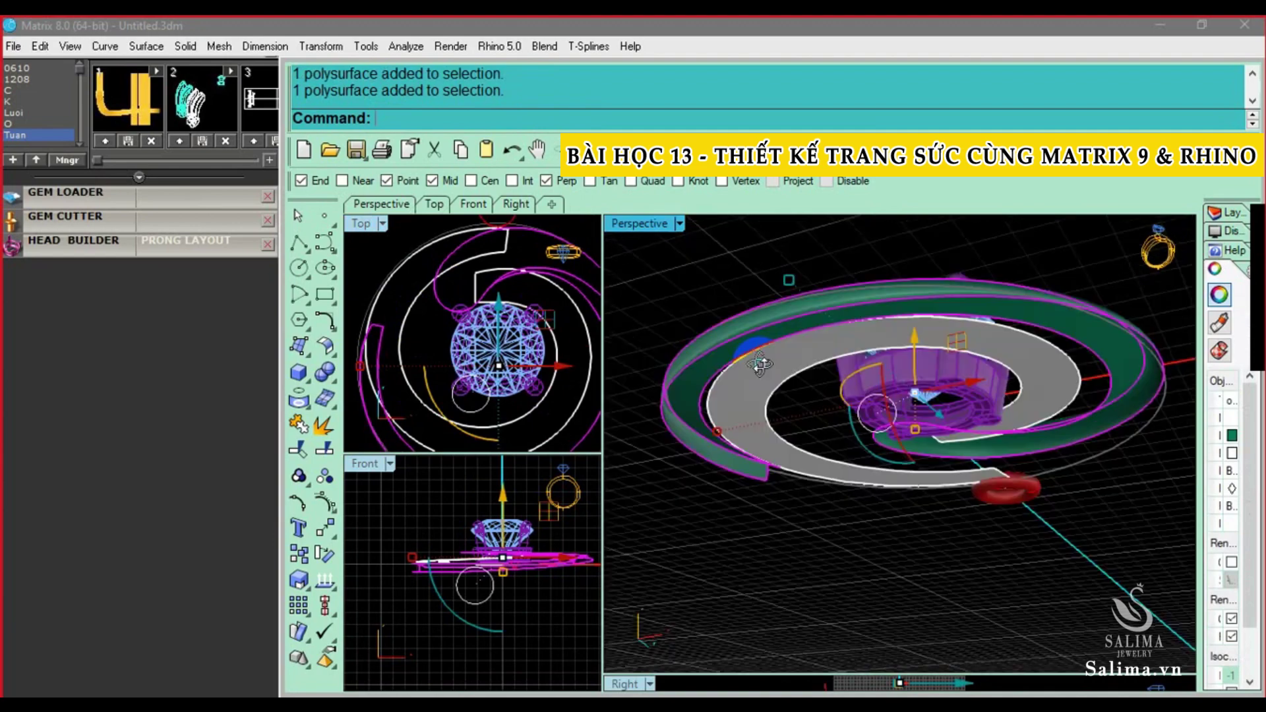
pyautogui.click(815, 498)
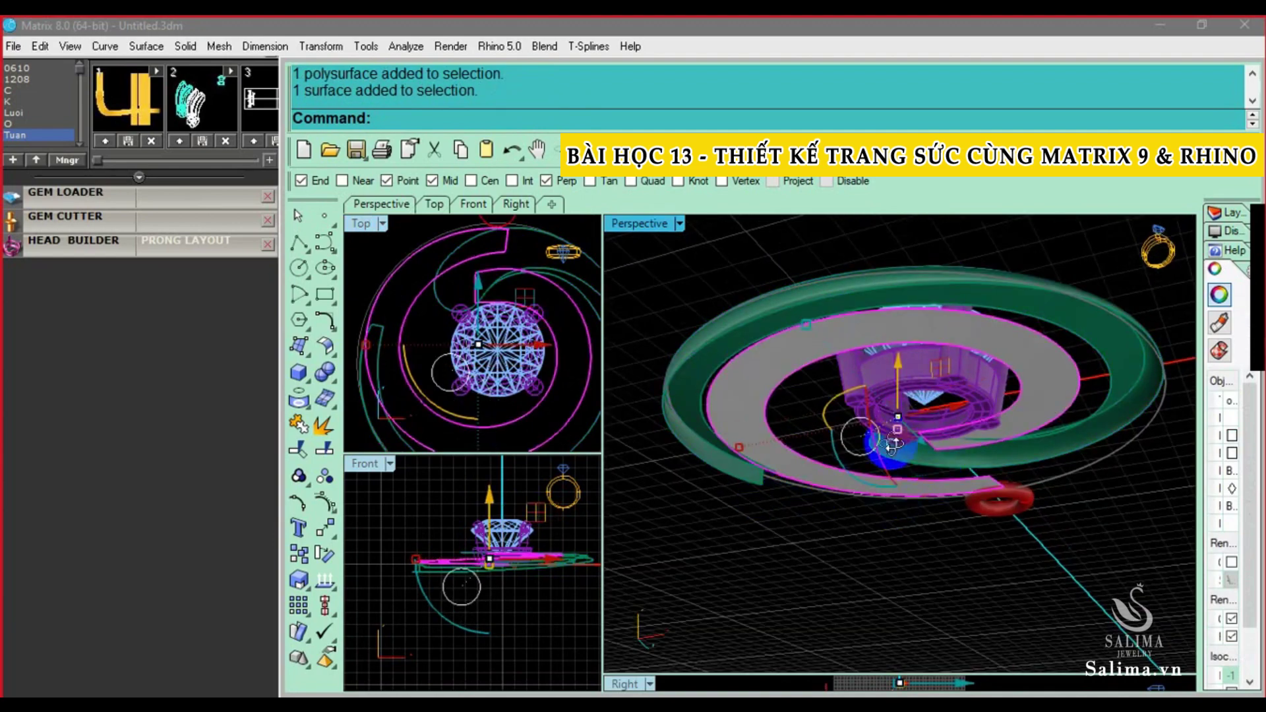
pyautogui.moveTo(893, 444); pyautogui.dragTo(888, 488, button='right')
pyautogui.click(837, 421)
pyautogui.moveTo(837, 421)
pyautogui.mouseDown(button='right')
pyautogui.moveTo(833, 472)
pyautogui.moveTo(763, 559)
pyautogui.moveTo(811, 512)
pyautogui.mouseUp(button='right')
pyautogui.click(706, 457)
pyautogui.scroll(3, 740, 435)
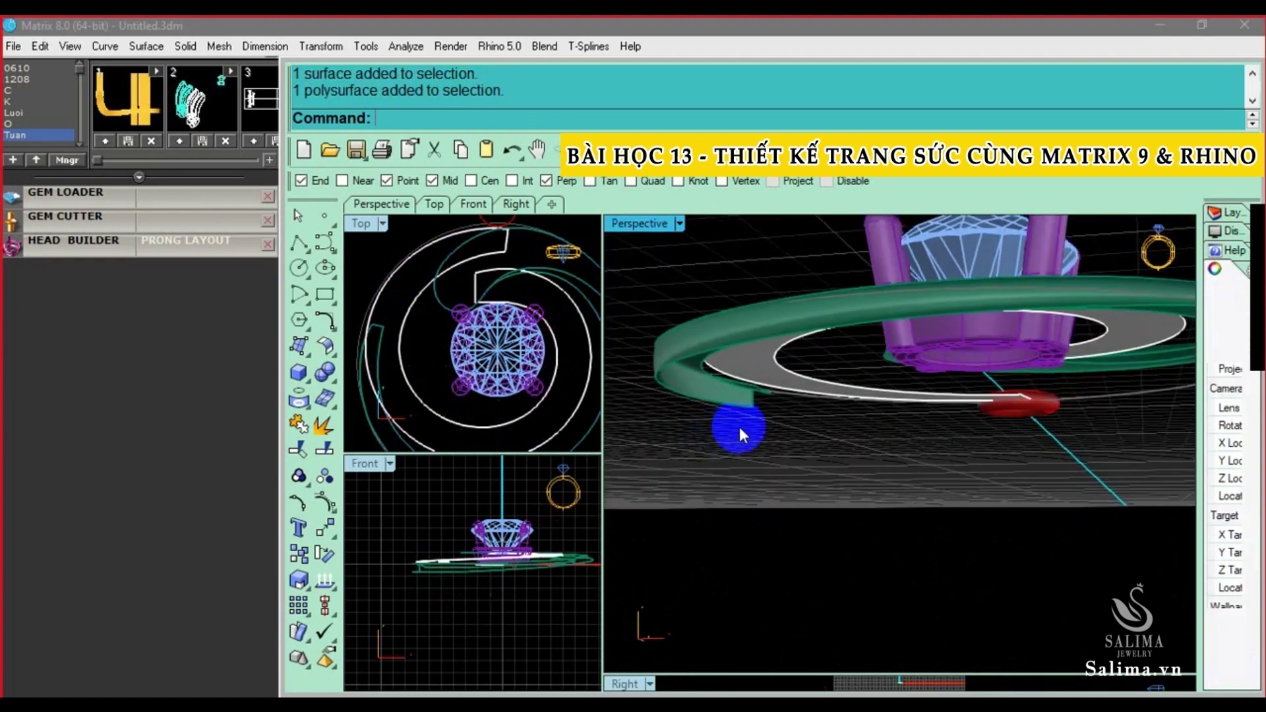
pyautogui.rightClick(699, 405)
# Copy the spiral band's edge as curves with DupEdge
pyautogui.moveTo(699, 404); pyautogui.dragTo(714, 333, button='right')
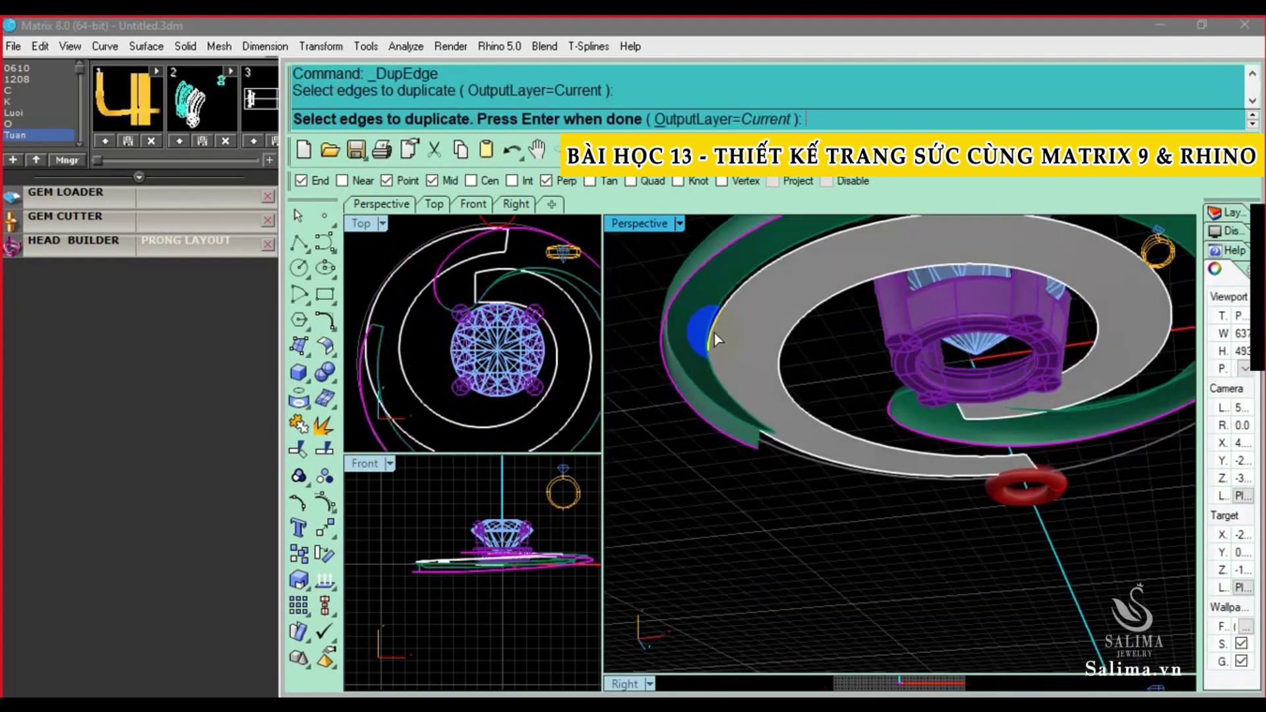
pyautogui.click(717, 317)
pyautogui.scroll(3, 875, 406)
pyautogui.moveTo(876, 407); pyautogui.dragTo(795, 426, button='right')
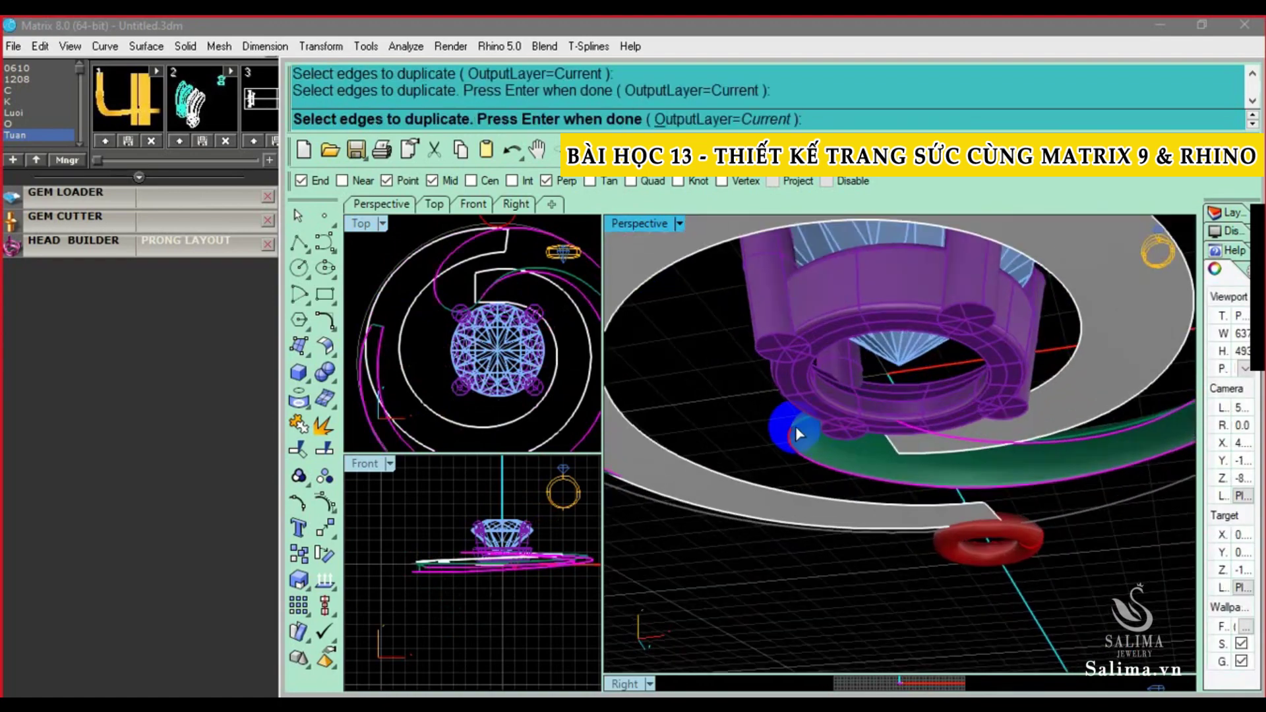
pyautogui.scroll(-3, 823, 420)
pyautogui.scroll(-2, 413, 337)
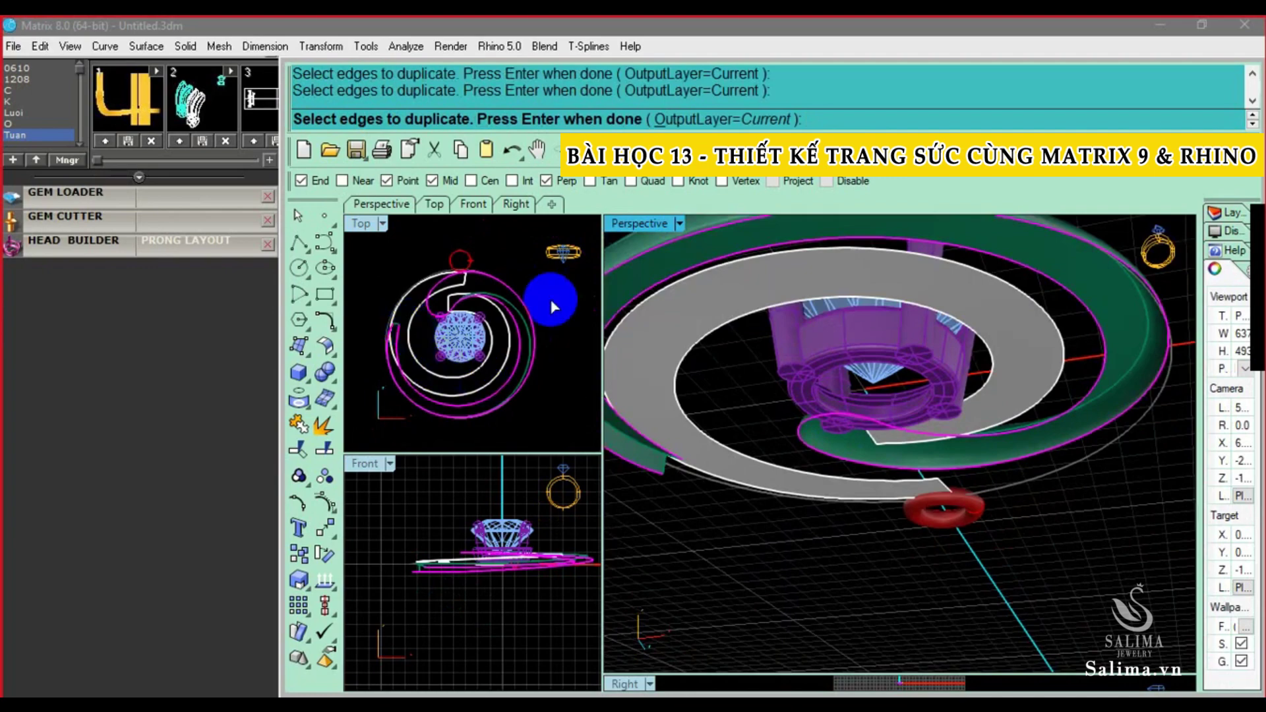
pyautogui.moveTo(857, 501); pyautogui.dragTo(966, 518, button='right')
pyautogui.press('Return')
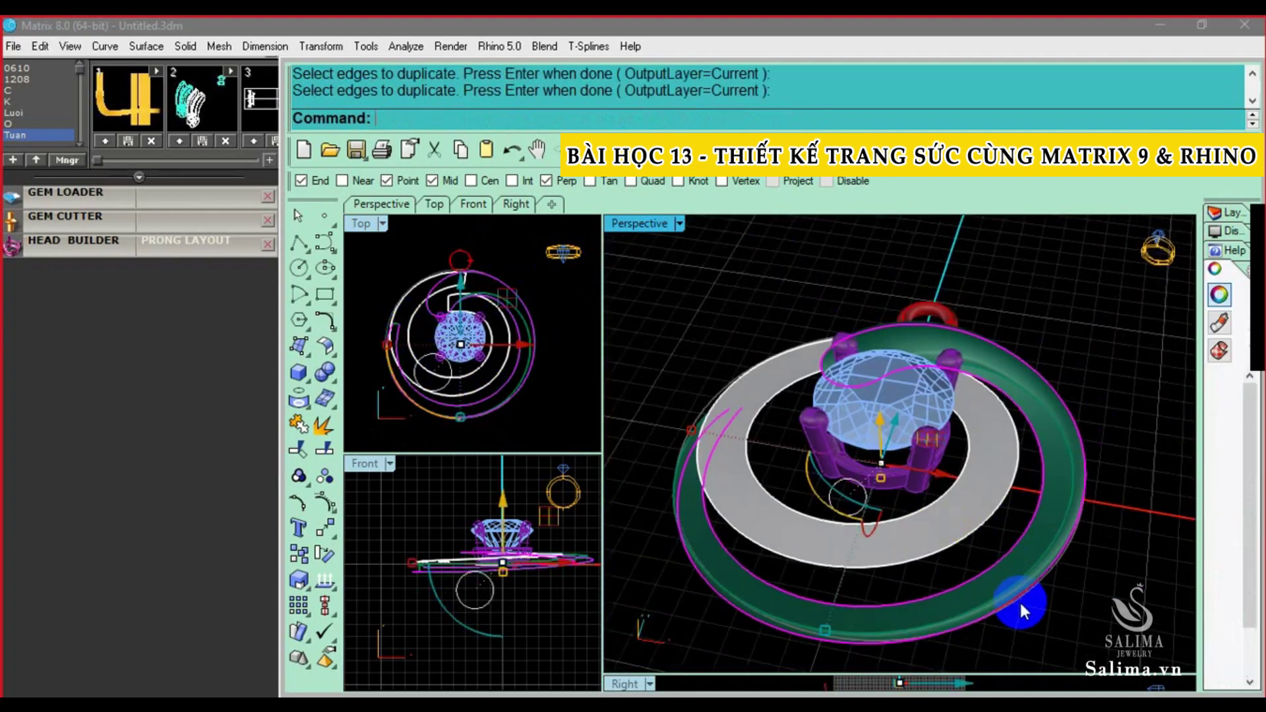
# Move the copied edge curves 1 mm below the band
pyautogui.moveTo(989, 580); pyautogui.dragTo(963, 389, button='right')
pyautogui.write('m')
pyautogui.press('Return')
pyautogui.click(565, 587)
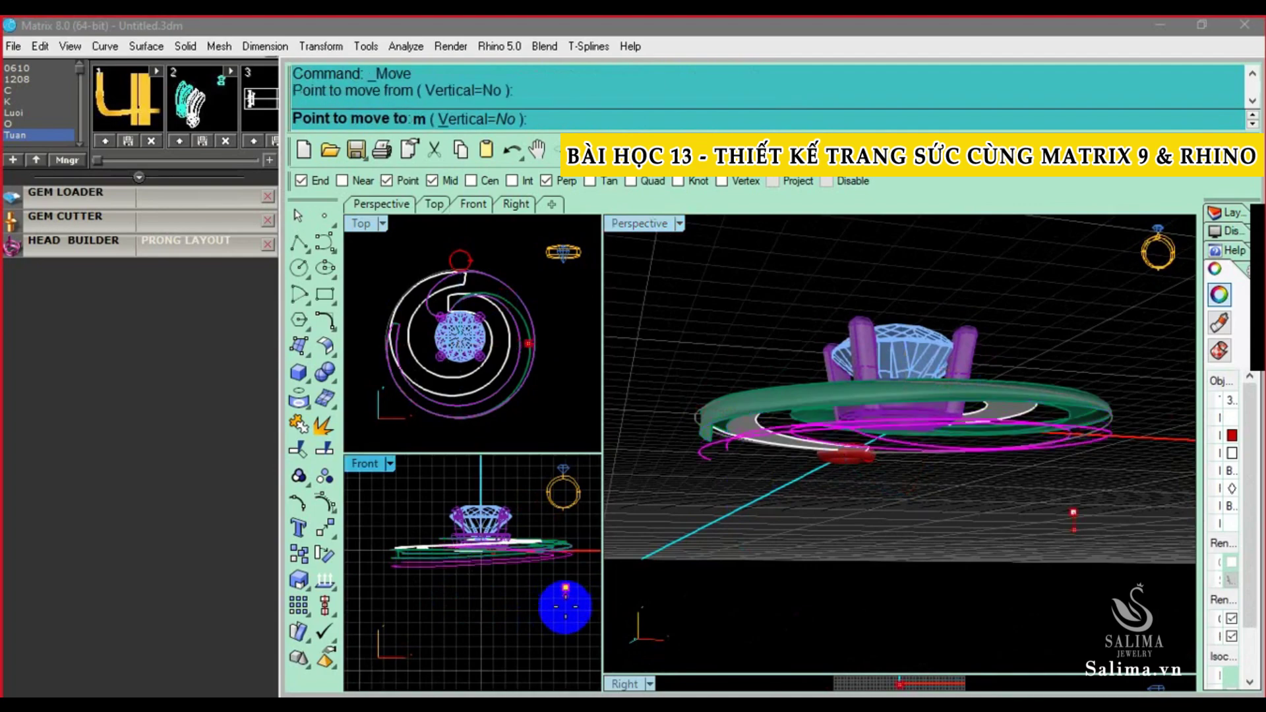
pyautogui.write('1')
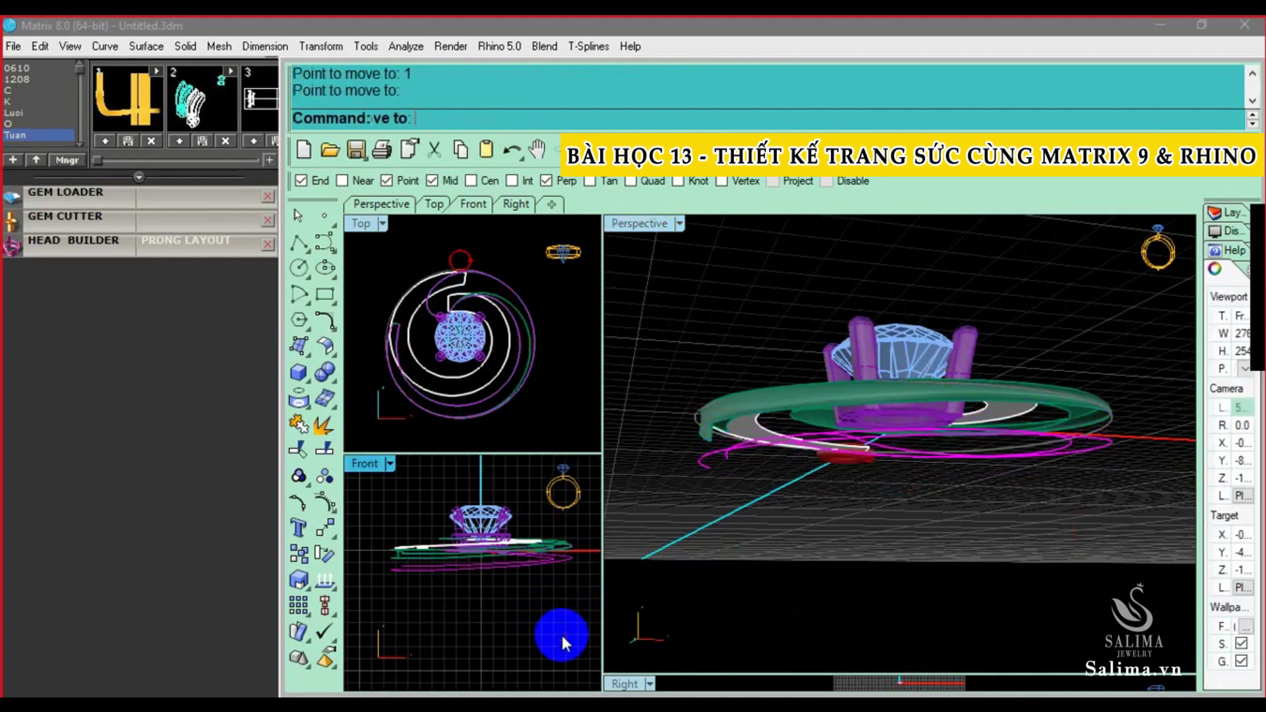
pyautogui.moveTo(809, 468)
pyautogui.mouseDown(button='right')
pyautogui.moveTo(1059, 480)
pyautogui.moveTo(994, 503)
pyautogui.moveTo(870, 508)
pyautogui.moveTo(1021, 481)
pyautogui.moveTo(885, 522)
pyautogui.moveTo(995, 486)
pyautogui.moveTo(801, 477)
pyautogui.moveTo(824, 440)
pyautogui.moveTo(805, 441)
pyautogui.moveTo(1110, 448)
pyautogui.moveTo(828, 443)
pyautogui.moveTo(1173, 409)
pyautogui.moveTo(893, 446)
pyautogui.moveTo(920, 463)
pyautogui.moveTo(897, 470)
pyautogui.mouseUp(button='right')
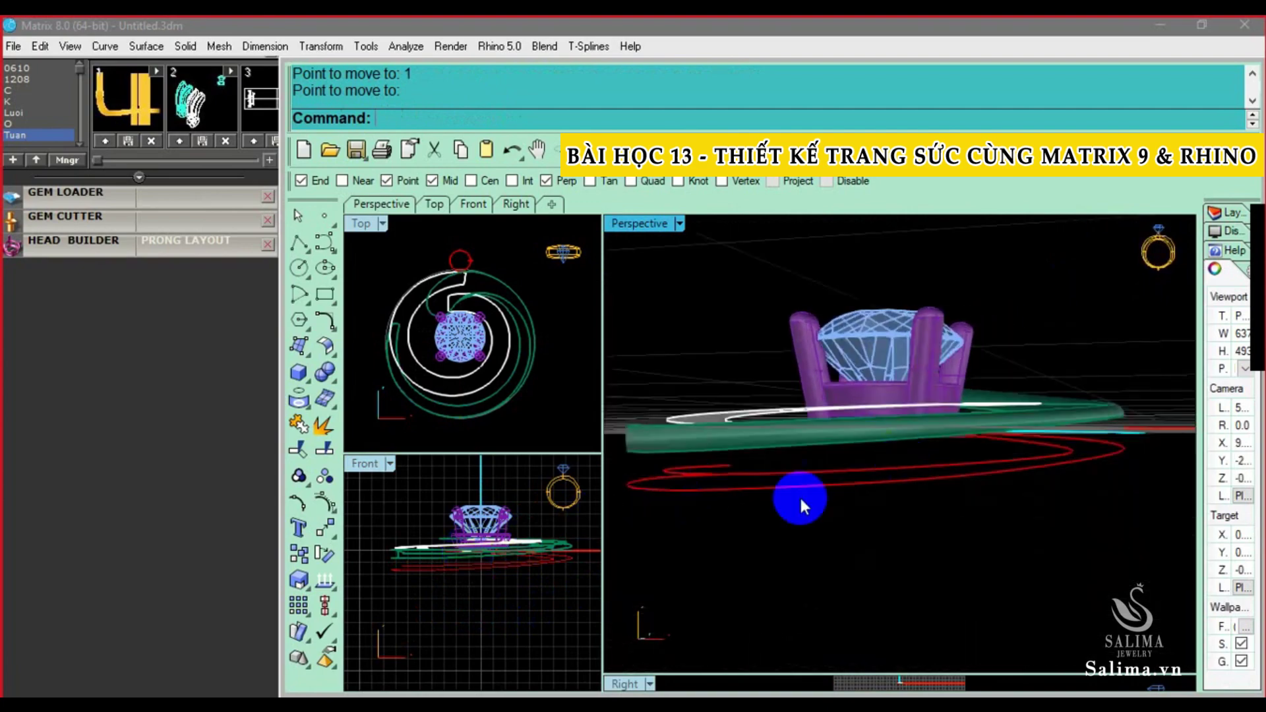
# Frame the whole ring in the front and perspective views
pyautogui.moveTo(801, 500)
pyautogui.mouseDown(button='right')
pyautogui.moveTo(789, 457)
pyautogui.moveTo(702, 459)
pyautogui.mouseUp(button='right')
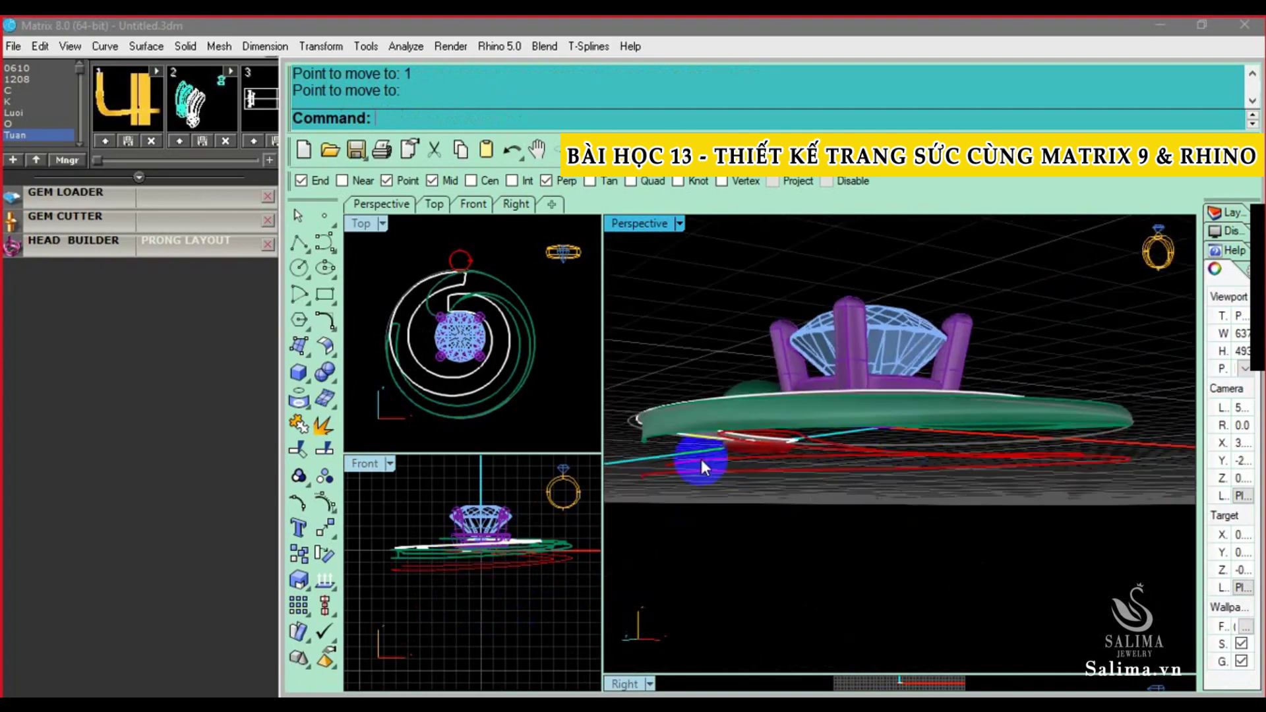
pyautogui.scroll(2, 686, 459)
pyautogui.scroll(2, 667, 461)
pyautogui.scroll(2, 418, 562)
pyautogui.moveTo(417, 561); pyautogui.dragTo(366, 539, button='right')
pyautogui.scroll(-3, 805, 523)
pyautogui.moveTo(805, 523)
pyautogui.mouseDown(button='right')
pyautogui.moveTo(741, 494)
pyautogui.moveTo(934, 492)
pyautogui.moveTo(829, 412)
pyautogui.moveTo(992, 429)
pyautogui.moveTo(828, 541)
pyautogui.moveTo(986, 474)
pyautogui.moveTo(808, 410)
pyautogui.moveTo(800, 437)
pyautogui.moveTo(962, 356)
pyautogui.moveTo(763, 414)
pyautogui.moveTo(899, 531)
pyautogui.moveTo(768, 501)
pyautogui.mouseUp(button='right')
# Measure the band's short end edge, reading 0.64 mm
pyautogui.rightClick(750, 473)
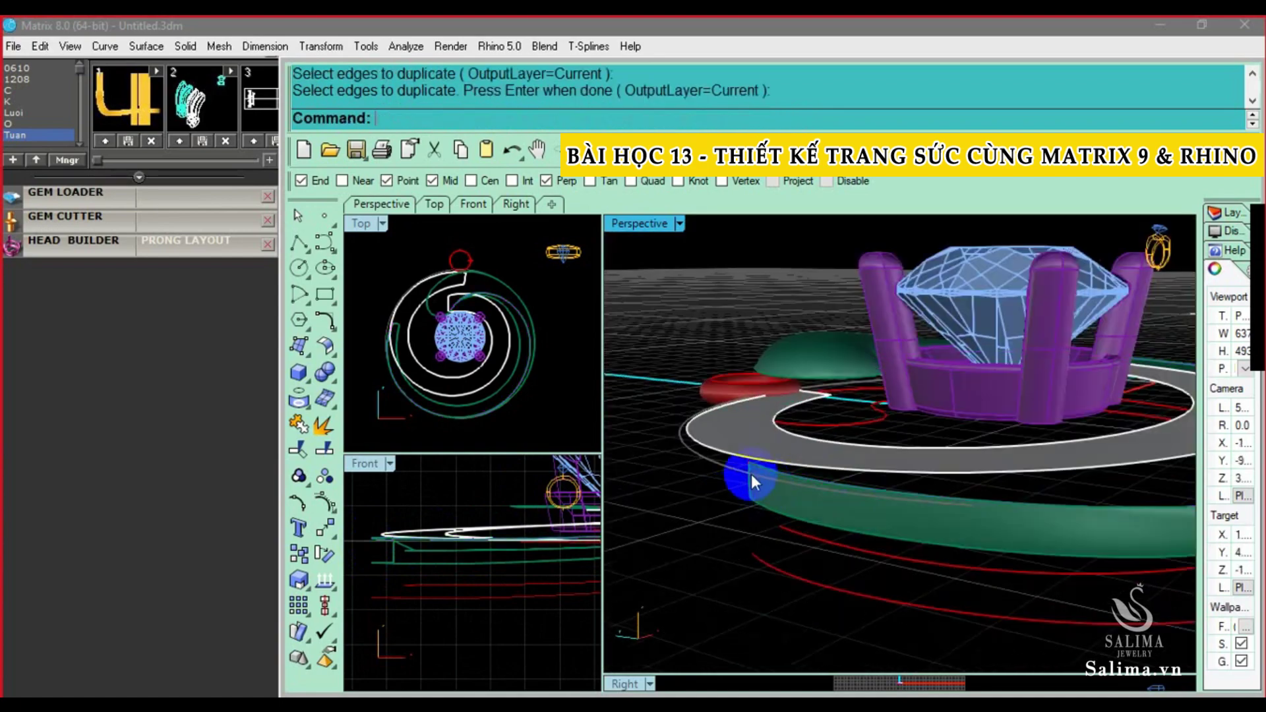
pyautogui.scroll(3, 750, 472)
pyautogui.click(747, 457)
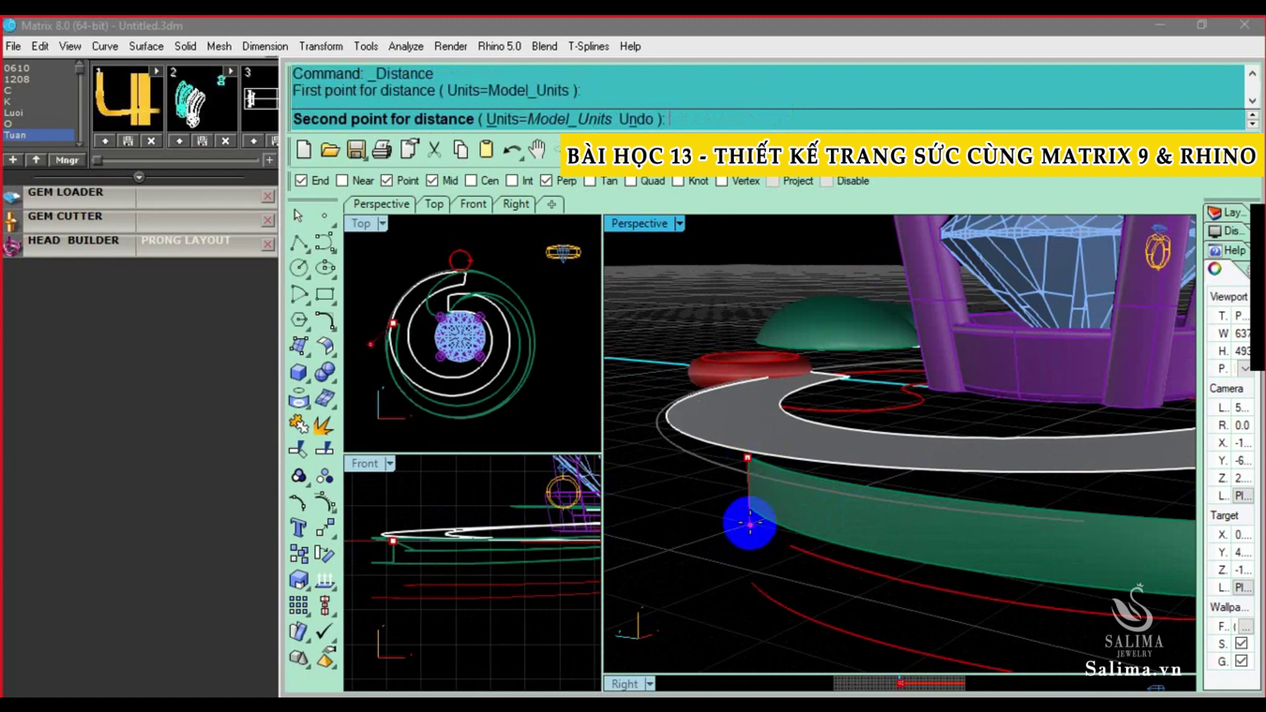
pyautogui.click(745, 507)
pyautogui.scroll(2, 745, 507)
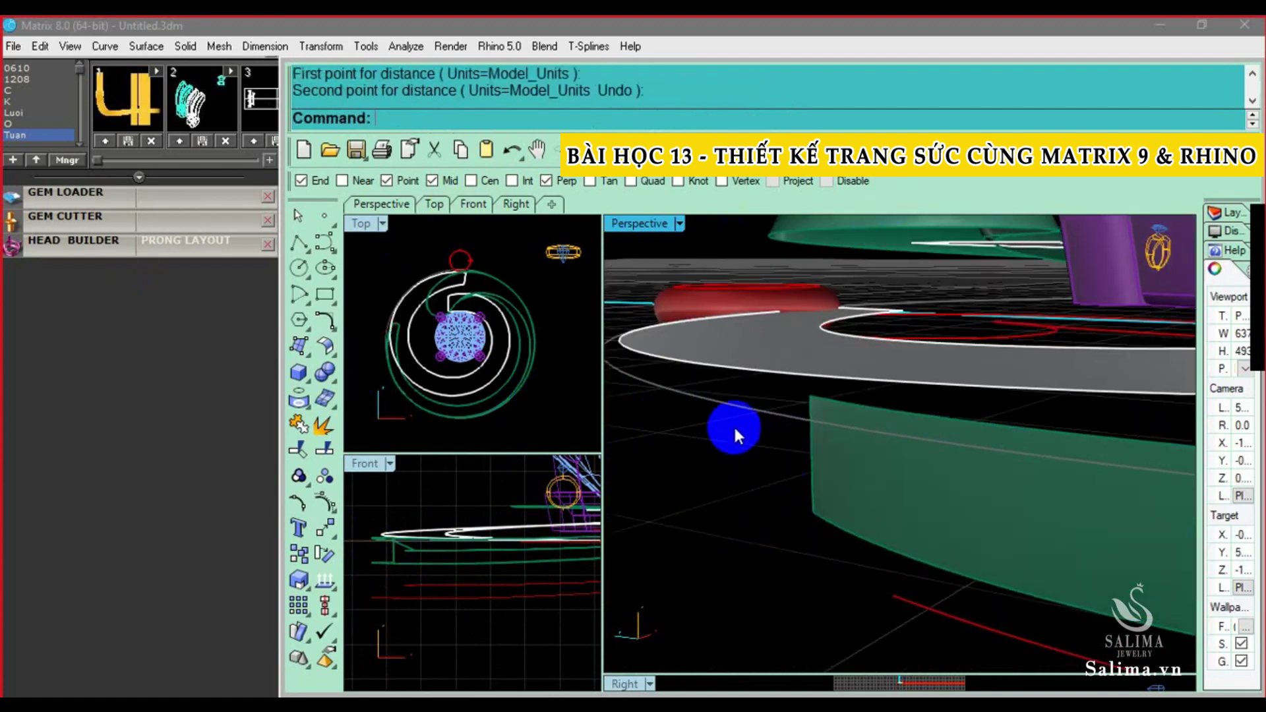
pyautogui.write('Le')
pyautogui.press('Return')
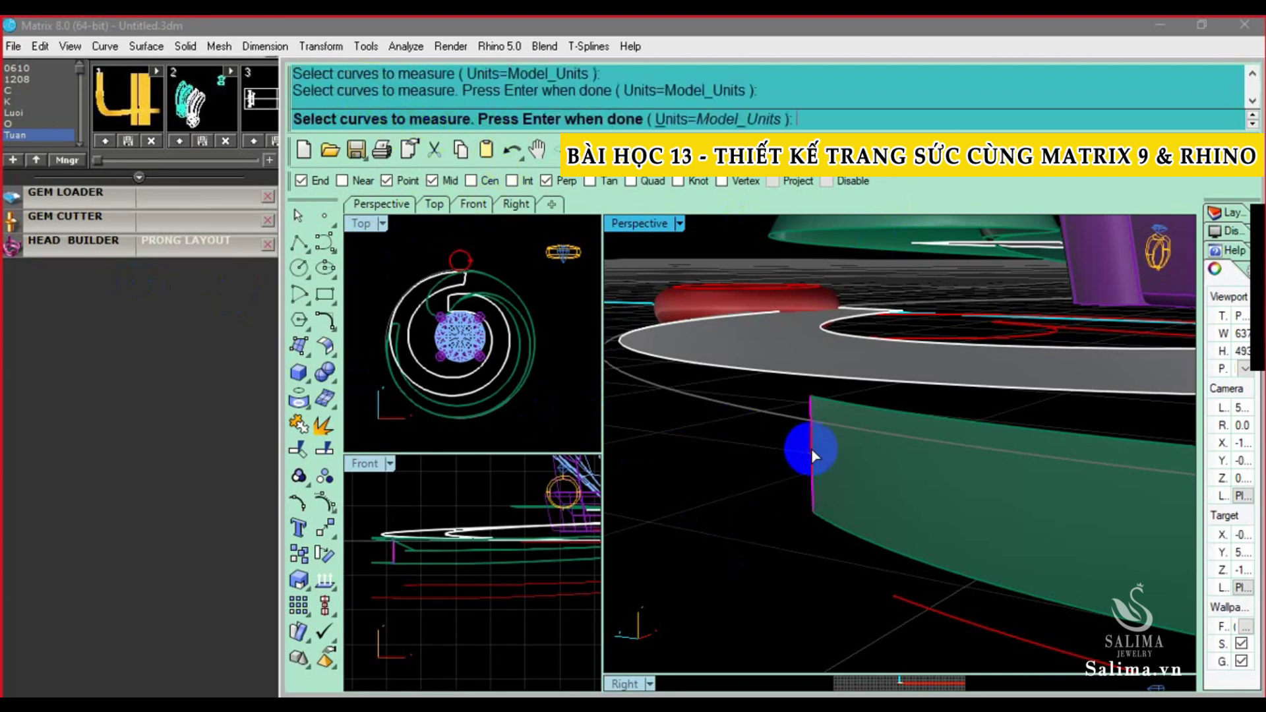
pyautogui.press('Return')
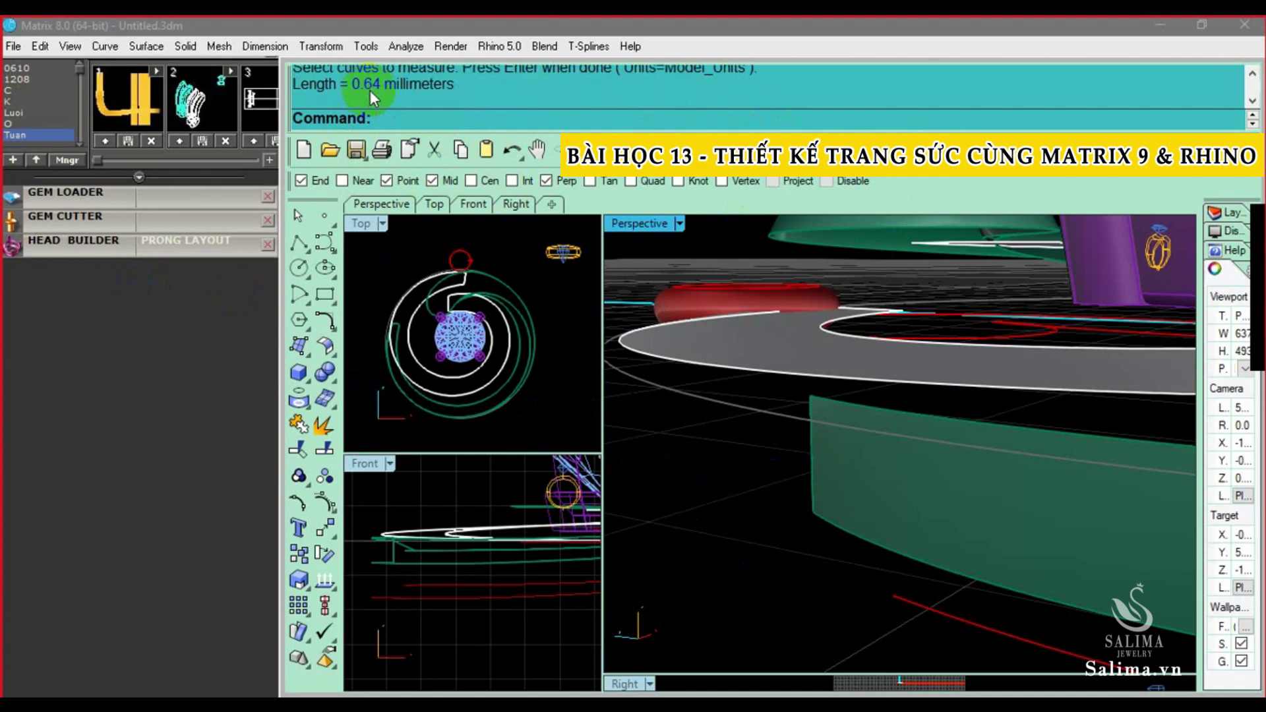
pyautogui.moveTo(769, 418)
pyautogui.mouseDown(button='right')
pyautogui.moveTo(847, 412)
pyautogui.moveTo(1099, 452)
pyautogui.moveTo(904, 424)
pyautogui.moveTo(1039, 402)
pyautogui.moveTo(912, 412)
pyautogui.moveTo(952, 413)
pyautogui.moveTo(937, 439)
pyautogui.mouseUp(button='right')
pyautogui.write('D')
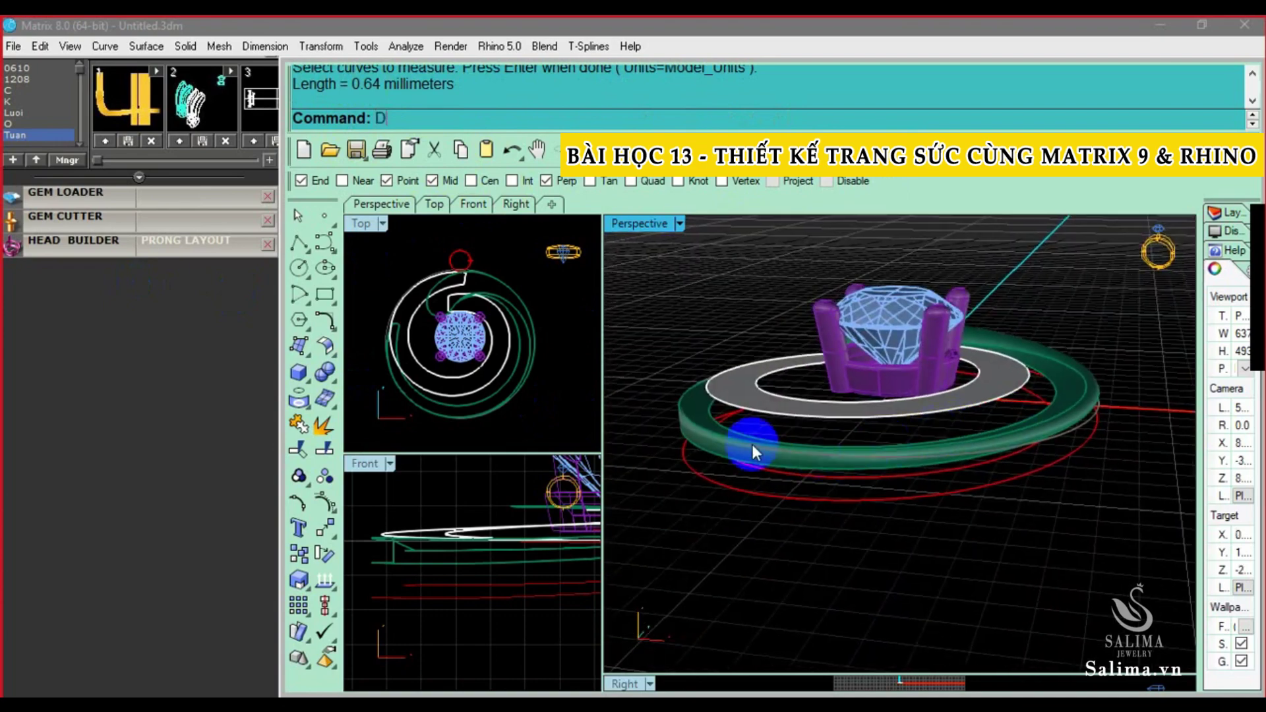
# Copy a band edge as a new curve and move it 1 mm down
pyautogui.write('e')
pyautogui.press('Return')
pyautogui.press('Return')
pyautogui.press('Return')
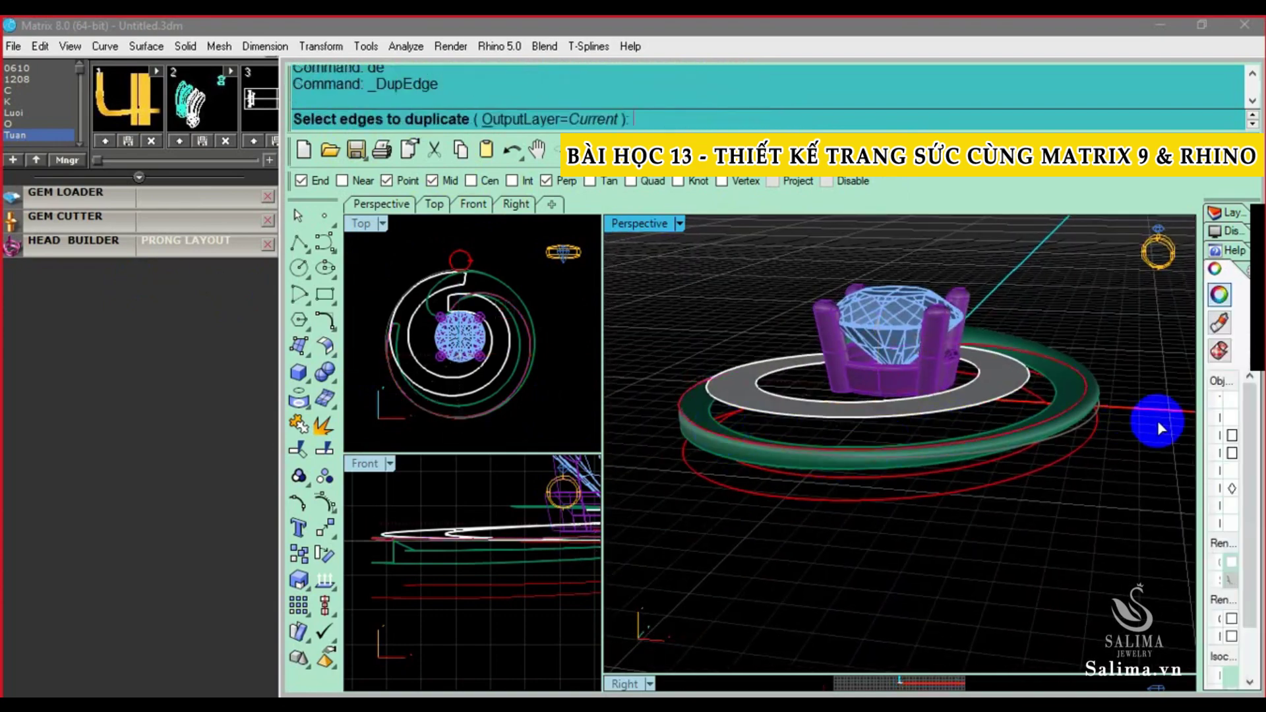
pyautogui.press('Return')
pyautogui.click(717, 433)
pyautogui.click(748, 473)
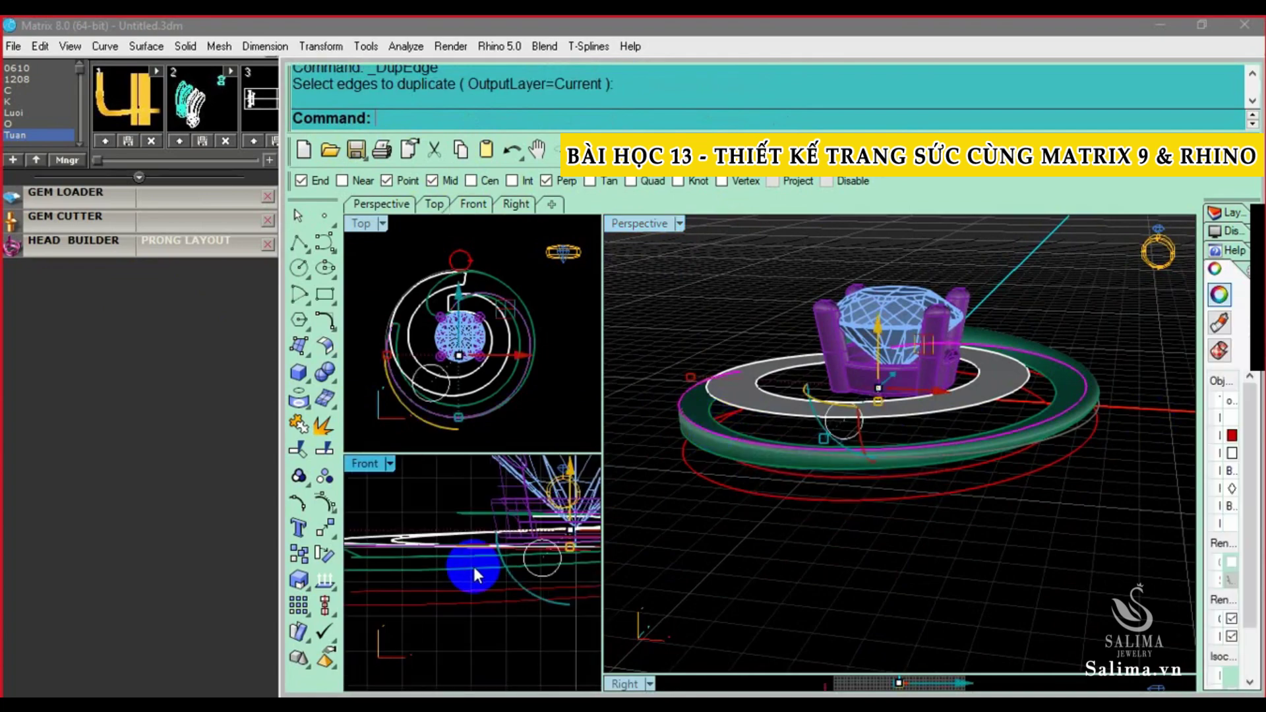
pyautogui.moveTo(474, 565); pyautogui.dragTo(501, 625)
pyautogui.write('1')
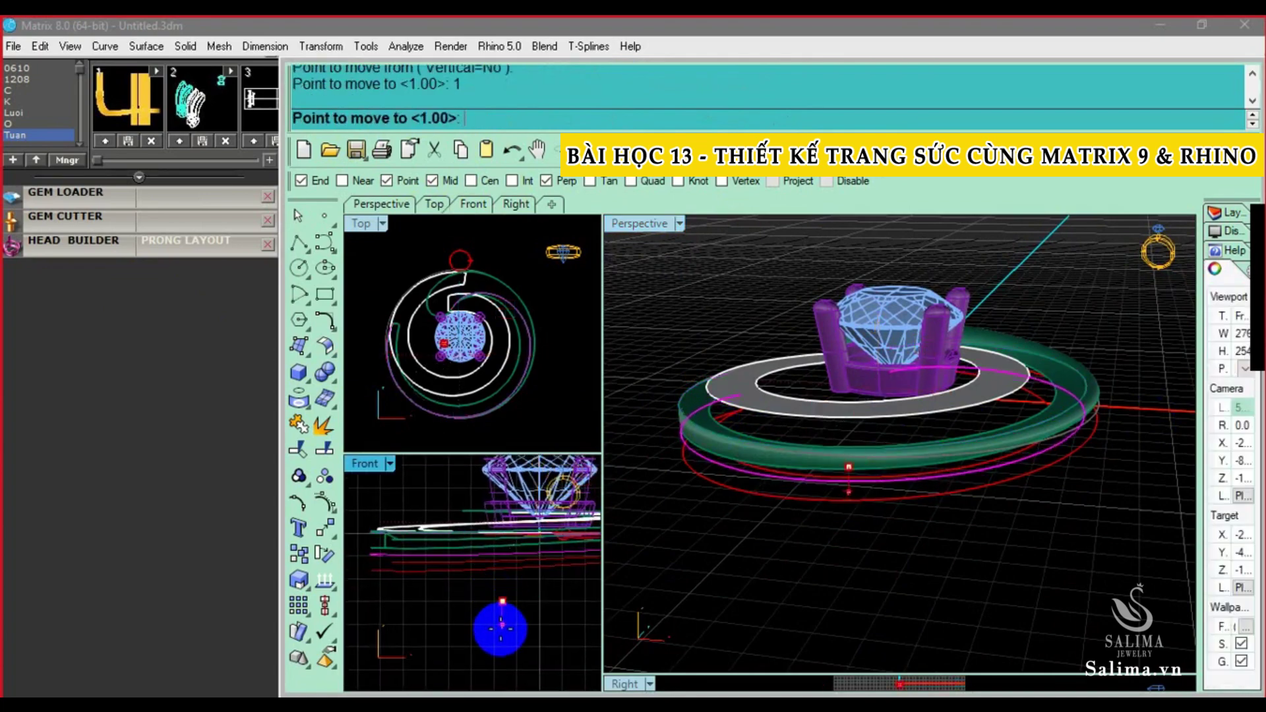
# Select the green spiral band
pyautogui.moveTo(816, 461); pyautogui.dragTo(1005, 402, button='right')
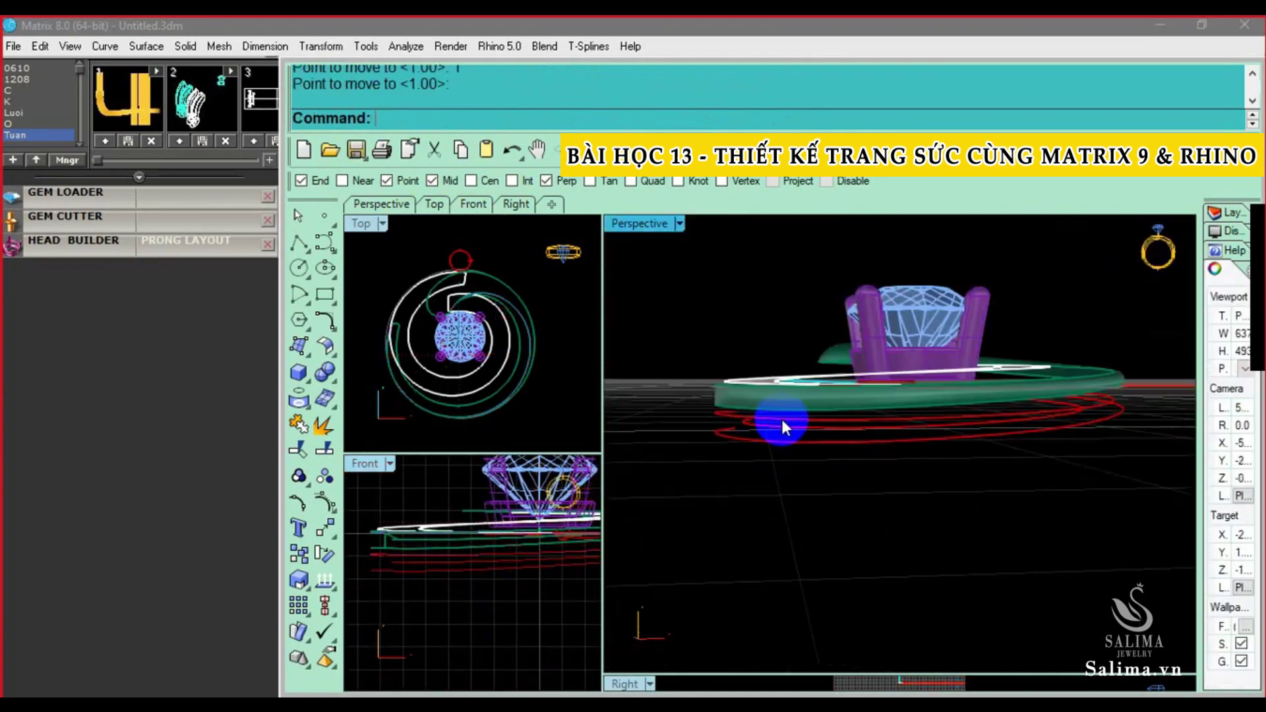
pyautogui.scroll(2, 1008, 398)
pyautogui.scroll(3, 1012, 395)
pyautogui.scroll(2, 1009, 382)
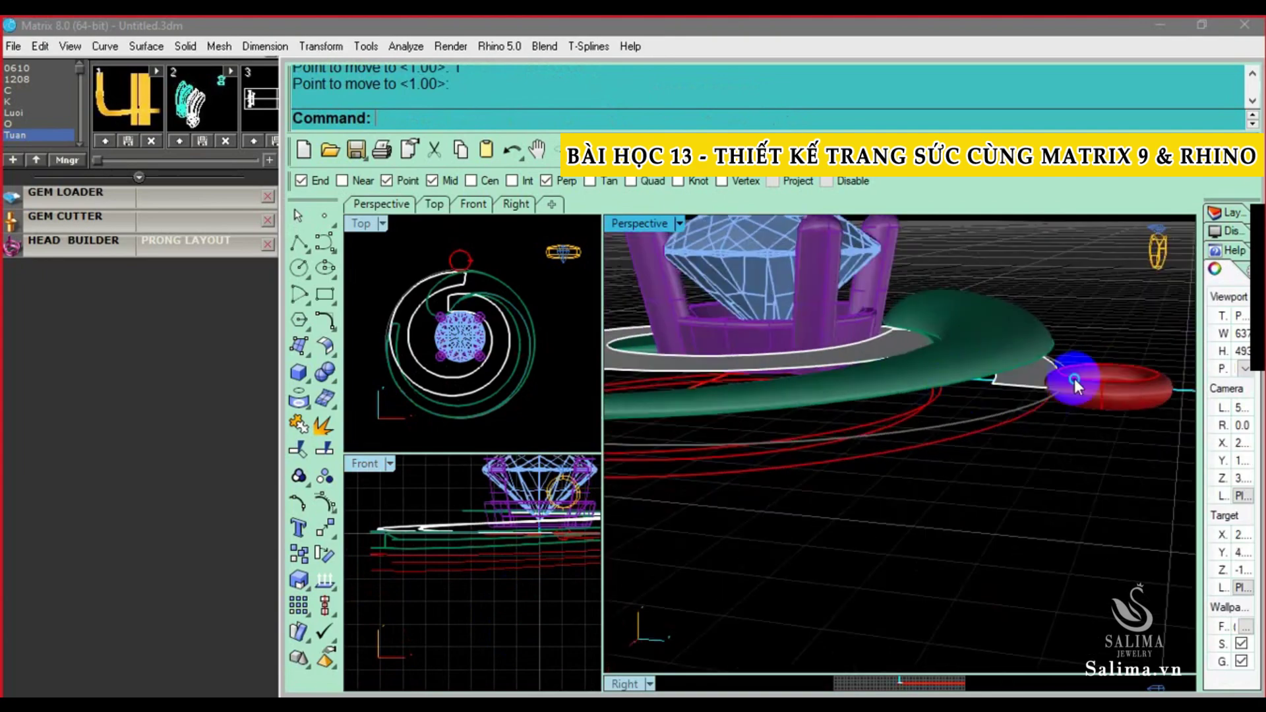
pyautogui.scroll(2, 1010, 373)
pyautogui.moveTo(1011, 369)
pyautogui.mouseDown(button='right')
pyautogui.moveTo(1023, 429)
pyautogui.moveTo(982, 438)
pyautogui.mouseUp(button='right')
pyautogui.click(1009, 362)
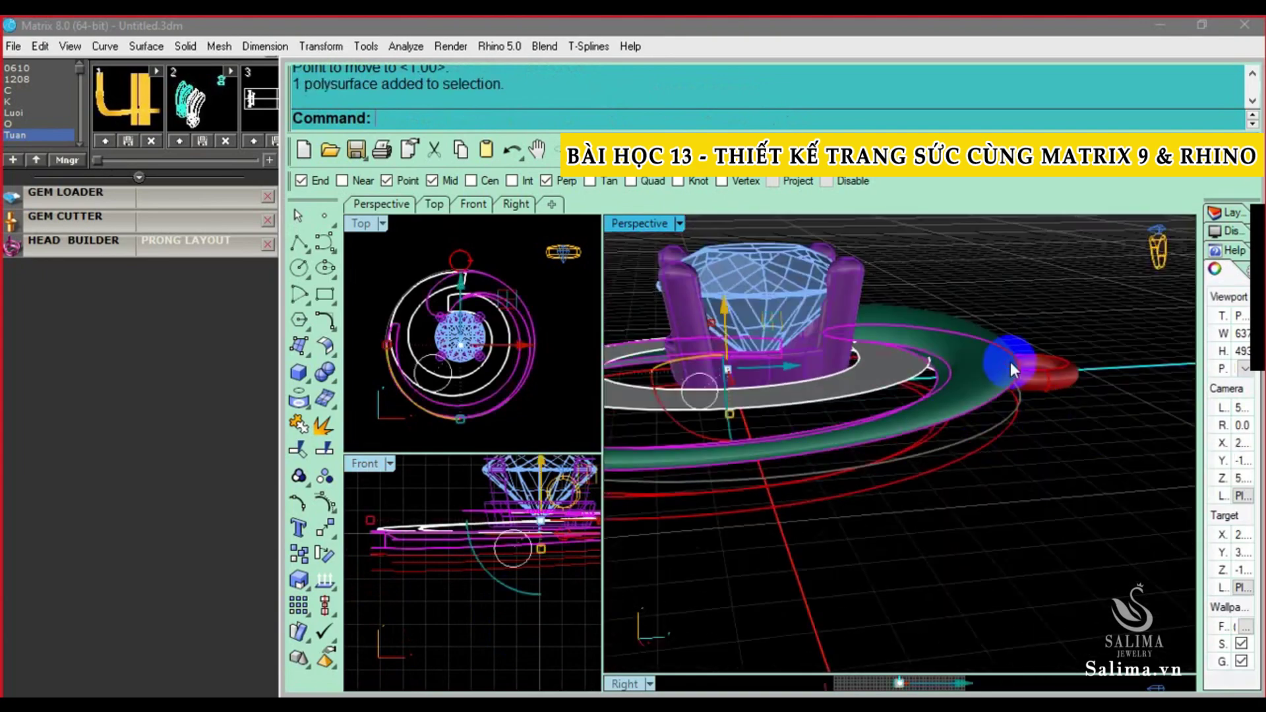
# Add the red curves, invert the selection and hide the head, gem and other objects
pyautogui.scroll(2, 1088, 394)
pyautogui.moveTo(1088, 394)
pyautogui.mouseDown(button='right')
pyautogui.moveTo(907, 420)
pyautogui.moveTo(785, 404)
pyautogui.mouseUp(button='right')
pyautogui.click(782, 412)
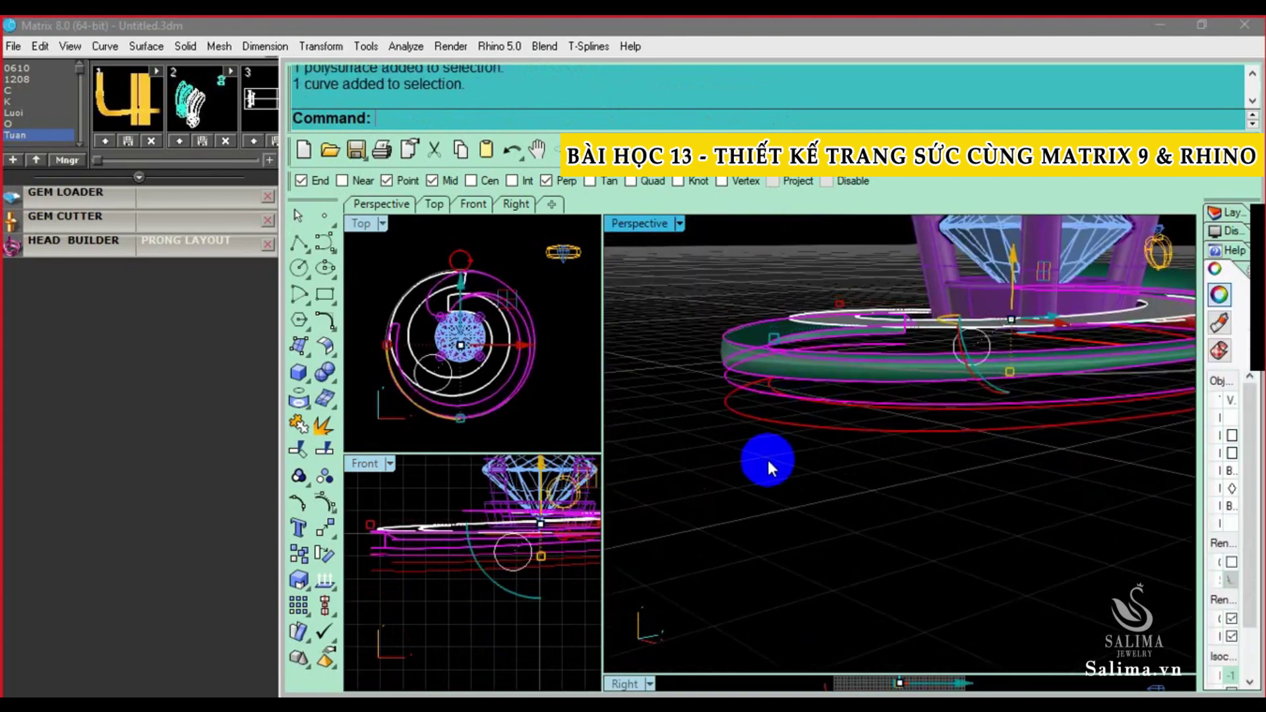
pyautogui.scroll(-3, 863, 464)
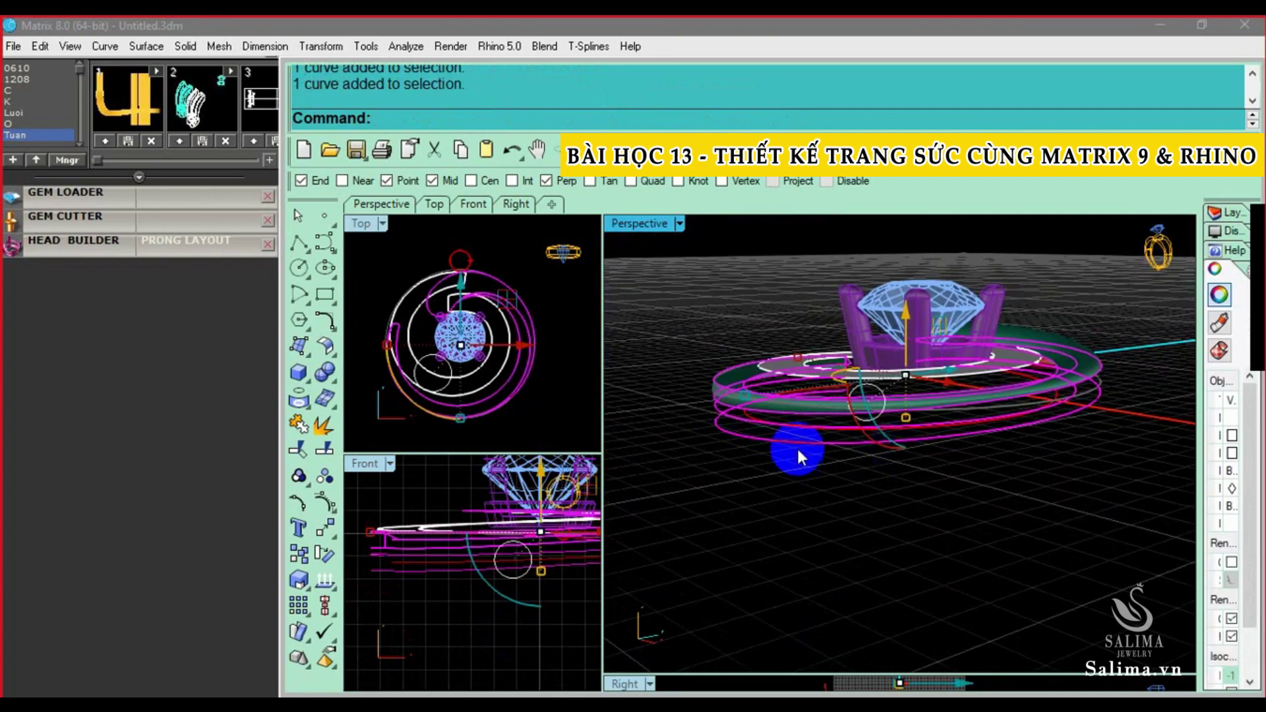
pyautogui.scroll(2, 748, 457)
pyautogui.hotkey('ctrl', 'i')
pyautogui.hotkey('ctrl', 'h')
pyautogui.moveTo(748, 457)
pyautogui.mouseDown(button='right')
pyautogui.moveTo(898, 418)
pyautogui.moveTo(904, 494)
pyautogui.moveTo(926, 457)
pyautogui.moveTo(749, 472)
pyautogui.moveTo(828, 497)
pyautogui.moveTo(1002, 455)
pyautogui.mouseUp(button='right')
# Select the red rail curve and inspect its control points
pyautogui.click(472, 565)
pyautogui.scroll(-2, 508, 580)
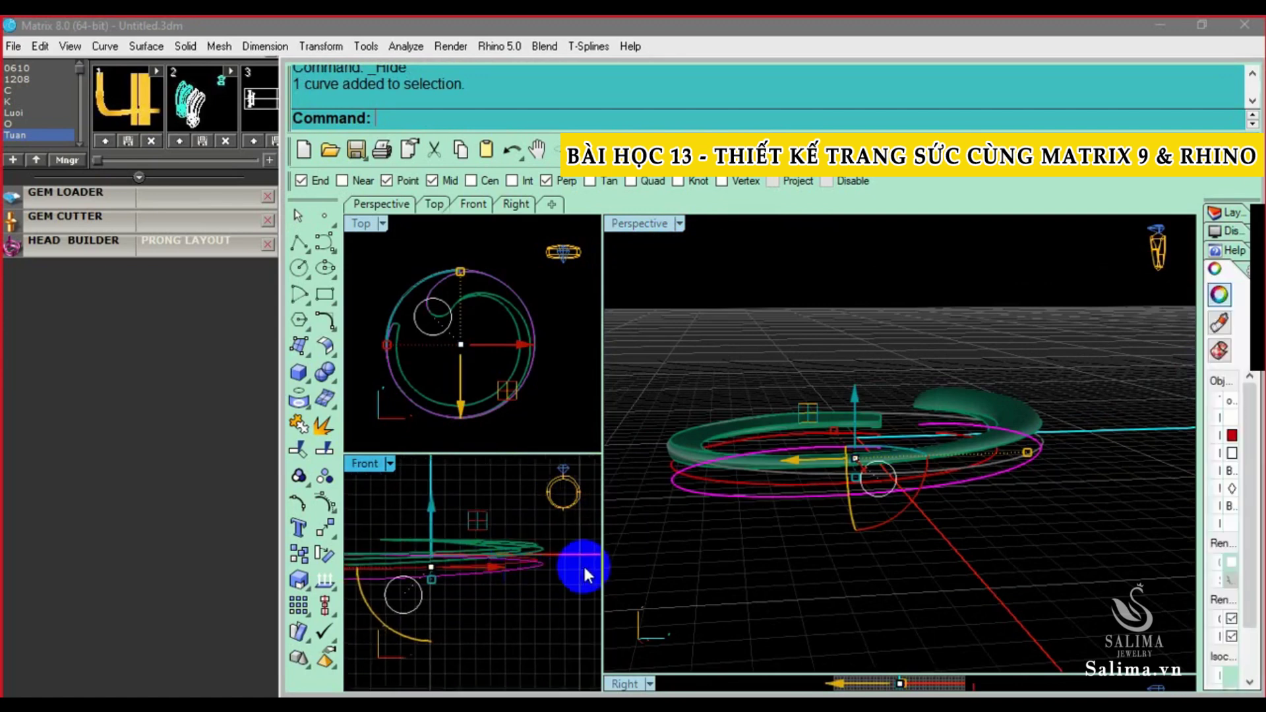
pyautogui.moveTo(922, 518); pyautogui.dragTo(952, 499, button='right')
pyautogui.press('F10')
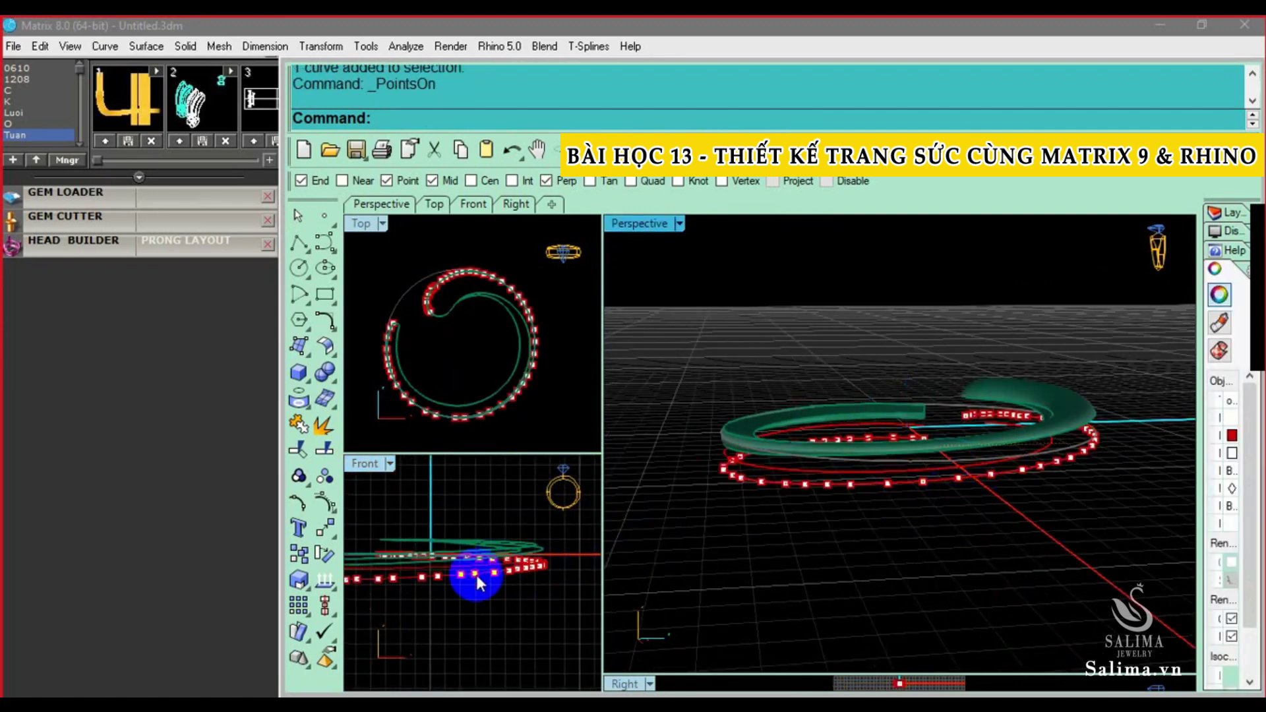
pyautogui.scroll(2, 360, 567)
pyautogui.press('Escape')
pyautogui.click(487, 566)
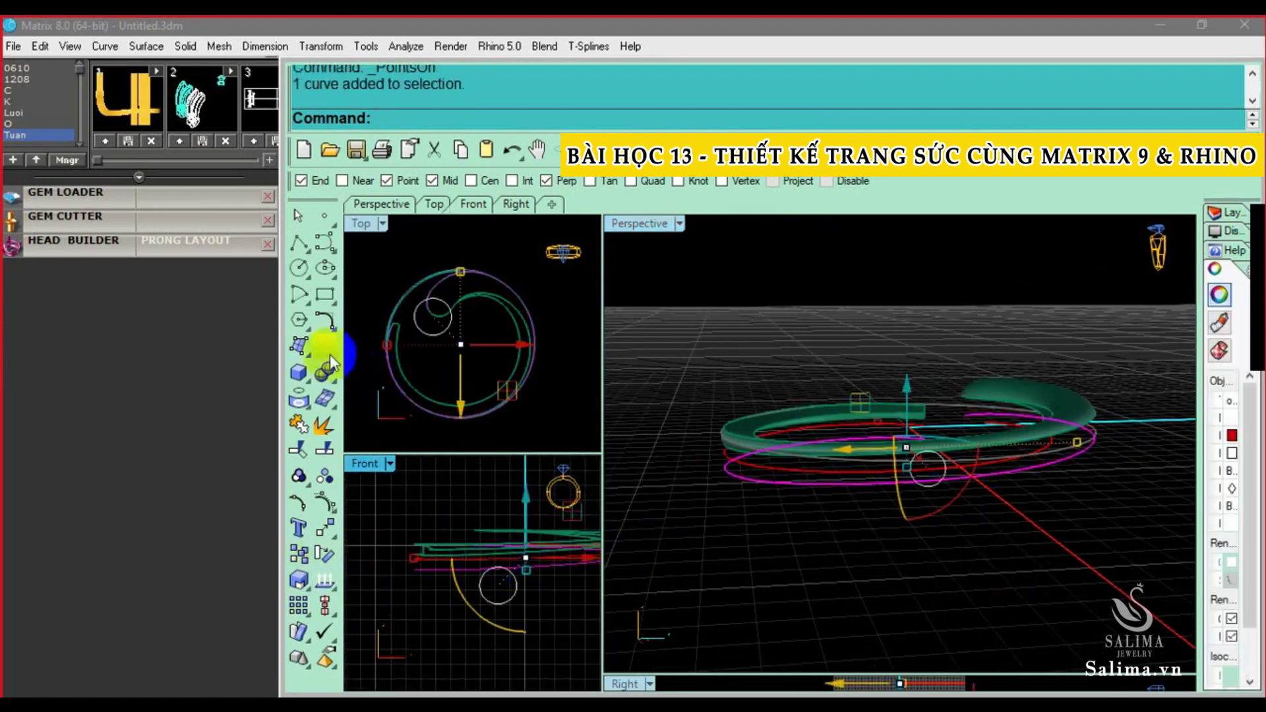
# Rebuild the rail curve to 15 control points at degree 3
pyautogui.click(327, 316)
pyautogui.click(376, 357)
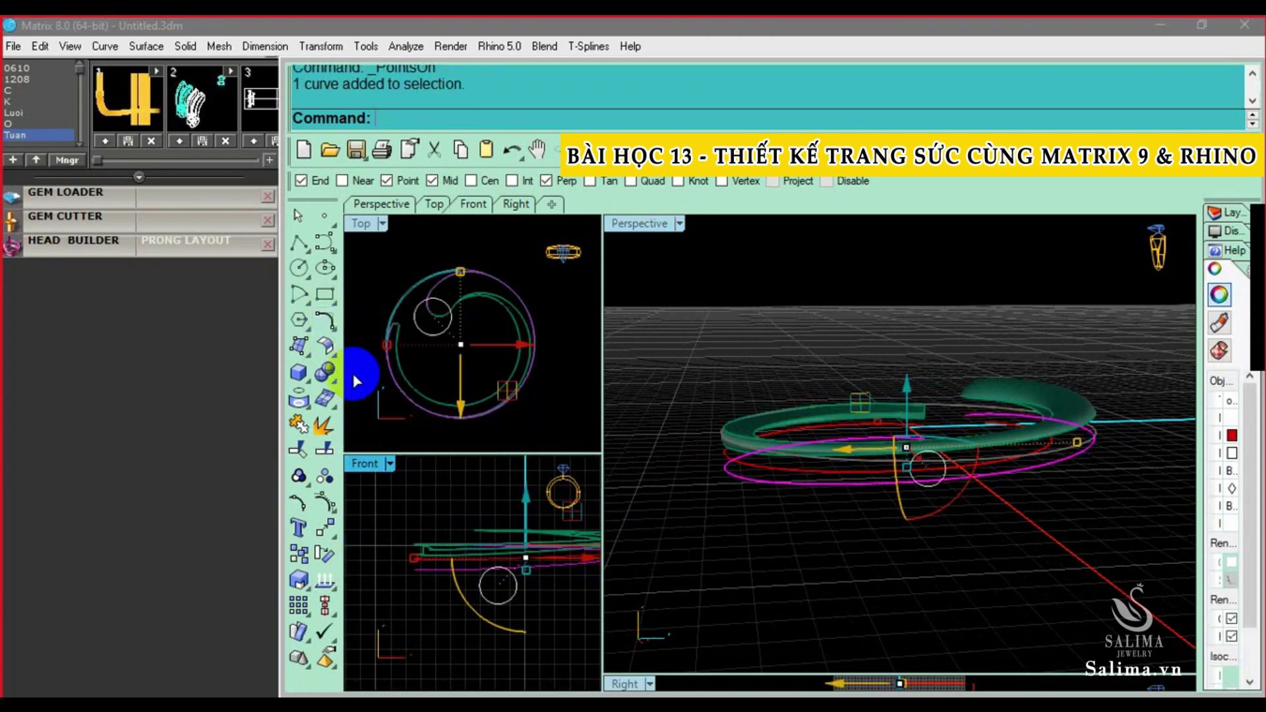
pyautogui.rightClick(929, 370)
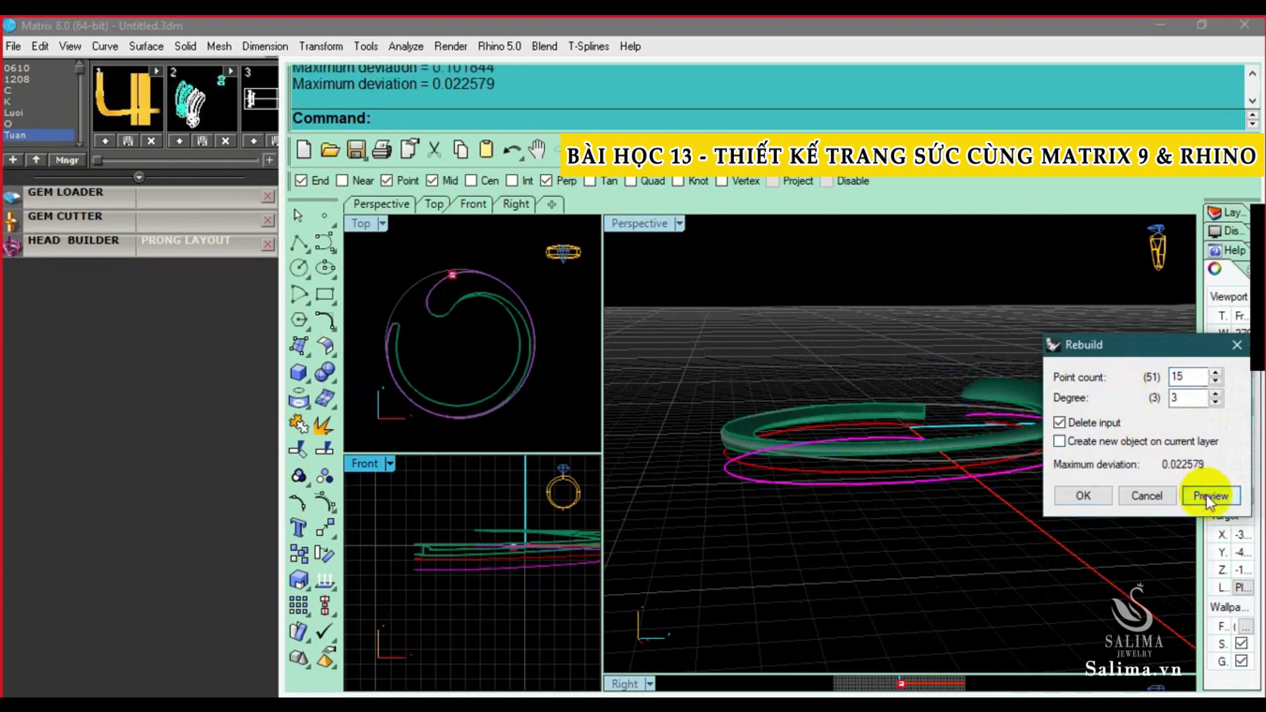
pyautogui.click(1082, 495)
pyautogui.press('F10')
pyautogui.moveTo(367, 593); pyautogui.dragTo(581, 580, button='right')
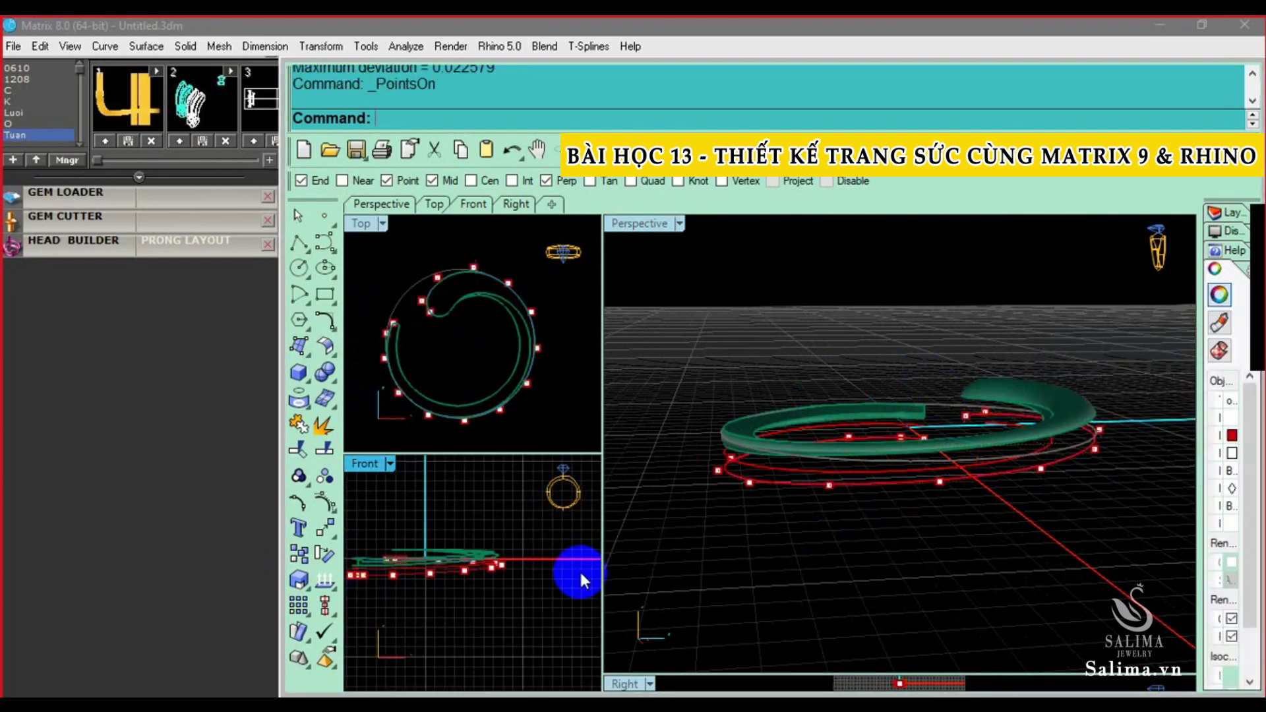
pyautogui.moveTo(1031, 472)
pyautogui.mouseDown(button='right')
pyautogui.moveTo(960, 481)
pyautogui.moveTo(932, 523)
pyautogui.moveTo(952, 488)
pyautogui.moveTo(1060, 486)
pyautogui.moveTo(995, 474)
pyautogui.moveTo(1133, 409)
pyautogui.moveTo(938, 443)
pyautogui.moveTo(1023, 429)
pyautogui.moveTo(1013, 442)
pyautogui.moveTo(1026, 444)
pyautogui.moveTo(969, 438)
pyautogui.mouseUp(button='right')
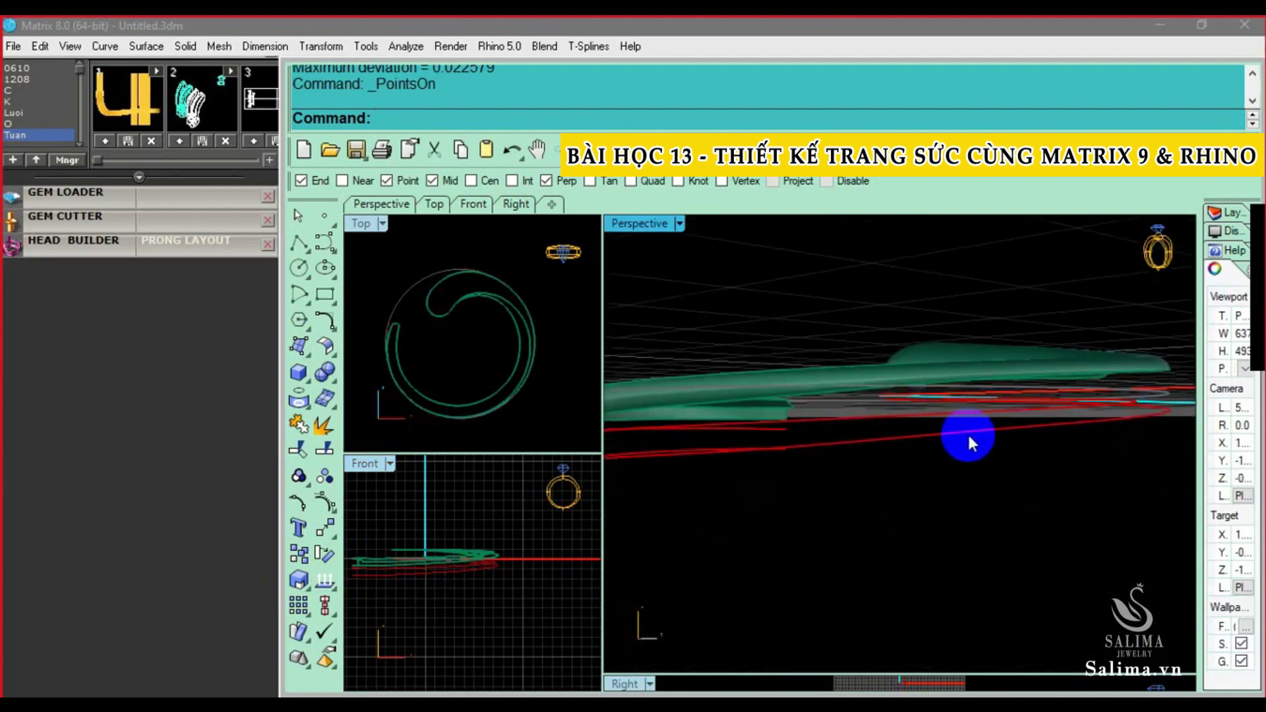
# Select a run of the rail's control points and Scale1D them to a level height
pyautogui.click(531, 568)
pyautogui.press('F10')
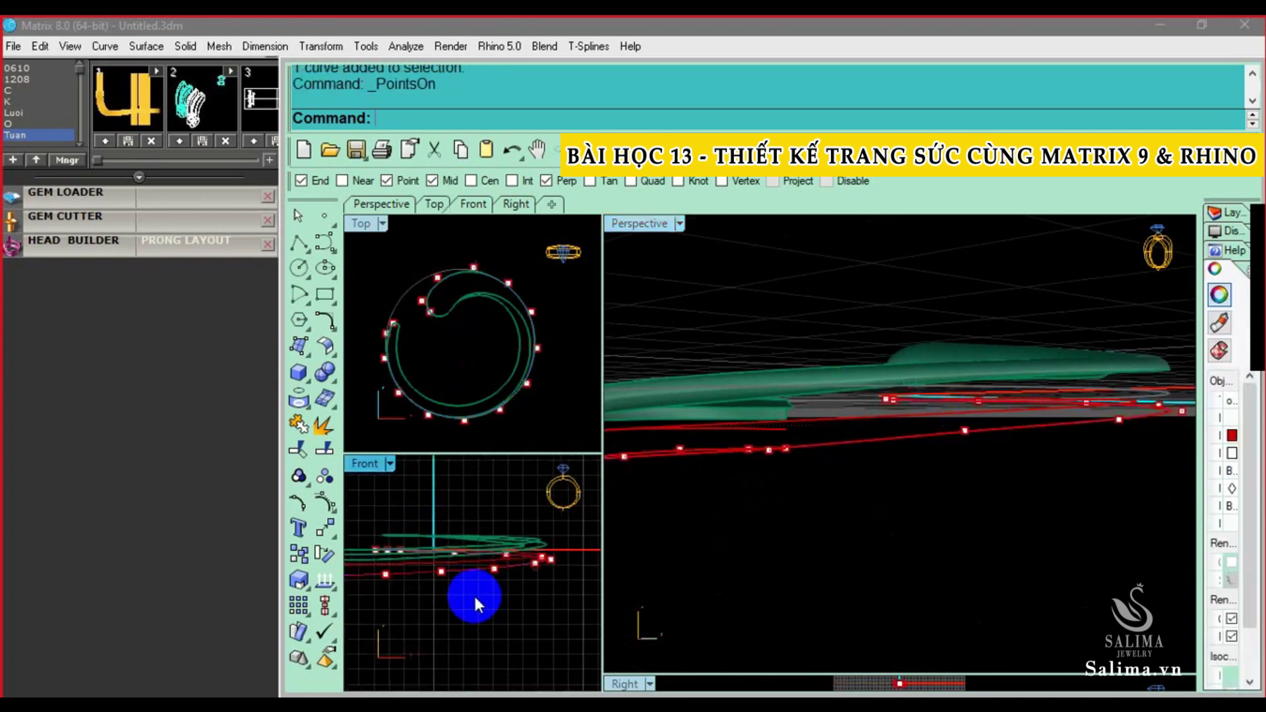
pyautogui.moveTo(386, 575); pyautogui.dragTo(453, 617)
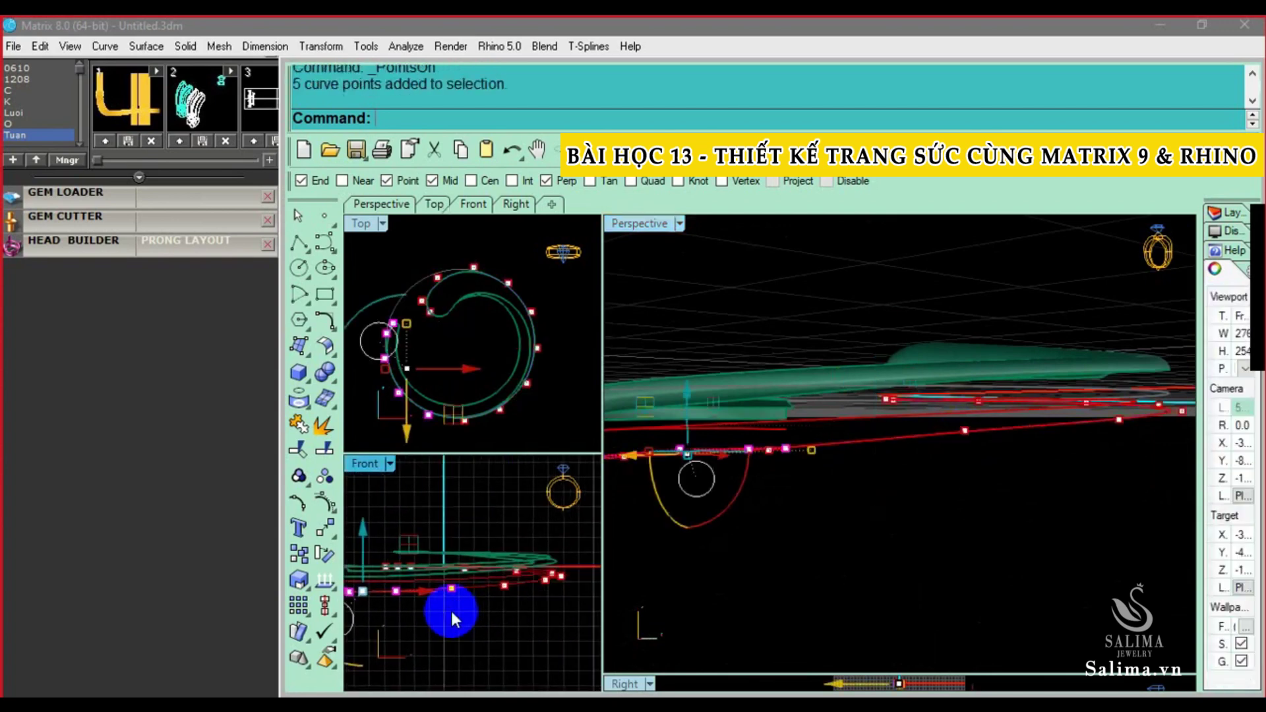
pyautogui.click(521, 590)
pyautogui.click(513, 598)
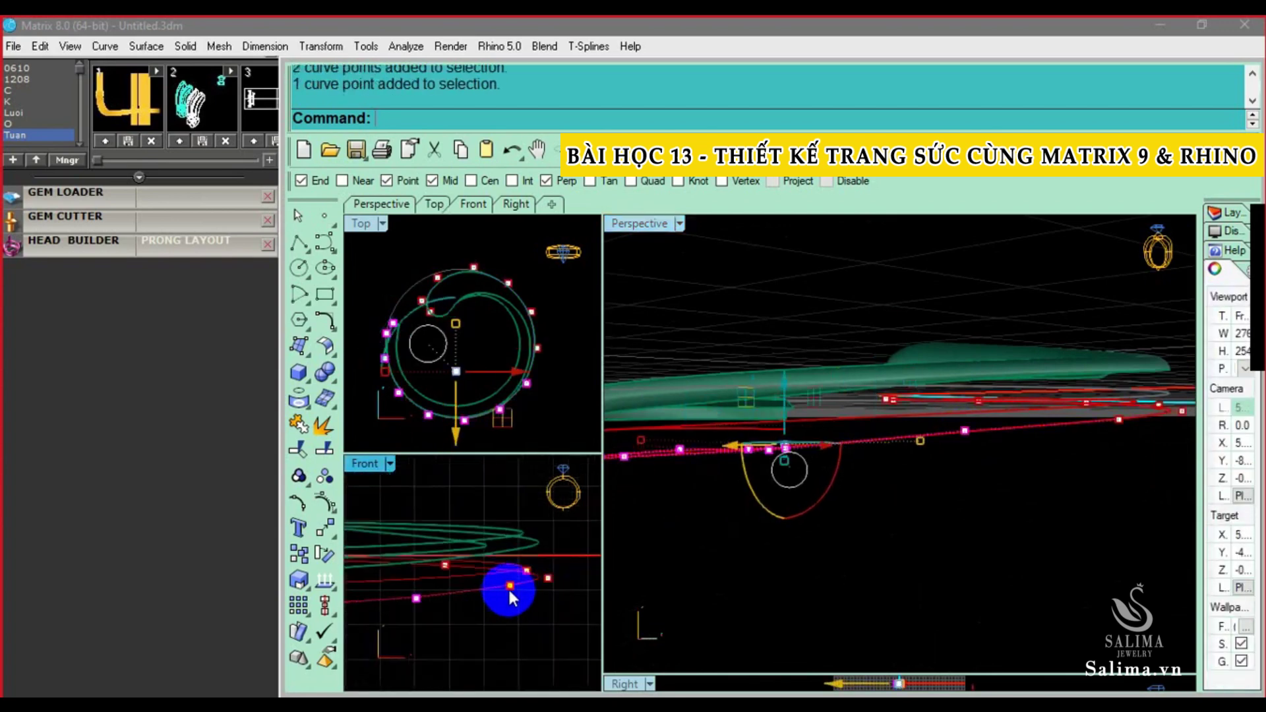
pyautogui.click(546, 583)
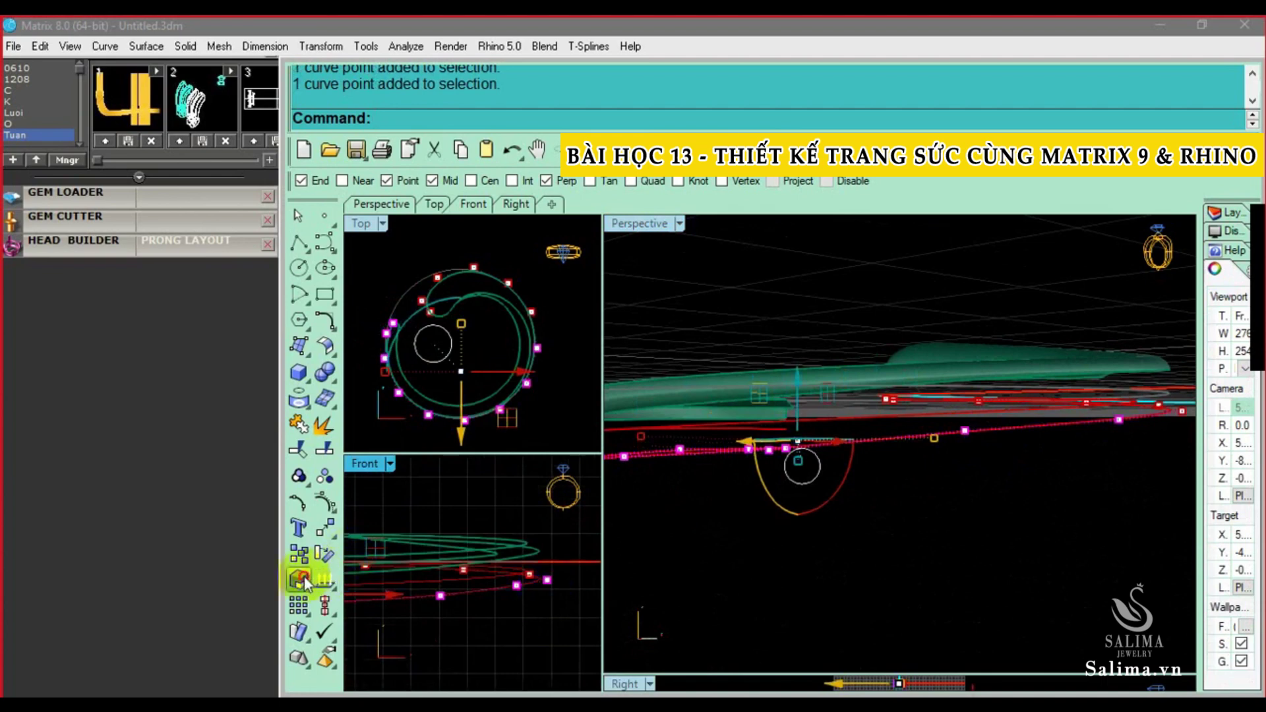
pyautogui.click(387, 585)
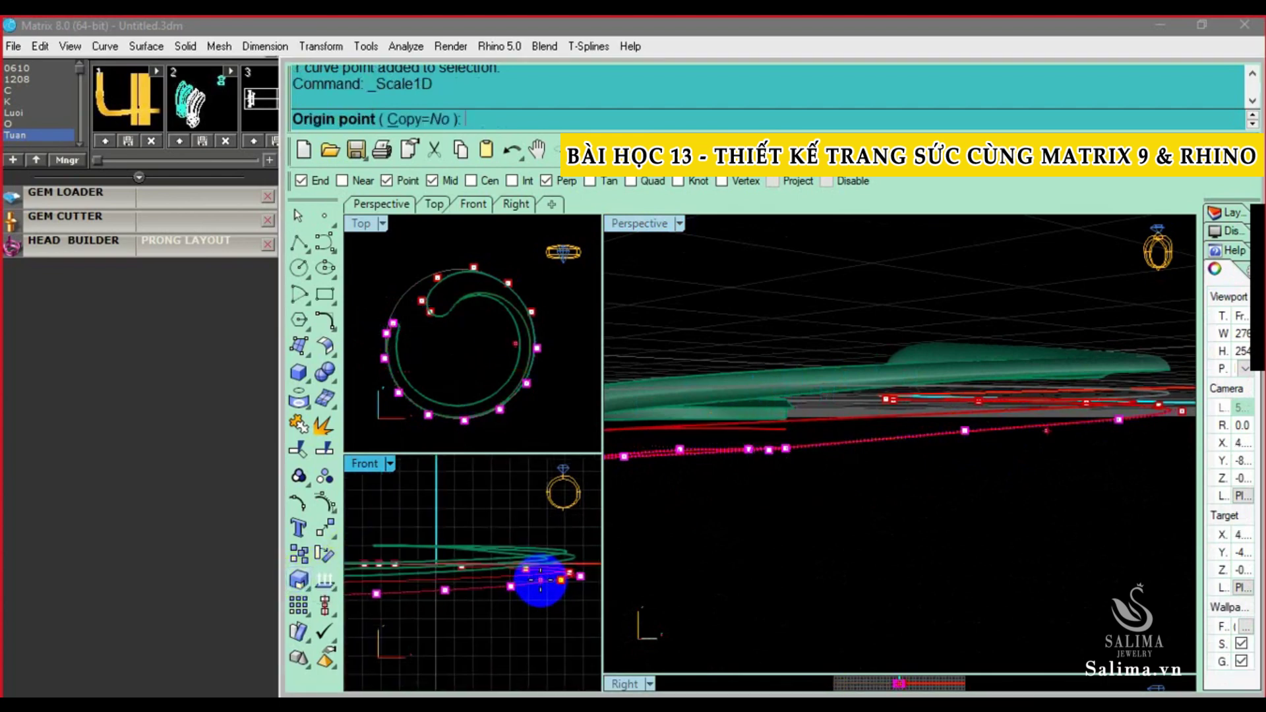
pyautogui.click(573, 574)
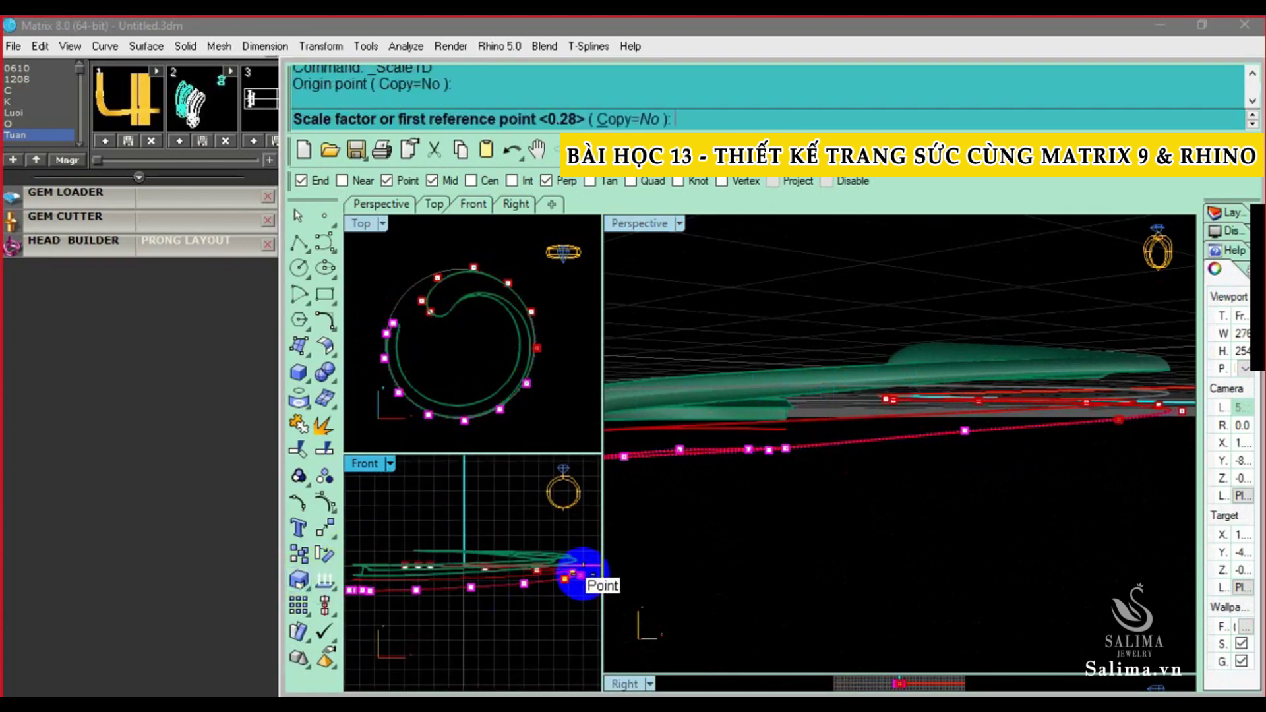
pyautogui.click(565, 651)
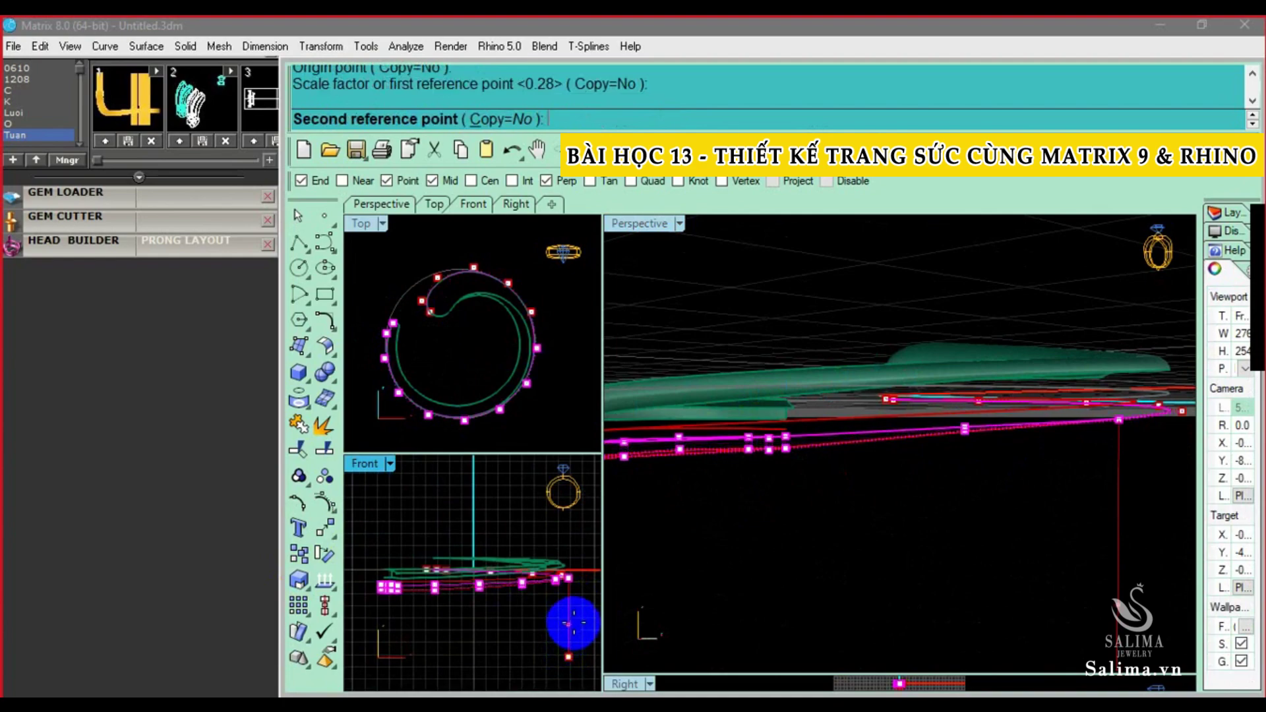
pyautogui.click(572, 613)
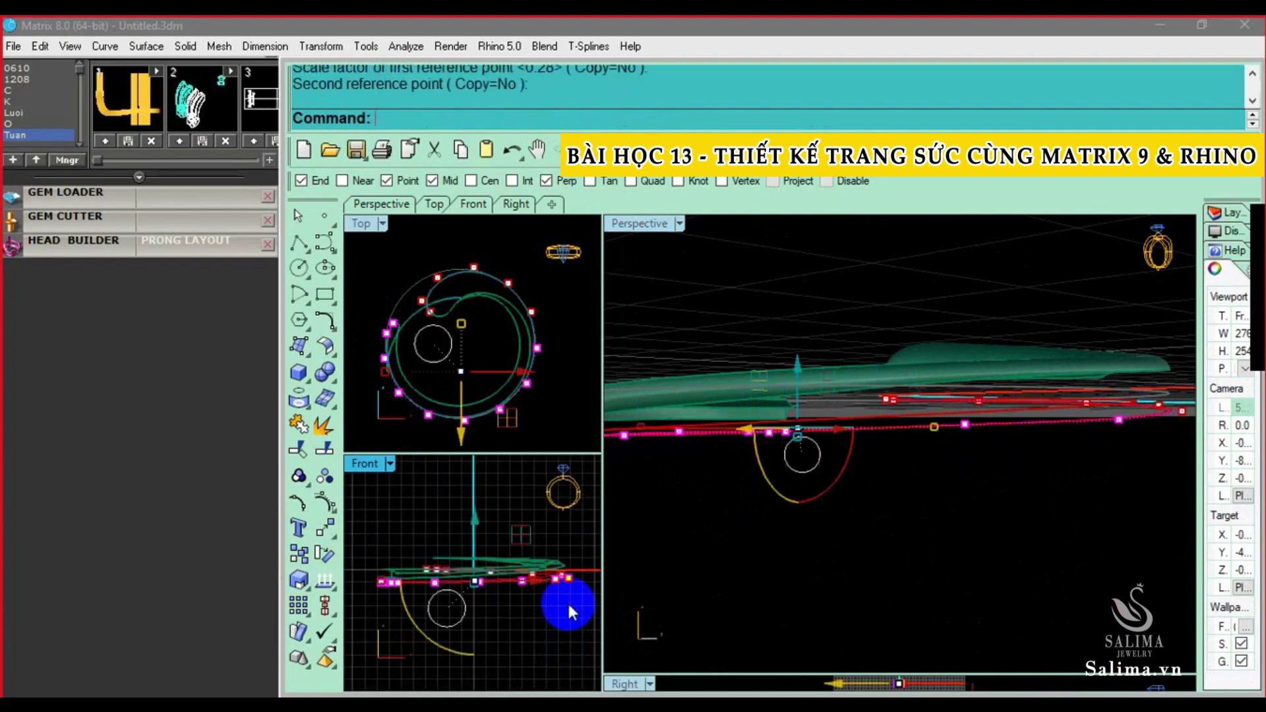
# Delete the leftover unneeded curve
pyautogui.click(528, 580)
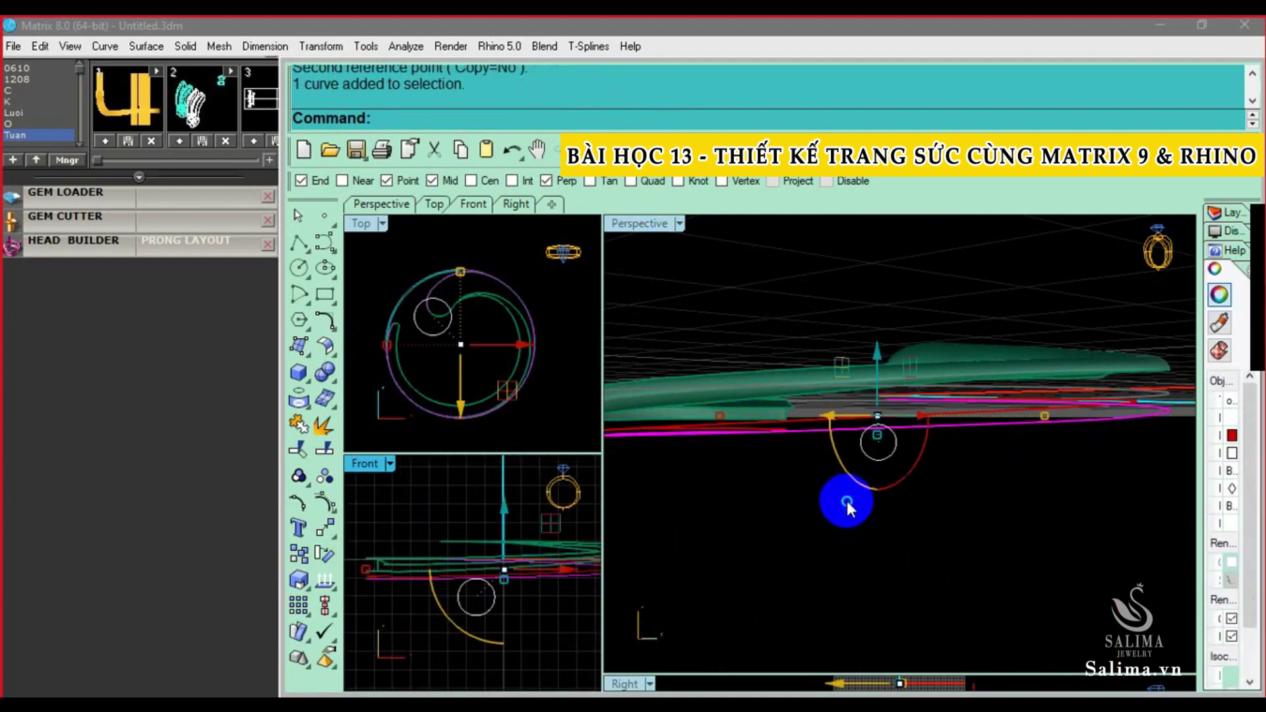
pyautogui.moveTo(847, 506); pyautogui.dragTo(791, 499, button='right')
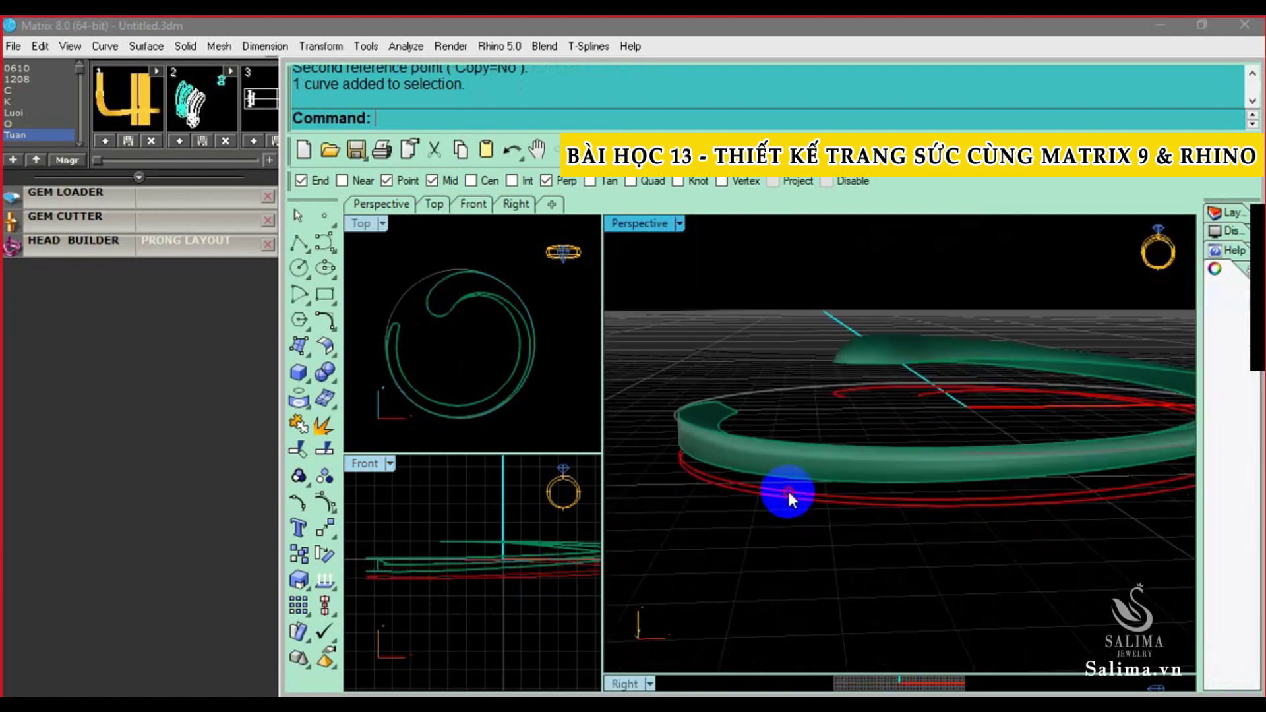
pyautogui.click(789, 495)
pyautogui.press('Delete')
# Draw a polyline from the red rail's end to the green band's tip
pyautogui.moveTo(1002, 453)
pyautogui.mouseDown(button='right')
pyautogui.moveTo(876, 447)
pyautogui.moveTo(819, 461)
pyautogui.moveTo(1076, 444)
pyautogui.moveTo(1006, 443)
pyautogui.moveTo(999, 479)
pyautogui.moveTo(673, 486)
pyautogui.moveTo(627, 461)
pyautogui.moveTo(666, 469)
pyautogui.moveTo(641, 451)
pyautogui.moveTo(619, 483)
pyautogui.moveTo(1009, 466)
pyautogui.moveTo(918, 437)
pyautogui.moveTo(856, 444)
pyautogui.moveTo(777, 424)
pyautogui.moveTo(904, 488)
pyautogui.moveTo(1062, 516)
pyautogui.moveTo(885, 508)
pyautogui.moveTo(833, 486)
pyautogui.moveTo(839, 429)
pyautogui.moveTo(836, 454)
pyautogui.mouseUp(button='right')
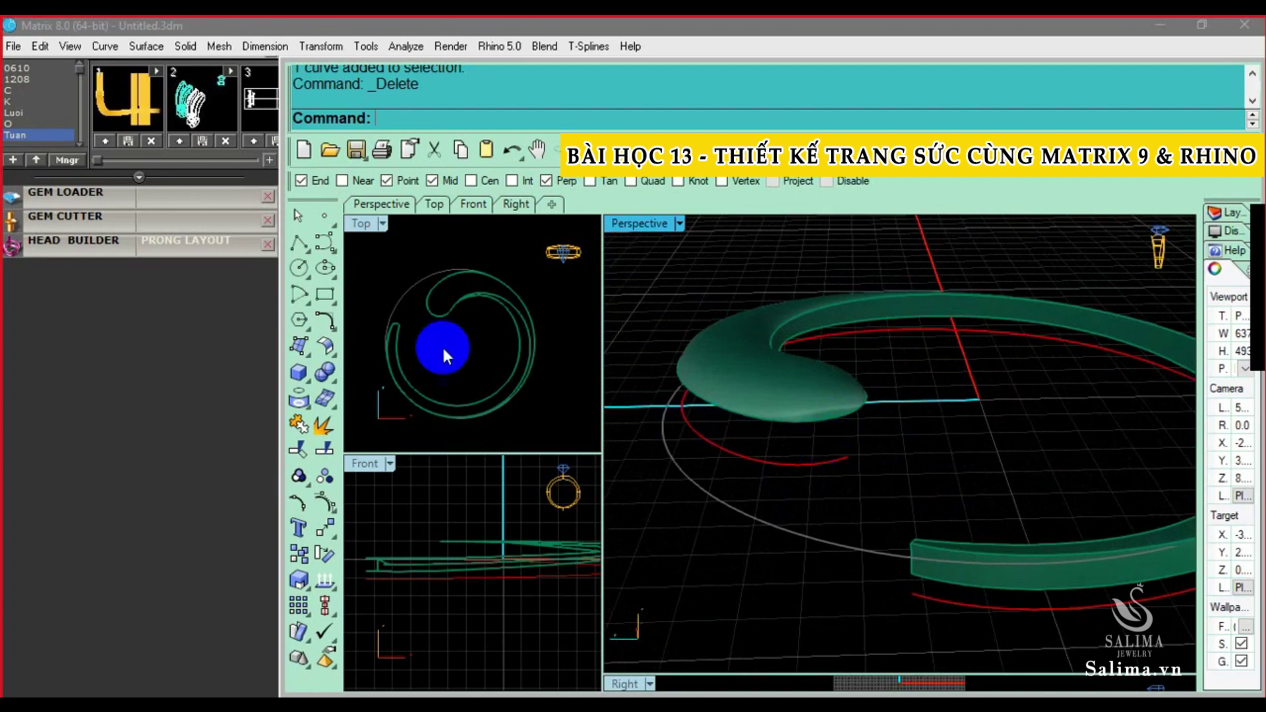
pyautogui.click(300, 244)
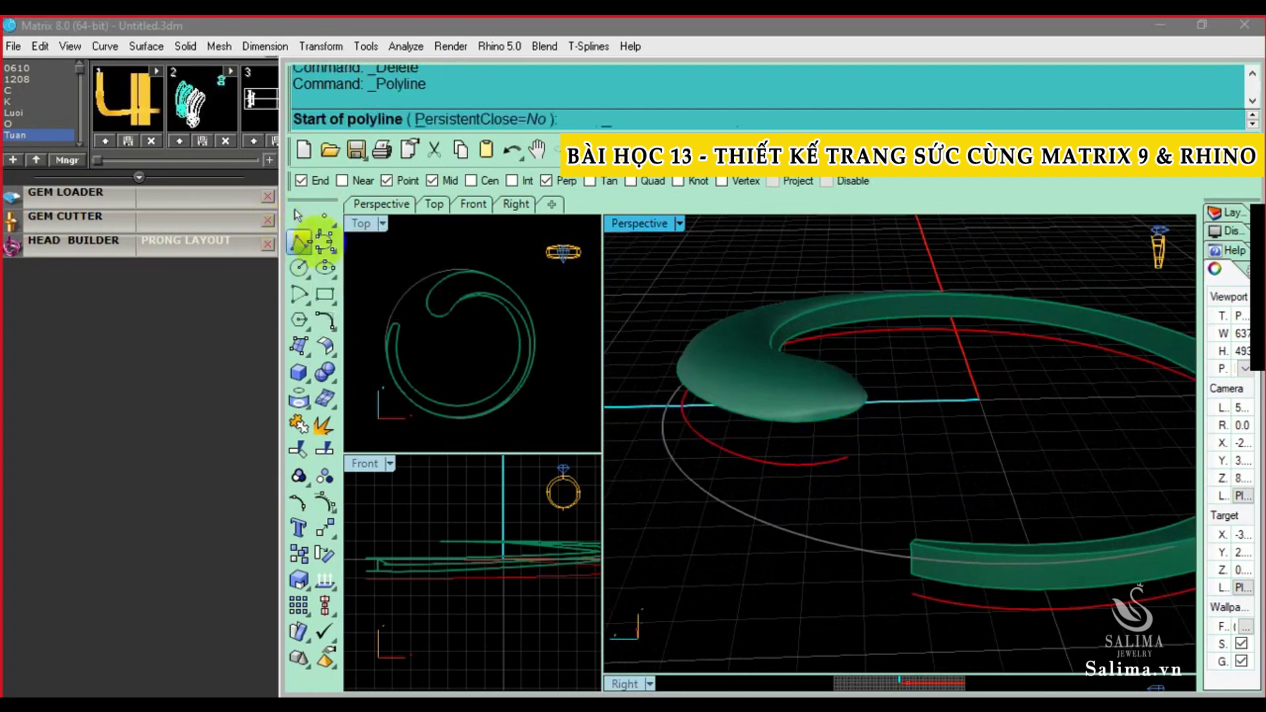
pyautogui.click(857, 455)
pyautogui.click(848, 417)
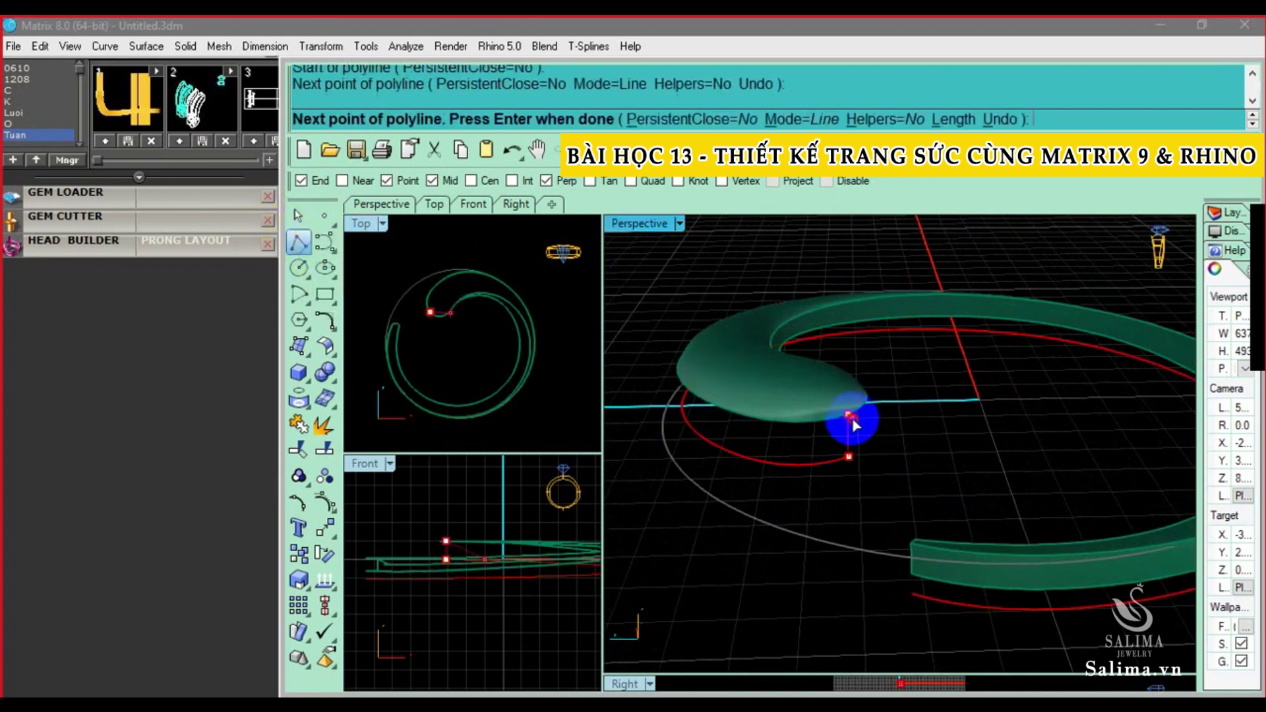
pyautogui.press('Return')
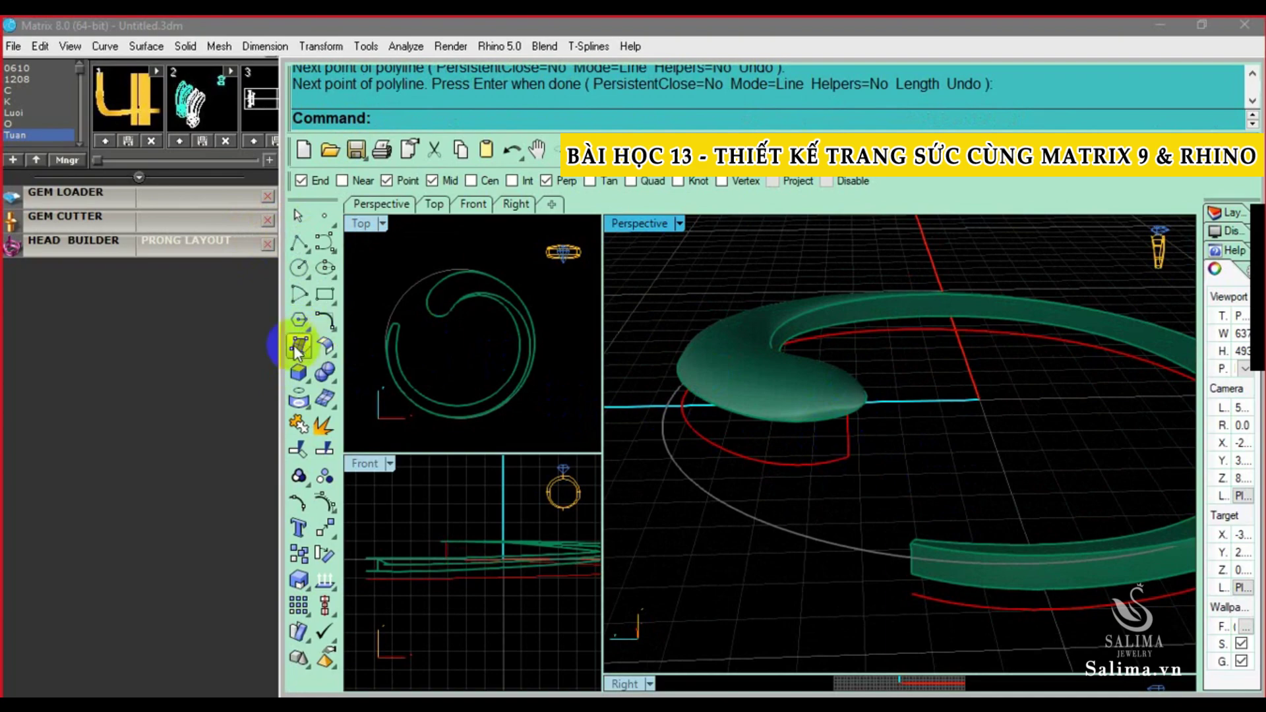
# Create a Sweep 2 Rails surface from the band's two rail curves, adding a slash on the rail
pyautogui.click(298, 345)
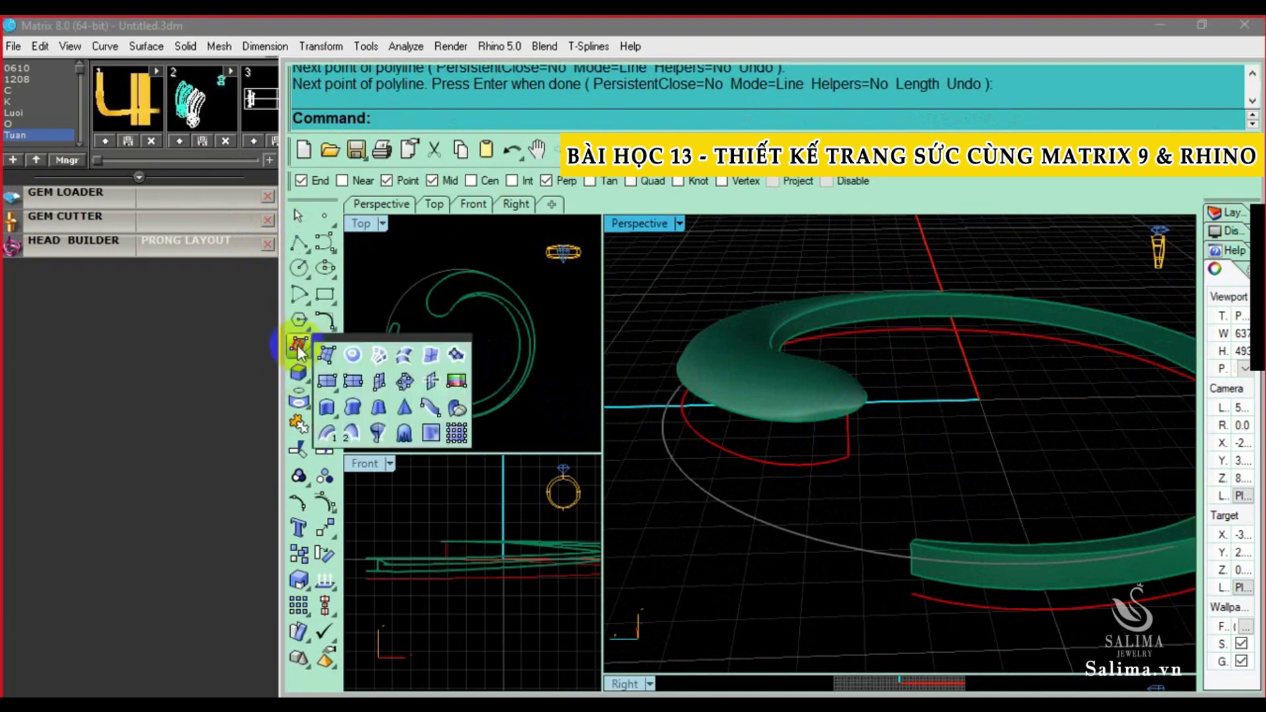
pyautogui.click(336, 420)
pyautogui.click(758, 430)
pyautogui.moveTo(760, 430)
pyautogui.mouseDown(button='right')
pyautogui.moveTo(819, 432)
pyautogui.moveTo(801, 489)
pyautogui.moveTo(754, 447)
pyautogui.mouseUp(button='right')
pyautogui.click(753, 447)
pyautogui.rightClick(894, 459)
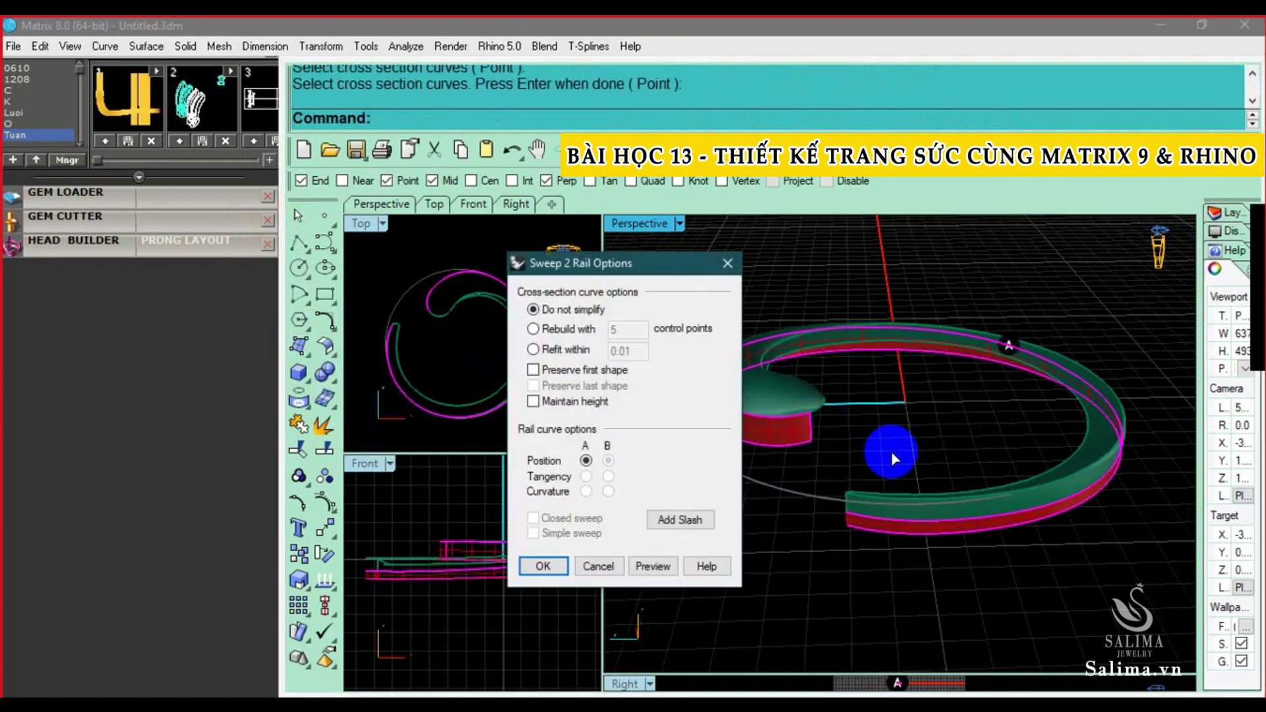
pyautogui.click(673, 521)
pyautogui.moveTo(694, 500)
pyautogui.mouseDown(button='right')
pyautogui.moveTo(771, 452)
pyautogui.moveTo(864, 498)
pyautogui.moveTo(787, 498)
pyautogui.moveTo(820, 467)
pyautogui.moveTo(776, 467)
pyautogui.mouseUp(button='right')
pyautogui.rightClick(825, 503)
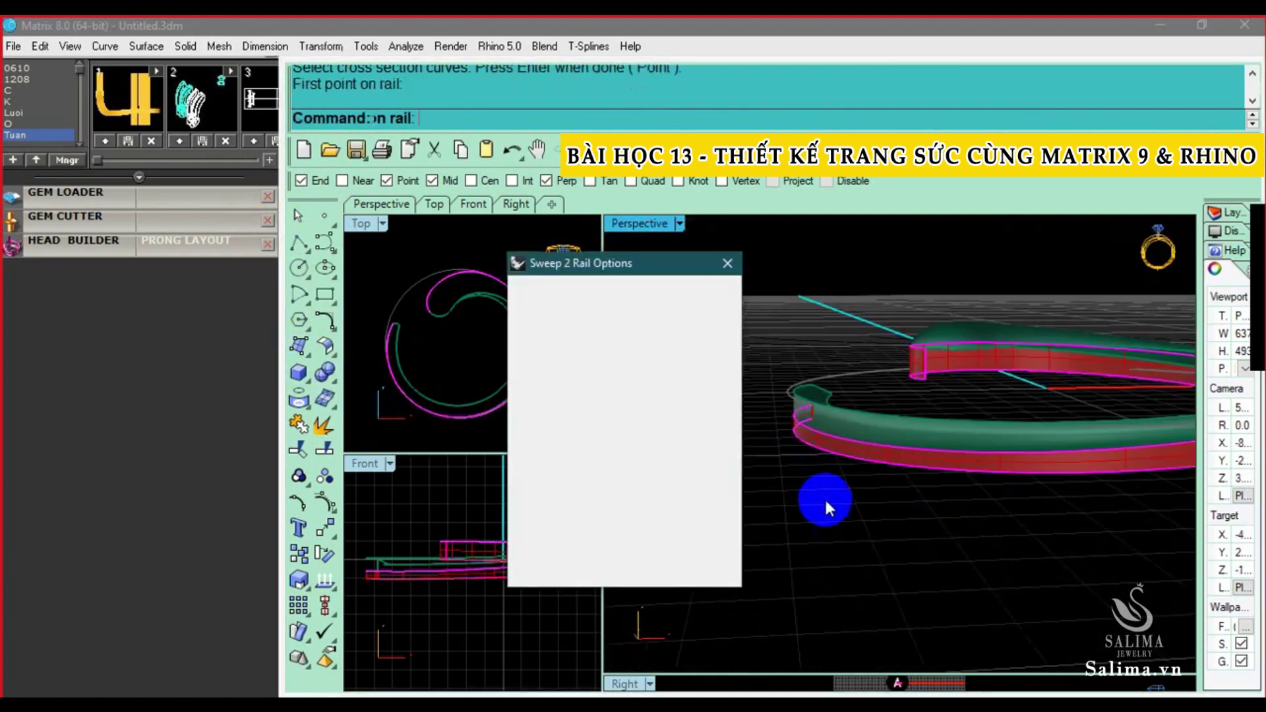
pyautogui.click(547, 565)
# Join the new surface with the ring surfaces and make Metal 01 the current layer
pyautogui.moveTo(863, 456); pyautogui.dragTo(865, 484, button='right')
pyautogui.click(852, 513)
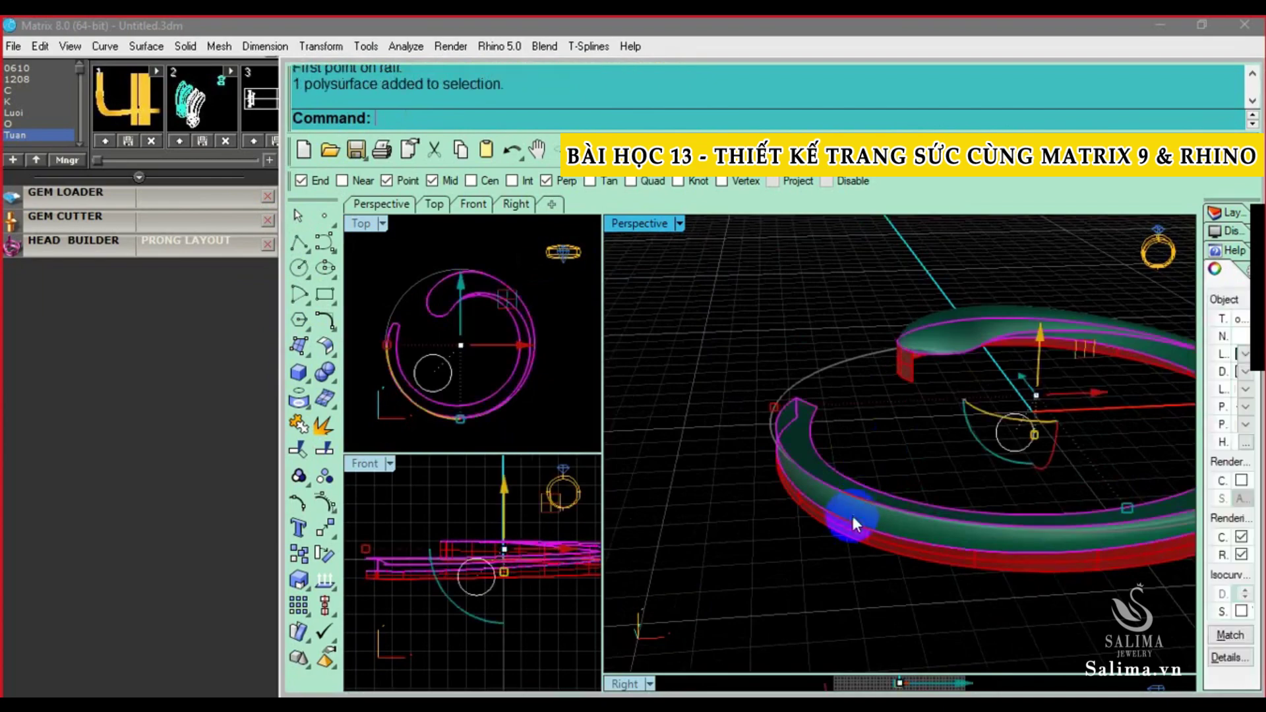
pyautogui.click(307, 395)
pyautogui.scroll(4, 186, 452)
pyautogui.scroll(1, 170, 421)
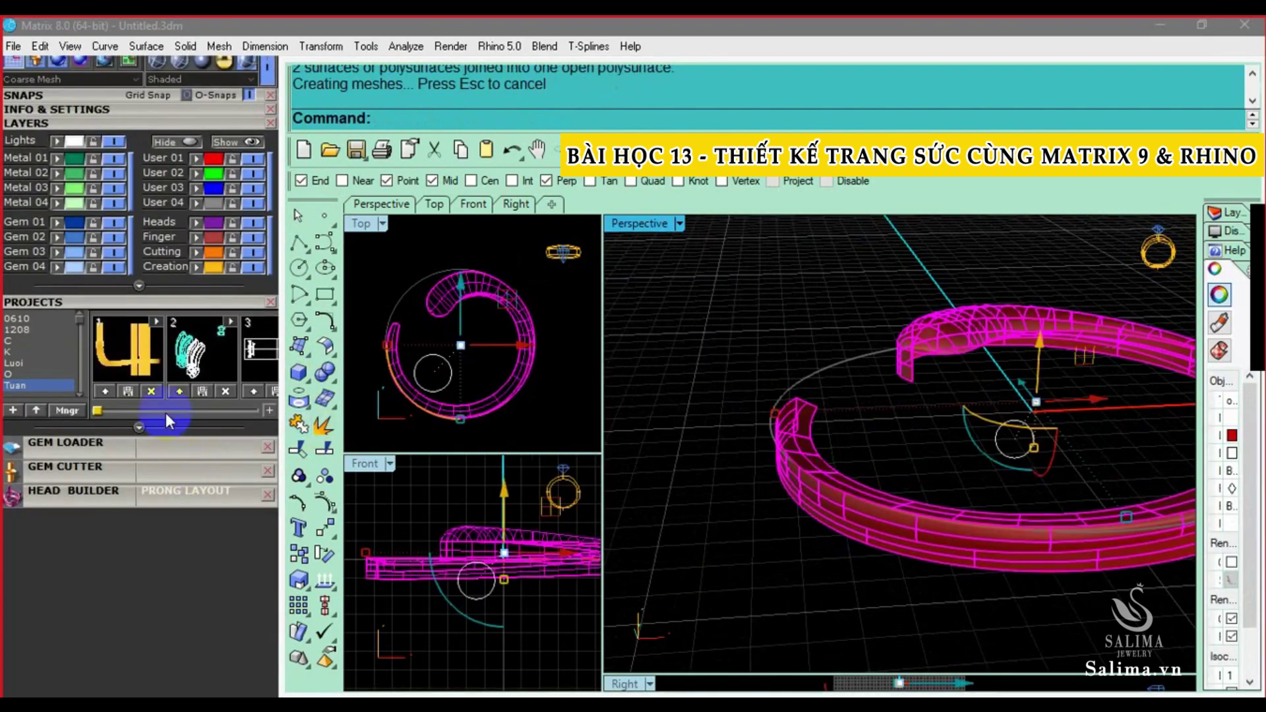
pyautogui.click(58, 161)
pyautogui.click(744, 332)
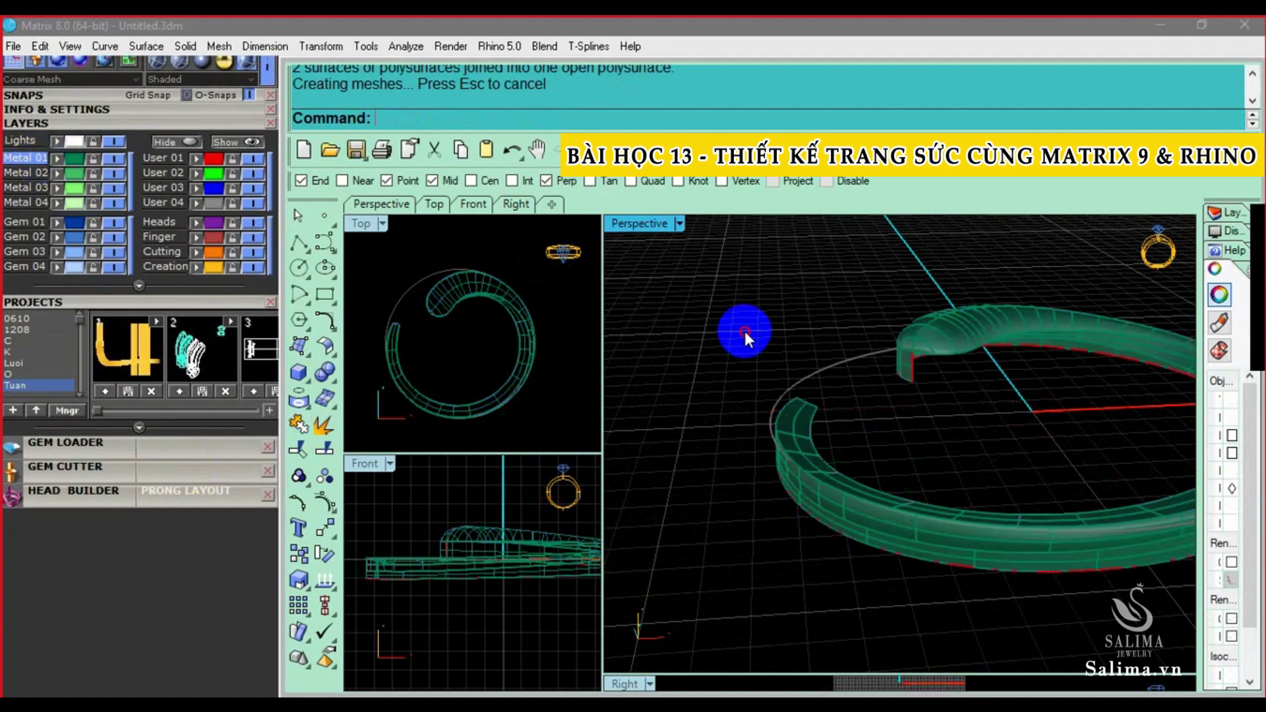
pyautogui.click(806, 449)
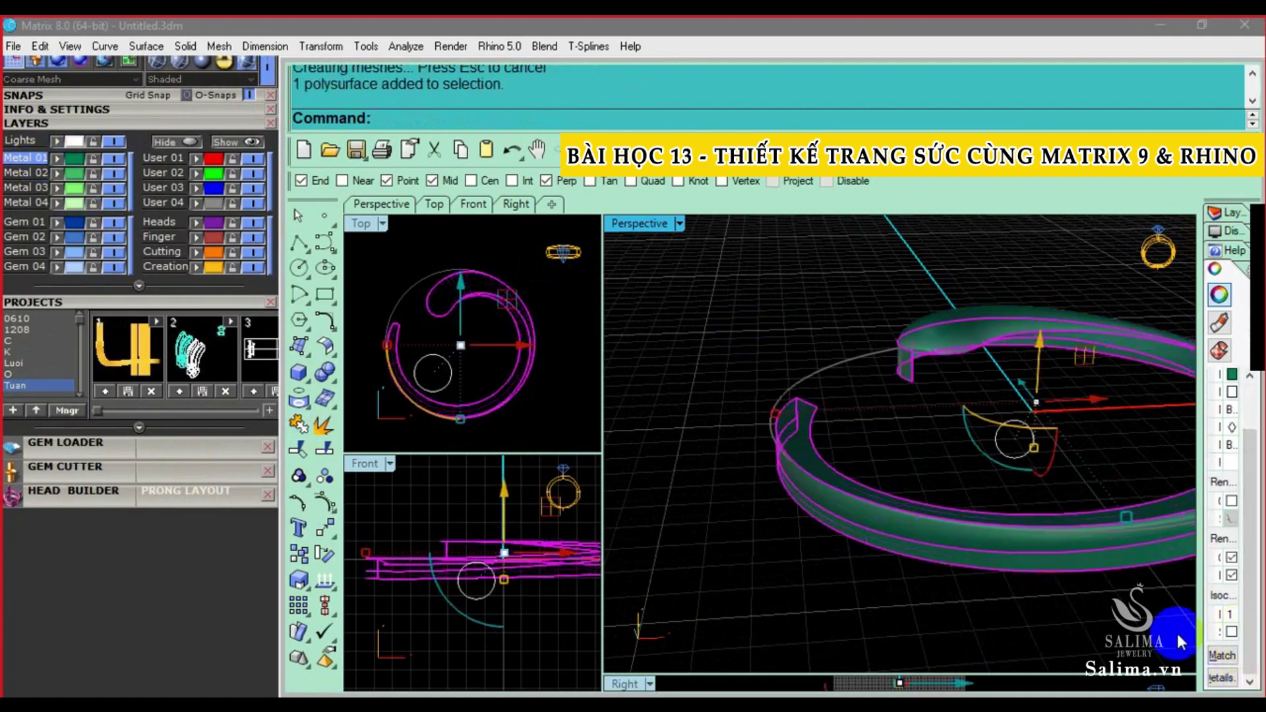
pyautogui.click(903, 551)
pyautogui.moveTo(904, 551); pyautogui.dragTo(891, 439, button='right')
pyautogui.rightClick(773, 448)
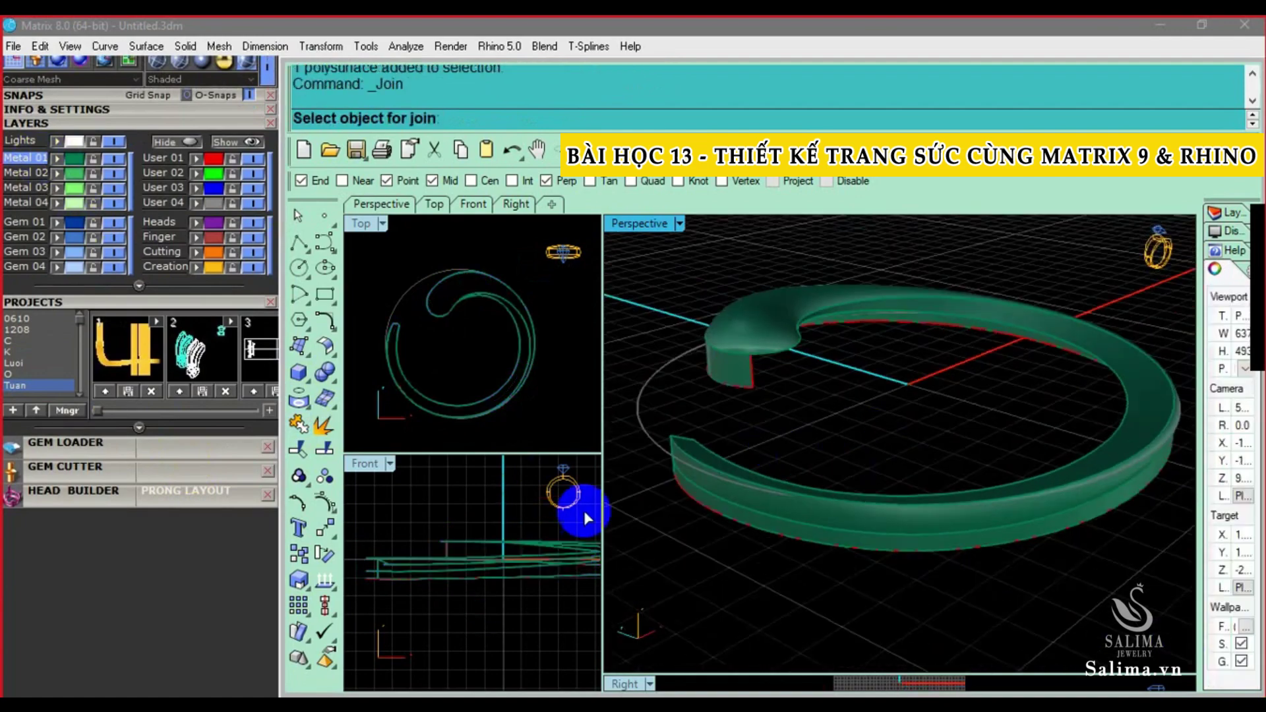
# Show the hidden prongs, gem and reference image again with ss
pyautogui.moveTo(587, 519)
pyautogui.mouseDown(button='right')
pyautogui.moveTo(470, 600)
pyautogui.moveTo(501, 597)
pyautogui.mouseUp(button='right')
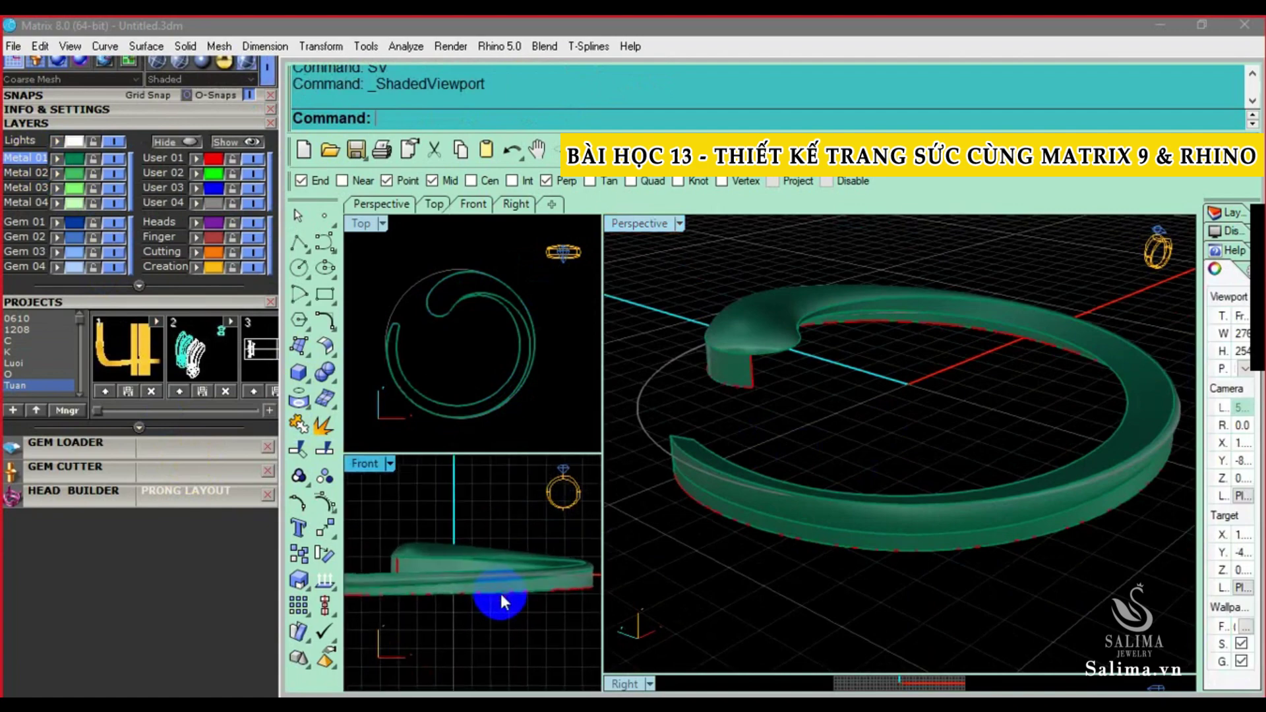
pyautogui.moveTo(670, 574)
pyautogui.mouseDown(button='right')
pyautogui.moveTo(829, 463)
pyautogui.moveTo(698, 430)
pyautogui.mouseUp(button='right')
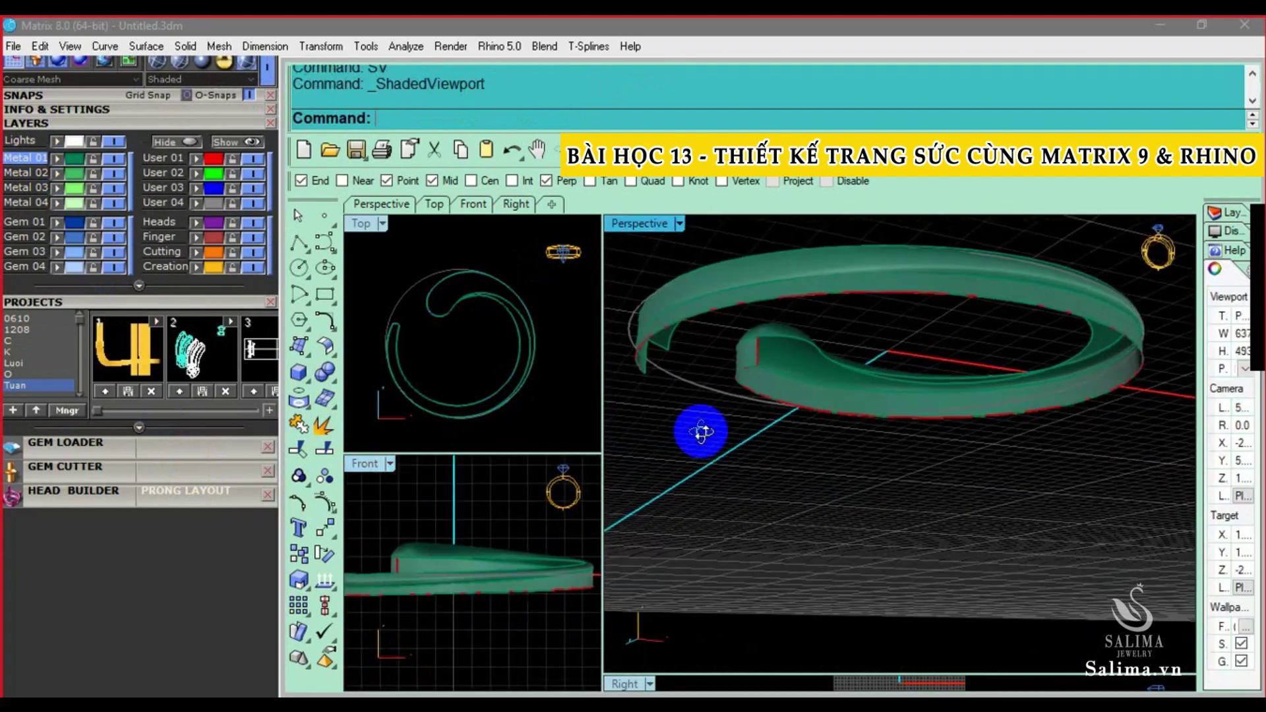
pyautogui.write('ss')
pyautogui.press('Return')
pyautogui.moveTo(856, 438)
pyautogui.mouseDown(button='right')
pyautogui.moveTo(819, 447)
pyautogui.moveTo(1063, 381)
pyautogui.mouseUp(button='right')
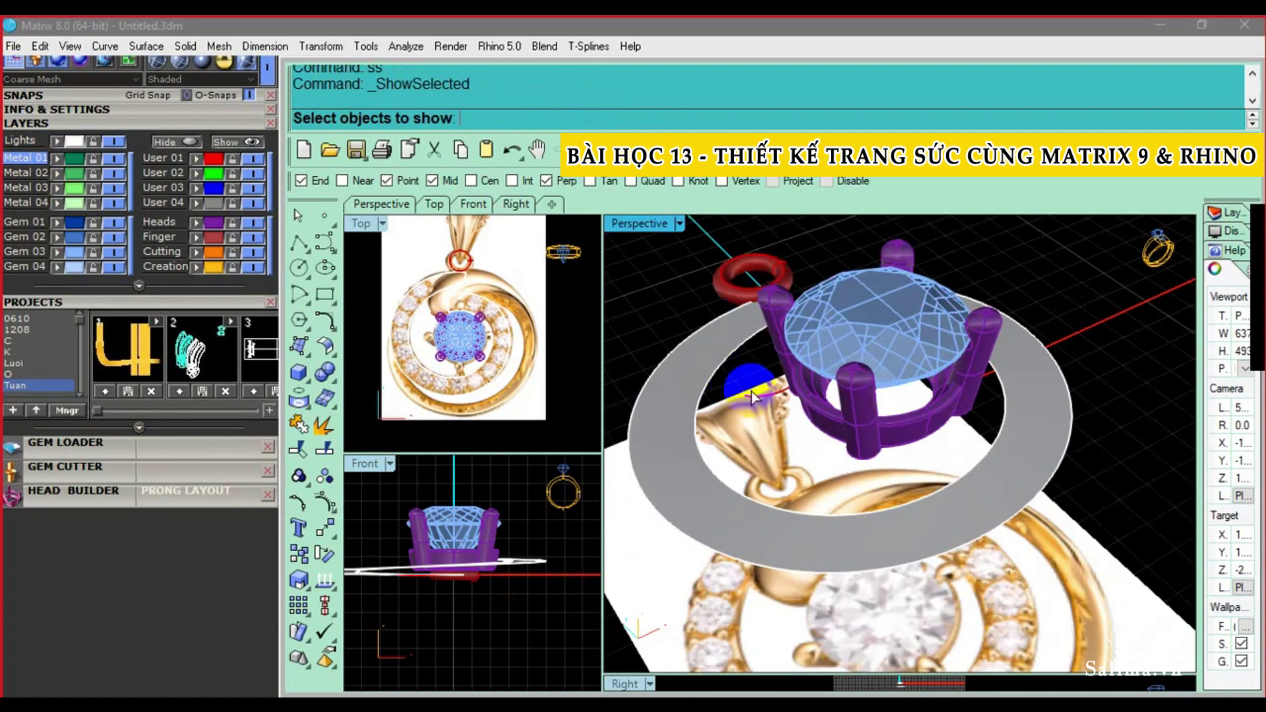
# Return to the ring and pick its inner edge curve from the overlapping-objects selection menu
pyautogui.click(753, 396)
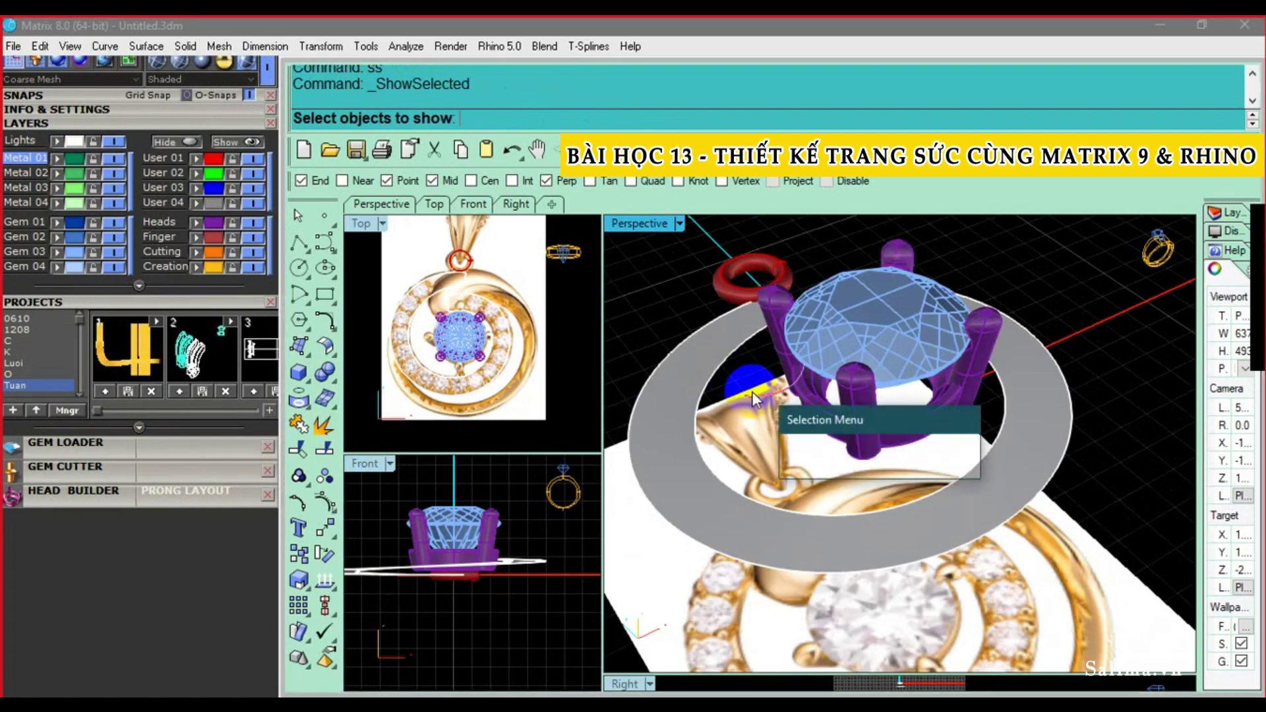
pyautogui.moveTo(822, 389)
pyautogui.mouseDown(button='right')
pyautogui.moveTo(836, 418)
pyautogui.moveTo(867, 328)
pyautogui.moveTo(895, 398)
pyautogui.moveTo(814, 376)
pyautogui.moveTo(841, 382)
pyautogui.moveTo(832, 357)
pyautogui.mouseUp(button='right')
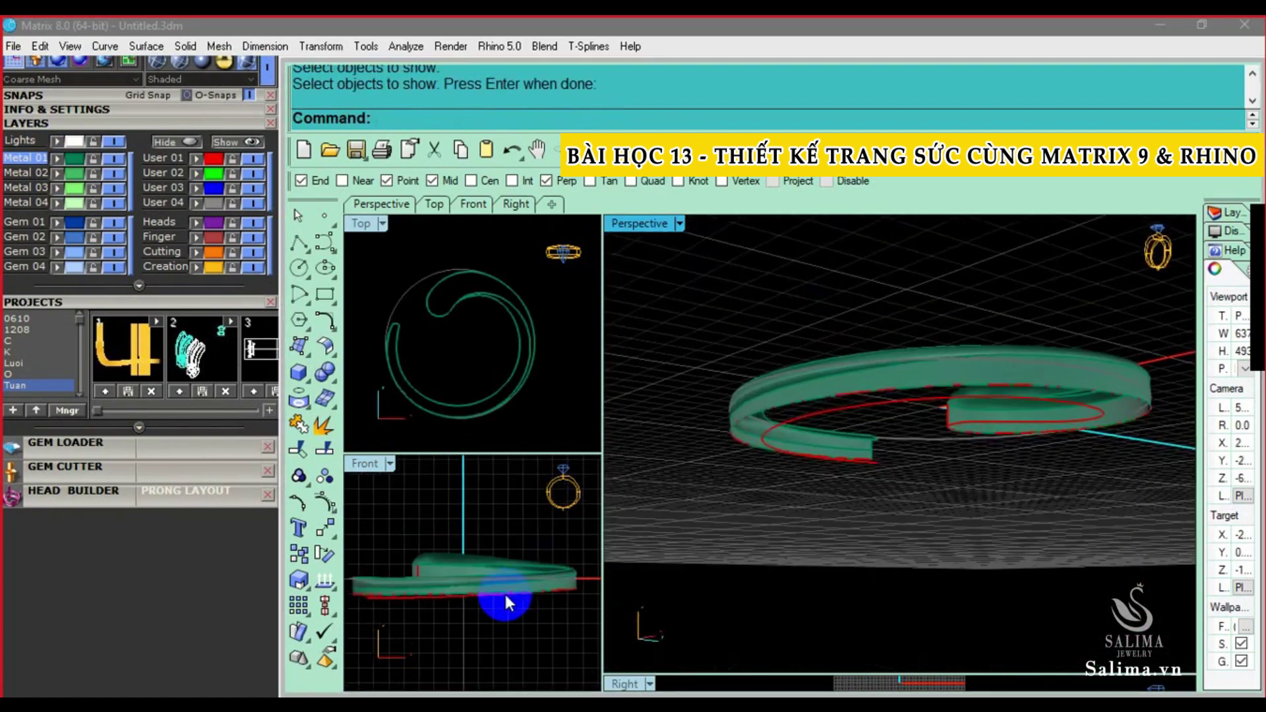
pyautogui.moveTo(437, 592); pyautogui.dragTo(449, 596, button='right')
pyautogui.click(448, 596)
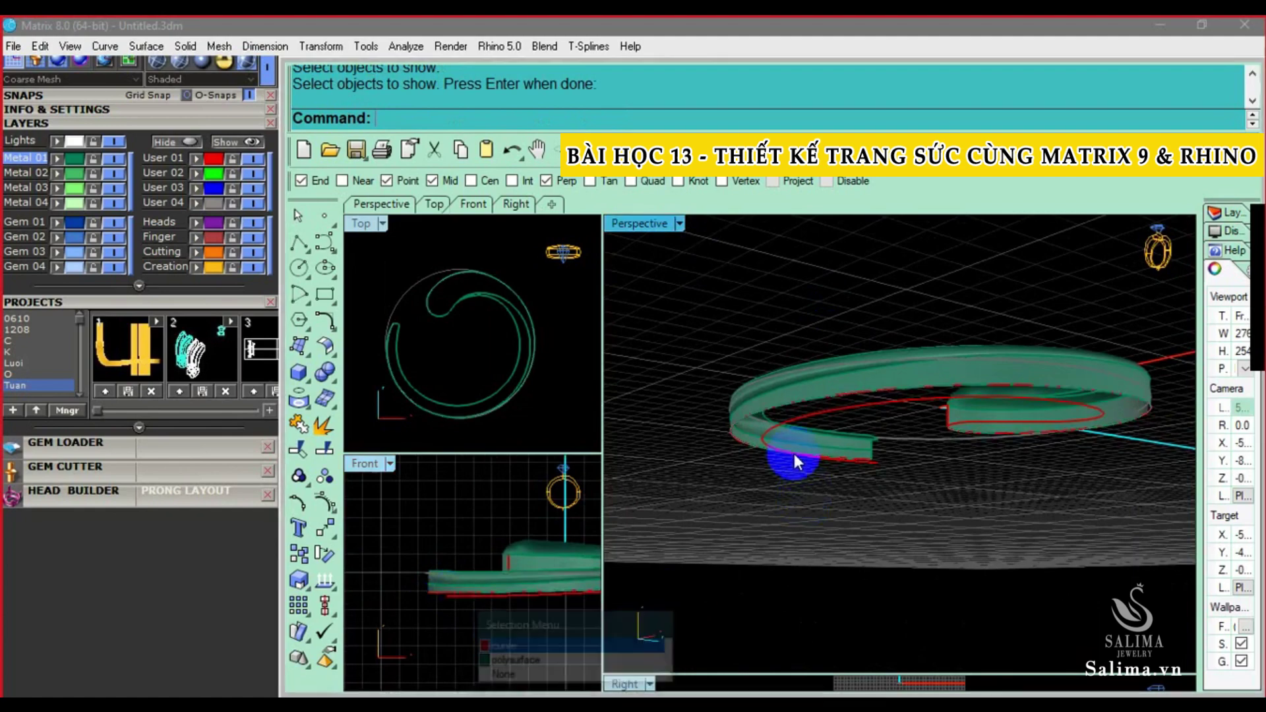
pyautogui.click(776, 443)
pyautogui.scroll(3, 761, 444)
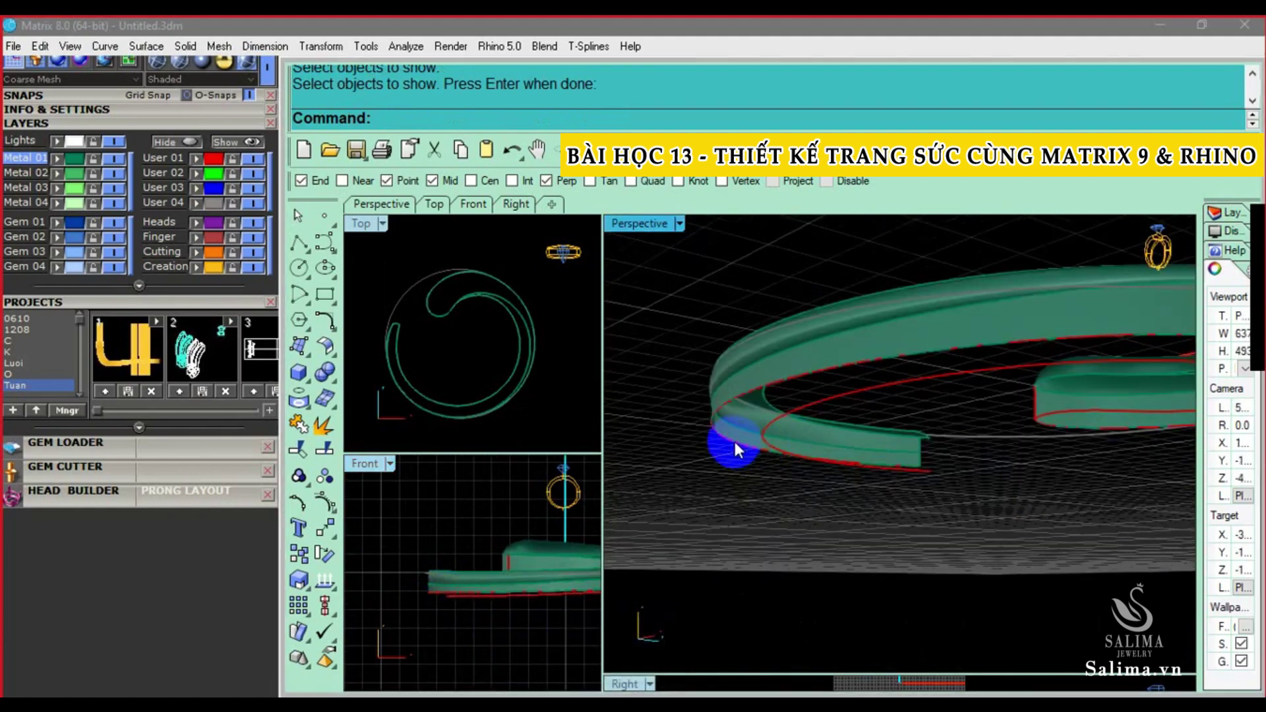
pyautogui.click(733, 438)
pyautogui.click(791, 486)
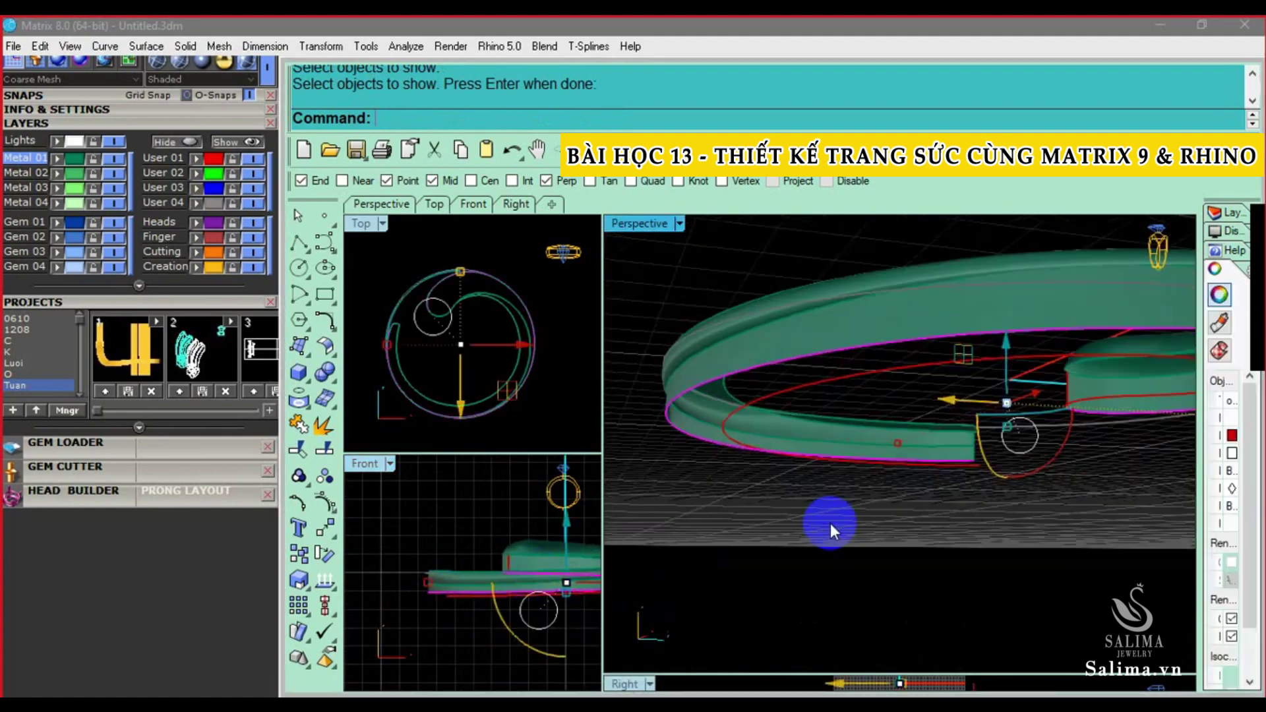
pyautogui.click(735, 441)
pyautogui.click(784, 492)
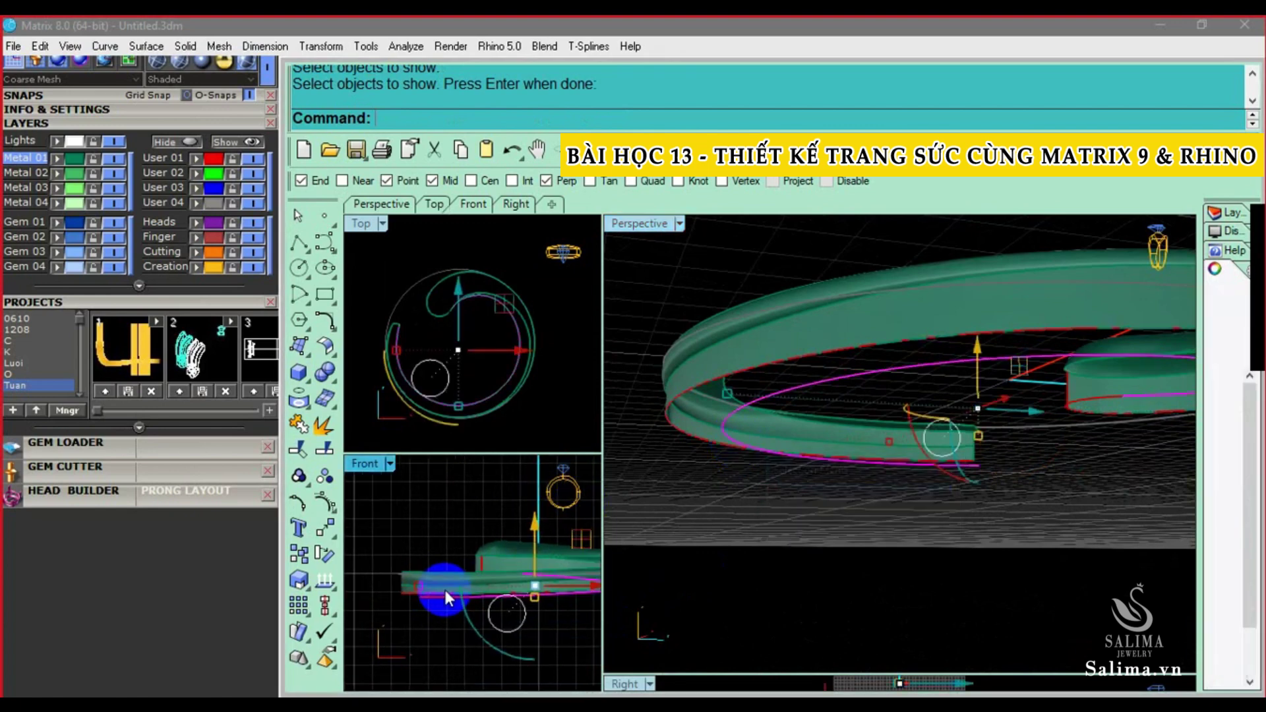
# Rebuild the red inner rail curve with 12 points at degree 3
pyautogui.click(446, 597)
pyautogui.click(824, 548)
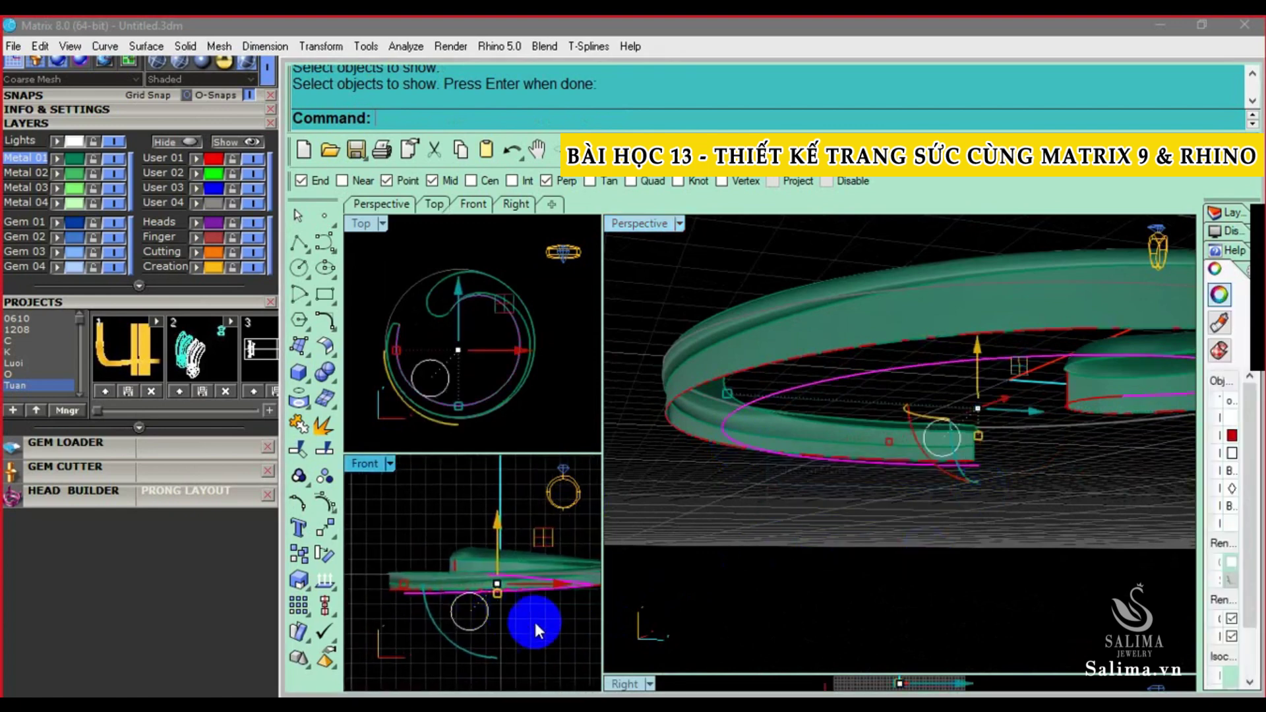
pyautogui.moveTo(535, 623); pyautogui.dragTo(490, 612, button='right')
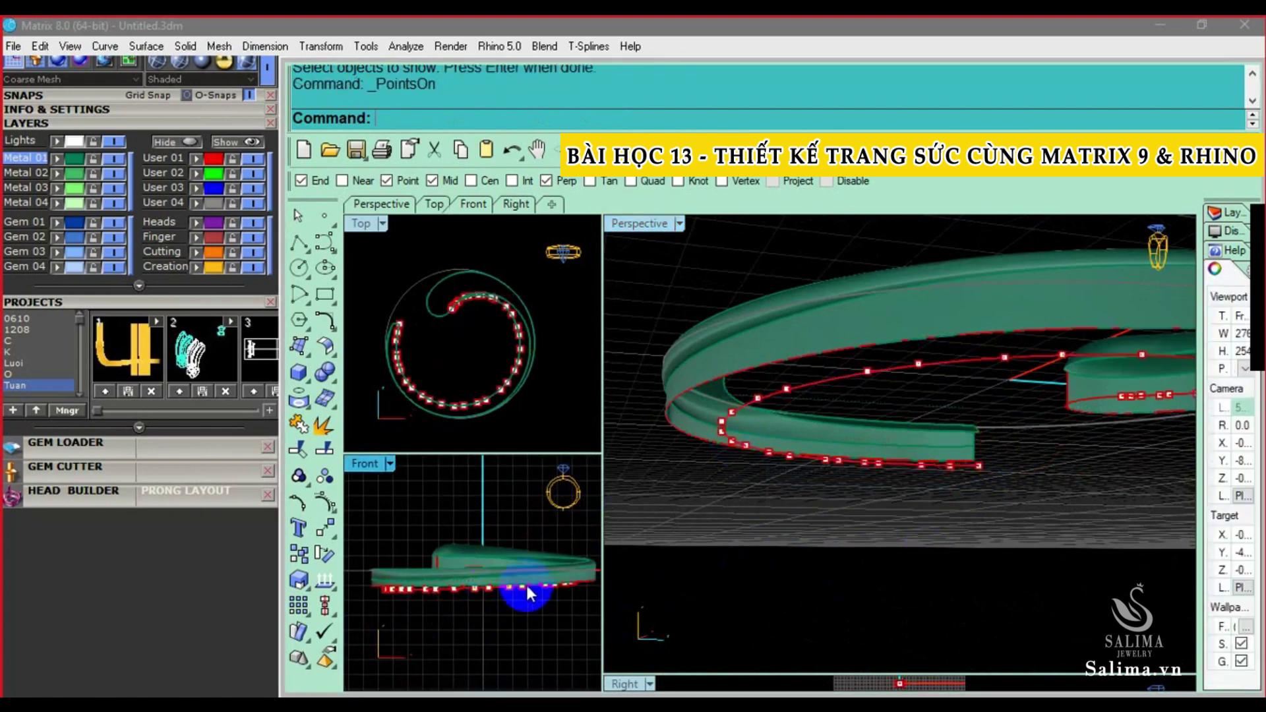
pyautogui.click(864, 393)
pyautogui.click(865, 383)
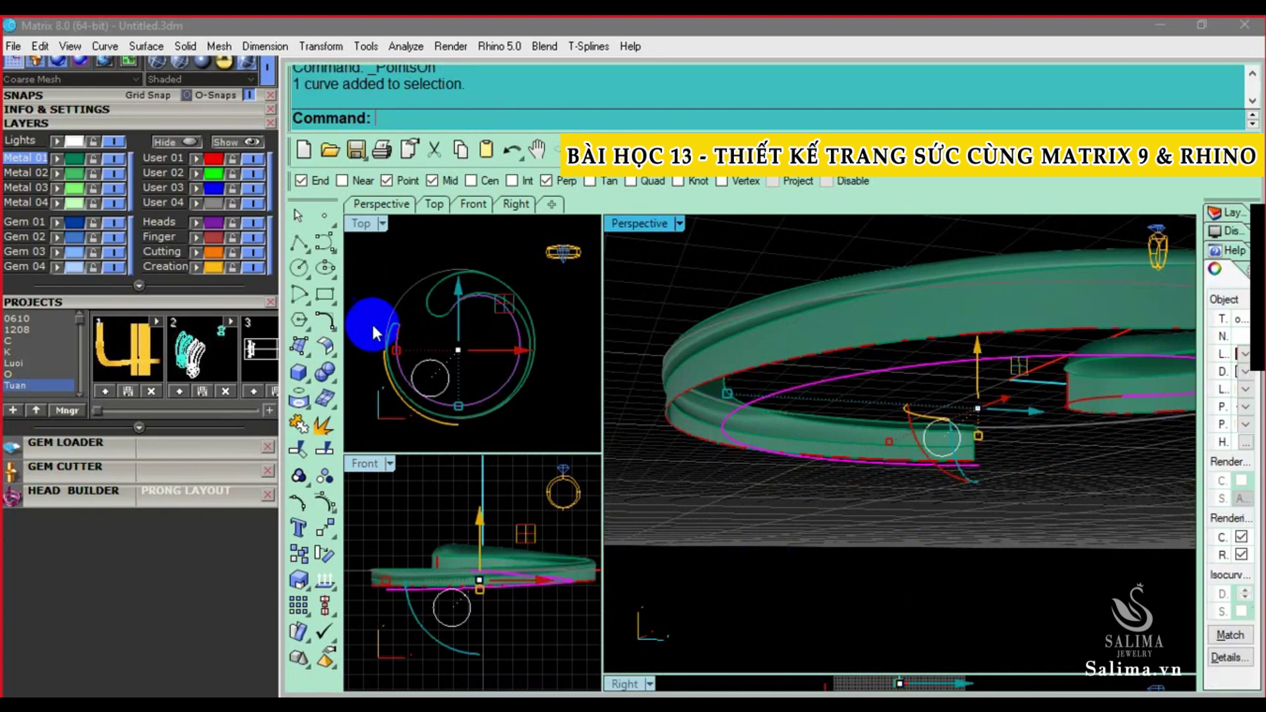
pyautogui.click(326, 320)
pyautogui.click(371, 378)
pyautogui.write('12')
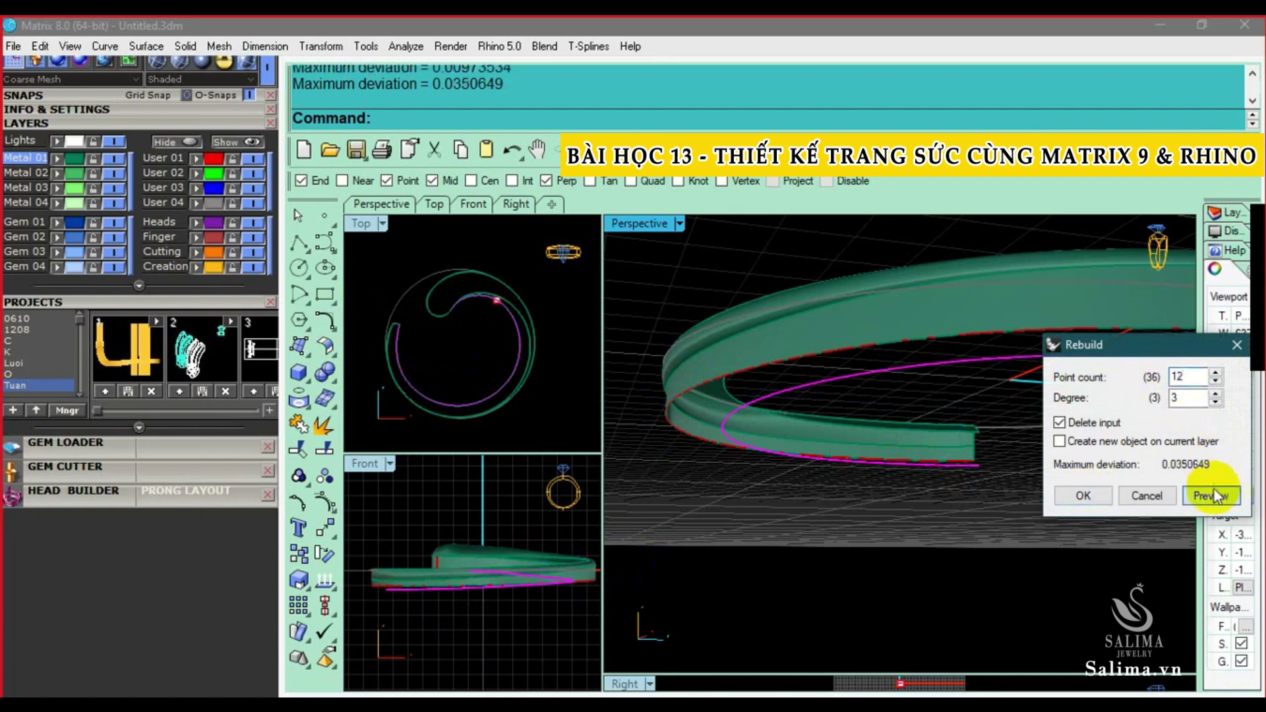
pyautogui.click(1087, 495)
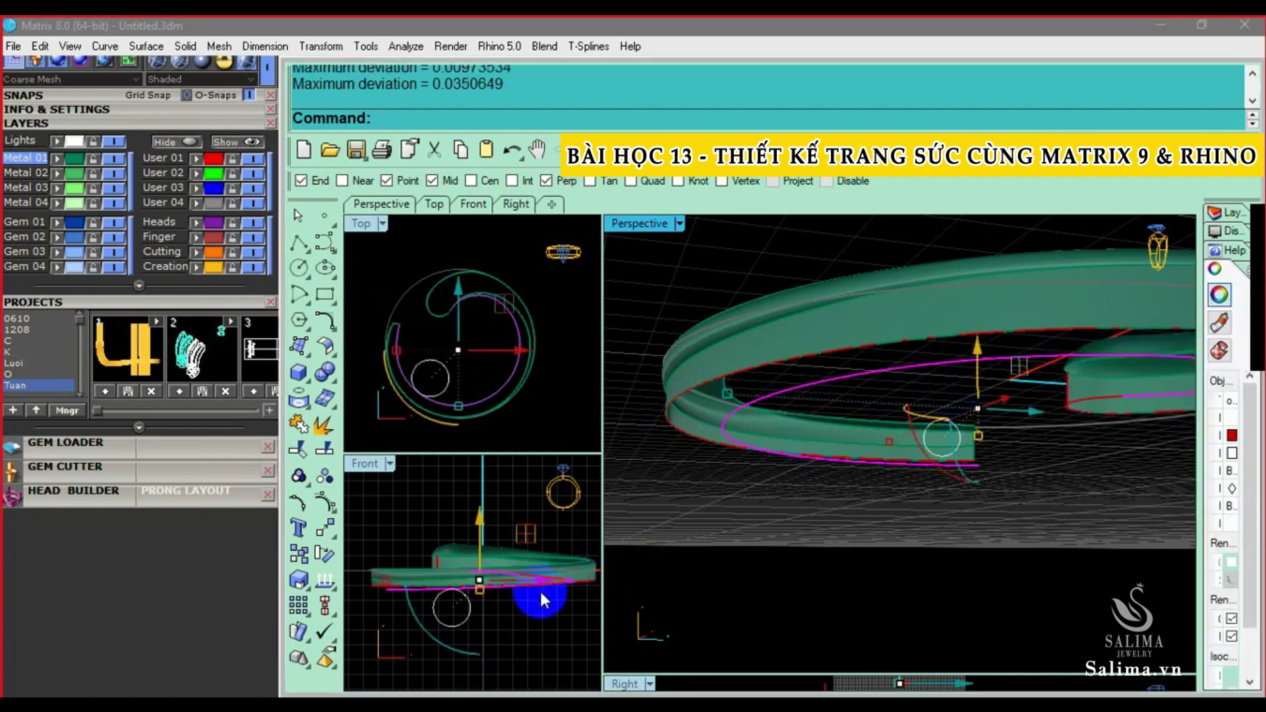
# Turn on the rebuilt rail's control points and window-select seven of them in Front view
pyautogui.press('F10')
pyautogui.moveTo(373, 591); pyautogui.dragTo(445, 580)
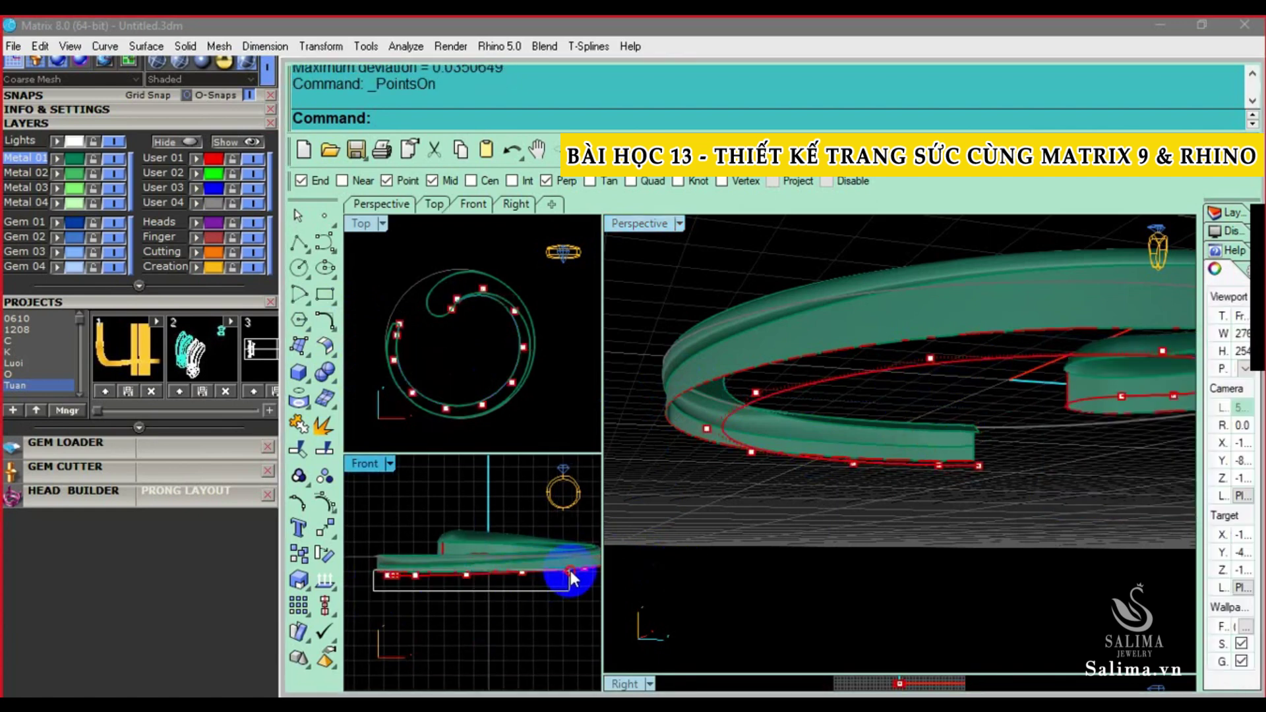
pyautogui.moveTo(570, 579); pyautogui.dragTo(568, 572)
pyautogui.scroll(3, 567, 570)
pyautogui.moveTo(567, 571)
pyautogui.mouseDown(button='right')
pyautogui.moveTo(465, 578)
pyautogui.moveTo(509, 567)
pyautogui.mouseUp(button='right')
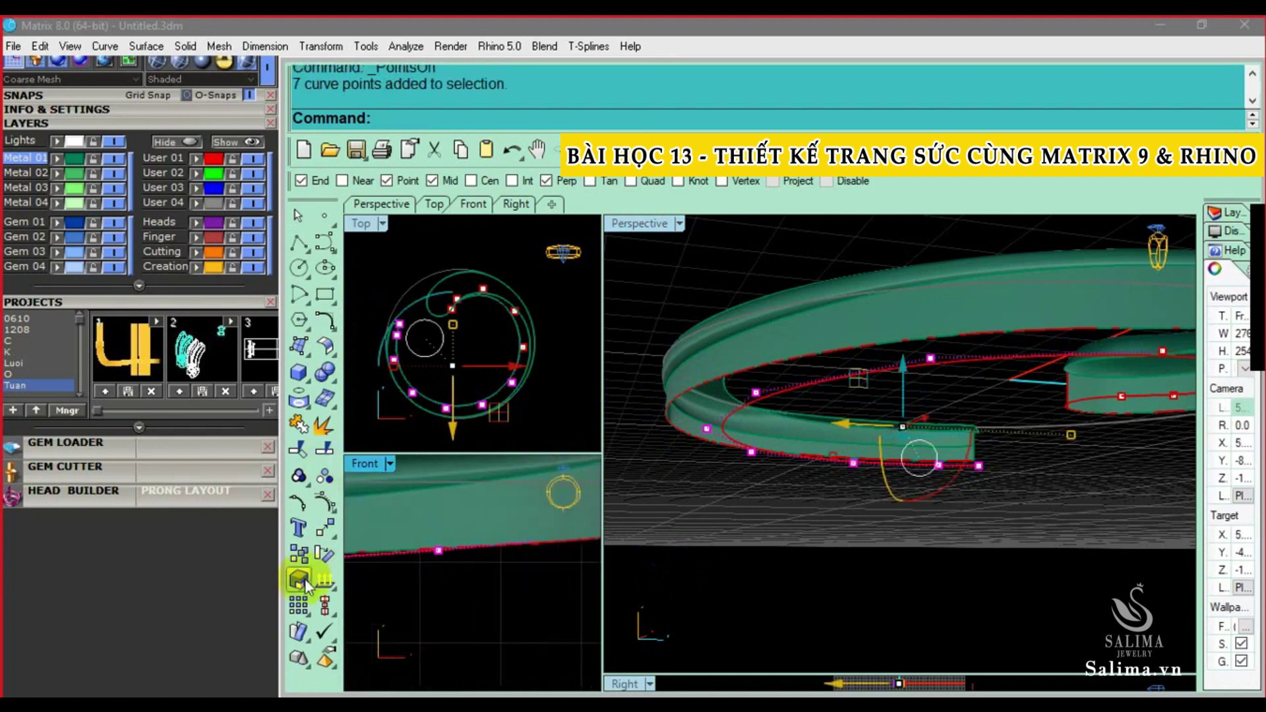
# Scale the selected control points in one direction in the Front view
pyautogui.click(377, 588)
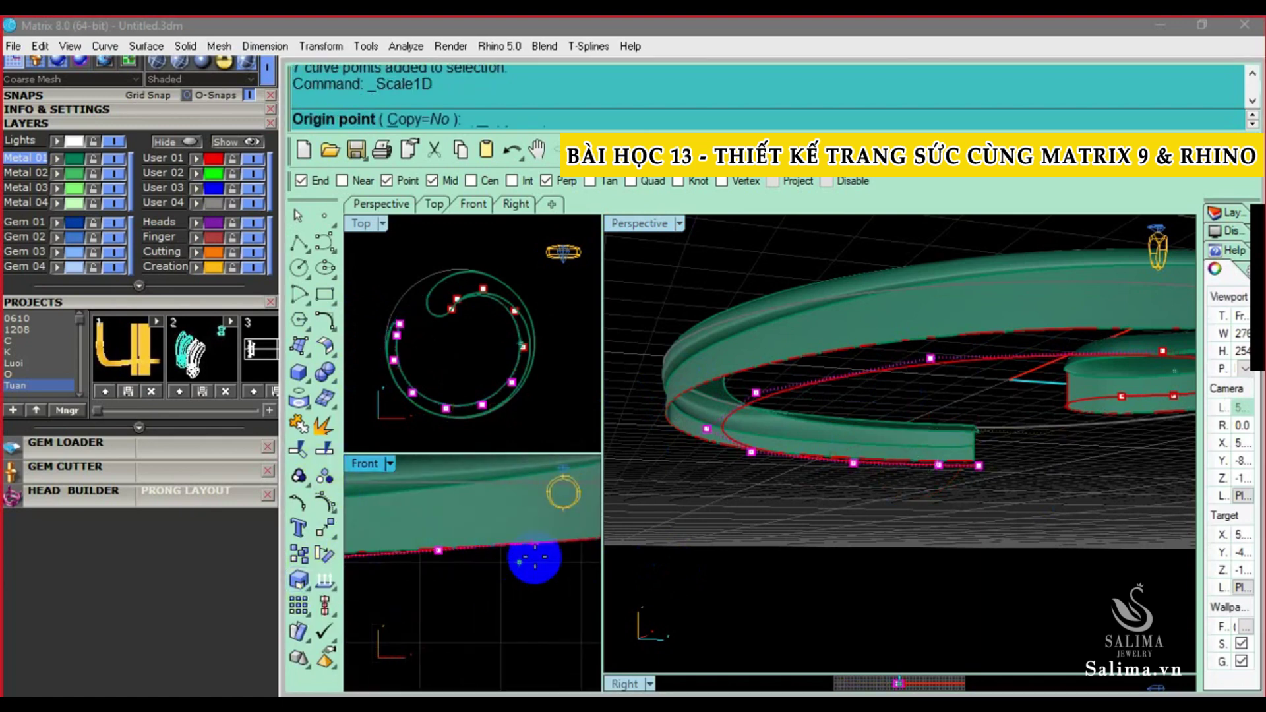
pyautogui.click(551, 552)
pyautogui.scroll(-3, 557, 580)
pyautogui.scroll(-1, 561, 594)
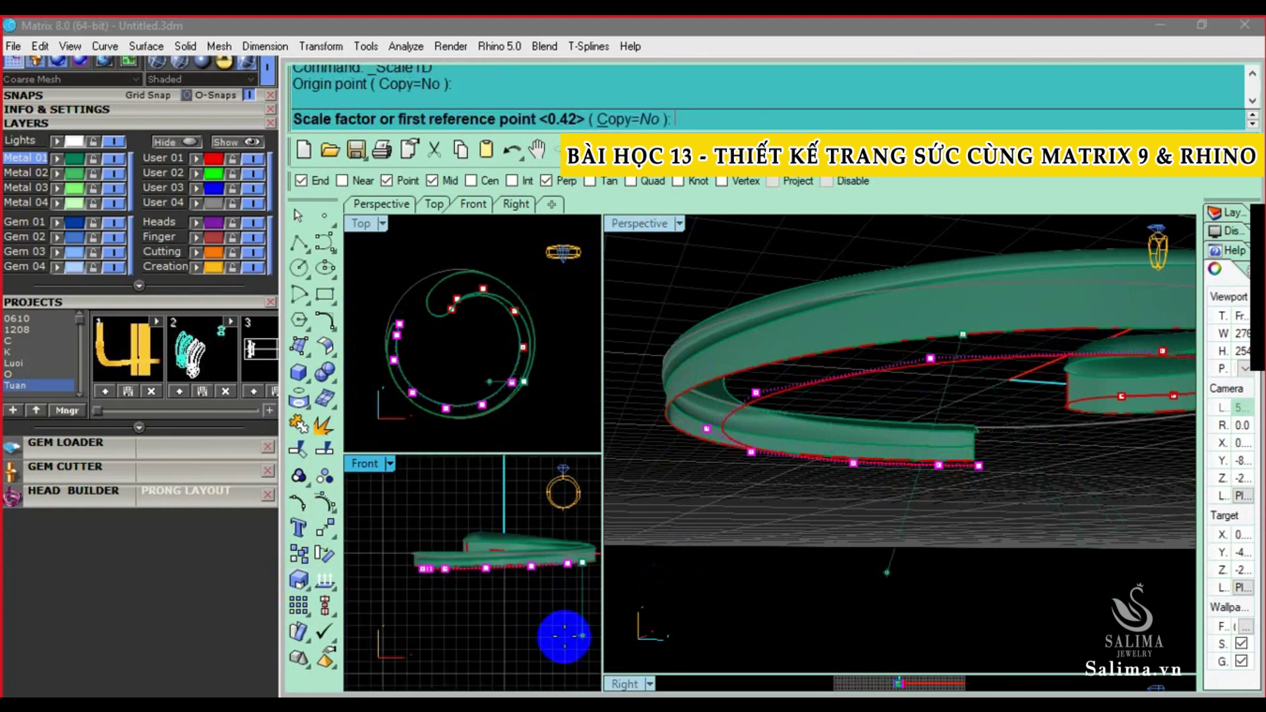
pyautogui.click(579, 638)
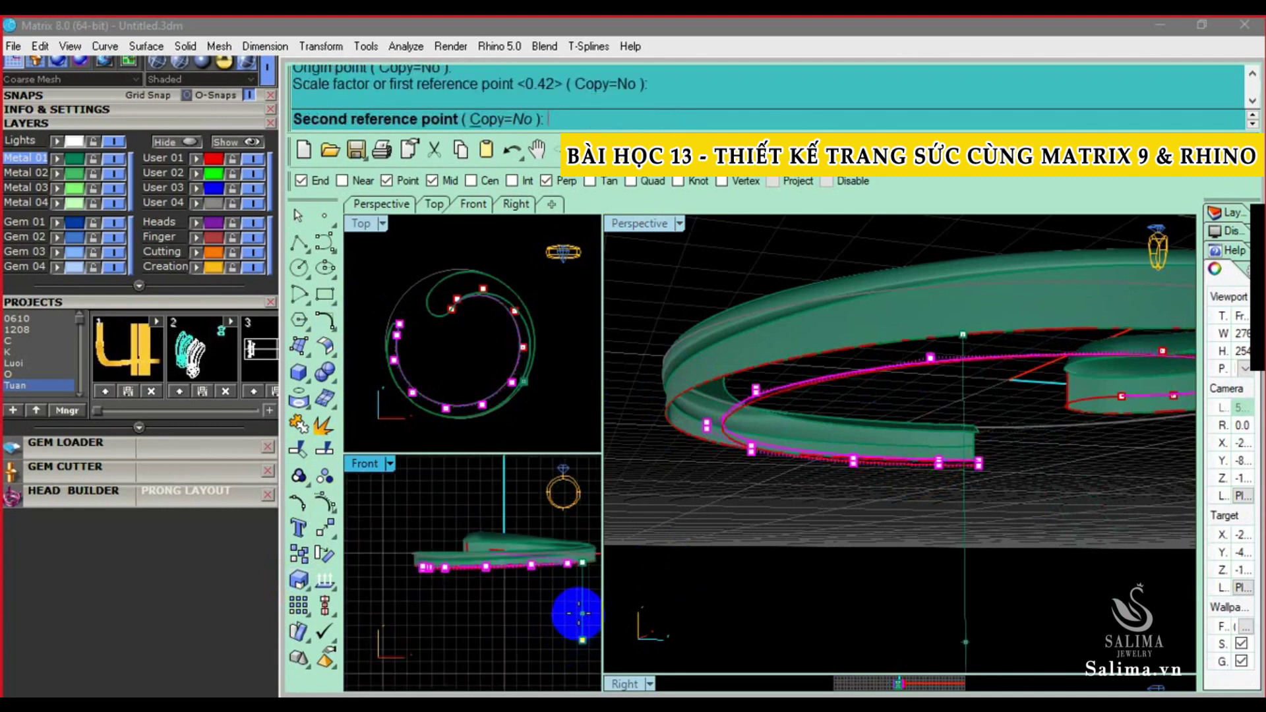
pyautogui.click(424, 574)
pyautogui.scroll(5, 453, 572)
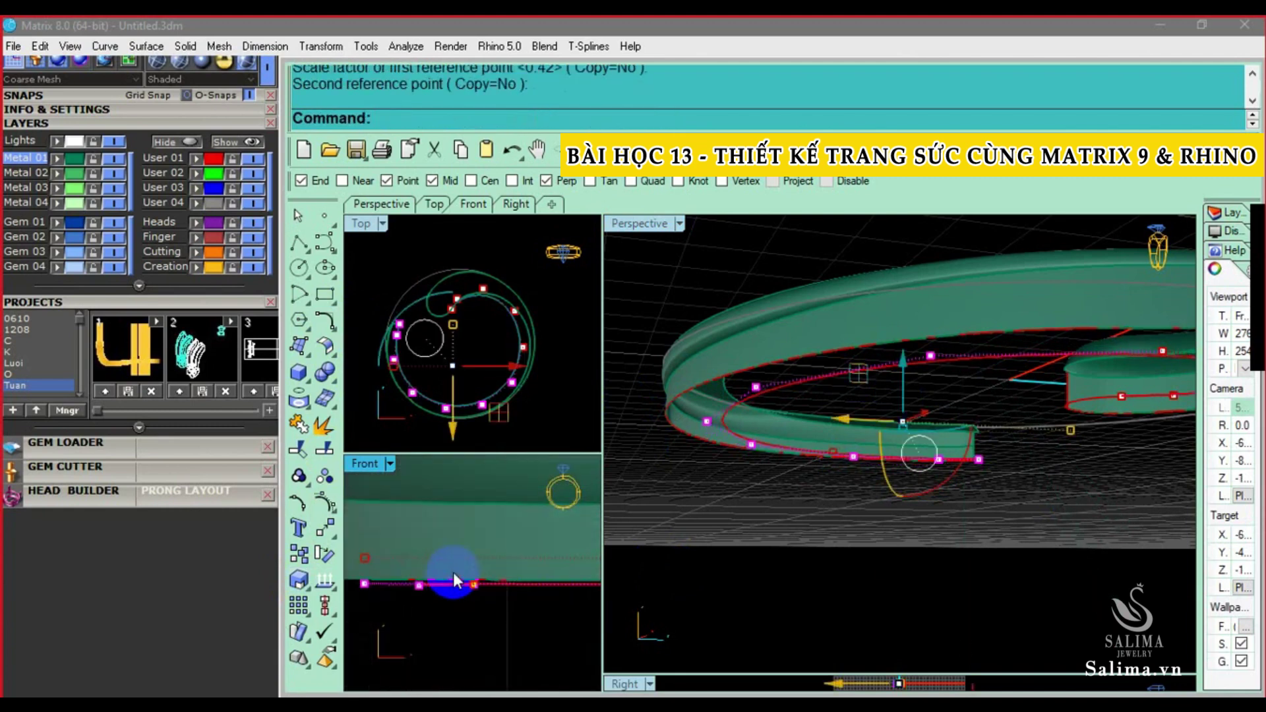
pyautogui.scroll(-2, 509, 586)
# Repeat the 1-D scale from a control point to level the points, then hide the control points
pyautogui.rightClick(532, 578)
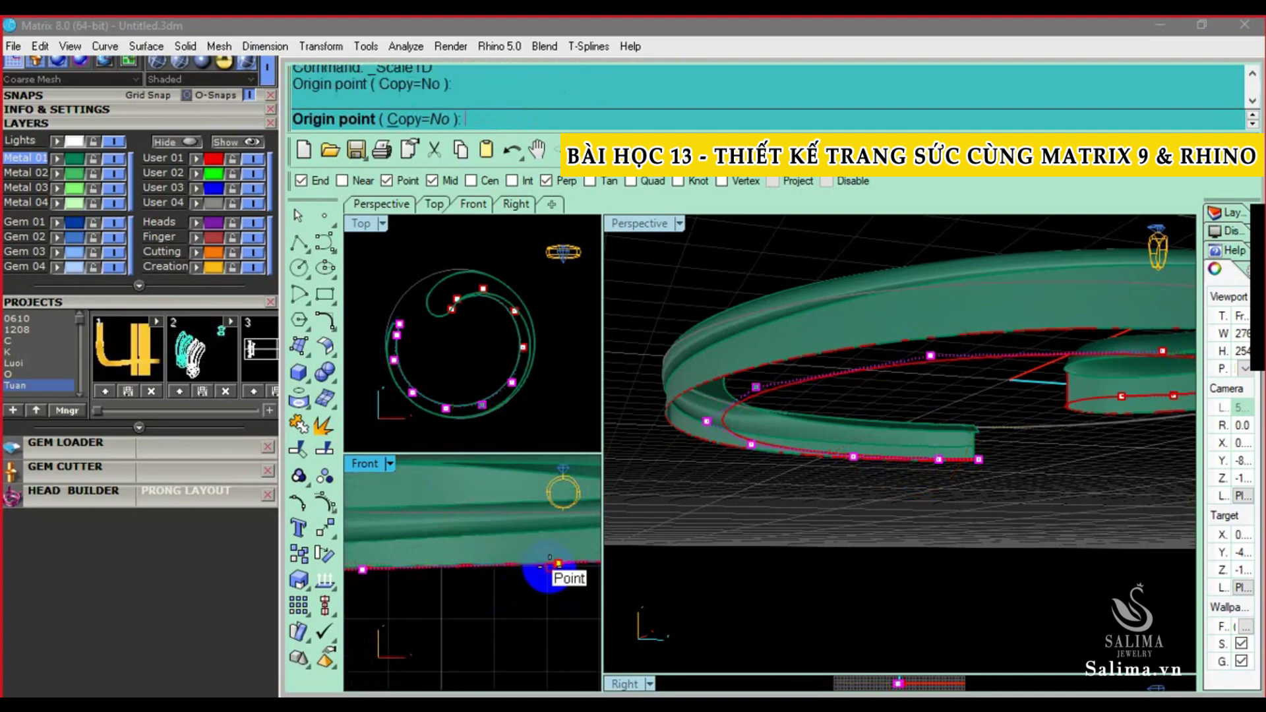
pyautogui.click(557, 564)
pyautogui.scroll(-2, 550, 600)
pyautogui.click(564, 643)
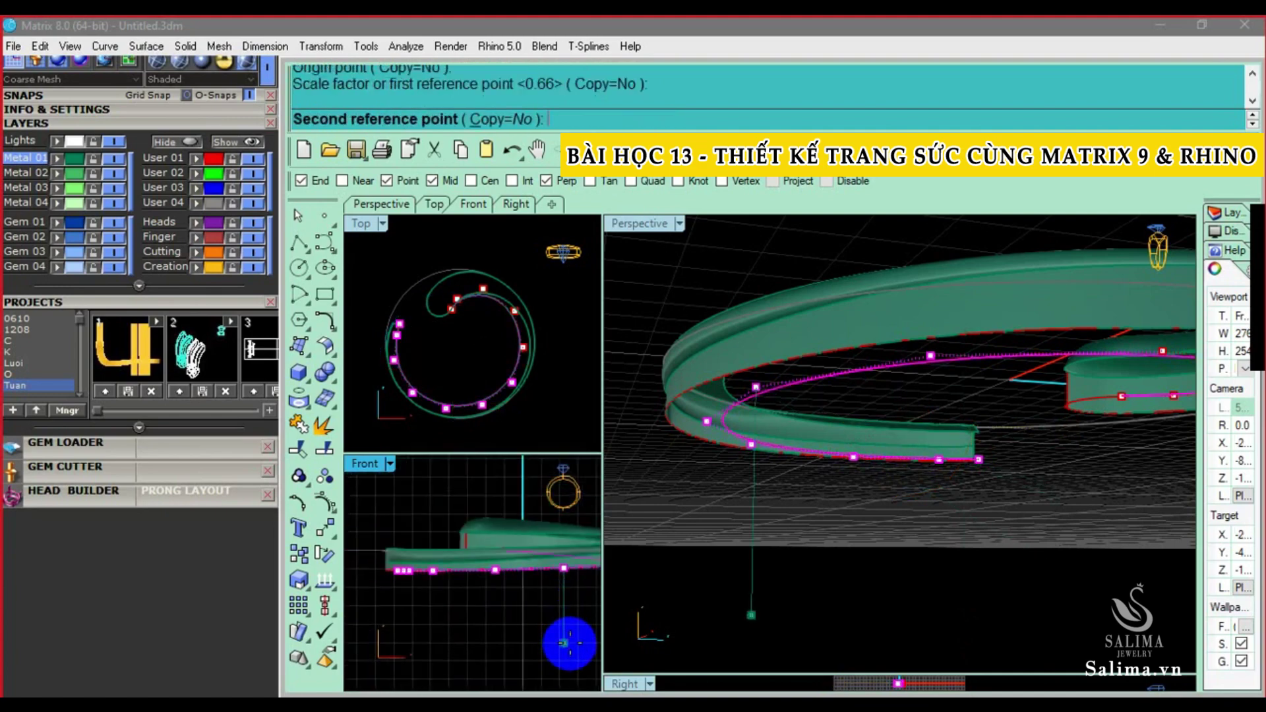
pyautogui.click(567, 638)
pyautogui.scroll(2, 383, 561)
pyautogui.scroll(2, 404, 585)
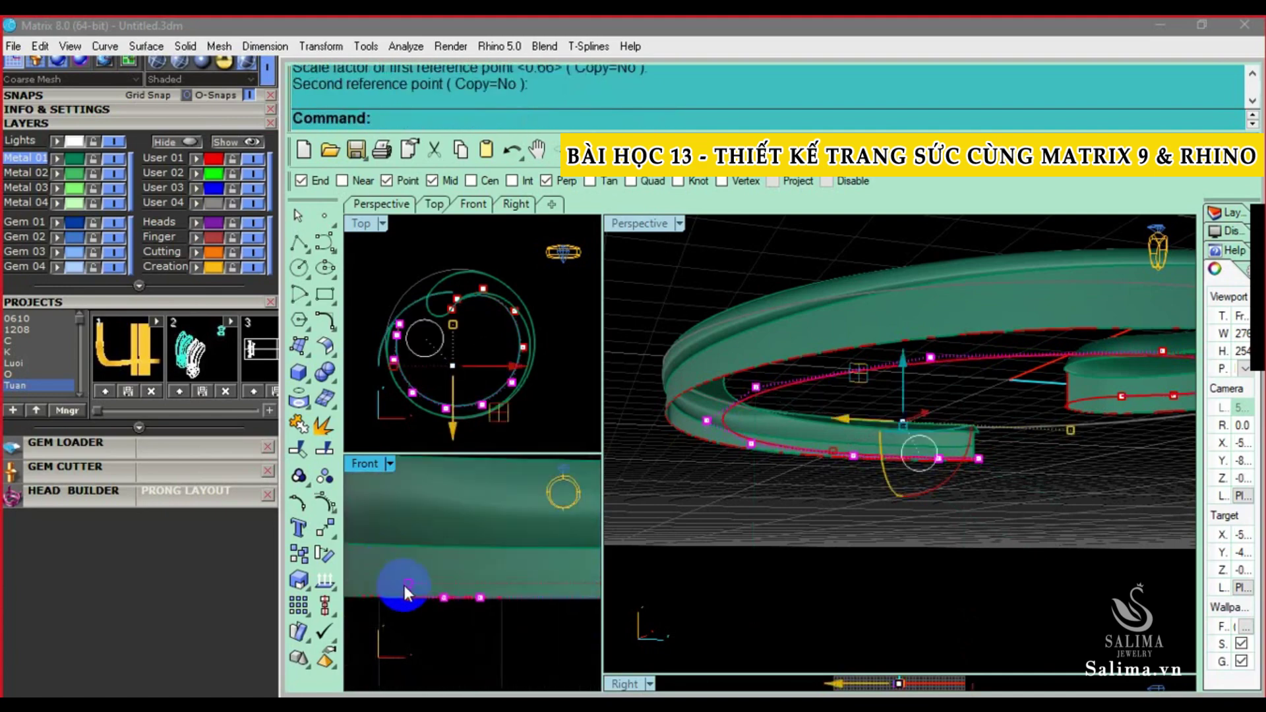
pyautogui.scroll(1, 417, 596)
pyautogui.press('Escape')
pyautogui.scroll(-4, 909, 412)
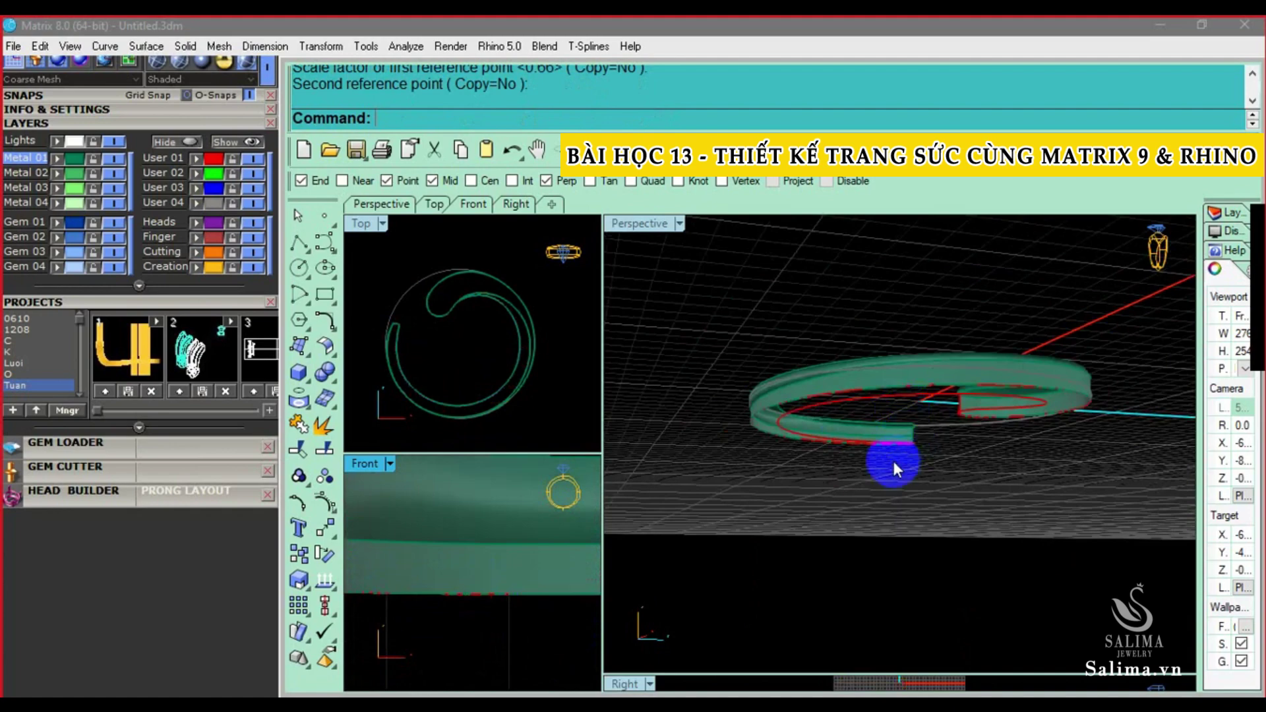
pyautogui.scroll(2, 923, 430)
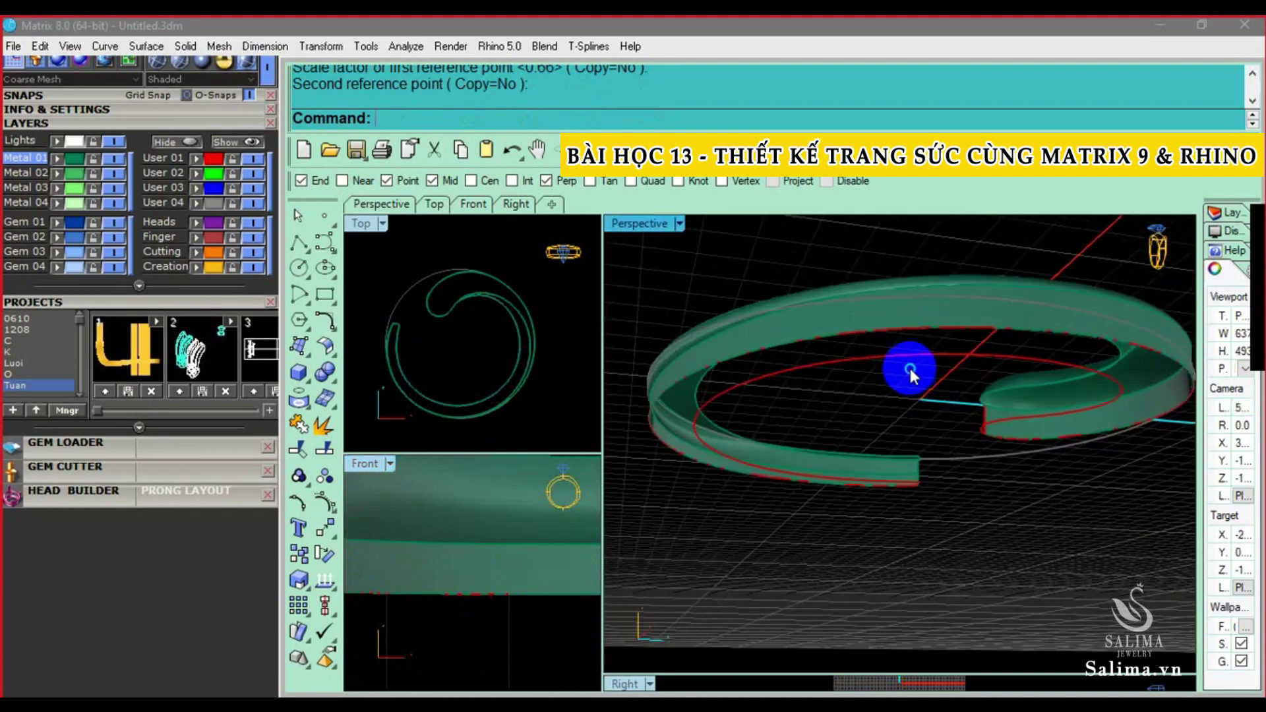
pyautogui.scroll(2, 904, 367)
# Select the guide curve, the band polysurface and another curve to be joined
pyautogui.click(913, 285)
pyautogui.rightClick(913, 284)
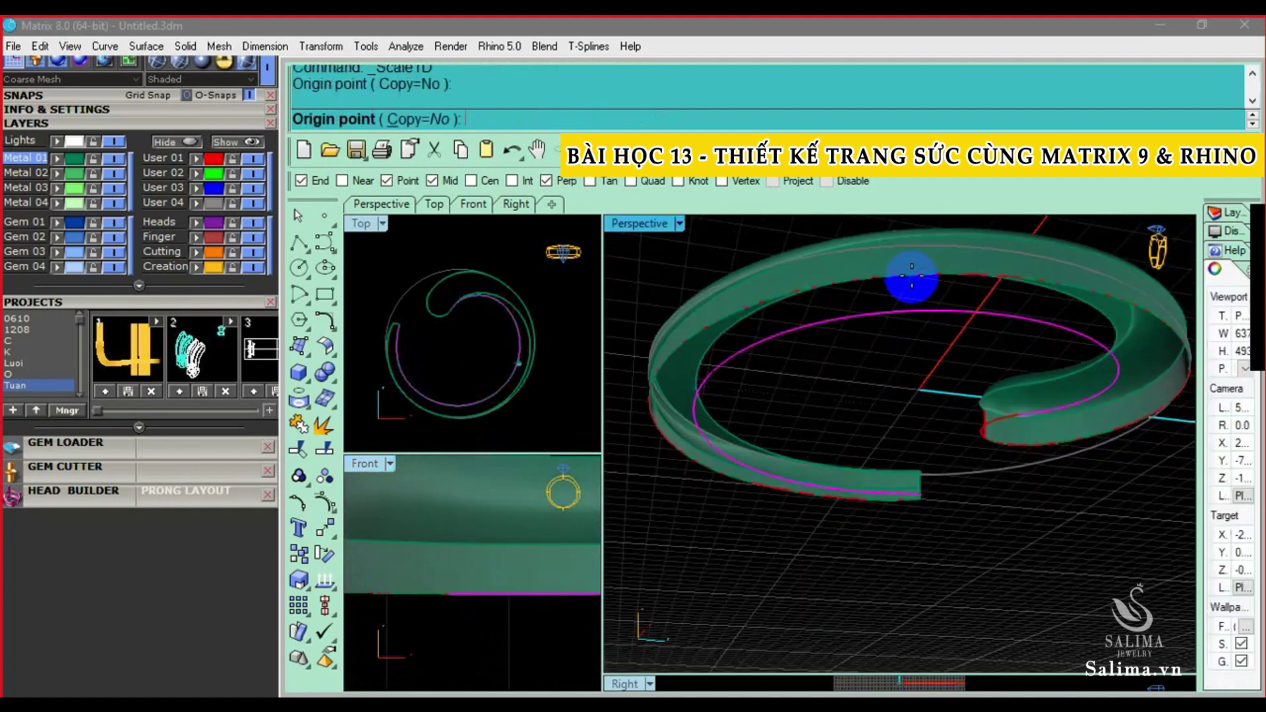
pyautogui.press('Escape')
pyautogui.click(942, 294)
pyautogui.click(959, 342)
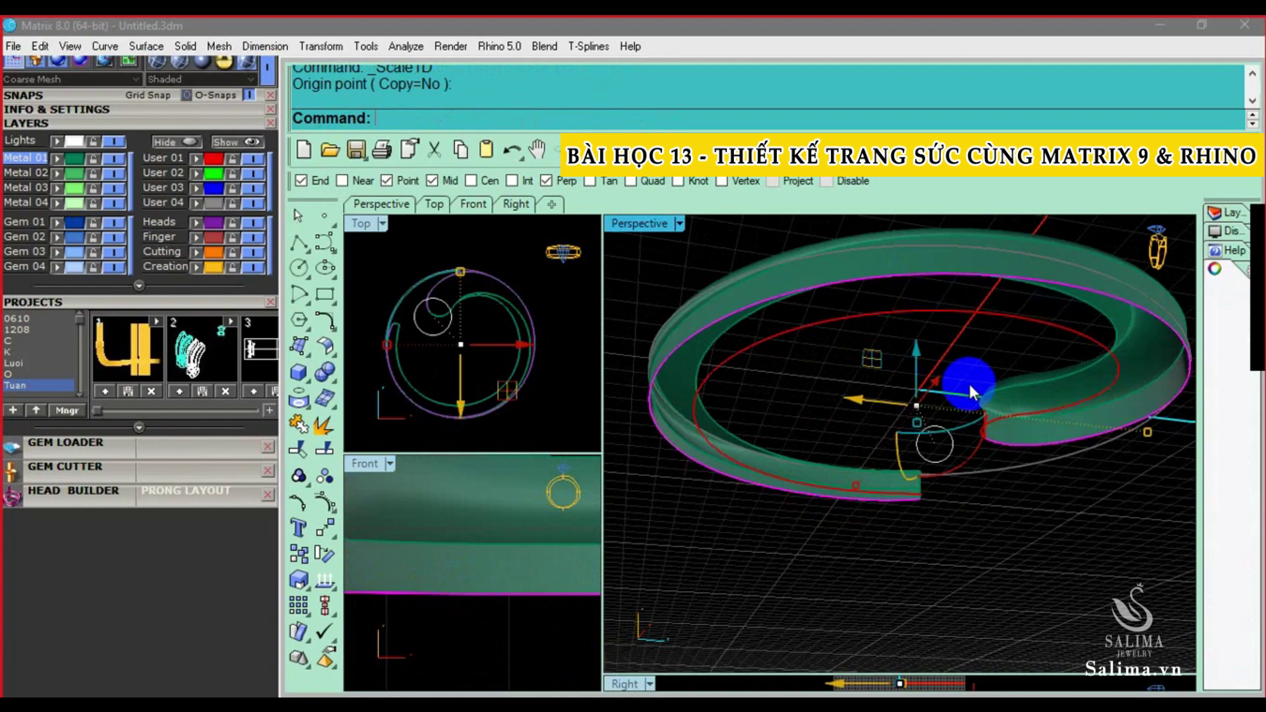
pyautogui.click(1043, 328)
# Split the rail curve at the tube's end point
pyautogui.moveTo(999, 422); pyautogui.dragTo(1017, 486, button='right')
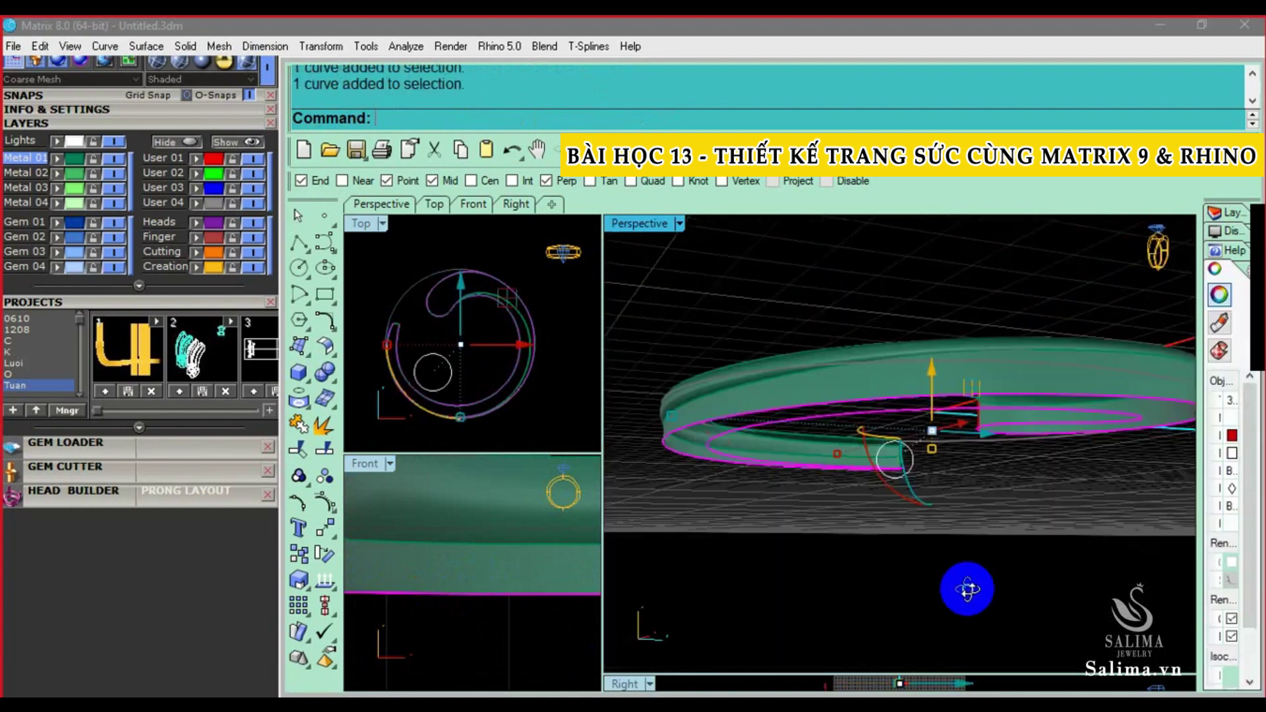
pyautogui.moveTo(473, 546); pyautogui.dragTo(453, 575, button='right')
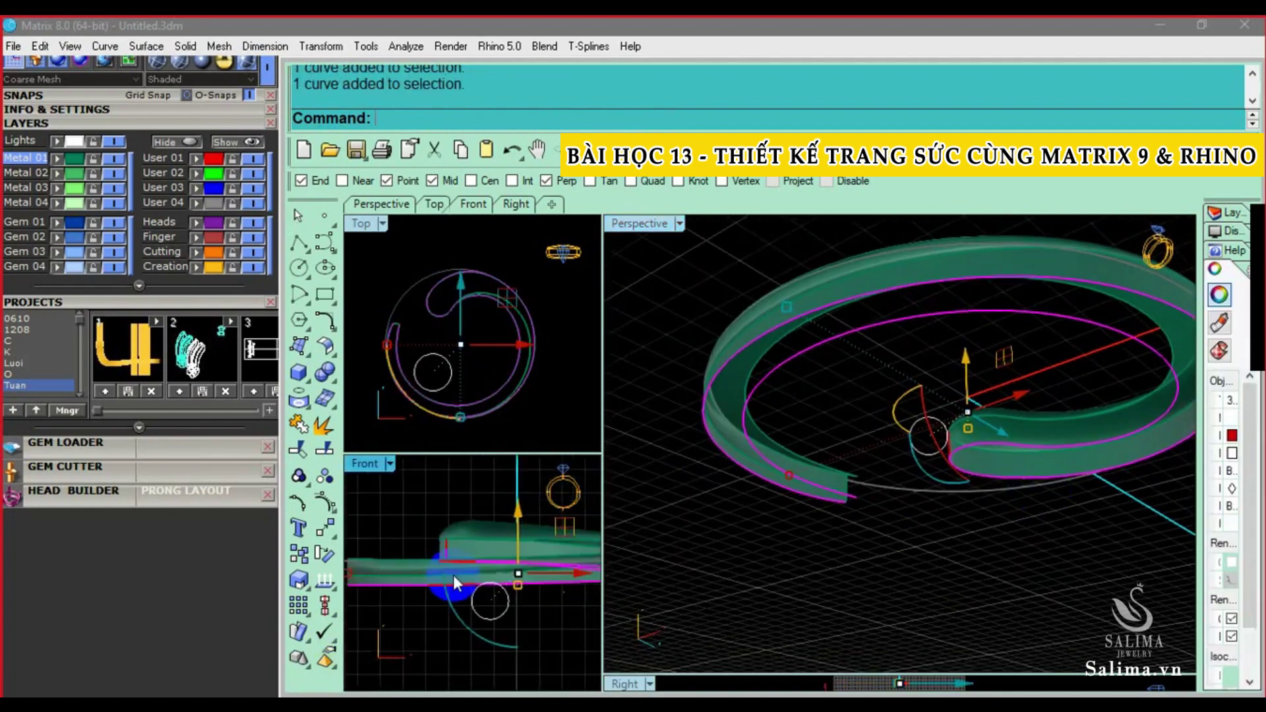
pyautogui.moveTo(1026, 486); pyautogui.dragTo(932, 492, button='right')
pyautogui.scroll(3, 936, 468)
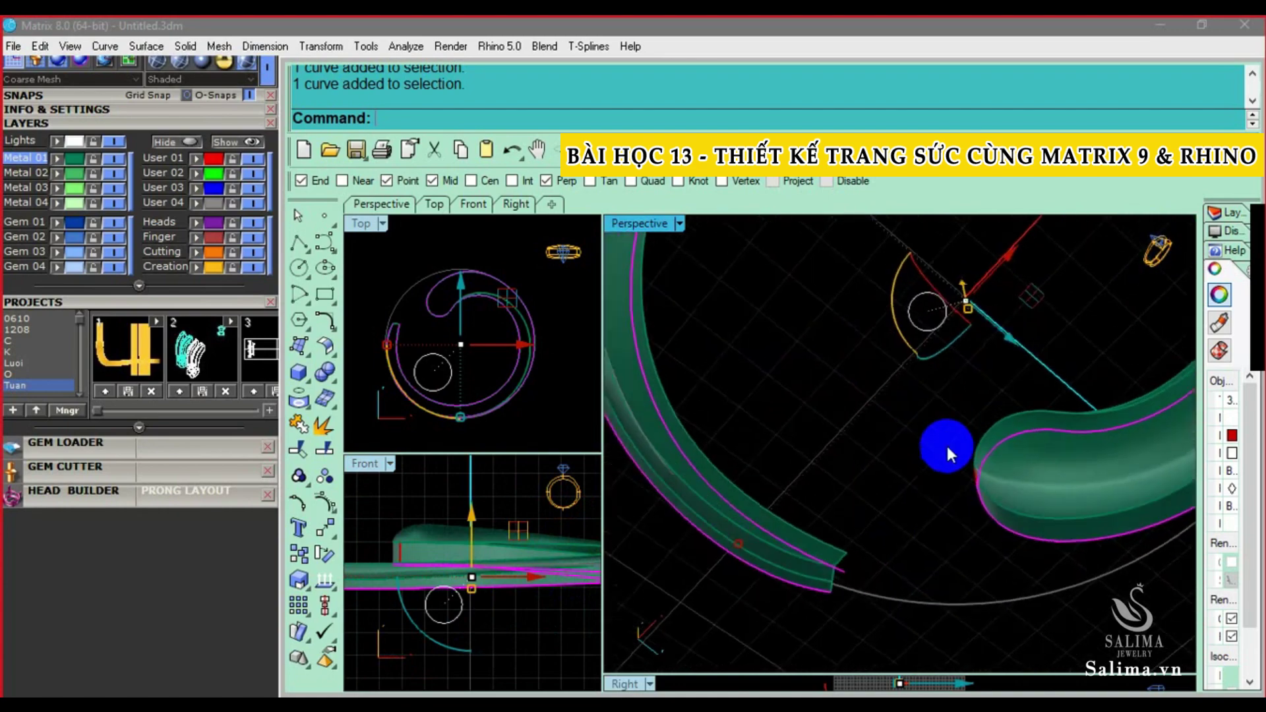
pyautogui.scroll(2, 939, 461)
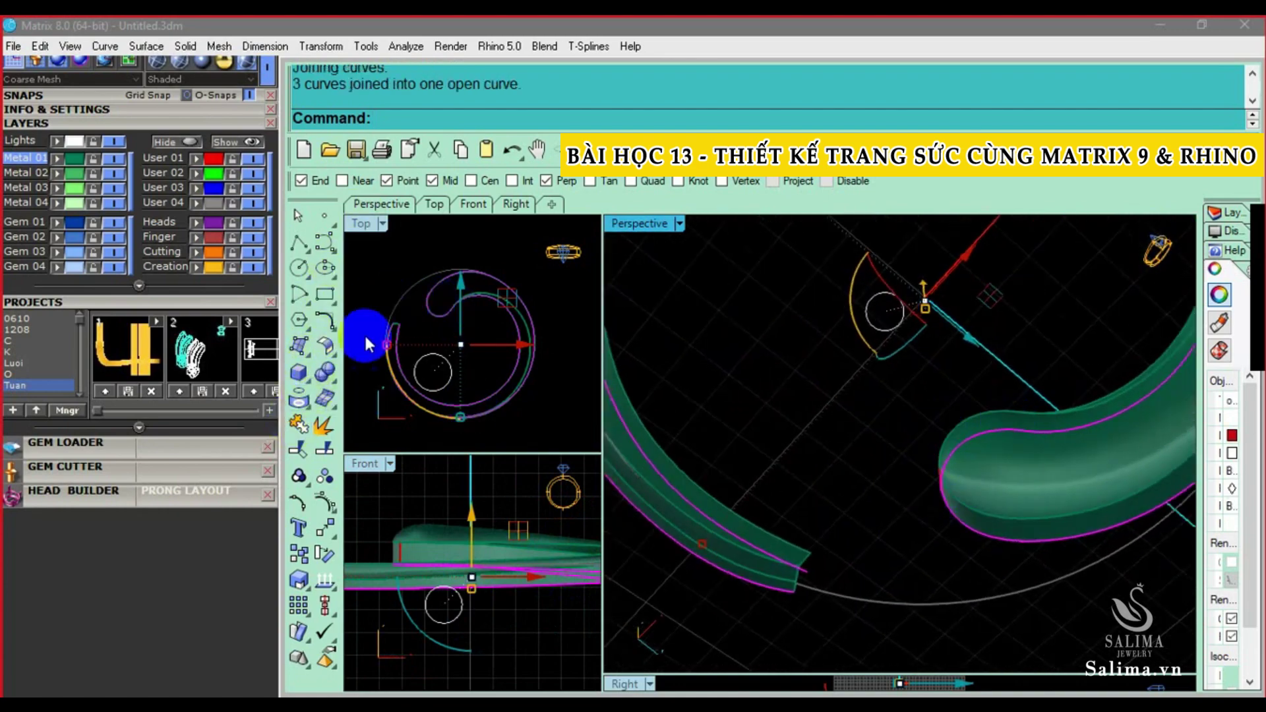
pyautogui.click(325, 448)
pyautogui.click(480, 118)
pyautogui.moveTo(841, 425)
pyautogui.mouseDown(button='right')
pyautogui.moveTo(1003, 461)
pyautogui.moveTo(919, 527)
pyautogui.mouseUp(button='right')
pyautogui.scroll(2, 919, 527)
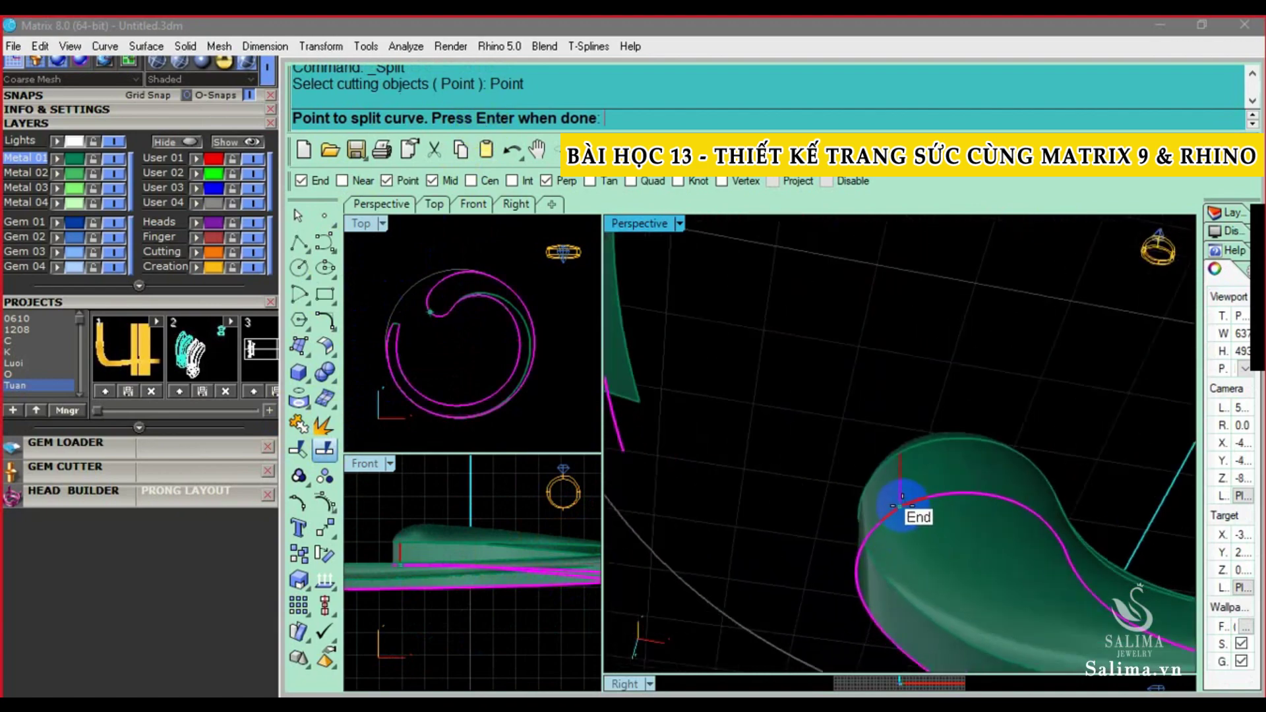
pyautogui.click(900, 505)
pyautogui.press('Return')
# Rebuild the split curve with 35 points, then abandon a first two-rail sweep attempt
pyautogui.moveTo(956, 496); pyautogui.dragTo(944, 507, button='right')
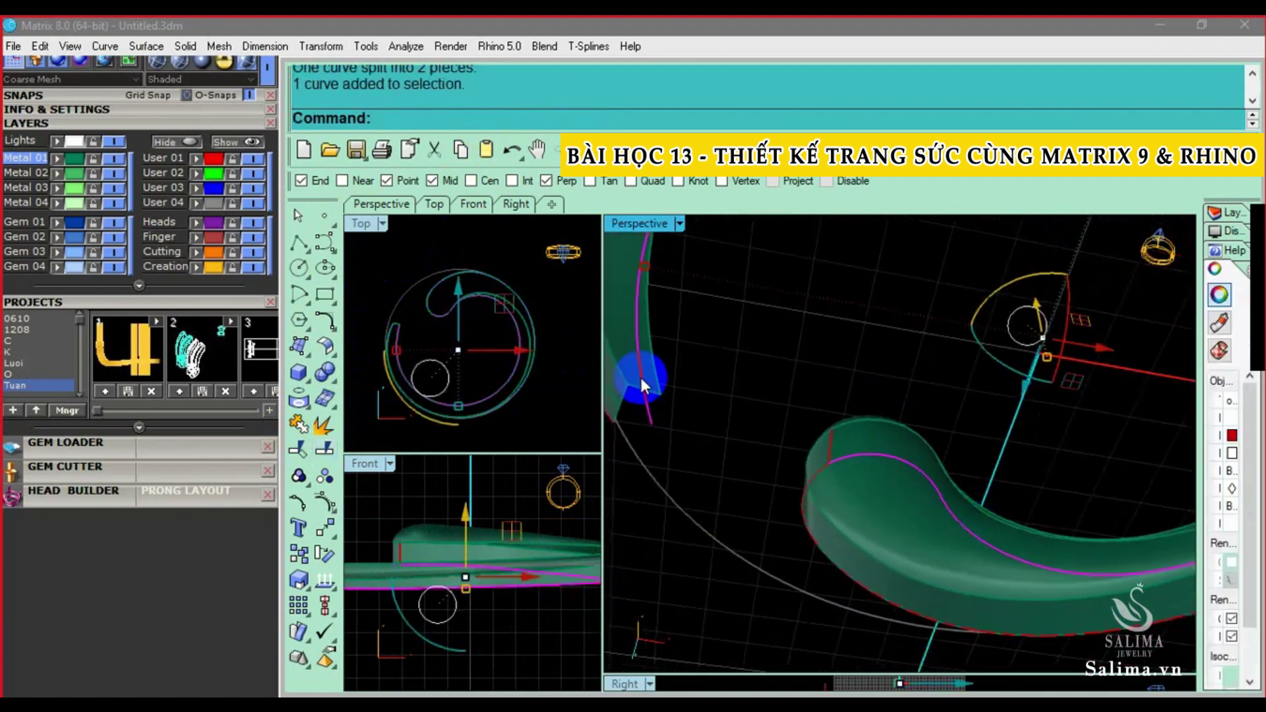
pyautogui.click(327, 327)
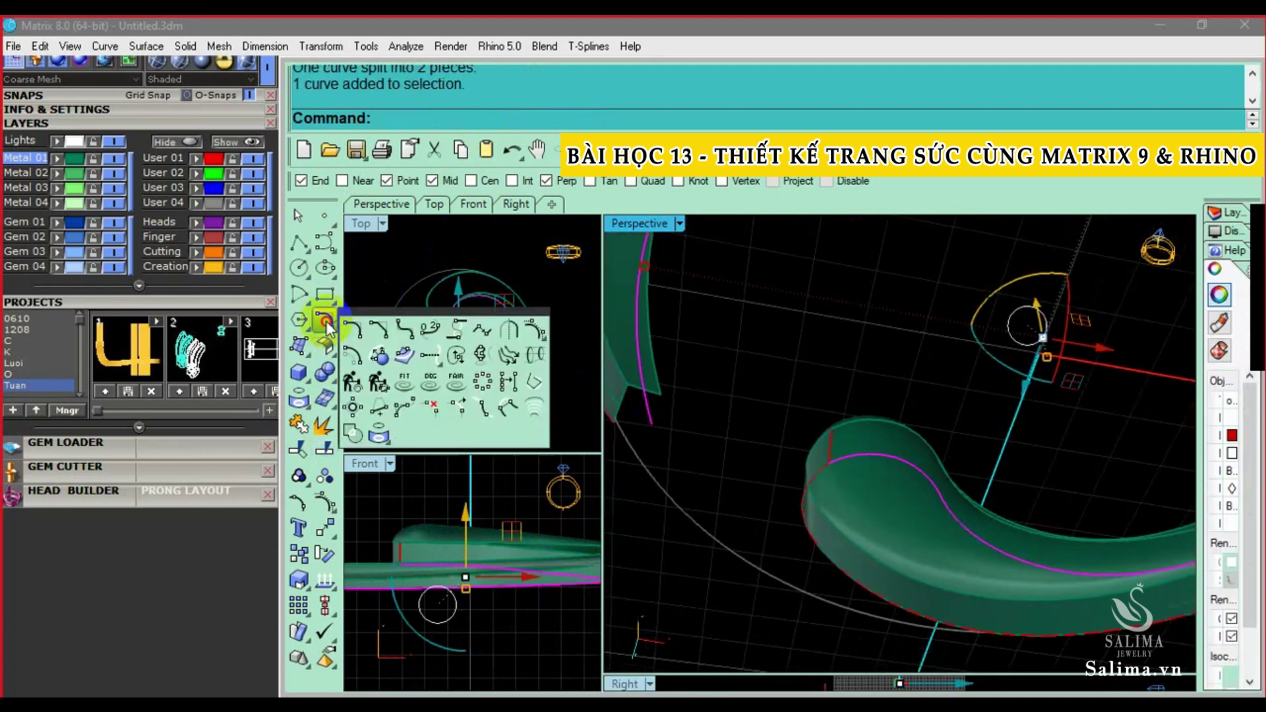
pyautogui.click(375, 376)
pyautogui.write('39')
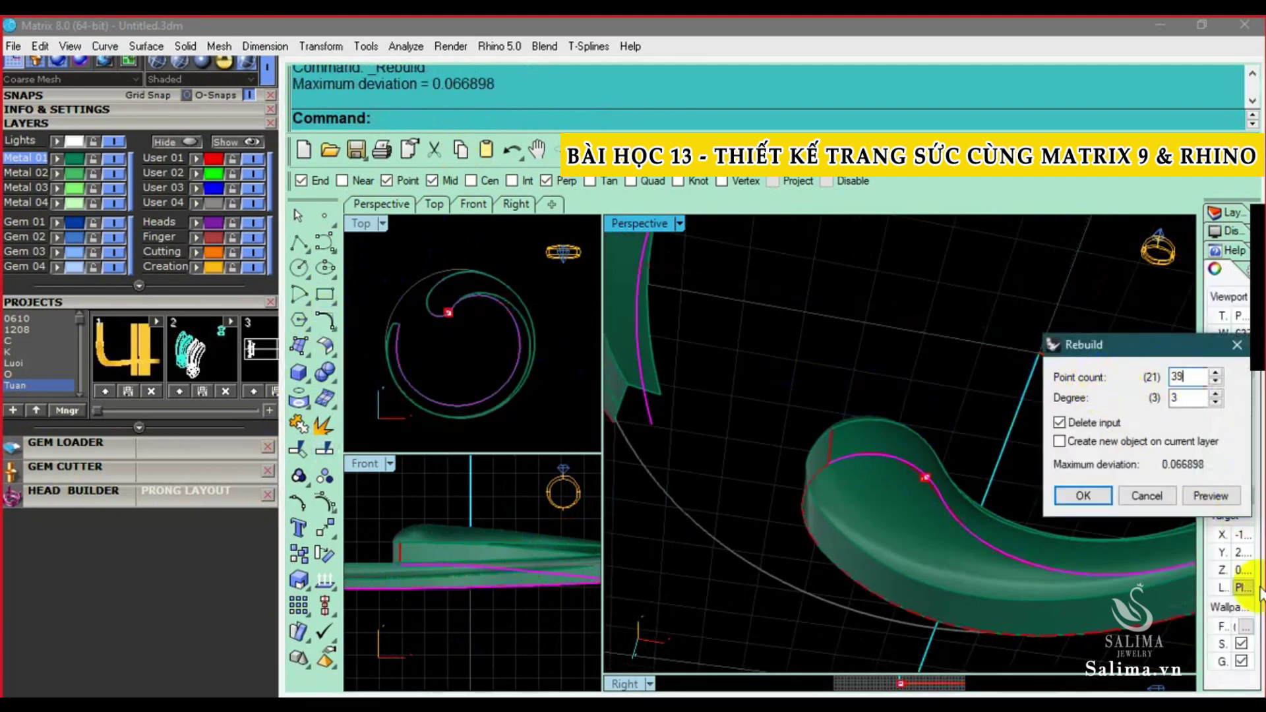
pyautogui.click(1136, 493)
pyautogui.moveTo(1081, 498)
pyautogui.mouseDown(button='right')
pyautogui.moveTo(887, 485)
pyautogui.moveTo(865, 511)
pyautogui.moveTo(857, 488)
pyautogui.mouseUp(button='right')
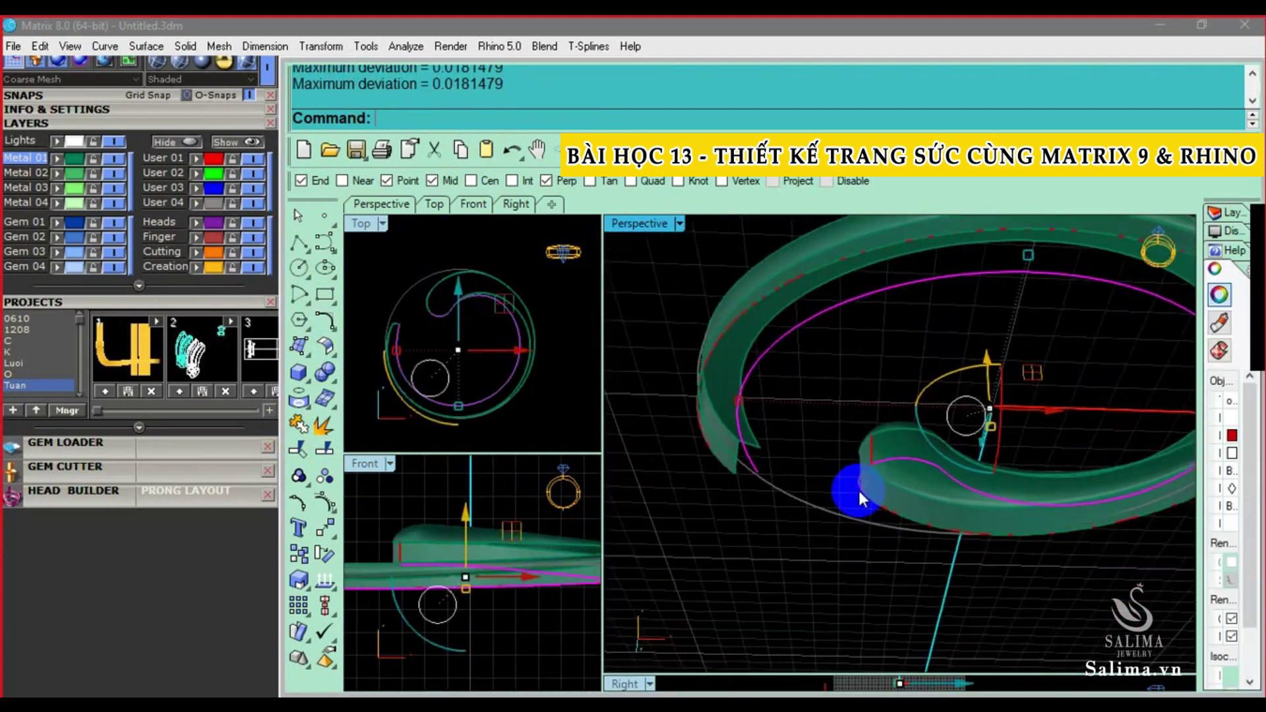
pyautogui.press('Return')
pyautogui.click(890, 437)
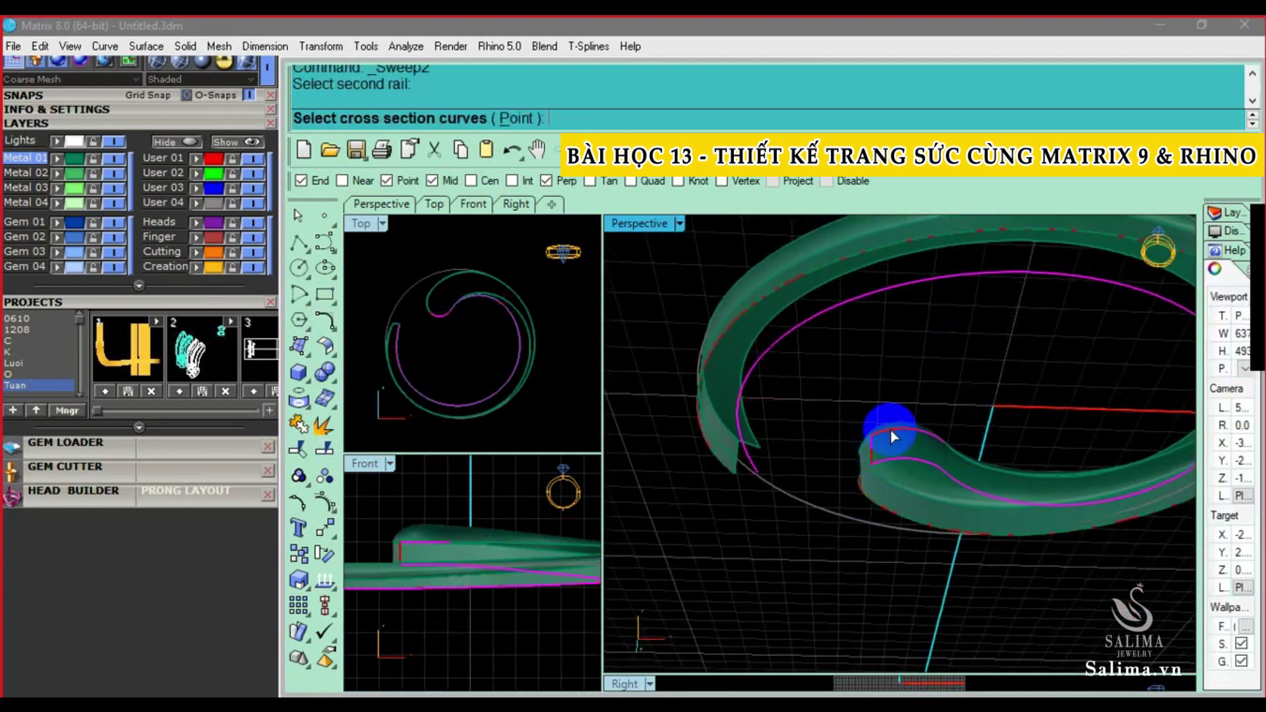
pyautogui.rightClick(959, 451)
pyautogui.moveTo(954, 450); pyautogui.dragTo(928, 452, button='right')
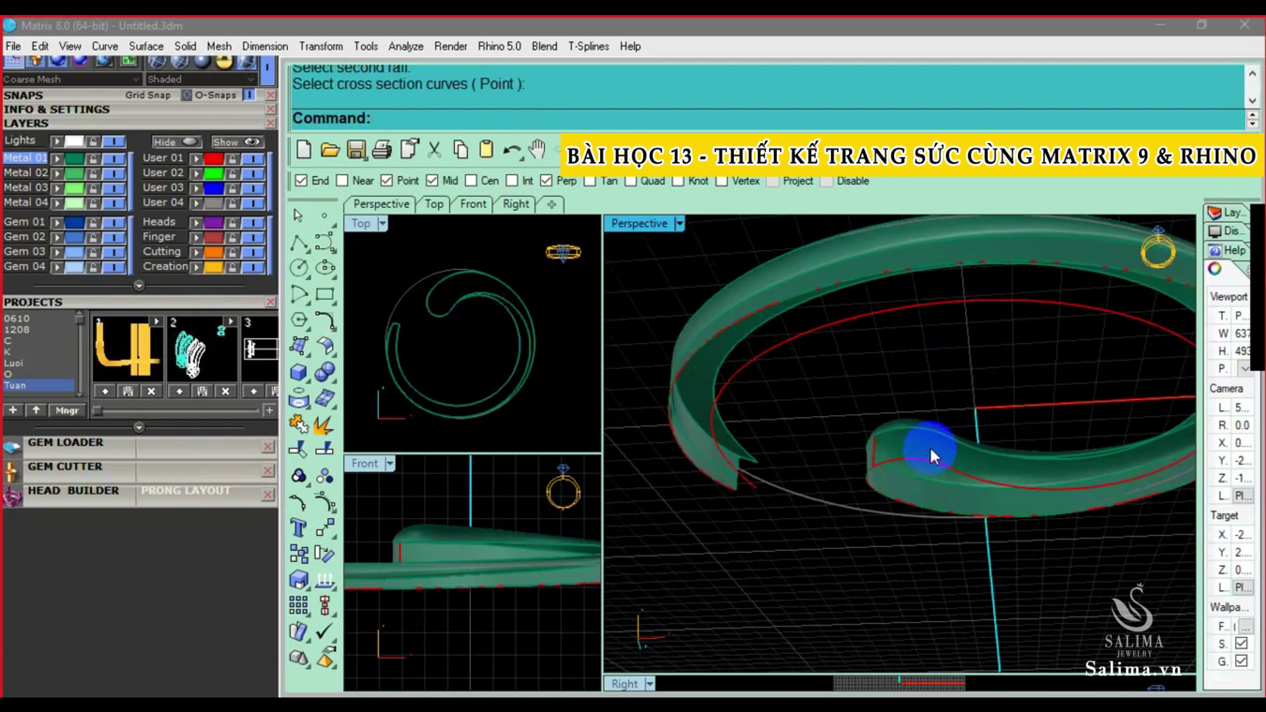
# Duplicate the band's top edge, join the edge curves and rebuild the result
pyautogui.click(298, 411)
pyautogui.click(373, 416)
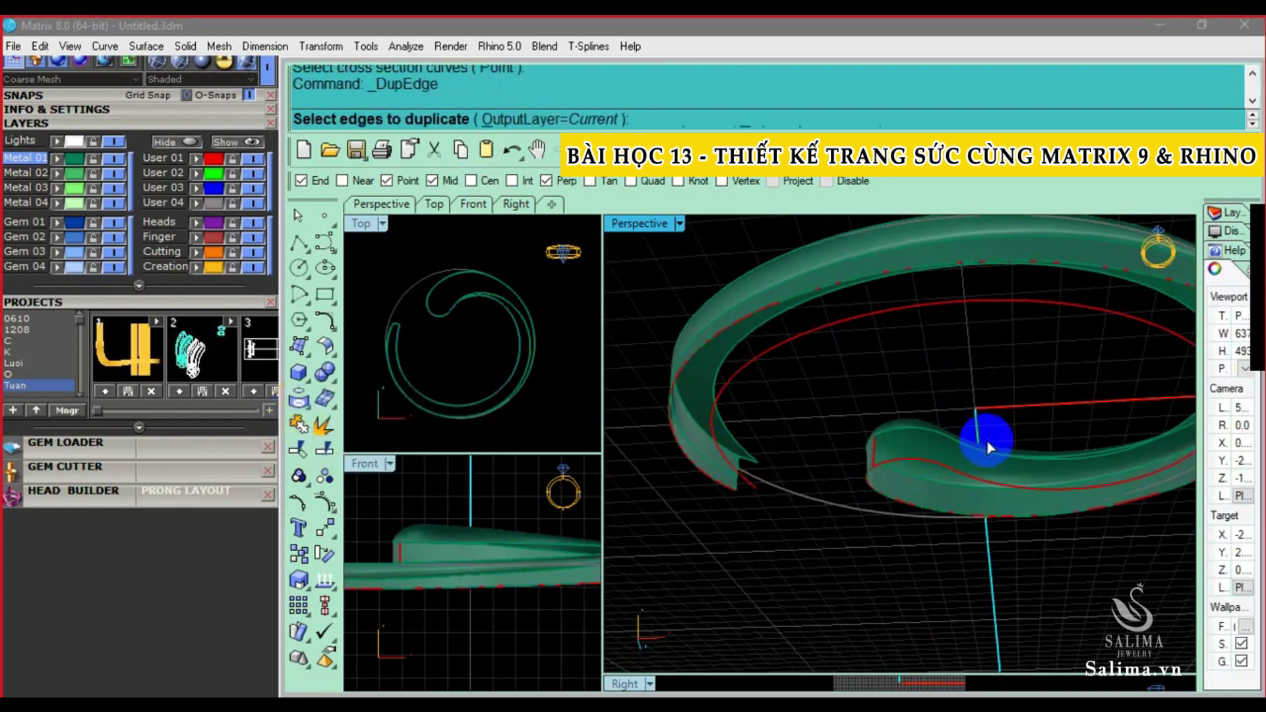
pyautogui.click(1006, 414)
pyautogui.rightClick(792, 414)
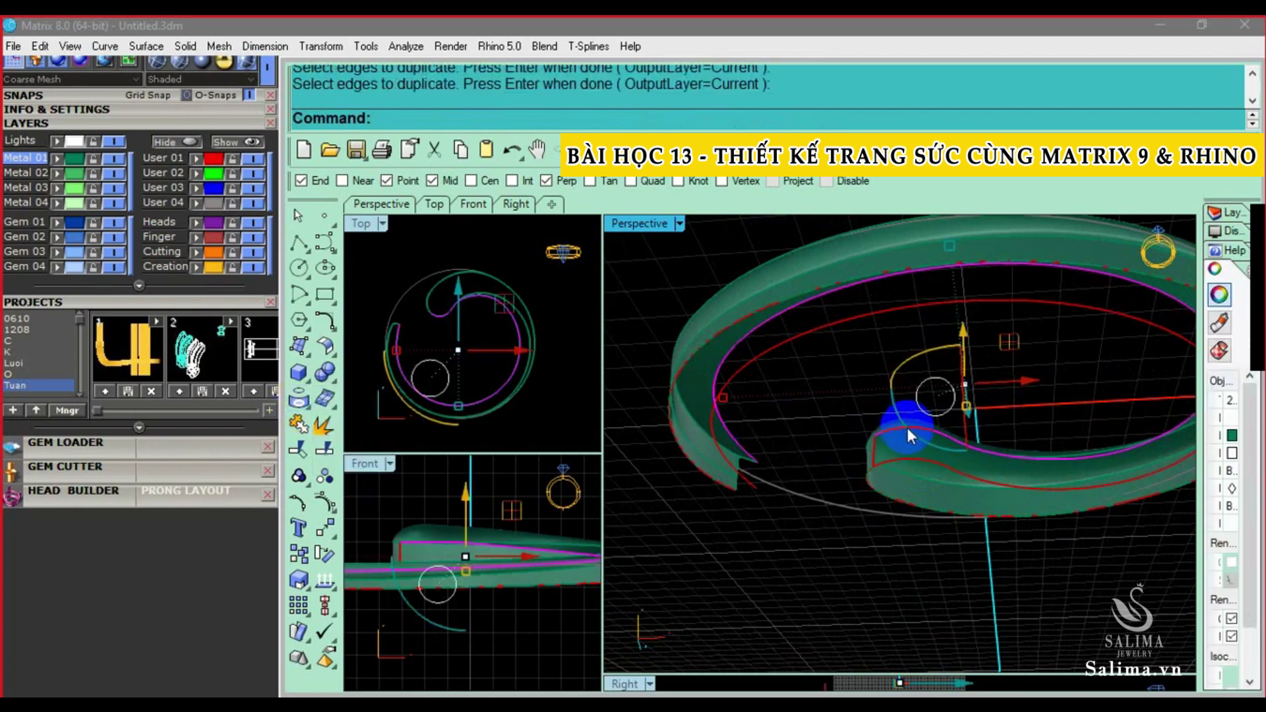
pyautogui.click(298, 425)
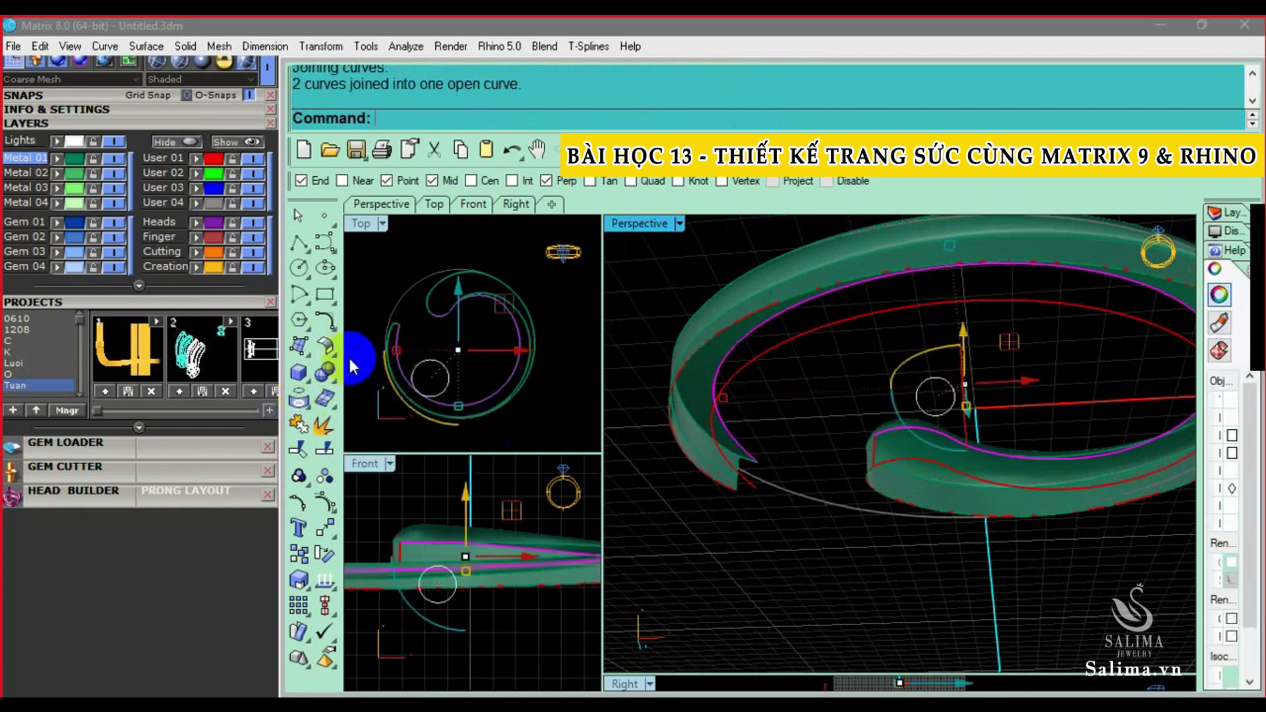
pyautogui.click(330, 333)
pyautogui.click(340, 367)
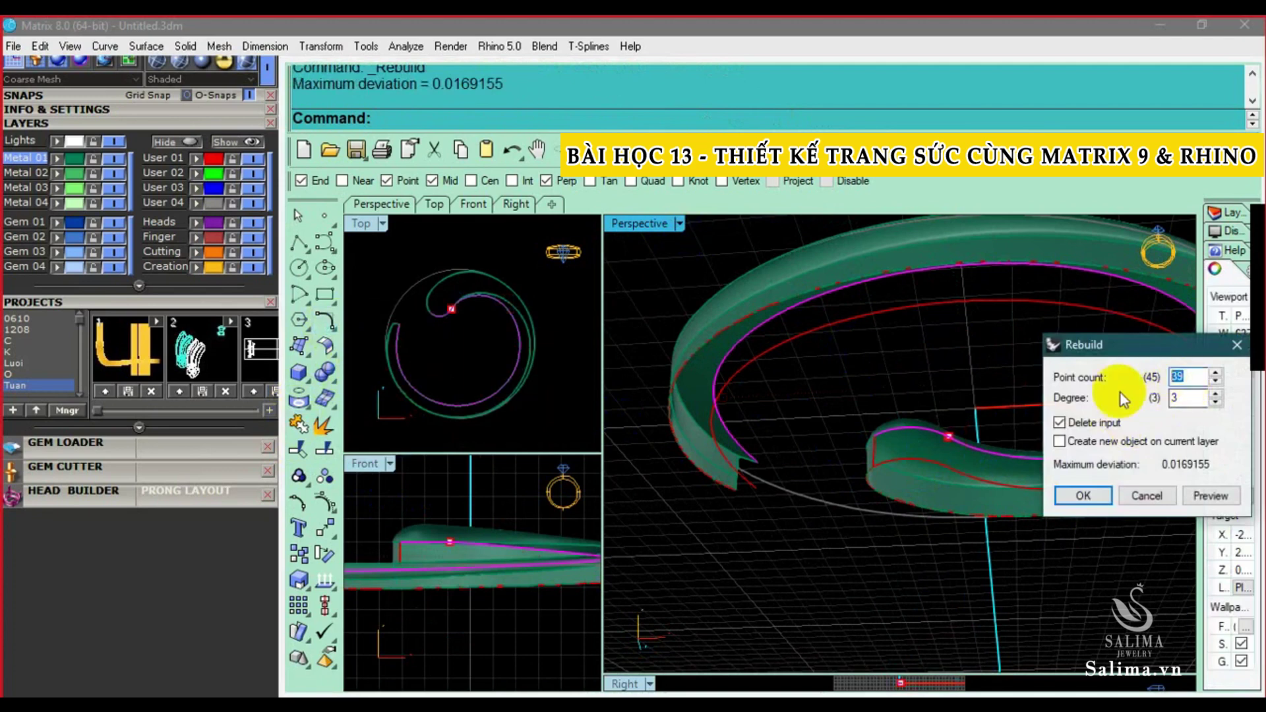
pyautogui.click(1084, 494)
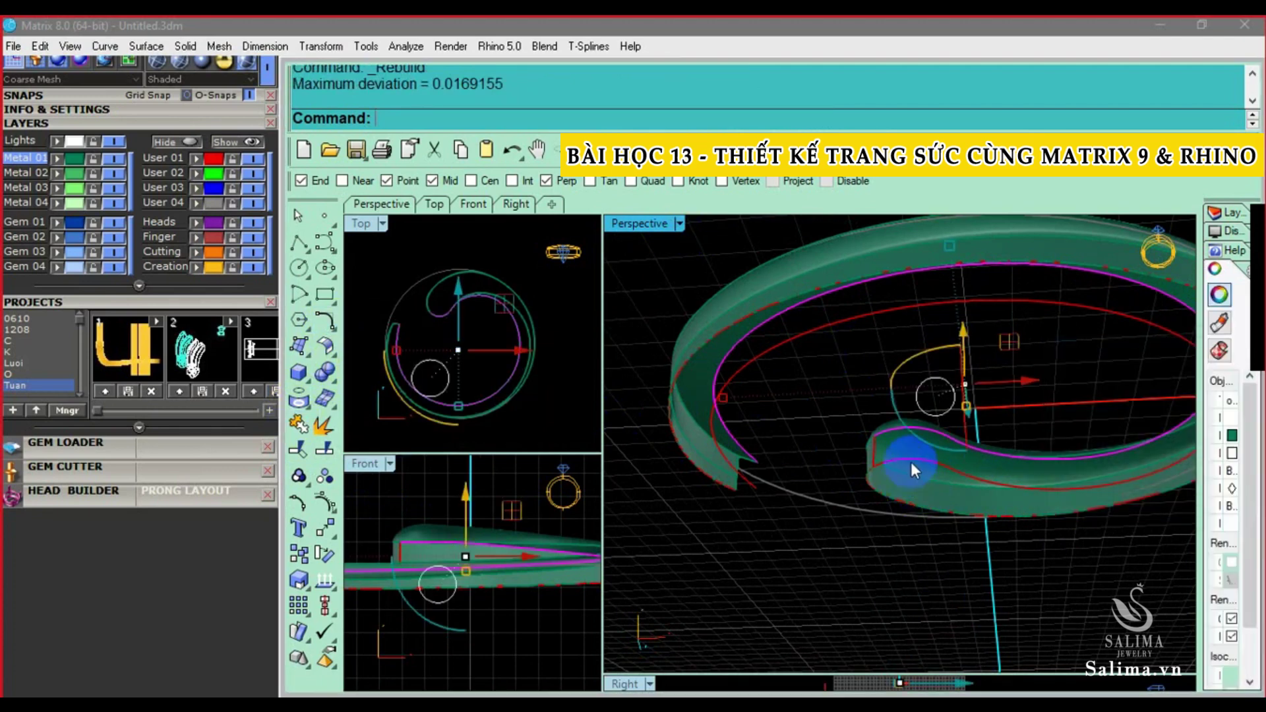
# Sweep a new top-face surface along the two rebuilt rails with the cross-section curve
pyautogui.click(912, 461)
pyautogui.click(298, 353)
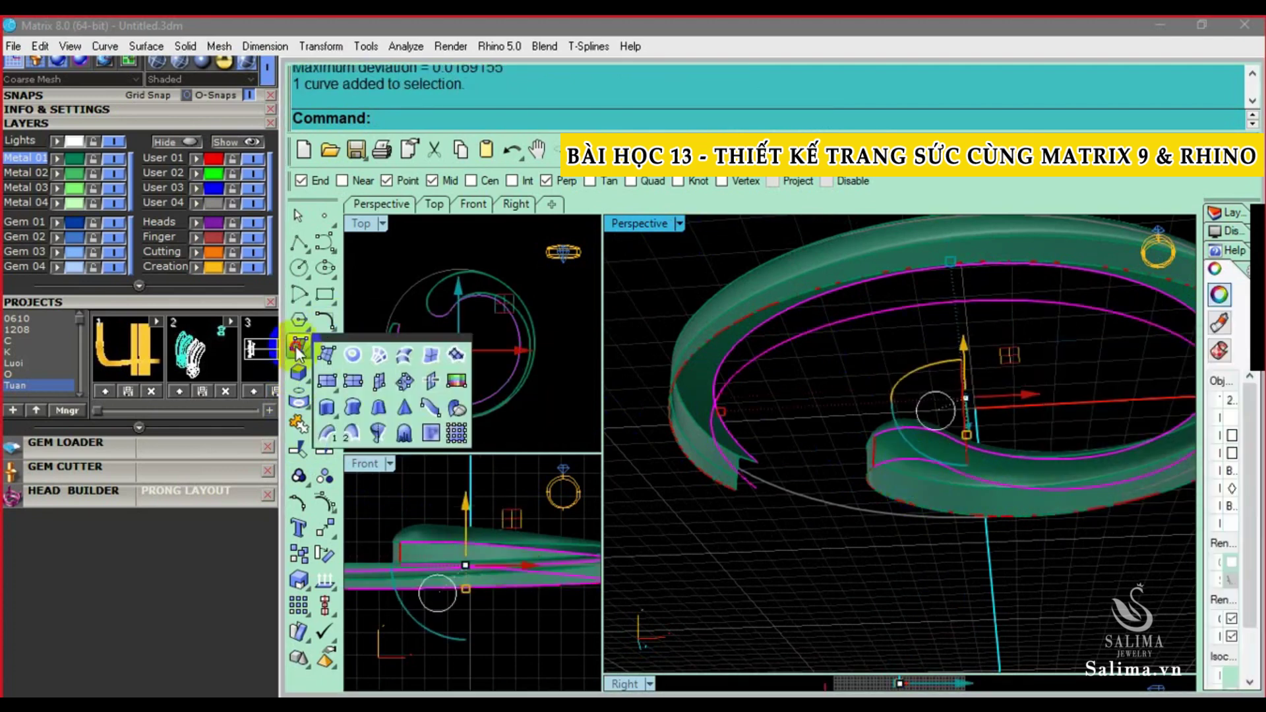
pyautogui.click(349, 433)
pyautogui.click(876, 448)
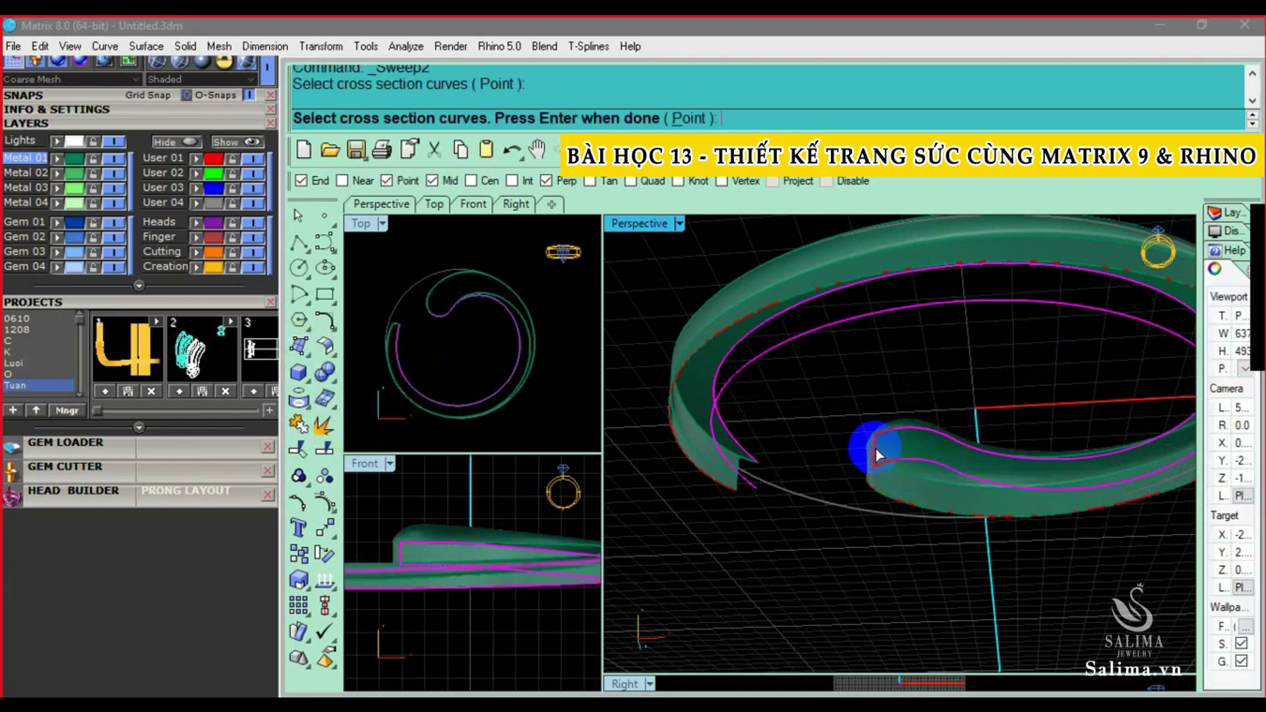
pyautogui.press('Return')
pyautogui.click(686, 521)
pyautogui.moveTo(689, 527)
pyautogui.mouseDown(button='right')
pyautogui.moveTo(921, 517)
pyautogui.moveTo(1051, 444)
pyautogui.moveTo(776, 592)
pyautogui.moveTo(932, 508)
pyautogui.mouseUp(button='right')
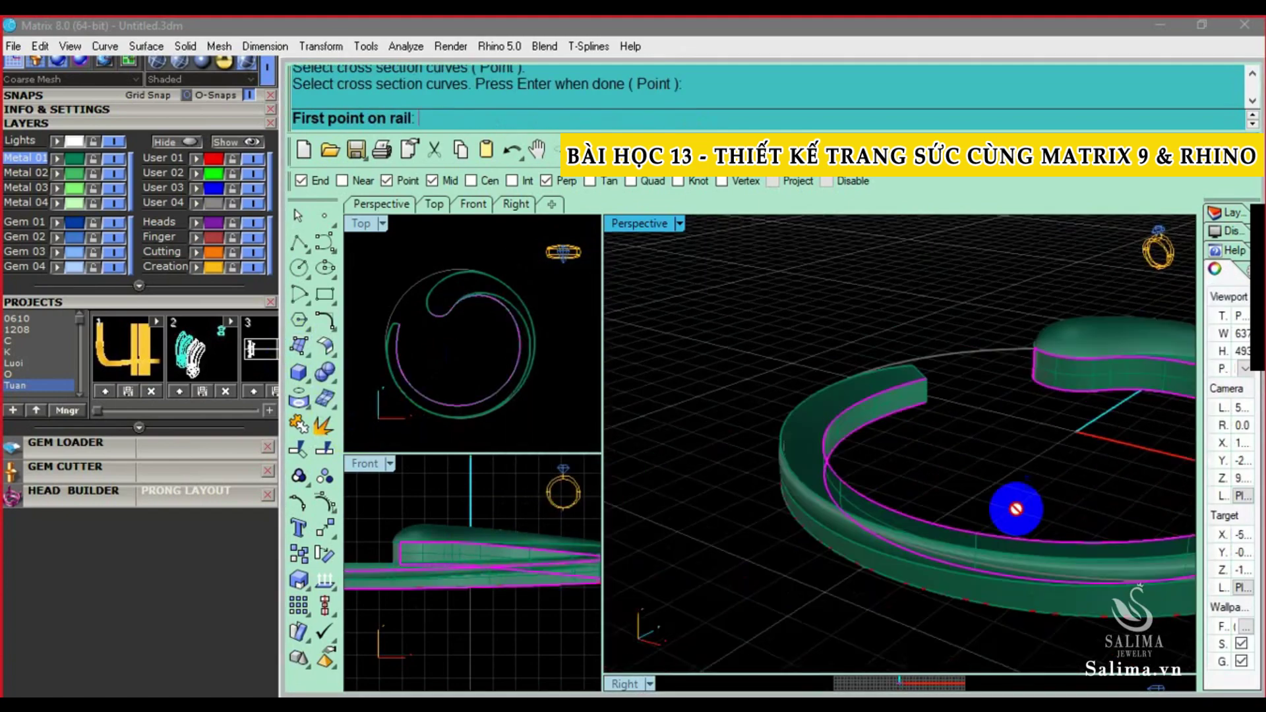
pyautogui.press('Return')
pyautogui.click(579, 565)
# Join the band, the new surface and the curves into one piece with Ctrl+J
pyautogui.moveTo(857, 501)
pyautogui.mouseDown(button='right')
pyautogui.moveTo(1031, 484)
pyautogui.moveTo(818, 385)
pyautogui.mouseUp(button='right')
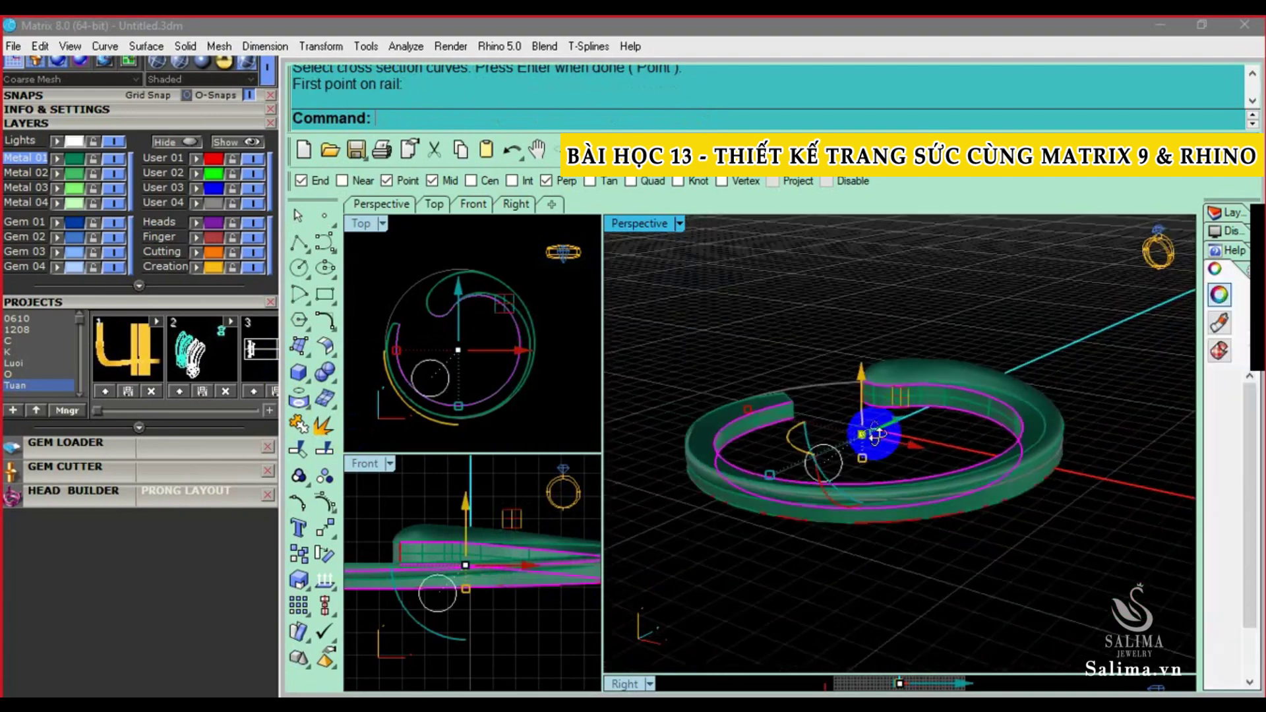
pyautogui.moveTo(817, 386); pyautogui.dragTo(726, 488)
pyautogui.moveTo(779, 367)
pyautogui.mouseDown(button='right')
pyautogui.moveTo(819, 366)
pyautogui.moveTo(839, 458)
pyautogui.moveTo(974, 370)
pyautogui.moveTo(975, 409)
pyautogui.moveTo(967, 375)
pyautogui.moveTo(969, 385)
pyautogui.moveTo(907, 387)
pyautogui.moveTo(1039, 466)
pyautogui.moveTo(1017, 481)
pyautogui.moveTo(1033, 397)
pyautogui.mouseUp(button='right')
pyautogui.hotkey('ctrl', 'j')
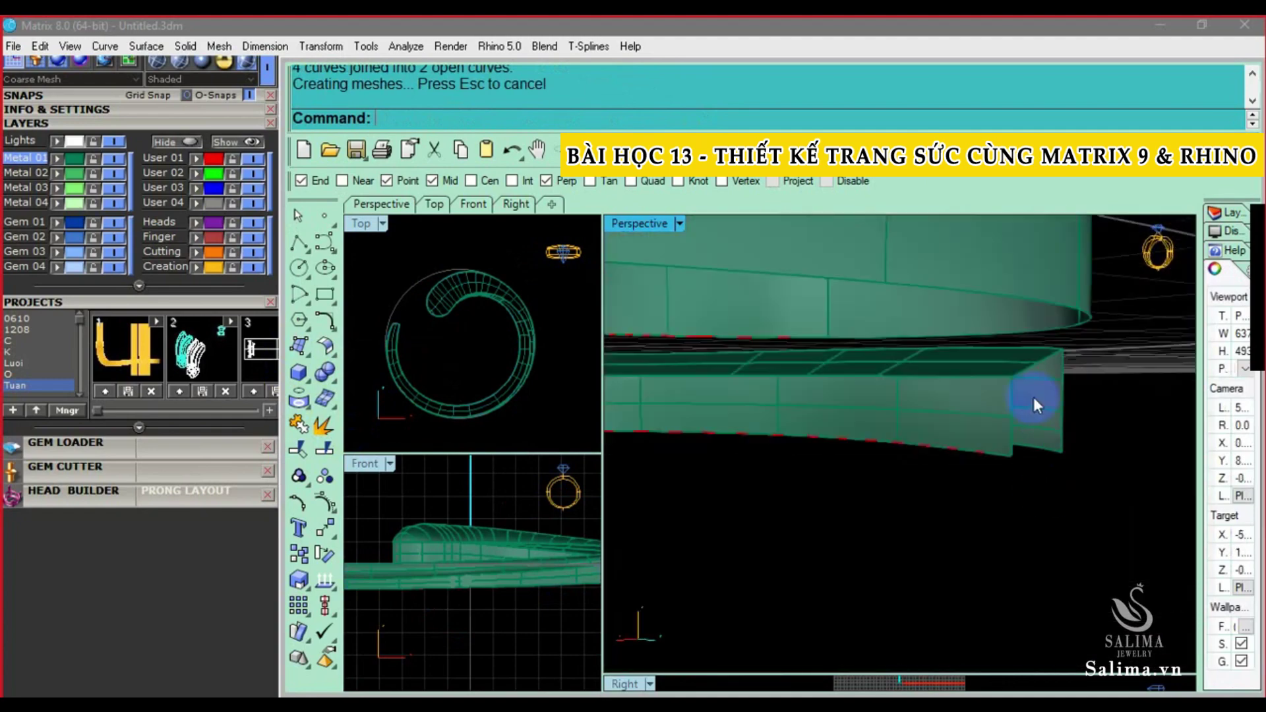
# Hide the joined band's dense isocurves and make Gem 04 the active layer
pyautogui.click(1033, 397)
pyautogui.click(1232, 618)
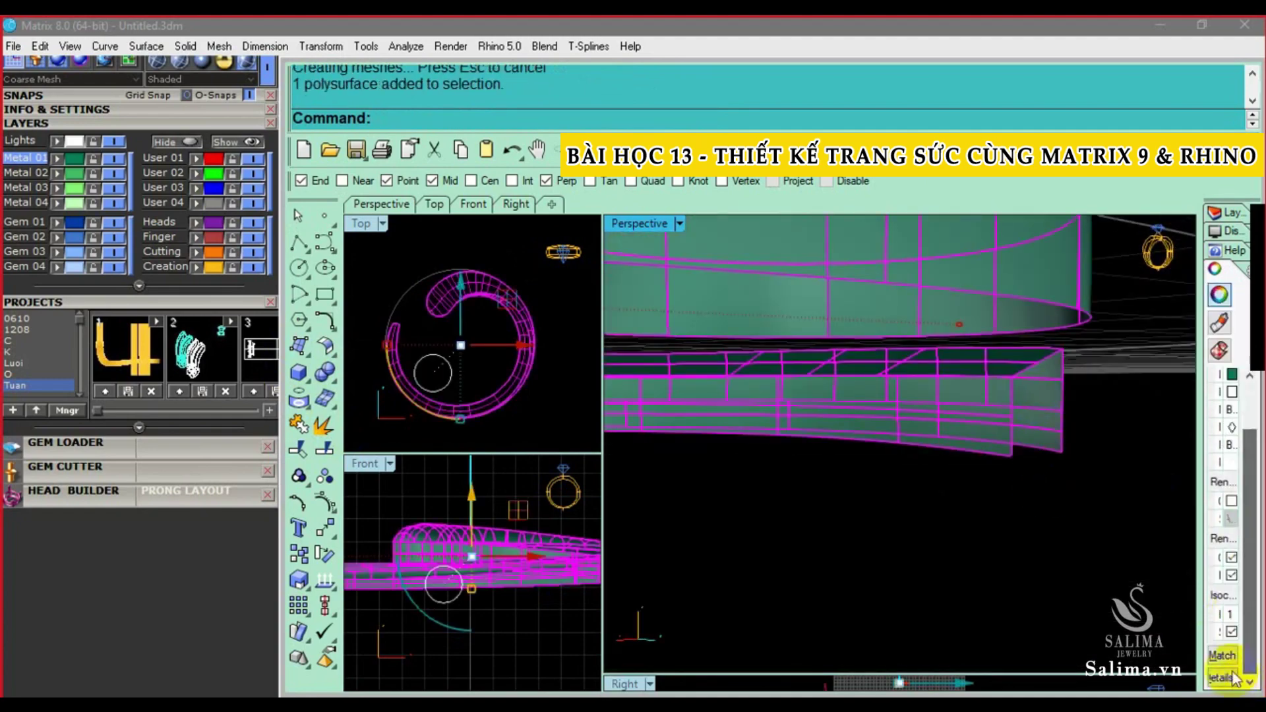
pyautogui.click(1230, 673)
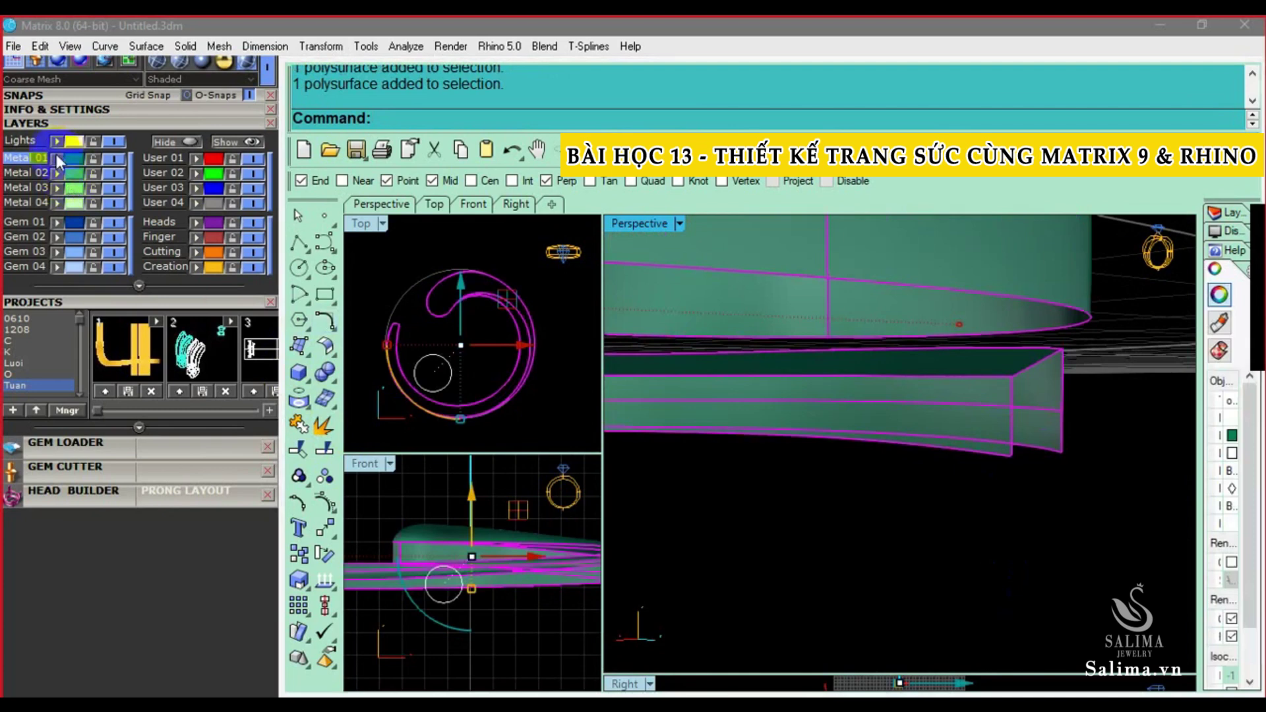
pyautogui.click(33, 265)
pyautogui.moveTo(853, 456)
pyautogui.mouseDown(button='right')
pyautogui.moveTo(988, 507)
pyautogui.moveTo(945, 471)
pyautogui.moveTo(981, 494)
pyautogui.mouseUp(button='right')
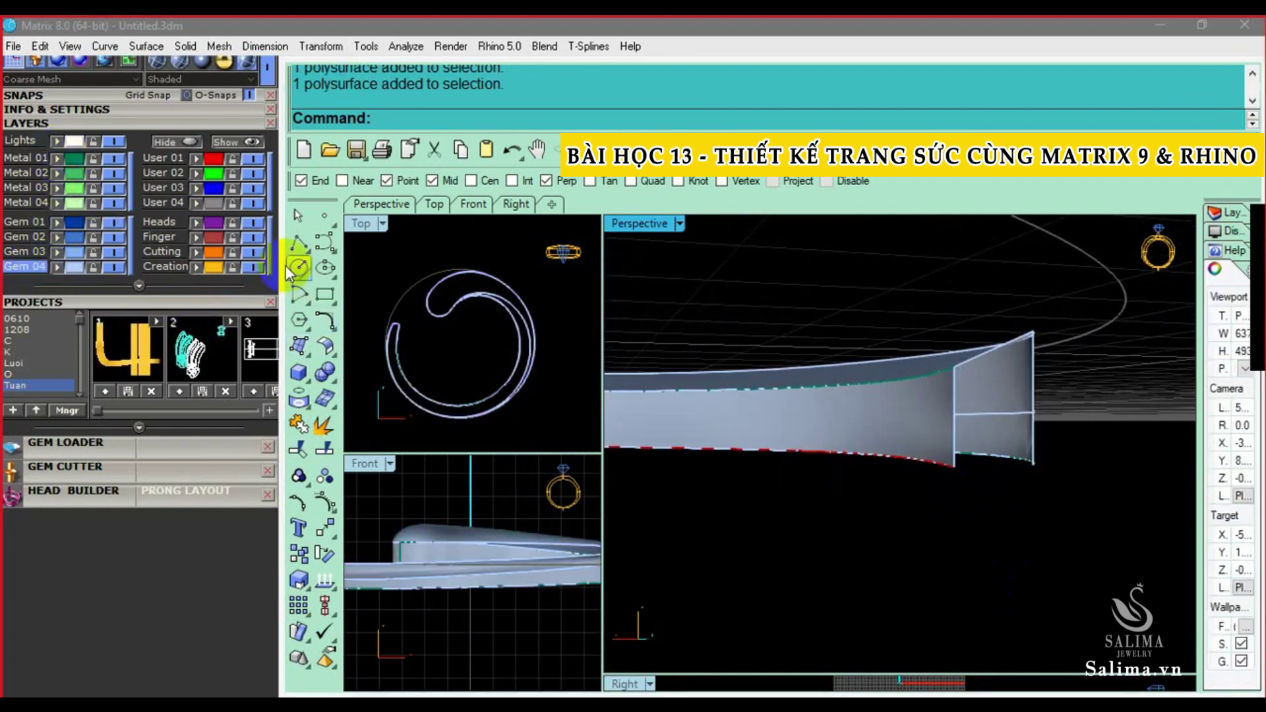
# Draw a two-point polyline across the band's end corner, then select the band
pyautogui.click(298, 242)
pyautogui.click(949, 466)
pyautogui.click(1028, 465)
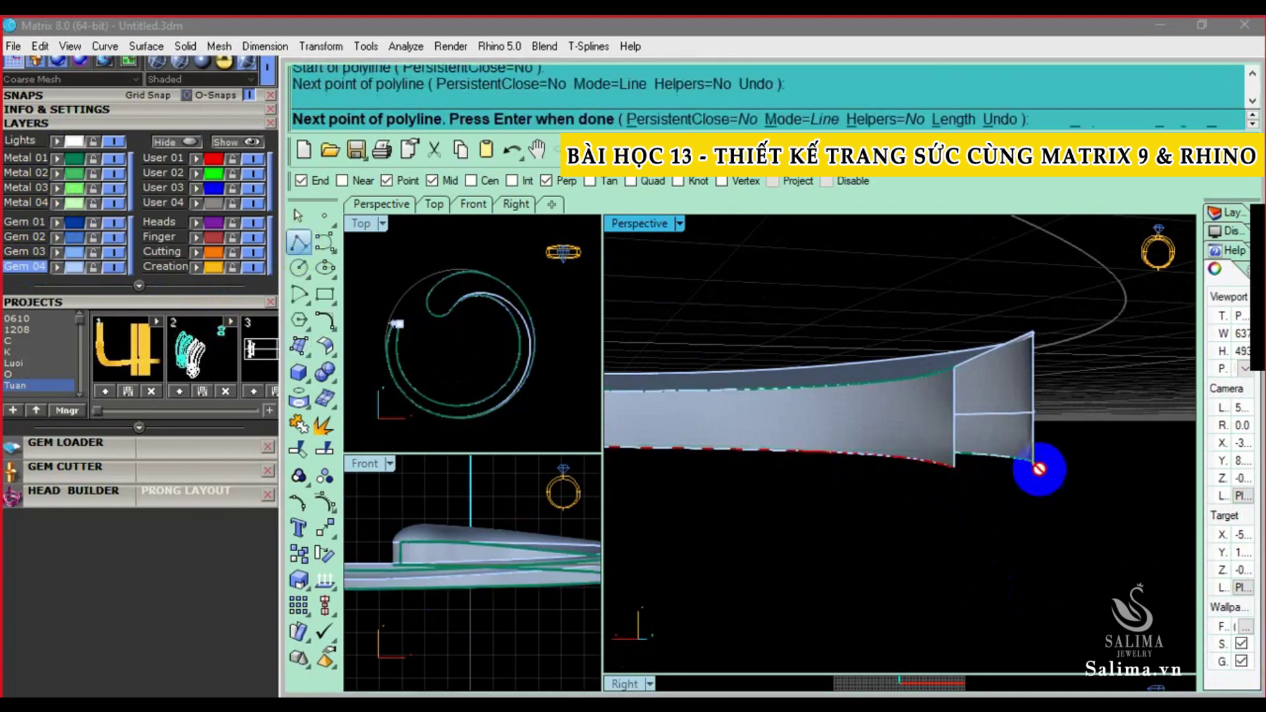
pyautogui.press('Return')
pyautogui.moveTo(1035, 466)
pyautogui.mouseDown(button='right')
pyautogui.moveTo(907, 494)
pyautogui.moveTo(975, 523)
pyautogui.mouseUp(button='right')
pyautogui.click(948, 485)
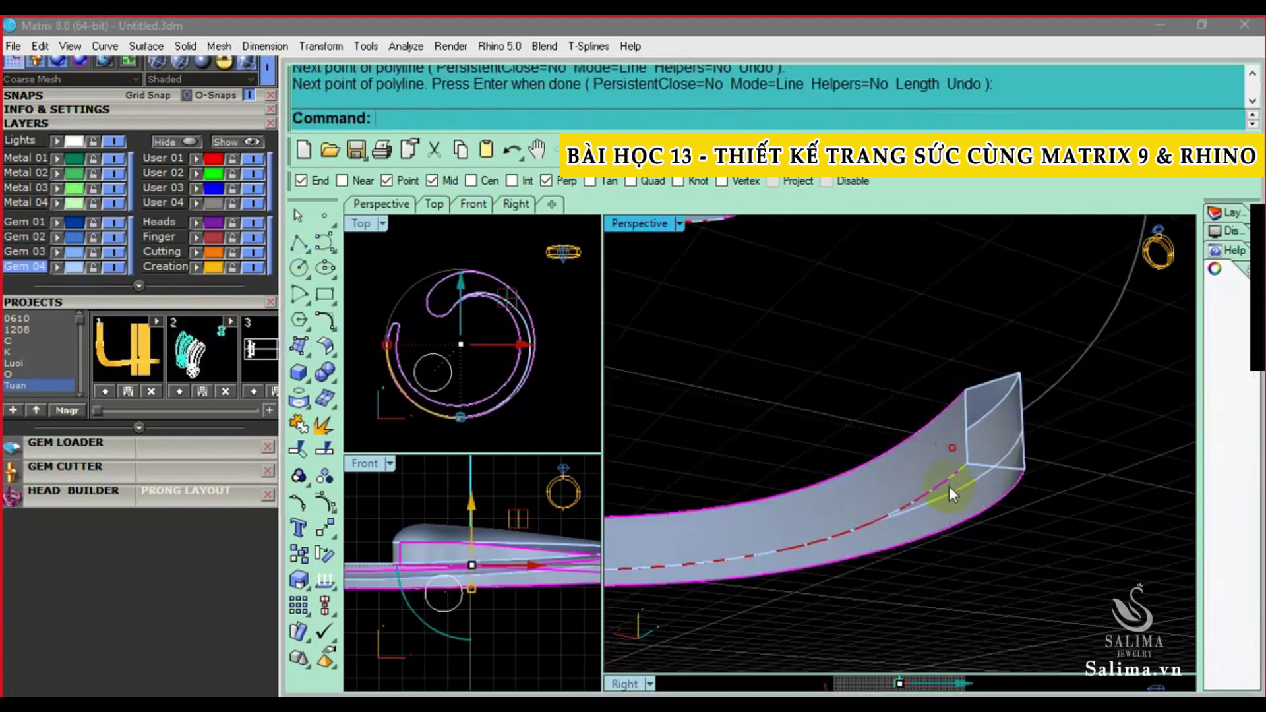
pyautogui.moveTo(947, 481)
pyautogui.mouseDown(button='right')
pyautogui.moveTo(947, 469)
pyautogui.moveTo(918, 517)
pyautogui.moveTo(910, 429)
pyautogui.moveTo(1035, 534)
pyautogui.moveTo(814, 368)
pyautogui.moveTo(877, 419)
pyautogui.mouseUp(button='right')
pyautogui.click(1031, 530)
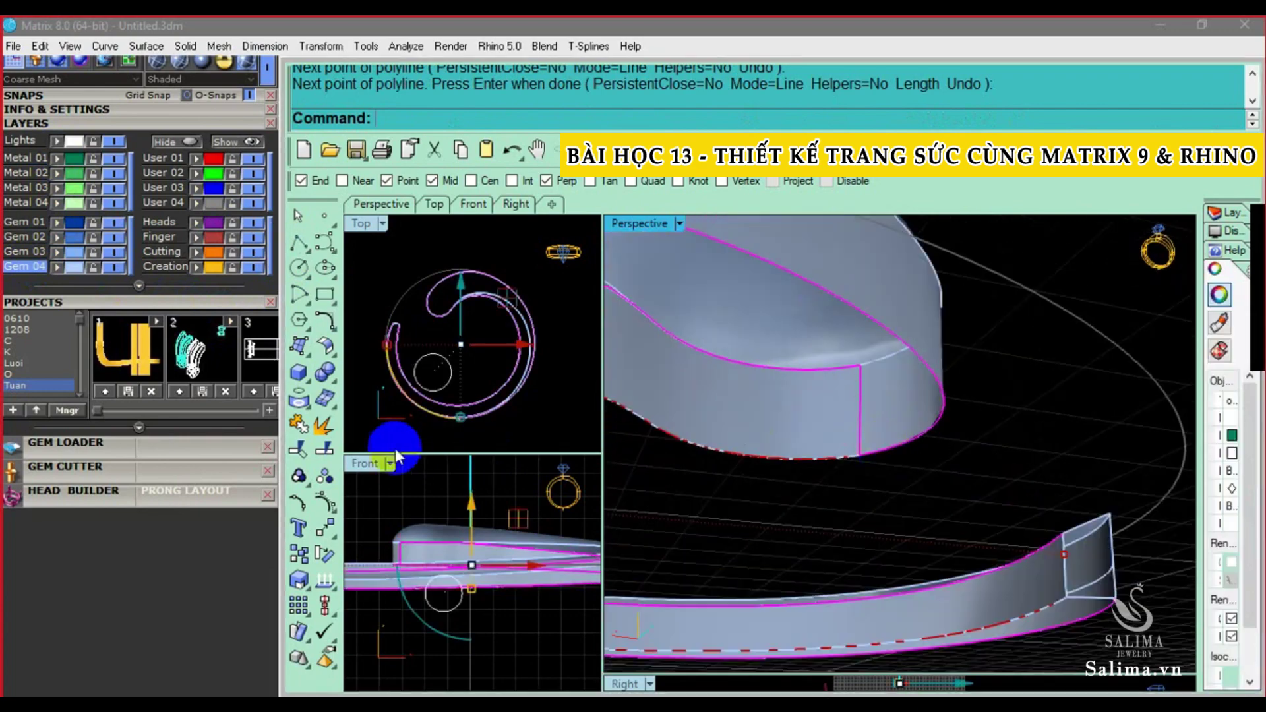
# Explode the band's outline curve into three segments and select the needed segments
pyautogui.click(323, 427)
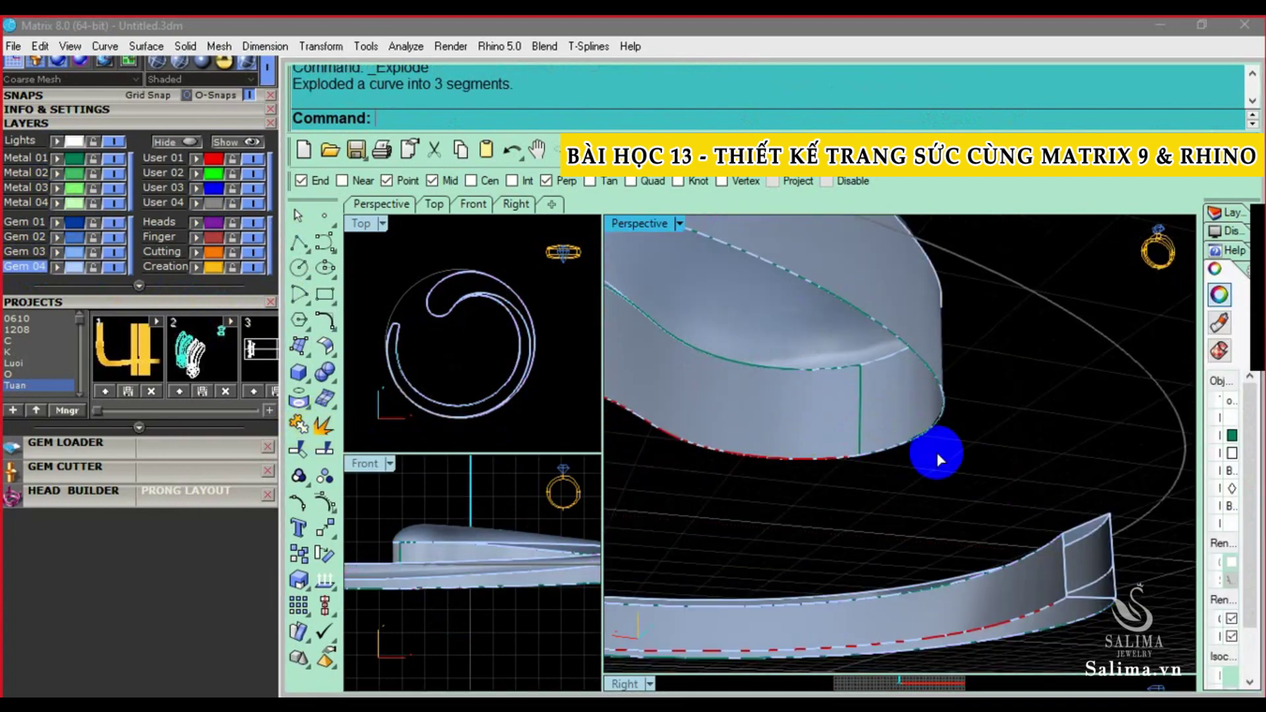
pyautogui.click(888, 448)
pyautogui.click(936, 495)
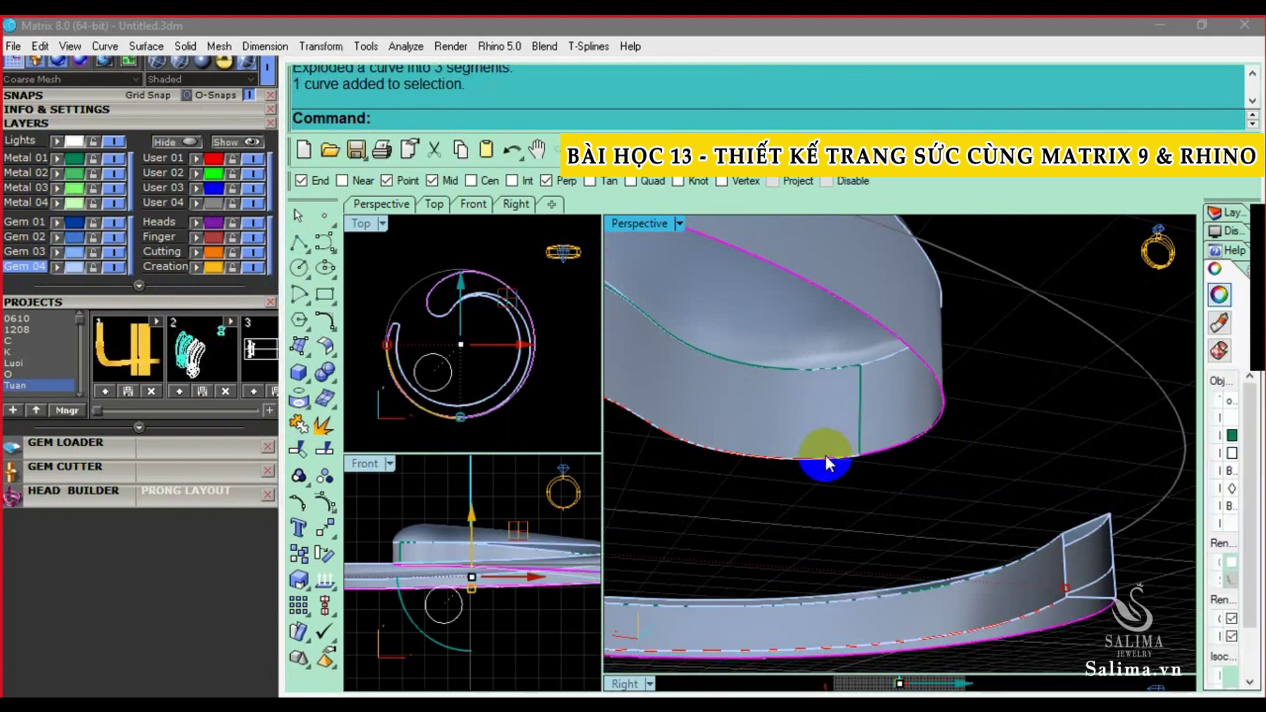
pyautogui.moveTo(828, 462)
pyautogui.mouseDown(button='right')
pyautogui.moveTo(1012, 517)
pyautogui.moveTo(999, 540)
pyautogui.moveTo(1043, 477)
pyautogui.mouseUp(button='right')
pyautogui.click(1011, 532)
pyautogui.write('W')
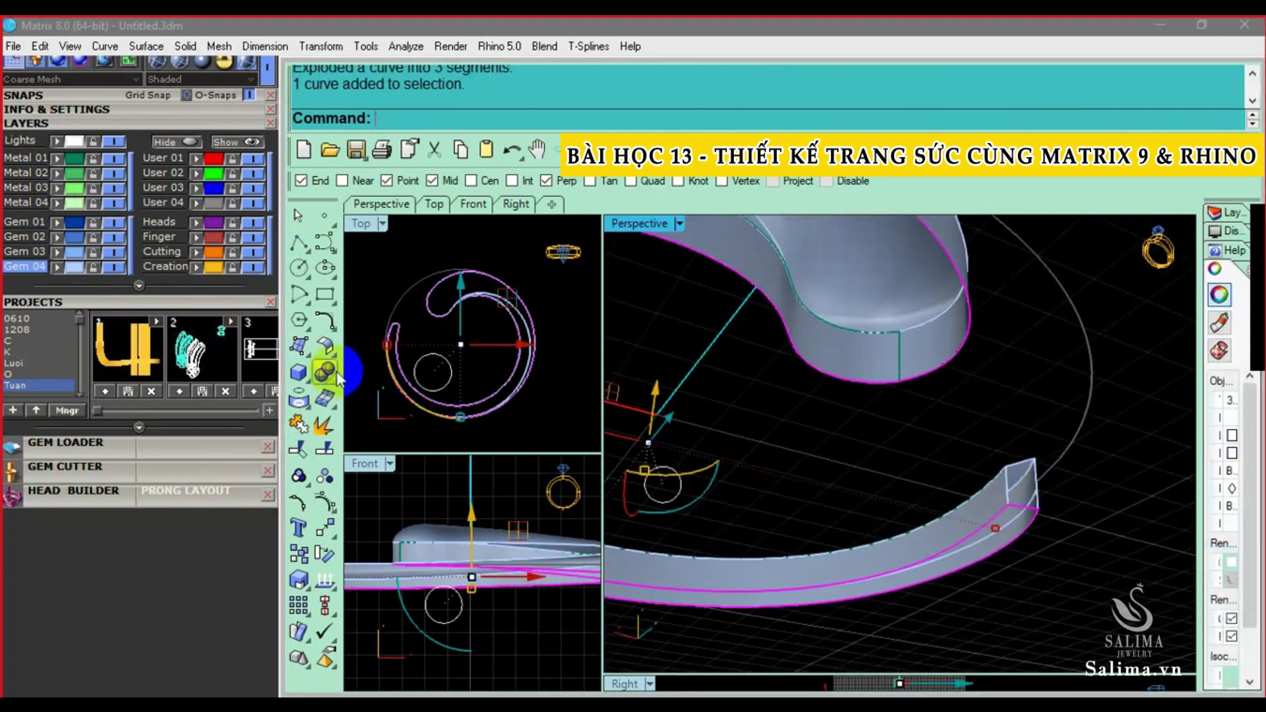
# Start a Sweep 2 Rails between the spiral rails
pyautogui.click(300, 350)
pyautogui.click(346, 427)
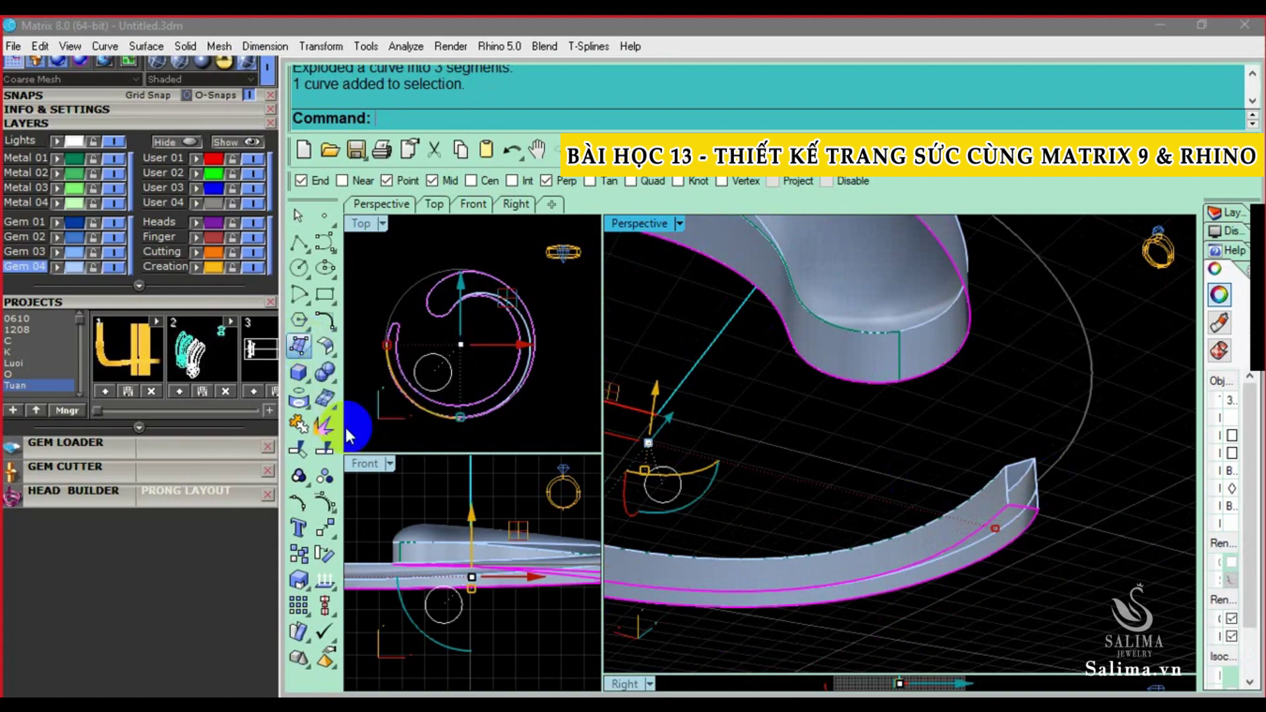
pyautogui.moveTo(909, 474)
pyautogui.mouseDown(button='right')
pyautogui.moveTo(973, 494)
pyautogui.moveTo(957, 395)
pyautogui.mouseUp(button='right')
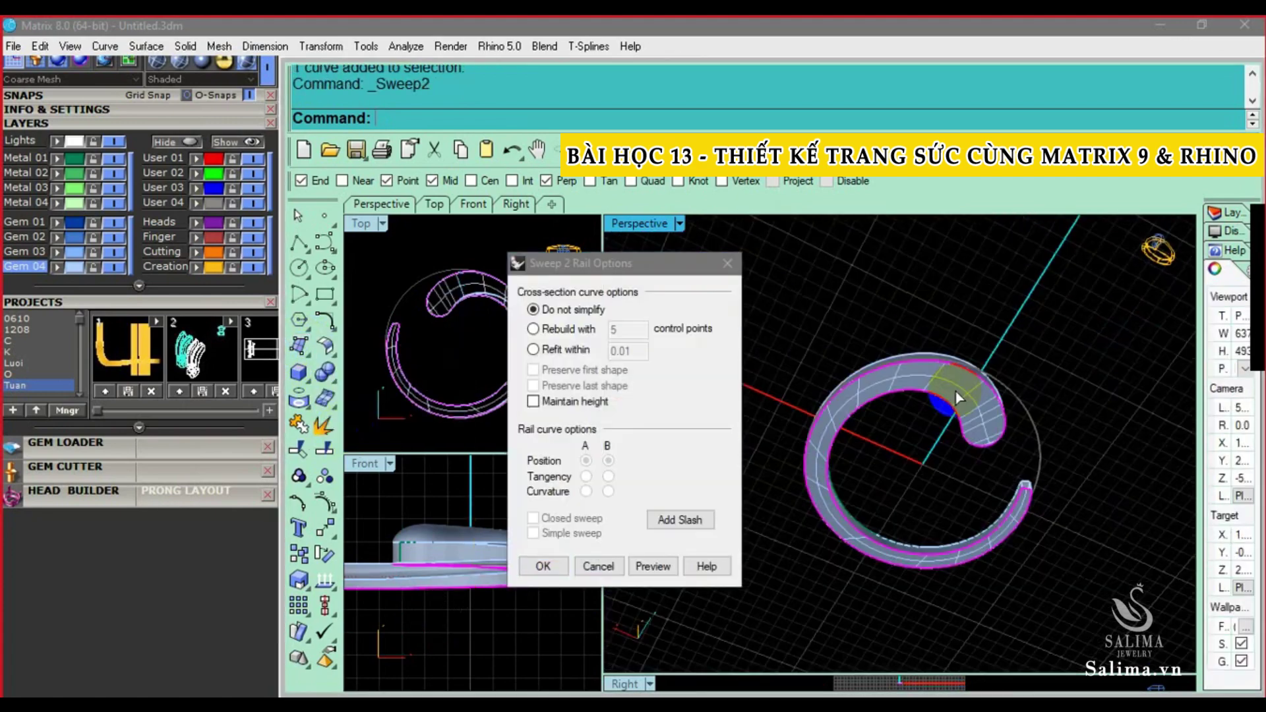
# Add cross-section slashes linking the inner and outer spiral rails around the ring's front
pyautogui.click(666, 520)
pyautogui.scroll(3, 890, 522)
pyautogui.scroll(2, 974, 518)
pyautogui.click(961, 545)
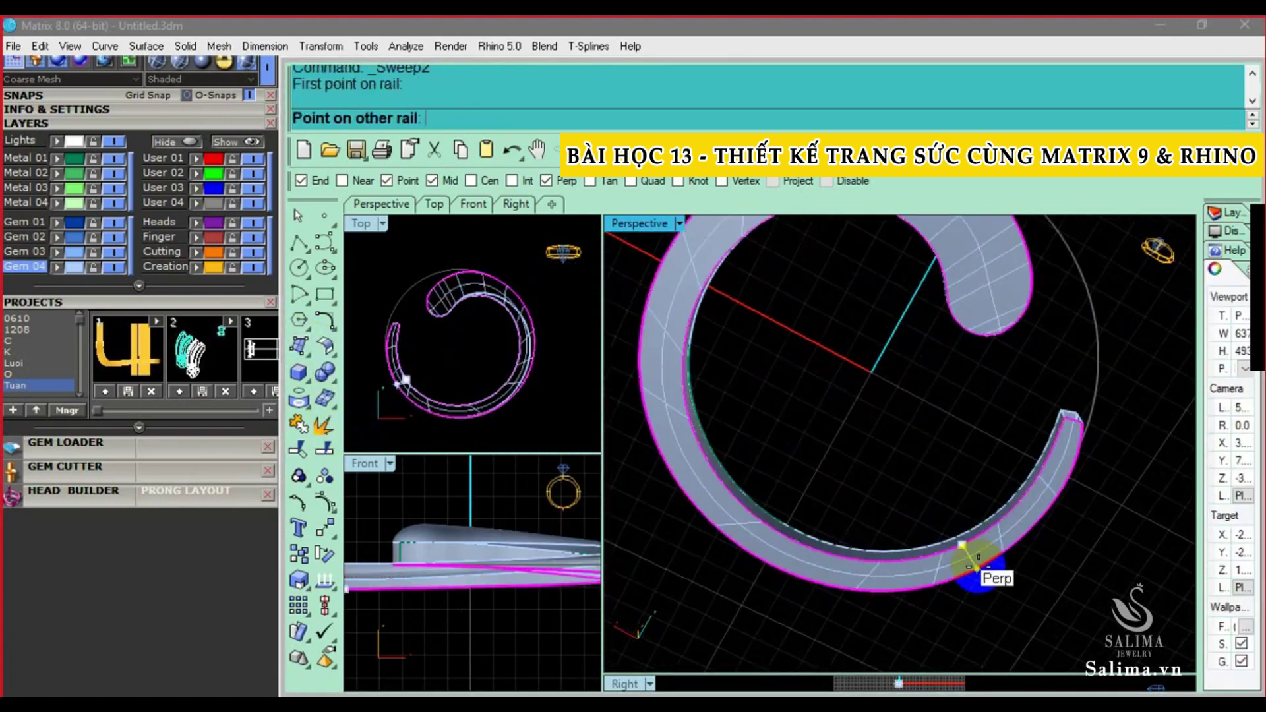
pyautogui.click(977, 559)
pyautogui.click(763, 546)
pyautogui.click(757, 537)
pyautogui.moveTo(757, 537); pyautogui.dragTo(751, 473, button='right')
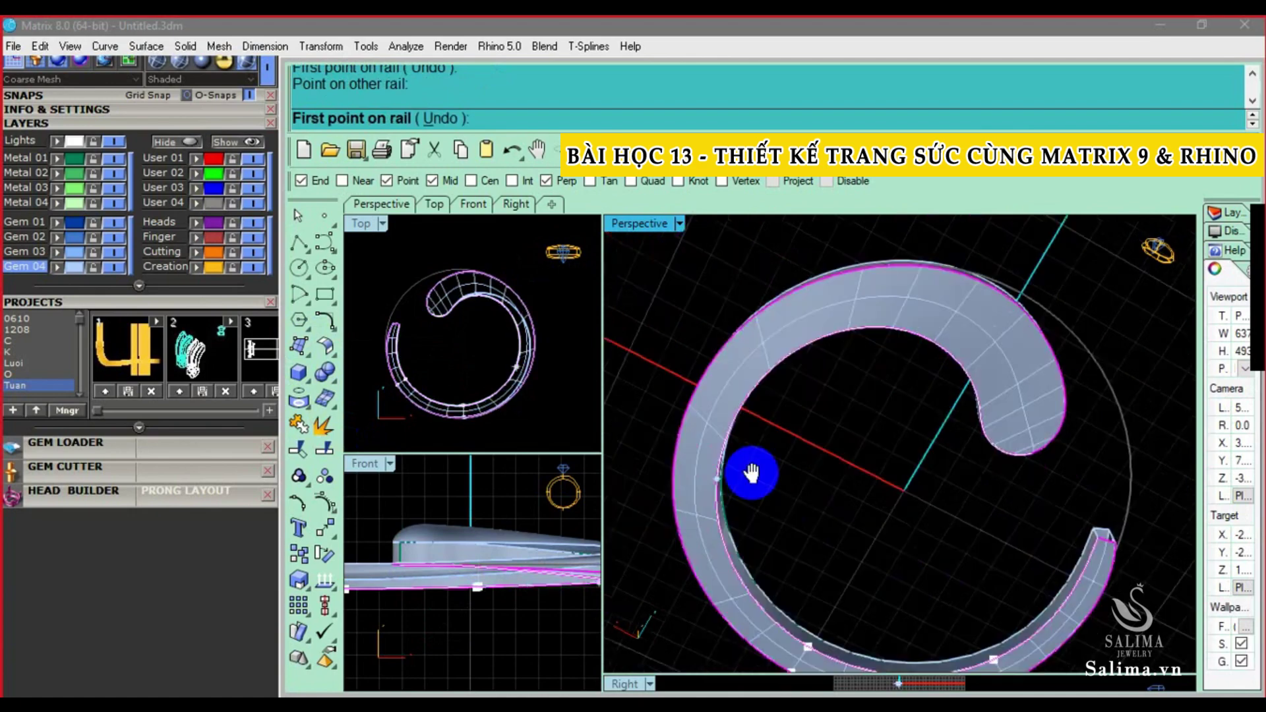
pyautogui.scroll(3, 752, 473)
pyautogui.click(674, 435)
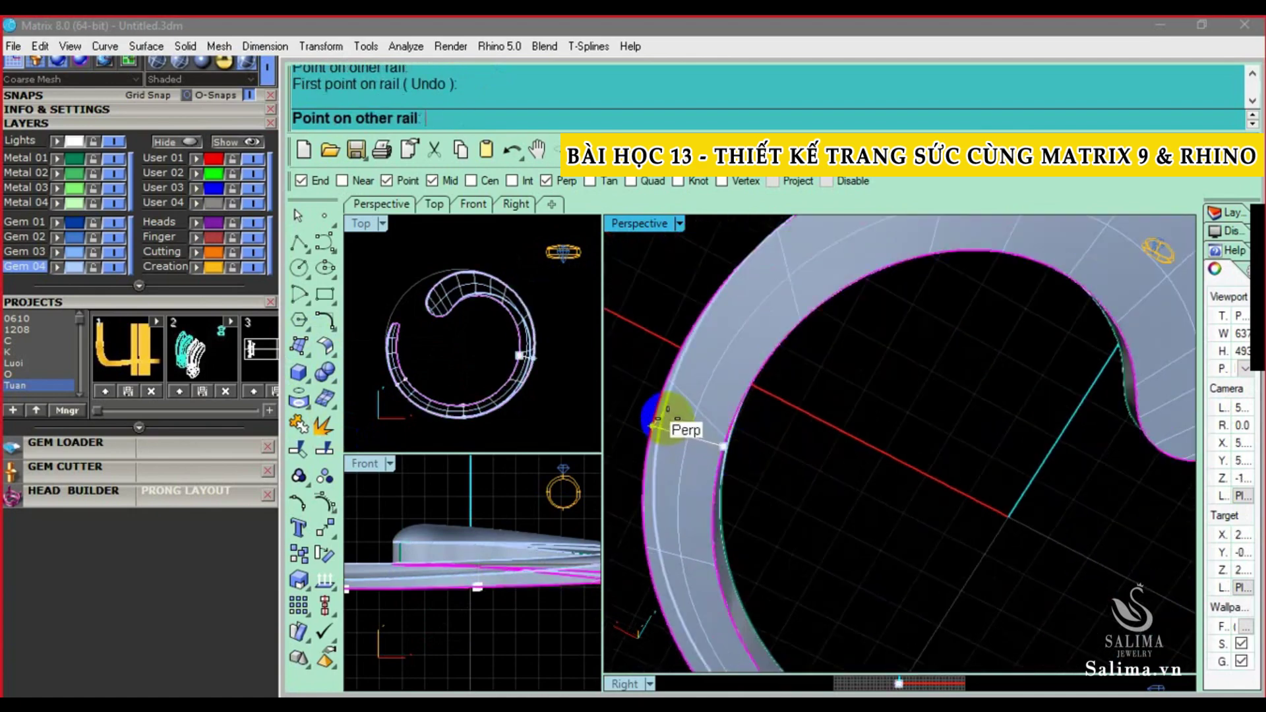
pyautogui.click(659, 419)
pyautogui.scroll(-3, 918, 359)
pyautogui.scroll(3, 867, 410)
pyautogui.click(864, 407)
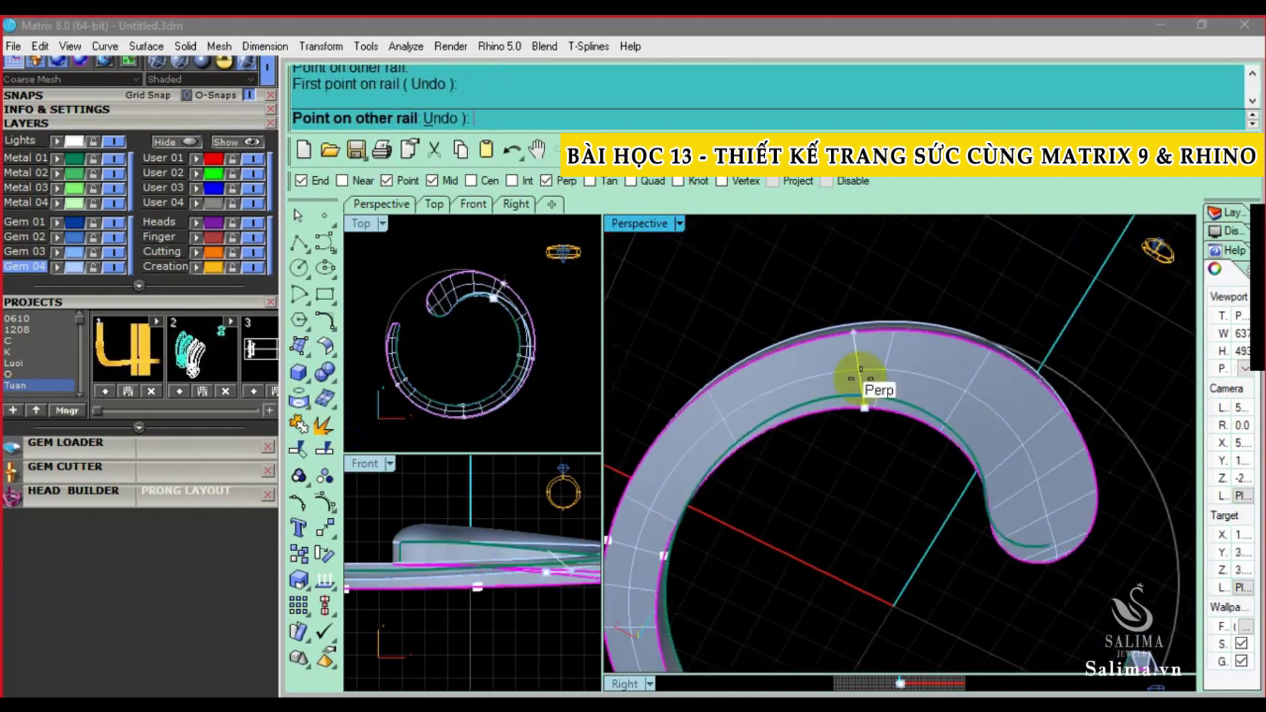
pyautogui.click(848, 342)
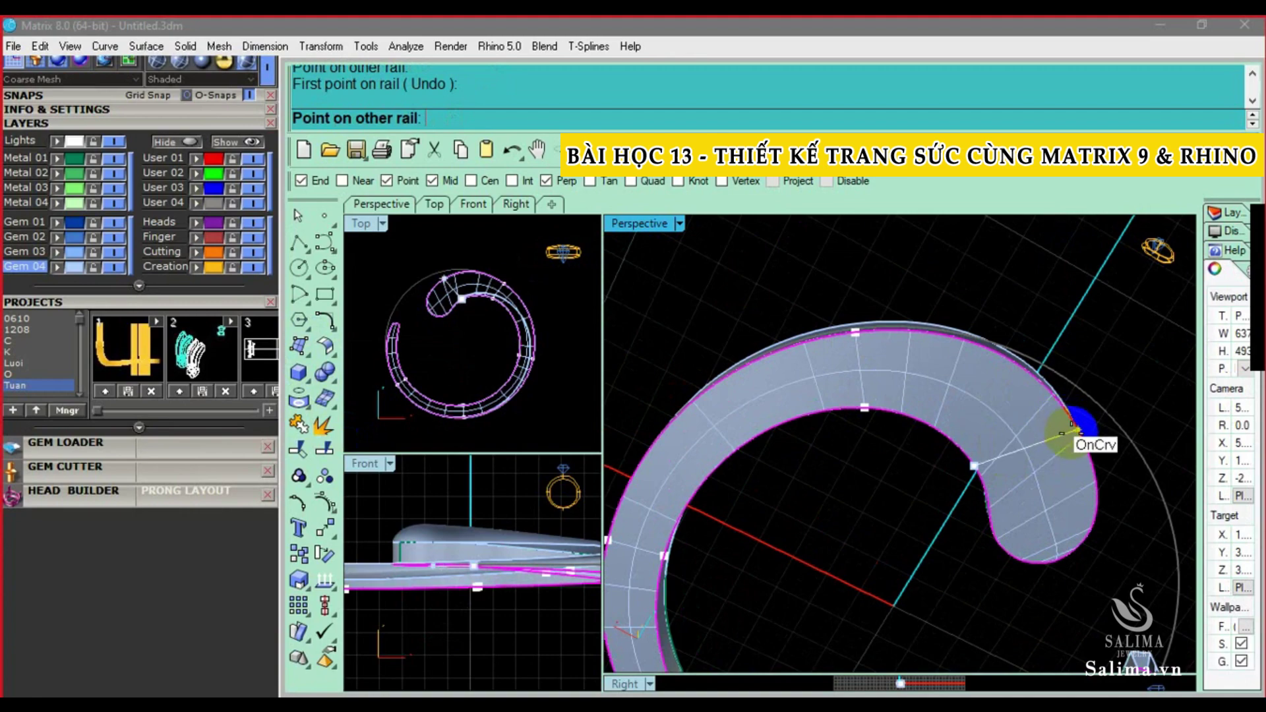
# Add more rail-to-rail slashes around the curled end and the ring's lower arc
pyautogui.moveTo(1060, 424); pyautogui.dragTo(1038, 394, button='right')
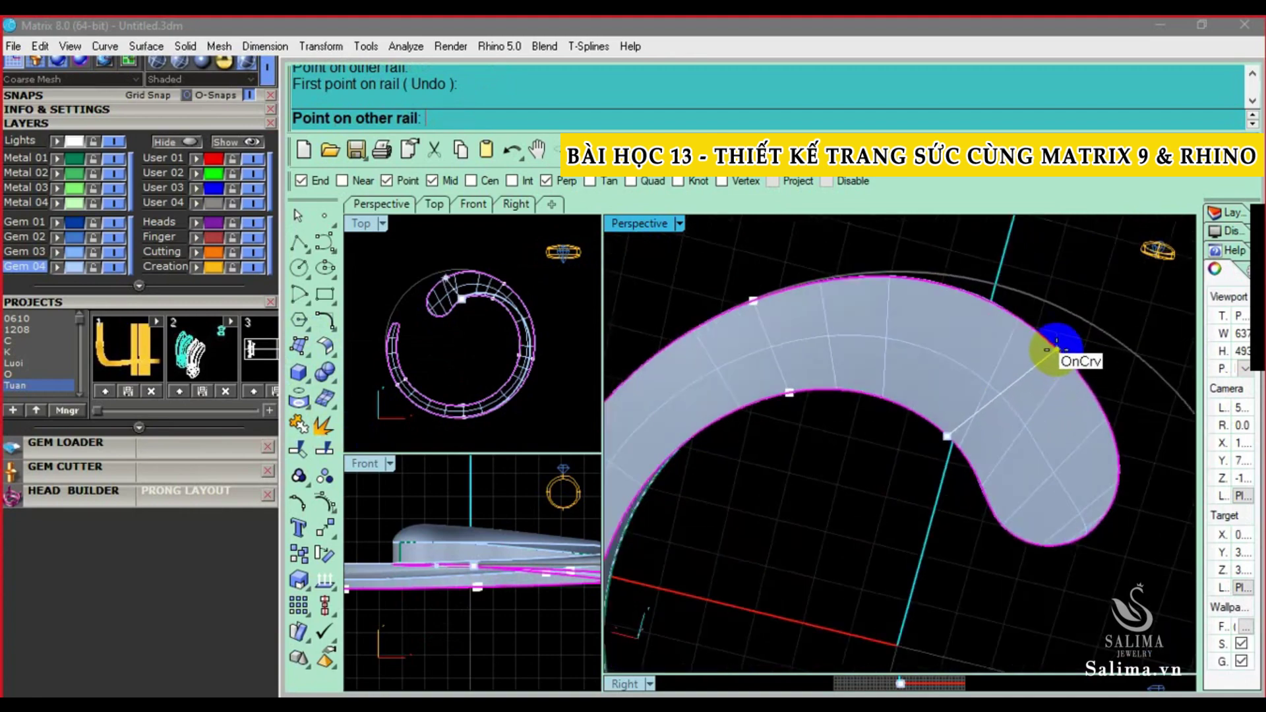
pyautogui.click(1056, 348)
pyautogui.moveTo(1056, 349); pyautogui.dragTo(1051, 446, button='right')
pyautogui.click(1092, 394)
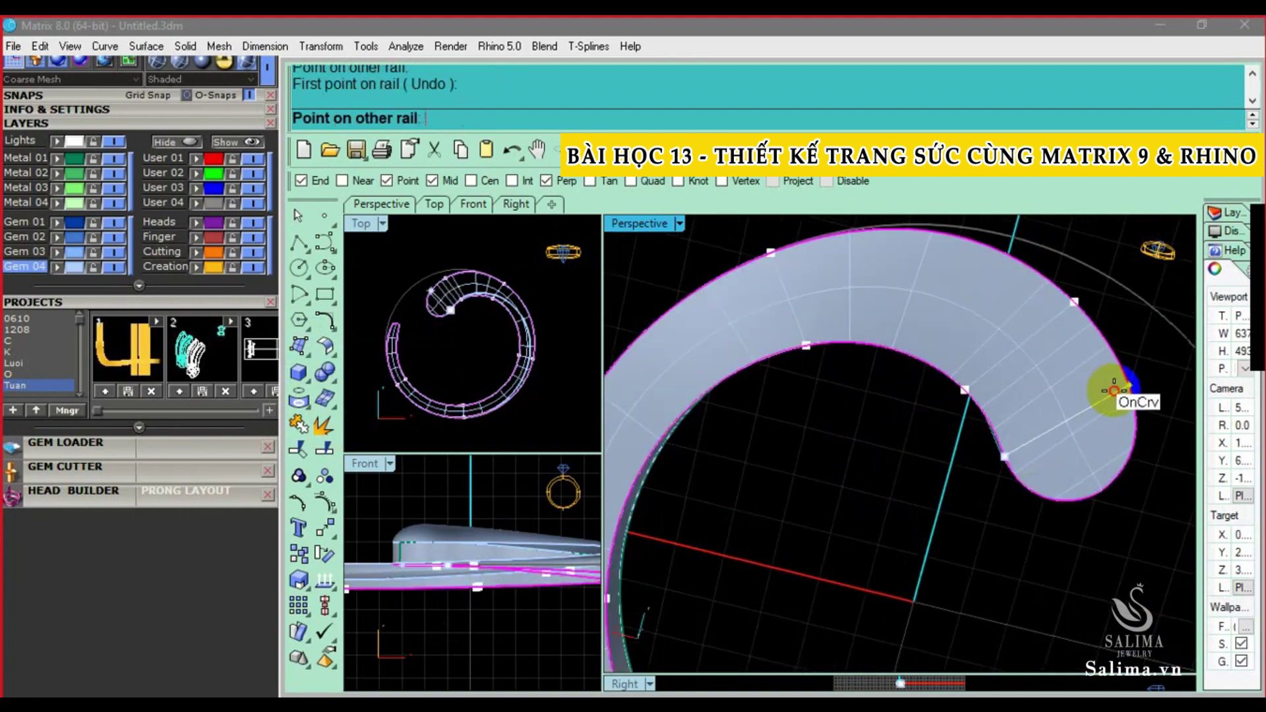
pyautogui.click(1114, 390)
pyautogui.scroll(-2, 1060, 486)
pyautogui.click(821, 394)
pyautogui.click(912, 463)
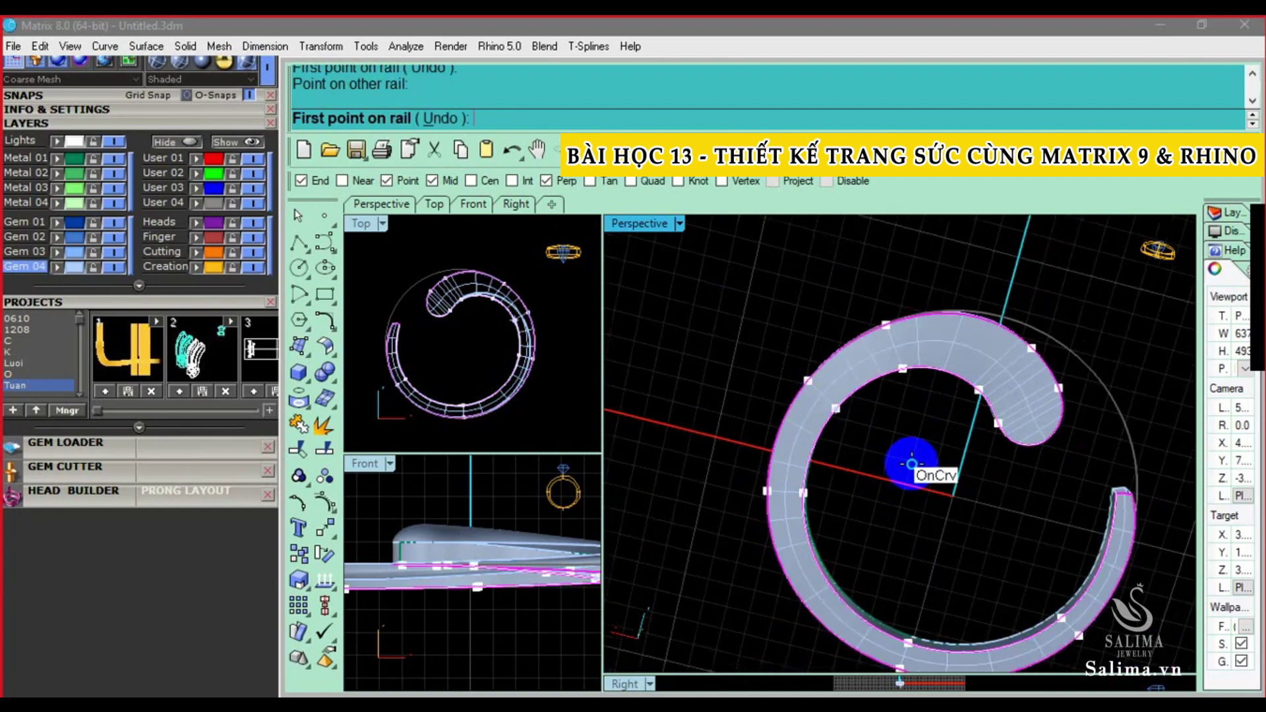
pyautogui.scroll(1, 911, 463)
pyautogui.click(819, 503)
pyautogui.click(780, 511)
pyautogui.scroll(-2, 905, 482)
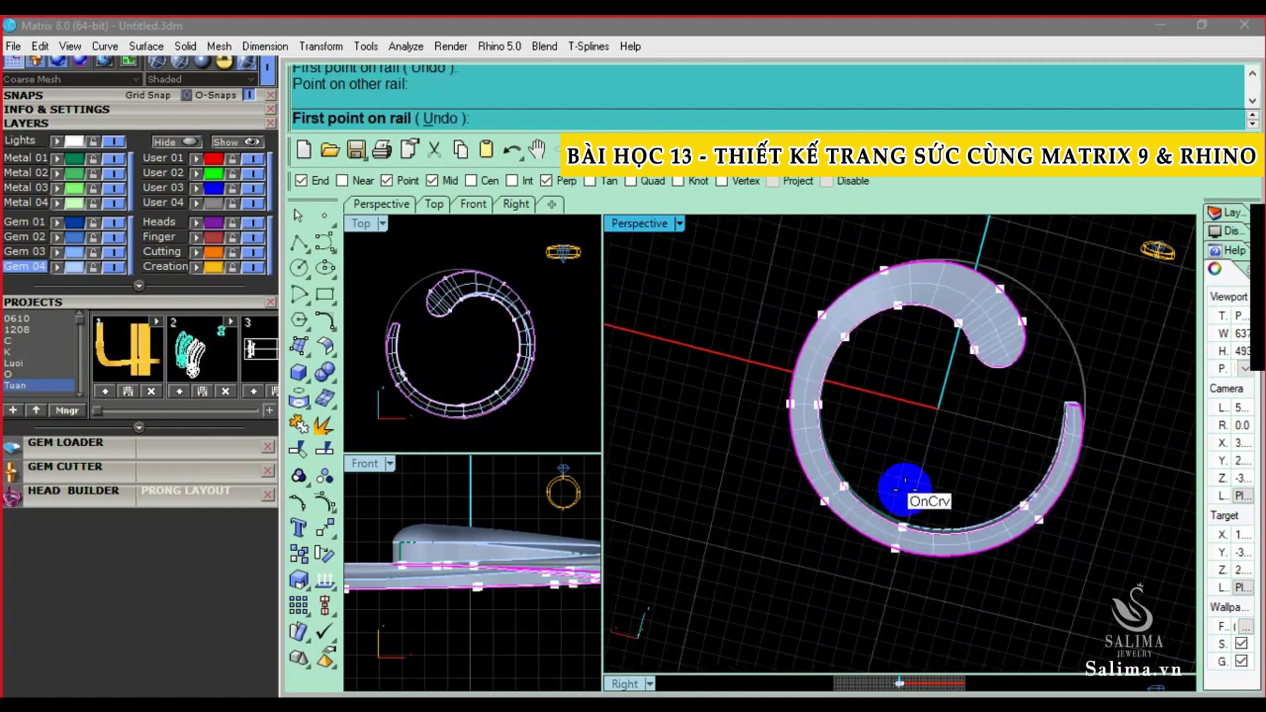
# Accept the Sweep 2 Rails options to create the top face, then select all band pieces to join
pyautogui.rightClick(912, 522)
pyautogui.click(537, 644)
pyautogui.scroll(2, 965, 429)
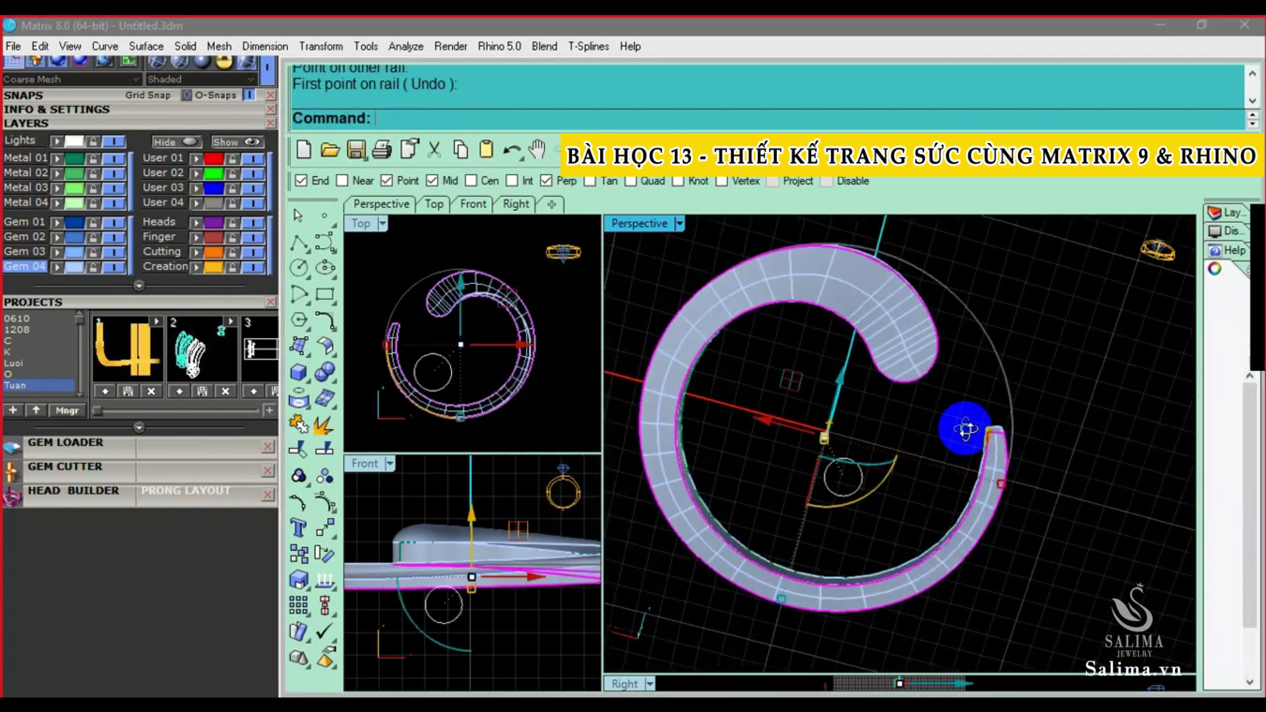
pyautogui.scroll(-2, 964, 429)
pyautogui.moveTo(1015, 536); pyautogui.dragTo(832, 318)
pyautogui.moveTo(832, 318); pyautogui.dragTo(771, 433, button='right')
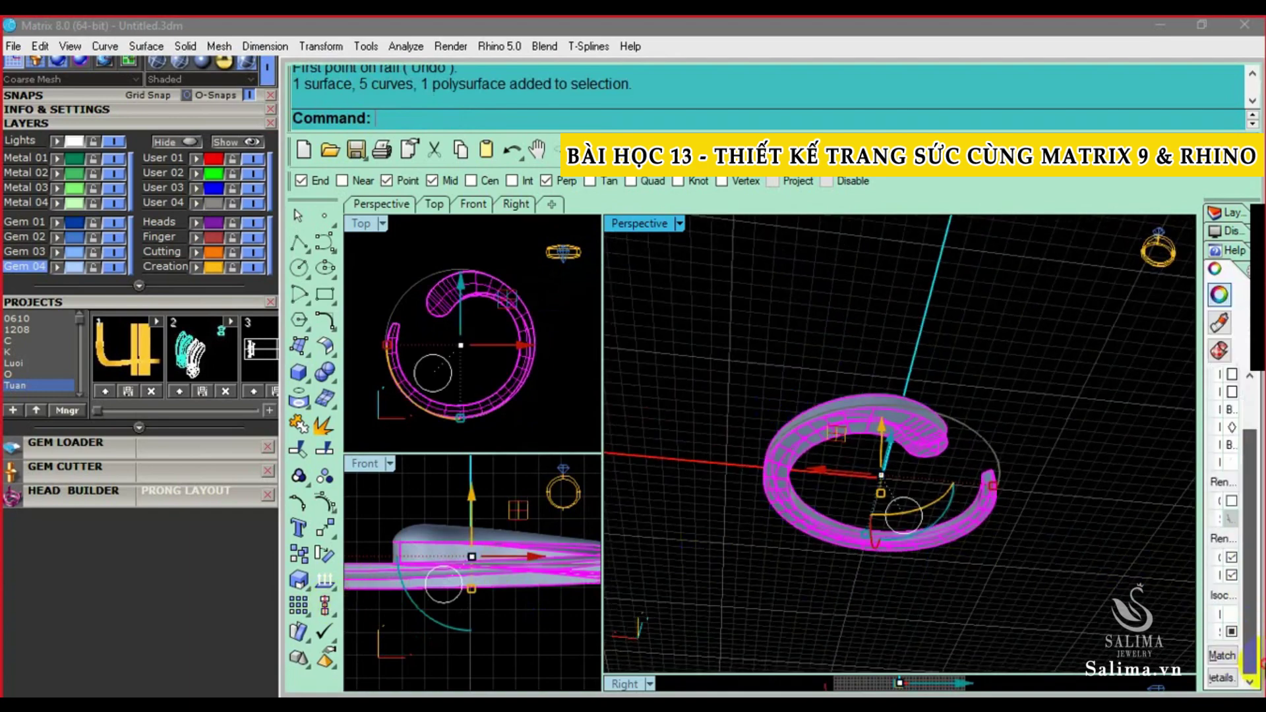
pyautogui.moveTo(1042, 560); pyautogui.dragTo(758, 400)
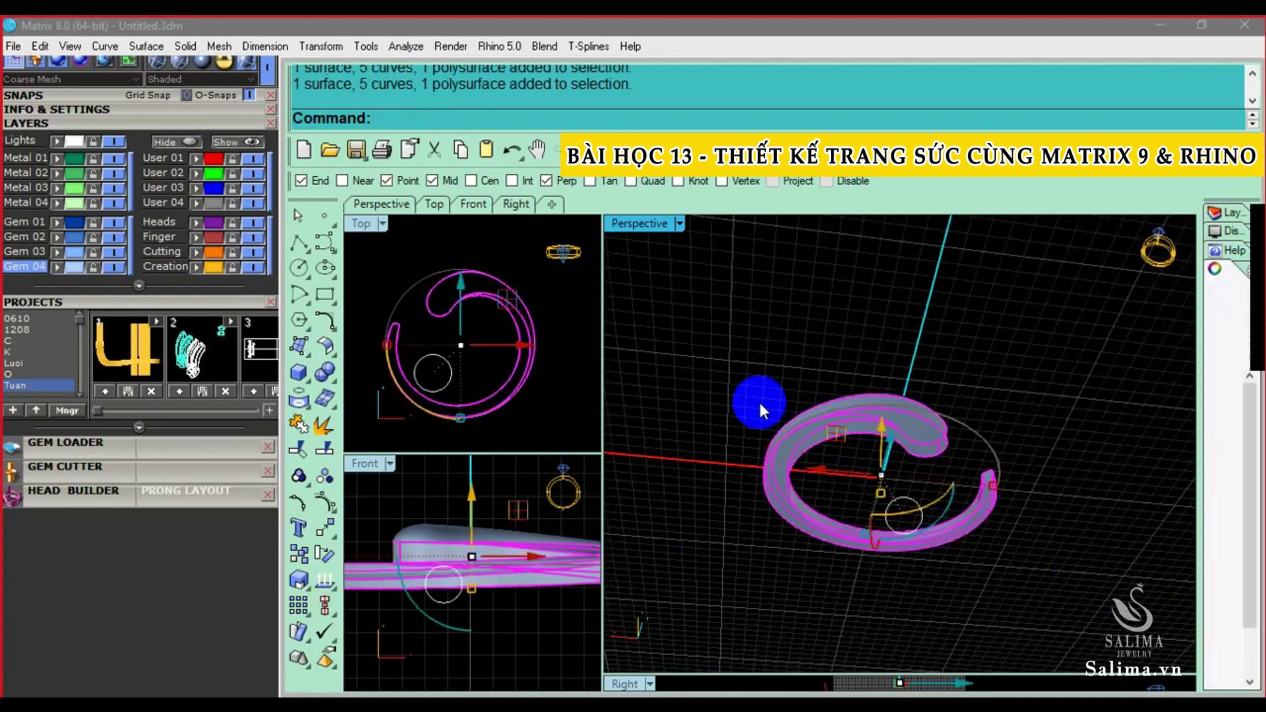
pyautogui.scroll(1, 758, 400)
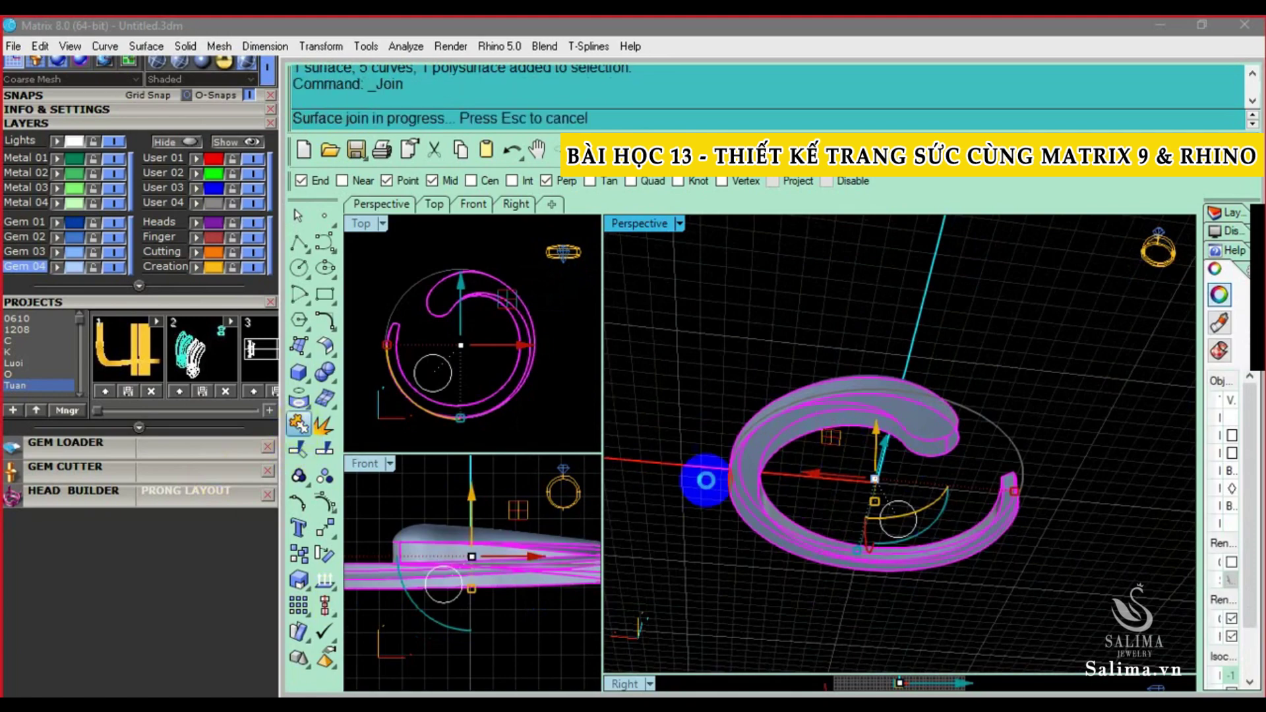
# Cap the open side of the joined band
pyautogui.moveTo(705, 480)
pyautogui.mouseDown(button='right')
pyautogui.moveTo(1018, 520)
pyautogui.moveTo(1015, 544)
pyautogui.moveTo(1132, 534)
pyautogui.mouseUp(button='right')
pyautogui.scroll(3, 992, 495)
pyautogui.scroll(3, 990, 494)
pyautogui.click(975, 537)
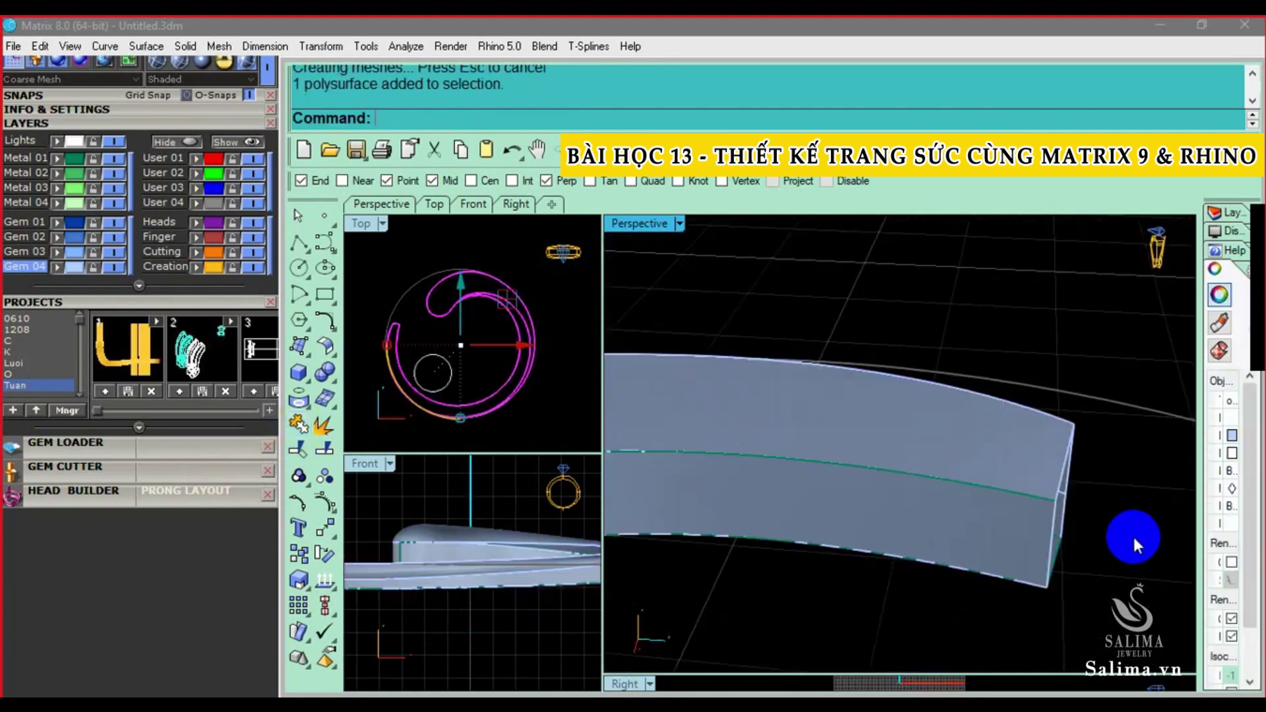
pyautogui.click(1029, 478)
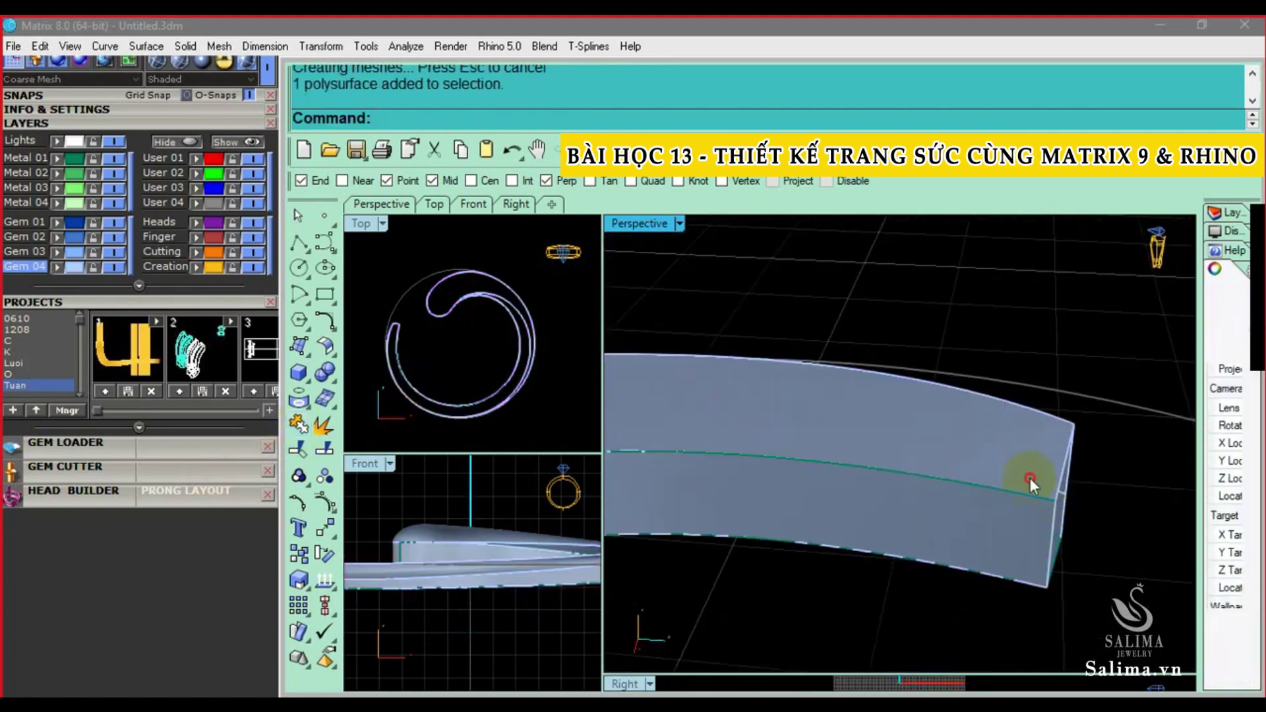
pyautogui.click(324, 373)
pyautogui.click(377, 410)
pyautogui.click(1157, 537)
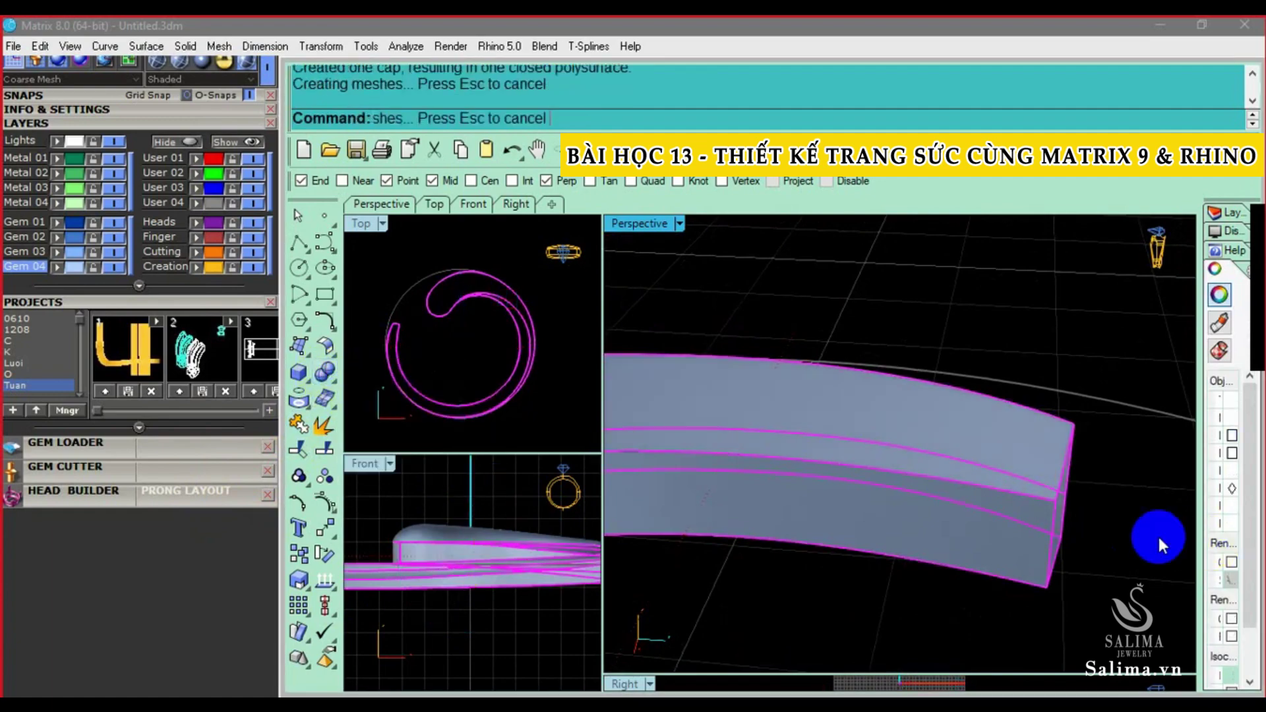
# Delete the leftover object beside the capped band
pyautogui.moveTo(1158, 537)
pyautogui.mouseDown(button='right')
pyautogui.moveTo(967, 481)
pyautogui.moveTo(845, 402)
pyautogui.mouseUp(button='right')
pyautogui.click(1029, 395)
pyautogui.moveTo(1029, 394)
pyautogui.mouseDown(button='right')
pyautogui.moveTo(983, 537)
pyautogui.moveTo(1051, 396)
pyautogui.moveTo(1062, 486)
pyautogui.mouseUp(button='right')
pyautogui.moveTo(794, 351)
pyautogui.mouseDown(button='right')
pyautogui.moveTo(890, 480)
pyautogui.moveTo(827, 471)
pyautogui.moveTo(702, 419)
pyautogui.mouseUp(button='right')
pyautogui.press('Delete')
pyautogui.click(833, 464)
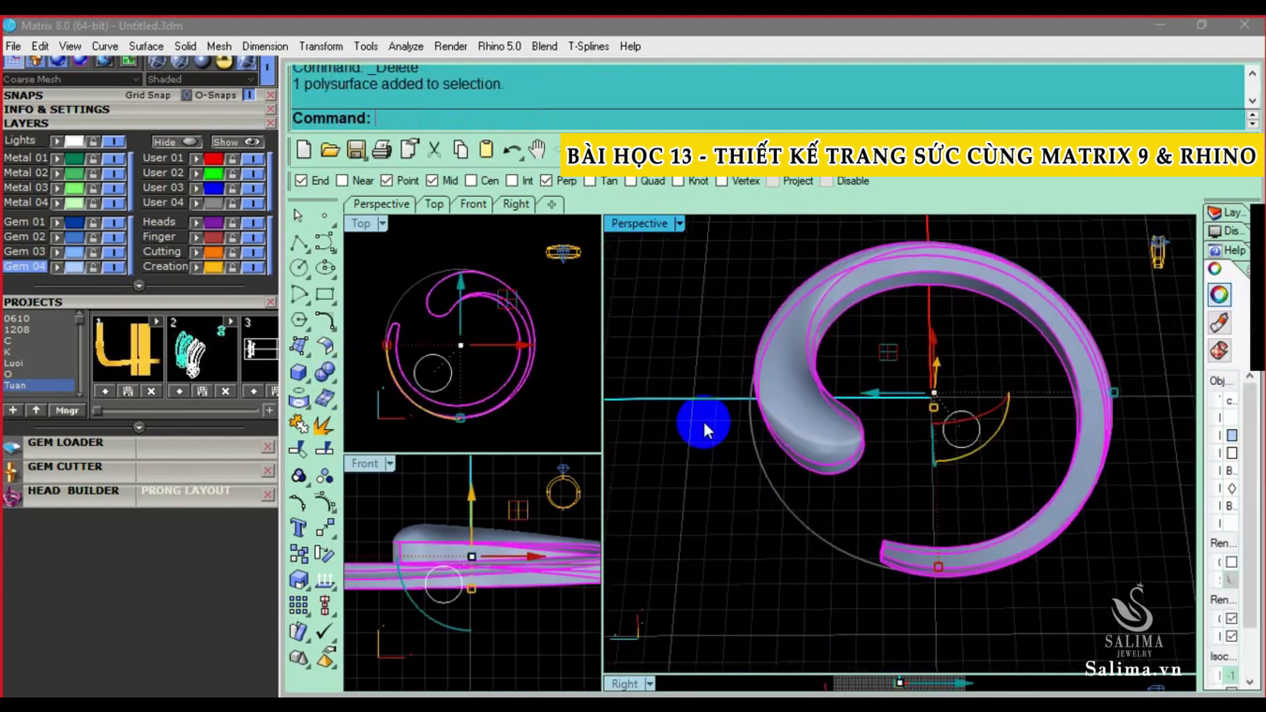
# Check the band with ShowEdges to confirm no naked edges remain
pyautogui.click(315, 583)
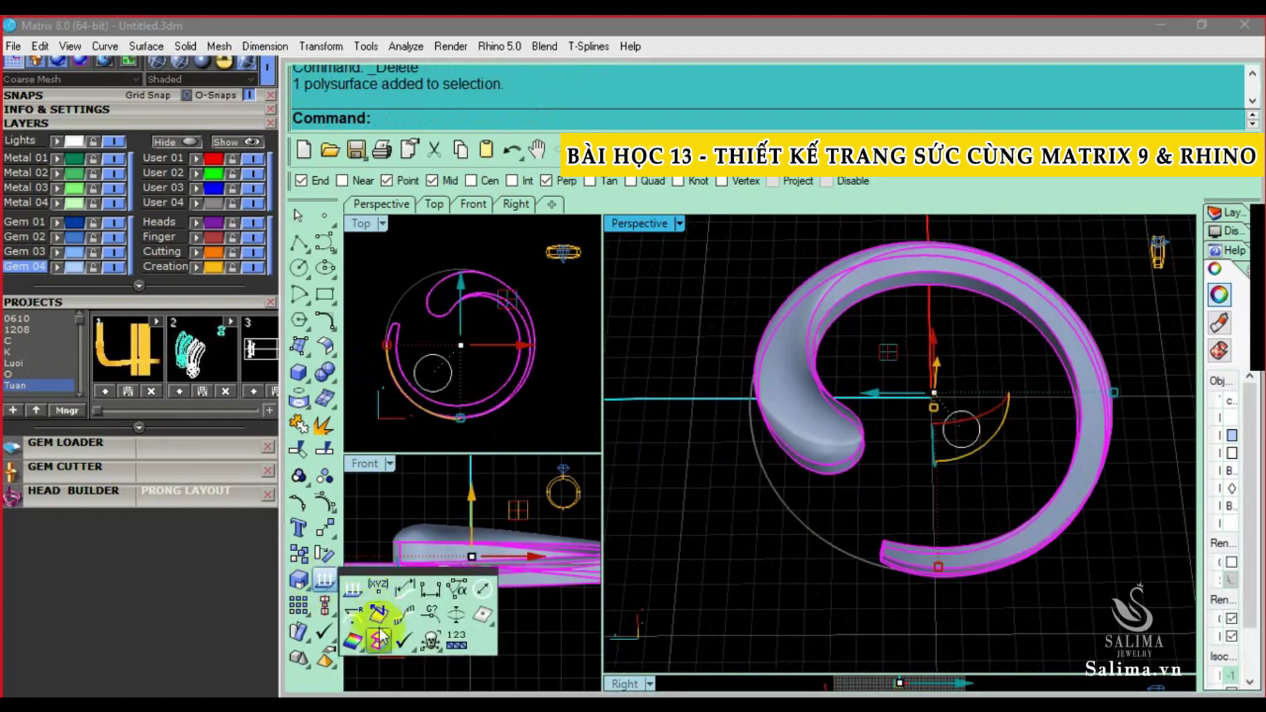
pyautogui.click(381, 610)
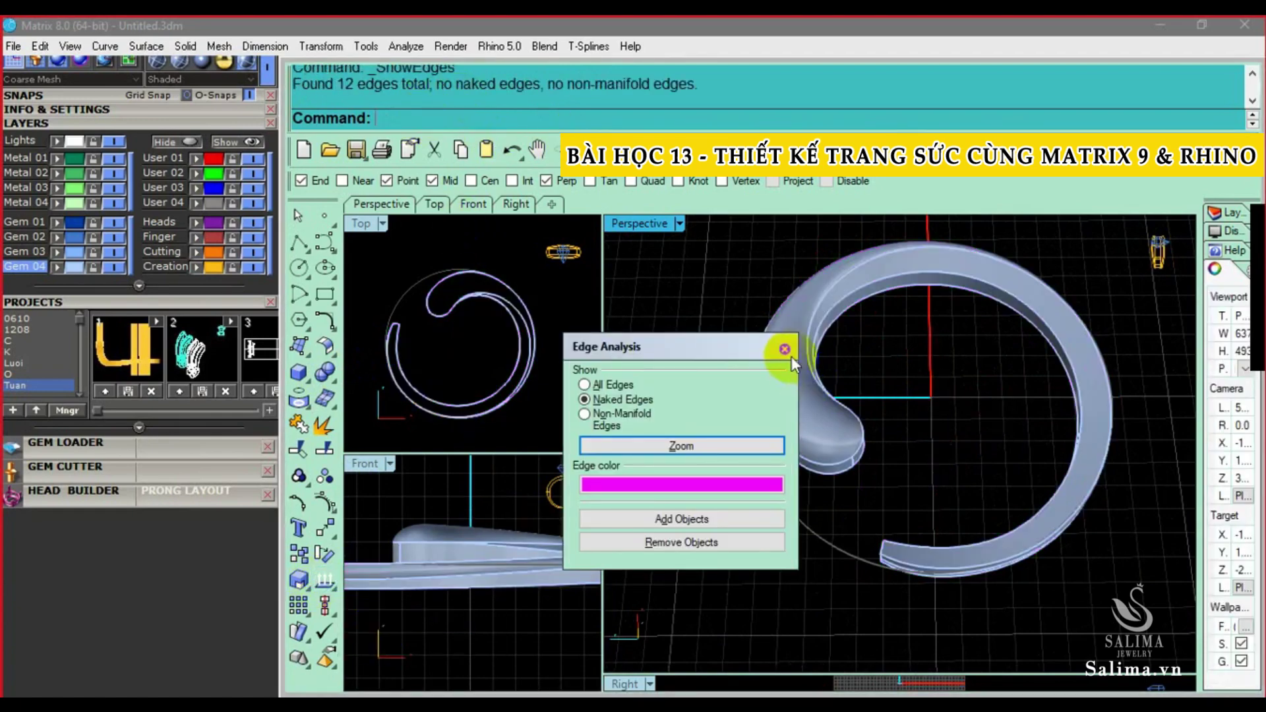
pyautogui.click(784, 348)
pyautogui.moveTo(934, 409); pyautogui.dragTo(844, 377, button='right')
# Move the finished ring onto the green Metal 01 layer
pyautogui.click(844, 377)
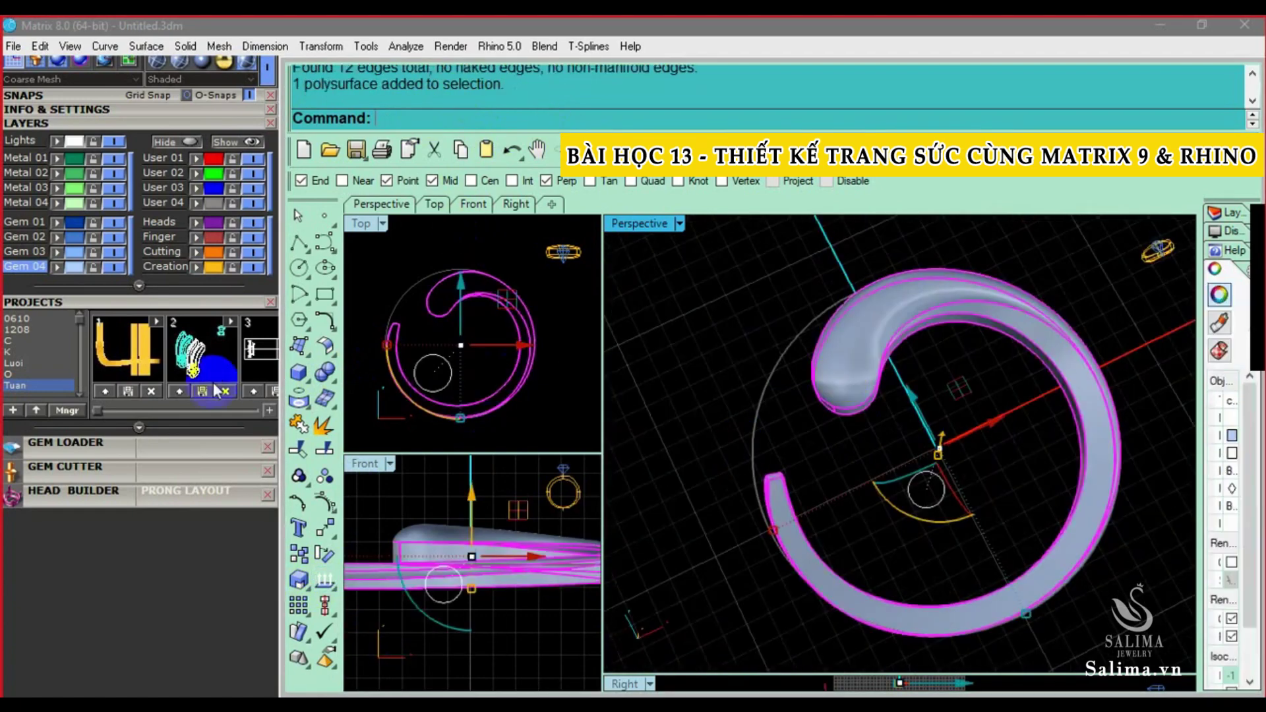
pyautogui.click(57, 173)
pyautogui.click(34, 138)
pyautogui.click(773, 417)
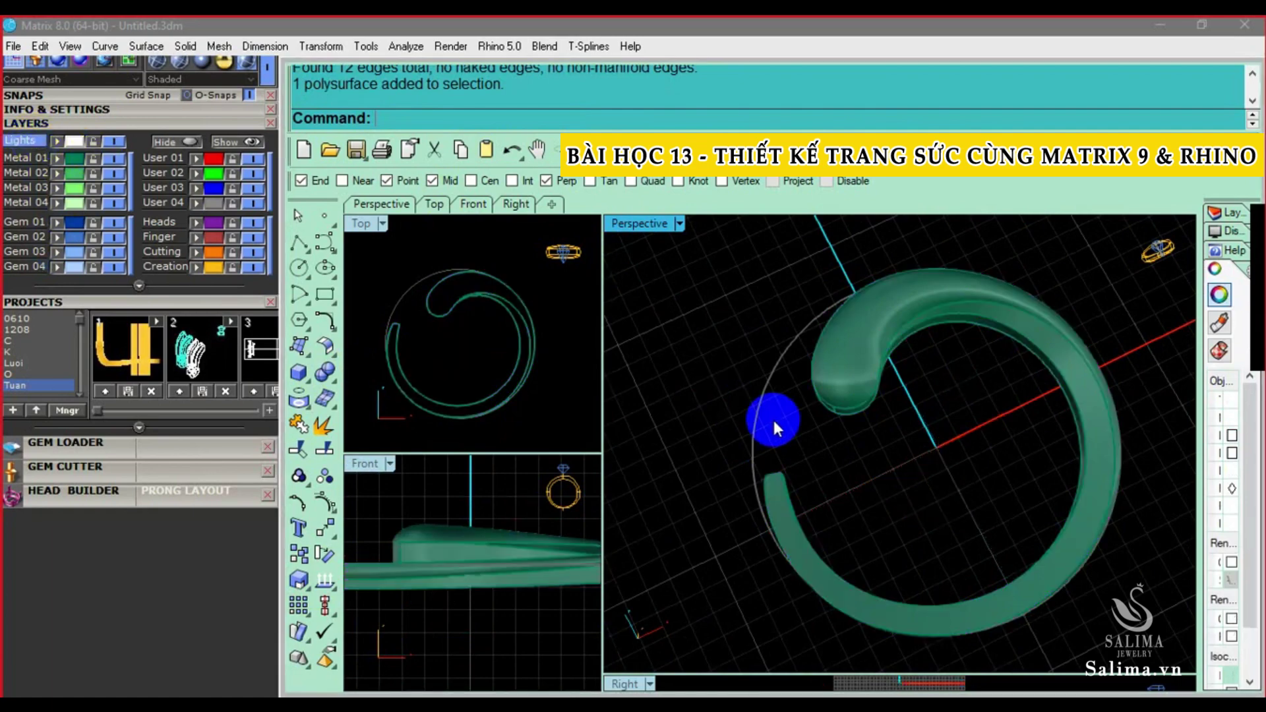
pyautogui.click(513, 394)
pyautogui.press('BackSpace')
# Use ss to bring back the hidden flat surface
pyautogui.moveTo(1099, 425)
pyautogui.mouseDown(button='right')
pyautogui.moveTo(939, 362)
pyautogui.moveTo(994, 429)
pyautogui.moveTo(954, 505)
pyautogui.mouseUp(button='right')
pyautogui.write('ss')
pyautogui.press('Return')
pyautogui.write('ss')
pyautogui.click(966, 517)
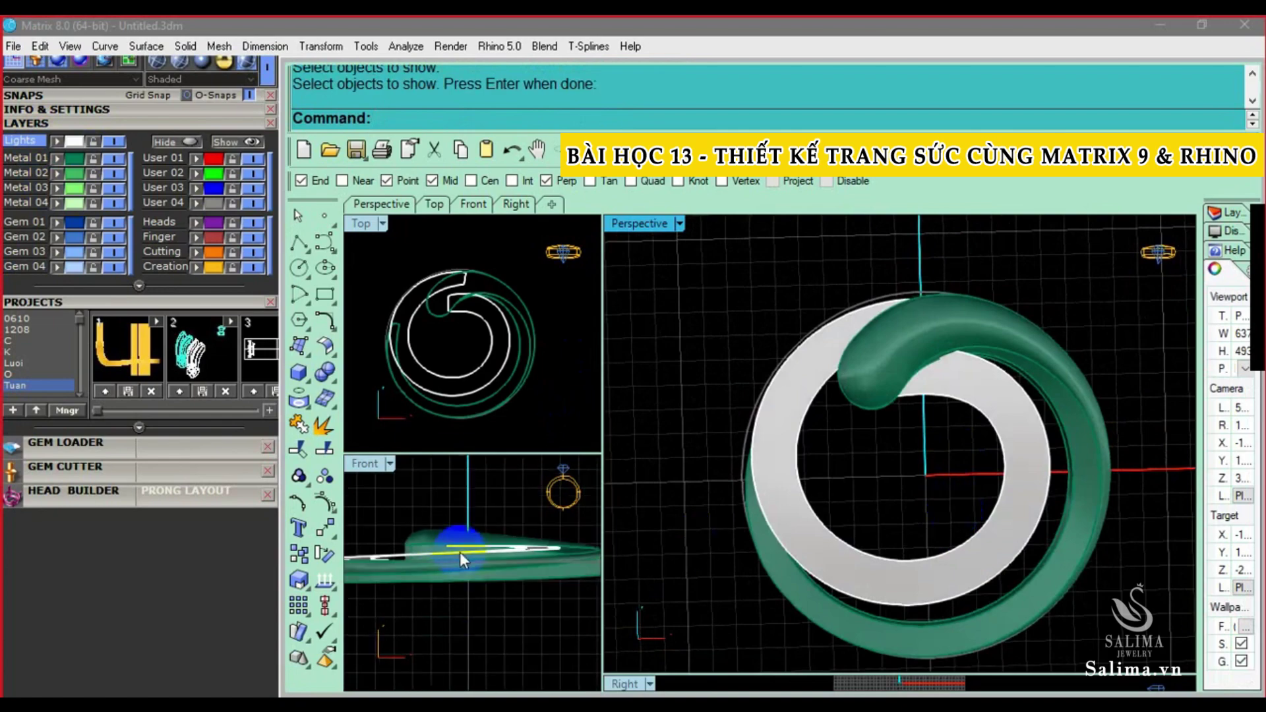
# Select the flat surface and the spiral curve in the front view
pyautogui.moveTo(884, 466)
pyautogui.mouseDown(button='right')
pyautogui.moveTo(878, 409)
pyautogui.moveTo(858, 416)
pyautogui.moveTo(889, 364)
pyautogui.moveTo(857, 428)
pyautogui.mouseUp(button='right')
pyautogui.click(884, 398)
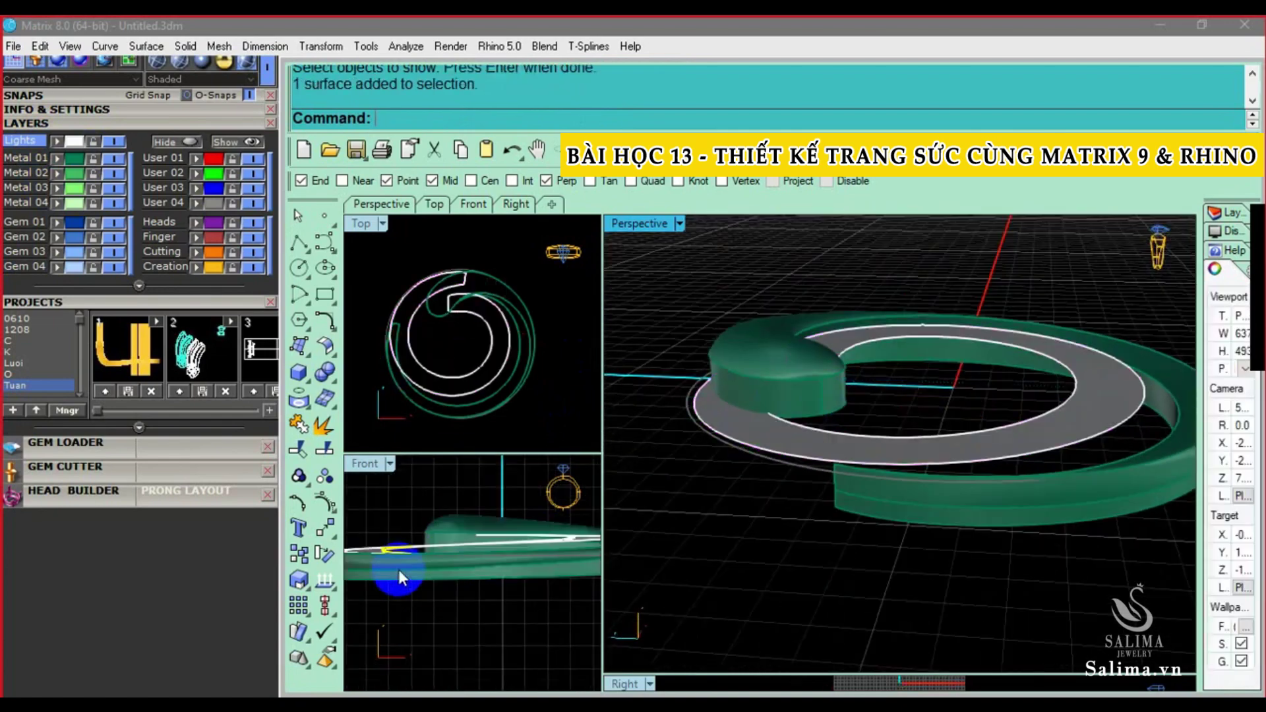
pyautogui.click(397, 542)
pyautogui.moveTo(397, 542); pyautogui.dragTo(482, 545)
pyautogui.scroll(2, 473, 546)
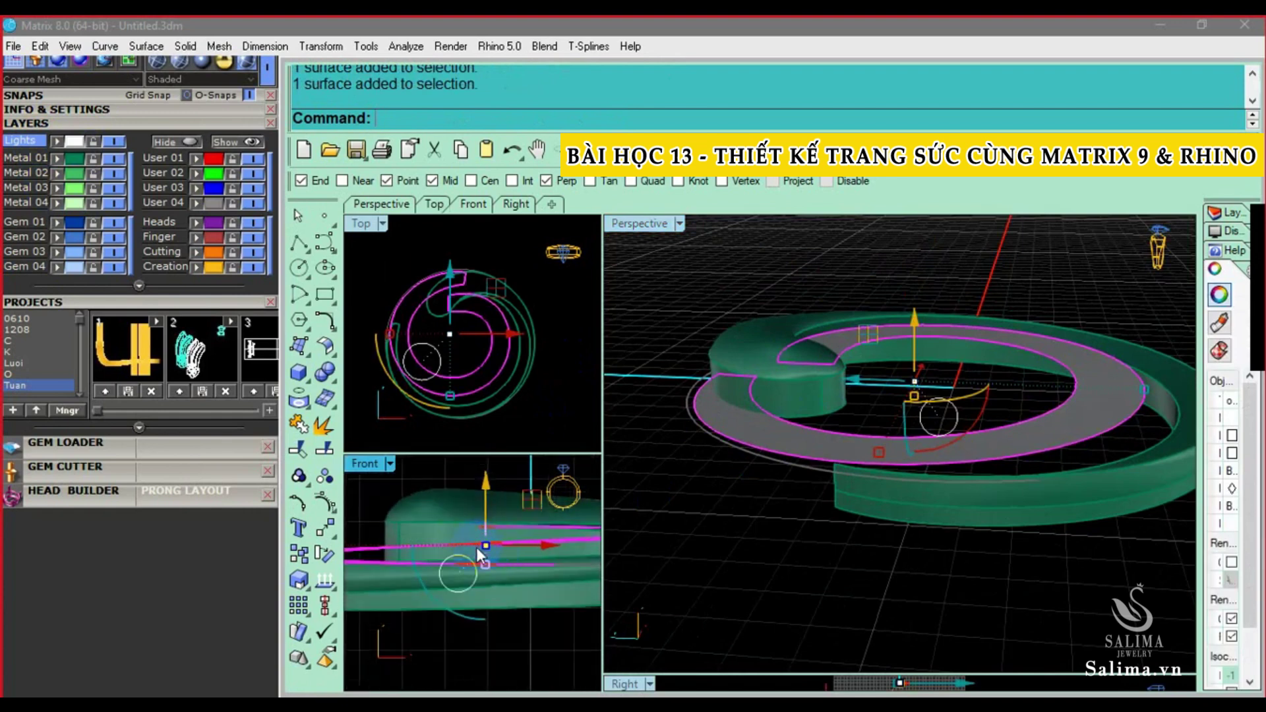
pyautogui.moveTo(986, 456); pyautogui.dragTo(896, 429, button='right')
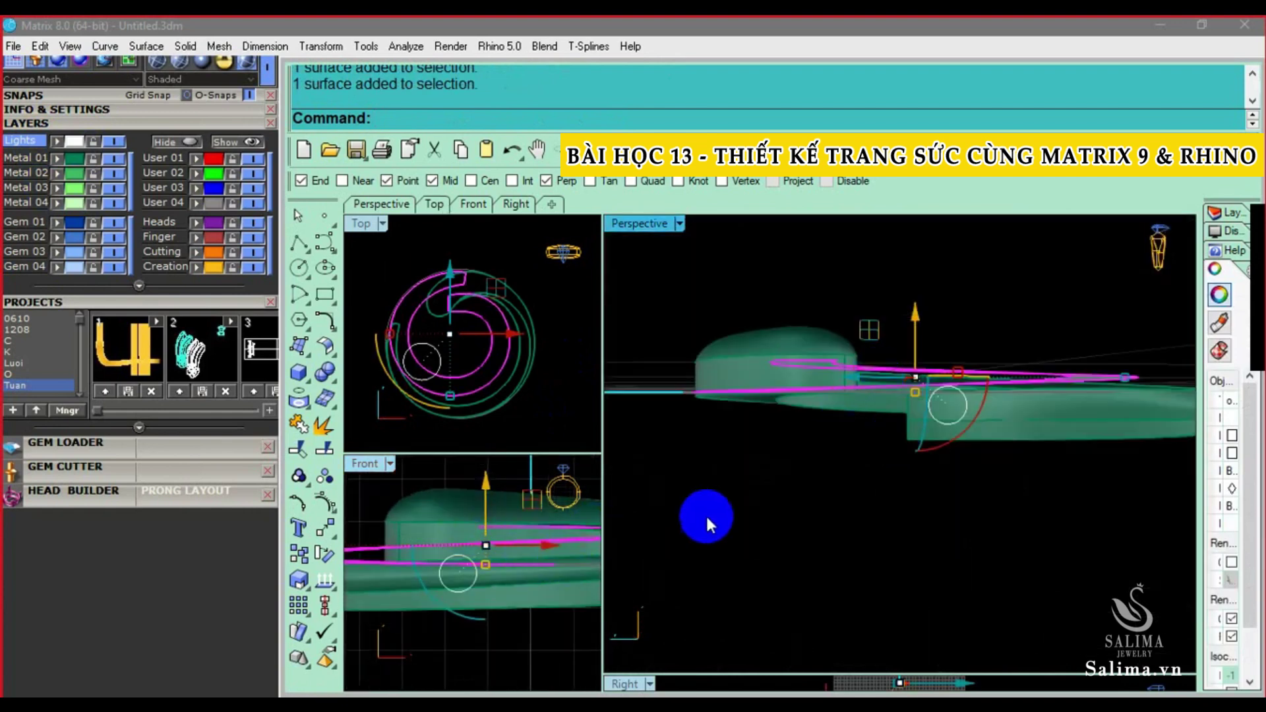
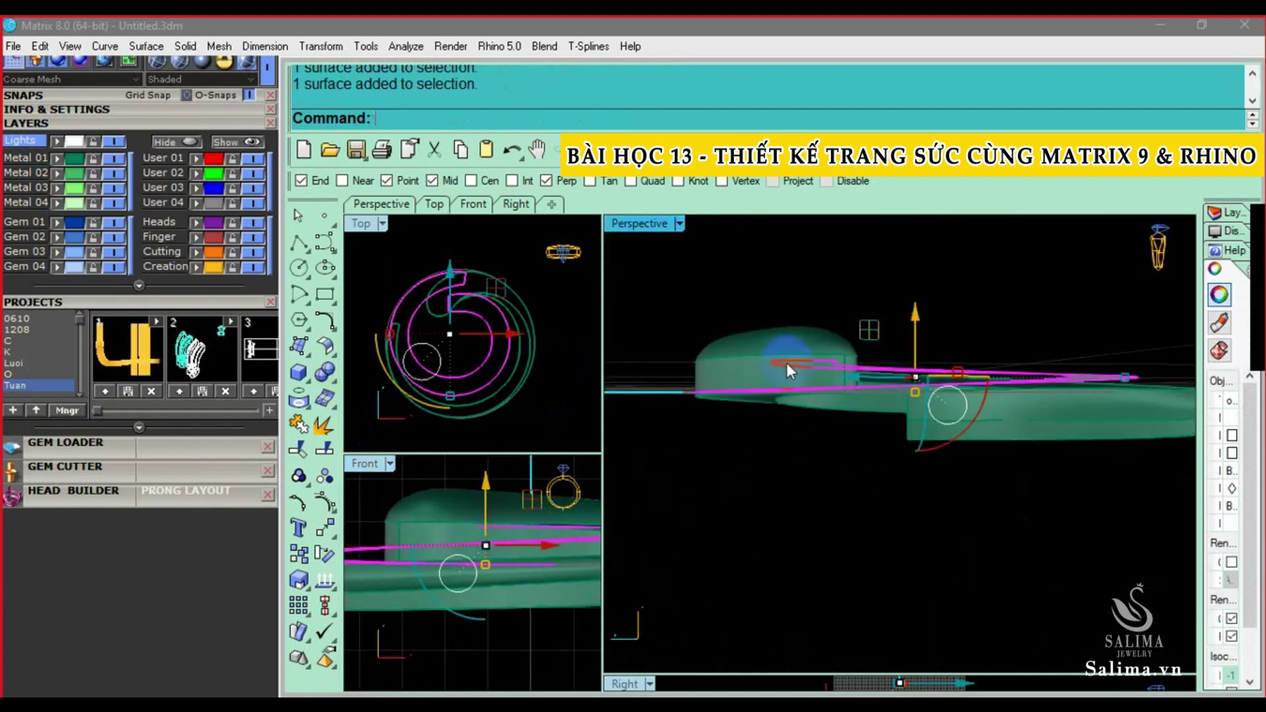
# Create a solid offset copy of the spiral band surface at distance 1
pyautogui.click(328, 350)
pyautogui.click(373, 382)
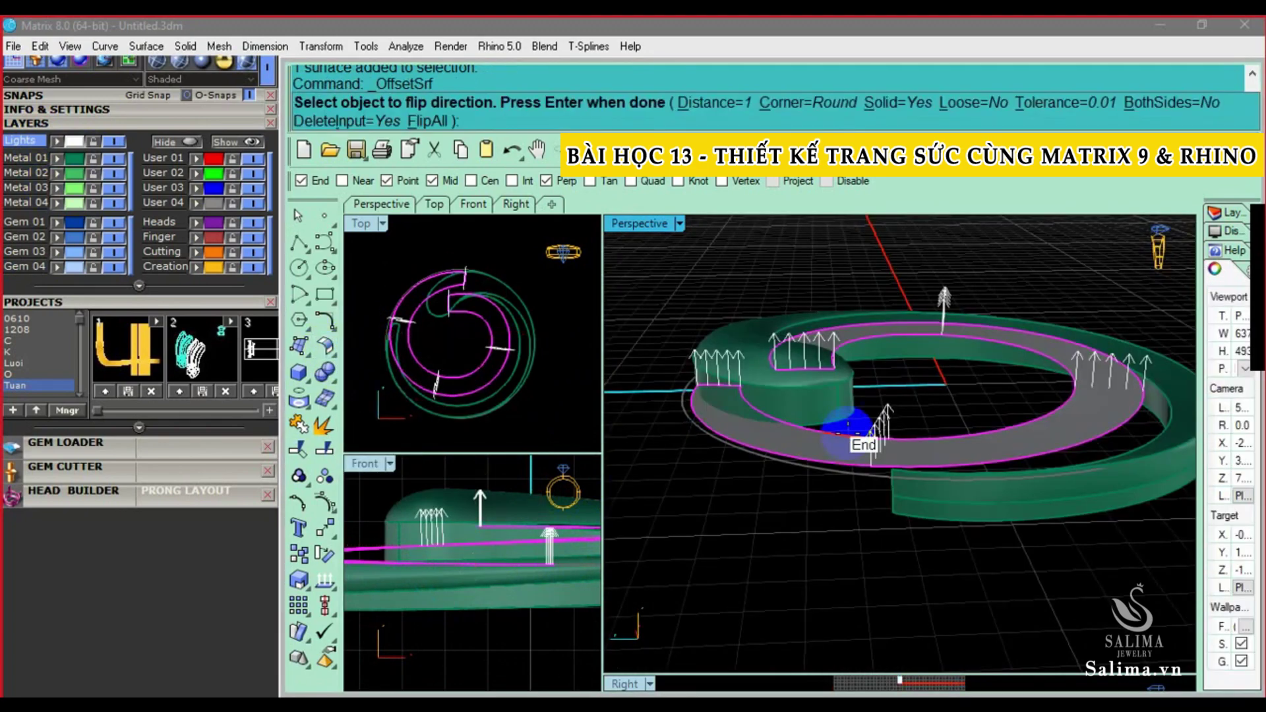
pyautogui.rightClick(853, 446)
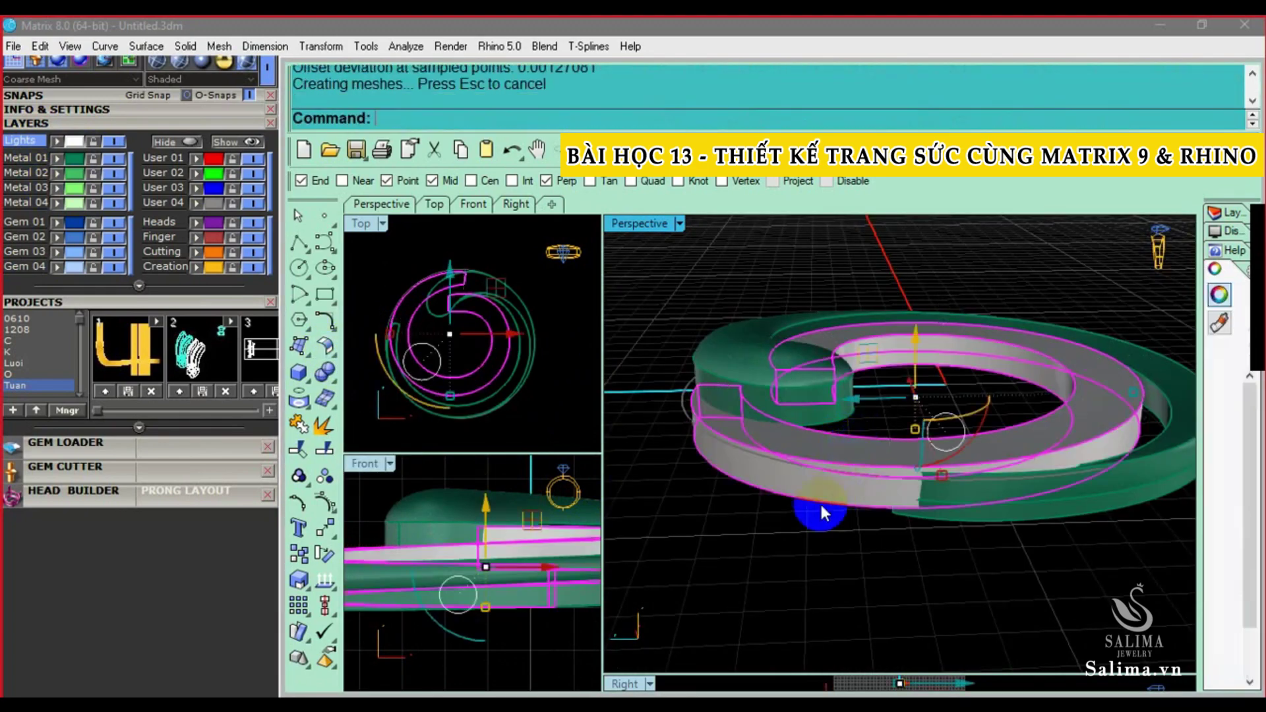
pyautogui.moveTo(820, 501)
pyautogui.mouseDown(button='right')
pyautogui.moveTo(927, 468)
pyautogui.moveTo(631, 509)
pyautogui.mouseUp(button='right')
pyautogui.scroll(-3, 501, 554)
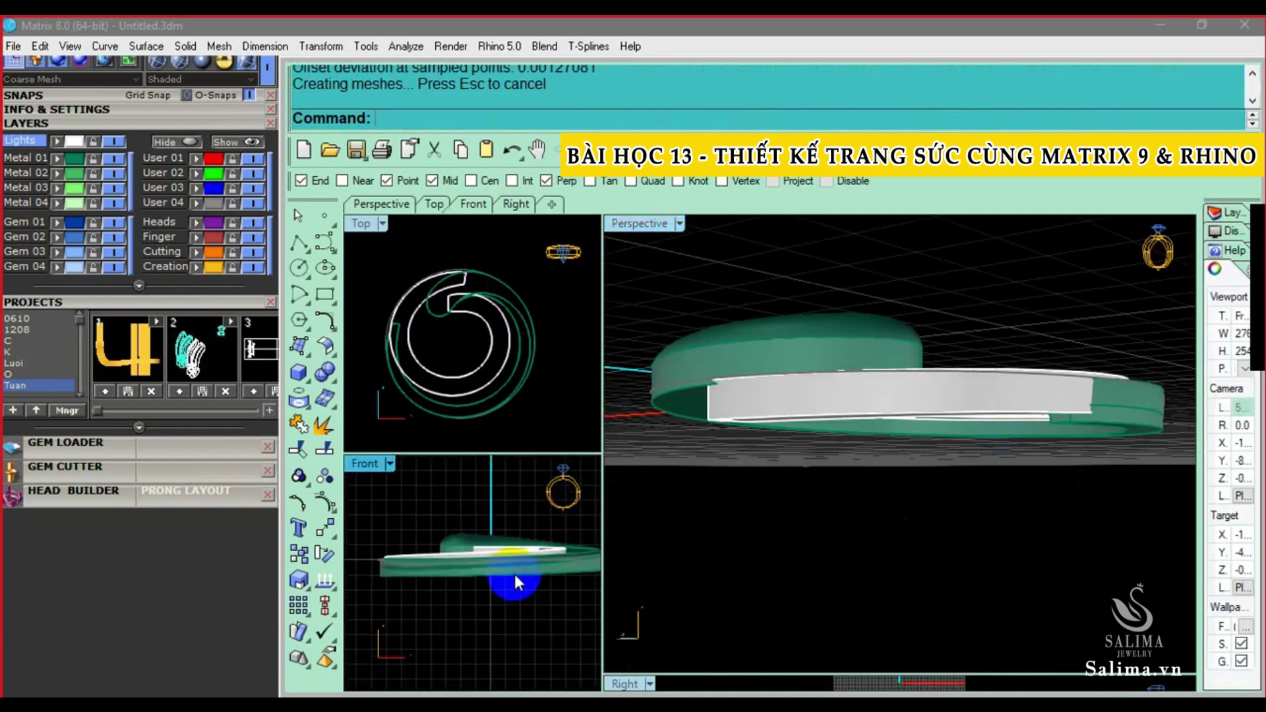
pyautogui.moveTo(890, 455)
pyautogui.mouseDown(button='right')
pyautogui.moveTo(964, 461)
pyautogui.moveTo(578, 525)
pyautogui.mouseUp(button='right')
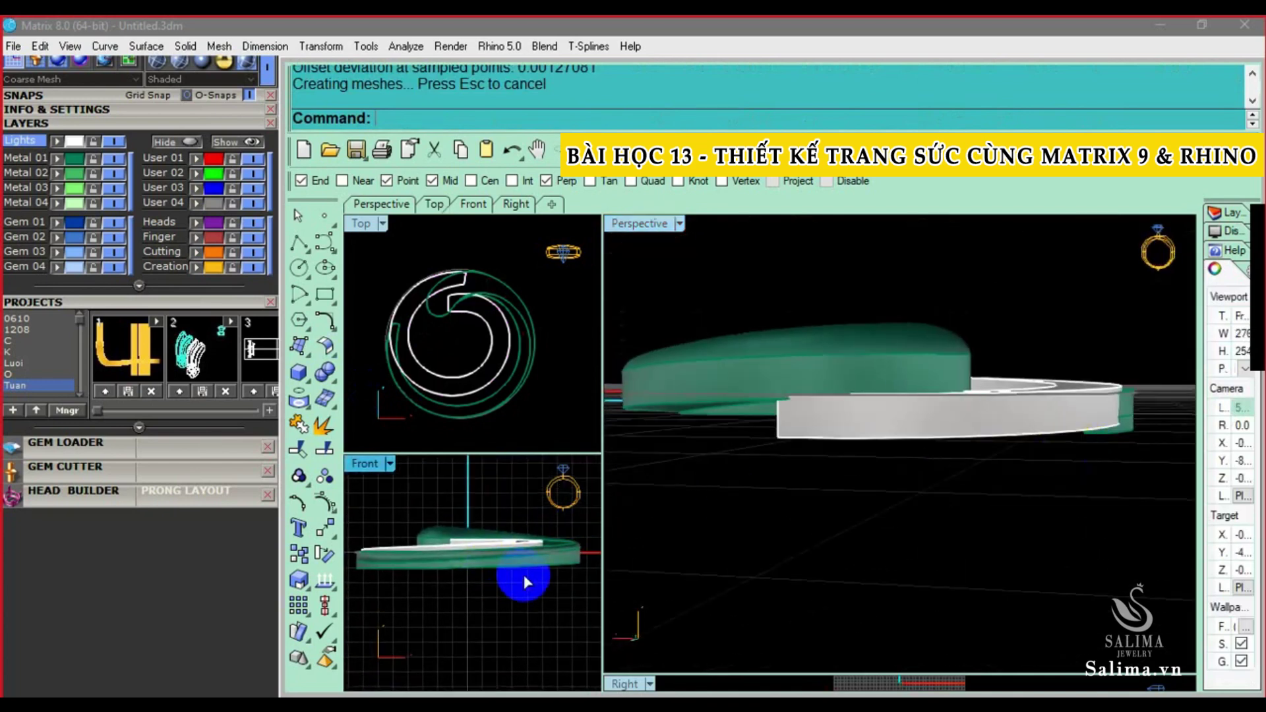
# Switch the lower viewport to the Right view and frame the ring
pyautogui.hotkey('ctrl', 'F3')
pyautogui.moveTo(603, 576)
pyautogui.mouseDown(button='right')
pyautogui.moveTo(547, 566)
pyautogui.moveTo(449, 599)
pyautogui.moveTo(501, 582)
pyautogui.mouseUp(button='right')
pyautogui.scroll(-2, 501, 583)
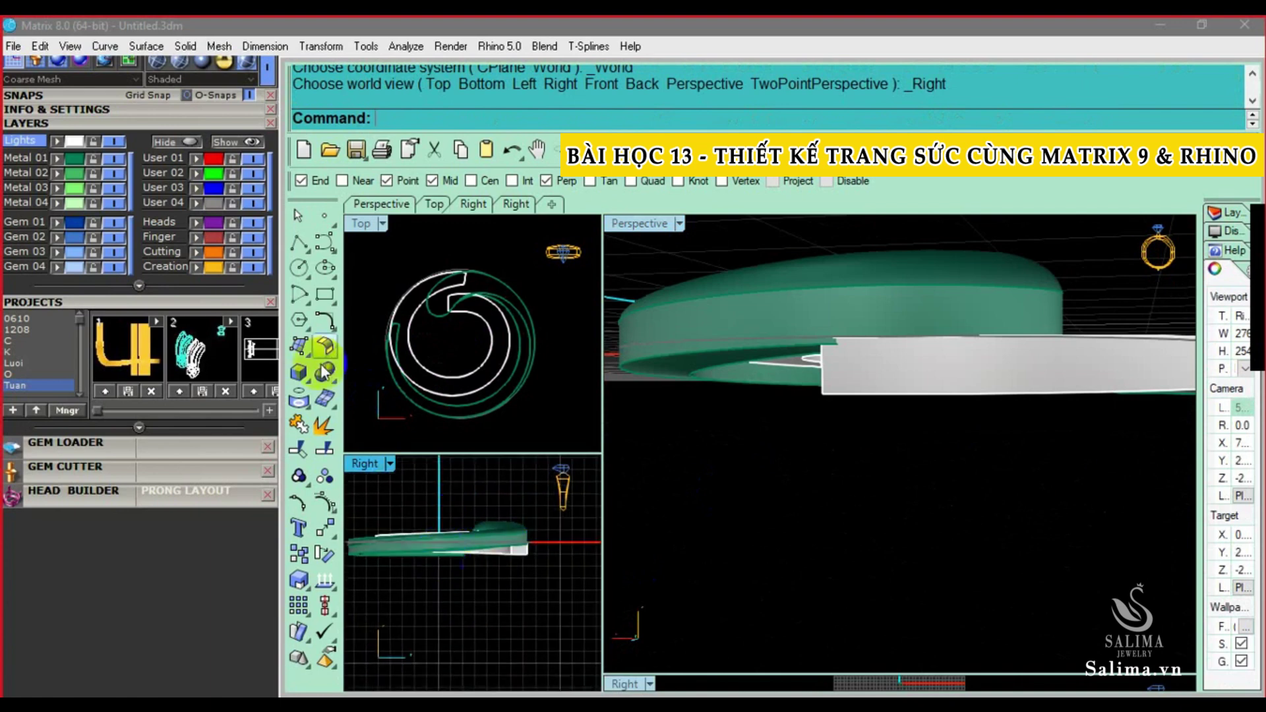
# Draw a temporary guide polyline from the band's end point in the Right view
pyautogui.click(291, 246)
pyautogui.click(462, 555)
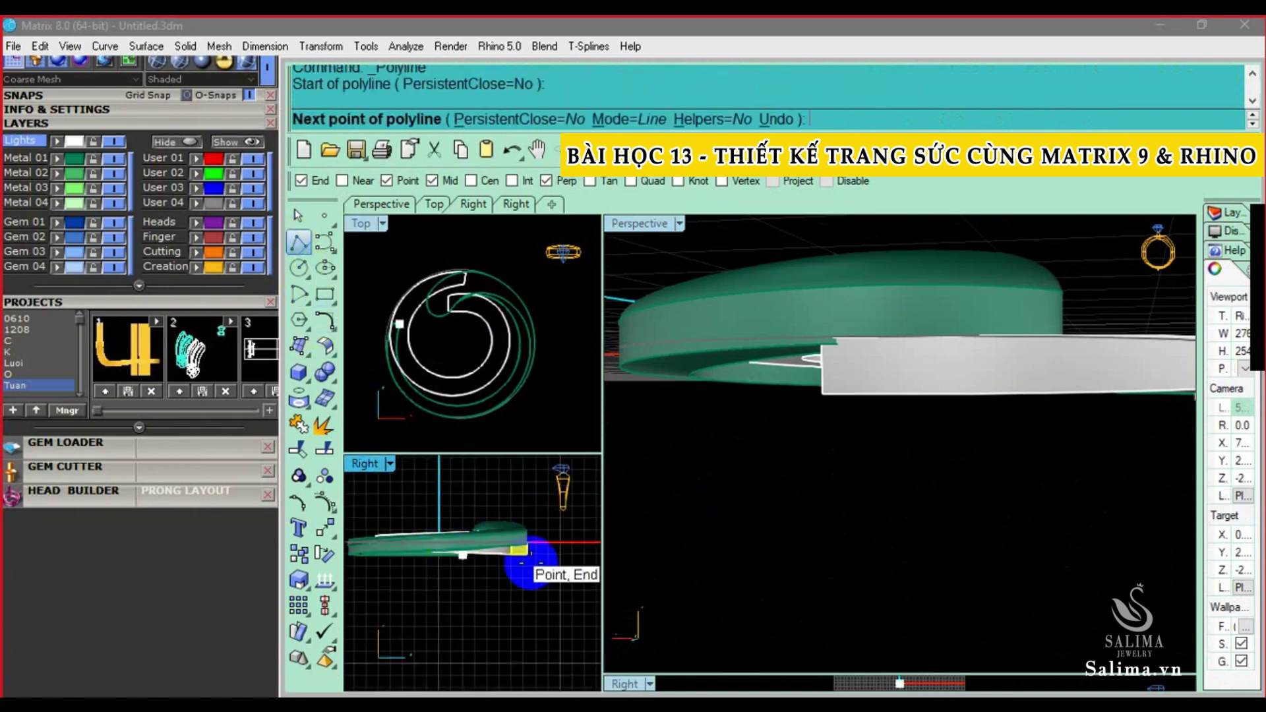
pyautogui.click(552, 557)
pyautogui.rightClick(517, 561)
pyautogui.scroll(3, 520, 552)
pyautogui.scroll(3, 534, 541)
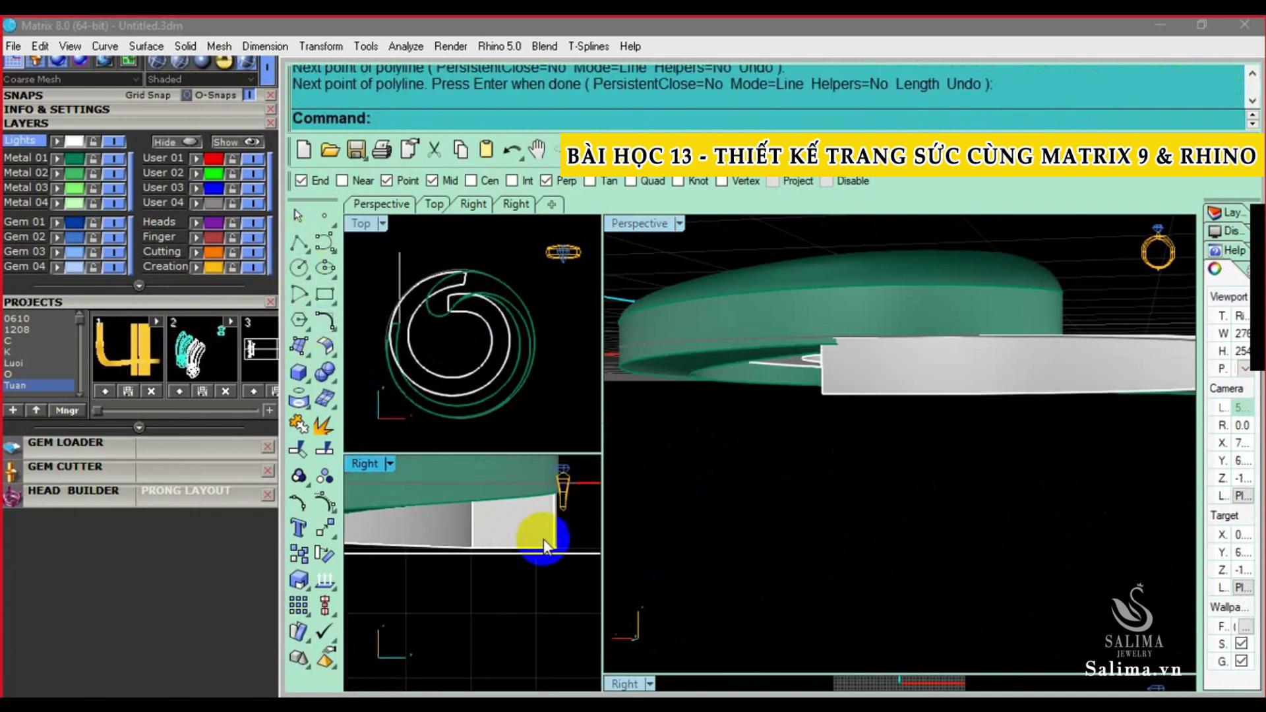
pyautogui.scroll(-3, 908, 394)
# Move the white offset band slightly down beneath the swirl
pyautogui.moveTo(1088, 387); pyautogui.dragTo(734, 503, button='right')
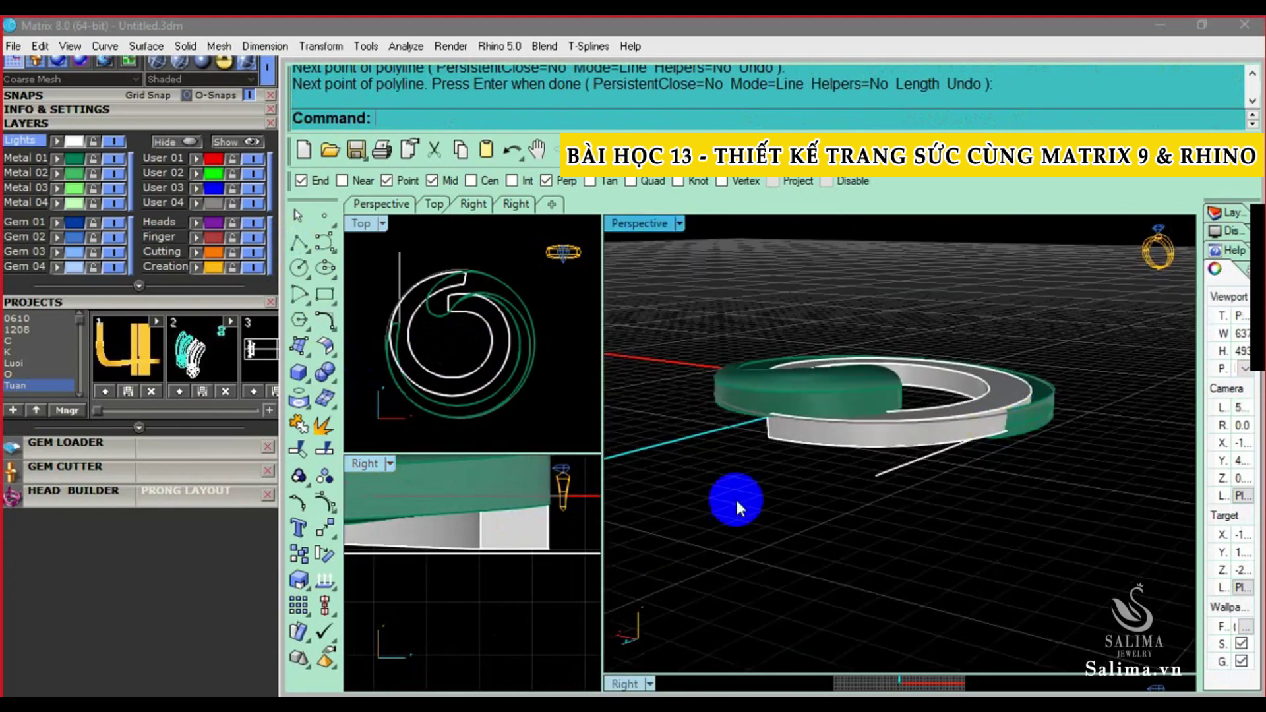
pyautogui.click(542, 544)
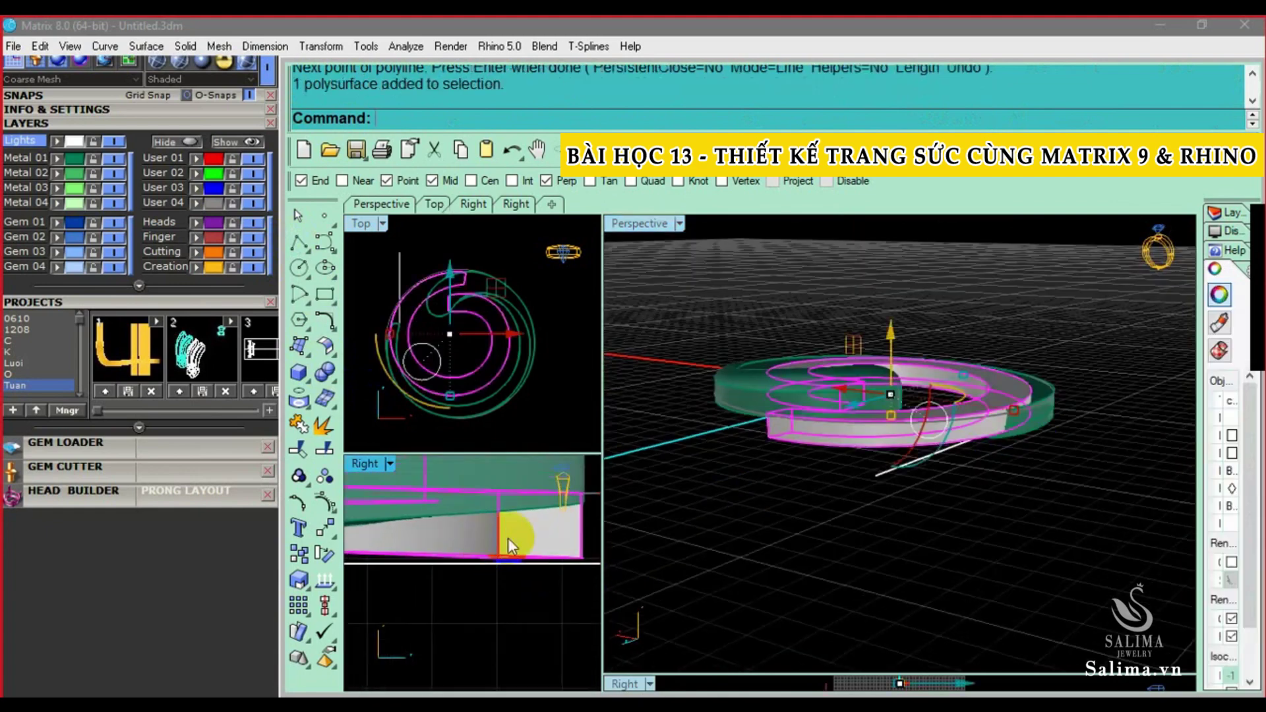
pyautogui.scroll(2, 860, 395)
pyautogui.scroll(3, 860, 395)
pyautogui.scroll(2, 883, 369)
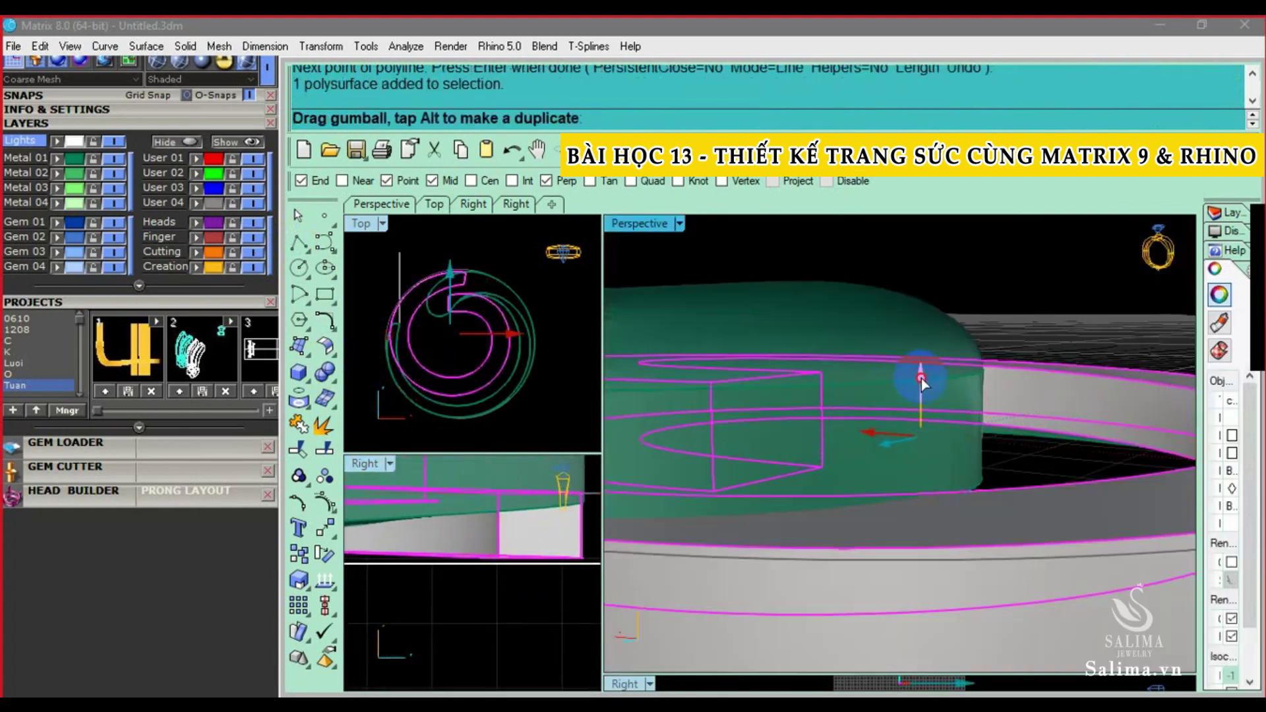
pyautogui.moveTo(921, 381); pyautogui.dragTo(593, 518)
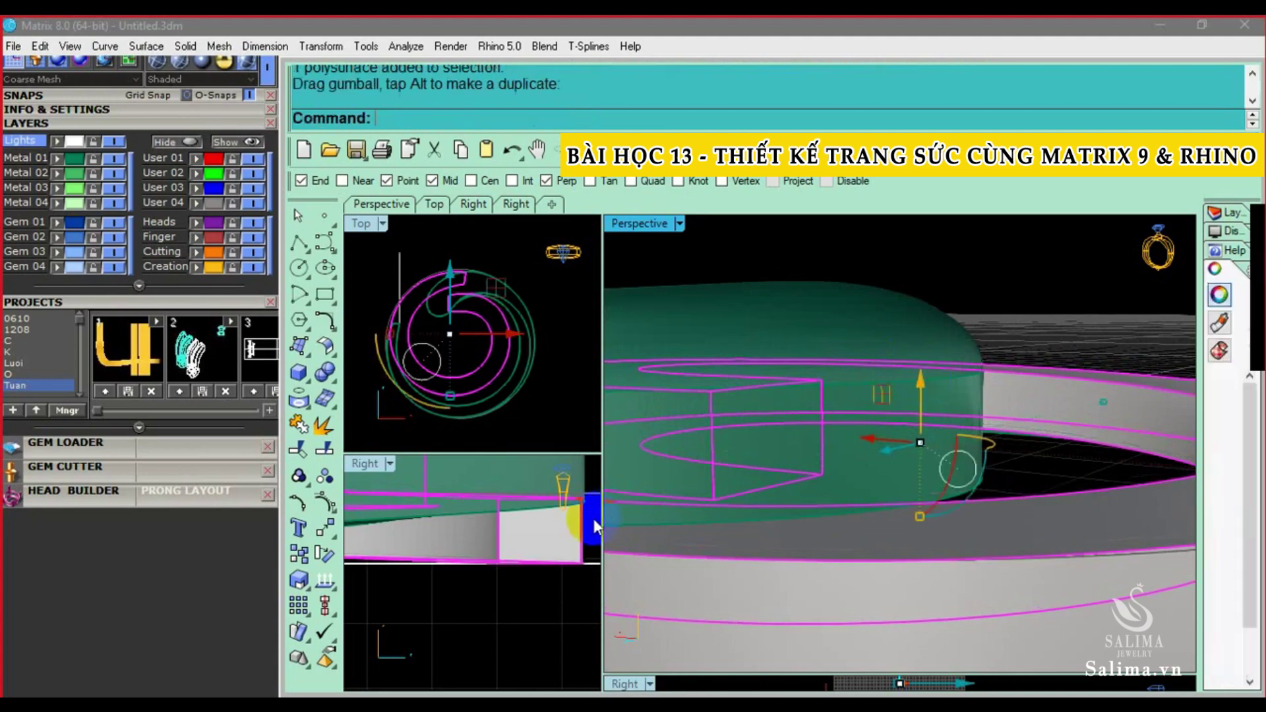
pyautogui.scroll(-3, 593, 518)
# Delete the temporary guide line and recheck the white band
pyautogui.click(466, 564)
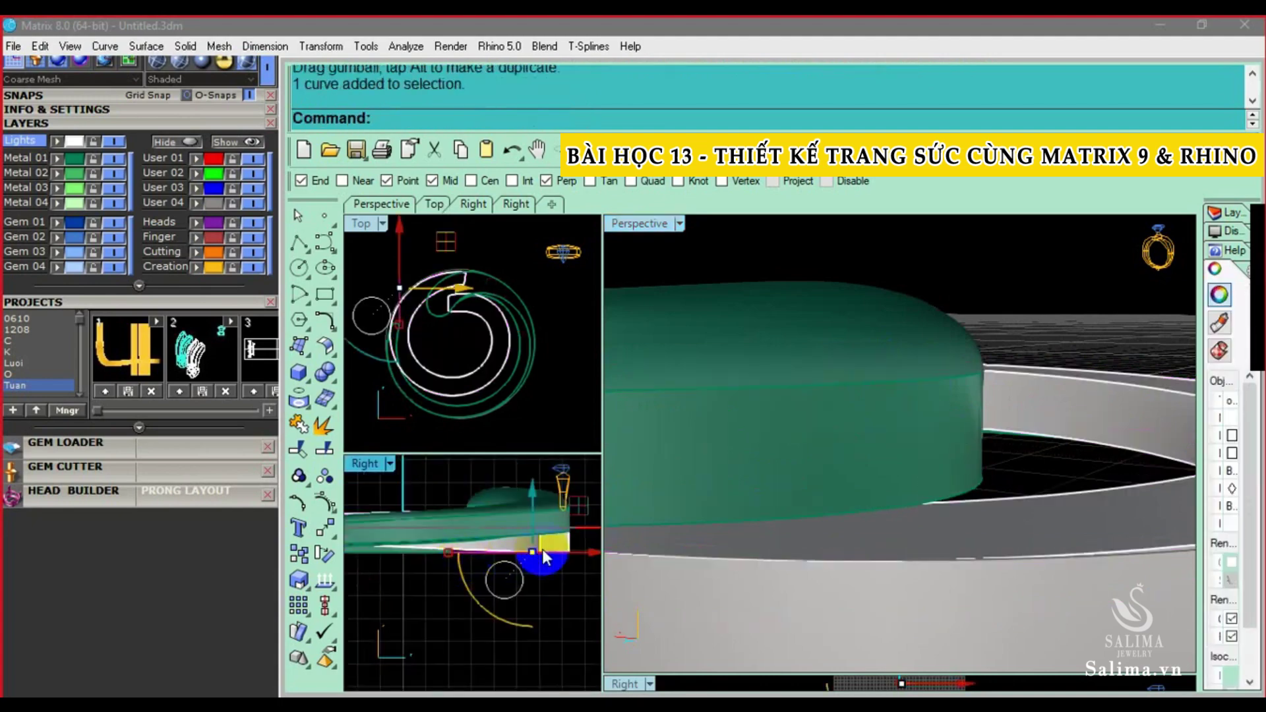
pyautogui.press('Delete')
pyautogui.moveTo(916, 543); pyautogui.dragTo(1002, 520, button='right')
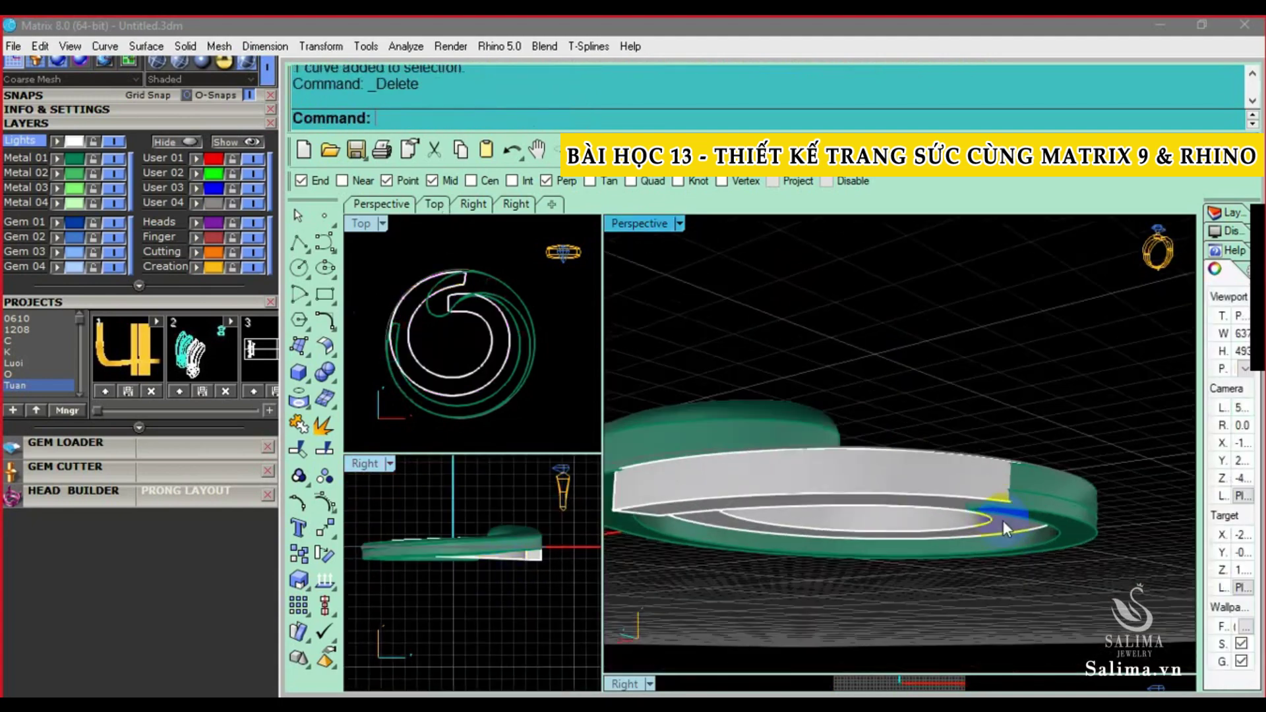
pyautogui.scroll(2, 1002, 520)
pyautogui.scroll(2, 479, 638)
pyautogui.click(1072, 500)
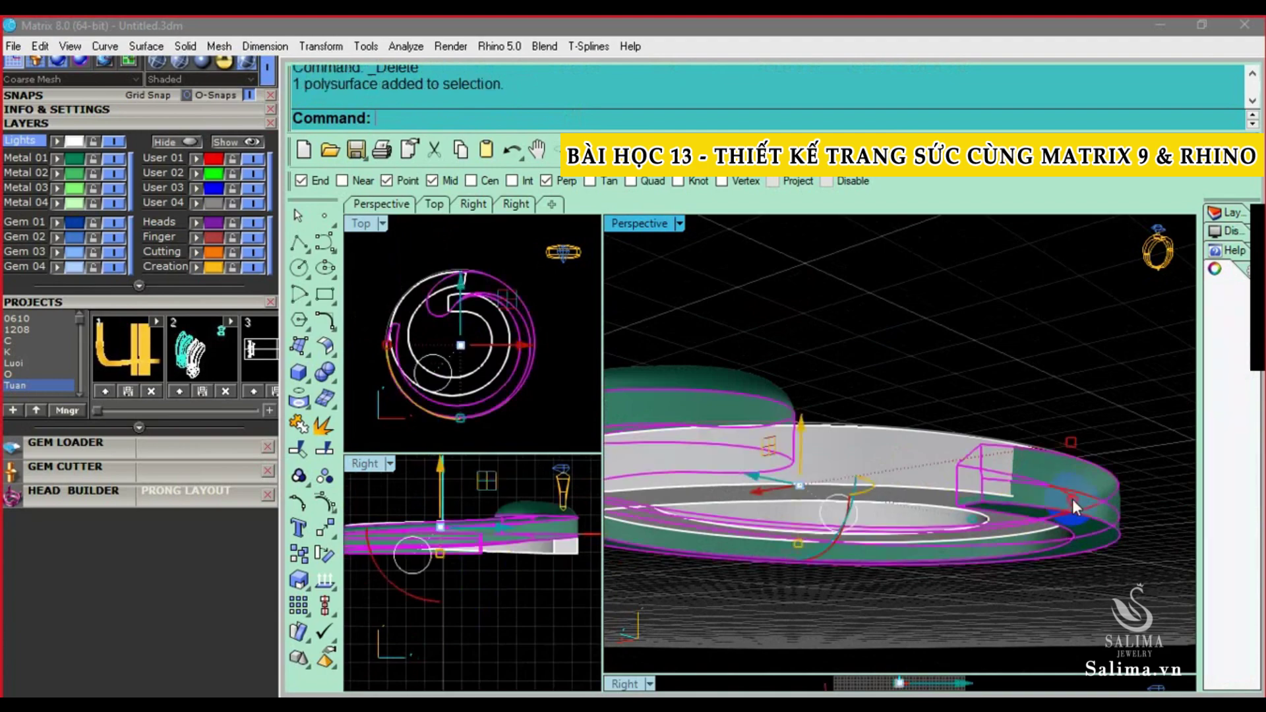
pyautogui.click(1085, 568)
# Orbit around the ring to inspect the band beneath the gem seat
pyautogui.scroll(2, 567, 559)
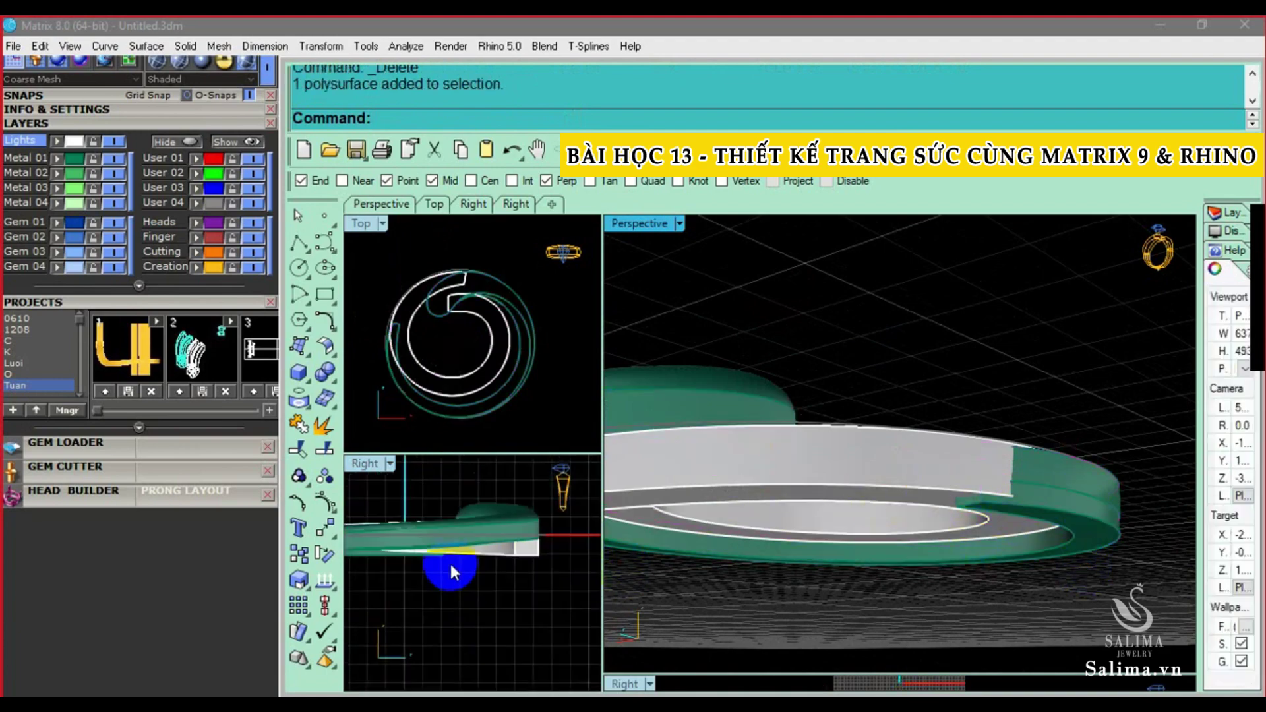
pyautogui.moveTo(450, 563); pyautogui.dragTo(497, 564, button='right')
pyautogui.moveTo(923, 481)
pyautogui.mouseDown(button='right')
pyautogui.moveTo(1066, 452)
pyautogui.moveTo(983, 544)
pyautogui.moveTo(883, 501)
pyautogui.moveTo(1070, 499)
pyautogui.moveTo(990, 523)
pyautogui.moveTo(912, 512)
pyautogui.moveTo(1040, 512)
pyautogui.moveTo(848, 532)
pyautogui.mouseUp(button='right')
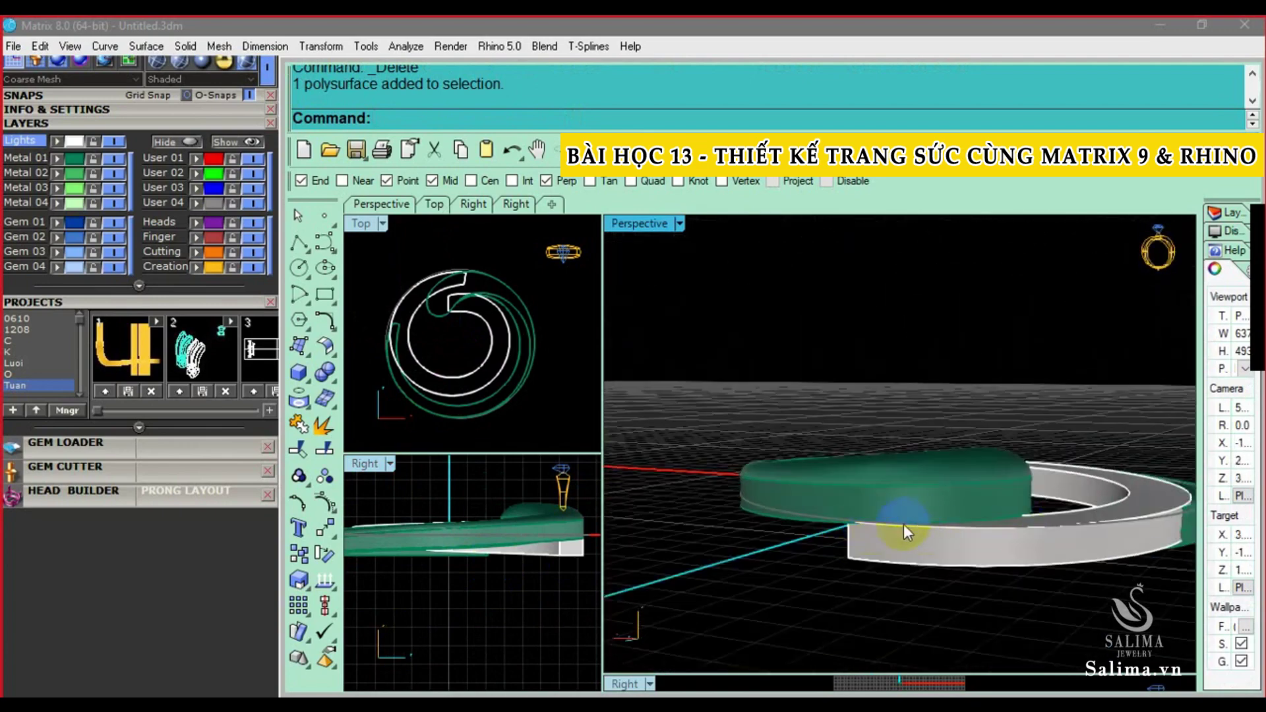
pyautogui.scroll(-2, 486, 566)
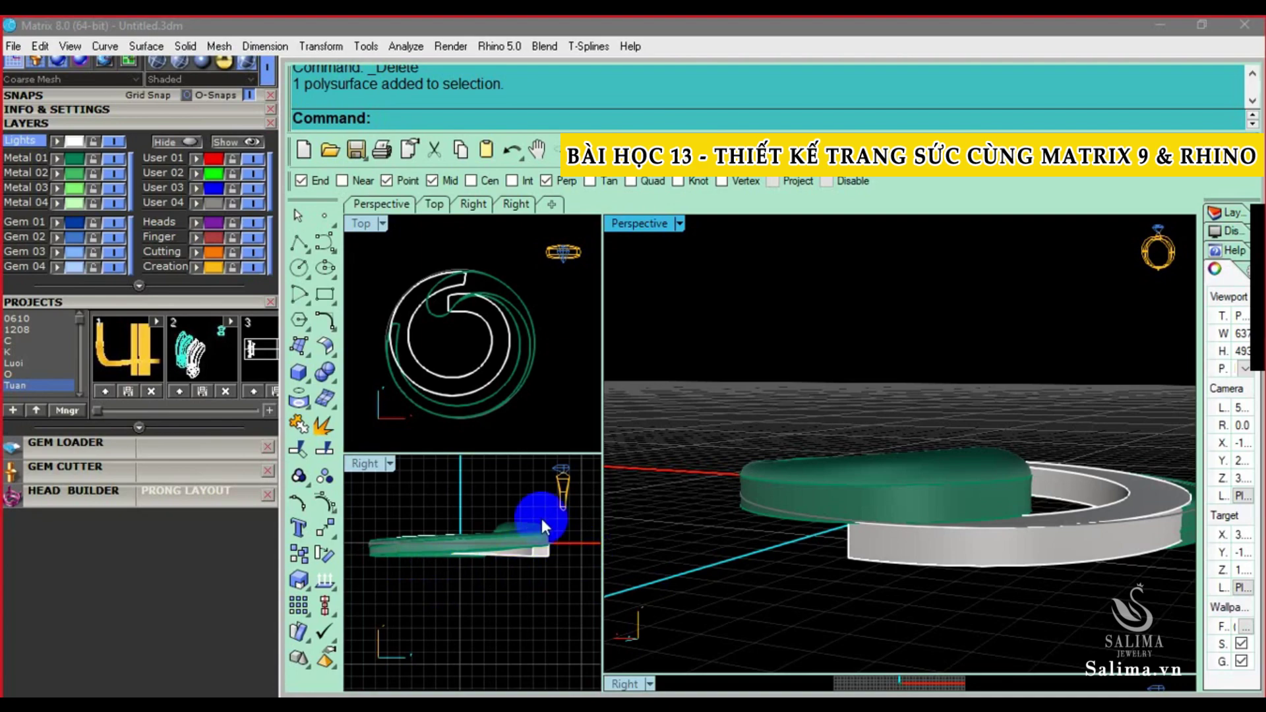
pyautogui.moveTo(777, 666); pyautogui.dragTo(866, 496, button='right')
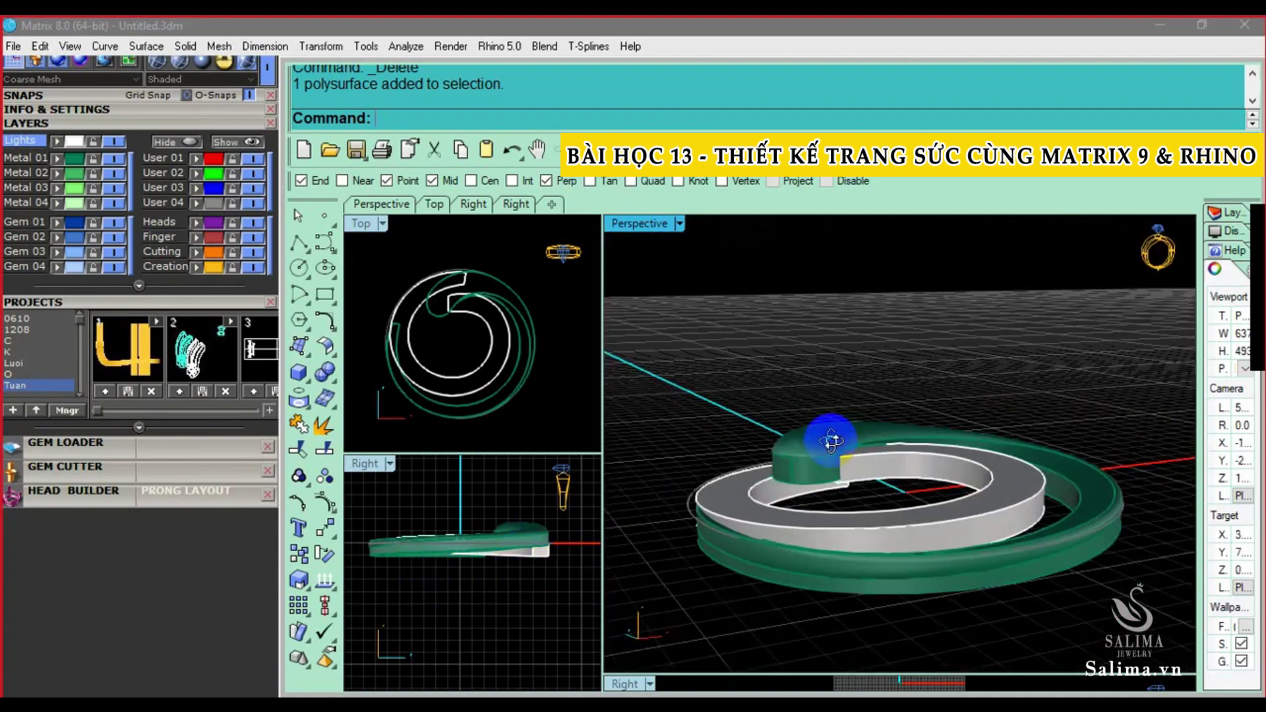
pyautogui.scroll(5, 859, 456)
pyautogui.moveTo(758, 455)
pyautogui.mouseDown(button='right')
pyautogui.moveTo(1063, 435)
pyautogui.moveTo(995, 473)
pyautogui.moveTo(762, 376)
pyautogui.moveTo(763, 528)
pyautogui.moveTo(862, 387)
pyautogui.moveTo(819, 396)
pyautogui.moveTo(936, 425)
pyautogui.moveTo(922, 422)
pyautogui.mouseUp(button='right')
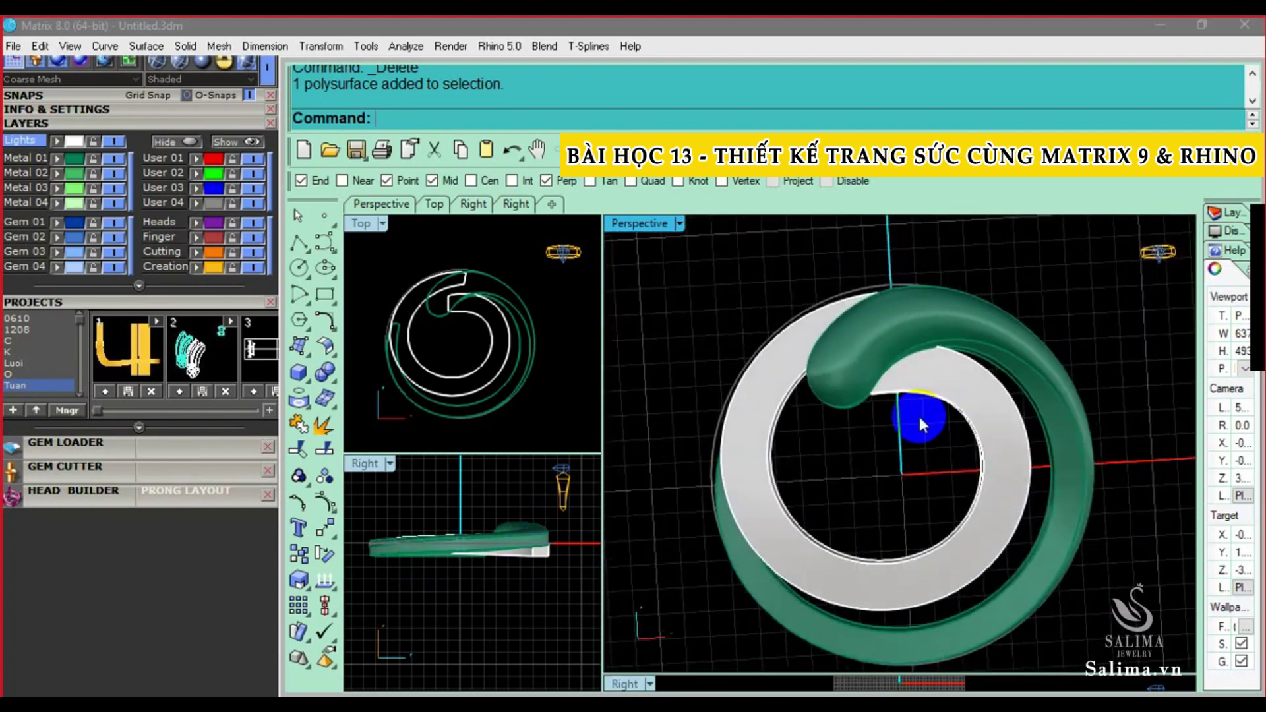
# Start Extract Isocurve on the offset band's top face
pyautogui.click(935, 397)
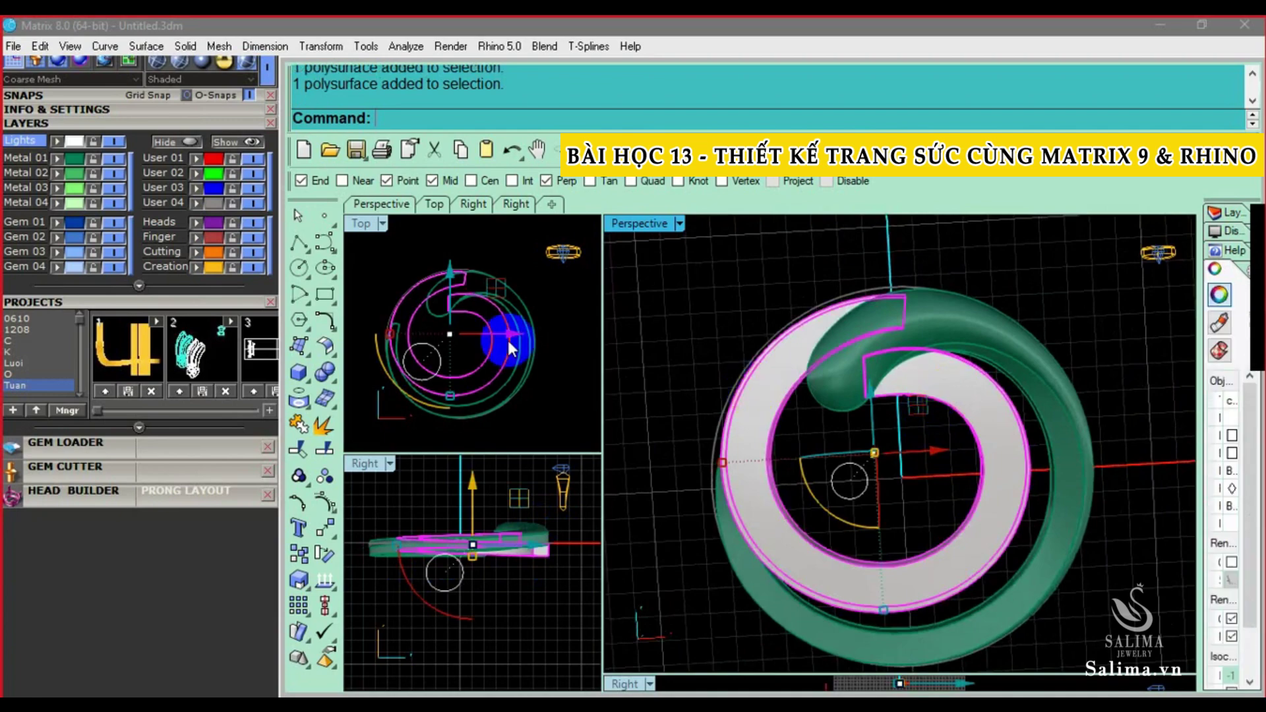
pyautogui.click(912, 429)
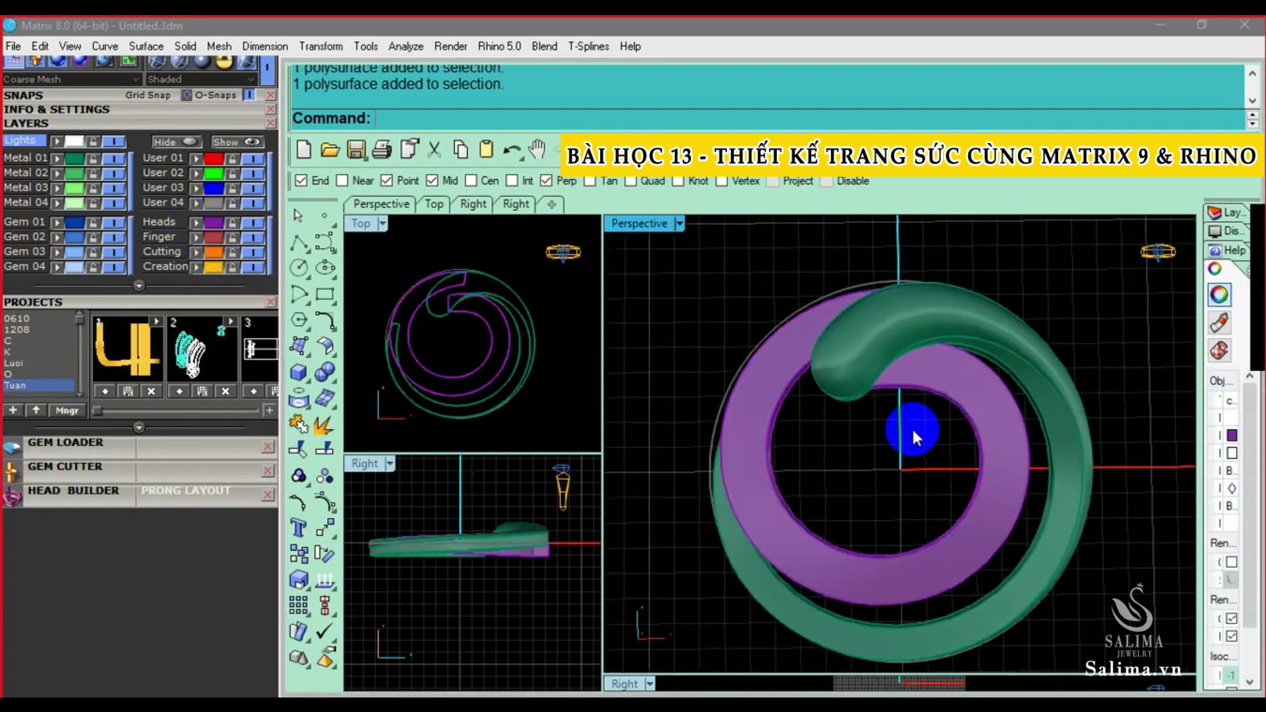
pyautogui.scroll(4, 903, 422)
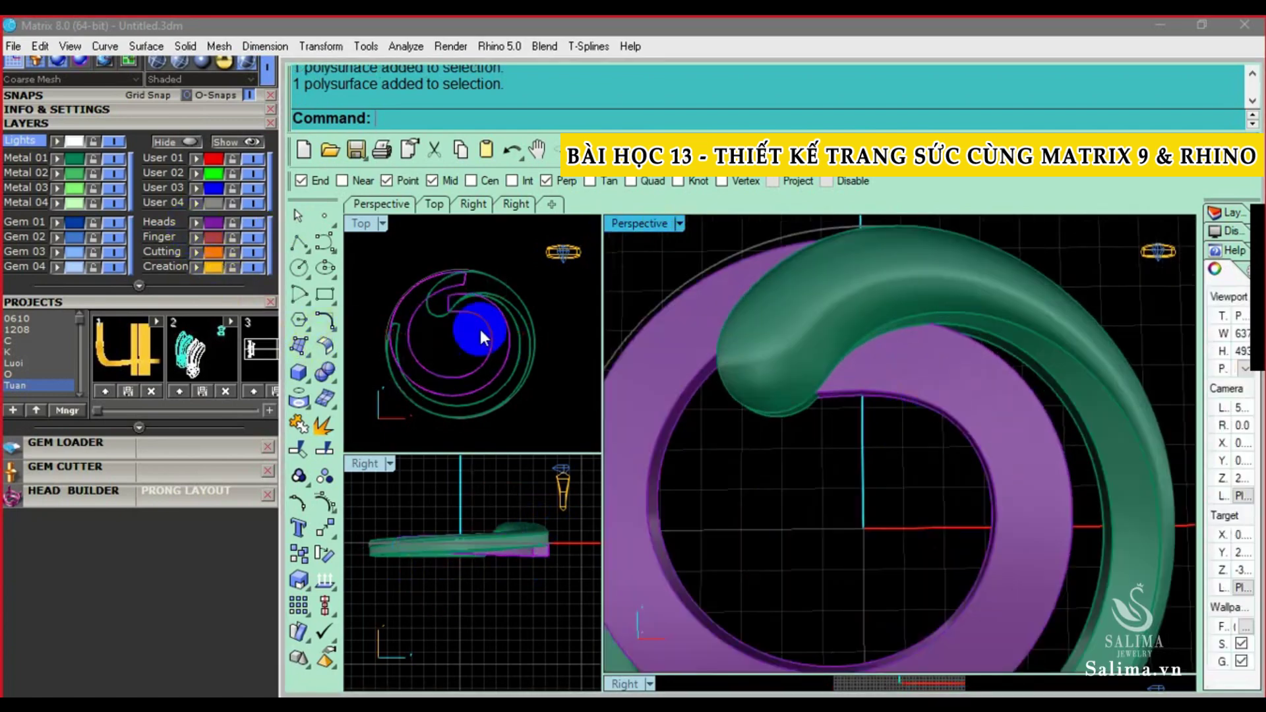
pyautogui.click(298, 397)
pyautogui.click(488, 411)
pyautogui.click(959, 373)
# Toggle direction and extract the isocurve along the band's middle
pyautogui.scroll(2, 966, 382)
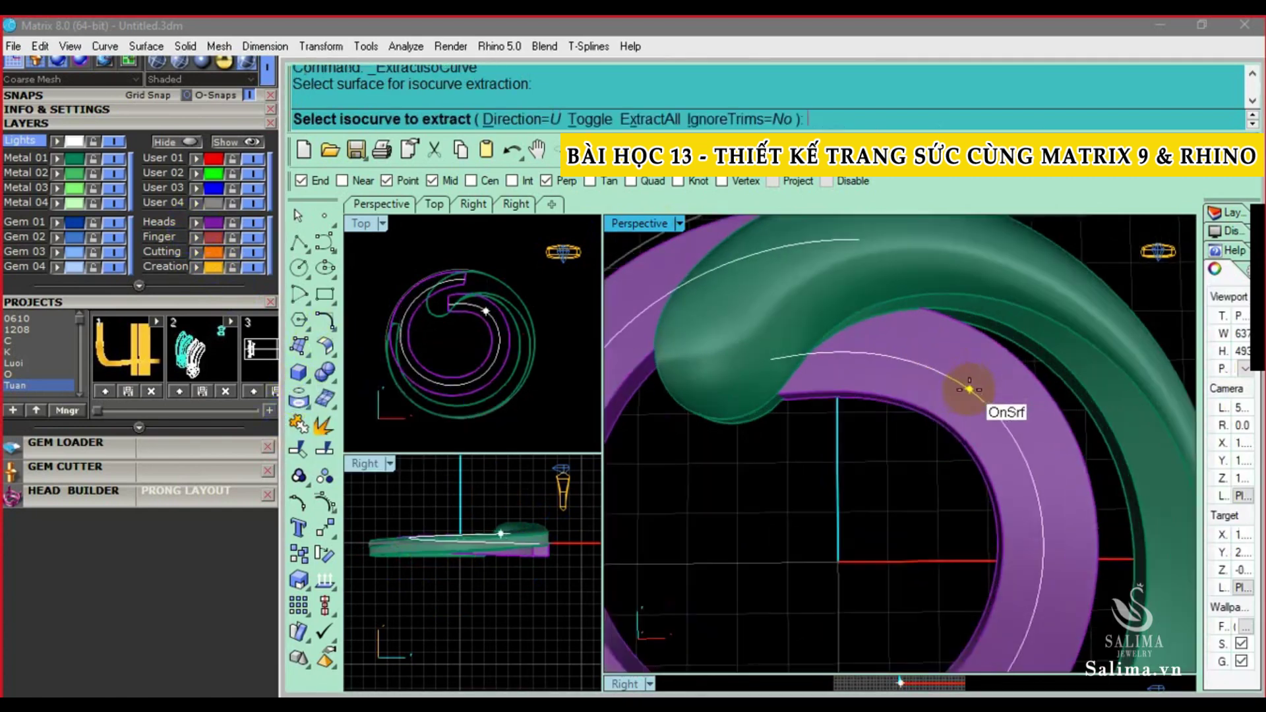
pyautogui.click(590, 119)
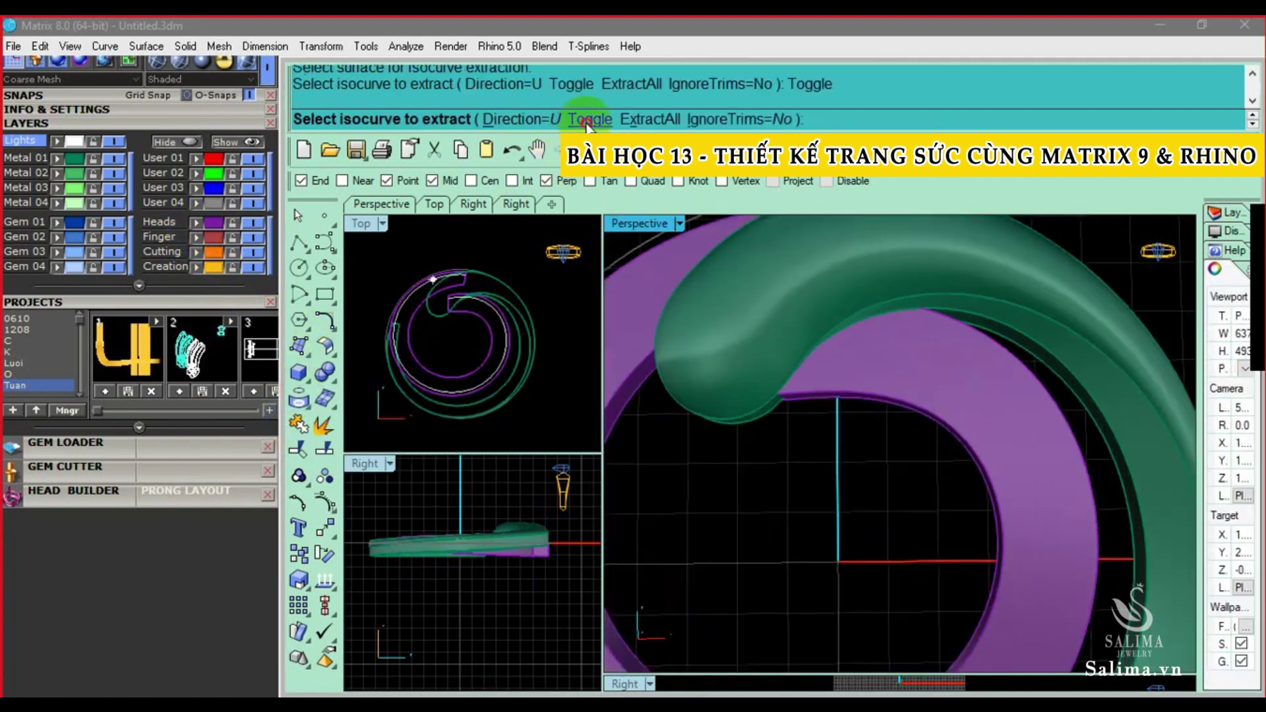
pyautogui.click(980, 414)
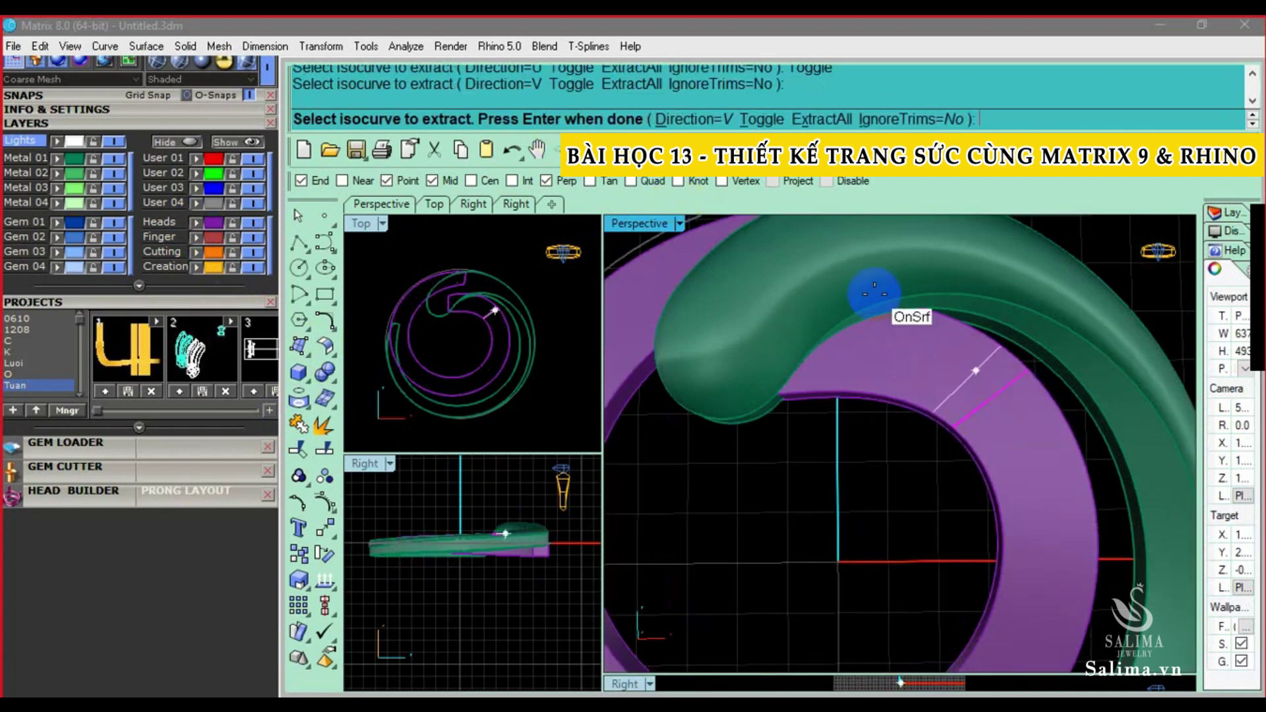
pyautogui.click(765, 119)
pyautogui.click(983, 404)
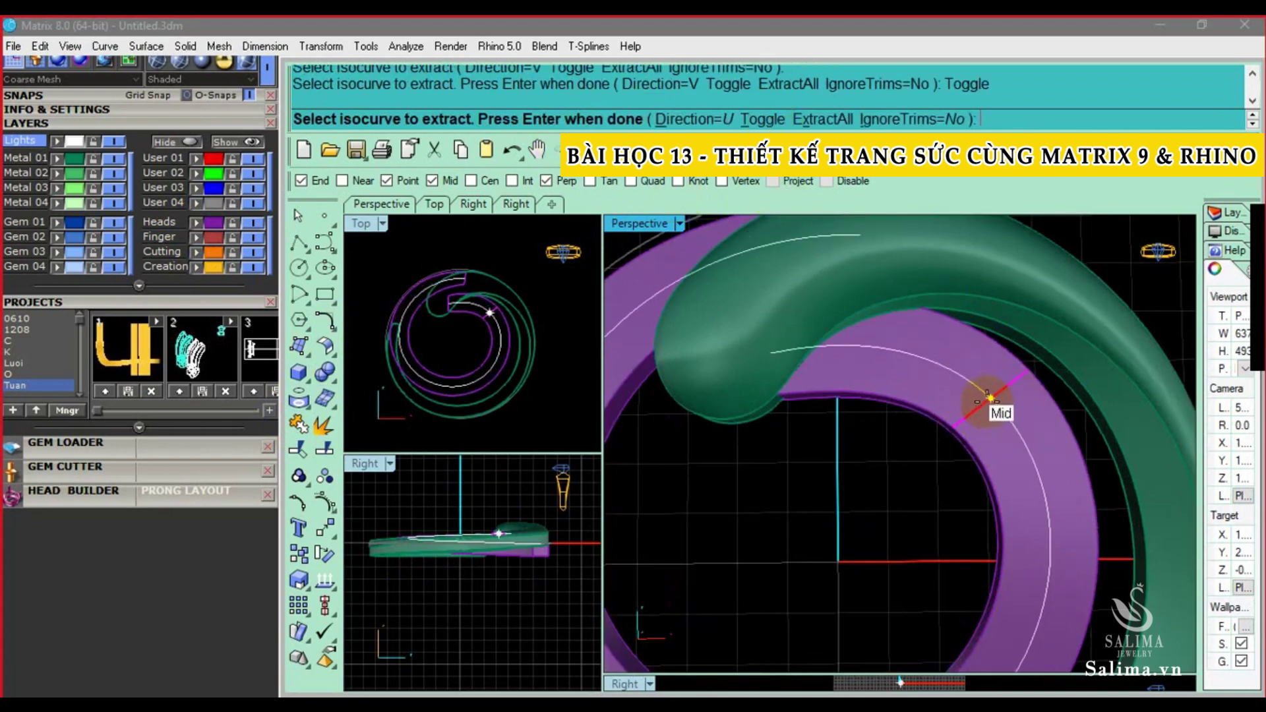
pyautogui.press('Return')
# Delete the extra radial isocurve and select the band beneath the curve
pyautogui.moveTo(901, 489); pyautogui.dragTo(1079, 338)
pyautogui.press('Delete')
pyautogui.scroll(-3, 971, 387)
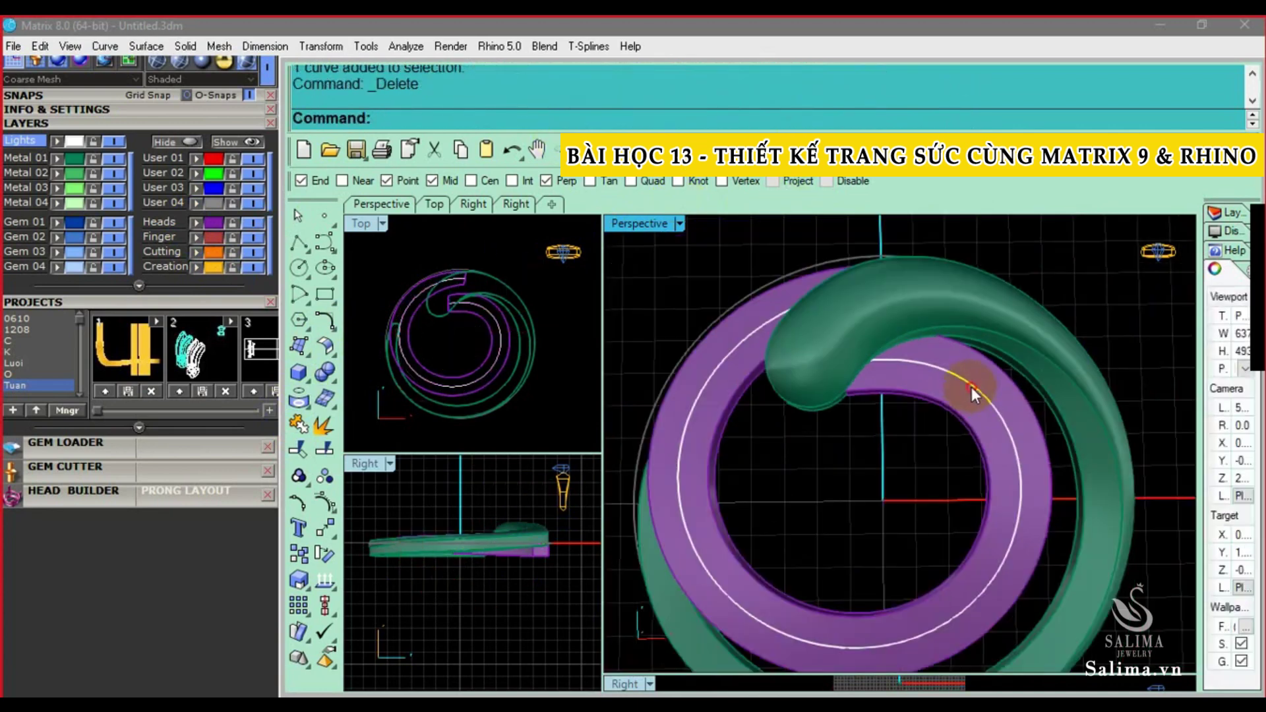
pyautogui.click(971, 387)
pyautogui.click(1037, 451)
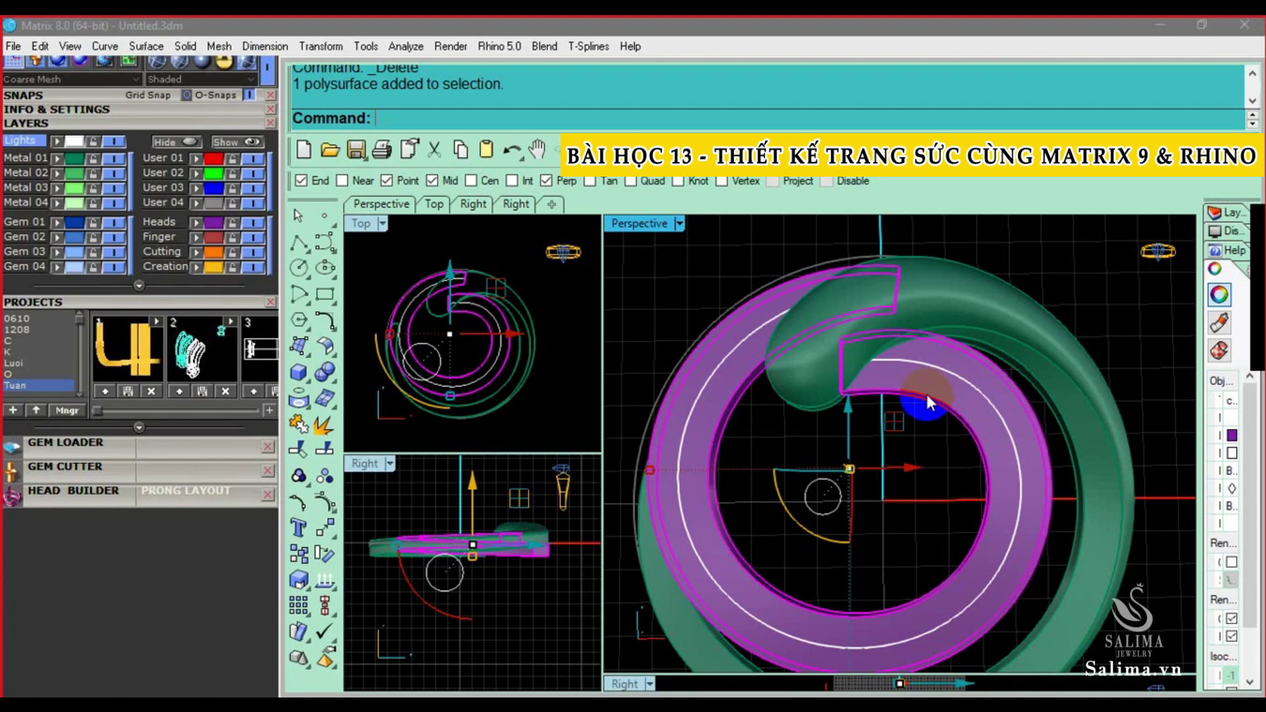
# Move the purple ring band onto the white layer, then select its centre curve
pyautogui.click(844, 450)
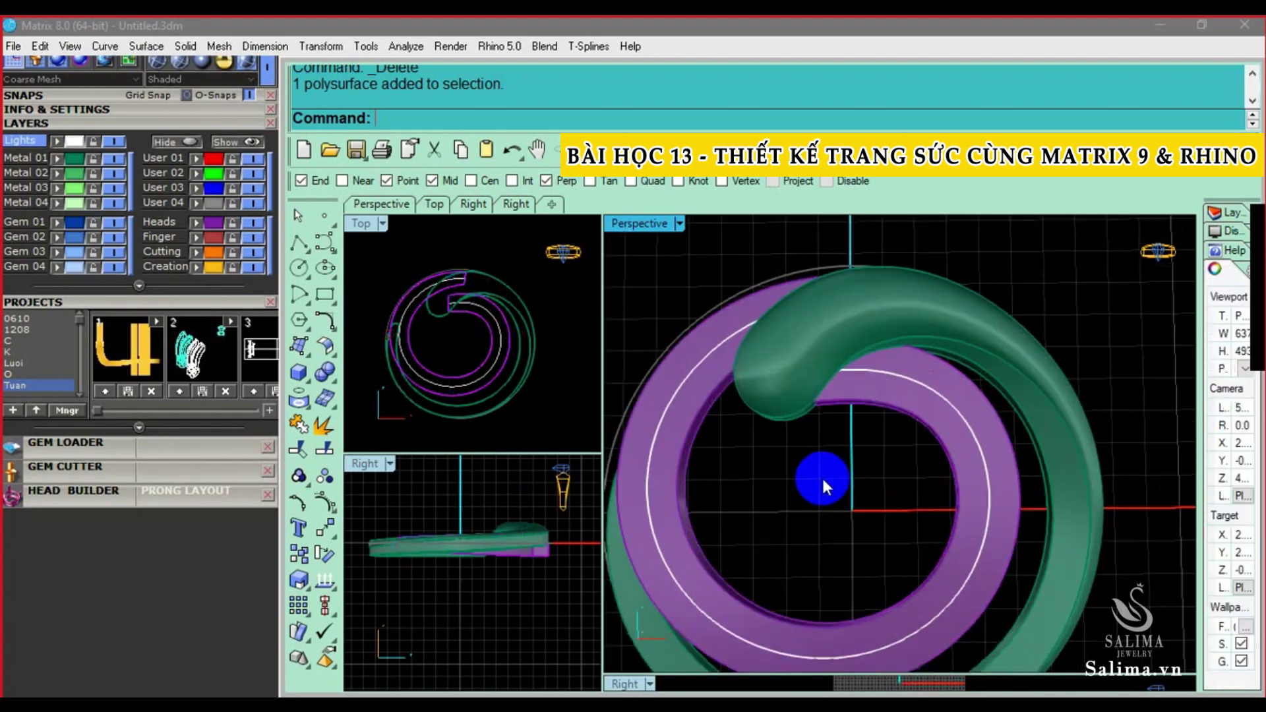
pyautogui.moveTo(844, 449)
pyautogui.mouseDown(button='right')
pyautogui.moveTo(722, 507)
pyautogui.moveTo(757, 452)
pyautogui.moveTo(979, 469)
pyautogui.mouseUp(button='right')
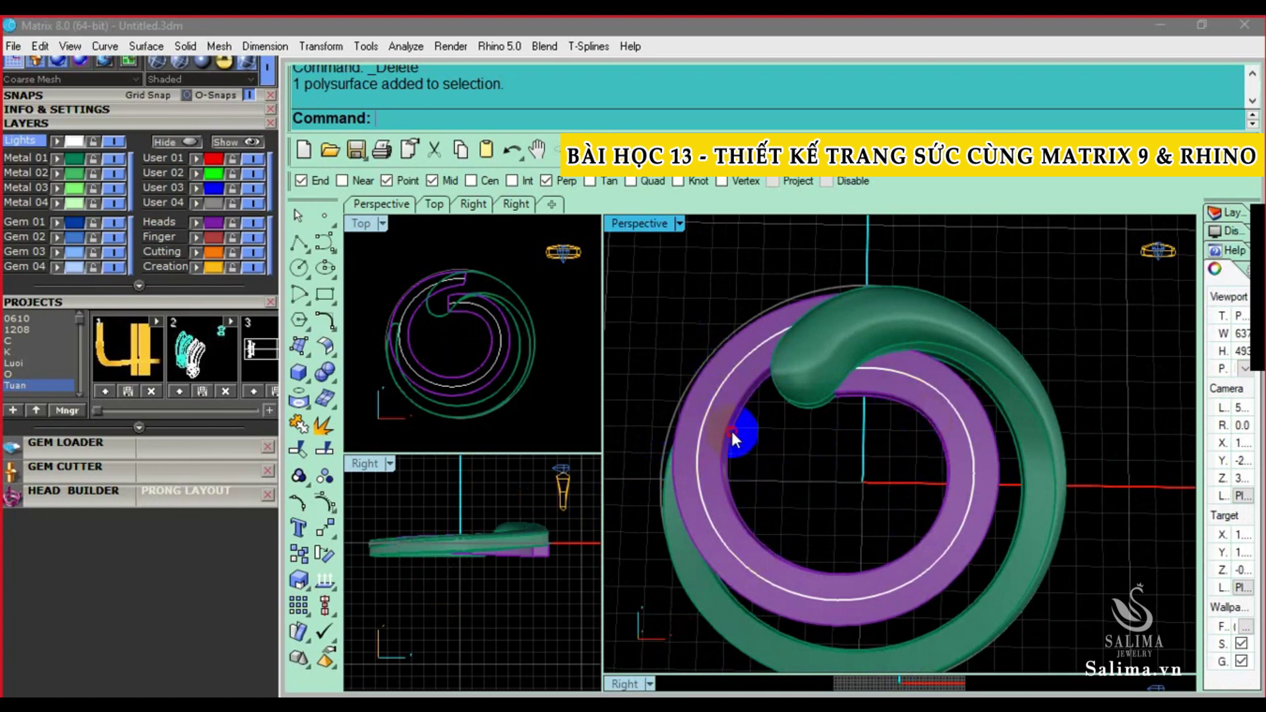
pyautogui.click(735, 439)
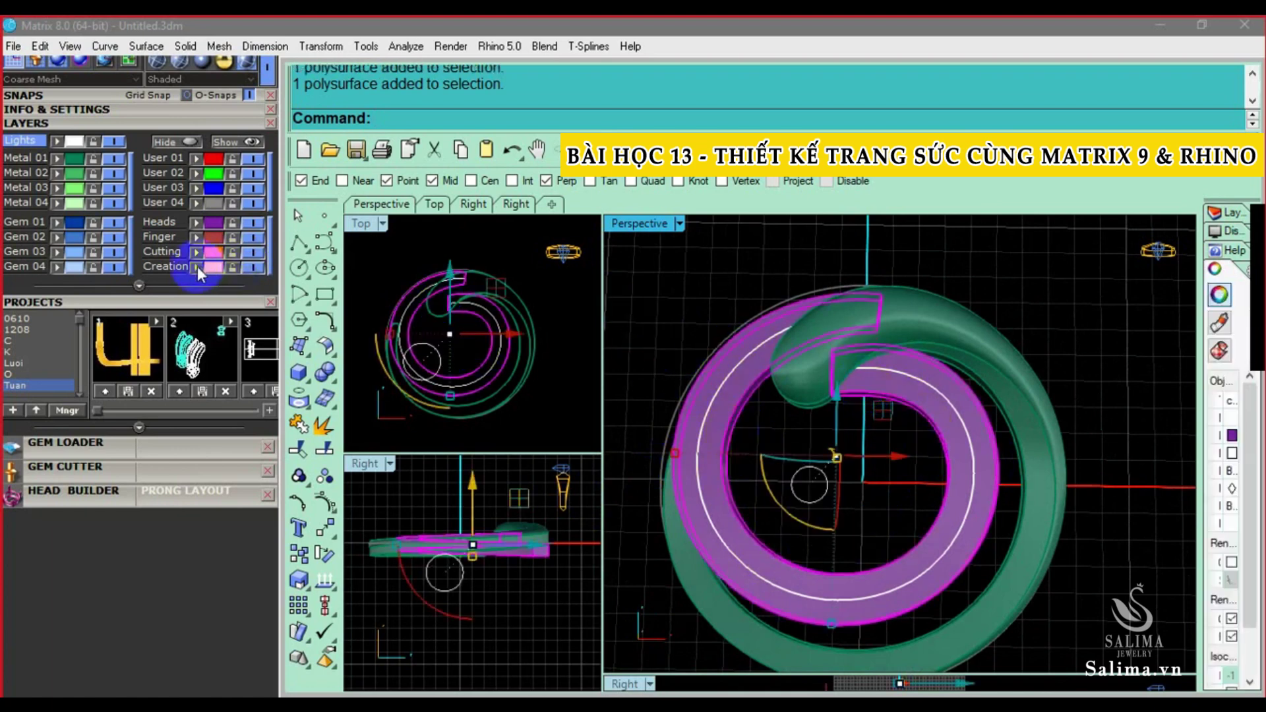
pyautogui.click(67, 161)
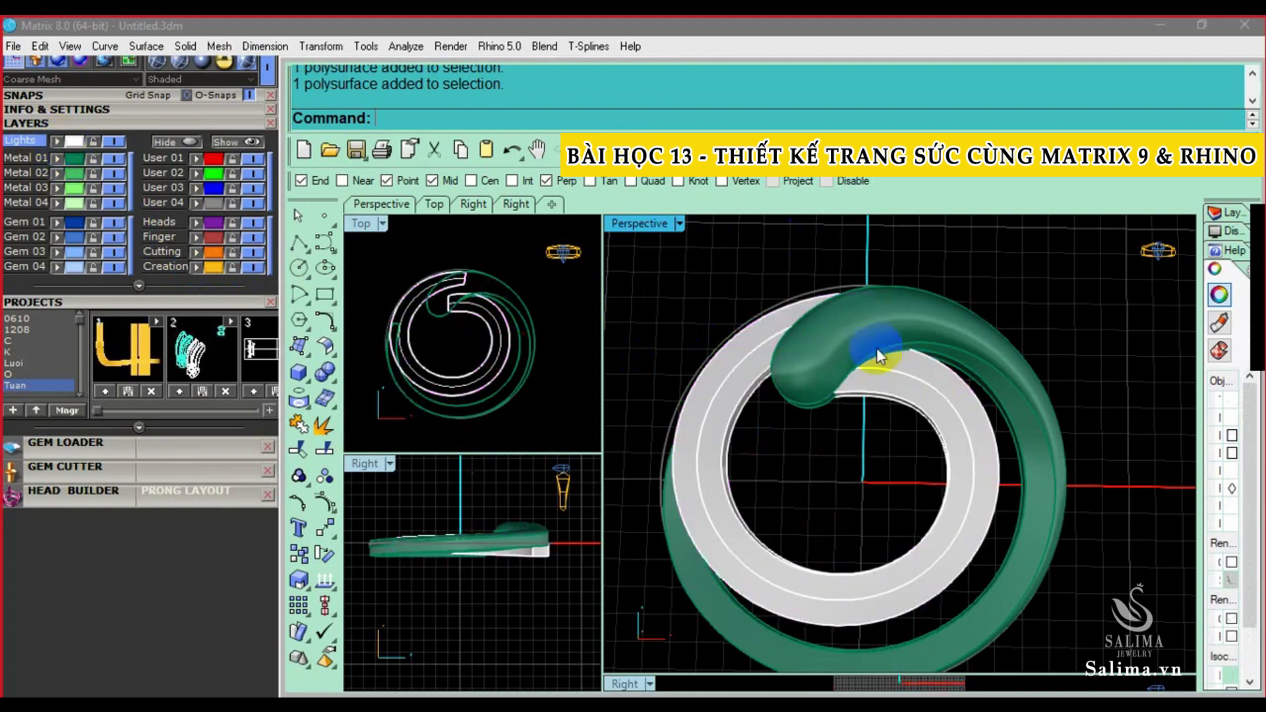
pyautogui.click(917, 379)
pyautogui.moveTo(889, 453); pyautogui.dragTo(865, 414, button='right')
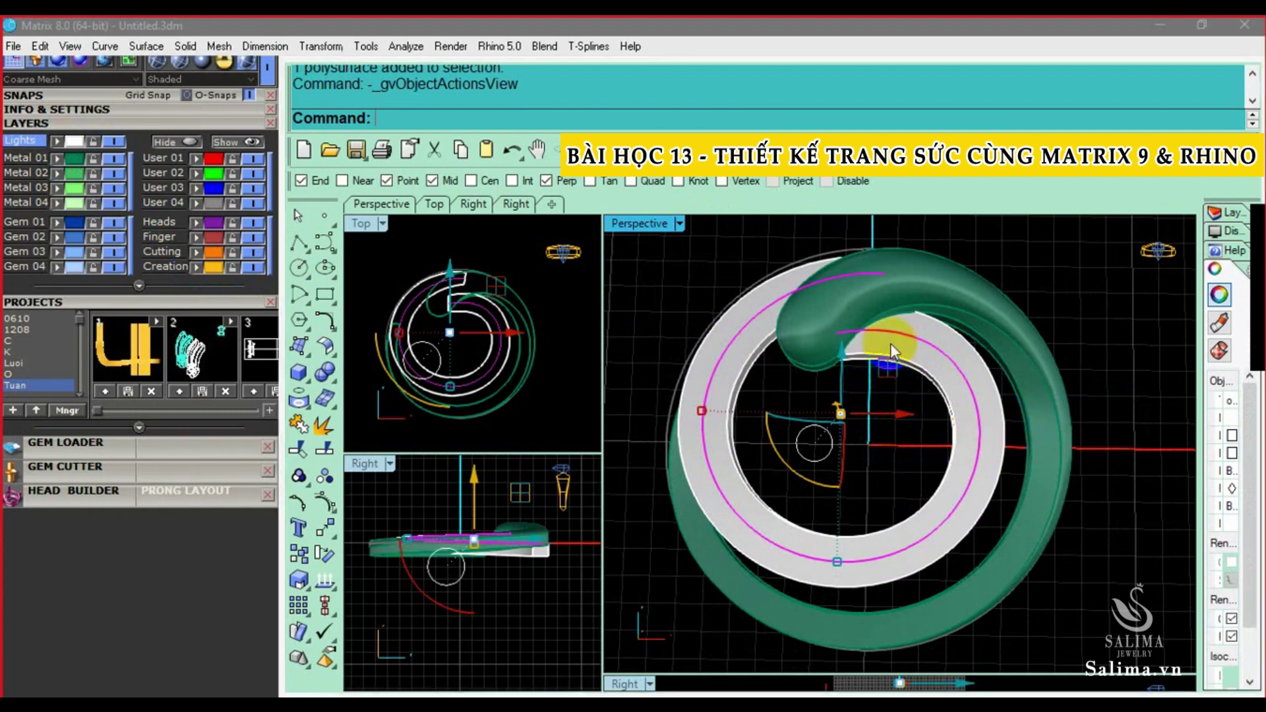
# Place 2 mm round gems along the centre curve, culets oriented to the ring, reaching the swirl head
pyautogui.press('F6')
pyautogui.click(947, 402)
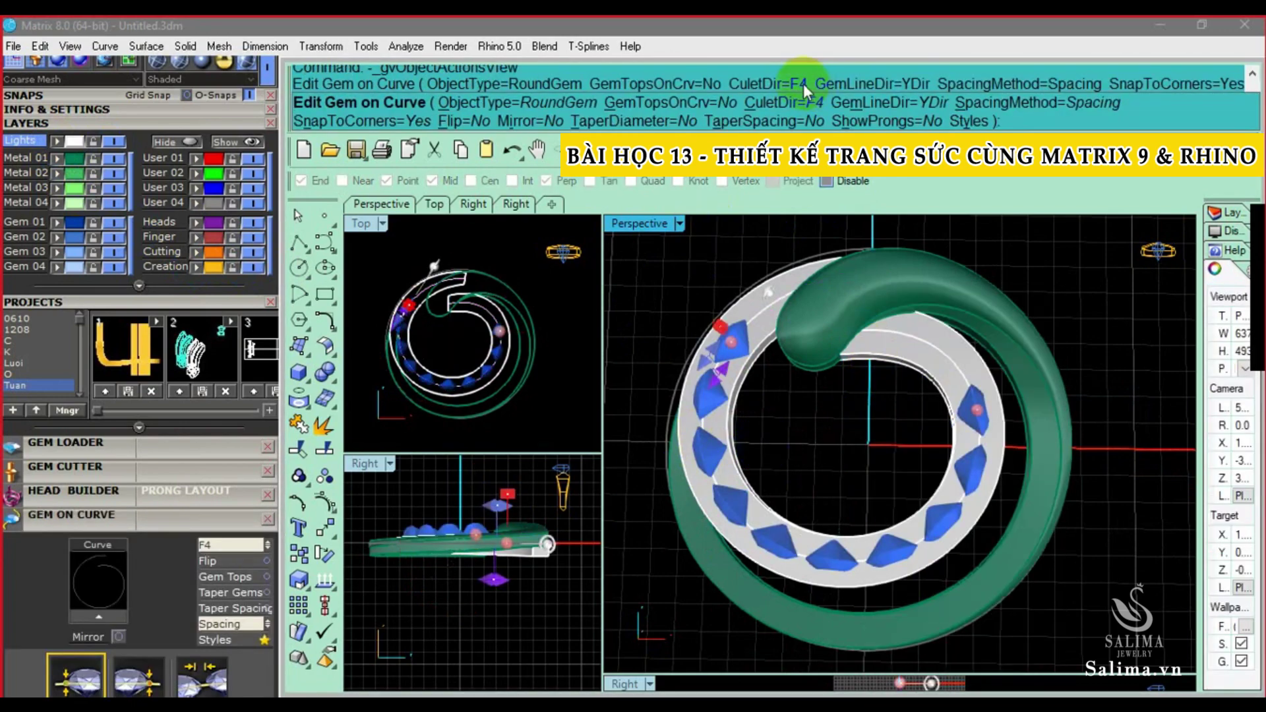
pyautogui.click(761, 92)
pyautogui.click(496, 119)
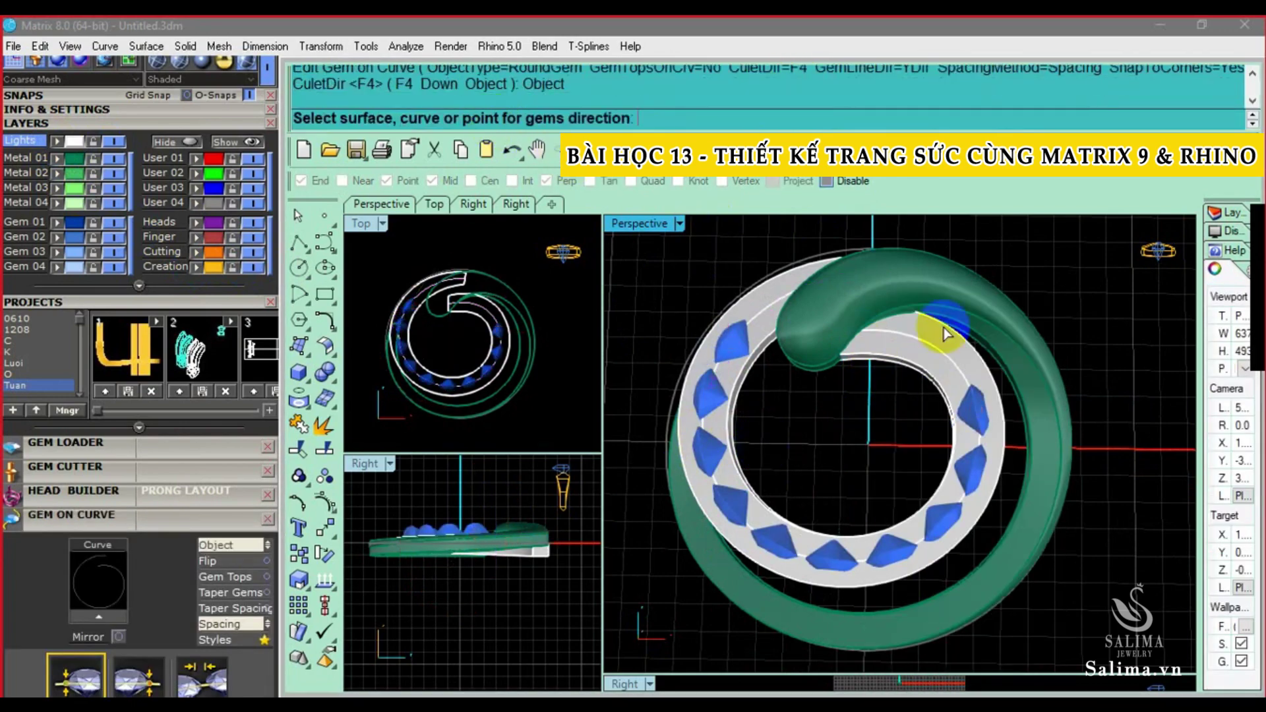
pyautogui.scroll(5, 932, 333)
pyautogui.click(919, 332)
pyautogui.scroll(-5, 920, 331)
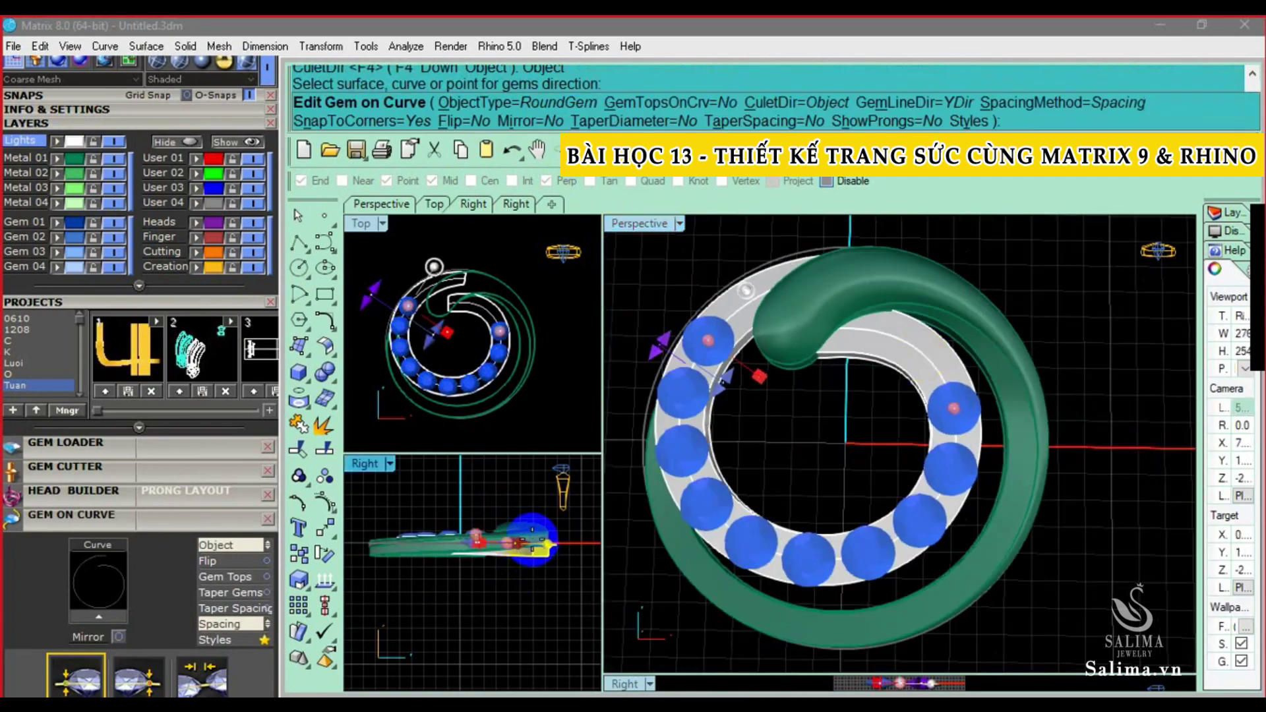
pyautogui.keyDown('shift'); pyautogui.moveTo(936, 396); pyautogui.dragTo(950, 430, button='right'); pyautogui.keyUp('shift')
pyautogui.moveTo(961, 439)
pyautogui.mouseDown()
pyautogui.moveTo(783, 378)
pyautogui.moveTo(743, 349)
pyautogui.mouseUp()
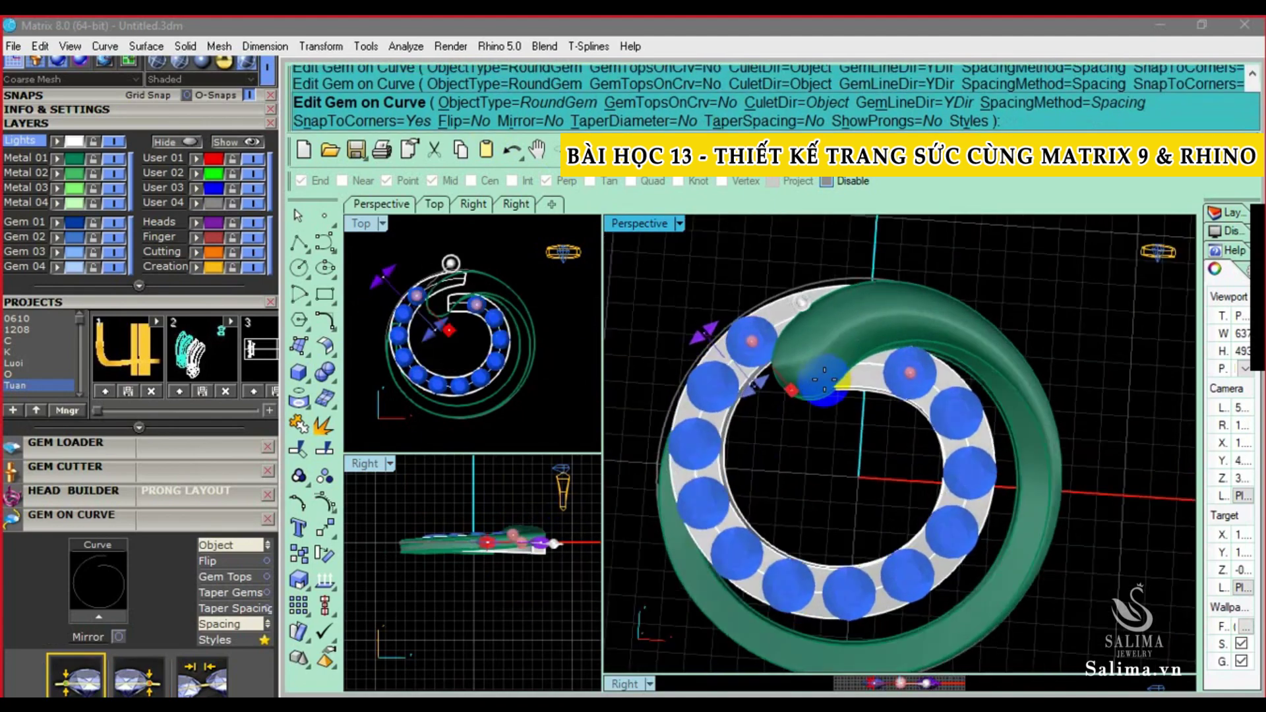
pyautogui.scroll(-3, 223, 369)
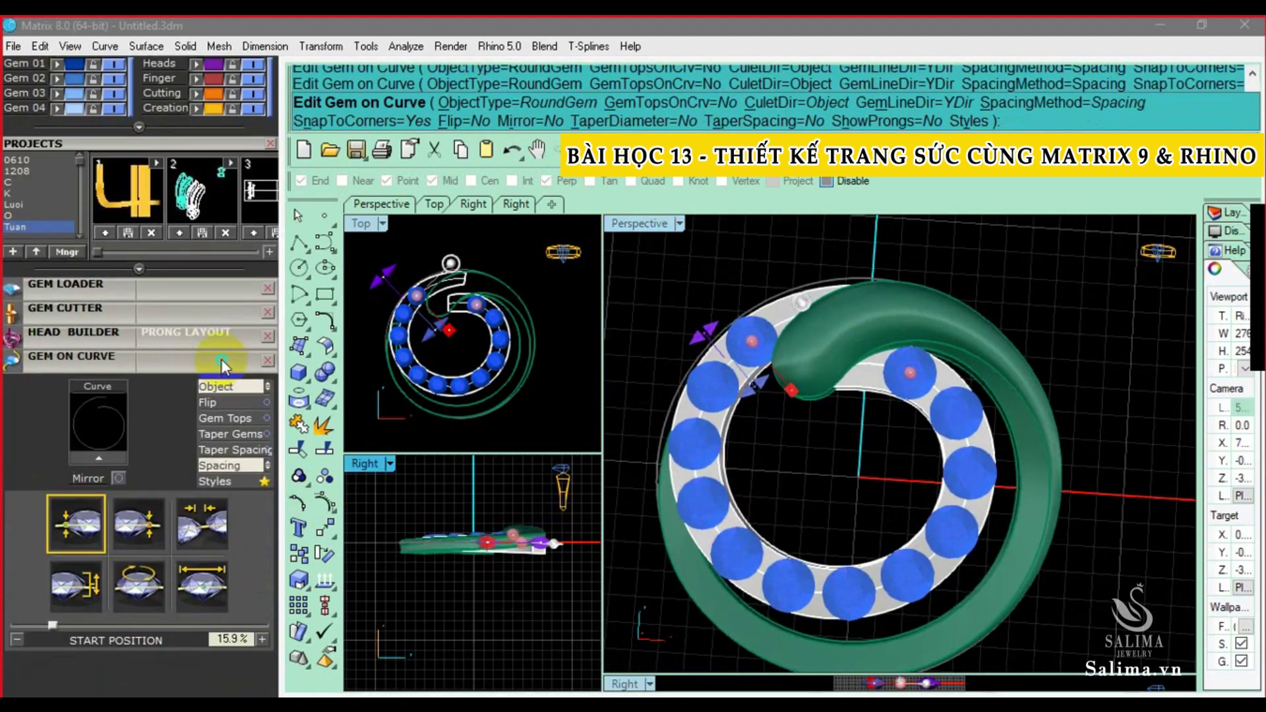
# Set the starting gem size to 1.5 mm
pyautogui.scroll(-1, 223, 369)
pyautogui.click(205, 566)
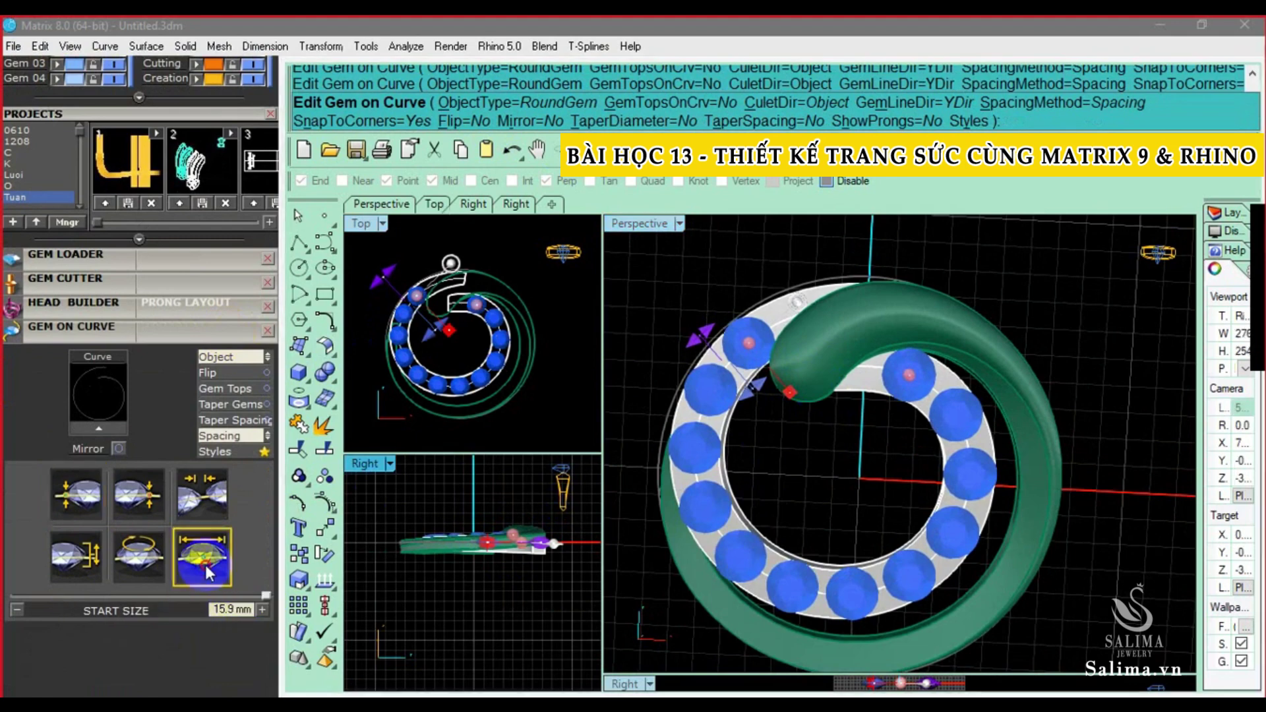
pyautogui.press('BackSpace')
pyautogui.write('1.')
pyautogui.write('2')
pyautogui.press('Return')
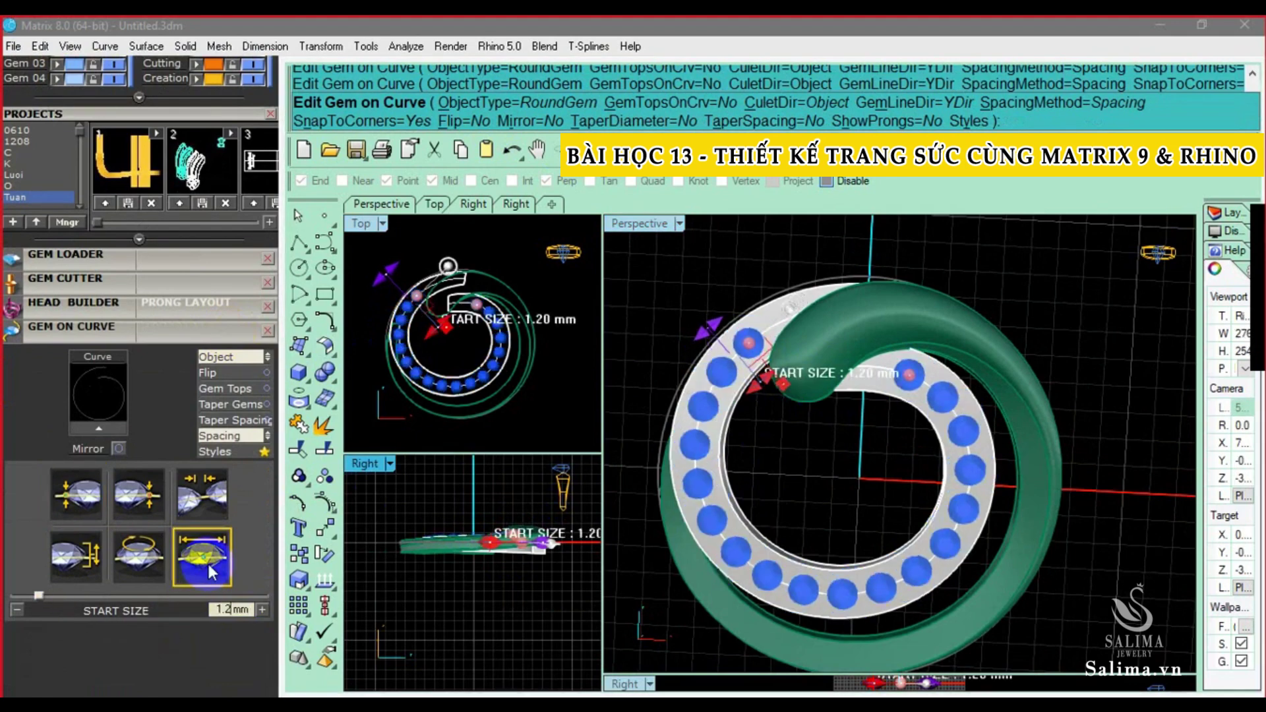
pyautogui.press('BackSpace')
pyautogui.write('5')
pyautogui.press('Return')
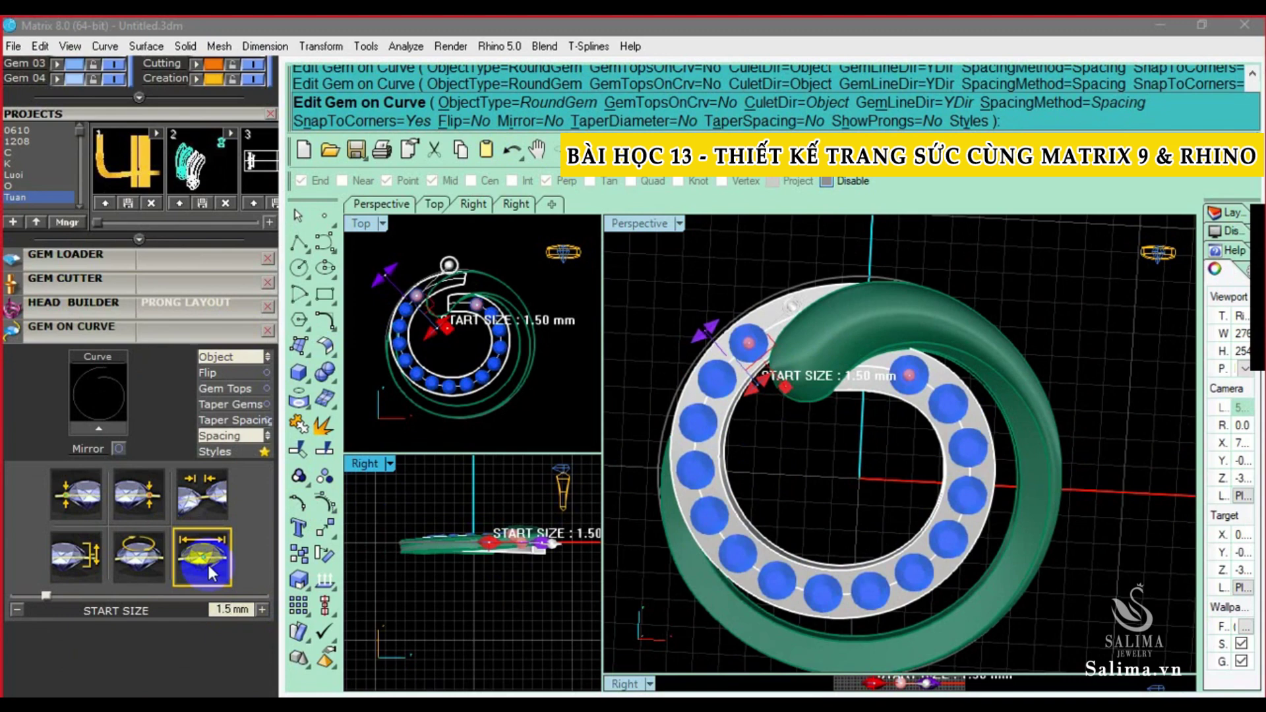
# Set the gem height offset to 0.15 mm and the gap between gems to 0.15 mm
pyautogui.click(102, 563)
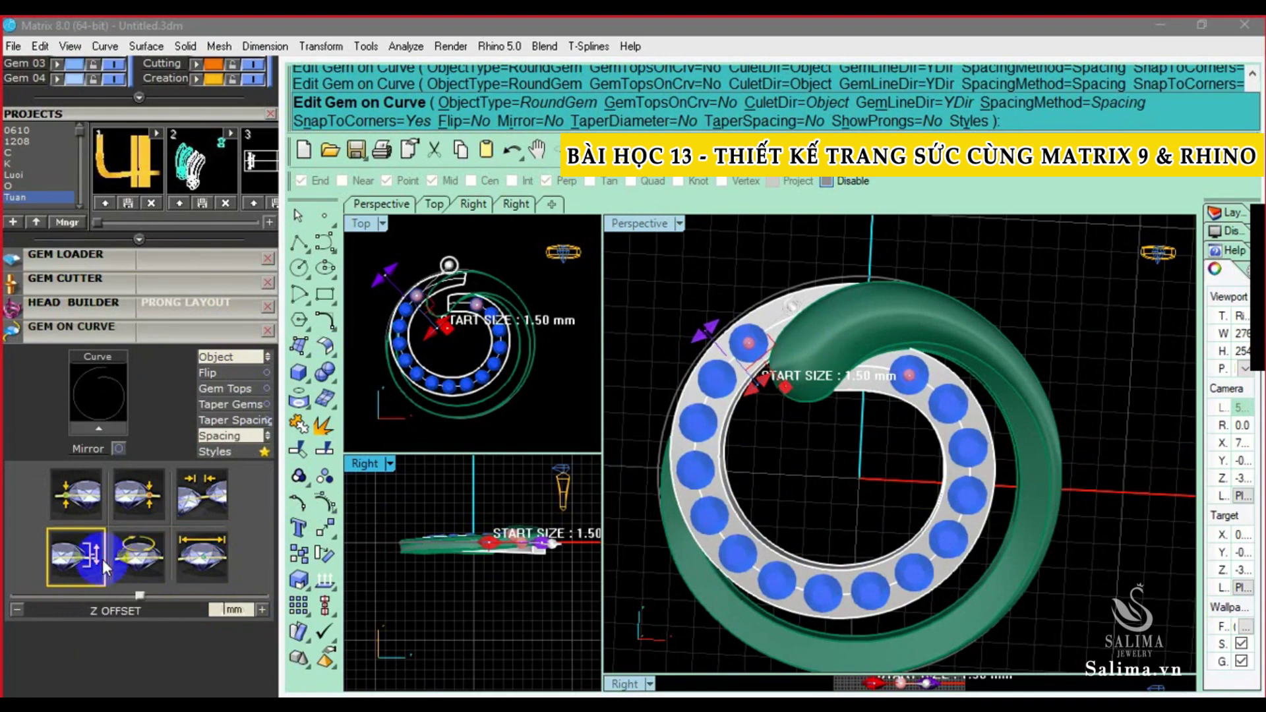
pyautogui.write('0.15')
pyautogui.press('Return')
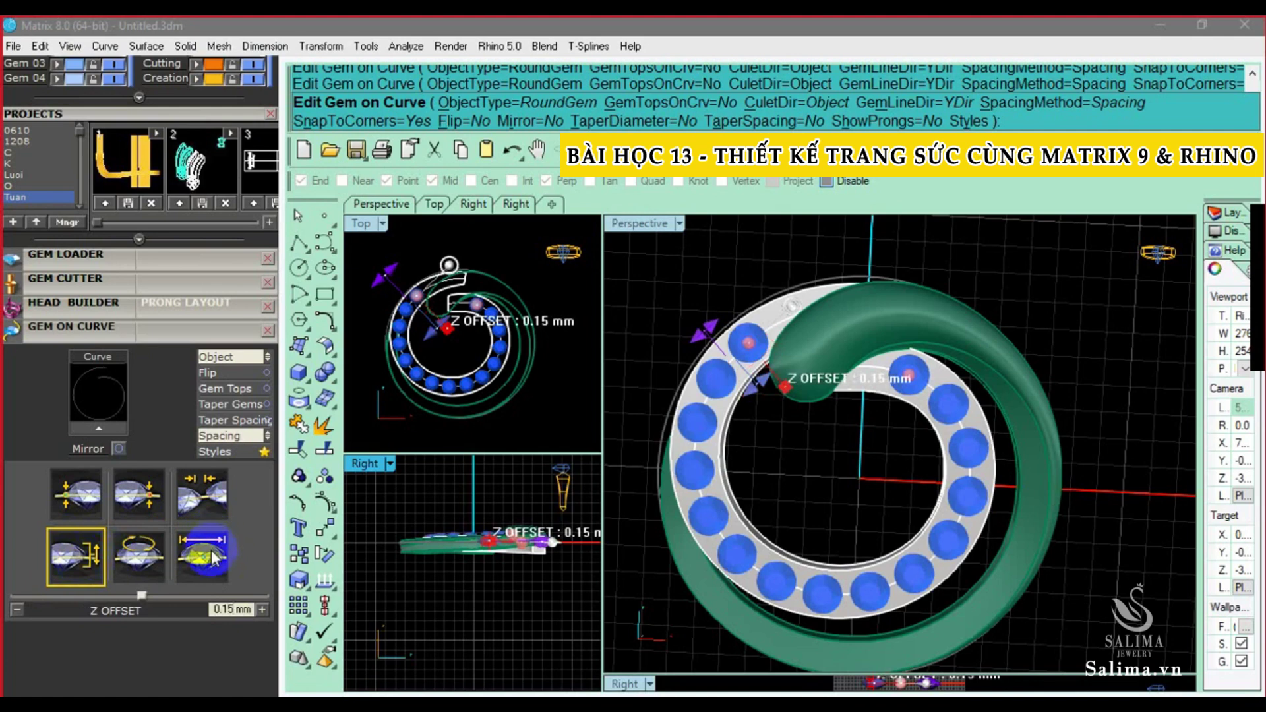
pyautogui.click(212, 558)
pyautogui.click(79, 560)
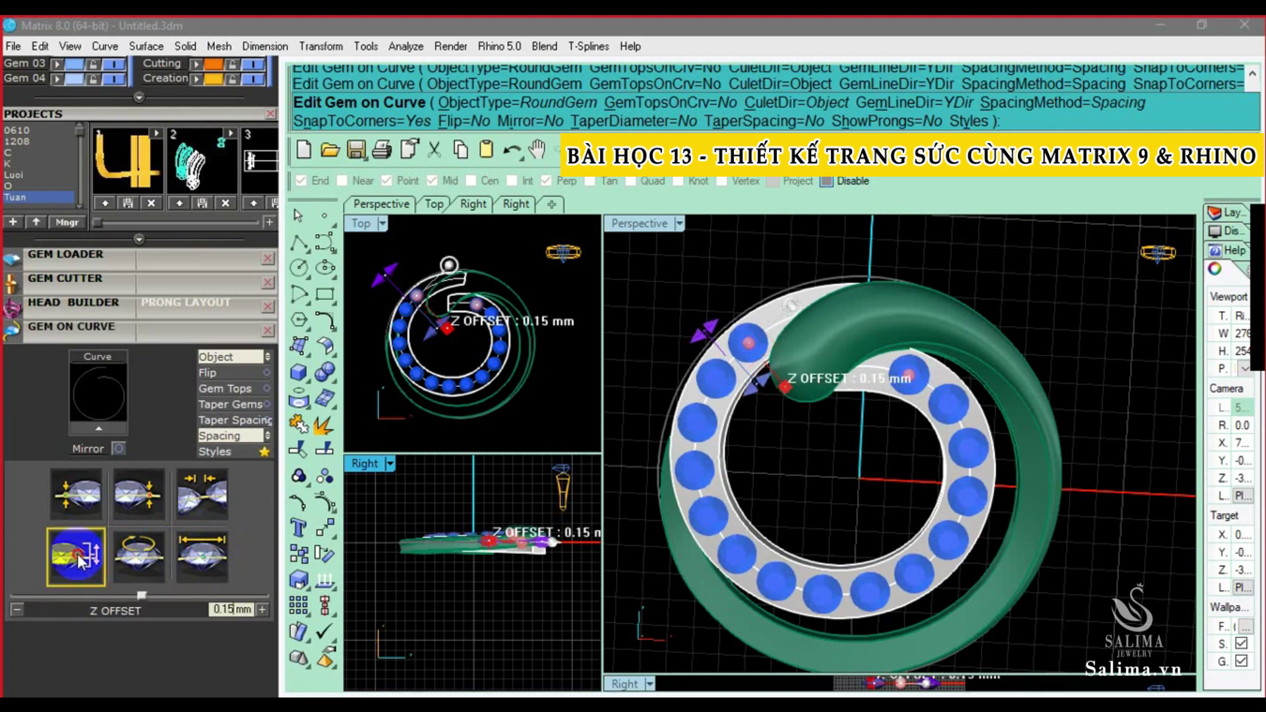
pyautogui.click(201, 500)
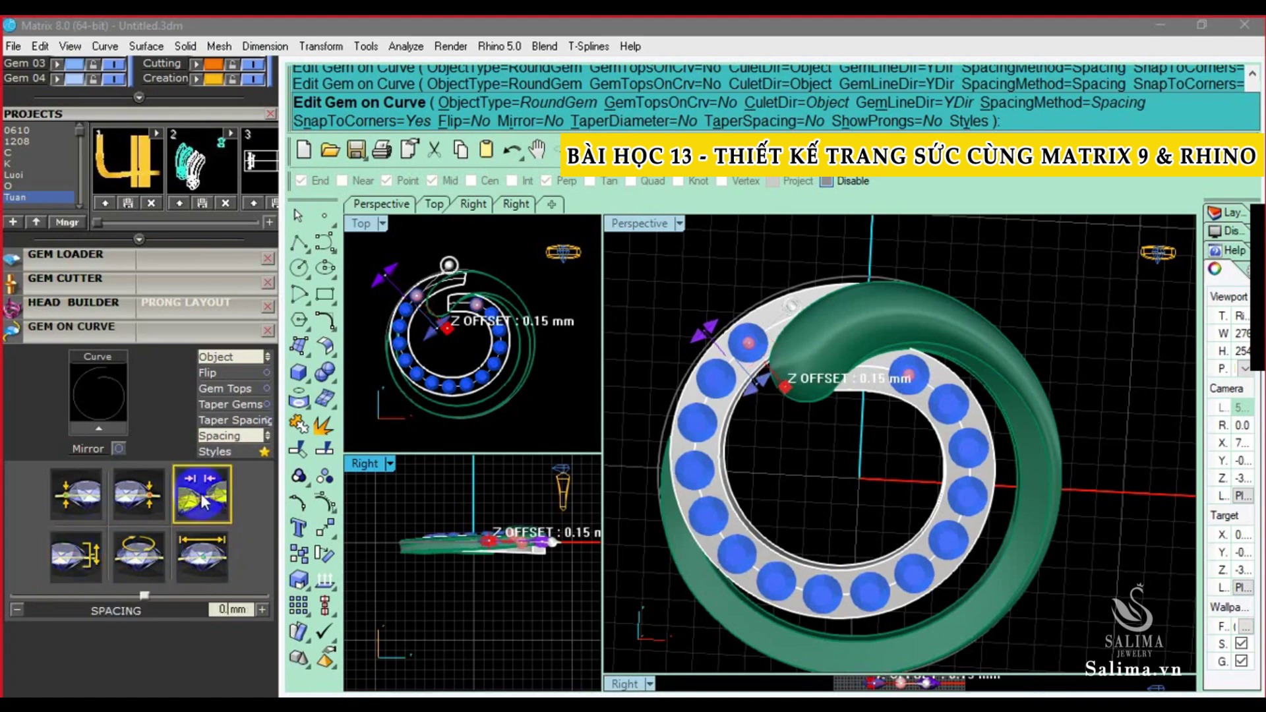
pyautogui.write('.15')
pyautogui.click(204, 501)
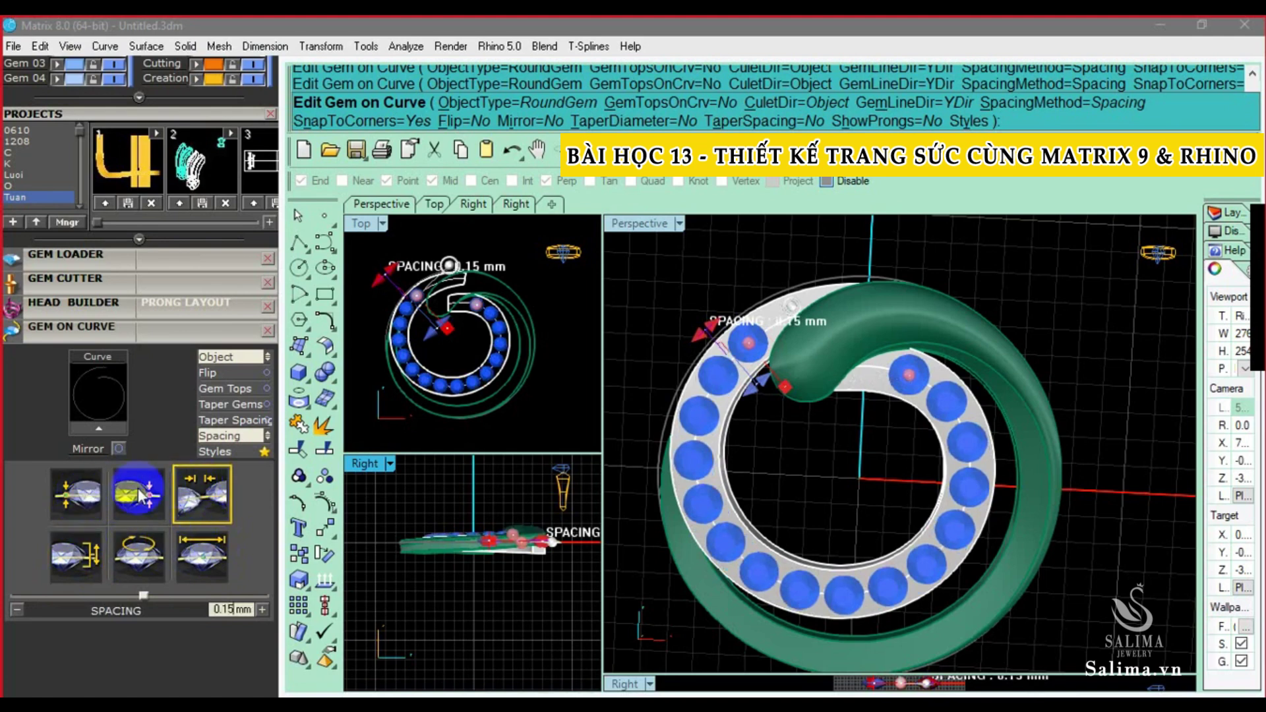
# Switch gem spacing to Fixed and set the last gem's end position to 92.3%
pyautogui.click(736, 336)
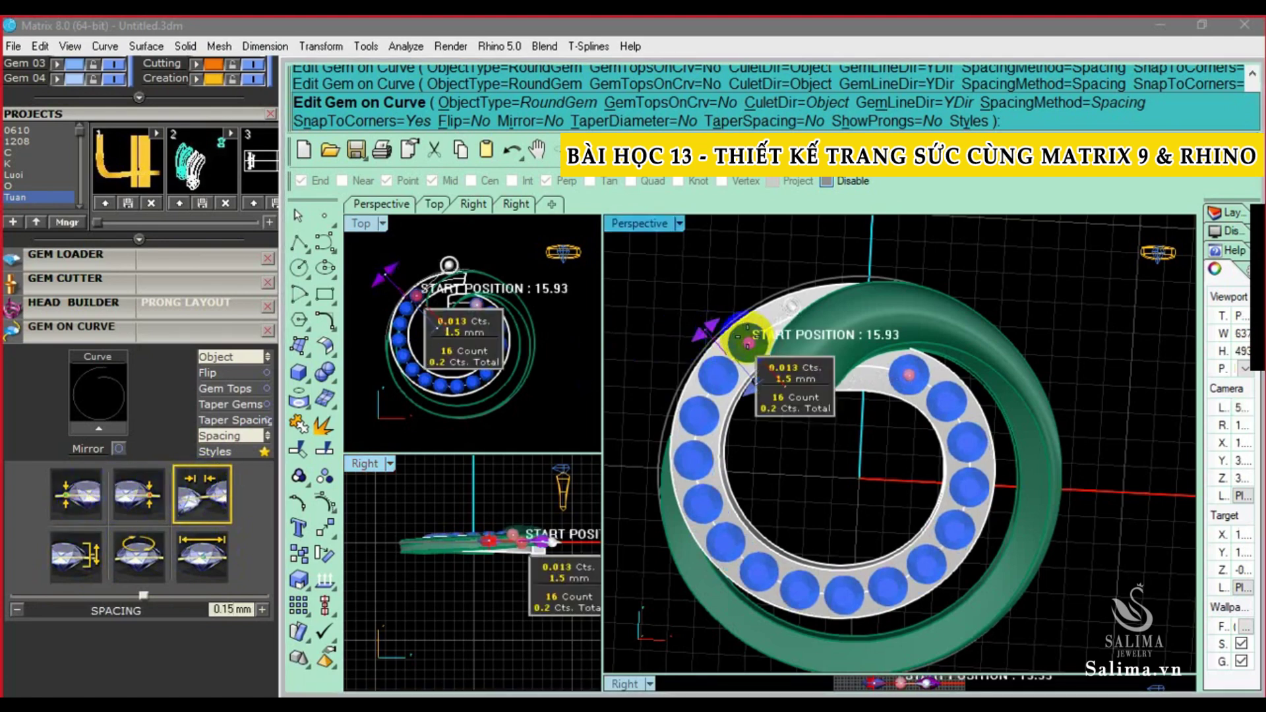
pyautogui.click(208, 438)
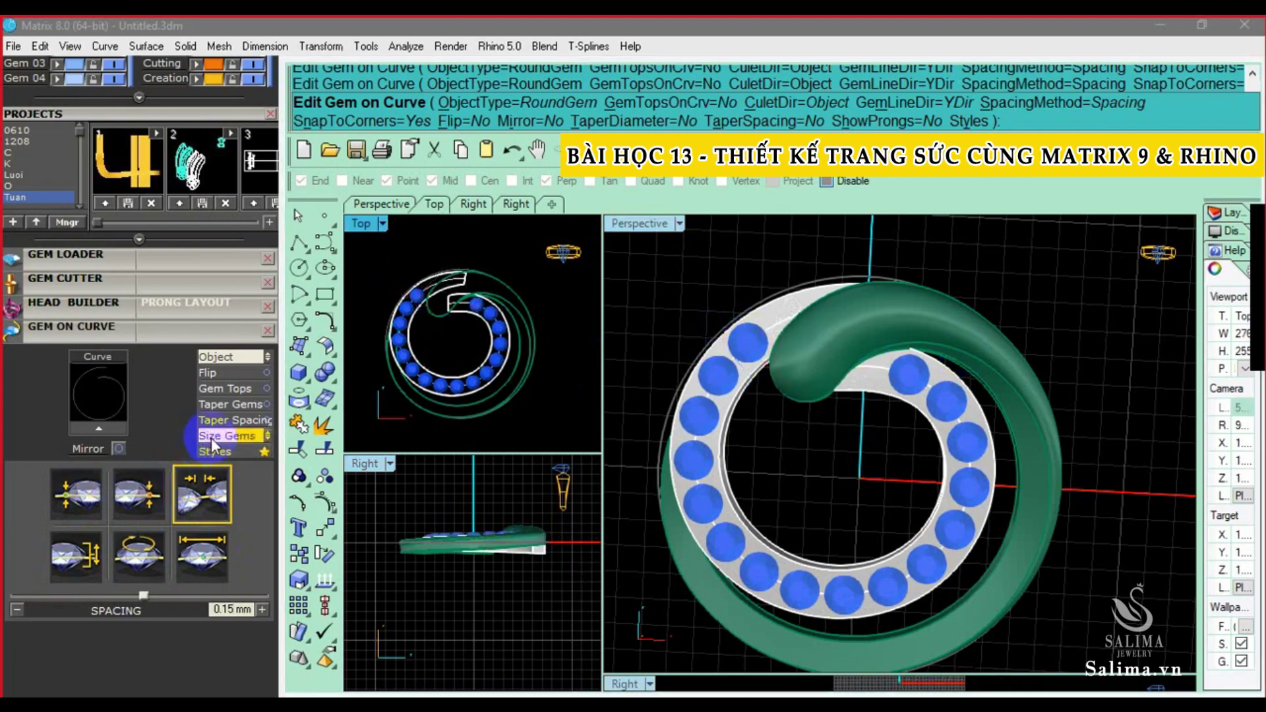
pyautogui.click(210, 438)
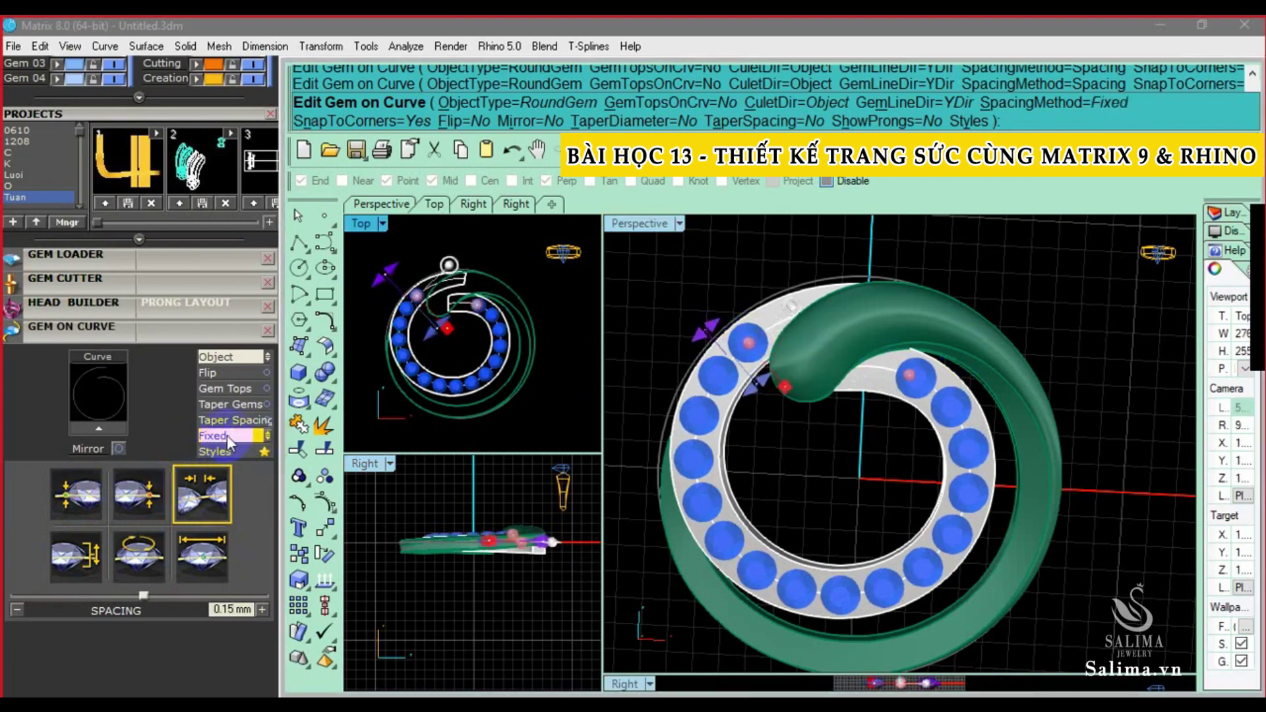
pyautogui.scroll(3, 904, 376)
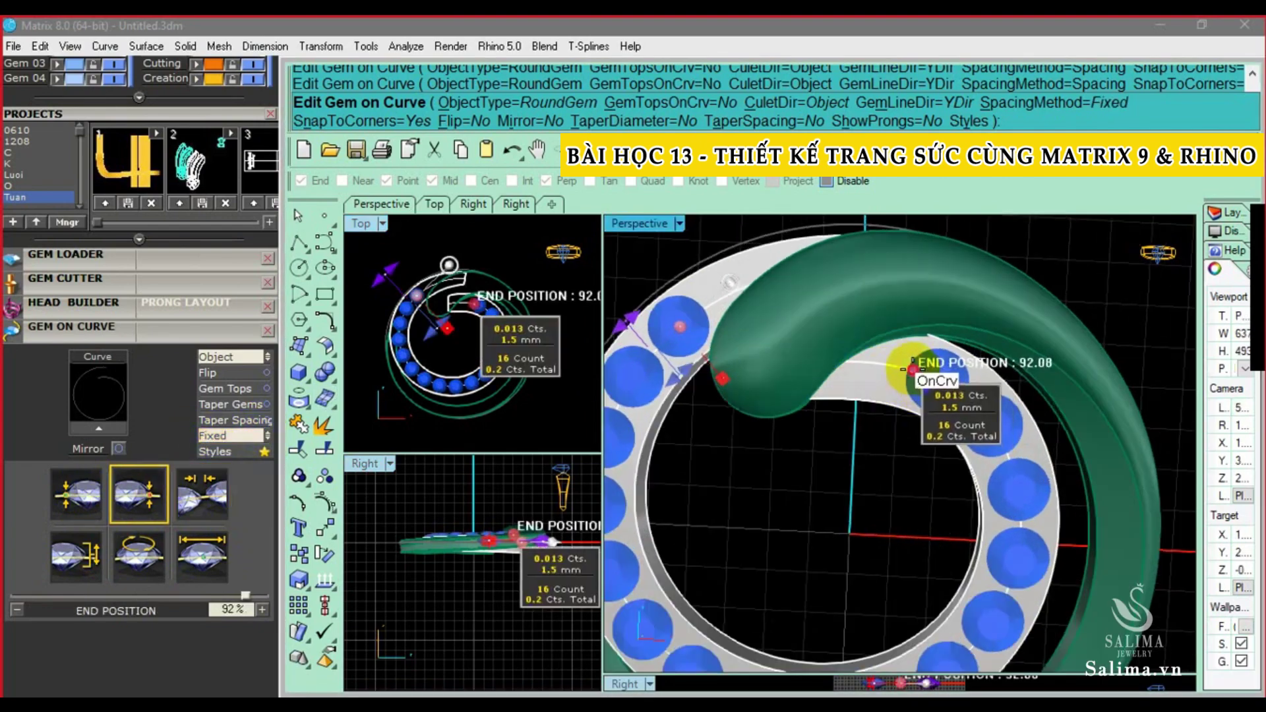
pyautogui.moveTo(912, 369); pyautogui.dragTo(910, 367)
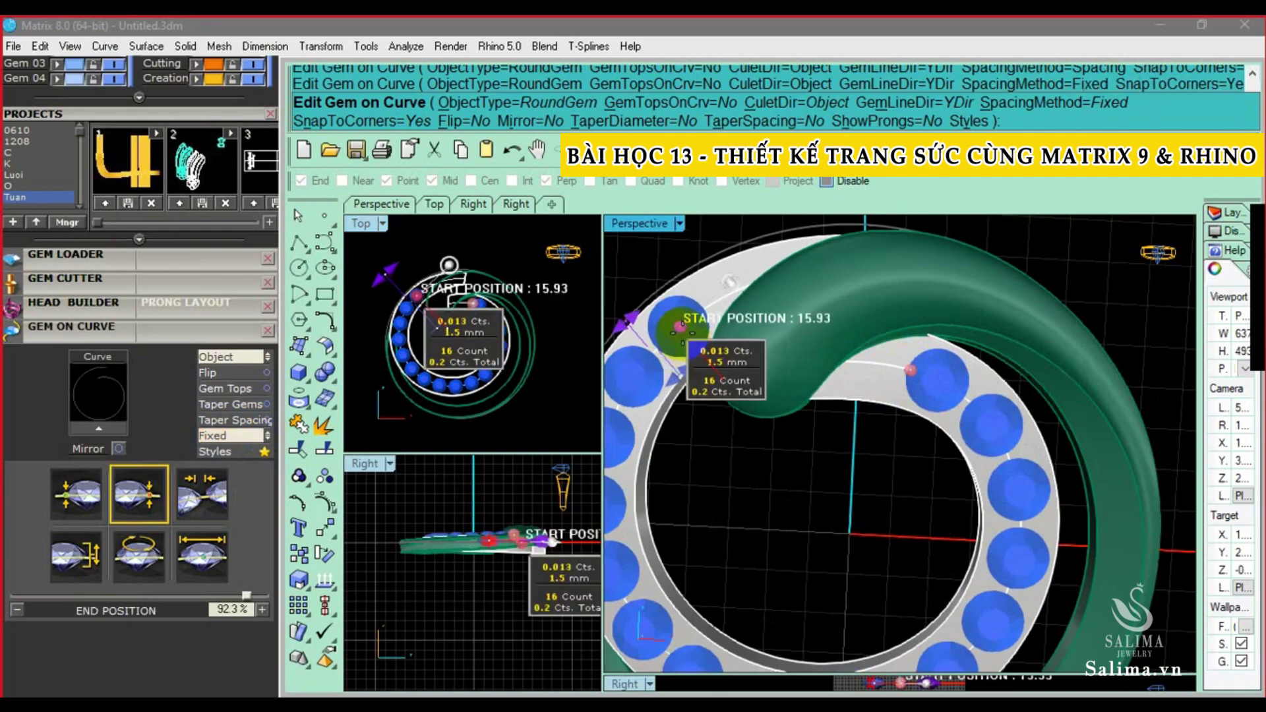
pyautogui.scroll(-3, 884, 386)
pyautogui.scroll(1, 717, 348)
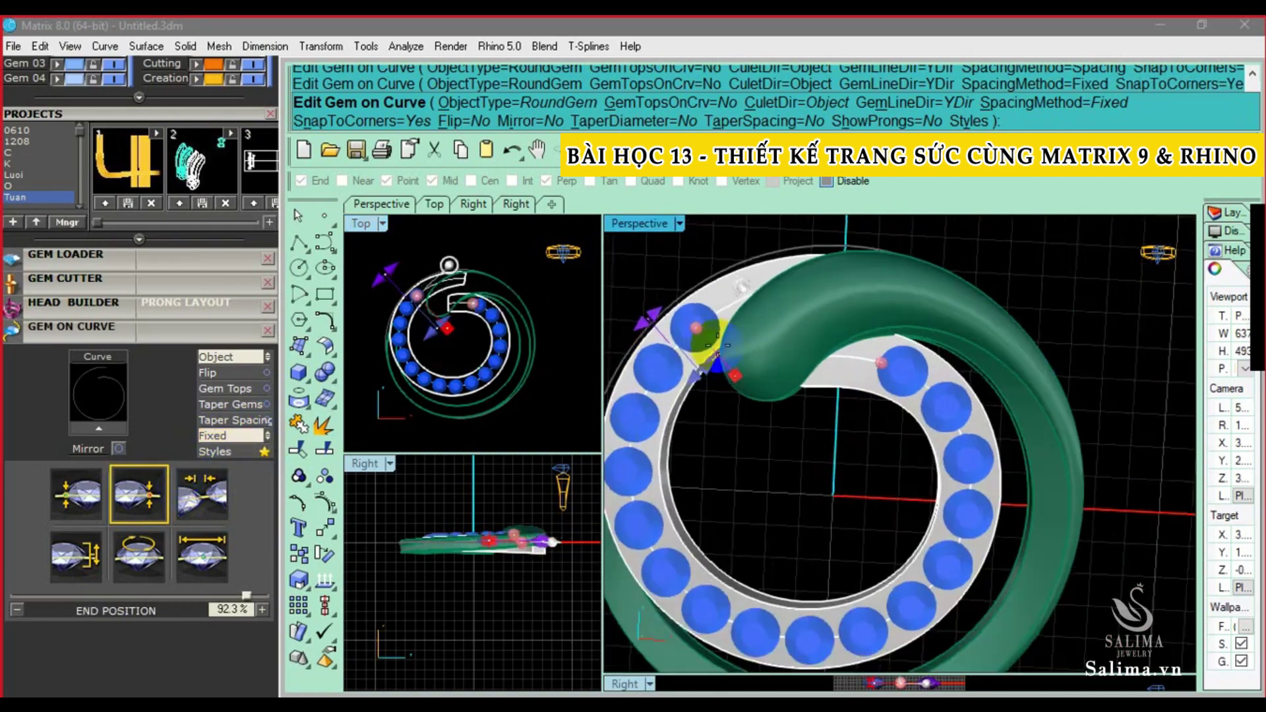
# Slide the first gem up along the ring toward the swirl tube
pyautogui.moveTo(718, 348)
pyautogui.mouseDown()
pyautogui.moveTo(711, 323)
pyautogui.moveTo(863, 358)
pyautogui.mouseUp()
pyautogui.scroll(2, 711, 323)
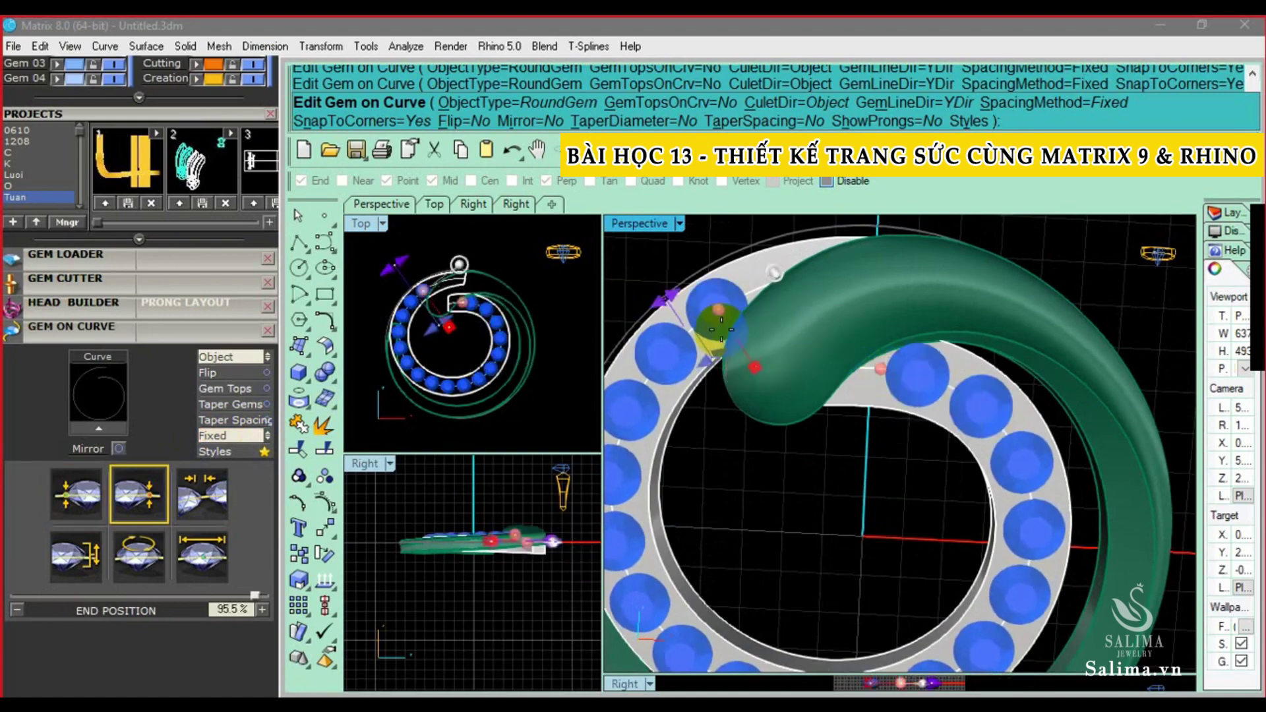
pyautogui.moveTo(719, 328); pyautogui.dragTo(900, 358)
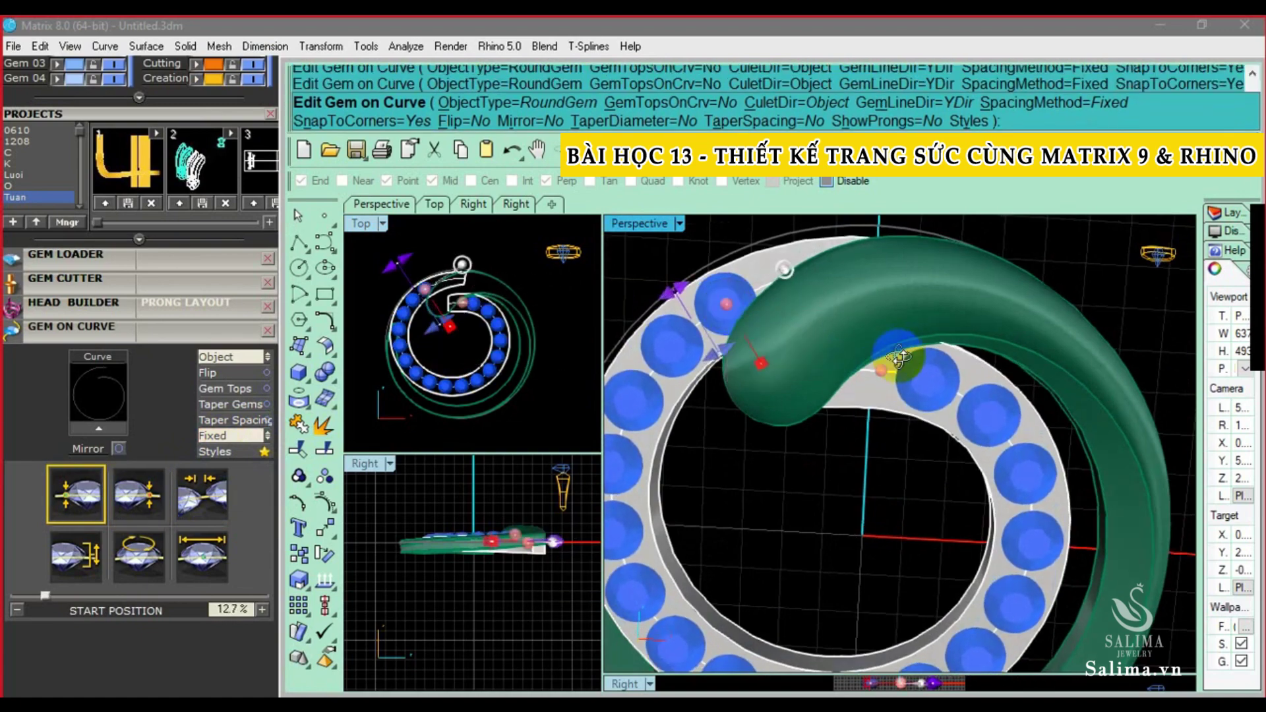
pyautogui.scroll(-3, 900, 358)
pyautogui.scroll(5, 911, 385)
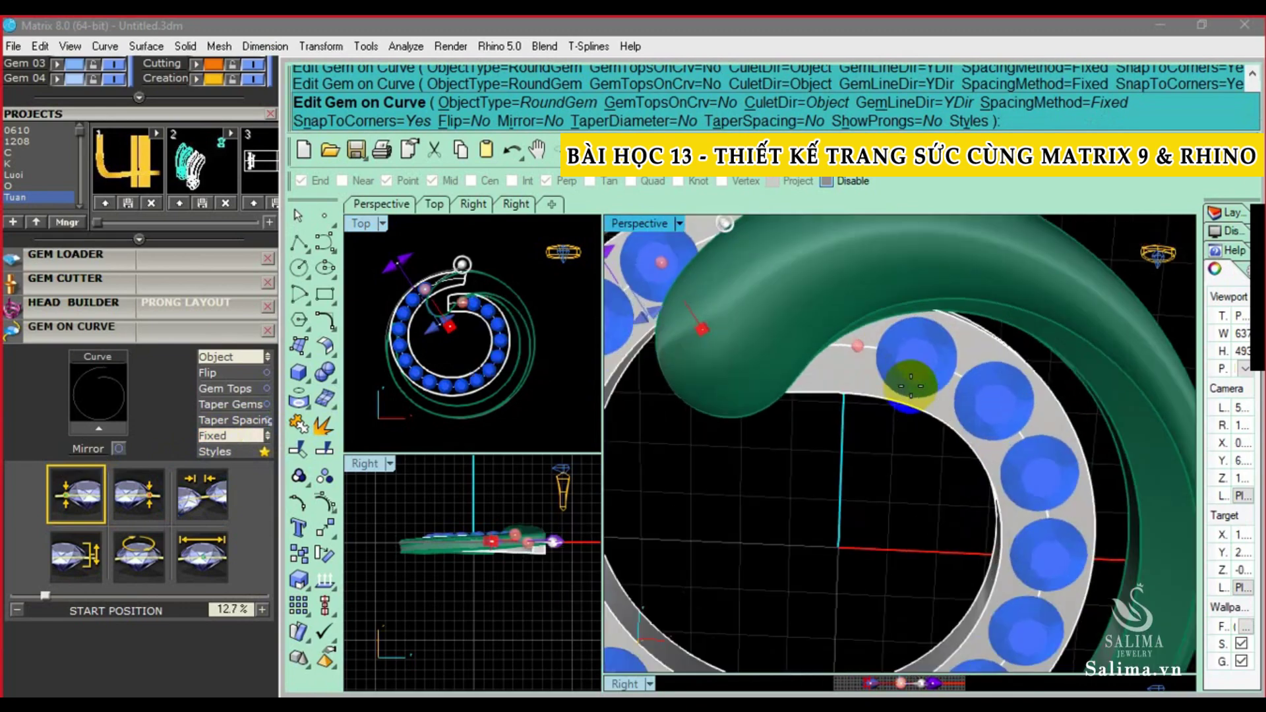
pyautogui.scroll(-4, 922, 337)
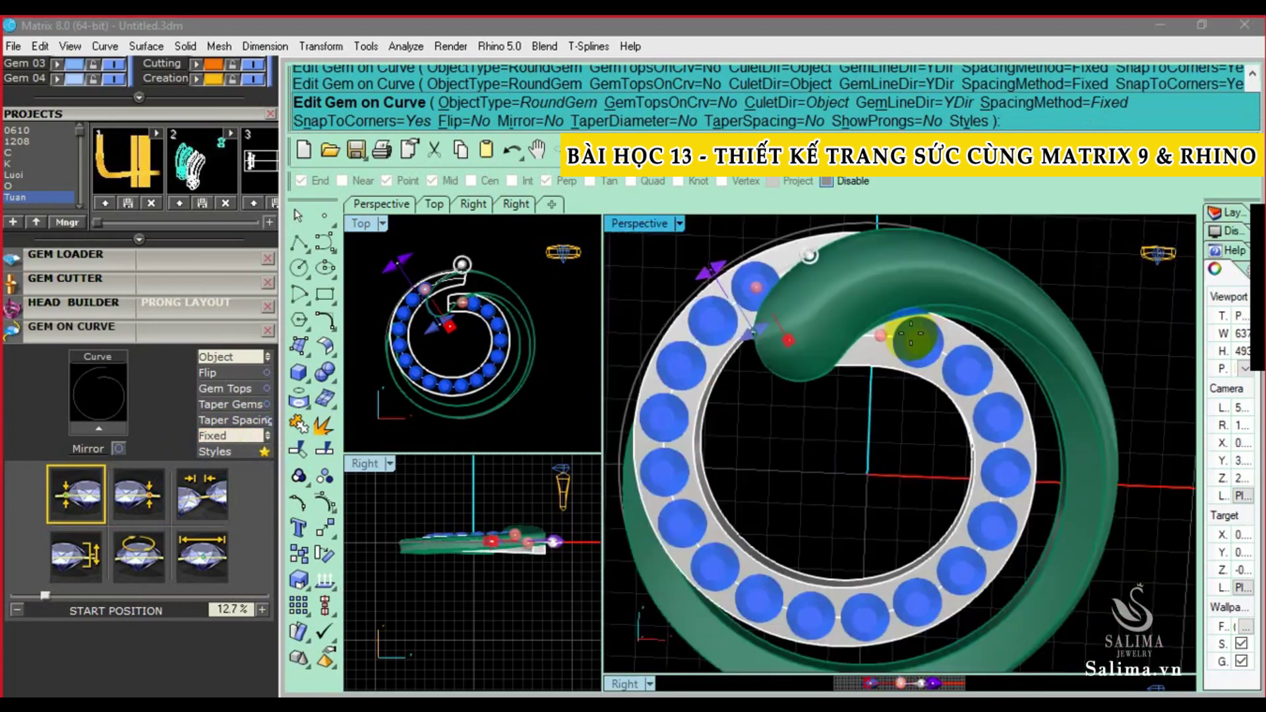
pyautogui.scroll(2, 738, 290)
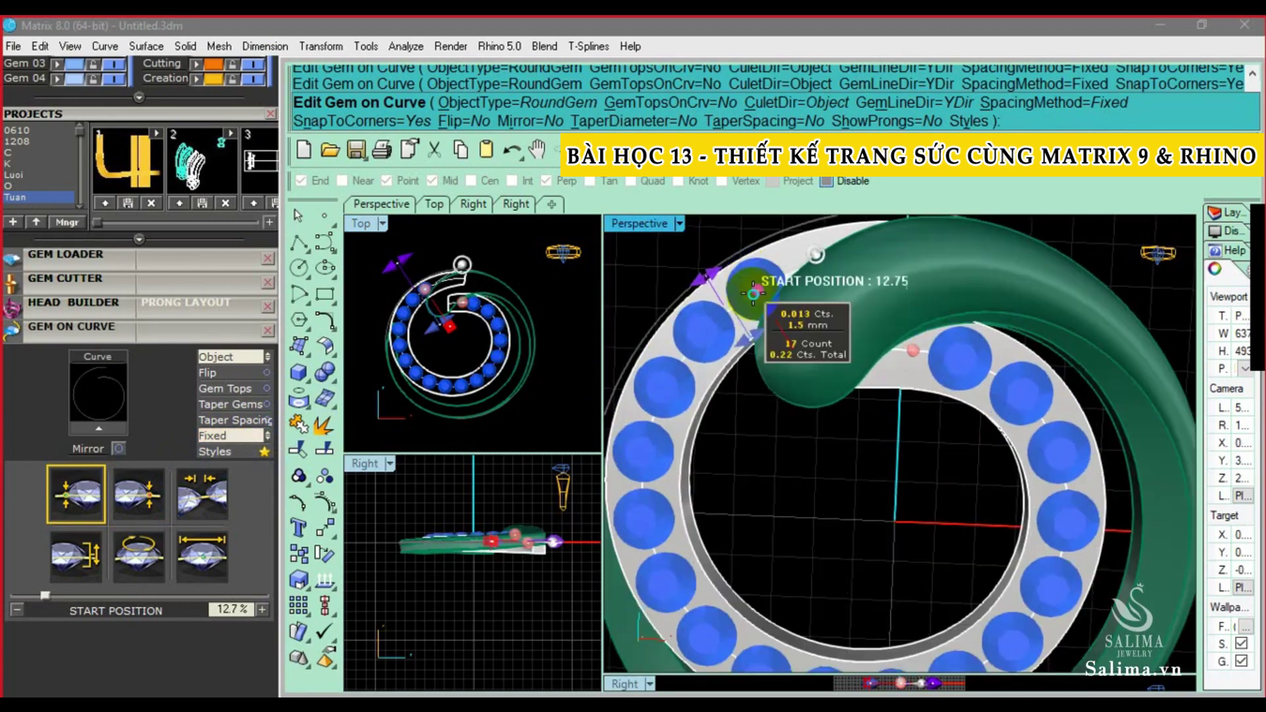
pyautogui.scroll(2, 753, 293)
pyautogui.scroll(-2, 760, 307)
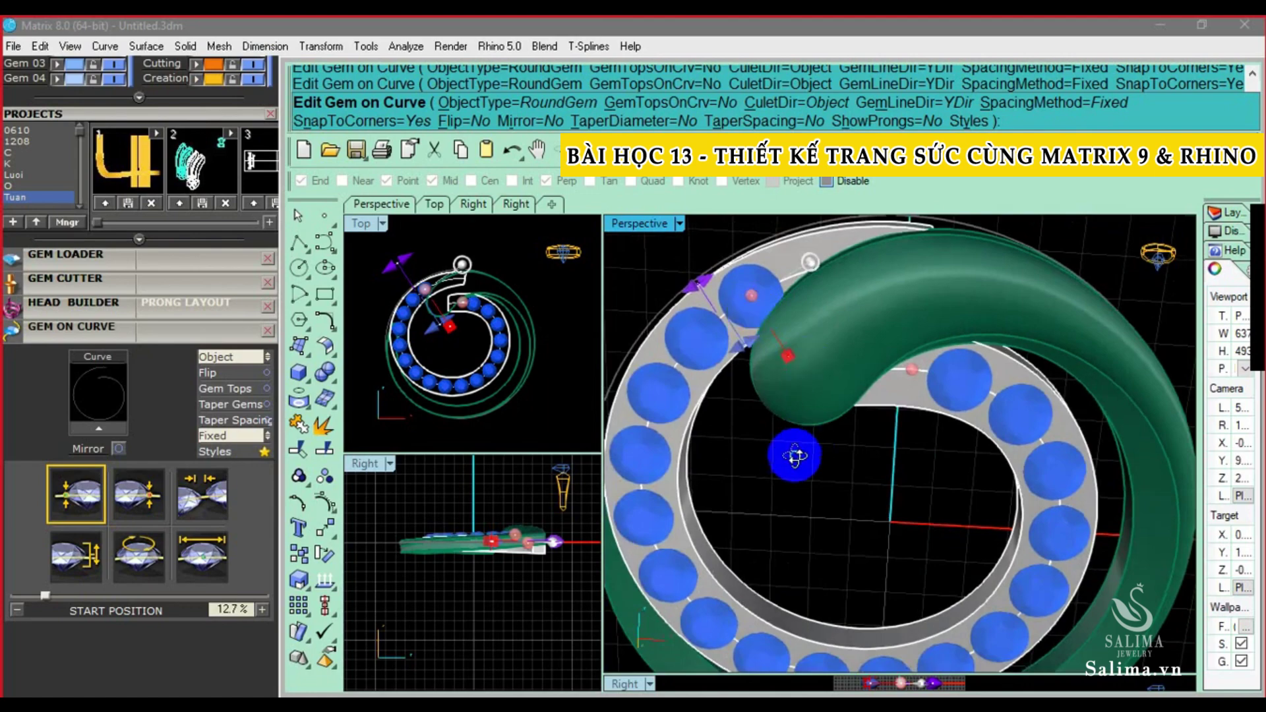
pyautogui.scroll(-2, 794, 448)
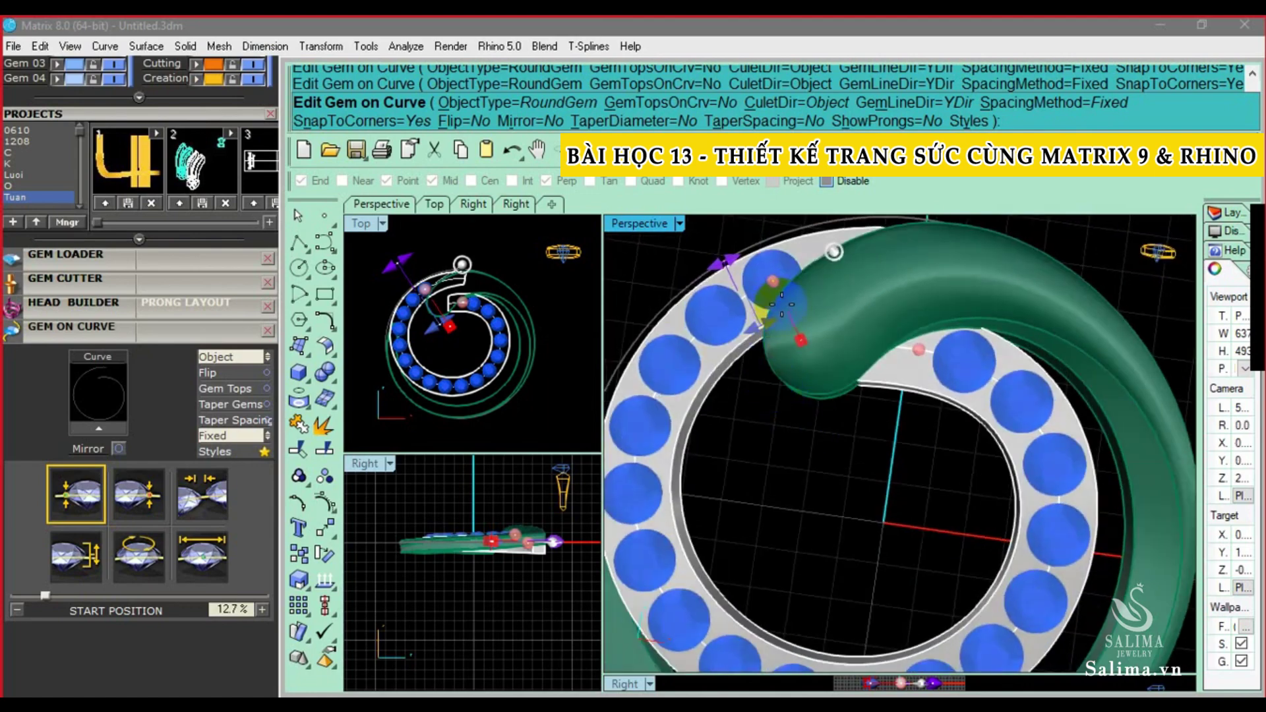
pyautogui.moveTo(752, 294)
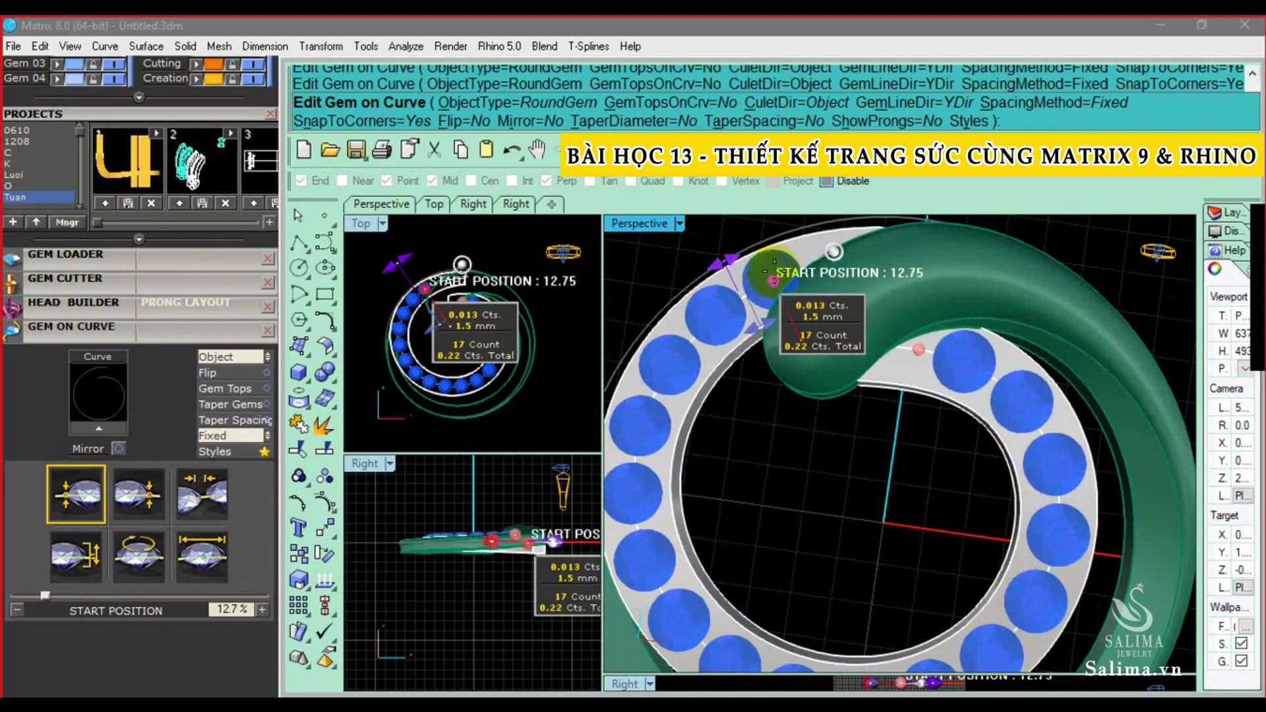
pyautogui.scroll(1, 765, 271)
pyautogui.scroll(1, 764, 257)
pyautogui.scroll(1, 763, 240)
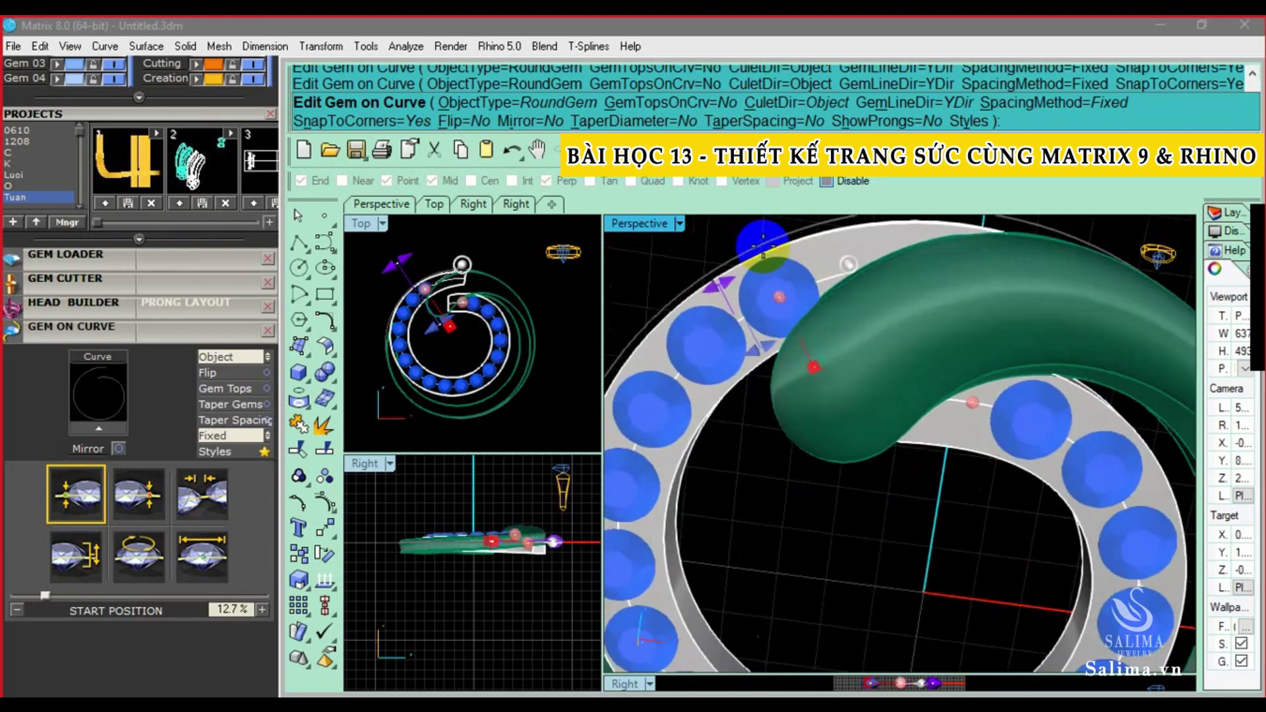
# Move the gem row's start to the tube's end and accept the layout
pyautogui.moveTo(763, 244); pyautogui.dragTo(803, 297)
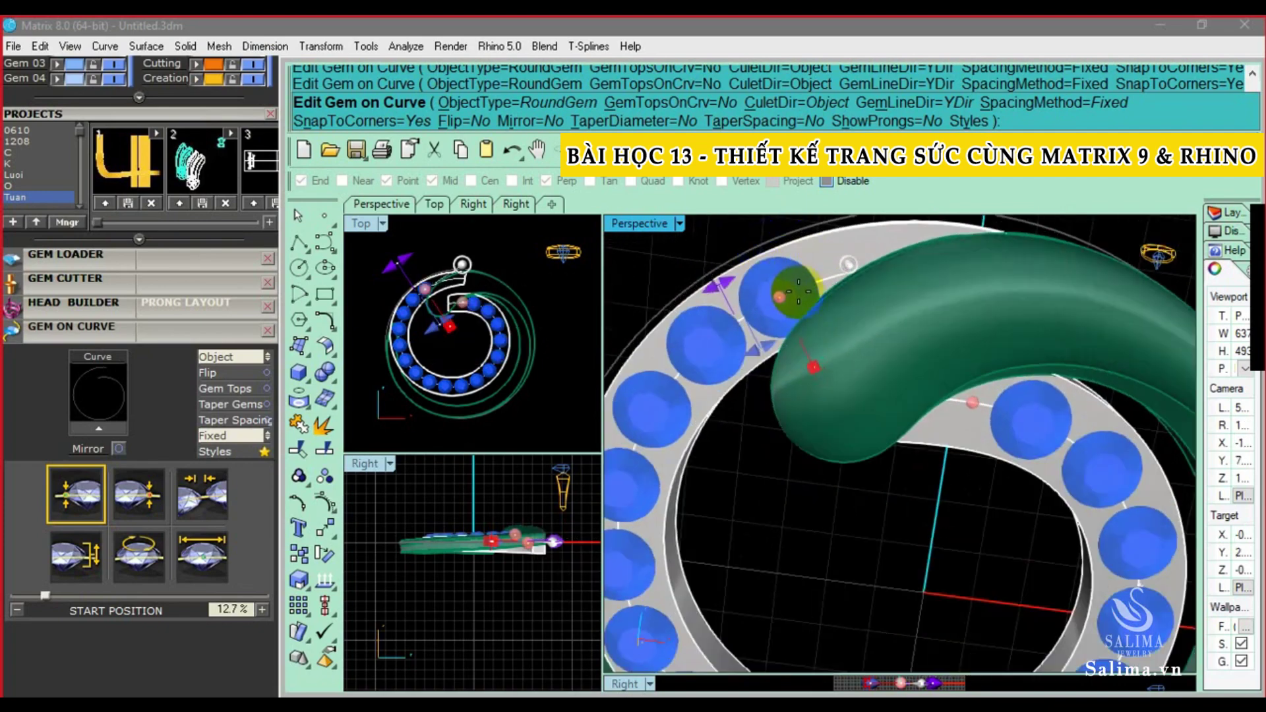
pyautogui.moveTo(797, 287)
pyautogui.mouseDown()
pyautogui.moveTo(810, 323)
pyautogui.moveTo(721, 349)
pyautogui.moveTo(762, 290)
pyautogui.mouseUp()
pyautogui.scroll(-3, 775, 284)
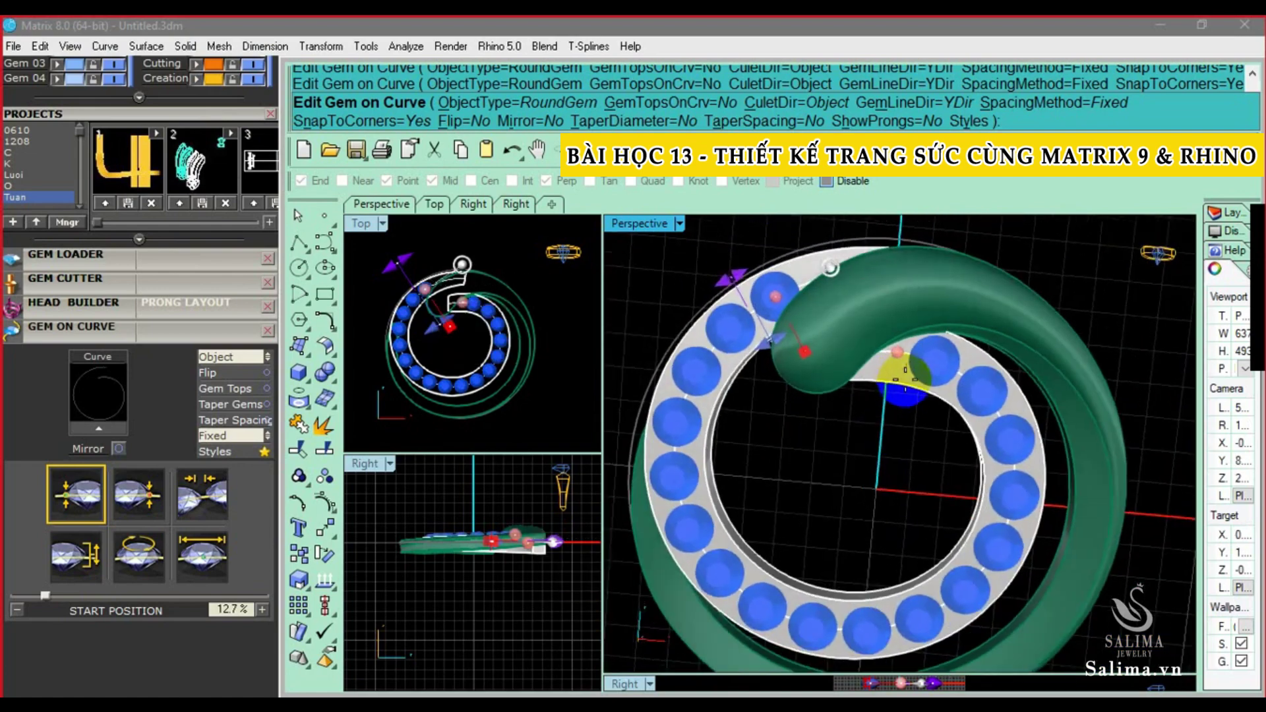
pyautogui.moveTo(913, 359)
pyautogui.mouseDown()
pyautogui.moveTo(806, 599)
pyautogui.moveTo(829, 426)
pyautogui.mouseUp()
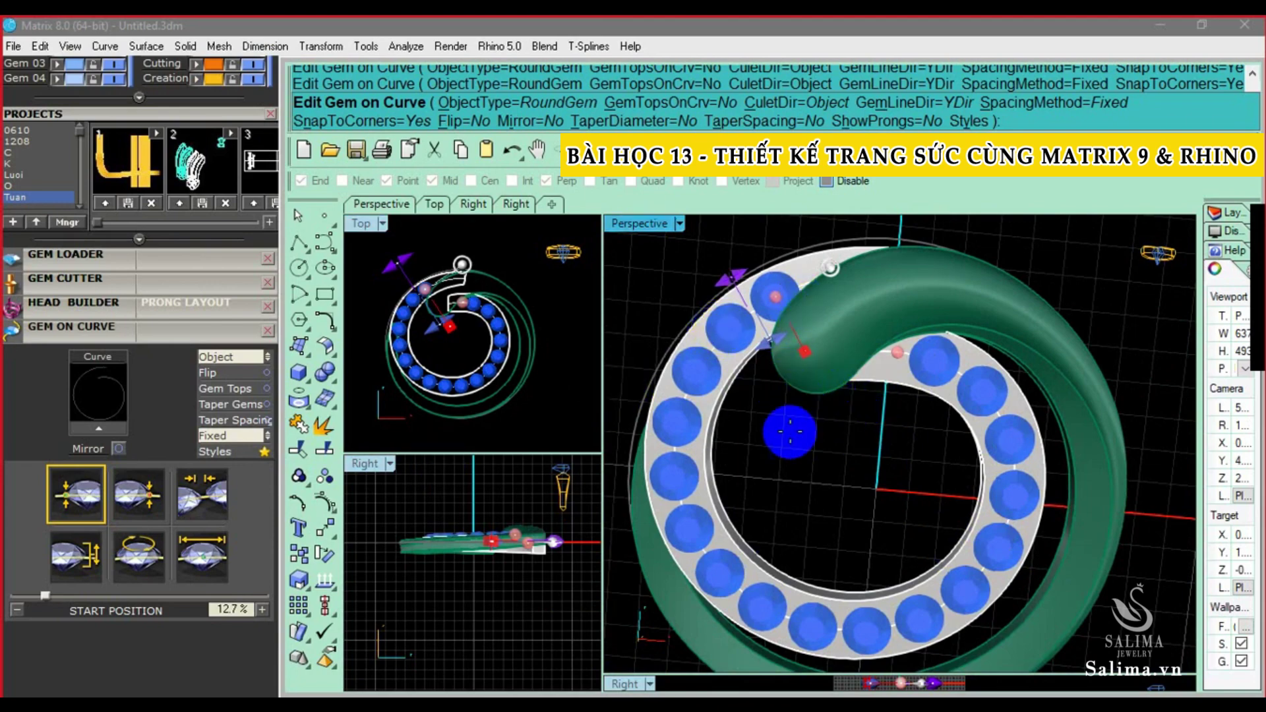
pyautogui.moveTo(785, 426)
pyautogui.mouseDown(button='right')
pyautogui.moveTo(974, 321)
pyautogui.moveTo(1030, 387)
pyautogui.mouseUp(button='right')
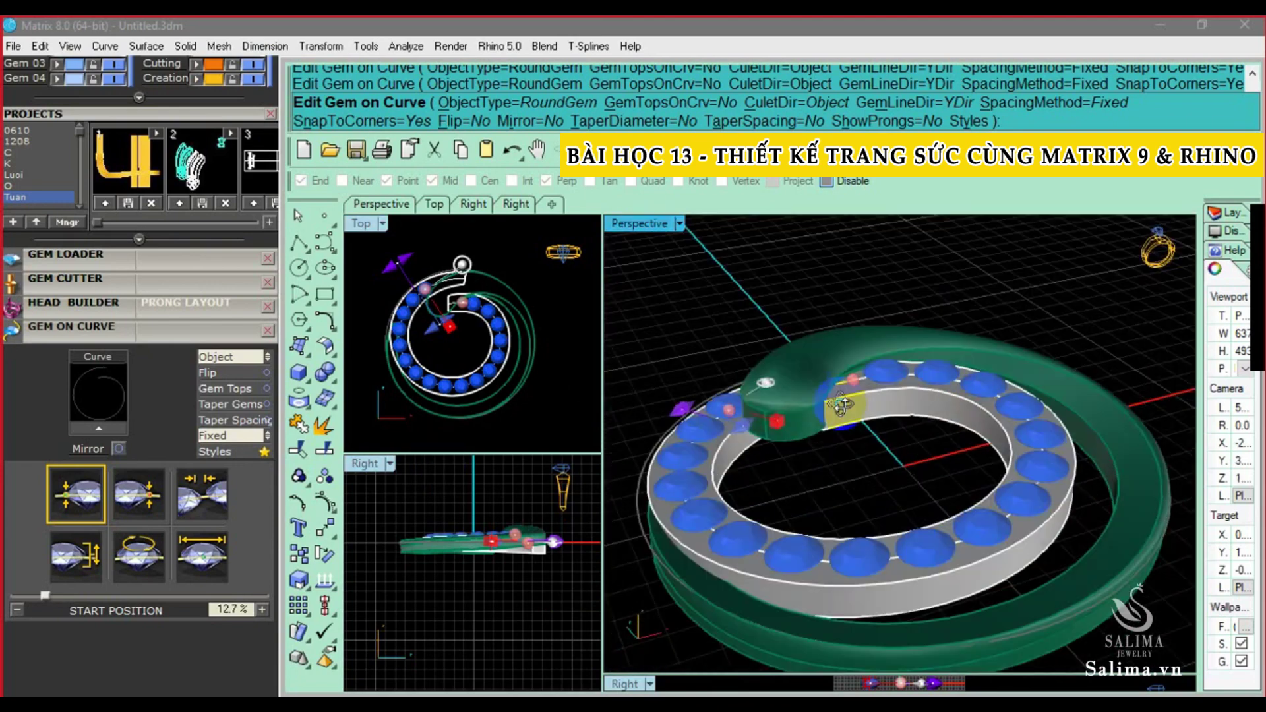
pyautogui.rightClick(1030, 388)
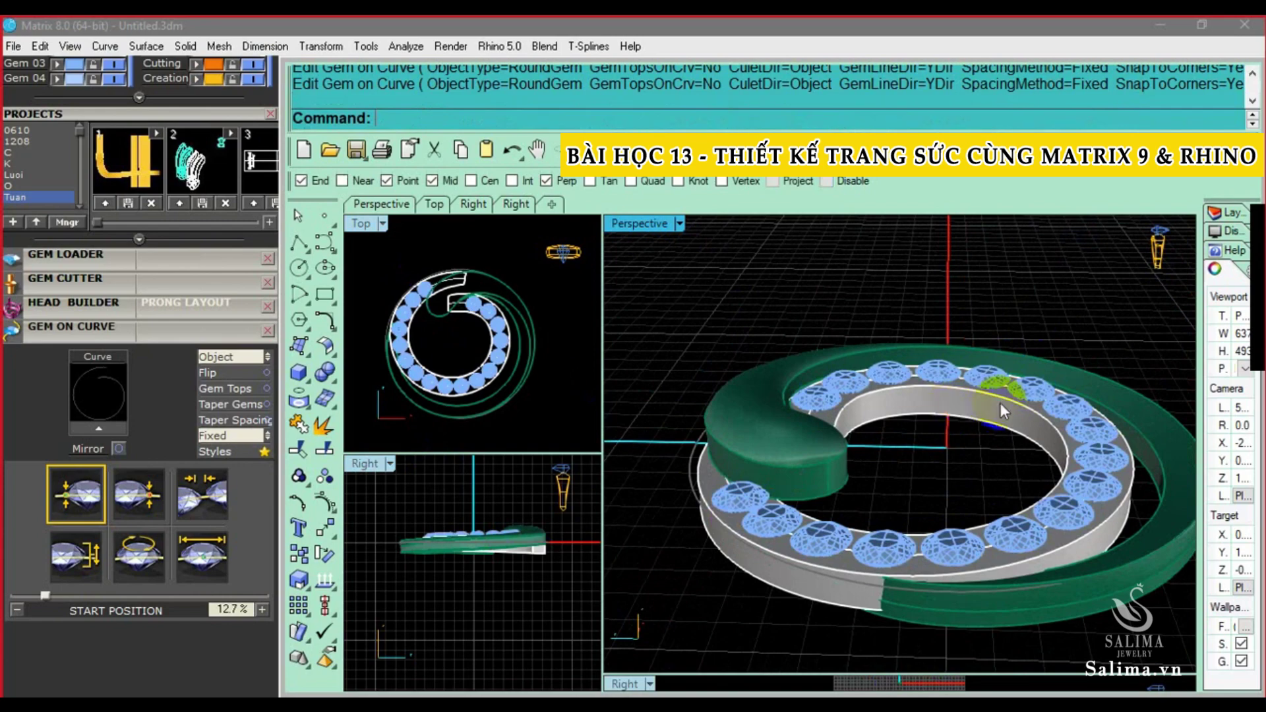
# Select the band's 17 gems, undoing and redoing an accidental change
pyautogui.moveTo(930, 461)
pyautogui.mouseDown(button='right')
pyautogui.moveTo(900, 395)
pyautogui.moveTo(938, 404)
pyautogui.mouseUp(button='right')
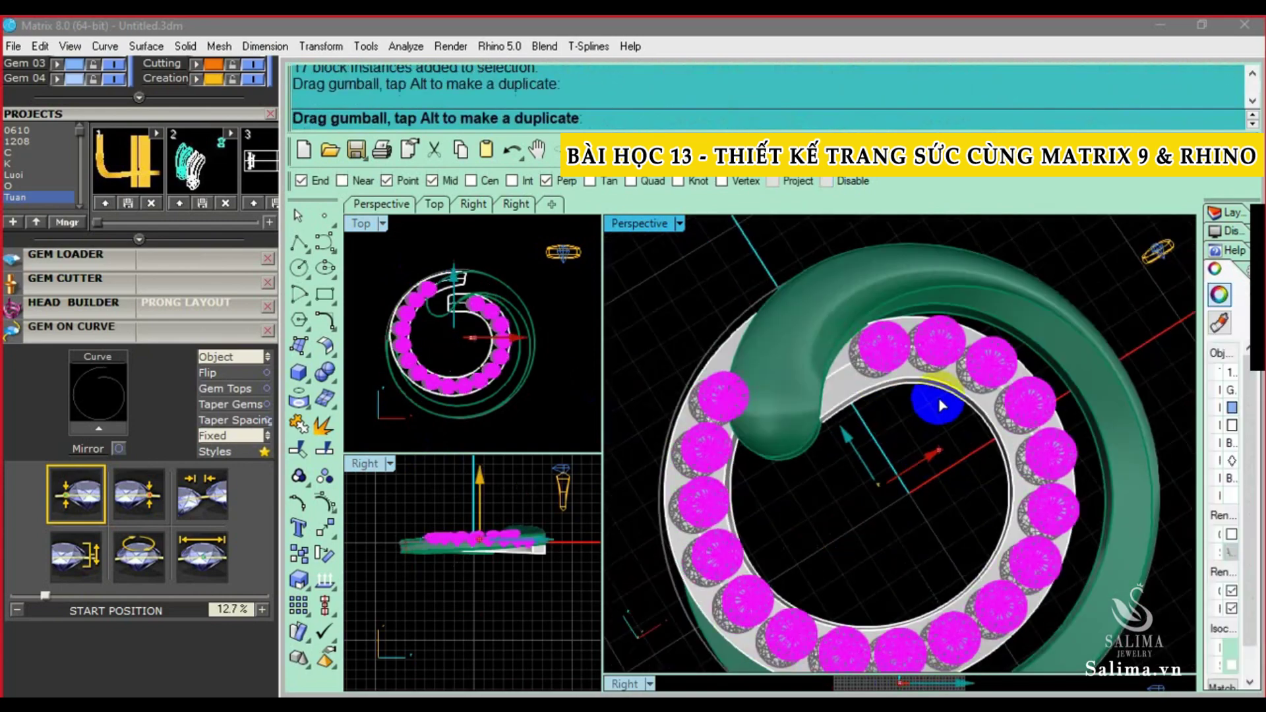
pyautogui.press('Escape')
pyautogui.hotkey('ctrl', 'z')
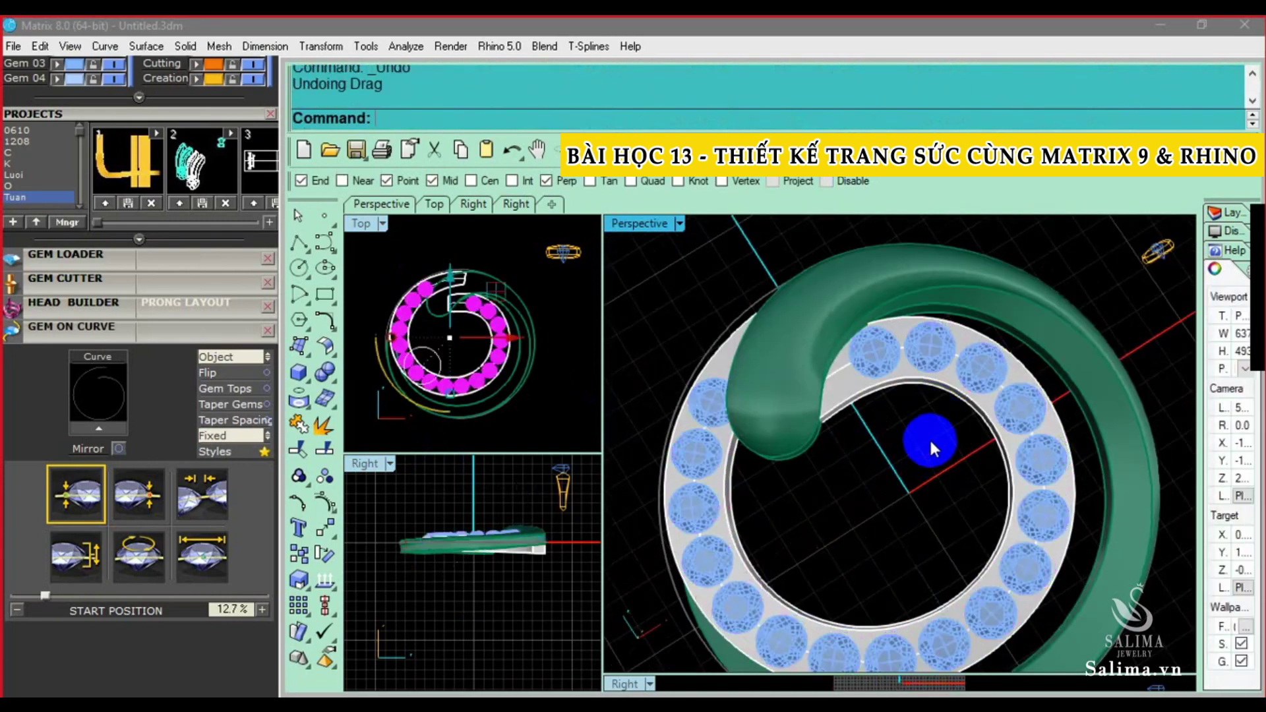
pyautogui.click(928, 437)
pyautogui.moveTo(926, 394); pyautogui.dragTo(724, 347, button='right')
pyautogui.click(724, 347)
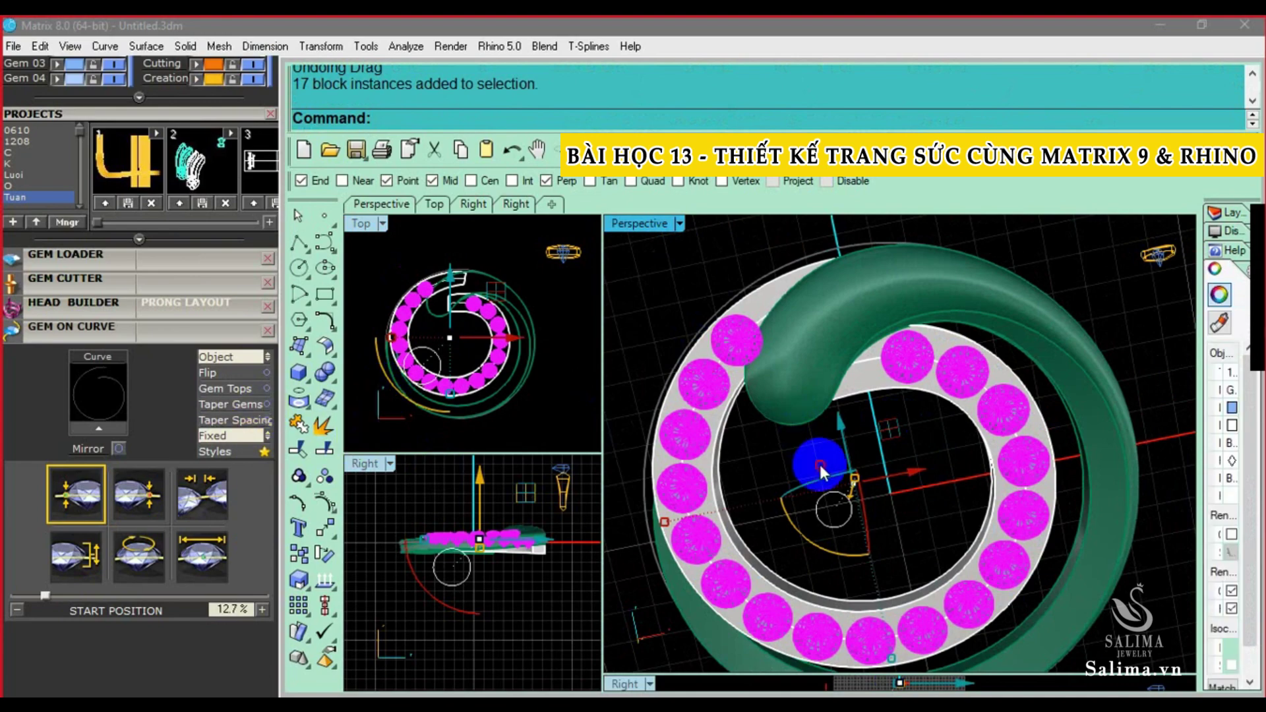
pyautogui.rightClick(818, 461)
pyautogui.hotkey('ctrl', 'y')
pyautogui.click(742, 343)
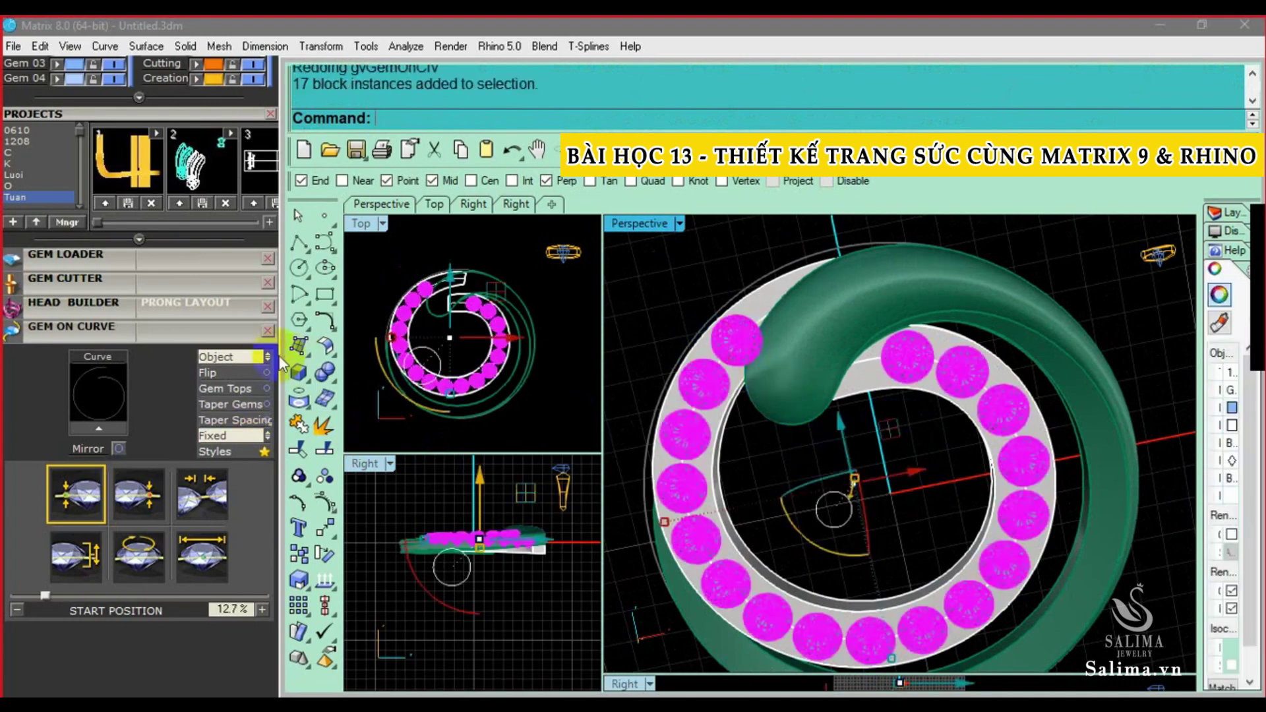
# Ungroup the gems and delete the one buried under the swirl's end
pyautogui.click(323, 474)
pyautogui.click(735, 335)
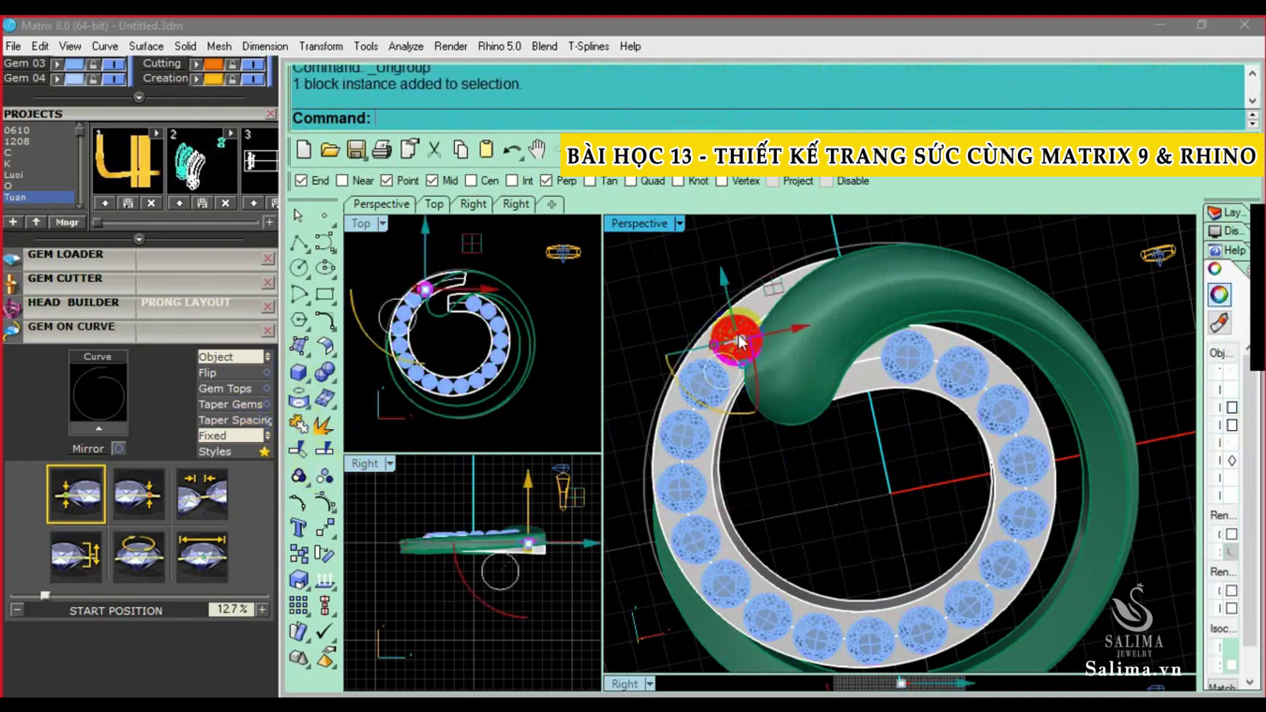
pyautogui.press('Delete')
pyautogui.click(740, 313)
# Collapse the Gem On Curve panel and select the gold band
pyautogui.click(184, 283)
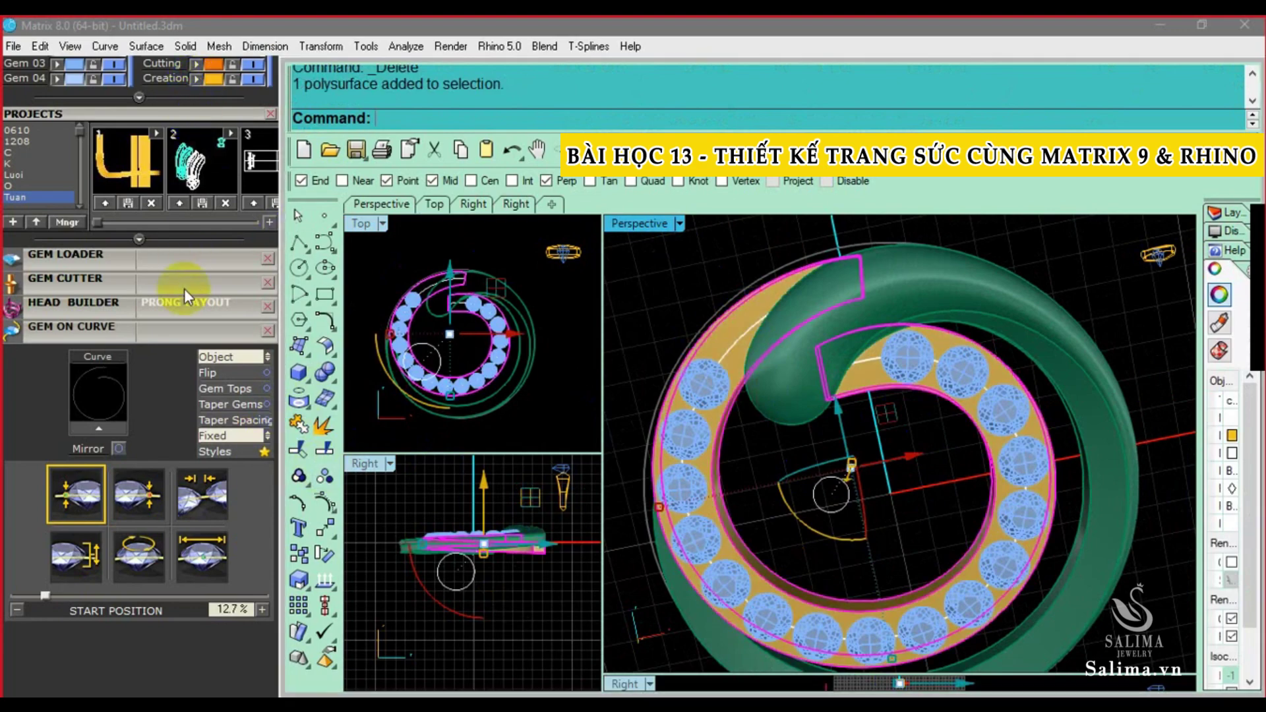
pyautogui.click(787, 318)
pyautogui.scroll(3, 784, 316)
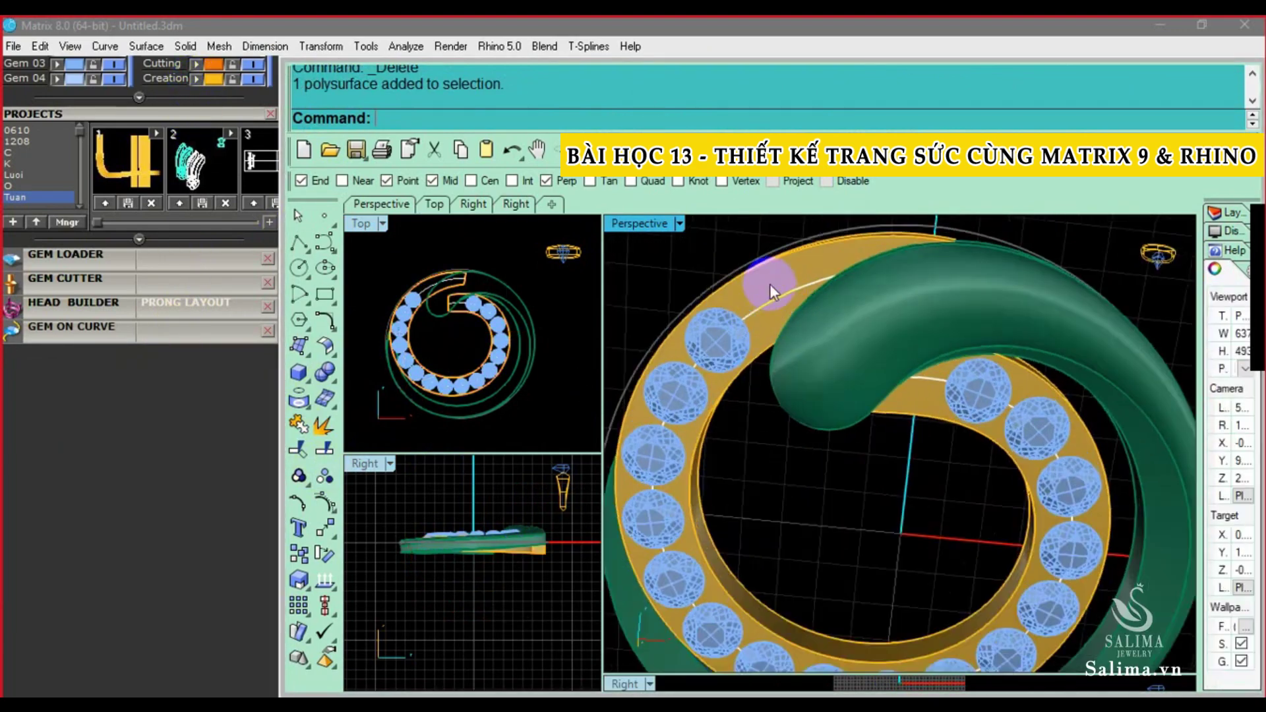
pyautogui.click(836, 356)
pyautogui.scroll(2, 836, 356)
pyautogui.rightClick(832, 351)
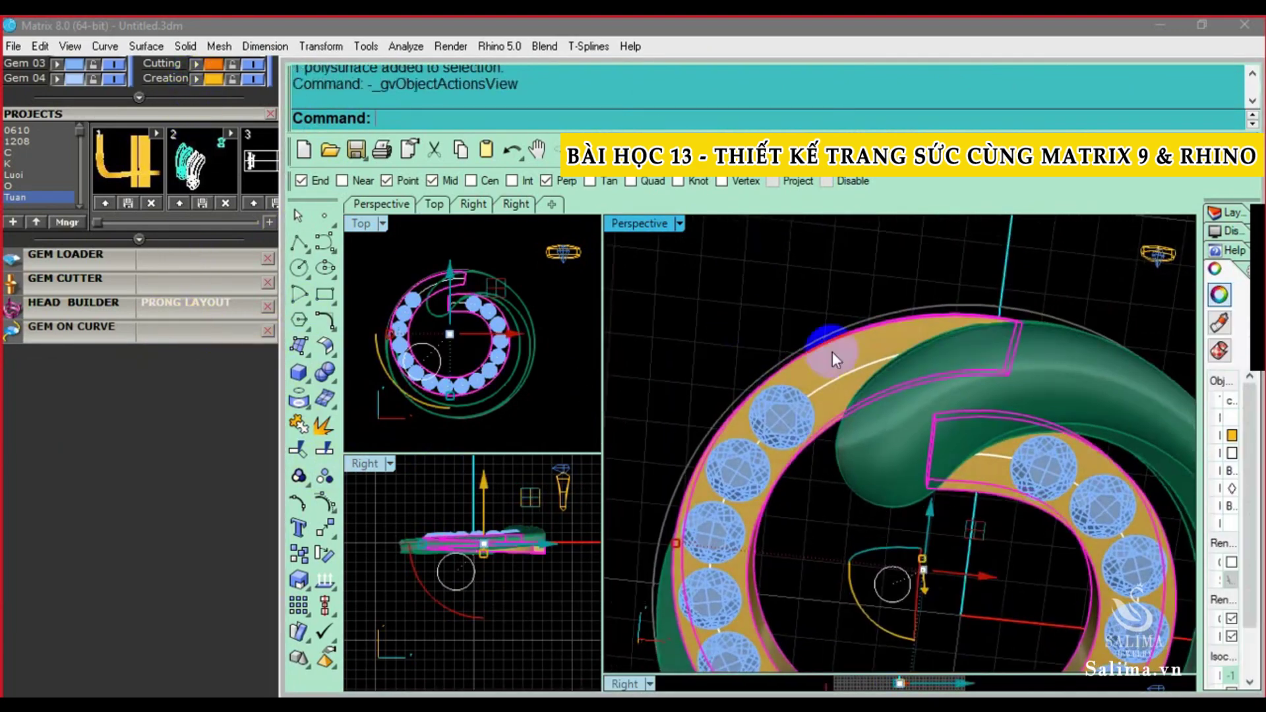
# Start Gem on Surface on the band with gem scale 1.3 and vertical offset 0.15
pyautogui.click(909, 392)
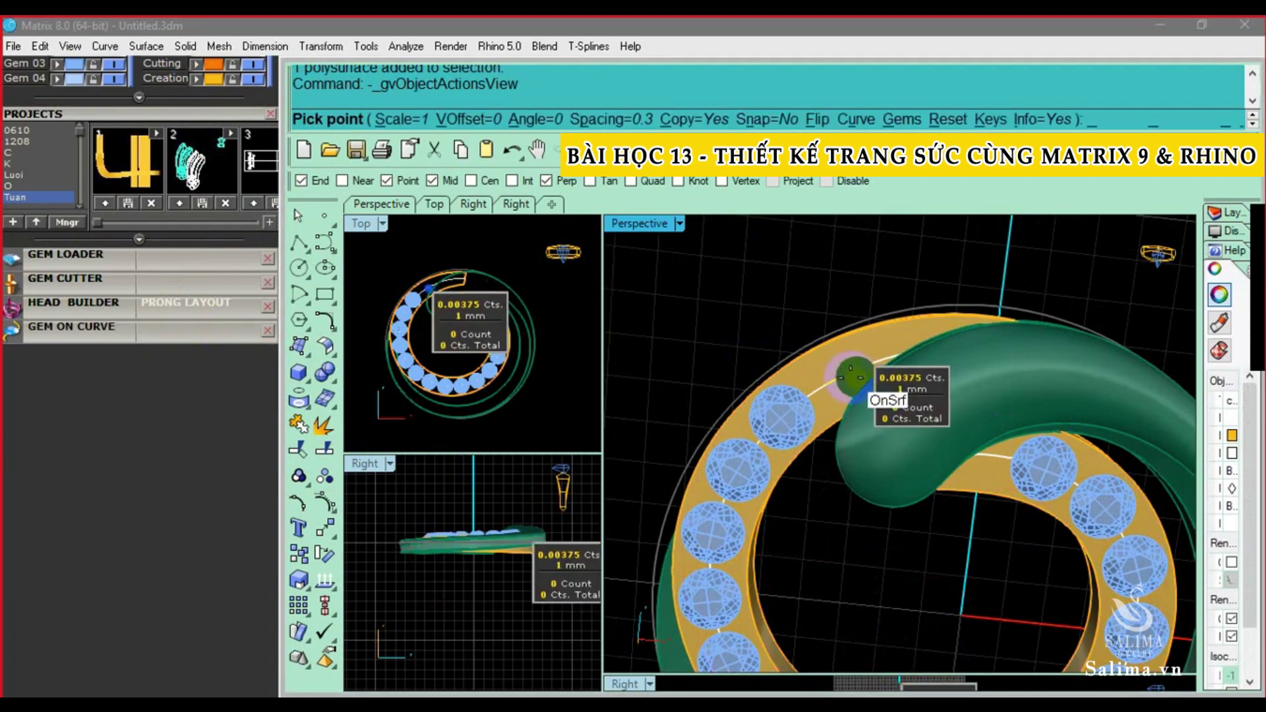
pyautogui.scroll(1, 845, 385)
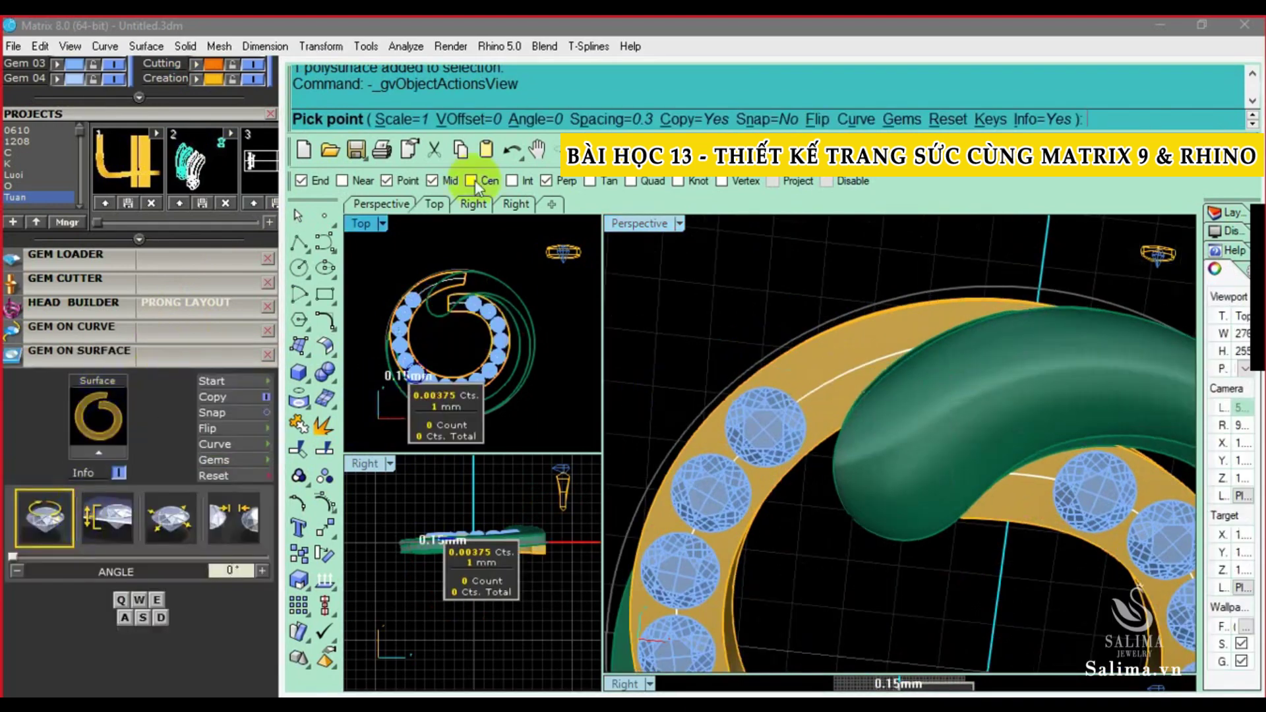
pyautogui.click(401, 120)
pyautogui.write('1')
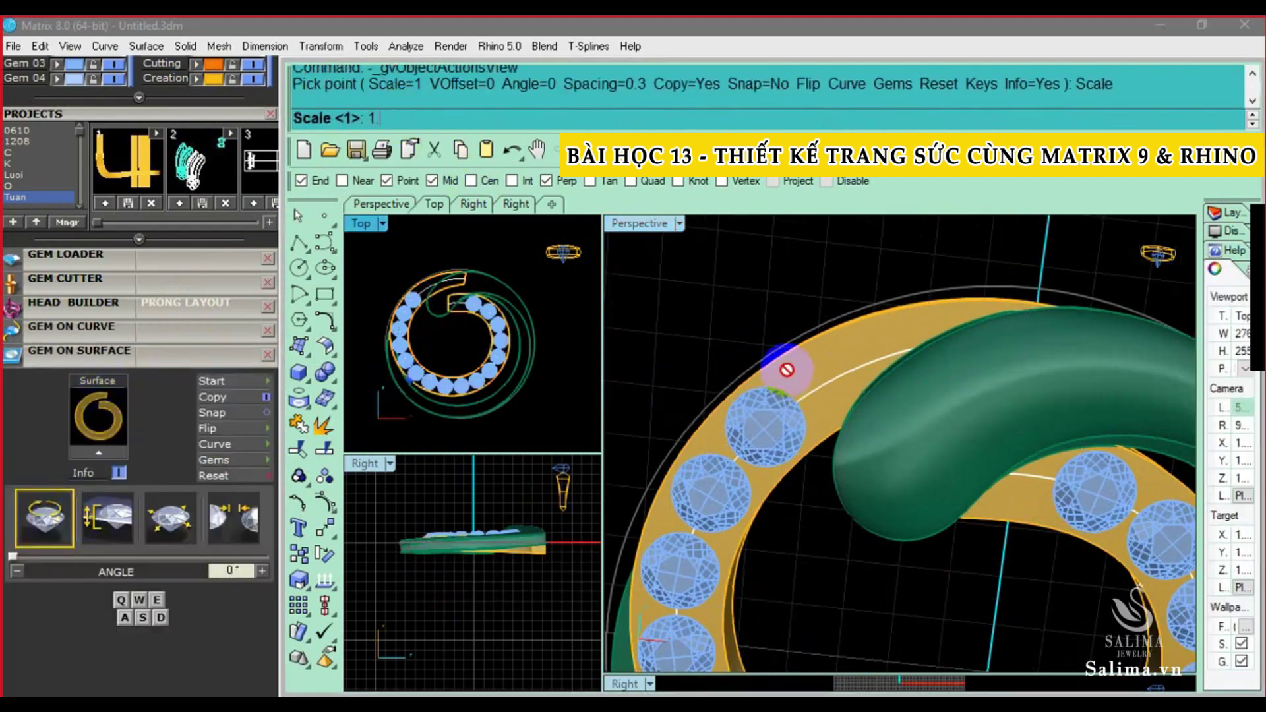
pyautogui.write('3')
pyautogui.press('Return')
pyautogui.click(495, 125)
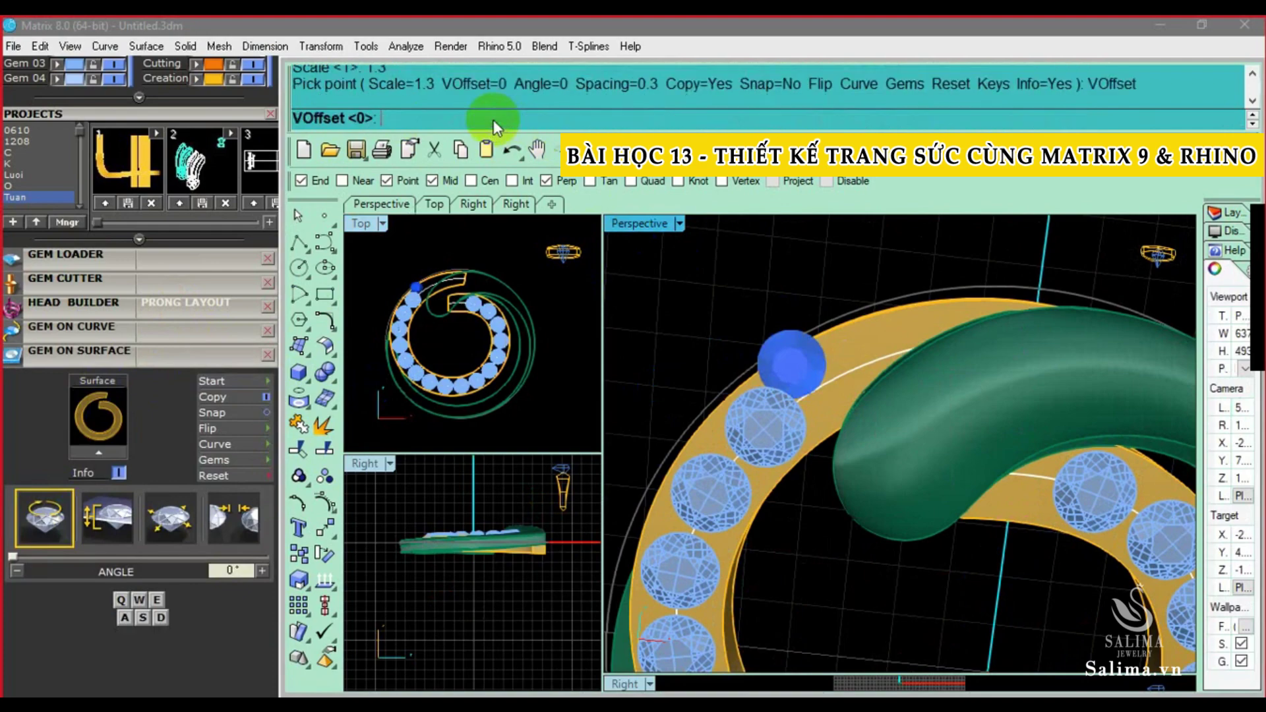
pyautogui.write('0.15')
pyautogui.press('Return')
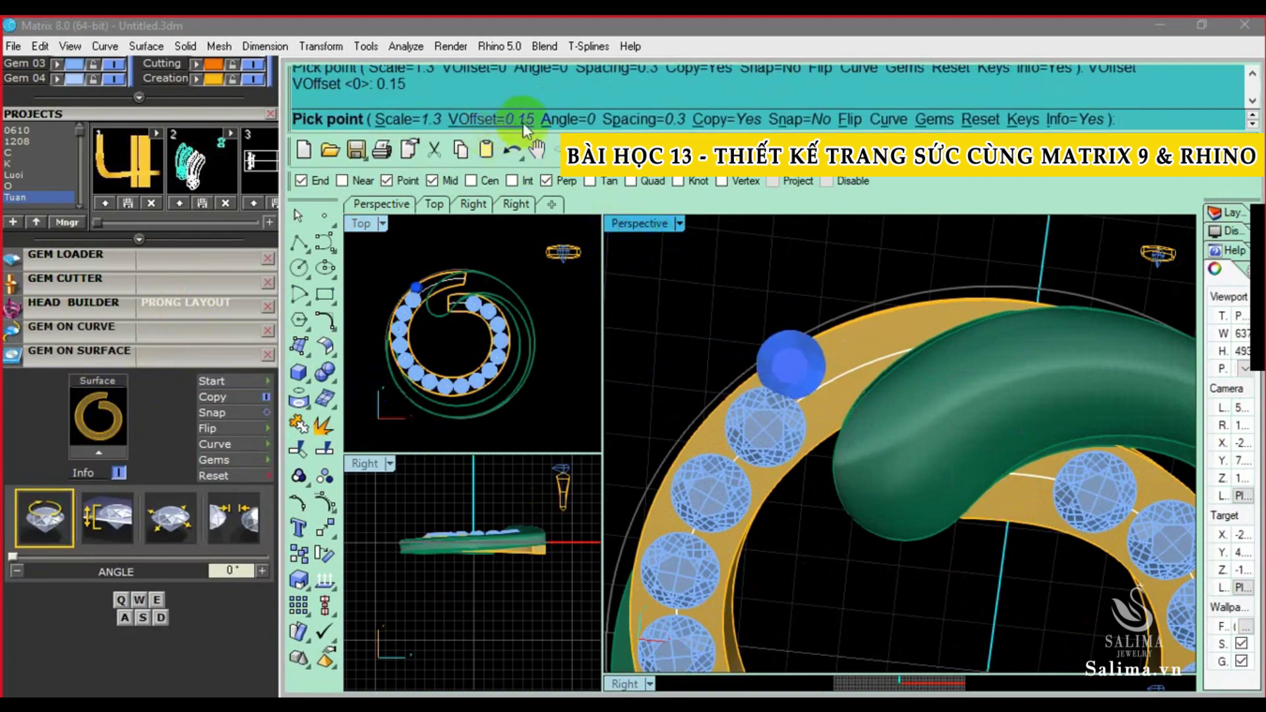
# Orbit to the band beside the swirl and reduce the gem scale to 1.2
pyautogui.scroll(2, 864, 330)
pyautogui.scroll(2, 843, 359)
pyautogui.scroll(2, 886, 402)
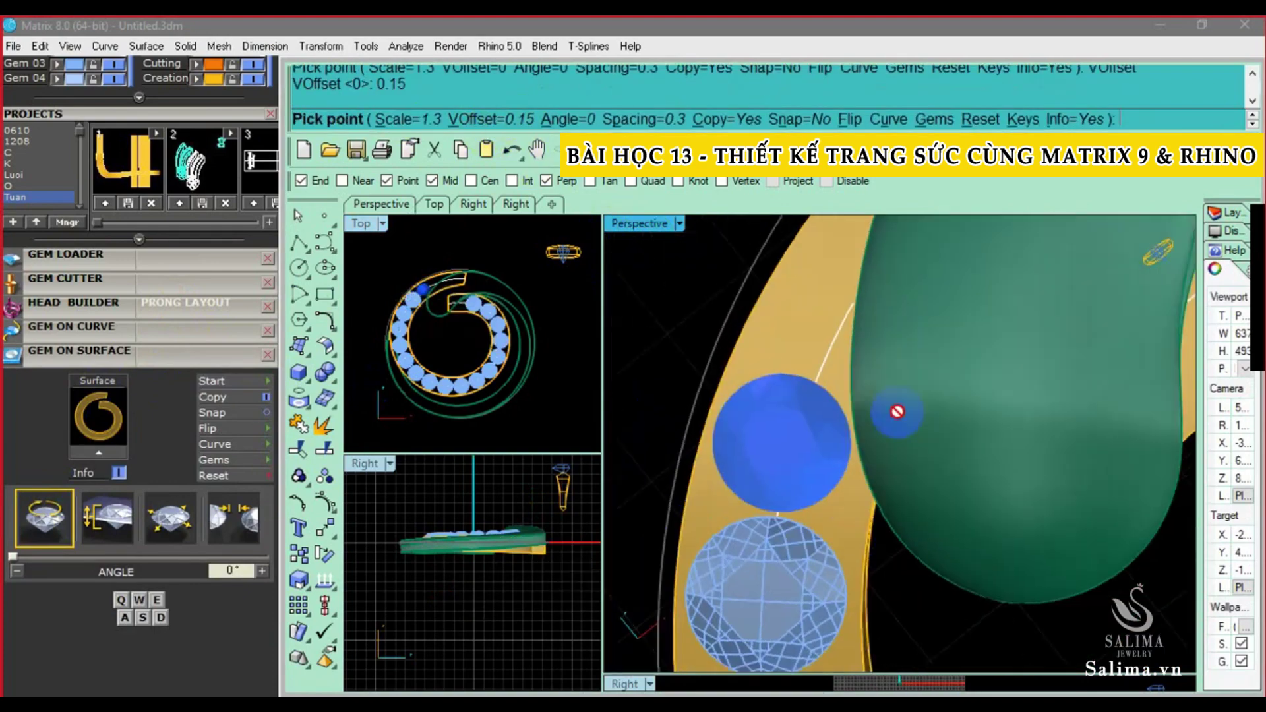
pyautogui.moveTo(897, 411); pyautogui.dragTo(937, 462, button='right')
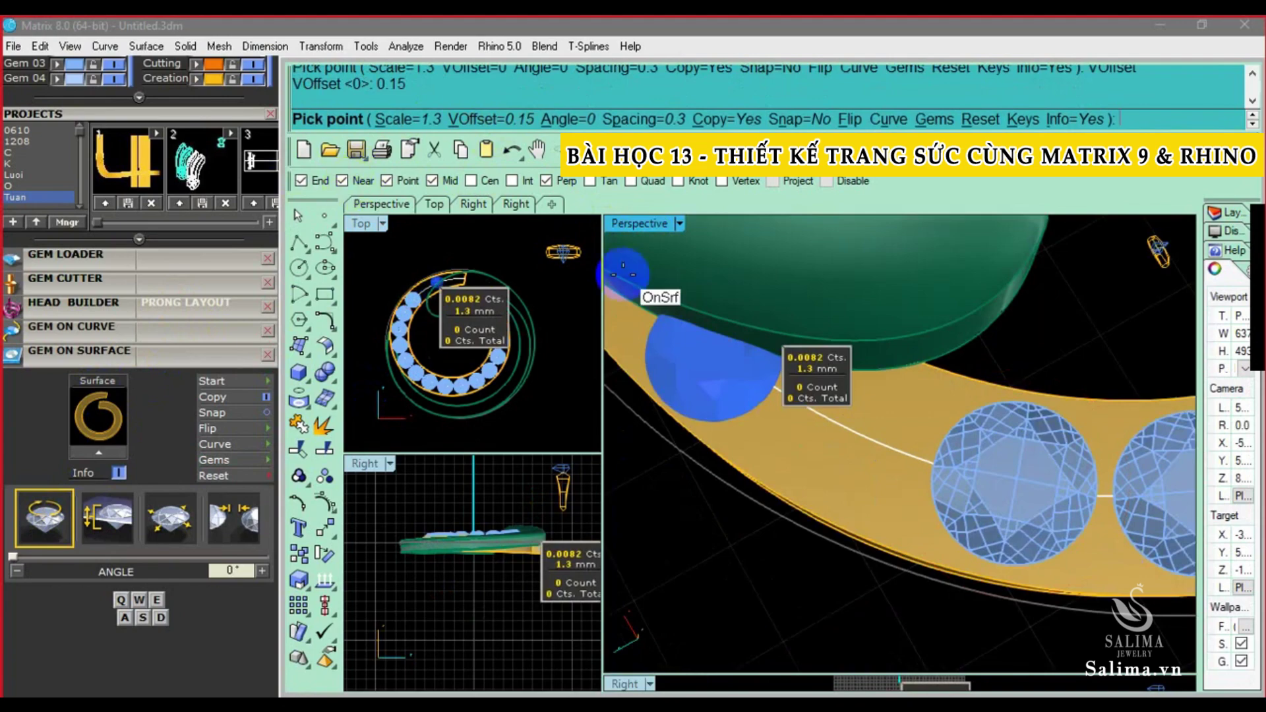
pyautogui.scroll(1, 778, 402)
pyautogui.scroll(1, 857, 409)
pyautogui.scroll(1, 862, 419)
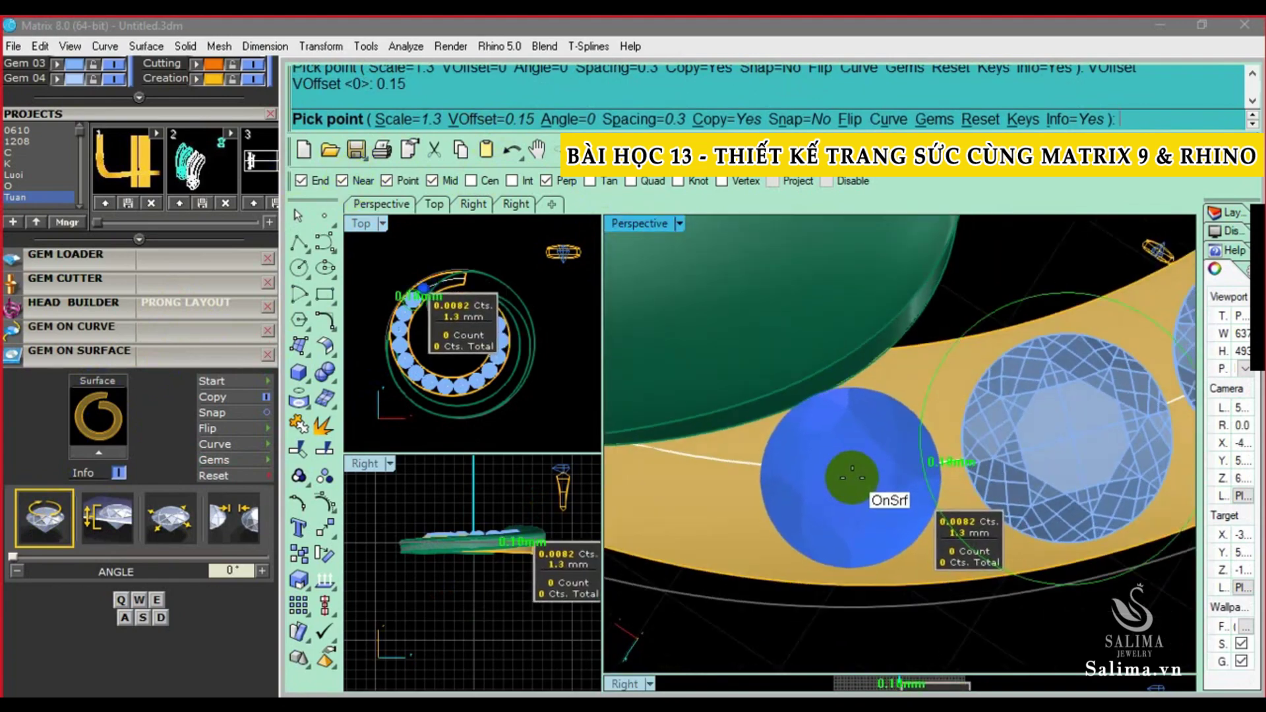
pyautogui.click(403, 120)
pyautogui.write('1')
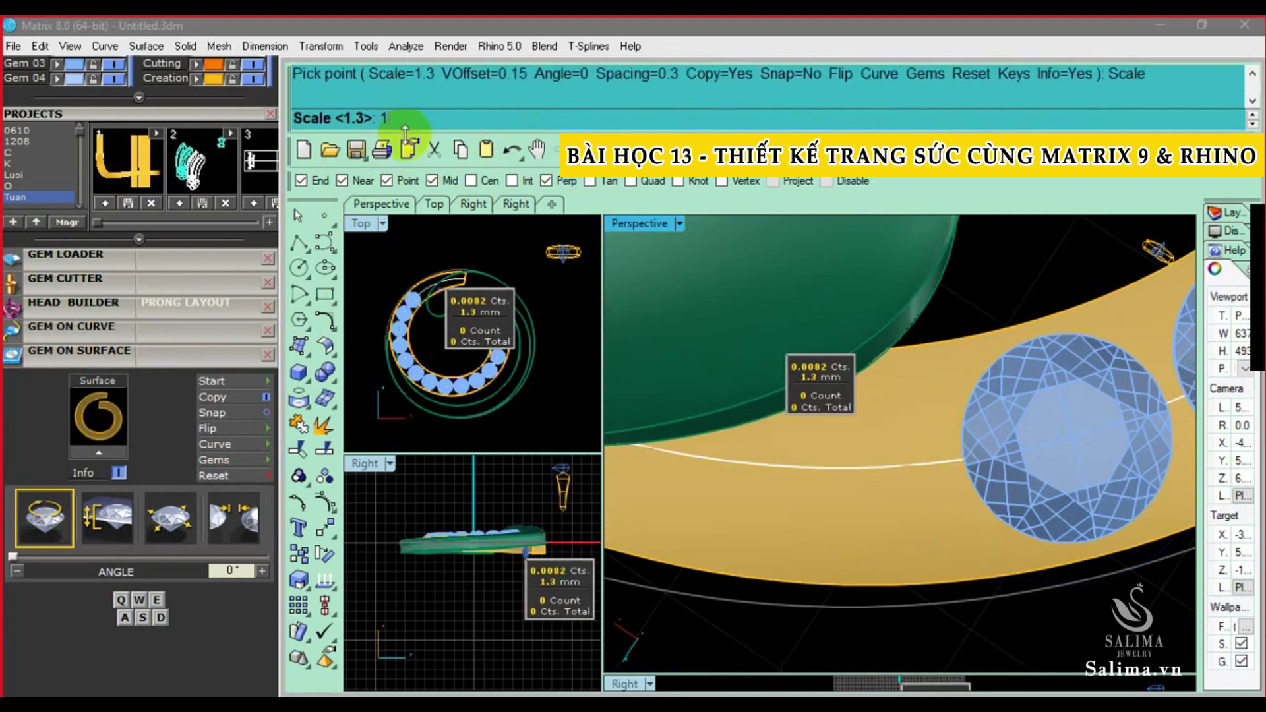
pyautogui.write('.2')
pyautogui.press('Return')
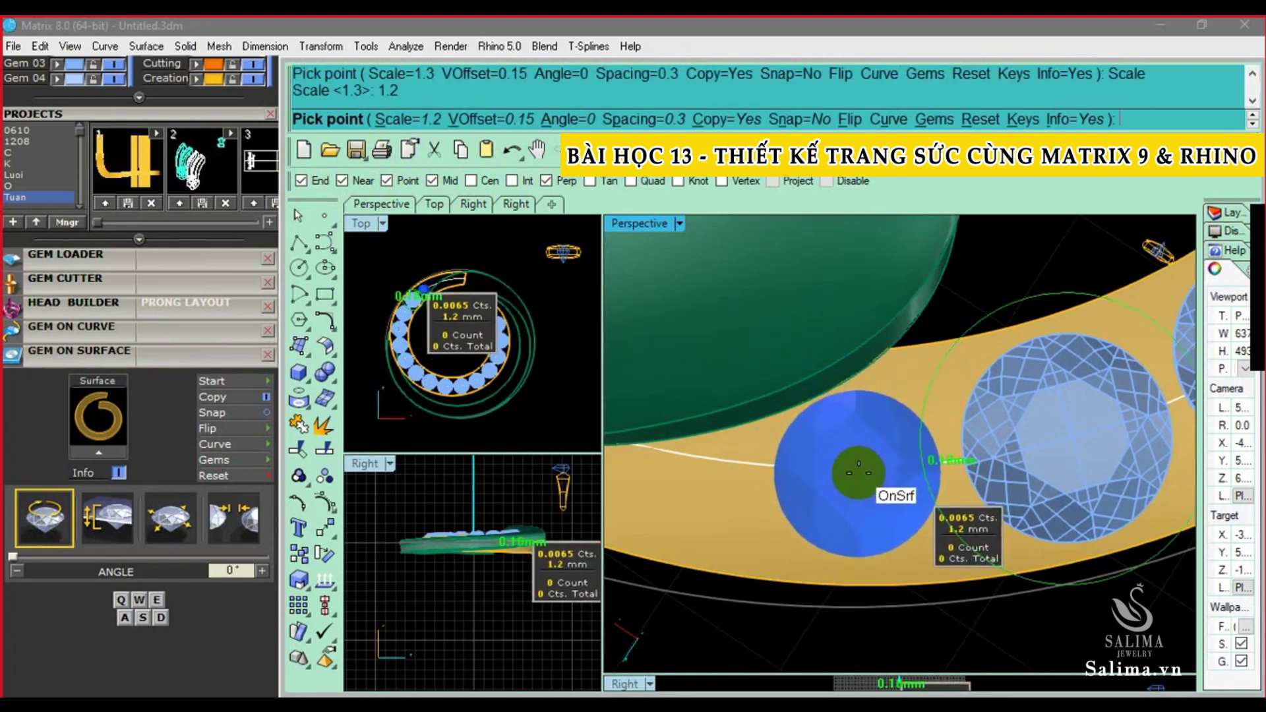
# Place the 1.2 gem in the band gap, then show the hidden centre stone, head and bail
pyautogui.click(857, 468)
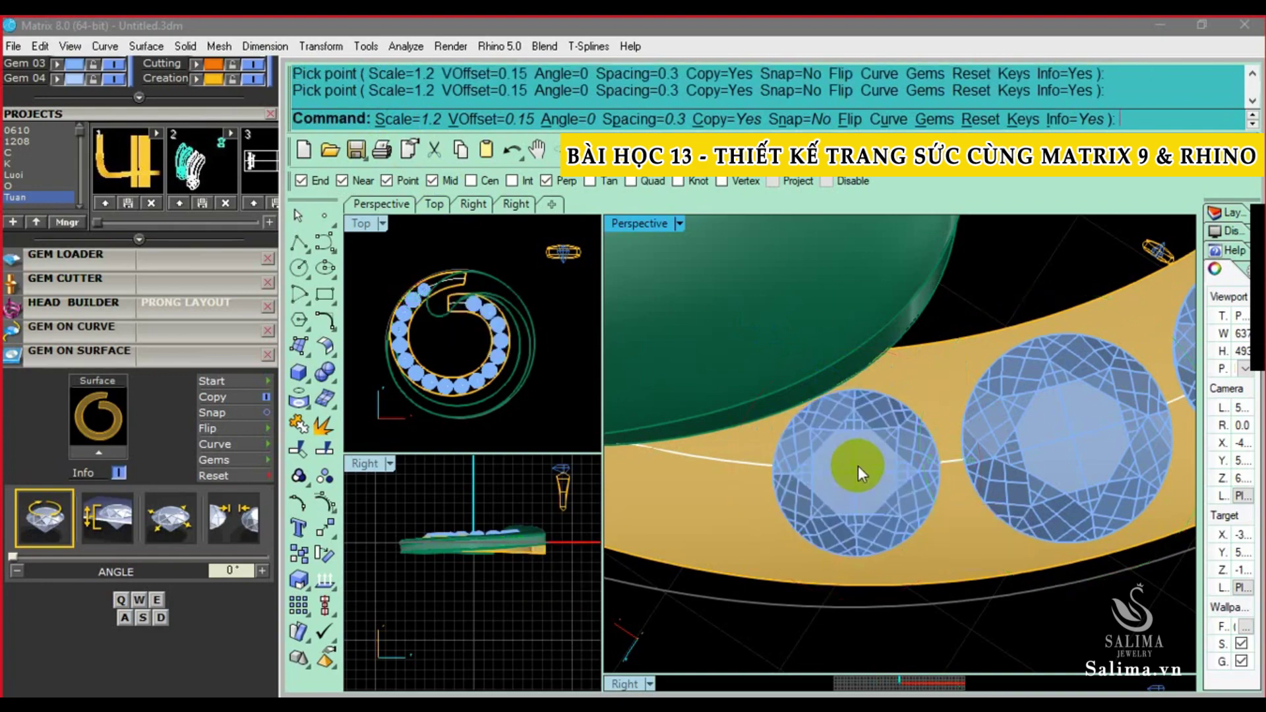
pyautogui.press('Return')
pyautogui.scroll(-5, 918, 396)
pyautogui.moveTo(918, 396)
pyautogui.mouseDown(button='right')
pyautogui.moveTo(758, 442)
pyautogui.moveTo(960, 405)
pyautogui.moveTo(921, 312)
pyautogui.moveTo(933, 396)
pyautogui.mouseUp(button='right')
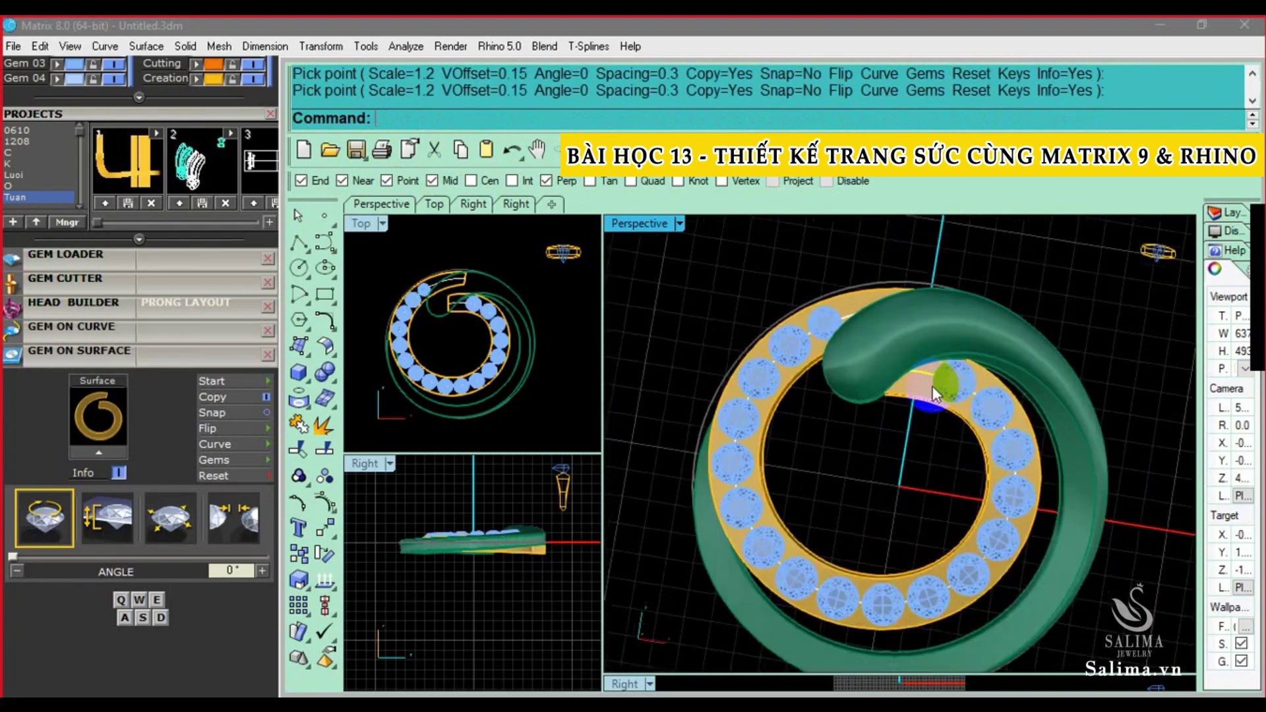
pyautogui.write('show')
pyautogui.press('Return')
# Select the centre stone's prong head, try a drag rotation, then undo it
pyautogui.click(957, 413)
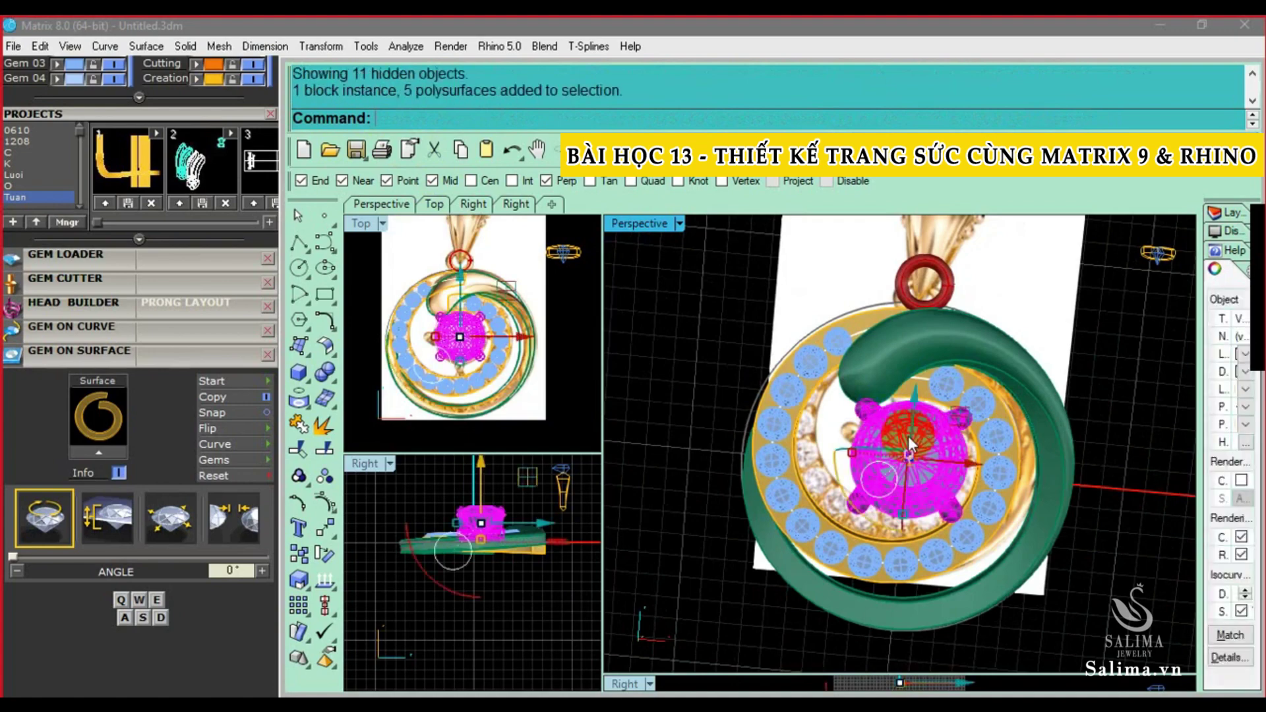
pyautogui.scroll(2, 487, 359)
pyautogui.scroll(5, 488, 360)
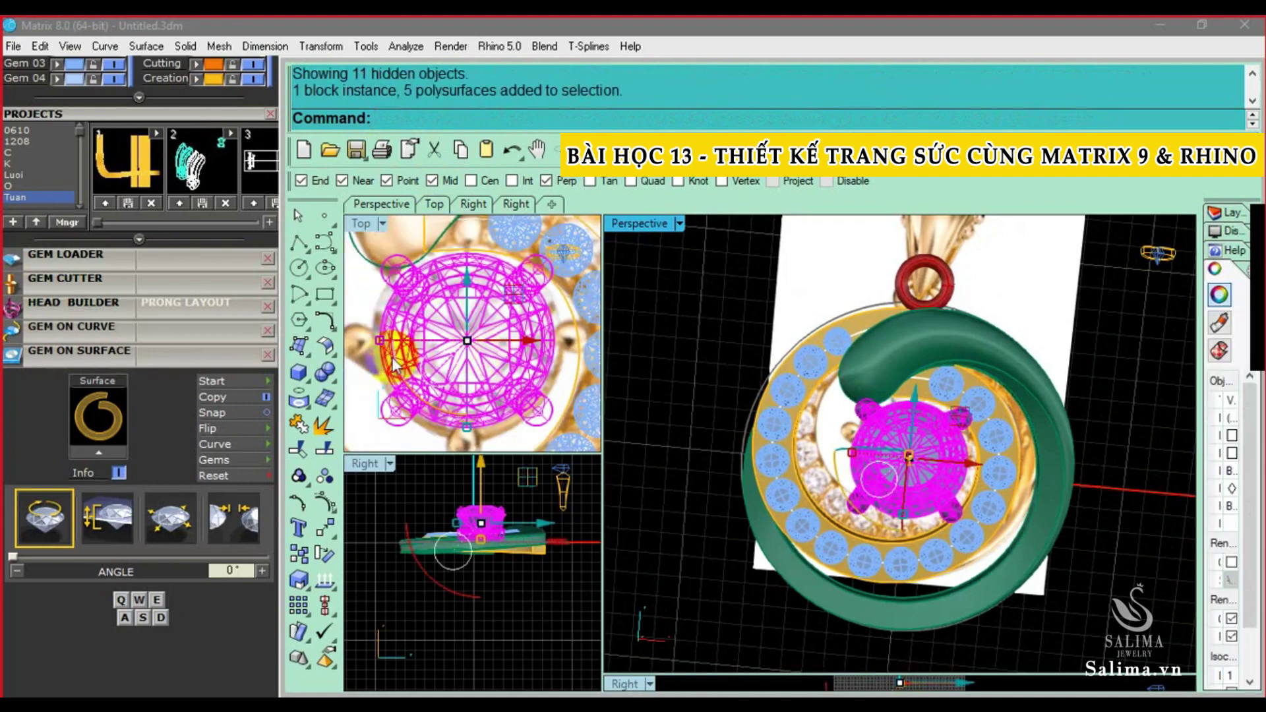
pyautogui.moveTo(397, 375); pyautogui.dragTo(491, 412)
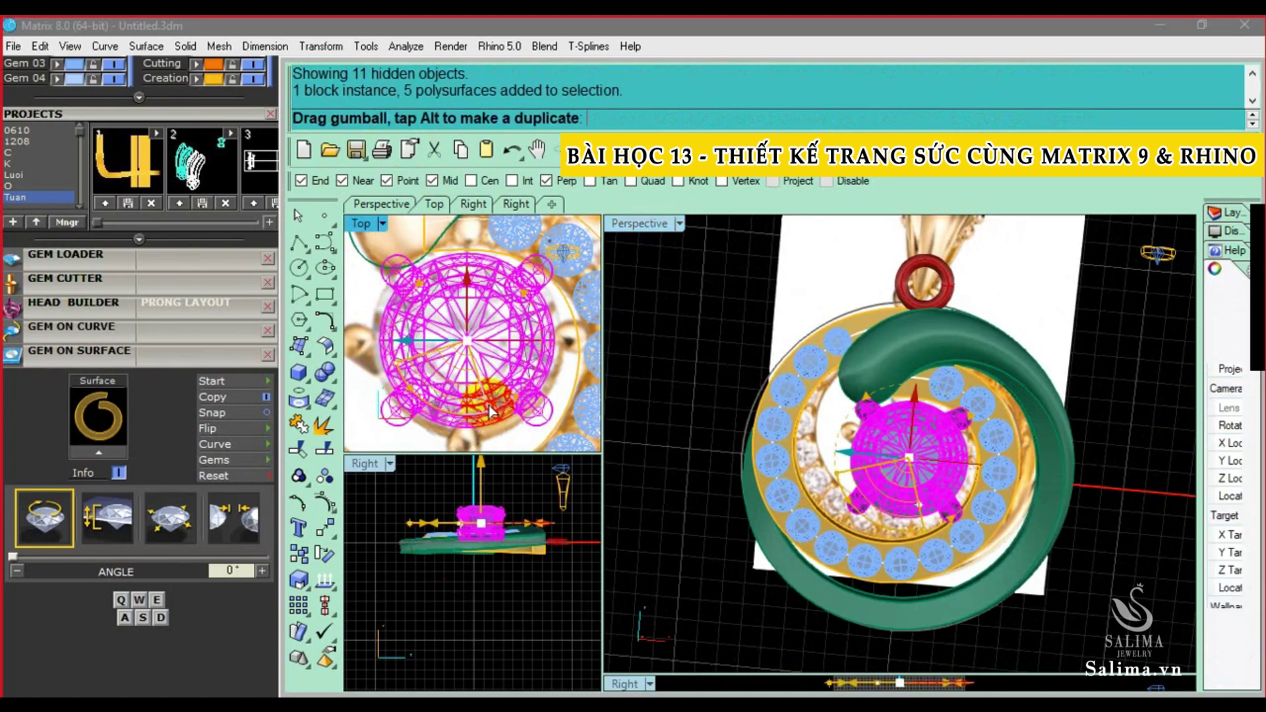
pyautogui.hotkey('ctrl', 'z')
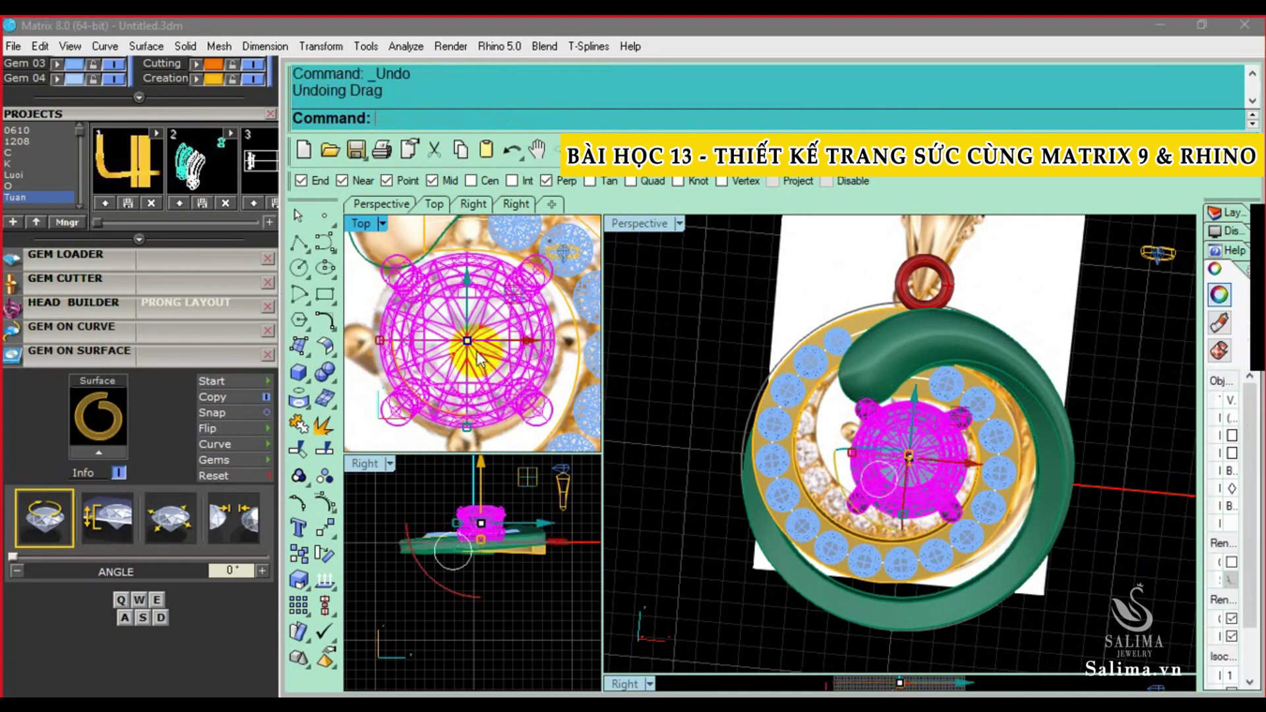
# Rotate the centre stone's prong head 45 degrees around its centre
pyautogui.click(333, 551)
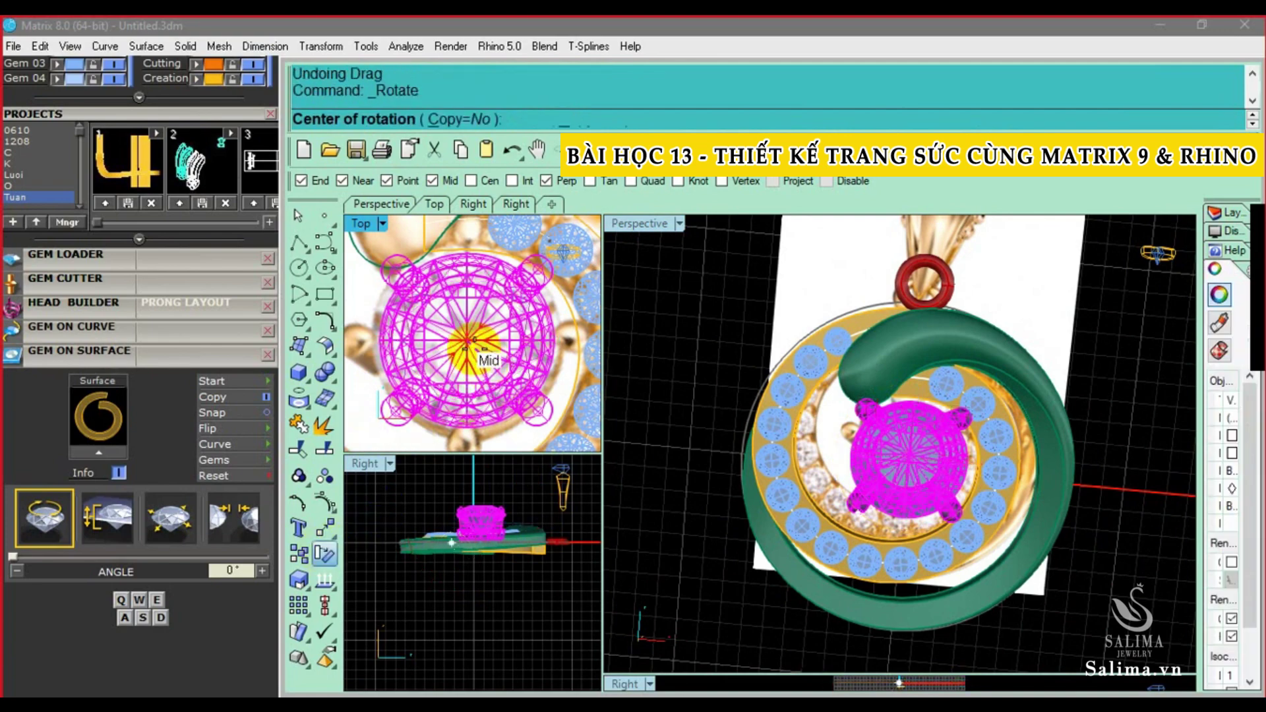
pyautogui.scroll(-3, 470, 339)
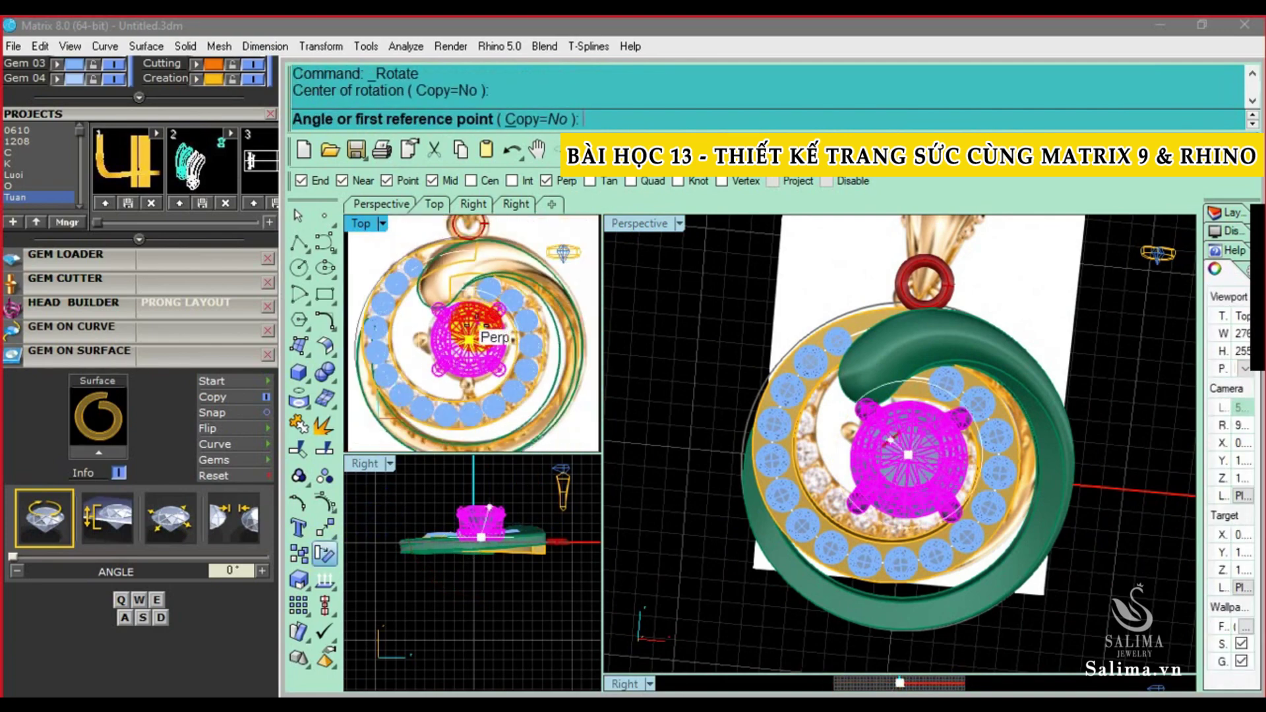
pyautogui.moveTo(538, 269); pyautogui.dragTo(505, 301, button='right')
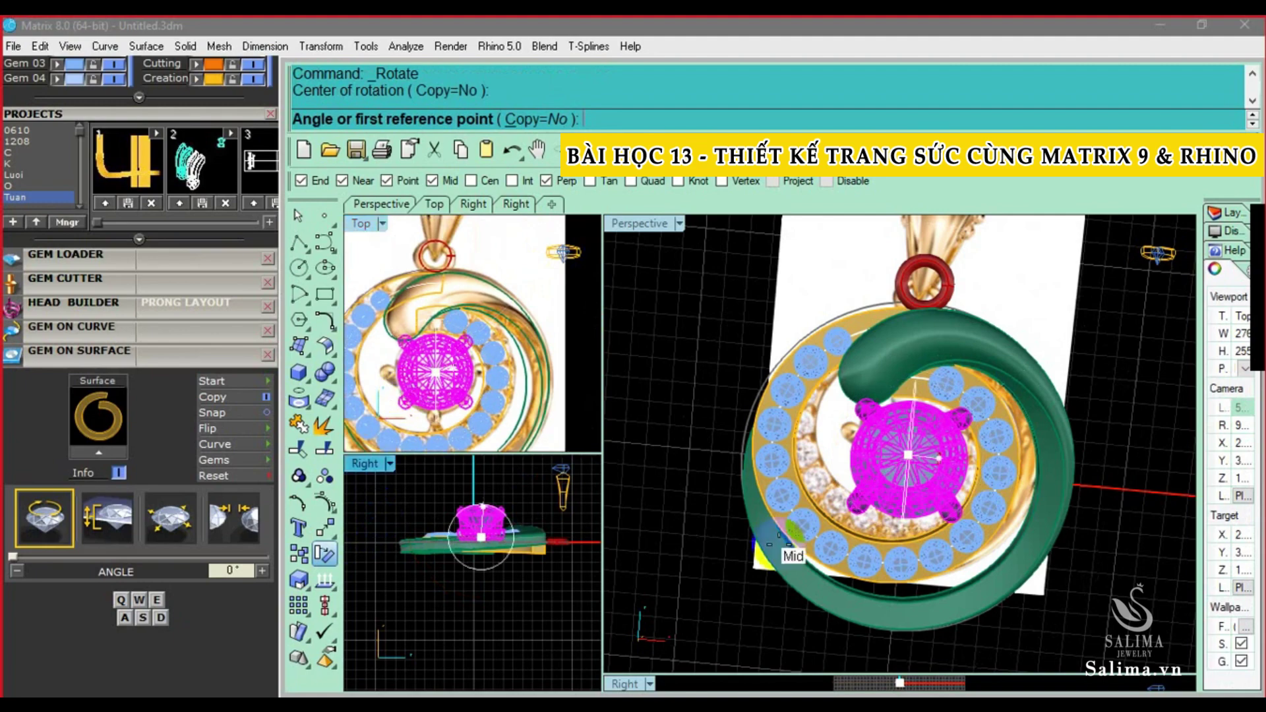
pyautogui.moveTo(770, 545); pyautogui.dragTo(917, 425, button='right')
pyautogui.scroll(2, 916, 425)
pyautogui.scroll(2, 910, 416)
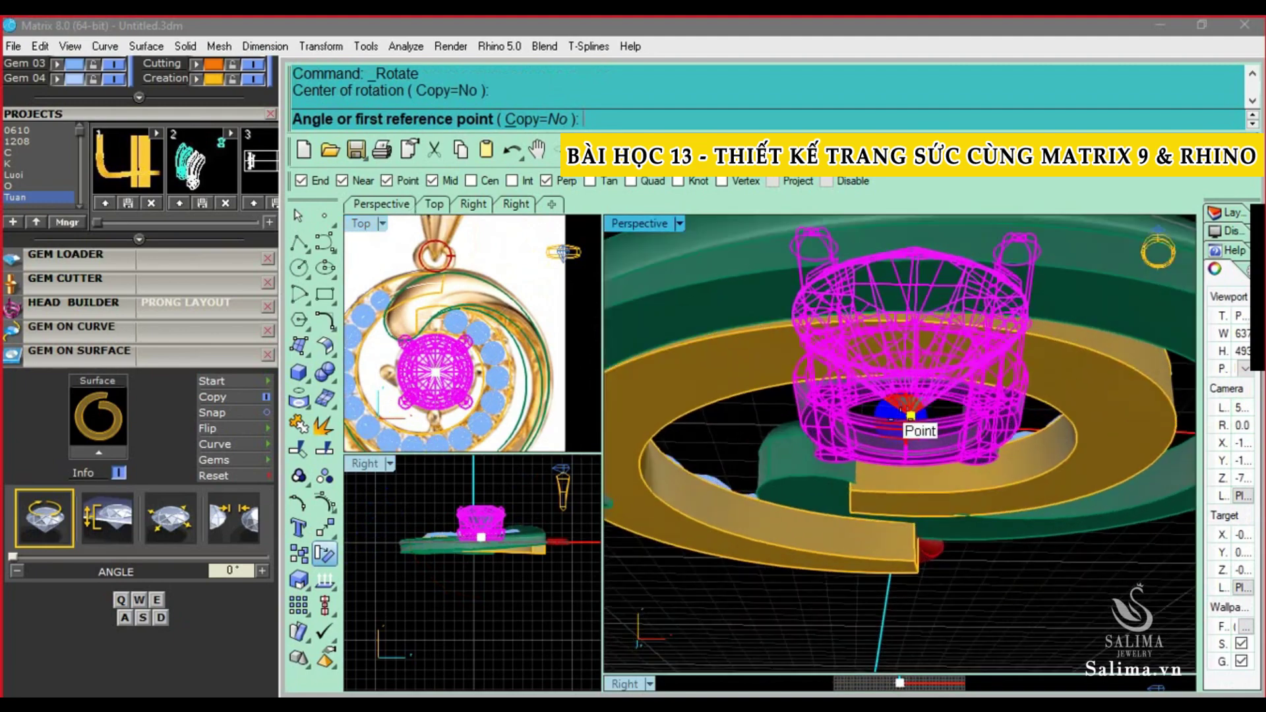
pyautogui.scroll(-2, 461, 343)
pyautogui.moveTo(540, 356); pyautogui.dragTo(516, 376, button='right')
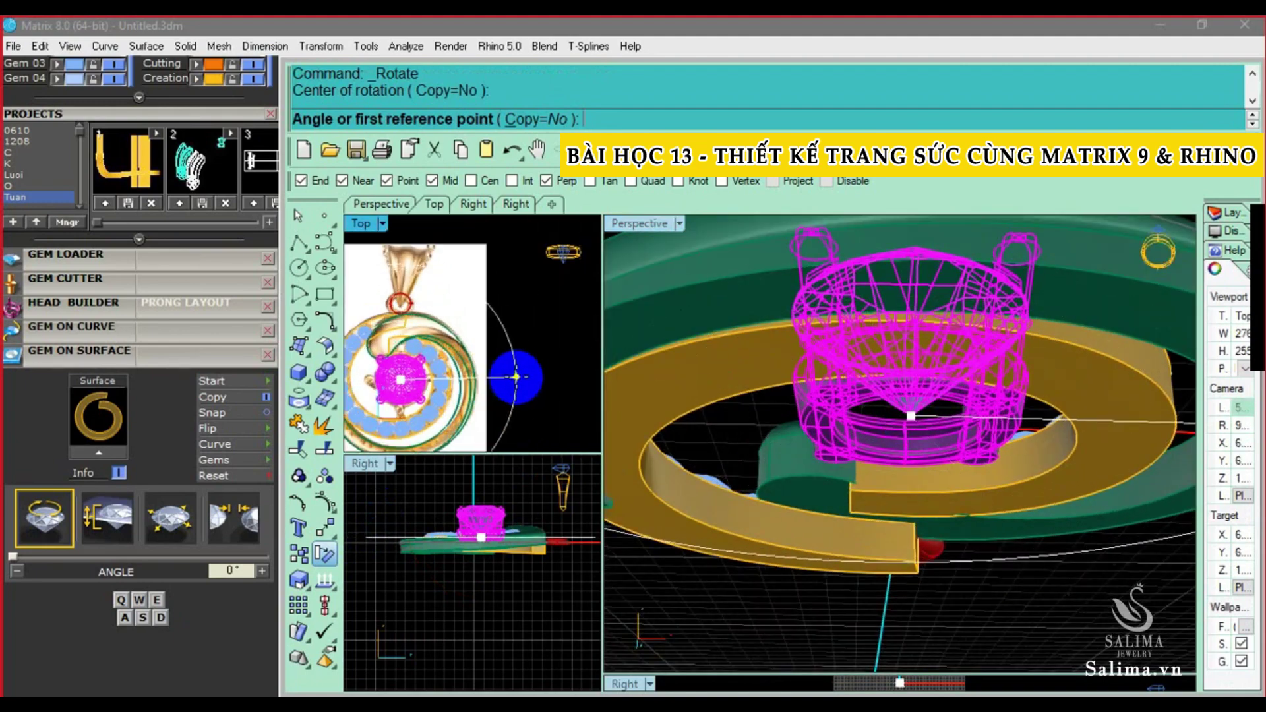
pyautogui.write('45')
pyautogui.press('Return')
# Switch the Top view to shaded display and inspect the rotated head
pyautogui.scroll(2, 514, 376)
pyautogui.moveTo(700, 362)
pyautogui.mouseDown(button='right')
pyautogui.moveTo(1026, 522)
pyautogui.moveTo(799, 457)
pyautogui.mouseUp(button='right')
pyautogui.press('Escape')
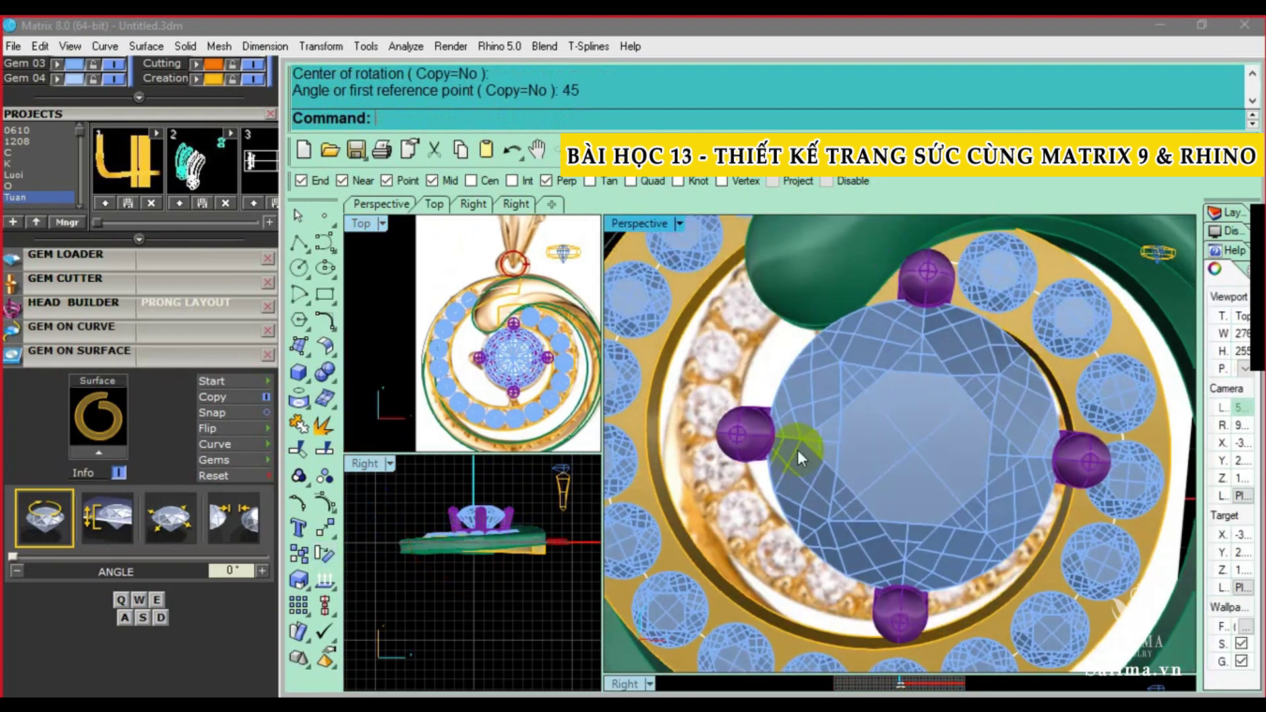
pyautogui.click(476, 367)
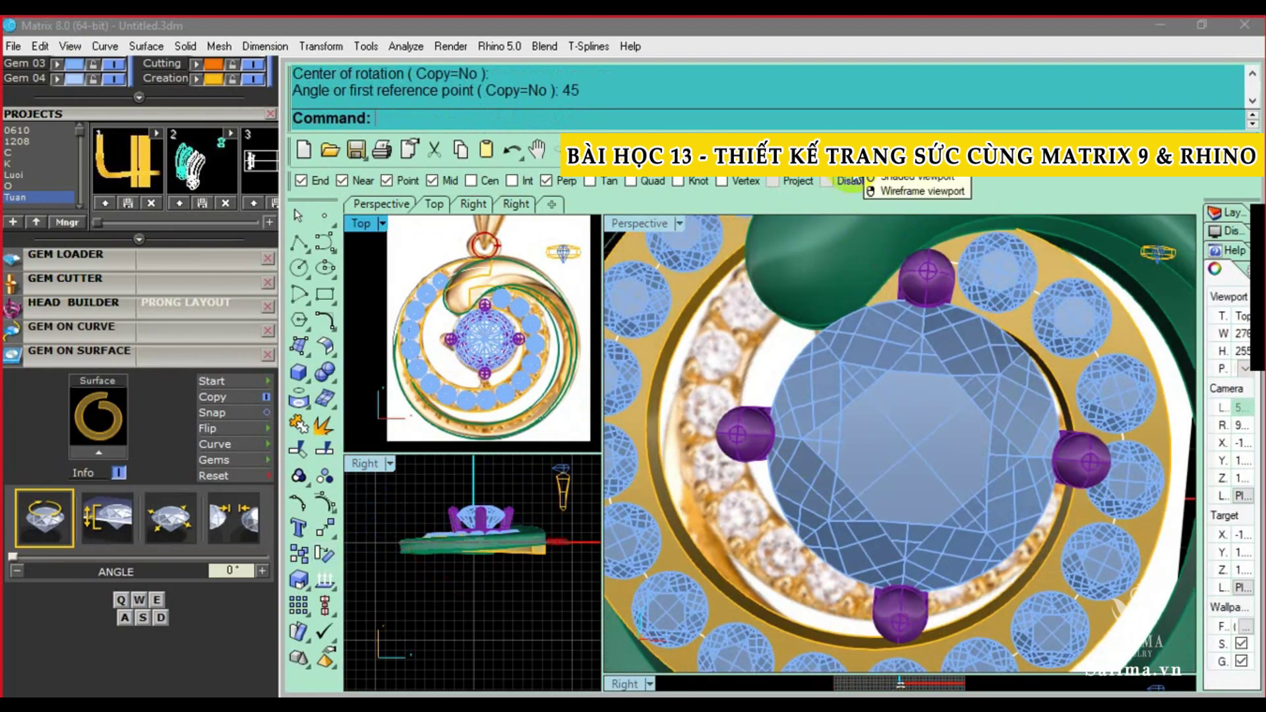
pyautogui.write('v')
pyautogui.press('Return')
pyautogui.click(512, 337)
pyautogui.scroll(4, 940, 455)
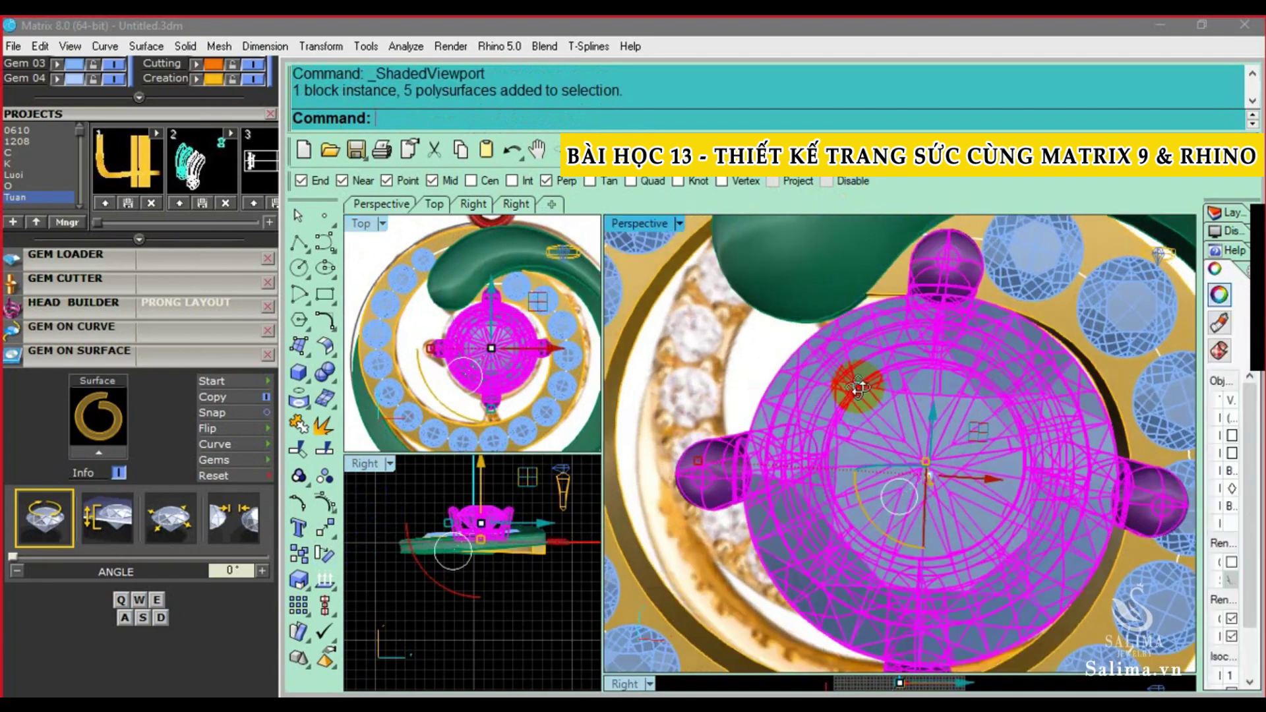
pyautogui.click(939, 455)
pyautogui.press('Escape')
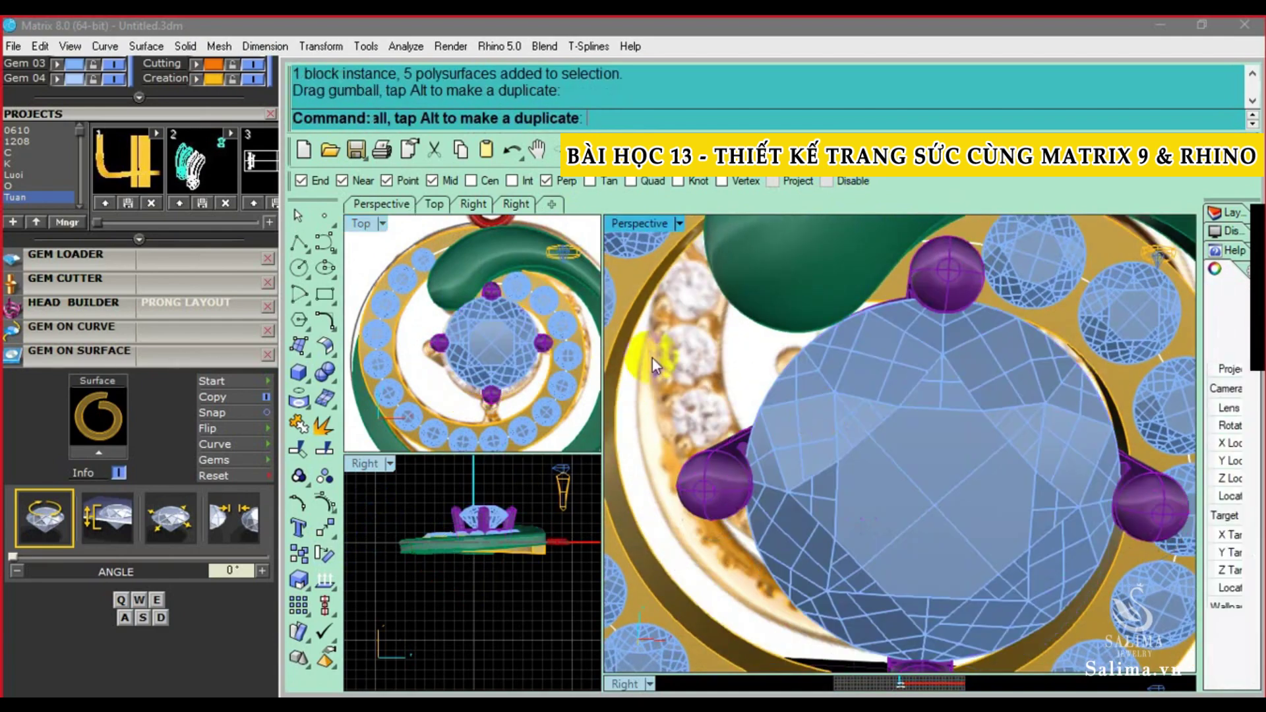
# Orbit beneath and around the head to check the prongs against the gem ring
pyautogui.moveTo(1125, 380)
pyautogui.mouseDown(button='right')
pyautogui.moveTo(1040, 461)
pyautogui.moveTo(892, 413)
pyautogui.moveTo(932, 468)
pyautogui.moveTo(563, 385)
pyautogui.mouseUp(button='right')
pyautogui.scroll(3, 563, 385)
pyautogui.scroll(2, 518, 302)
pyautogui.scroll(2, 528, 274)
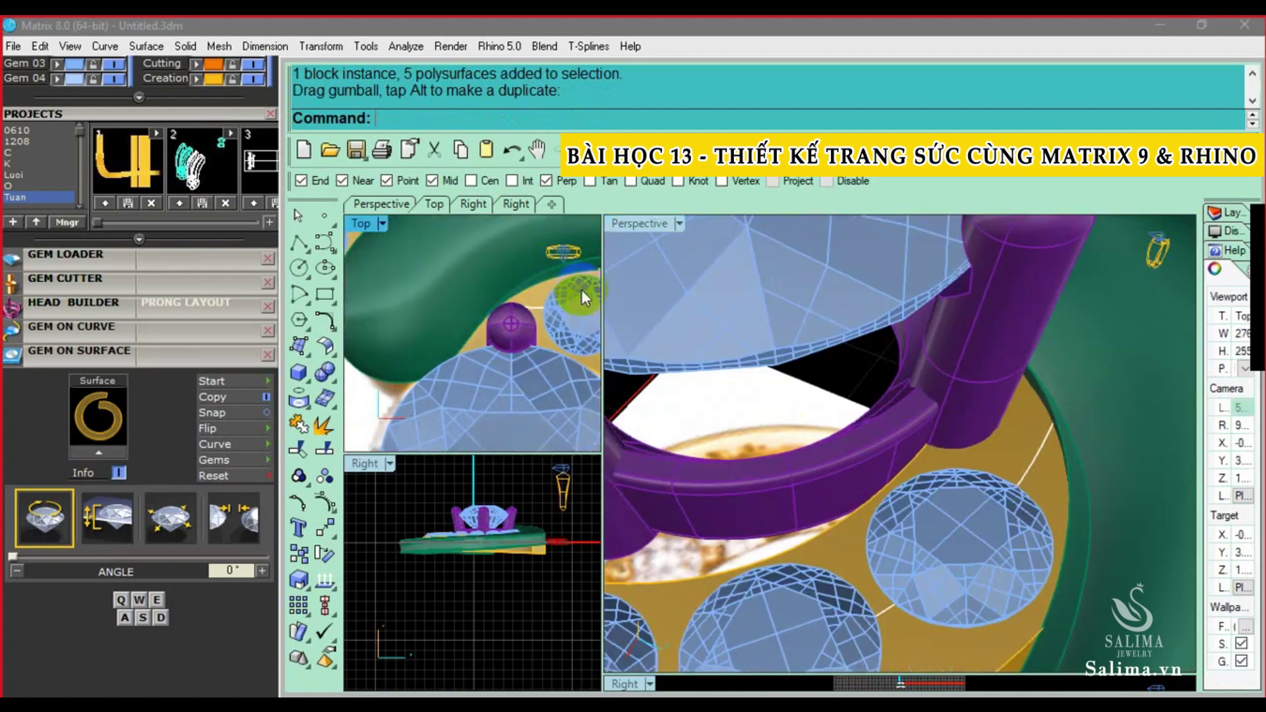
pyautogui.scroll(-3, 1039, 448)
pyautogui.moveTo(1034, 449)
pyautogui.mouseDown(button='right')
pyautogui.moveTo(984, 445)
pyautogui.moveTo(989, 402)
pyautogui.moveTo(1013, 374)
pyautogui.moveTo(991, 340)
pyautogui.mouseUp(button='right')
pyautogui.click(940, 328)
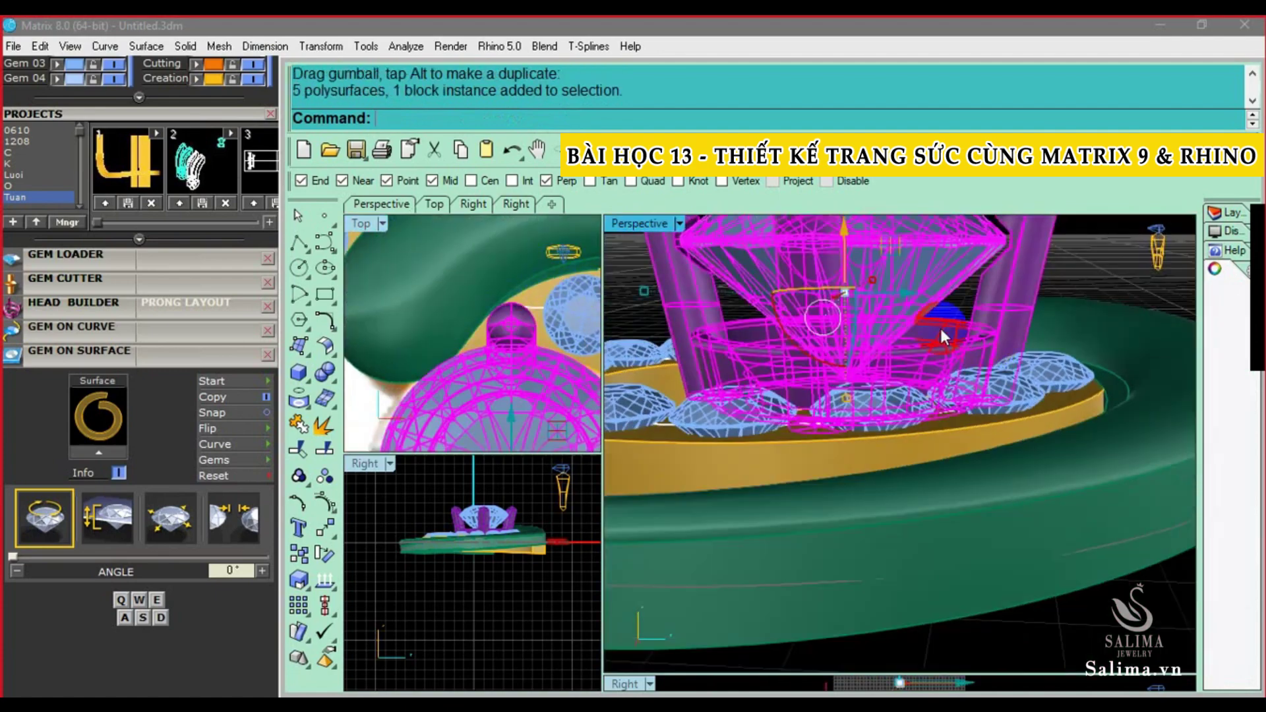
pyautogui.moveTo(845, 280)
pyautogui.mouseDown(button='right')
pyautogui.moveTo(893, 448)
pyautogui.moveTo(869, 390)
pyautogui.mouseUp(button='right')
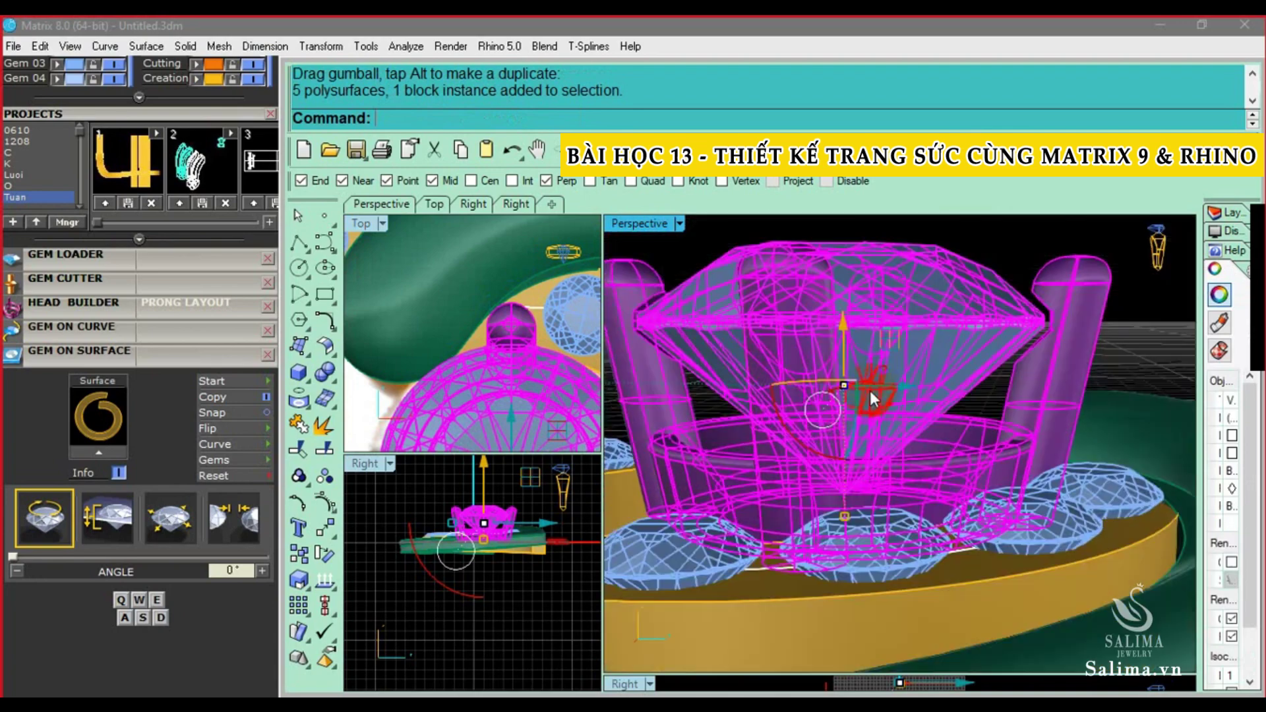
pyautogui.click(884, 385)
pyautogui.click(849, 333)
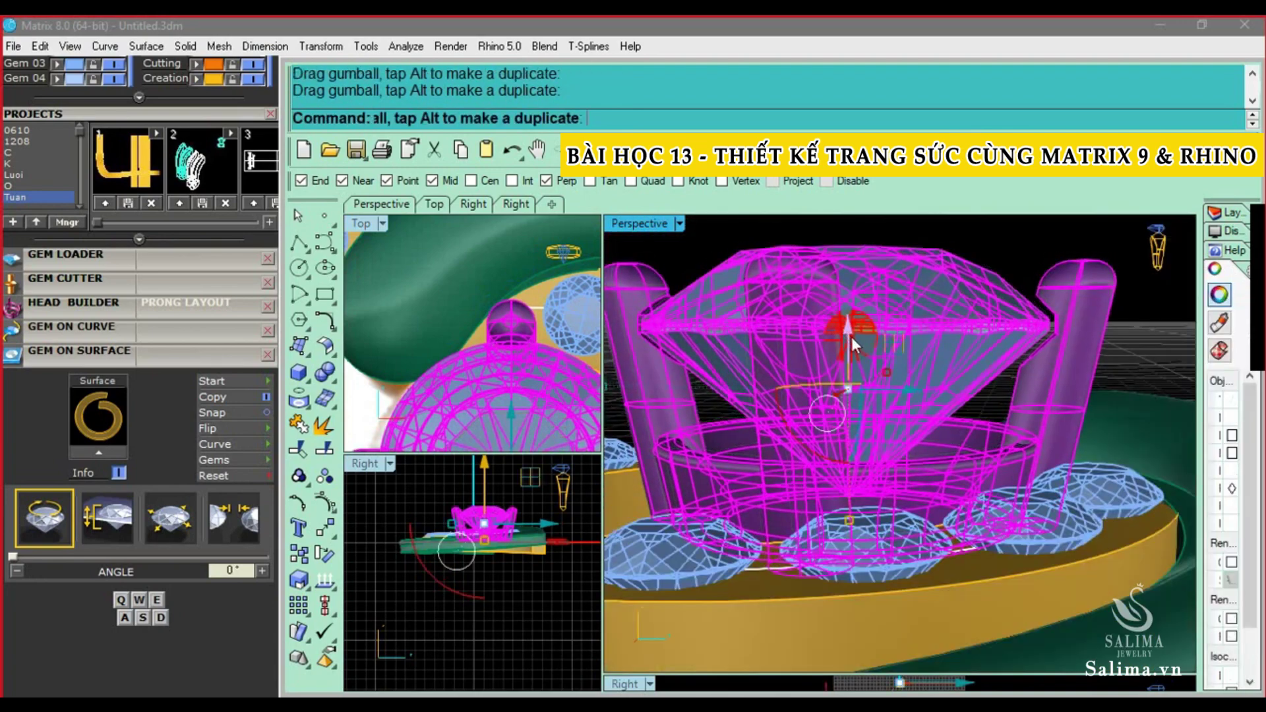
pyautogui.press('Escape')
pyautogui.scroll(-3, 851, 338)
pyautogui.moveTo(852, 337)
pyautogui.mouseDown(button='right')
pyautogui.moveTo(983, 484)
pyautogui.moveTo(968, 394)
pyautogui.moveTo(978, 449)
pyautogui.mouseUp(button='right')
# Move to a near top-down view and select the centre stone head with its prongs
pyautogui.scroll(-2, 468, 360)
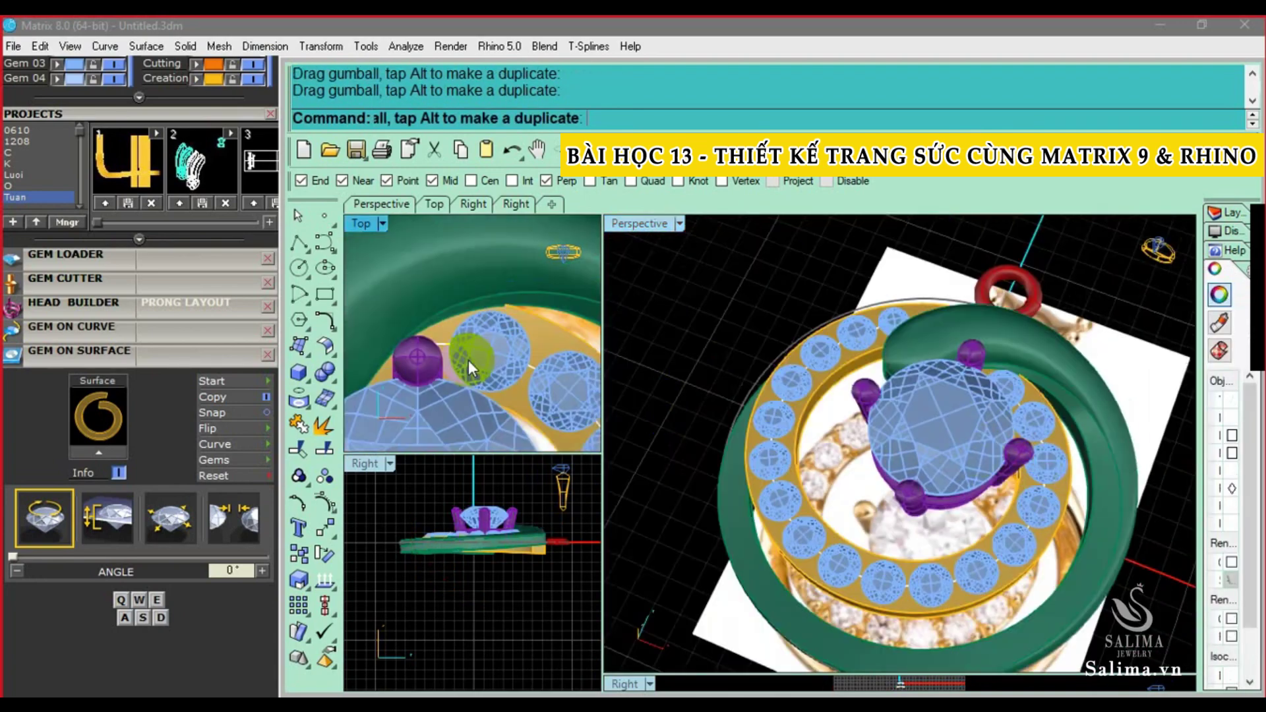
pyautogui.scroll(-3, 475, 364)
pyautogui.scroll(-2, 475, 364)
pyautogui.moveTo(892, 438); pyautogui.dragTo(923, 396, button='right')
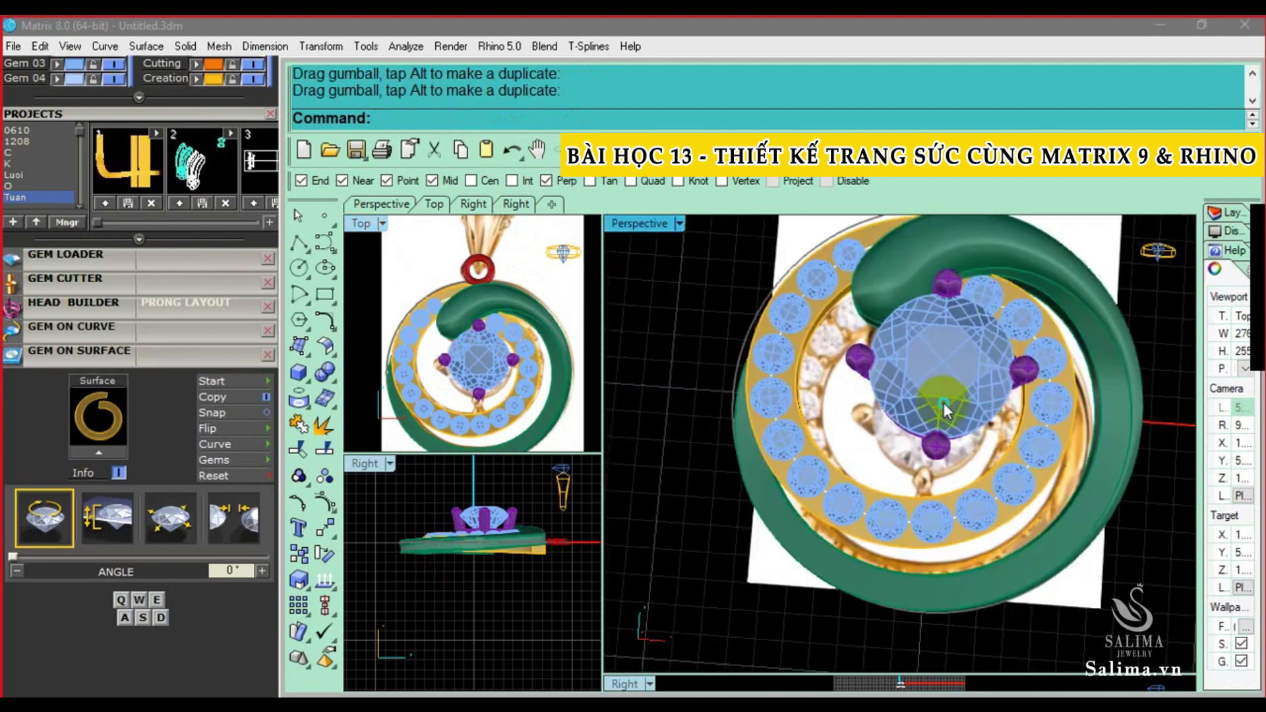
pyautogui.scroll(3, 461, 380)
pyautogui.scroll(1, 445, 386)
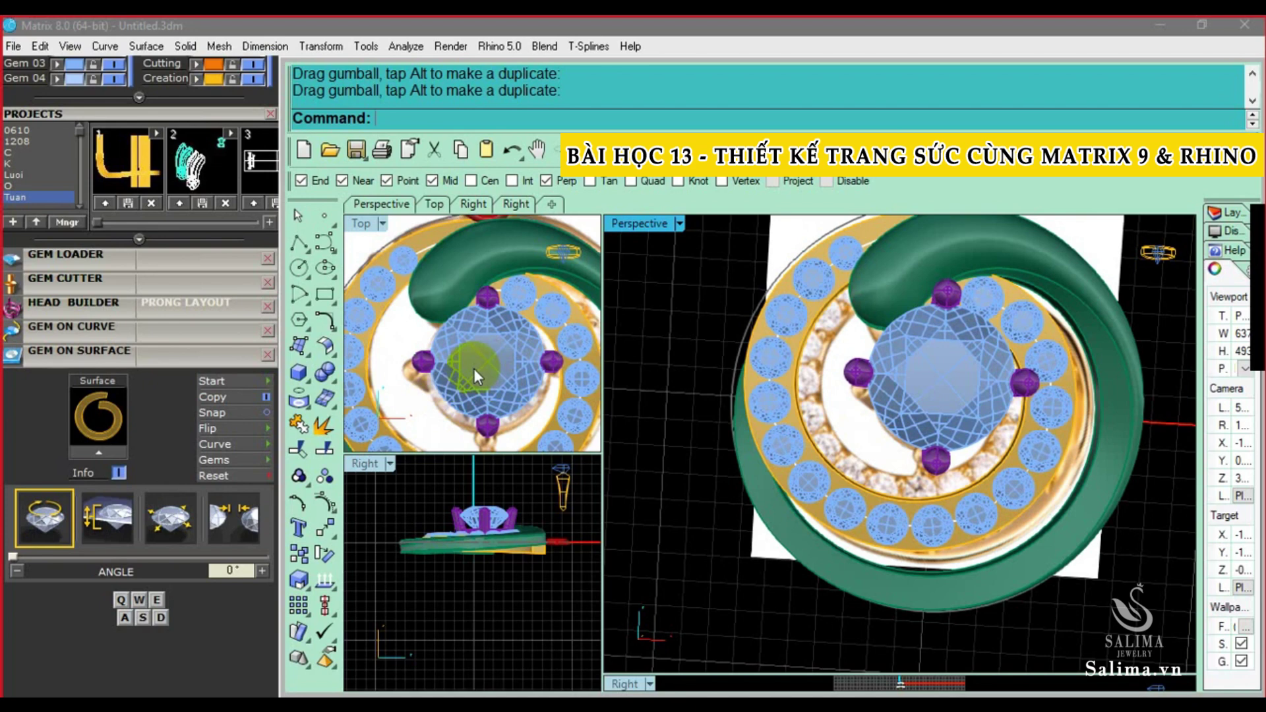
pyautogui.scroll(2, 481, 370)
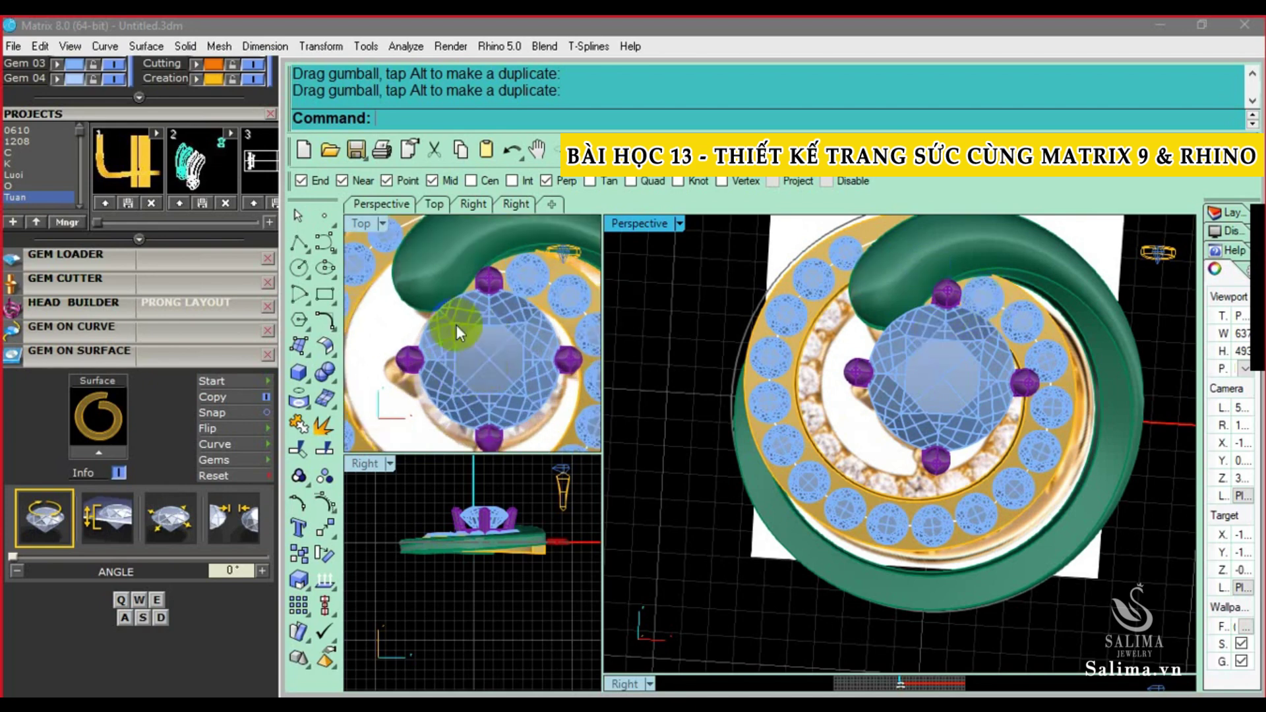
pyautogui.click(470, 359)
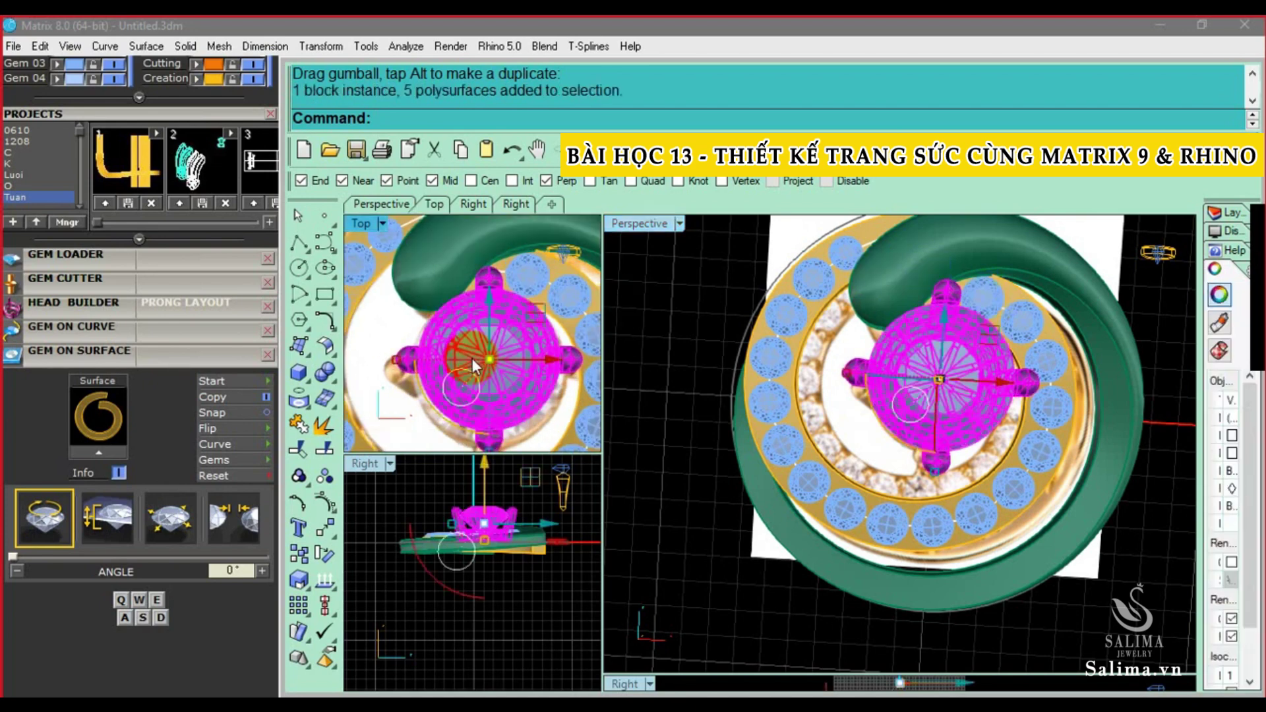
pyautogui.scroll(-1, 474, 366)
pyautogui.scroll(-1, 472, 343)
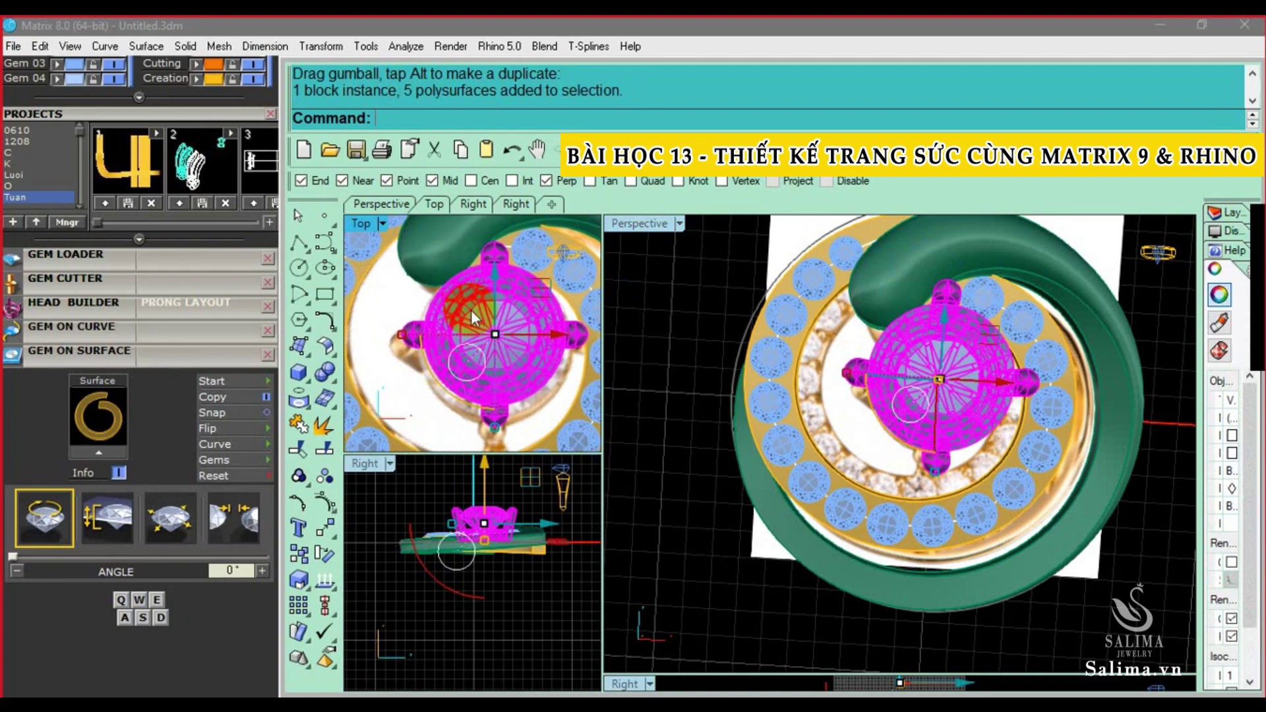
pyautogui.scroll(-1, 480, 331)
pyautogui.scroll(-1, 479, 343)
pyautogui.scroll(1, 475, 338)
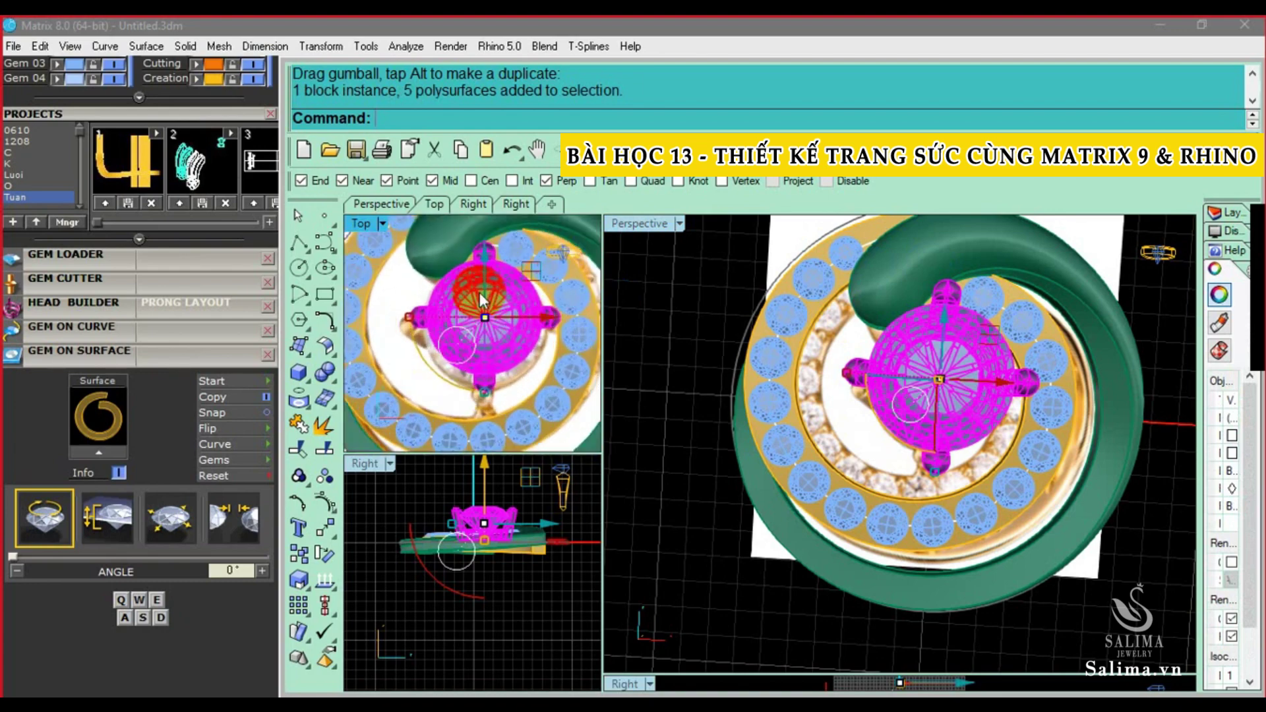
# Orbit around the gem ring to review the rotated head from several angles
pyautogui.moveTo(685, 302); pyautogui.dragTo(920, 362, button='right')
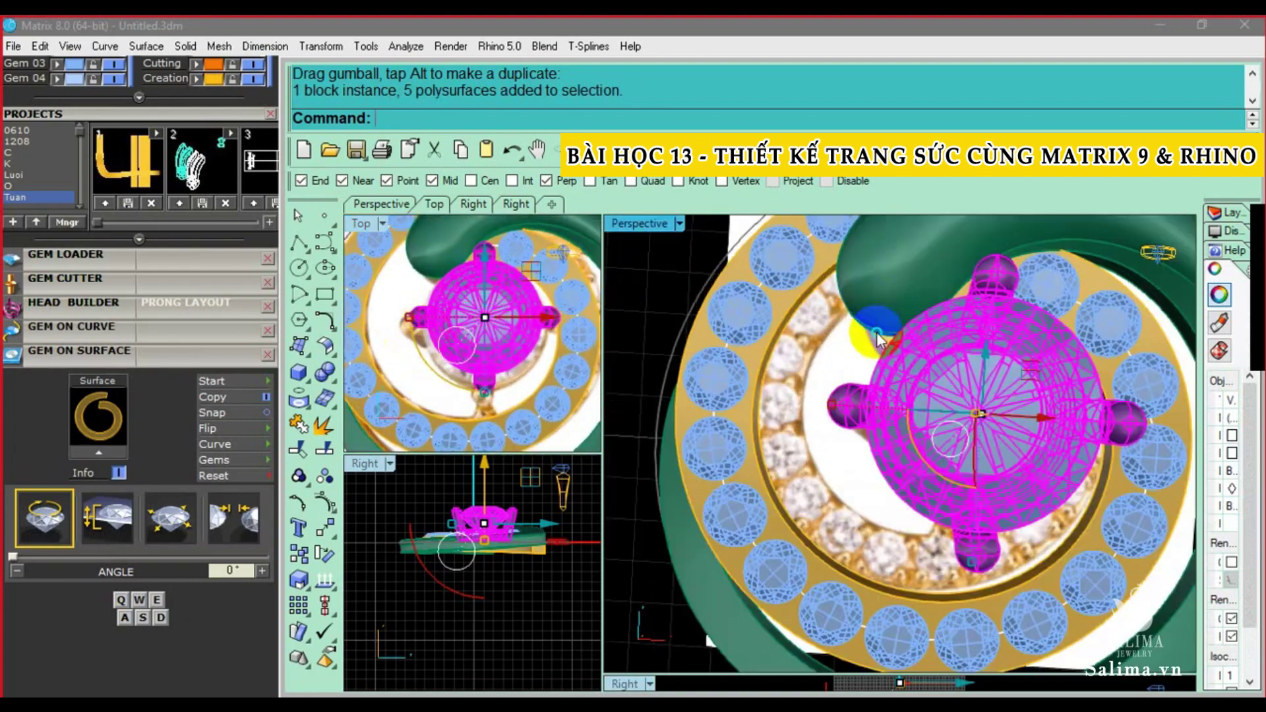
pyautogui.scroll(-2, 579, 361)
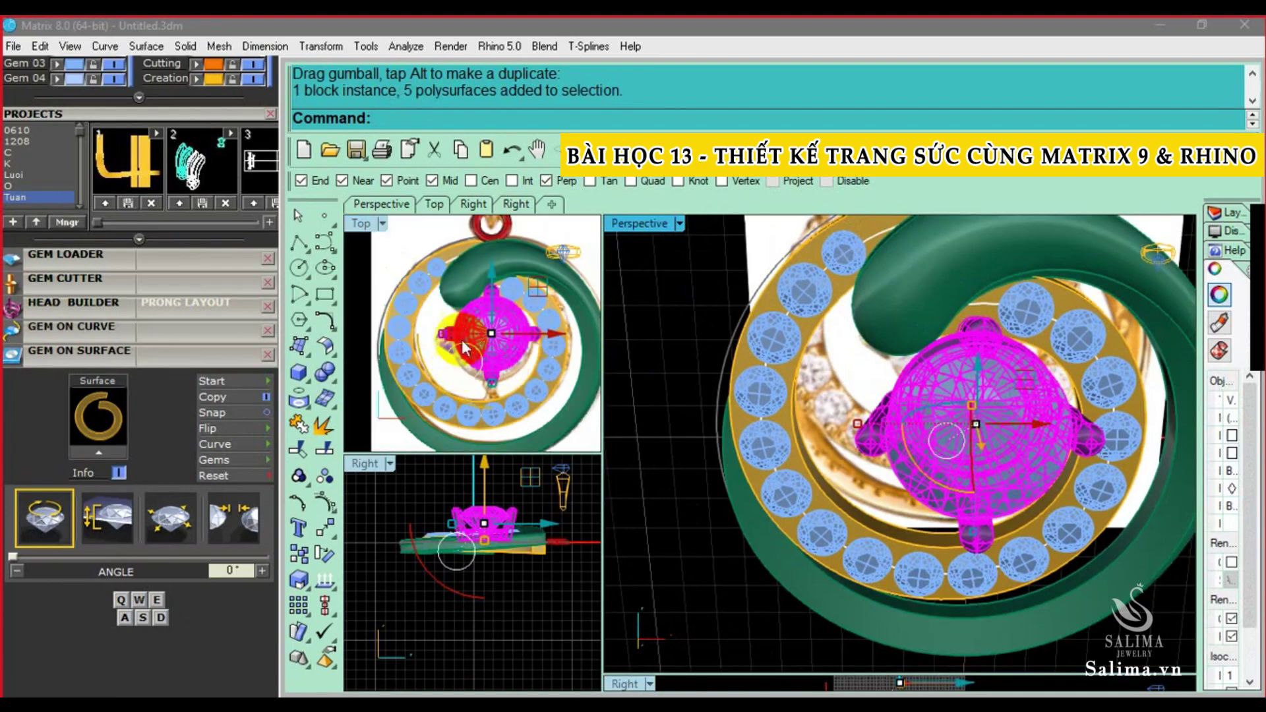
pyautogui.press('Escape')
pyautogui.scroll(3, 960, 365)
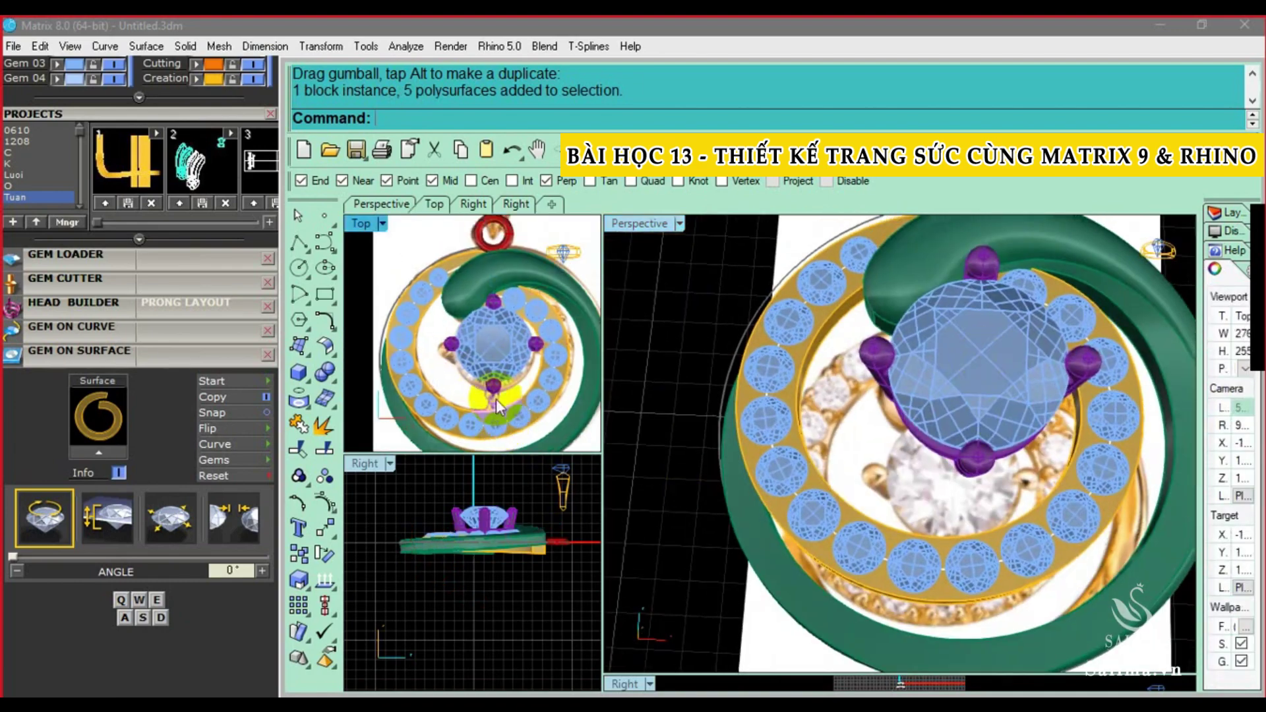
pyautogui.scroll(3, 493, 398)
pyautogui.scroll(2, 489, 397)
pyautogui.scroll(2, 505, 352)
pyautogui.moveTo(890, 409)
pyautogui.mouseDown(button='right')
pyautogui.moveTo(1029, 448)
pyautogui.moveTo(983, 433)
pyautogui.moveTo(626, 409)
pyautogui.mouseUp(button='right')
pyautogui.scroll(-3, 1012, 450)
pyautogui.scroll(-2, 503, 354)
# Select the centre stone head and orbit closer to inspect it
pyautogui.scroll(-1, 504, 354)
pyautogui.click(491, 324)
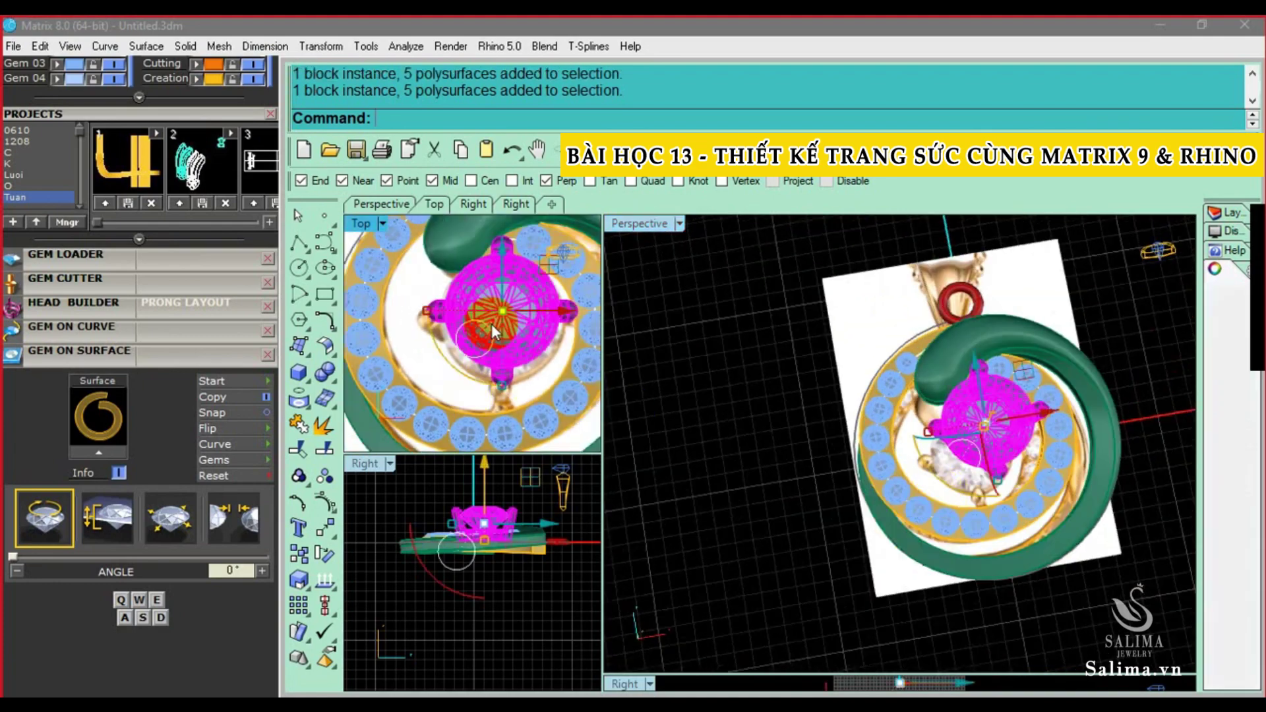
pyautogui.scroll(-2, 514, 329)
pyautogui.scroll(-2, 547, 343)
pyautogui.click(573, 356)
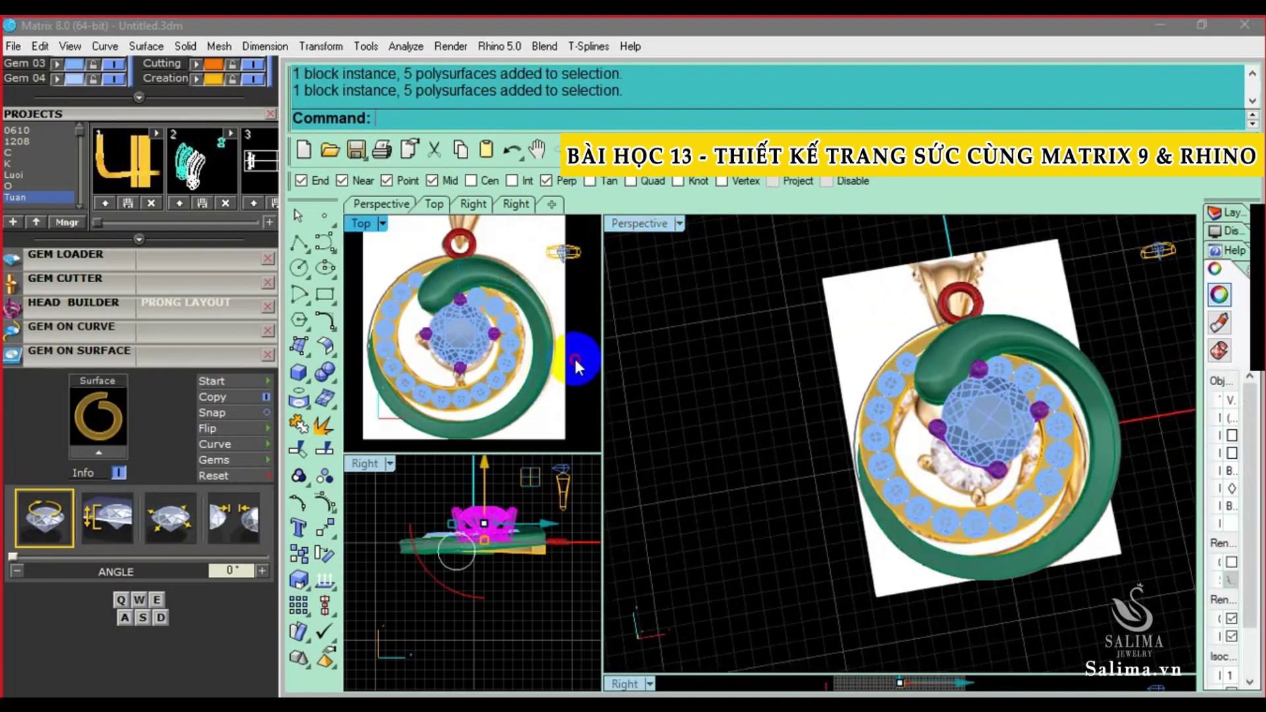
pyautogui.moveTo(867, 465)
pyautogui.mouseDown(button='right')
pyautogui.moveTo(983, 428)
pyautogui.moveTo(1056, 461)
pyautogui.mouseUp(button='right')
pyautogui.scroll(3, 984, 428)
pyautogui.press('Escape')
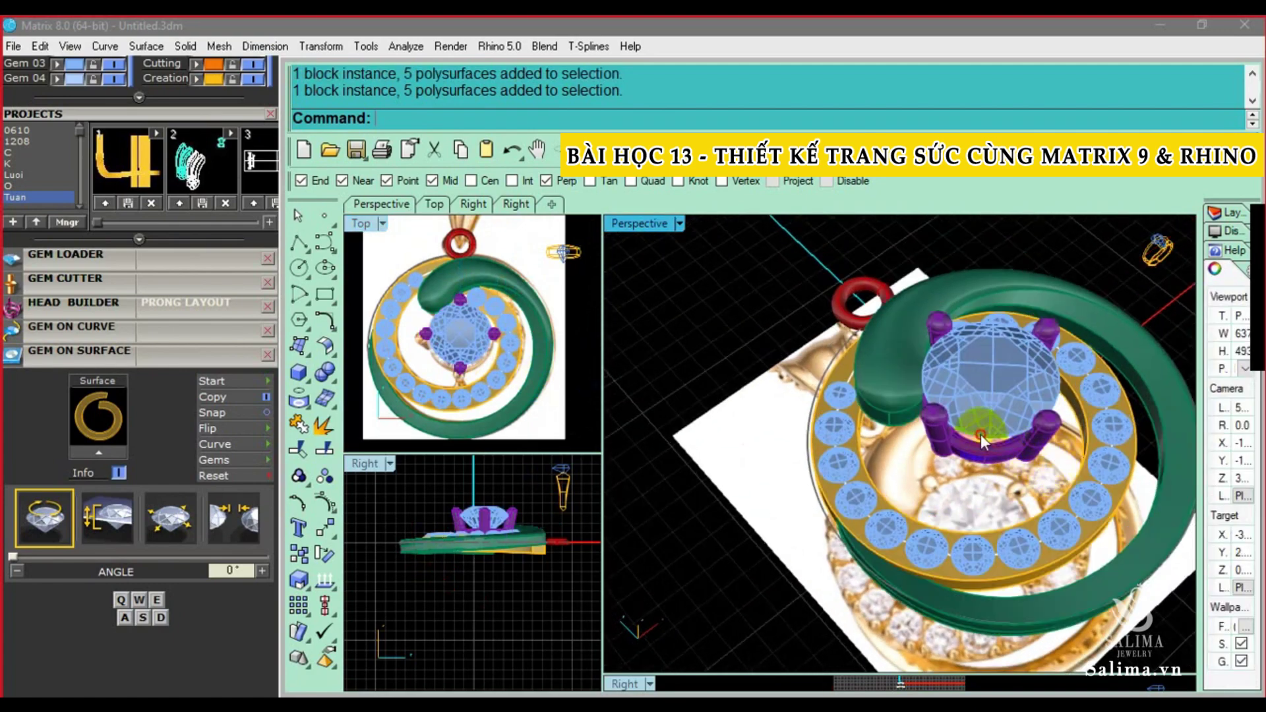
pyautogui.click(982, 440)
pyautogui.moveTo(969, 395)
pyautogui.mouseDown(button='right')
pyautogui.moveTo(1006, 367)
pyautogui.moveTo(1050, 433)
pyautogui.mouseUp(button='right')
# Apply a numeric rotation of 5 to the centre stone head
pyautogui.click(1067, 436)
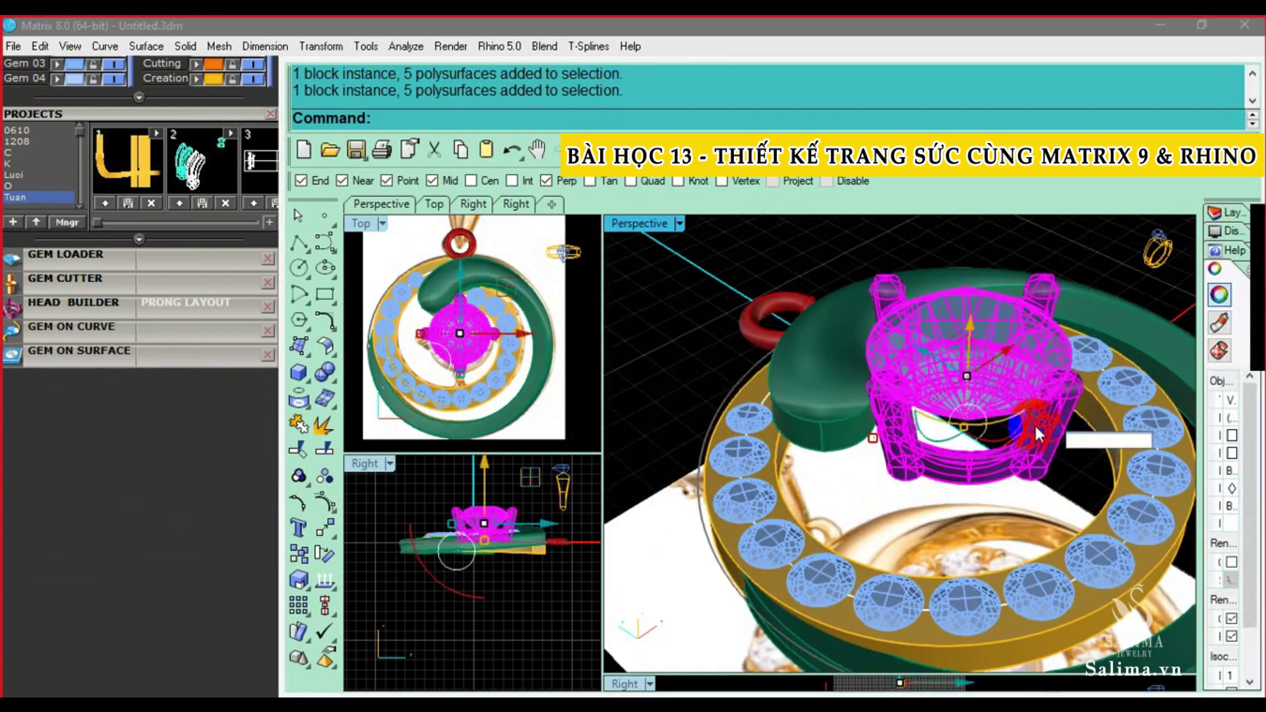
pyautogui.write('55/50')
pyautogui.press('Return')
pyautogui.scroll(2, 455, 369)
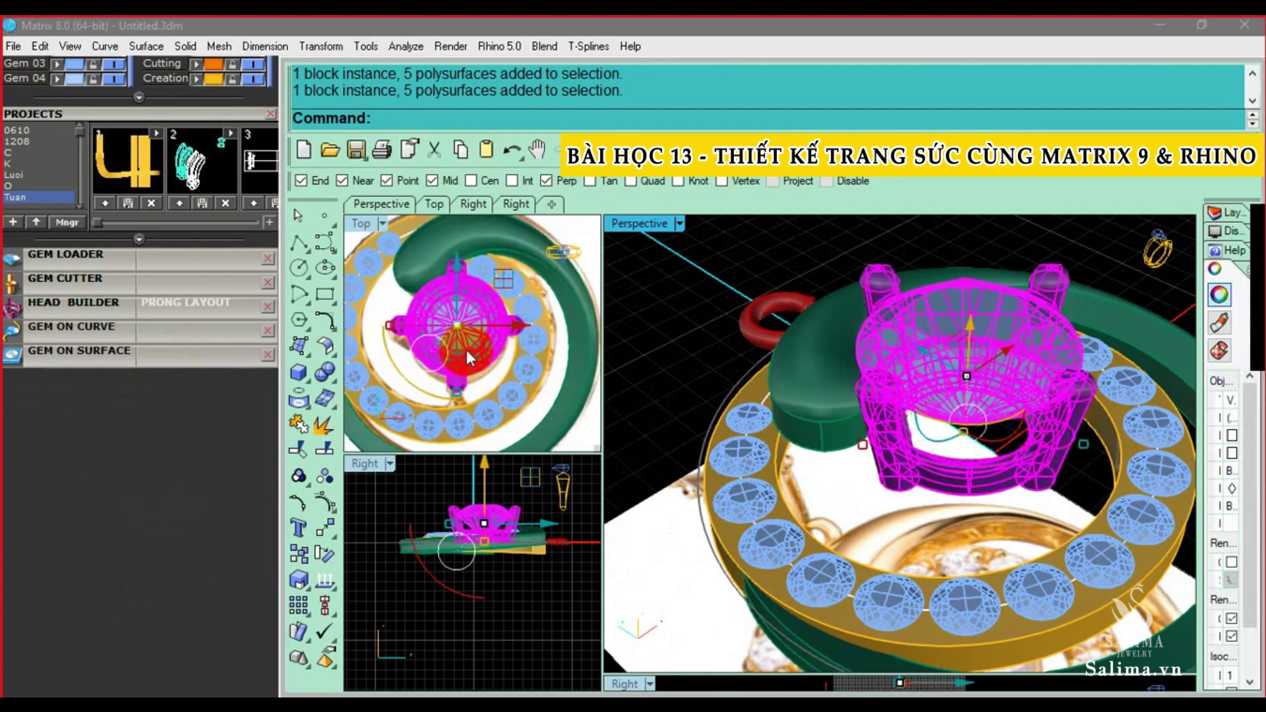
pyautogui.press('Escape')
# Reselect the prong head while orbiting around it to check its alignment
pyautogui.moveTo(1000, 381)
pyautogui.mouseDown(button='right')
pyautogui.moveTo(1079, 356)
pyautogui.moveTo(911, 350)
pyautogui.mouseUp(button='right')
pyautogui.click(911, 351)
pyautogui.scroll(3, 909, 369)
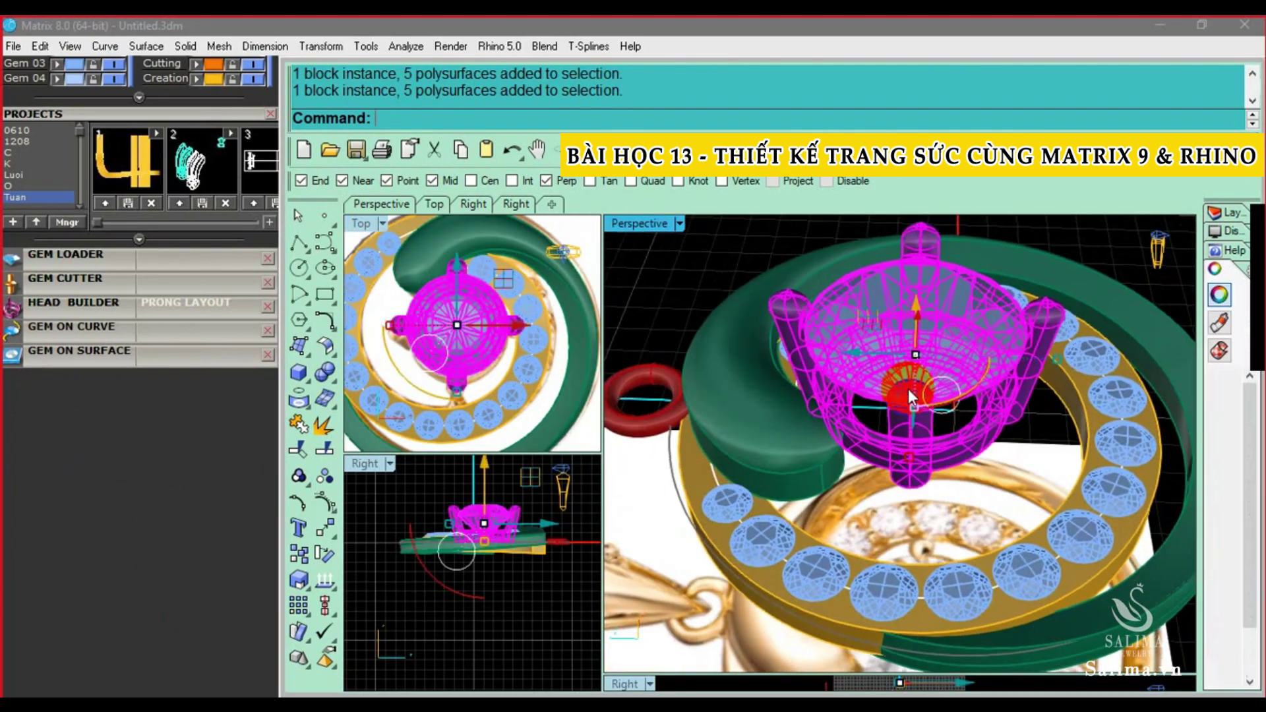
pyautogui.moveTo(887, 350); pyautogui.dragTo(902, 352)
pyautogui.press('Escape')
pyautogui.moveTo(902, 352); pyautogui.dragTo(873, 366, button='right')
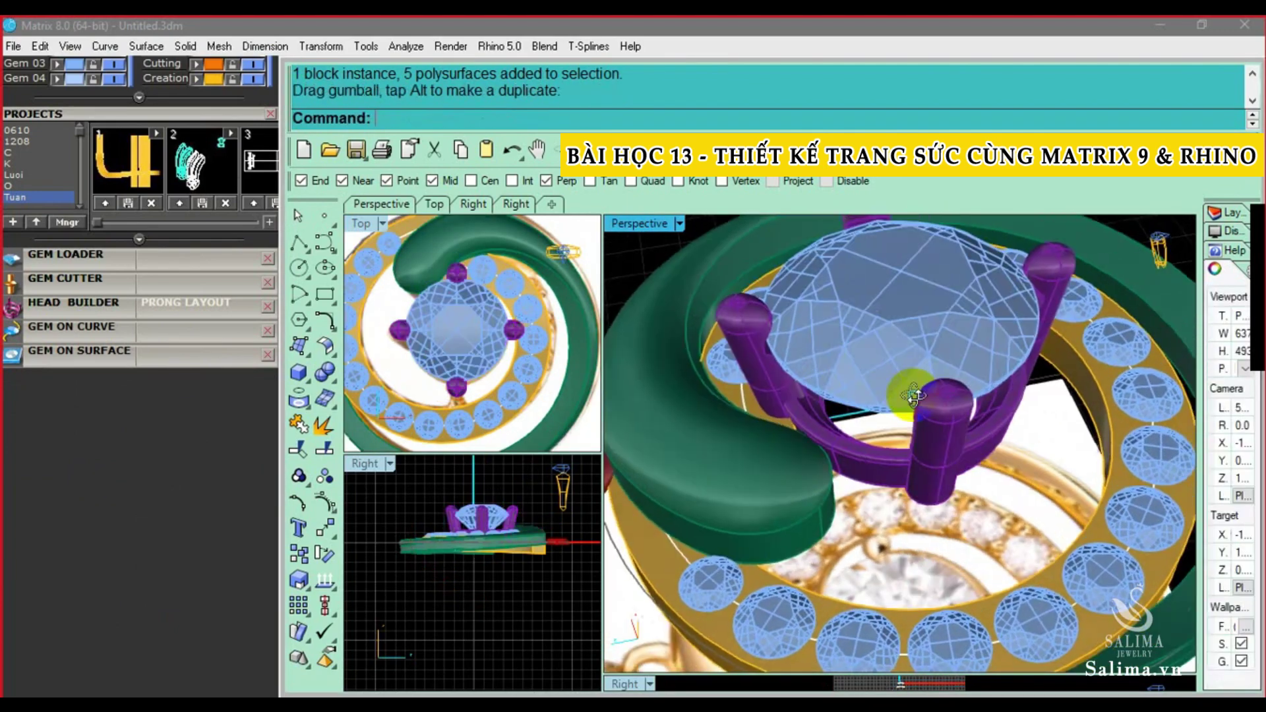
pyautogui.click(873, 366)
pyautogui.moveTo(869, 349); pyautogui.dragTo(882, 356)
pyautogui.press('Escape')
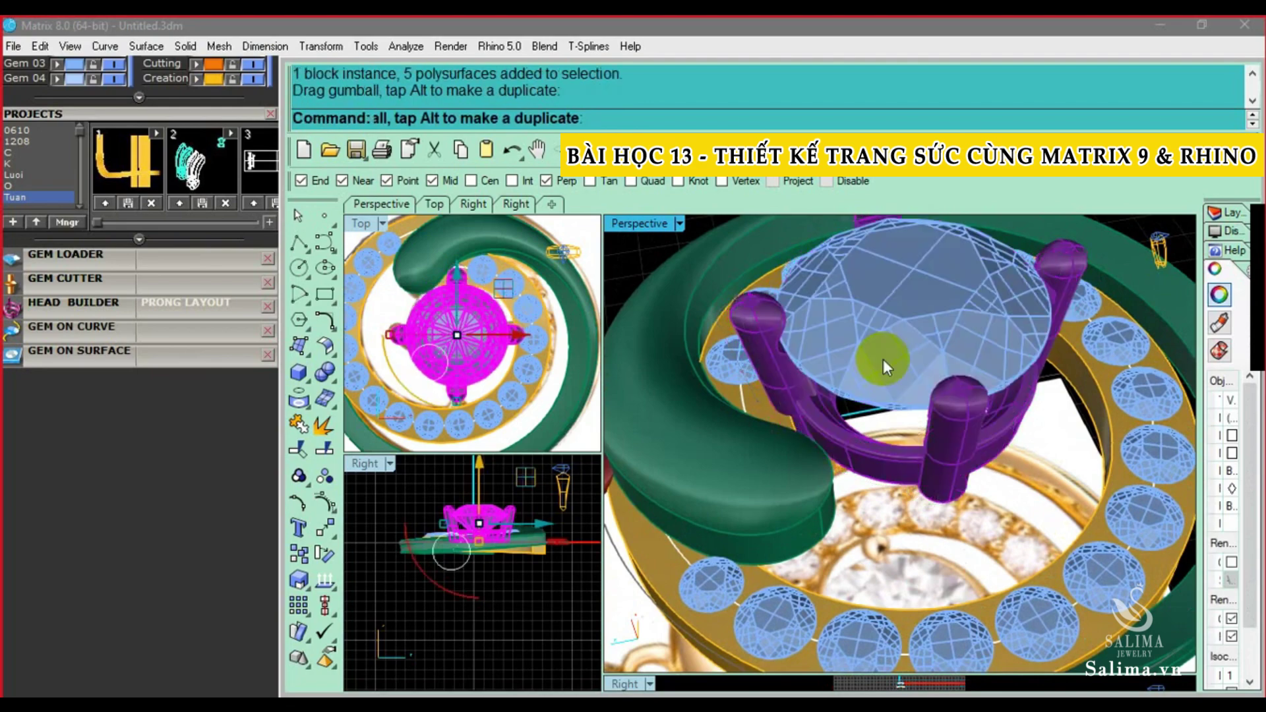
pyautogui.scroll(2, 872, 365)
pyautogui.click(873, 355)
pyautogui.moveTo(879, 342)
pyautogui.mouseDown(button='right')
pyautogui.moveTo(978, 367)
pyautogui.moveTo(966, 477)
pyautogui.moveTo(897, 459)
pyautogui.mouseUp(button='right')
pyautogui.press('Escape')
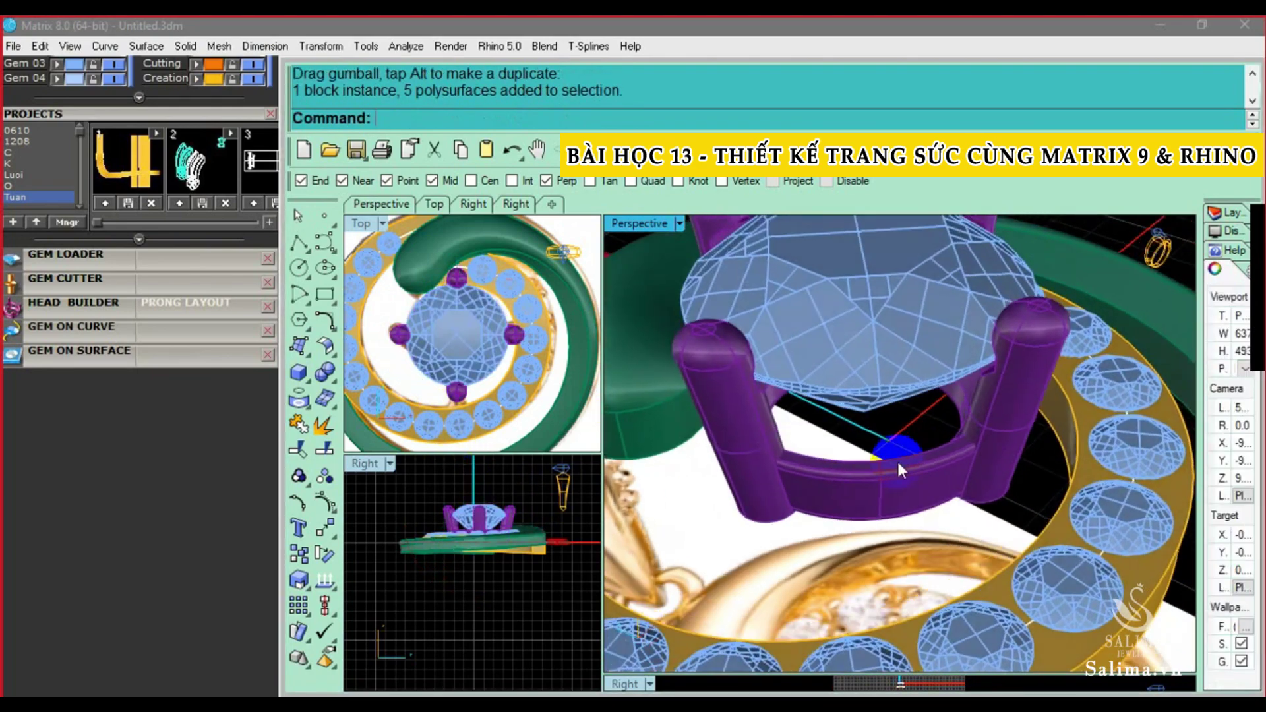
# Shift the prong head and its stone into position on the band
pyautogui.click(880, 386)
pyautogui.scroll(3, 480, 321)
pyautogui.moveTo(857, 342); pyautogui.dragTo(845, 374, button='right')
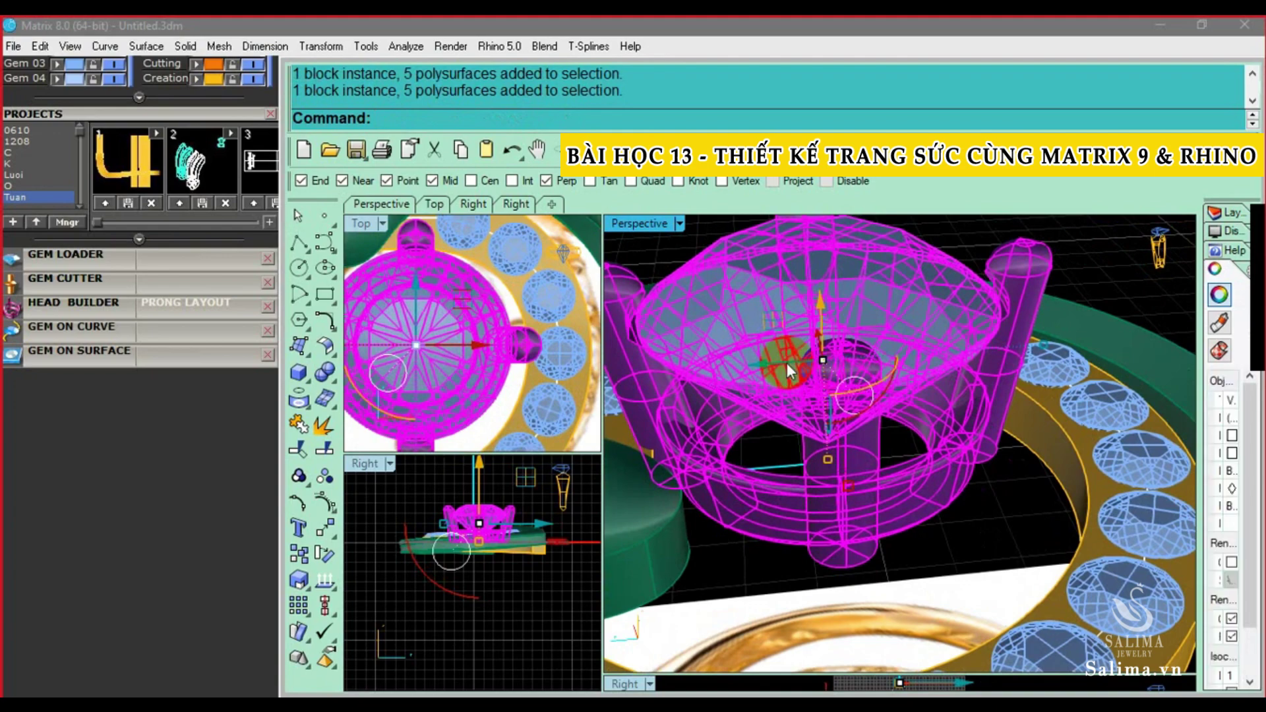
pyautogui.moveTo(787, 366); pyautogui.dragTo(795, 375)
pyautogui.press('Escape')
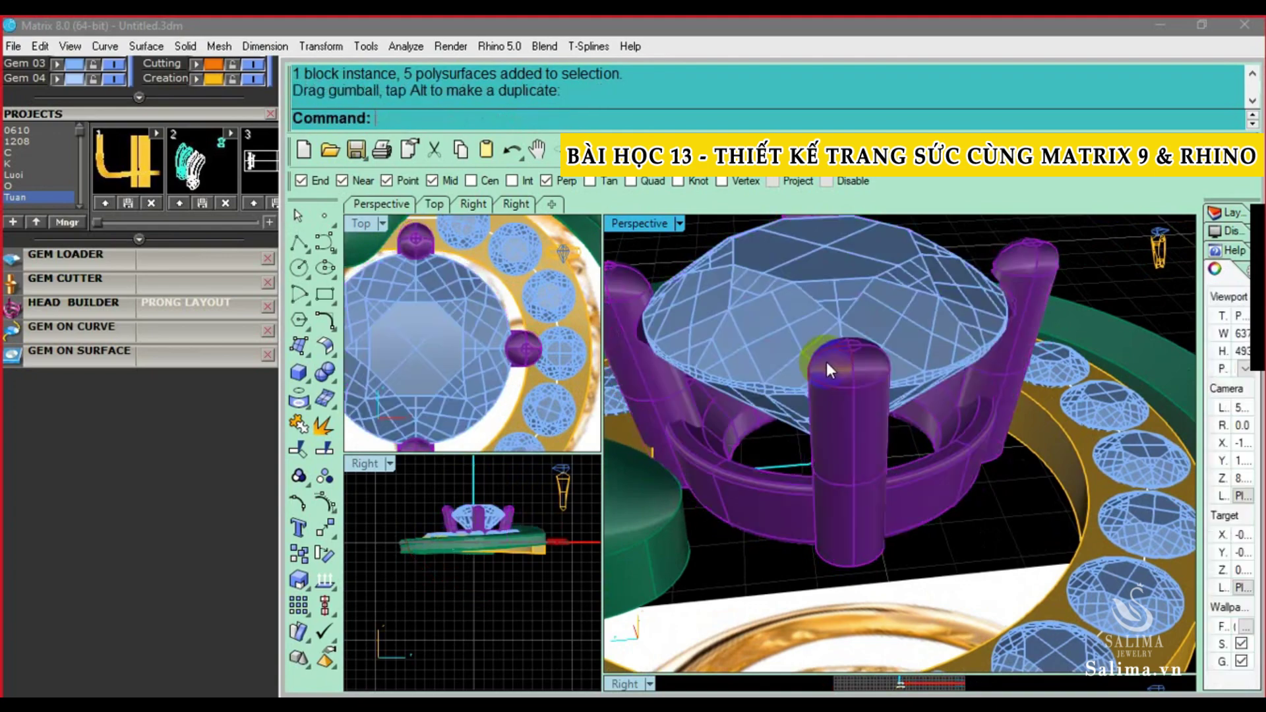
# In the Top view, move the centre stone head to the middle of the band
pyautogui.moveTo(826, 361)
pyautogui.mouseDown(button='right')
pyautogui.moveTo(857, 429)
pyautogui.moveTo(1009, 458)
pyautogui.moveTo(1062, 535)
pyautogui.moveTo(982, 423)
pyautogui.moveTo(969, 370)
pyautogui.moveTo(848, 393)
pyautogui.moveTo(905, 455)
pyautogui.moveTo(872, 433)
pyautogui.mouseUp(button='right')
pyautogui.scroll(-3, 475, 340)
pyautogui.scroll(-2, 476, 317)
pyautogui.scroll(-1, 476, 317)
pyautogui.click(405, 385)
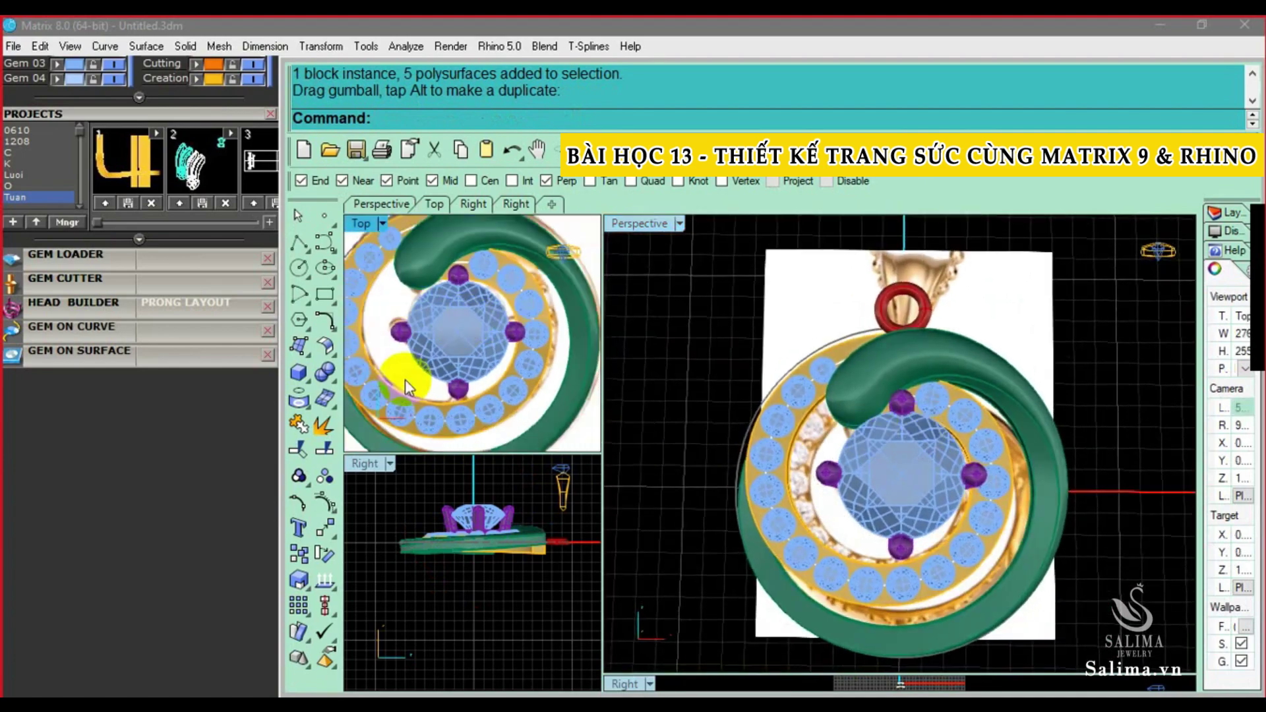
pyautogui.scroll(2, 448, 325)
pyautogui.moveTo(456, 316); pyautogui.dragTo(463, 305)
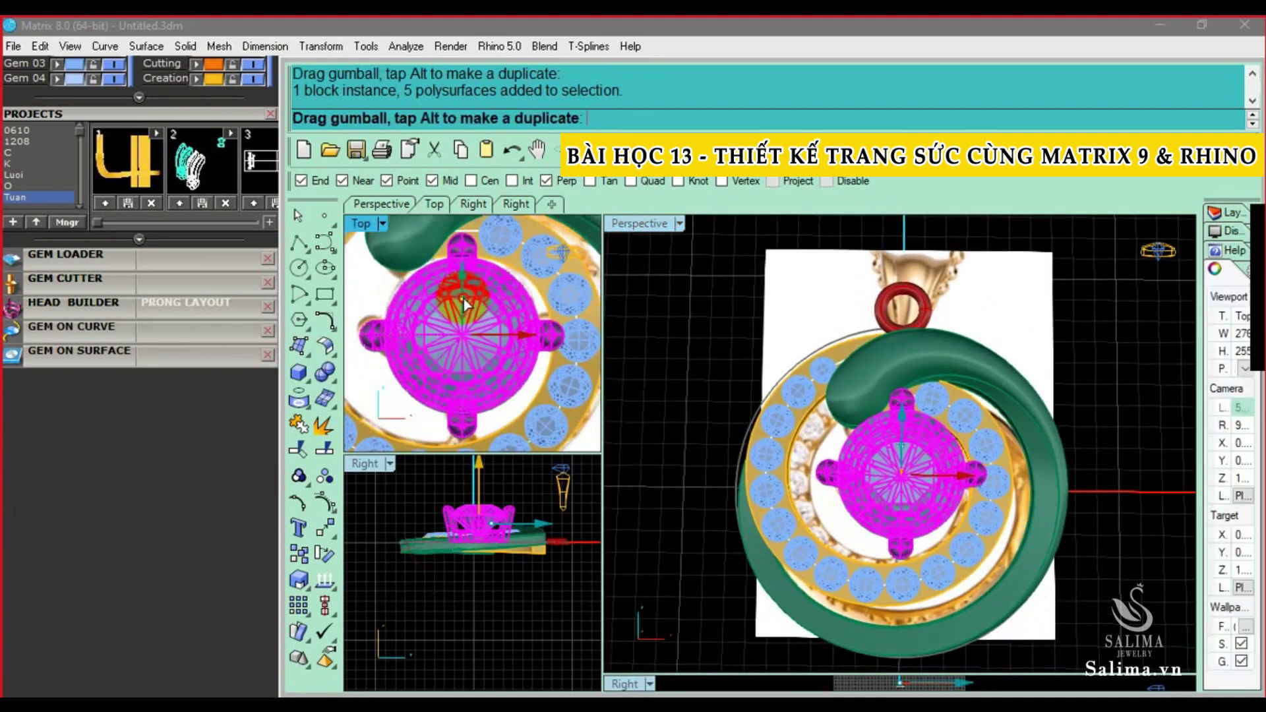
pyautogui.press('Escape')
# Adjust the perspective view and select the reference picture
pyautogui.scroll(-3, 492, 347)
pyautogui.moveTo(492, 347); pyautogui.dragTo(473, 333, button='right')
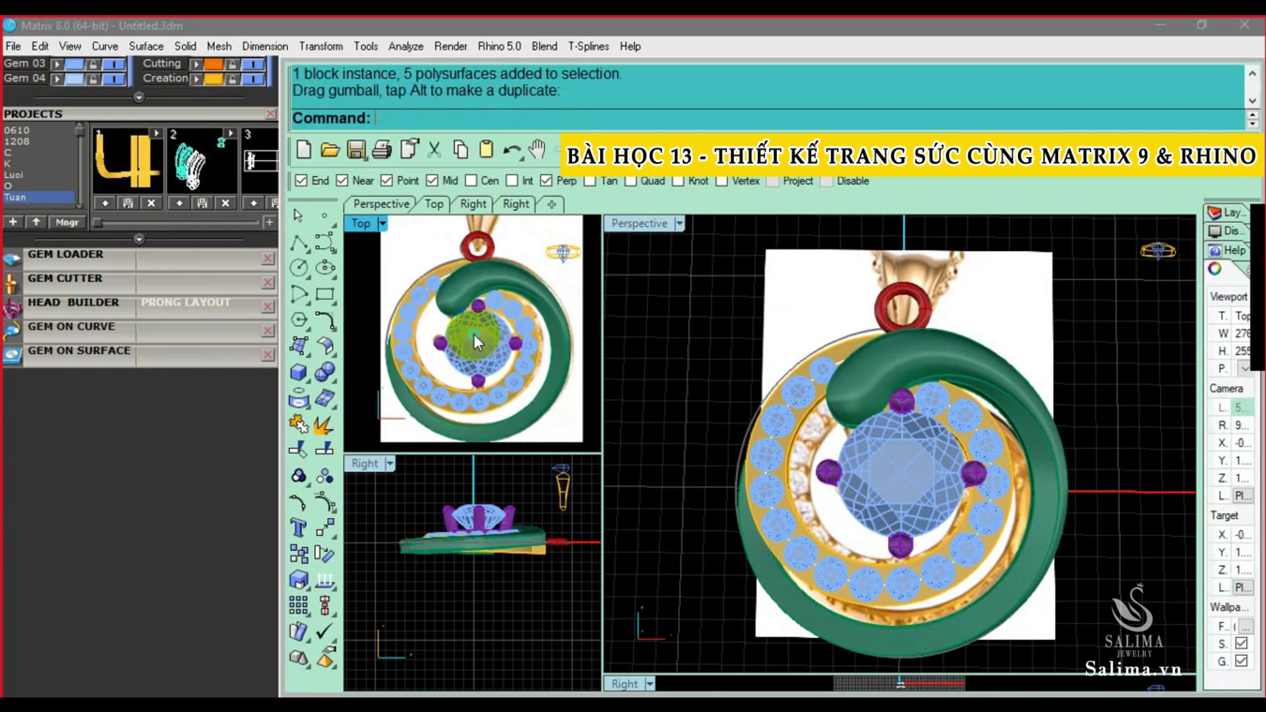
pyautogui.moveTo(919, 447)
pyautogui.mouseDown(button='right')
pyautogui.moveTo(923, 458)
pyautogui.moveTo(888, 488)
pyautogui.moveTo(771, 541)
pyautogui.mouseUp(button='right')
pyautogui.click(772, 540)
# Nudge the reference picture to the right, then hide it with H
pyautogui.scroll(-2, 549, 352)
pyautogui.hotkey('alt', 'Right')
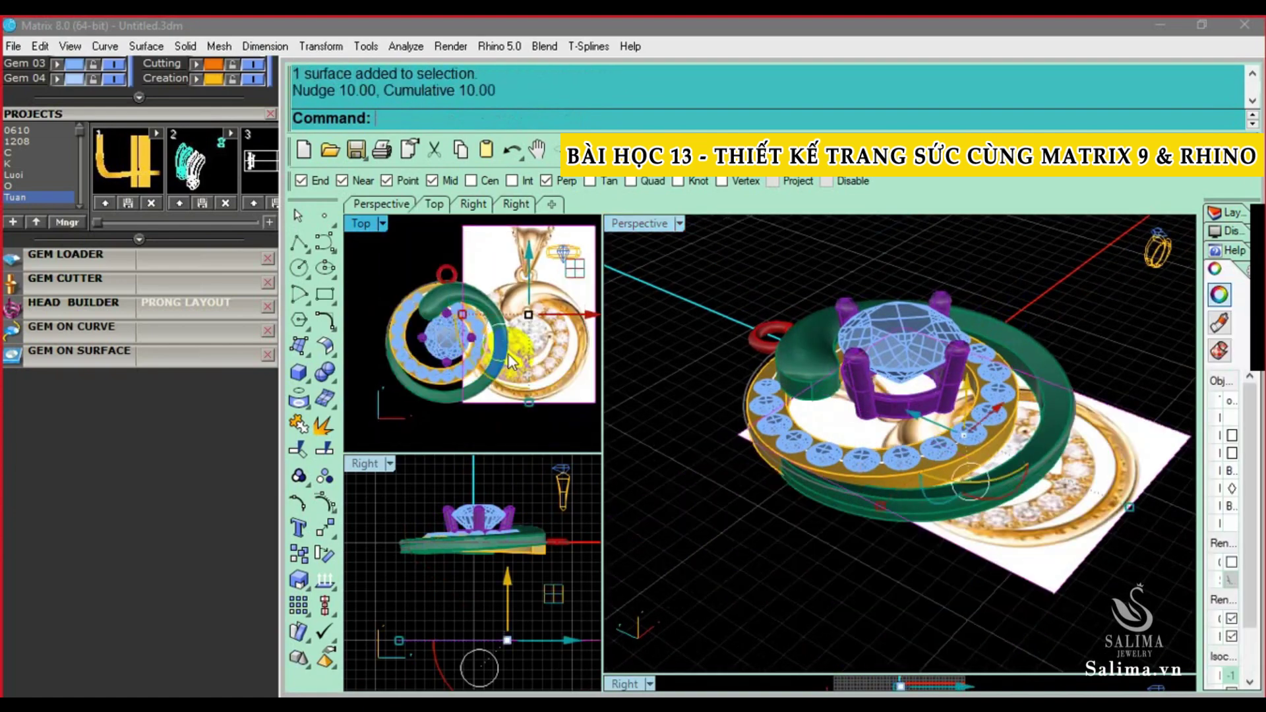
pyautogui.hotkey('alt', 'Right')
pyautogui.write('H')
pyautogui.press('Return')
pyautogui.write('H')
# Orbit the view to face the pendant front-on and select the bail
pyautogui.moveTo(521, 315); pyautogui.dragTo(551, 331, button='right')
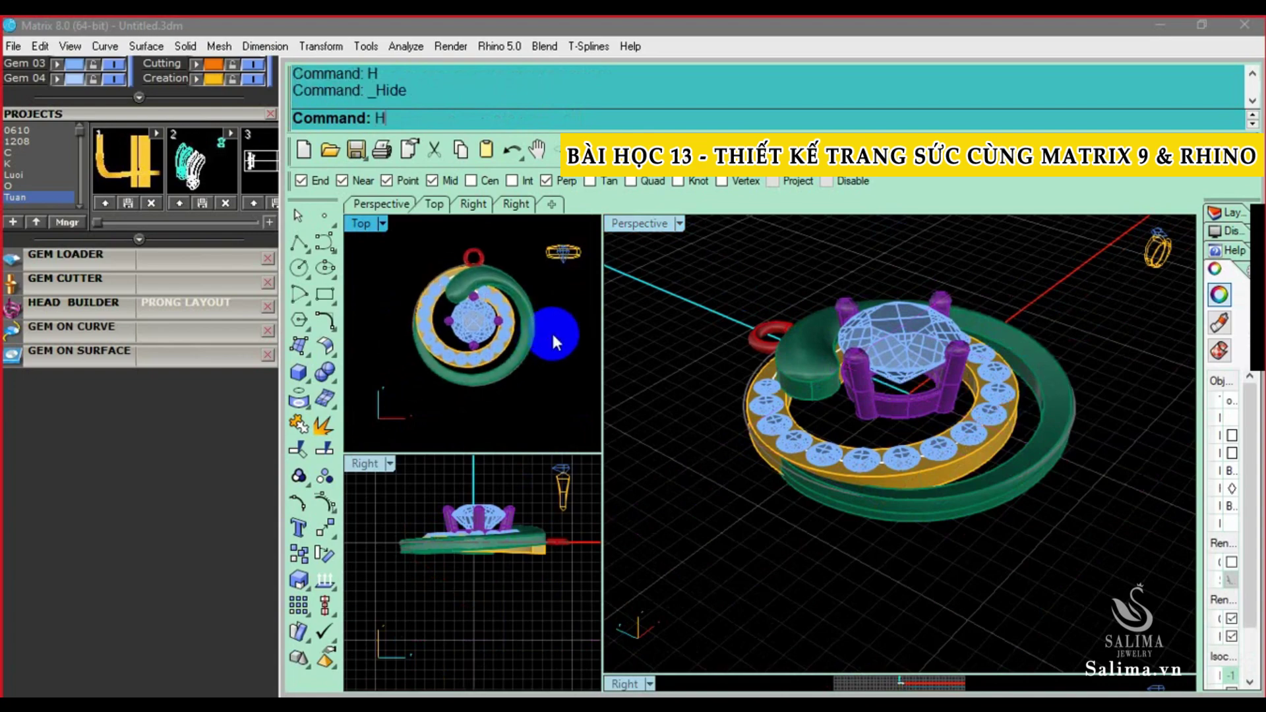
pyautogui.moveTo(725, 369)
pyautogui.mouseDown(button='right')
pyautogui.moveTo(849, 444)
pyautogui.moveTo(733, 410)
pyautogui.mouseUp(button='right')
pyautogui.press('Escape')
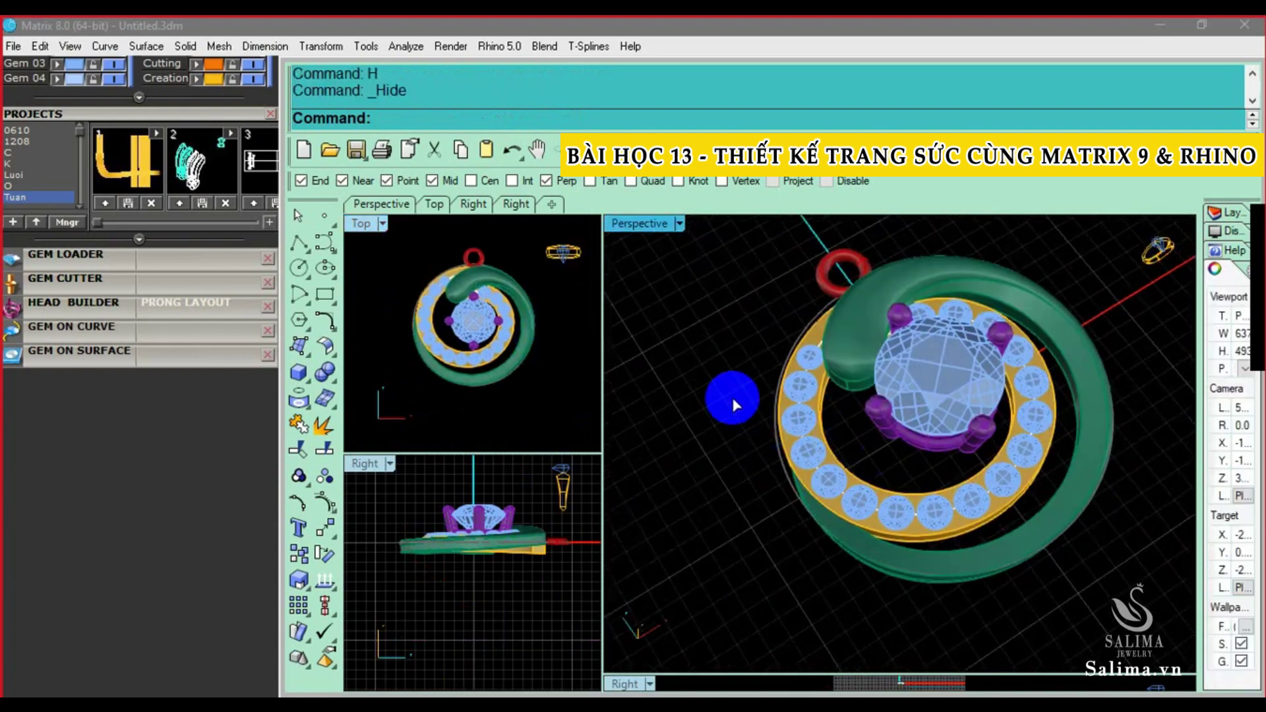
pyautogui.press('Escape')
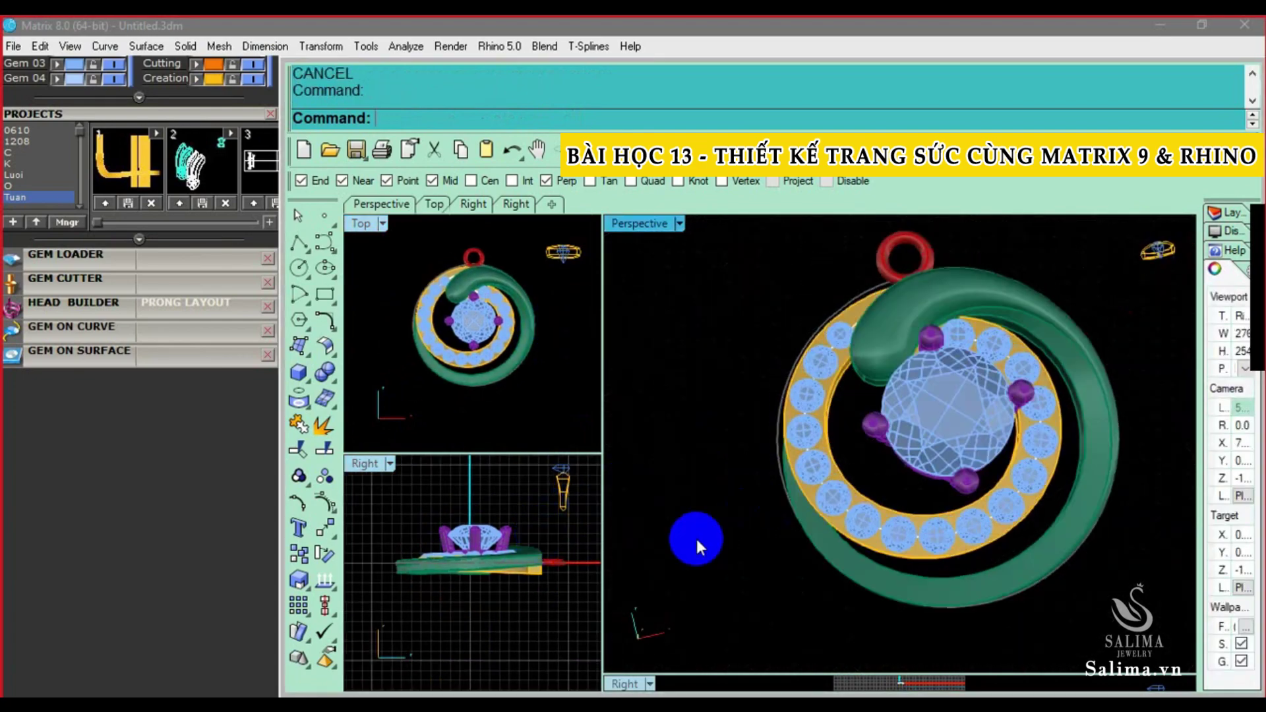
pyautogui.moveTo(696, 539); pyautogui.dragTo(903, 333, button='right')
pyautogui.click(894, 395)
pyautogui.moveTo(894, 396)
pyautogui.mouseDown(button='right')
pyautogui.moveTo(906, 397)
pyautogui.moveTo(896, 316)
pyautogui.mouseUp(button='right')
# Window-select the top, bottom and left band gems, then deselect them
pyautogui.click(931, 398)
pyautogui.moveTo(845, 287); pyautogui.dragTo(1035, 454)
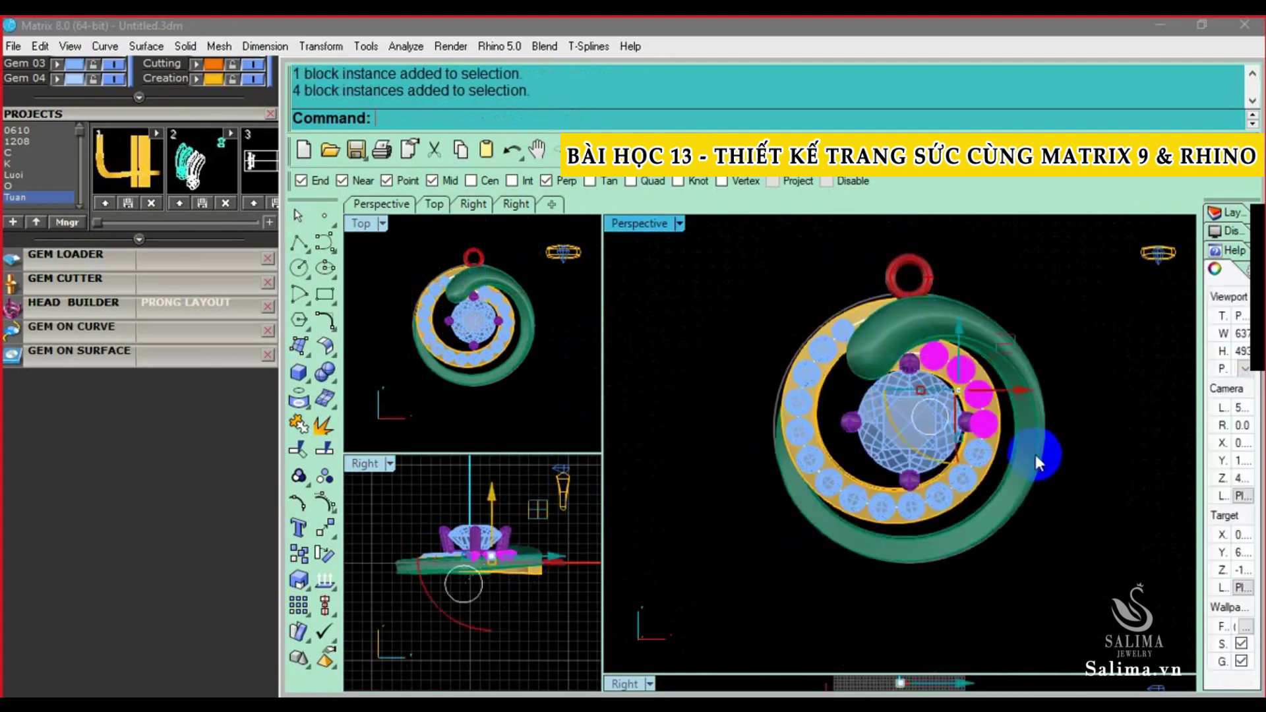
pyautogui.moveTo(907, 555); pyautogui.dragTo(1056, 422)
pyautogui.moveTo(771, 310); pyautogui.dragTo(856, 444)
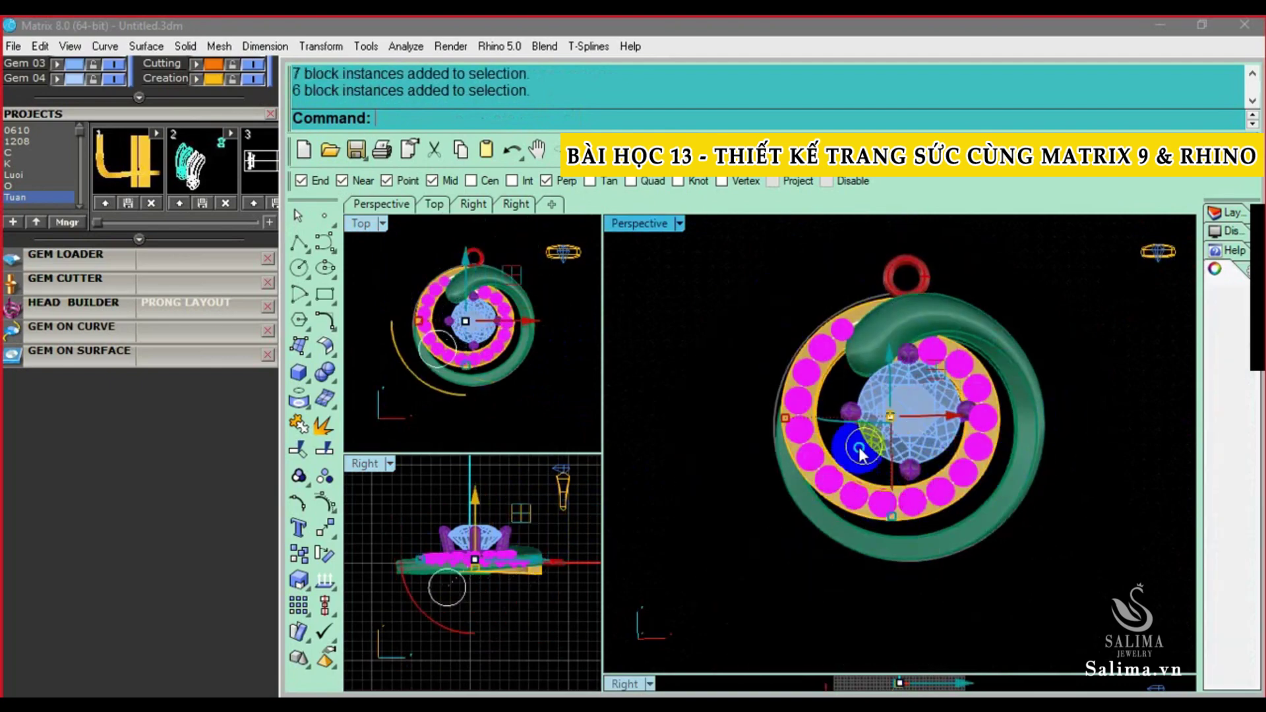
pyautogui.moveTo(856, 444)
pyautogui.mouseDown(button='right')
pyautogui.moveTo(740, 480)
pyautogui.moveTo(830, 386)
pyautogui.moveTo(904, 475)
pyautogui.moveTo(881, 494)
pyautogui.moveTo(800, 508)
pyautogui.moveTo(856, 468)
pyautogui.moveTo(890, 570)
pyautogui.moveTo(918, 418)
pyautogui.mouseUp(button='right')
pyautogui.press('Escape')
pyautogui.scroll(5, 917, 462)
# Shell the gold band with a 0.5 wall thickness and inspect the result
pyautogui.moveTo(831, 419); pyautogui.dragTo(847, 331, button='right')
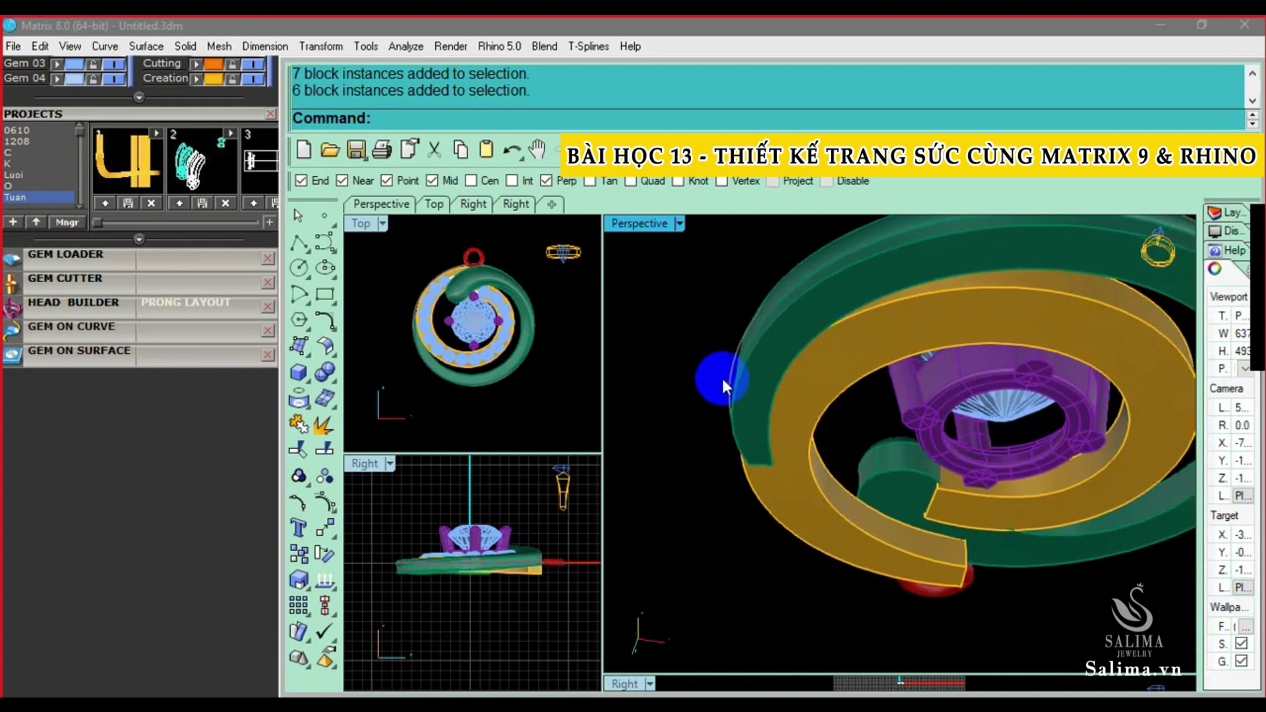
pyautogui.write('l')
pyautogui.press('Return')
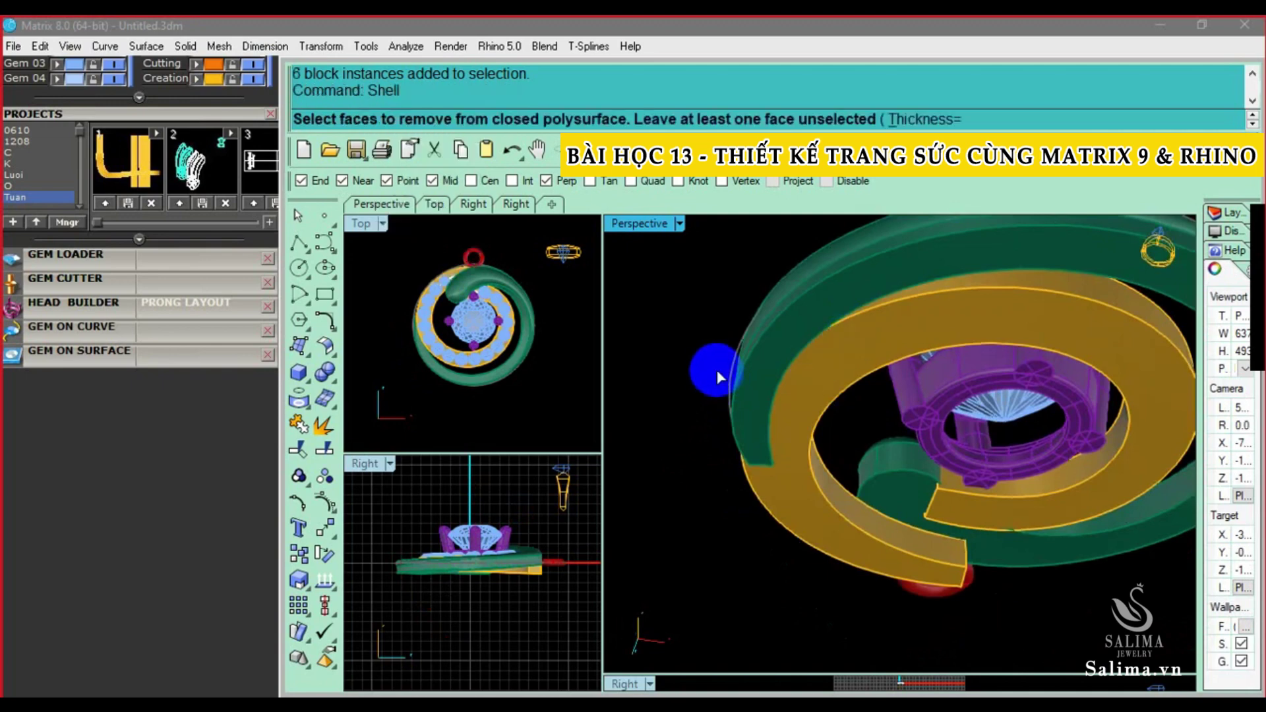
pyautogui.moveTo(840, 394); pyautogui.dragTo(836, 380, button='right')
pyautogui.write('0.5')
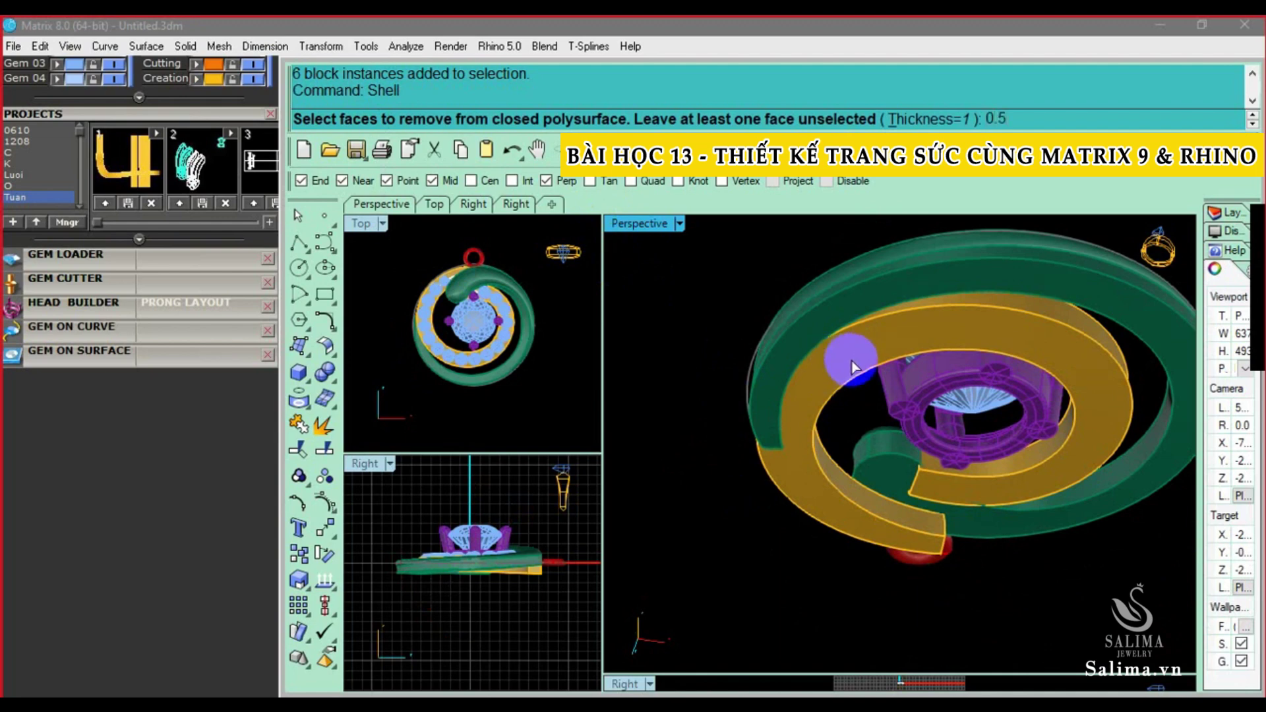
pyautogui.press('Return')
pyautogui.scroll(2, 821, 398)
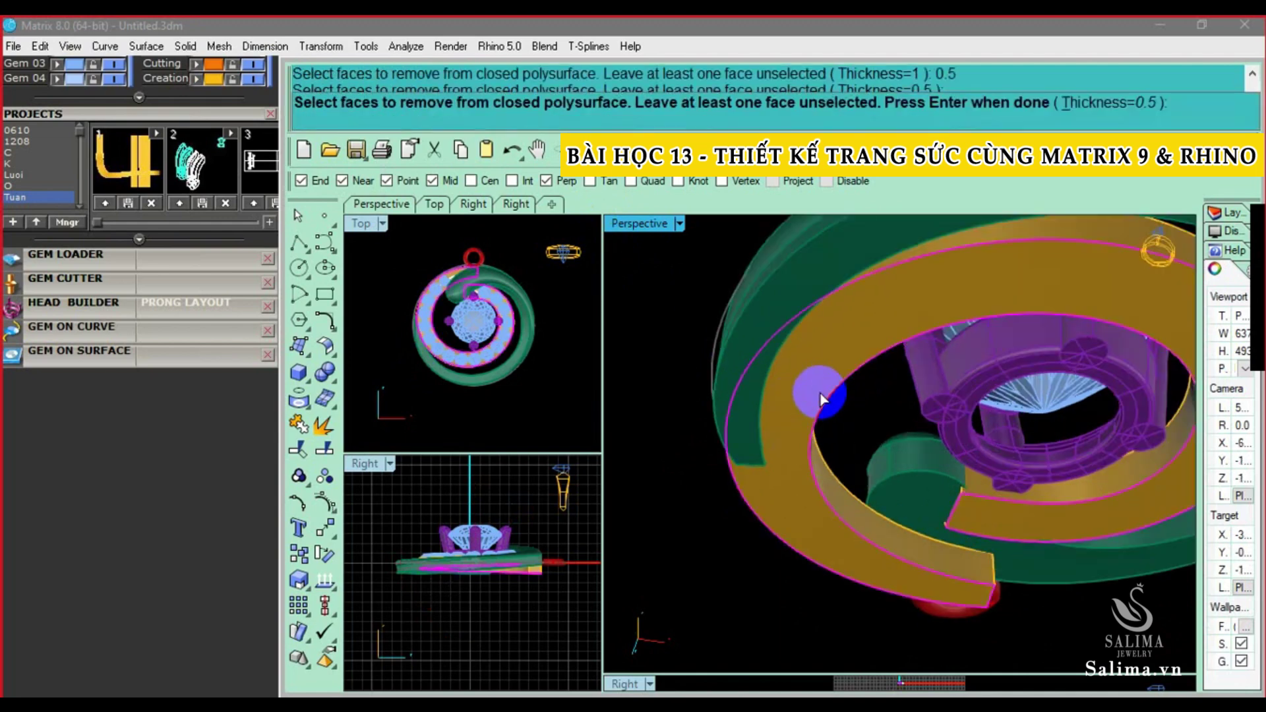
pyautogui.moveTo(946, 557); pyautogui.dragTo(915, 513, button='right')
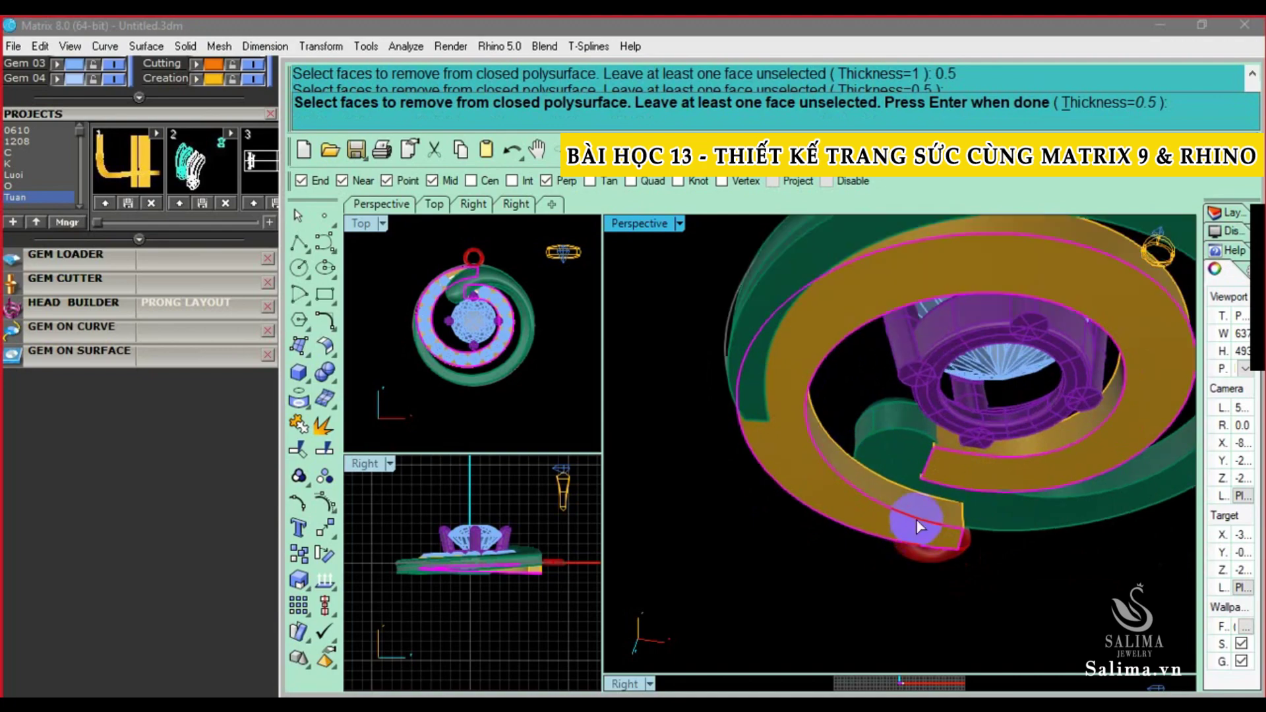
pyautogui.rightClick(930, 435)
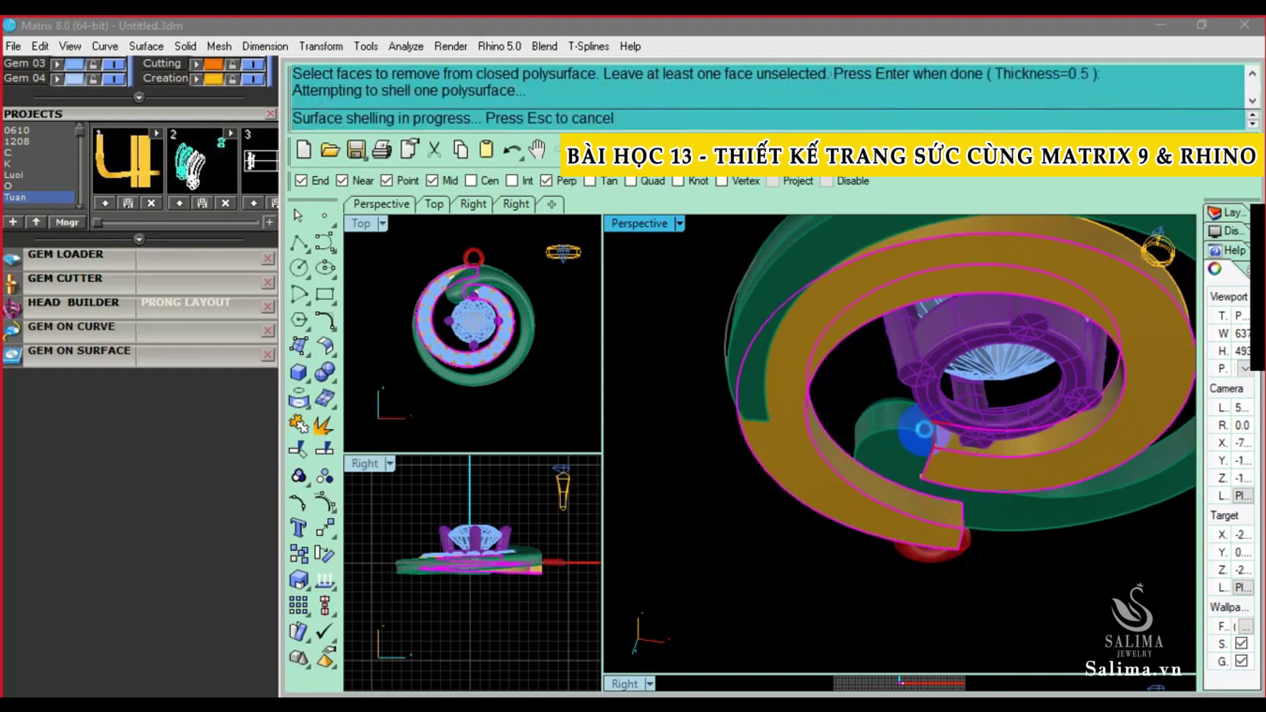
pyautogui.moveTo(931, 439)
pyautogui.mouseDown(button='right')
pyautogui.moveTo(841, 488)
pyautogui.moveTo(937, 325)
pyautogui.moveTo(843, 345)
pyautogui.mouseUp(button='right')
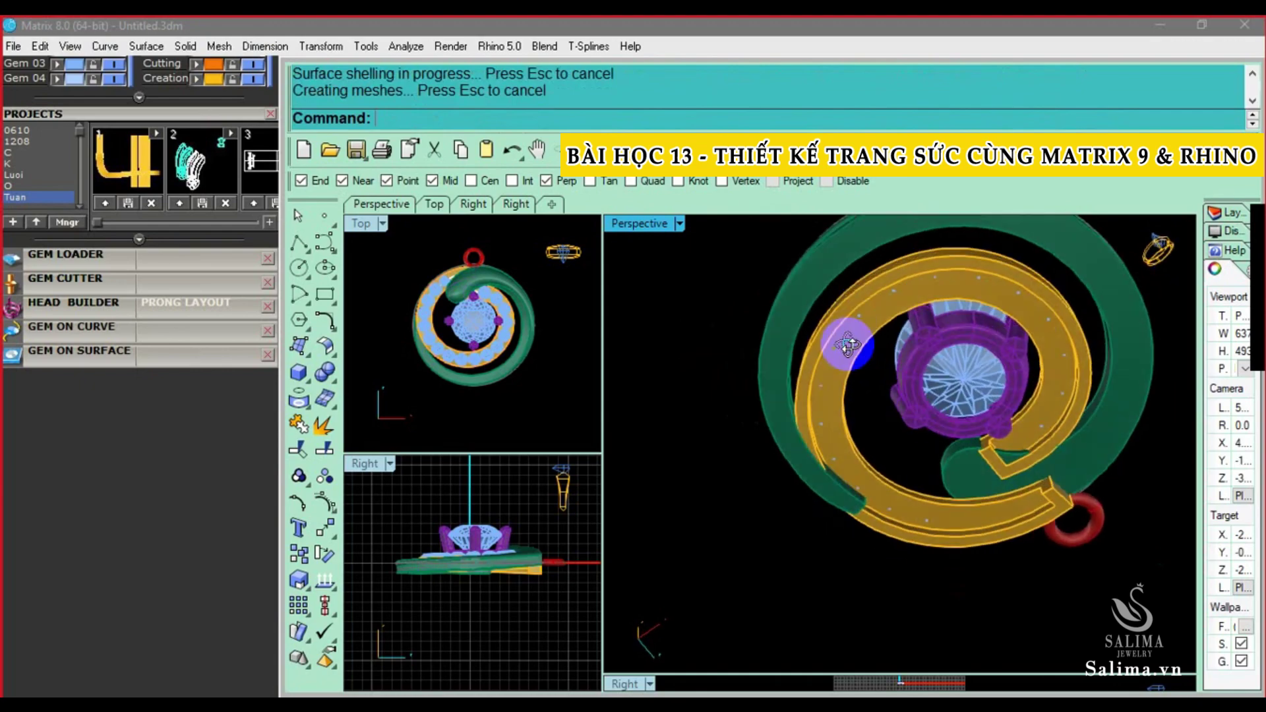
pyautogui.scroll(5, 817, 371)
pyautogui.scroll(-3, 785, 400)
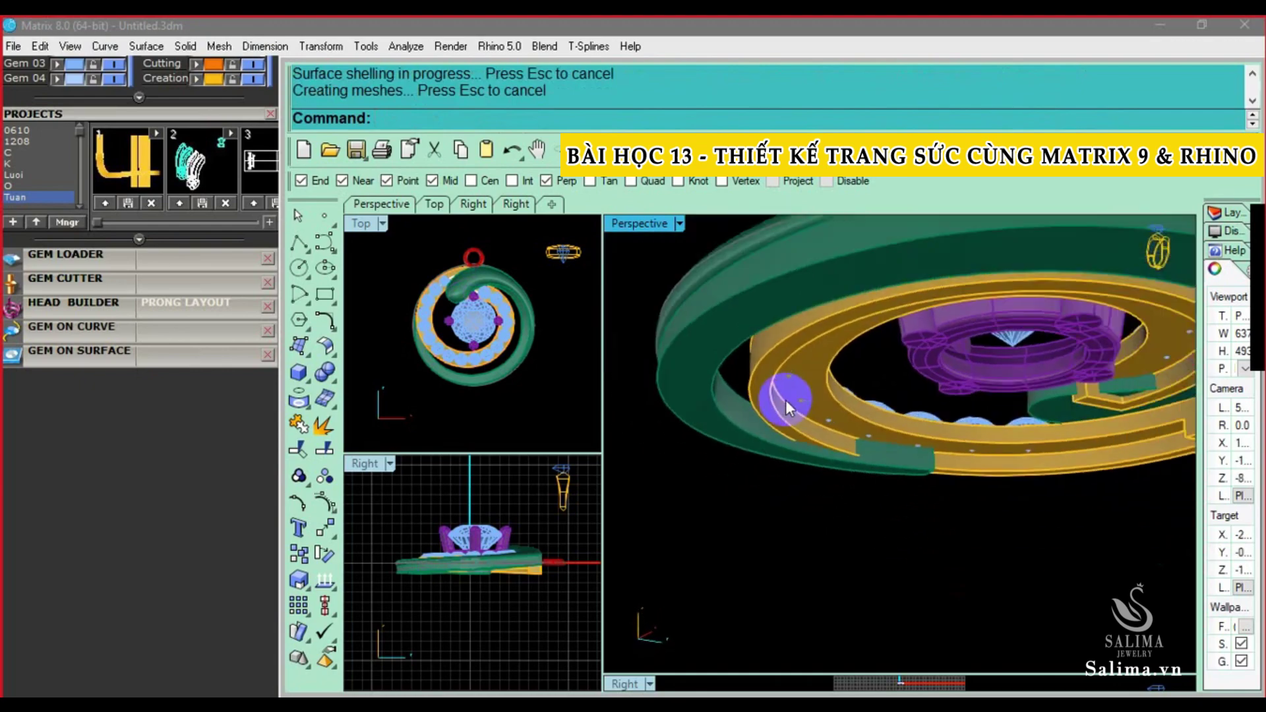
# Undo the shell, restart it and pick the gold band face to remove
pyautogui.hotkey('ctrl', 'z')
pyautogui.press('Return')
pyautogui.moveTo(746, 465)
pyautogui.mouseDown(button='right')
pyautogui.moveTo(803, 429)
pyautogui.moveTo(791, 333)
pyautogui.mouseUp(button='right')
pyautogui.click(852, 514)
pyautogui.scroll(2, 1010, 462)
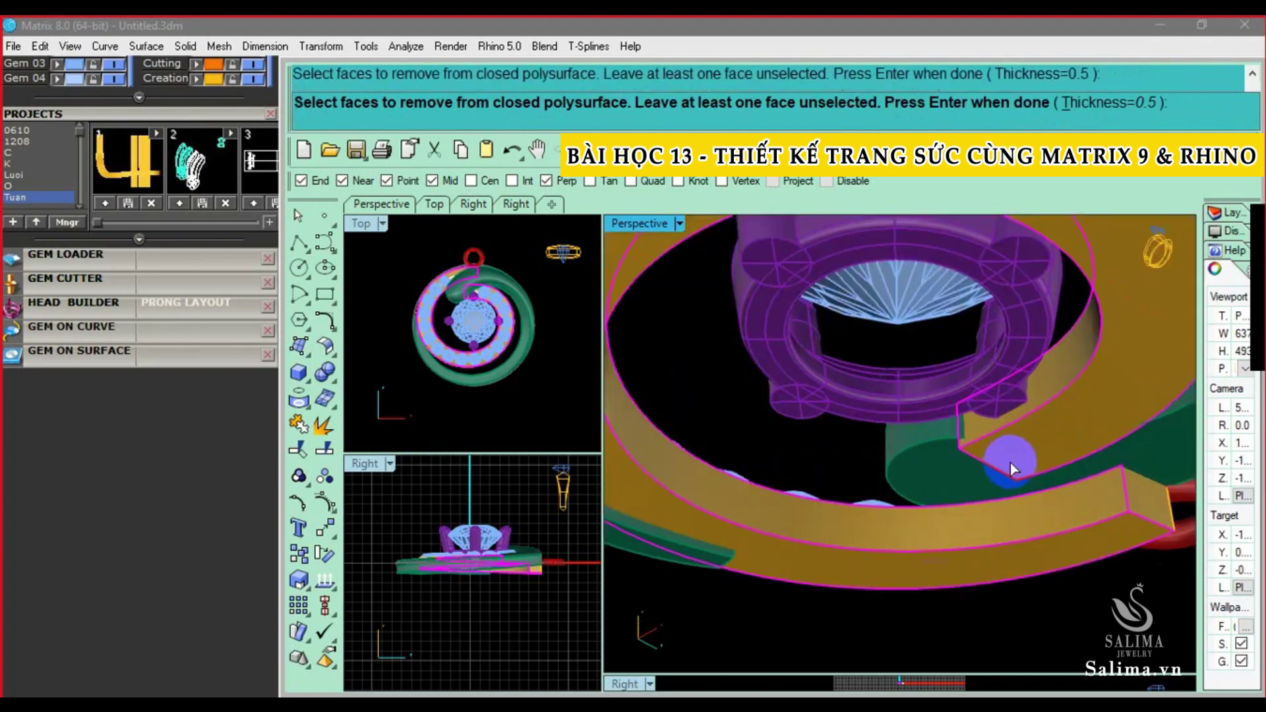
pyautogui.scroll(-3, 988, 455)
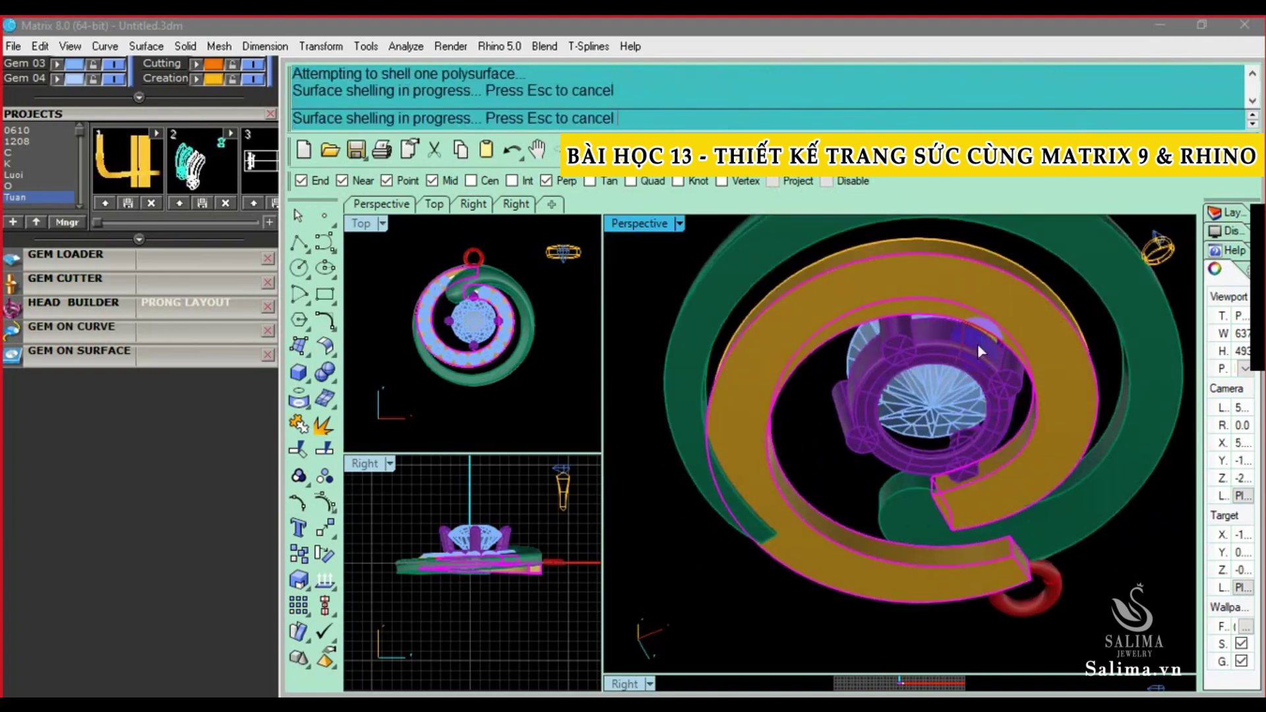
pyautogui.scroll(2, 1015, 535)
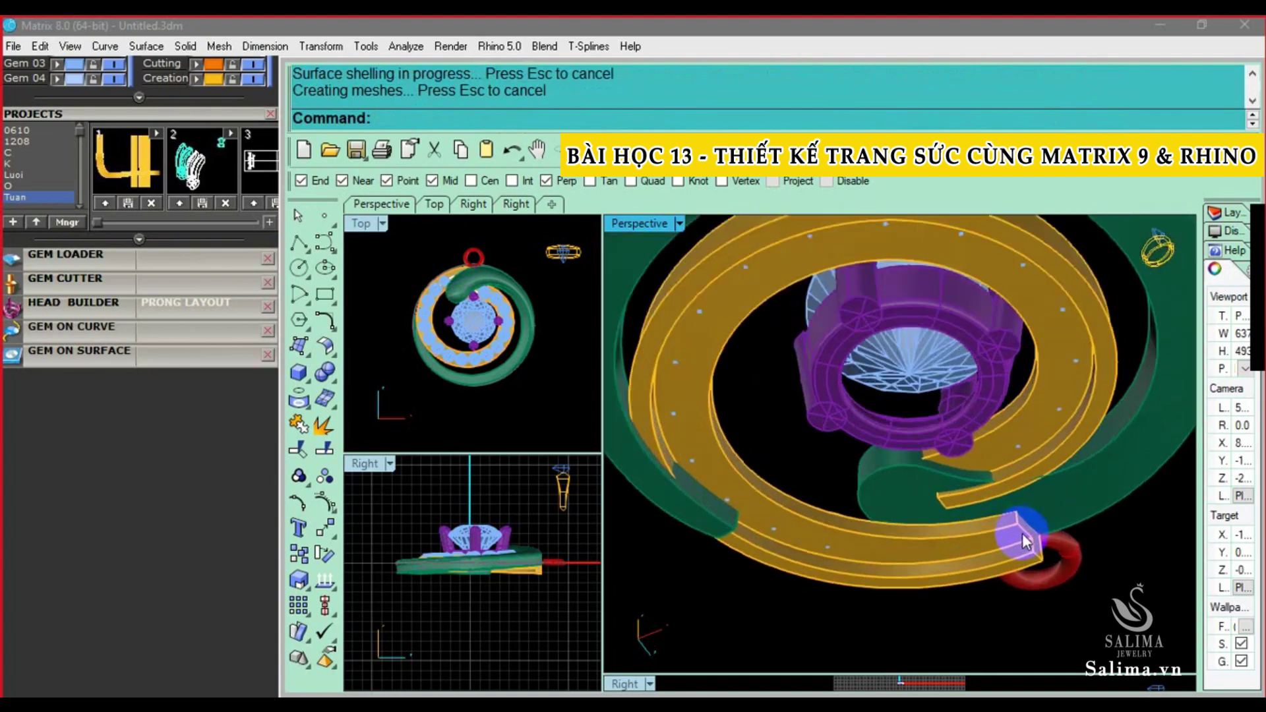
pyautogui.scroll(4, 824, 485)
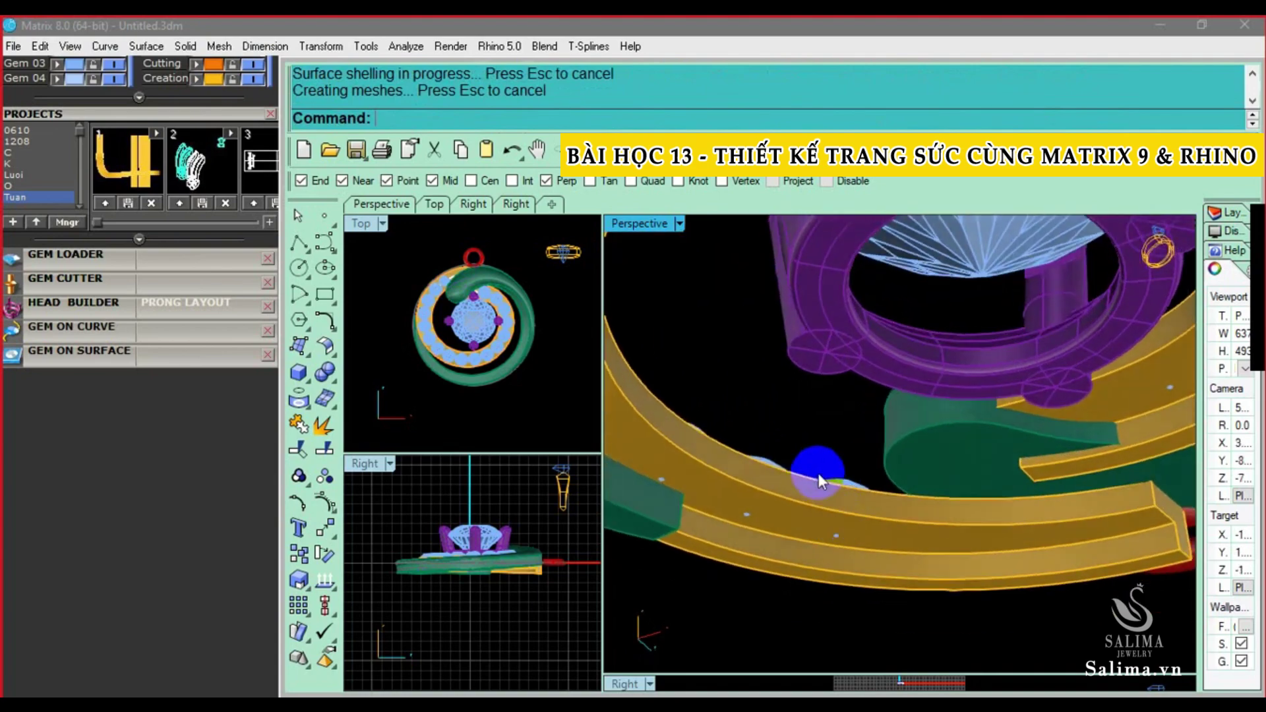
# Orbit to a top-down view of the head and band and zoom in to inspect
pyautogui.moveTo(818, 511)
pyautogui.mouseDown(button='right')
pyautogui.moveTo(811, 499)
pyautogui.moveTo(856, 613)
pyautogui.moveTo(879, 551)
pyautogui.moveTo(857, 650)
pyautogui.mouseUp(button='right')
pyautogui.moveTo(729, 655); pyautogui.dragTo(769, 574, button='right')
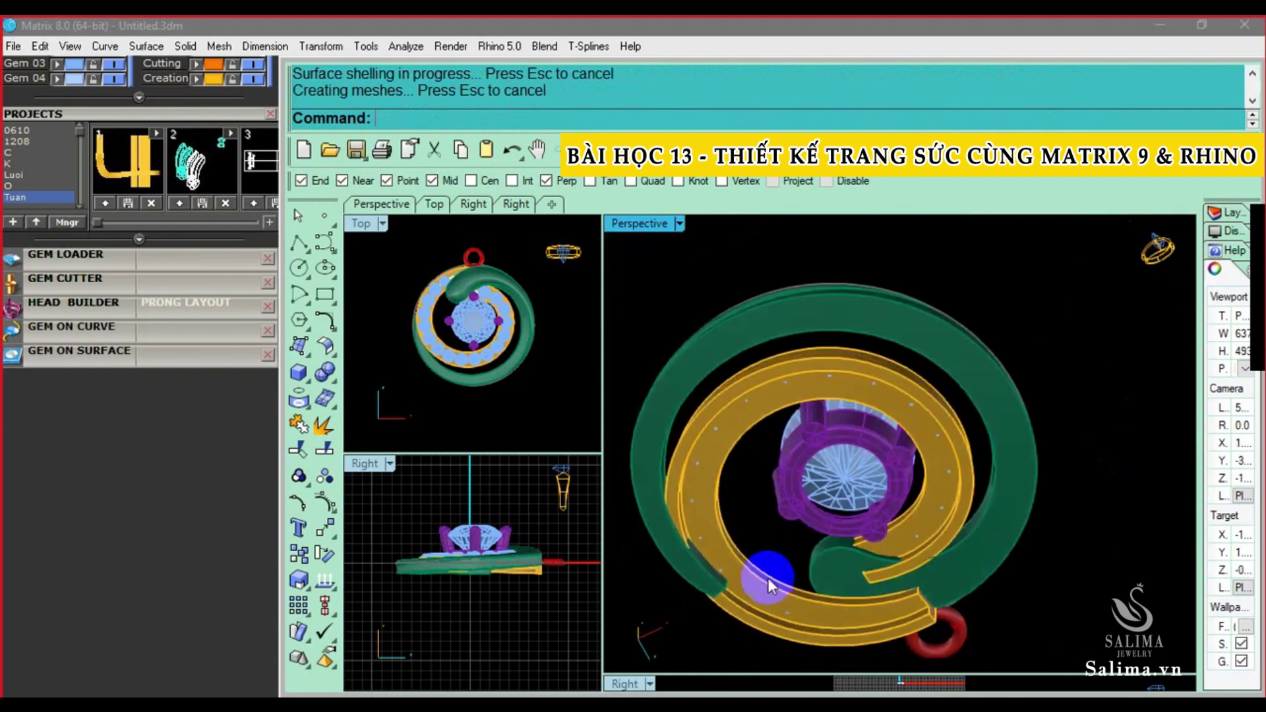
pyautogui.moveTo(879, 600); pyautogui.dragTo(875, 585, button='right')
pyautogui.scroll(2, 514, 332)
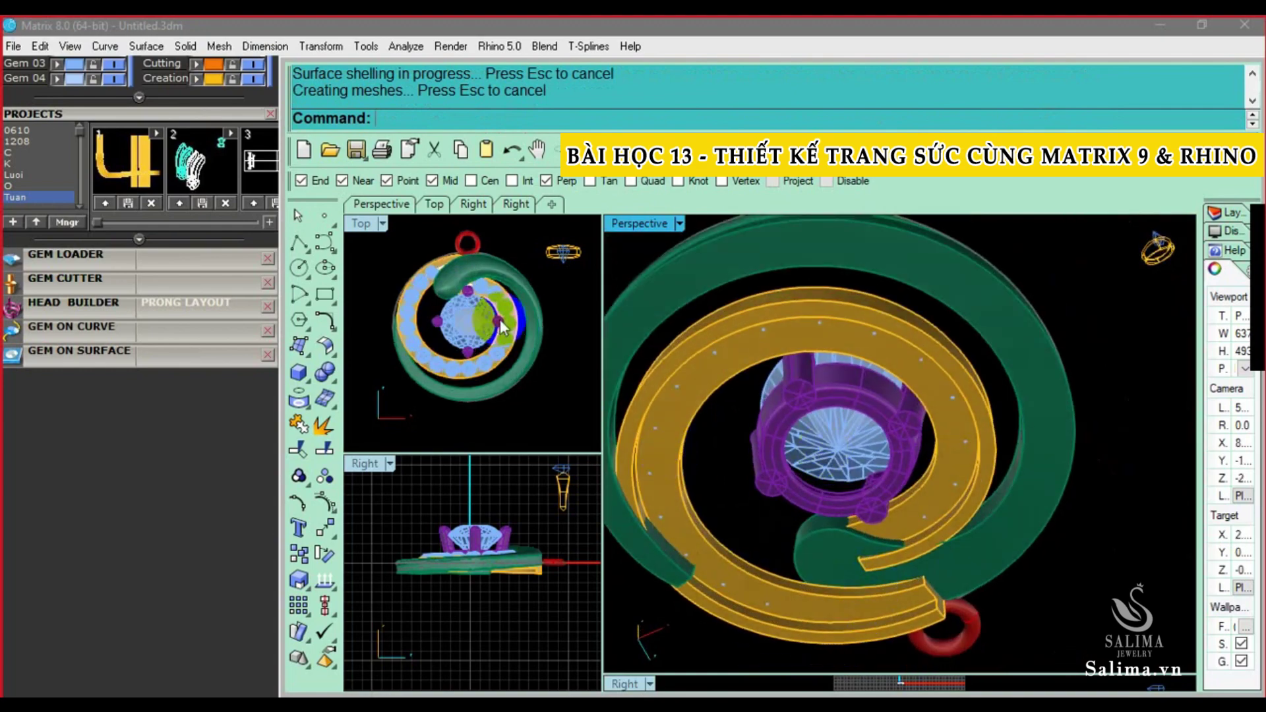
pyautogui.scroll(2, 514, 332)
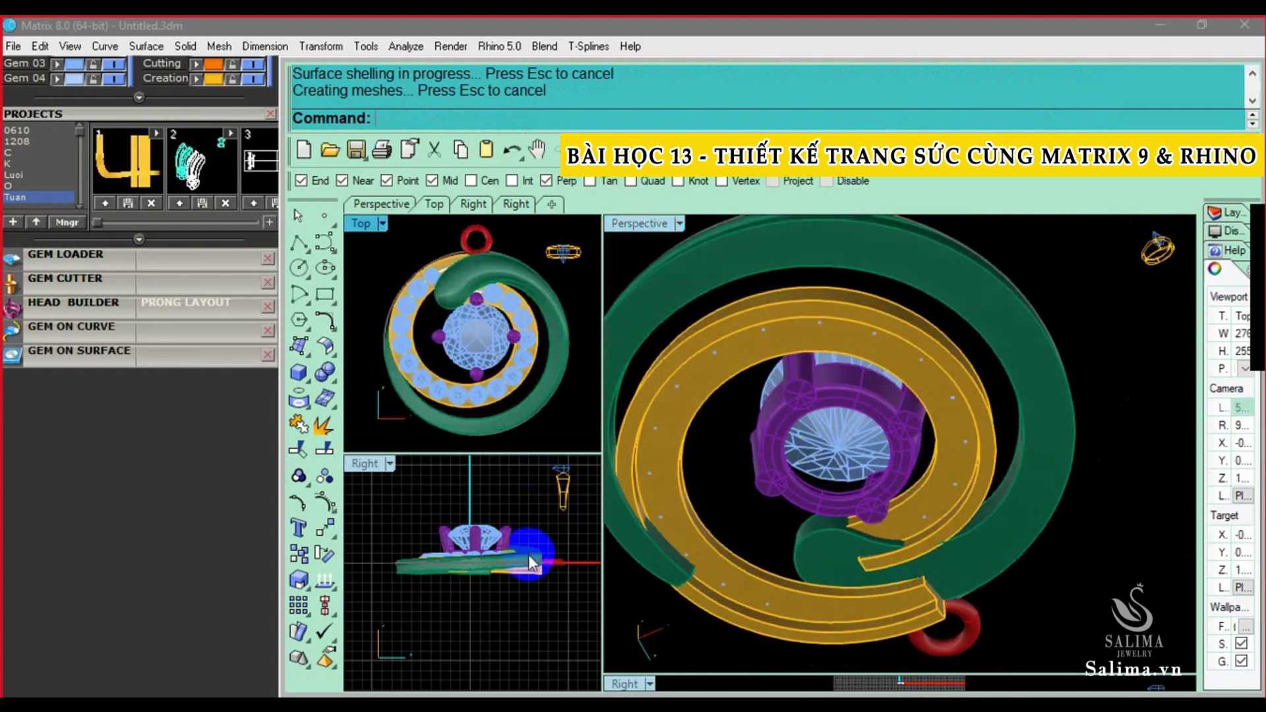
pyautogui.scroll(1, 528, 585)
pyautogui.scroll(2, 529, 585)
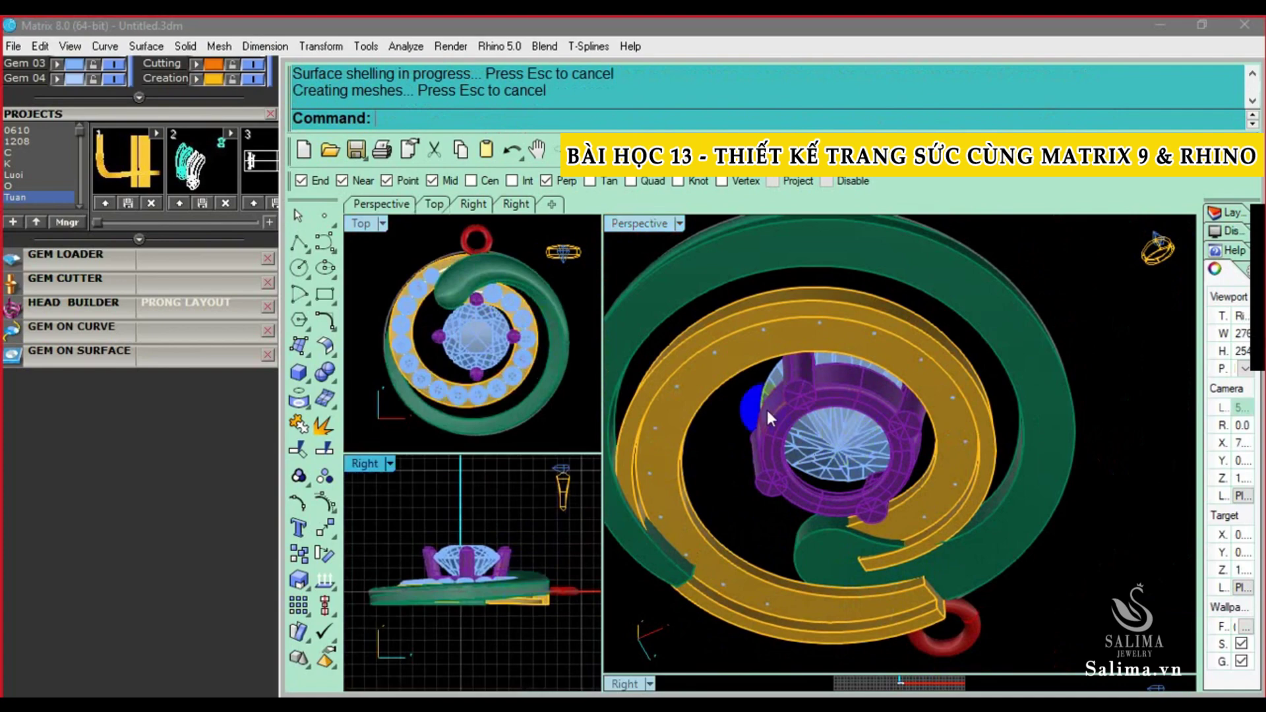
pyautogui.scroll(-2, 811, 343)
pyautogui.scroll(-1, 814, 396)
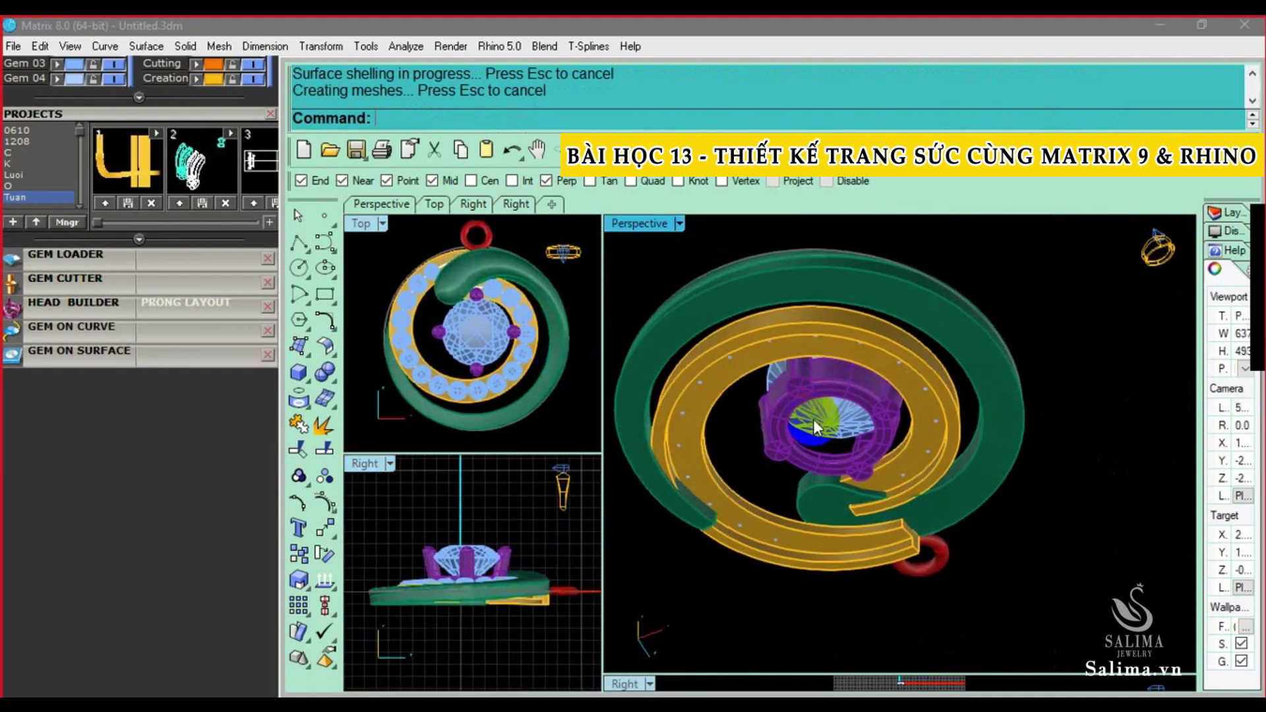
pyautogui.scroll(1, 814, 427)
# Orbit the pendant from low side and oblique angles to inspect the shelled band and swirl
pyautogui.moveTo(814, 427)
pyautogui.mouseDown(button='right')
pyautogui.moveTo(796, 438)
pyautogui.moveTo(832, 436)
pyautogui.moveTo(842, 521)
pyautogui.moveTo(848, 274)
pyautogui.moveTo(721, 367)
pyautogui.moveTo(692, 334)
pyautogui.mouseUp(button='right')
pyautogui.moveTo(926, 288)
pyautogui.mouseDown(button='right')
pyautogui.moveTo(893, 485)
pyautogui.moveTo(726, 508)
pyautogui.moveTo(718, 407)
pyautogui.mouseUp(button='right')
pyautogui.moveTo(817, 521); pyautogui.dragTo(816, 517, button='right')
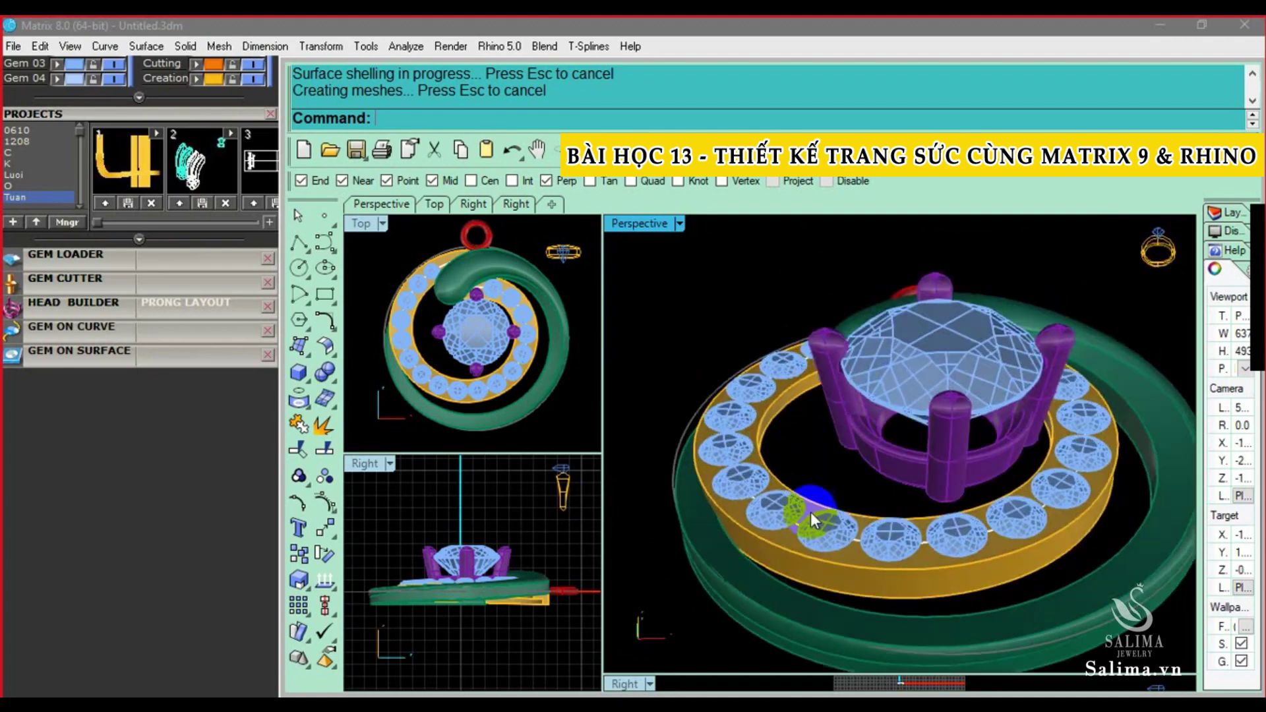
pyautogui.moveTo(991, 402)
pyautogui.mouseDown(button='right')
pyautogui.moveTo(928, 545)
pyautogui.moveTo(836, 497)
pyautogui.mouseUp(button='right')
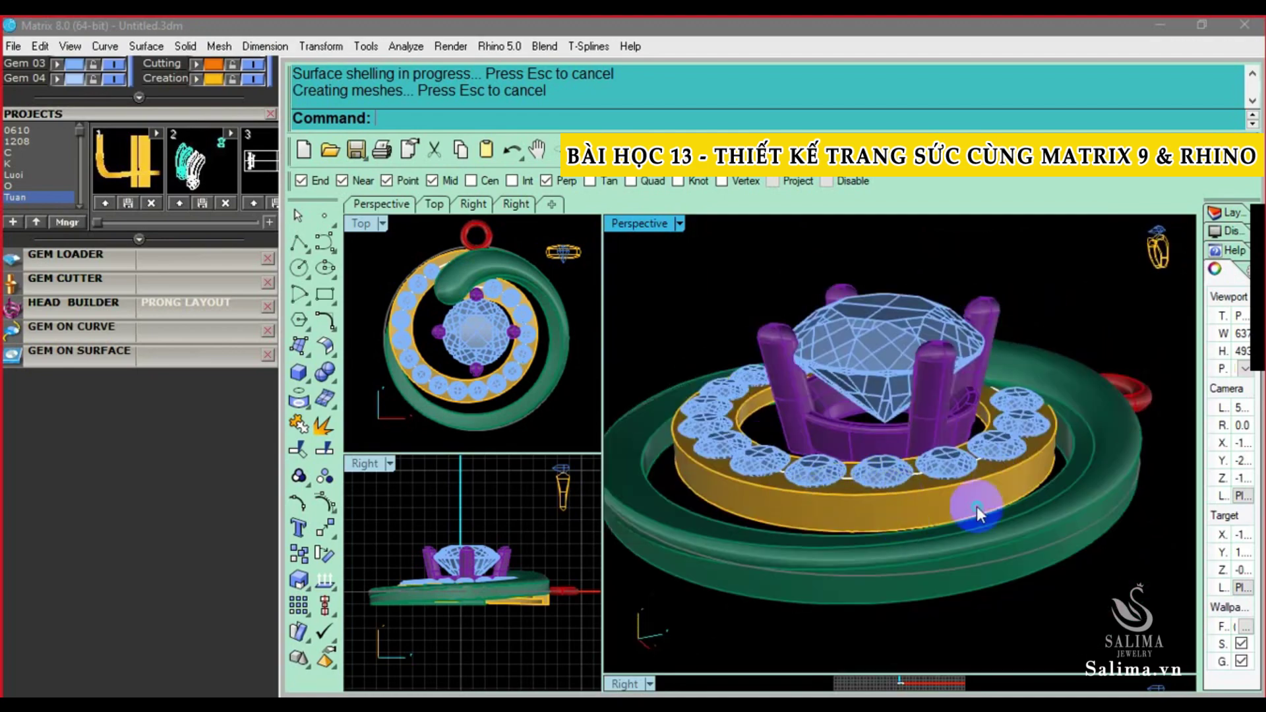
pyautogui.moveTo(975, 508)
pyautogui.mouseDown(button='right')
pyautogui.moveTo(1082, 317)
pyautogui.moveTo(1051, 389)
pyautogui.moveTo(1029, 343)
pyautogui.mouseUp(button='right')
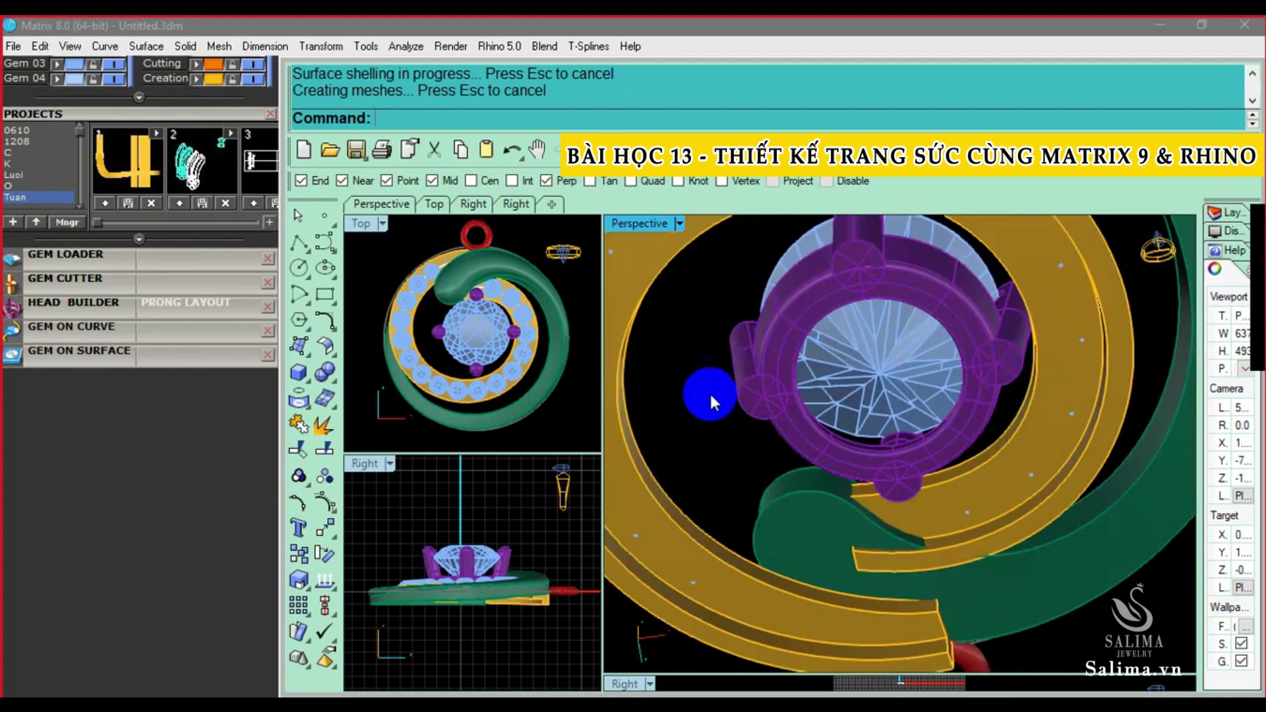
pyautogui.moveTo(711, 401); pyautogui.dragTo(908, 464, button='right')
pyautogui.moveTo(925, 384)
pyautogui.mouseDown(button='right')
pyautogui.moveTo(743, 620)
pyautogui.moveTo(1129, 491)
pyautogui.mouseUp(button='right')
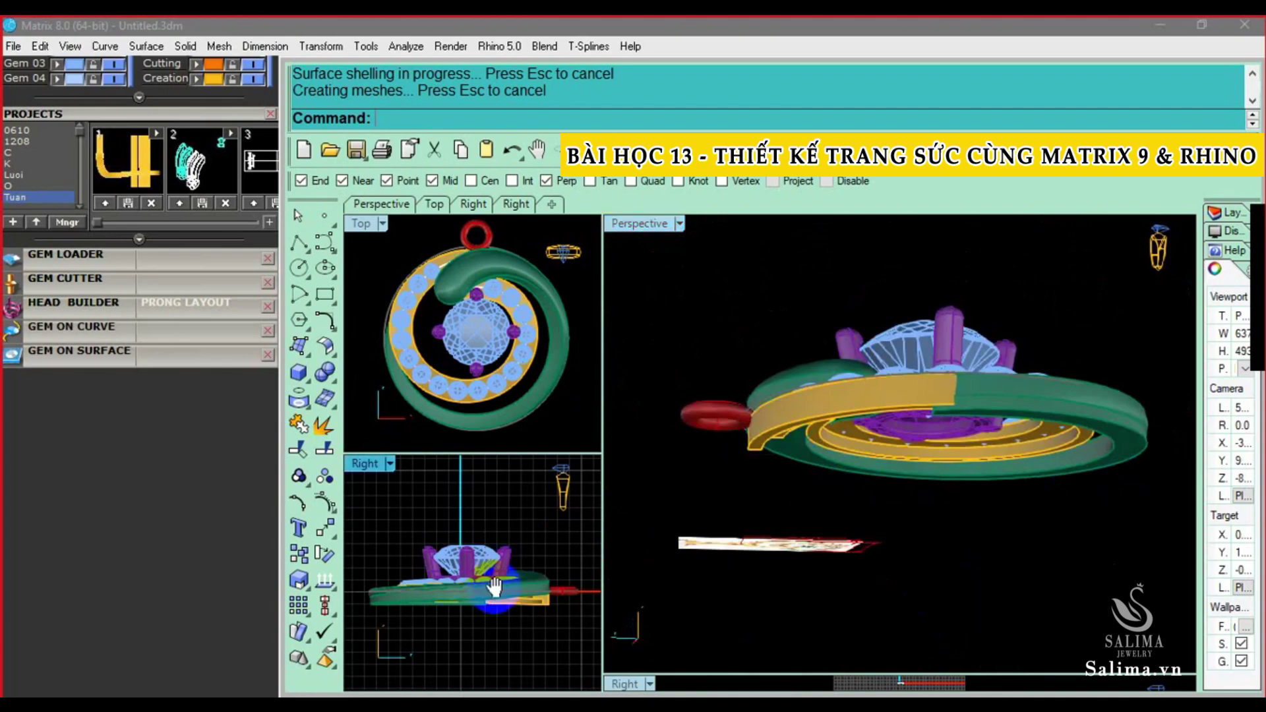
pyautogui.moveTo(495, 594); pyautogui.dragTo(524, 581, button='right')
pyautogui.moveTo(509, 438); pyautogui.dragTo(507, 394, button='right')
pyautogui.moveTo(955, 556); pyautogui.dragTo(933, 514, button='right')
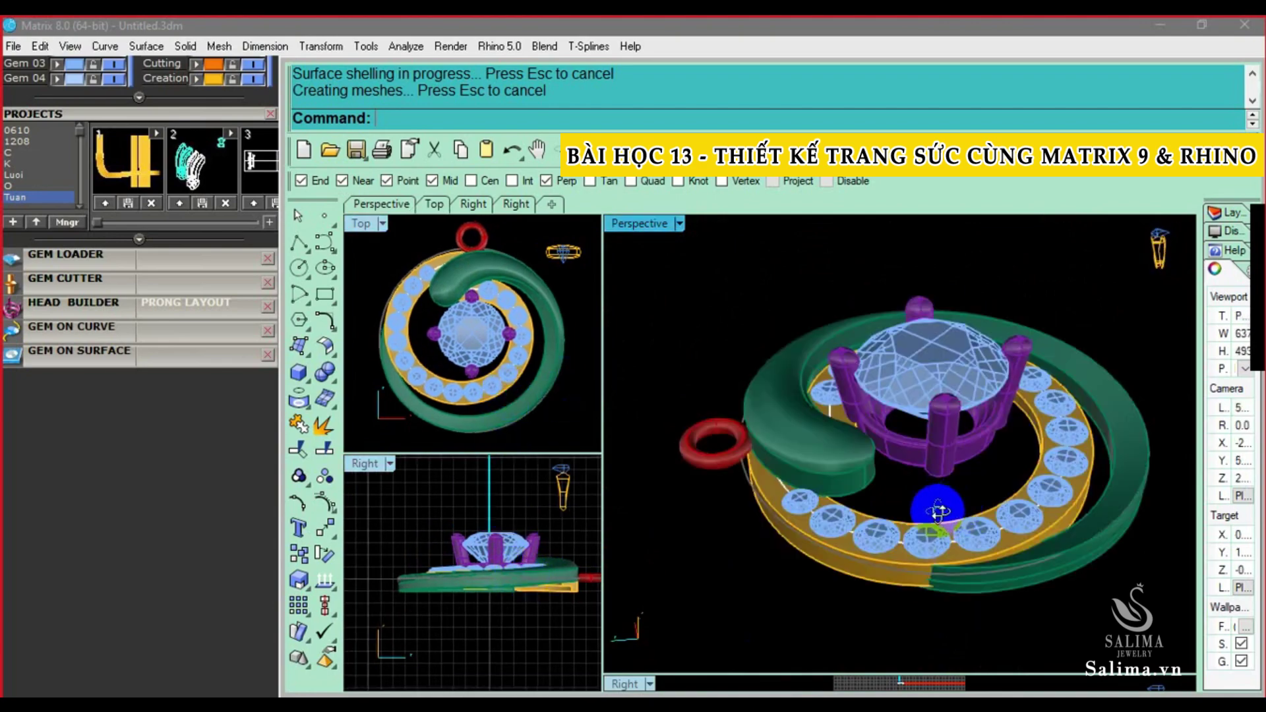
pyautogui.click(908, 580)
pyautogui.moveTo(908, 580); pyautogui.dragTo(773, 459, button='right')
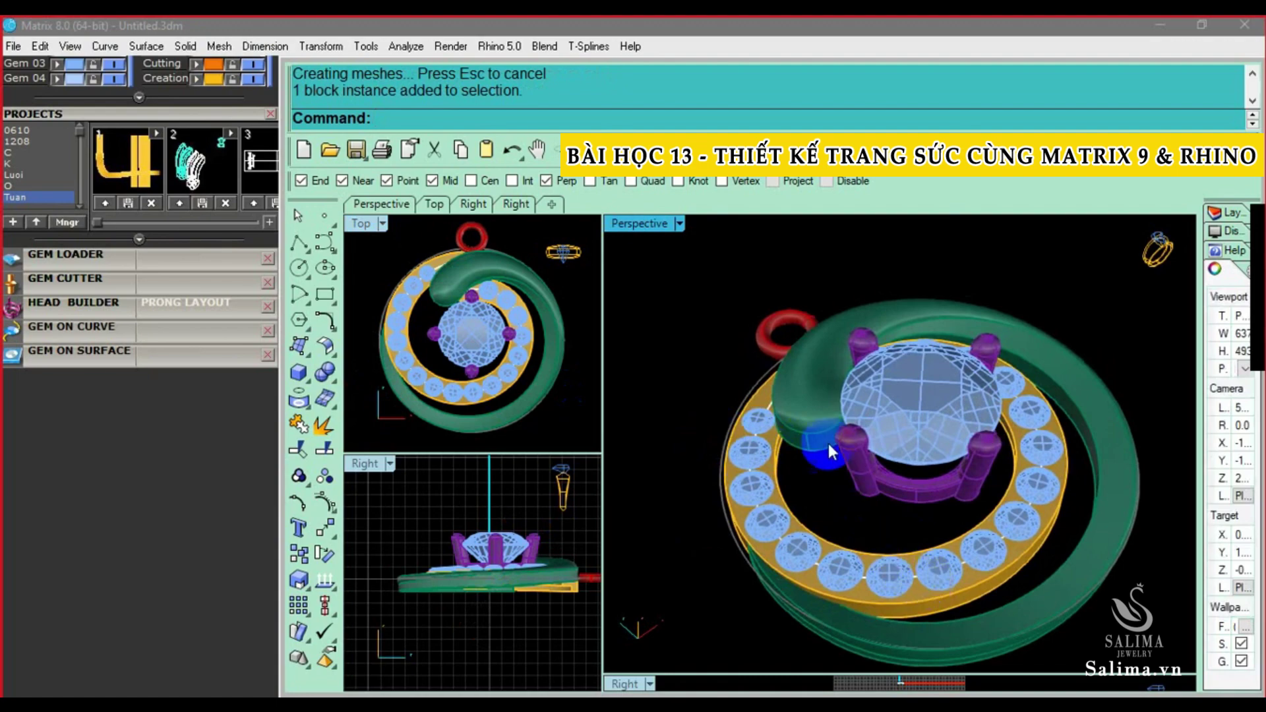
pyautogui.moveTo(819, 438)
pyautogui.mouseDown(button='right')
pyautogui.moveTo(603, 319)
pyautogui.moveTo(836, 432)
pyautogui.moveTo(741, 511)
pyautogui.moveTo(805, 500)
pyautogui.moveTo(706, 528)
pyautogui.moveTo(816, 429)
pyautogui.moveTo(799, 394)
pyautogui.mouseUp(button='right')
pyautogui.scroll(2, 432, 290)
pyautogui.scroll(2, 451, 267)
pyautogui.scroll(2, 459, 259)
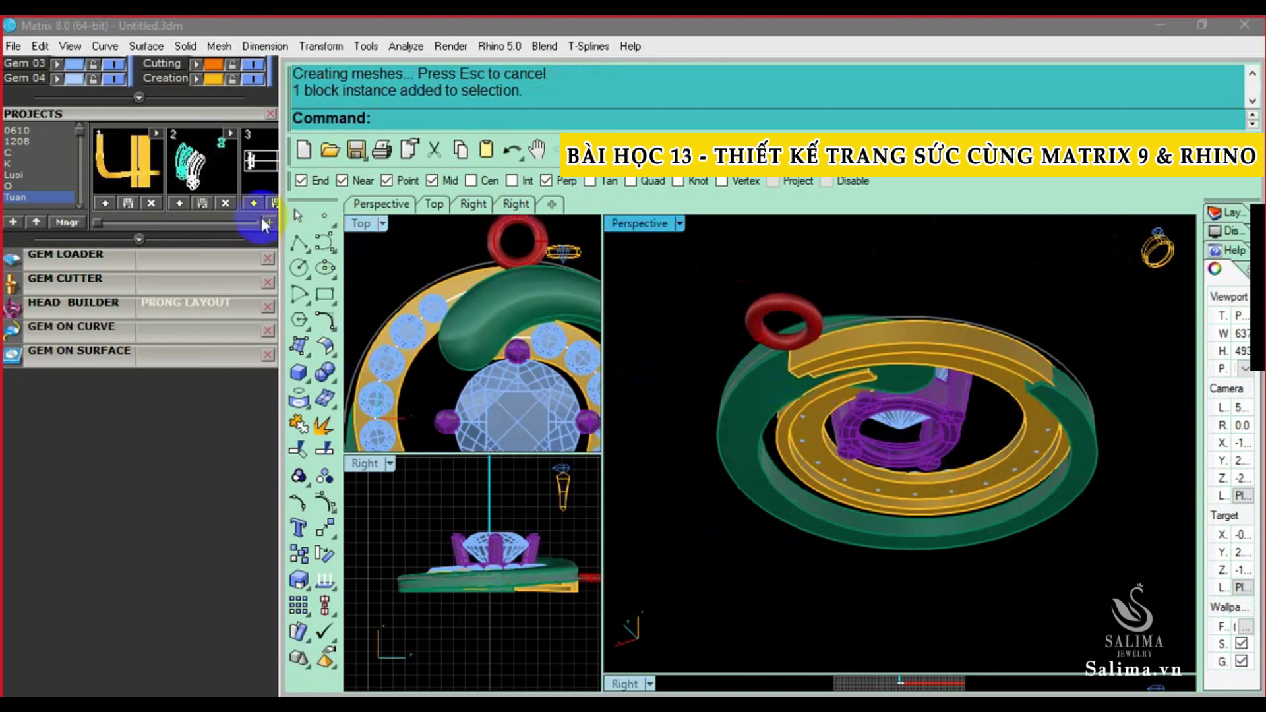
# Duplicate three of the gold swirl's edges as curves with DupEdge
pyautogui.click(302, 406)
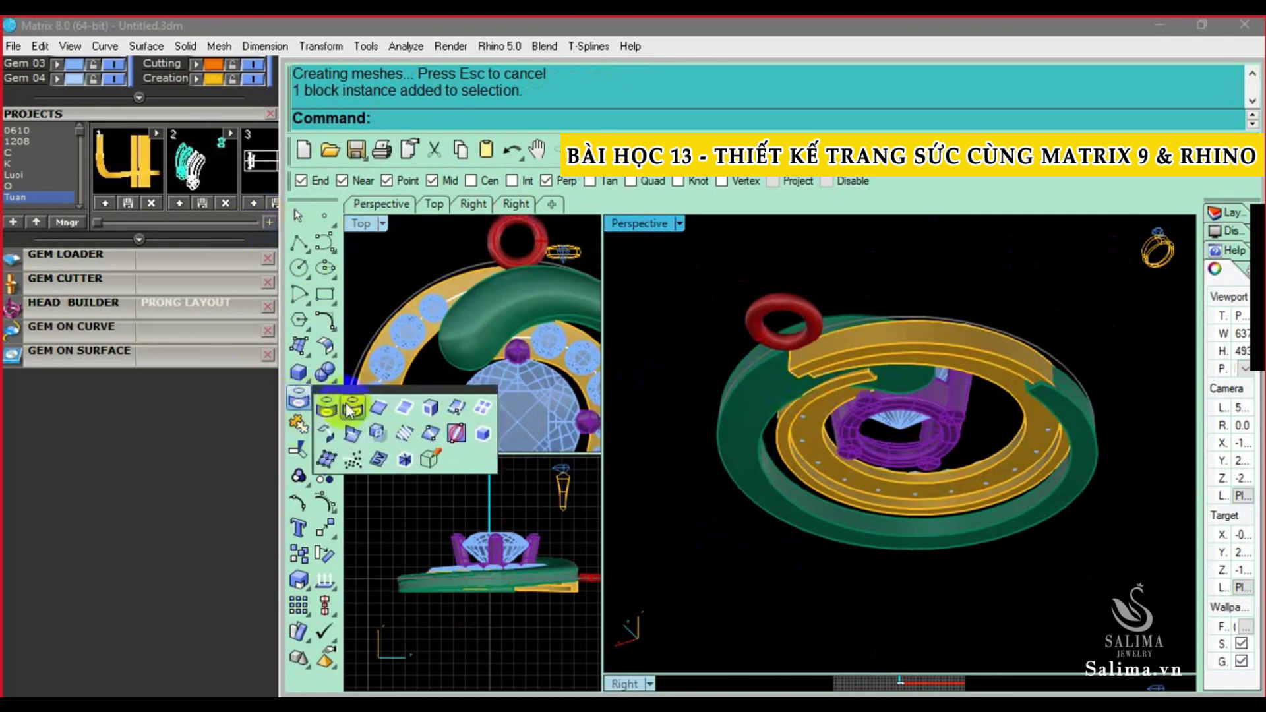
pyautogui.click(369, 405)
pyautogui.click(1024, 386)
pyautogui.moveTo(1023, 386); pyautogui.dragTo(908, 440, button='right')
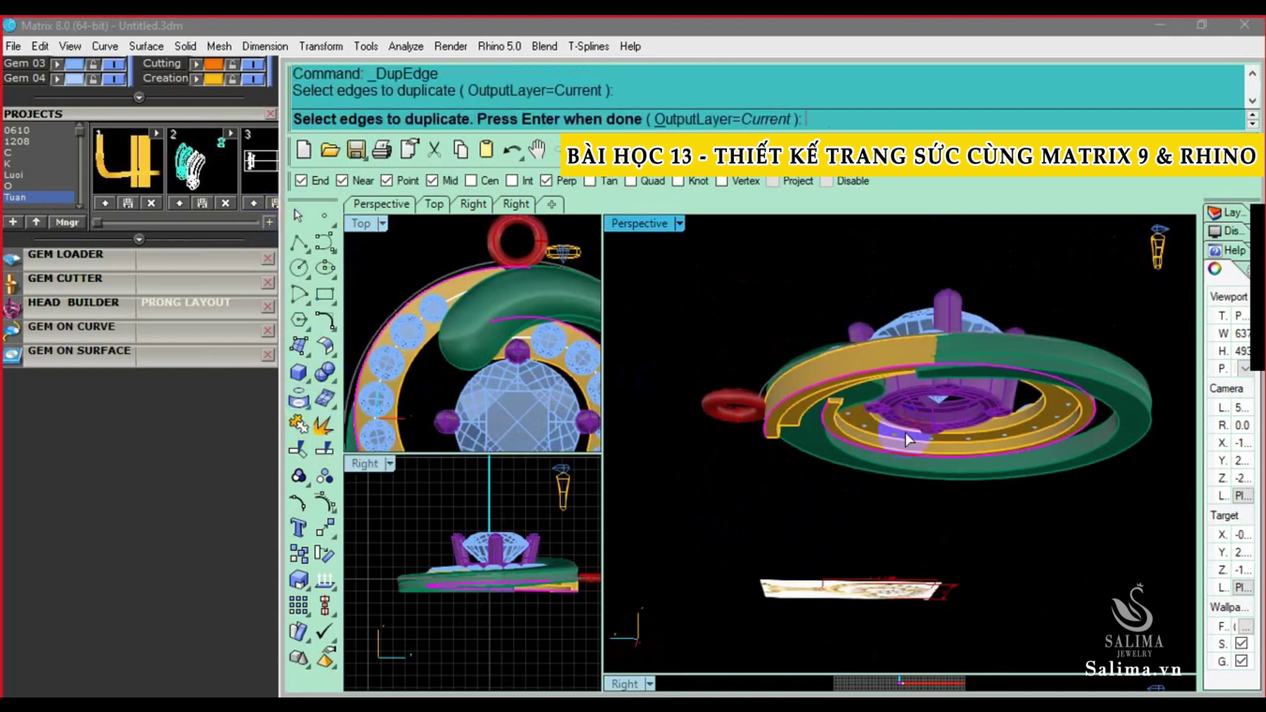
pyautogui.click(995, 375)
pyautogui.moveTo(994, 374); pyautogui.dragTo(887, 263, button='right')
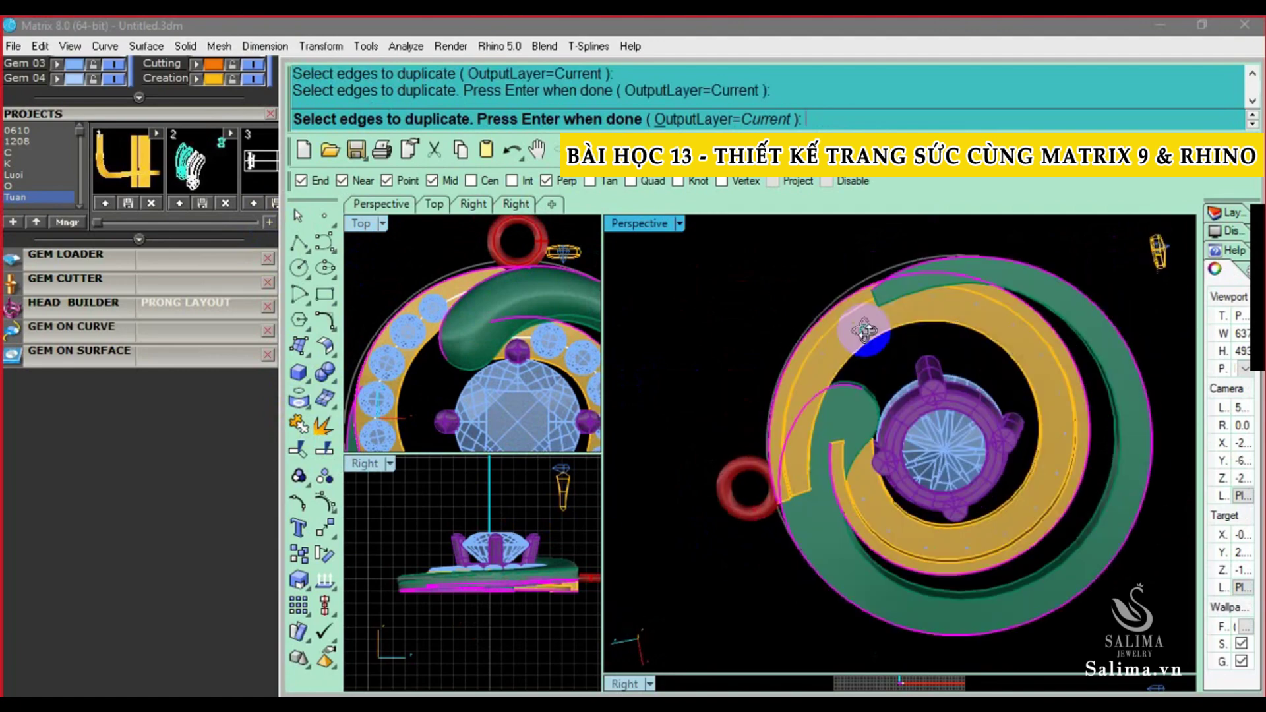
pyautogui.click(509, 325)
pyautogui.press('Return')
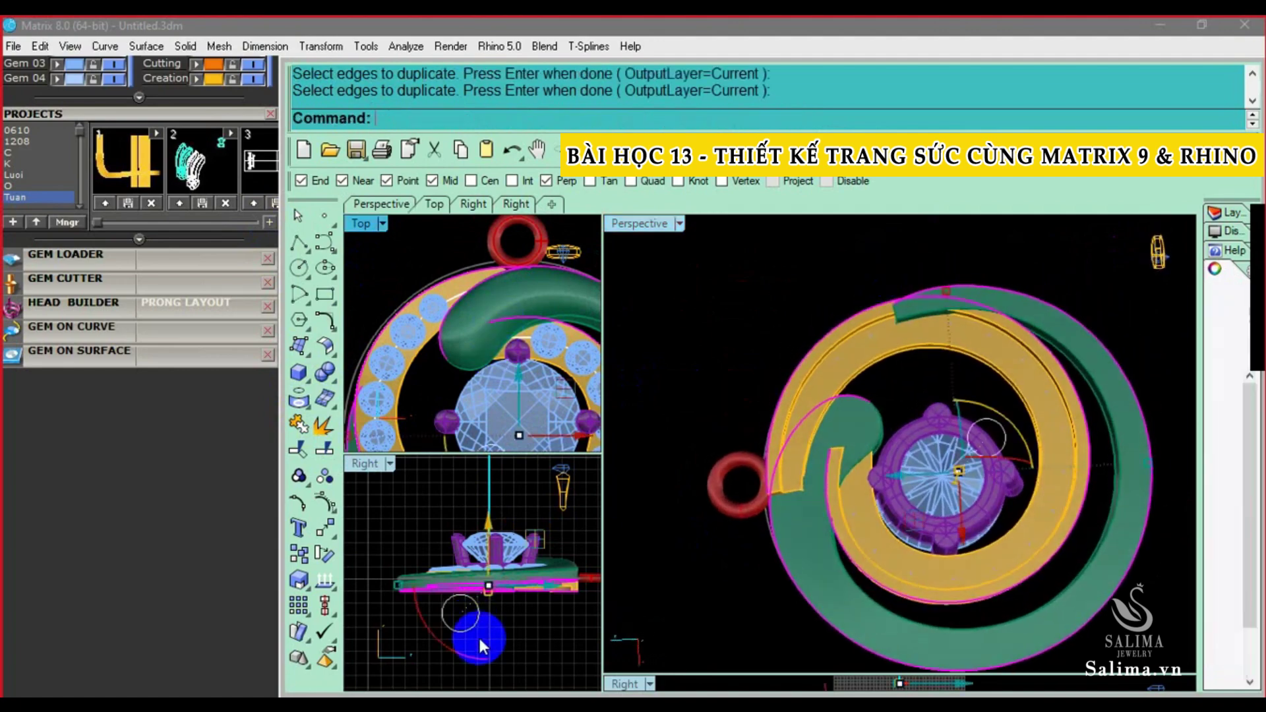
# Move the copied edge curves 20 units away from the pendant
pyautogui.scroll(3, 502, 593)
pyautogui.scroll(2, 503, 593)
pyautogui.moveTo(485, 506); pyautogui.dragTo(494, 577)
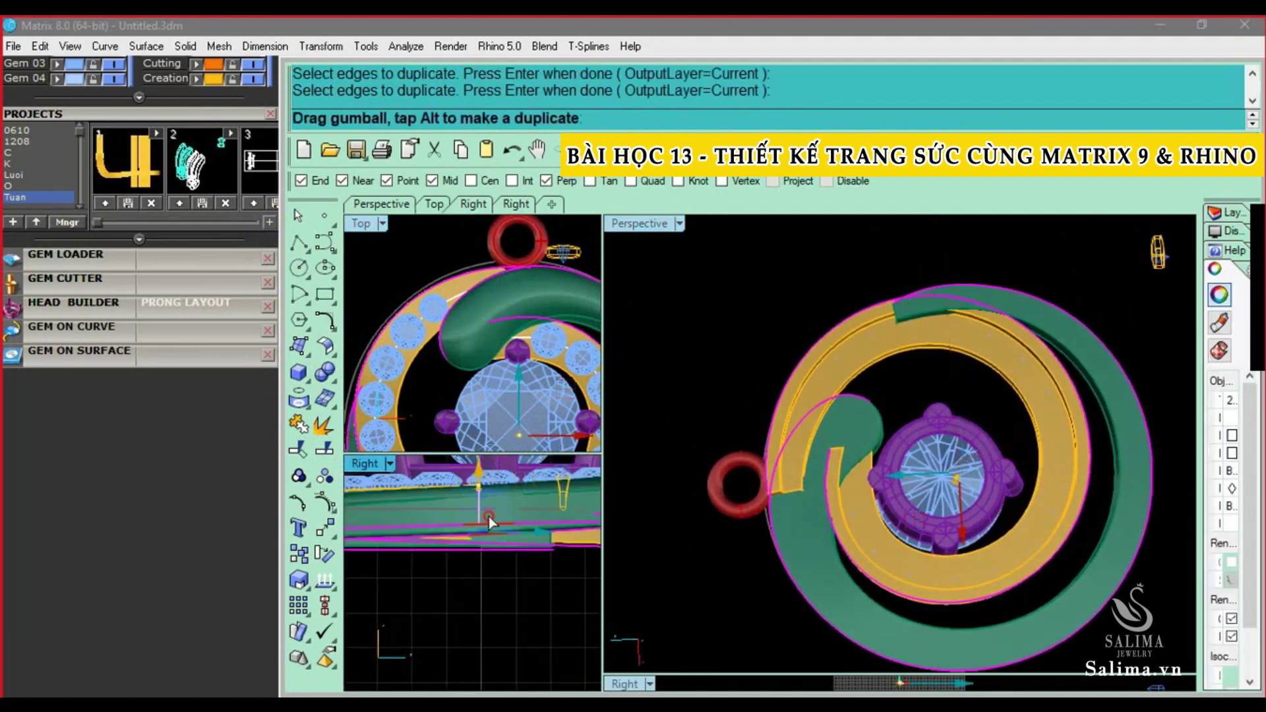
pyautogui.scroll(-3, 495, 578)
pyautogui.scroll(2, 496, 575)
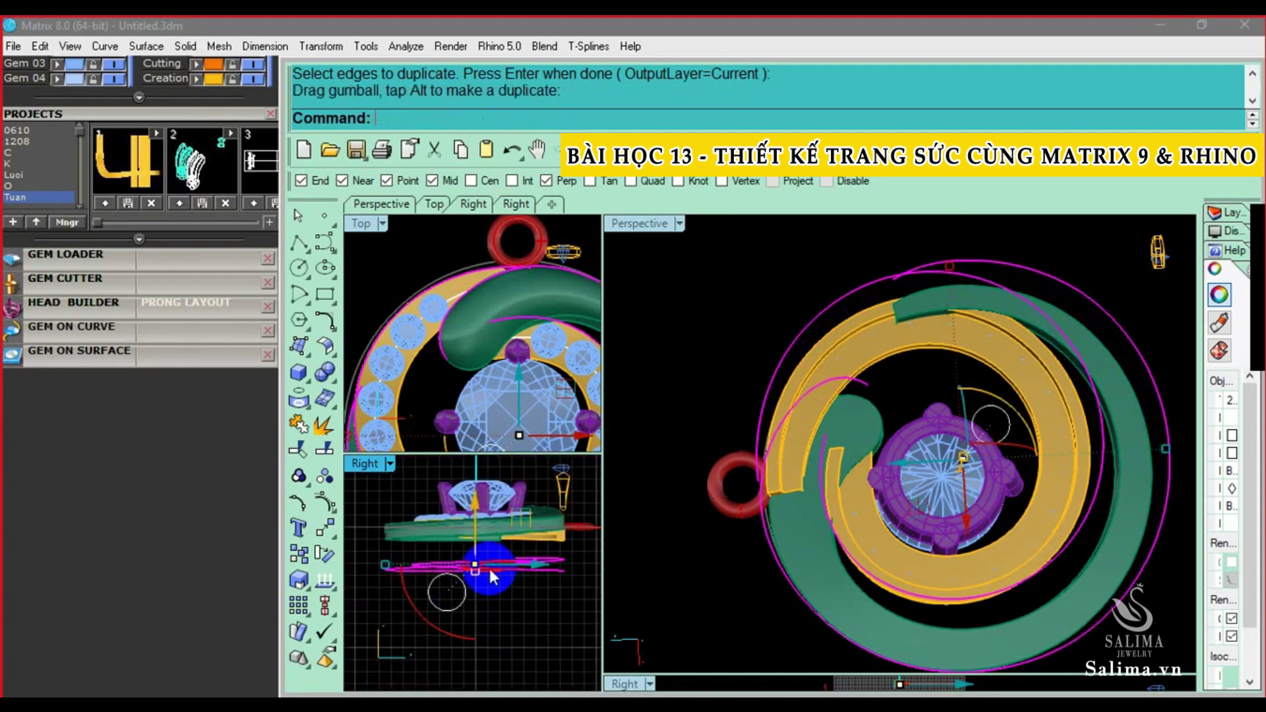
pyautogui.click(473, 573)
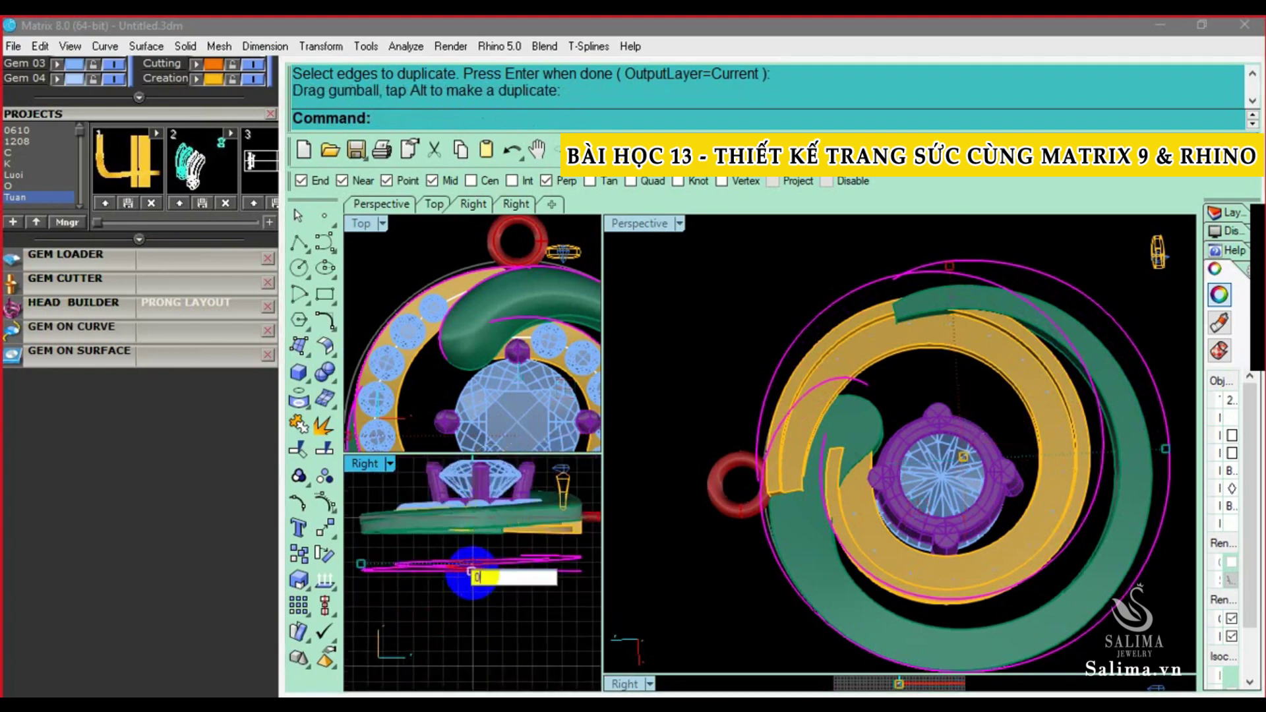
pyautogui.press('Return')
pyautogui.scroll(-2, 511, 352)
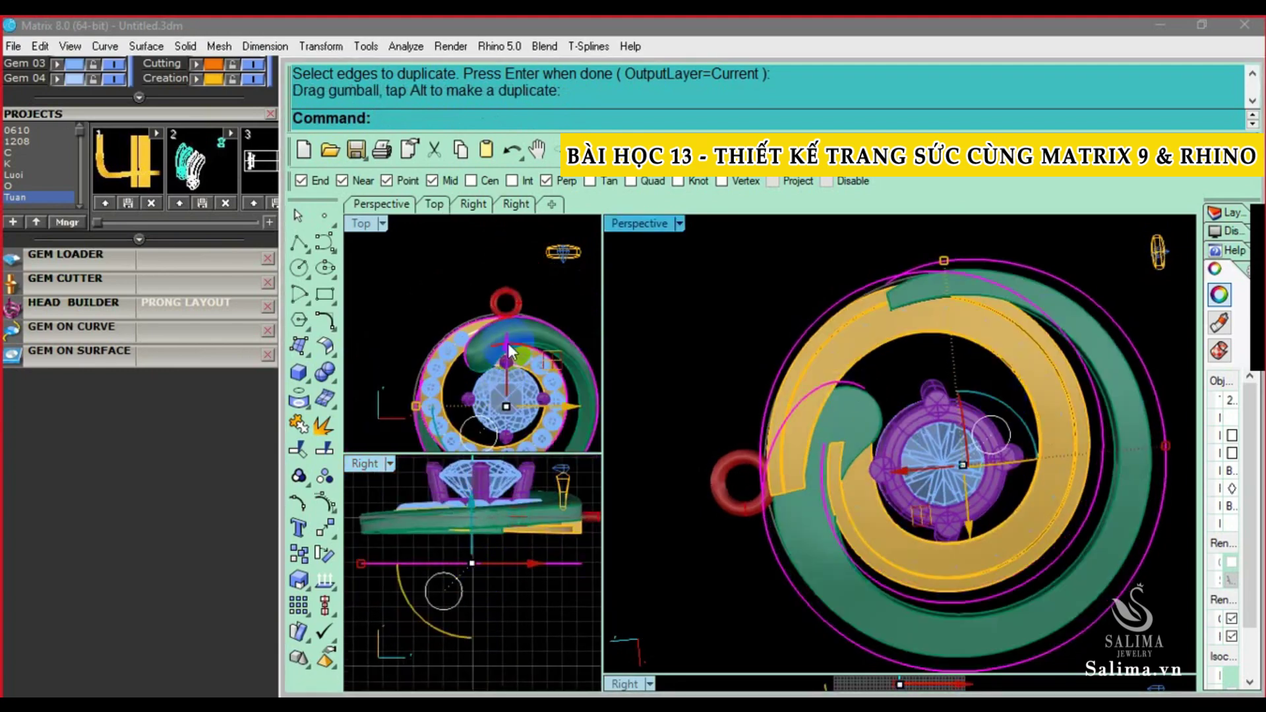
pyautogui.hotkey('alt', 'Left')
pyautogui.hotkey('alt', 'Left')
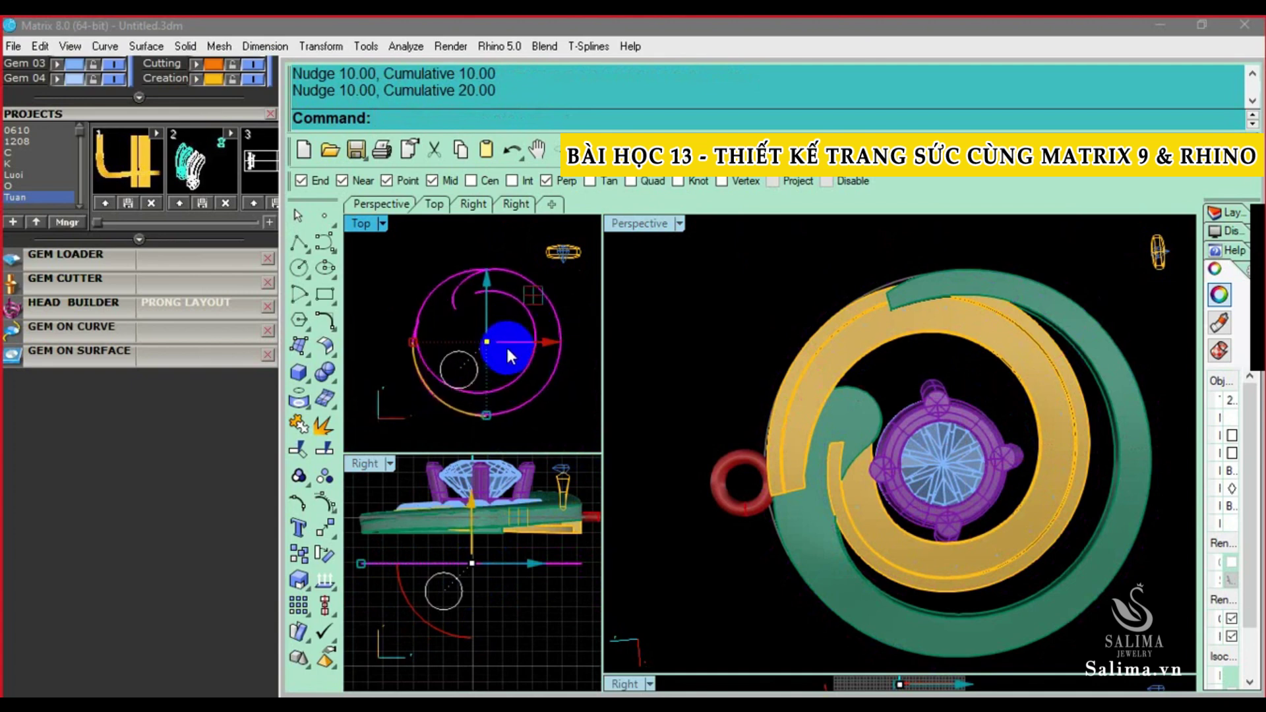
# Clear the selection, then window-select both copied curves
pyautogui.scroll(2, 456, 280)
pyautogui.scroll(1, 492, 252)
pyautogui.scroll(2, 510, 258)
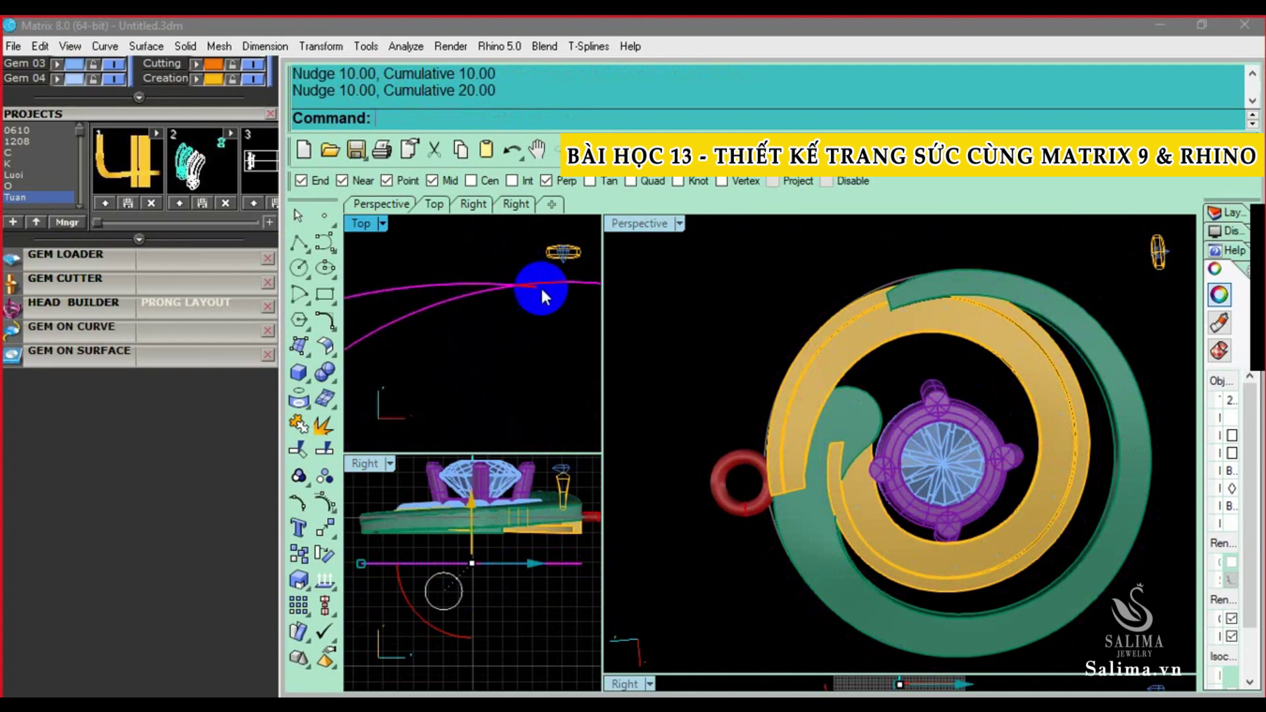
pyautogui.scroll(-2, 527, 300)
pyautogui.scroll(-2, 507, 320)
pyautogui.scroll(-2, 455, 296)
pyautogui.press('Escape')
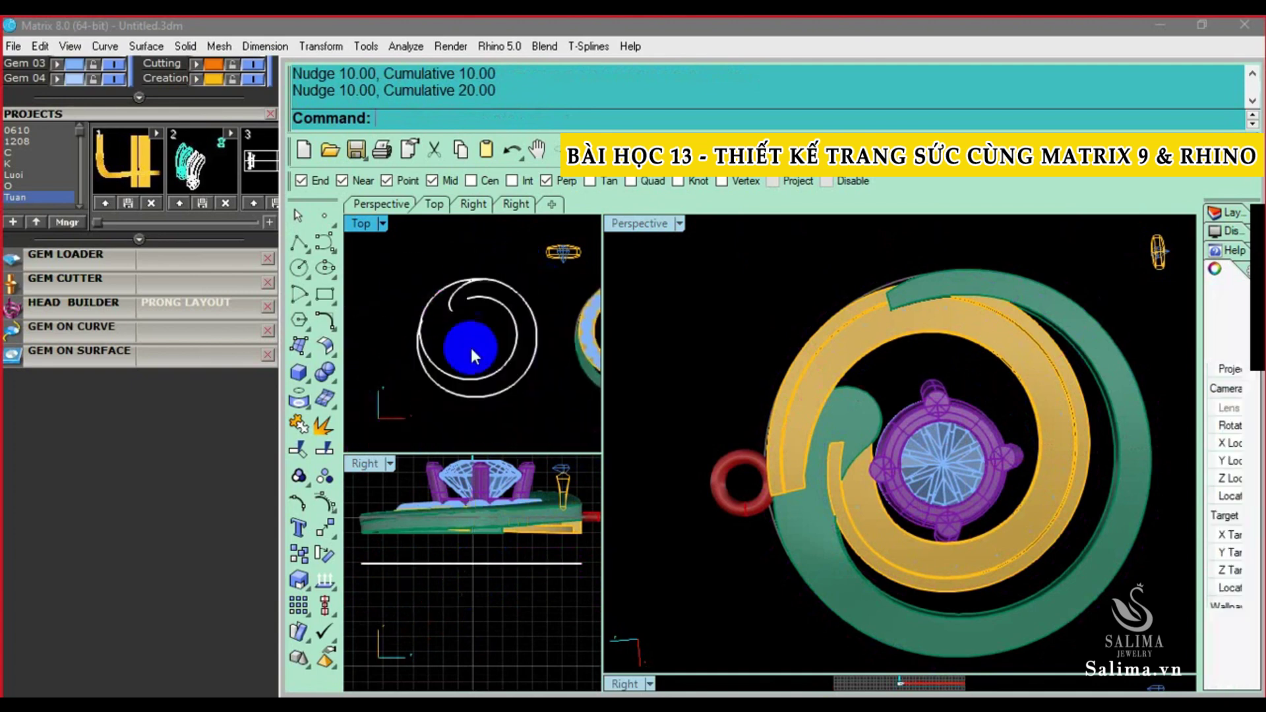
pyautogui.moveTo(509, 387); pyautogui.dragTo(430, 267)
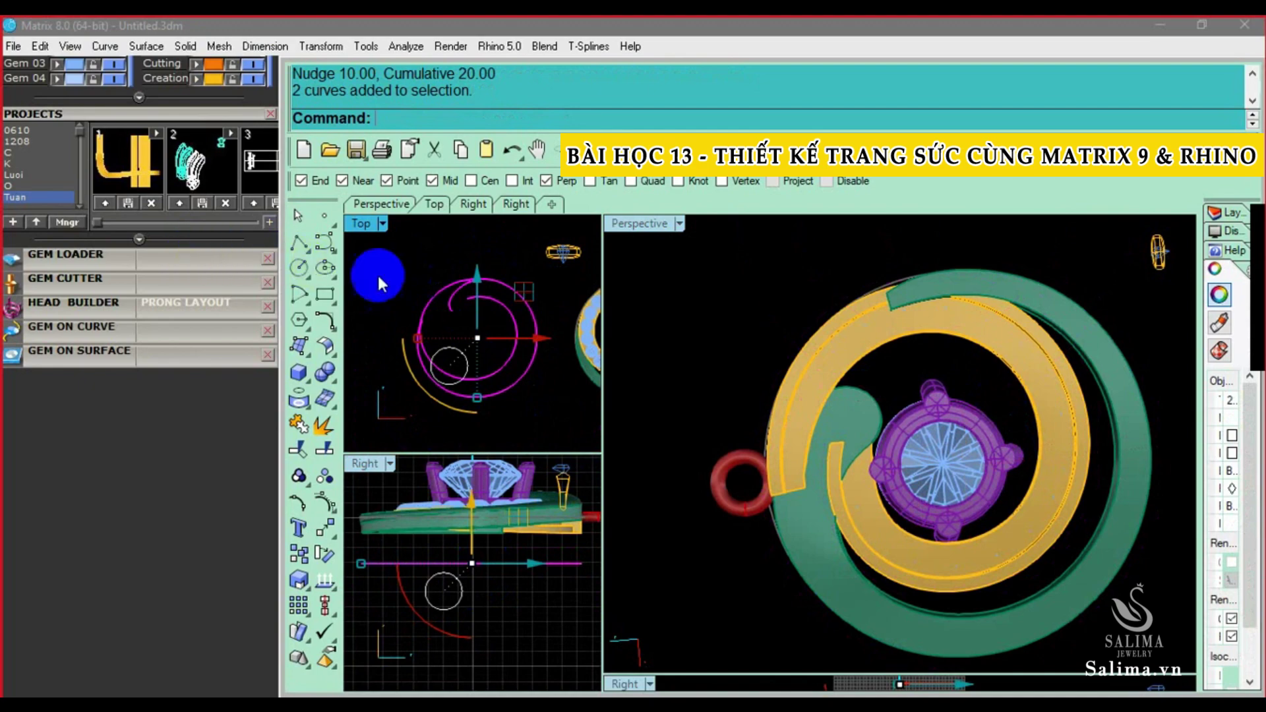
pyautogui.moveTo(220, 272); pyautogui.dragTo(201, 578)
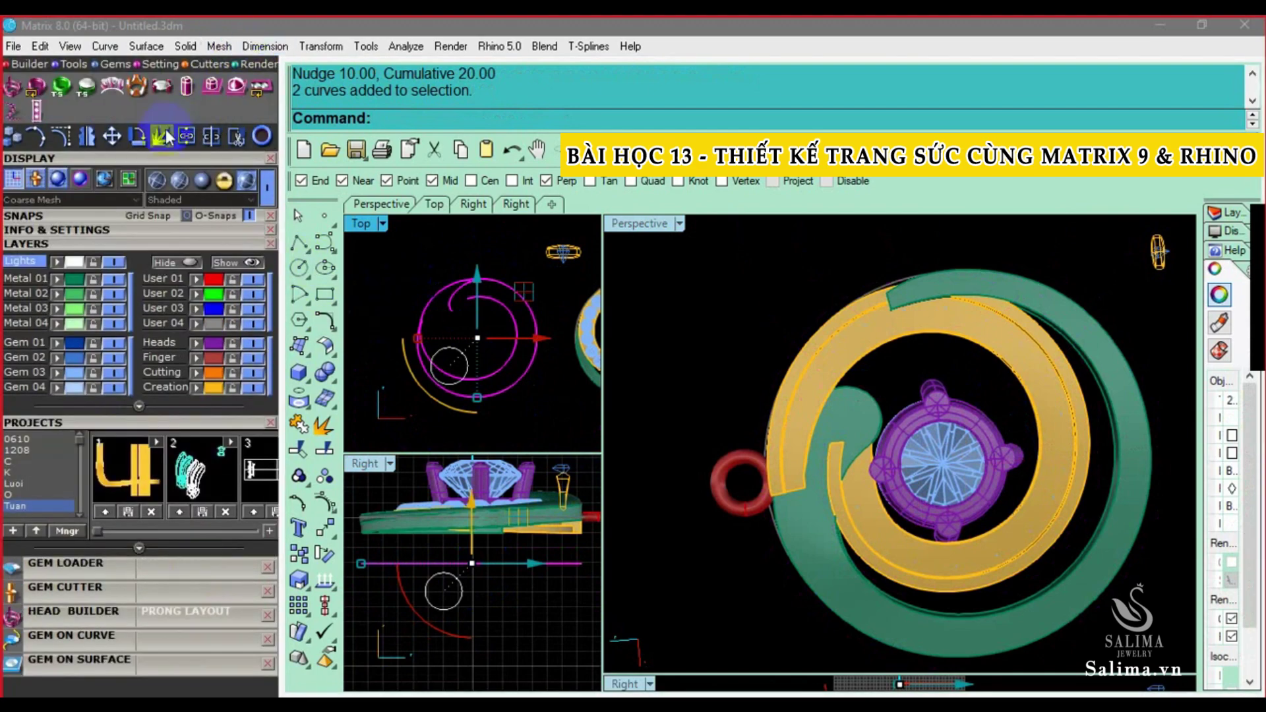
# Run CurveBoolean with DeleteInput=All, keeping the region inside the spiral curves
pyautogui.moveTo(160, 165); pyautogui.dragTo(160, 204)
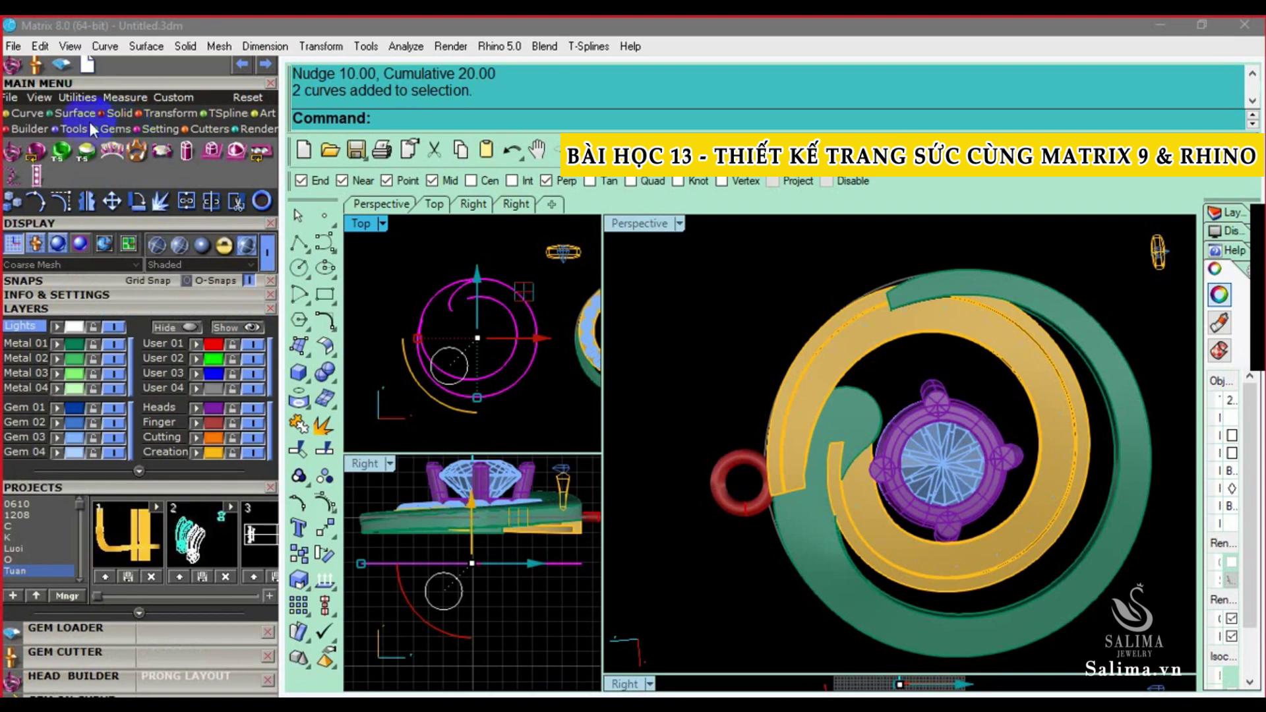
pyautogui.click(27, 115)
pyautogui.click(267, 169)
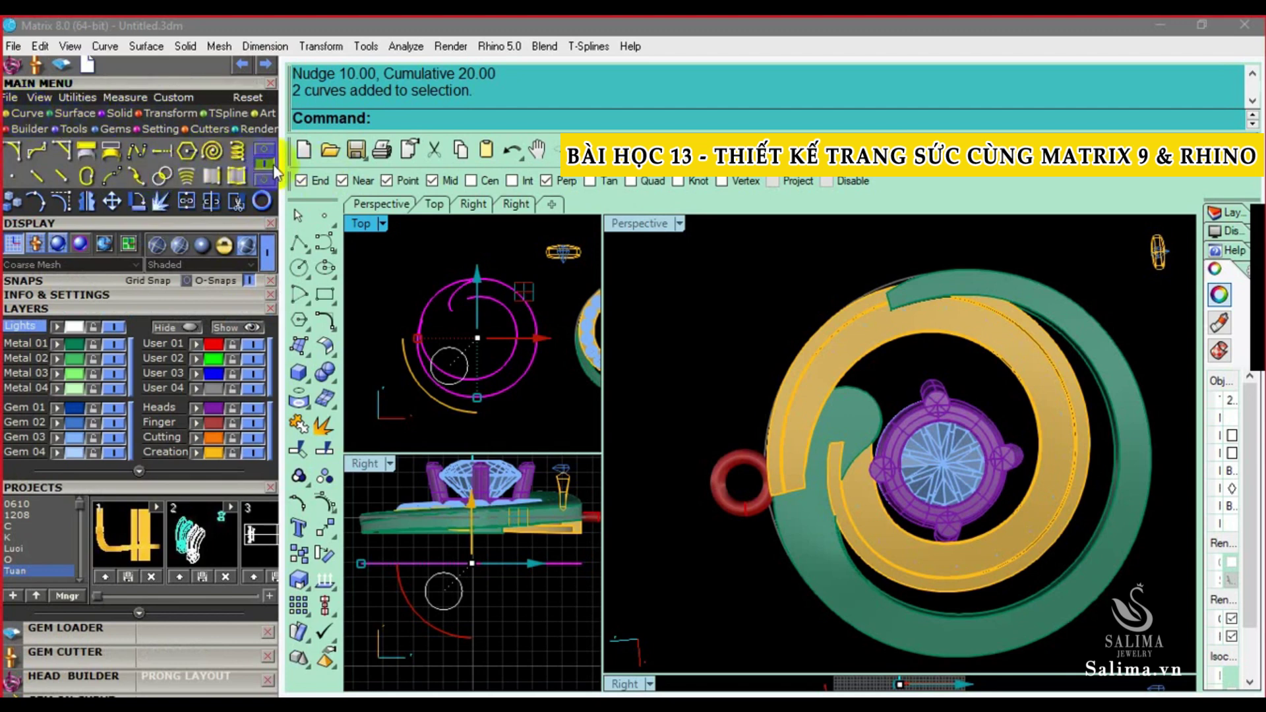
pyautogui.click(161, 178)
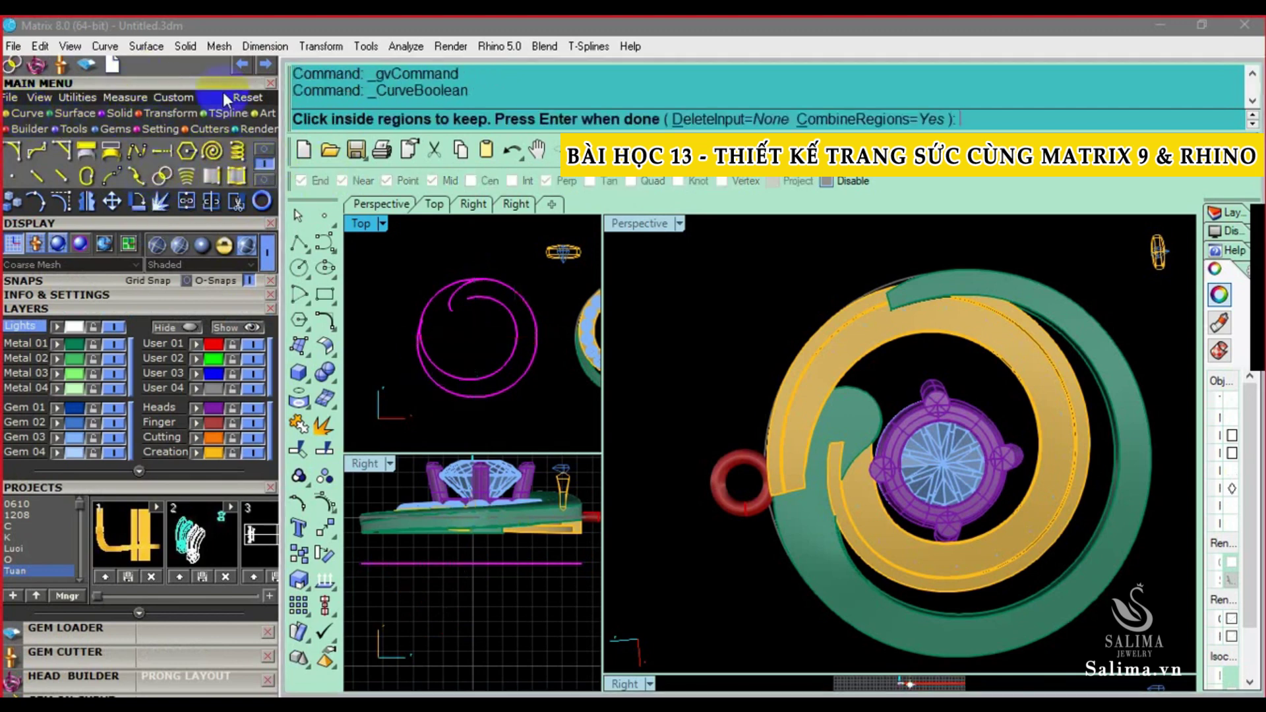
pyautogui.click(607, 259)
pyautogui.click(717, 121)
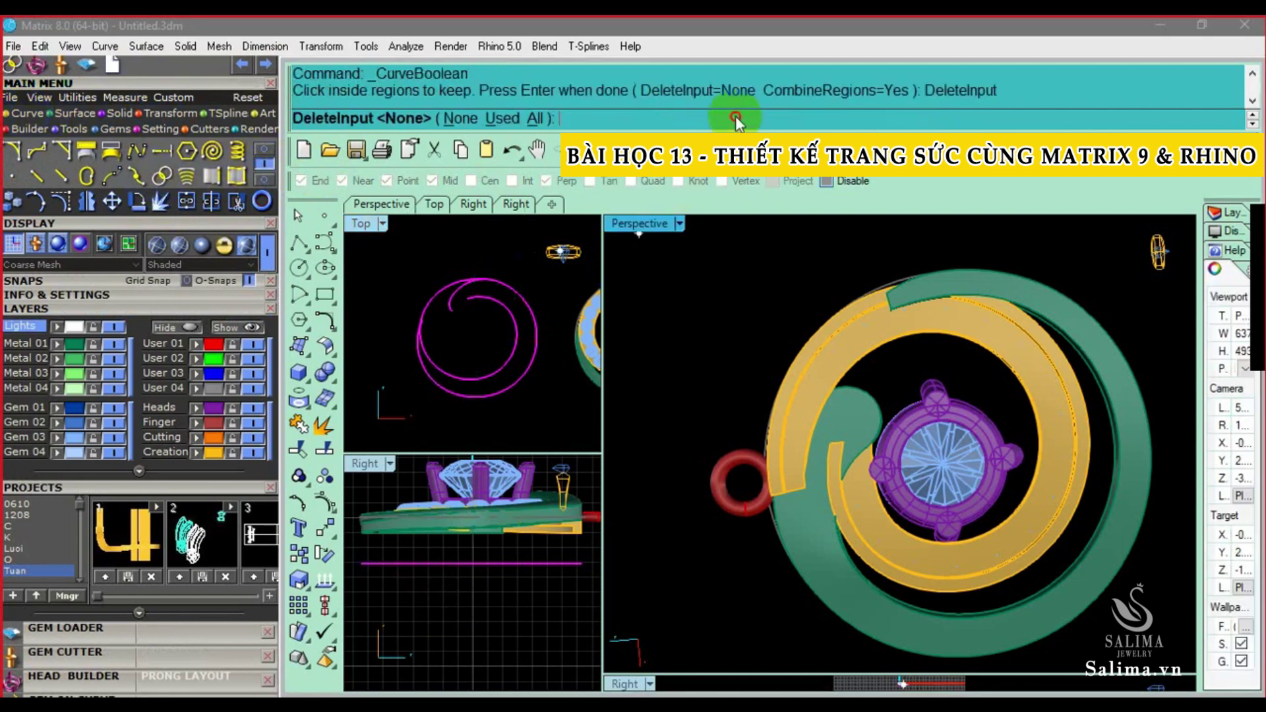
pyautogui.click(520, 119)
pyautogui.click(486, 339)
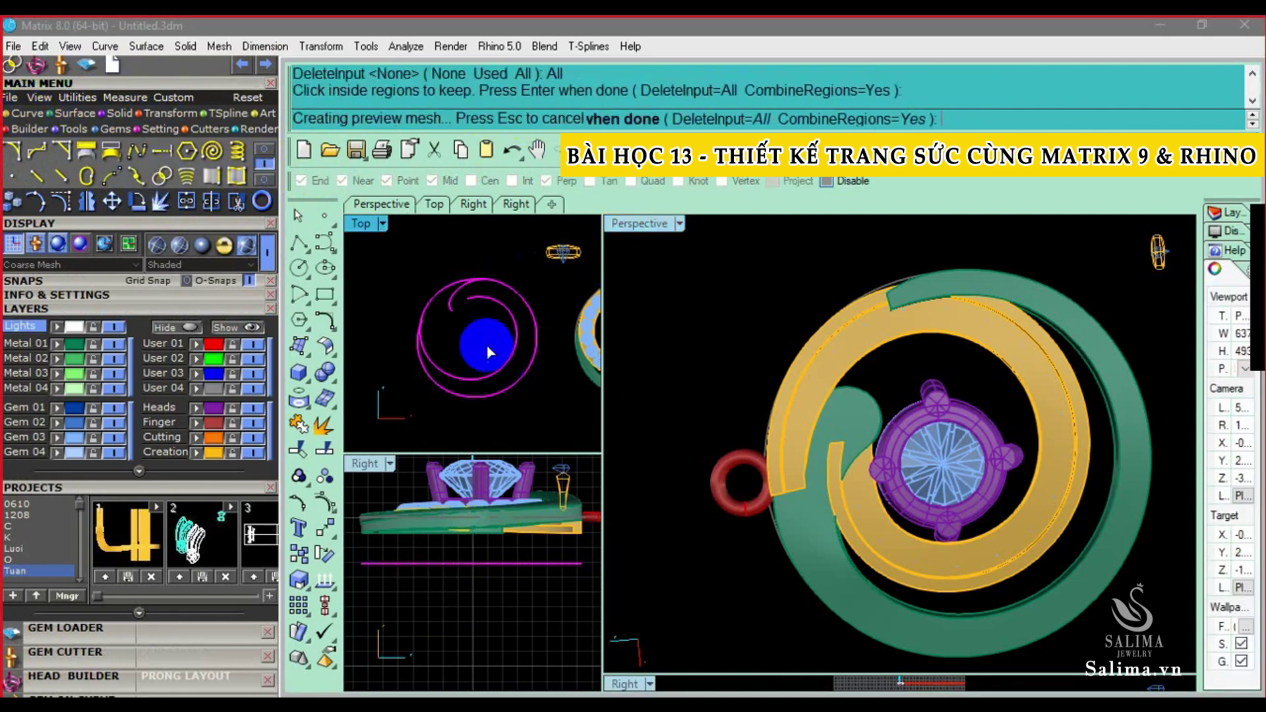
pyautogui.press('Return')
# Select the new closed outline curve in the side view
pyautogui.click(524, 422)
pyautogui.moveTo(862, 509)
pyautogui.mouseDown(button='right')
pyautogui.moveTo(907, 540)
pyautogui.moveTo(876, 565)
pyautogui.moveTo(881, 553)
pyautogui.mouseUp(button='right')
pyautogui.click(815, 527)
pyautogui.click(425, 564)
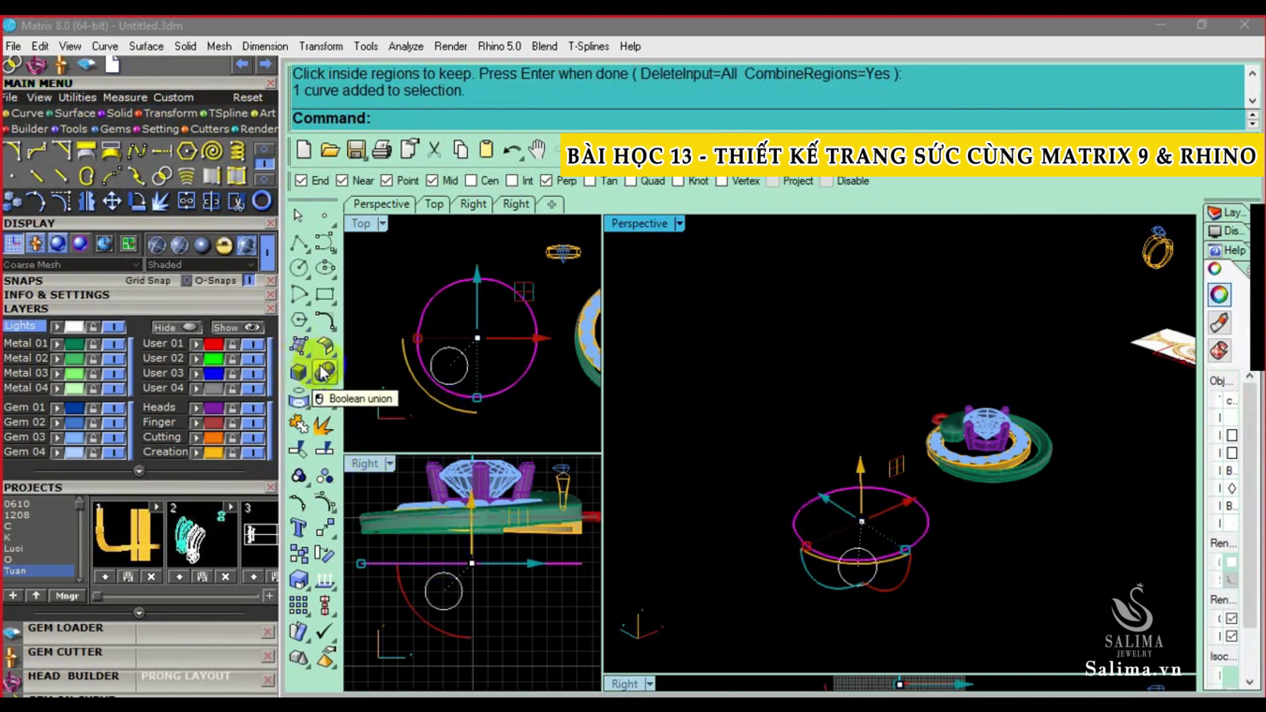
# Fill the closed outline with a planar surface, then undo it
pyautogui.click(302, 351)
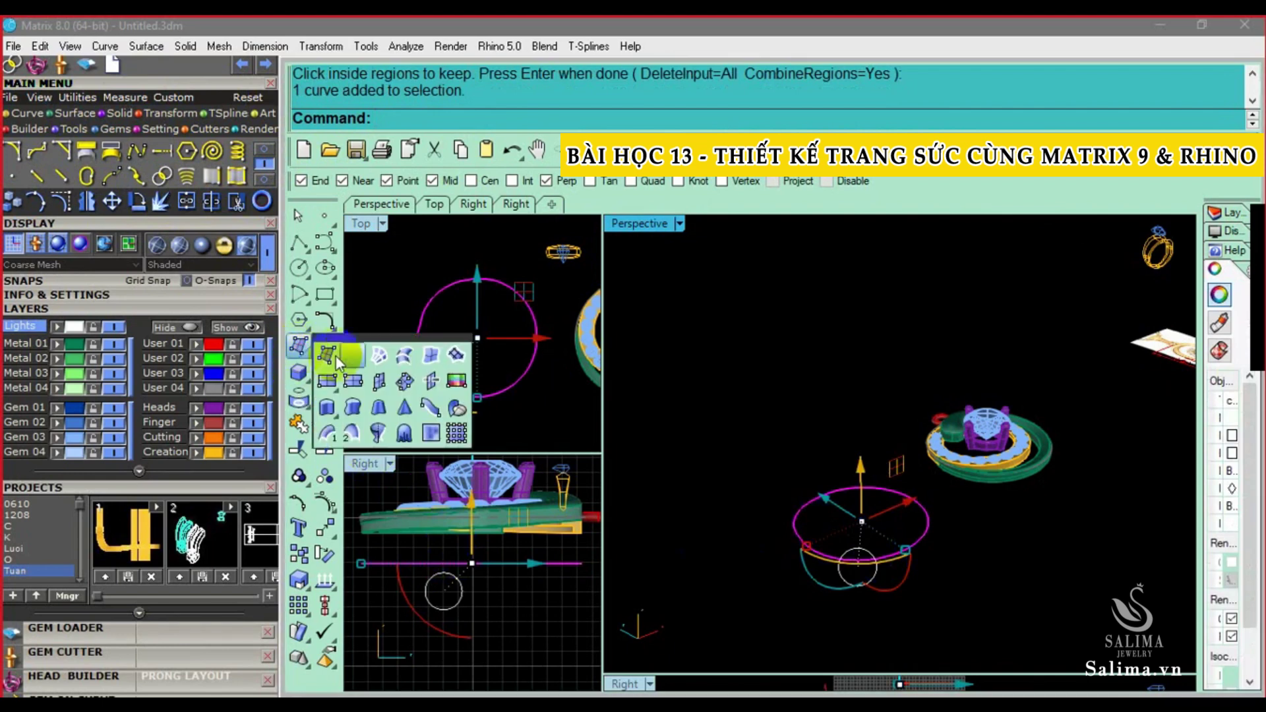
pyautogui.click(353, 359)
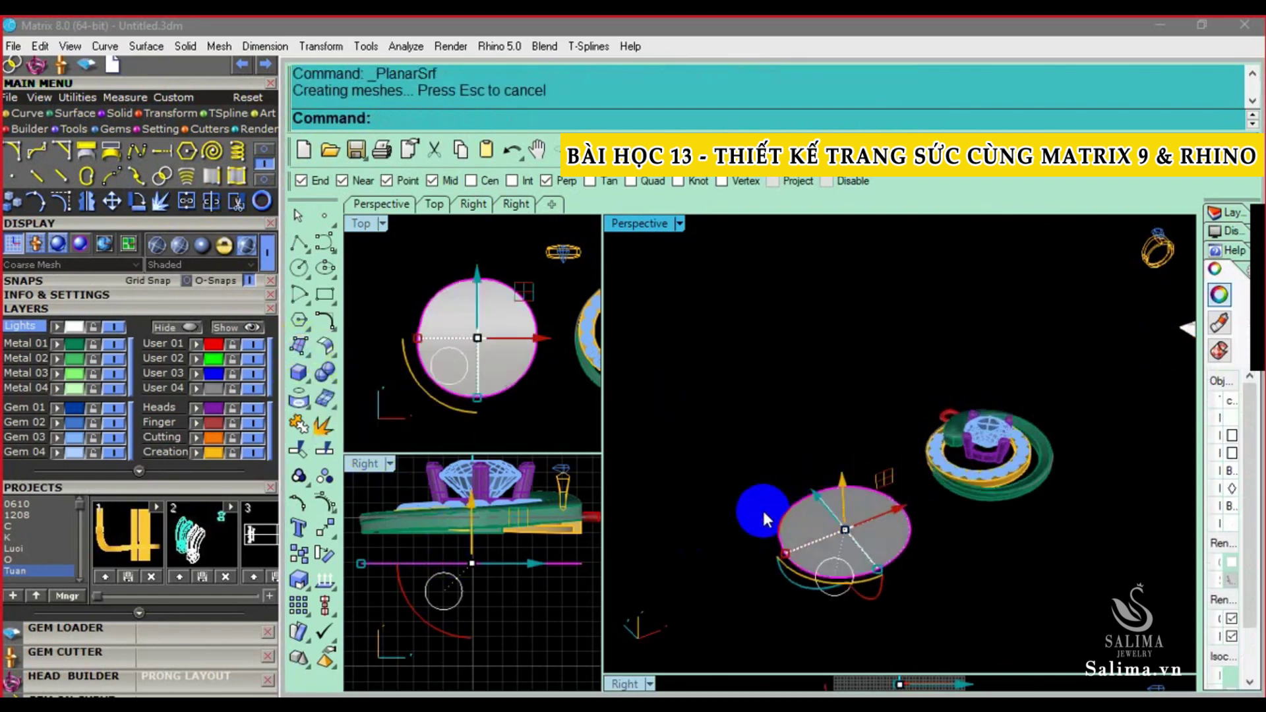
pyautogui.hotkey('ctrl', 'z')
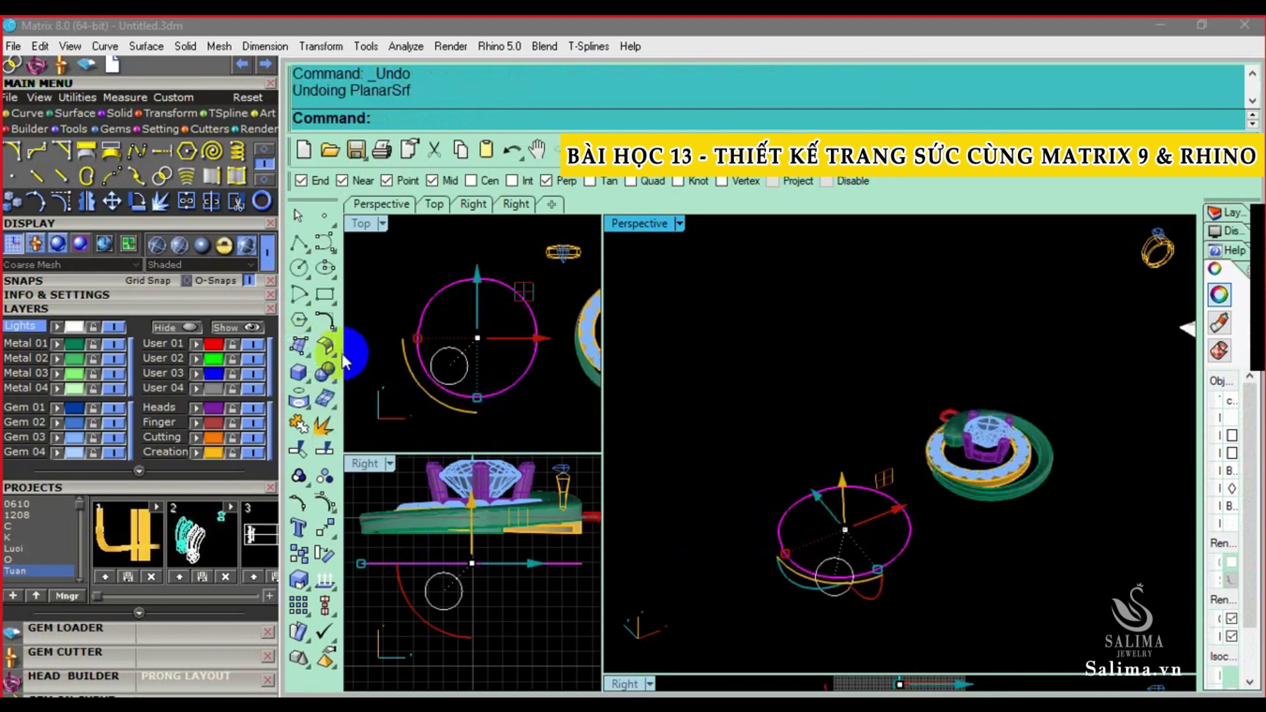
# Offset the circle by 0.5 to its outer side
pyautogui.click(325, 322)
pyautogui.click(379, 354)
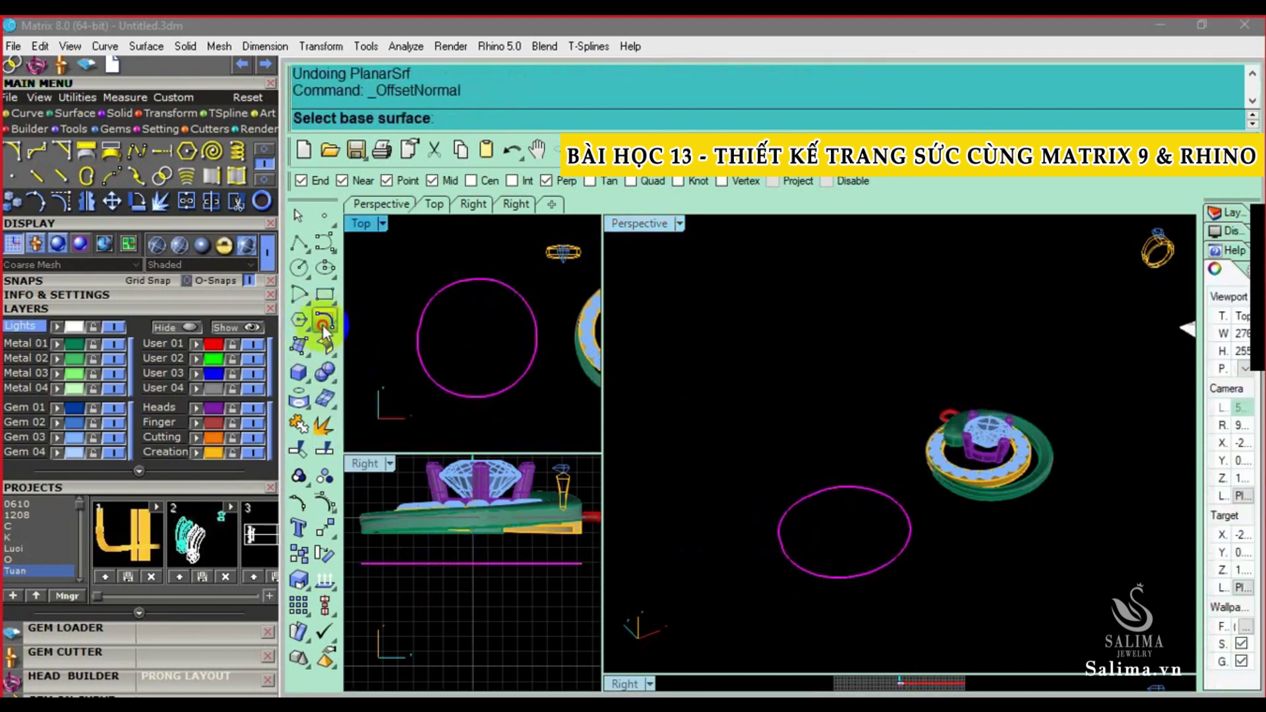
pyautogui.click(324, 329)
pyautogui.click(360, 346)
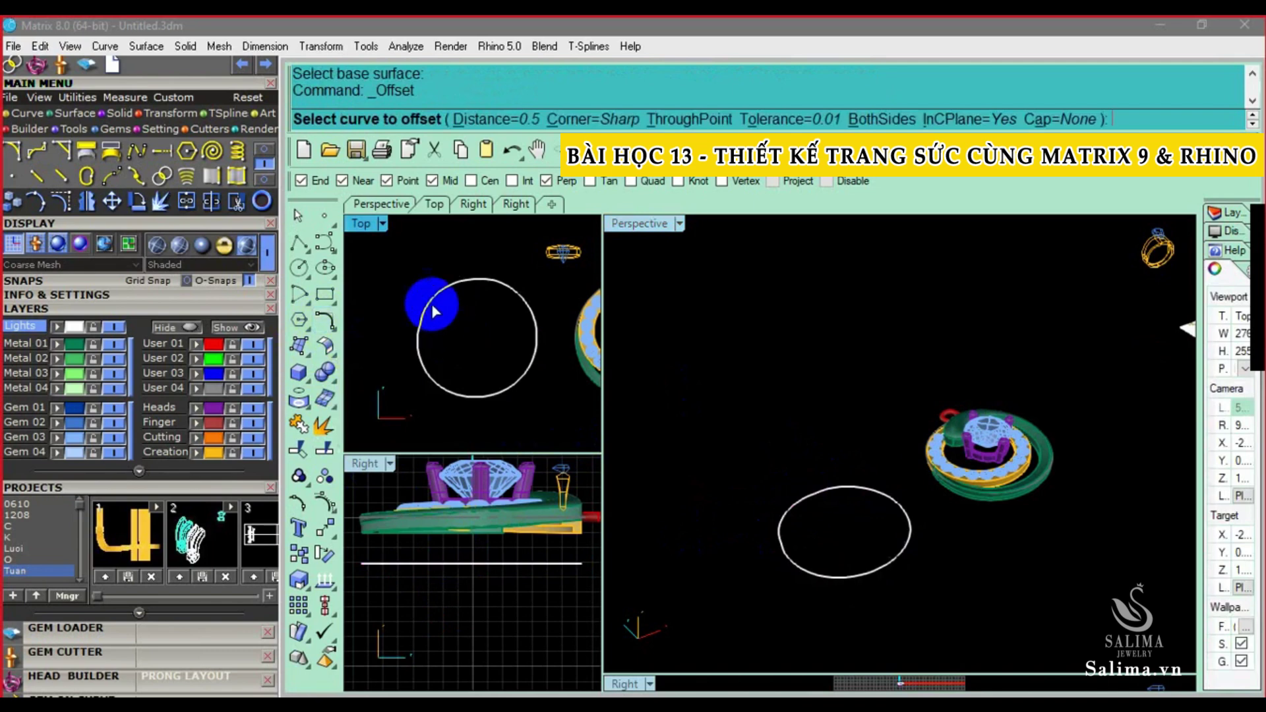
pyautogui.click(430, 302)
pyautogui.write('0.')
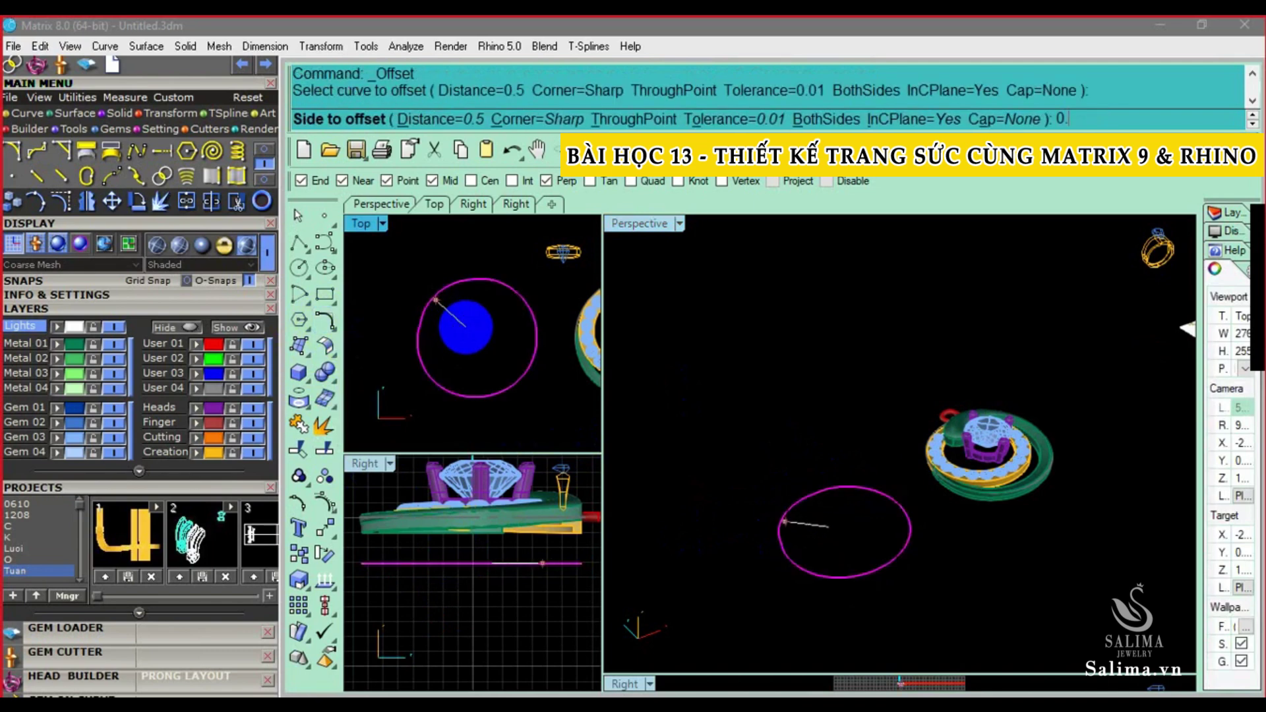
pyautogui.write('5')
pyautogui.press('Return')
pyautogui.click(468, 328)
pyautogui.scroll(3, 504, 356)
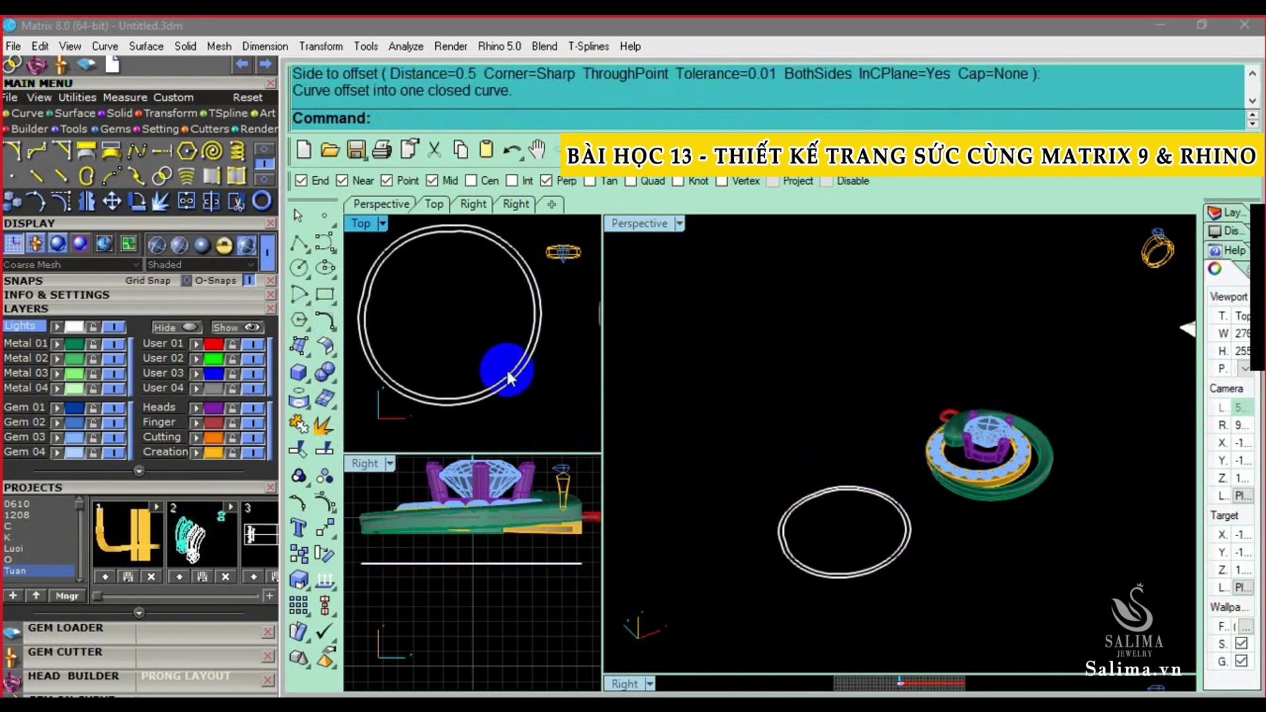
# Fill between the two circles with a planar surface and delete the input curves
pyautogui.moveTo(949, 581)
pyautogui.mouseDown(button='right')
pyautogui.moveTo(883, 584)
pyautogui.moveTo(904, 531)
pyautogui.mouseUp(button='right')
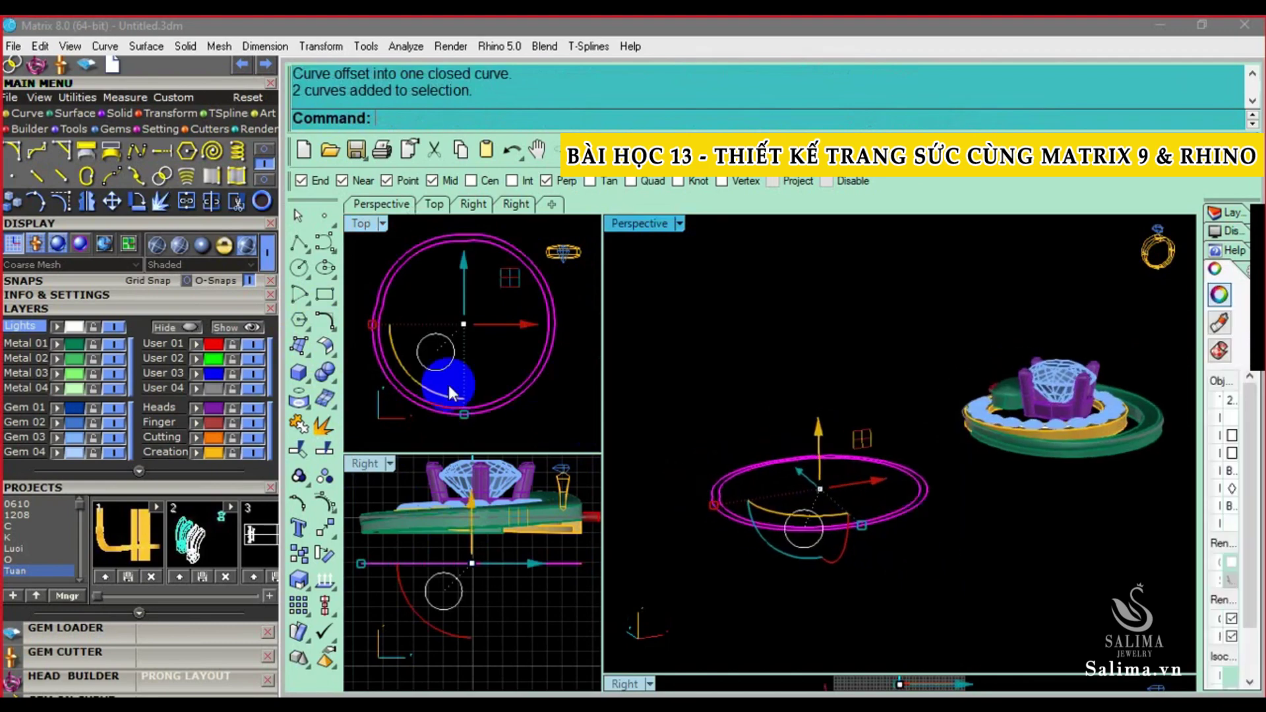
pyautogui.click(303, 356)
pyautogui.click(366, 358)
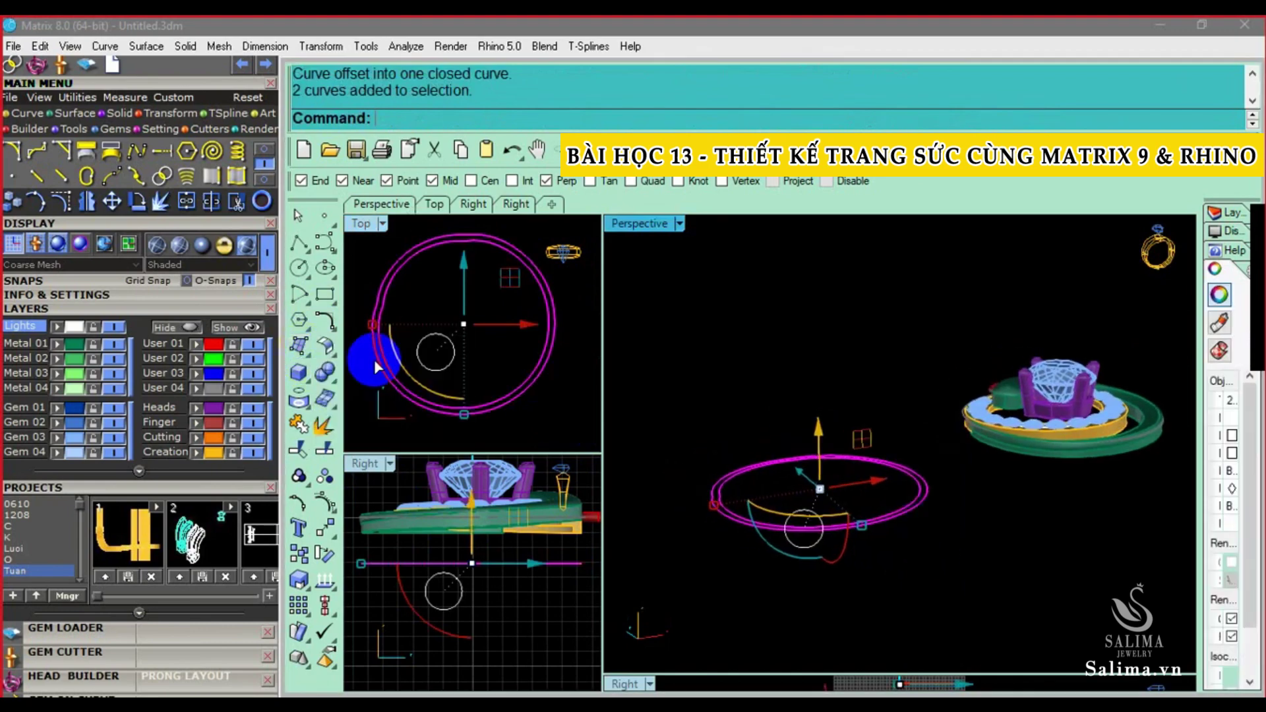
pyautogui.moveTo(847, 516); pyautogui.dragTo(925, 554, button='right')
pyautogui.press('Delete')
# Nudge the flat ring surface 10 units and raise it up beneath the gem band
pyautogui.click(900, 521)
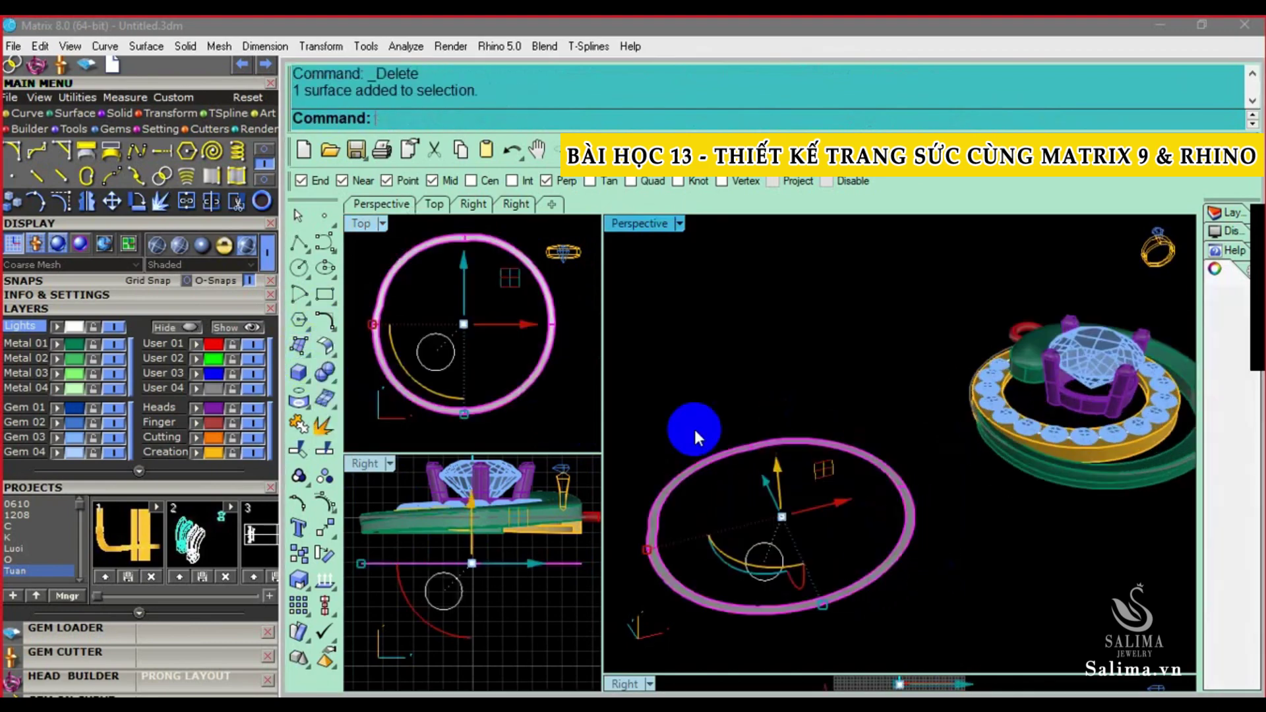
pyautogui.scroll(-2, 508, 339)
pyautogui.hotkey('alt', 'Right')
pyautogui.hotkey('alt', 'Right')
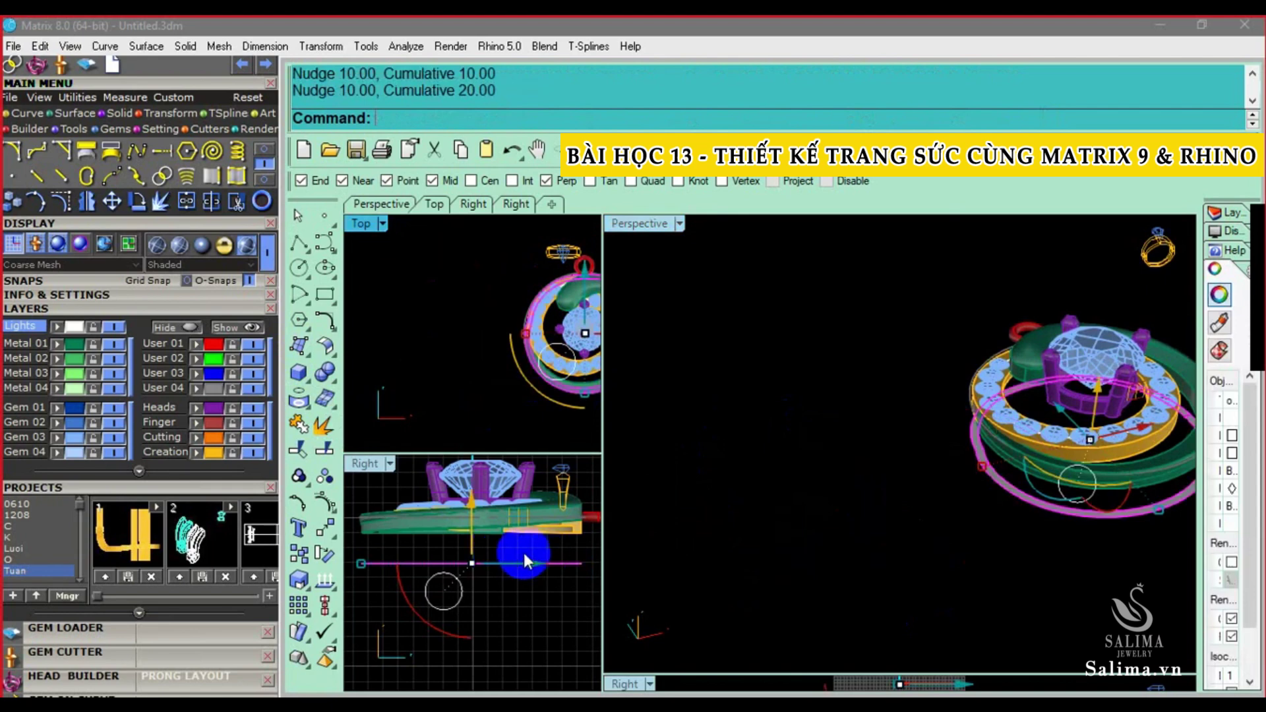
pyautogui.moveTo(1022, 519); pyautogui.dragTo(650, 404, button='right')
pyautogui.scroll(2, 472, 542)
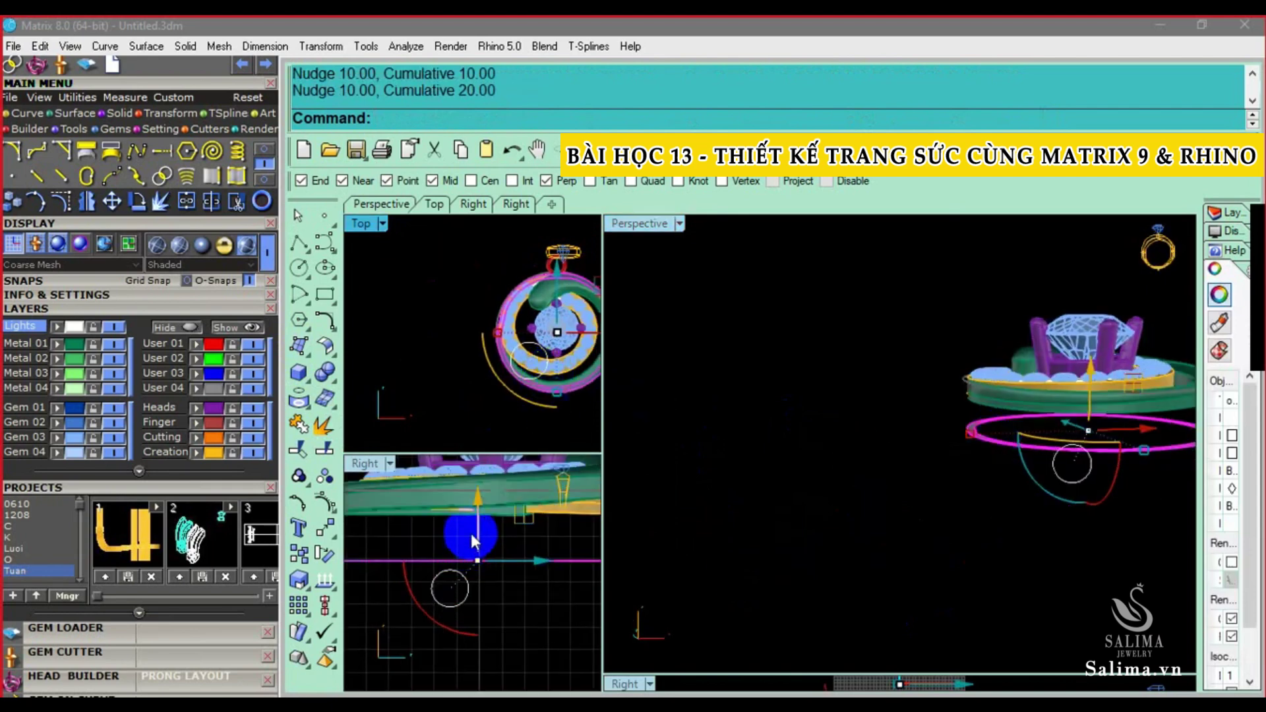
pyautogui.moveTo(472, 541); pyautogui.dragTo(426, 509)
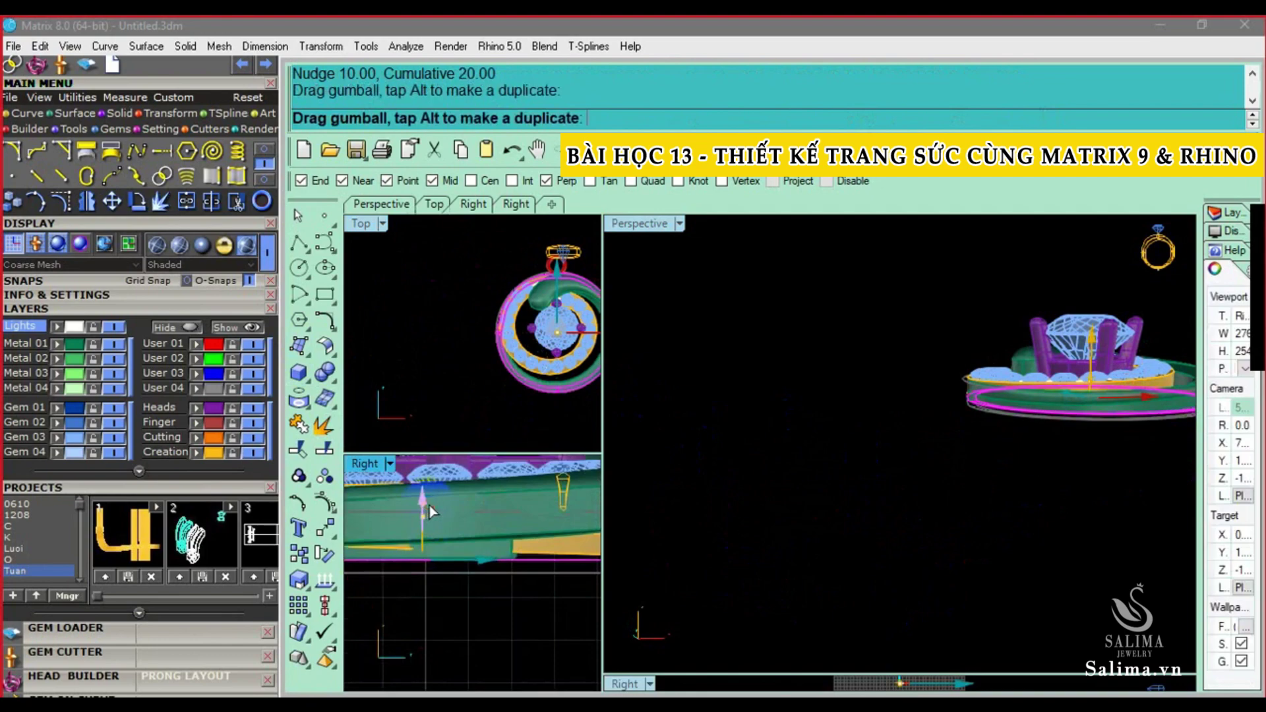
pyautogui.moveTo(1040, 551)
pyautogui.mouseDown(button='right')
pyautogui.moveTo(837, 525)
pyautogui.moveTo(861, 480)
pyautogui.mouseUp(button='right')
# Select the ring surface and browse the surface and solid tool flyouts for an extrusion tool
pyautogui.click(811, 442)
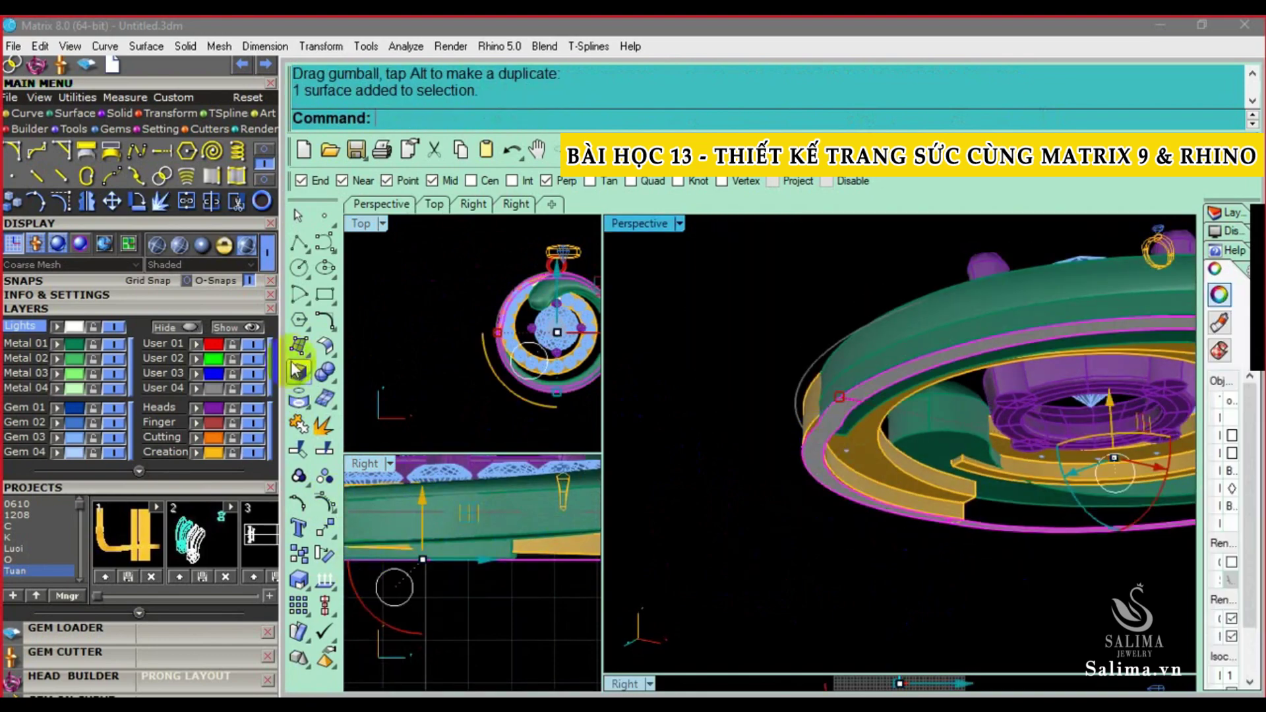
pyautogui.click(327, 356)
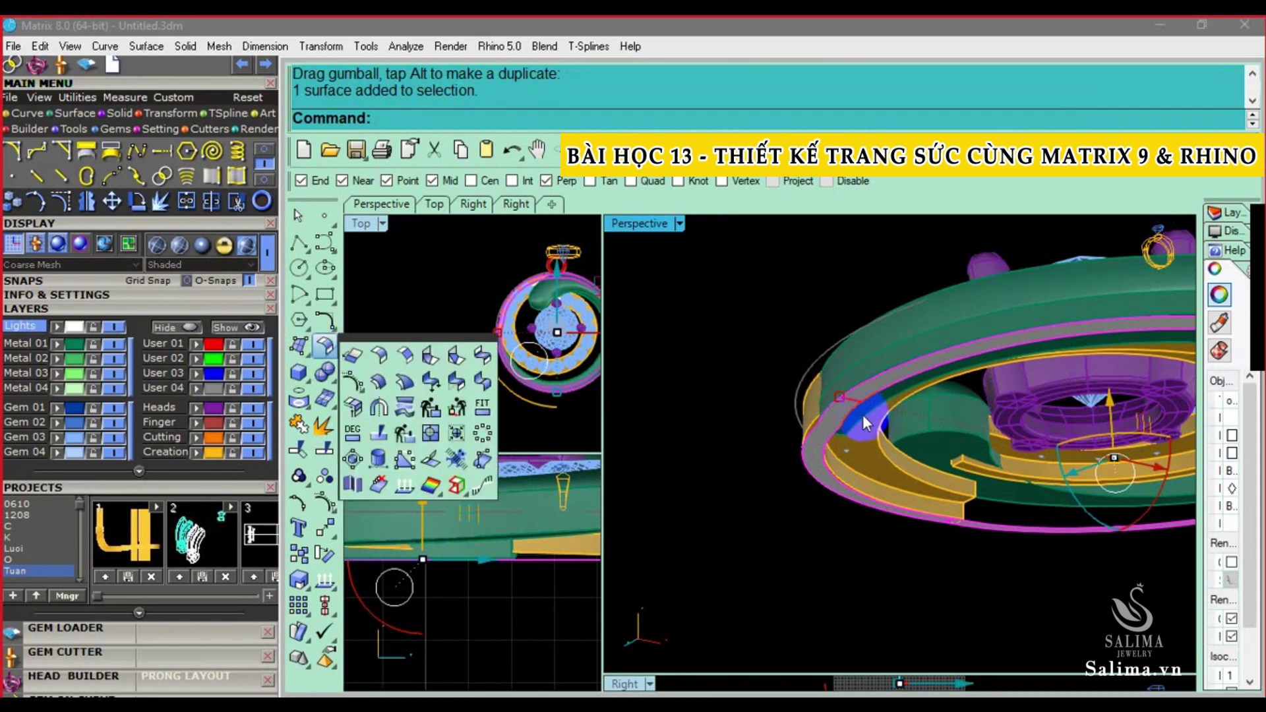
pyautogui.click(380, 300)
pyautogui.click(295, 352)
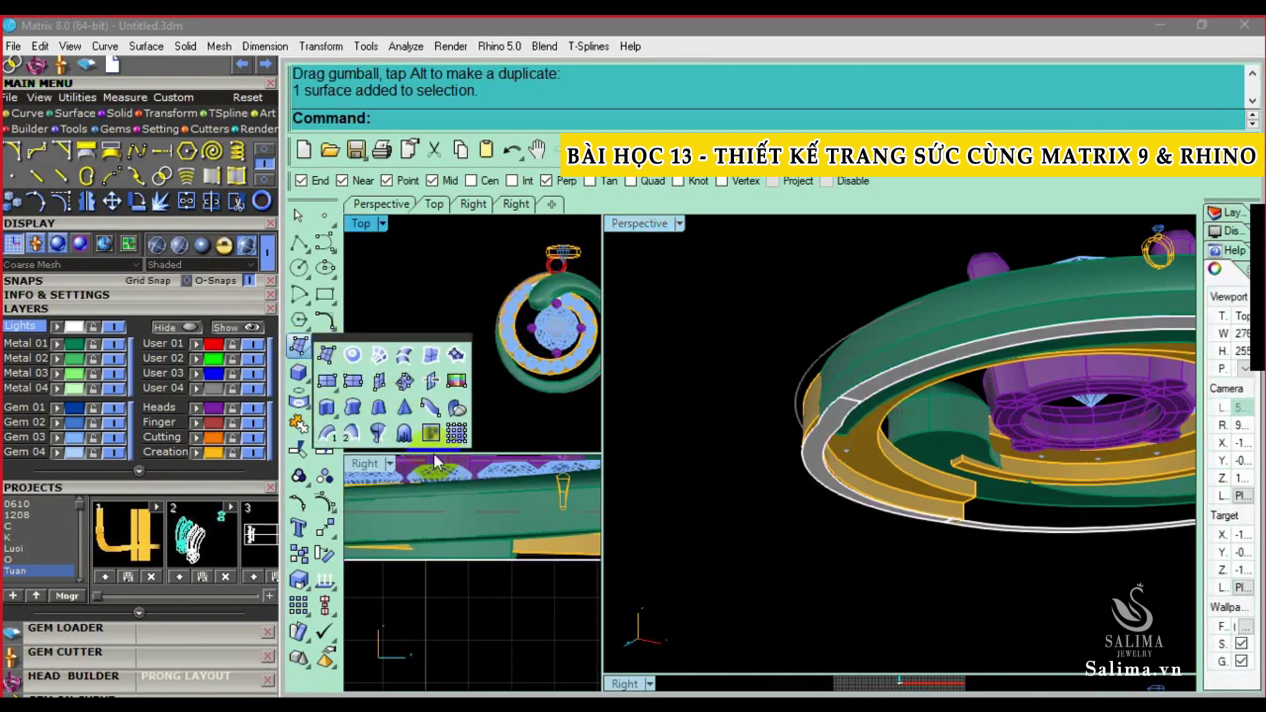
pyautogui.click(398, 302)
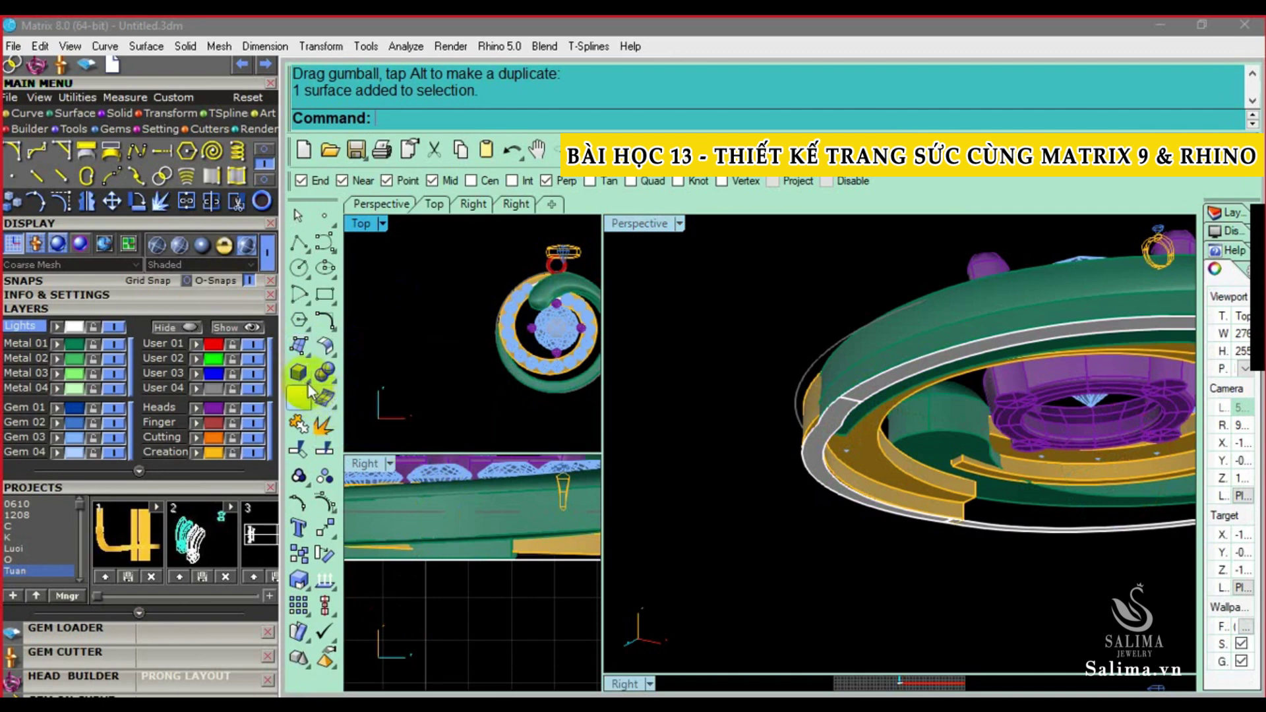
pyautogui.click(298, 407)
pyautogui.click(418, 344)
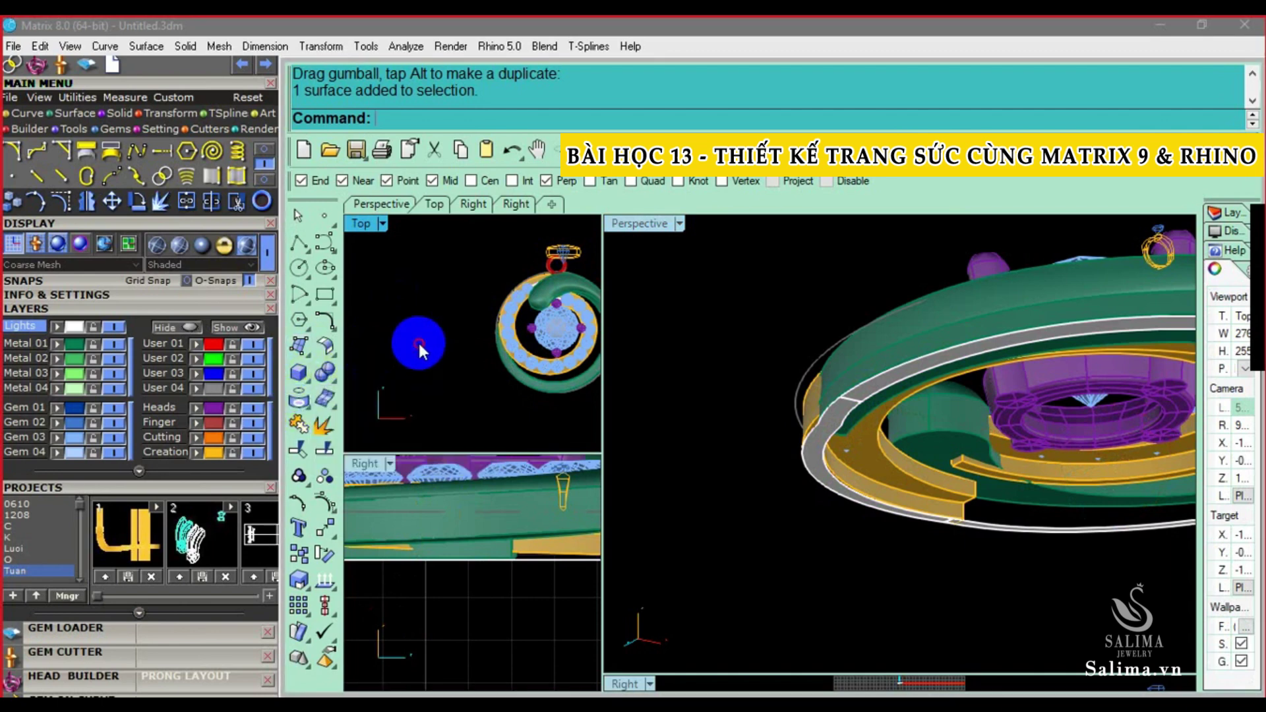
pyautogui.click(334, 379)
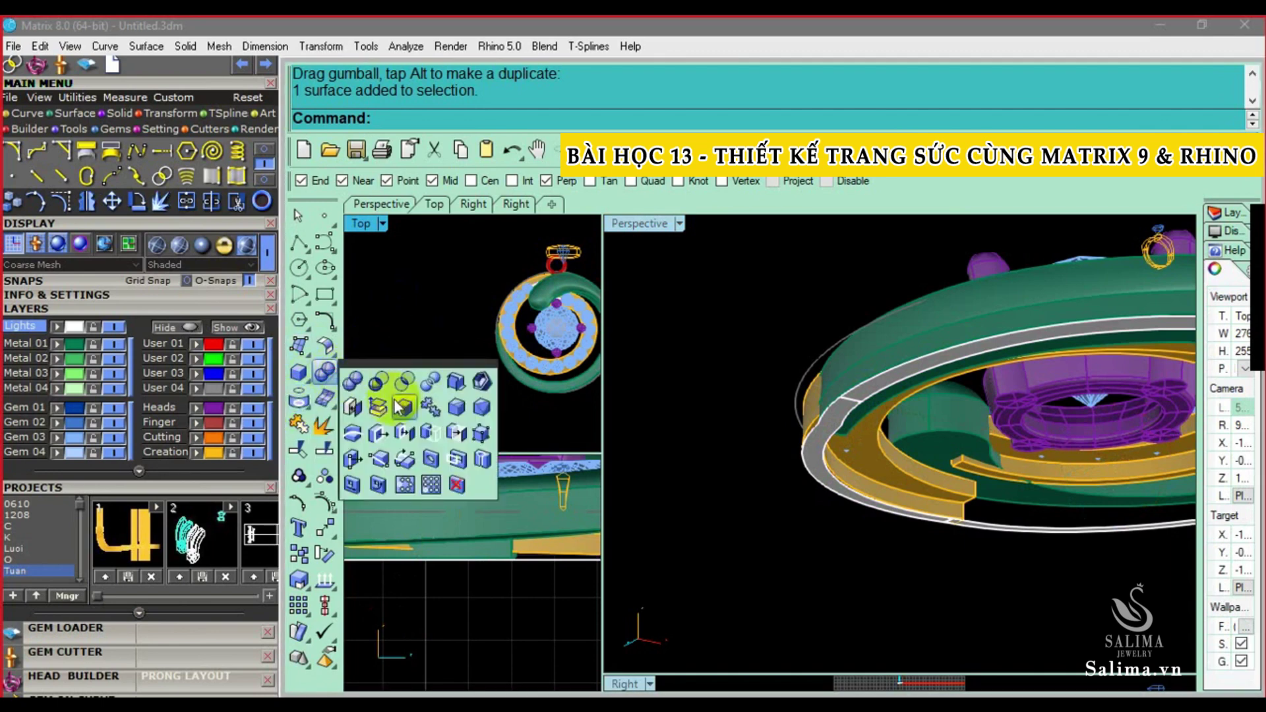
pyautogui.click(340, 356)
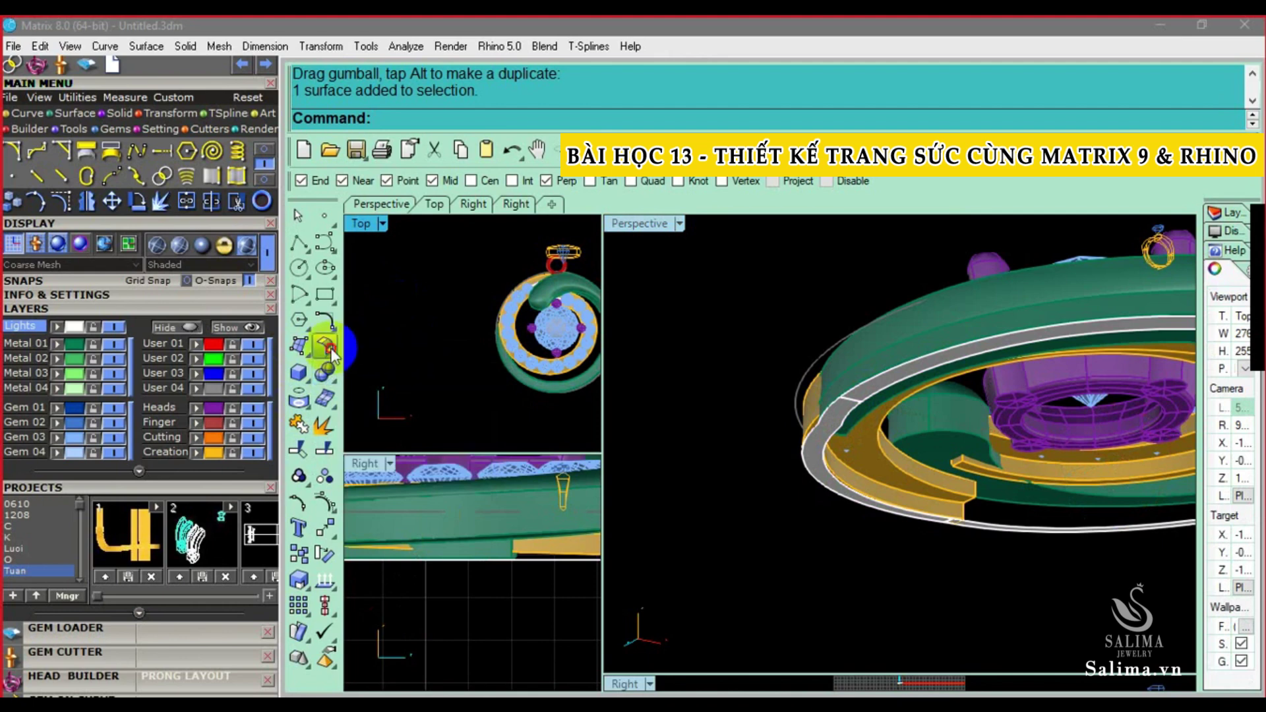
pyautogui.click(332, 354)
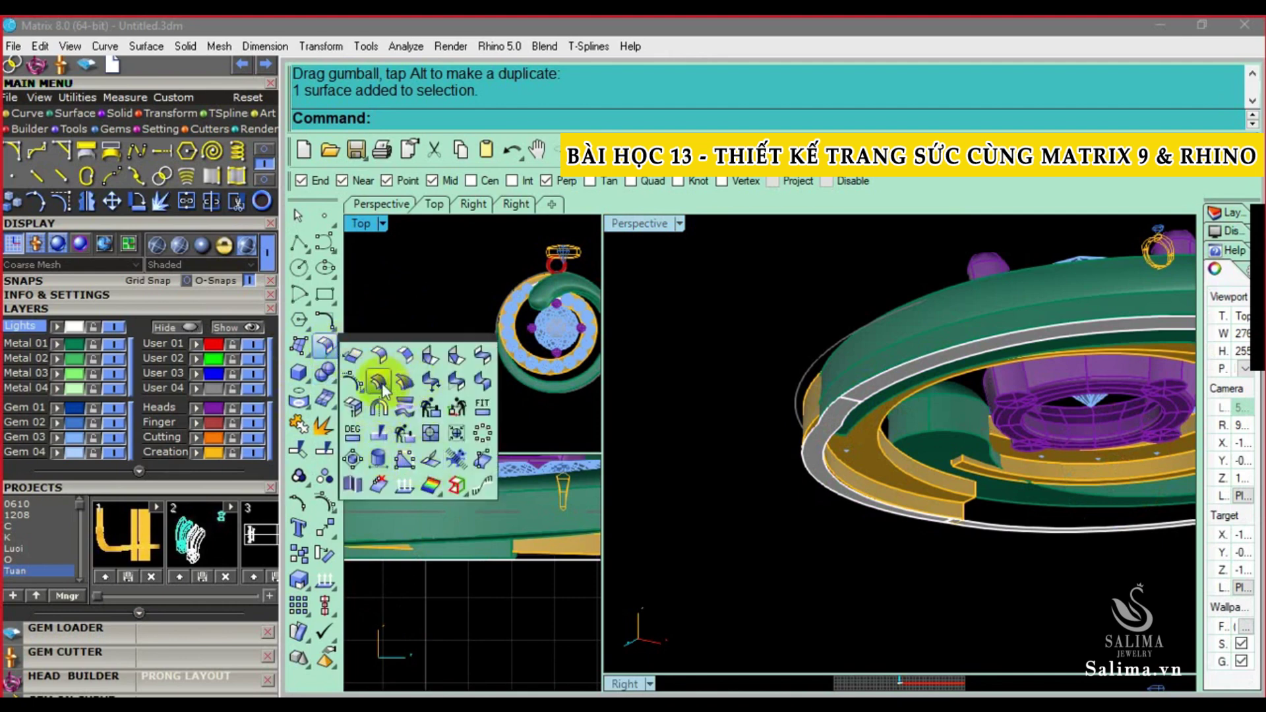
pyautogui.click(389, 321)
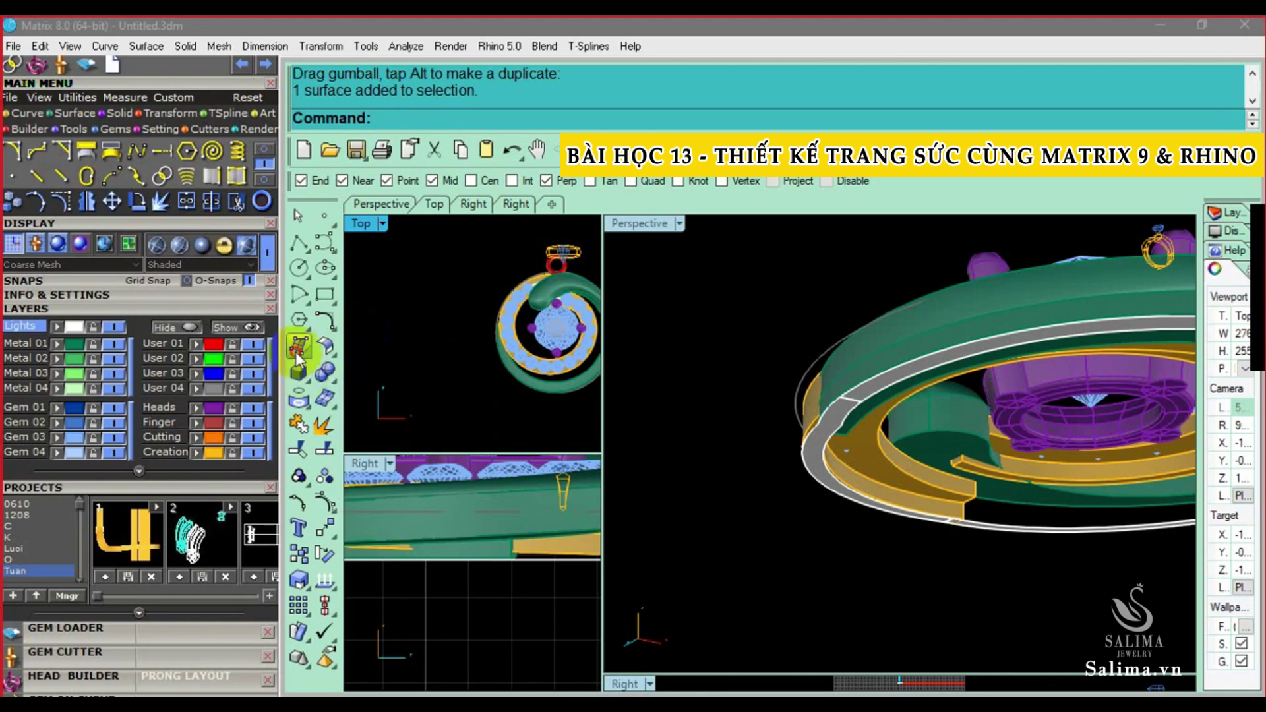
# Try extruding a curve, then pick Extrude surface from the Solid flyout instead
pyautogui.click(295, 350)
pyautogui.click(404, 319)
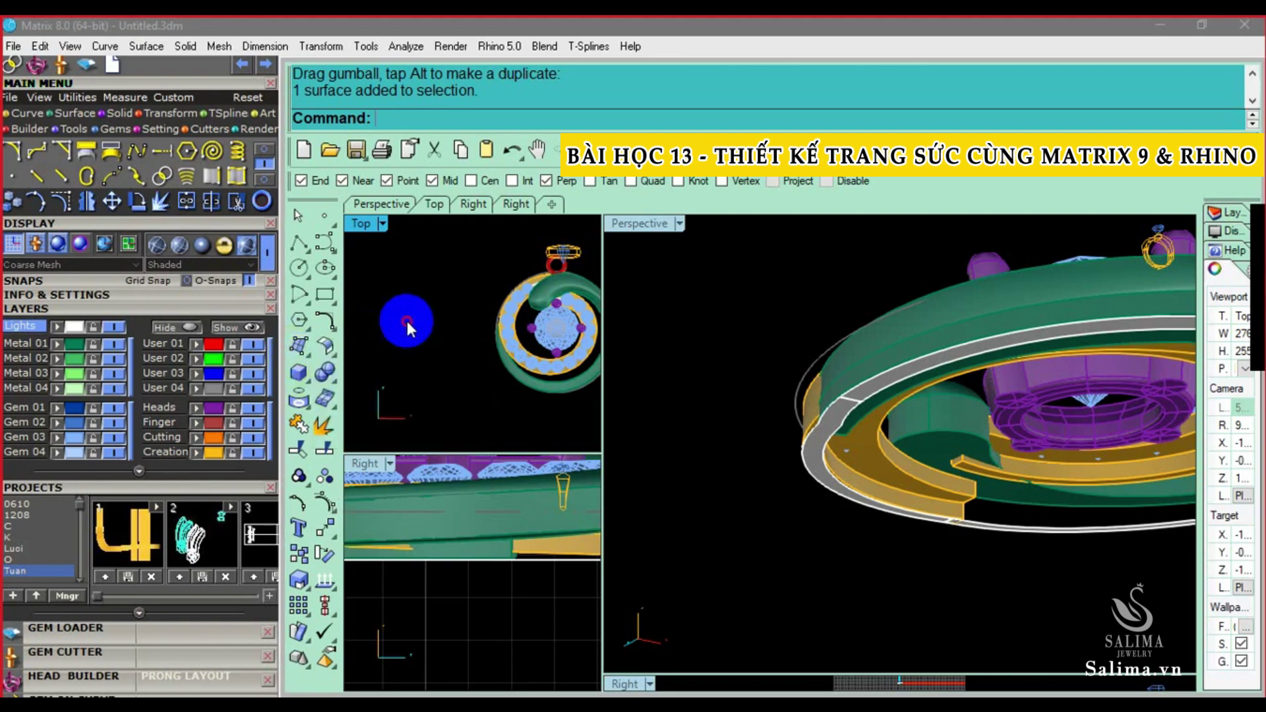
pyautogui.click(298, 401)
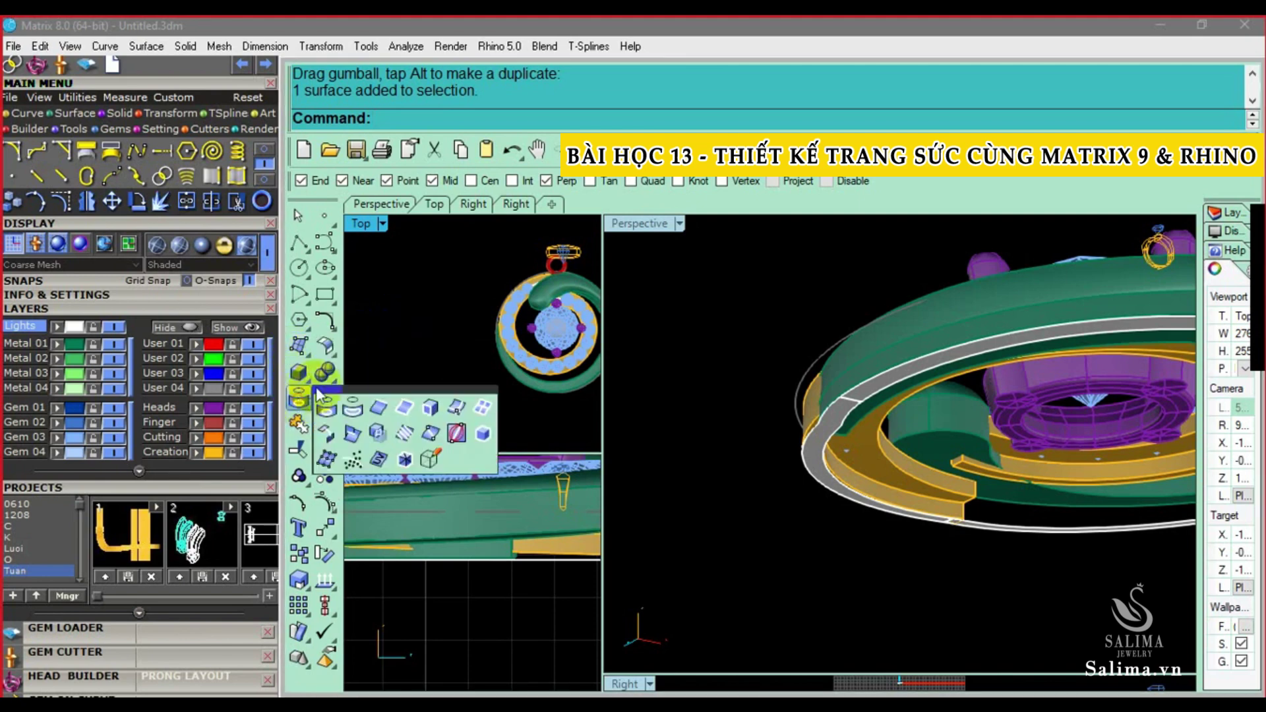
pyautogui.click(349, 374)
pyautogui.click(298, 381)
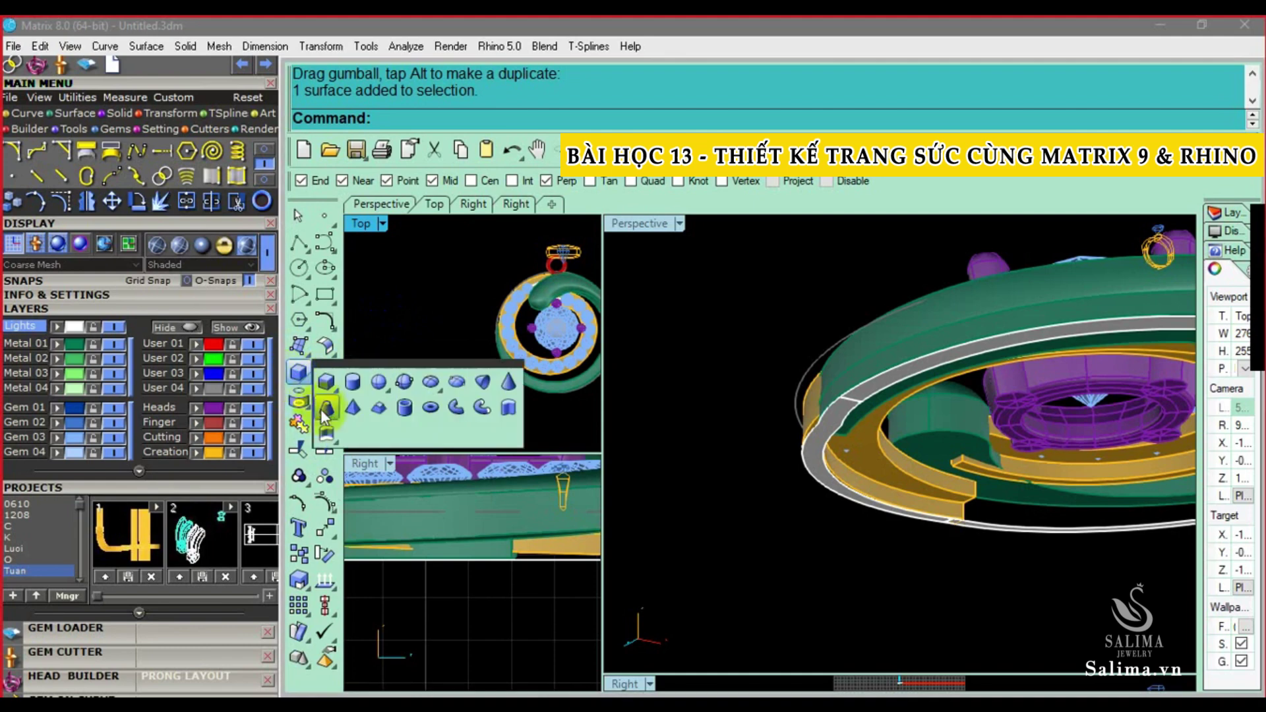
pyautogui.click(520, 409)
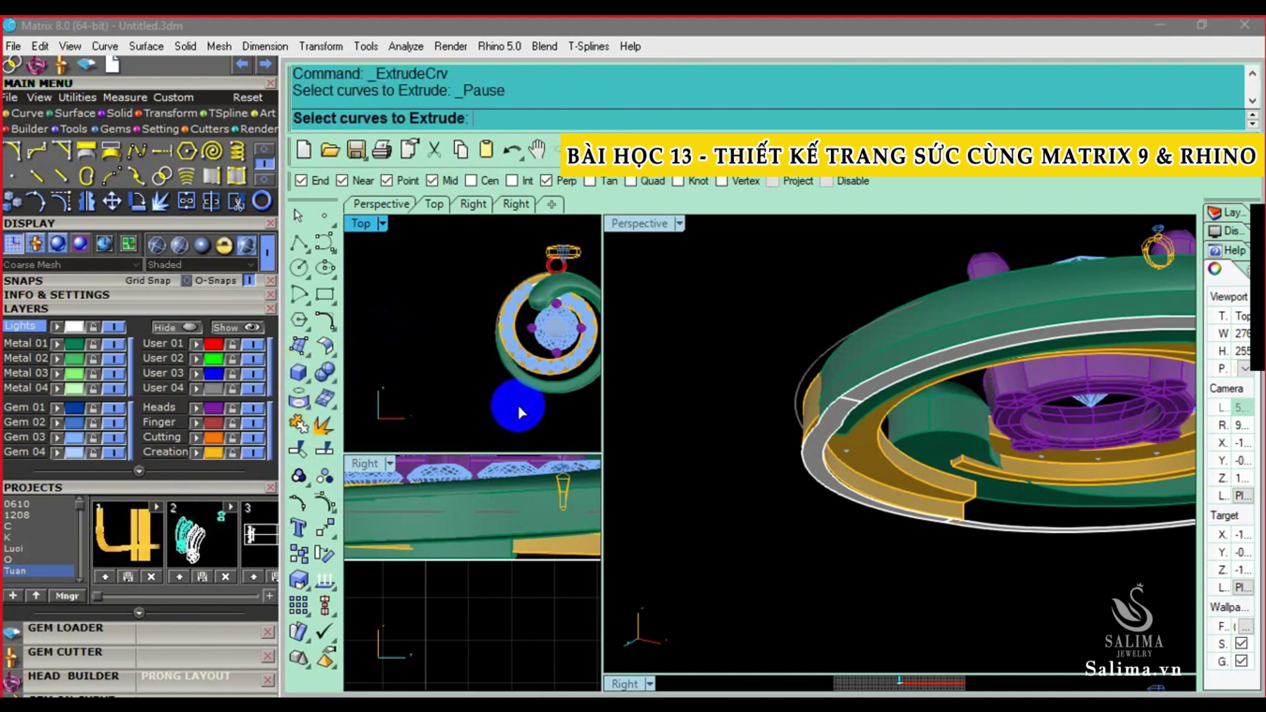
pyautogui.click(859, 342)
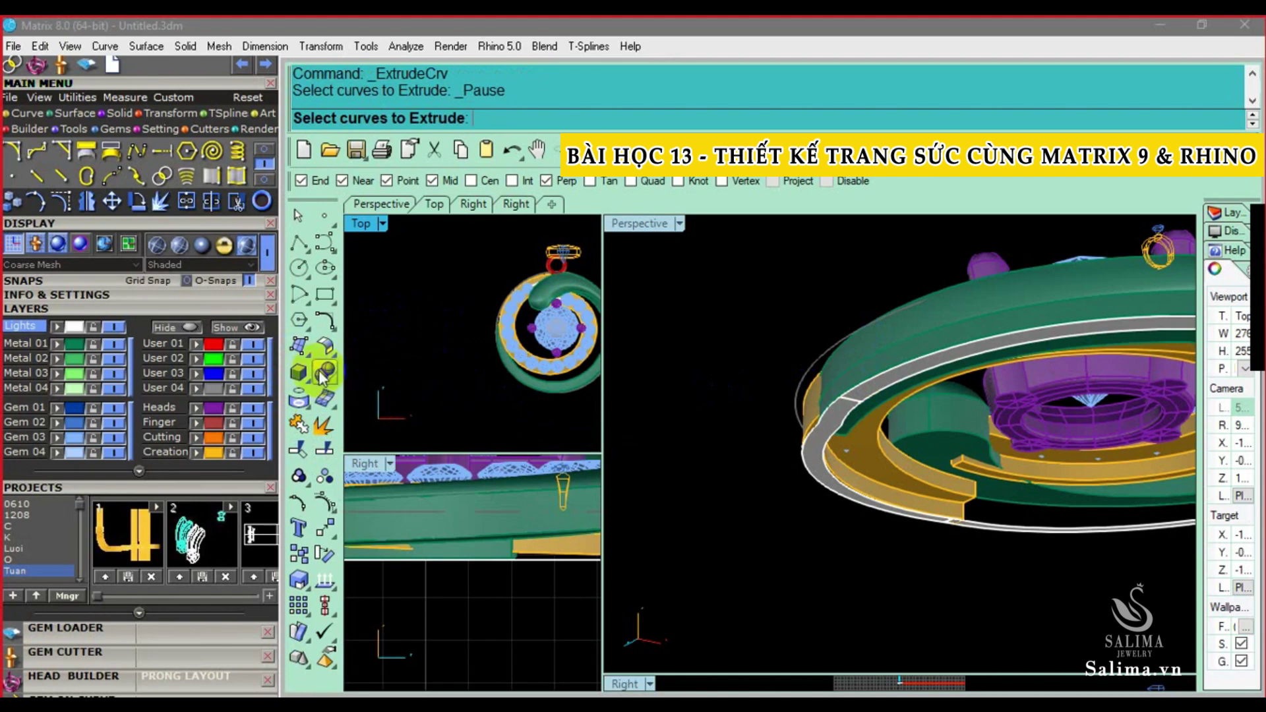
pyautogui.click(302, 350)
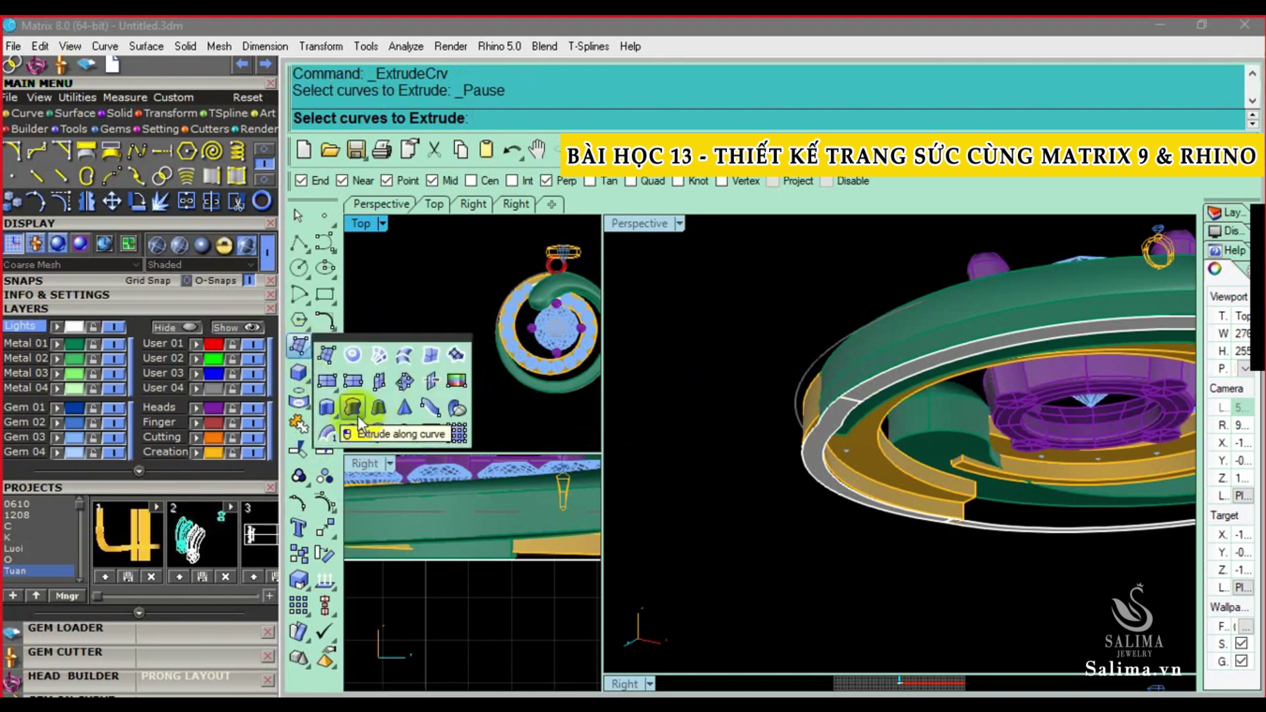
pyautogui.click(300, 377)
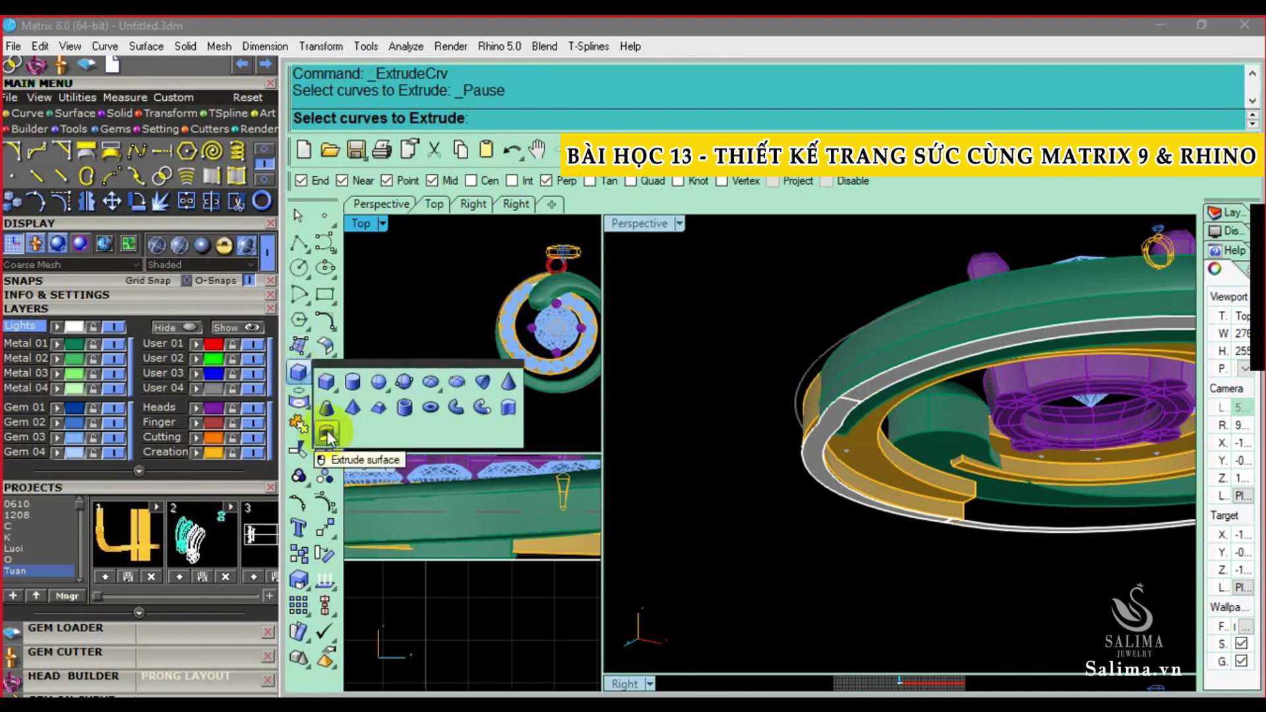
pyautogui.click(327, 430)
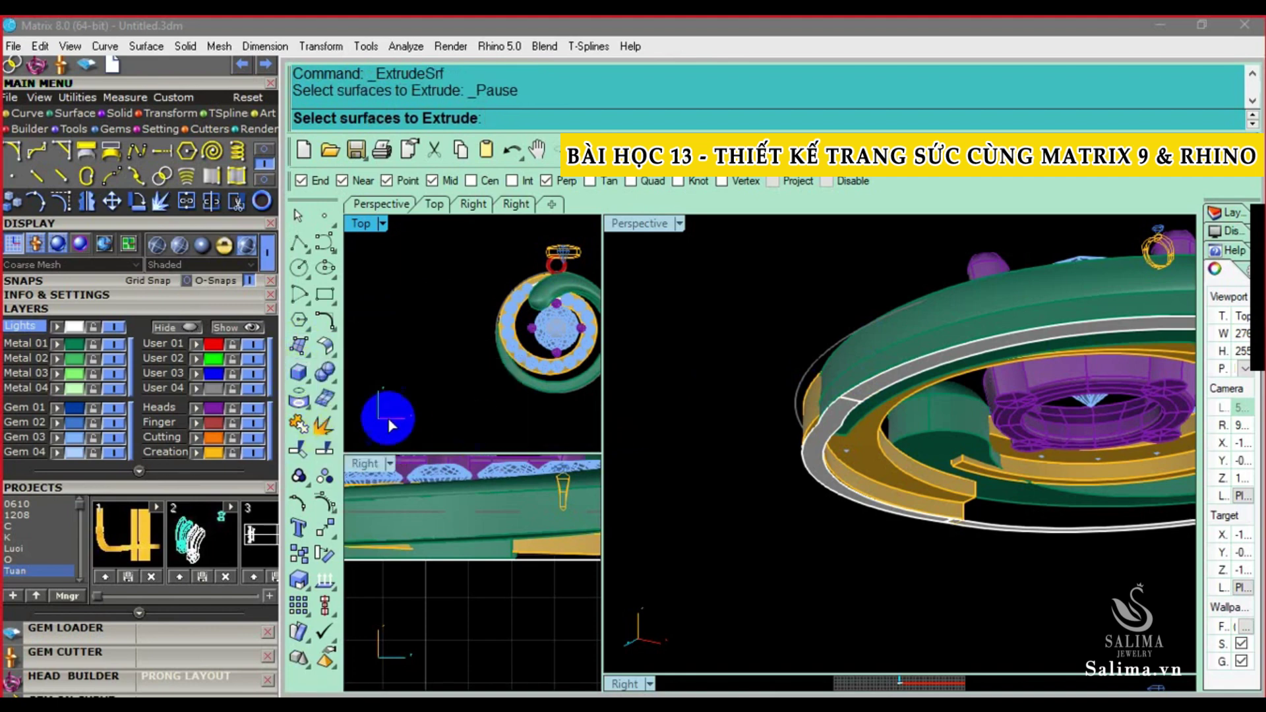
# Extrude the flat ring surface into a solid, adjusting its direction and height
pyautogui.click(296, 381)
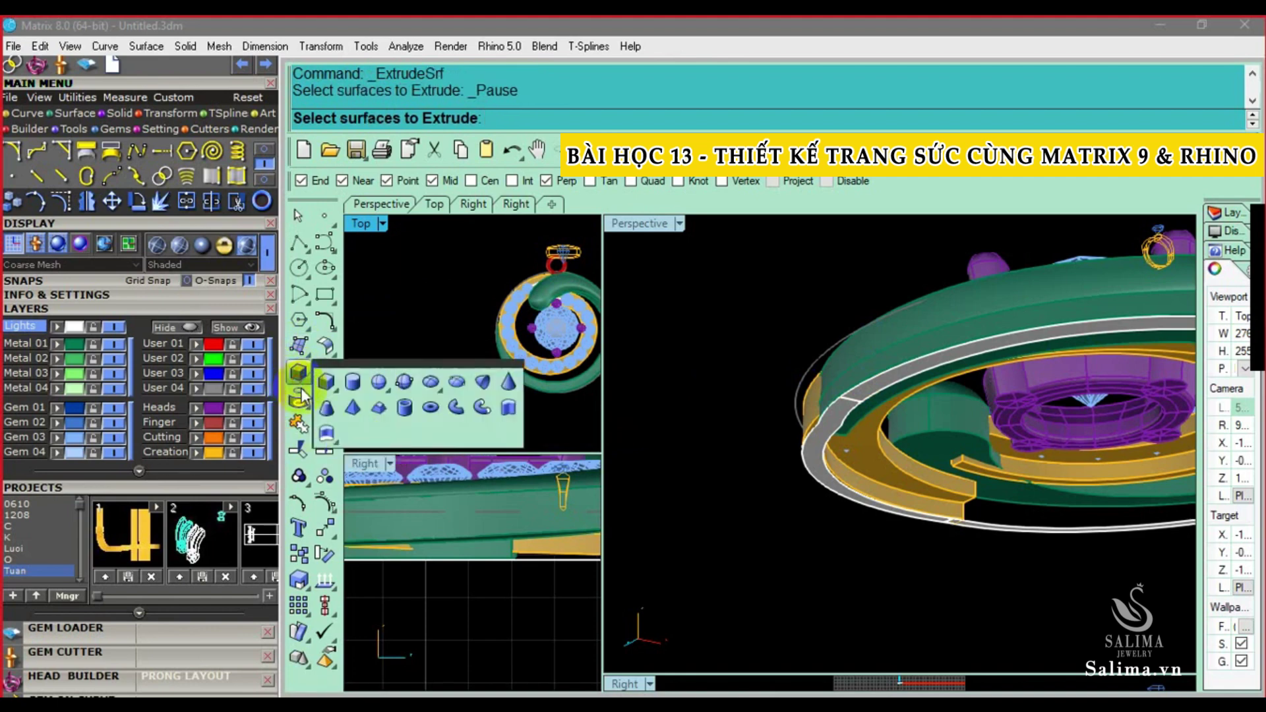
pyautogui.click(328, 435)
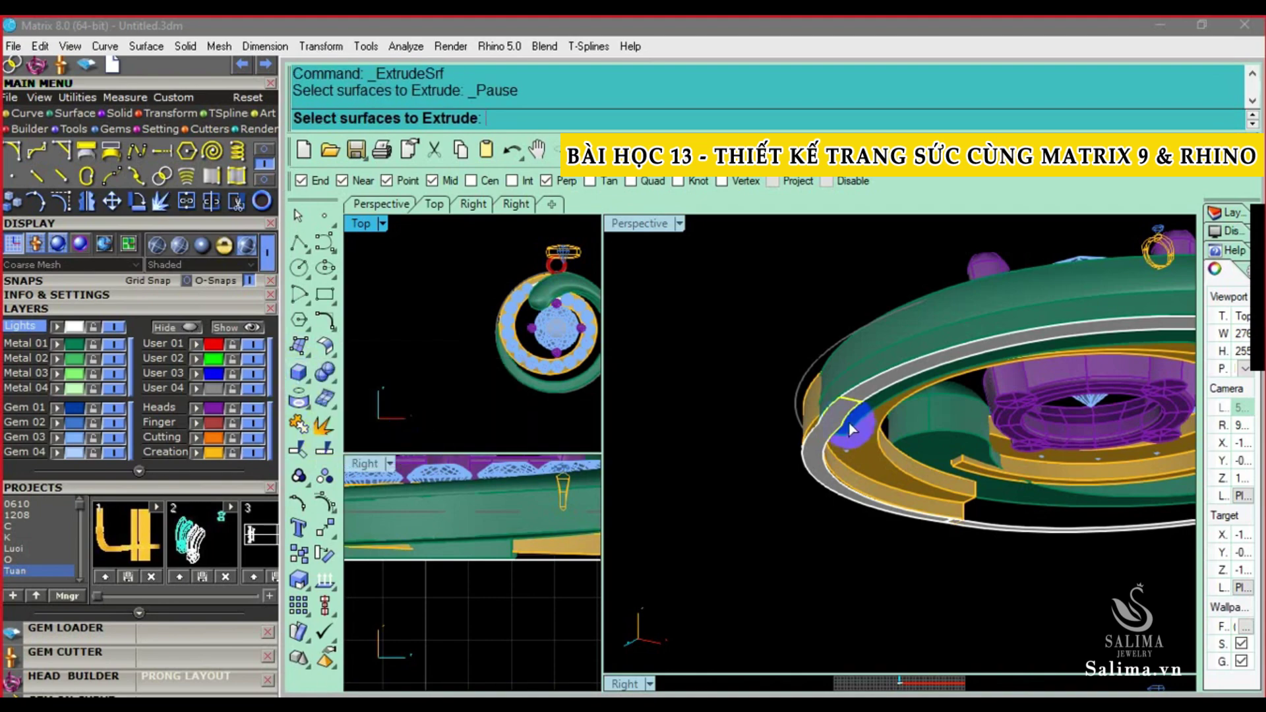
pyautogui.click(846, 432)
pyautogui.press('Return')
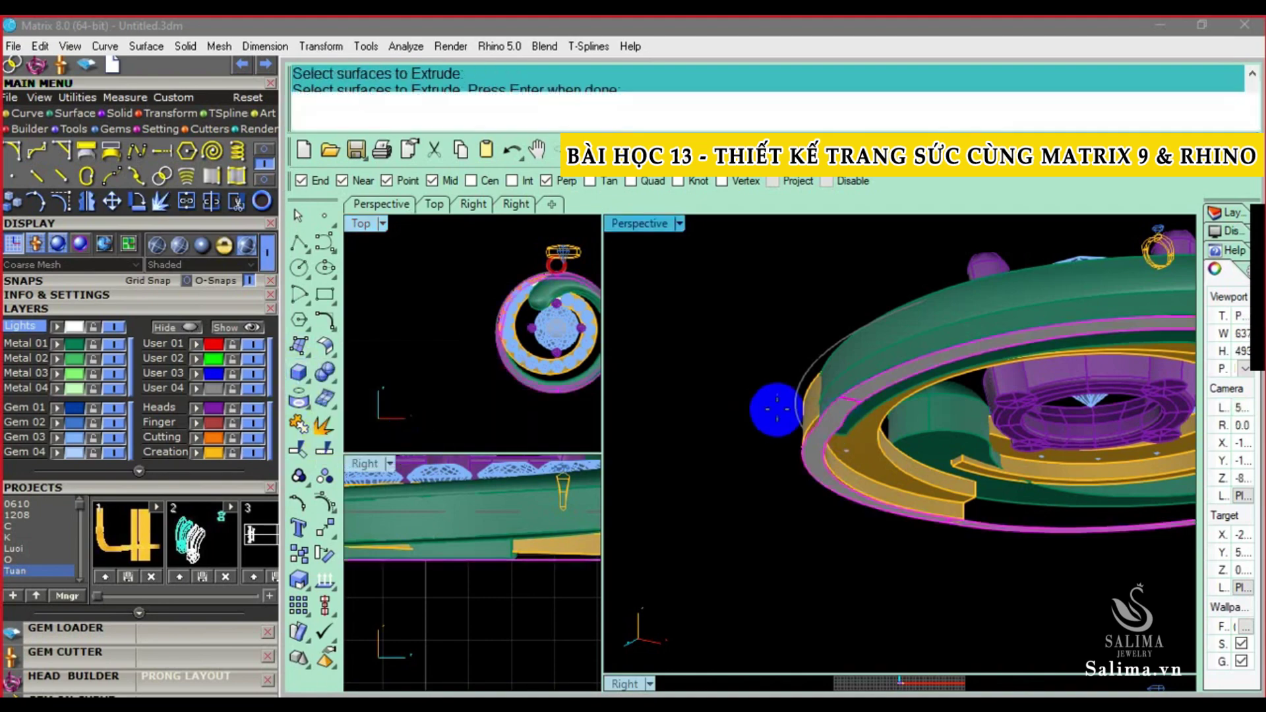
pyautogui.scroll(-5, 381, 559)
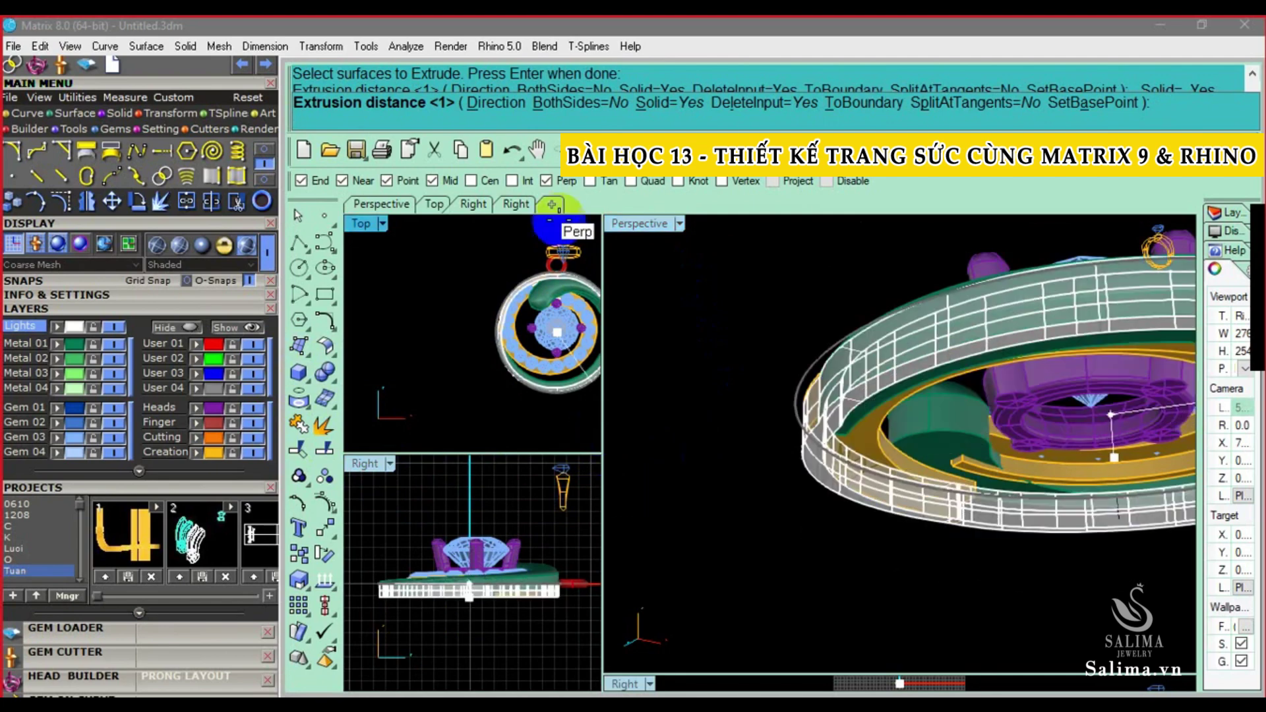
pyautogui.click(501, 106)
pyautogui.click(774, 362)
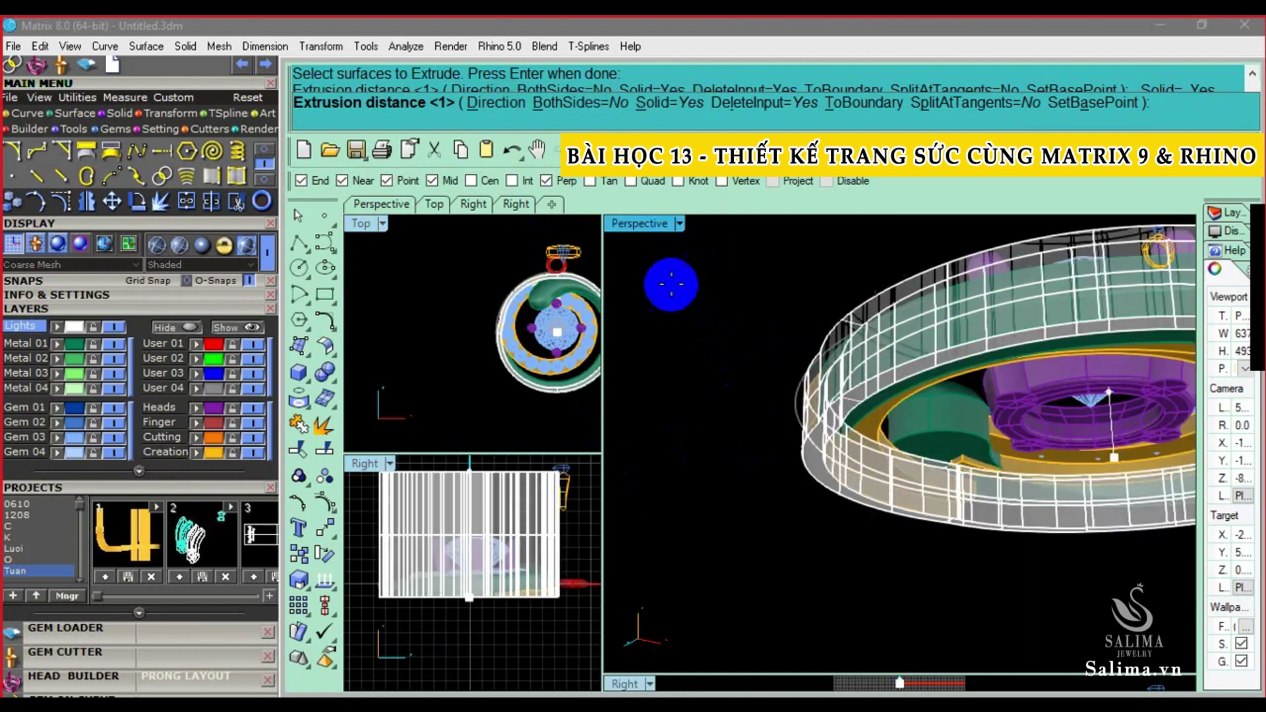
pyautogui.click(703, 113)
pyautogui.moveTo(757, 347); pyautogui.dragTo(766, 407, button='right')
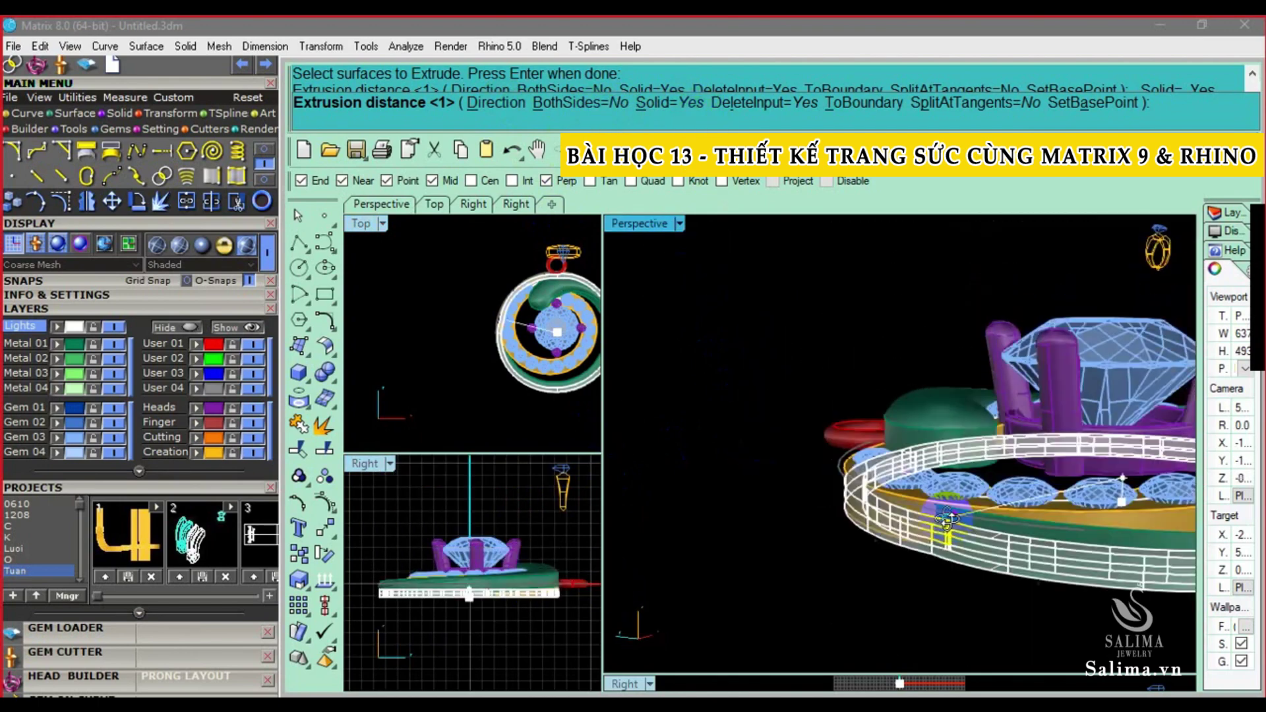
pyautogui.scroll(5, 521, 626)
pyautogui.moveTo(521, 626); pyautogui.dragTo(369, 580, button='right')
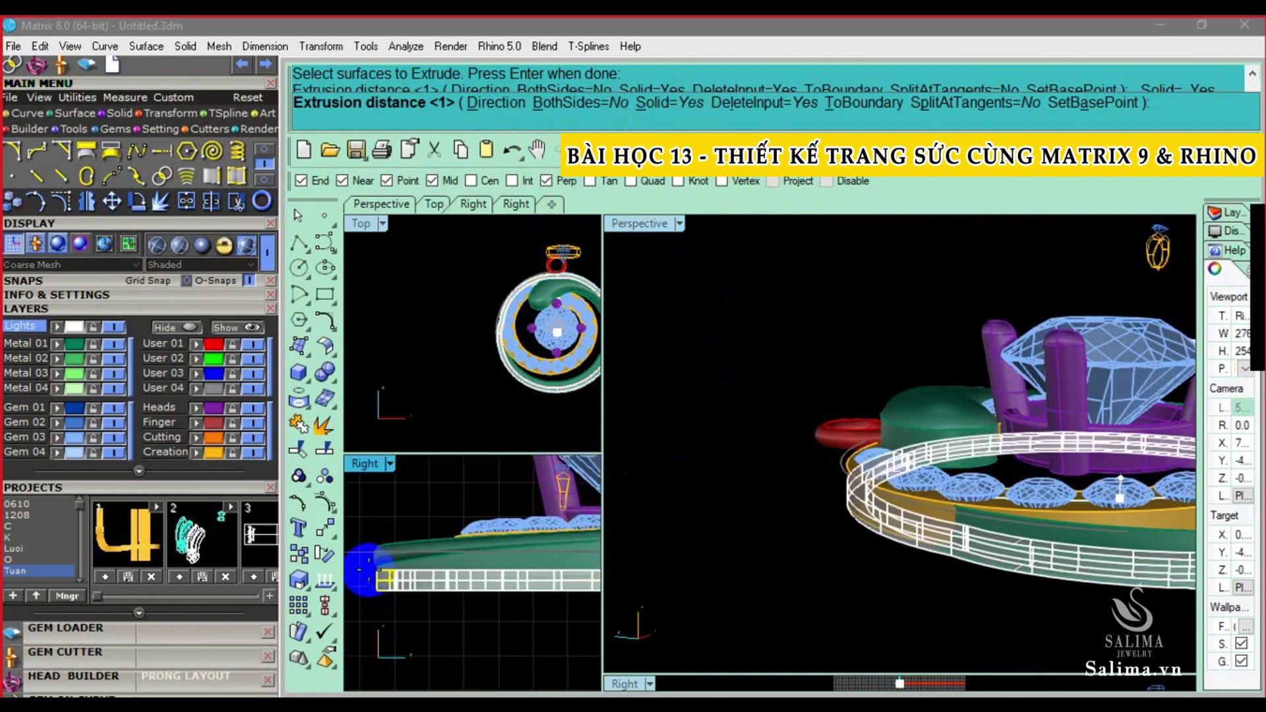
pyautogui.click(364, 569)
# Check the new band from the side, then select it and assign it to a metal layer
pyautogui.moveTo(836, 574)
pyautogui.mouseDown(button='right')
pyautogui.moveTo(897, 516)
pyautogui.moveTo(1017, 512)
pyautogui.moveTo(847, 588)
pyautogui.moveTo(856, 601)
pyautogui.moveTo(820, 579)
pyautogui.moveTo(1019, 596)
pyautogui.moveTo(955, 580)
pyautogui.moveTo(989, 546)
pyautogui.moveTo(981, 557)
pyautogui.mouseUp(button='right')
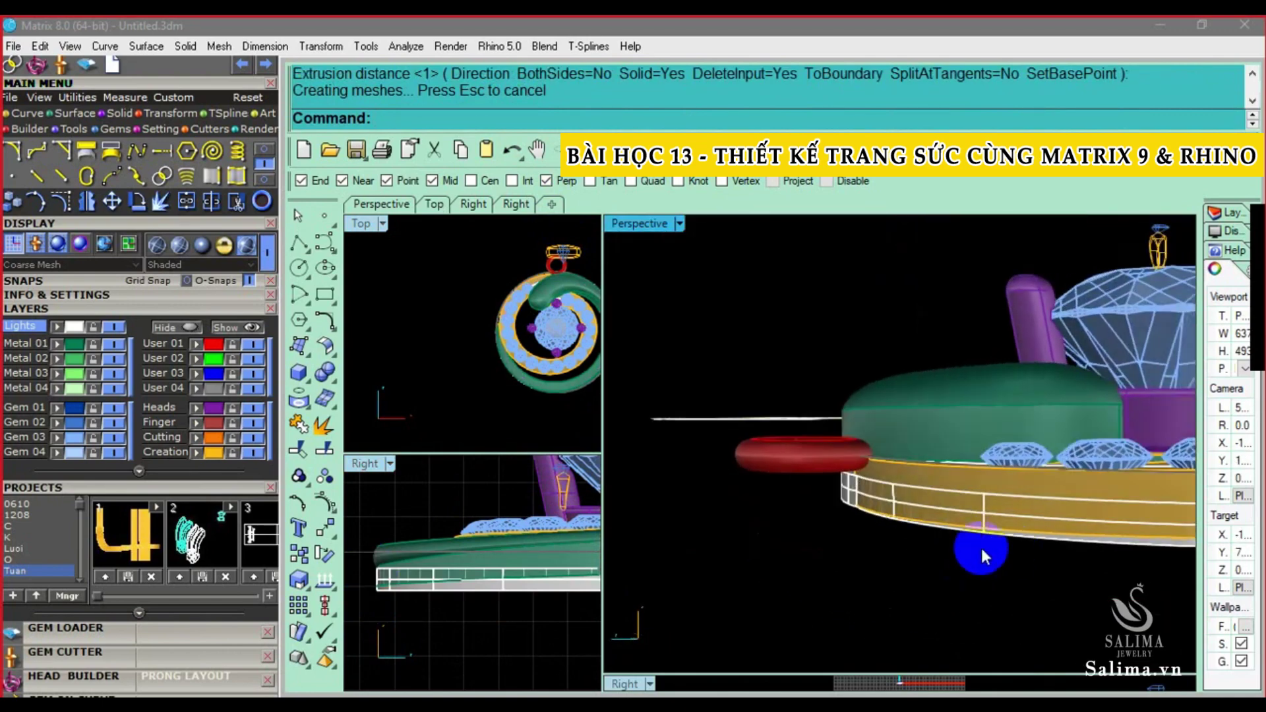
pyautogui.moveTo(504, 606)
pyautogui.mouseDown(button='right')
pyautogui.moveTo(817, 584)
pyautogui.moveTo(847, 537)
pyautogui.moveTo(917, 545)
pyautogui.moveTo(482, 601)
pyautogui.mouseUp(button='right')
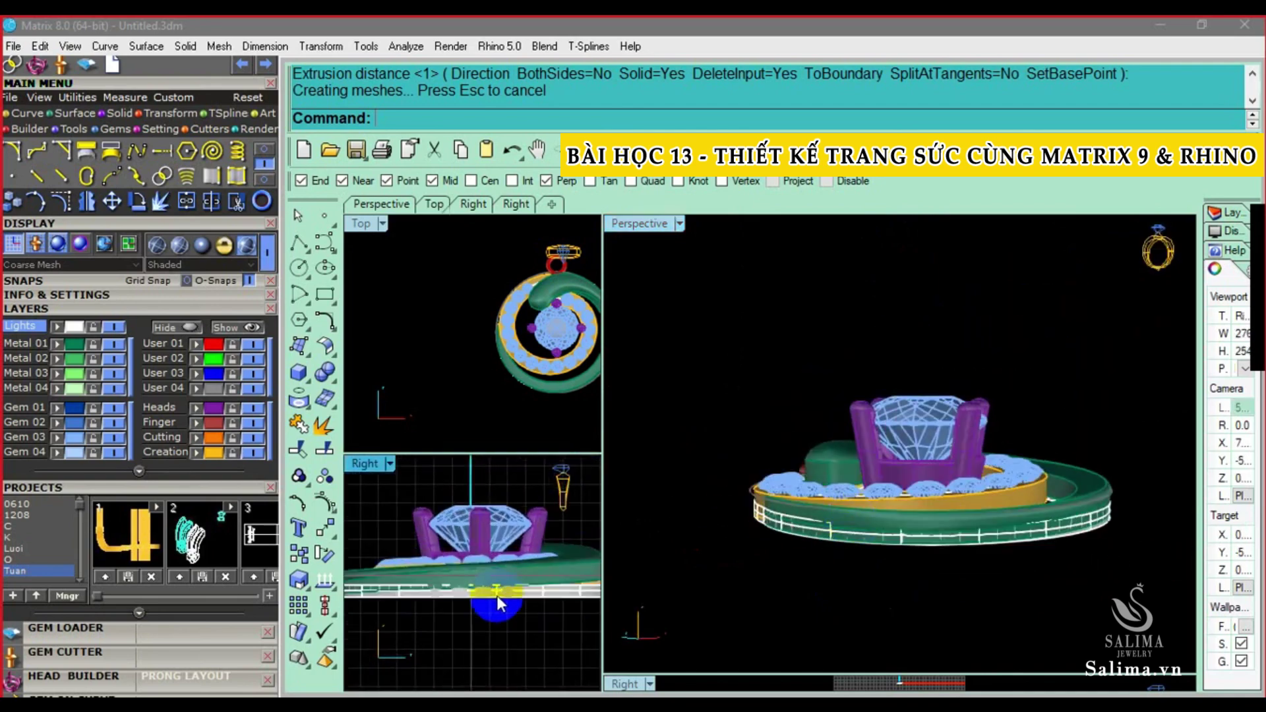
pyautogui.click(497, 596)
pyautogui.click(196, 374)
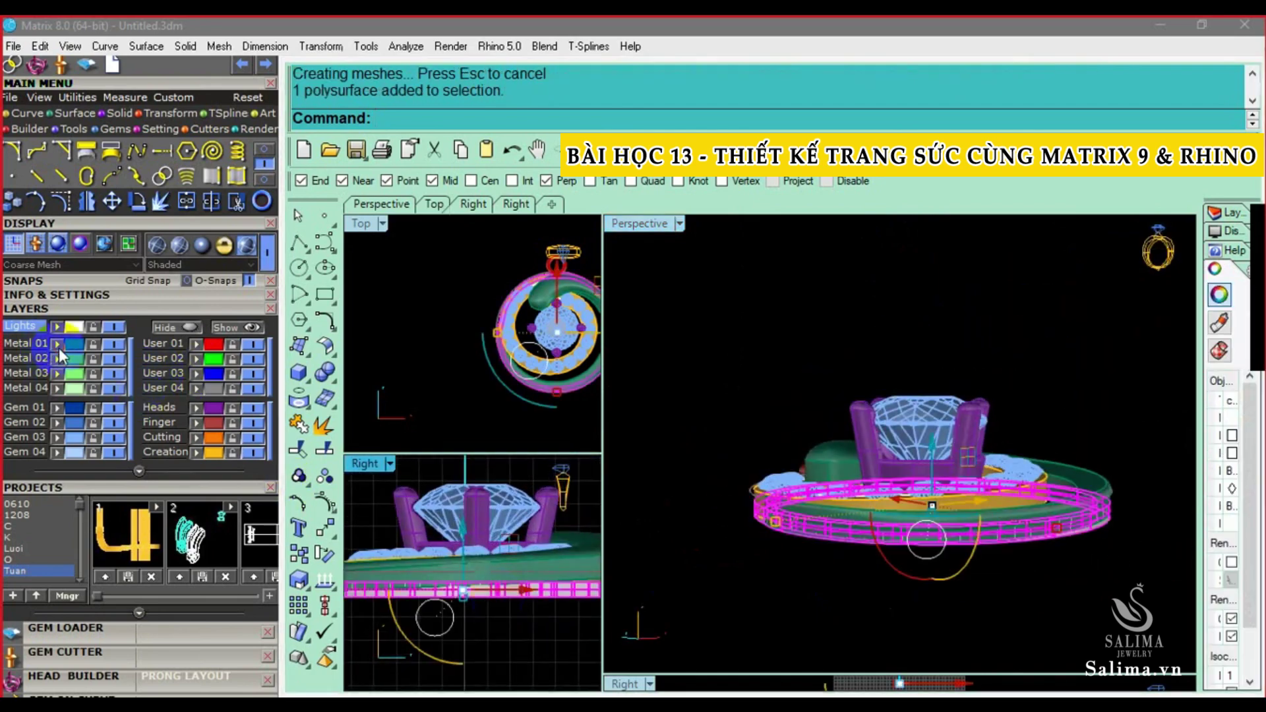
# Window-select the three ring parts and move them to the gold layer
pyautogui.click(481, 342)
pyautogui.moveTo(481, 342); pyautogui.dragTo(461, 369, button='right')
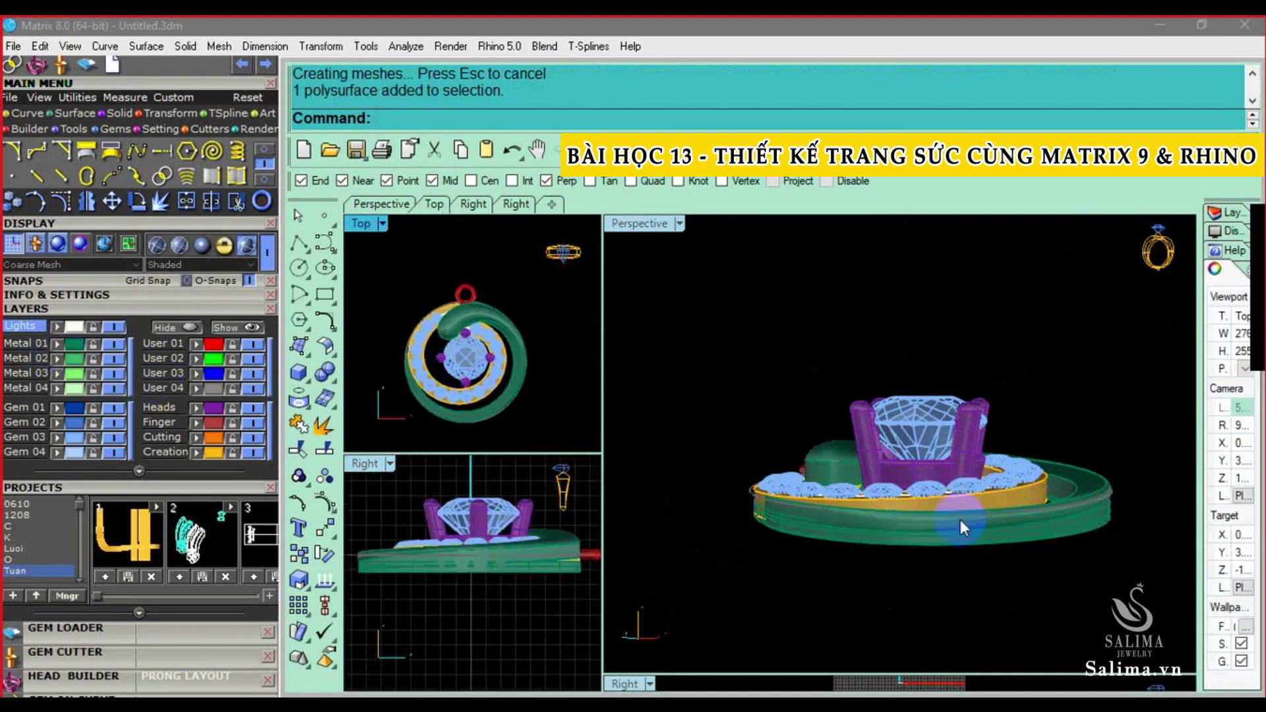
pyautogui.moveTo(960, 523); pyautogui.dragTo(1011, 635, button='right')
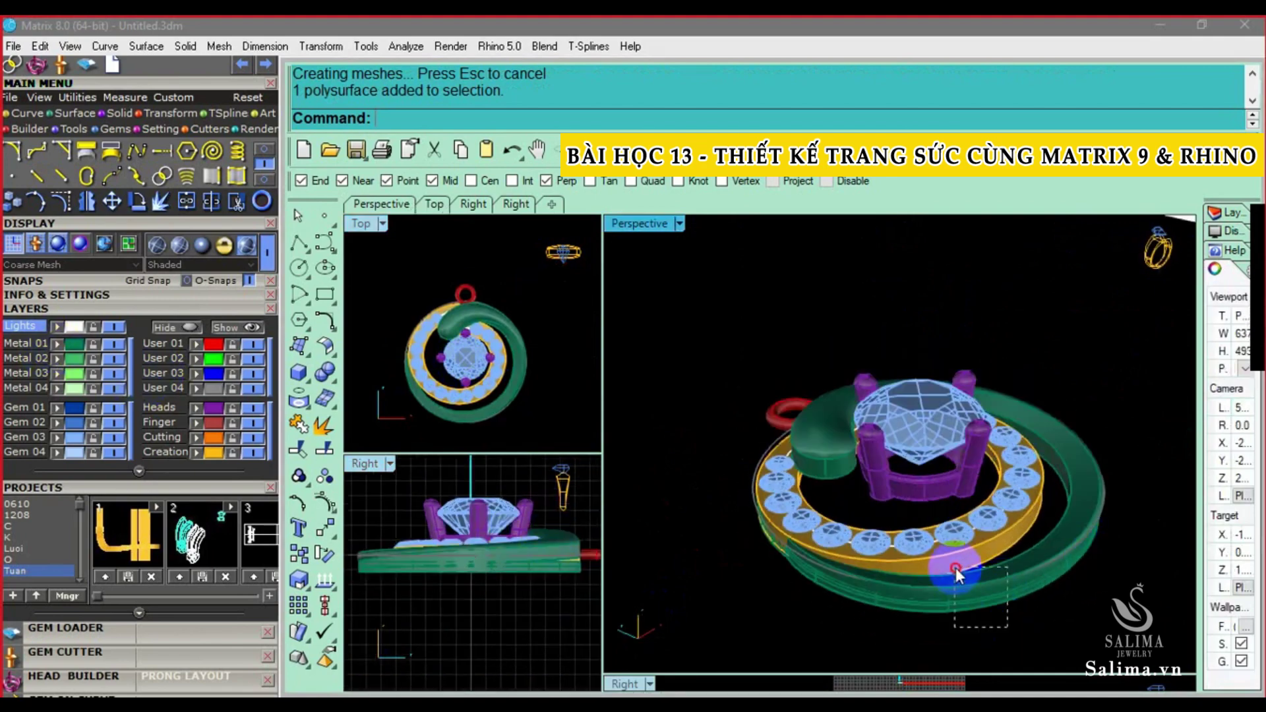
pyautogui.moveTo(1007, 626); pyautogui.dragTo(956, 571)
pyautogui.click(369, 296)
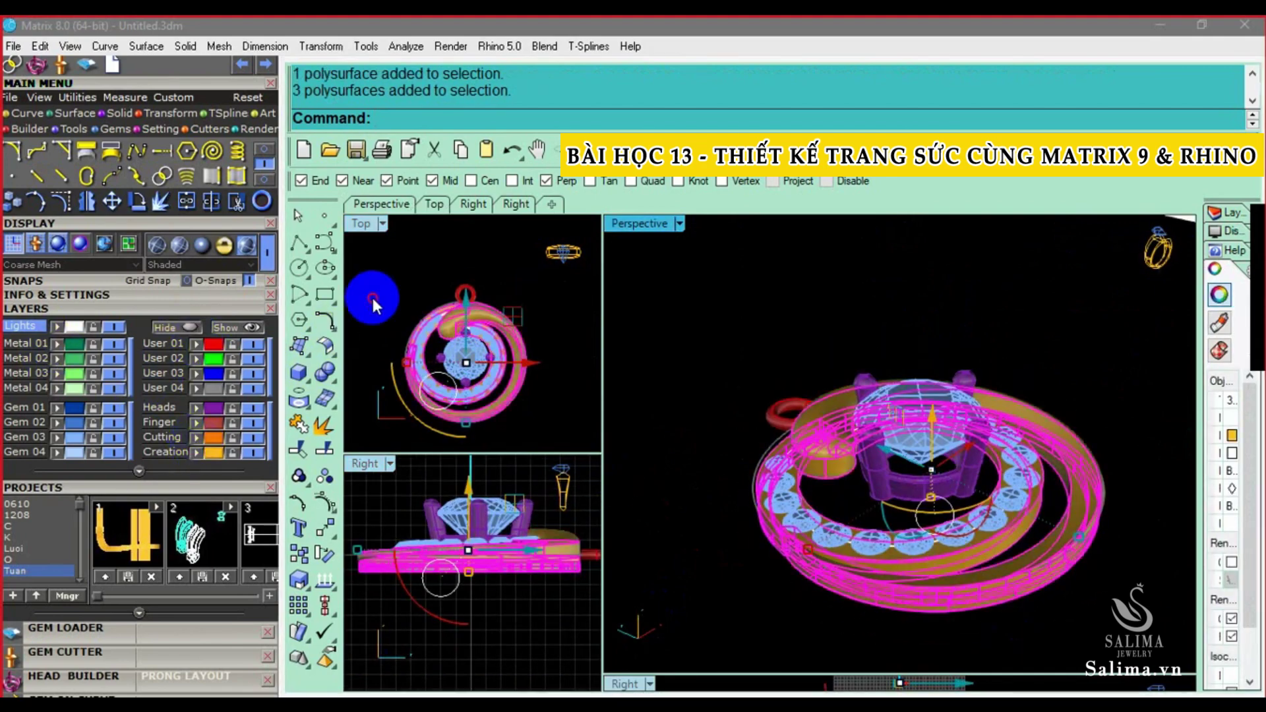
# Select the gems and the prong heads by layer, making the prong heads gold
pyautogui.click(77, 445)
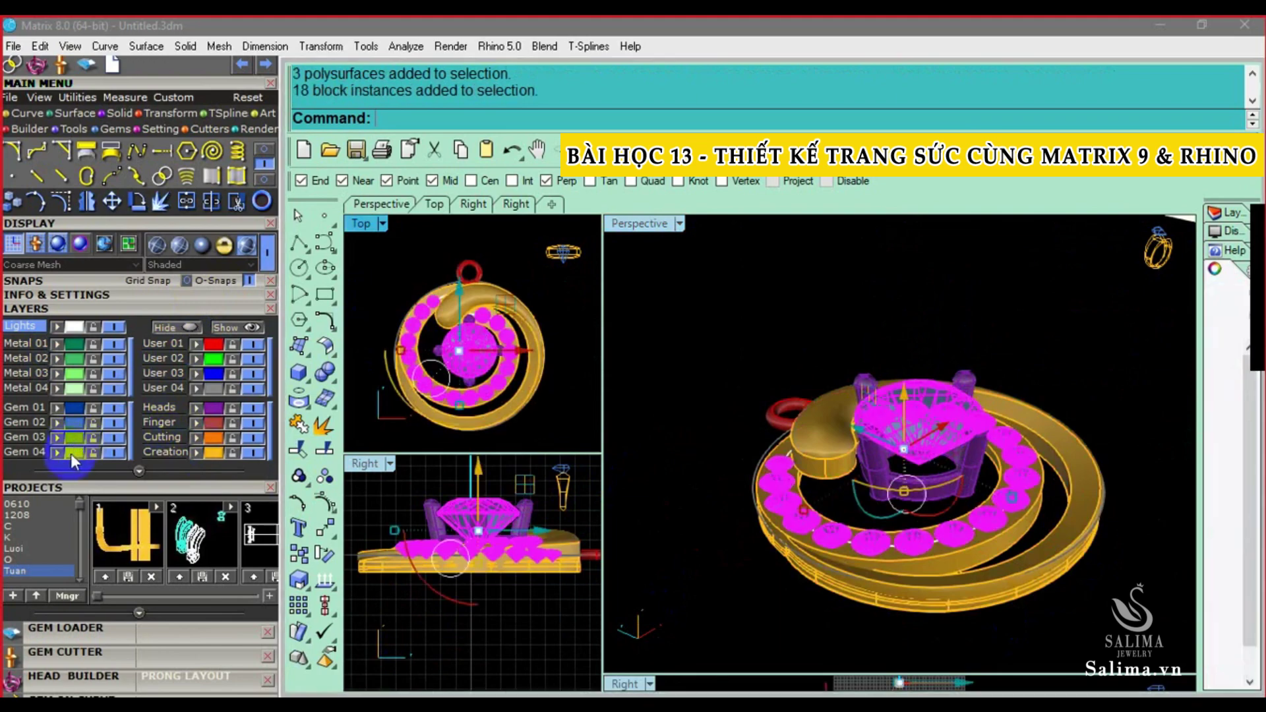
pyautogui.click(65, 453)
pyautogui.click(359, 309)
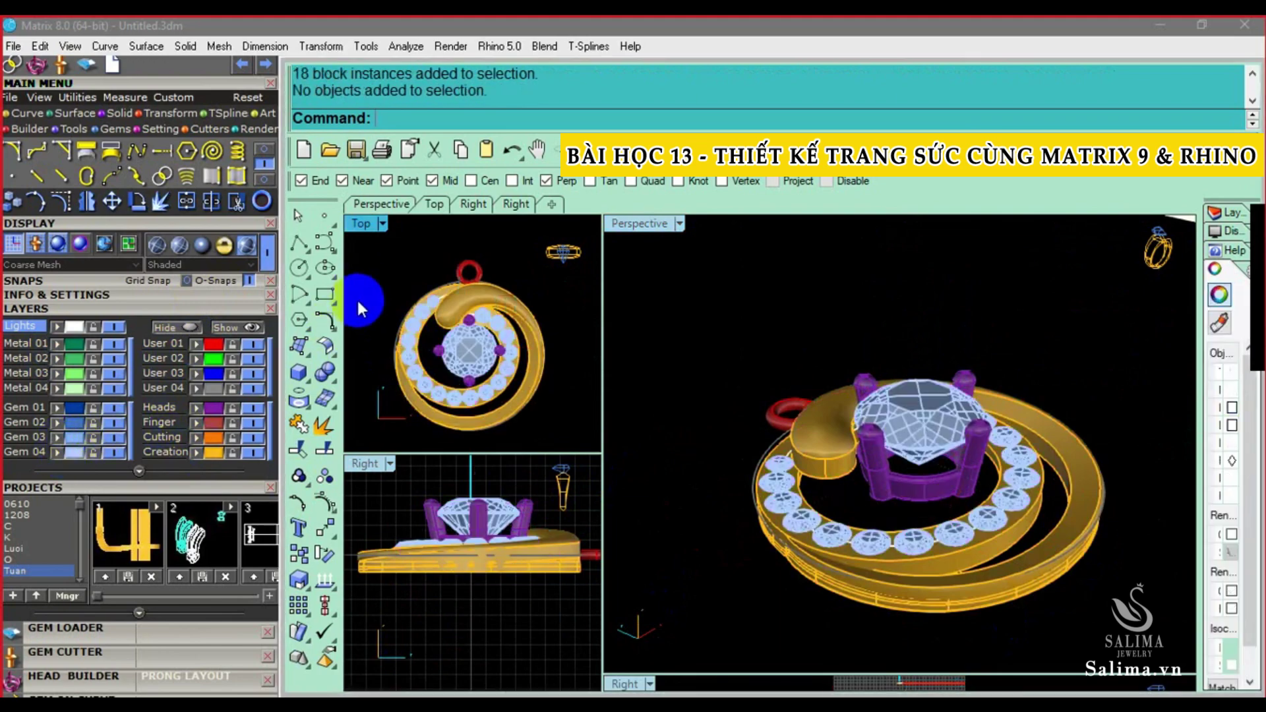
pyautogui.click(215, 408)
pyautogui.click(432, 491)
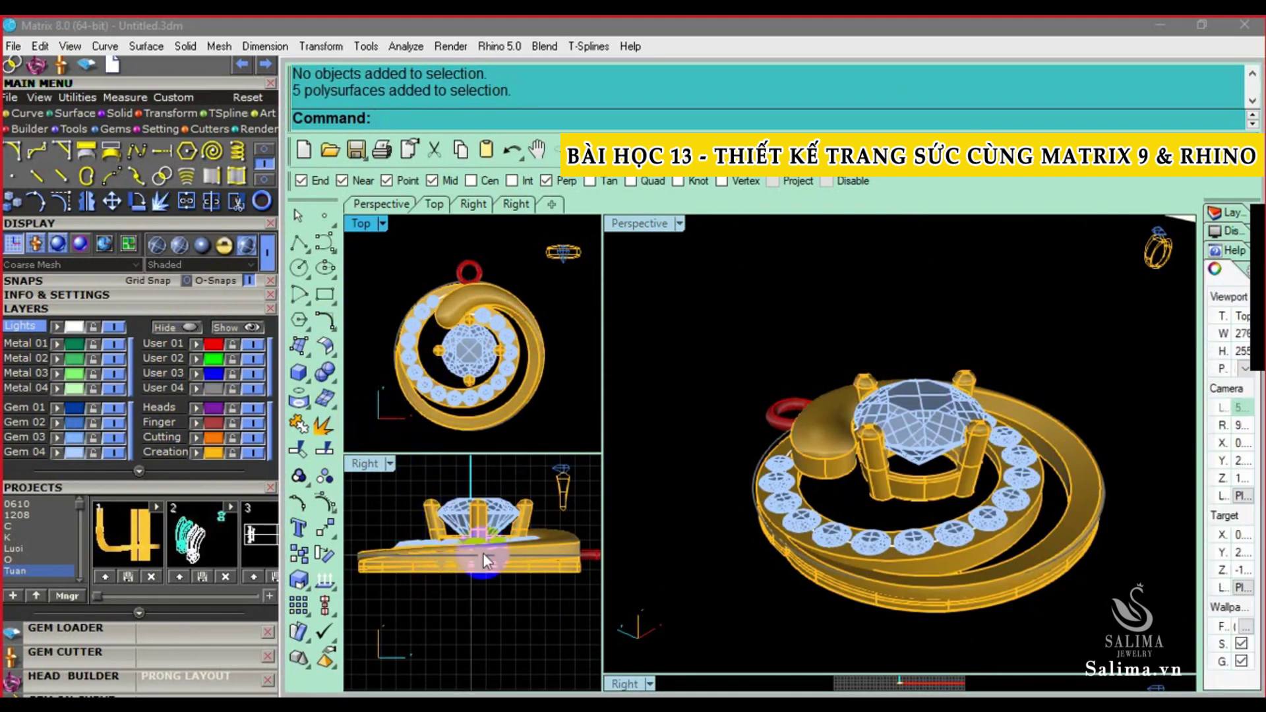
# Select the whole pendant, clear the selection and orbit to review it from low side views
pyautogui.scroll(-2, 584, 576)
pyautogui.moveTo(592, 611); pyautogui.dragTo(396, 511)
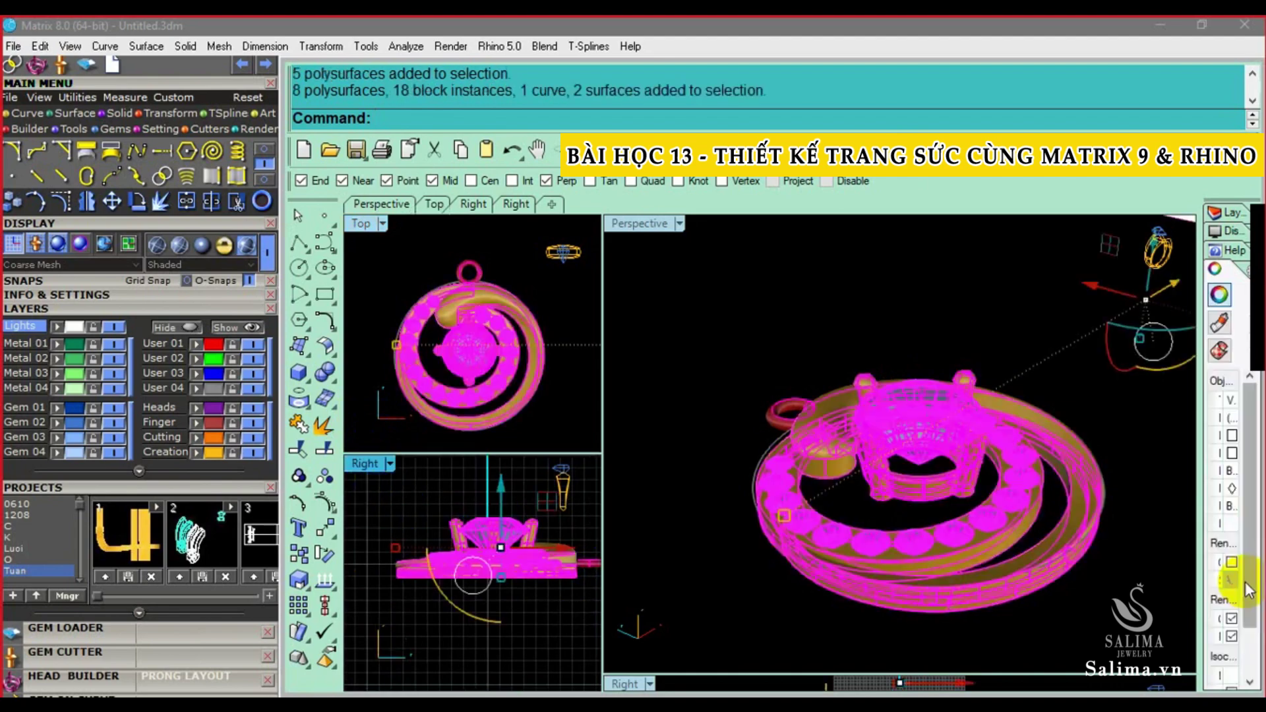
pyautogui.moveTo(1253, 620); pyautogui.dragTo(1230, 661)
pyautogui.press('Escape')
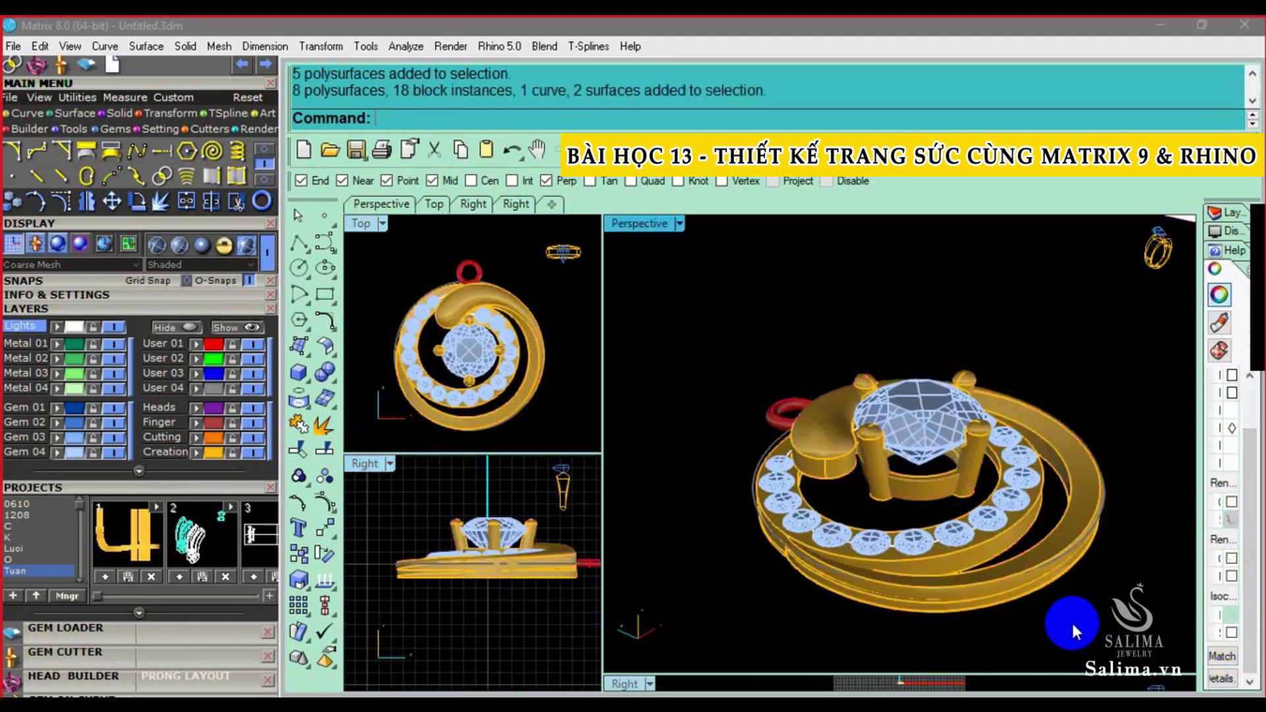
pyautogui.moveTo(1073, 616)
pyautogui.mouseDown(button='right')
pyautogui.moveTo(882, 547)
pyautogui.moveTo(903, 573)
pyautogui.moveTo(842, 565)
pyautogui.moveTo(758, 516)
pyautogui.moveTo(805, 476)
pyautogui.mouseUp(button='right')
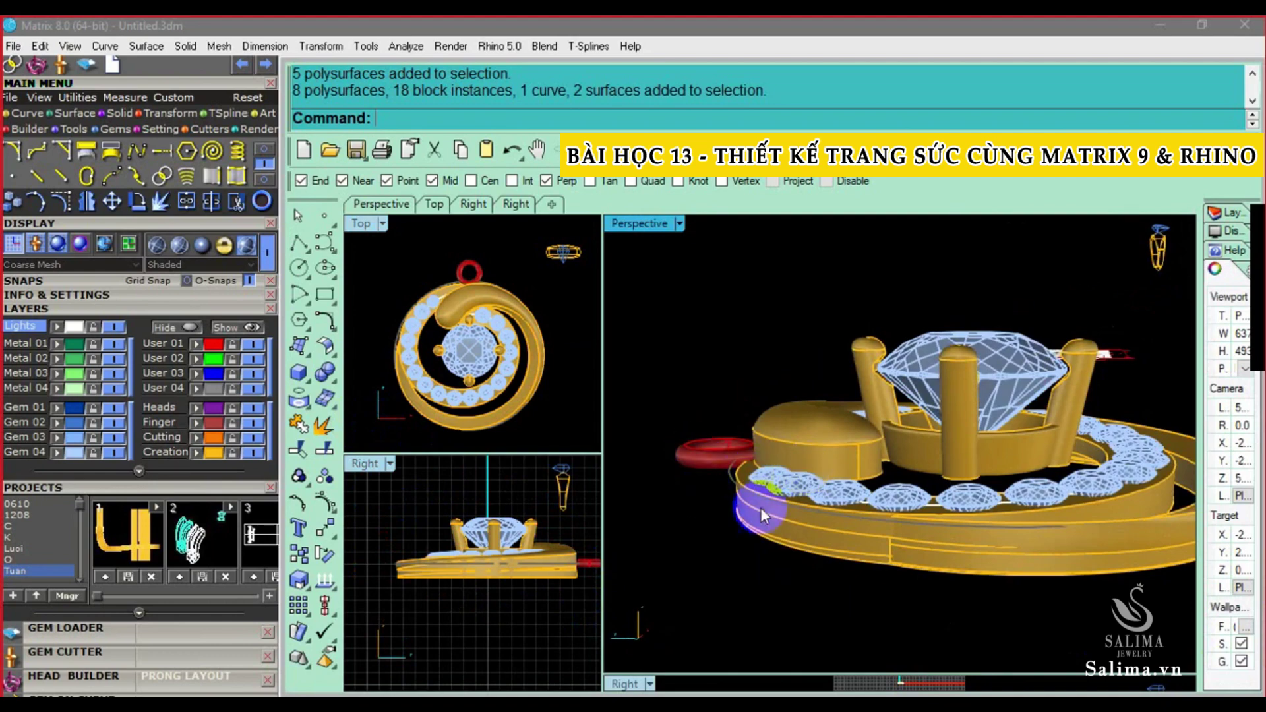
pyautogui.moveTo(461, 560); pyautogui.dragTo(461, 578, button='right')
pyautogui.moveTo(849, 477)
pyautogui.mouseDown(button='right')
pyautogui.moveTo(829, 472)
pyautogui.moveTo(943, 504)
pyautogui.moveTo(800, 495)
pyautogui.moveTo(860, 409)
pyautogui.mouseUp(button='right')
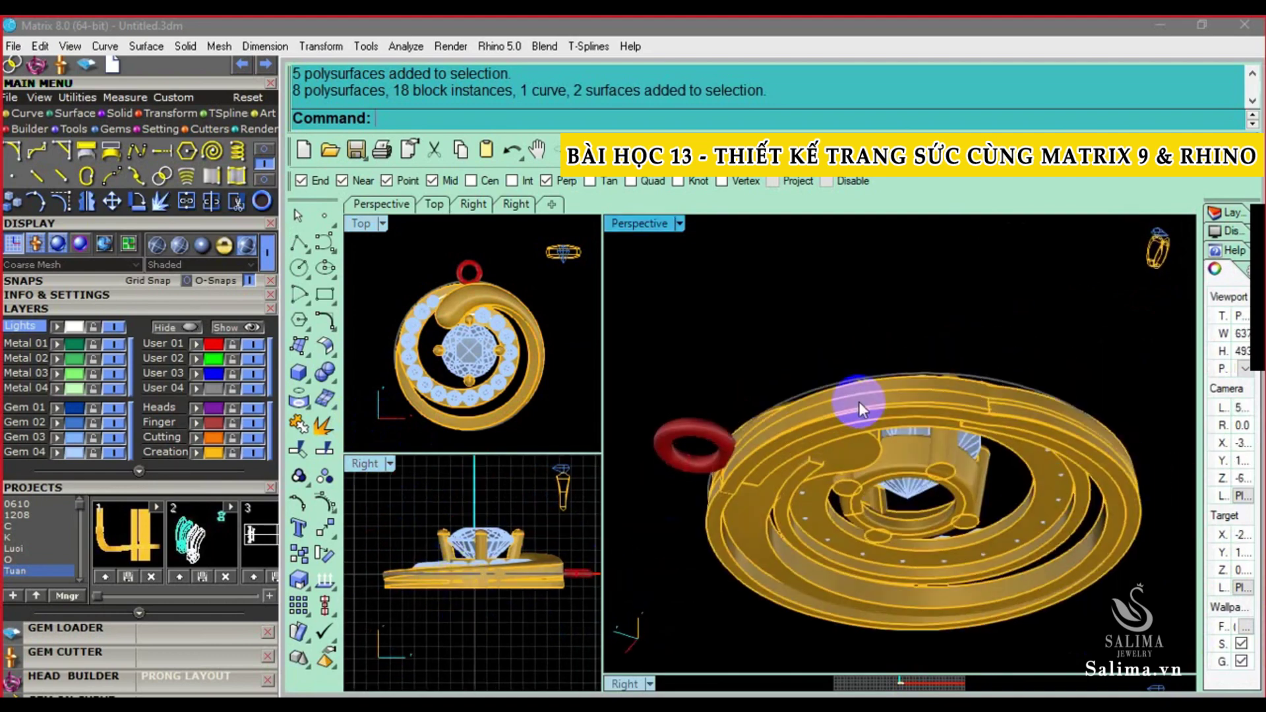
pyautogui.moveTo(1084, 482)
pyautogui.mouseDown(button='right')
pyautogui.moveTo(1082, 523)
pyautogui.moveTo(1017, 585)
pyautogui.moveTo(1028, 540)
pyautogui.moveTo(839, 503)
pyautogui.moveTo(805, 437)
pyautogui.moveTo(825, 508)
pyautogui.moveTo(834, 468)
pyautogui.moveTo(841, 505)
pyautogui.mouseUp(button='right')
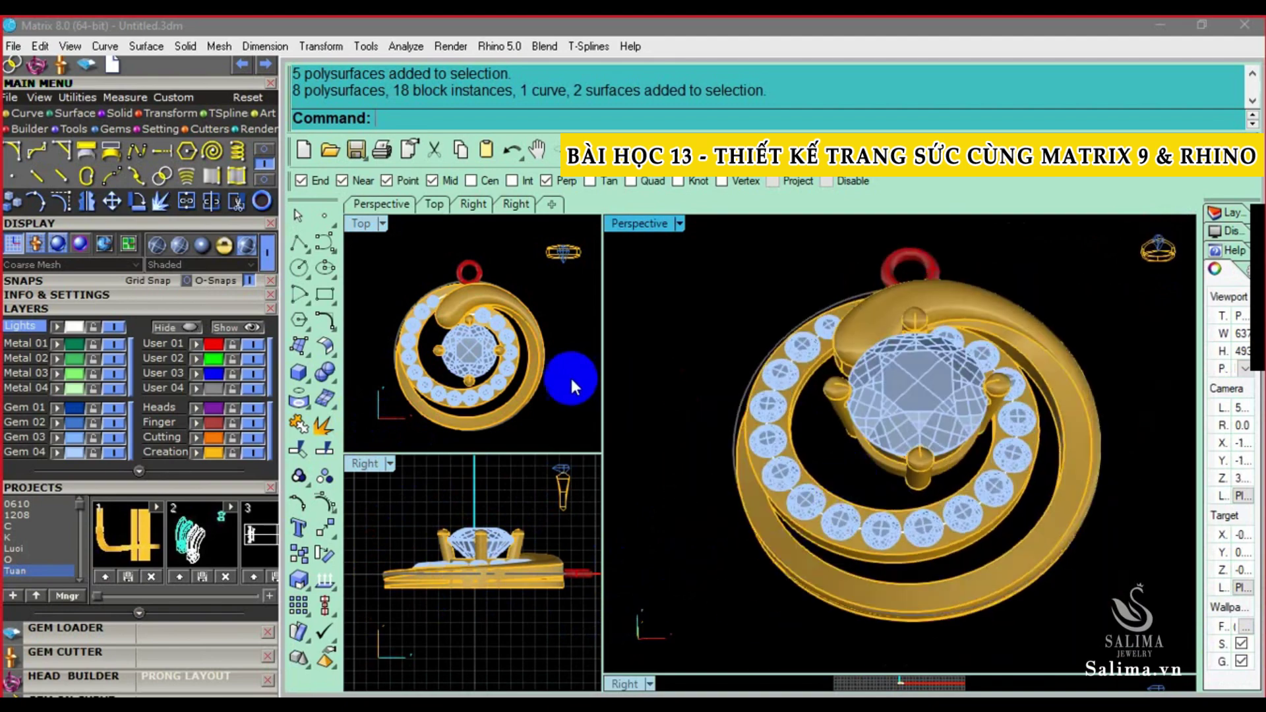
# Run Show to reveal hidden objects, then undo it
pyautogui.write('show')
pyautogui.press('Return')
pyautogui.scroll(-2, 478, 283)
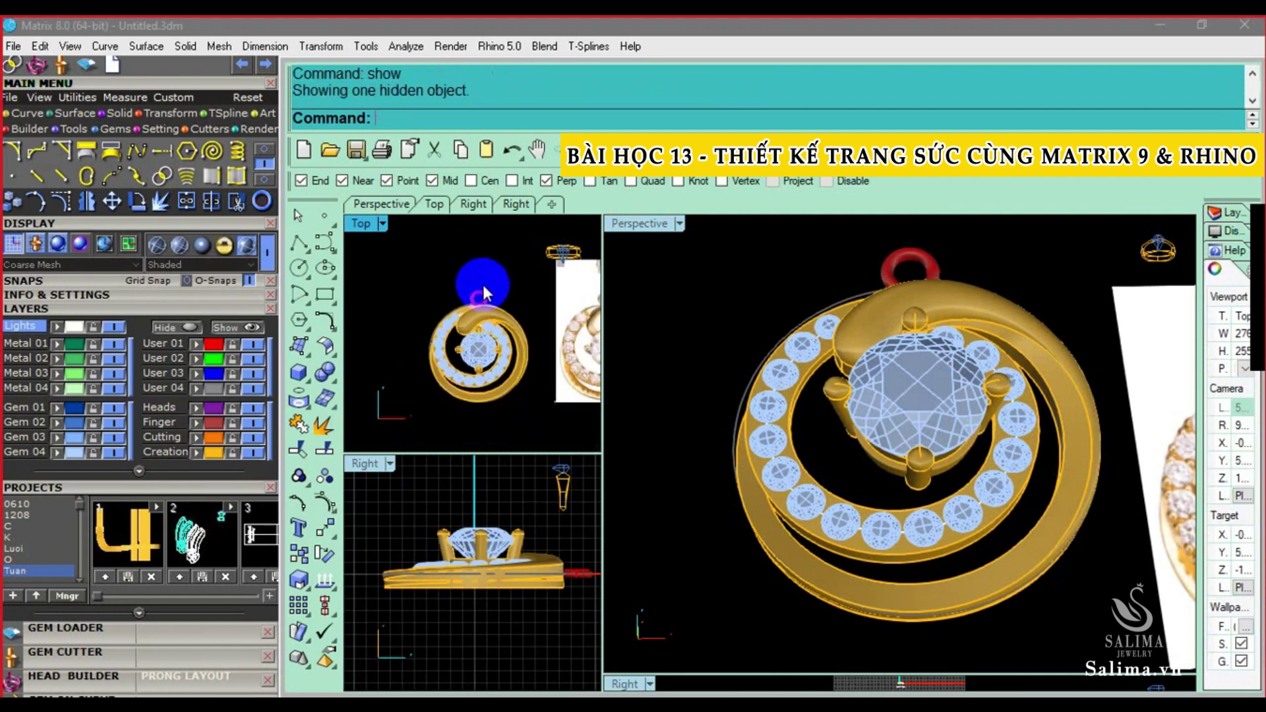
pyautogui.scroll(-2, 478, 283)
pyautogui.hotkey('ctrl', 'z')
pyautogui.scroll(2, 486, 312)
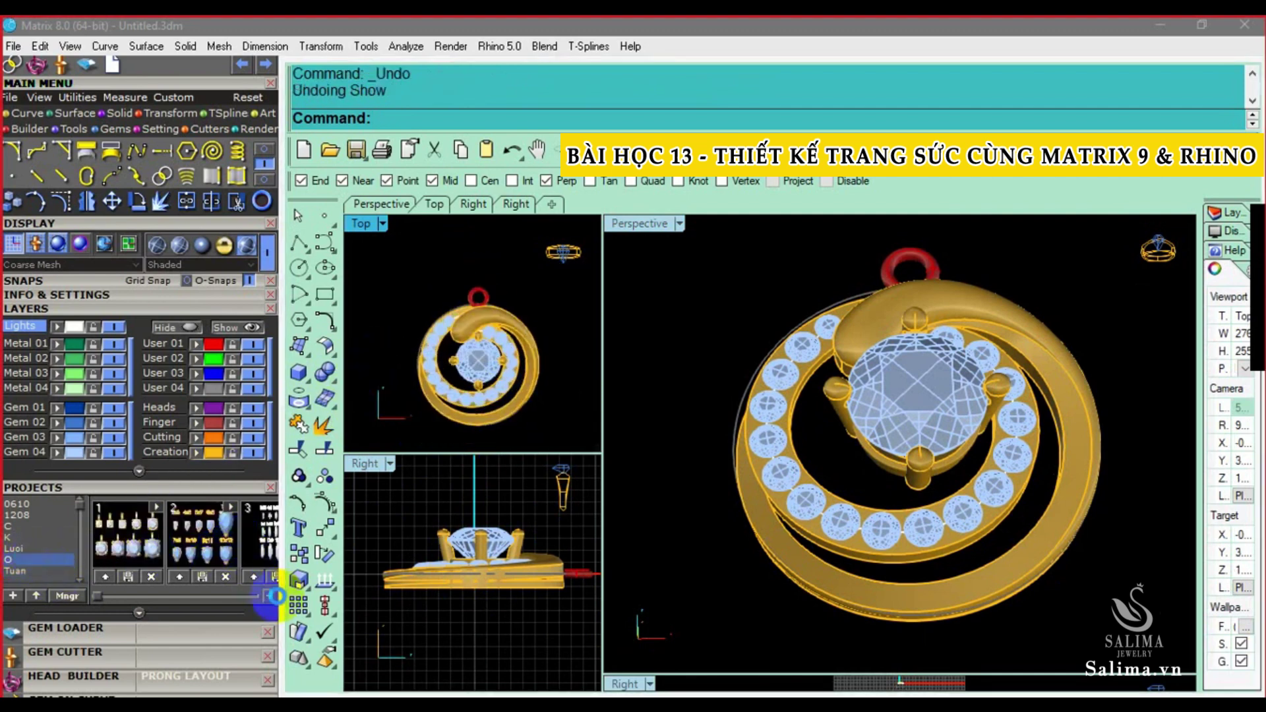
pyautogui.click(786, 422)
# Expand and collapse the Projects strip, then open the 0610 project's models
pyautogui.click(267, 595)
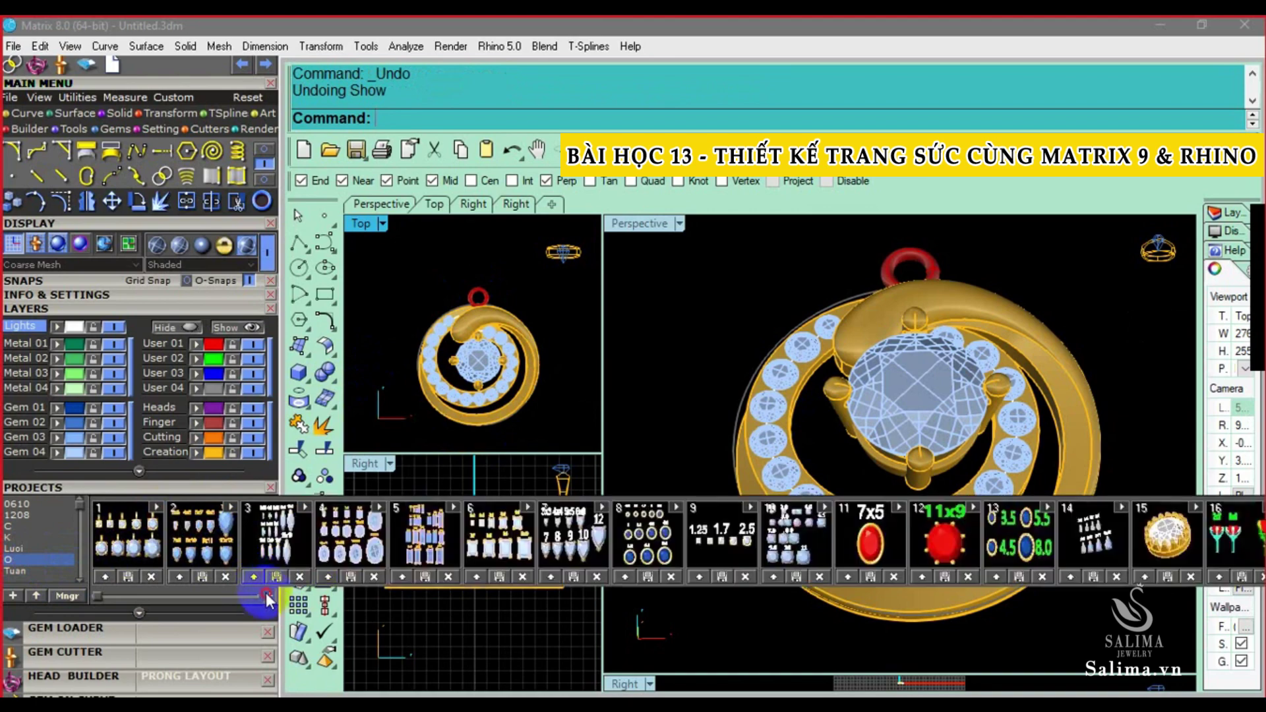
pyautogui.click(5, 543)
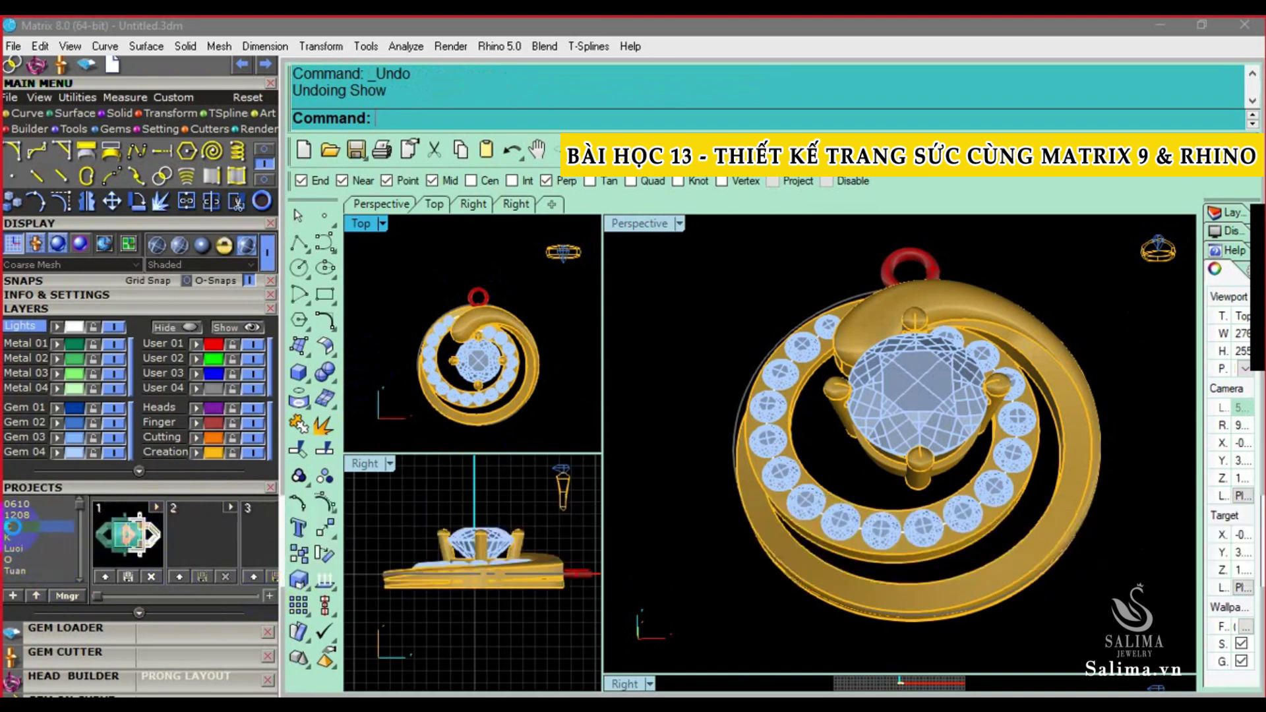
pyautogui.click(461, 506)
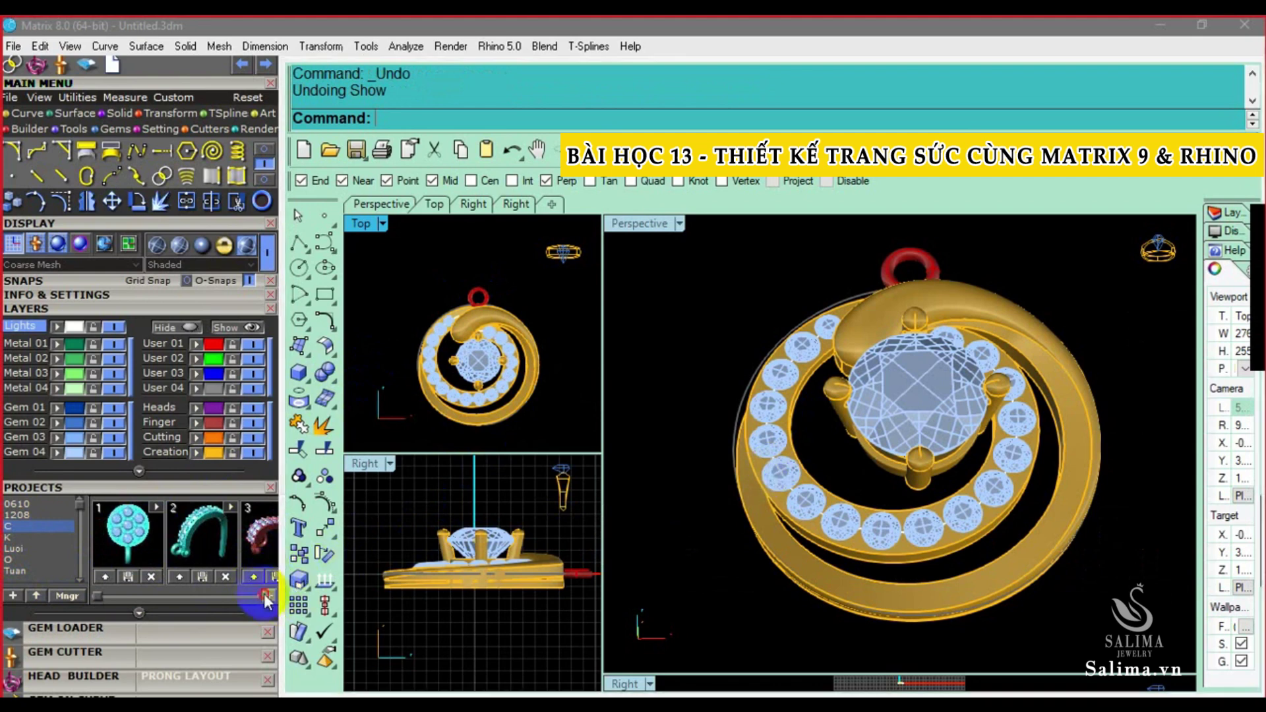
pyautogui.click(267, 597)
pyautogui.click(265, 593)
pyautogui.click(267, 595)
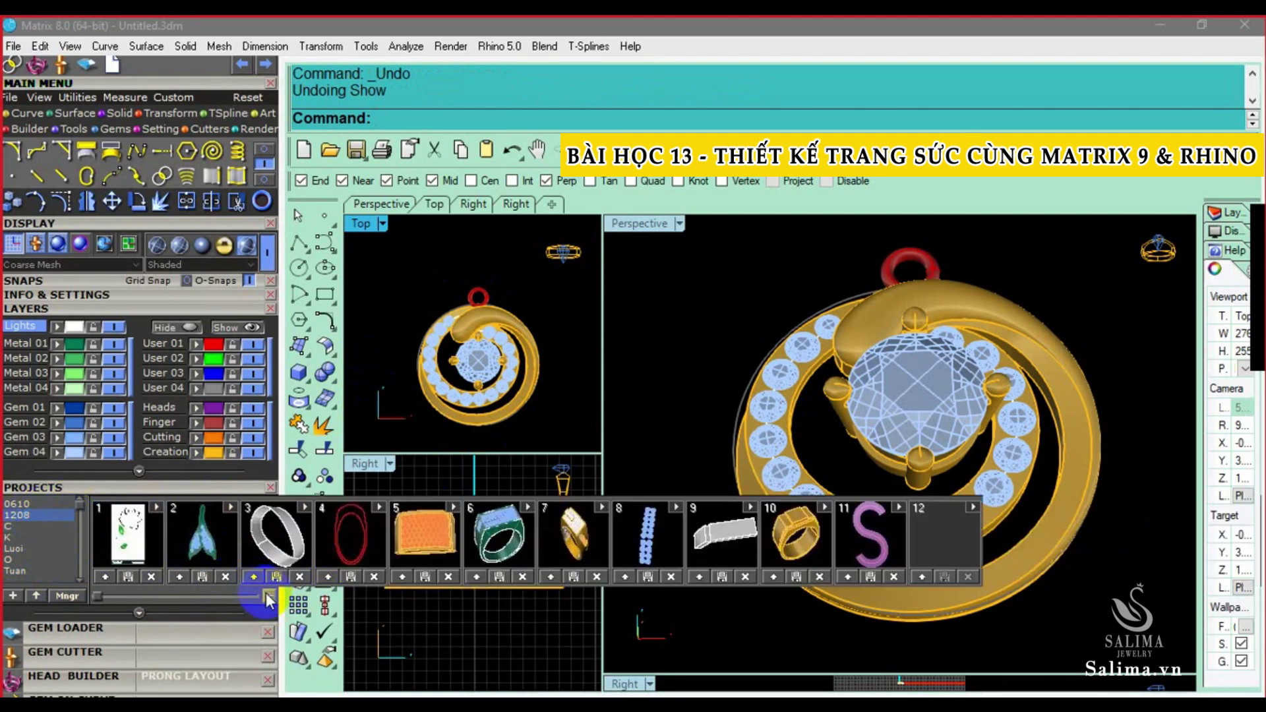
pyautogui.click(267, 592)
pyautogui.click(26, 505)
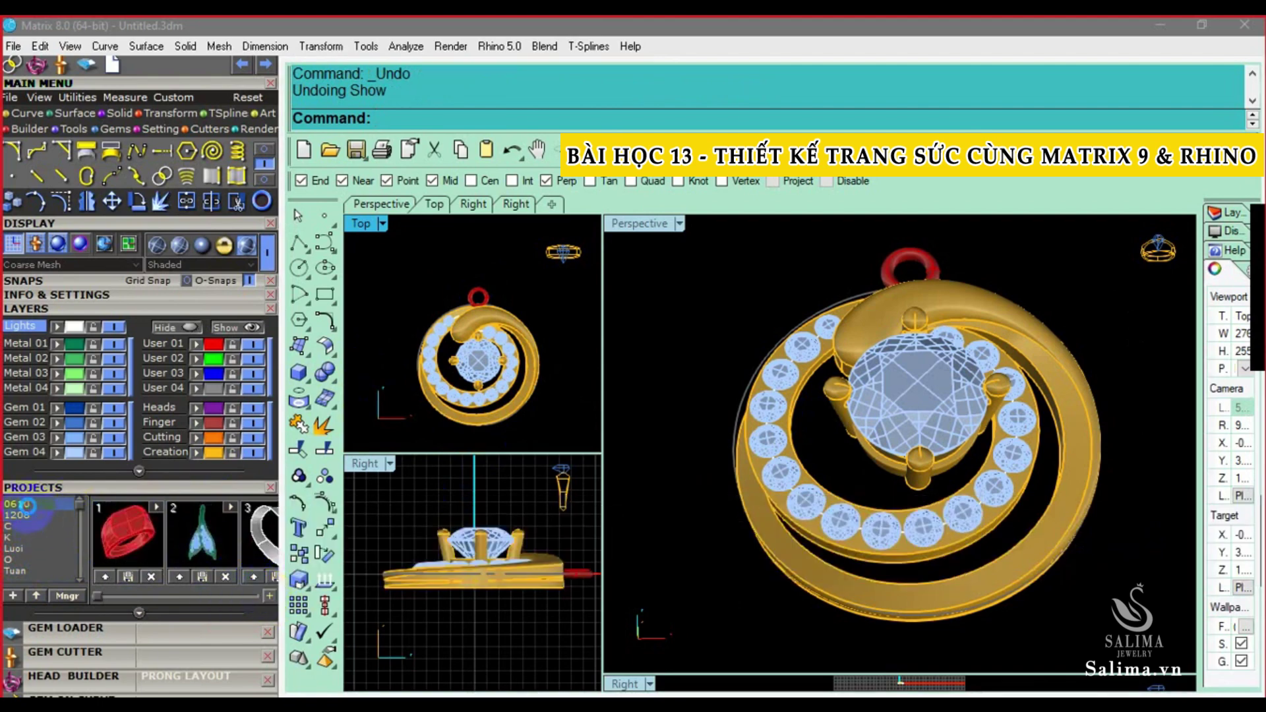
# From the underside, shell the gold swirl at 0.5 thickness, removing its bottom face
pyautogui.moveTo(553, 370); pyautogui.dragTo(538, 362, button='right')
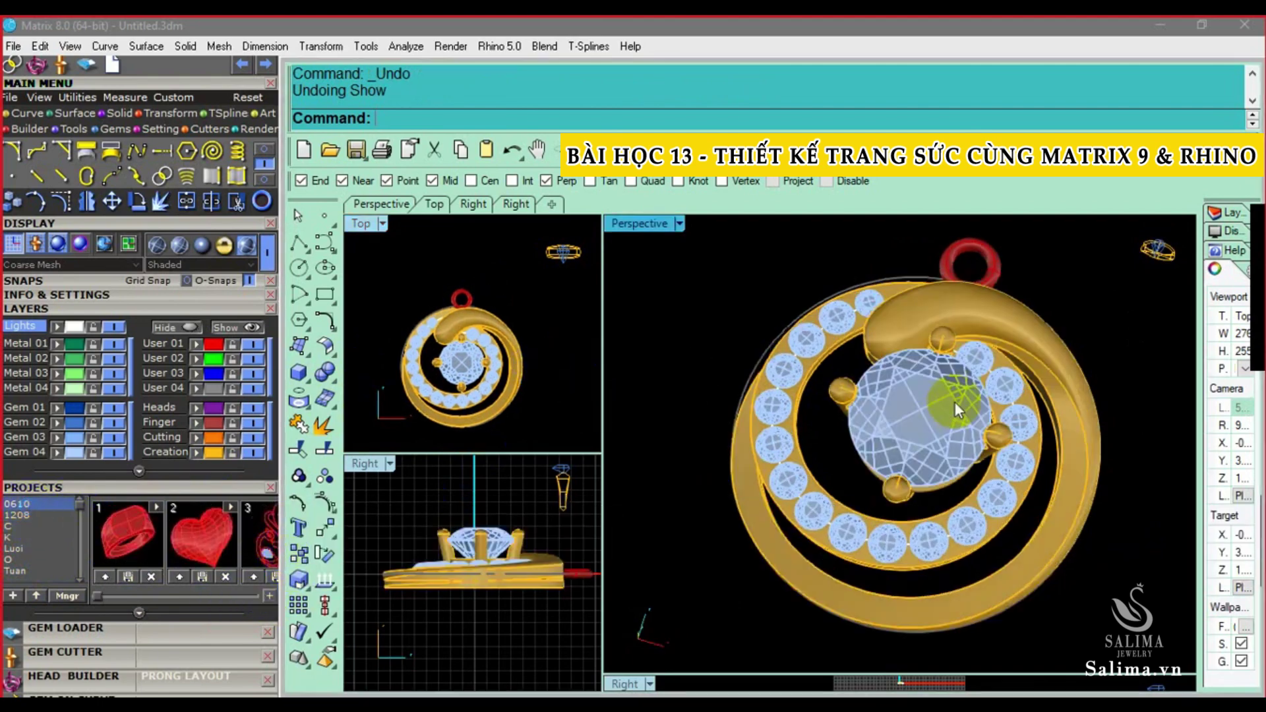
pyautogui.moveTo(955, 402)
pyautogui.mouseDown(button='right')
pyautogui.moveTo(910, 425)
pyautogui.moveTo(920, 528)
pyautogui.moveTo(915, 453)
pyautogui.moveTo(857, 622)
pyautogui.mouseUp(button='right')
pyautogui.scroll(5, 910, 425)
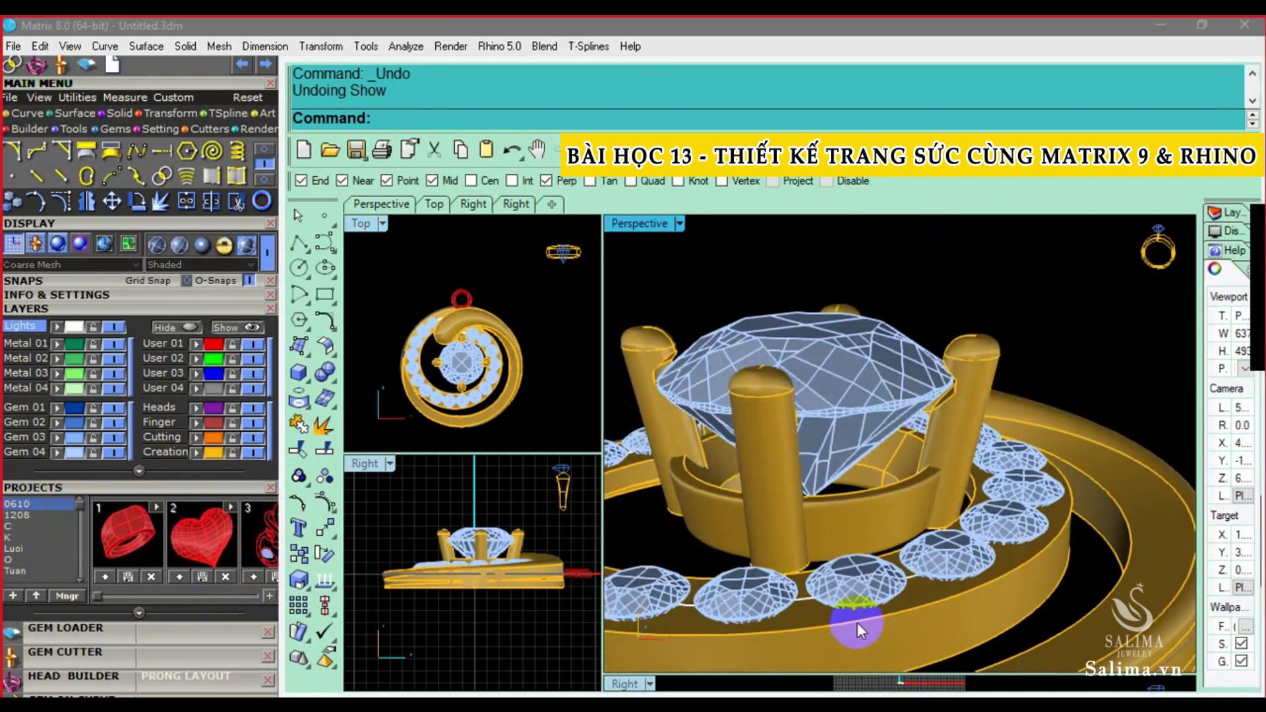
pyautogui.moveTo(833, 564)
pyautogui.mouseDown(button='right')
pyautogui.moveTo(825, 434)
pyautogui.moveTo(799, 473)
pyautogui.moveTo(848, 475)
pyautogui.moveTo(808, 493)
pyautogui.mouseUp(button='right')
pyautogui.click(820, 478)
pyautogui.write('She')
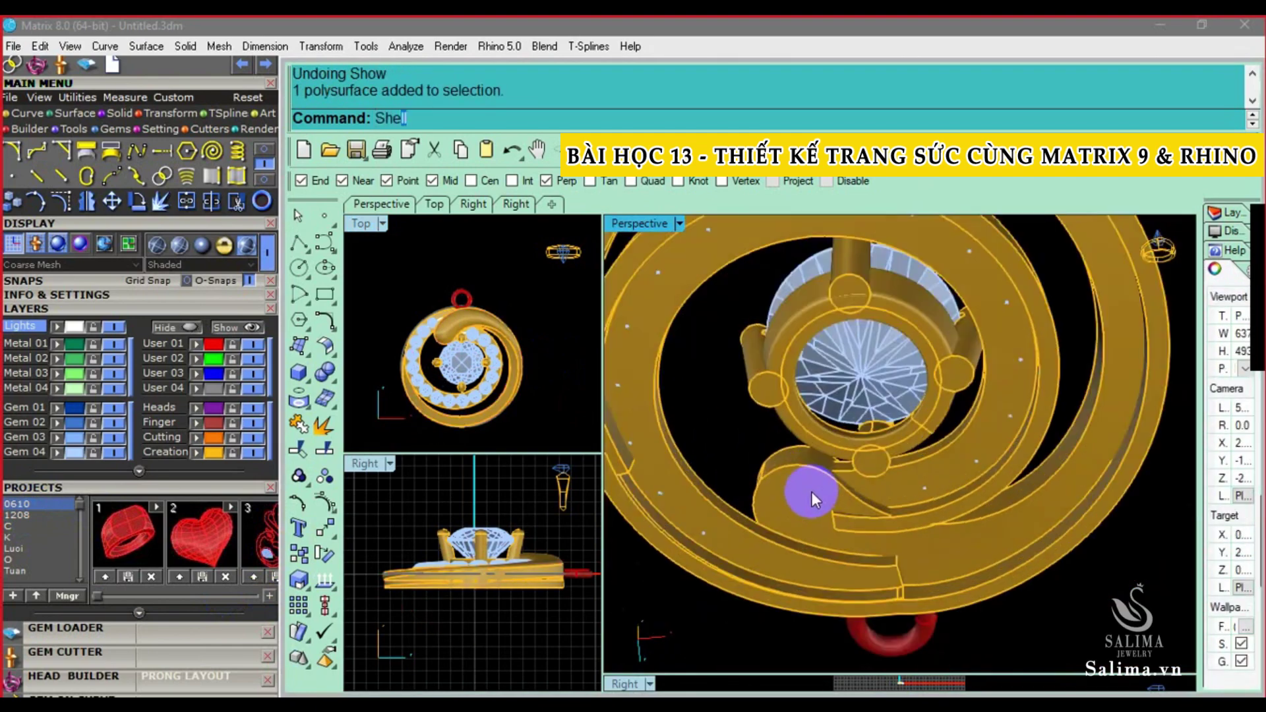
pyautogui.press('Return')
pyautogui.click(802, 496)
pyautogui.rightClick(803, 493)
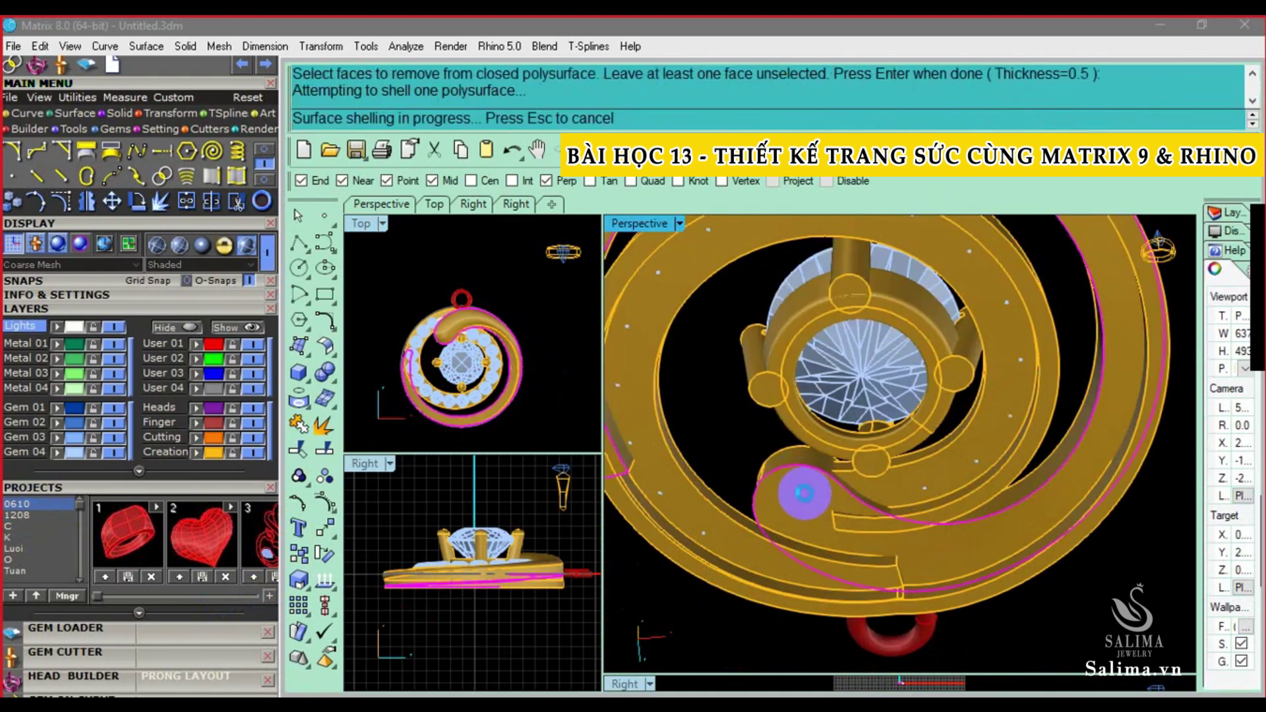
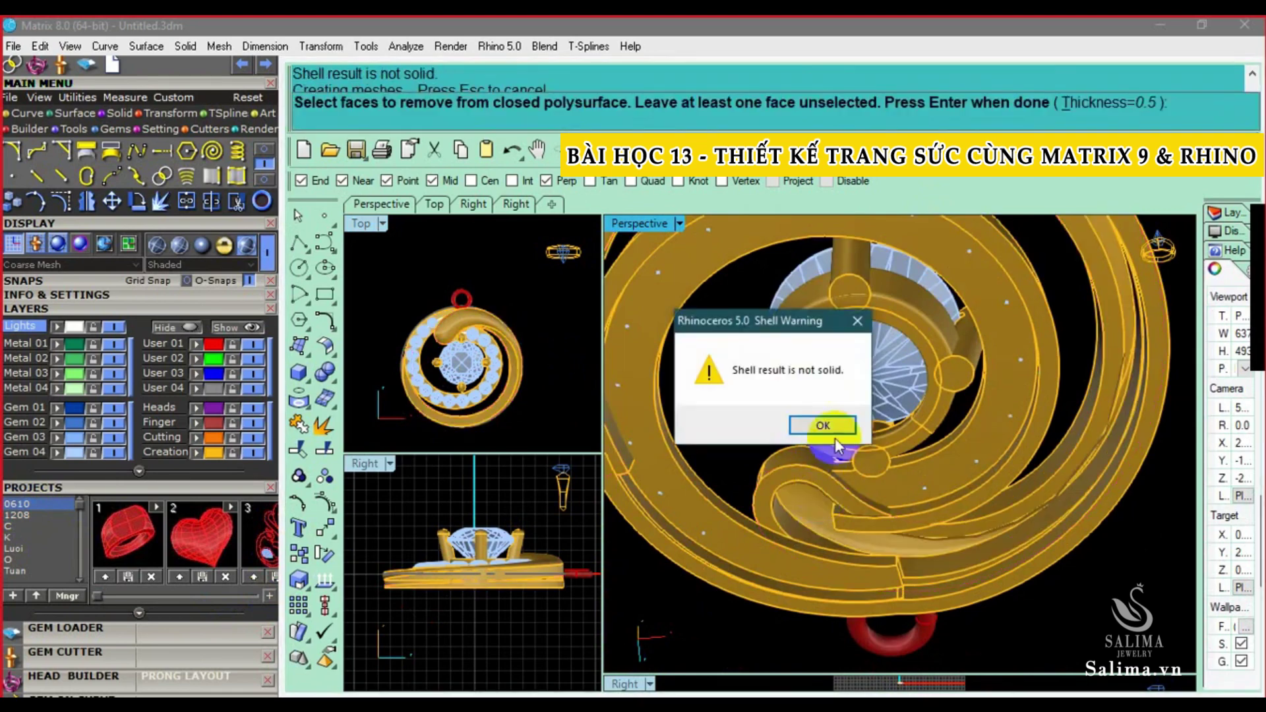
# Dismiss the not-solid shell warning, undo the Shell, and inspect the pendant's stone and prongs
pyautogui.click(822, 430)
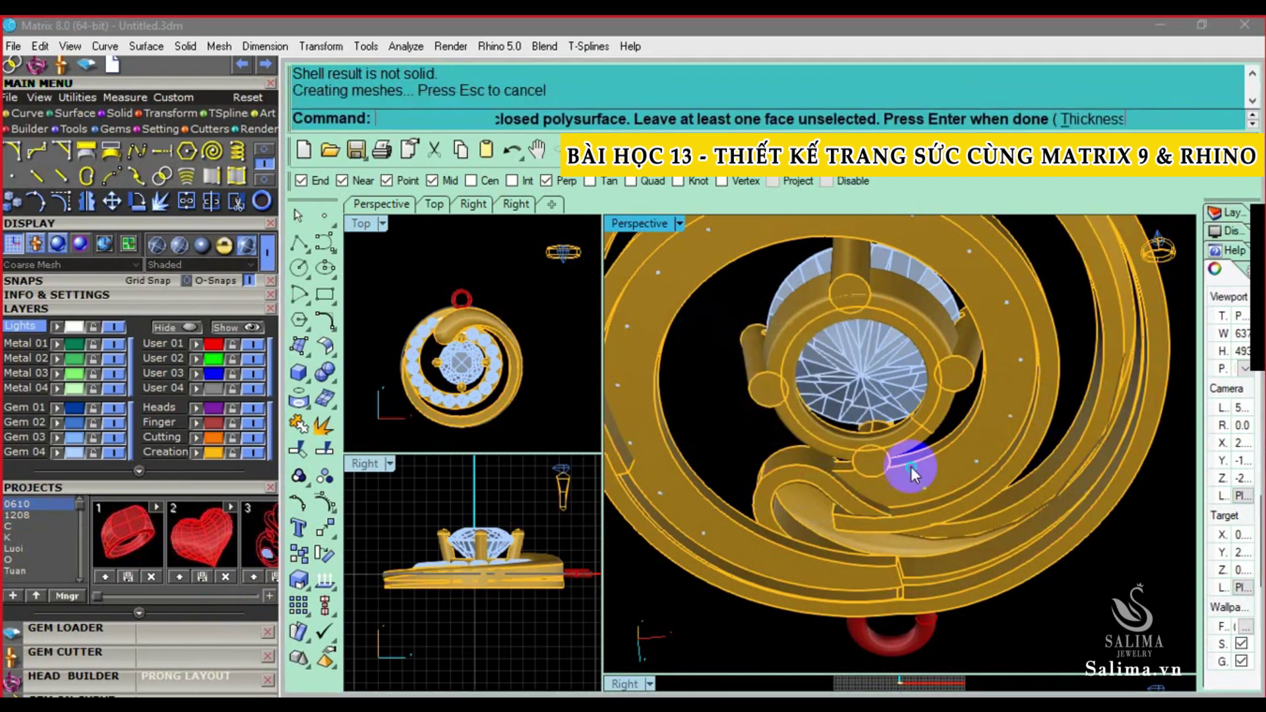
pyautogui.moveTo(911, 466)
pyautogui.mouseDown(button='right')
pyautogui.moveTo(967, 458)
pyautogui.moveTo(974, 502)
pyautogui.mouseUp(button='right')
pyautogui.hotkey('ctrl', 'z')
pyautogui.moveTo(927, 450)
pyautogui.mouseDown(button='right')
pyautogui.moveTo(991, 468)
pyautogui.moveTo(839, 508)
pyautogui.moveTo(800, 243)
pyautogui.moveTo(824, 260)
pyautogui.mouseUp(button='right')
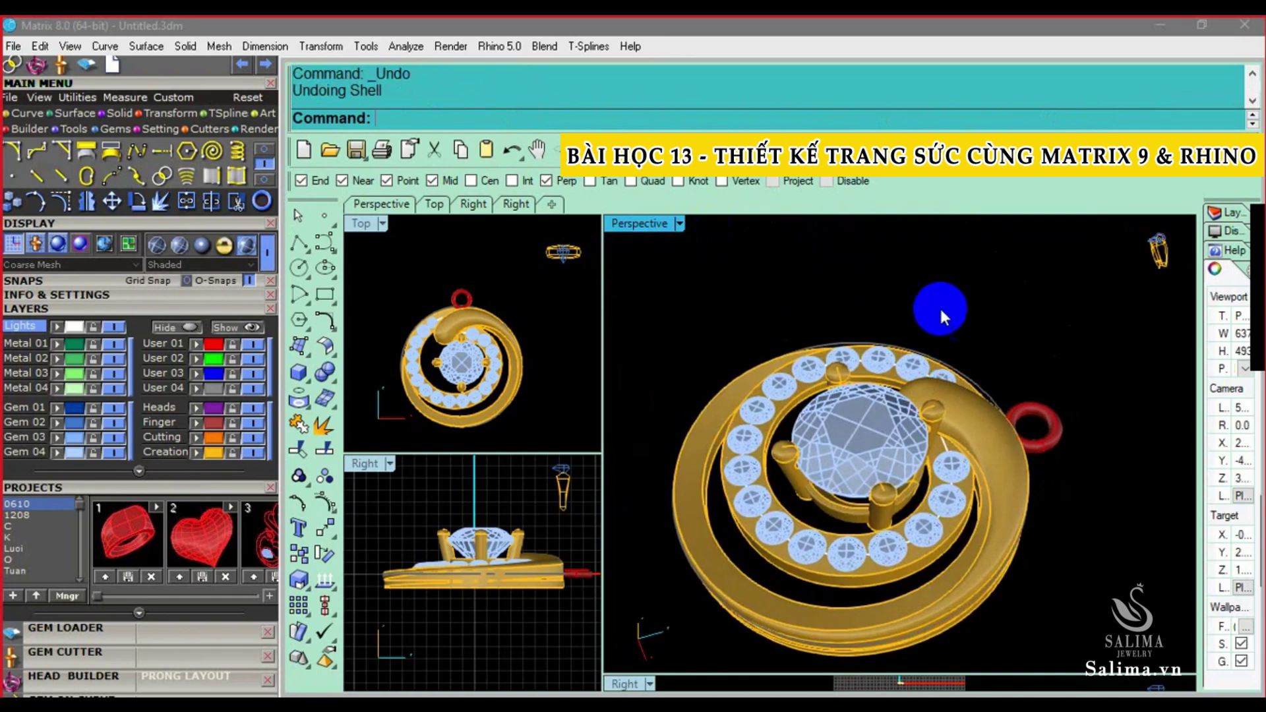
pyautogui.moveTo(940, 309)
pyautogui.mouseDown(button='right')
pyautogui.moveTo(961, 424)
pyautogui.moveTo(953, 368)
pyautogui.moveTo(983, 457)
pyautogui.moveTo(981, 413)
pyautogui.moveTo(995, 458)
pyautogui.moveTo(904, 508)
pyautogui.moveTo(836, 469)
pyautogui.moveTo(884, 446)
pyautogui.mouseUp(button='right')
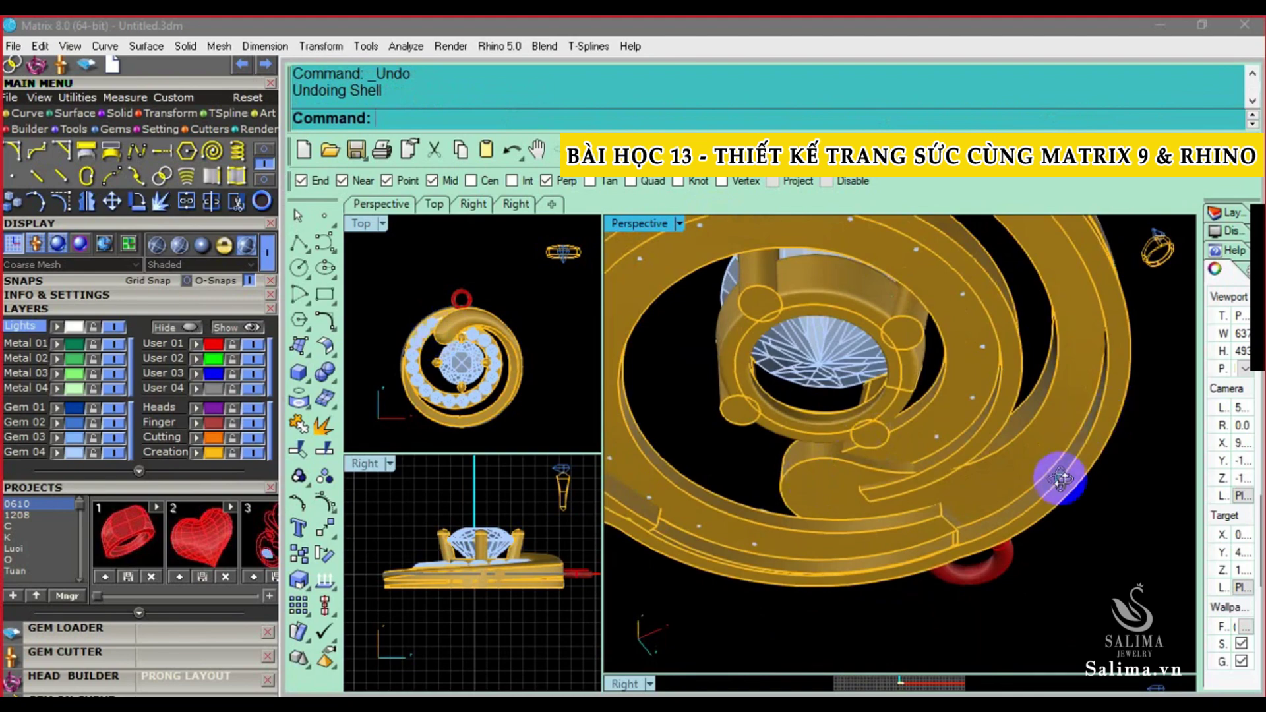
pyautogui.moveTo(1060, 480)
pyautogui.mouseDown(button='right')
pyautogui.moveTo(1046, 503)
pyautogui.moveTo(904, 545)
pyautogui.moveTo(978, 461)
pyautogui.moveTo(941, 456)
pyautogui.moveTo(1031, 447)
pyautogui.mouseUp(button='right')
pyautogui.moveTo(926, 455)
pyautogui.mouseDown(button='right')
pyautogui.moveTo(960, 454)
pyautogui.moveTo(1053, 367)
pyautogui.moveTo(1107, 343)
pyautogui.moveTo(830, 454)
pyautogui.moveTo(865, 317)
pyautogui.moveTo(898, 437)
pyautogui.moveTo(852, 495)
pyautogui.moveTo(1042, 448)
pyautogui.moveTo(1112, 508)
pyautogui.moveTo(1038, 487)
pyautogui.mouseUp(button='right')
# Move both inner spiral band pieces out to the right of the pendant
pyautogui.click(831, 481)
pyautogui.click(989, 502)
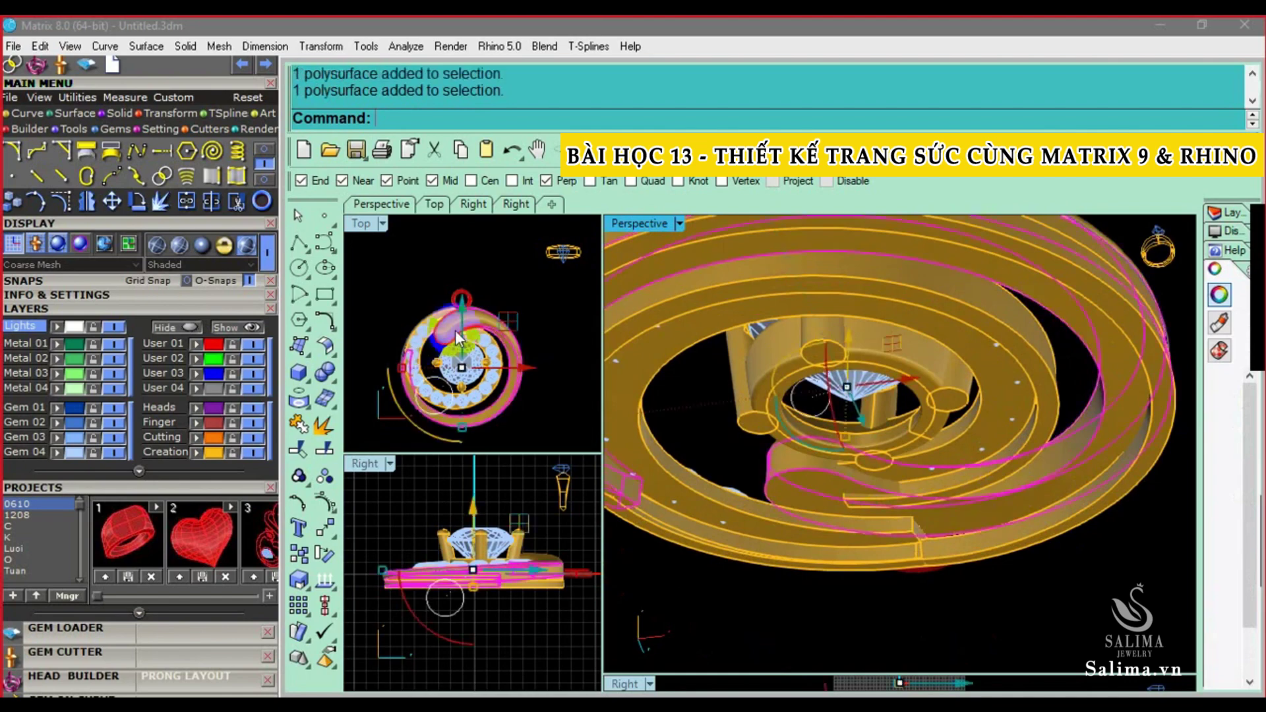
pyautogui.scroll(-2, 481, 361)
pyautogui.moveTo(476, 359); pyautogui.dragTo(590, 359)
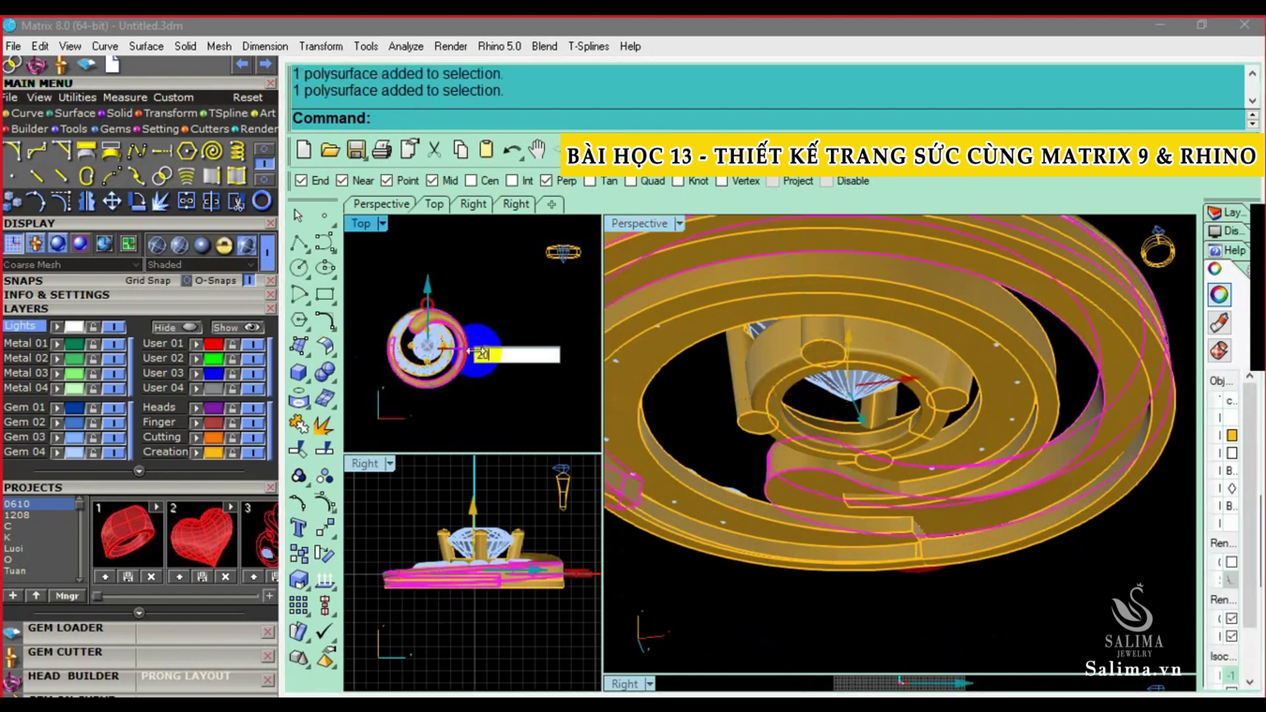
pyautogui.scroll(-2, 691, 344)
pyautogui.moveTo(691, 344)
pyautogui.mouseDown(button='right')
pyautogui.moveTo(1137, 442)
pyautogui.moveTo(1049, 493)
pyautogui.moveTo(1031, 358)
pyautogui.mouseUp(button='right')
pyautogui.press('Escape')
# Assign the separated band to the Metal 01 layer and explode it into surfaces
pyautogui.scroll(3, 1031, 358)
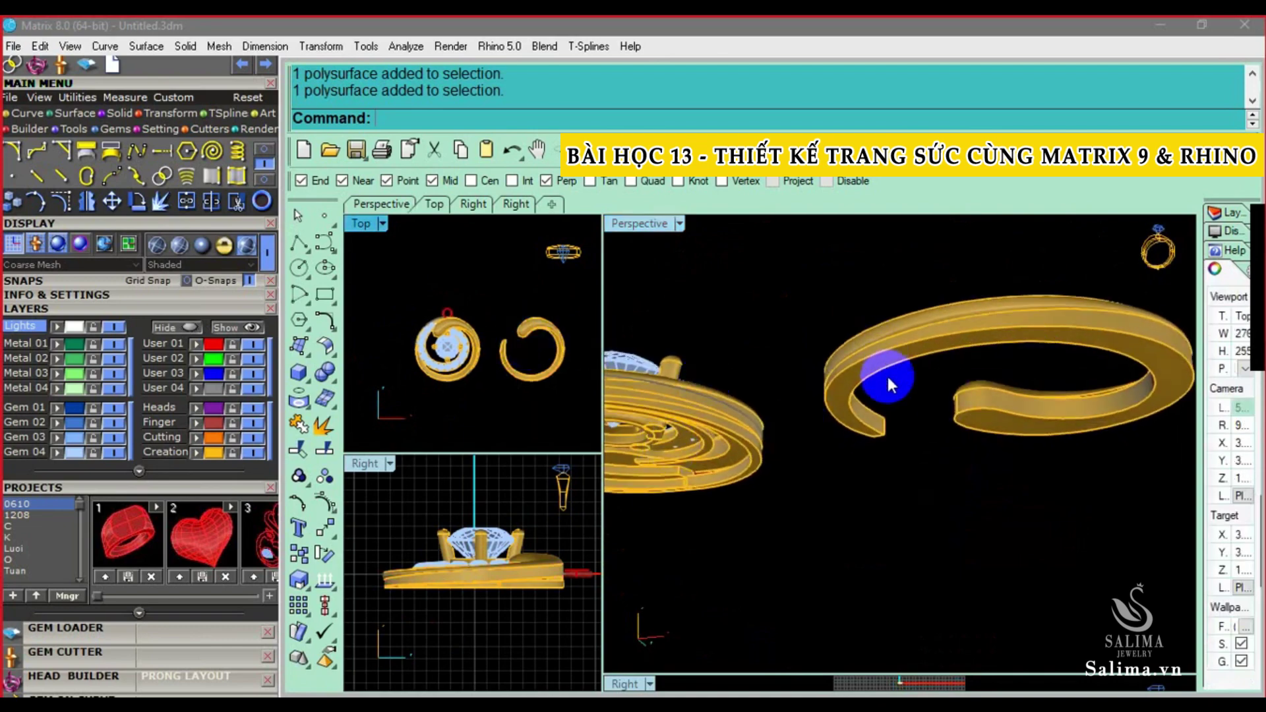
pyautogui.moveTo(888, 377); pyautogui.dragTo(740, 429, button='right')
pyautogui.moveTo(526, 508); pyautogui.dragTo(516, 509, button='right')
pyautogui.moveTo(881, 458)
pyautogui.mouseDown(button='right')
pyautogui.moveTo(919, 333)
pyautogui.moveTo(966, 536)
pyautogui.mouseUp(button='right')
pyautogui.click(956, 480)
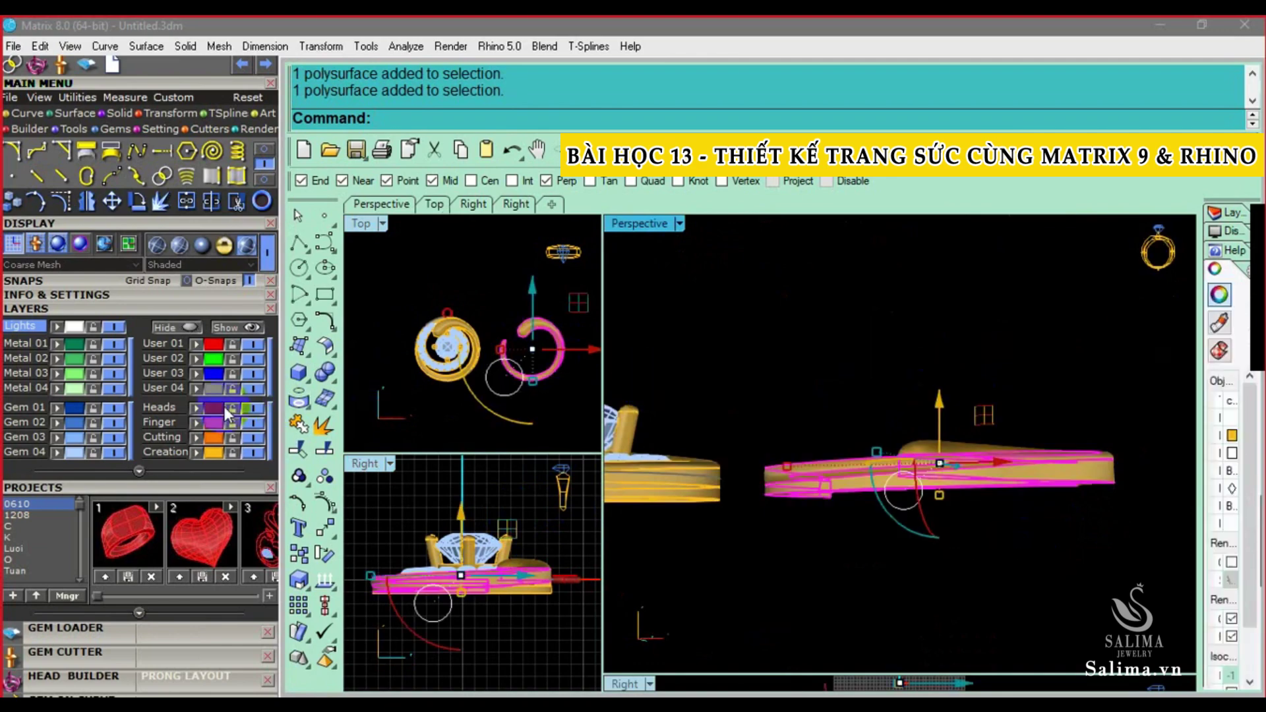
pyautogui.click(54, 345)
pyautogui.moveTo(981, 370); pyautogui.dragTo(964, 520, button='right')
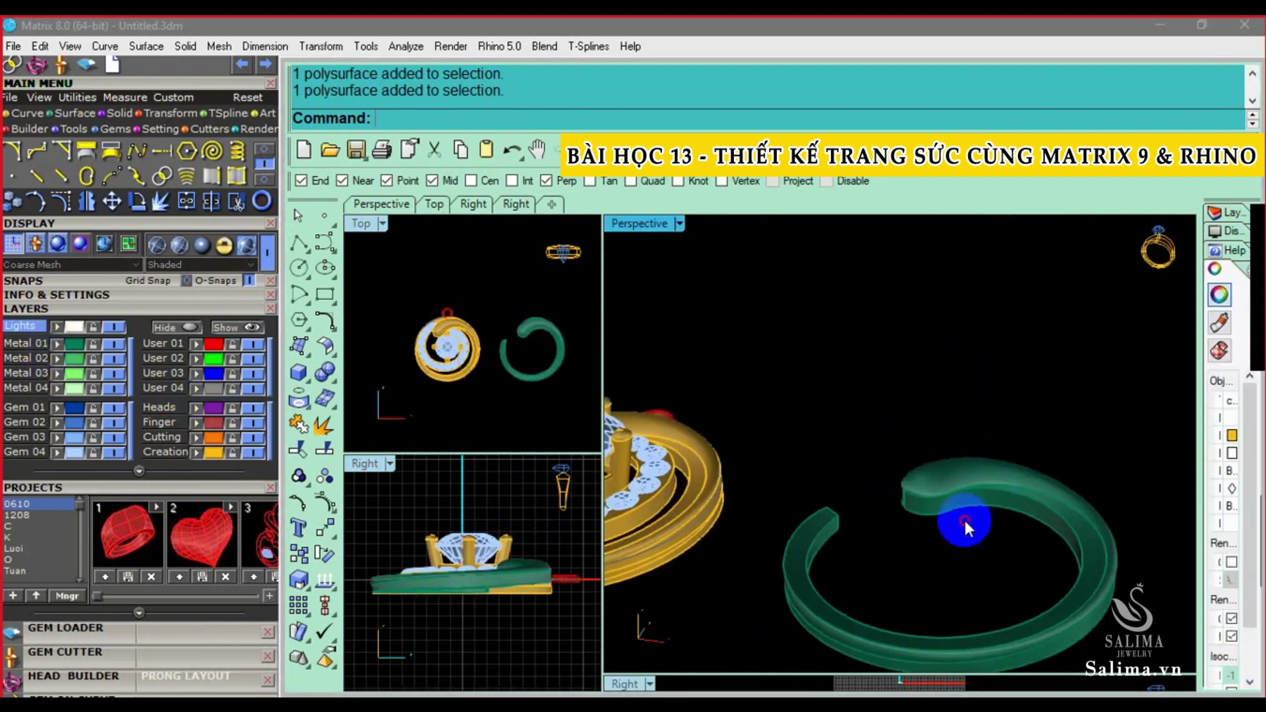
pyautogui.click(950, 489)
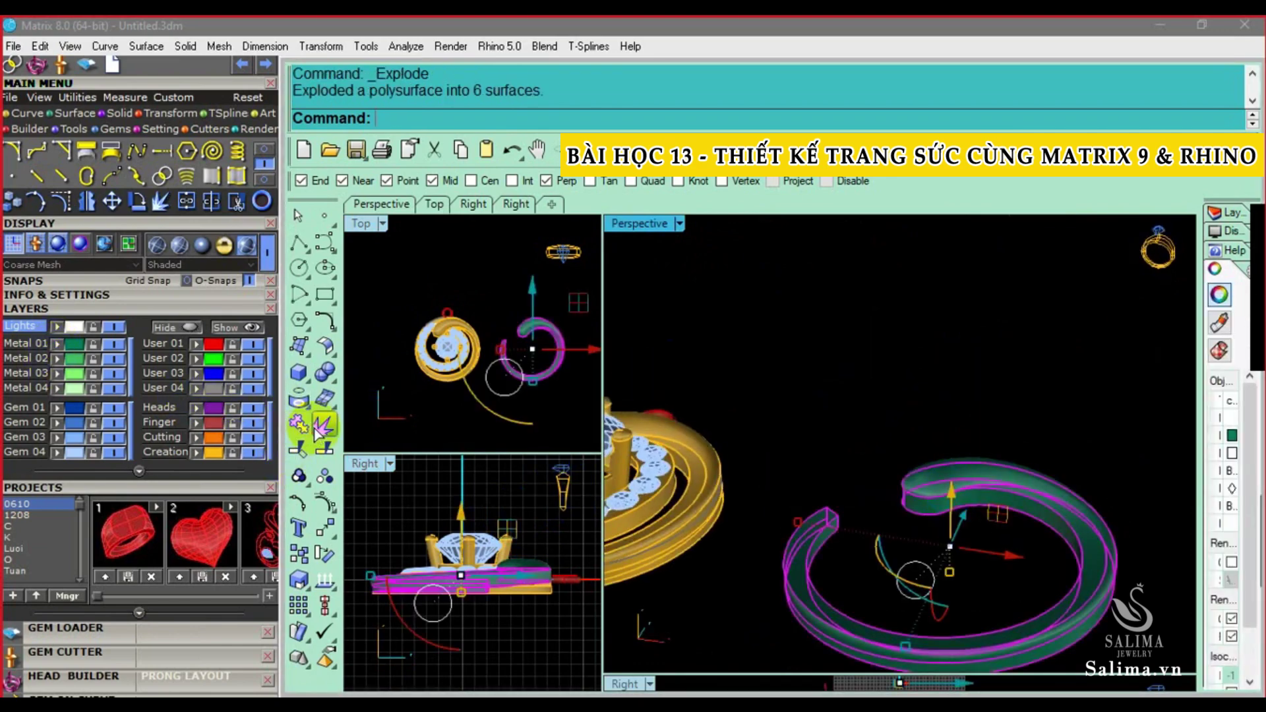
# Select the band's top face and start OffsetSrf on it with the direction flipped
pyautogui.click(942, 493)
pyautogui.moveTo(923, 462)
pyautogui.mouseDown(button='right')
pyautogui.moveTo(943, 493)
pyautogui.moveTo(750, 508)
pyautogui.moveTo(1118, 502)
pyautogui.moveTo(955, 468)
pyautogui.mouseUp(button='right')
pyautogui.click(943, 512)
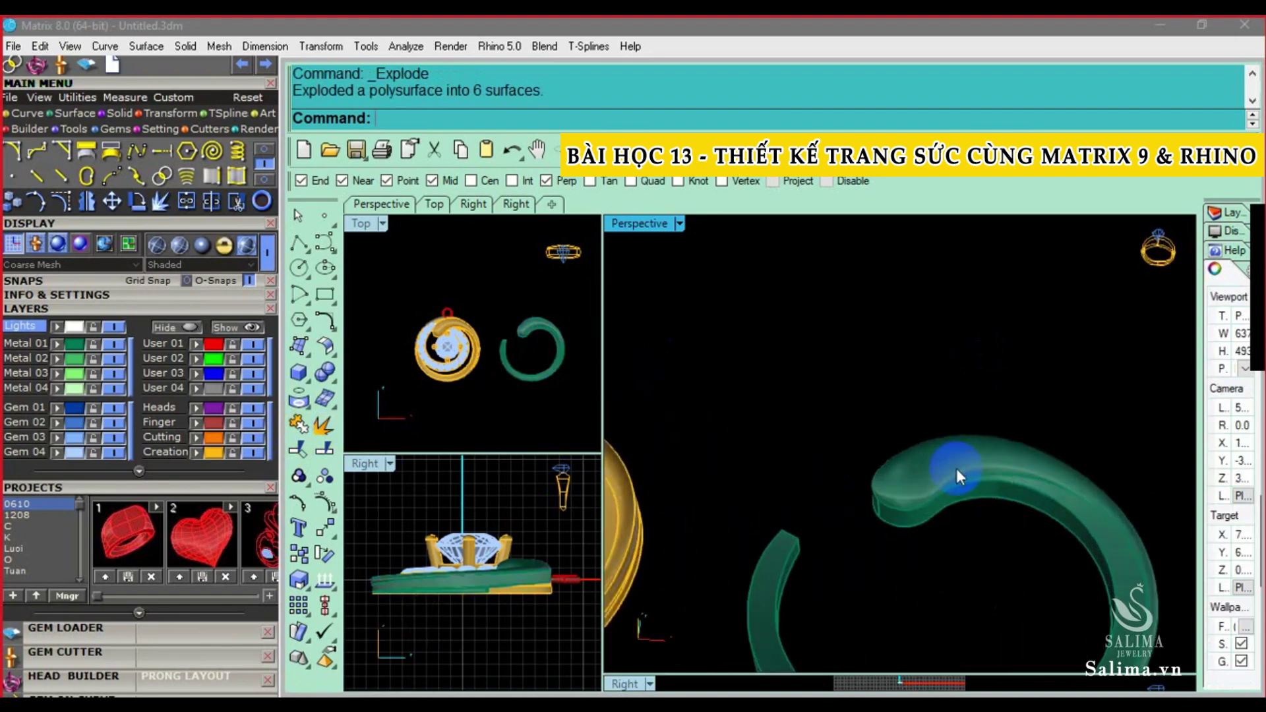
pyautogui.click(956, 468)
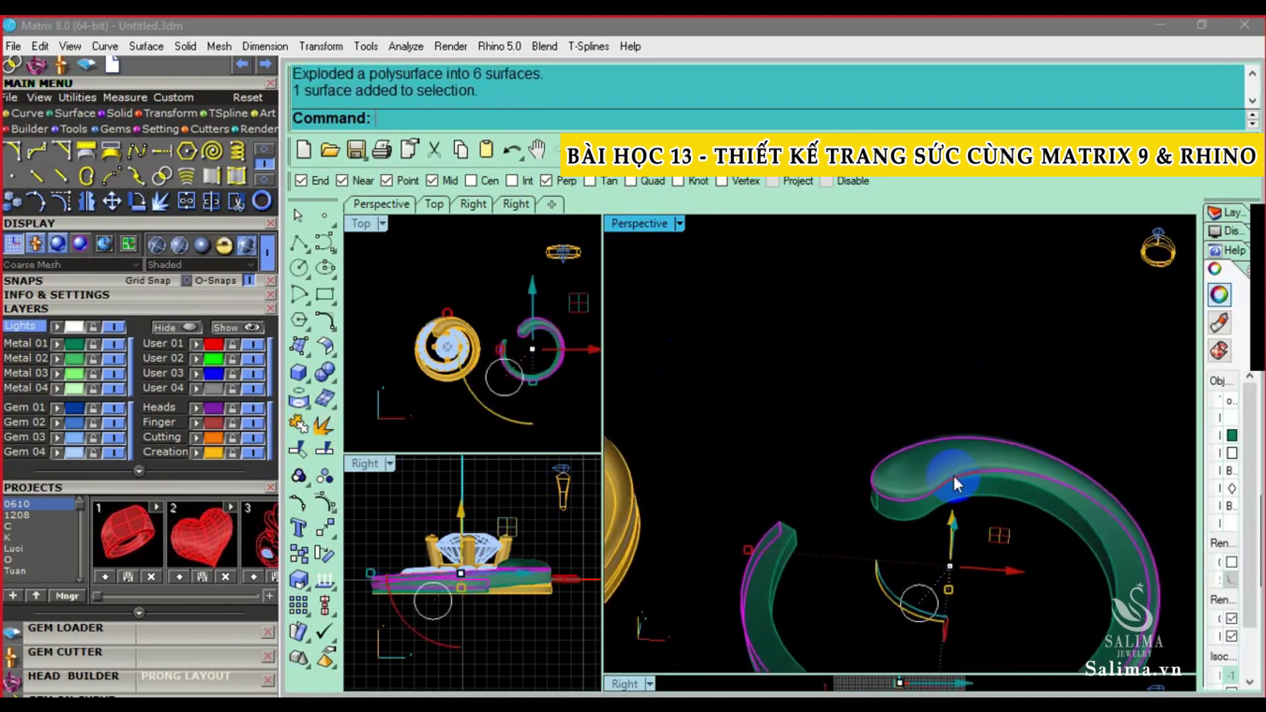
pyautogui.click(329, 348)
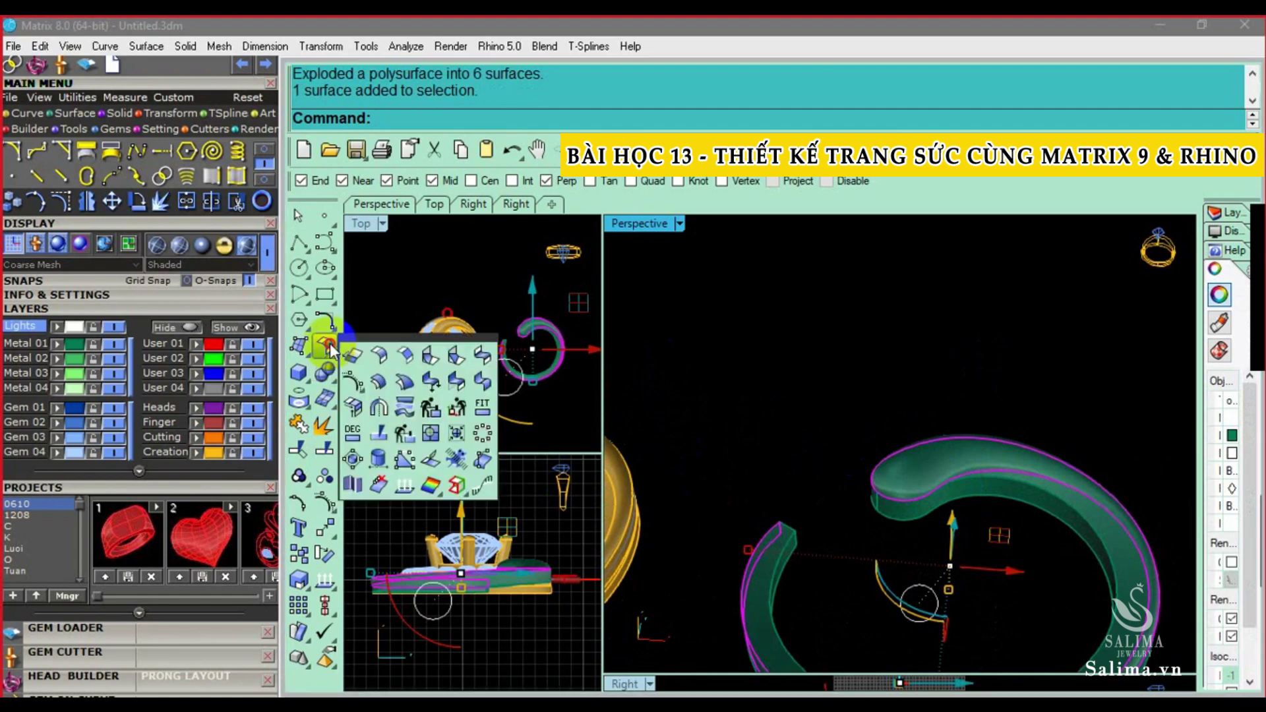
pyautogui.click(379, 381)
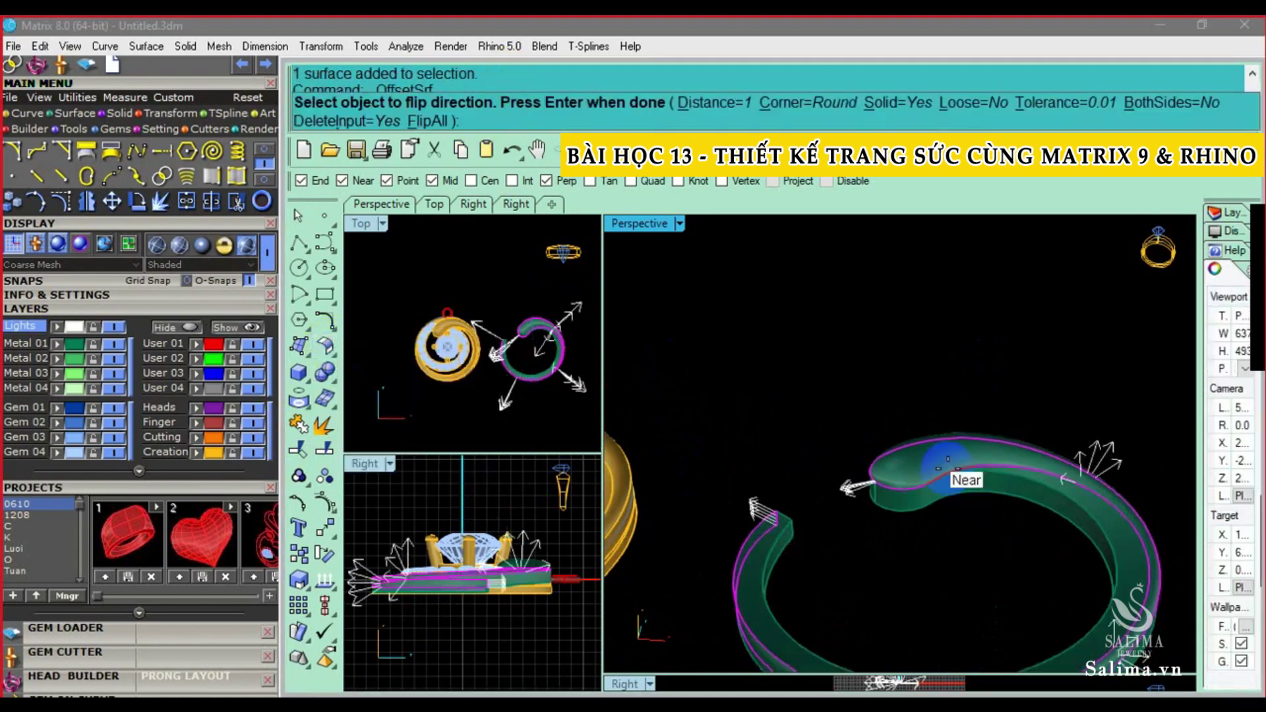
pyautogui.write('f')
pyautogui.press('BackSpace')
# Set the offset distance to 0.5, accept it, and delete the original top face
pyautogui.moveTo(974, 471)
pyautogui.mouseDown(button='right')
pyautogui.moveTo(981, 556)
pyautogui.moveTo(941, 457)
pyautogui.moveTo(1000, 342)
pyautogui.moveTo(1031, 367)
pyautogui.moveTo(1007, 386)
pyautogui.mouseUp(button='right')
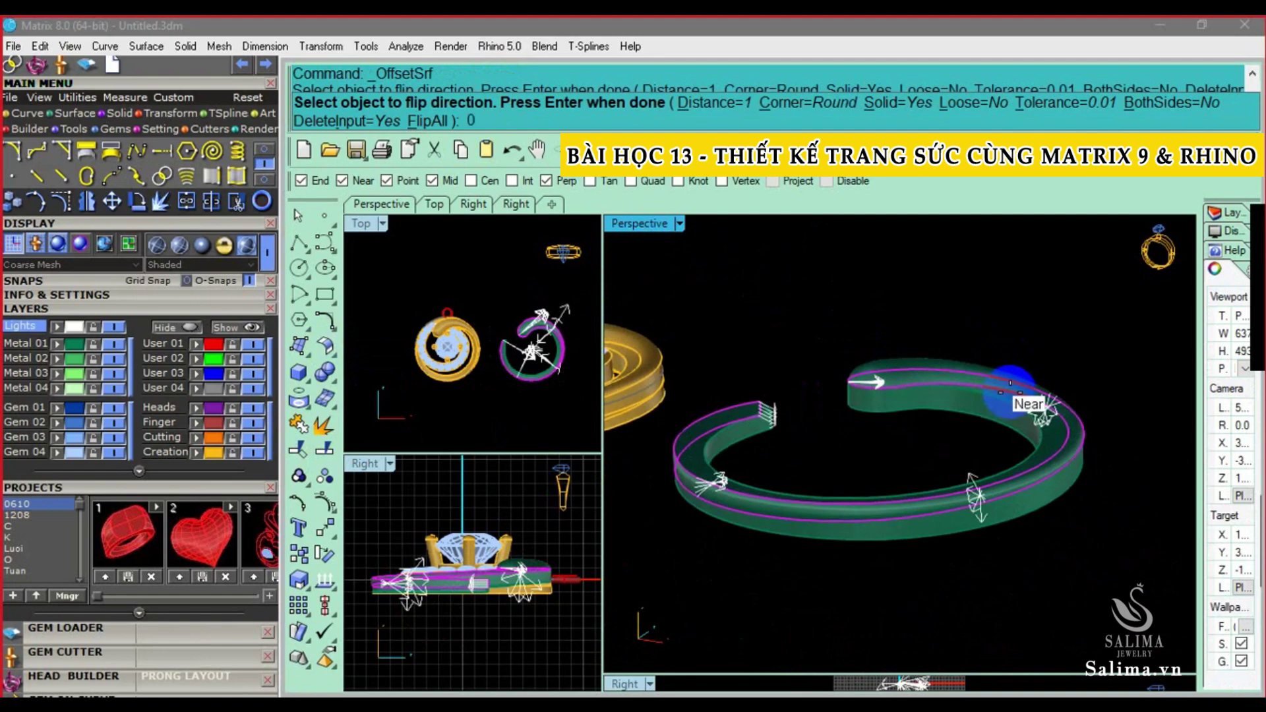
pyautogui.write('5')
pyautogui.press('Return')
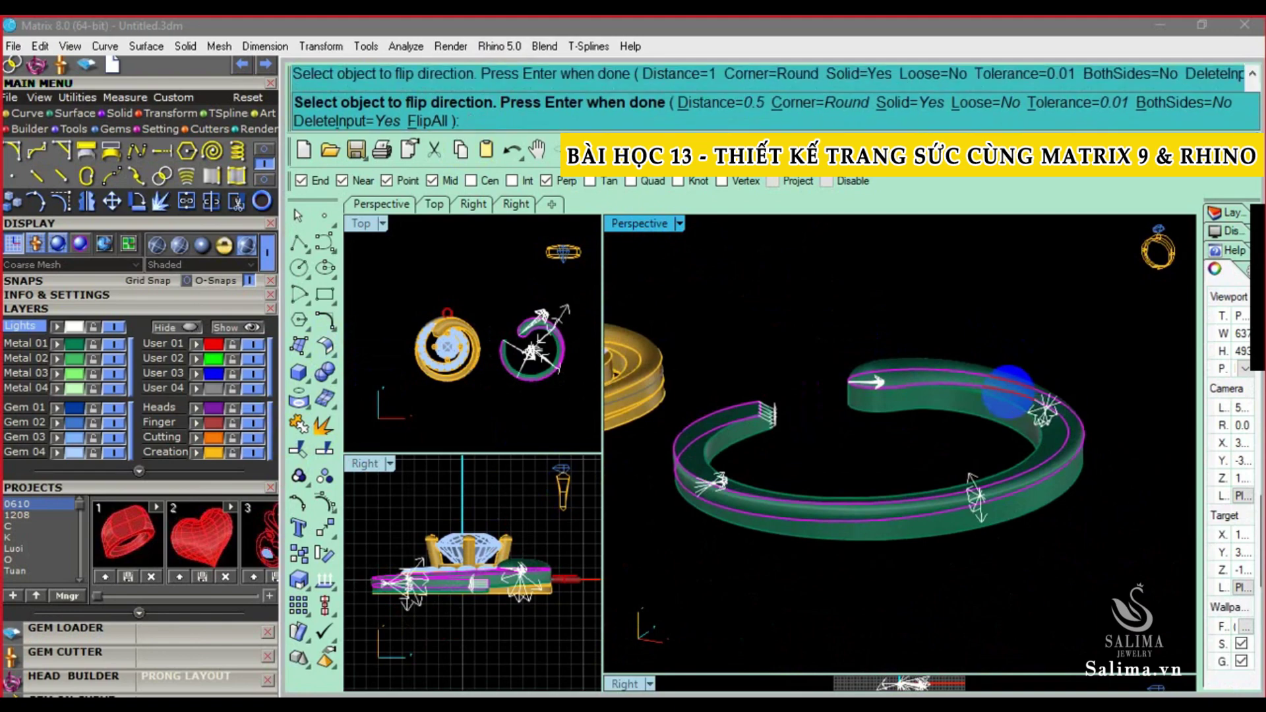
pyautogui.press('Return')
pyautogui.moveTo(931, 404); pyautogui.dragTo(952, 544, button='right')
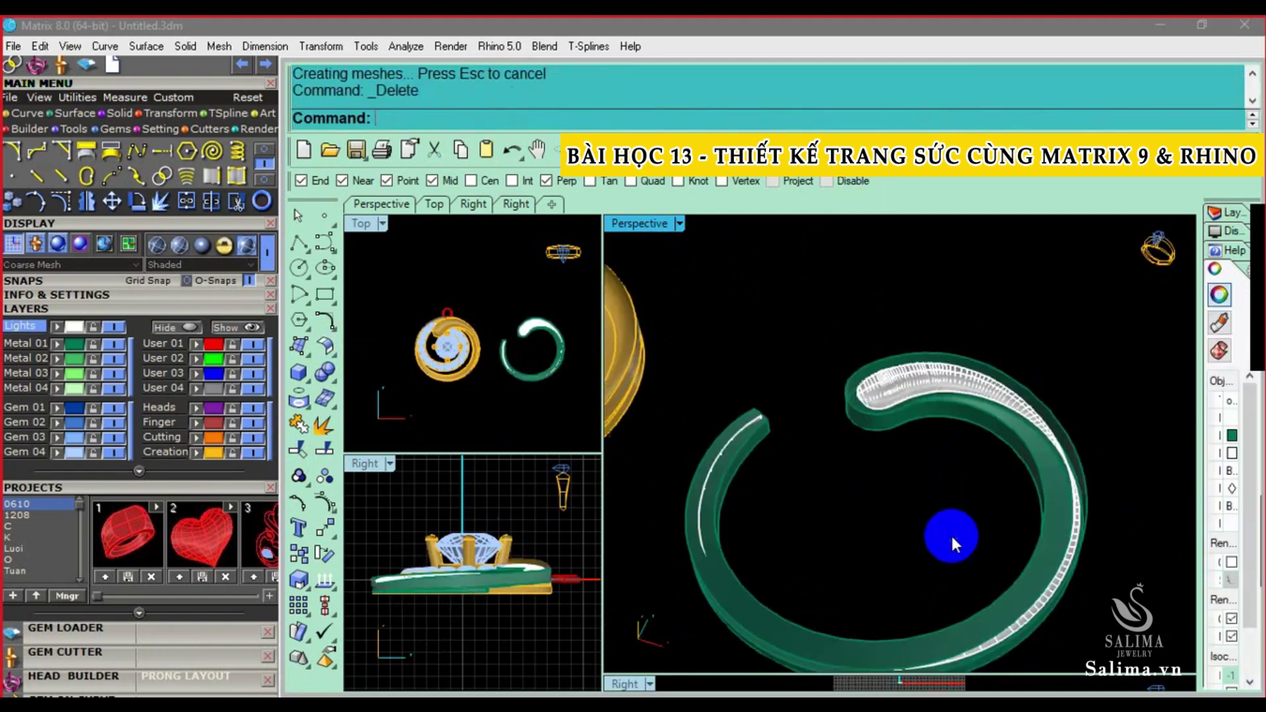
pyautogui.scroll(3, 918, 377)
pyautogui.scroll(2, 912, 426)
pyautogui.moveTo(912, 425)
pyautogui.mouseDown(button='right')
pyautogui.moveTo(1011, 461)
pyautogui.moveTo(839, 380)
pyautogui.moveTo(981, 419)
pyautogui.moveTo(932, 345)
pyautogui.moveTo(986, 363)
pyautogui.mouseUp(button='right')
# Offset another band face by 0.4 and delete its original
pyautogui.click(980, 419)
pyautogui.press('Return')
pyautogui.press('Return')
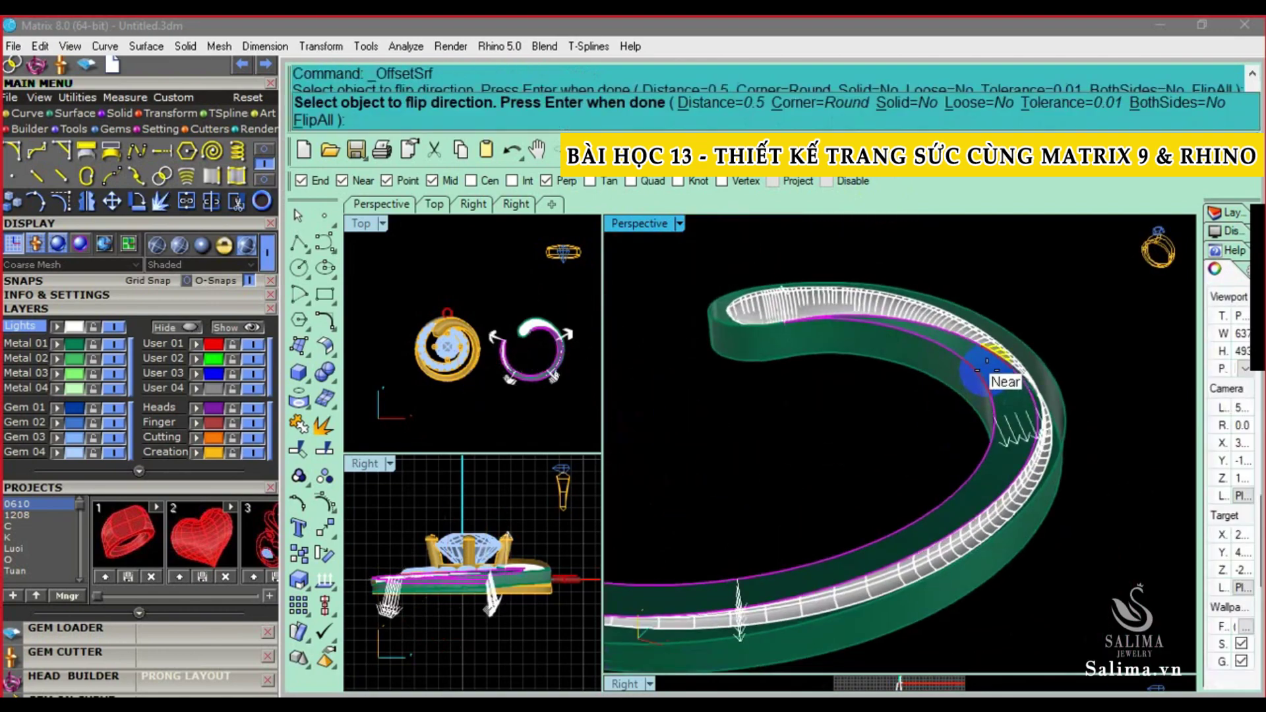
pyautogui.write('0.4')
pyautogui.press('Return')
pyautogui.press('Return')
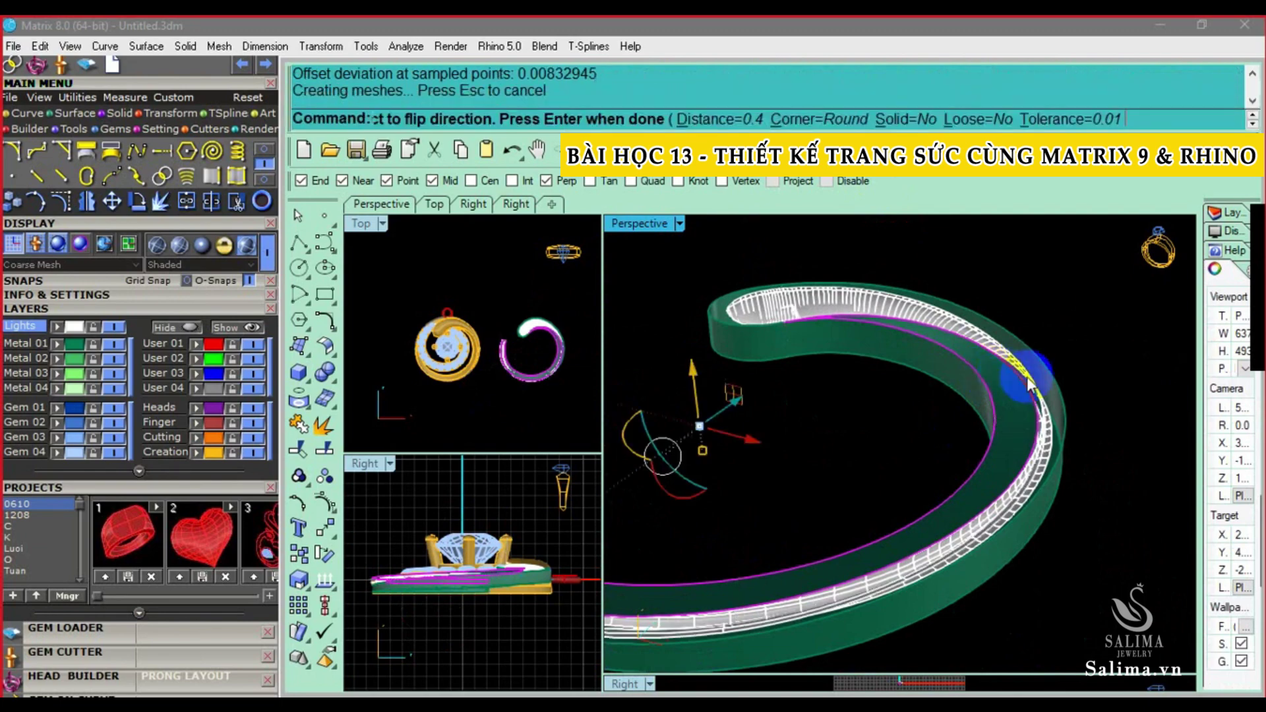
pyautogui.press('Delete')
# Offset the next band face with its direction flipped and delete the original
pyautogui.moveTo(988, 403)
pyautogui.mouseDown(button='right')
pyautogui.moveTo(991, 477)
pyautogui.moveTo(1030, 394)
pyautogui.moveTo(995, 474)
pyautogui.moveTo(940, 412)
pyautogui.moveTo(975, 515)
pyautogui.moveTo(965, 453)
pyautogui.mouseUp(button='right')
pyautogui.press('Return')
pyautogui.click(1019, 397)
pyautogui.press('Return')
pyautogui.click(957, 430)
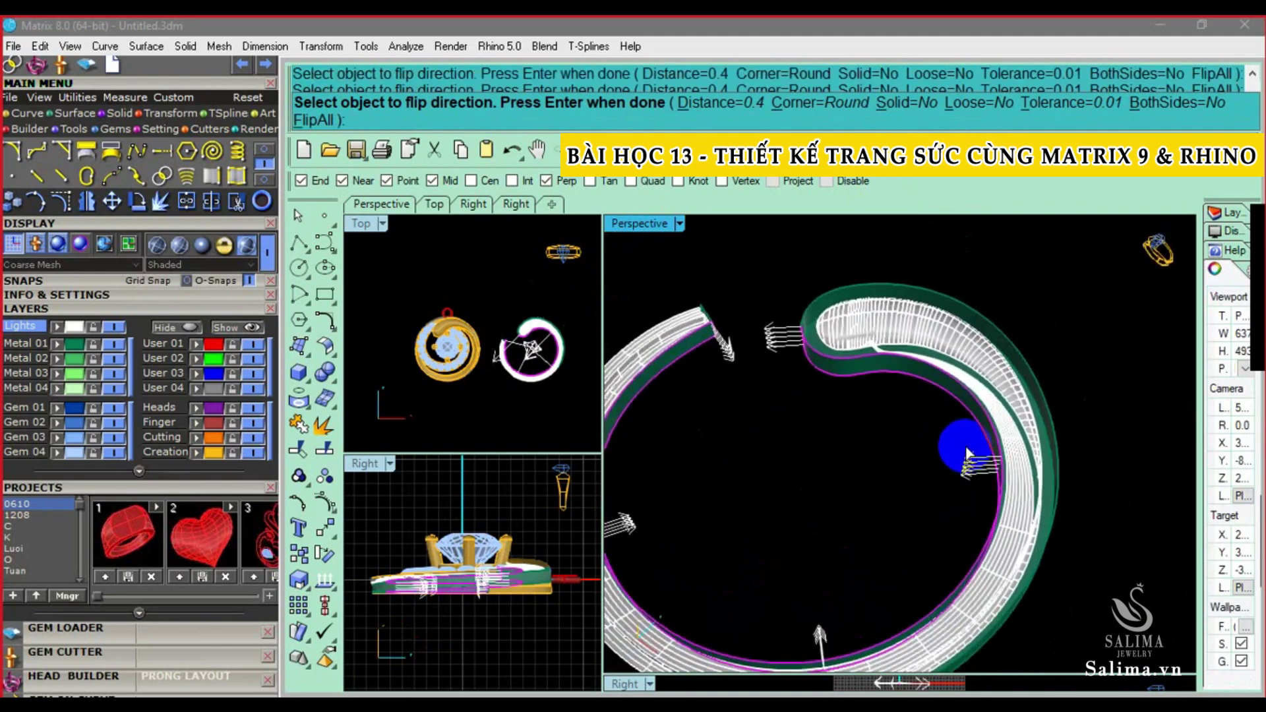
pyautogui.write('0.4')
pyautogui.press('Return')
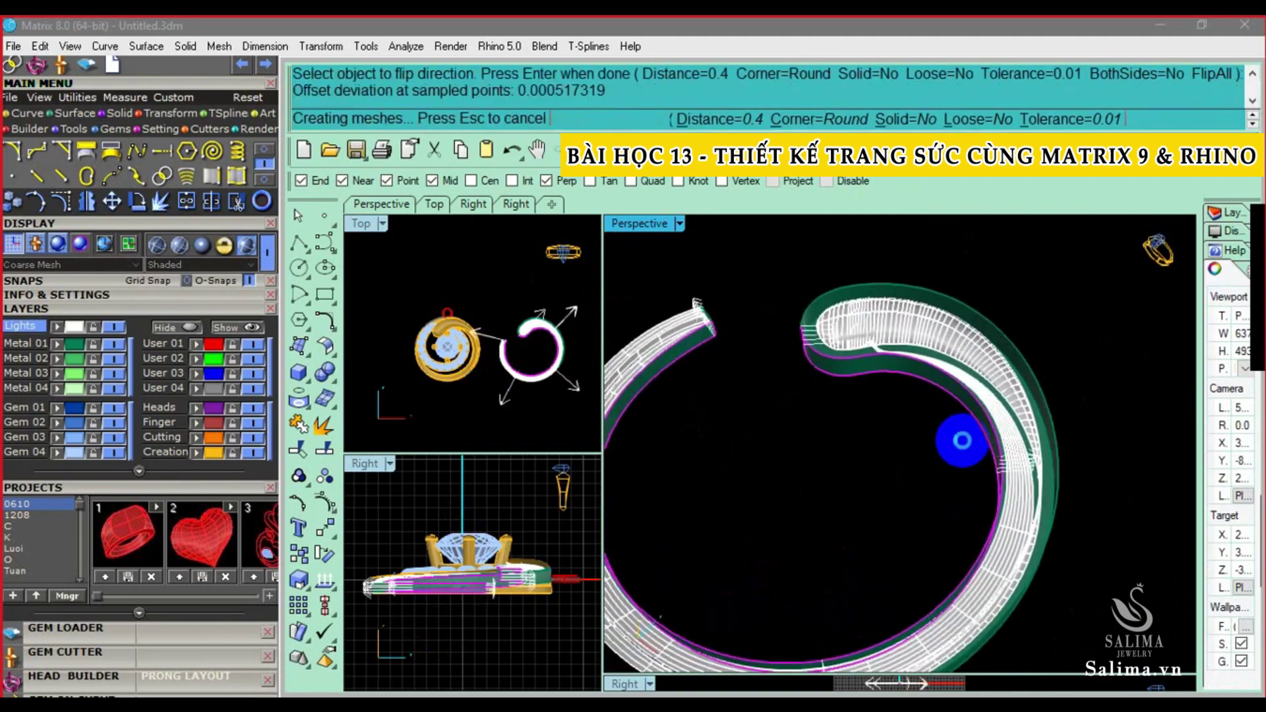
pyautogui.press('Delete')
pyautogui.moveTo(951, 394)
pyautogui.mouseDown(button='right')
pyautogui.moveTo(1070, 490)
pyautogui.moveTo(1074, 525)
pyautogui.mouseUp(button='right')
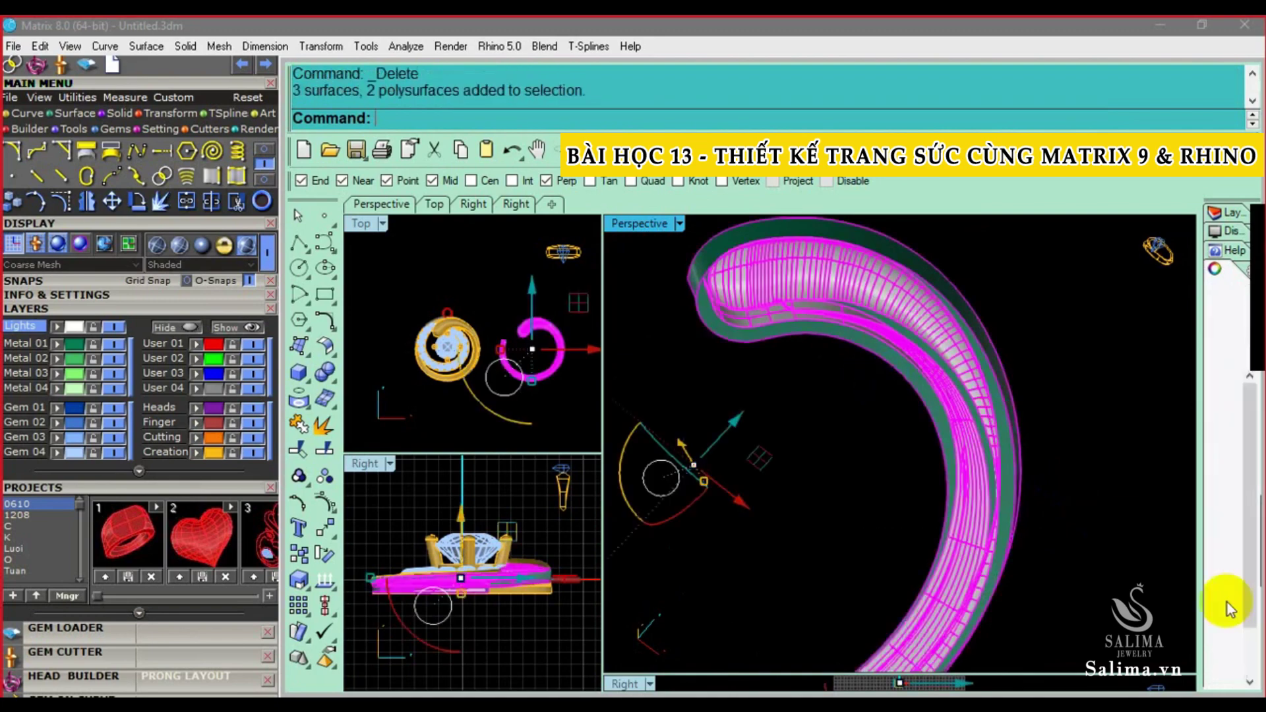
# Offset the band's inner face inward and delete the original face
pyautogui.press('Escape')
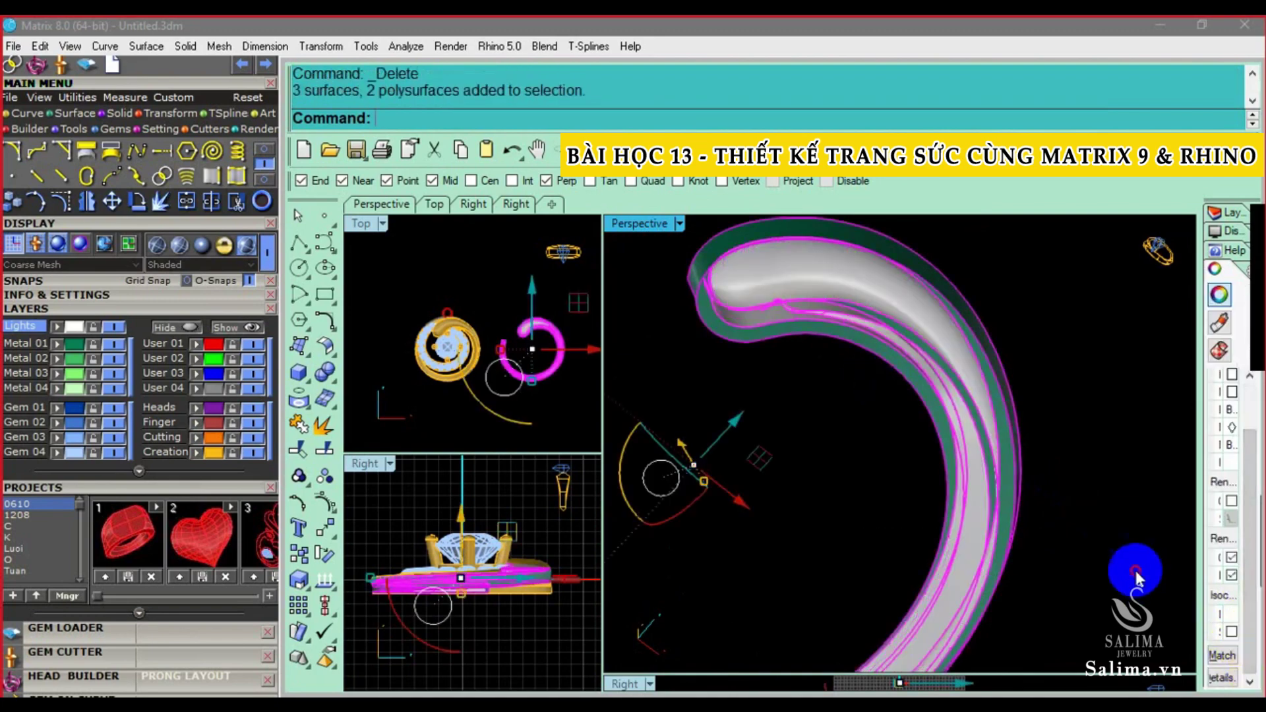
pyautogui.moveTo(1130, 565)
pyautogui.mouseDown(button='right')
pyautogui.moveTo(1068, 497)
pyautogui.moveTo(1025, 361)
pyautogui.mouseUp(button='right')
pyautogui.click(1046, 360)
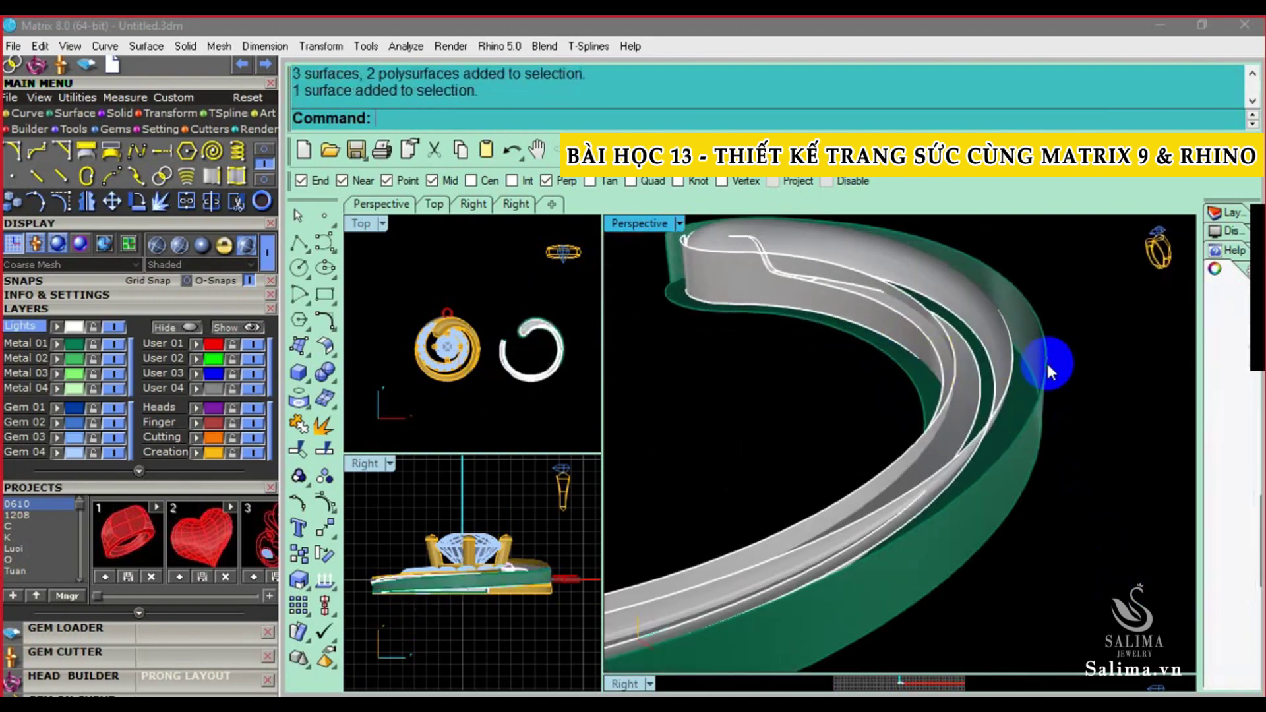
pyautogui.write('o')
pyautogui.press('Return')
pyautogui.click(1045, 357)
pyautogui.write('f')
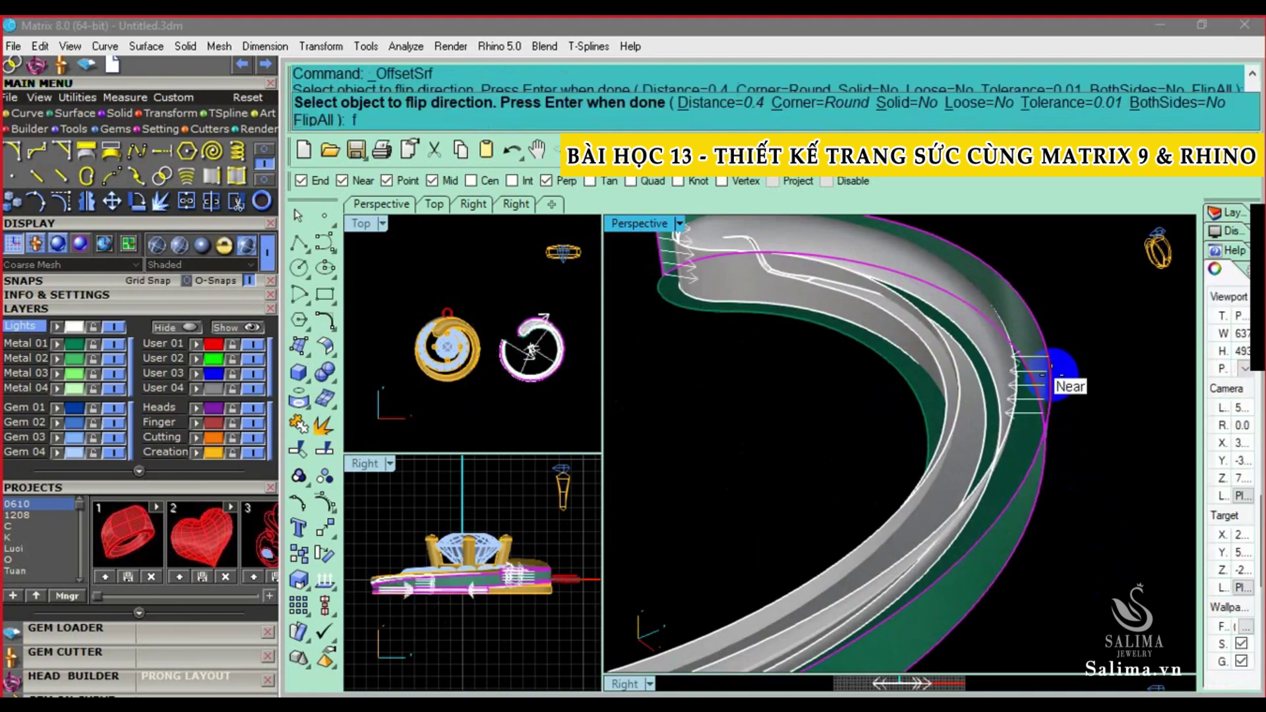
pyautogui.scroll(-5, 1054, 361)
pyautogui.moveTo(1059, 362)
pyautogui.mouseDown(button='right')
pyautogui.moveTo(1074, 376)
pyautogui.moveTo(960, 325)
pyautogui.moveTo(769, 292)
pyautogui.mouseUp(button='right')
pyautogui.scroll(3, 1065, 502)
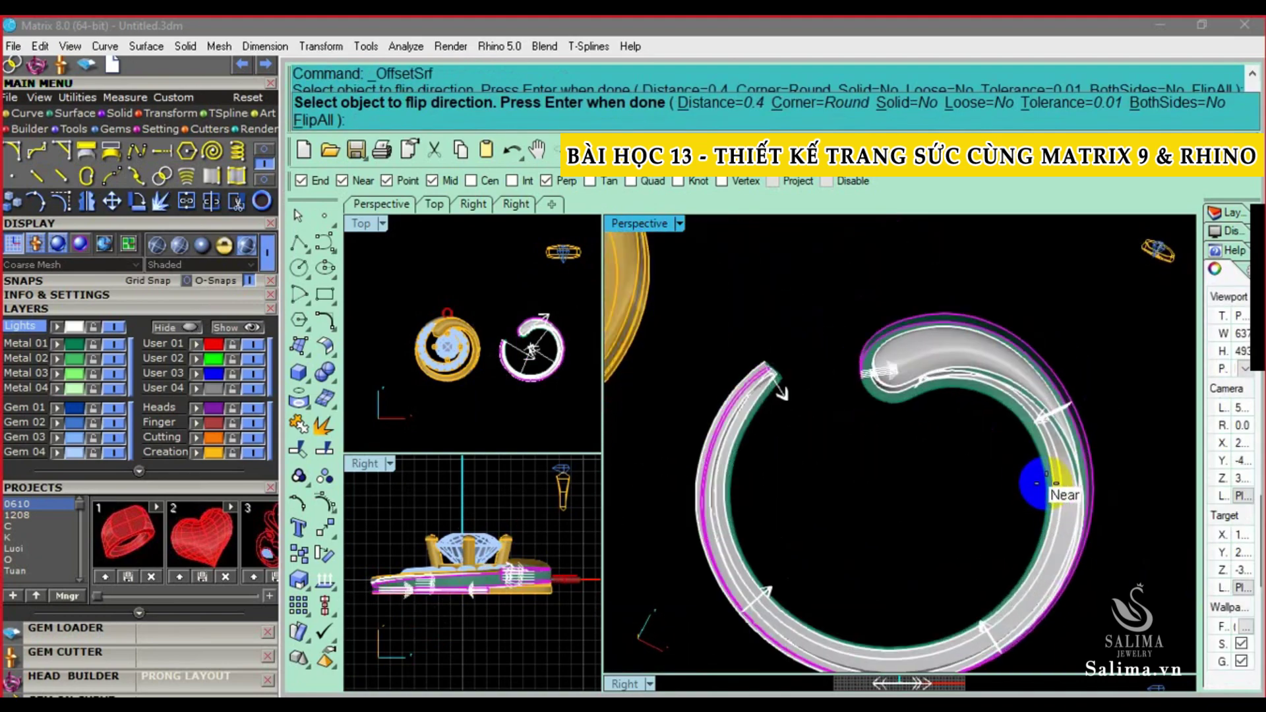
pyautogui.write('0.5')
pyautogui.press('Return')
pyautogui.scroll(3, 936, 369)
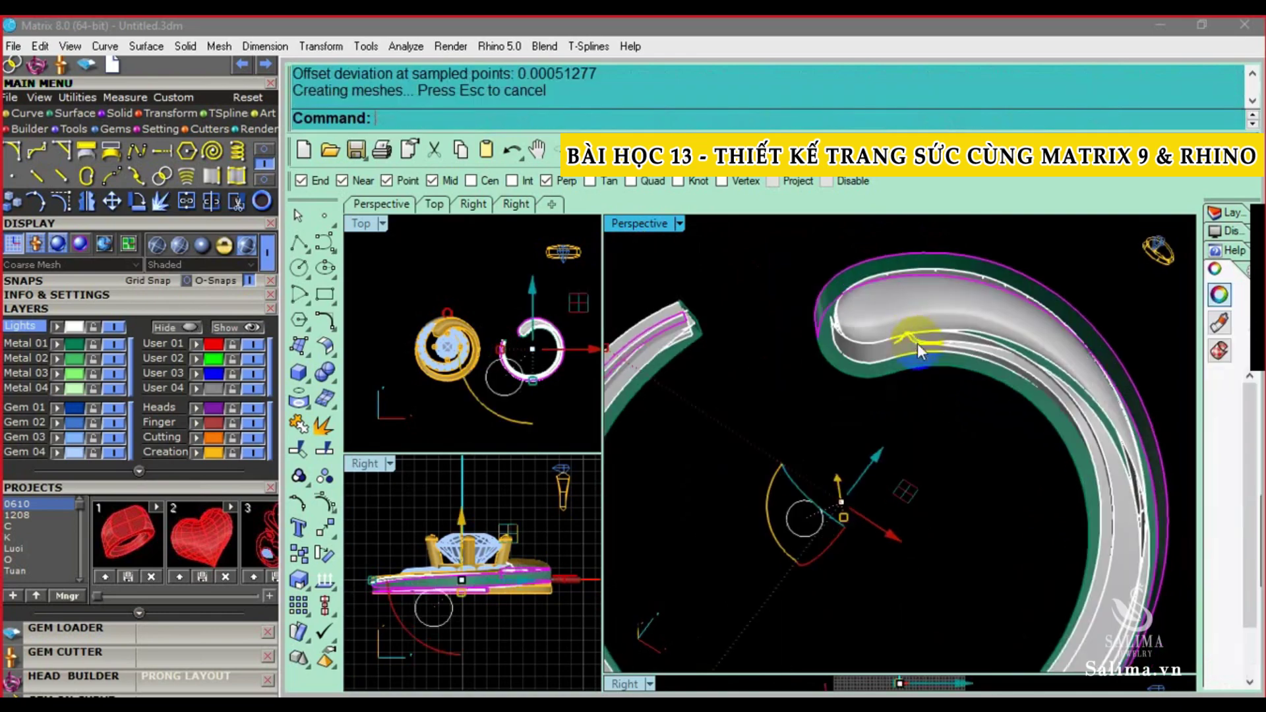
pyautogui.press('Delete')
# Offset a face near the band's hooked end and delete the original
pyautogui.moveTo(887, 334); pyautogui.dragTo(943, 290, button='right')
pyautogui.click(935, 339)
pyautogui.scroll(-2, 936, 340)
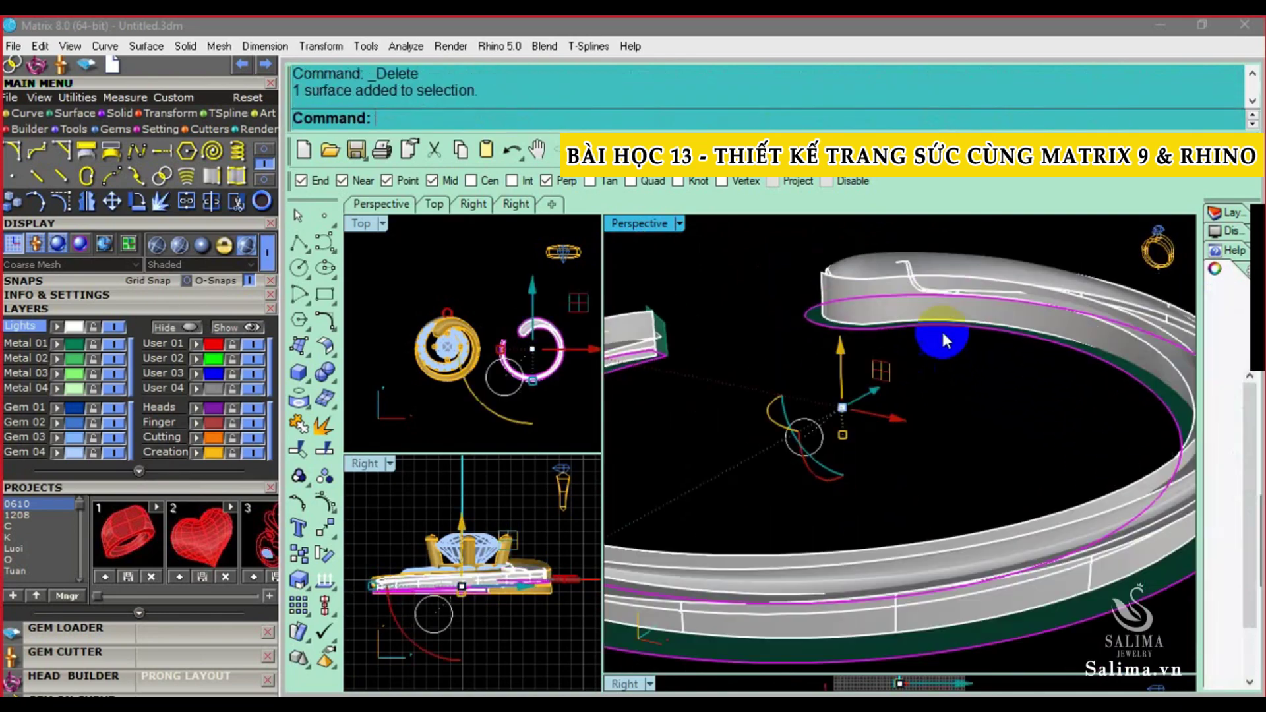
pyautogui.write('o')
pyautogui.press('Return')
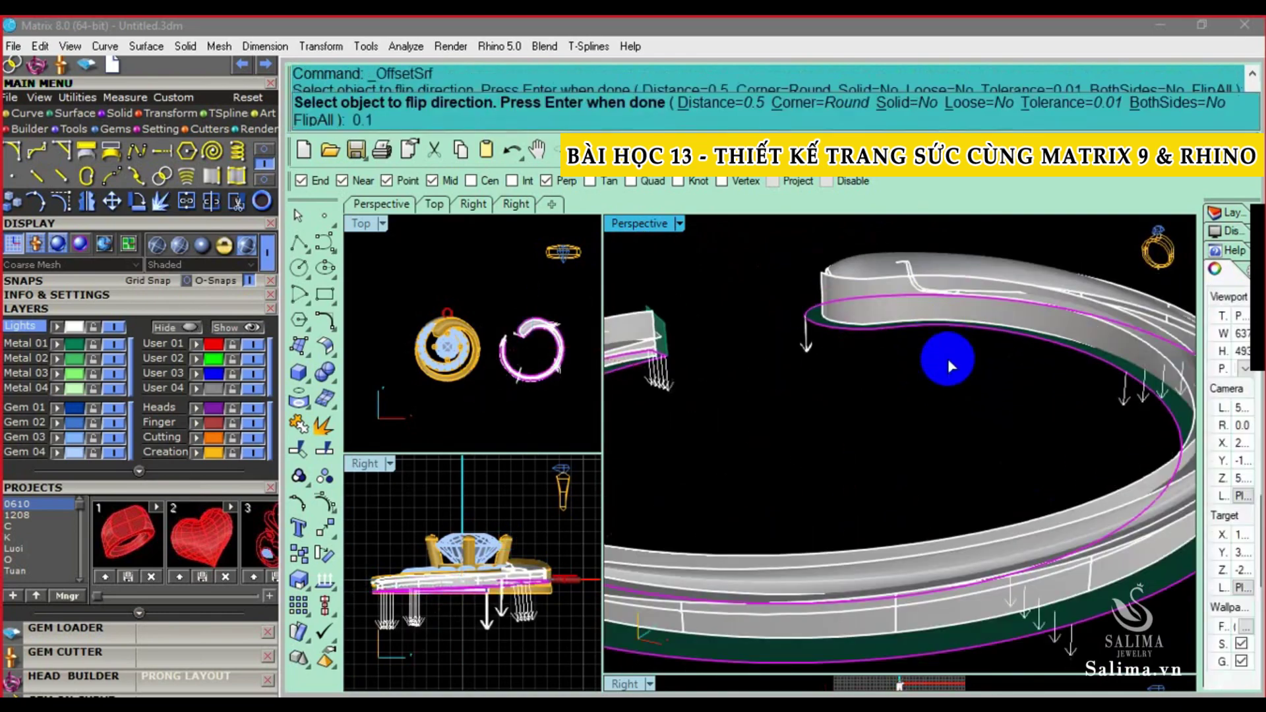
pyautogui.rightClick(947, 358)
pyautogui.scroll(3, 916, 323)
pyautogui.press('Delete')
# Clear the earlier selection and select the spiral band close up at its end
pyautogui.click(895, 321)
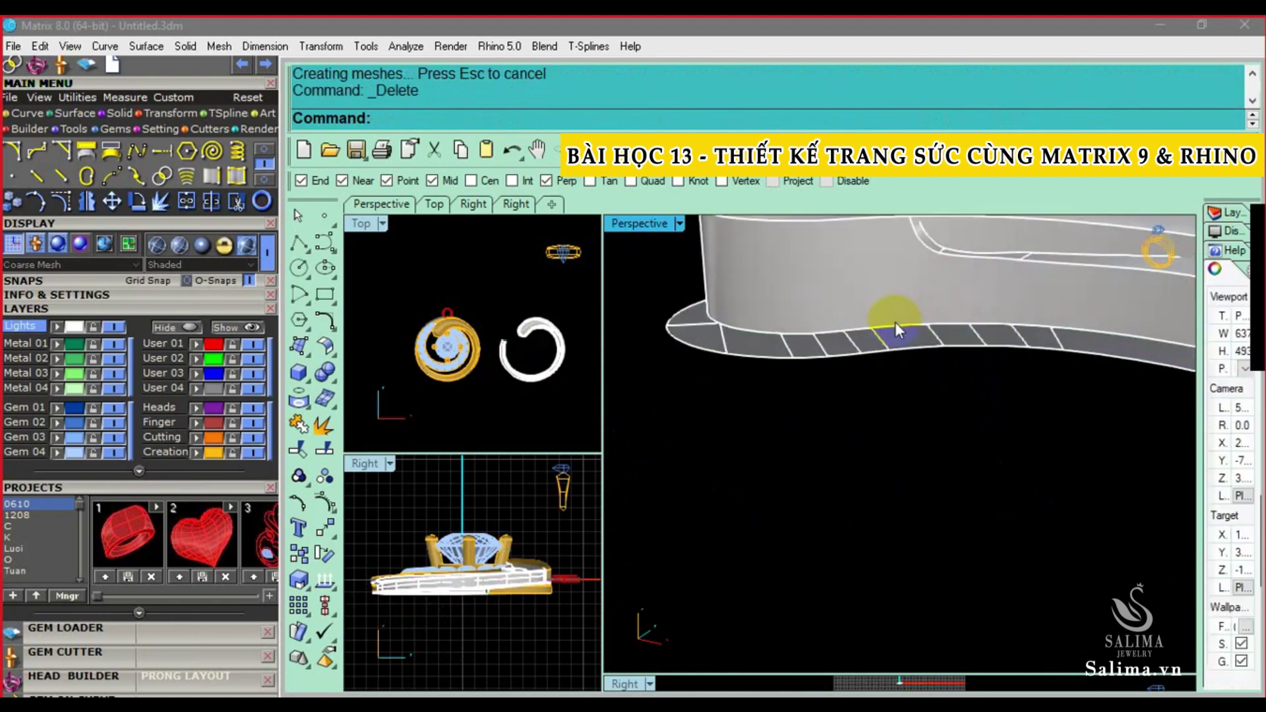
pyautogui.rightClick(904, 353)
pyautogui.moveTo(930, 389)
pyautogui.mouseDown(button='right')
pyautogui.moveTo(914, 472)
pyautogui.moveTo(887, 461)
pyautogui.moveTo(837, 395)
pyautogui.moveTo(995, 416)
pyautogui.moveTo(1118, 630)
pyautogui.mouseUp(button='right')
pyautogui.moveTo(705, 319); pyautogui.dragTo(705, 319)
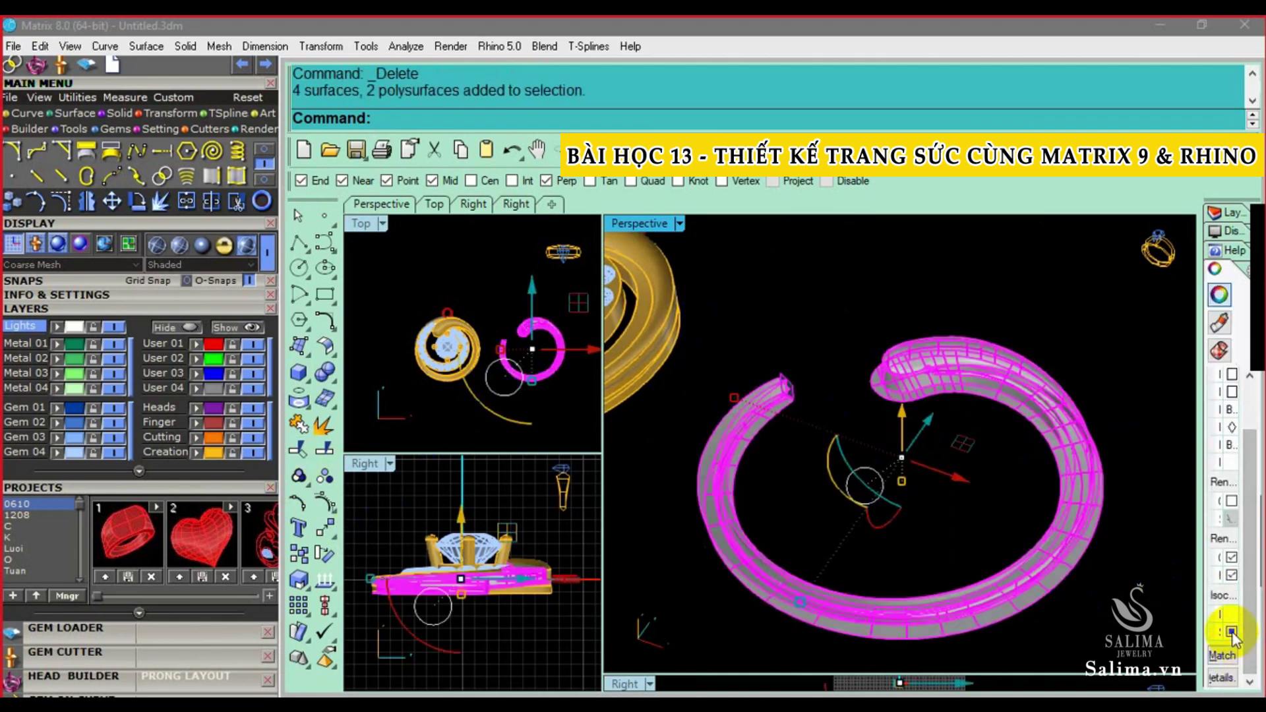
pyautogui.click(919, 477)
pyautogui.scroll(5, 765, 404)
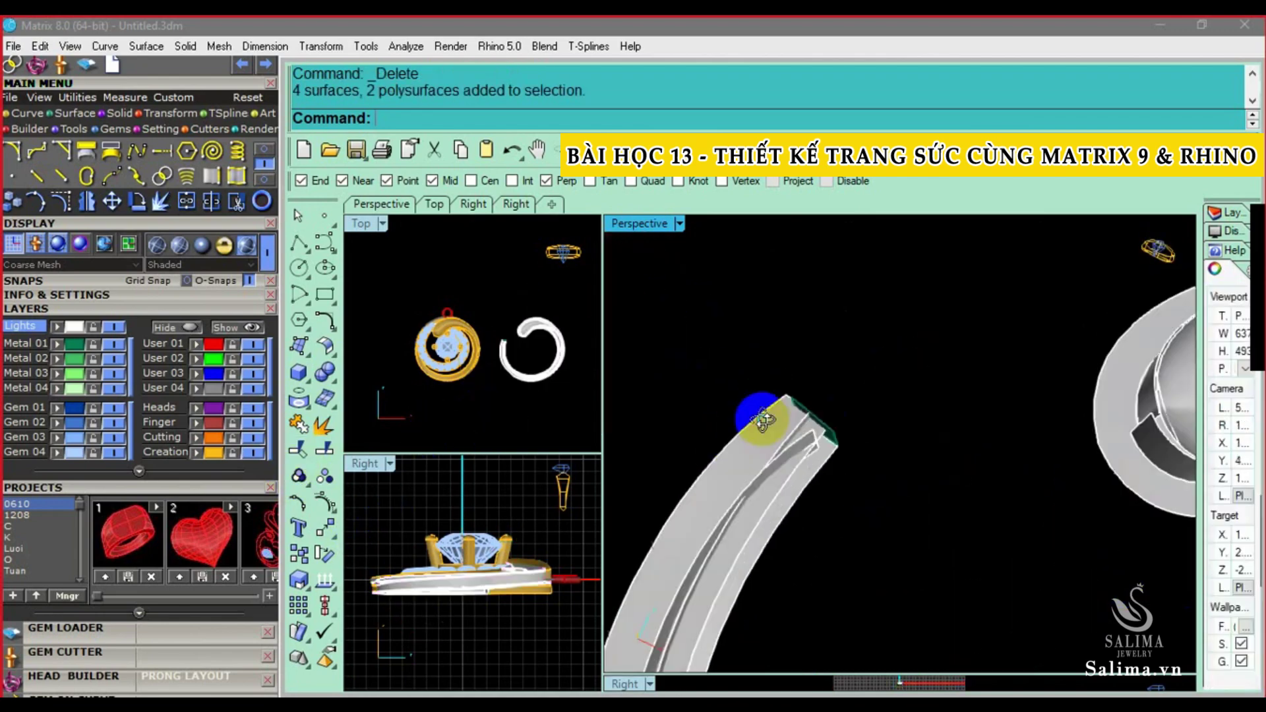
pyautogui.moveTo(757, 410)
pyautogui.mouseDown(button='right')
pyautogui.moveTo(1105, 371)
pyautogui.moveTo(968, 390)
pyautogui.moveTo(1003, 493)
pyautogui.moveTo(1015, 419)
pyautogui.moveTo(1049, 404)
pyautogui.mouseUp(button='right')
pyautogui.click(1049, 404)
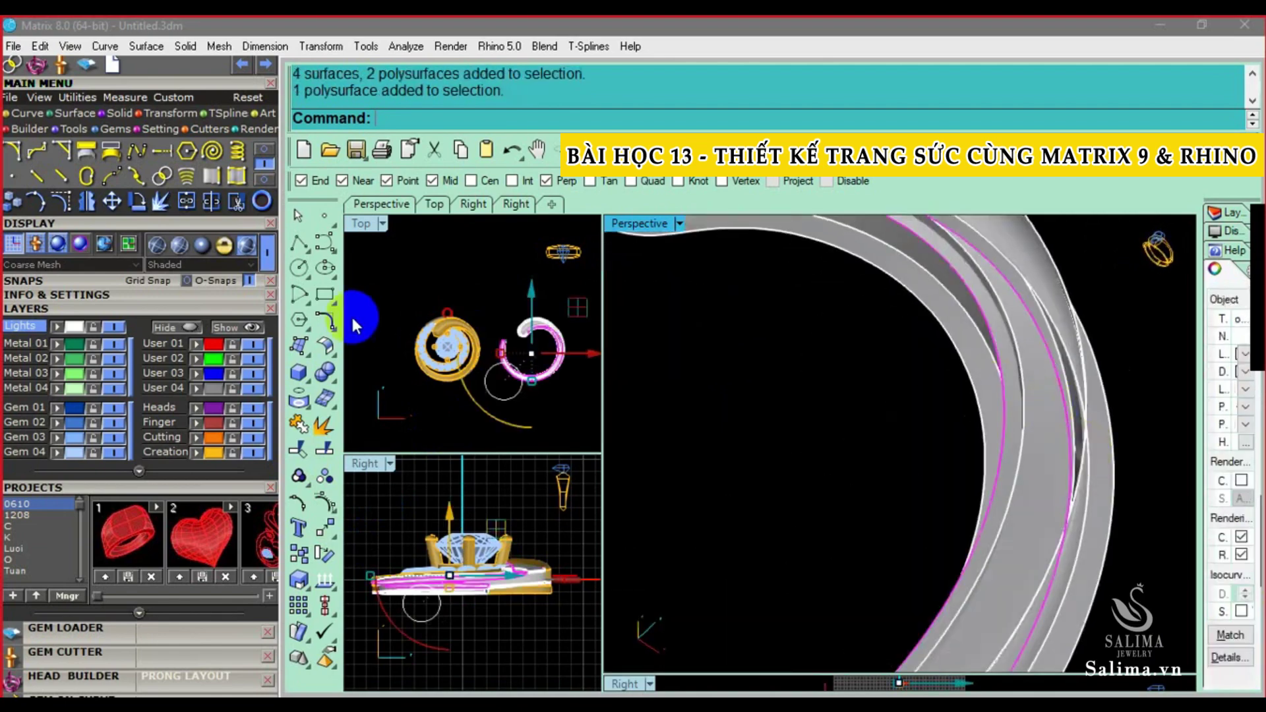
# Move one inner band face to the green metal layer and select the surface to hide
pyautogui.moveTo(876, 422)
pyautogui.mouseDown(button='right')
pyautogui.moveTo(1101, 396)
pyautogui.moveTo(960, 381)
pyautogui.mouseUp(button='right')
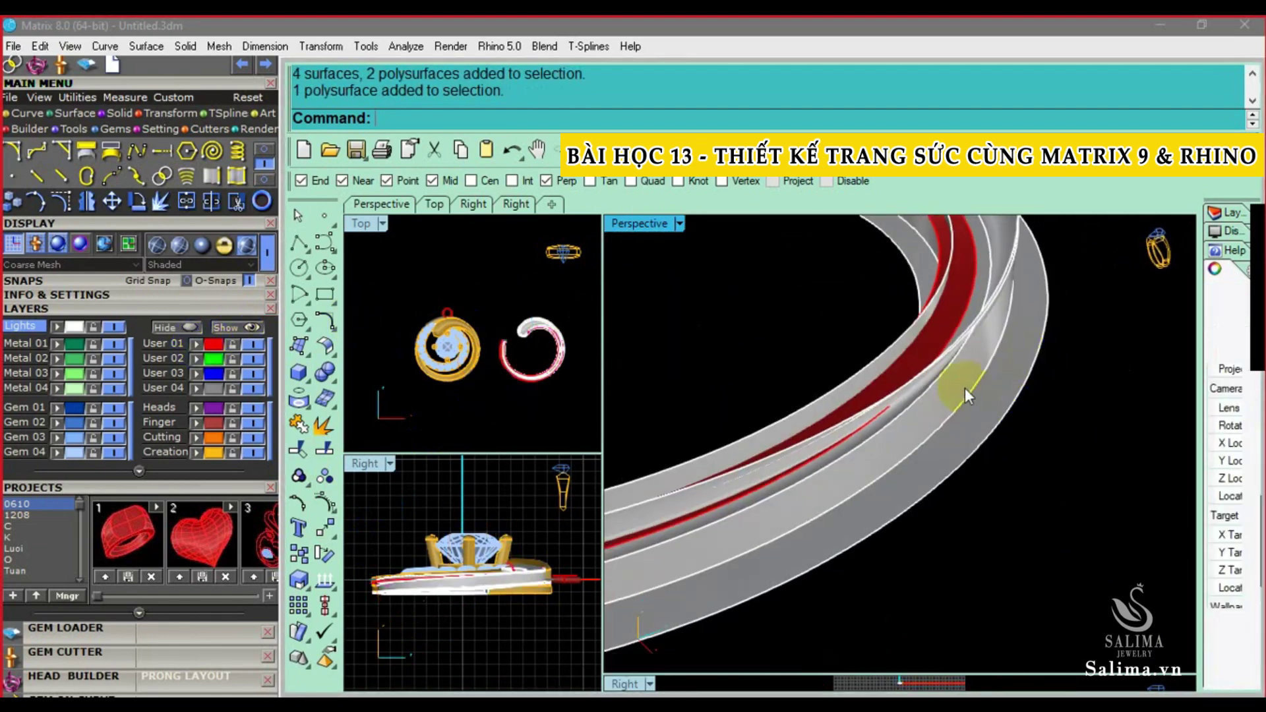
pyautogui.click(960, 381)
pyautogui.click(57, 348)
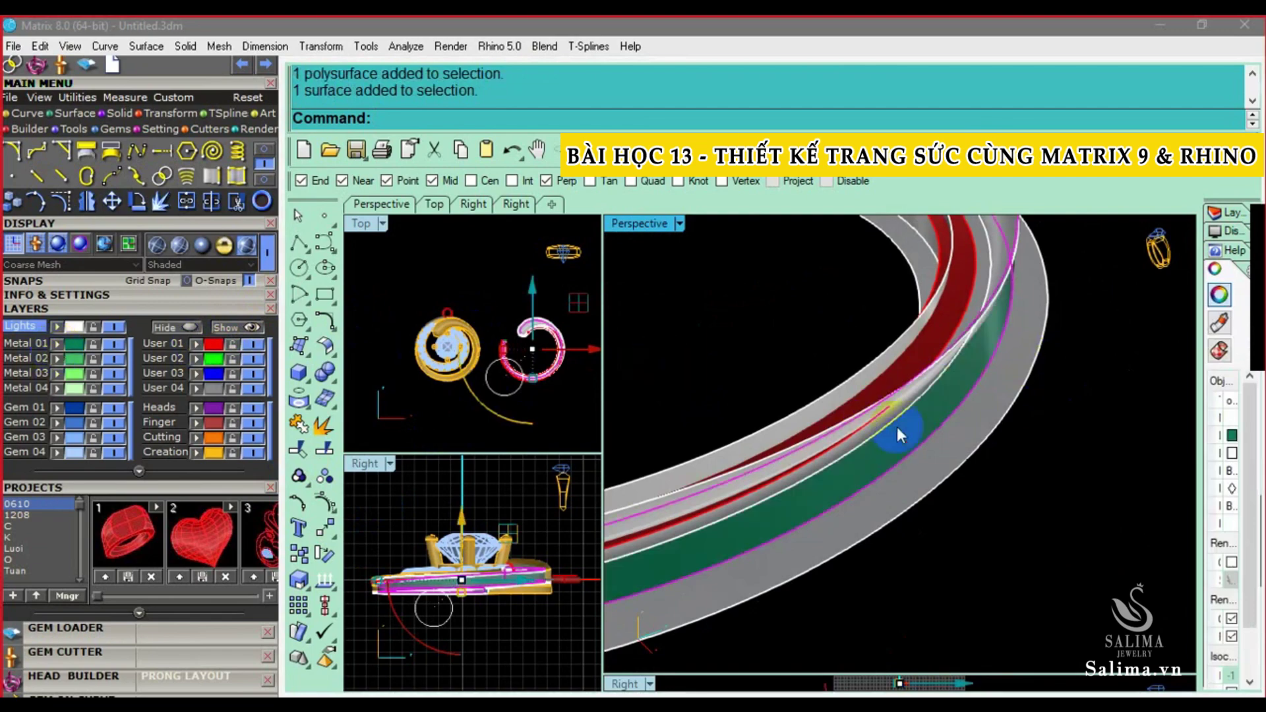
pyautogui.moveTo(896, 426)
pyautogui.mouseDown(button='right')
pyautogui.moveTo(1059, 486)
pyautogui.moveTo(1051, 496)
pyautogui.moveTo(1051, 345)
pyautogui.moveTo(1074, 405)
pyautogui.moveTo(1110, 359)
pyautogui.moveTo(1018, 376)
pyautogui.mouseUp(button='right')
pyautogui.click(1018, 376)
pyautogui.write('H')
pyautogui.press('Return')
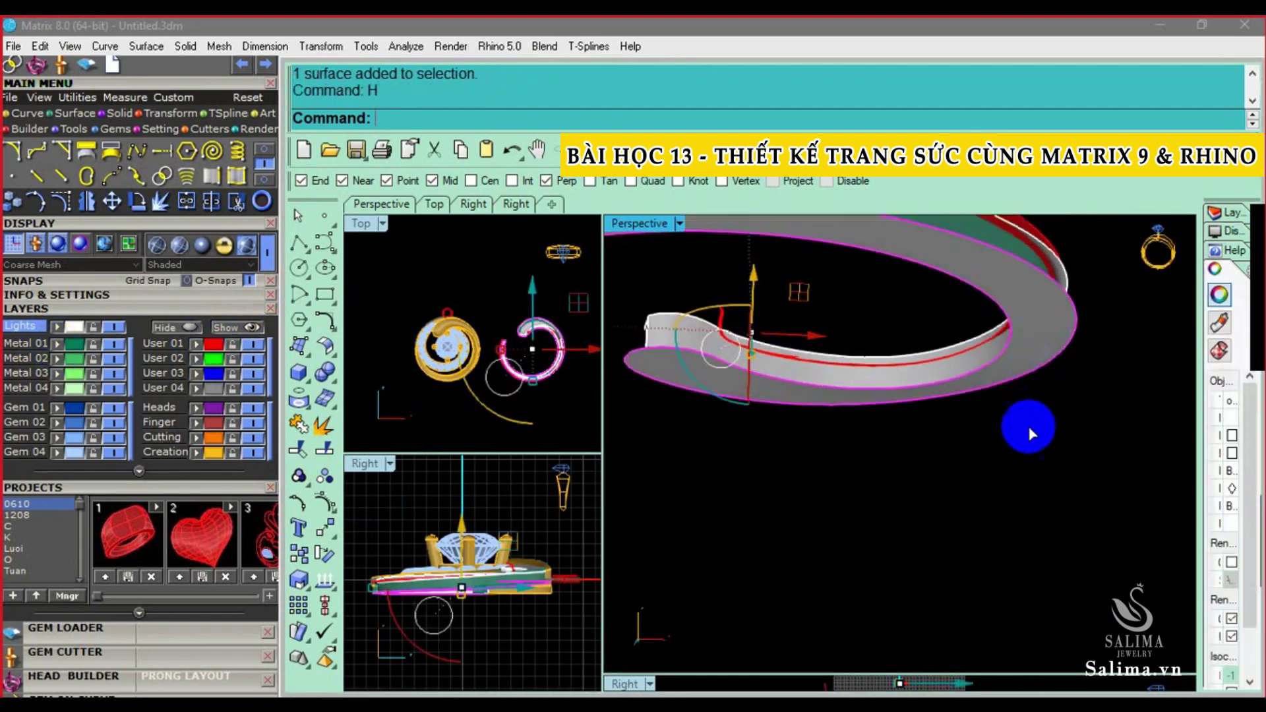
pyautogui.moveTo(1028, 429)
pyautogui.mouseDown(button='right')
pyautogui.moveTo(1046, 367)
pyautogui.moveTo(1029, 336)
pyautogui.moveTo(960, 452)
pyautogui.mouseUp(button='right')
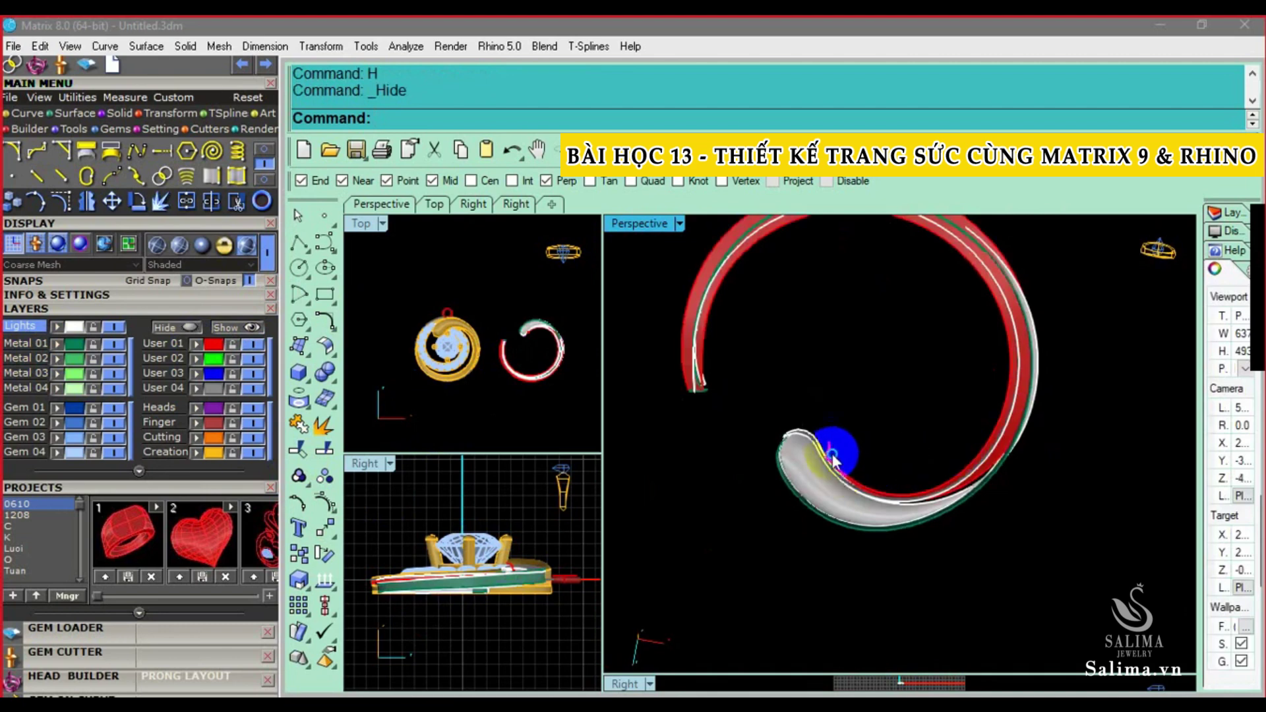
pyautogui.moveTo(832, 460); pyautogui.dragTo(808, 460, button='right')
pyautogui.moveTo(946, 503)
pyautogui.mouseDown(button='right')
pyautogui.moveTo(995, 424)
pyautogui.moveTo(875, 537)
pyautogui.mouseUp(button='right')
pyautogui.moveTo(974, 481); pyautogui.dragTo(1017, 418, button='right')
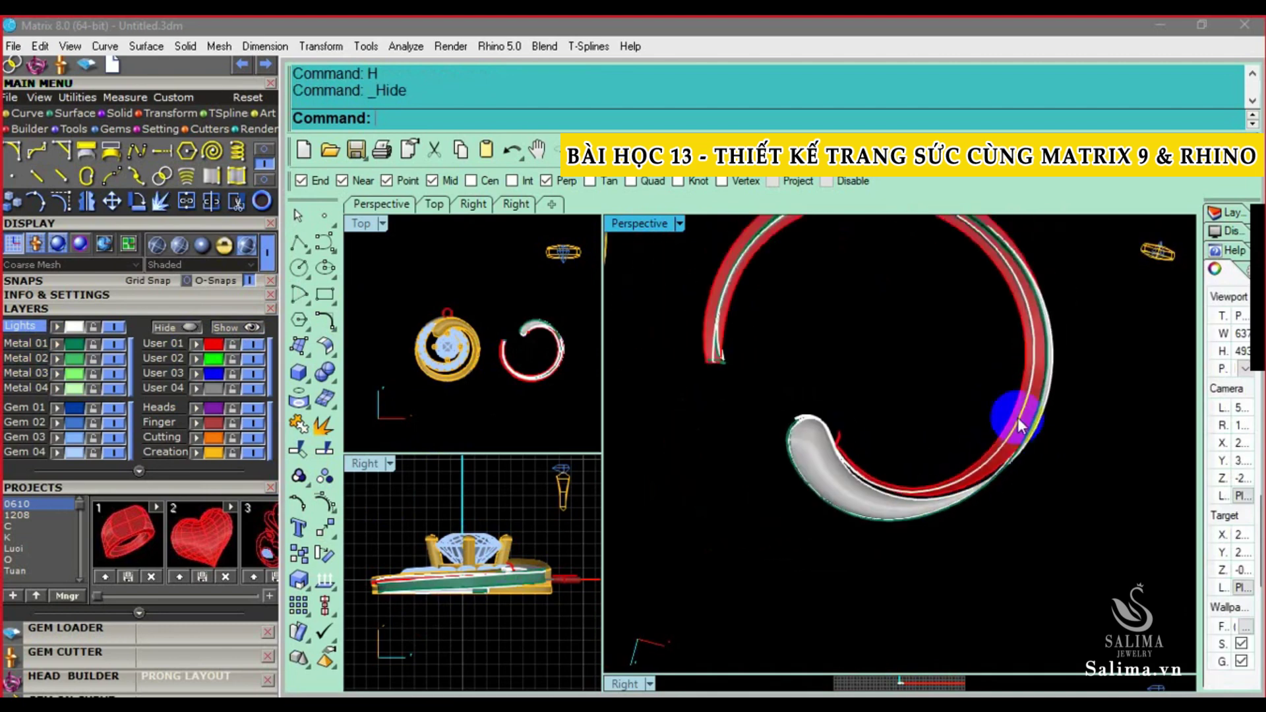
pyautogui.moveTo(1022, 300); pyautogui.dragTo(960, 248, button='right')
pyautogui.moveTo(861, 245)
pyautogui.mouseDown(button='right')
pyautogui.moveTo(987, 242)
pyautogui.moveTo(1122, 379)
pyautogui.moveTo(1118, 453)
pyautogui.moveTo(1136, 418)
pyautogui.moveTo(1135, 470)
pyautogui.moveTo(1145, 446)
pyautogui.moveTo(1099, 517)
pyautogui.moveTo(1123, 464)
pyautogui.moveTo(1147, 455)
pyautogui.moveTo(1101, 503)
pyautogui.moveTo(1128, 524)
pyautogui.mouseUp(button='right')
pyautogui.scroll(3, 925, 242)
pyautogui.scroll(-3, 929, 241)
pyautogui.scroll(3, 939, 232)
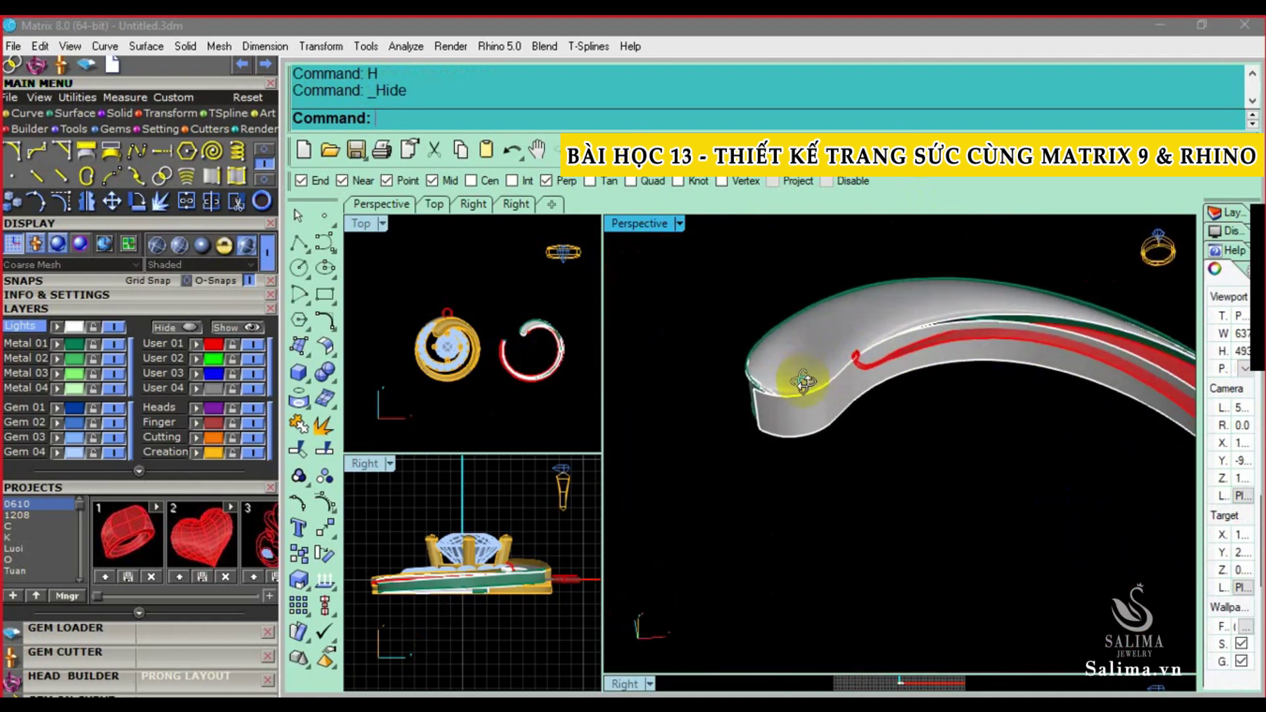
pyautogui.moveTo(820, 356); pyautogui.dragTo(809, 477, button='right')
pyautogui.moveTo(1029, 459)
pyautogui.mouseDown(button='right')
pyautogui.moveTo(921, 475)
pyautogui.moveTo(910, 437)
pyautogui.moveTo(896, 454)
pyautogui.moveTo(952, 391)
pyautogui.moveTo(821, 429)
pyautogui.moveTo(801, 536)
pyautogui.moveTo(1043, 503)
pyautogui.moveTo(839, 418)
pyautogui.moveTo(836, 500)
pyautogui.moveTo(908, 420)
pyautogui.moveTo(972, 464)
pyautogui.moveTo(960, 517)
pyautogui.moveTo(1026, 466)
pyautogui.moveTo(1019, 545)
pyautogui.mouseUp(button='right')
pyautogui.click(972, 466)
pyautogui.click(925, 532)
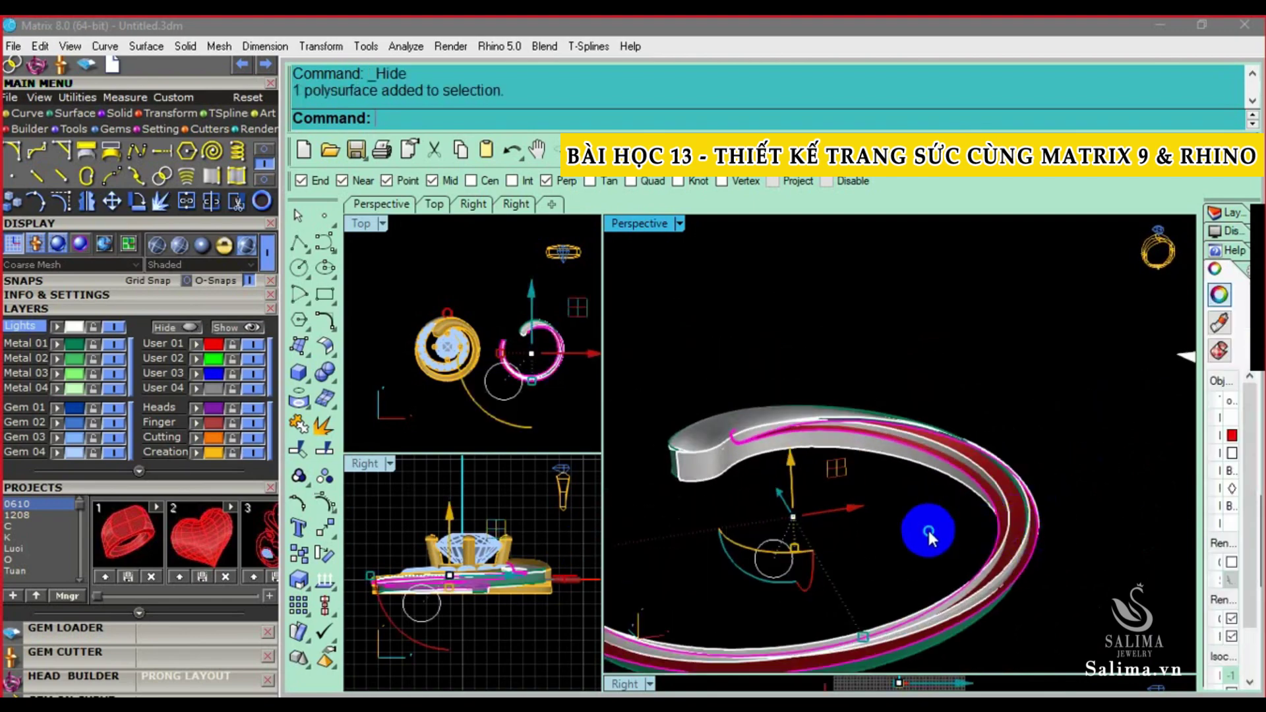
pyautogui.moveTo(922, 552)
pyautogui.mouseDown(button='right')
pyautogui.moveTo(1019, 486)
pyautogui.moveTo(991, 496)
pyautogui.moveTo(989, 475)
pyautogui.moveTo(719, 357)
pyautogui.moveTo(860, 382)
pyautogui.moveTo(938, 437)
pyautogui.moveTo(879, 446)
pyautogui.moveTo(952, 370)
pyautogui.moveTo(1034, 390)
pyautogui.moveTo(997, 395)
pyautogui.moveTo(1097, 348)
pyautogui.moveTo(1088, 387)
pyautogui.moveTo(952, 392)
pyautogui.moveTo(918, 331)
pyautogui.moveTo(839, 374)
pyautogui.moveTo(782, 413)
pyautogui.moveTo(872, 466)
pyautogui.moveTo(893, 453)
pyautogui.moveTo(938, 525)
pyautogui.moveTo(838, 515)
pyautogui.mouseUp(button='right')
pyautogui.click(719, 358)
pyautogui.press('Escape')
pyautogui.moveTo(1054, 564)
pyautogui.mouseDown(button='right')
pyautogui.moveTo(957, 434)
pyautogui.moveTo(974, 593)
pyautogui.moveTo(958, 410)
pyautogui.moveTo(994, 444)
pyautogui.moveTo(1043, 432)
pyautogui.moveTo(871, 461)
pyautogui.mouseUp(button='right')
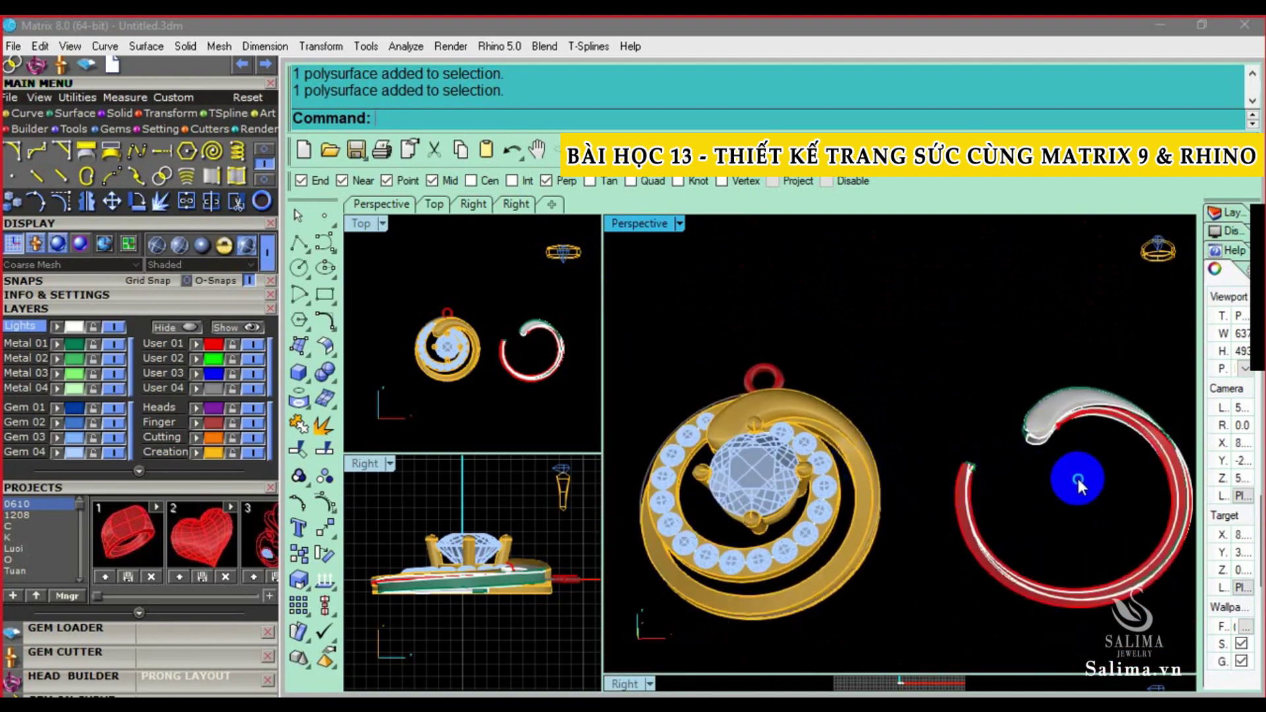
# Duplicate the spiral band's edges with DupEdge
pyautogui.moveTo(1077, 483); pyautogui.dragTo(1024, 442, button='right')
pyautogui.scroll(2, 792, 450)
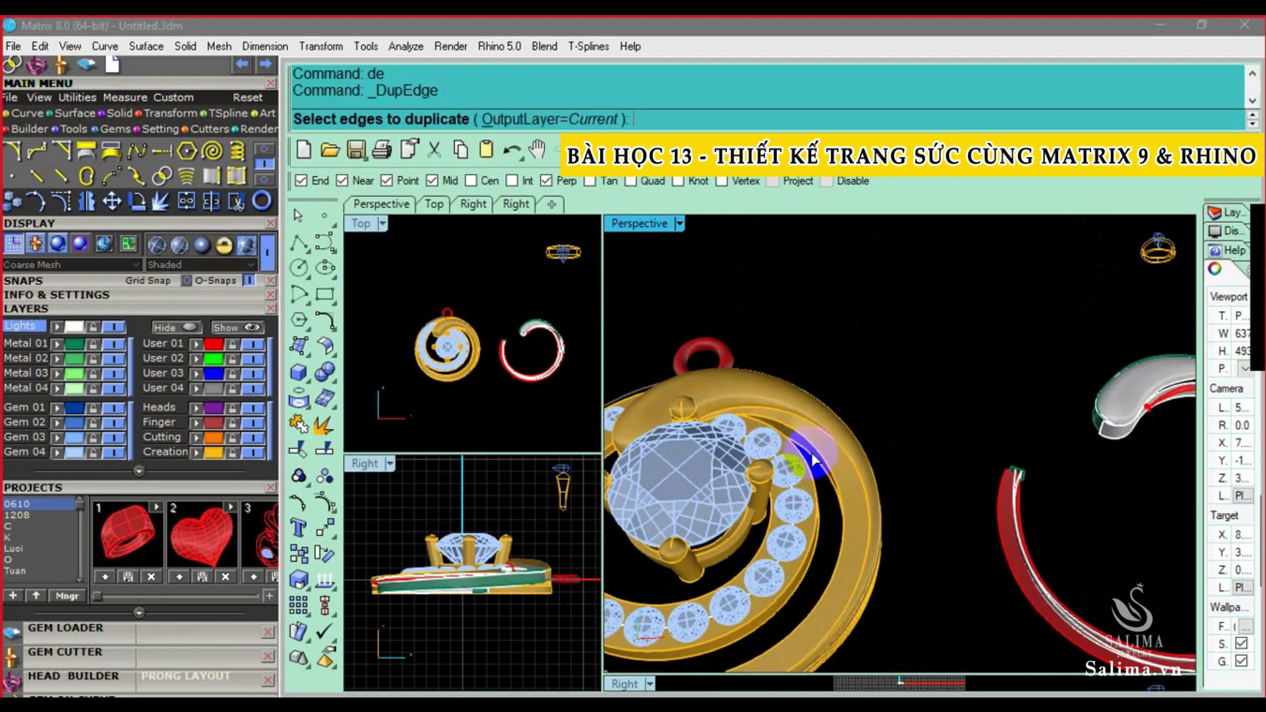
pyautogui.click(799, 410)
pyautogui.moveTo(800, 410); pyautogui.dragTo(761, 432, button='right')
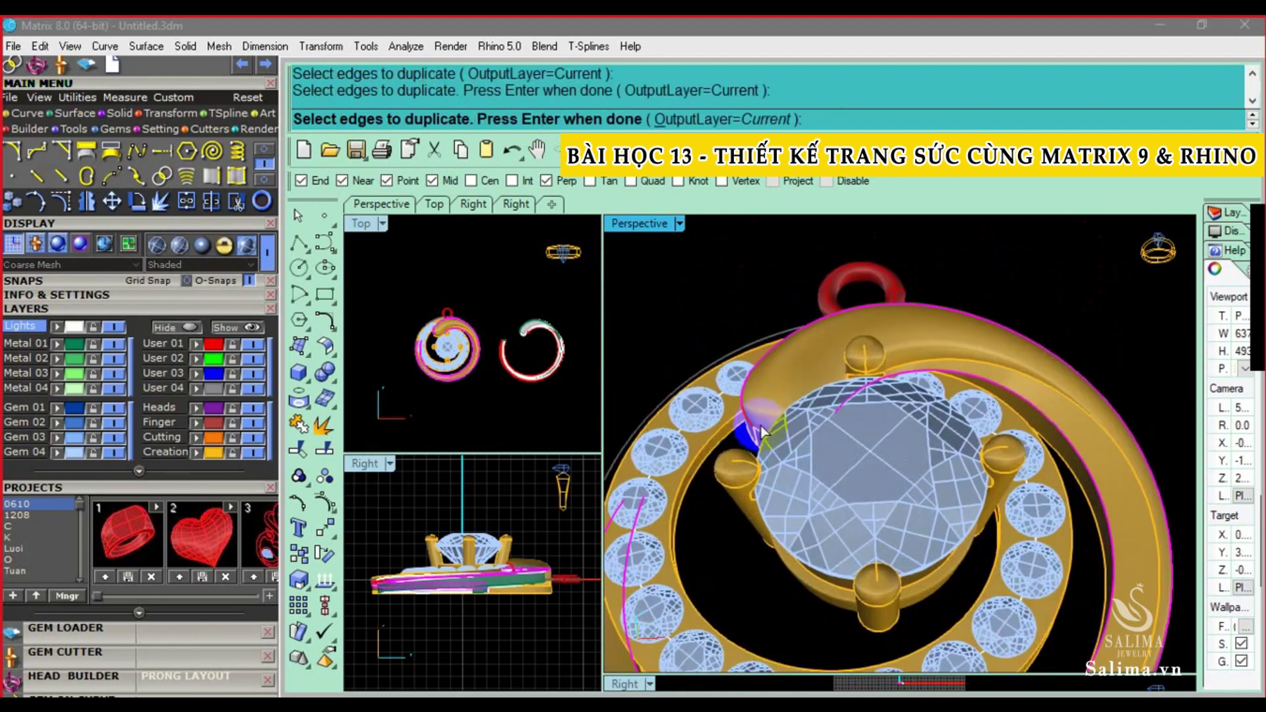
pyautogui.scroll(-2, 767, 483)
pyautogui.press('Return')
pyautogui.scroll(-2, 809, 496)
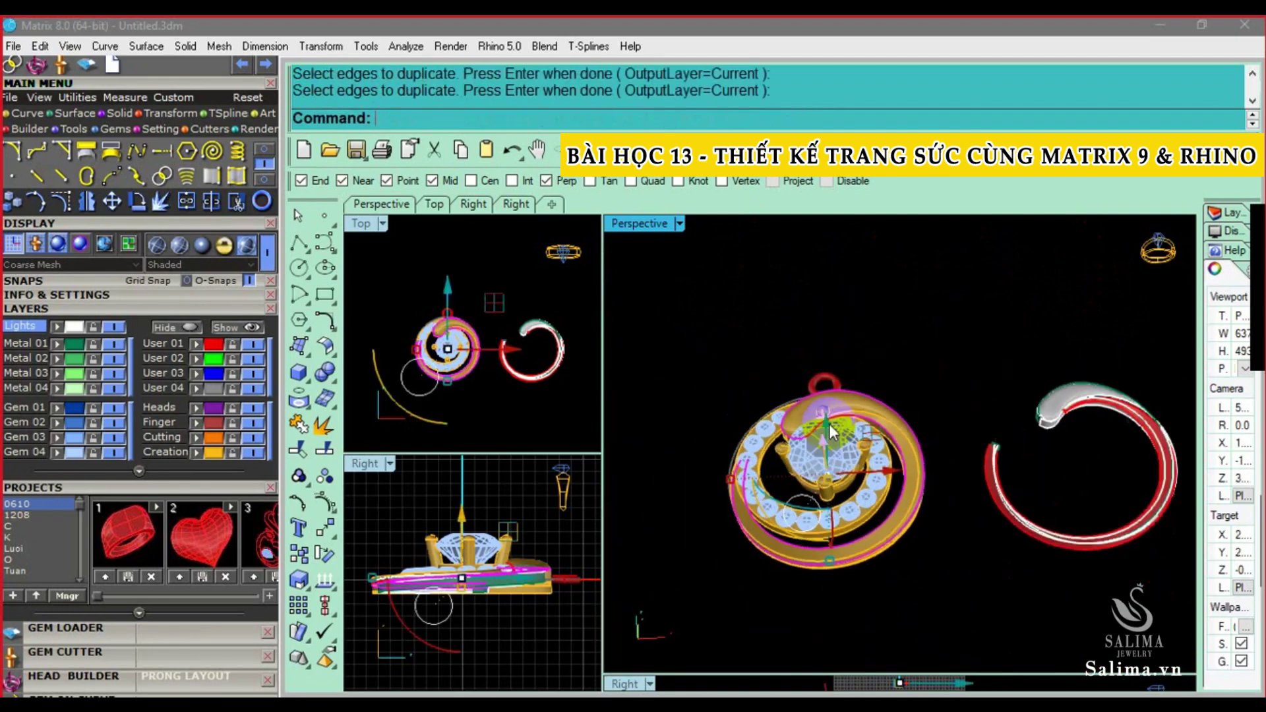
# Nudge the duplicated curves away from the band, clear of the model
pyautogui.click(1021, 442)
pyautogui.hotkey('alt', 'Right')
pyautogui.hotkey('alt', 'Right')
pyautogui.keyDown('alt'); pyautogui.moveTo(1054, 470); pyautogui.dragTo(1064, 613); pyautogui.keyUp('alt')
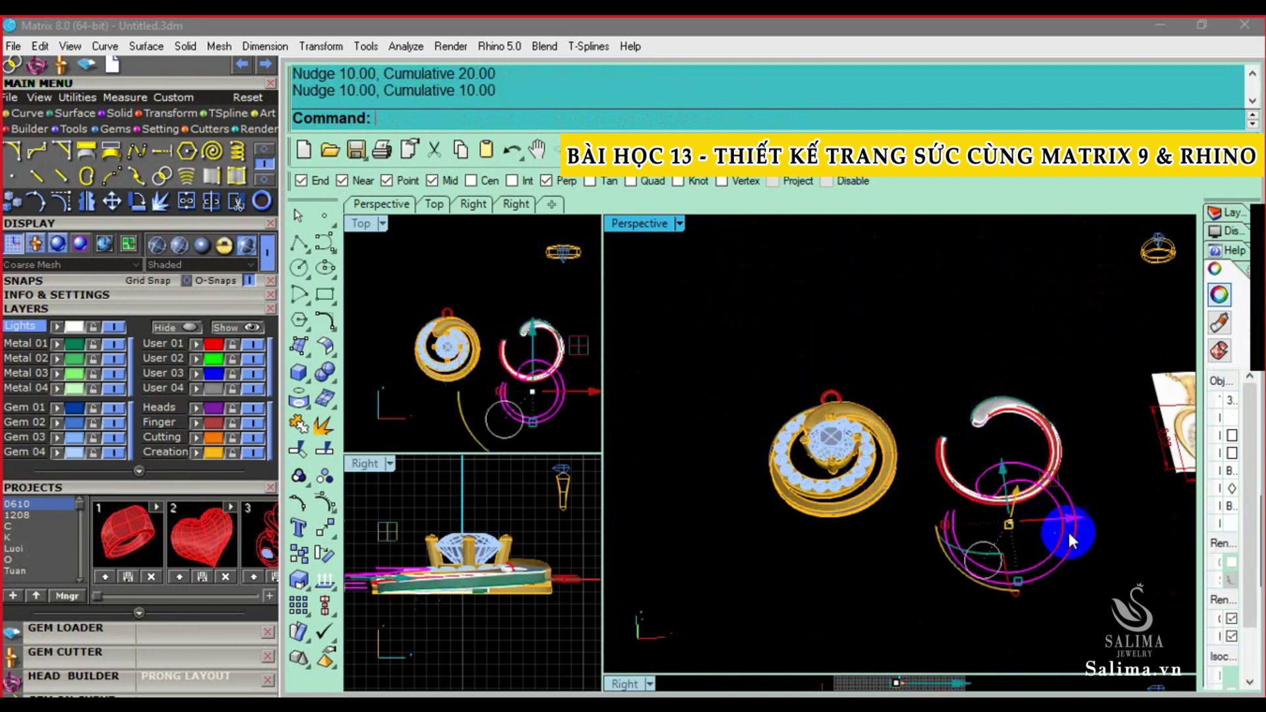
pyautogui.moveTo(546, 636)
pyautogui.mouseDown()
pyautogui.moveTo(421, 575)
pyautogui.moveTo(484, 578)
pyautogui.mouseUp()
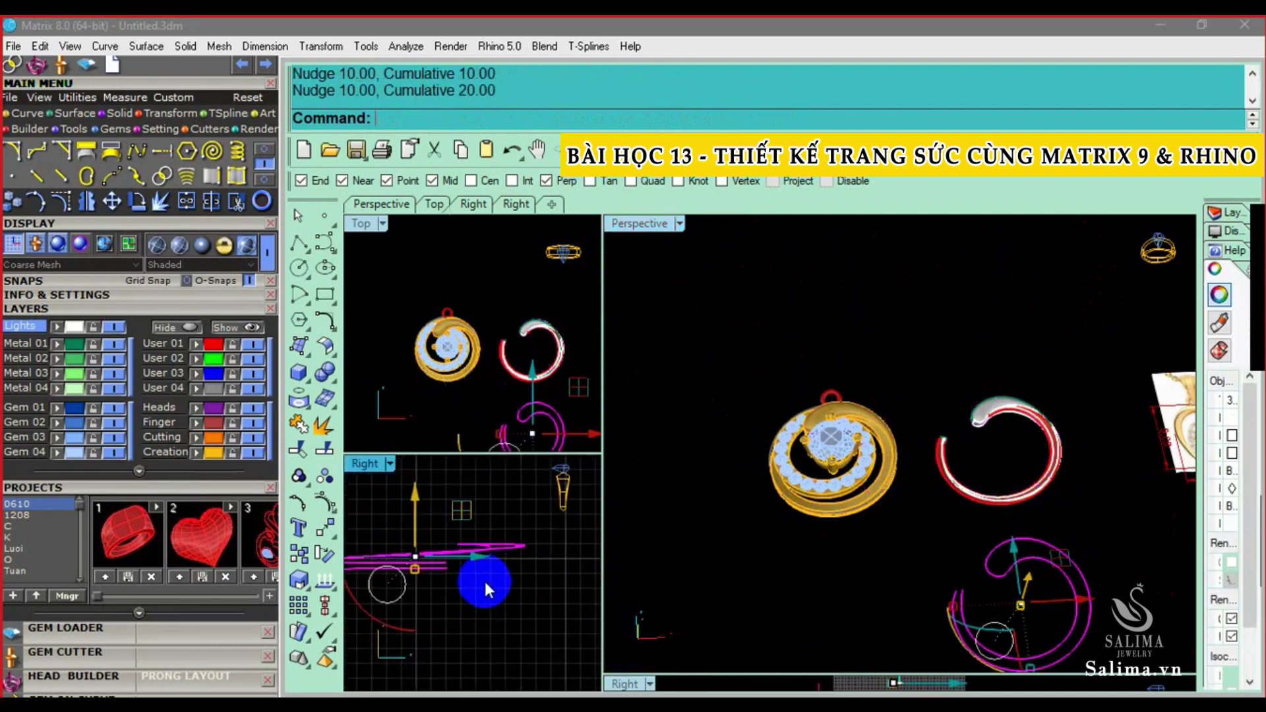
pyautogui.moveTo(944, 594); pyautogui.dragTo(974, 546, button='right')
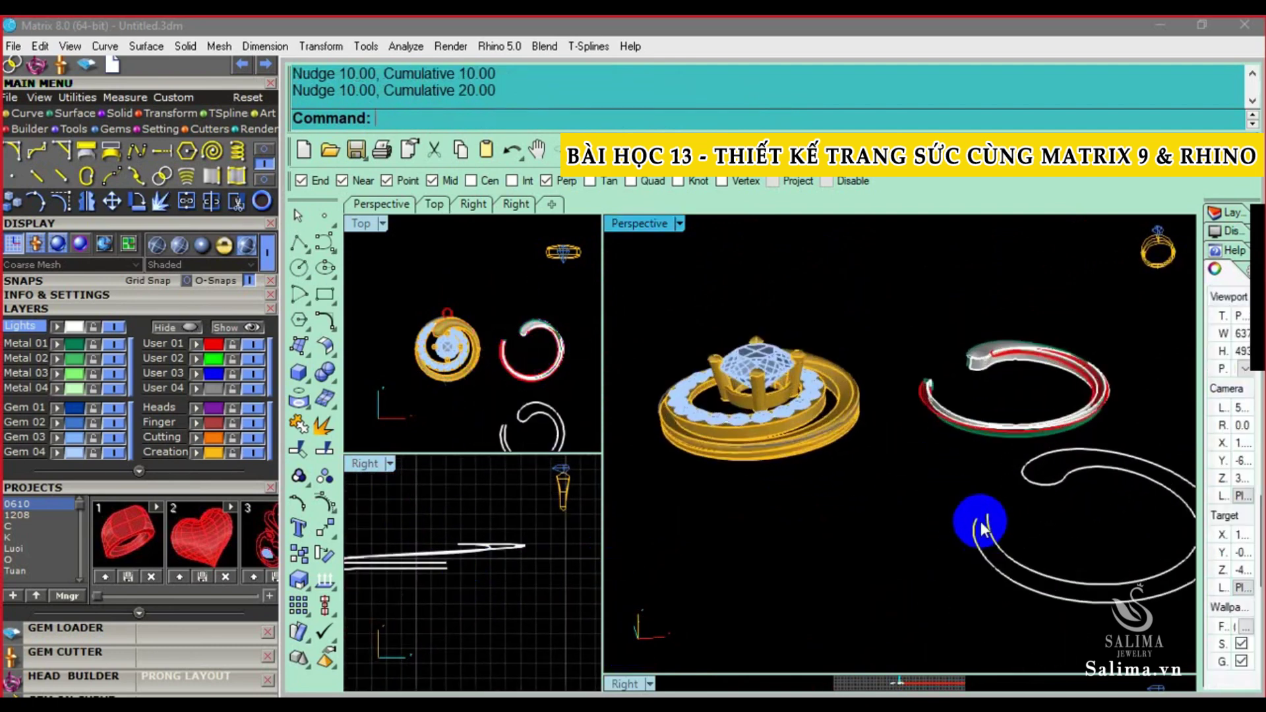
# Draw a line between the curve ends, join two curves, and select all three
pyautogui.rightClick(982, 520)
pyautogui.click(979, 522)
pyautogui.press('Return')
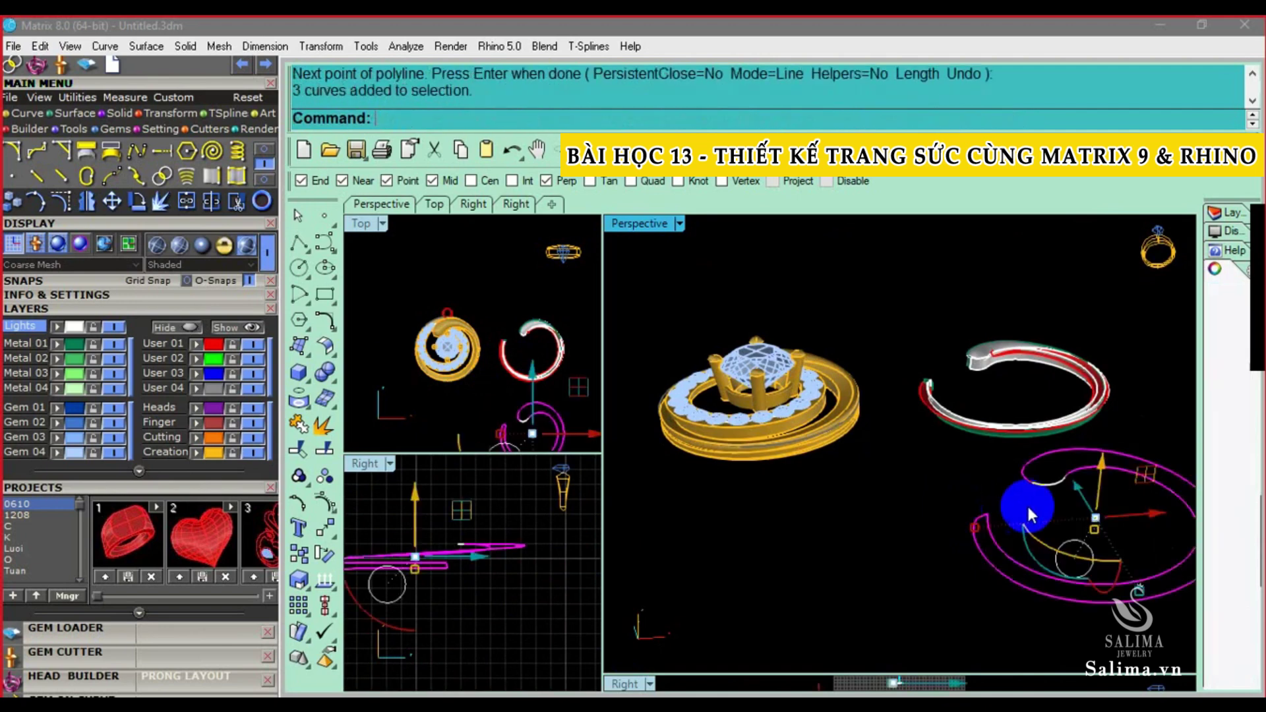
pyautogui.moveTo(1027, 503); pyautogui.dragTo(995, 496, button='right')
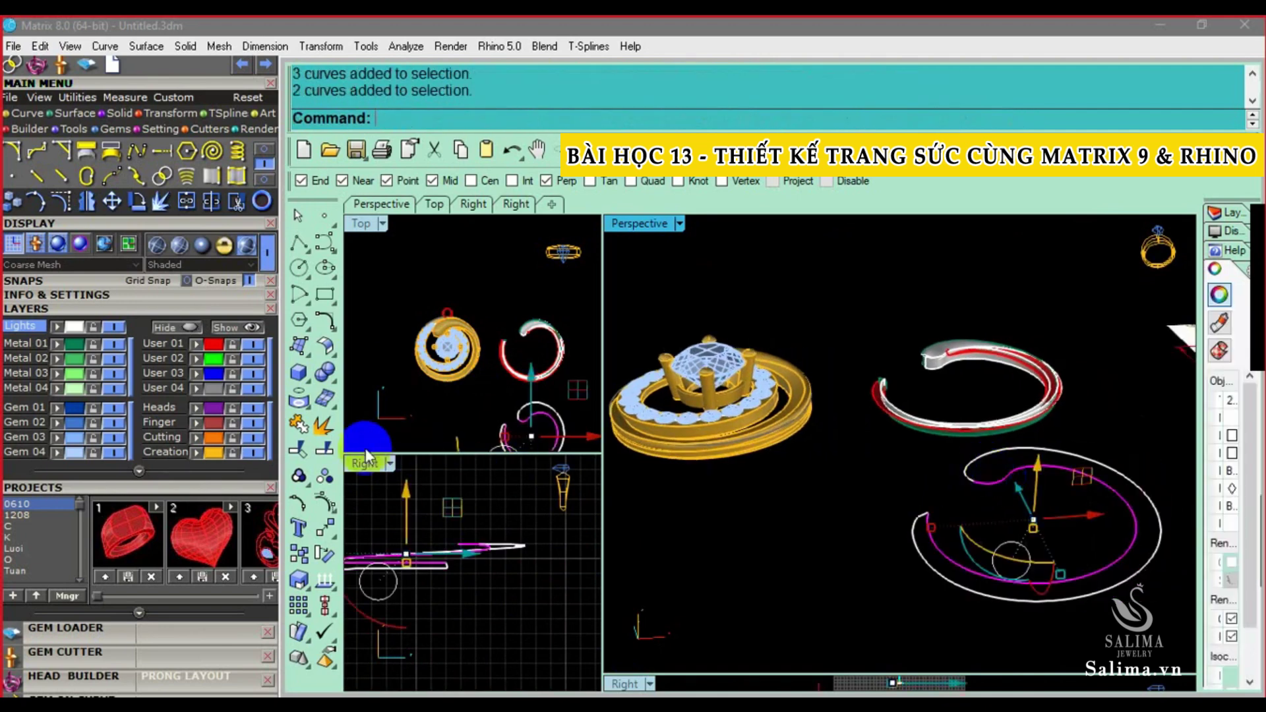
pyautogui.click(300, 428)
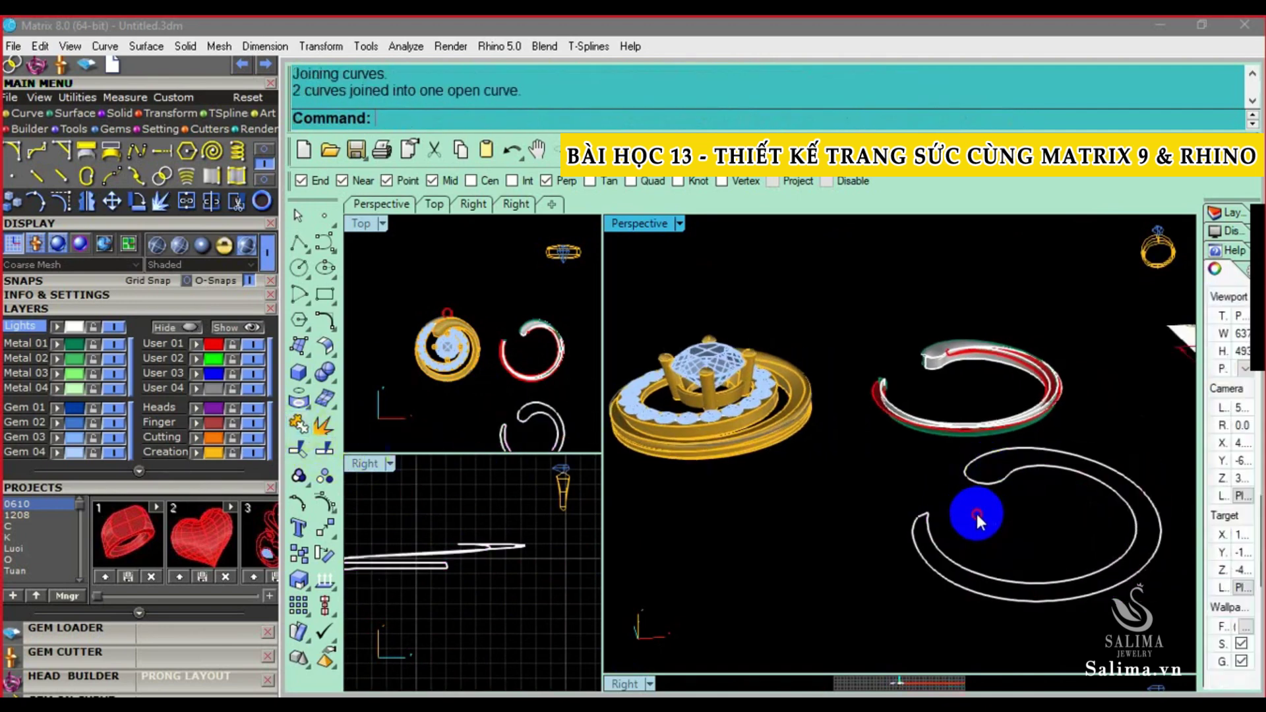
pyautogui.click(925, 489)
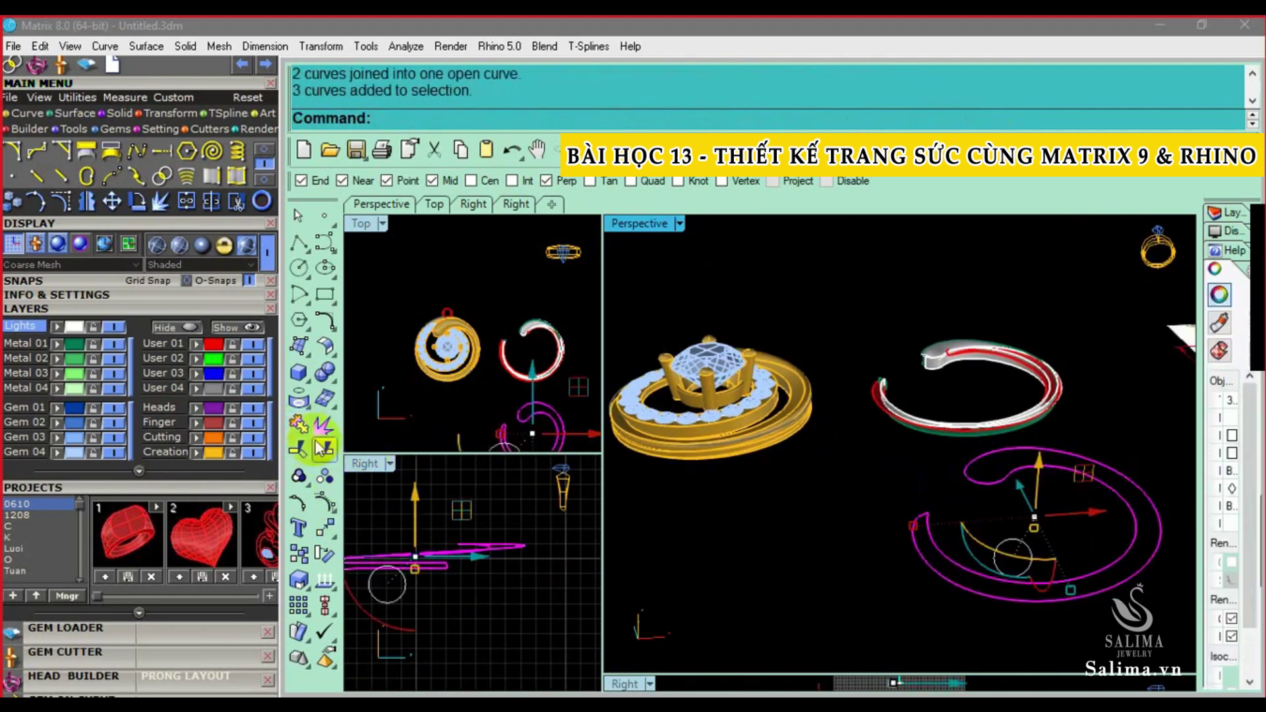
pyautogui.click(298, 346)
# Sweep a flat surface along two rails with added slashes and accept it
pyautogui.click(461, 432)
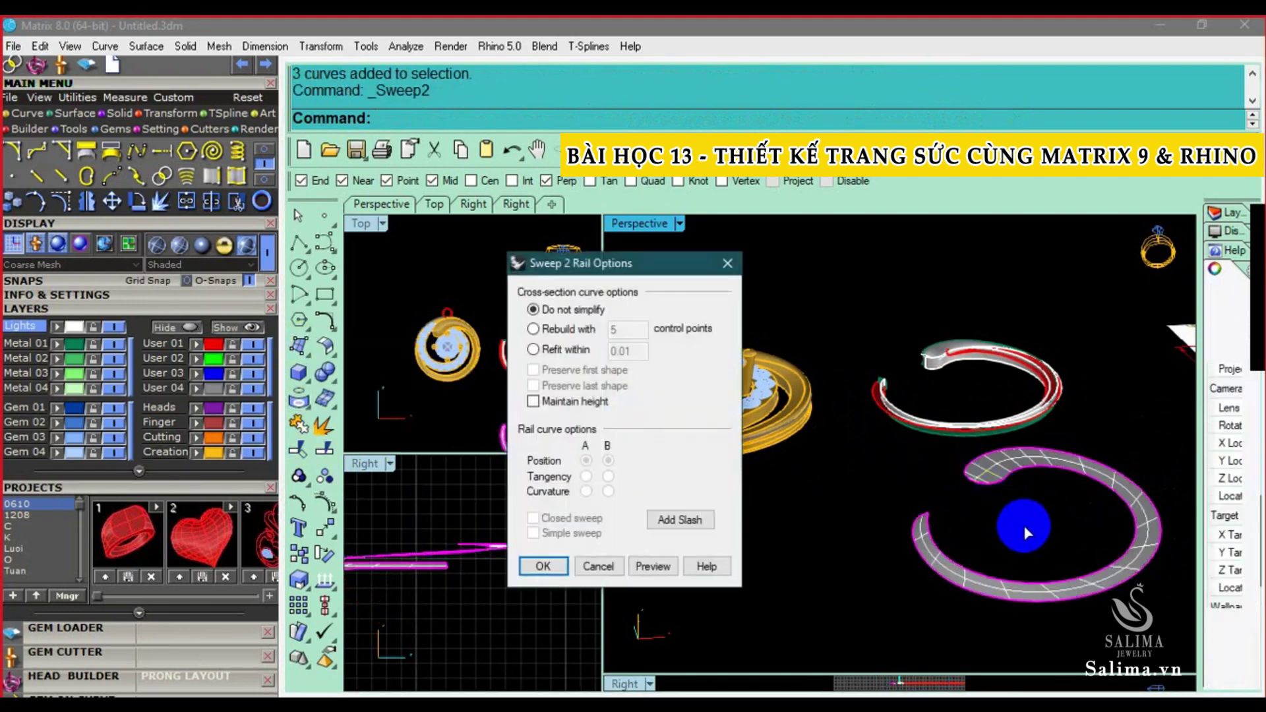
pyautogui.click(668, 524)
pyautogui.click(923, 564)
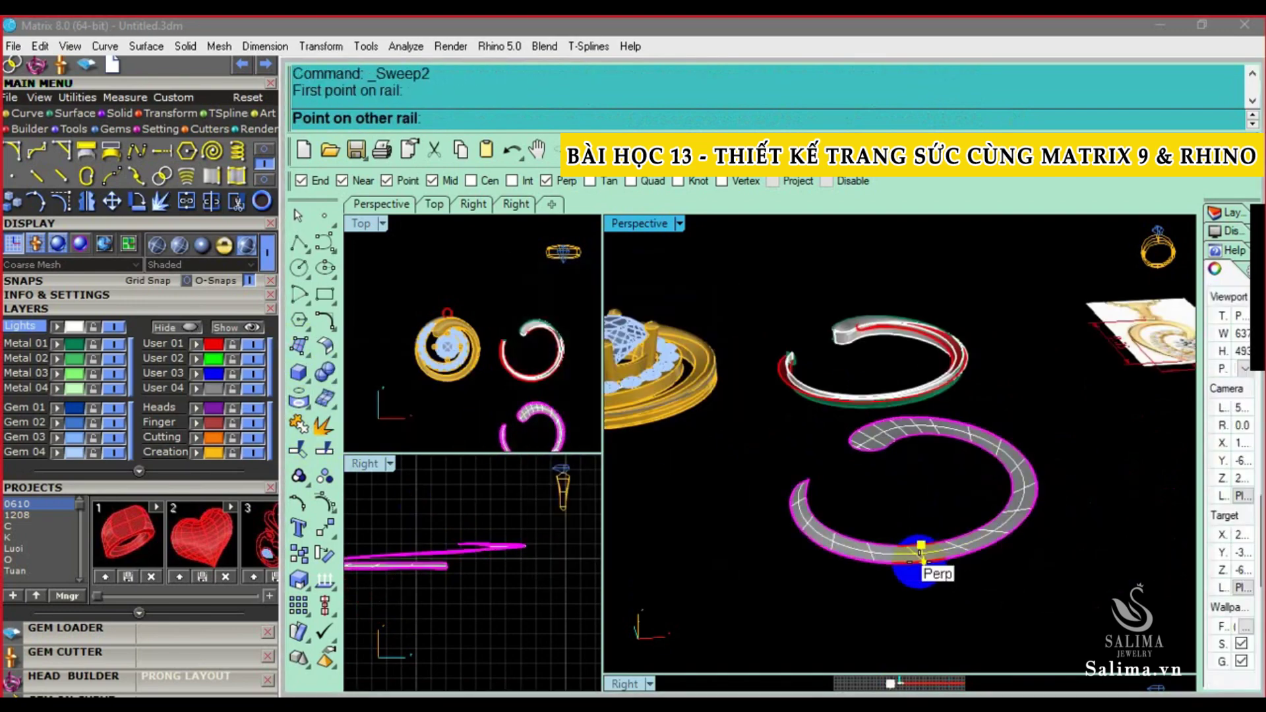
pyautogui.click(1009, 447)
pyautogui.moveTo(1009, 446); pyautogui.dragTo(914, 470, button='right')
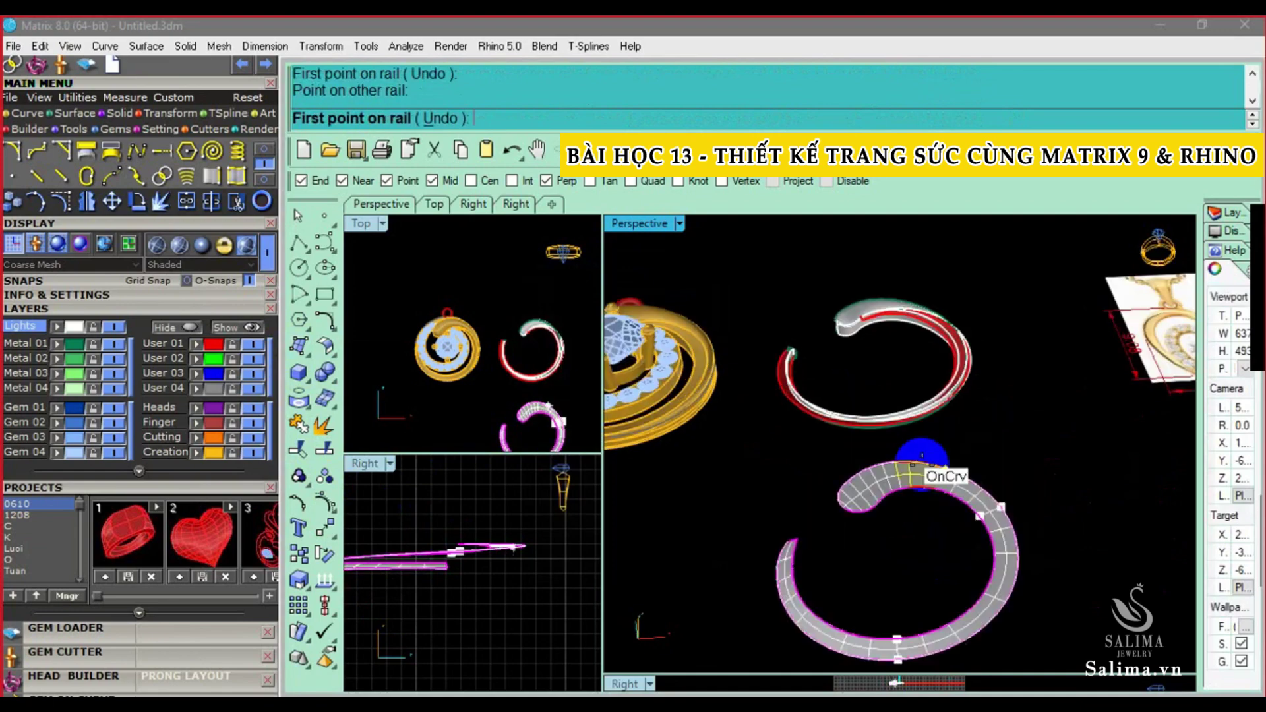
pyautogui.click(917, 464)
pyautogui.press('Return')
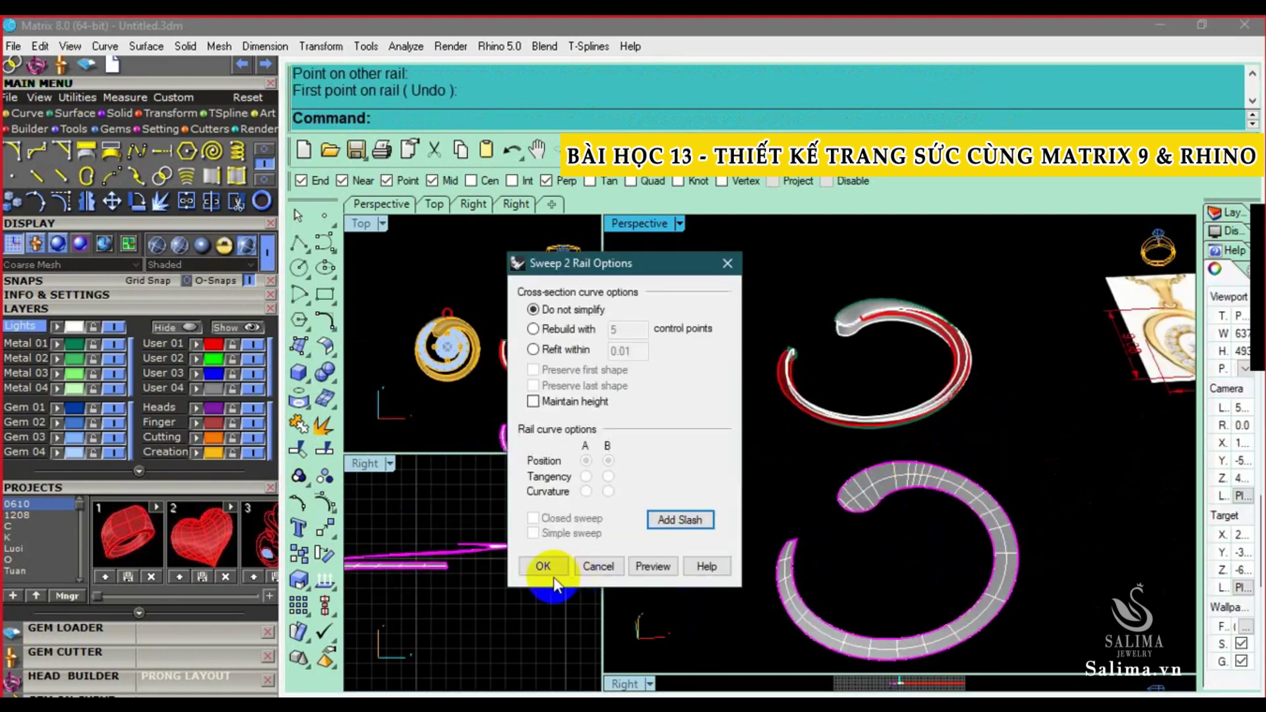
pyautogui.click(546, 565)
# Nudge the swept surface up 20 units and move it to the purple Heads layer
pyautogui.press('Delete')
pyautogui.click(876, 481)
pyautogui.hotkey('alt', 'Up')
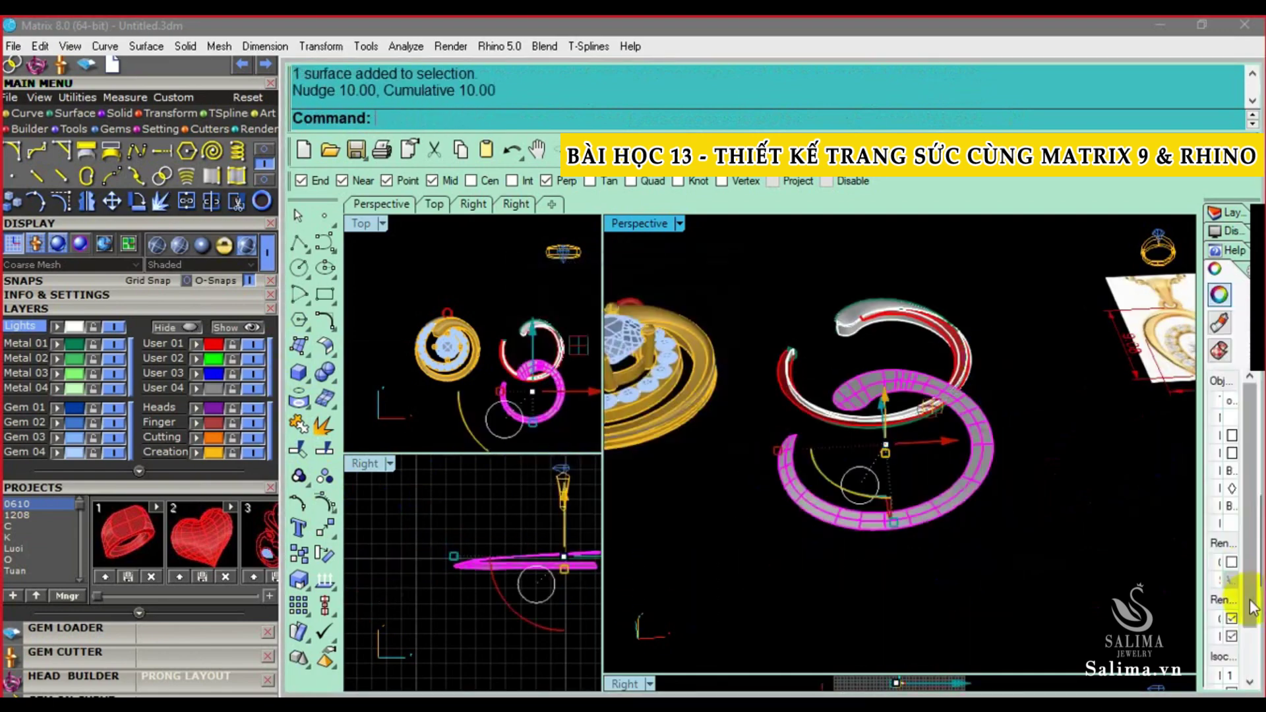
pyautogui.hotkey('alt', 'Up')
pyautogui.scroll(-2, 1242, 633)
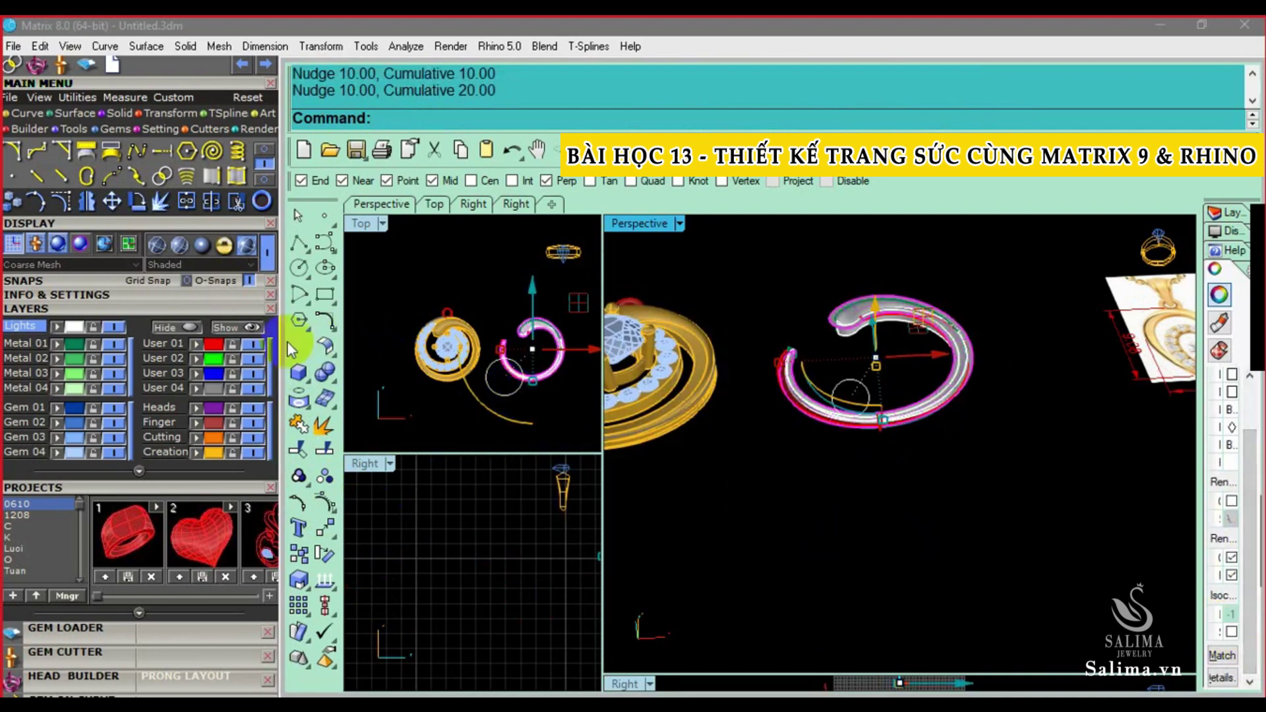
pyautogui.click(197, 405)
pyautogui.scroll(3, 812, 338)
pyautogui.scroll(3, 817, 396)
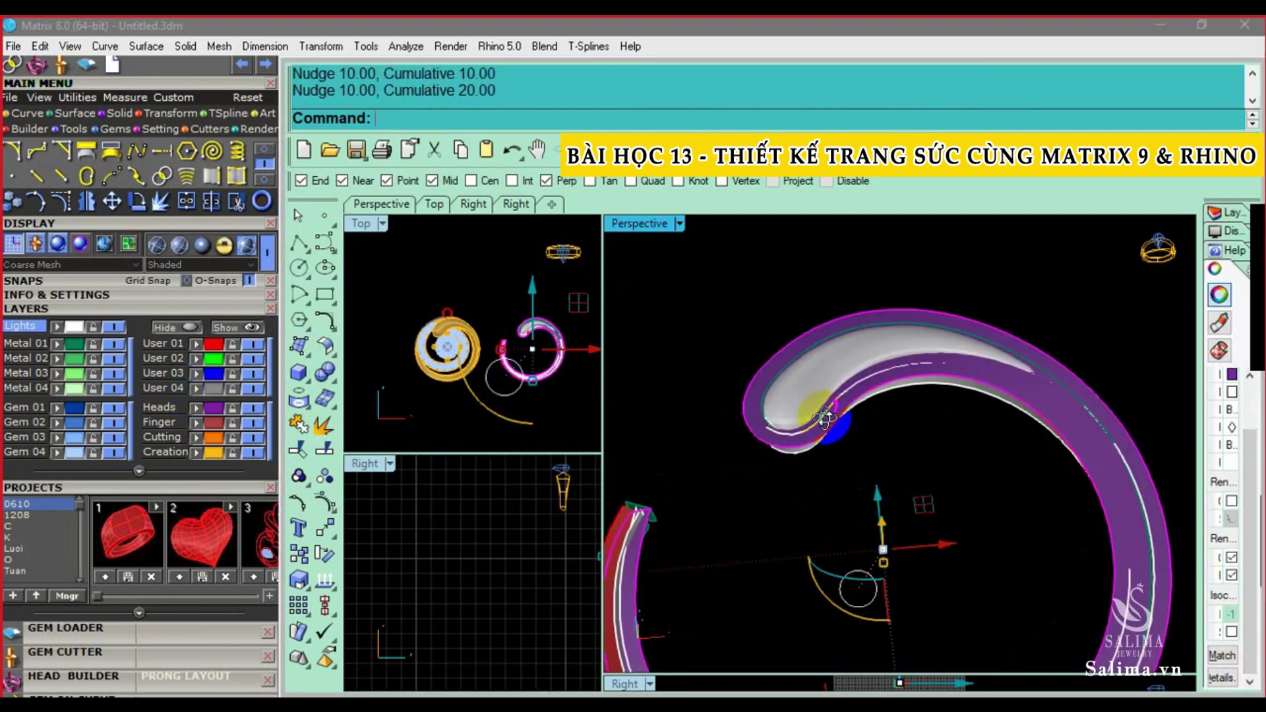
pyautogui.scroll(2, 828, 472)
pyautogui.moveTo(828, 472)
pyautogui.mouseDown(button='right')
pyautogui.moveTo(913, 398)
pyautogui.moveTo(757, 421)
pyautogui.moveTo(967, 450)
pyautogui.moveTo(1097, 300)
pyautogui.moveTo(986, 368)
pyautogui.moveTo(980, 305)
pyautogui.moveTo(983, 337)
pyautogui.mouseUp(button='right')
pyautogui.click(743, 419)
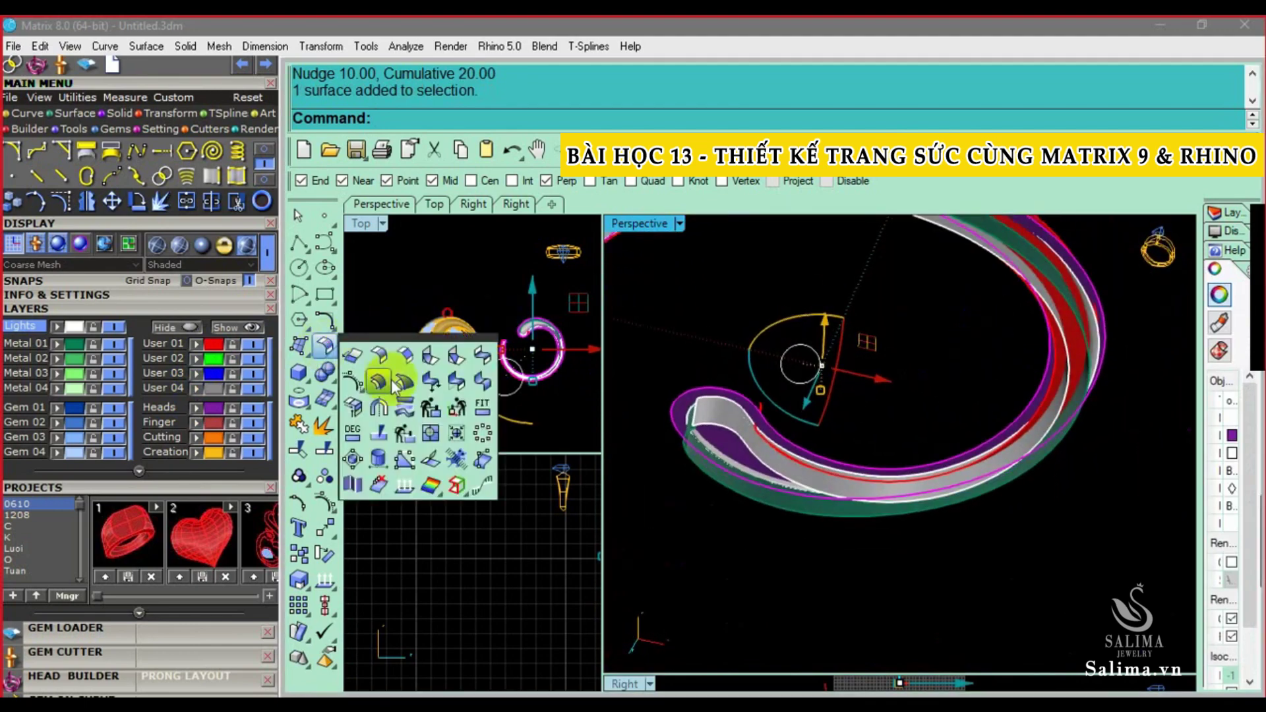
# Offset the flat swept surface by 0.2 and delete the original
pyautogui.click(394, 389)
pyautogui.moveTo(945, 404)
pyautogui.mouseDown(button='right')
pyautogui.moveTo(1085, 432)
pyautogui.moveTo(1074, 351)
pyautogui.moveTo(1027, 535)
pyautogui.mouseUp(button='right')
pyautogui.press('Return')
pyautogui.press('Return')
pyautogui.press('Delete')
# Offset the band surface with OffsetSrf and delete its original, leaving the offset band
pyautogui.click(1051, 474)
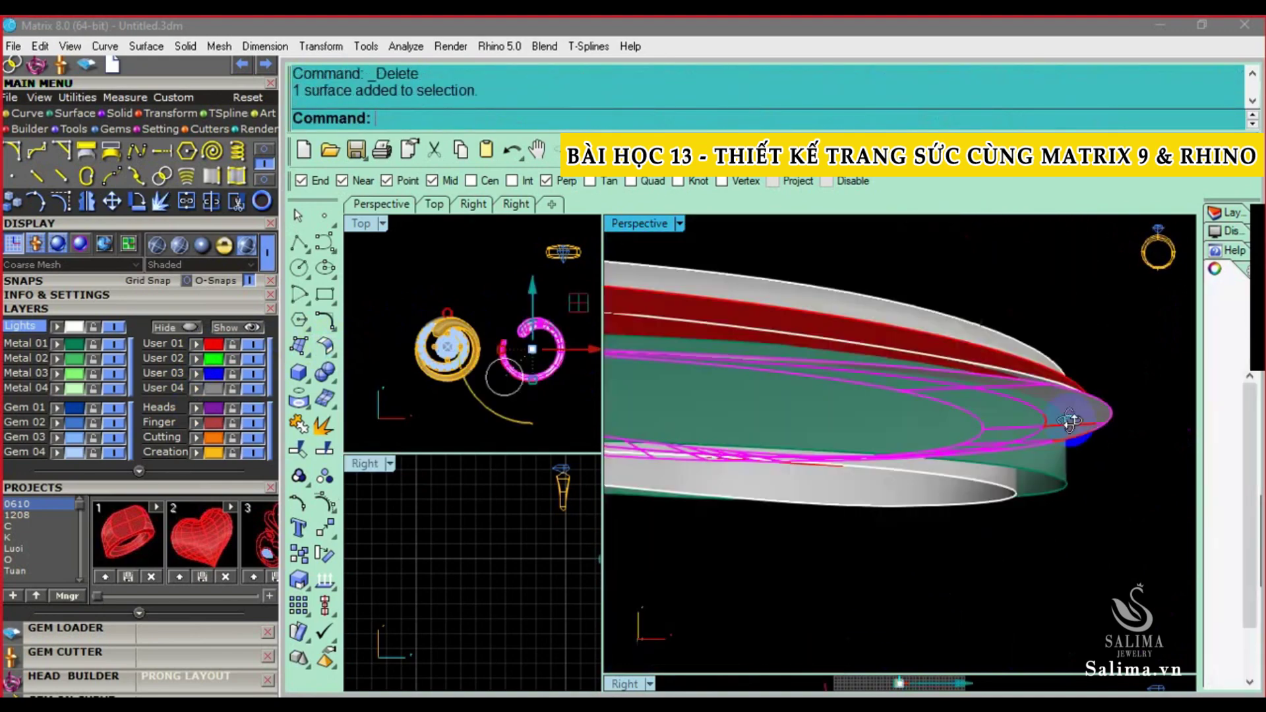
pyautogui.moveTo(1068, 418); pyautogui.dragTo(343, 379, button='right')
pyautogui.moveTo(995, 438); pyautogui.dragTo(944, 441, button='right')
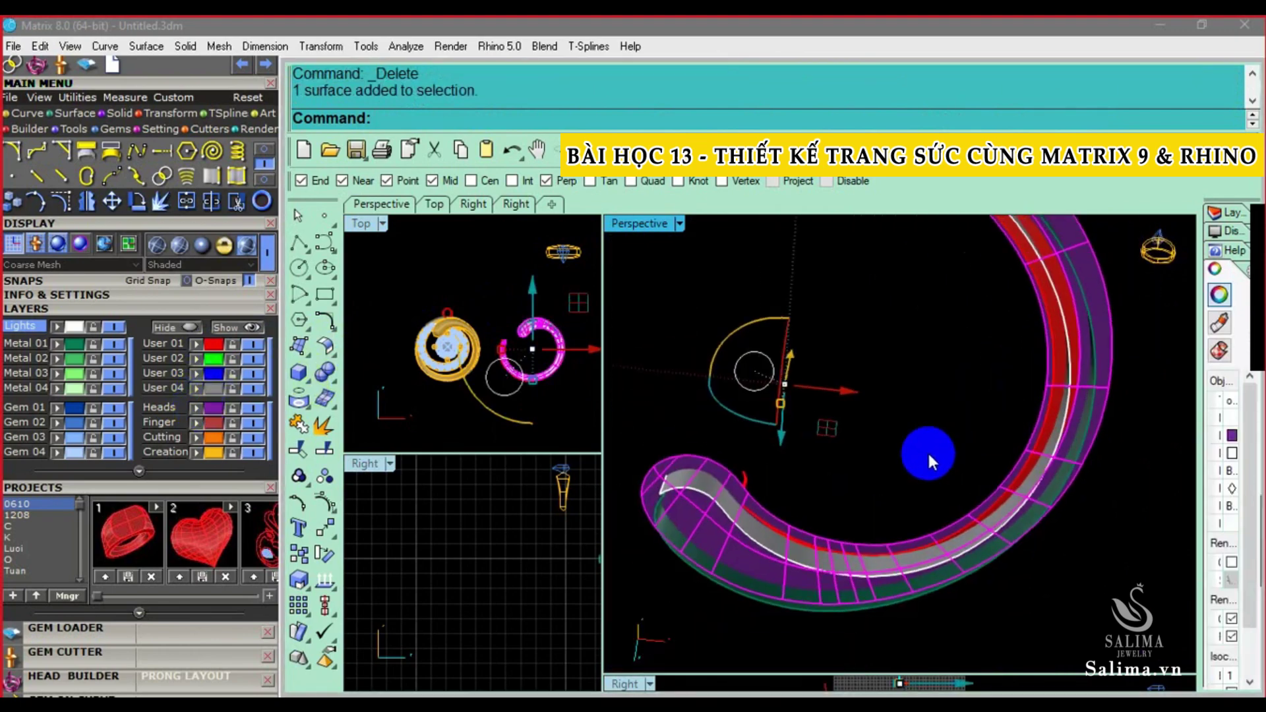
pyautogui.write('o')
pyautogui.press('Return')
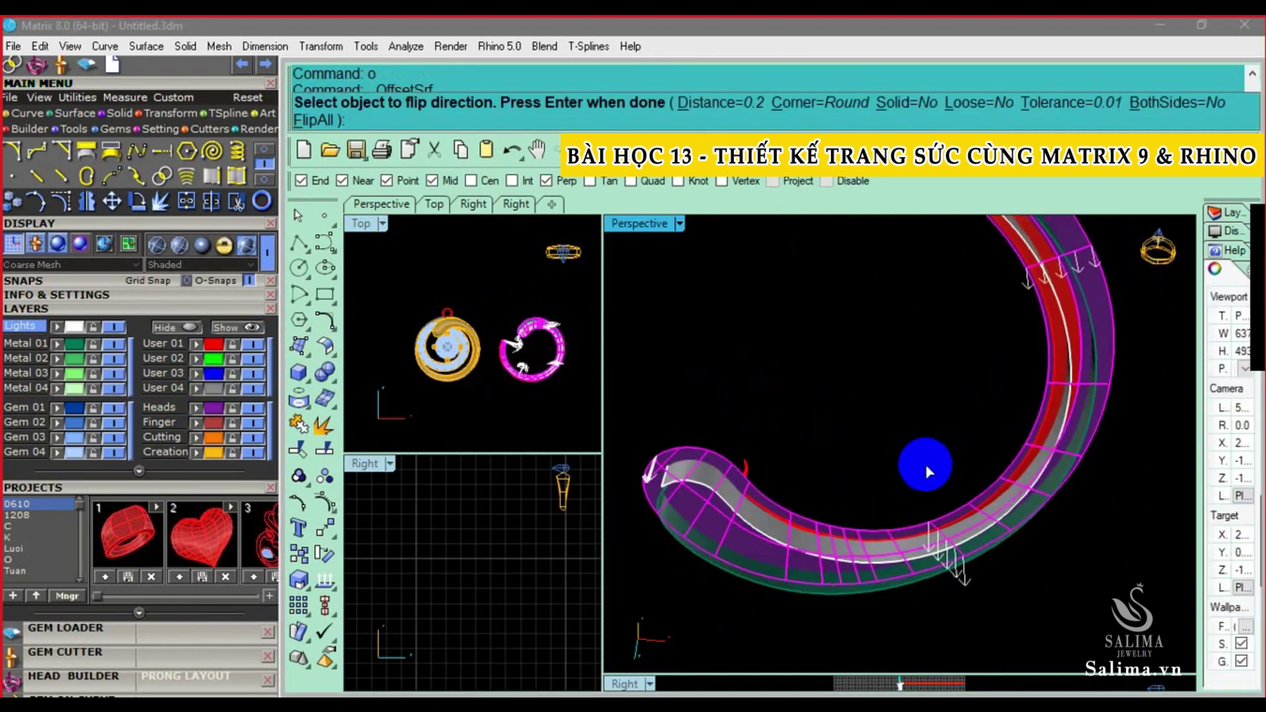
pyautogui.rightClick(928, 463)
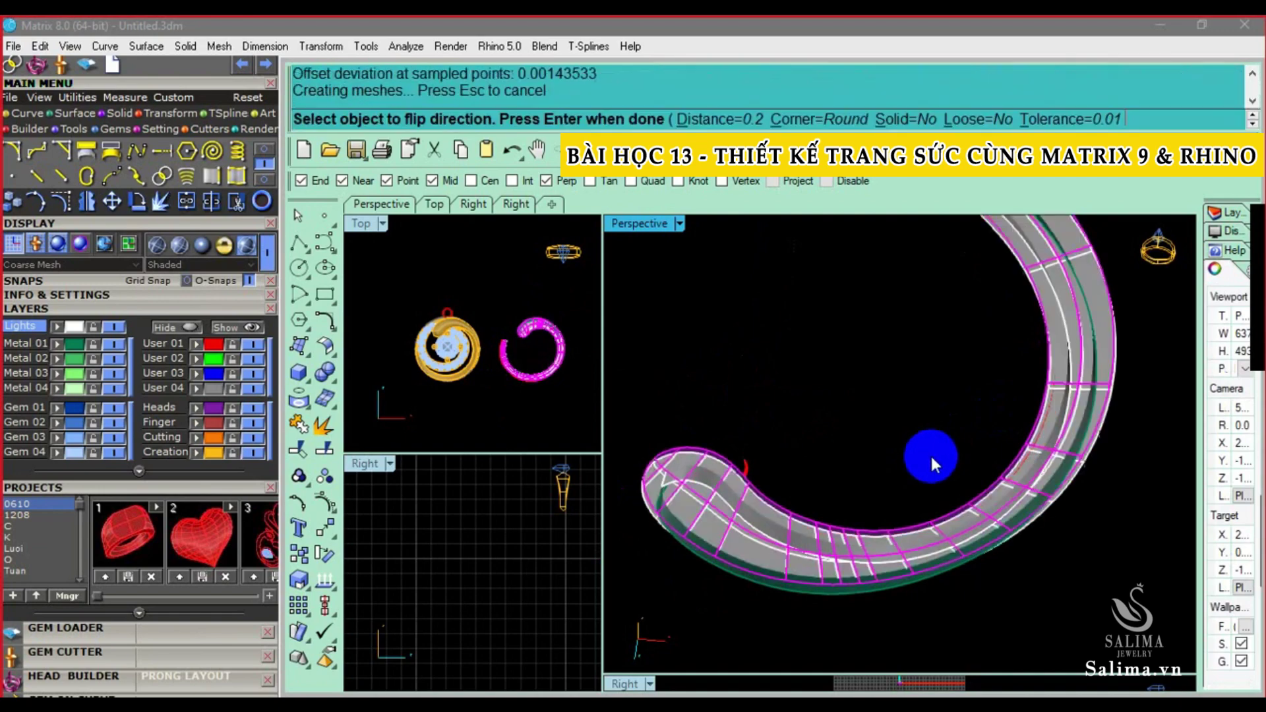
pyautogui.moveTo(930, 453); pyautogui.dragTo(1033, 440, button='right')
pyautogui.press('Delete')
pyautogui.moveTo(1047, 349); pyautogui.dragTo(893, 430, button='right')
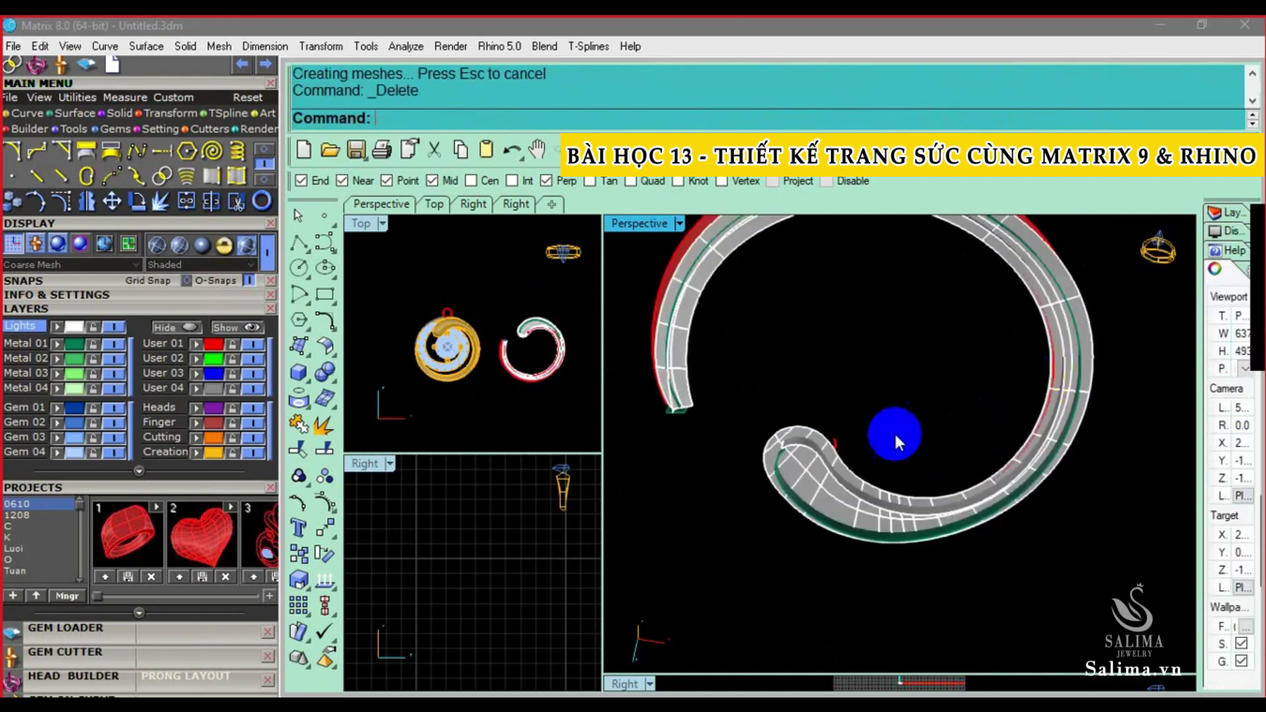
pyautogui.click(780, 481)
pyautogui.moveTo(1248, 623); pyautogui.dragTo(1248, 655)
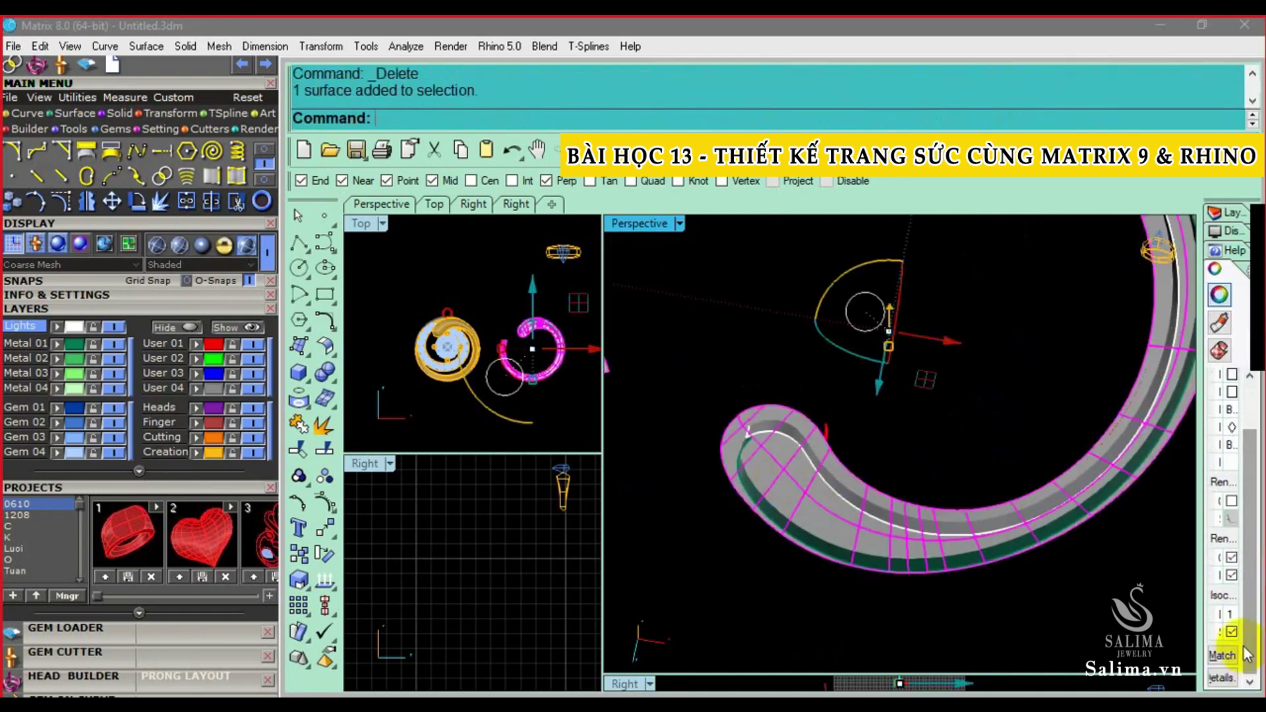
pyautogui.moveTo(919, 543)
pyautogui.mouseDown(button='right')
pyautogui.moveTo(721, 302)
pyautogui.moveTo(675, 335)
pyautogui.moveTo(1081, 299)
pyautogui.moveTo(679, 487)
pyautogui.moveTo(736, 350)
pyautogui.moveTo(695, 457)
pyautogui.moveTo(686, 366)
pyautogui.moveTo(966, 430)
pyautogui.moveTo(936, 328)
pyautogui.mouseUp(button='right')
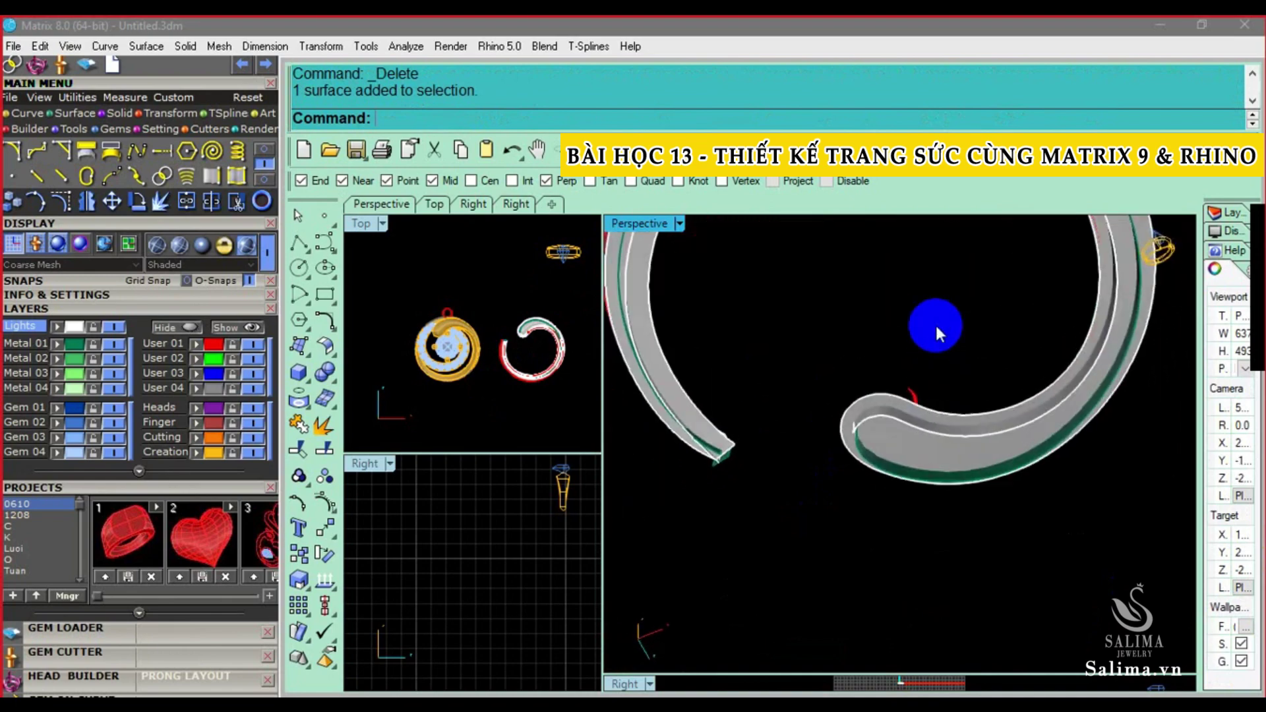
# Select the offset band and orbit the view until the band spans the top of the view
pyautogui.click(869, 403)
pyautogui.moveTo(862, 392)
pyautogui.mouseDown(button='right')
pyautogui.moveTo(855, 429)
pyautogui.moveTo(904, 358)
pyautogui.moveTo(856, 404)
pyautogui.moveTo(873, 430)
pyautogui.moveTo(871, 351)
pyautogui.mouseUp(button='right')
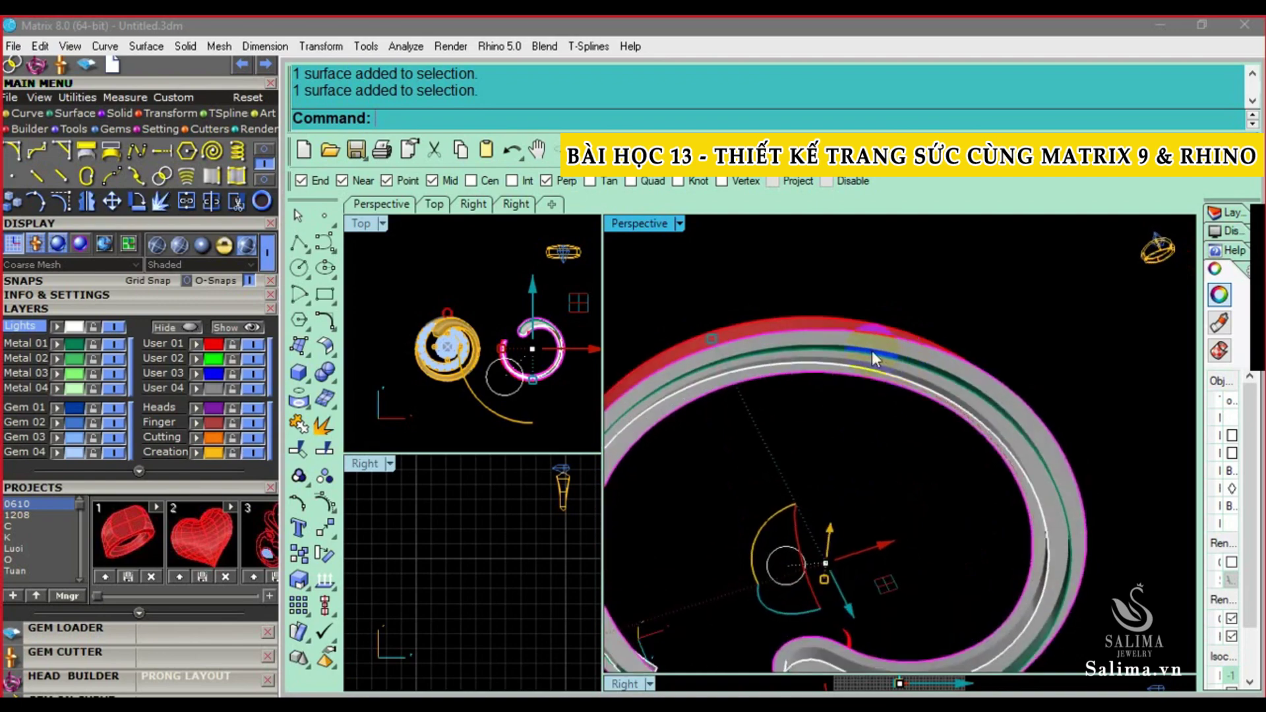
pyautogui.scroll(3, 484, 366)
pyautogui.moveTo(860, 396); pyautogui.dragTo(856, 334, button='right')
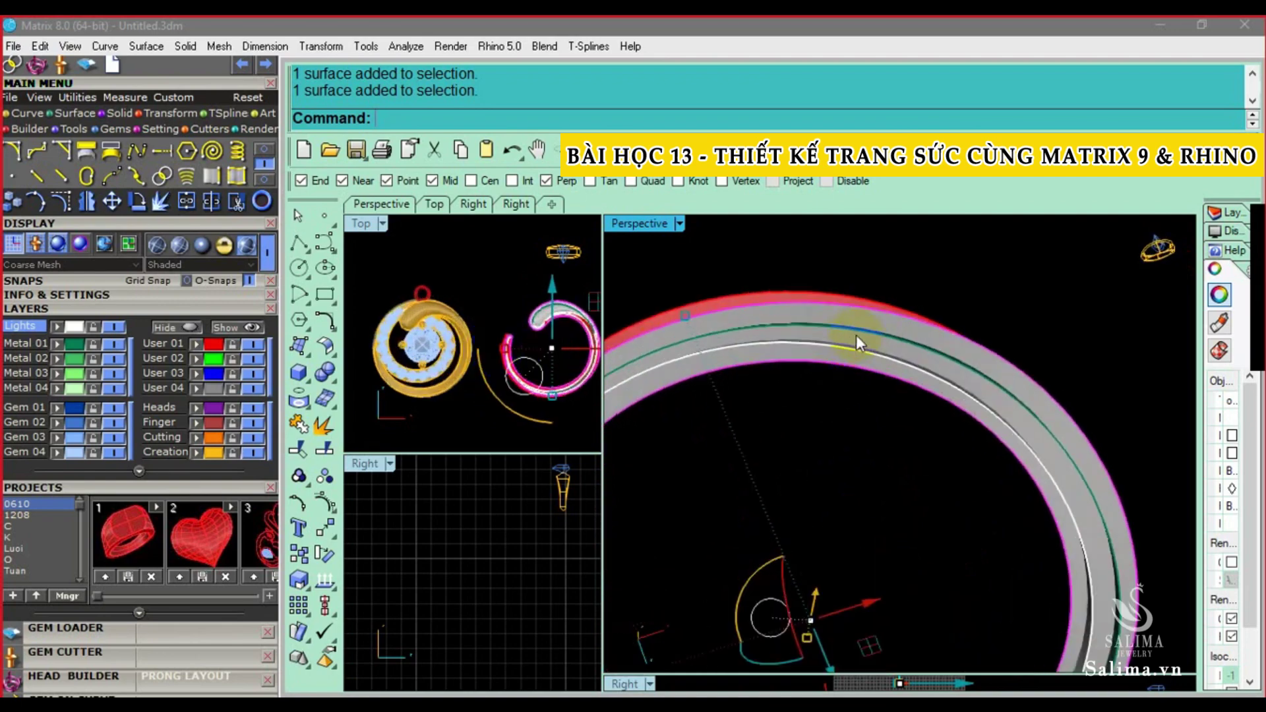
pyautogui.scroll(-3, 853, 335)
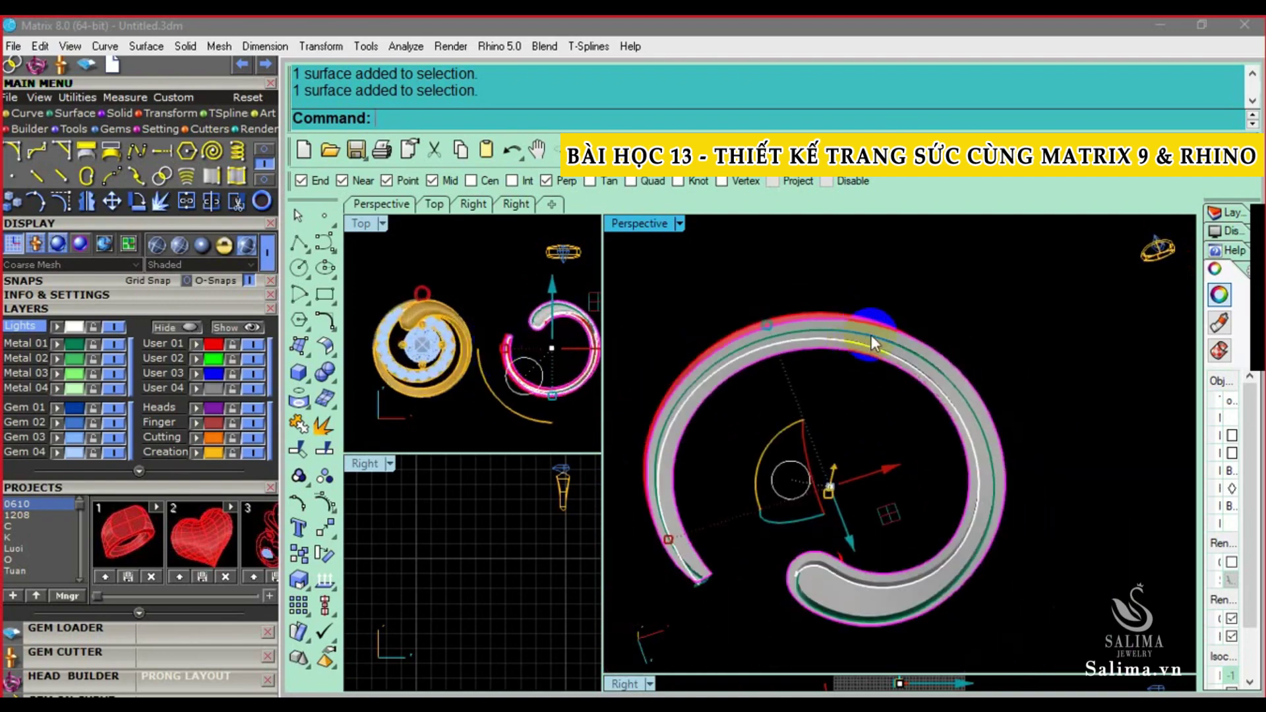
pyautogui.scroll(3, 794, 580)
pyautogui.moveTo(801, 551); pyautogui.dragTo(834, 563, button='right')
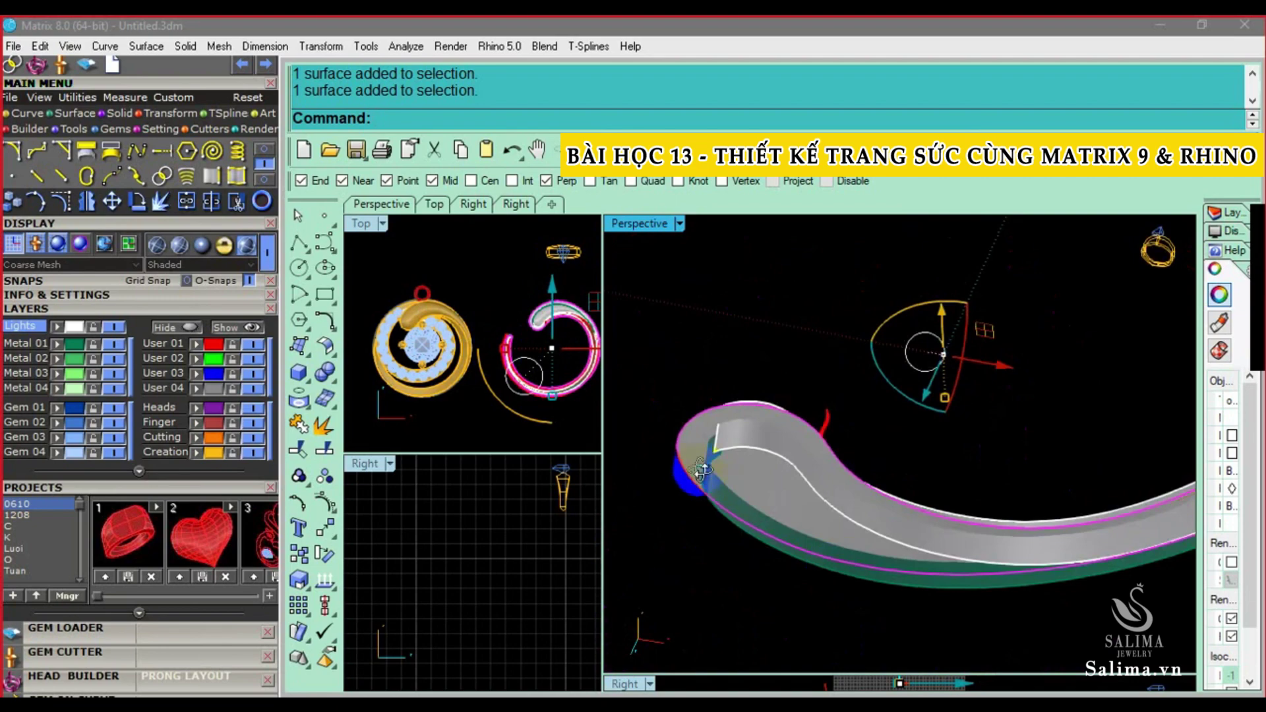
pyautogui.moveTo(702, 470)
pyautogui.mouseDown(button='right')
pyautogui.moveTo(752, 370)
pyautogui.moveTo(774, 474)
pyautogui.moveTo(774, 424)
pyautogui.moveTo(781, 446)
pyautogui.mouseUp(button='right')
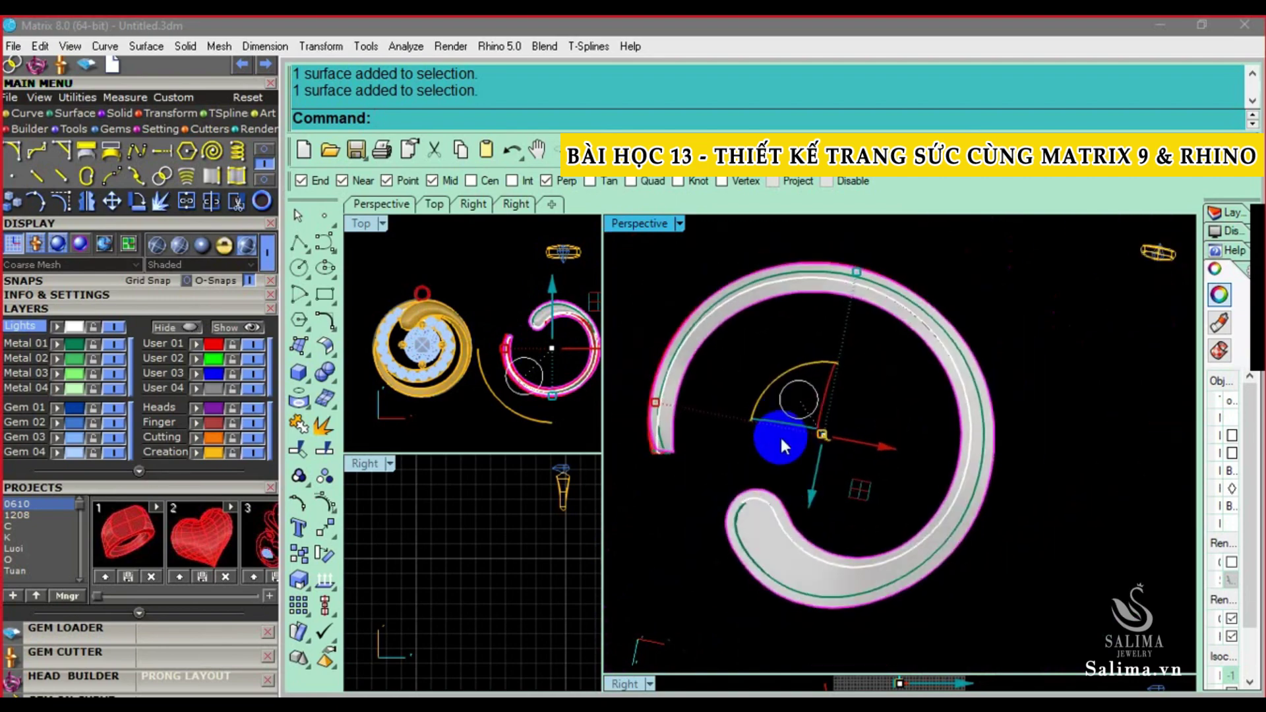
pyautogui.scroll(3, 751, 508)
pyautogui.scroll(2, 754, 507)
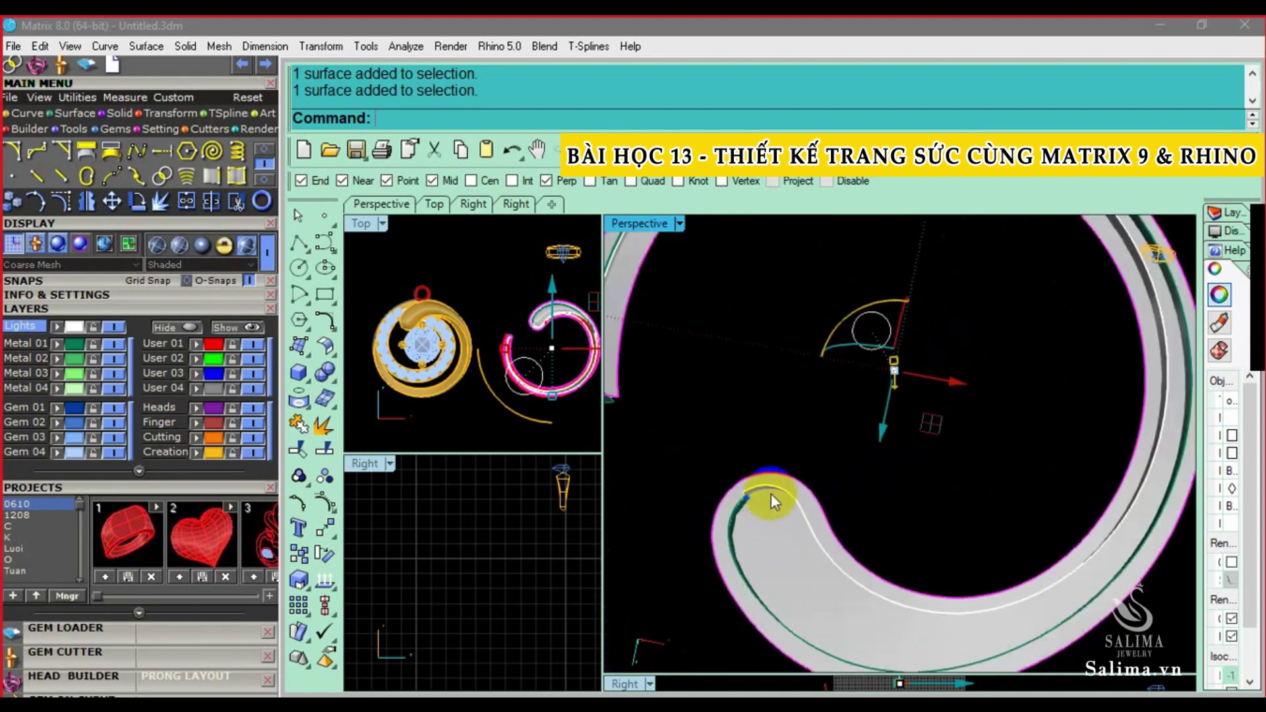
pyautogui.scroll(-3, 770, 493)
pyautogui.moveTo(839, 503); pyautogui.dragTo(754, 321, button='right')
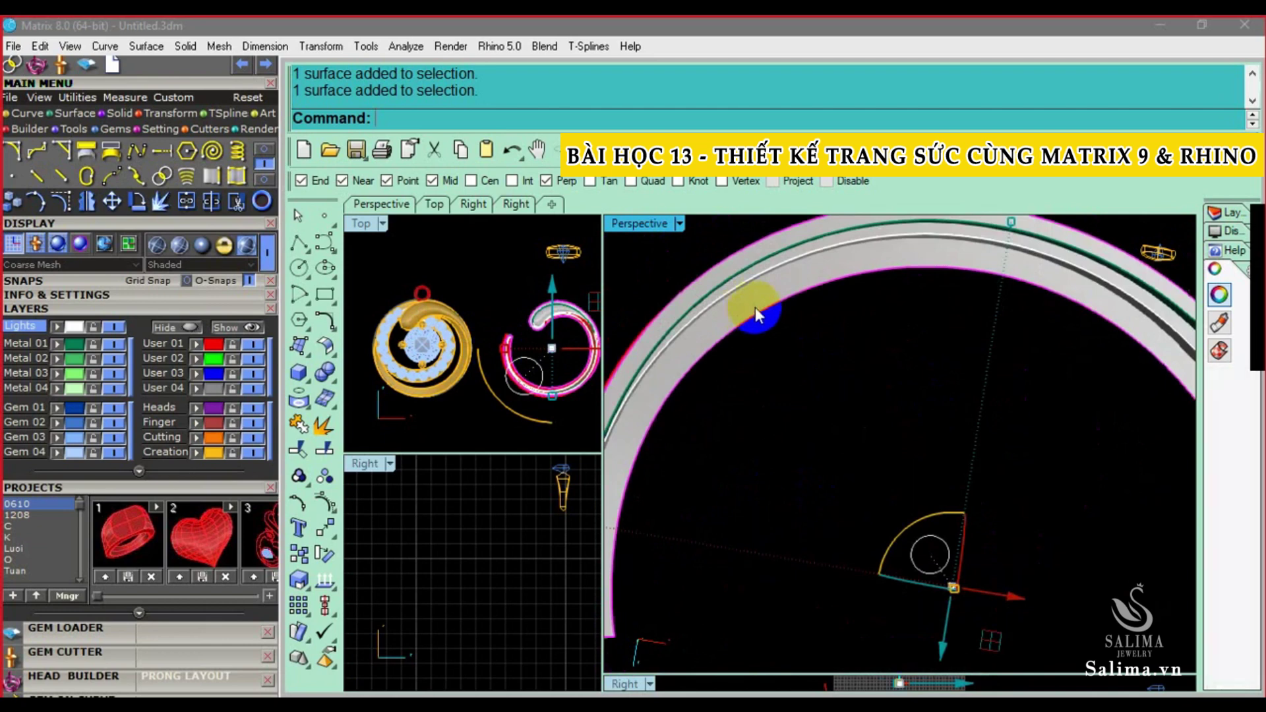
pyautogui.moveTo(558, 350); pyautogui.dragTo(510, 368, button='right')
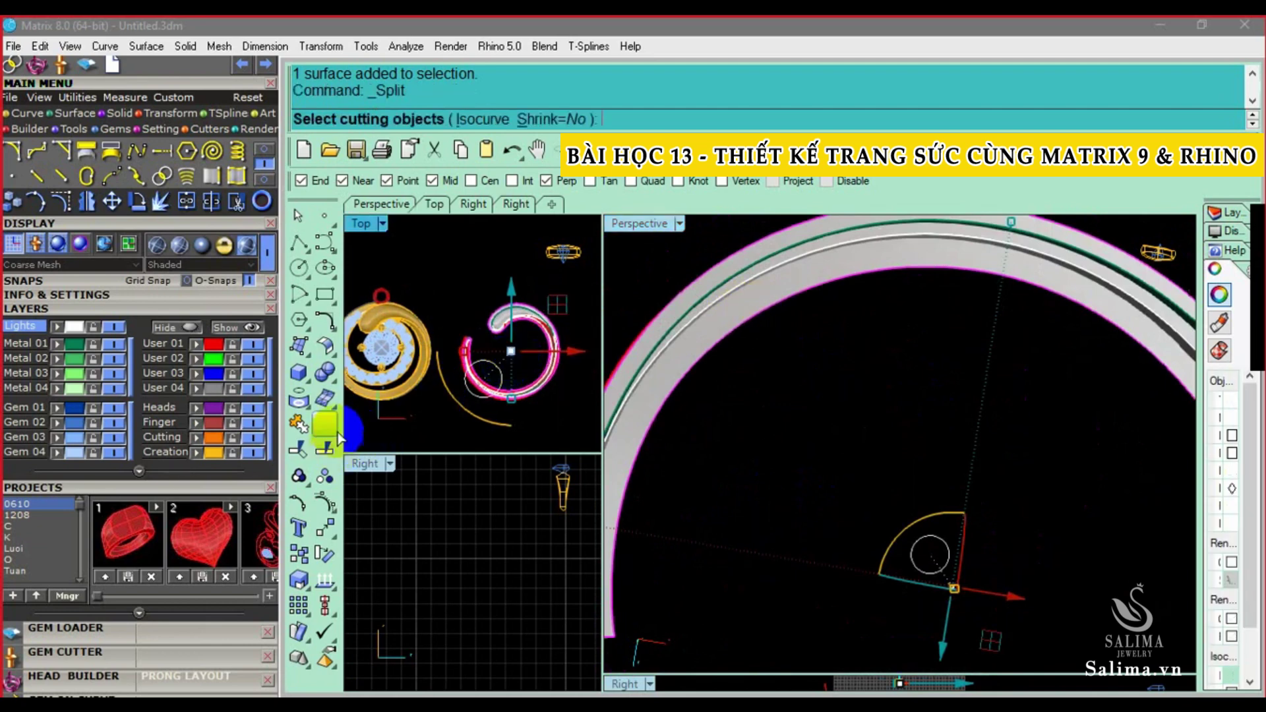
# Split the band crosswise along a V-direction isocurve at its midpoint
pyautogui.click(471, 125)
pyautogui.scroll(-2, 839, 350)
pyautogui.scroll(-2, 873, 333)
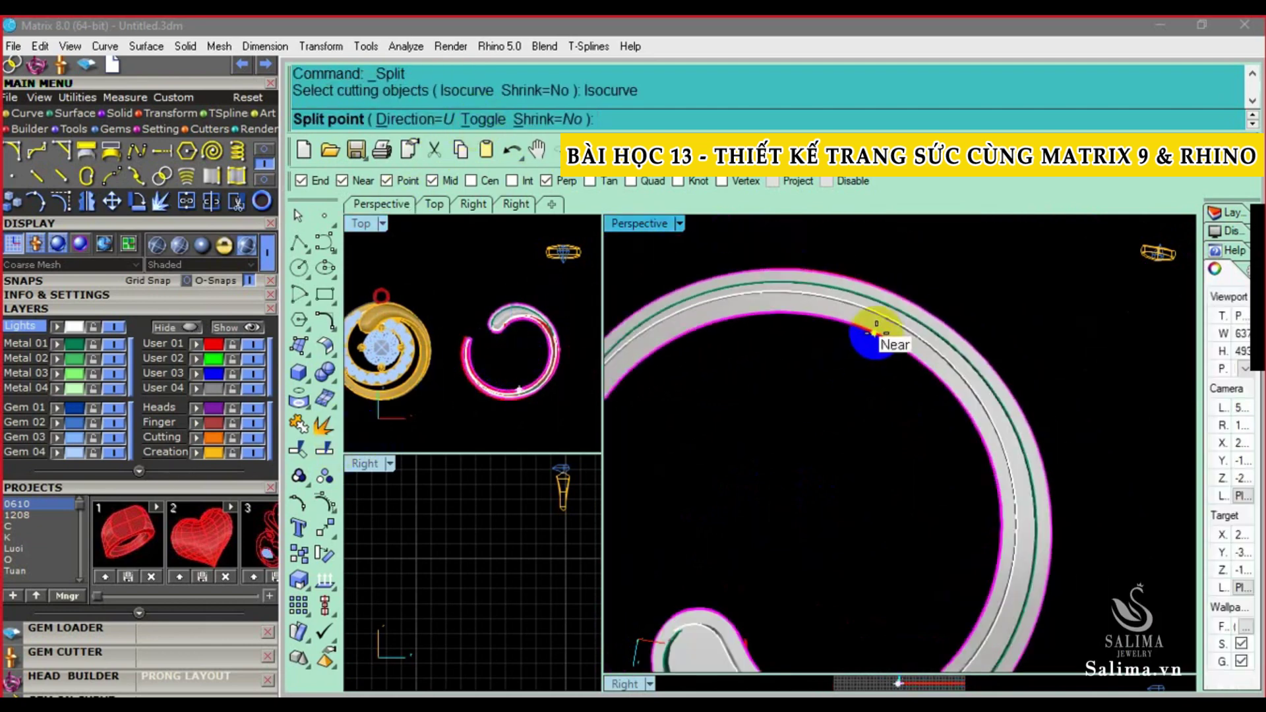
pyautogui.scroll(1, 889, 325)
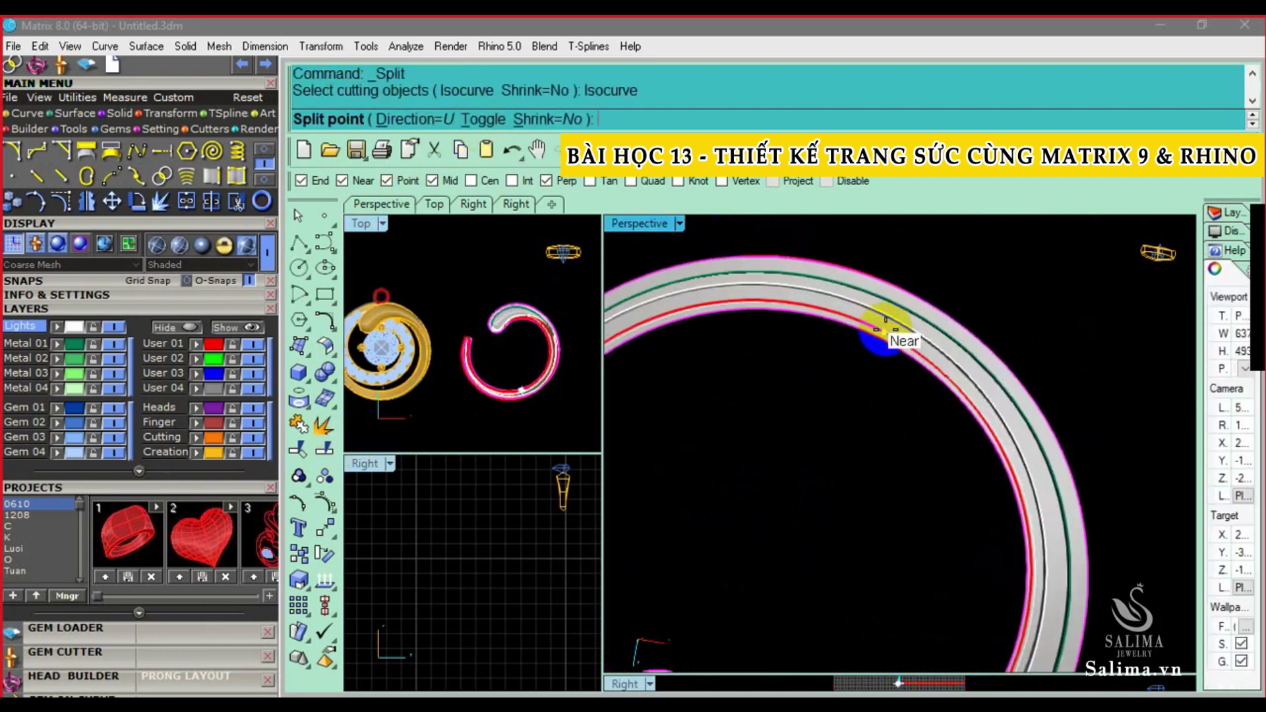
pyautogui.click(495, 131)
pyautogui.scroll(-2, 883, 356)
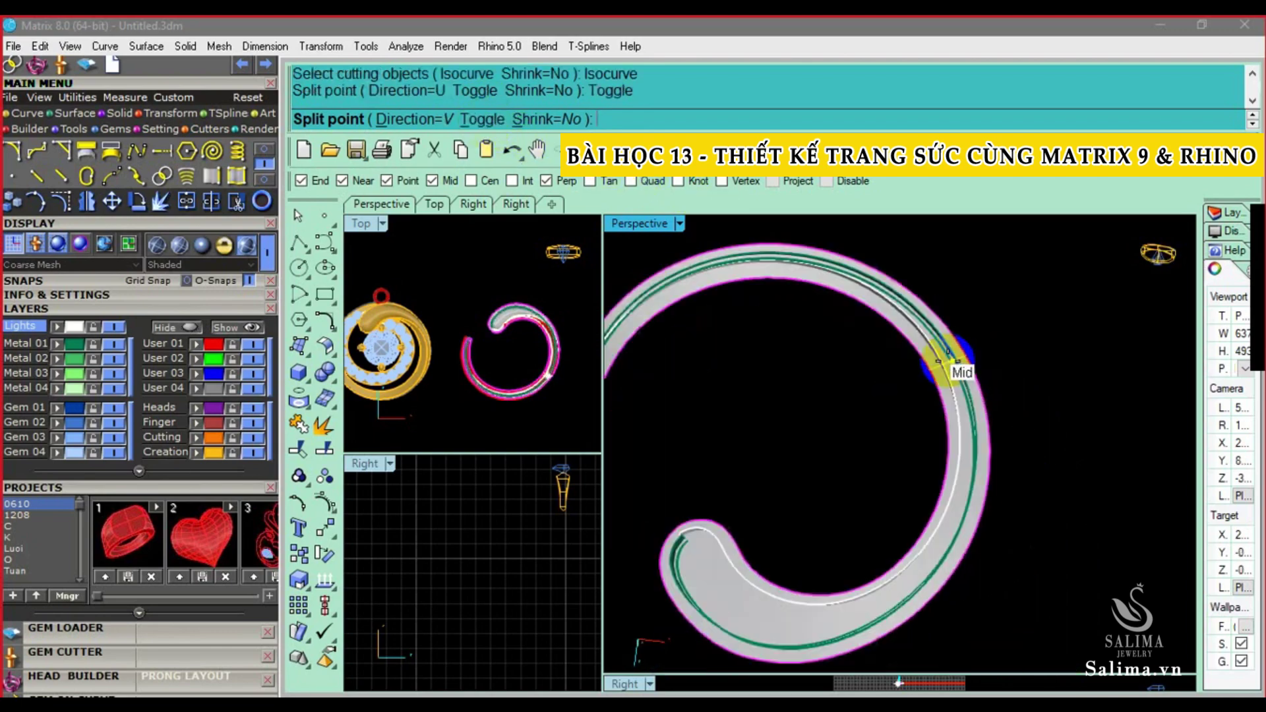
pyautogui.moveTo(947, 350); pyautogui.dragTo(946, 371, button='right')
pyautogui.click(942, 378)
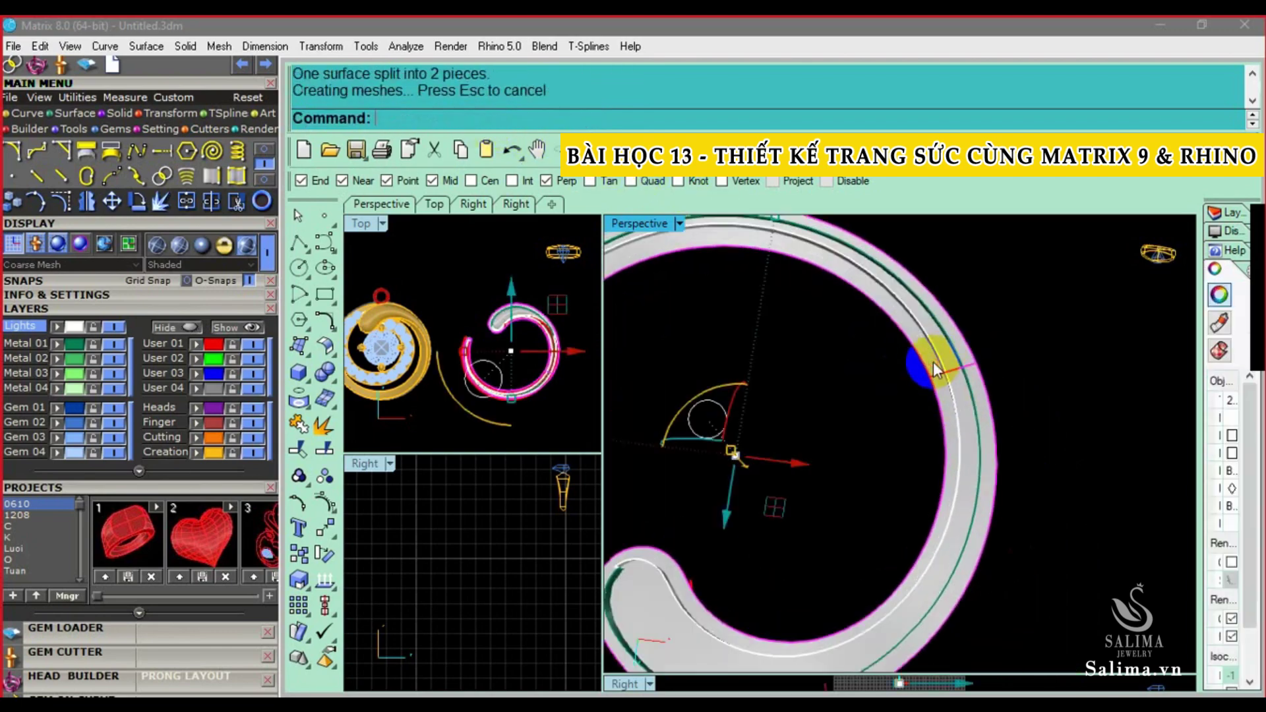
# Delete the unwanted split piece and select the lower band piece
pyautogui.press('Delete')
pyautogui.scroll(2, 924, 387)
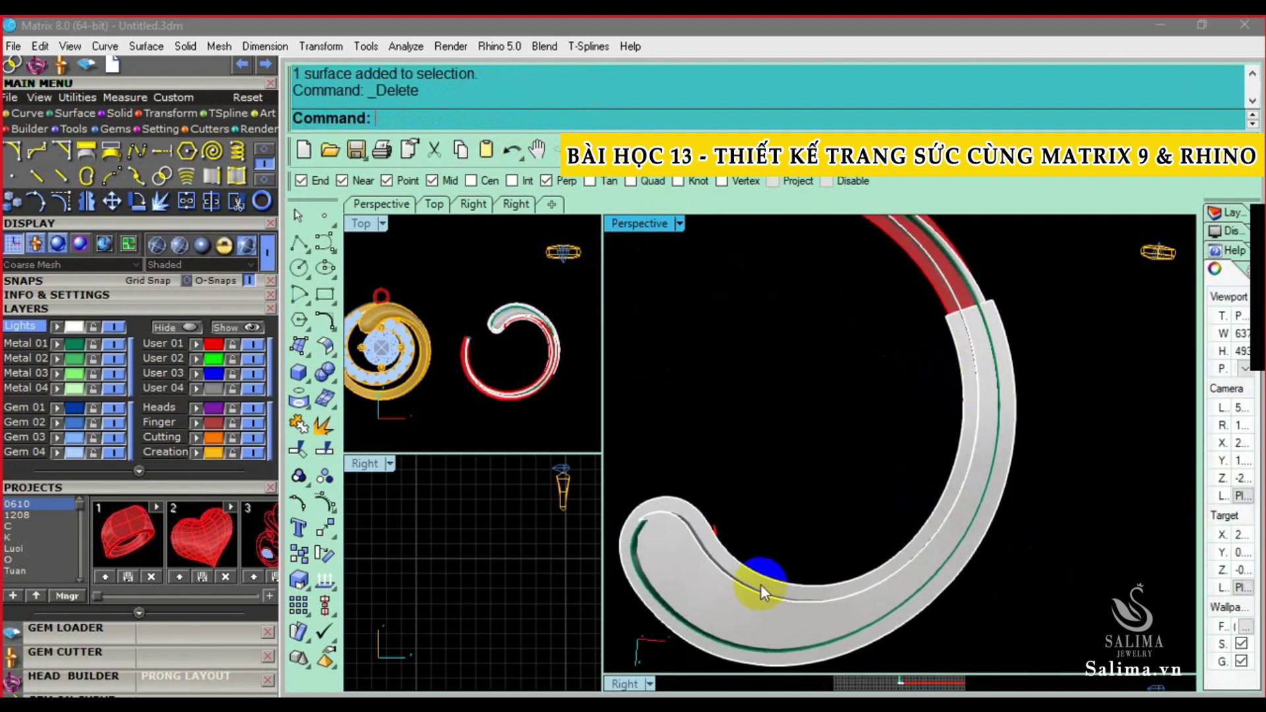
pyautogui.click(758, 583)
pyautogui.scroll(2, 734, 529)
pyautogui.scroll(2, 712, 475)
# Extend the band piece's cut edge by factor 1 and turn on its control points
pyautogui.press('Escape')
pyautogui.scroll(1, 715, 458)
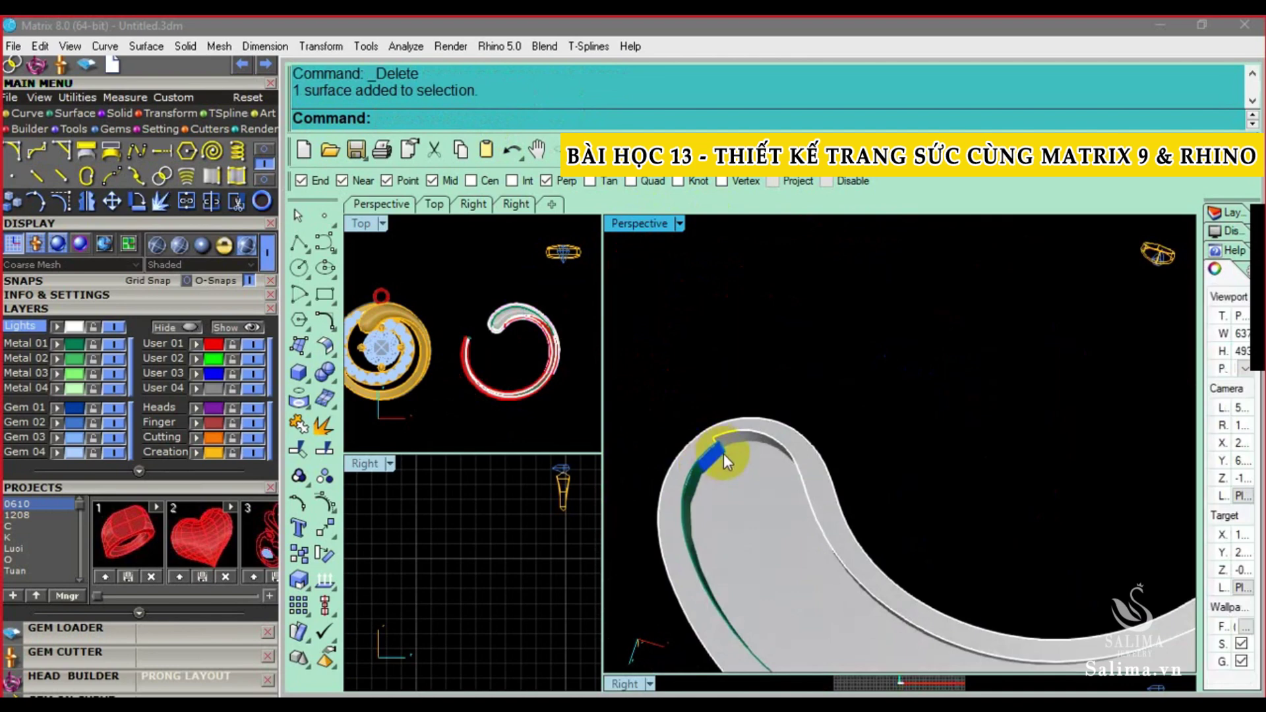
pyautogui.click(326, 345)
pyautogui.click(354, 358)
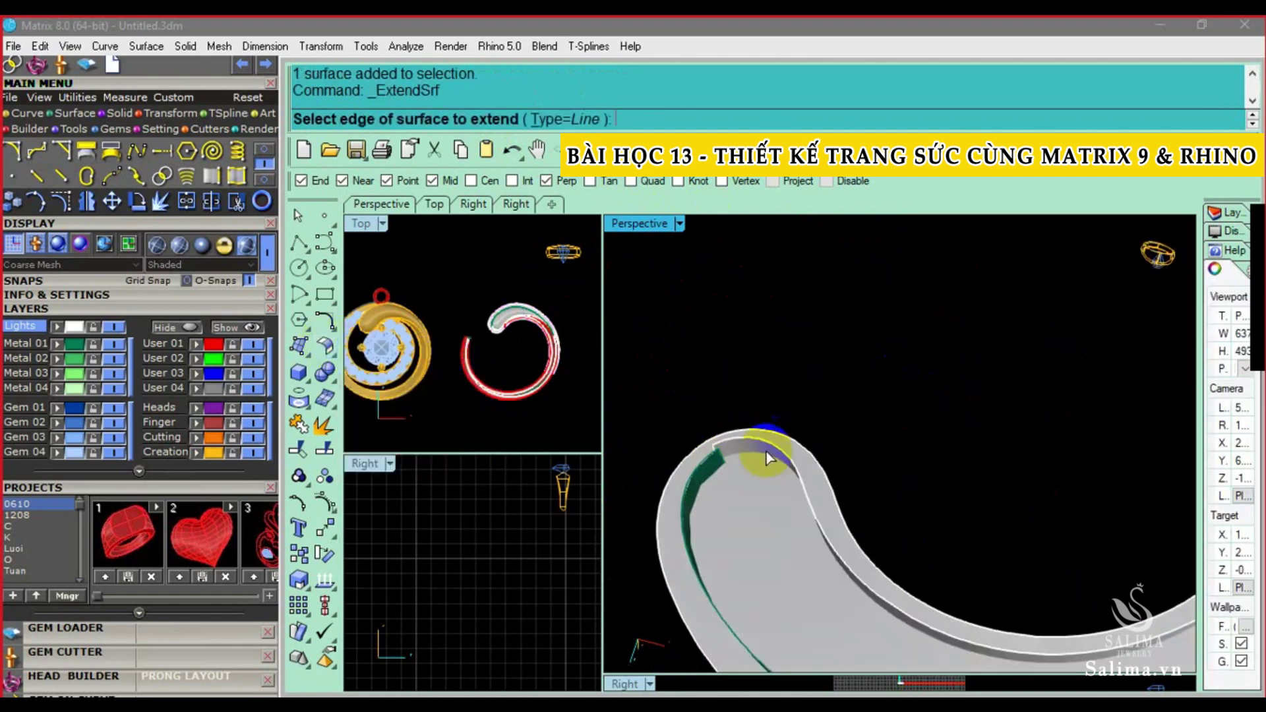
pyautogui.write('1')
pyautogui.moveTo(776, 446)
pyautogui.mouseDown(button='right')
pyautogui.moveTo(784, 507)
pyautogui.moveTo(767, 382)
pyautogui.mouseUp(button='right')
pyautogui.rightClick(780, 385)
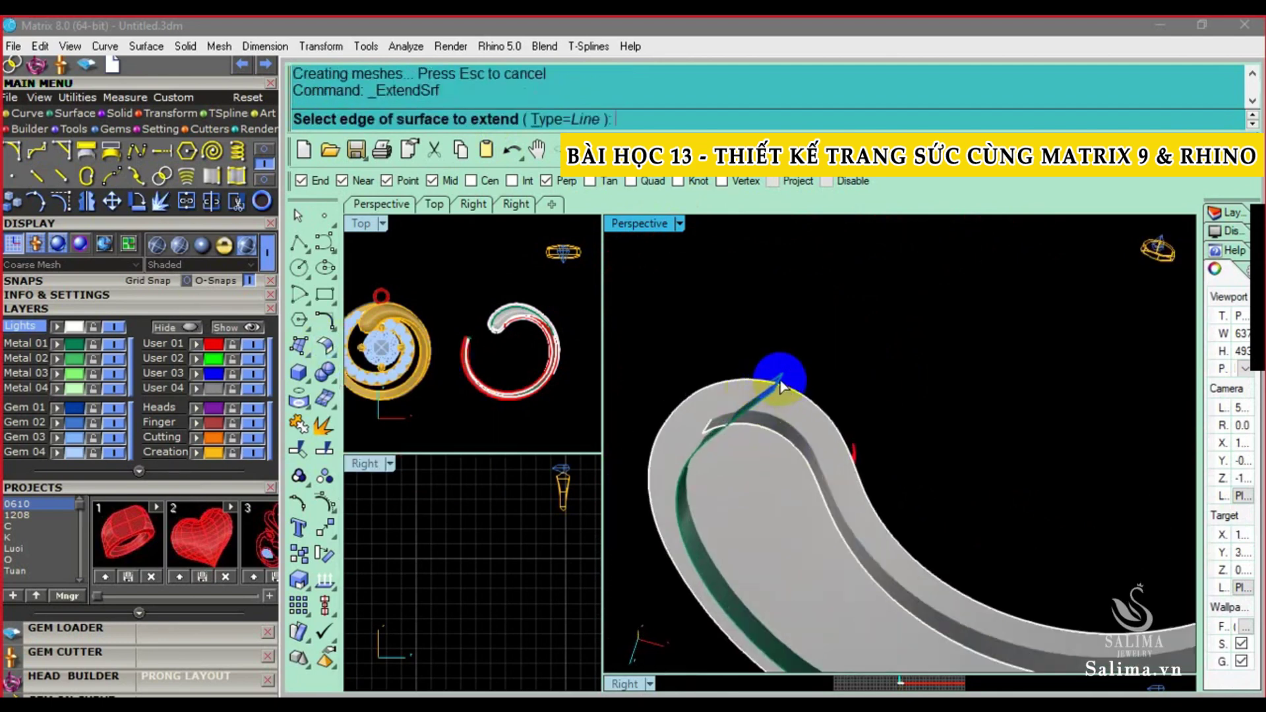
pyautogui.click(788, 389)
pyautogui.press('F10')
# Rotate the strip's end control points and reposition four end points
pyautogui.moveTo(794, 418); pyautogui.dragTo(754, 389, button='right')
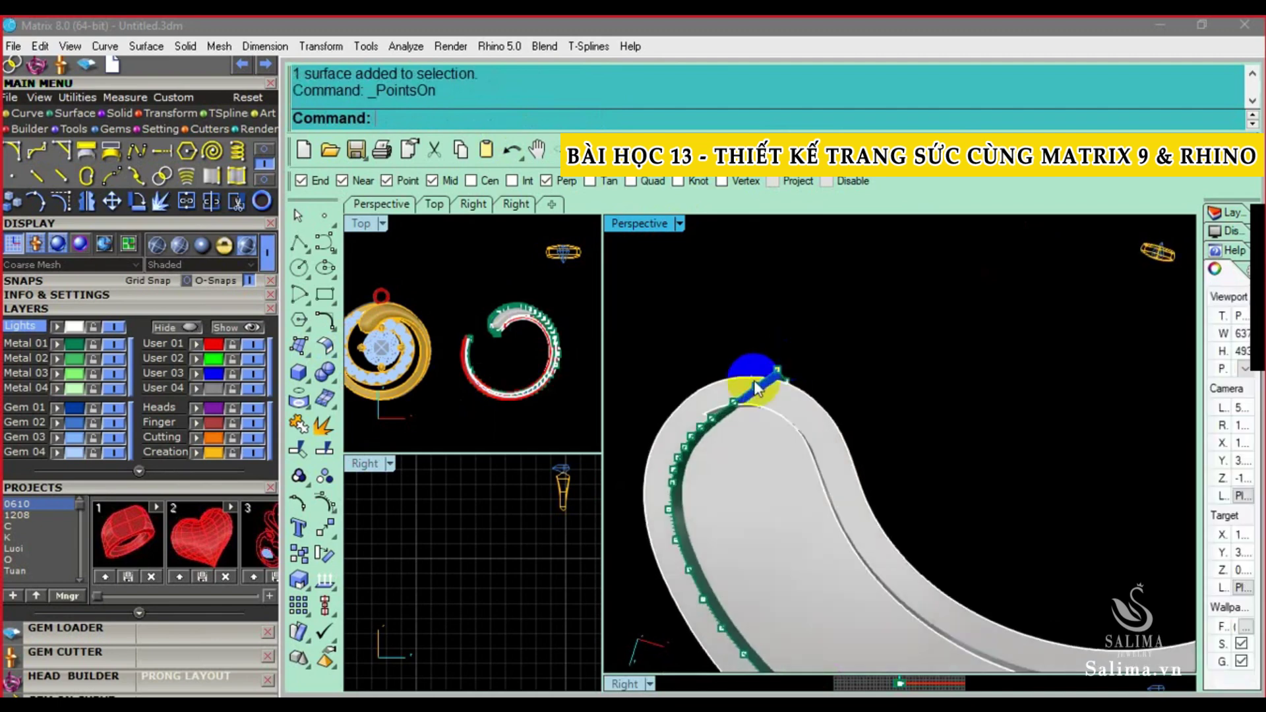
pyautogui.scroll(5, 503, 353)
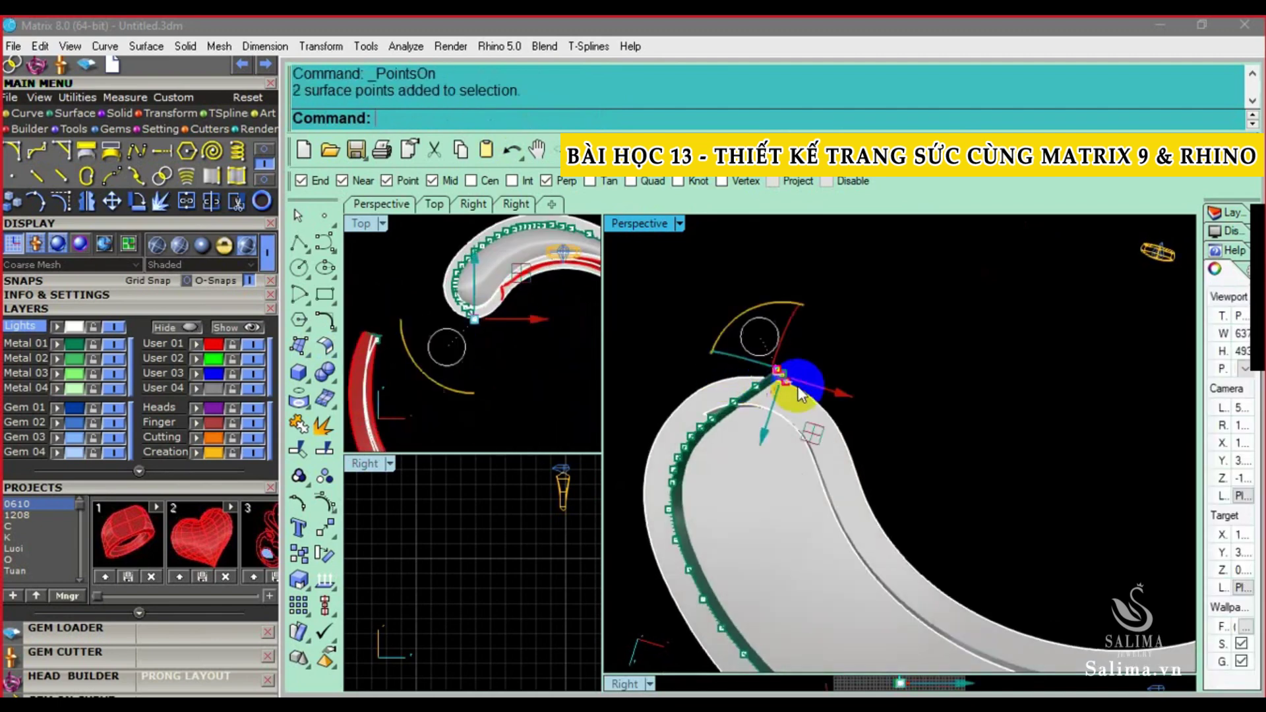
pyautogui.scroll(2, 481, 254)
pyautogui.scroll(2, 494, 345)
pyautogui.scroll(2, 494, 334)
pyautogui.scroll(2, 501, 367)
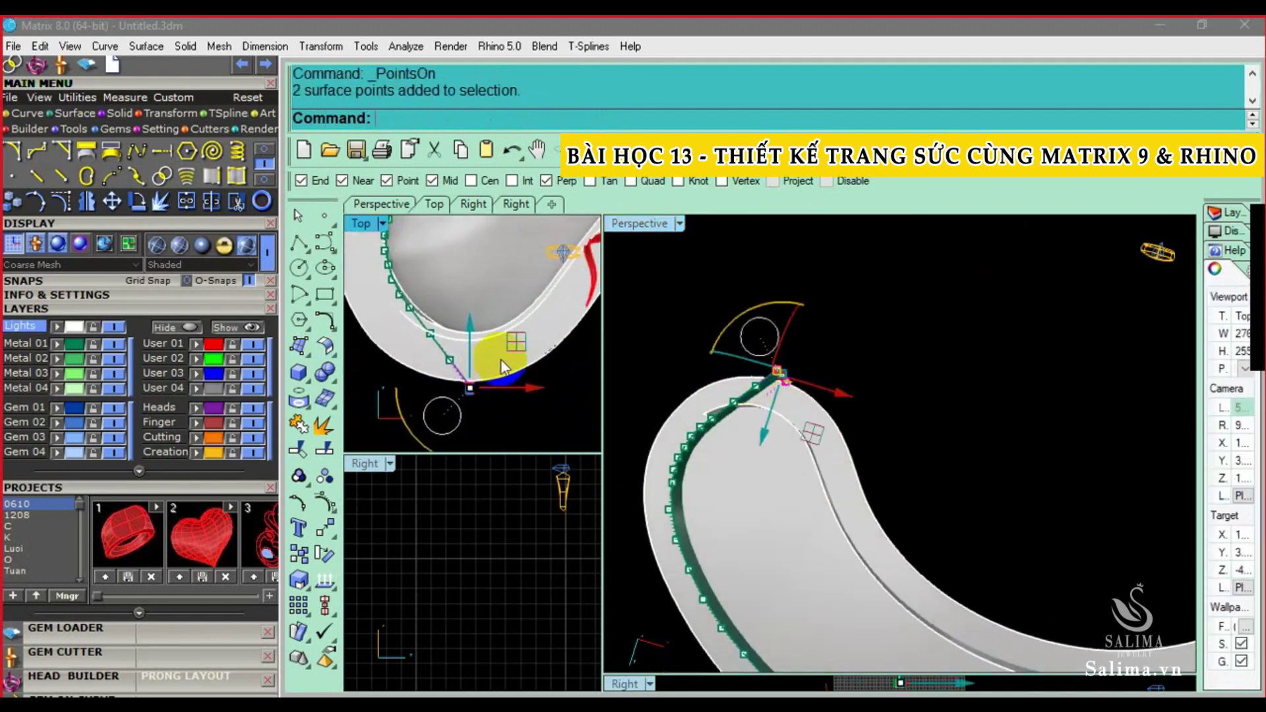
pyautogui.moveTo(511, 347); pyautogui.dragTo(422, 410)
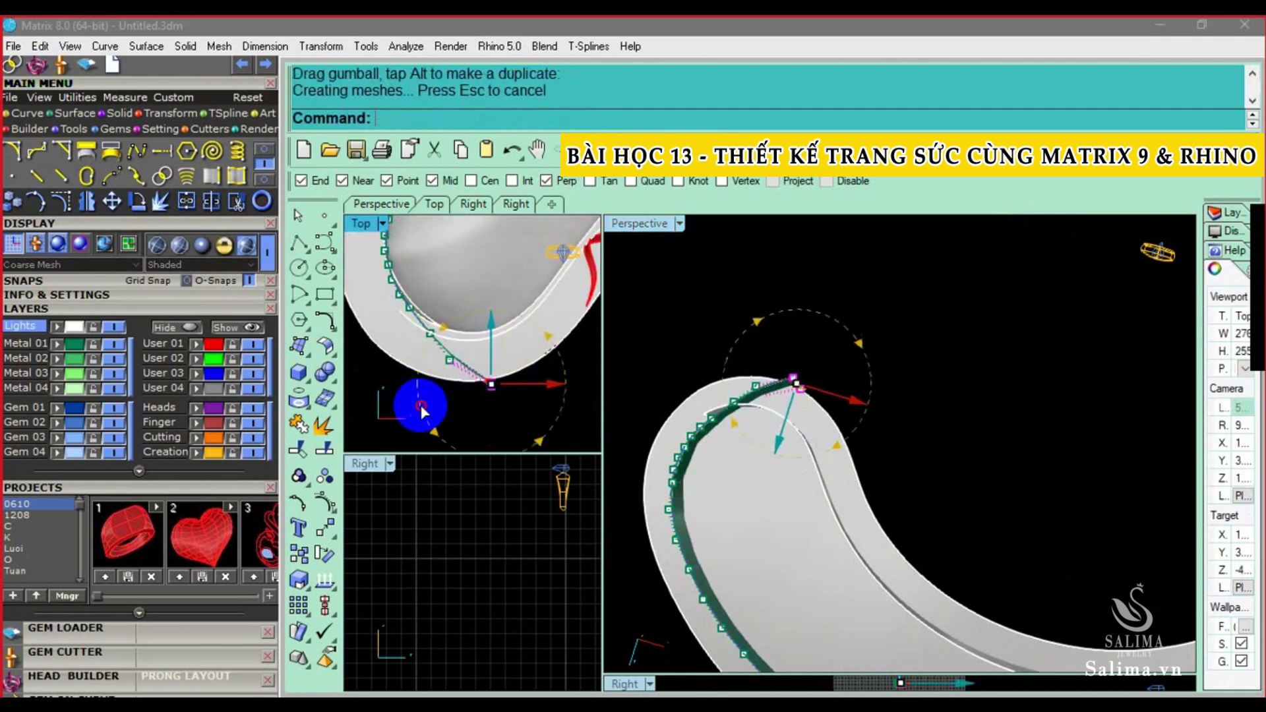
pyautogui.hotkey('ctrl', 'z')
pyautogui.moveTo(512, 391); pyautogui.dragTo(456, 397)
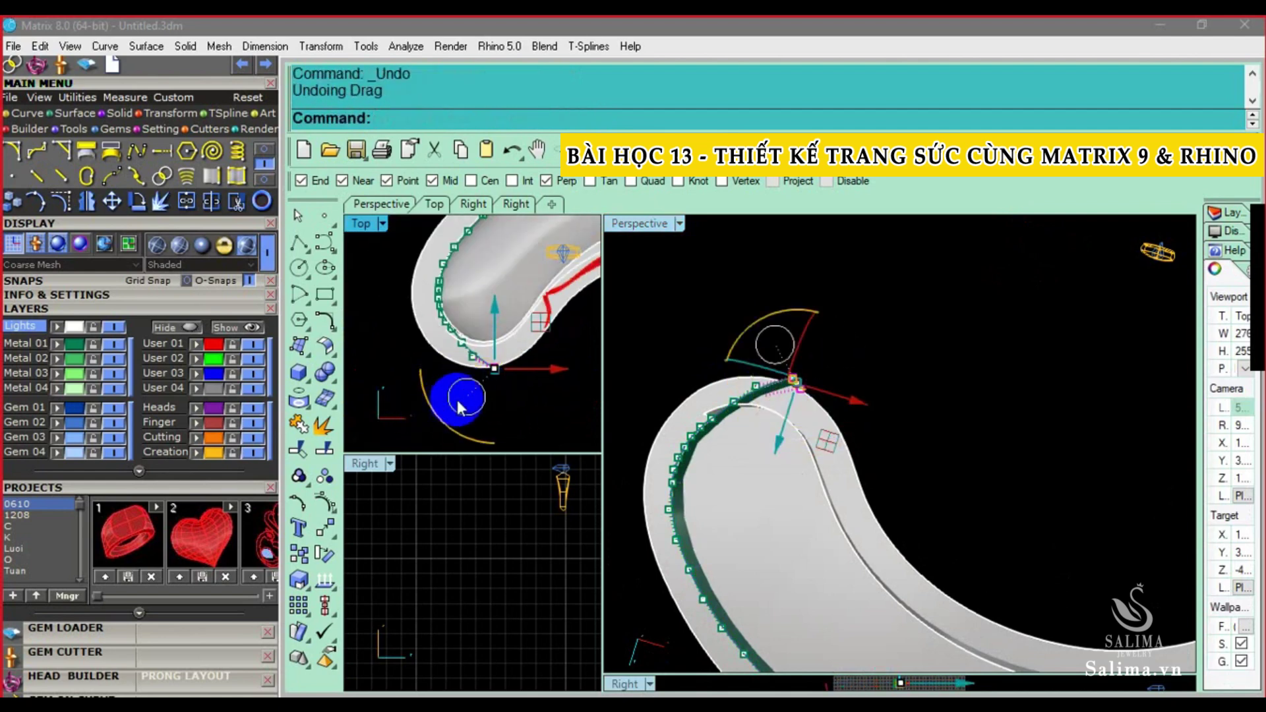
pyautogui.click(495, 368)
pyautogui.press('Escape')
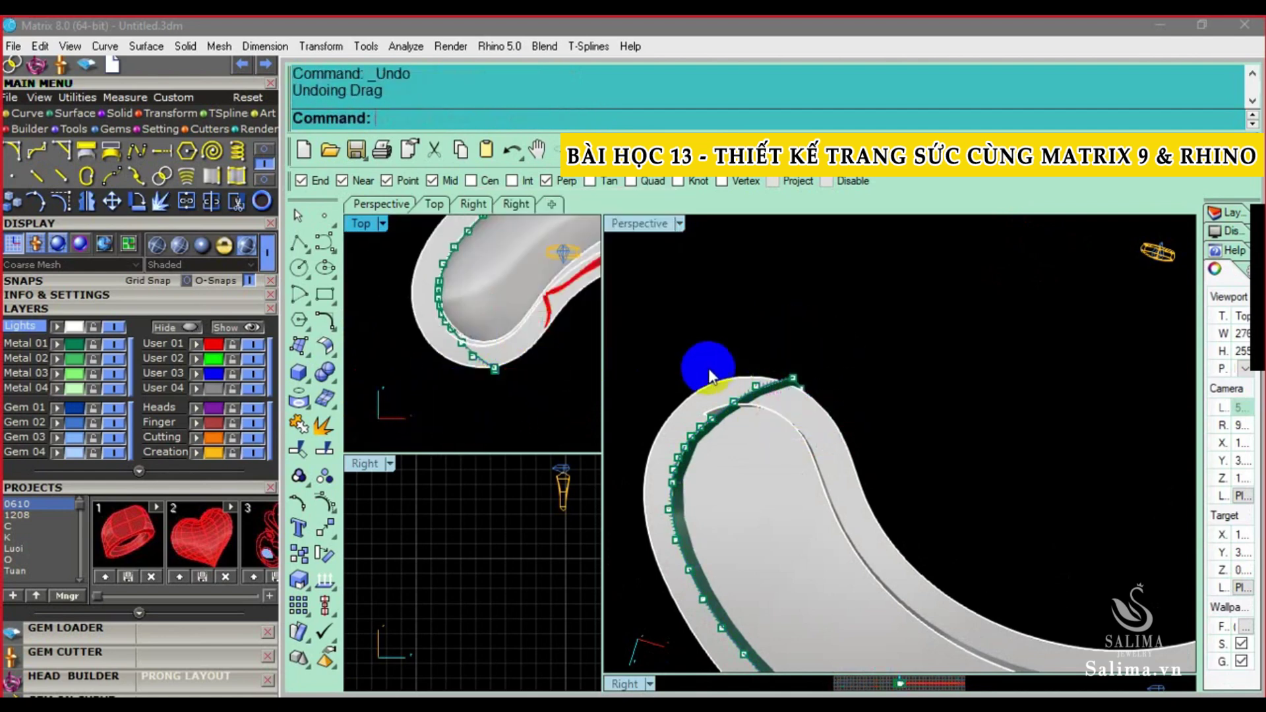
pyautogui.moveTo(457, 396); pyautogui.dragTo(524, 368)
pyautogui.moveTo(524, 368); pyautogui.dragTo(495, 387, button='right')
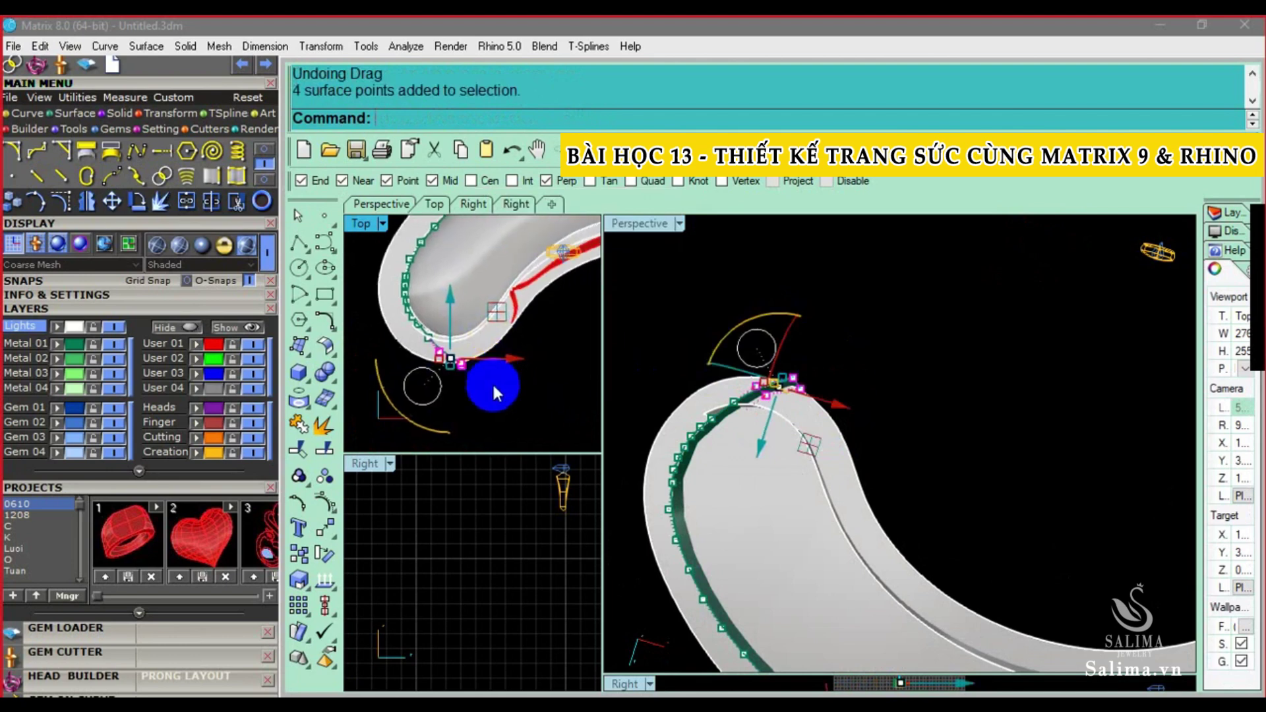
pyautogui.click(512, 403)
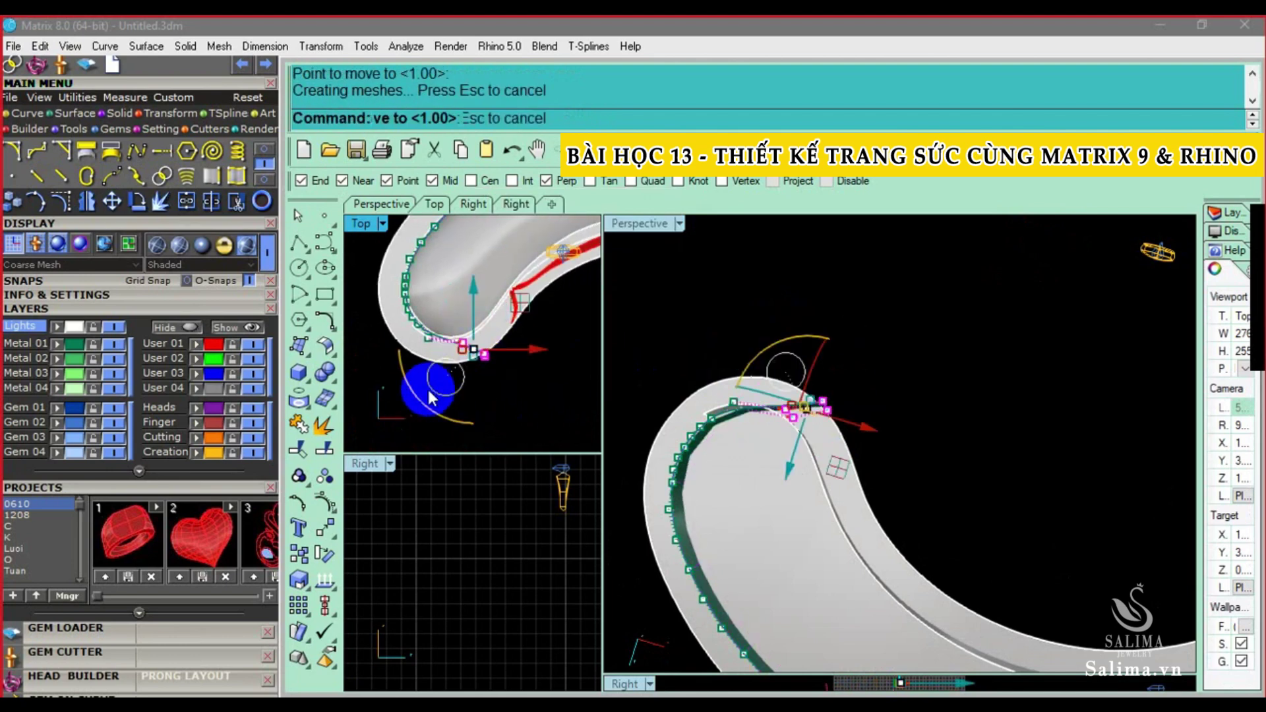
# Move six control points at the strip's end with M to realign it
pyautogui.moveTo(485, 362); pyautogui.dragTo(488, 362)
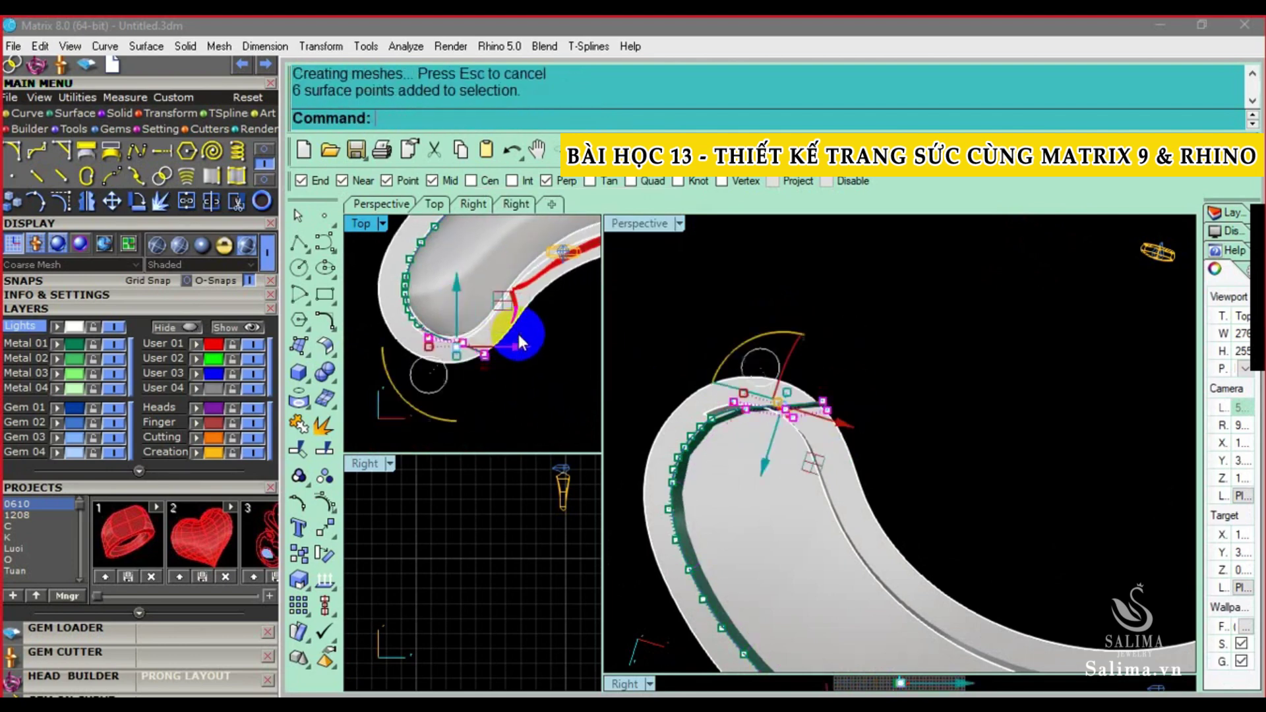
pyautogui.write('m')
pyautogui.press('Return')
pyautogui.click(775, 377)
pyautogui.click(758, 427)
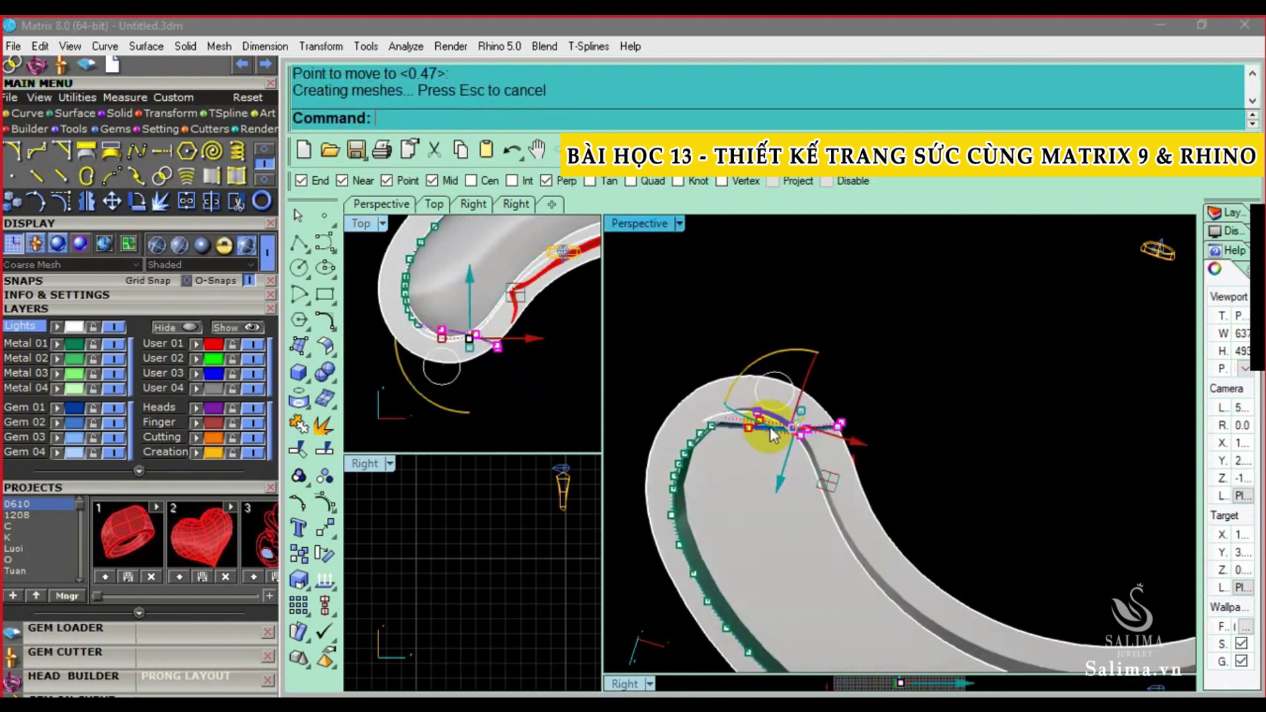
# Shift the strip's end points along the band to follow the spiral's curl
pyautogui.scroll(3, 757, 427)
pyautogui.moveTo(722, 315)
pyautogui.mouseDown()
pyautogui.moveTo(821, 464)
pyautogui.moveTo(781, 437)
pyautogui.moveTo(784, 425)
pyautogui.mouseUp()
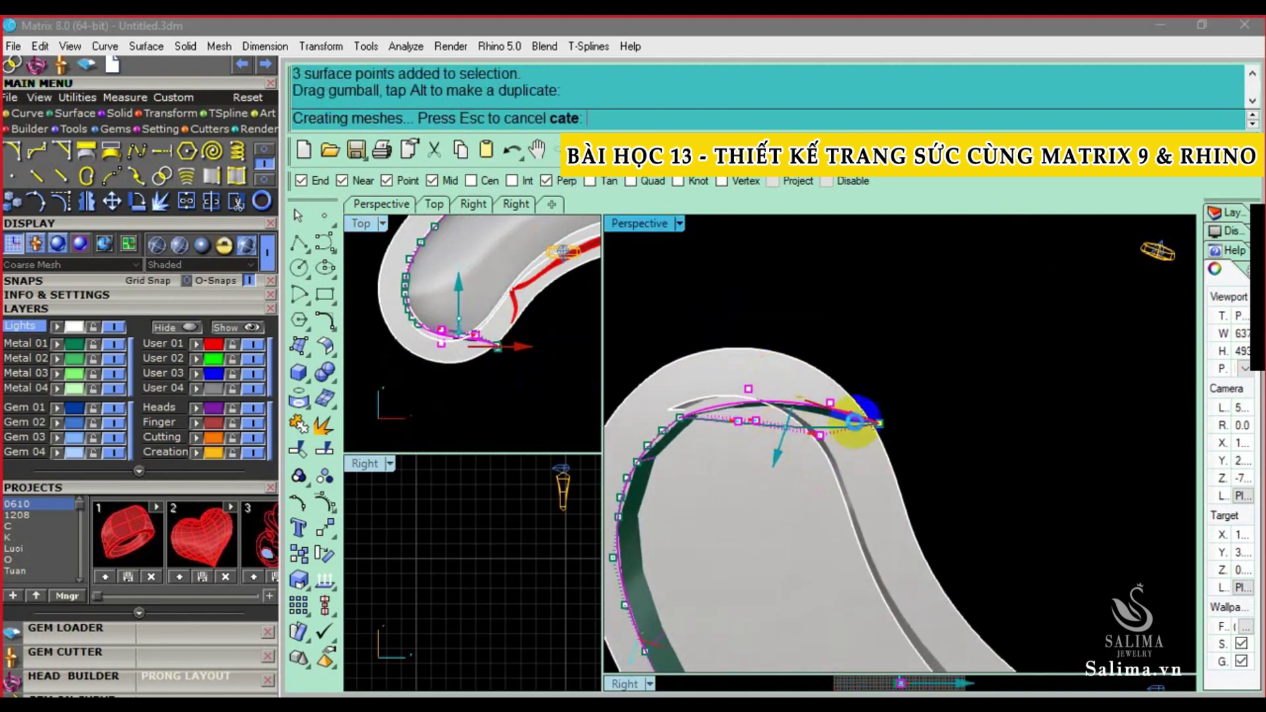
pyautogui.moveTo(844, 362); pyautogui.dragTo(890, 439)
pyautogui.moveTo(868, 455); pyautogui.dragTo(766, 344, button='right')
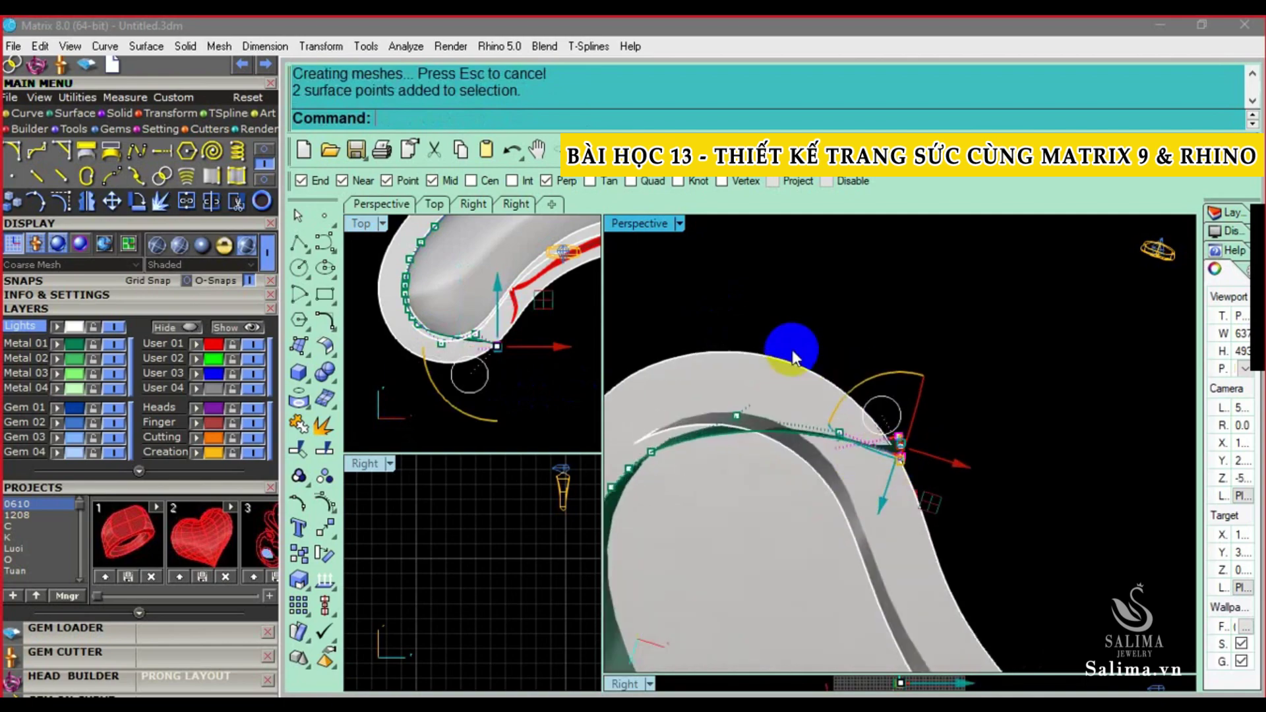
pyautogui.moveTo(923, 501); pyautogui.dragTo(918, 488)
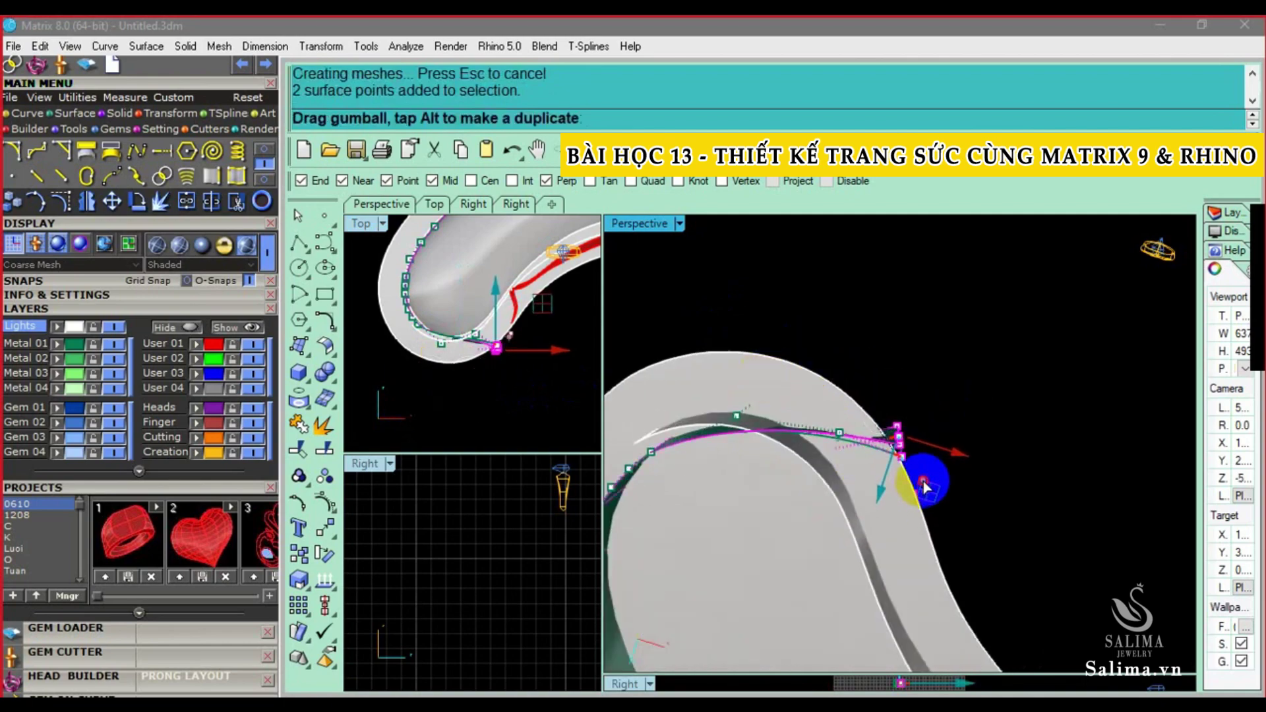
pyautogui.moveTo(821, 427)
pyautogui.mouseDown(button='right')
pyautogui.moveTo(768, 412)
pyautogui.moveTo(849, 497)
pyautogui.moveTo(828, 440)
pyautogui.moveTo(770, 540)
pyautogui.moveTo(794, 504)
pyautogui.moveTo(384, 386)
pyautogui.mouseUp(button='right')
pyautogui.click(769, 413)
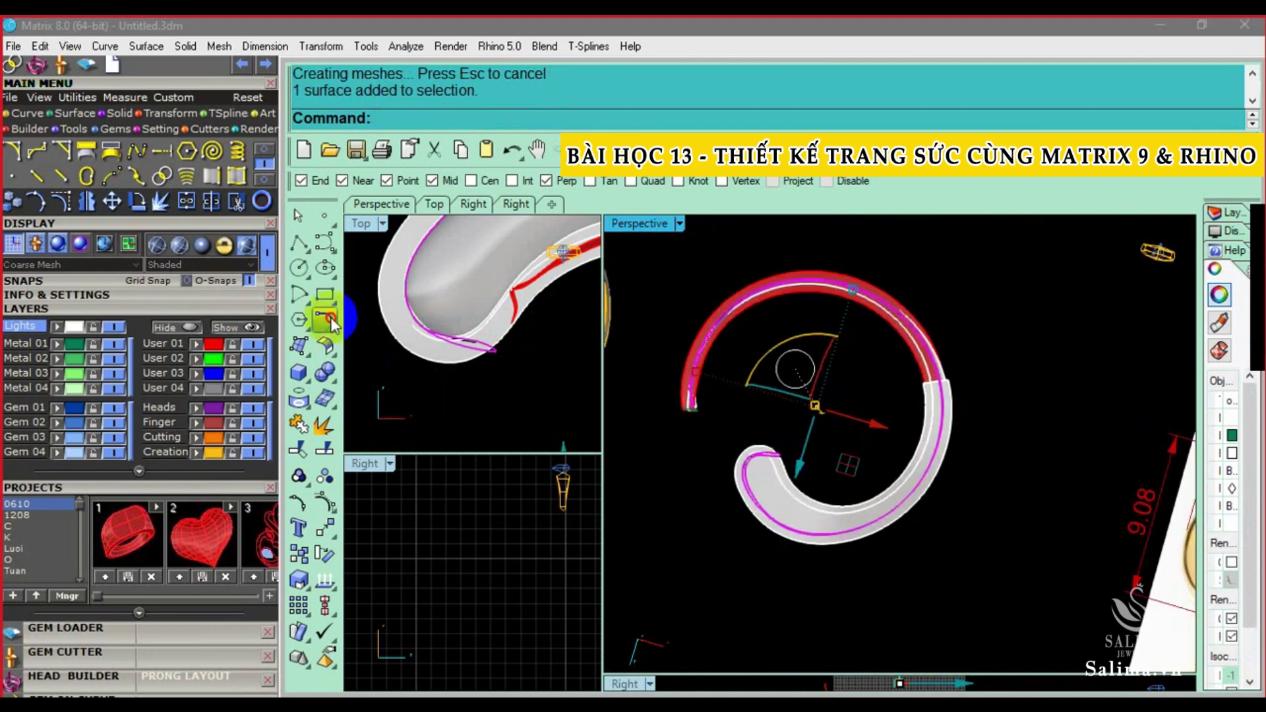
# Rebuild the band surface with 29 U by 4 V control points
pyautogui.click(332, 320)
pyautogui.click(352, 382)
pyautogui.scroll(3, 806, 461)
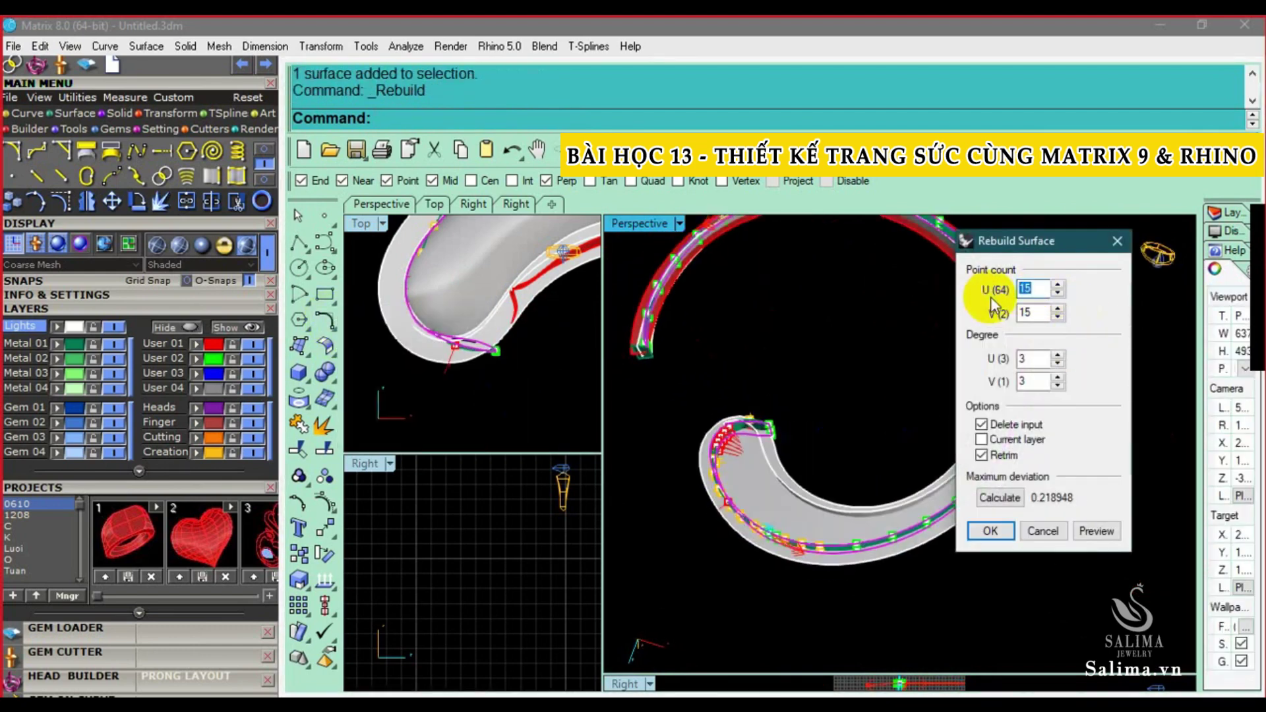
pyautogui.write('29')
pyautogui.doubleClick(1033, 313)
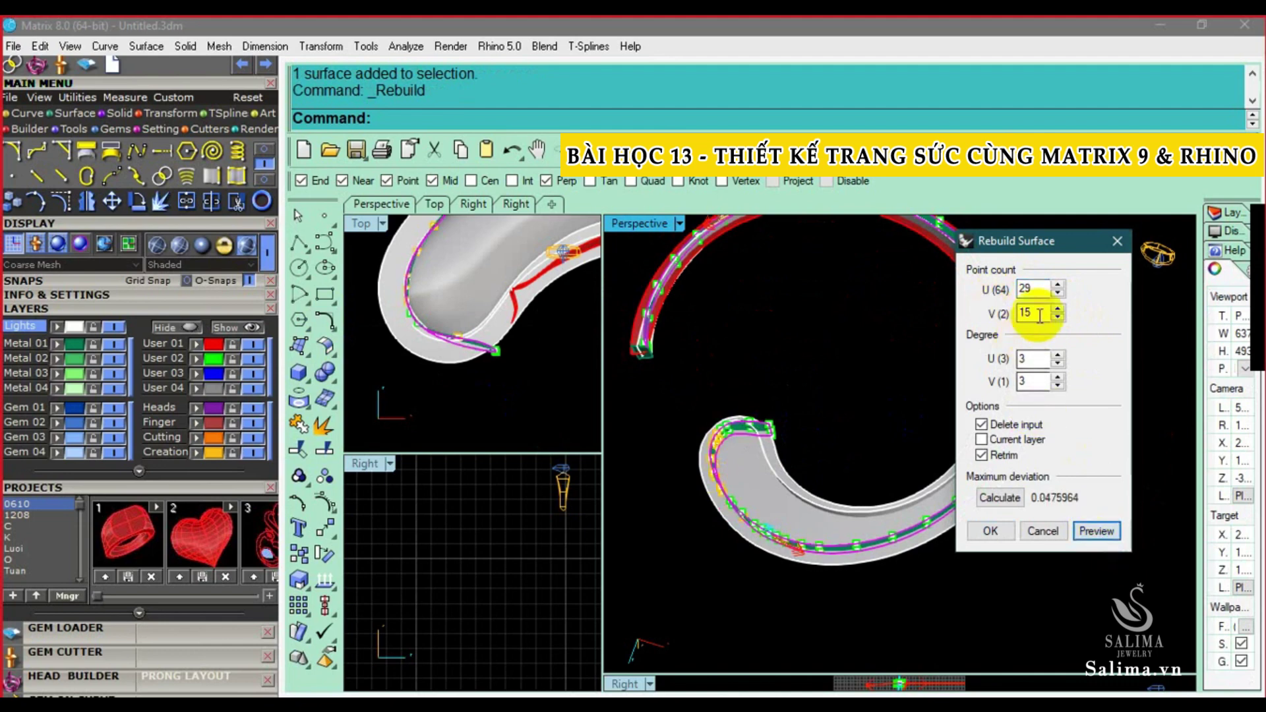
pyautogui.write('4')
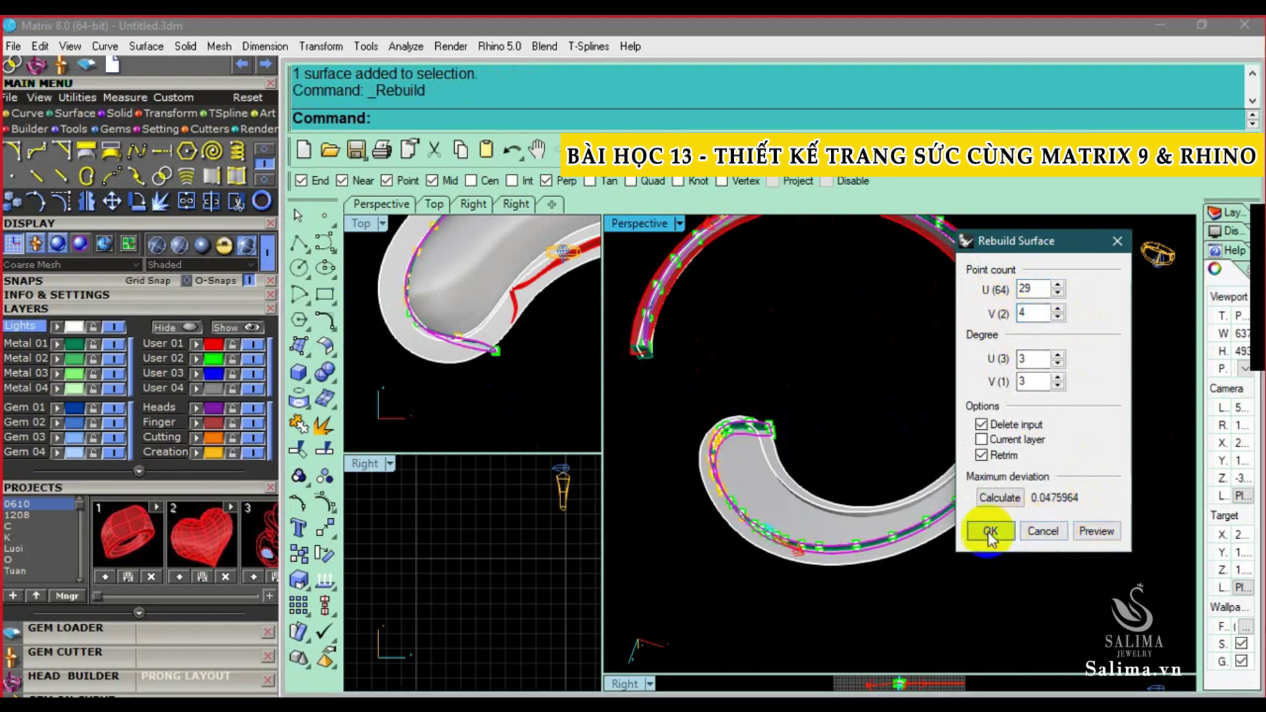
pyautogui.click(990, 531)
# Show the rebuilt surface's control points and select the band-end points
pyautogui.scroll(5, 739, 462)
pyautogui.press('F10')
pyautogui.moveTo(738, 415); pyautogui.dragTo(792, 365, button='right')
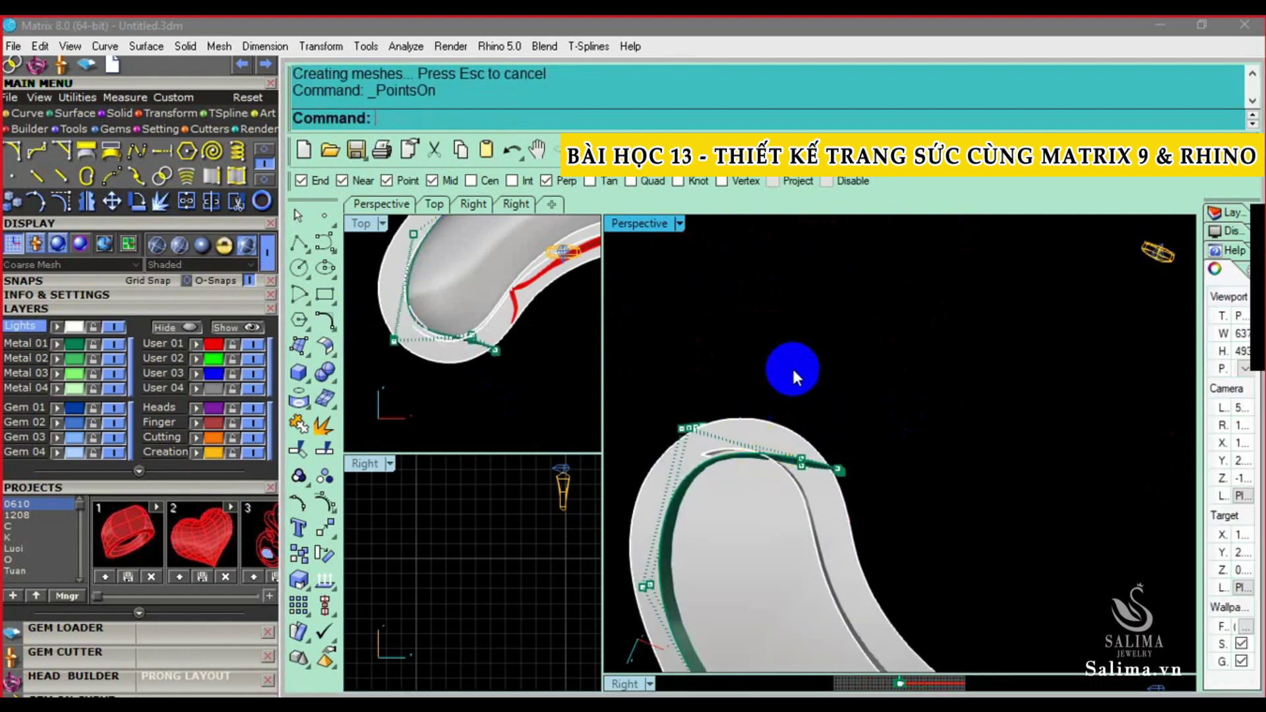
pyautogui.moveTo(778, 422); pyautogui.dragTo(821, 454)
pyautogui.moveTo(821, 455)
pyautogui.mouseDown(button='right')
pyautogui.moveTo(786, 504)
pyautogui.moveTo(955, 472)
pyautogui.moveTo(842, 574)
pyautogui.moveTo(809, 562)
pyautogui.mouseUp(button='right')
pyautogui.click(786, 501)
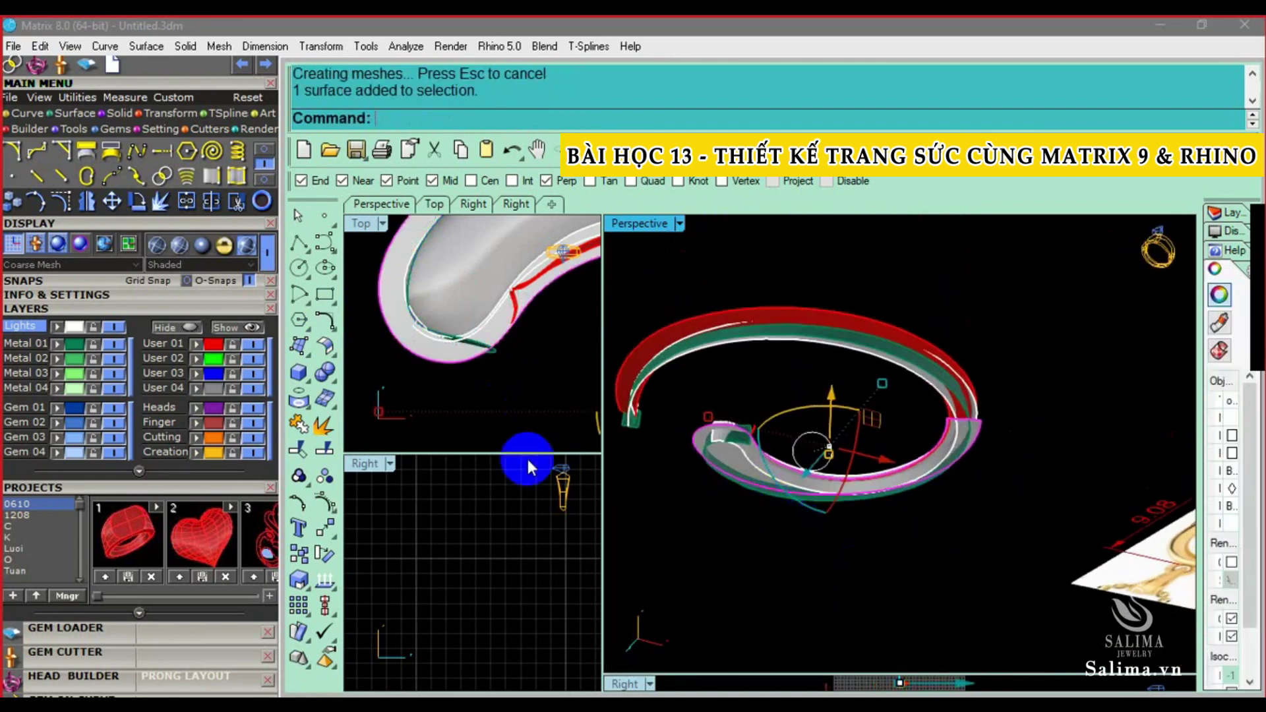
# Offset the band surface into a 0.2 thick solid
pyautogui.click(335, 353)
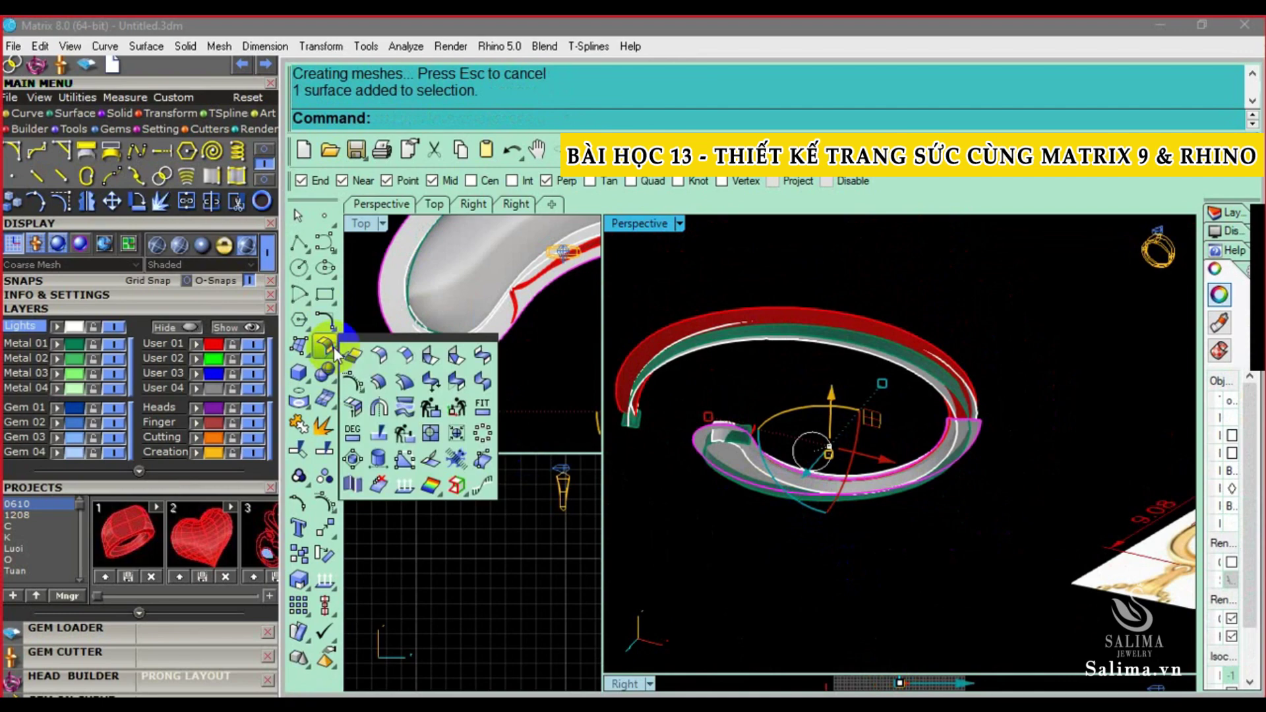
pyautogui.click(375, 383)
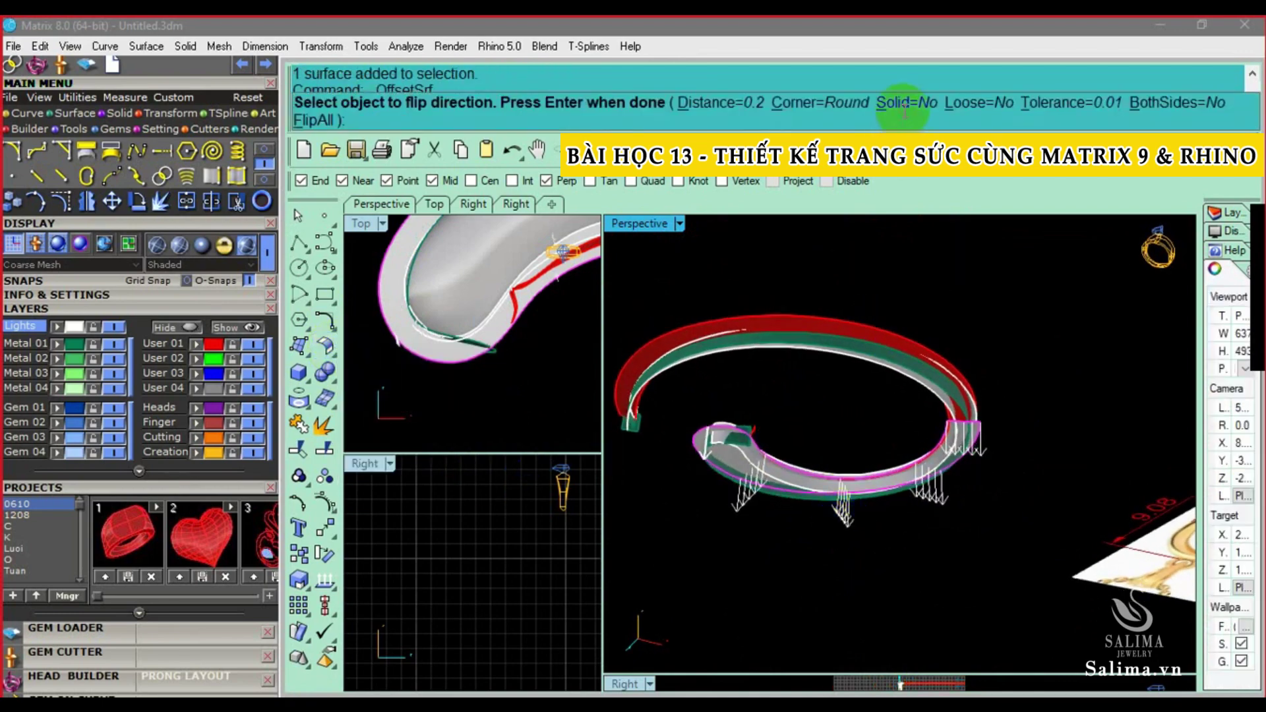
pyautogui.click(904, 106)
pyautogui.moveTo(871, 435); pyautogui.dragTo(873, 439, button='right')
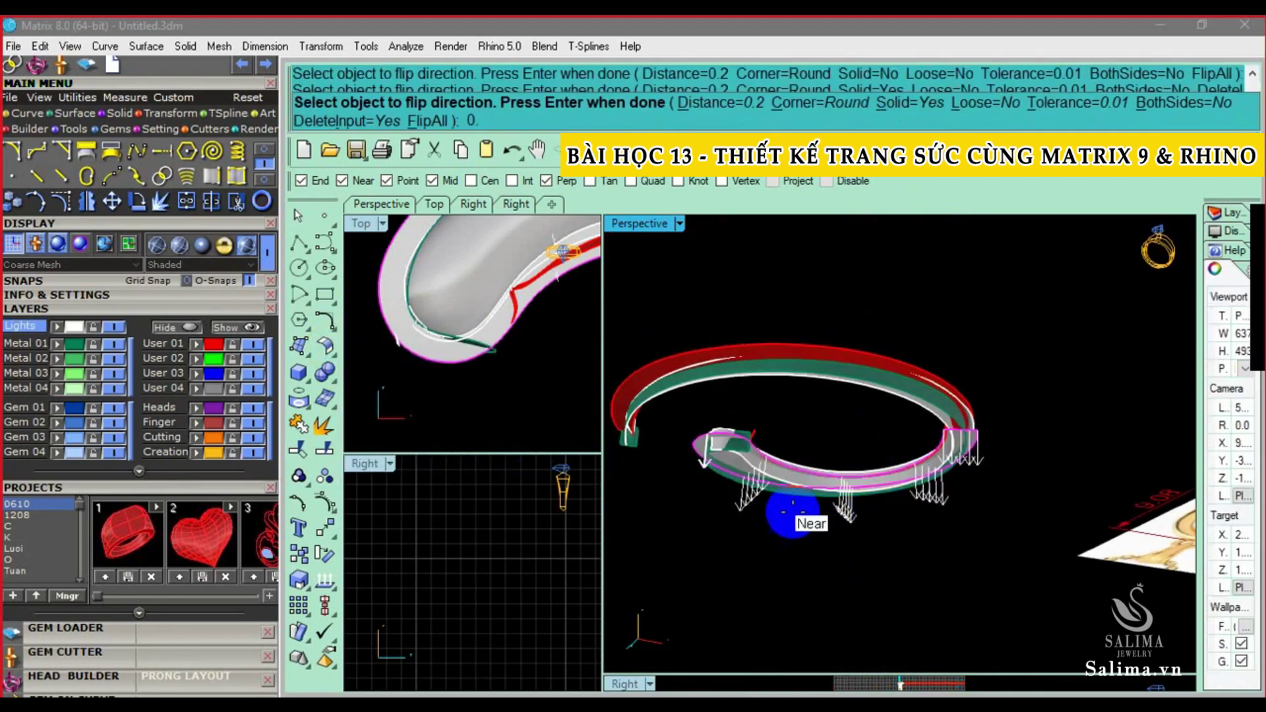
pyautogui.rightClick(775, 511)
pyautogui.scroll(3, 771, 497)
pyautogui.scroll(3, 773, 476)
pyautogui.scroll(-3, 765, 478)
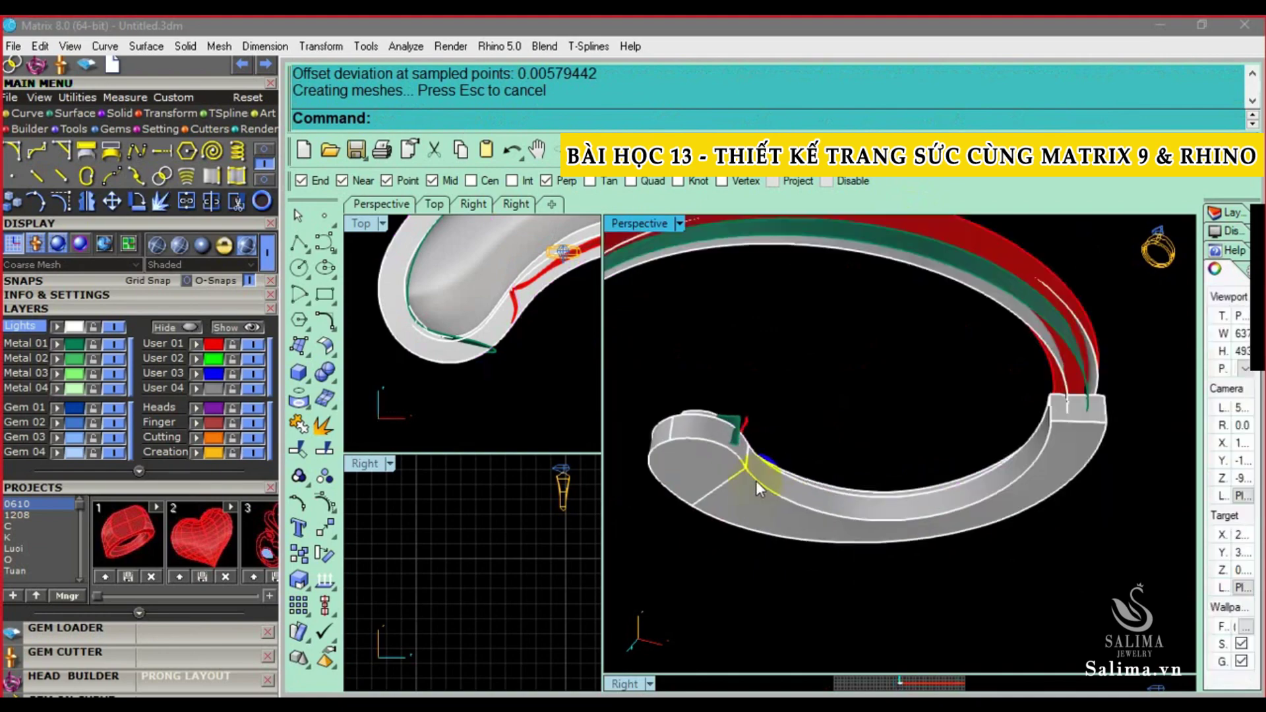
# Extend the band's open end edge by the default factor 1
pyautogui.click(857, 485)
pyautogui.moveTo(857, 485)
pyautogui.mouseDown(button='right')
pyautogui.moveTo(882, 621)
pyautogui.moveTo(861, 466)
pyautogui.mouseUp(button='right')
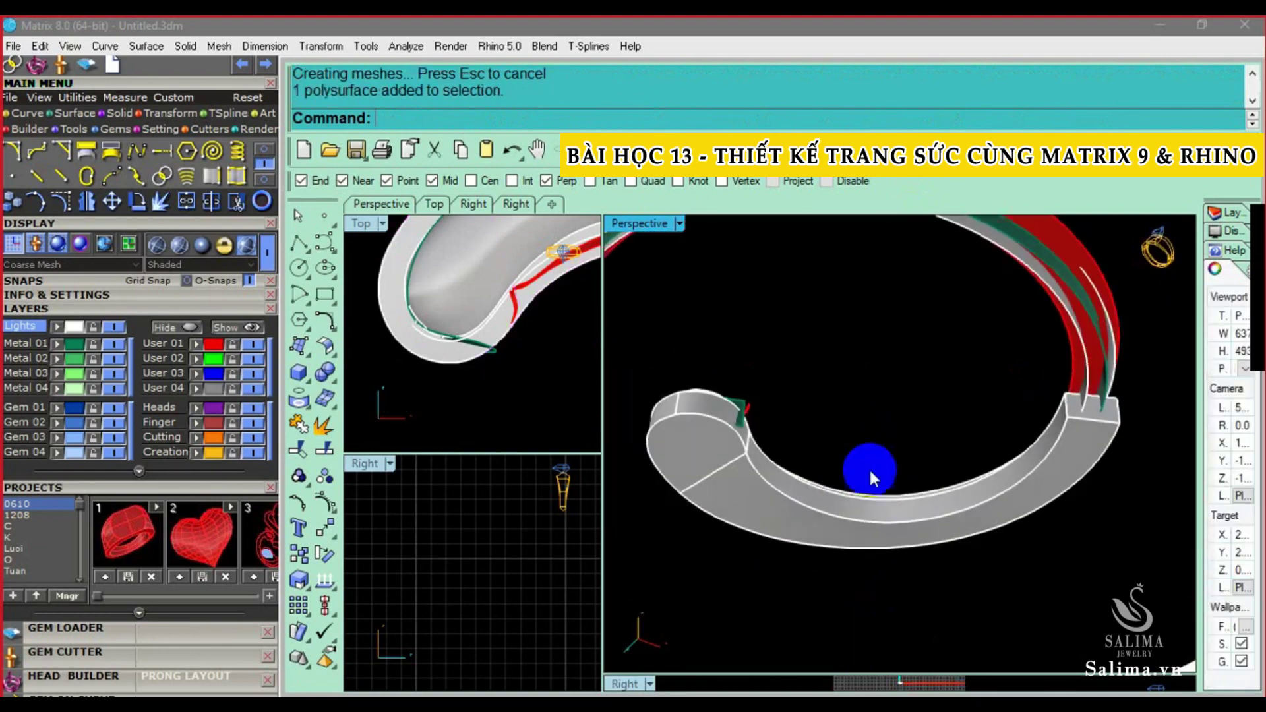
pyautogui.scroll(3, 740, 404)
pyautogui.keyDown('ctrl'); pyautogui.keyDown('shift'); pyautogui.click(738, 405); pyautogui.keyUp('shift'); pyautogui.keyUp('ctrl')
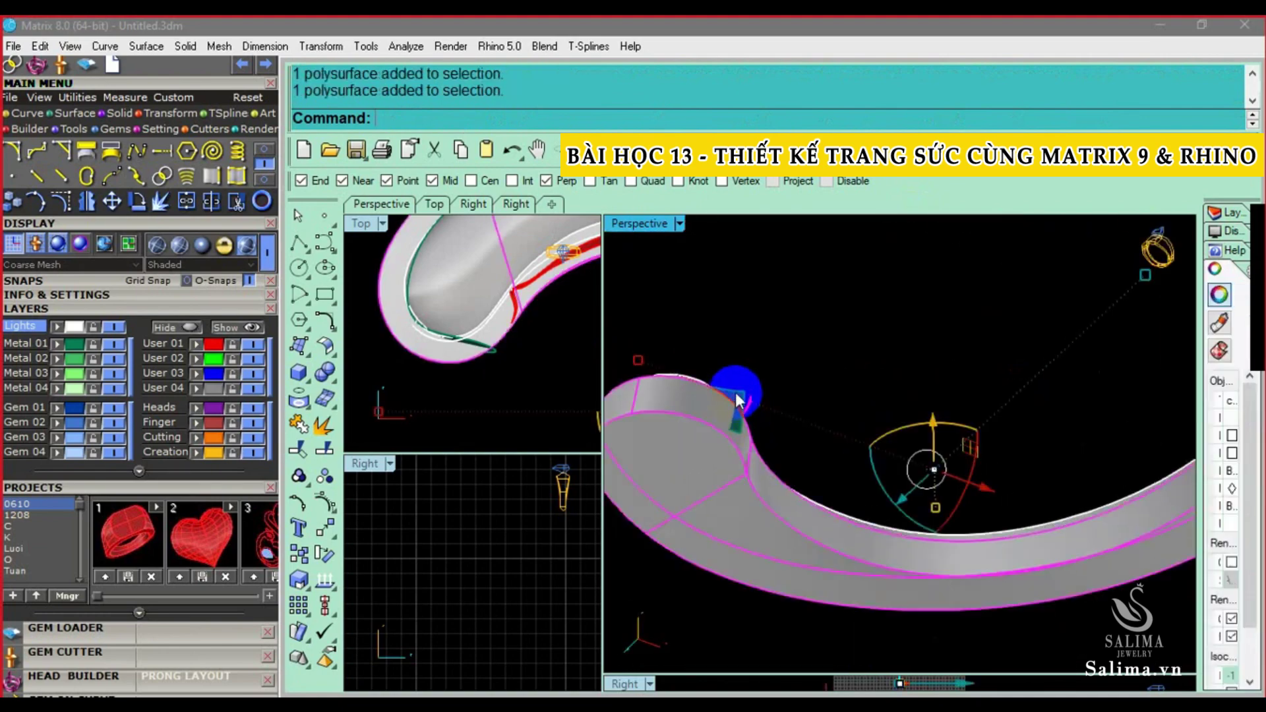
pyautogui.click(327, 348)
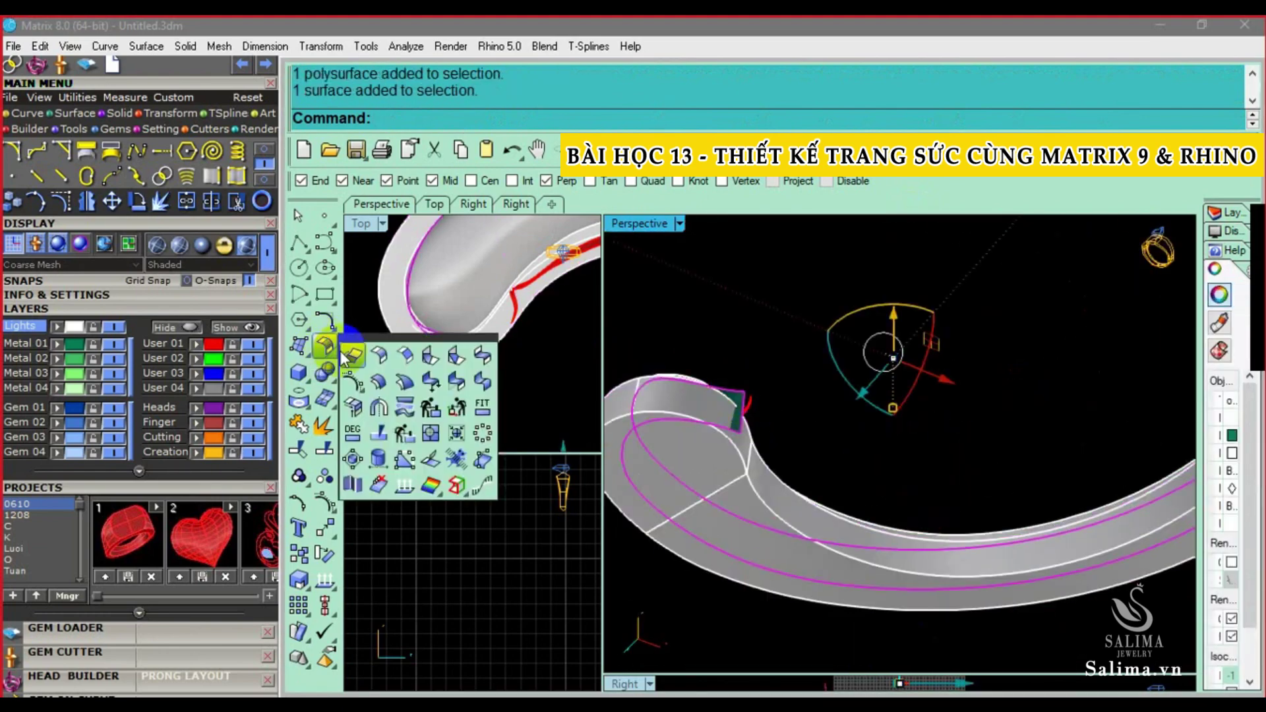
pyautogui.click(725, 425)
pyautogui.rightClick(728, 430)
pyautogui.scroll(-3, 728, 430)
# Combine the extended end and band into one closed solid, then delete leftovers and the red ring part
pyautogui.moveTo(905, 404)
pyautogui.mouseDown(button='right')
pyautogui.moveTo(959, 475)
pyautogui.moveTo(737, 465)
pyautogui.moveTo(714, 449)
pyautogui.mouseUp(button='right')
pyautogui.click(714, 446)
pyautogui.keyDown('shift'); pyautogui.click(730, 414); pyautogui.keyUp('shift')
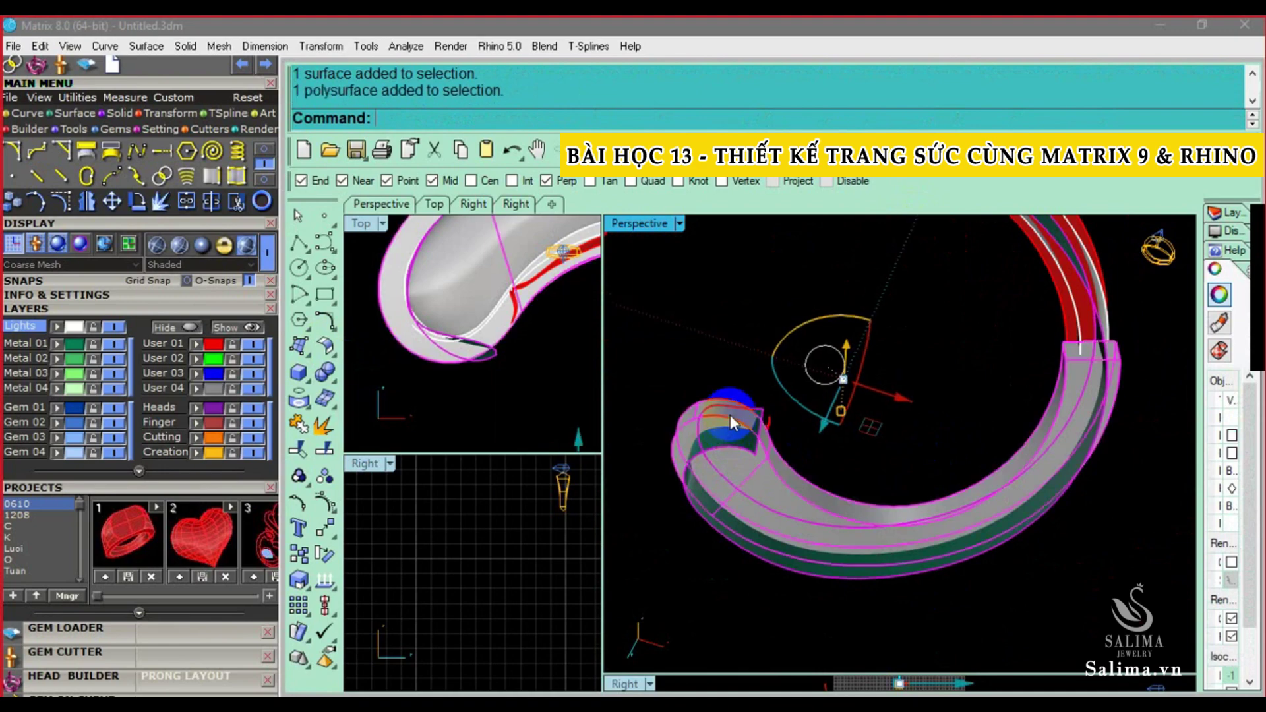
pyautogui.click(332, 373)
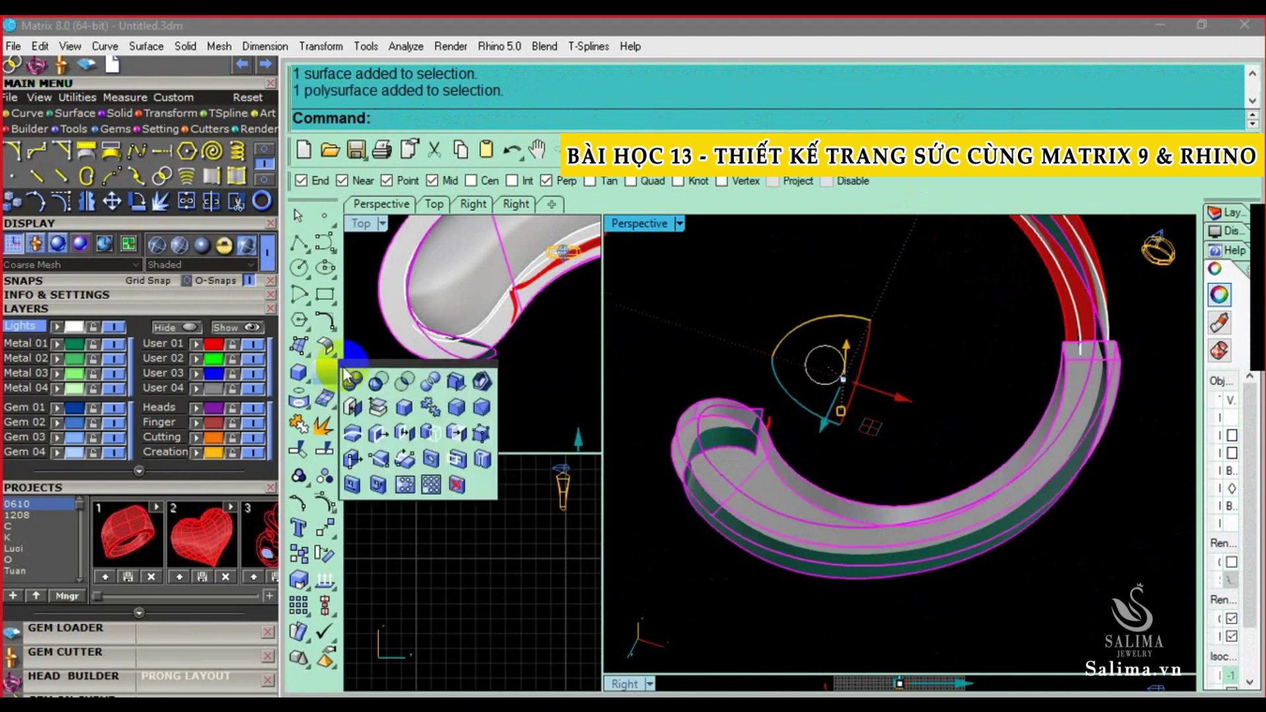
pyautogui.click(456, 383)
pyautogui.moveTo(826, 428); pyautogui.dragTo(732, 433, button='right')
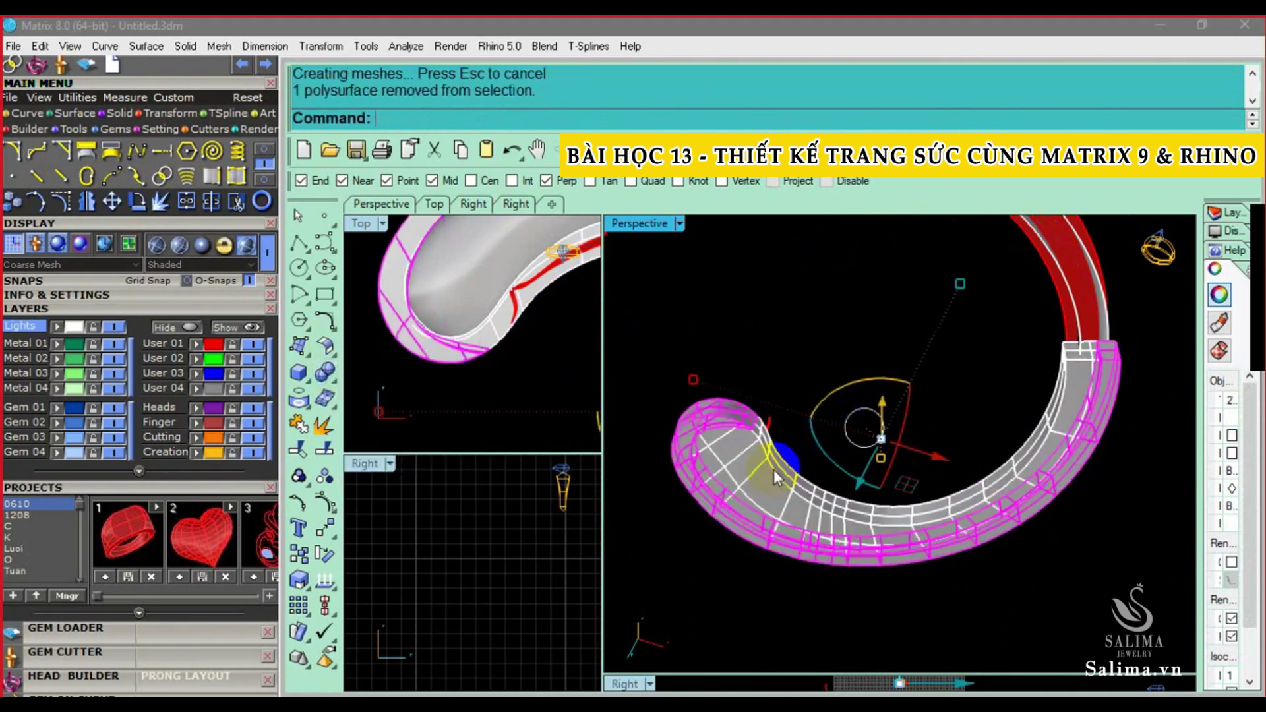
pyautogui.press('Delete')
pyautogui.press('Delete')
# Select the band parts and nudge them into place on the pendant
pyautogui.moveTo(909, 345); pyautogui.dragTo(729, 395, button='right')
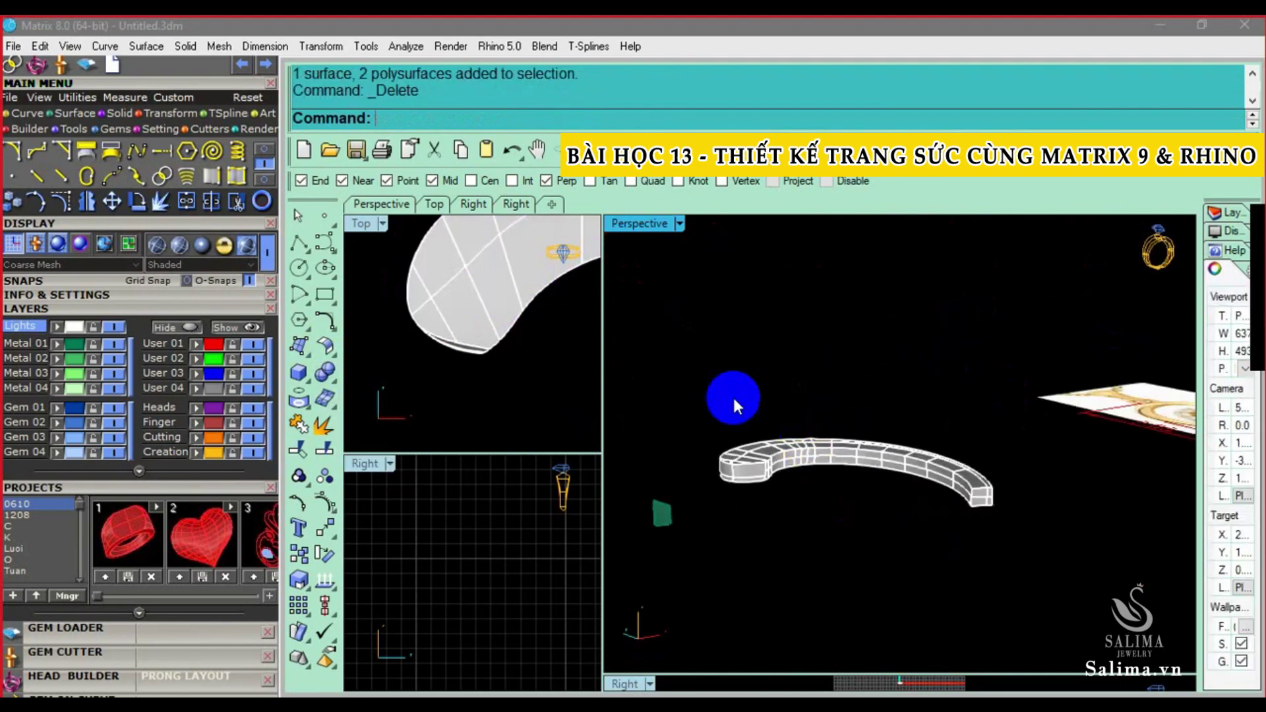
pyautogui.press('Delete')
pyautogui.moveTo(629, 456); pyautogui.dragTo(743, 566)
pyautogui.moveTo(749, 401); pyautogui.dragTo(1011, 585)
pyautogui.moveTo(1011, 585); pyautogui.dragTo(913, 460, button='right')
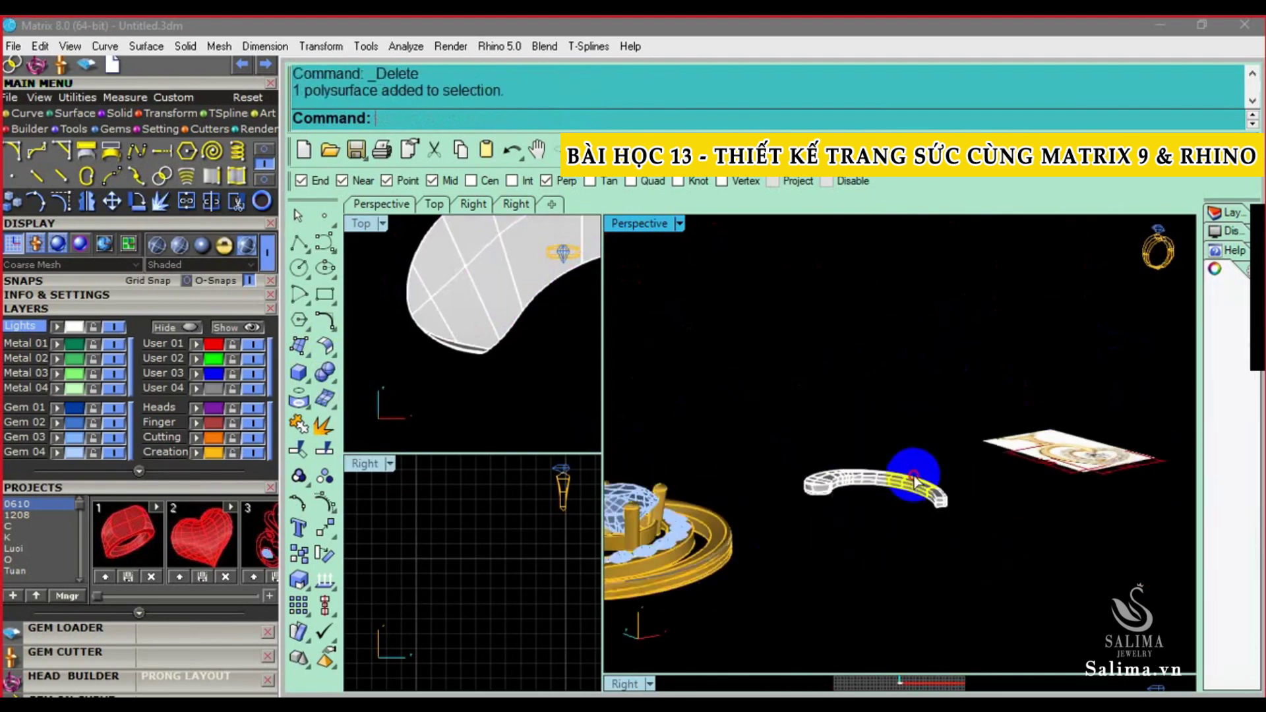
pyautogui.moveTo(800, 417); pyautogui.dragTo(968, 400, button='right')
pyautogui.hotkey('alt', 'Left')
pyautogui.hotkey('alt', 'Left')
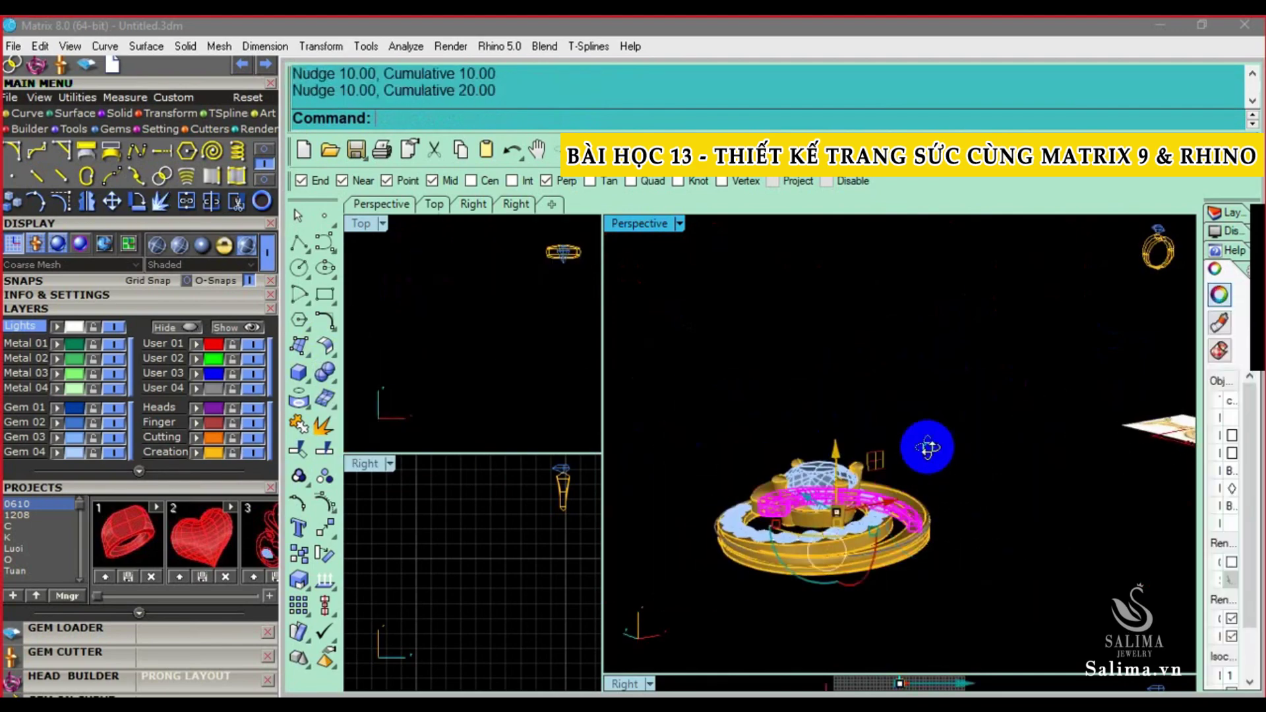
pyautogui.moveTo(738, 406); pyautogui.dragTo(840, 519, button='right')
pyautogui.scroll(5, 840, 519)
pyautogui.scroll(2, 809, 450)
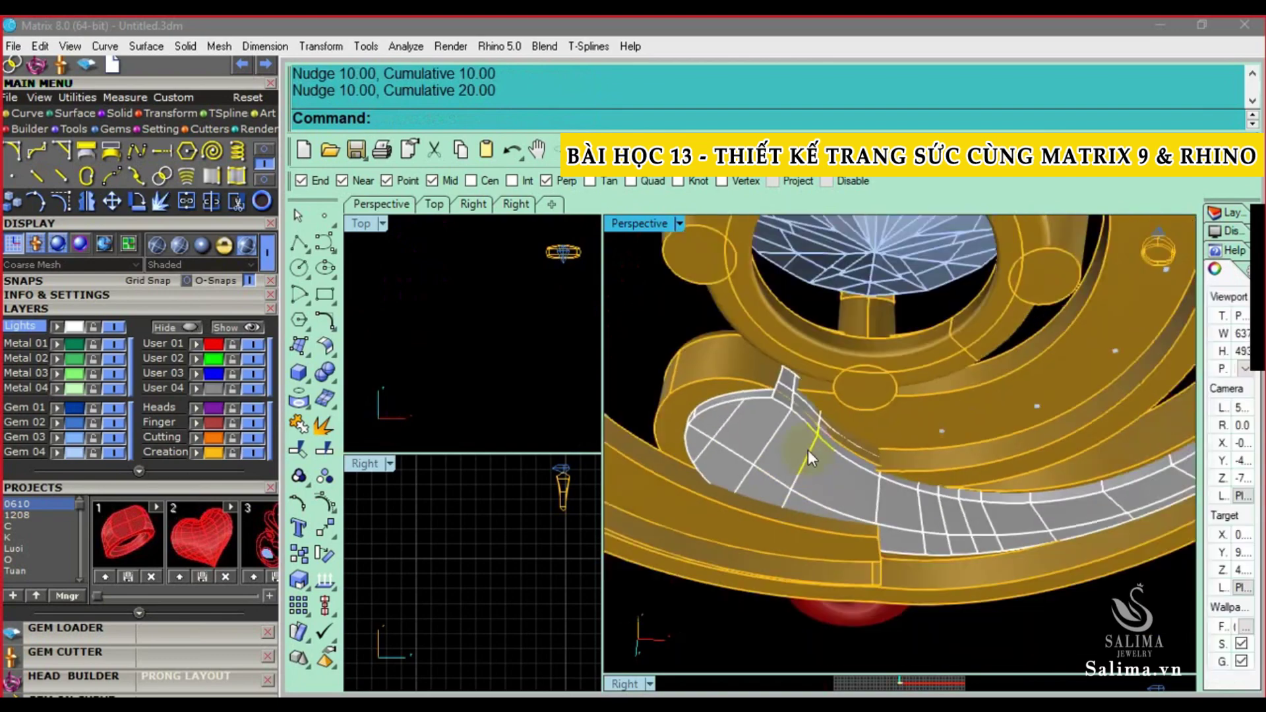
pyautogui.moveTo(809, 450)
pyautogui.mouseDown(button='right')
pyautogui.moveTo(1034, 373)
pyautogui.moveTo(1047, 444)
pyautogui.mouseUp(button='right')
# Hide the grey band's isocurve lines and view the pendant from above
pyautogui.click(1043, 477)
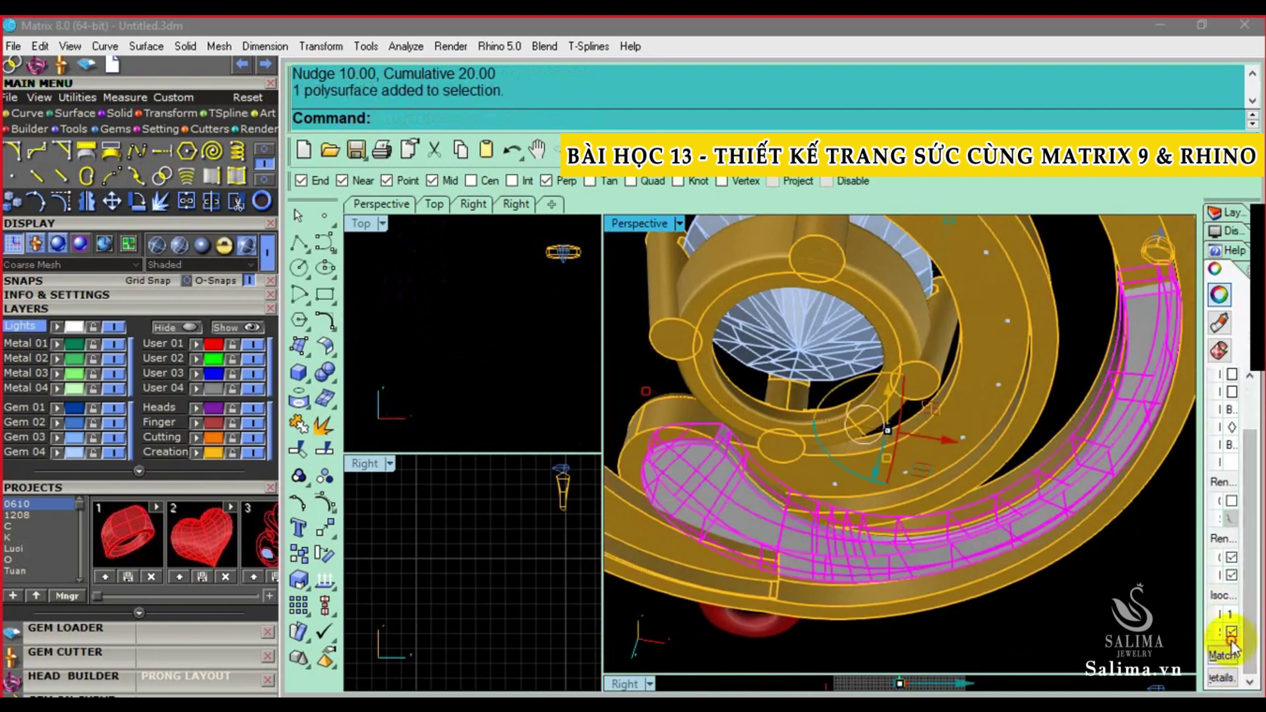
pyautogui.click(1107, 633)
pyautogui.click(1059, 499)
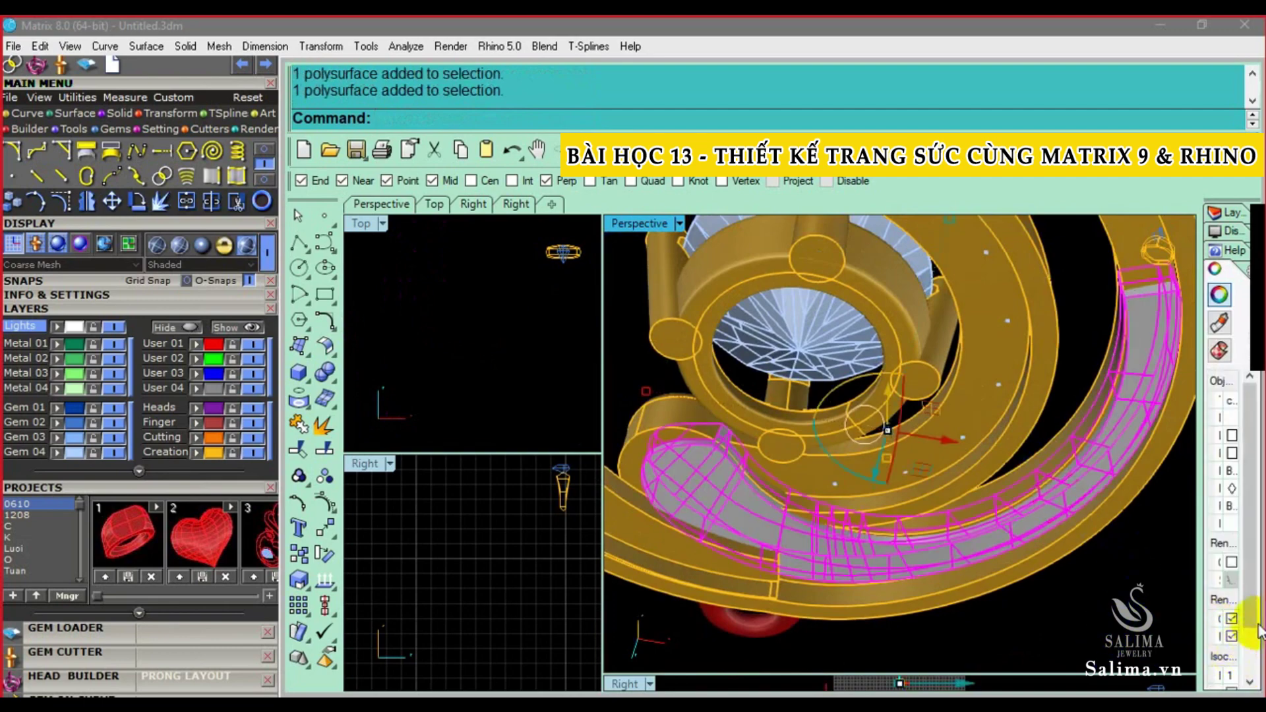
pyautogui.click(1029, 511)
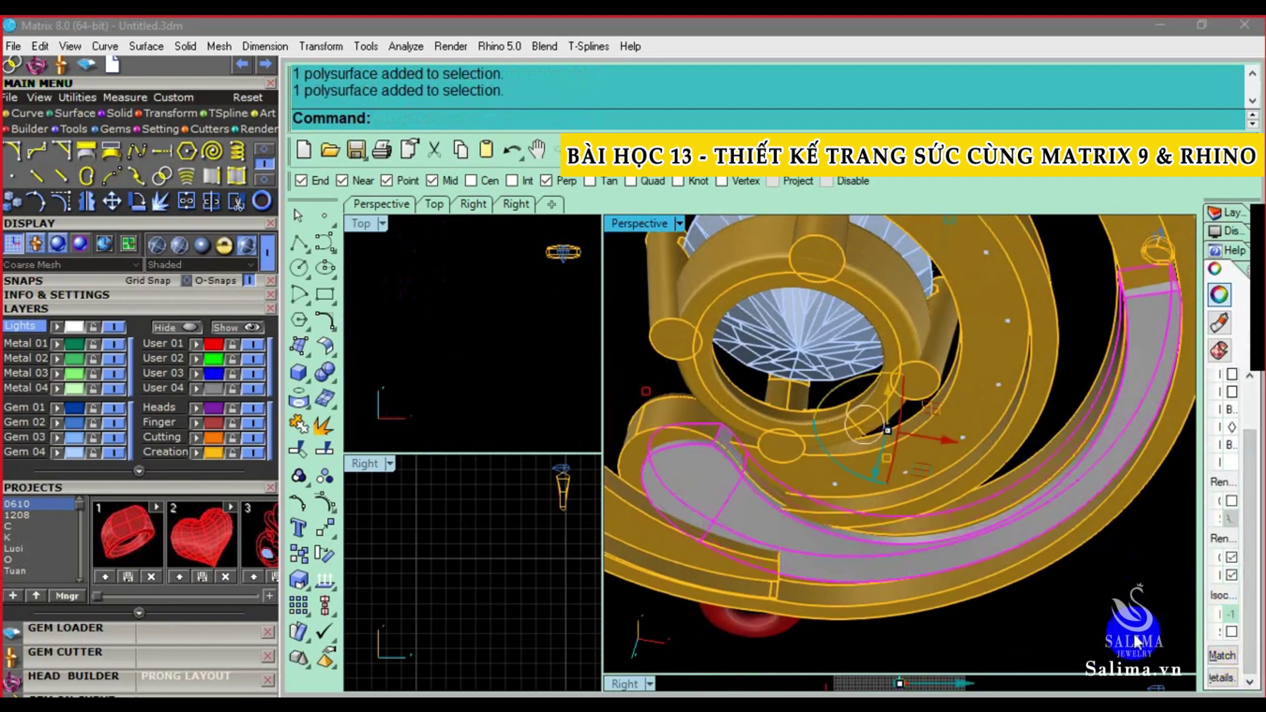
pyautogui.scroll(-3, 1018, 490)
pyautogui.moveTo(1017, 490); pyautogui.dragTo(1007, 417, button='right')
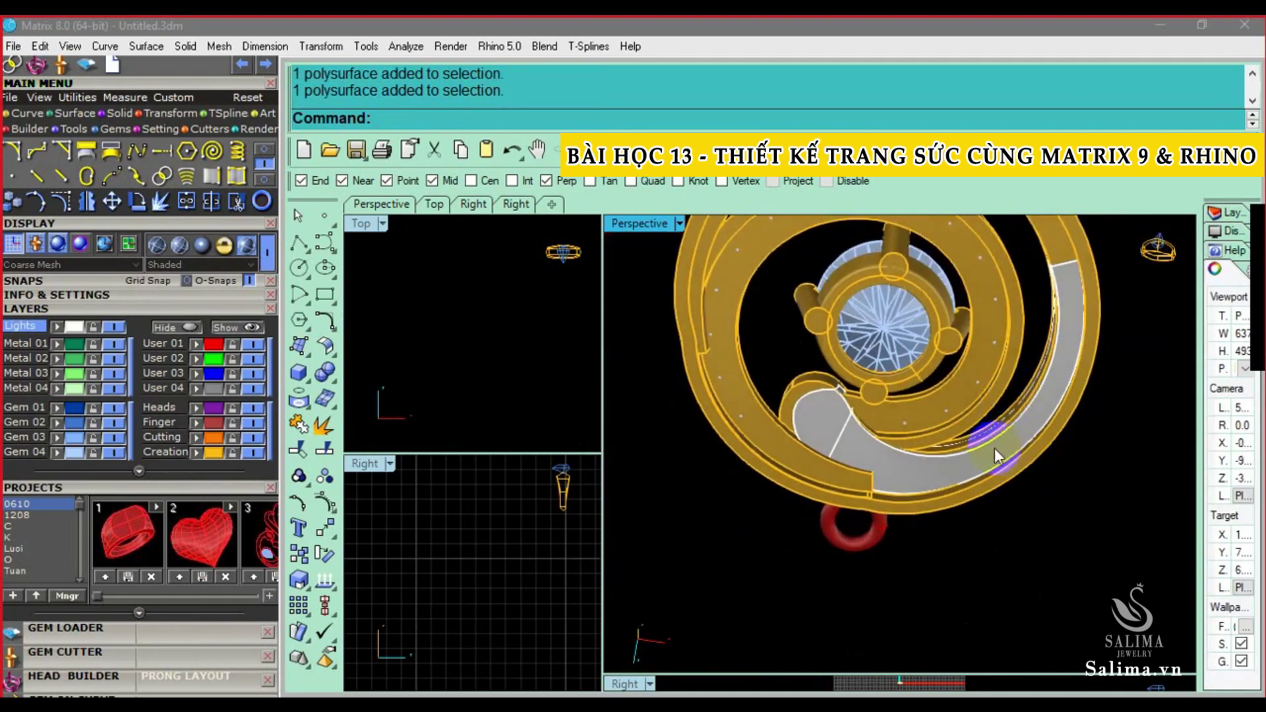
pyautogui.scroll(3, 995, 433)
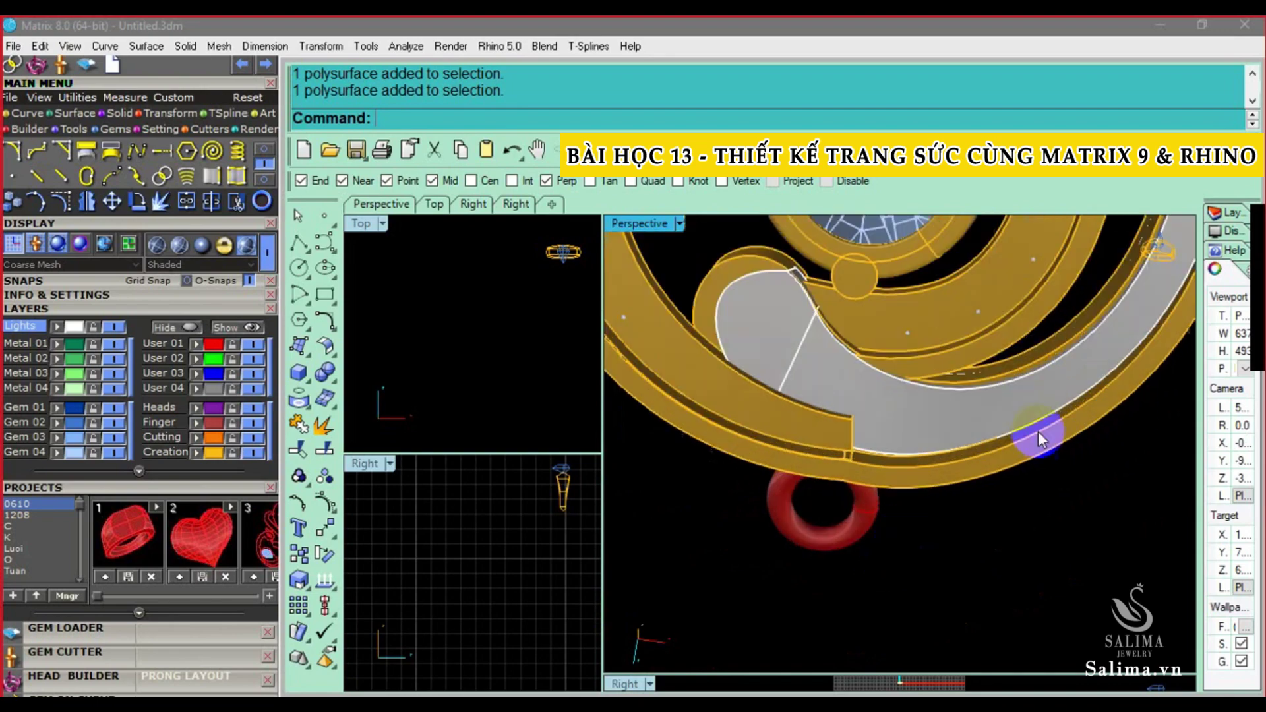
# Hide everything except the grey band and make Top the active viewport
pyautogui.click(1050, 378)
pyautogui.hotkey('ctrl', 'i')
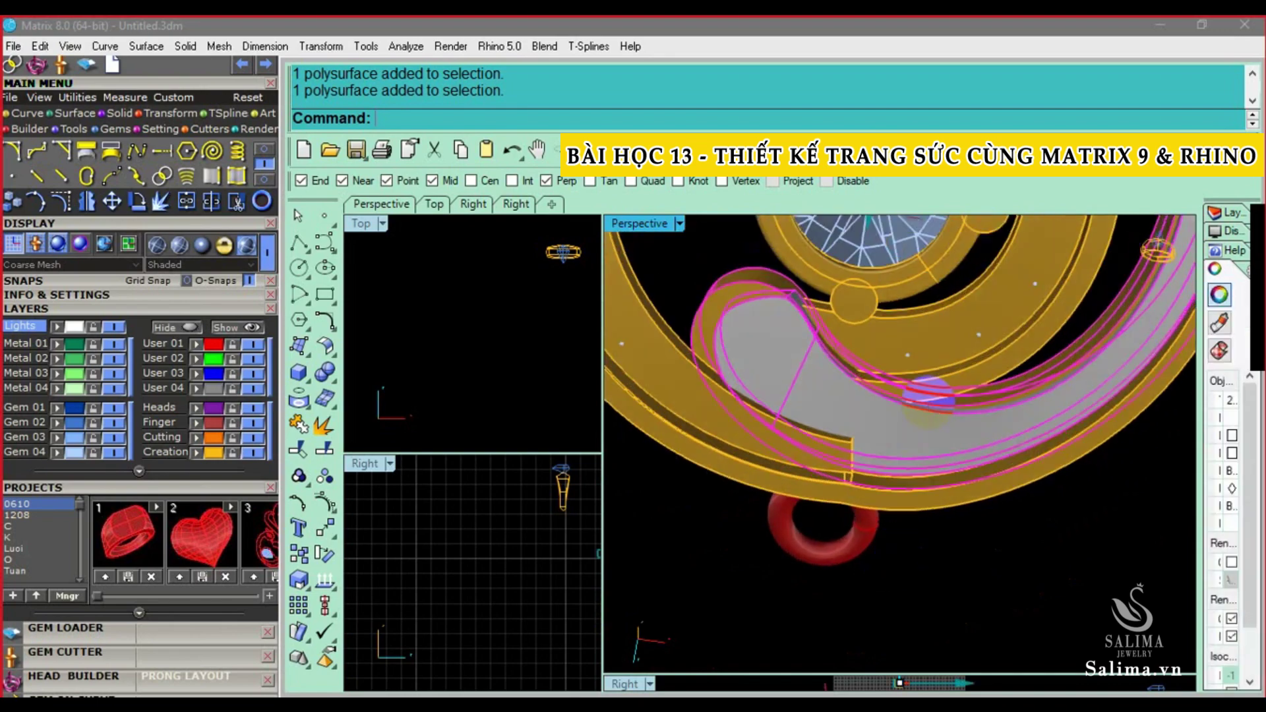
pyautogui.hotkey('ctrl', 'h')
pyautogui.click(496, 367)
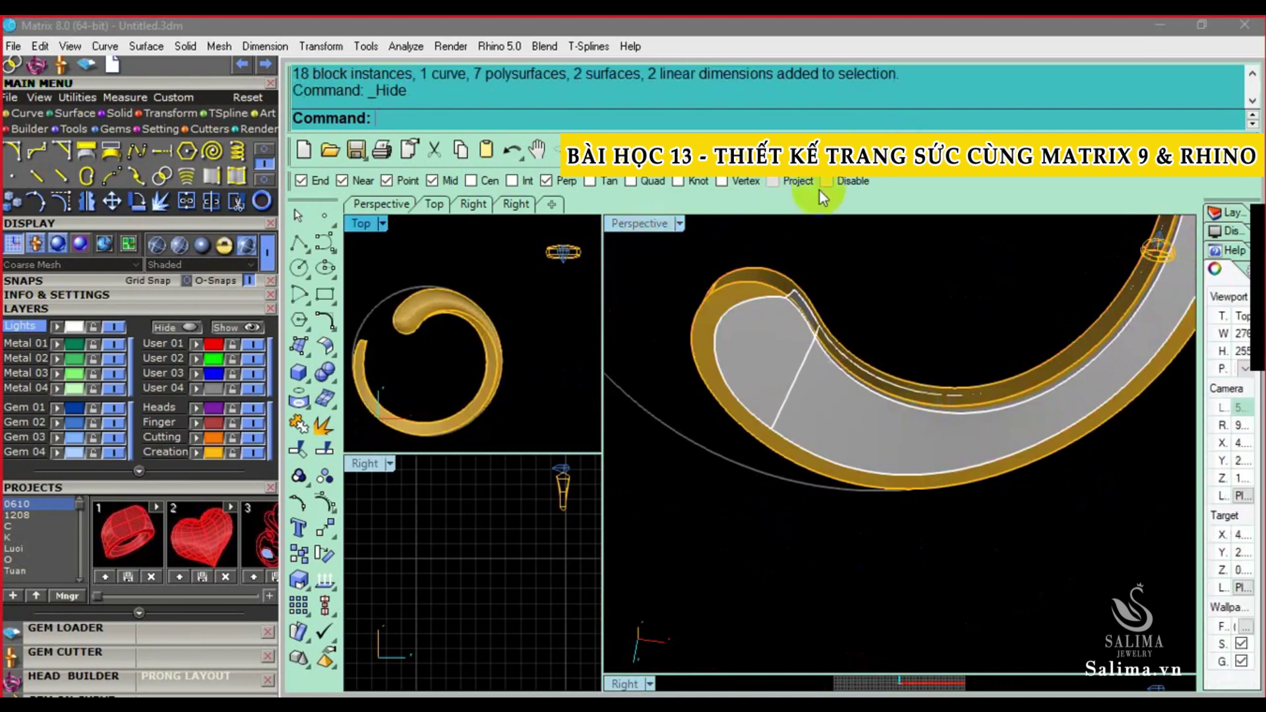
# Switch the Top view to wireframe and select the inner spiral band
pyautogui.hotkey('ctrl', 'alt', 'w')
pyautogui.scroll(1, 491, 354)
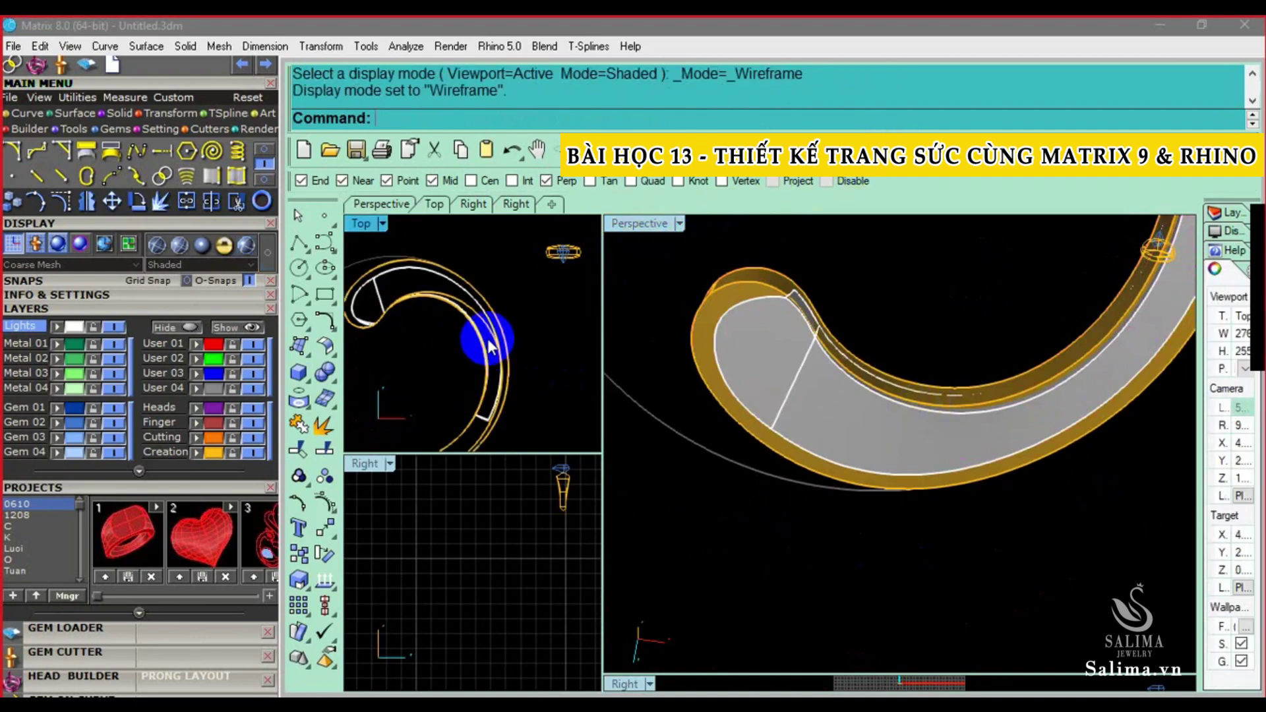
pyautogui.scroll(1, 481, 349)
pyautogui.click(465, 348)
pyautogui.scroll(-1, 477, 356)
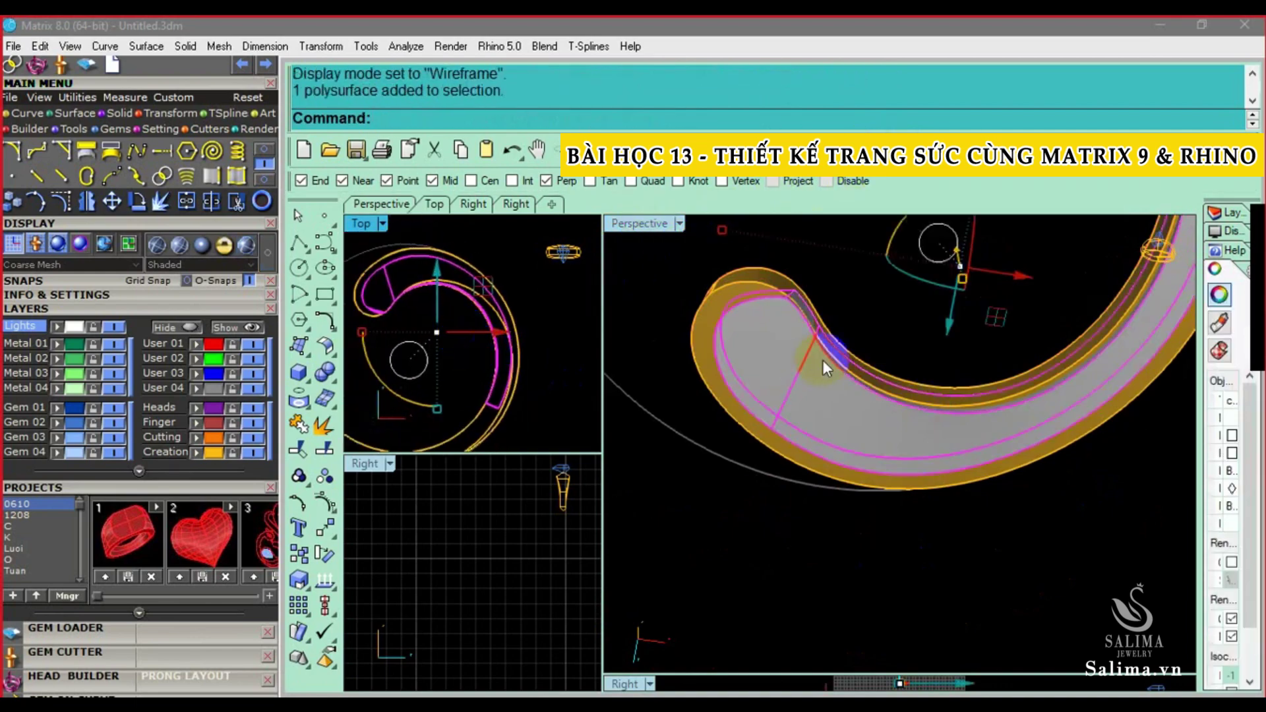
pyautogui.scroll(-3, 851, 402)
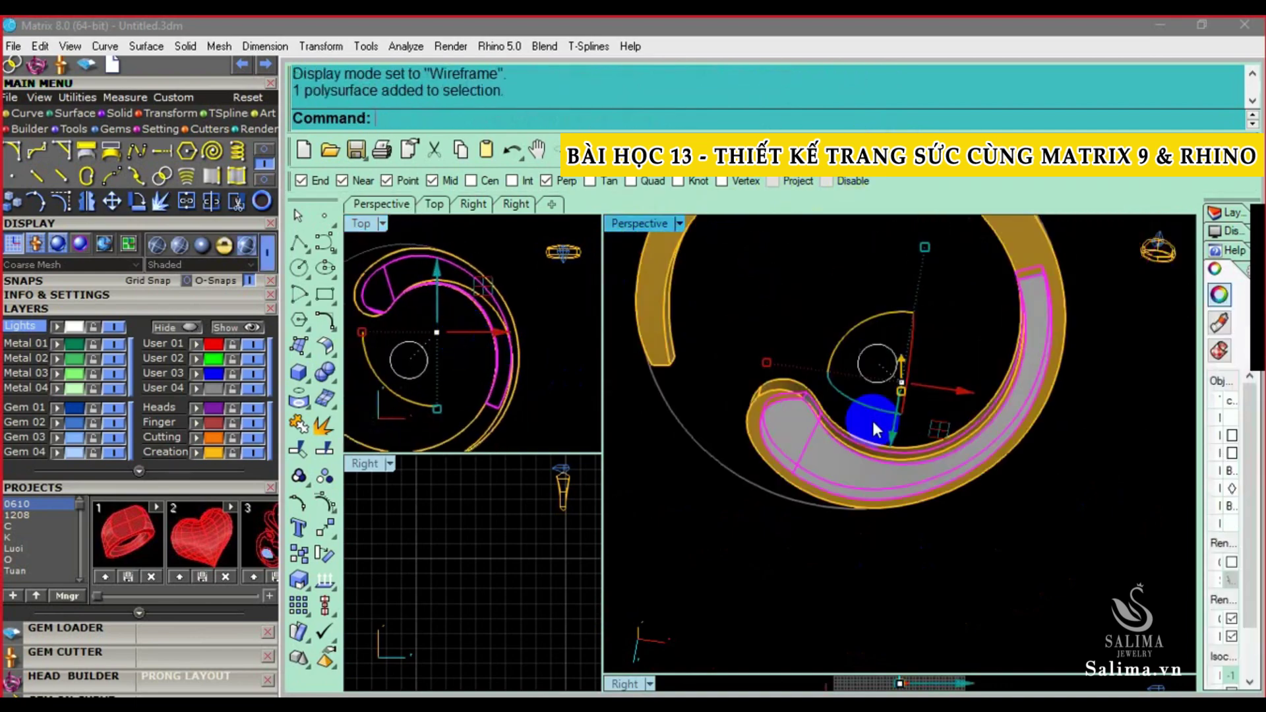
# Build a BoundingBox, CPlane-aligned control cage around the band with X, Y, Z degrees of 6
pyautogui.click(332, 536)
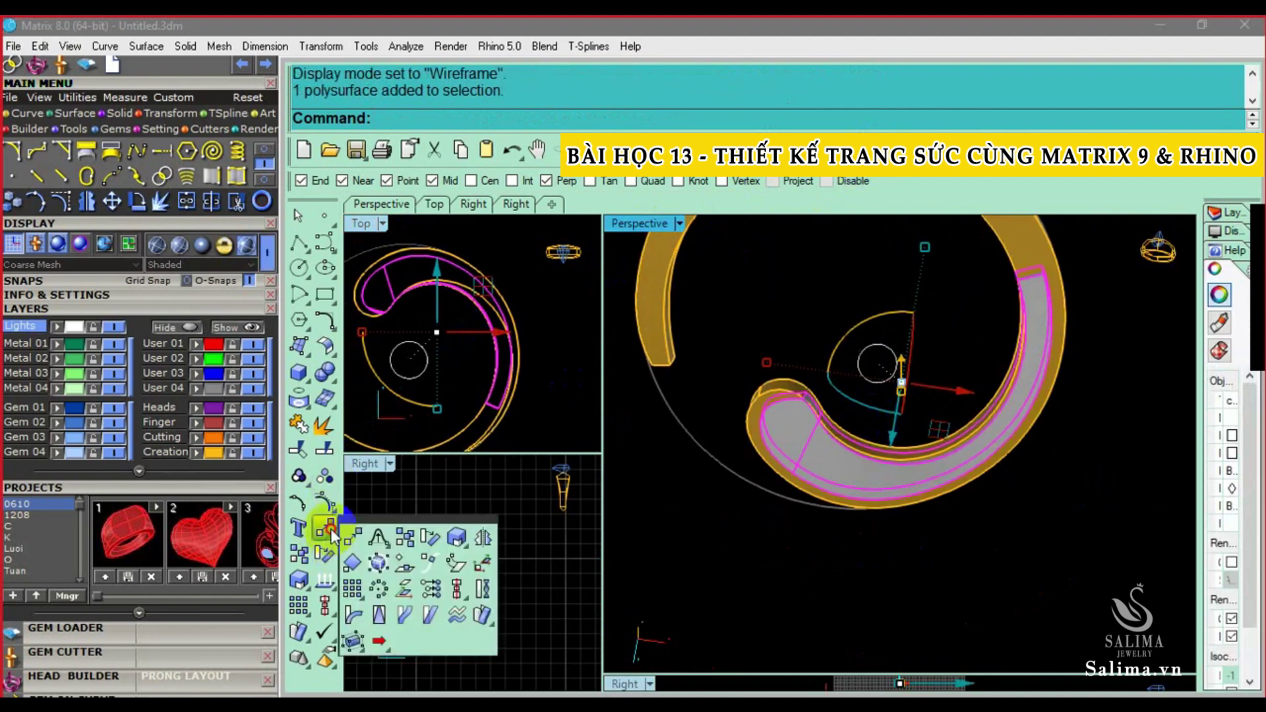
pyautogui.click(354, 642)
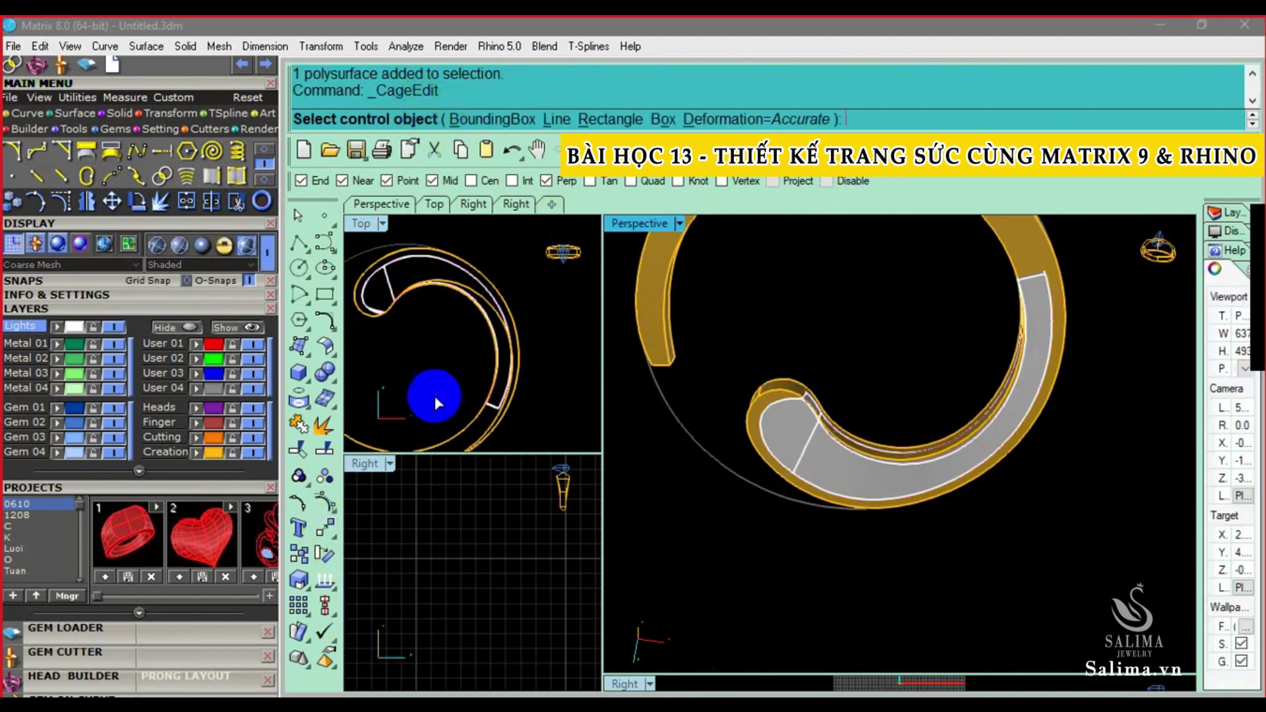
pyautogui.click(493, 118)
pyautogui.click(521, 118)
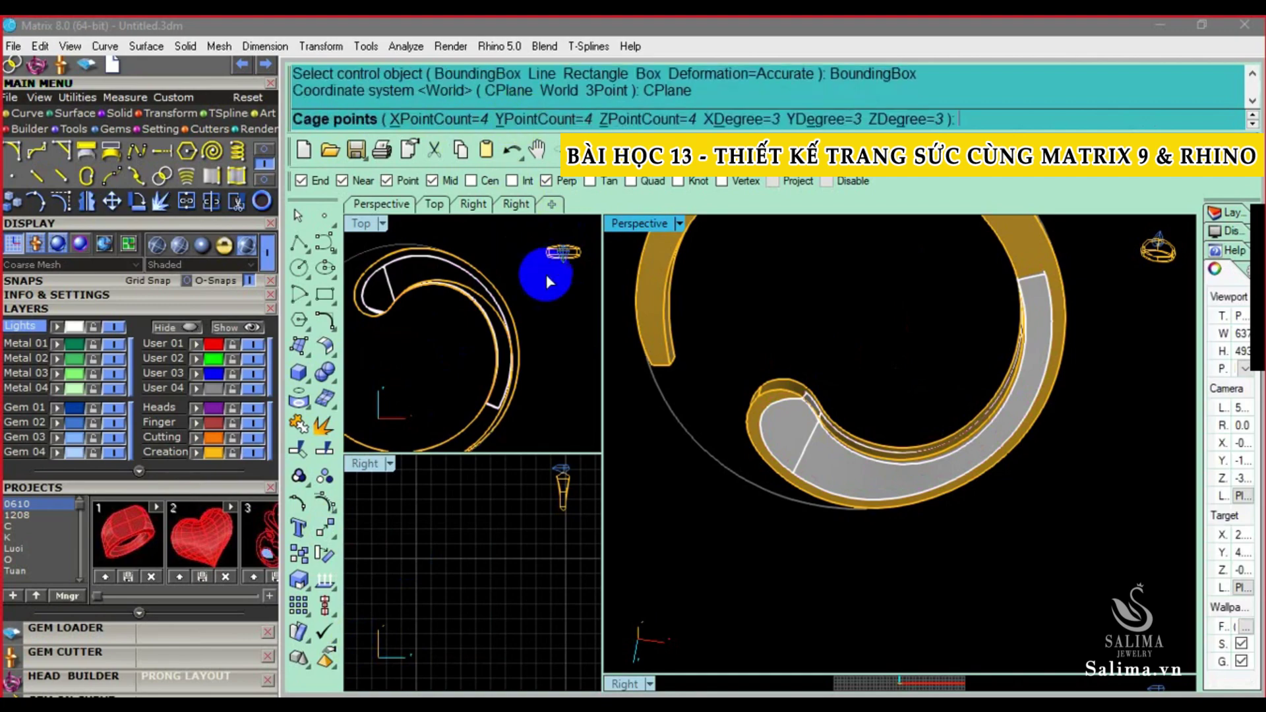
pyautogui.click(715, 120)
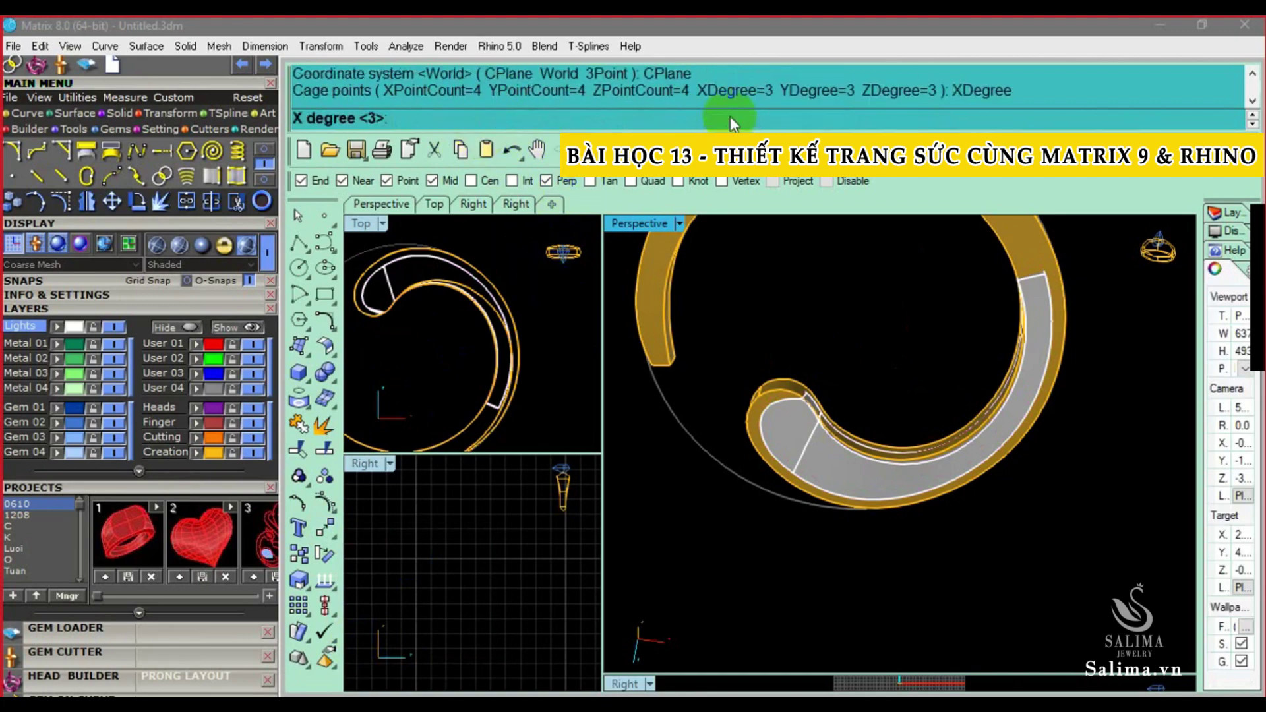
pyautogui.write('6')
pyautogui.press('Return')
pyautogui.click(839, 120)
pyautogui.write('6')
pyautogui.press('Return')
pyautogui.click(910, 119)
pyautogui.write('6')
pyautogui.press('Return')
pyautogui.press('Return')
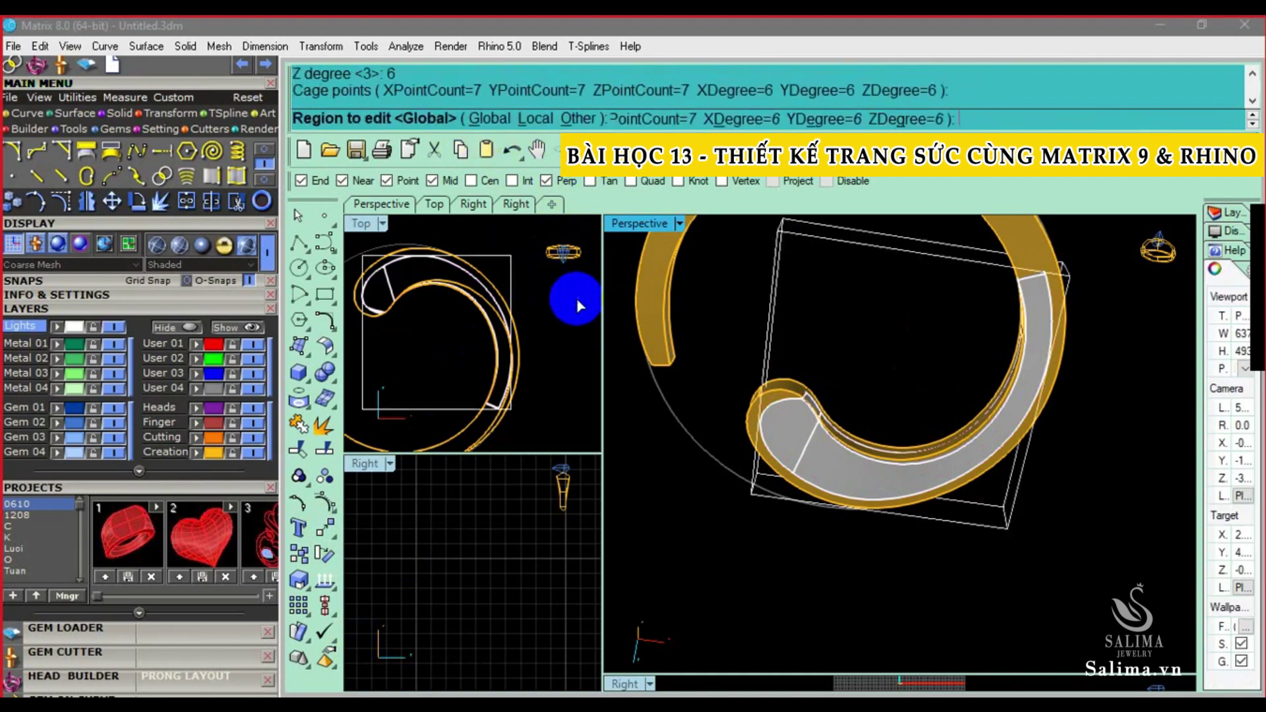
pyautogui.press('Return')
# Move a row of seven cage points to deform the band
pyautogui.press('Return')
pyautogui.moveTo(395, 302); pyautogui.dragTo(471, 309)
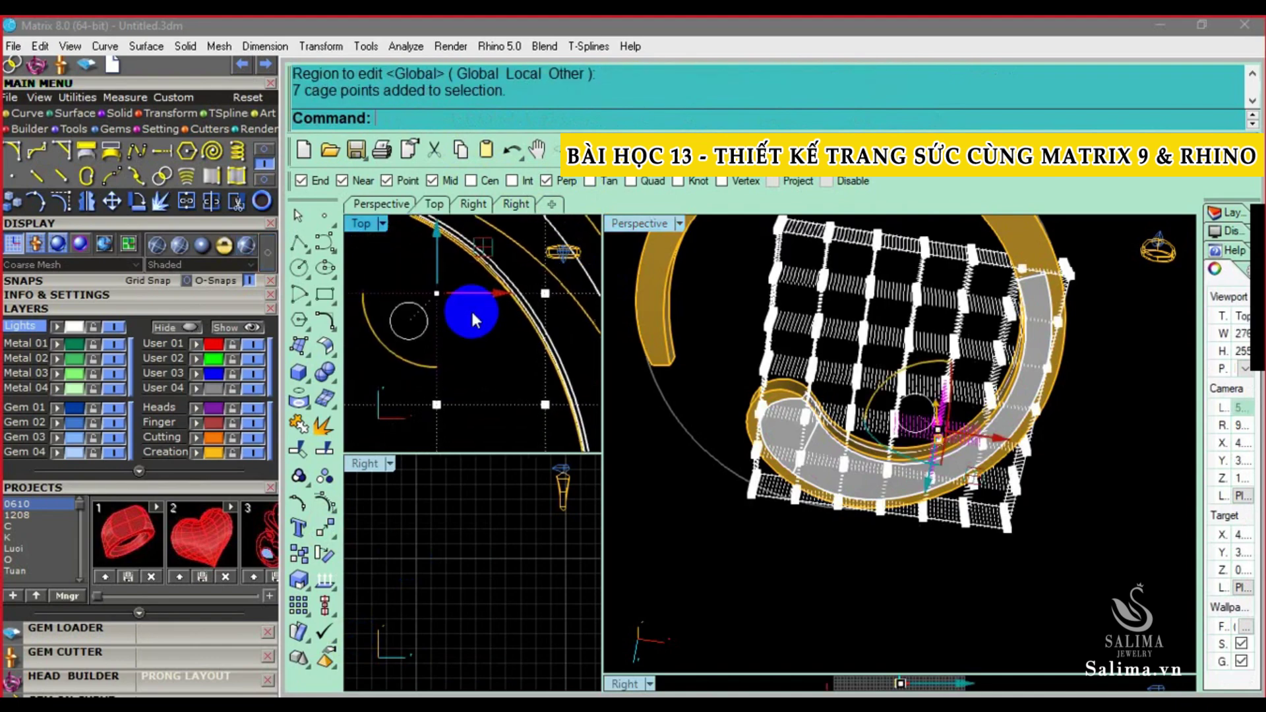
pyautogui.write('m')
pyautogui.press('Return')
pyautogui.click(499, 312)
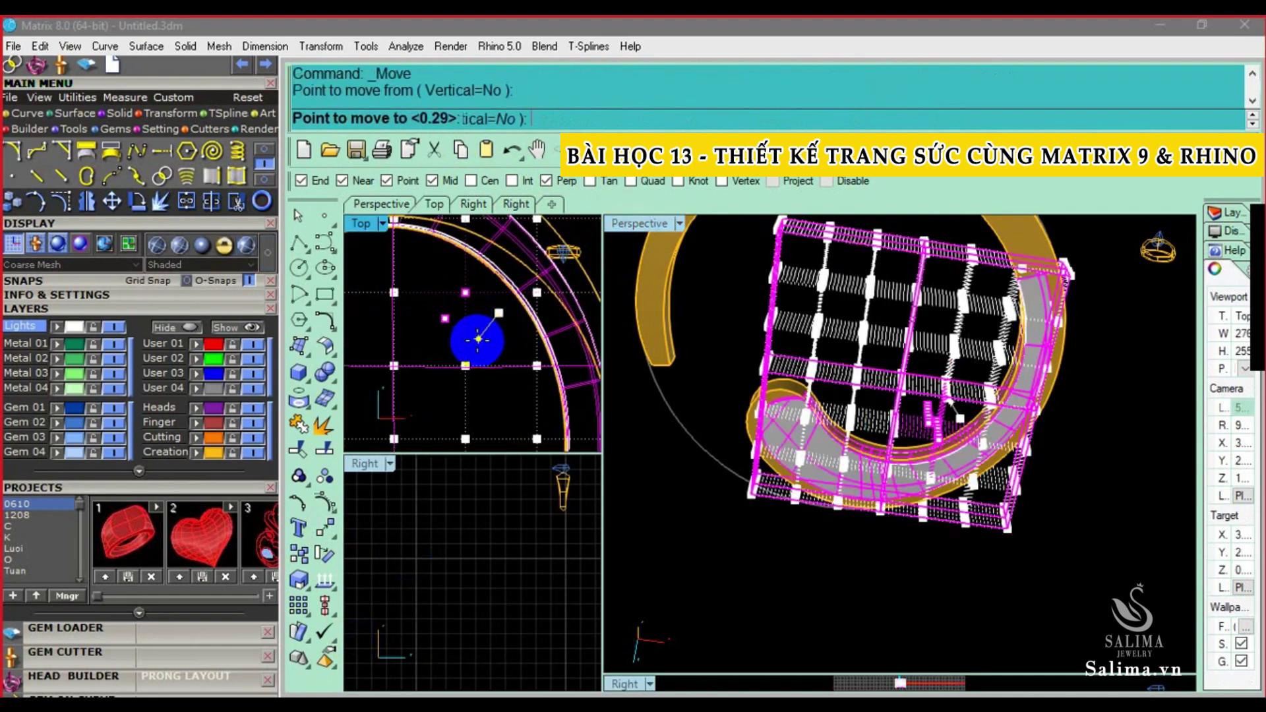
pyautogui.click(496, 323)
# Move a single cage point to bend the band further
pyautogui.press('Return')
pyautogui.click(501, 341)
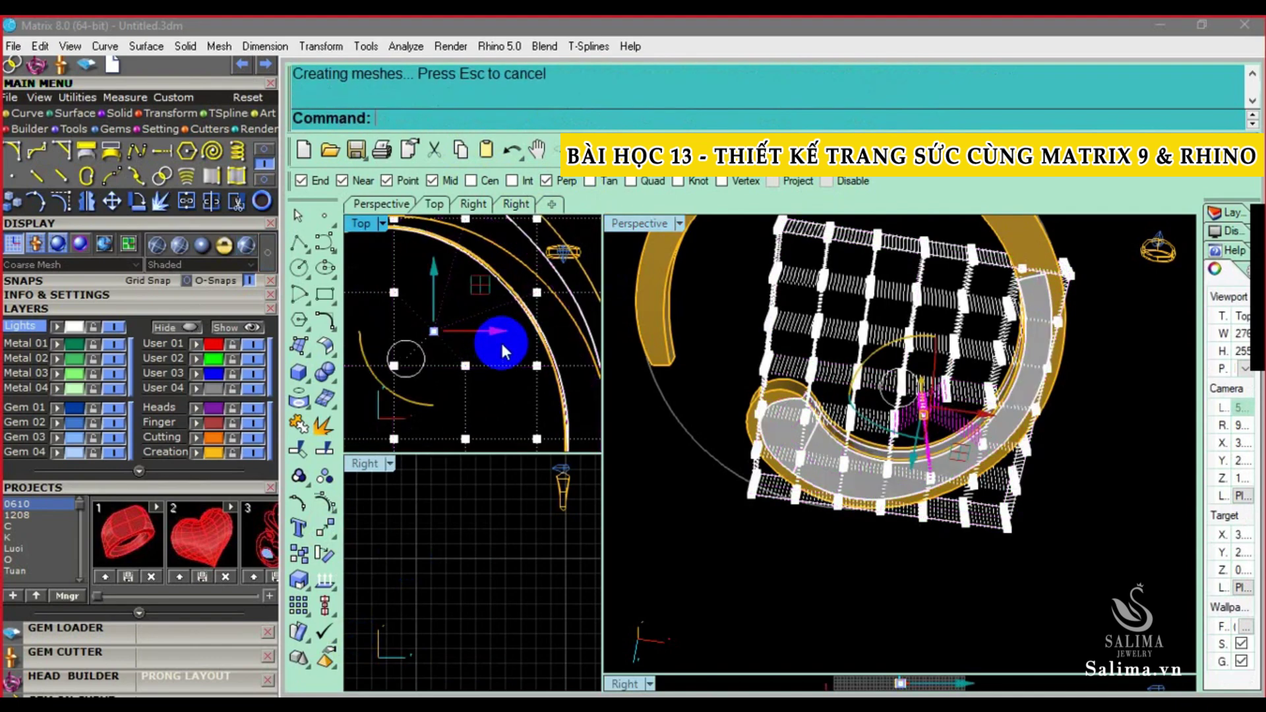
pyautogui.click(537, 367)
pyautogui.press('Return')
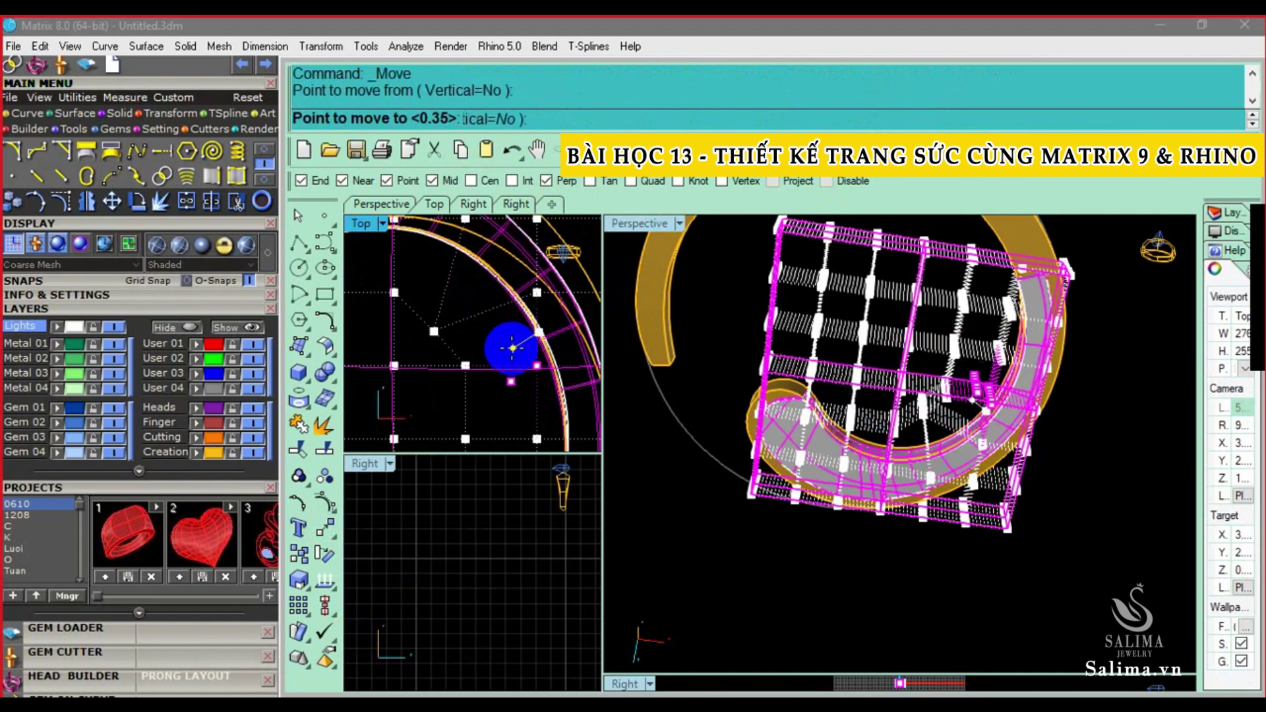
pyautogui.click(511, 348)
pyautogui.press('Return')
pyautogui.click(505, 345)
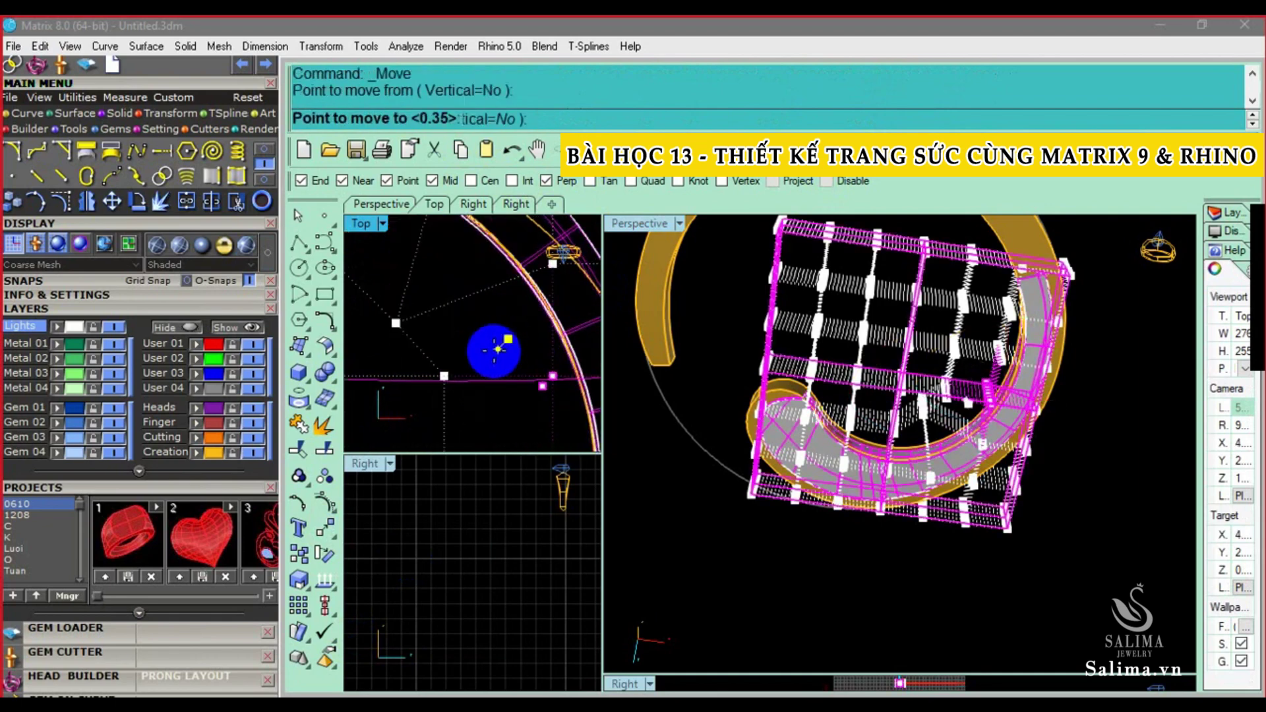
pyautogui.click(492, 353)
pyautogui.scroll(-2, 491, 342)
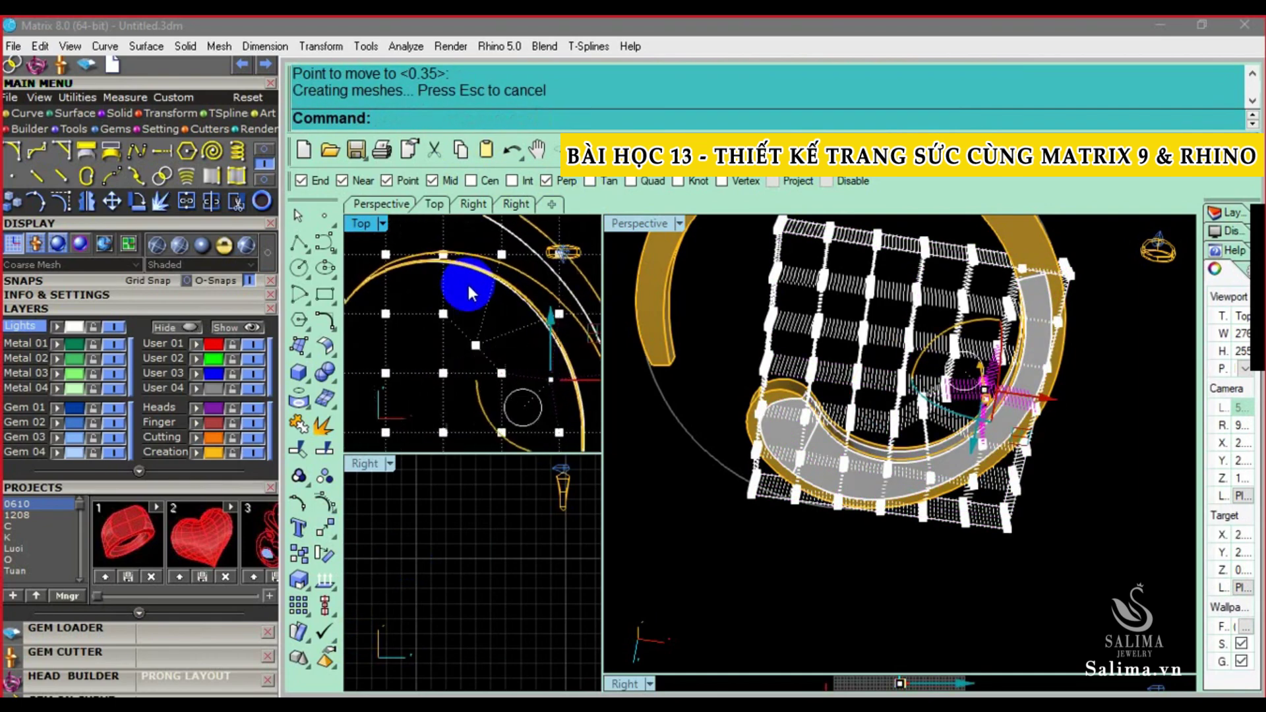
pyautogui.scroll(2, 467, 282)
# Move a group of fourteen cage points, then another point group, reshaping the band's curl
pyautogui.moveTo(421, 286); pyautogui.dragTo(480, 331)
pyautogui.press('Return')
pyautogui.click(478, 326)
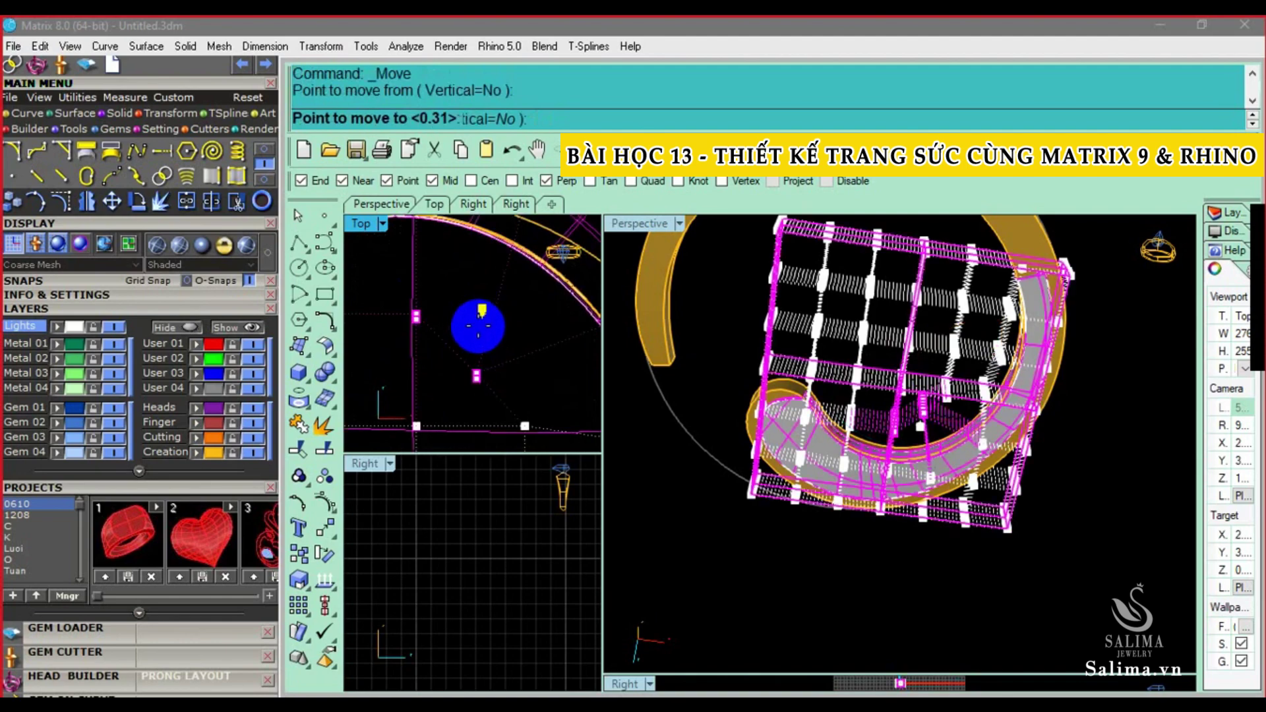
pyautogui.click(477, 339)
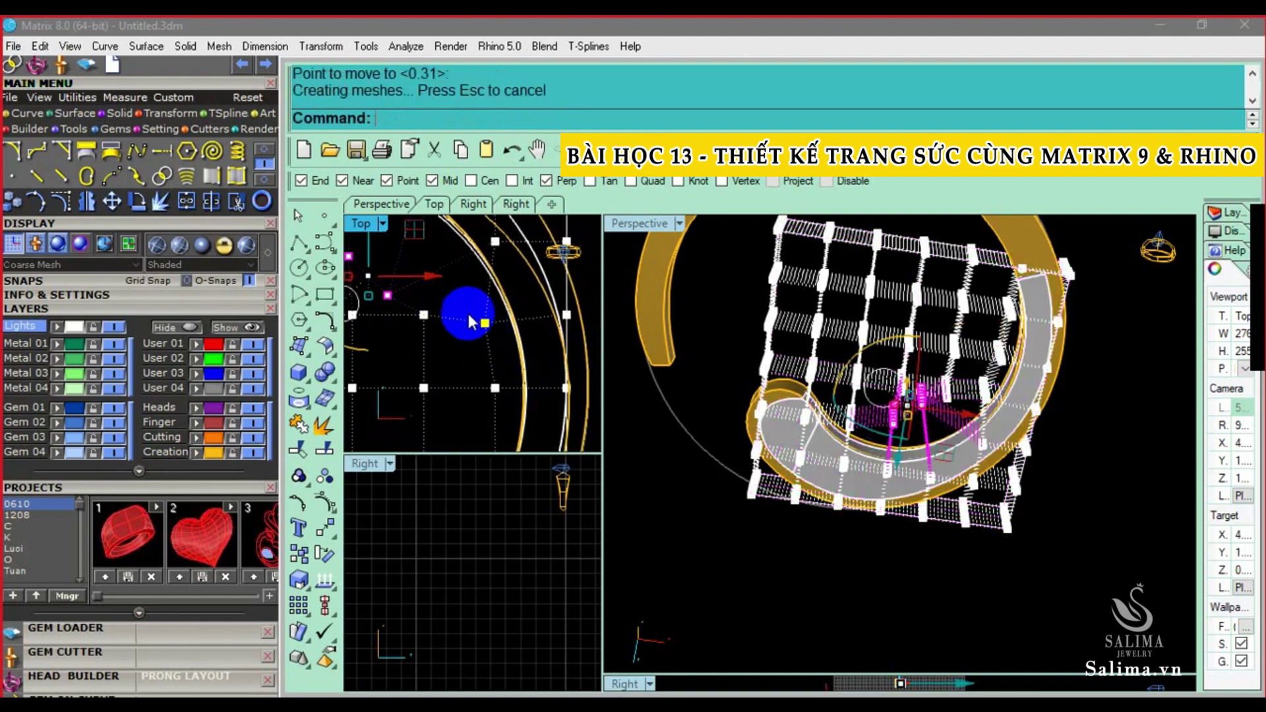
pyautogui.moveTo(486, 323); pyautogui.dragTo(508, 408)
pyautogui.press('Return')
pyautogui.click(452, 282)
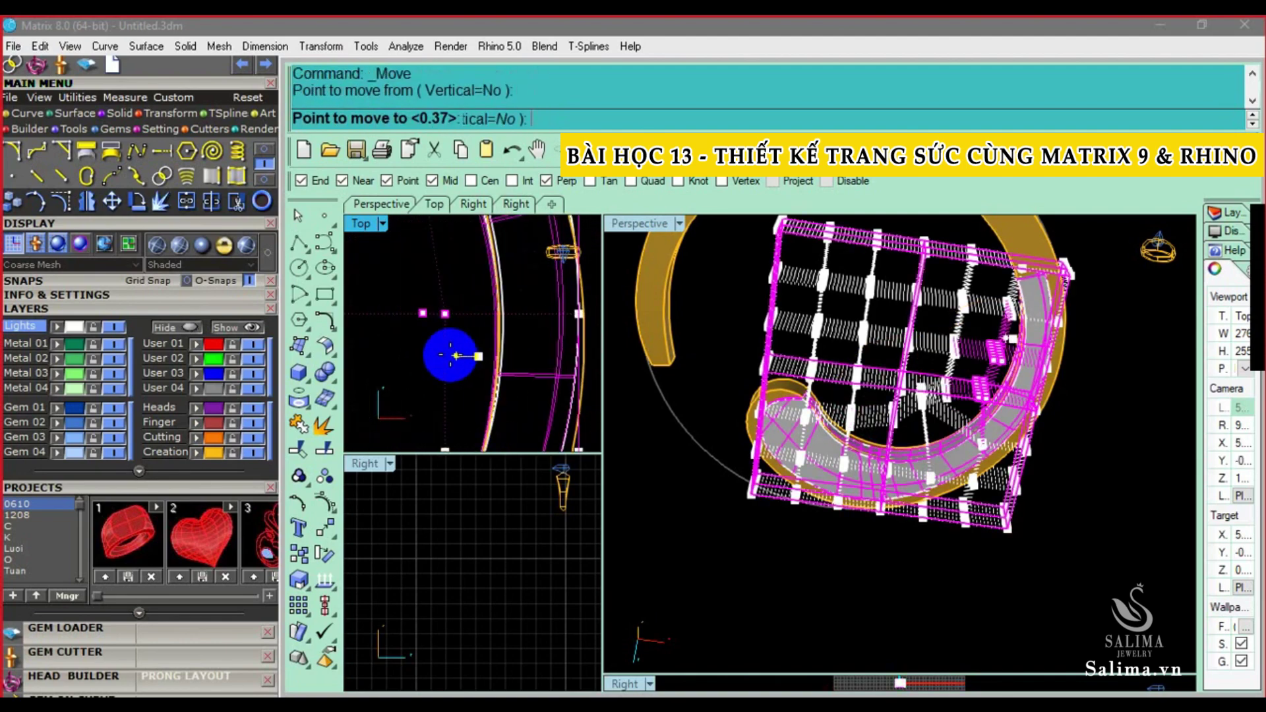
pyautogui.click(447, 356)
# Move one last cluster of cage points sideways and deselect
pyautogui.moveTo(426, 327); pyautogui.dragTo(424, 342)
pyautogui.write('m')
pyautogui.press('Return')
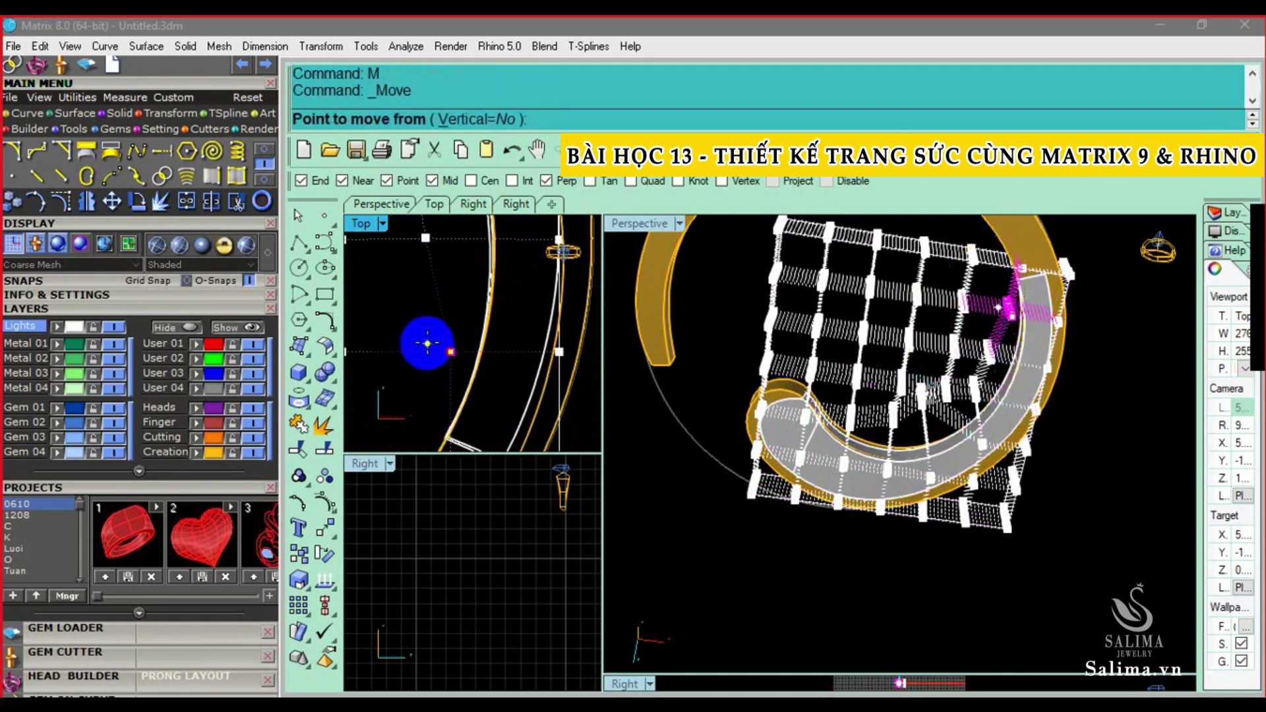
pyautogui.click(419, 341)
pyautogui.click(555, 337)
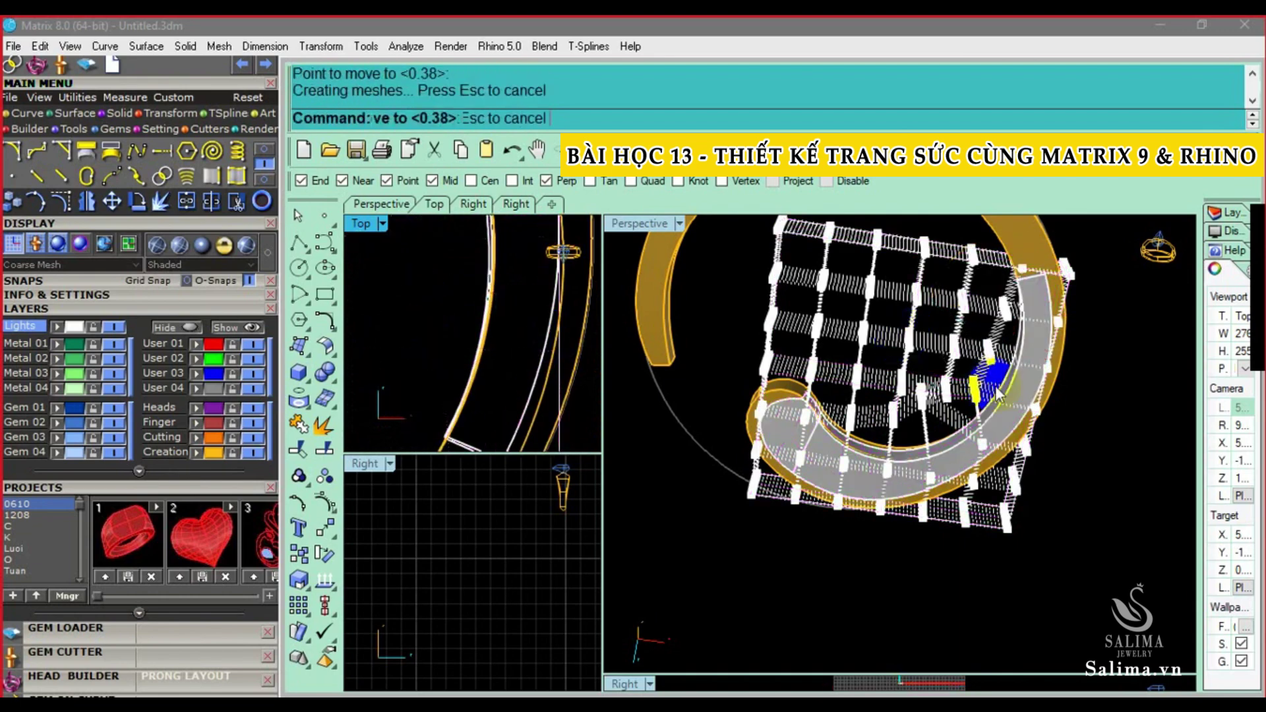
pyautogui.click(969, 460)
# Boolean-difference the reshaped inner band out of the gold spiral band
pyautogui.scroll(3, 792, 413)
pyautogui.scroll(3, 781, 397)
pyautogui.scroll(-4, 781, 398)
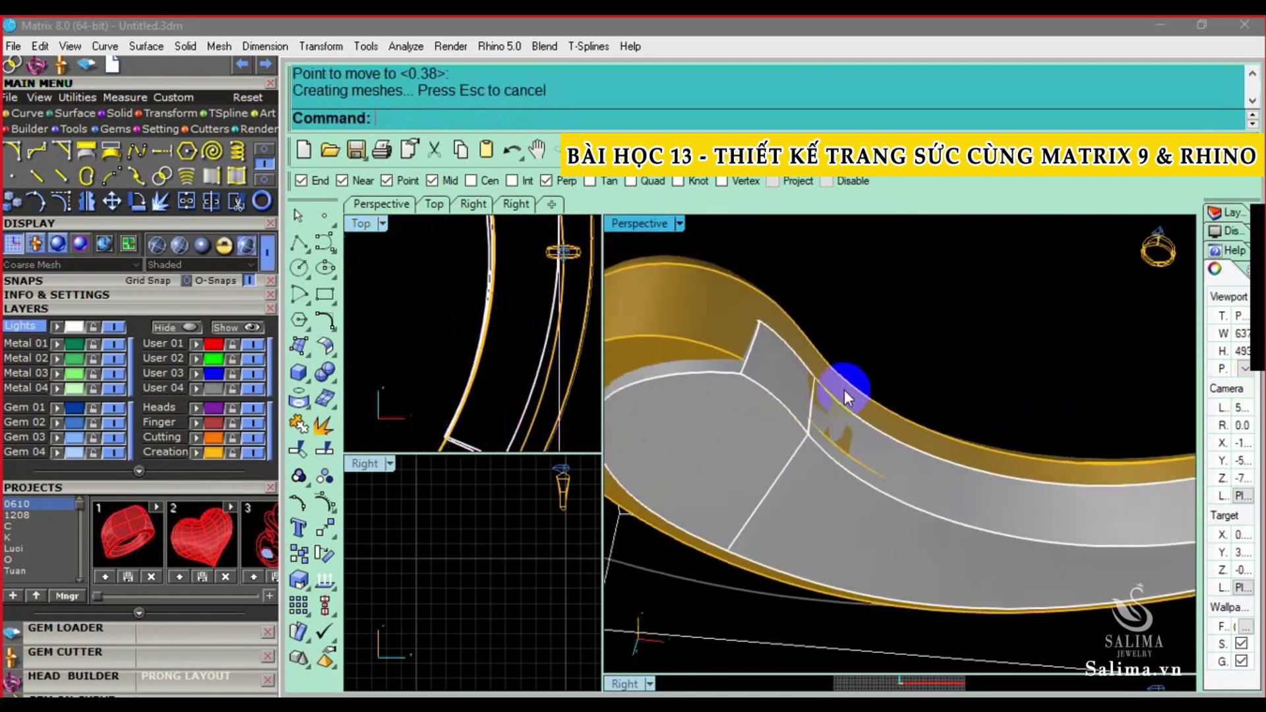
pyautogui.moveTo(844, 389); pyautogui.dragTo(892, 432, button='right')
pyautogui.scroll(3, 862, 334)
pyautogui.scroll(-2, 484, 375)
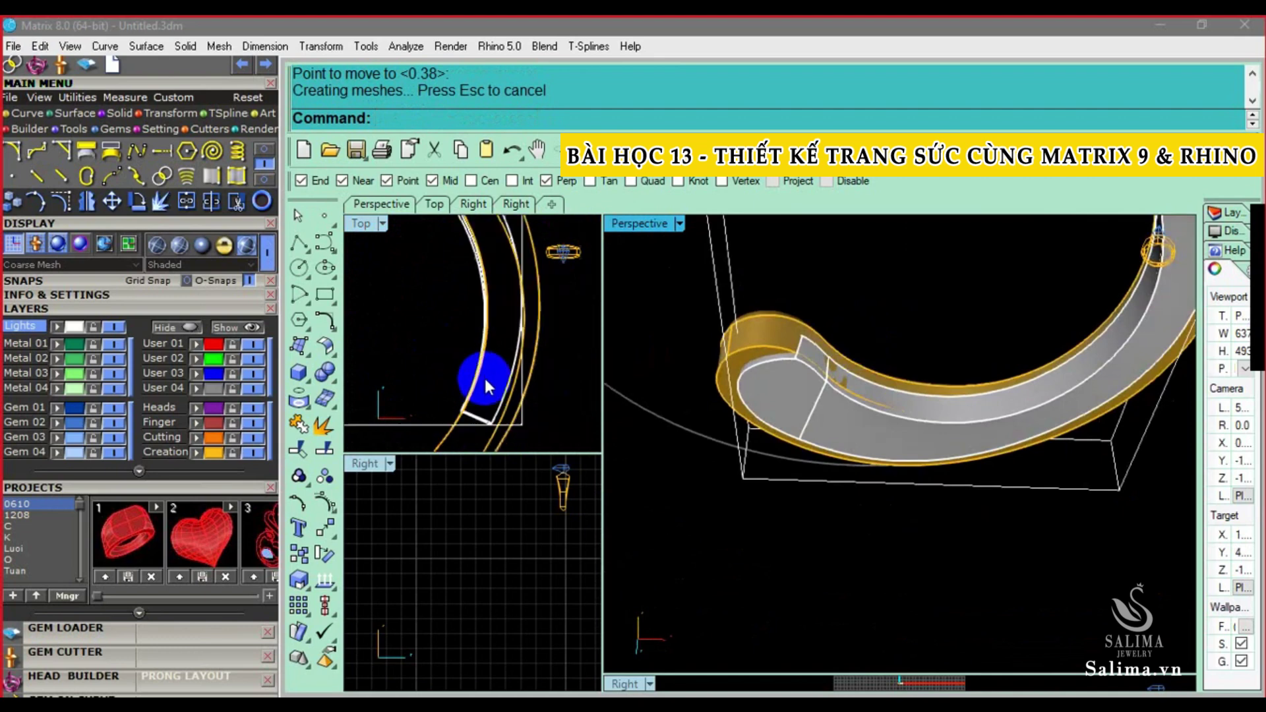
pyautogui.scroll(-2, 509, 354)
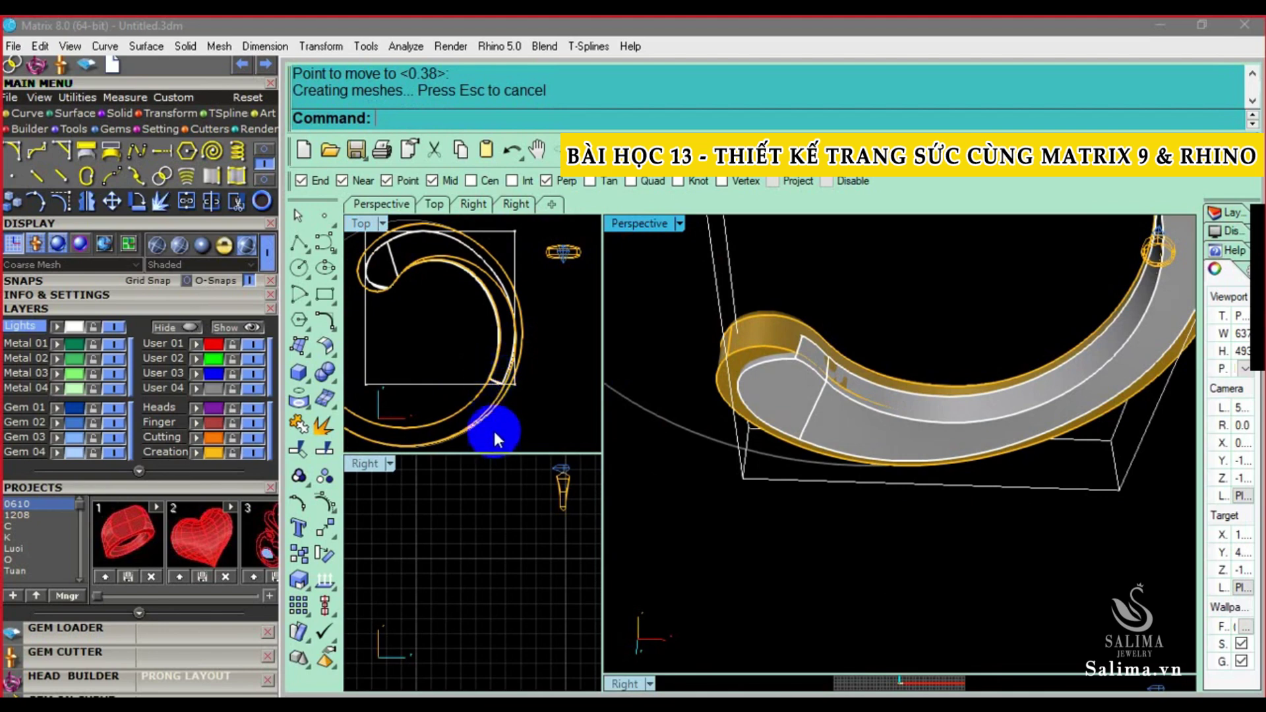
pyautogui.click(789, 328)
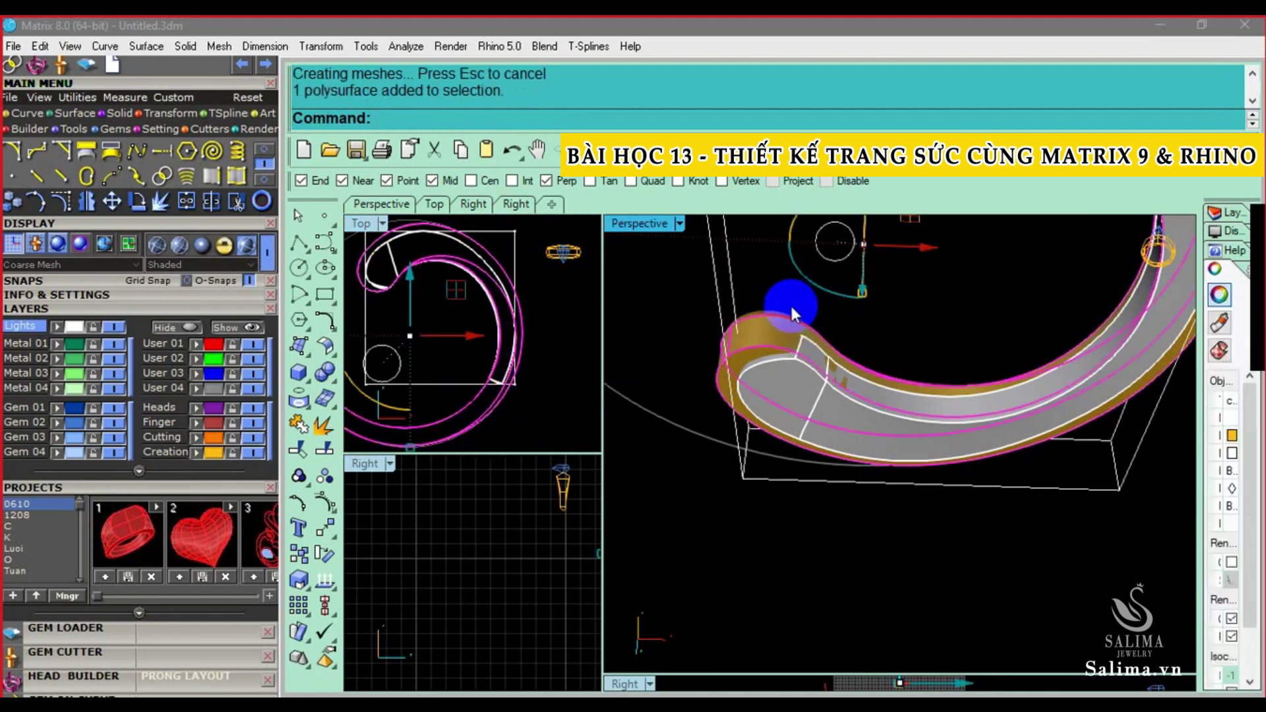
pyautogui.click(326, 381)
pyautogui.click(376, 392)
pyautogui.rightClick(902, 315)
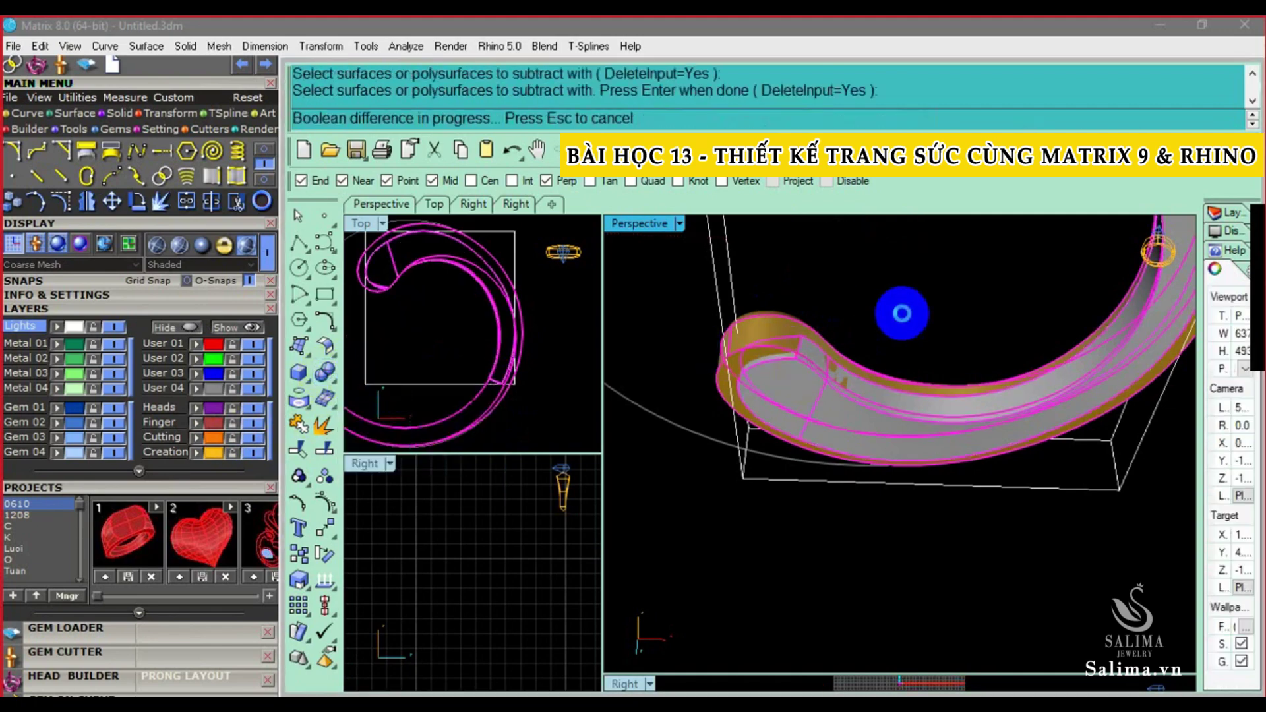
# Delete the leftover cage box and inspect the cut band
pyautogui.moveTo(903, 320); pyautogui.dragTo(715, 328, button='right')
pyautogui.click(919, 348)
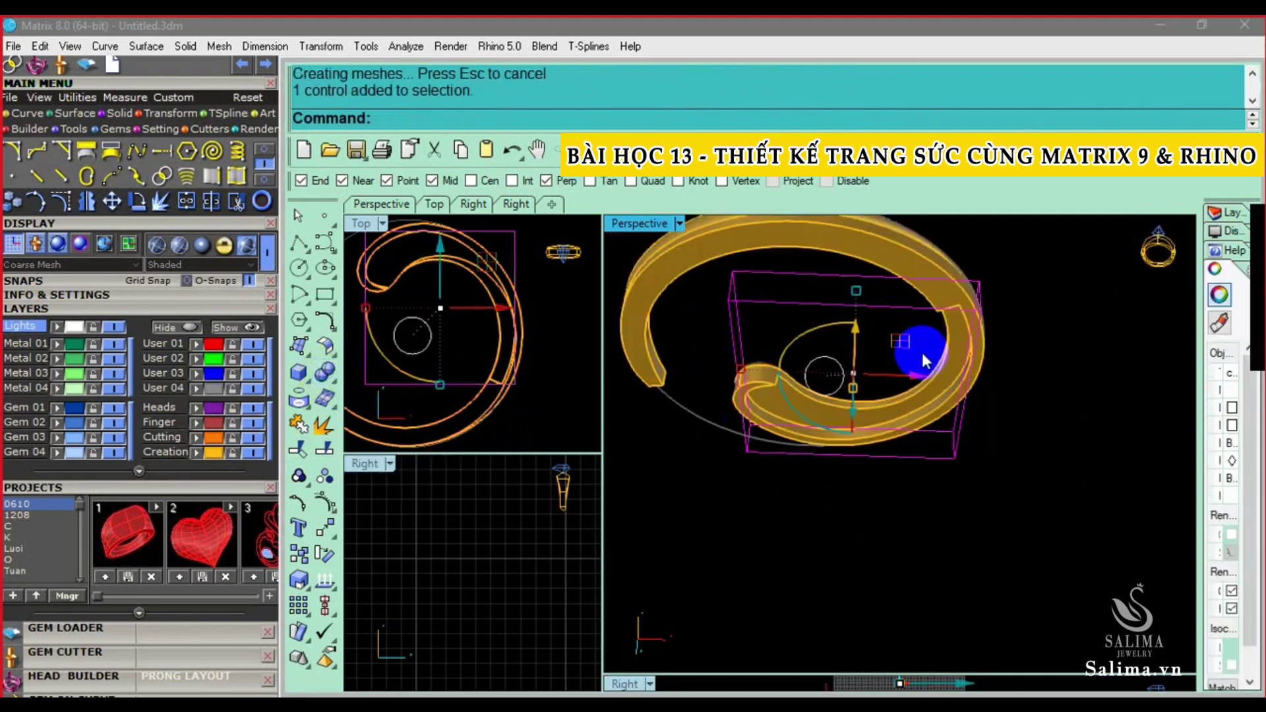
pyautogui.press('Delete')
pyautogui.moveTo(922, 352)
pyautogui.mouseDown(button='right')
pyautogui.moveTo(926, 418)
pyautogui.moveTo(1018, 495)
pyautogui.moveTo(1058, 469)
pyautogui.mouseUp(button='right')
pyautogui.write('D')
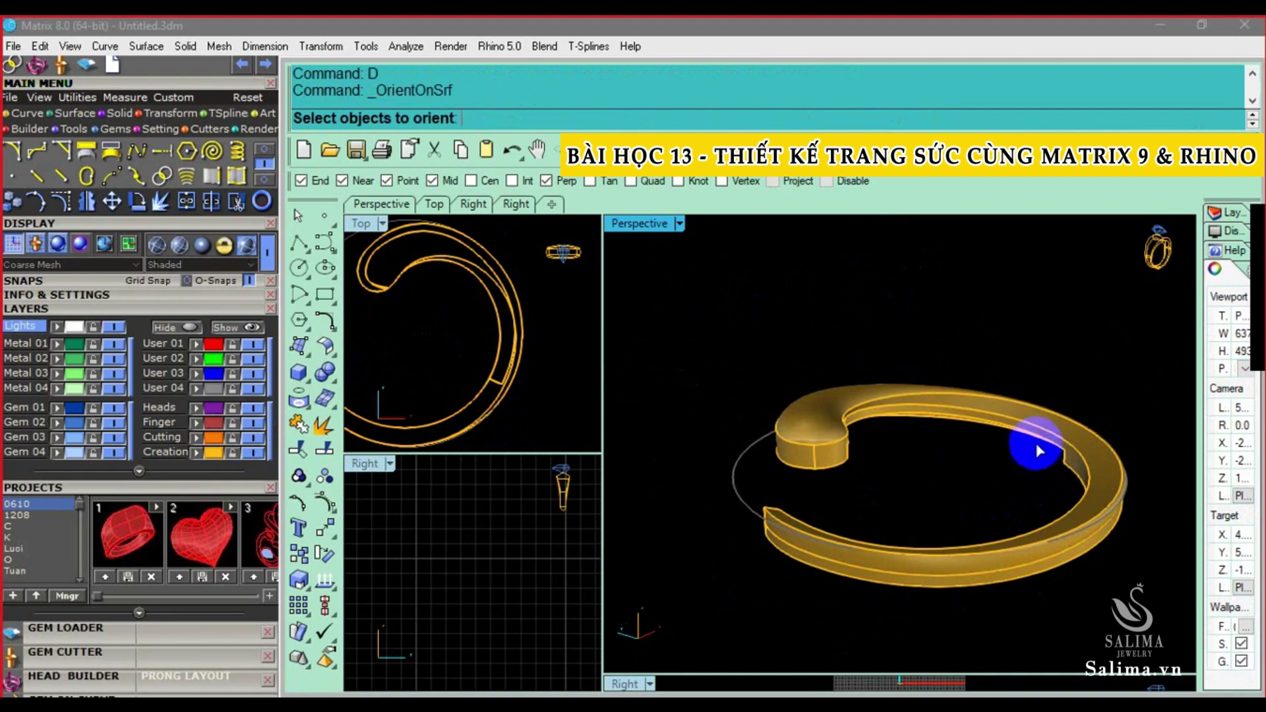
pyautogui.press('Escape')
pyautogui.write('show')
pyautogui.press('Return')
pyautogui.moveTo(999, 441)
pyautogui.mouseDown(button='right')
pyautogui.moveTo(899, 499)
pyautogui.moveTo(869, 552)
pyautogui.mouseUp(button='right')
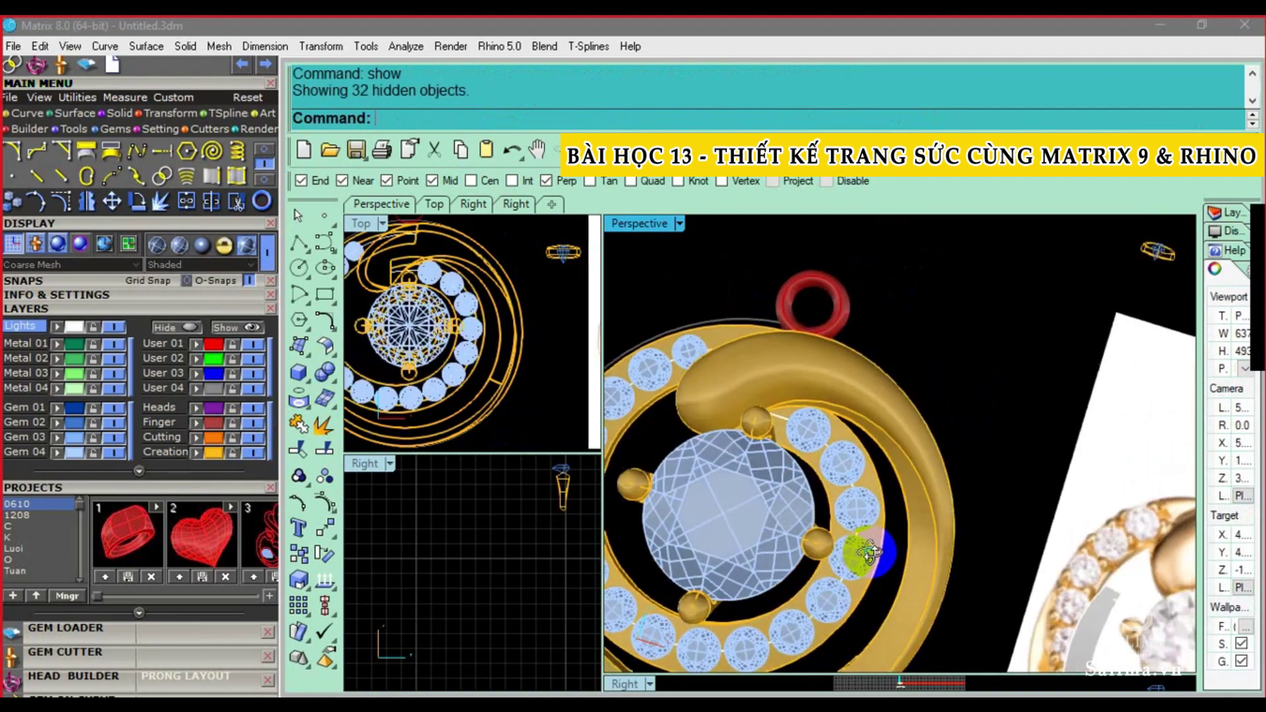
pyautogui.moveTo(837, 429)
pyautogui.mouseDown(button='right')
pyautogui.moveTo(876, 275)
pyautogui.moveTo(904, 339)
pyautogui.moveTo(812, 433)
pyautogui.moveTo(960, 393)
pyautogui.moveTo(901, 421)
pyautogui.moveTo(932, 407)
pyautogui.moveTo(824, 412)
pyautogui.moveTo(848, 382)
pyautogui.moveTo(935, 358)
pyautogui.mouseUp(button='right')
pyautogui.moveTo(848, 407); pyautogui.dragTo(857, 409, button='right')
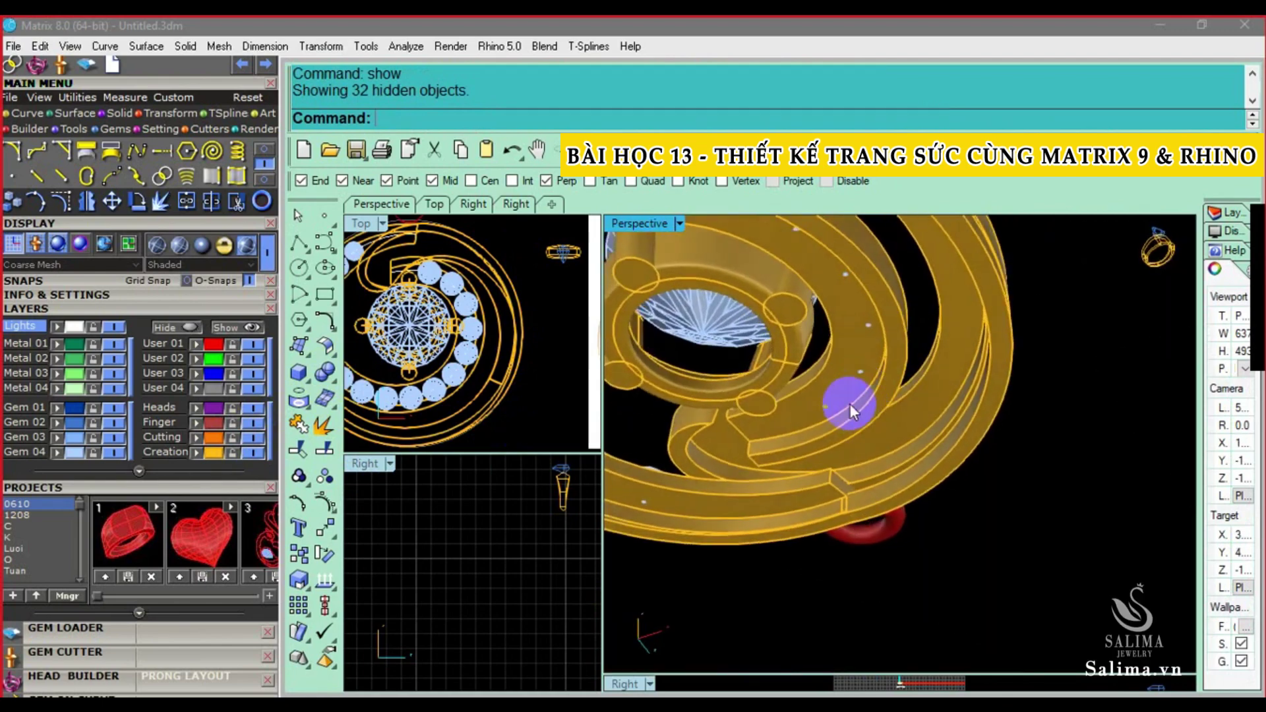
pyautogui.moveTo(849, 390)
pyautogui.mouseDown(button='right')
pyautogui.moveTo(838, 362)
pyautogui.moveTo(956, 531)
pyautogui.moveTo(910, 521)
pyautogui.moveTo(924, 457)
pyautogui.mouseUp(button='right')
pyautogui.scroll(-3, 480, 396)
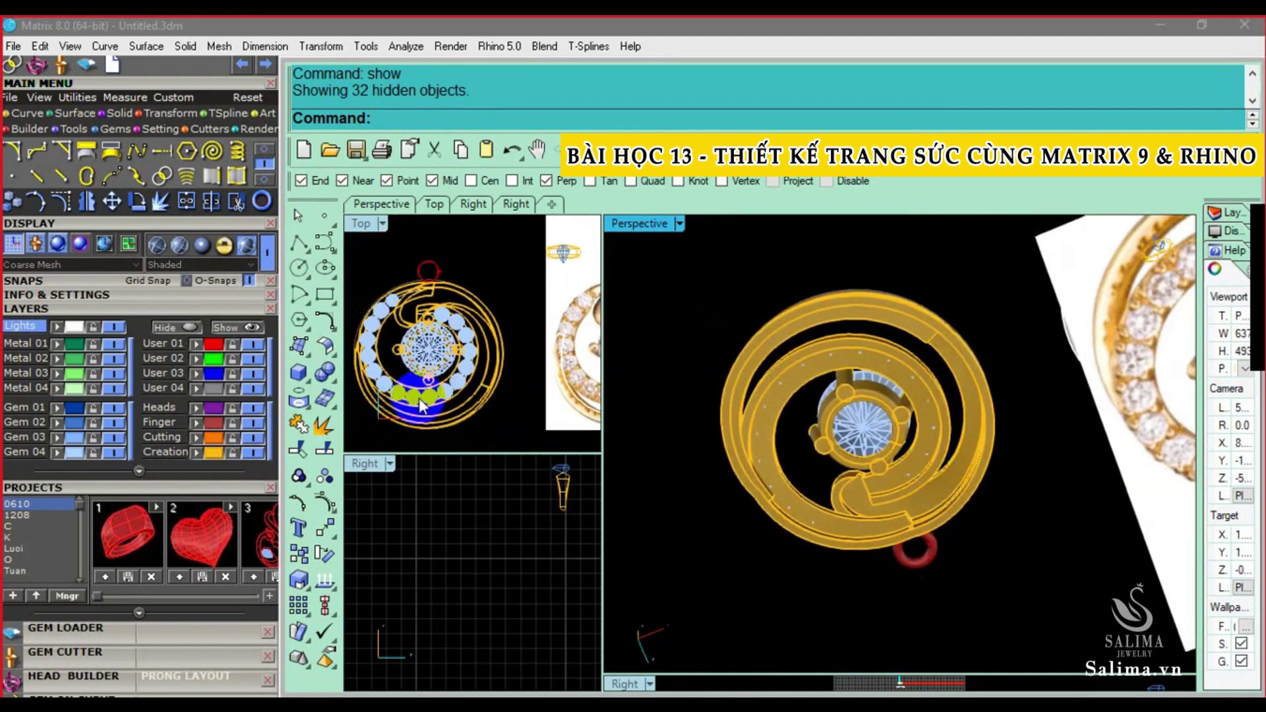
pyautogui.moveTo(398, 364); pyautogui.dragTo(450, 390, button='right')
pyautogui.scroll(3, 894, 437)
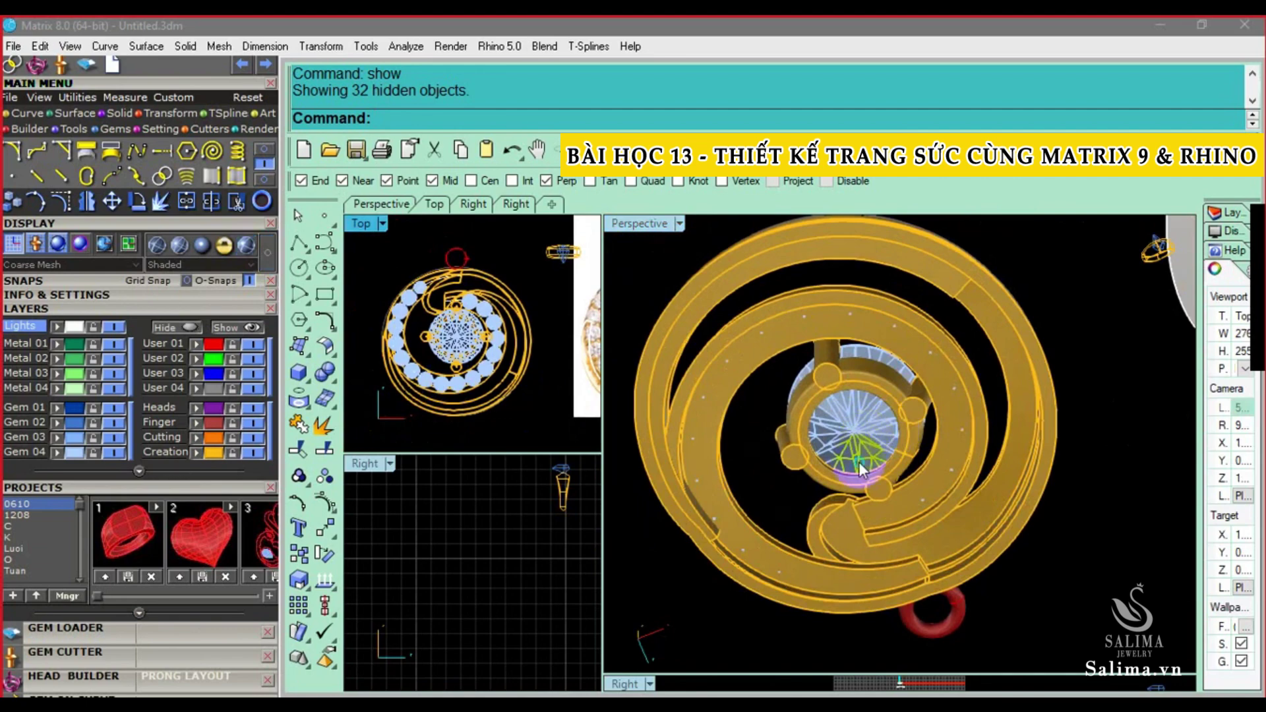
pyautogui.moveTo(859, 469); pyautogui.dragTo(848, 534, button='right')
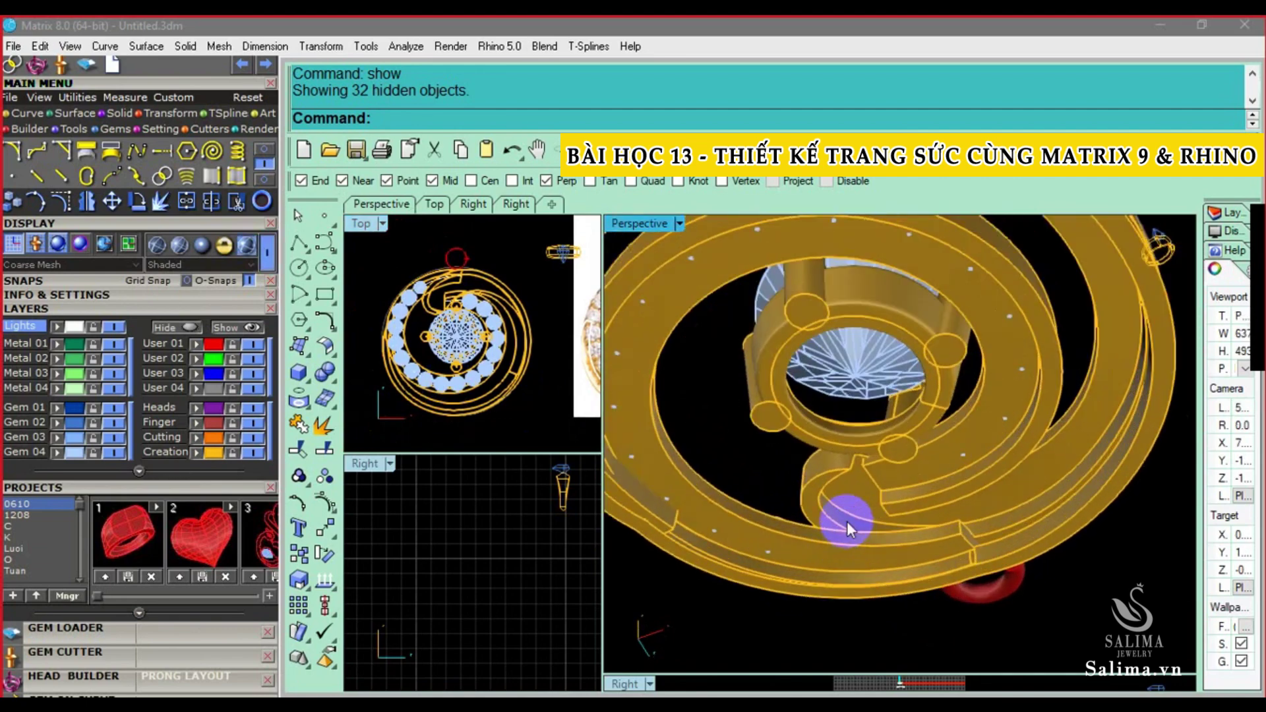
pyautogui.moveTo(847, 521)
pyautogui.mouseDown(button='right')
pyautogui.moveTo(857, 486)
pyautogui.moveTo(885, 537)
pyautogui.moveTo(896, 470)
pyautogui.moveTo(889, 545)
pyautogui.moveTo(919, 425)
pyautogui.moveTo(918, 468)
pyautogui.moveTo(907, 451)
pyautogui.moveTo(972, 494)
pyautogui.moveTo(1012, 616)
pyautogui.moveTo(965, 404)
pyautogui.moveTo(987, 375)
pyautogui.moveTo(1030, 389)
pyautogui.moveTo(1031, 379)
pyautogui.moveTo(942, 420)
pyautogui.moveTo(819, 423)
pyautogui.moveTo(759, 307)
pyautogui.moveTo(787, 325)
pyautogui.moveTo(794, 303)
pyautogui.moveTo(783, 327)
pyautogui.mouseUp(button='right')
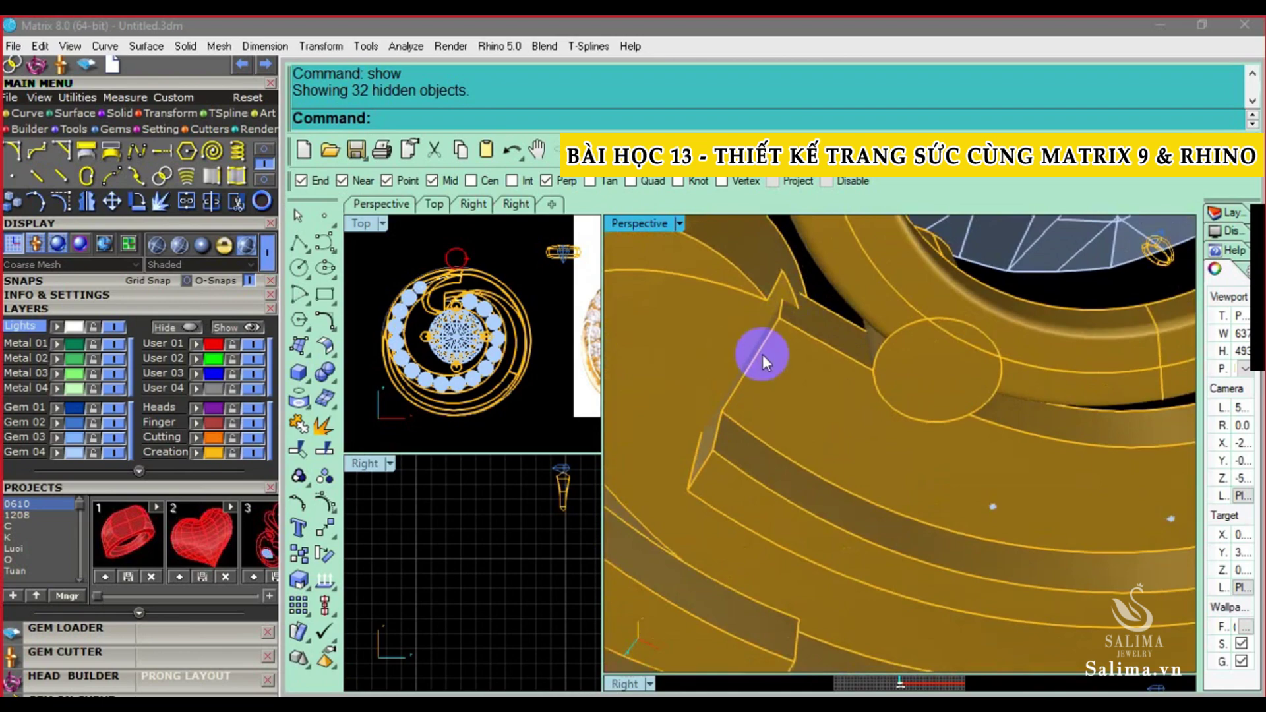
pyautogui.scroll(-3, 766, 350)
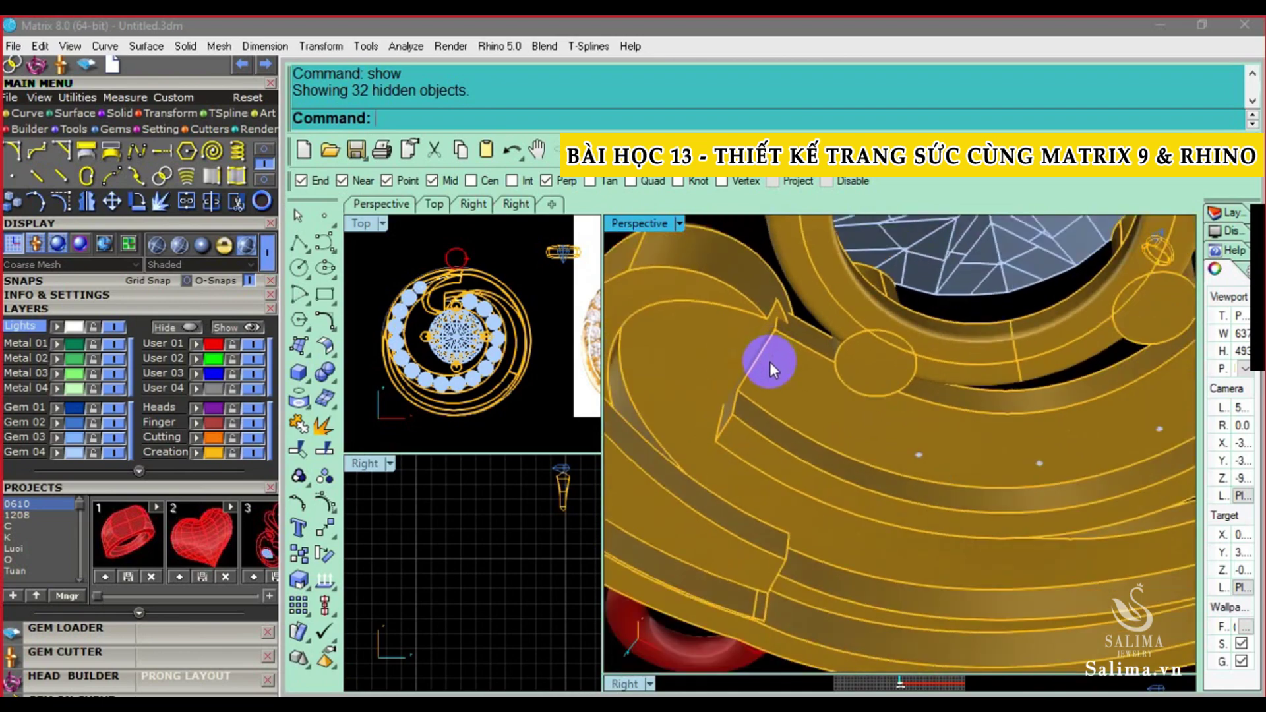
pyautogui.moveTo(769, 361)
pyautogui.mouseDown(button='right')
pyautogui.moveTo(816, 387)
pyautogui.moveTo(771, 418)
pyautogui.moveTo(994, 343)
pyautogui.moveTo(961, 452)
pyautogui.moveTo(940, 434)
pyautogui.moveTo(959, 417)
pyautogui.moveTo(966, 447)
pyautogui.mouseUp(button='right')
pyautogui.scroll(2, 973, 439)
pyautogui.scroll(2, 983, 421)
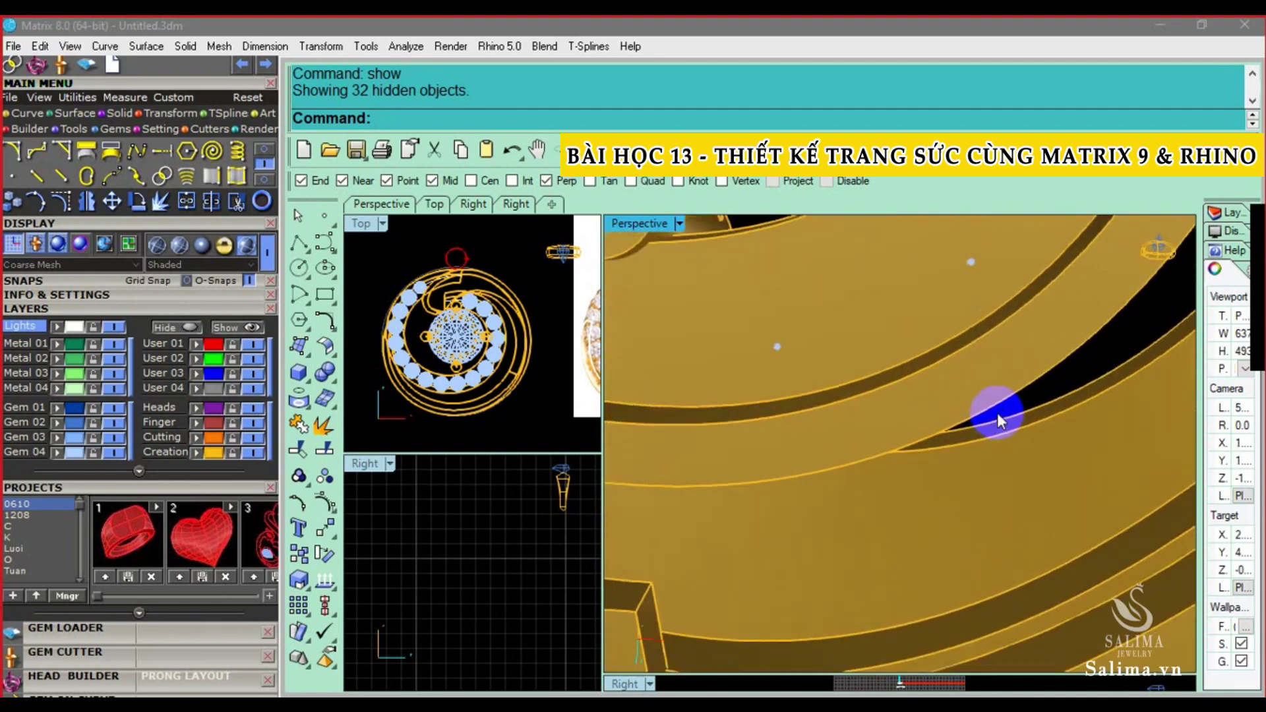
pyautogui.scroll(2, 1009, 412)
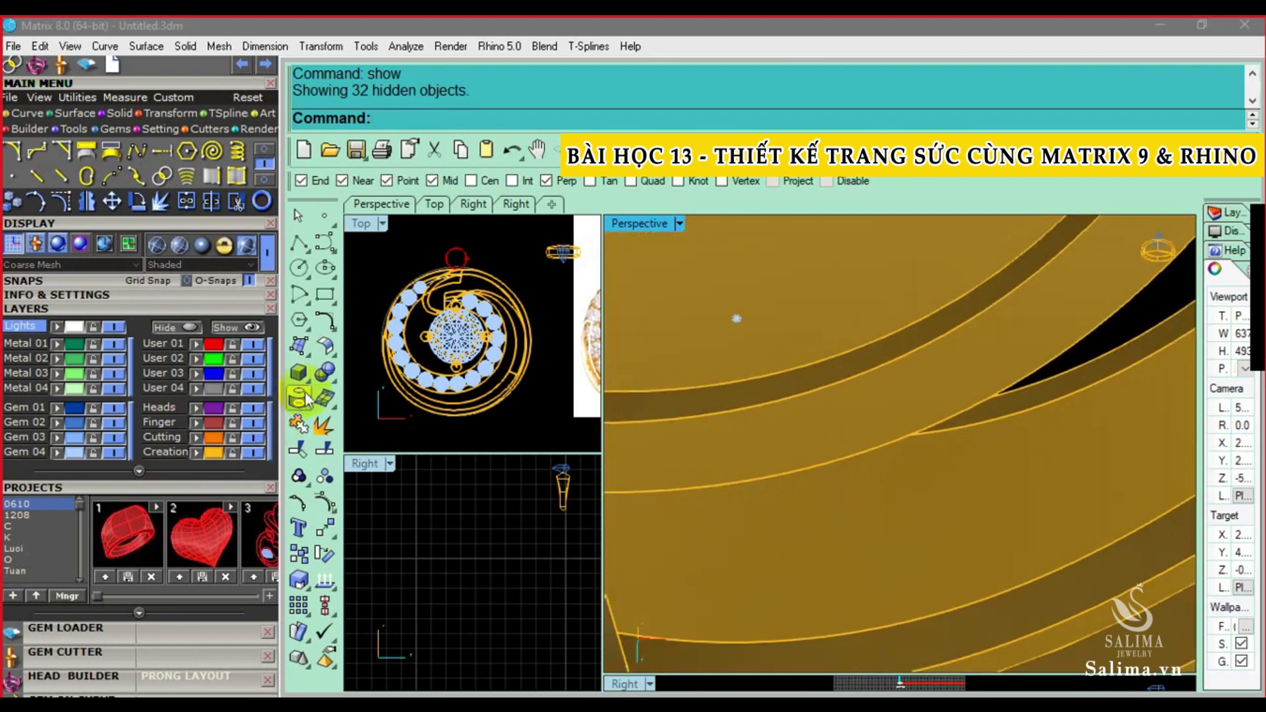
# Extract a copy of the band's inner face as a separate surface
pyautogui.click(319, 384)
pyautogui.click(380, 408)
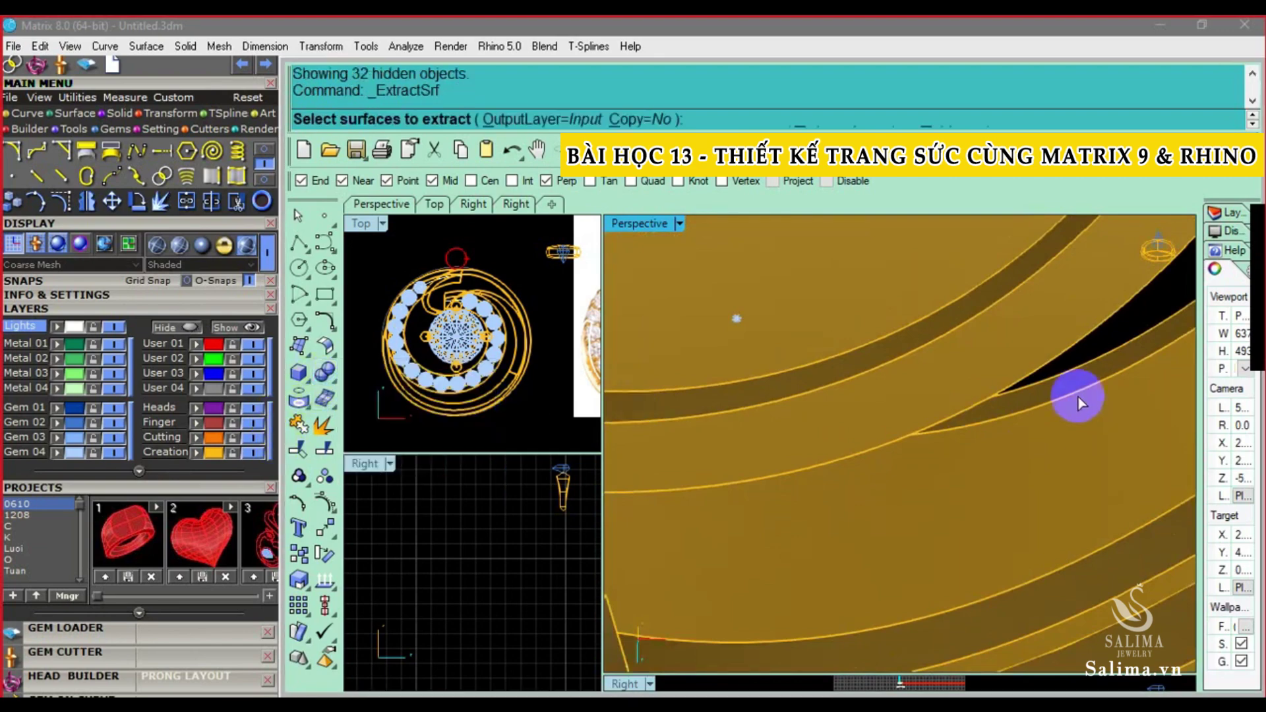
pyautogui.moveTo(1078, 397)
pyautogui.mouseDown(button='right')
pyautogui.moveTo(1073, 381)
pyautogui.moveTo(974, 359)
pyautogui.mouseUp(button='right')
pyautogui.click(818, 119)
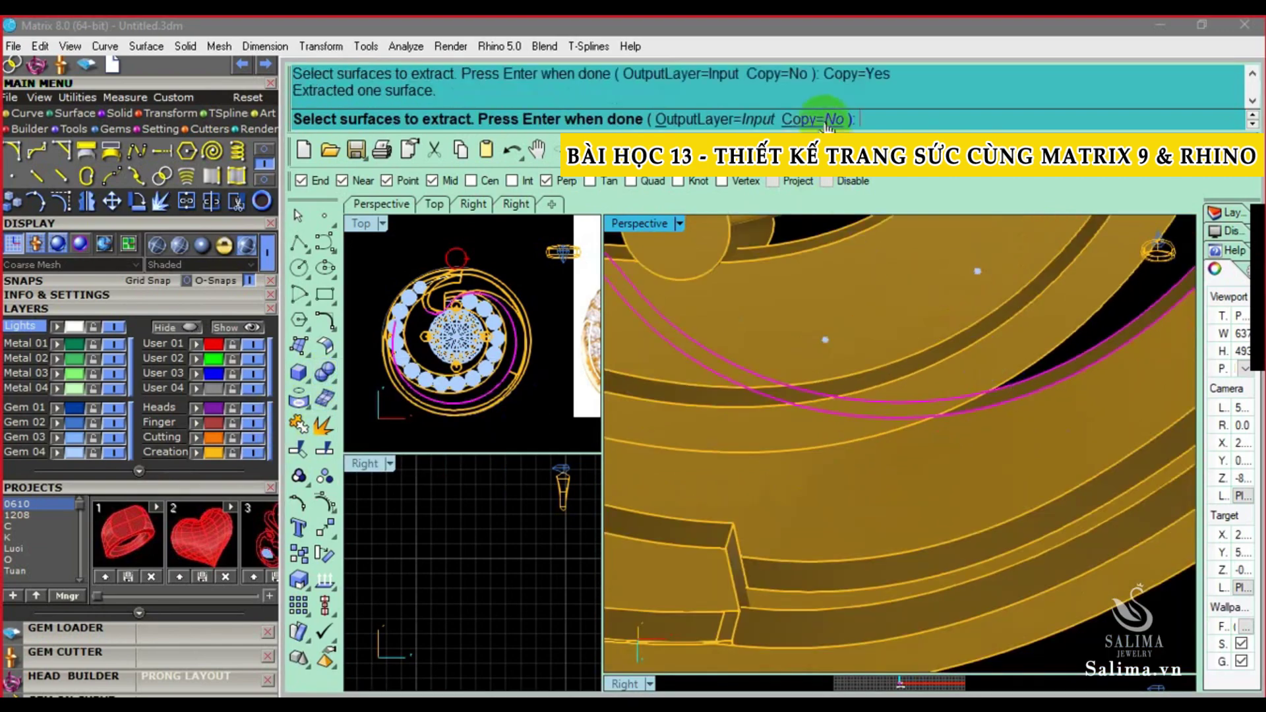
pyautogui.press('Return')
pyautogui.moveTo(919, 260)
pyautogui.mouseDown(button='right')
pyautogui.moveTo(979, 408)
pyautogui.moveTo(999, 421)
pyautogui.mouseUp(button='right')
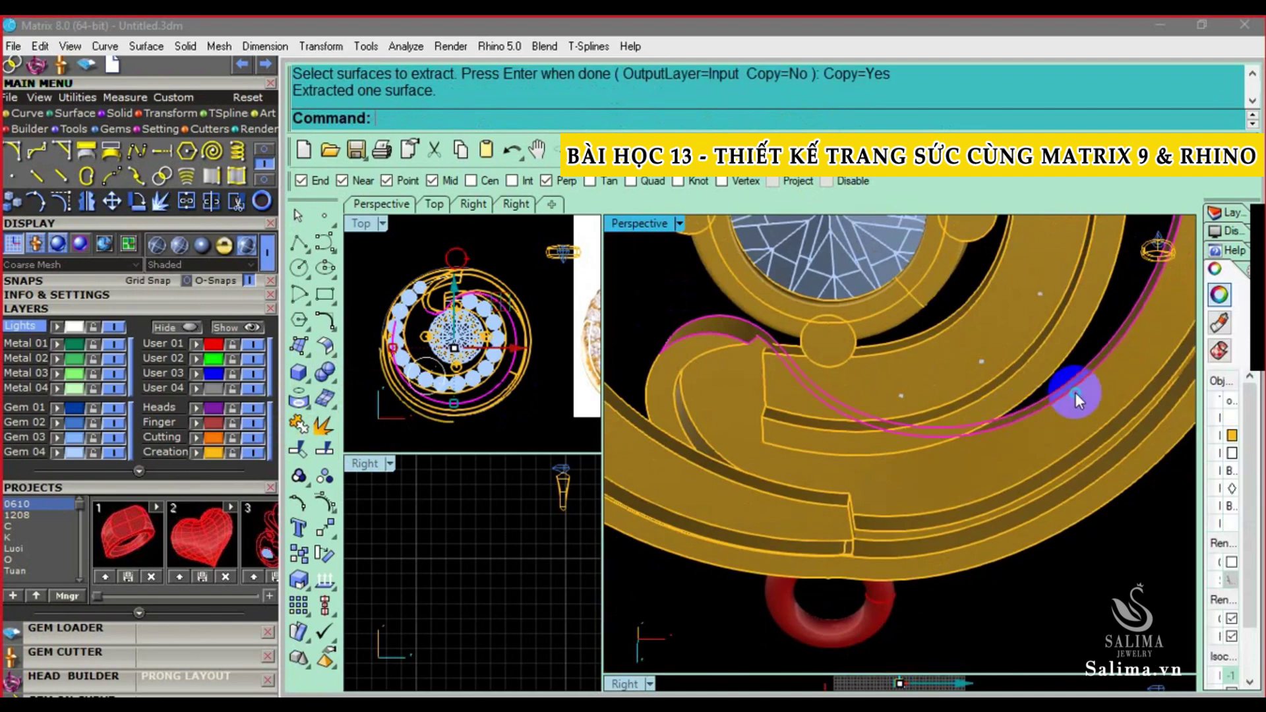
pyautogui.moveTo(1074, 393); pyautogui.dragTo(917, 453, button='right')
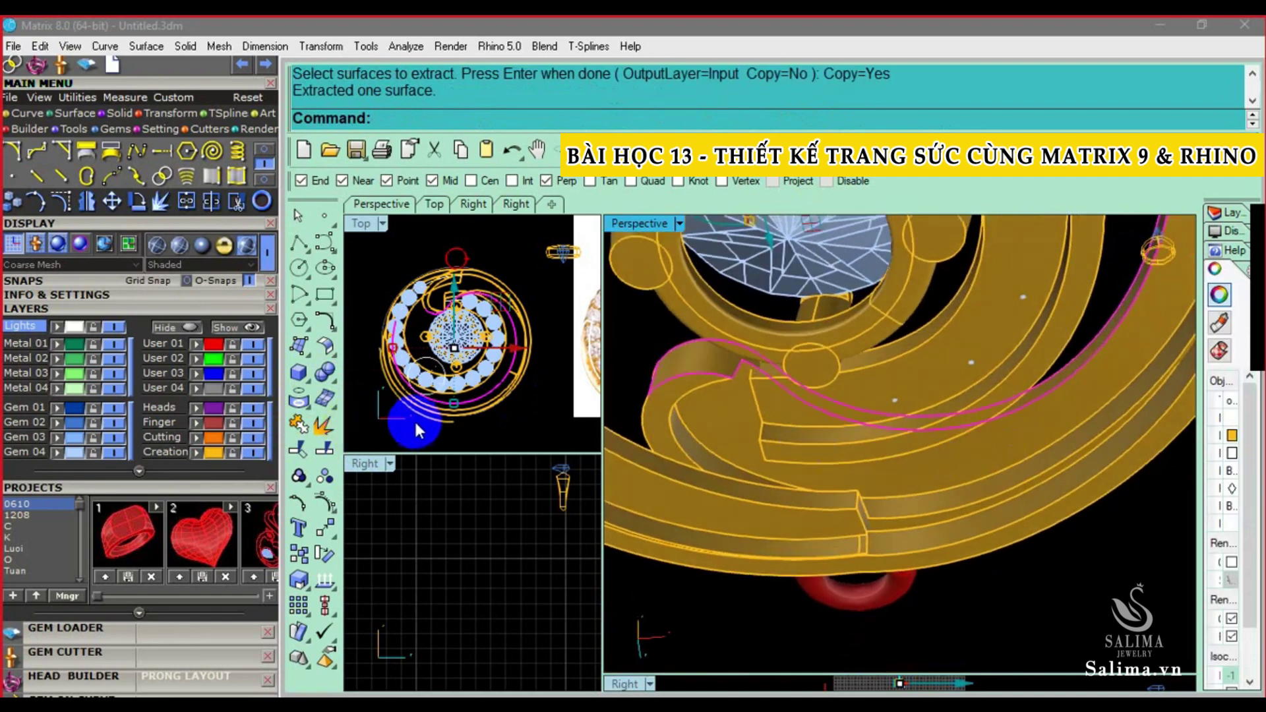
# Untrim the extracted surface back to its full strip shape
pyautogui.click(307, 451)
pyautogui.click(944, 455)
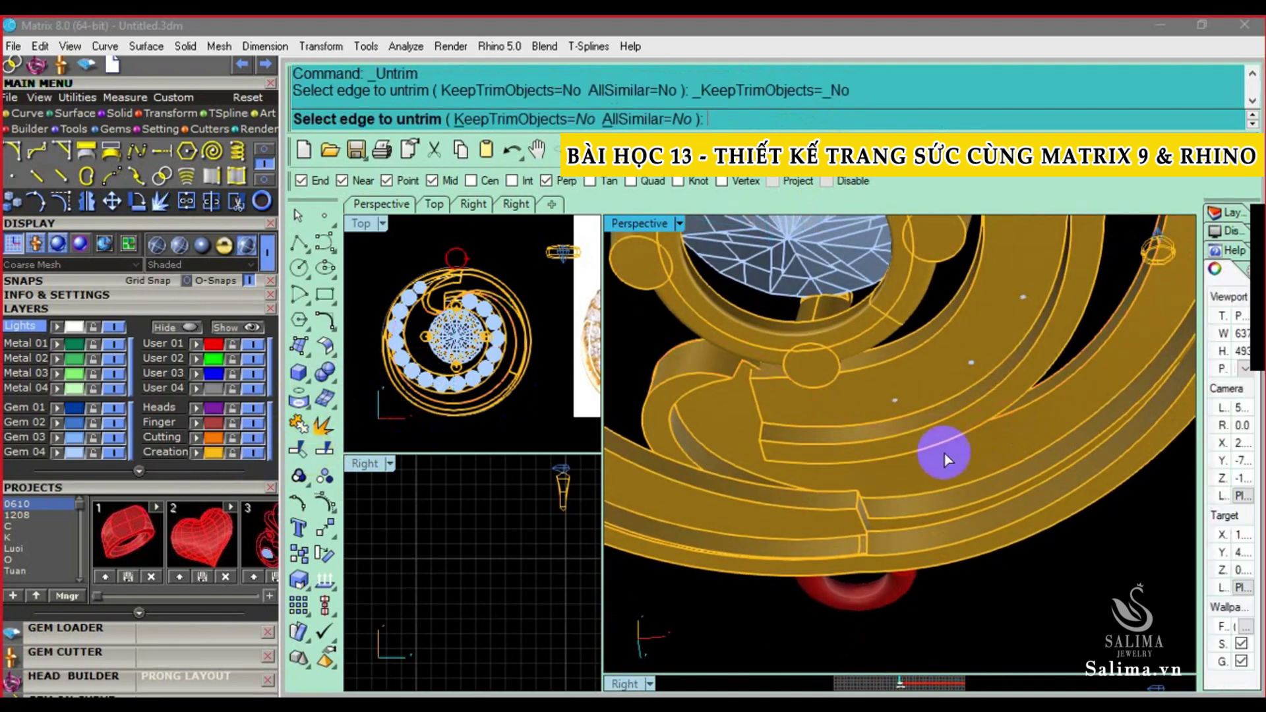
pyautogui.click(1091, 386)
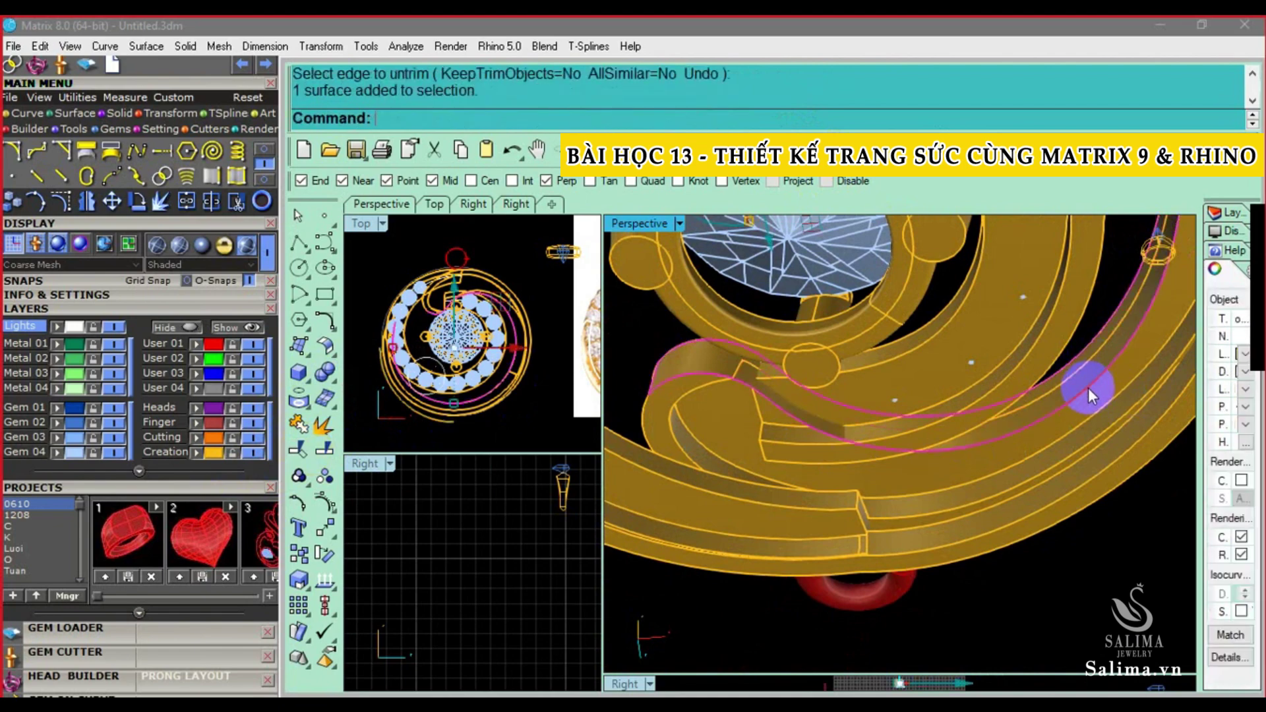
pyautogui.moveTo(857, 428); pyautogui.dragTo(857, 409, button='right')
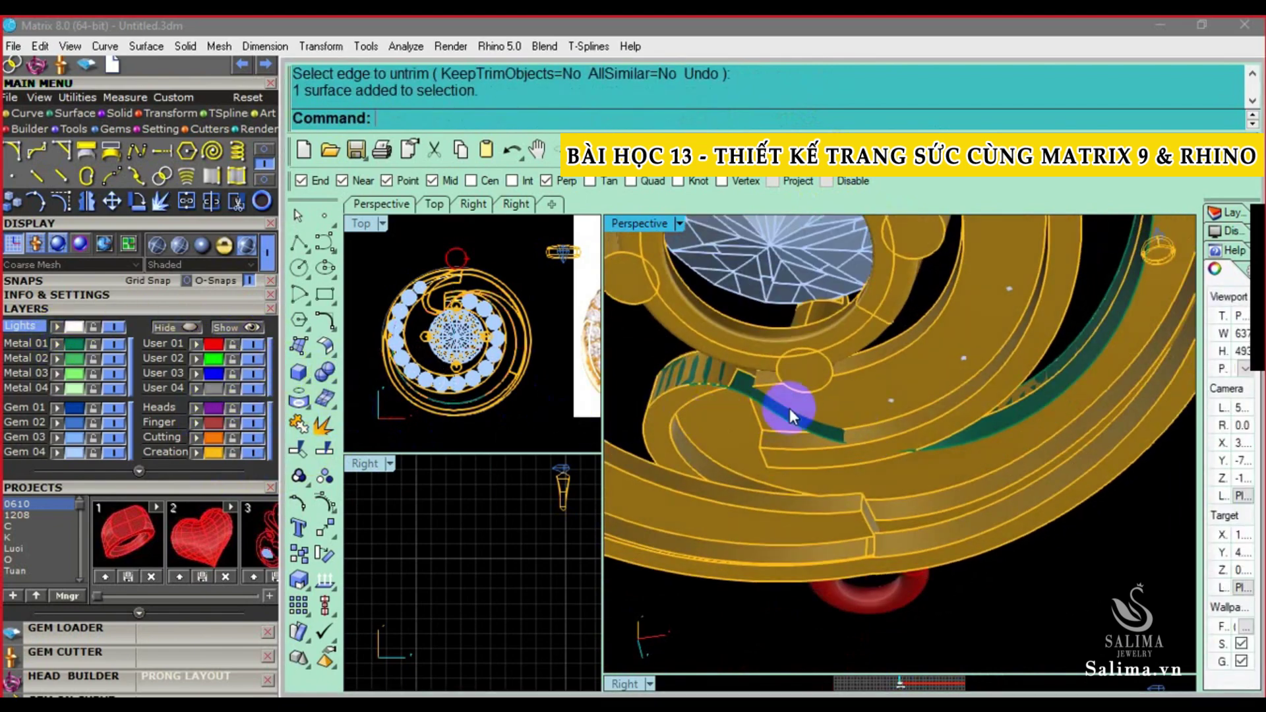
pyautogui.click(791, 410)
pyautogui.moveTo(809, 398); pyautogui.dragTo(813, 419, button='right')
pyautogui.click(536, 410)
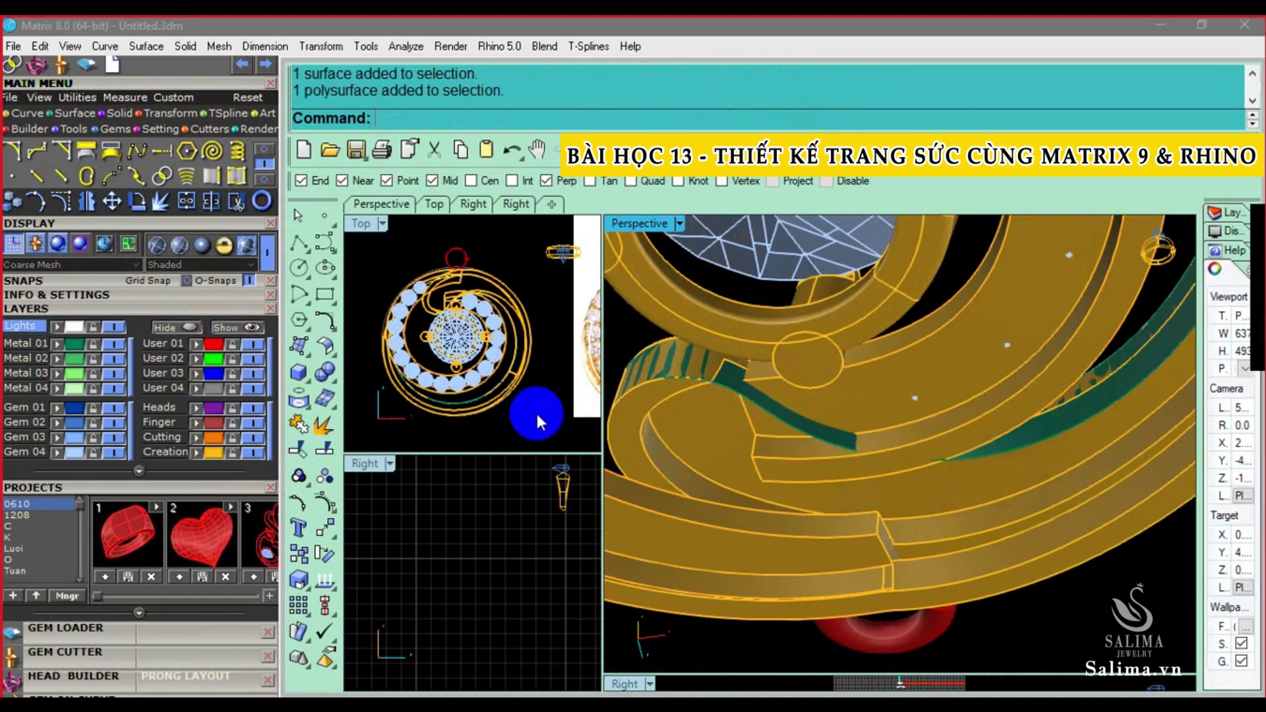
# Extend both ends of the green strip surface by a factor of 0.5
pyautogui.click(323, 360)
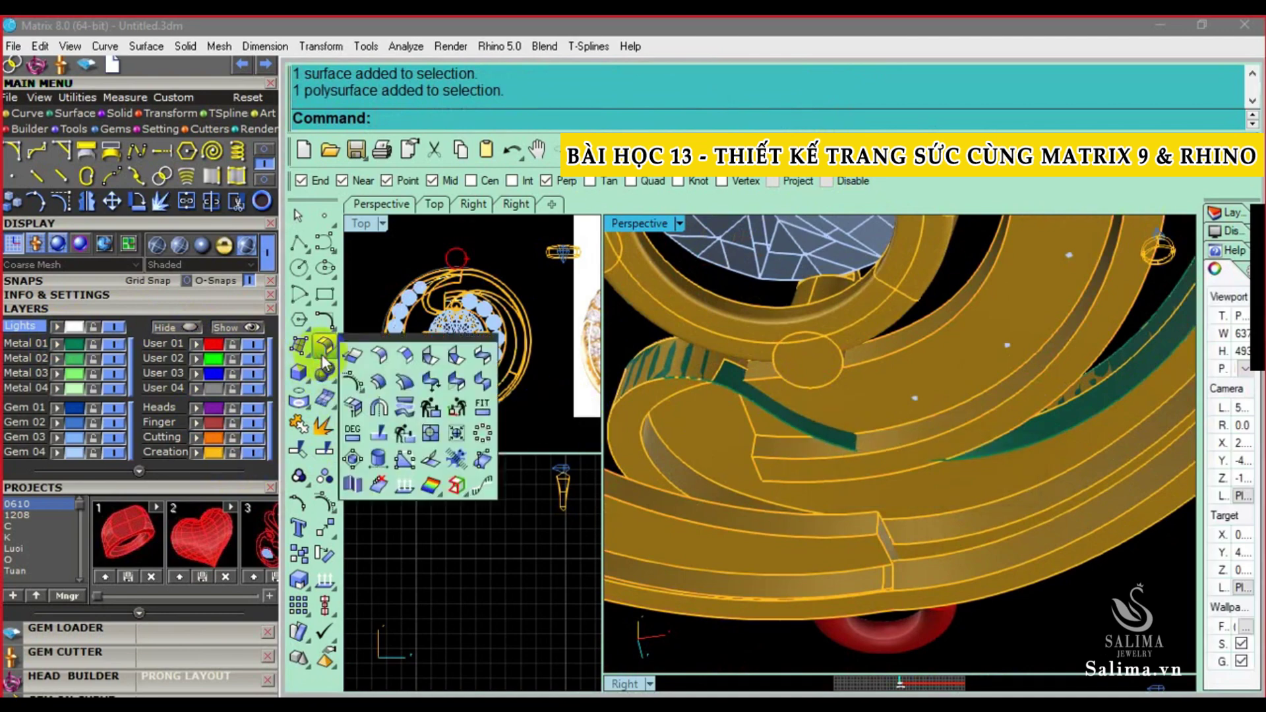
pyautogui.click(347, 362)
pyautogui.click(781, 418)
pyautogui.write('0')
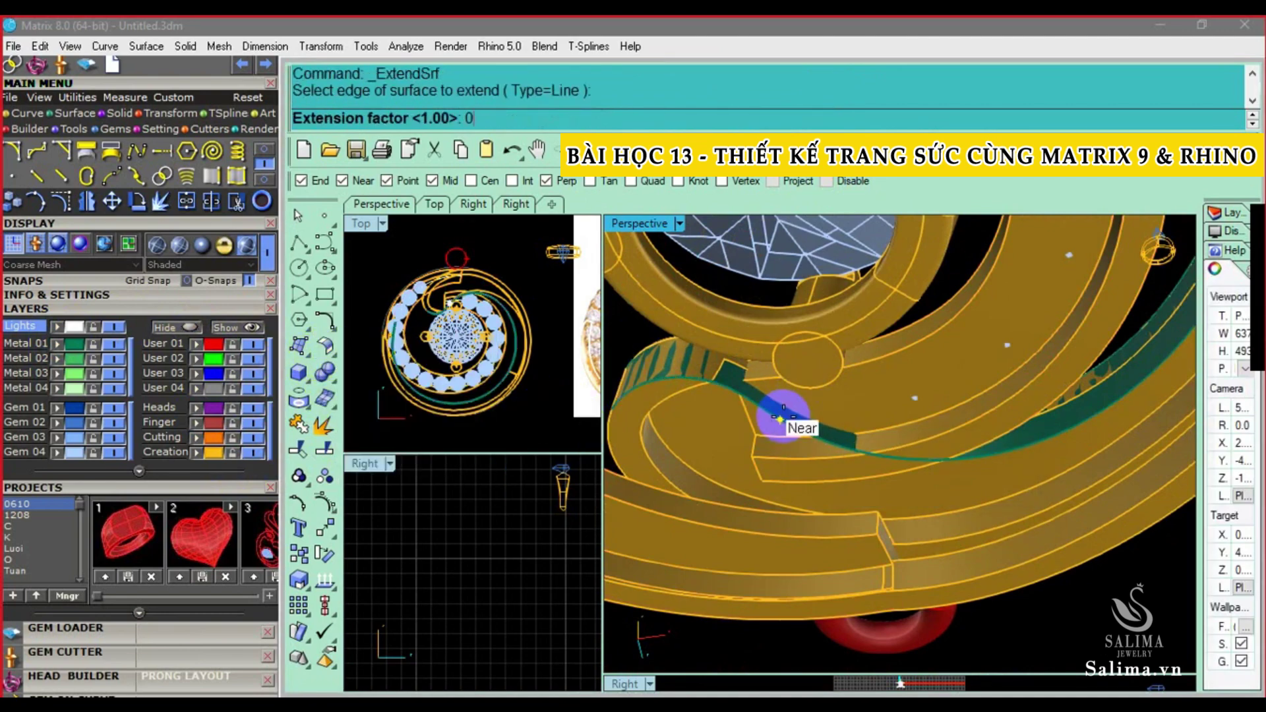
pyautogui.write('.5')
pyautogui.press('Return')
pyautogui.moveTo(995, 430); pyautogui.dragTo(968, 471, button='right')
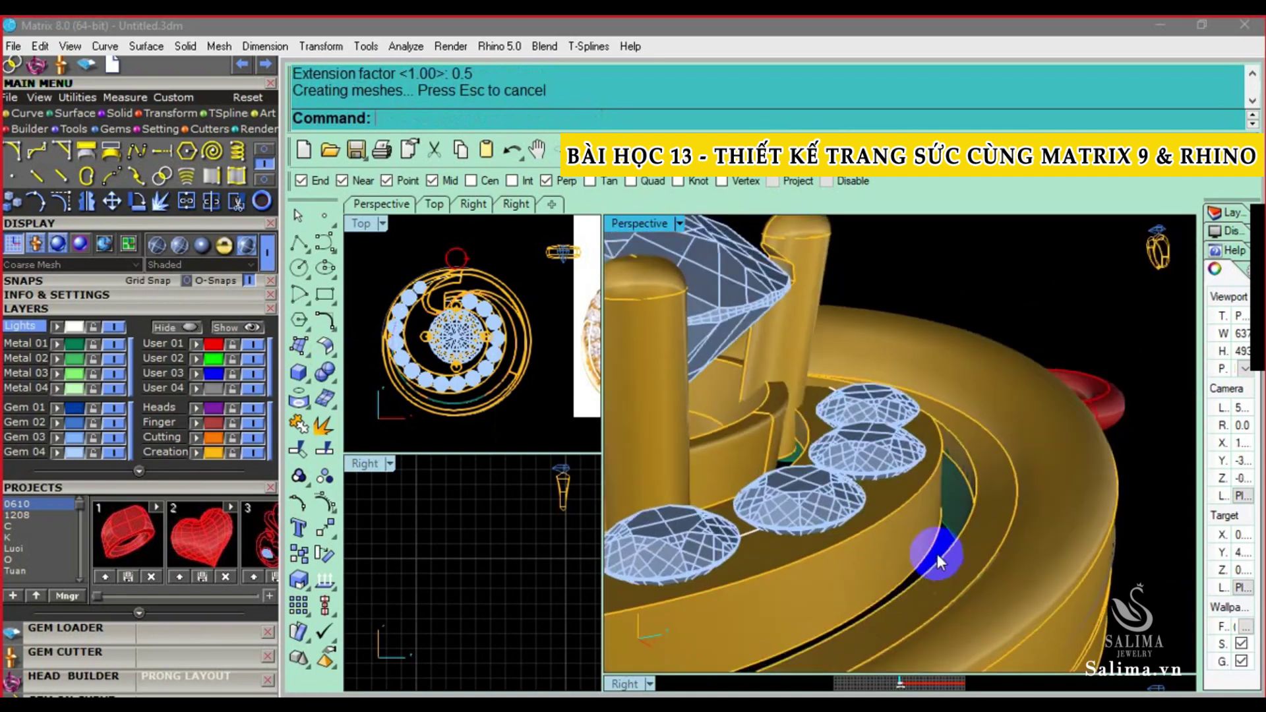
pyautogui.press('Return')
pyautogui.click(968, 470)
pyautogui.press('Return')
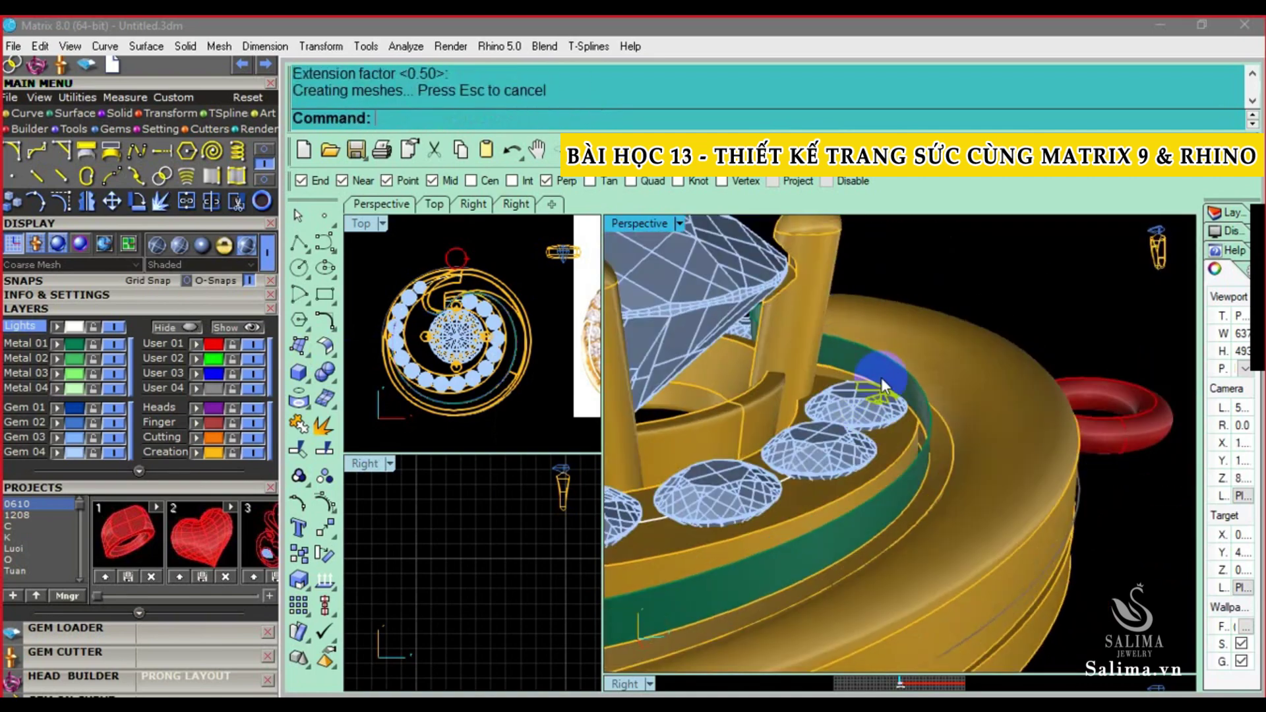
pyautogui.moveTo(939, 586)
pyautogui.mouseDown(button='right')
pyautogui.moveTo(867, 393)
pyautogui.moveTo(821, 439)
pyautogui.moveTo(766, 393)
pyautogui.mouseUp(button='right')
# Split the green strip along its isocurve and delete the unwanted piece
pyautogui.click(869, 386)
pyautogui.click(813, 445)
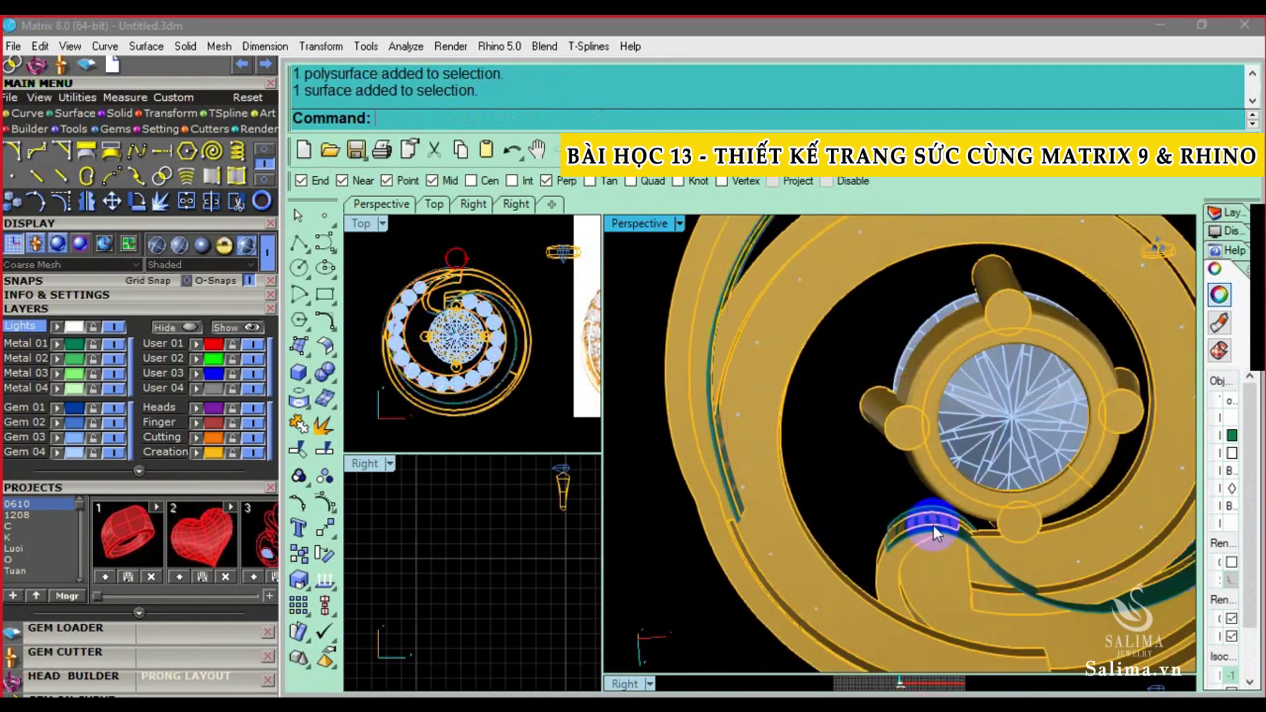
pyautogui.click(932, 525)
pyautogui.click(1039, 556)
pyautogui.moveTo(758, 445)
pyautogui.mouseDown(button='right')
pyautogui.moveTo(719, 377)
pyautogui.moveTo(962, 480)
pyautogui.mouseUp(button='right')
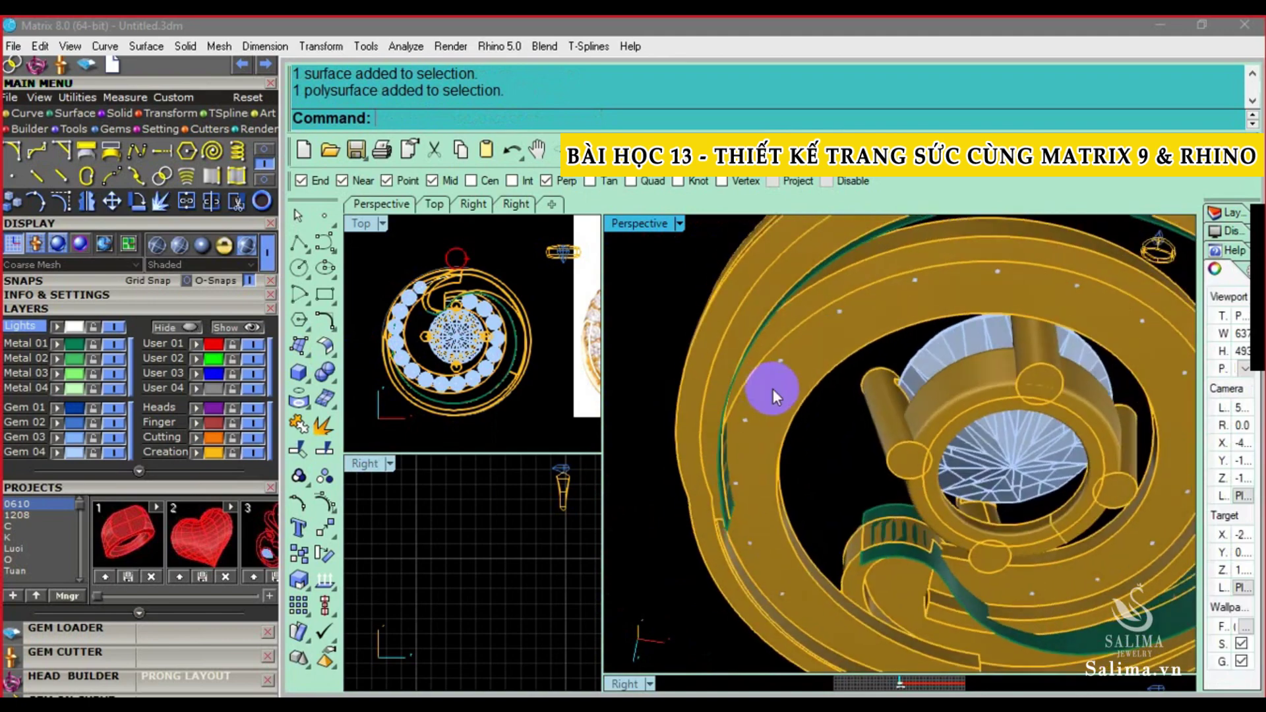
pyautogui.click(1000, 499)
pyautogui.scroll(3, 1001, 499)
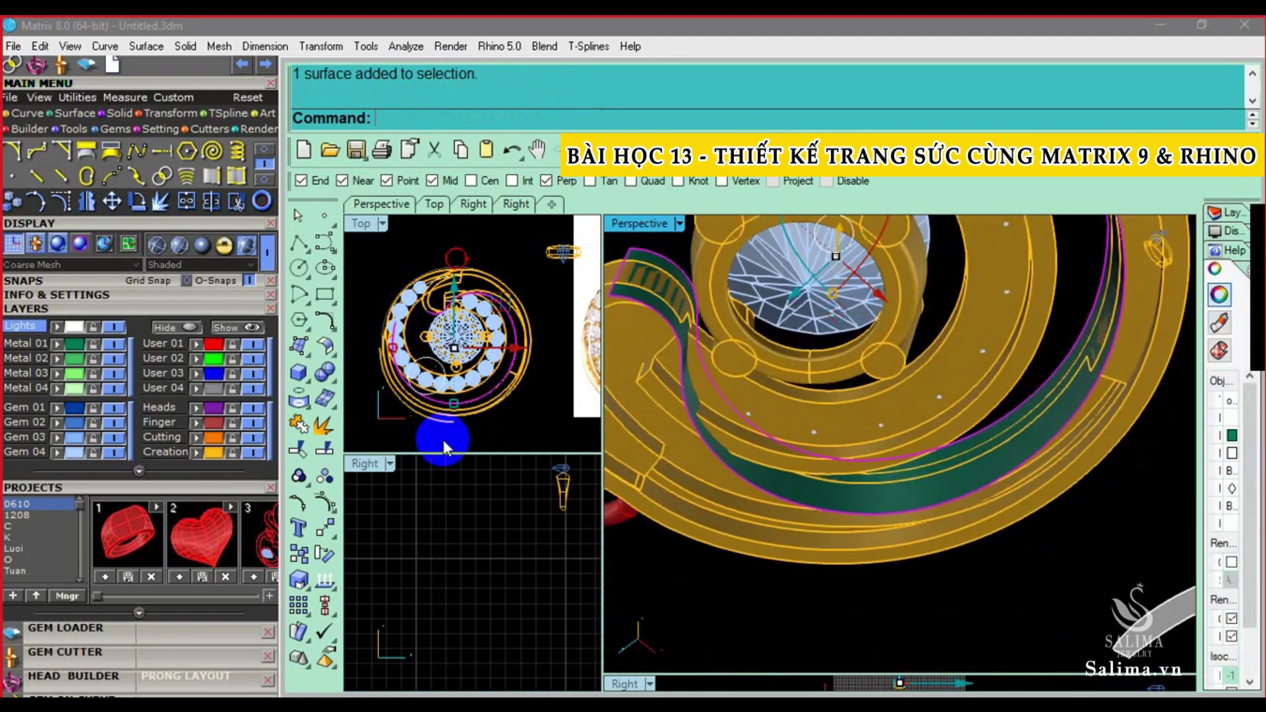
pyautogui.click(333, 450)
pyautogui.click(494, 117)
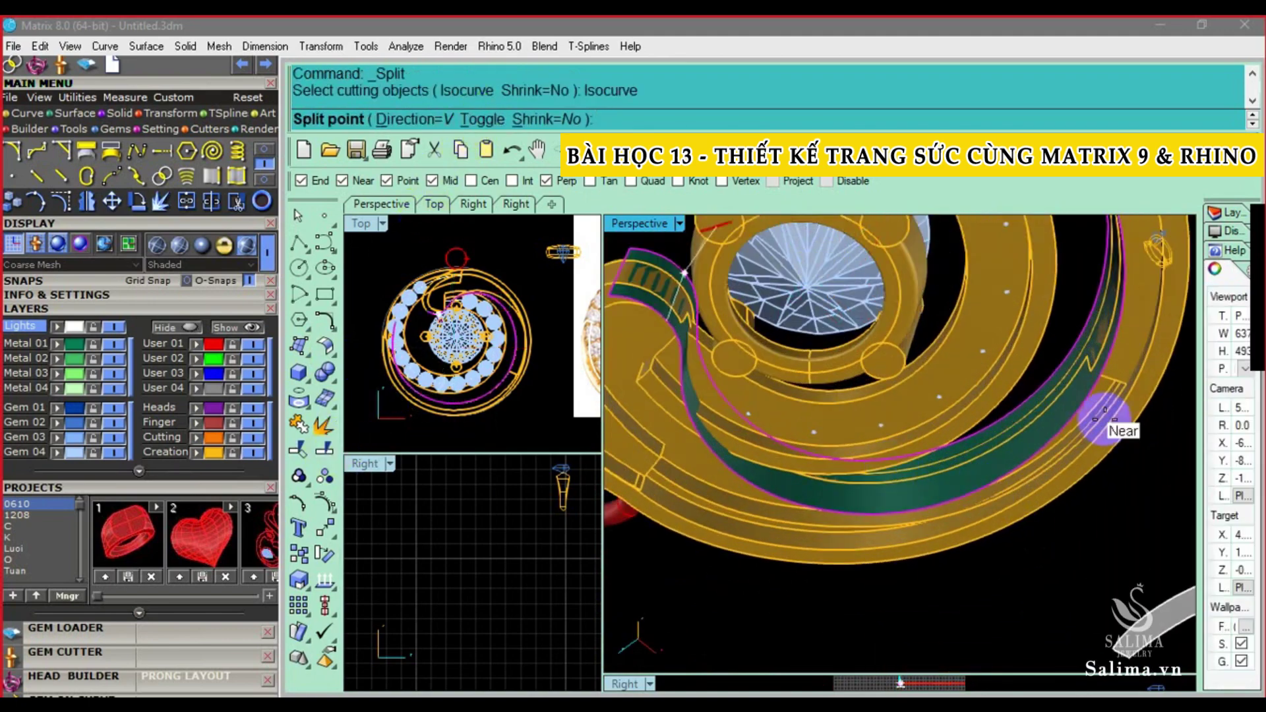
pyautogui.click(1029, 441)
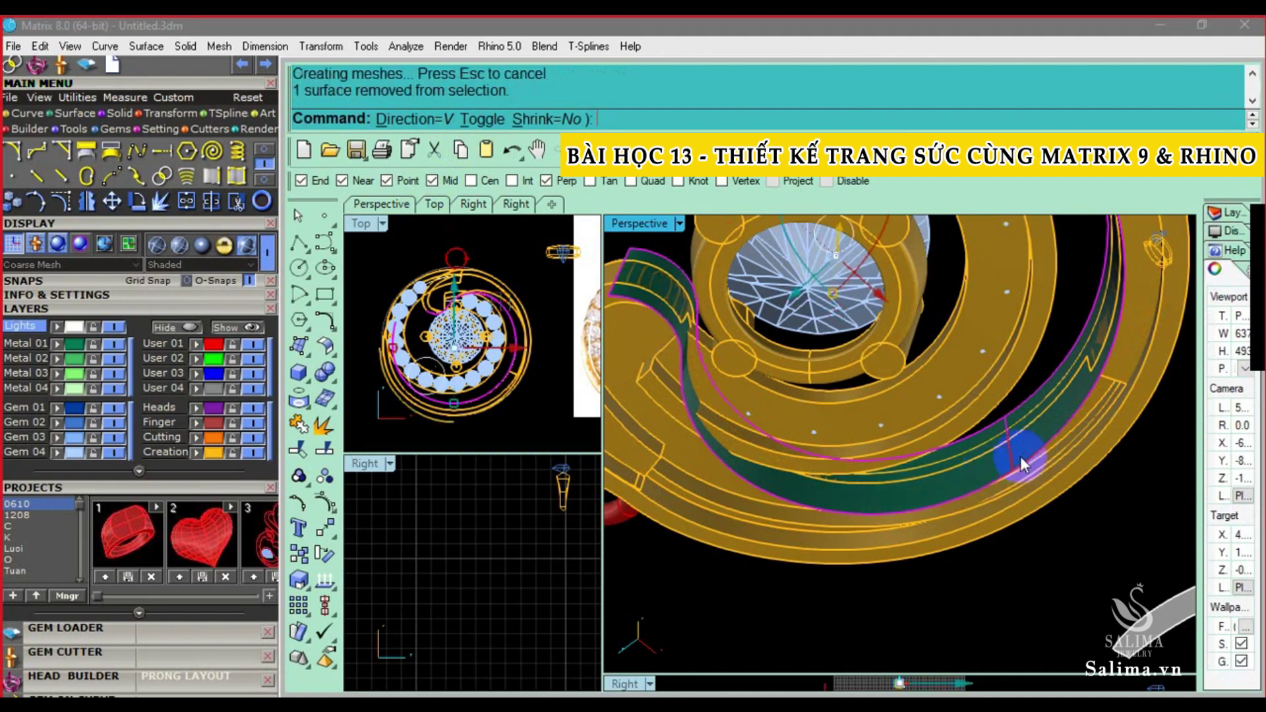
pyautogui.moveTo(1019, 456); pyautogui.dragTo(1031, 431, button='right')
pyautogui.press('Delete')
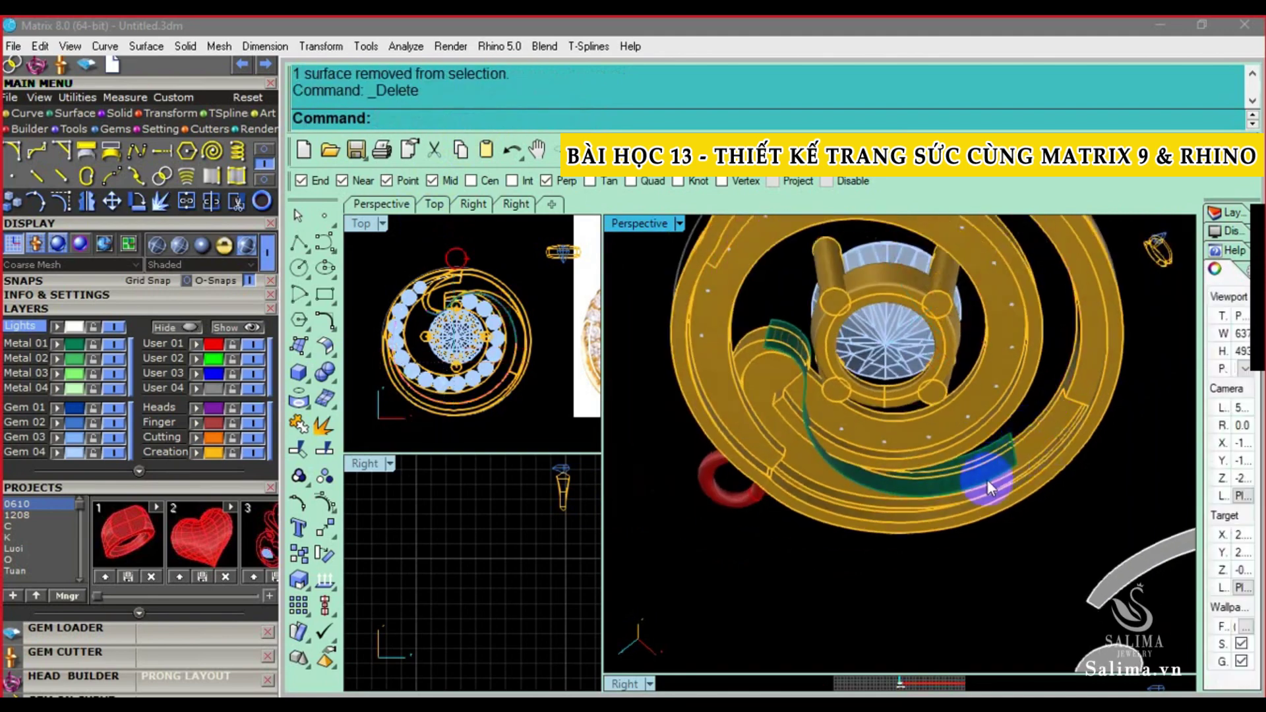
# Split the remaining green strip again along its isocurve at a new point
pyautogui.moveTo(983, 469); pyautogui.dragTo(919, 518, button='right')
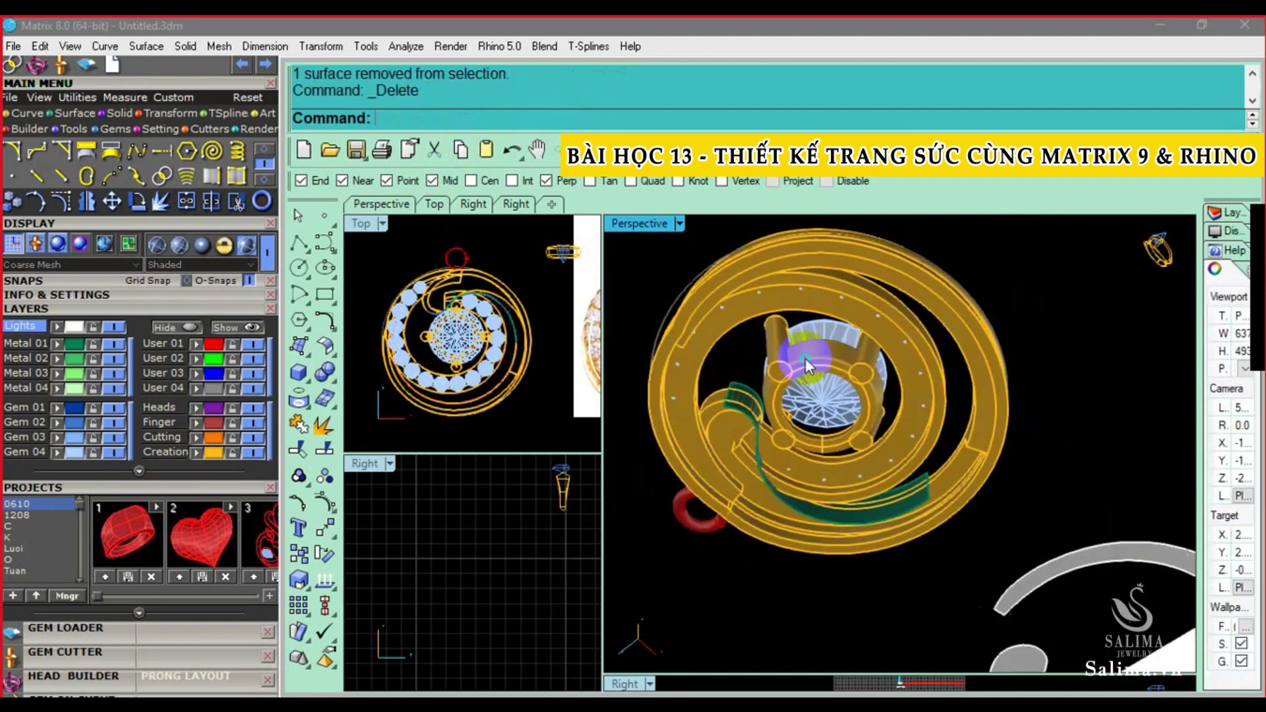
pyautogui.click(909, 507)
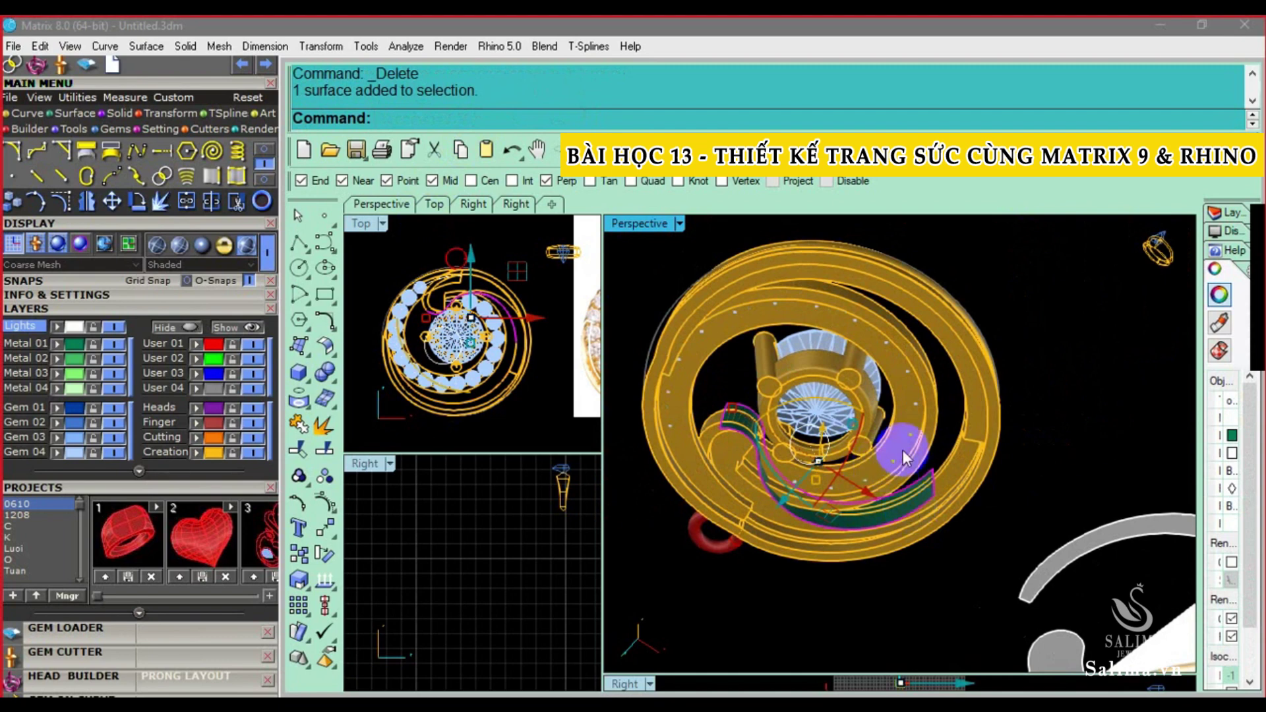
pyautogui.moveTo(852, 429); pyautogui.dragTo(864, 435, button='right')
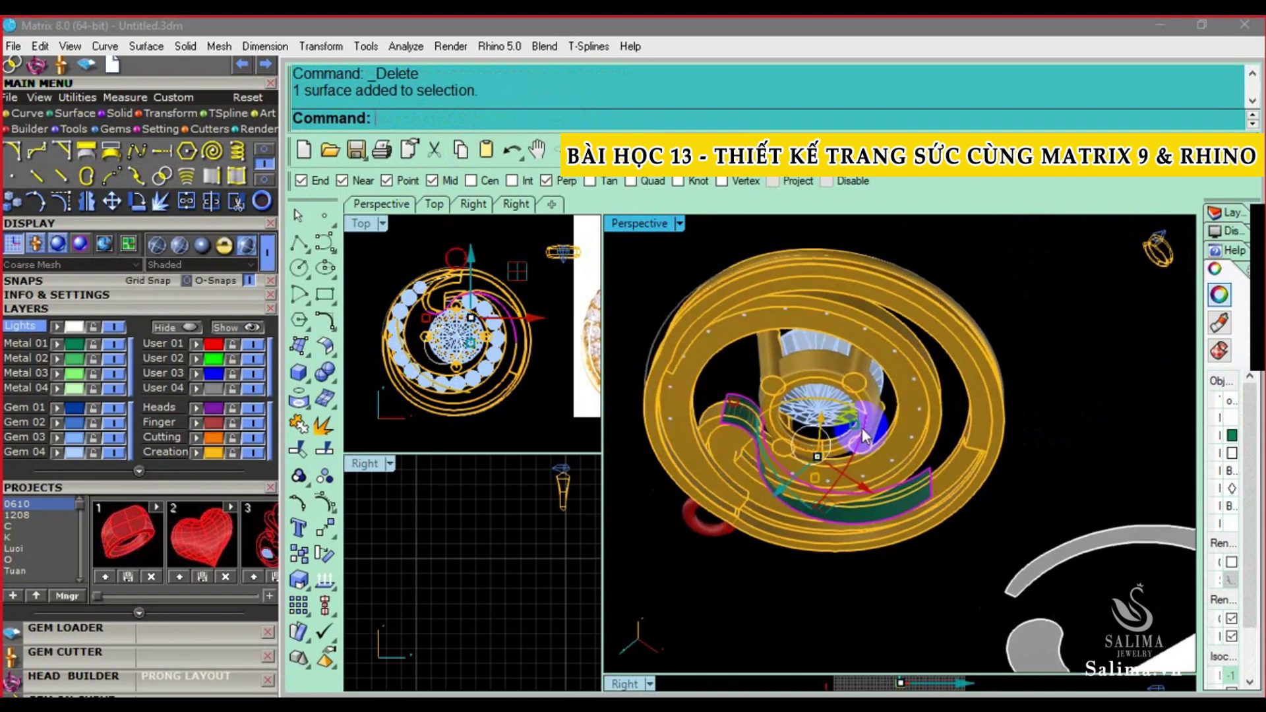
pyautogui.click(326, 450)
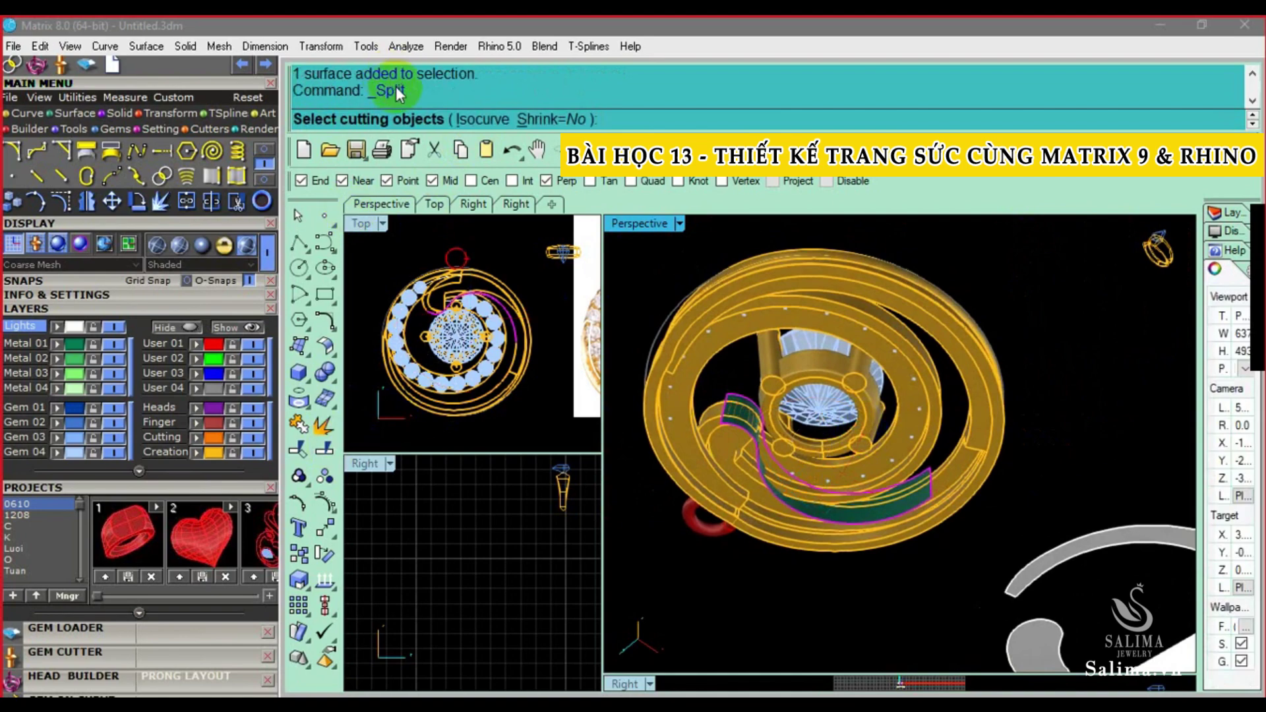
pyautogui.click(482, 120)
pyautogui.scroll(2, 932, 536)
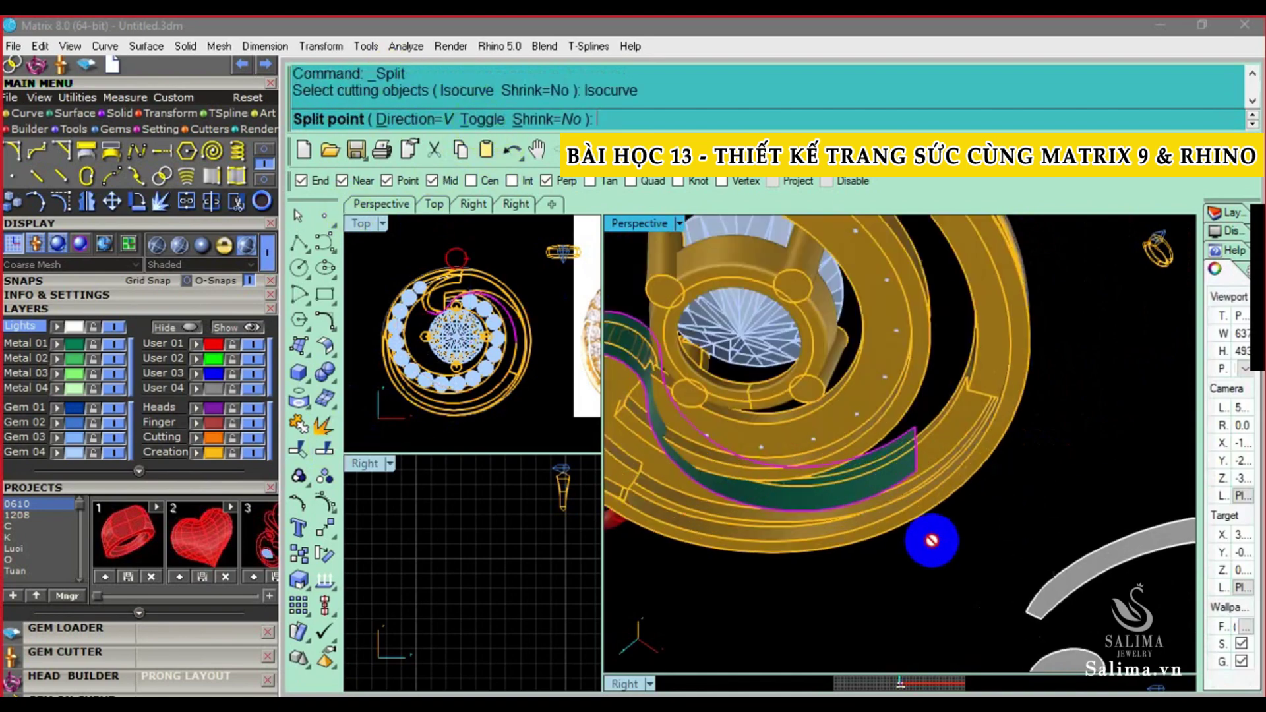
pyautogui.scroll(2, 862, 481)
pyautogui.scroll(2, 913, 440)
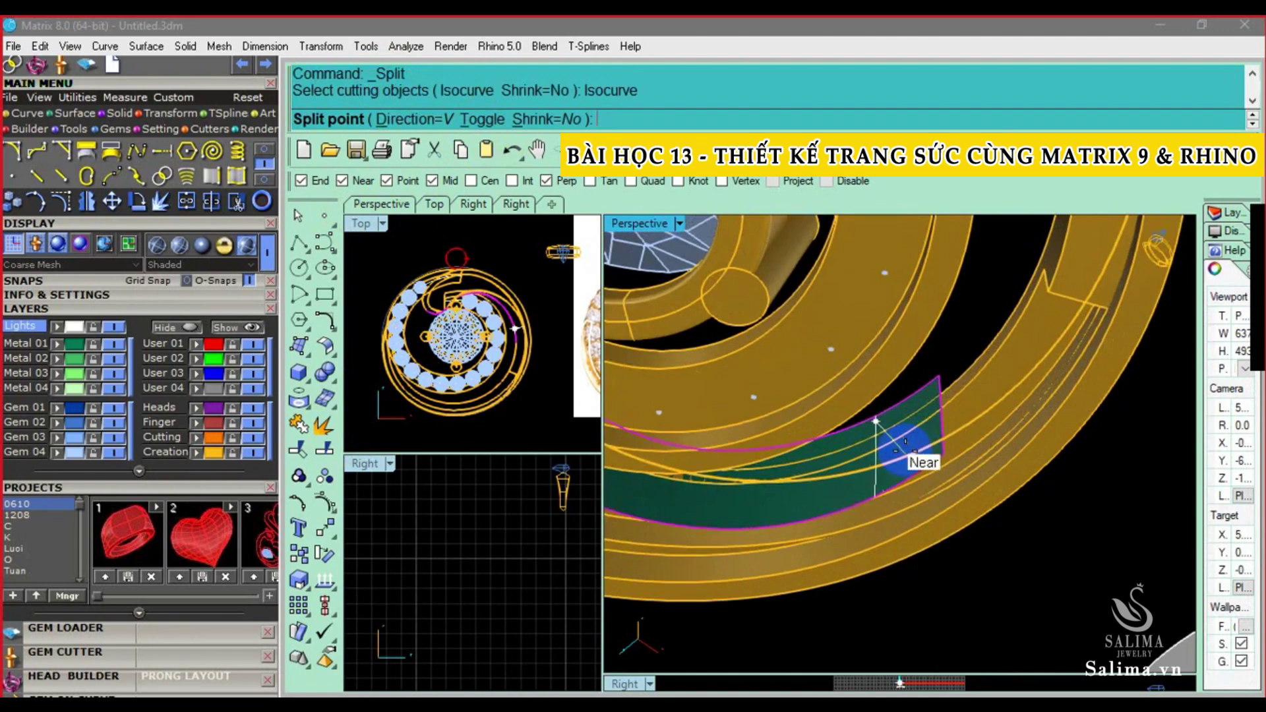
pyautogui.scroll(2, 887, 447)
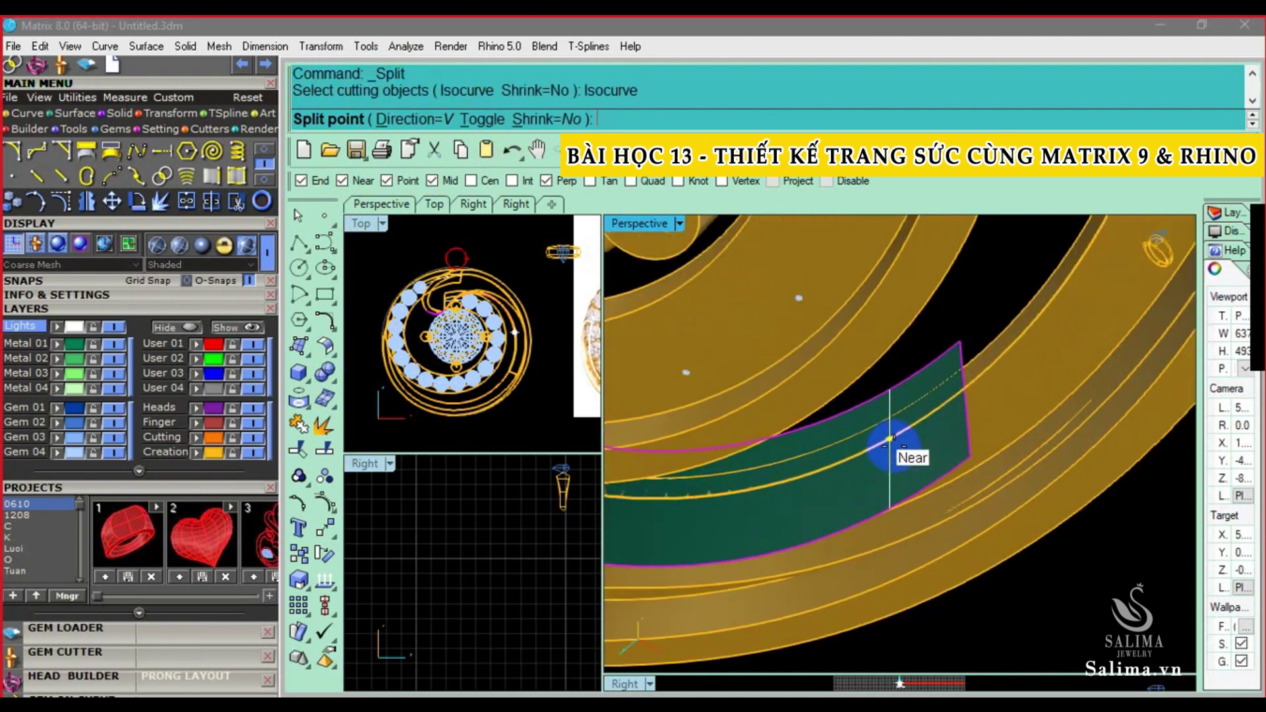
pyautogui.scroll(-1, 877, 445)
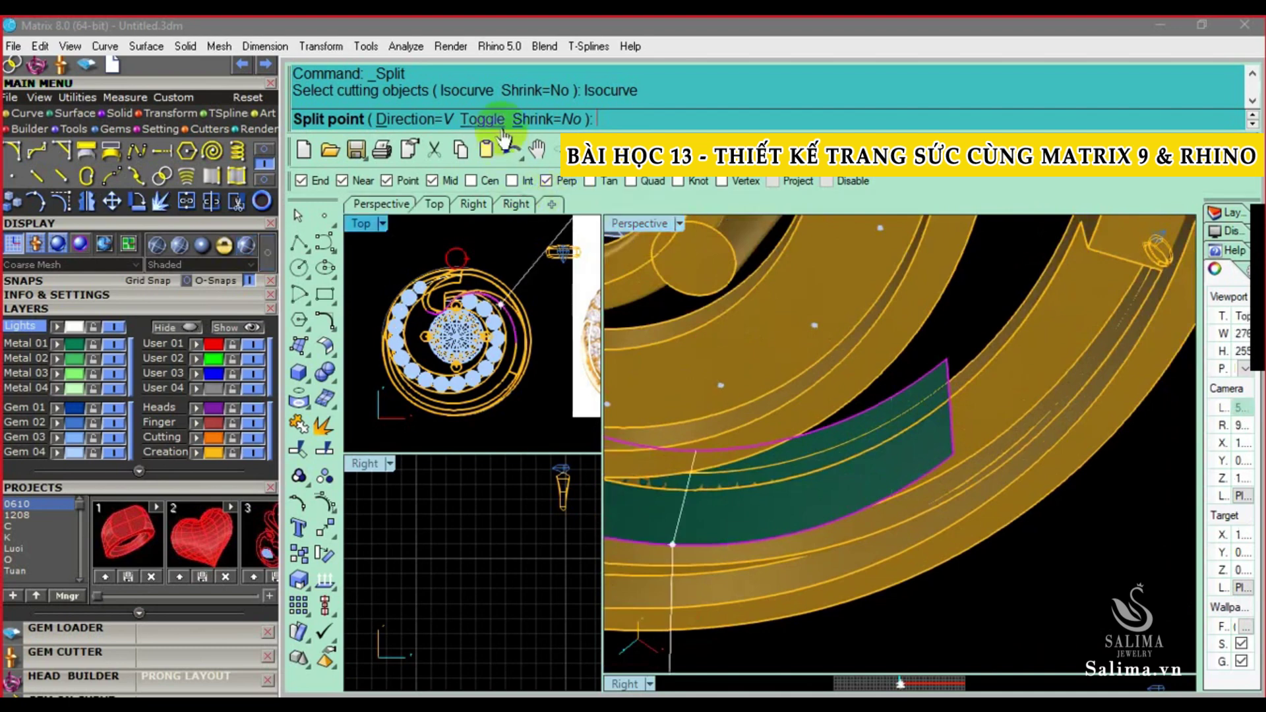
pyautogui.click(918, 470)
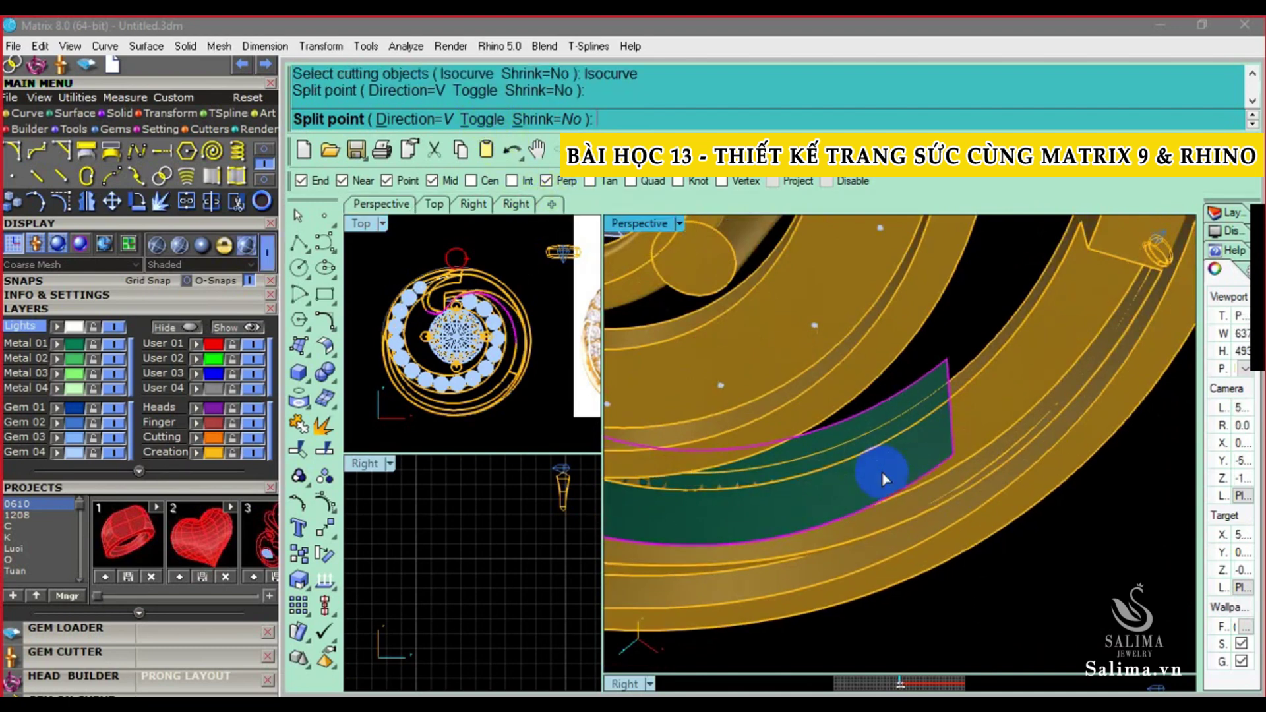
pyautogui.press('Return')
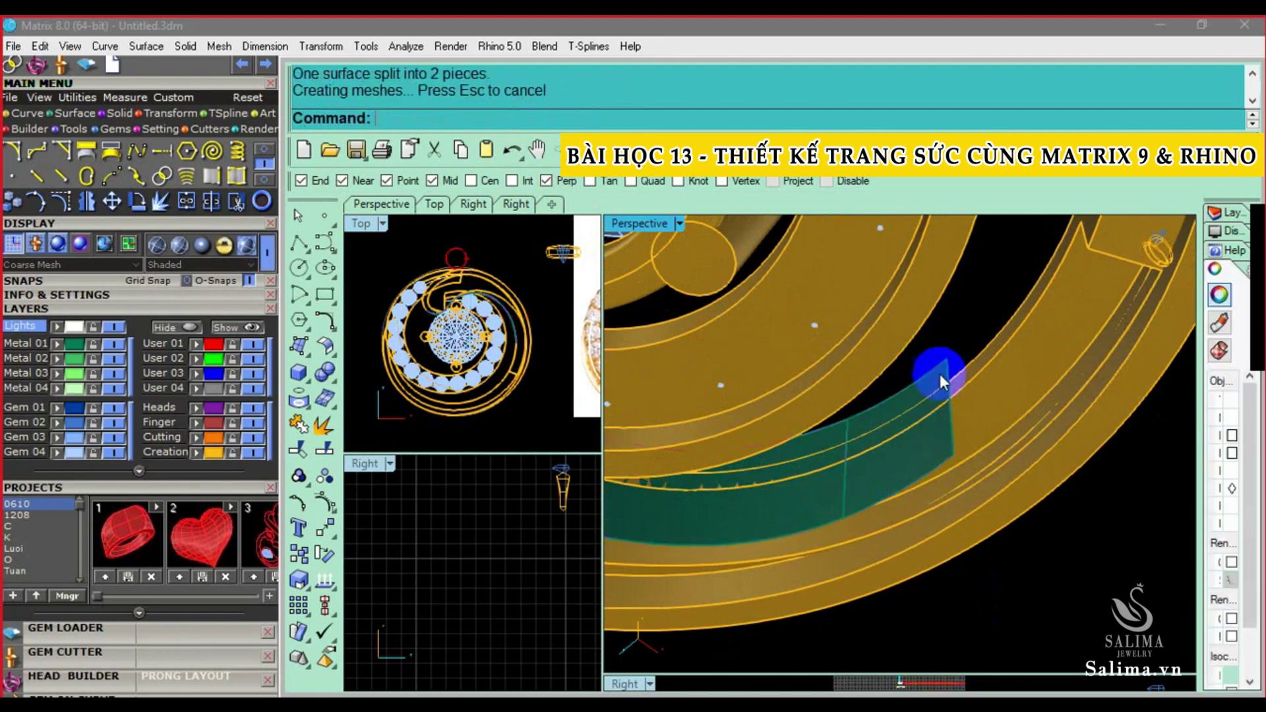
# Delete the cut-off end piece, leaving a shorter green strip
pyautogui.click(917, 465)
pyautogui.moveTo(912, 450)
pyautogui.mouseDown(button='right')
pyautogui.moveTo(927, 433)
pyautogui.moveTo(840, 488)
pyautogui.moveTo(801, 433)
pyautogui.mouseUp(button='right')
pyautogui.press('Delete')
pyautogui.click(769, 387)
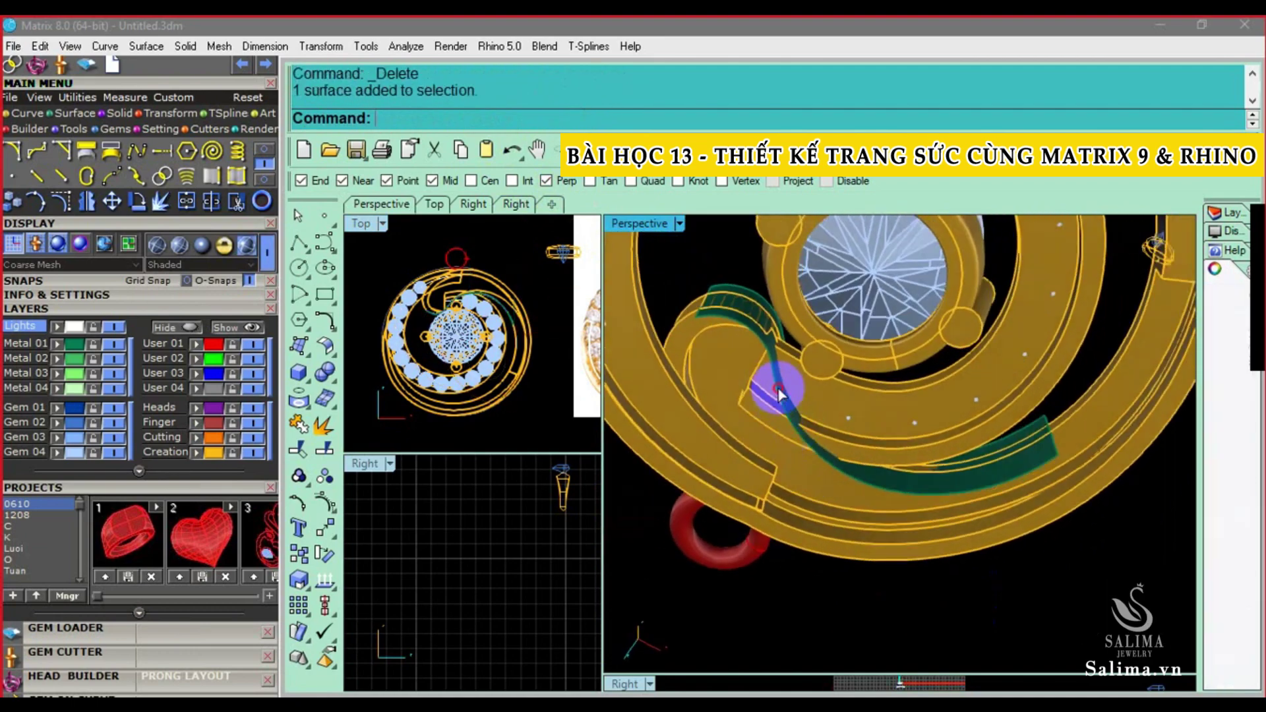
pyautogui.moveTo(769, 387)
pyautogui.mouseDown(button='right')
pyautogui.moveTo(805, 424)
pyautogui.moveTo(808, 413)
pyautogui.mouseUp(button='right')
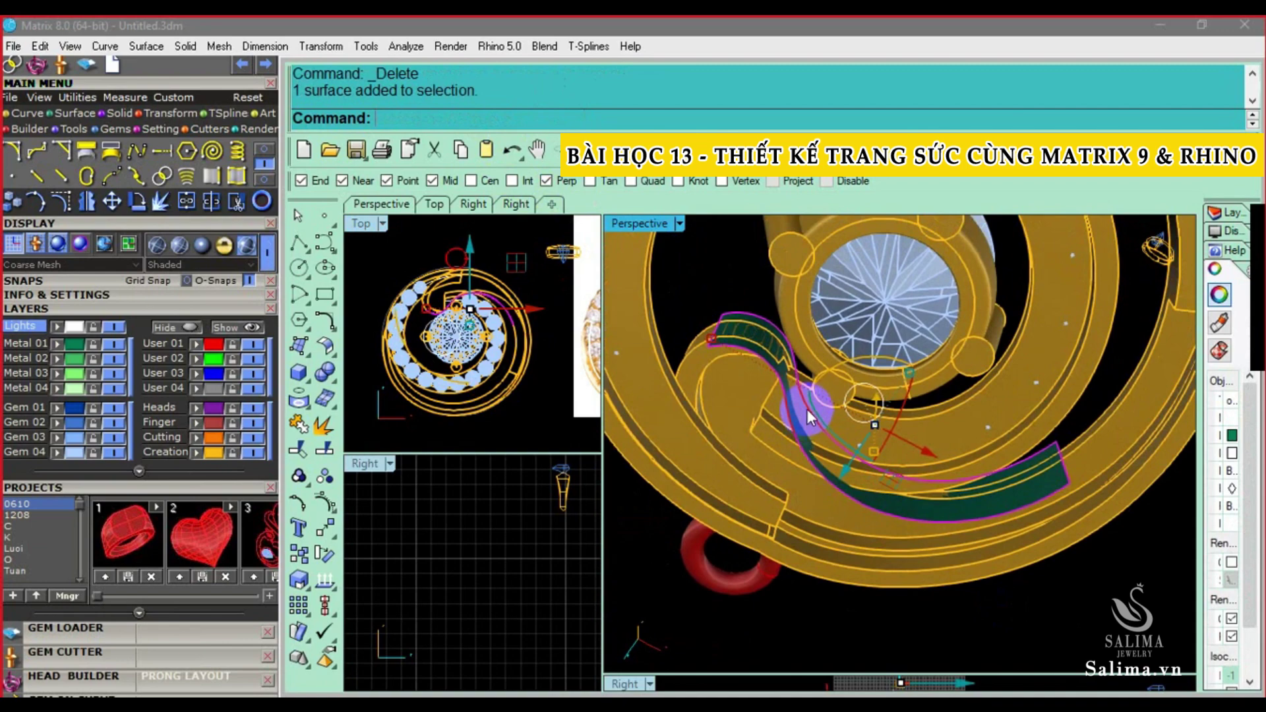
# Offset the strip surface into a 0.3 solid and delete the original strip
pyautogui.click(327, 344)
pyautogui.click(378, 382)
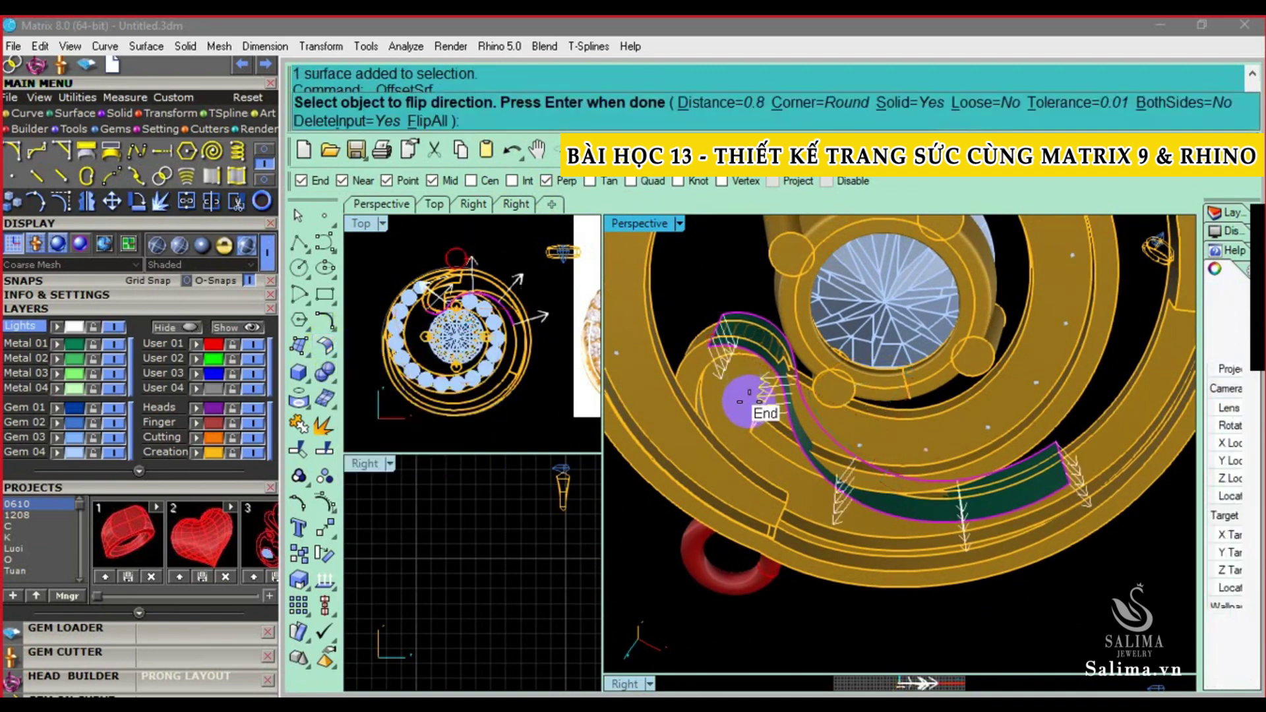
pyautogui.write('0.3')
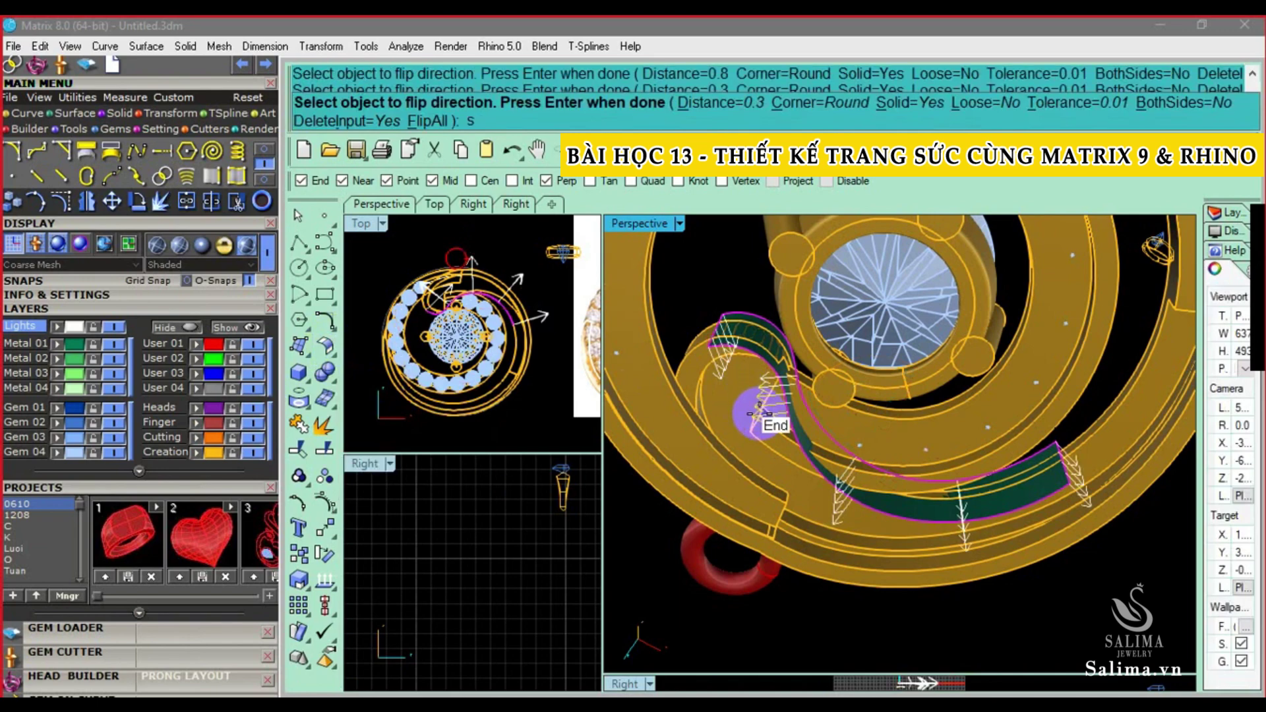
pyautogui.press('Return')
pyautogui.scroll(2, 758, 402)
pyautogui.press('Delete')
pyautogui.click(769, 384)
pyautogui.moveTo(1249, 573); pyautogui.dragTo(1251, 661)
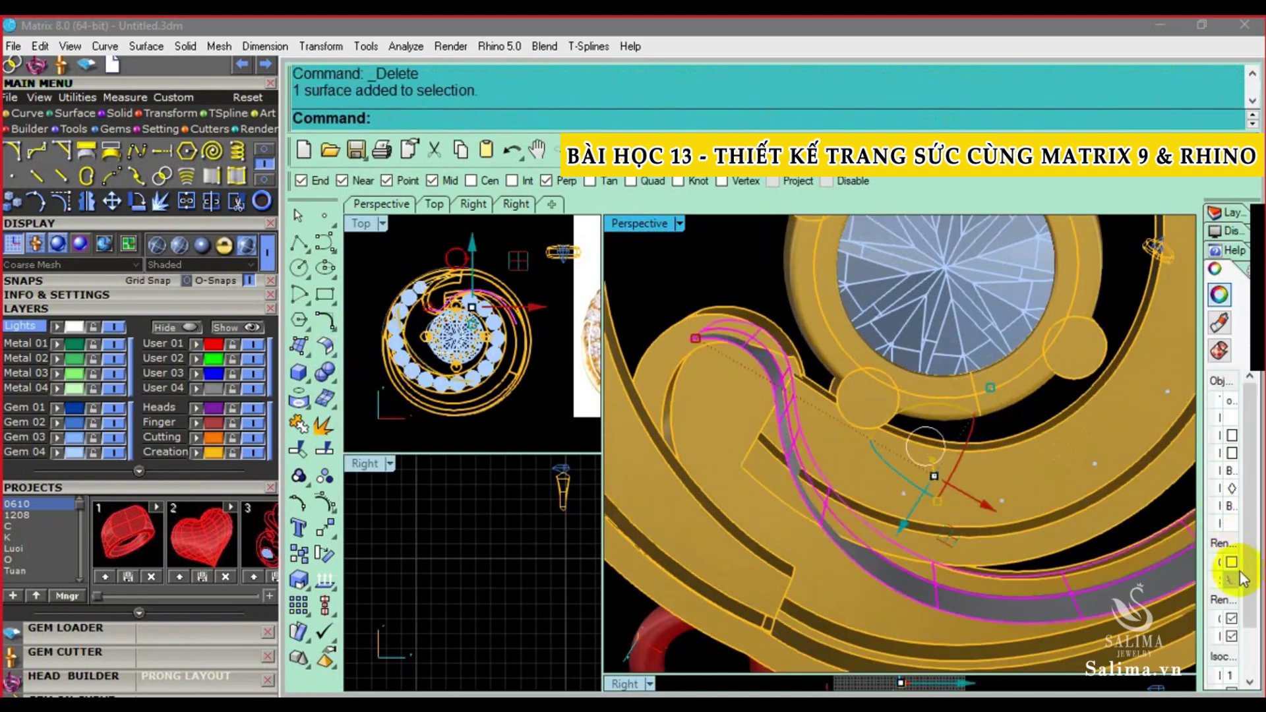
# Split the inner band with the offset solid and delete the cut-out piece
pyautogui.click(861, 488)
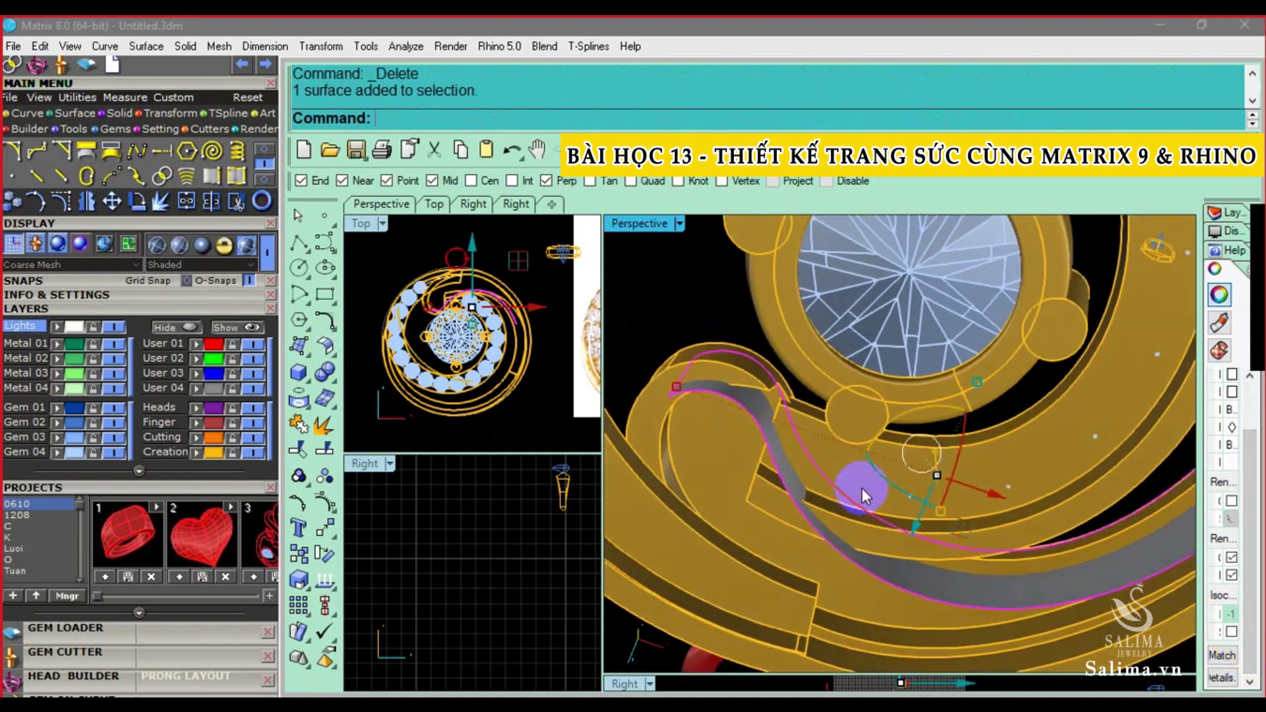
pyautogui.click(1003, 484)
pyautogui.scroll(-5, 1003, 484)
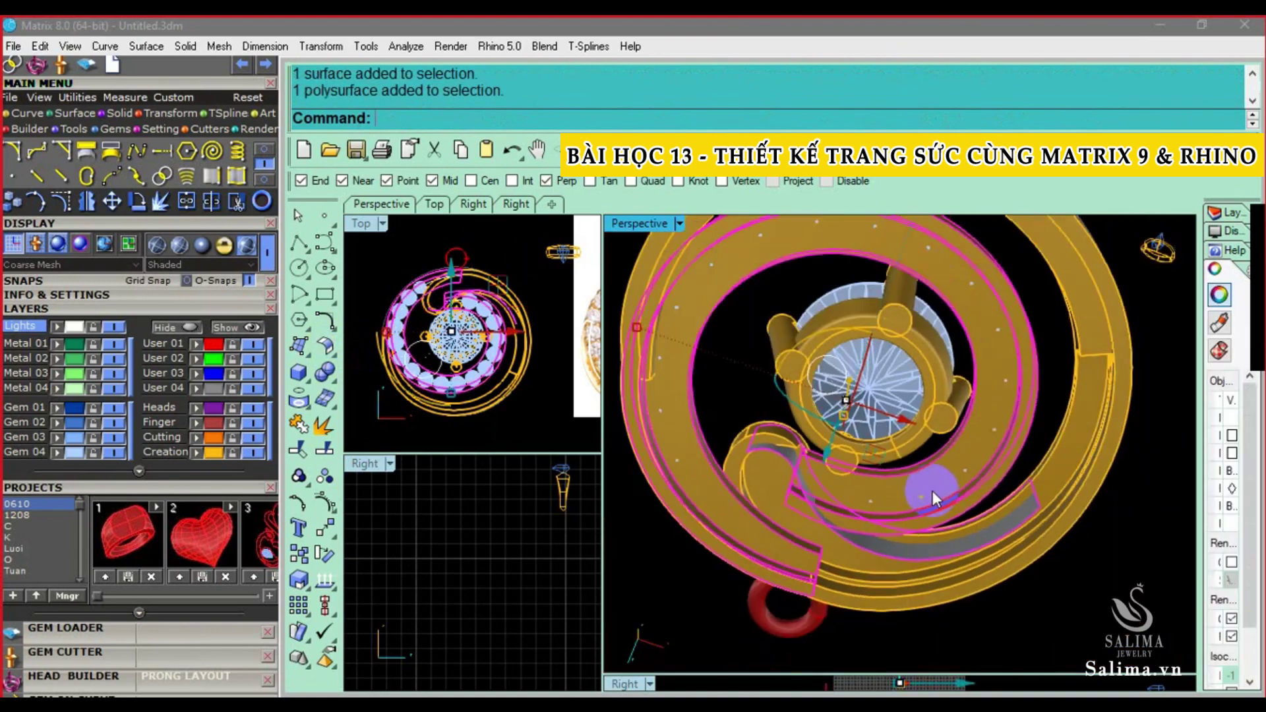
pyautogui.click(329, 377)
pyautogui.click(457, 386)
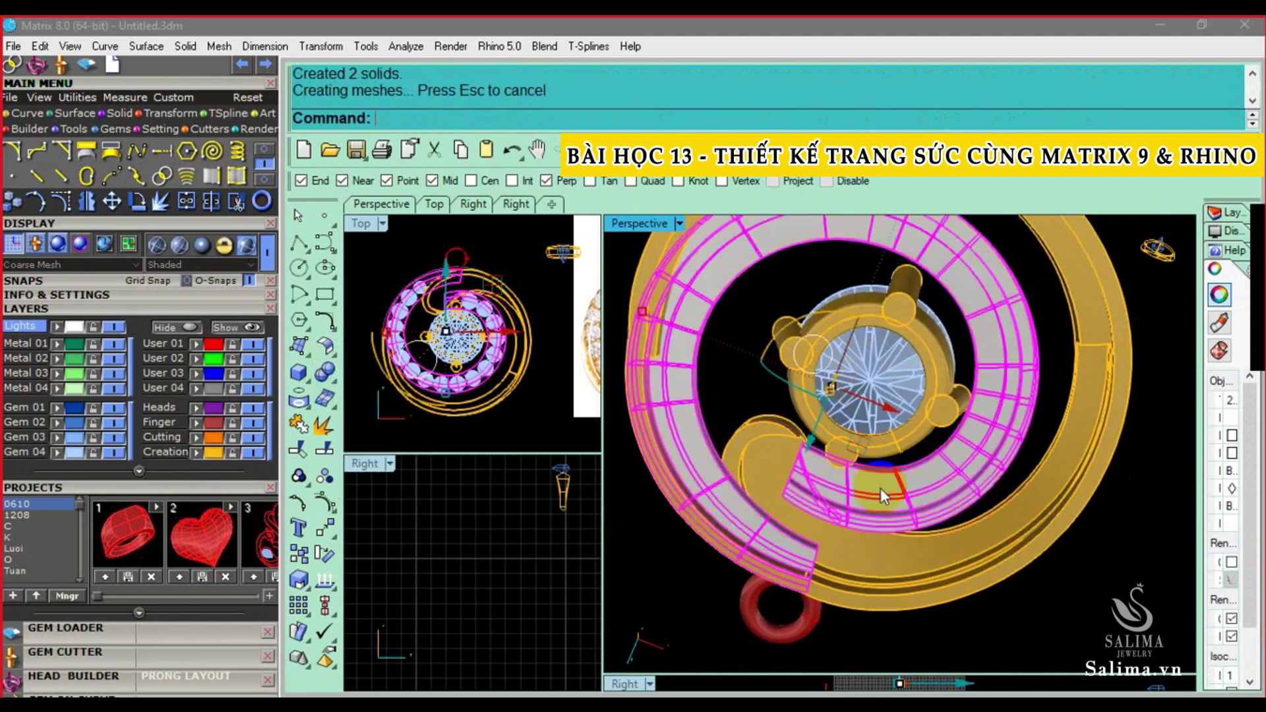
pyautogui.keyDown('ctrl'); pyautogui.click(828, 505); pyautogui.keyUp('ctrl')
pyautogui.press('Delete')
# Orbit around the ring and select band pieces to check the stepped recess
pyautogui.moveTo(780, 433)
pyautogui.mouseDown(button='right')
pyautogui.moveTo(831, 390)
pyautogui.moveTo(826, 496)
pyautogui.moveTo(835, 447)
pyautogui.moveTo(845, 627)
pyautogui.moveTo(844, 396)
pyautogui.moveTo(707, 436)
pyautogui.moveTo(865, 362)
pyautogui.moveTo(804, 360)
pyautogui.mouseUp(button='right')
pyautogui.click(846, 475)
pyautogui.click(706, 436)
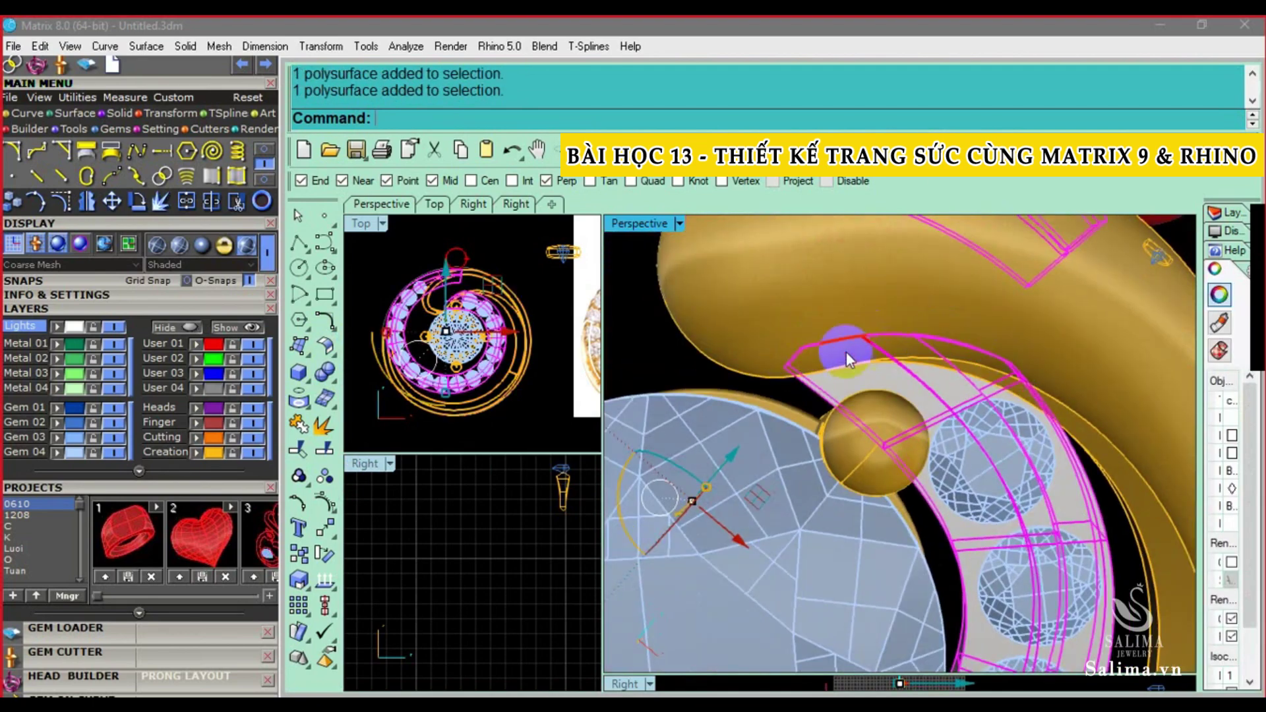
pyautogui.moveTo(801, 353); pyautogui.dragTo(853, 333, button='right')
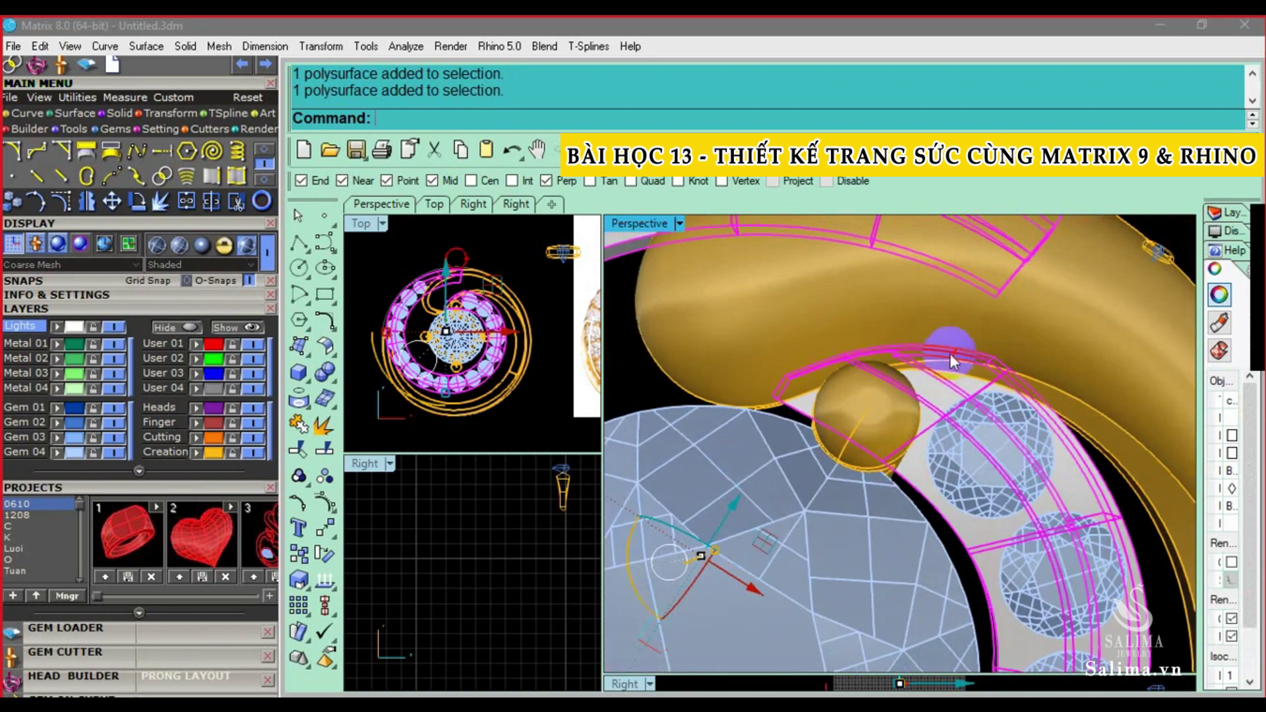
pyautogui.moveTo(913, 369)
pyautogui.mouseDown(button='right')
pyautogui.moveTo(935, 262)
pyautogui.moveTo(916, 437)
pyautogui.moveTo(907, 406)
pyautogui.moveTo(887, 422)
pyautogui.moveTo(936, 375)
pyautogui.mouseUp(button='right')
pyautogui.press('Escape')
pyautogui.click(936, 376)
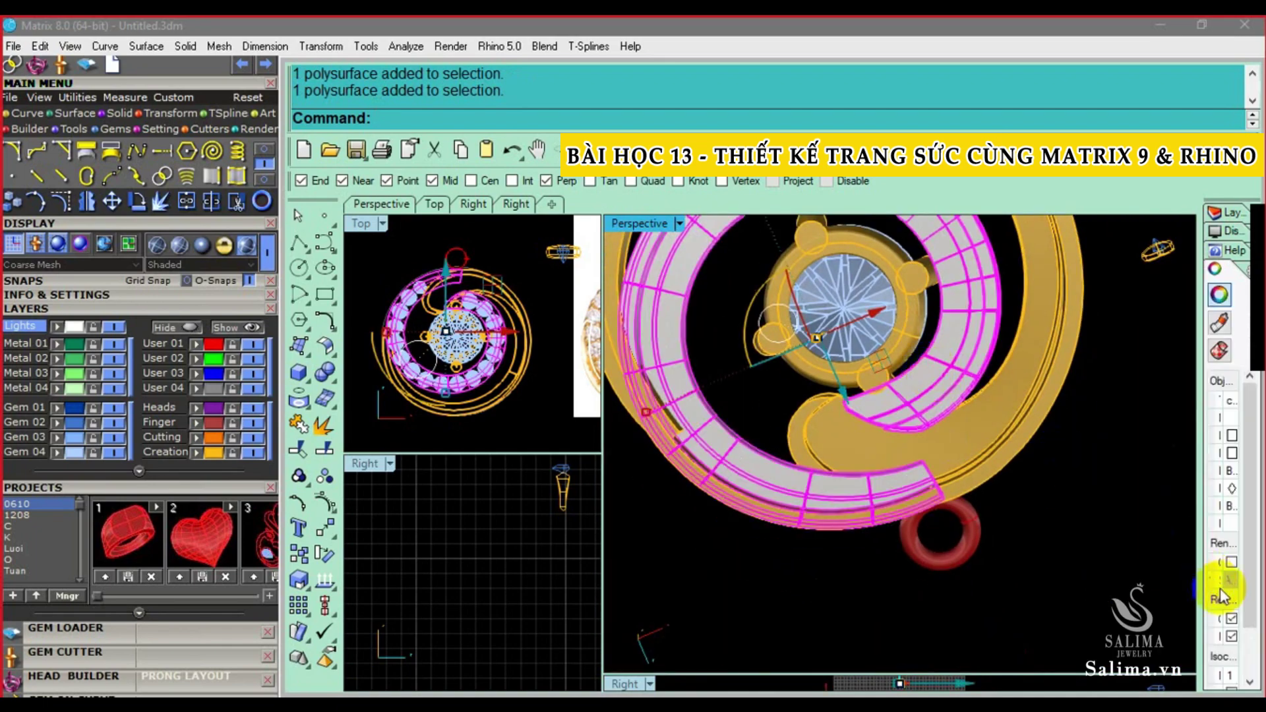
pyautogui.moveTo(1251, 623); pyautogui.dragTo(1250, 664)
pyautogui.press('Escape')
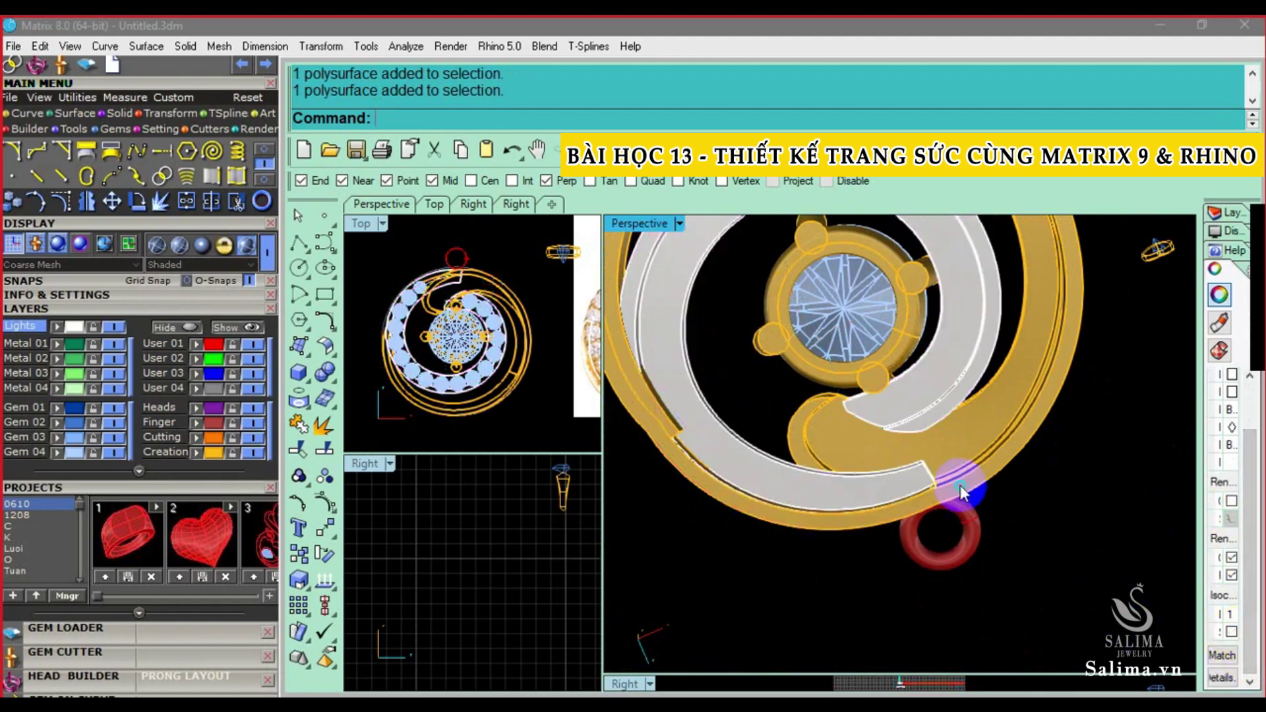
pyautogui.scroll(5, 894, 486)
pyautogui.moveTo(893, 486)
pyautogui.mouseDown(button='right')
pyautogui.moveTo(975, 486)
pyautogui.moveTo(963, 487)
pyautogui.mouseUp(button='right')
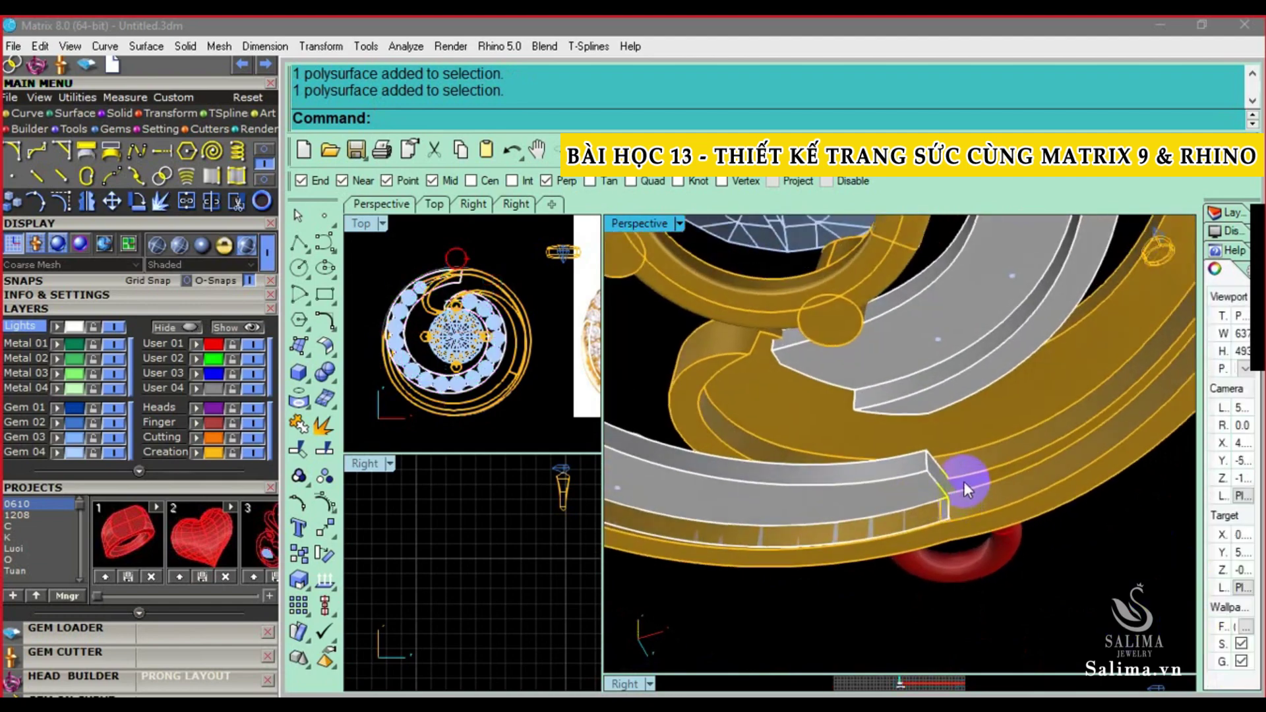
# Extract a band face, untrim it, and extend its edge by the default factor
pyautogui.write('UN')
pyautogui.press('Return')
pyautogui.click(968, 466)
pyautogui.press('Return')
pyautogui.write('UntrimAll')
pyautogui.press('Return')
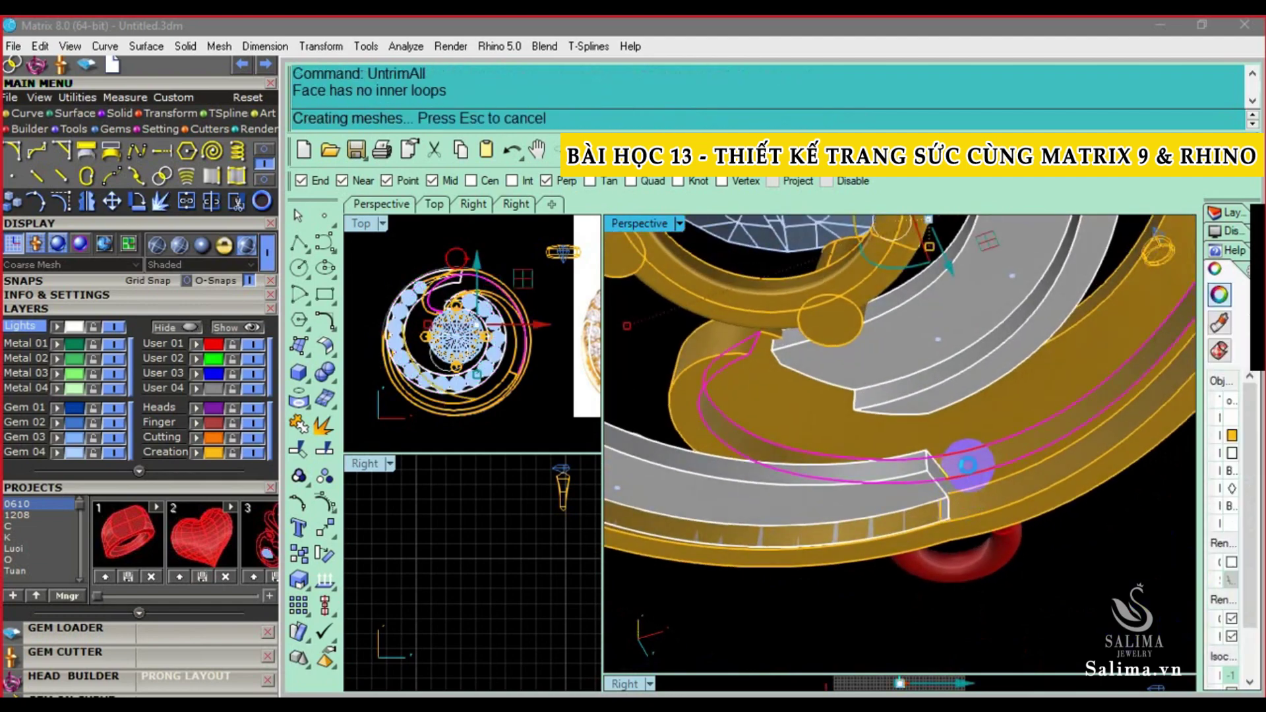
pyautogui.moveTo(968, 465)
pyautogui.mouseDown(button='right')
pyautogui.moveTo(821, 476)
pyautogui.moveTo(801, 464)
pyautogui.mouseUp(button='right')
pyautogui.scroll(2, 769, 460)
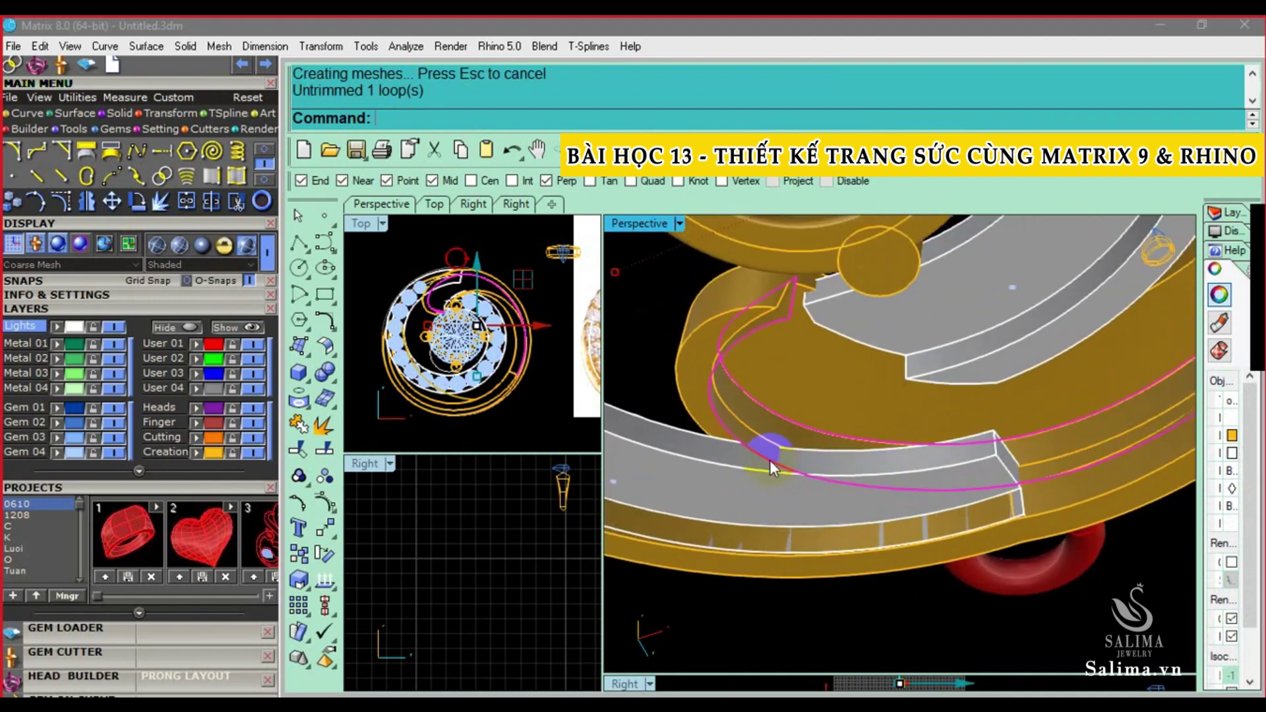
pyautogui.write('e')
pyautogui.click(769, 460)
pyautogui.press('Return')
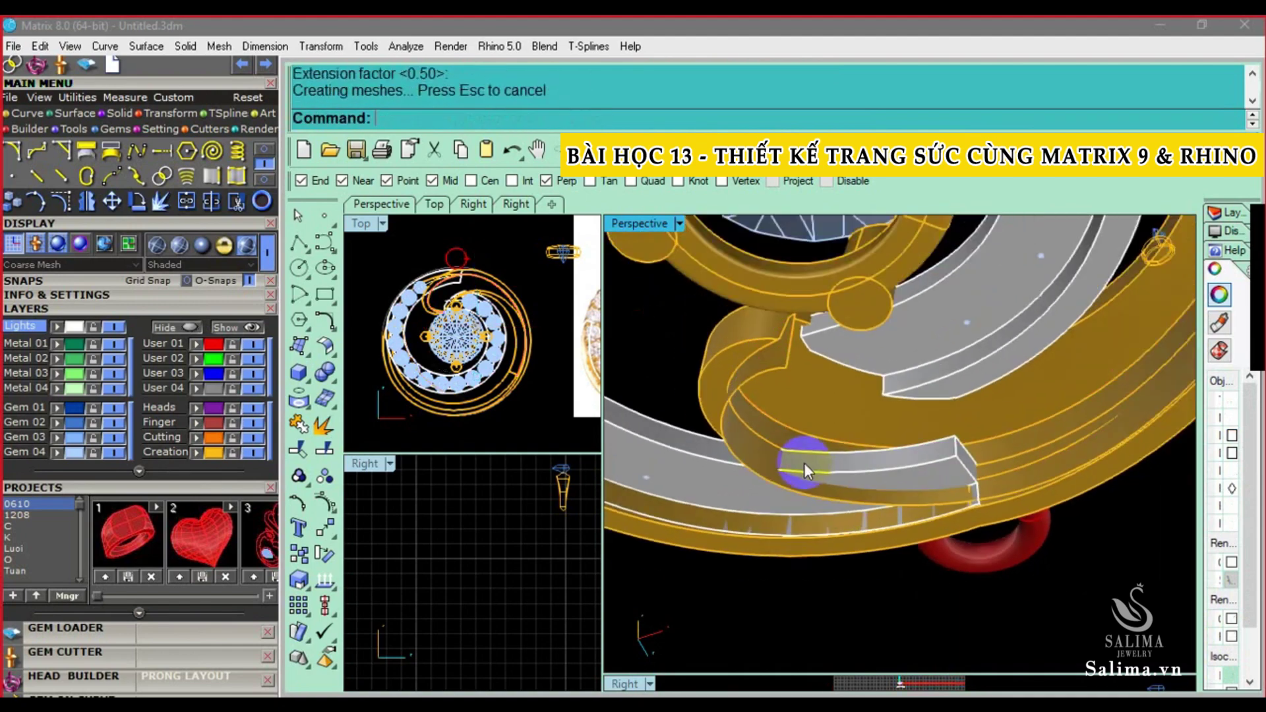
# Cap the band with the extended face into a solid and delete the extra piece
pyautogui.click(883, 441)
pyautogui.moveTo(883, 441)
pyautogui.mouseDown(button='right')
pyautogui.moveTo(928, 539)
pyautogui.moveTo(928, 472)
pyautogui.moveTo(927, 559)
pyautogui.moveTo(909, 608)
pyautogui.mouseUp(button='right')
pyautogui.click(926, 559)
pyautogui.write('Cap')
pyautogui.press('Return')
pyautogui.keyDown('ctrl'); pyautogui.click(922, 584); pyautogui.keyUp('ctrl')
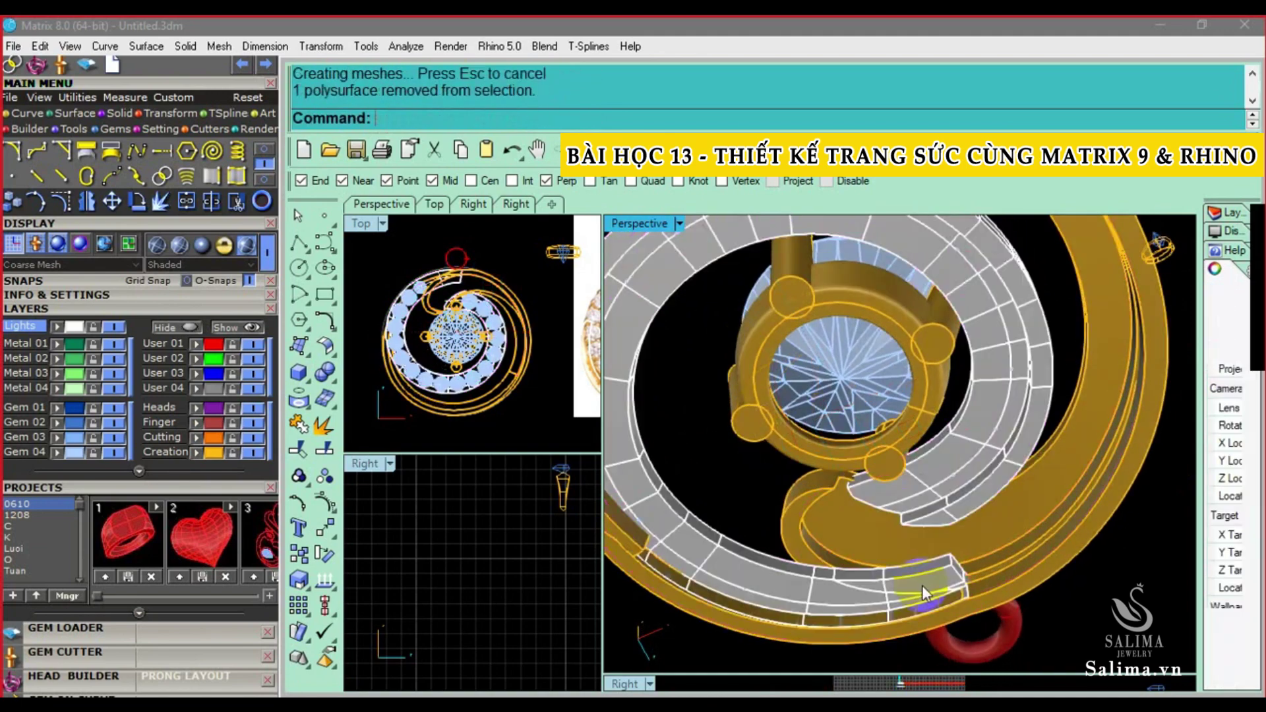
pyautogui.press('Delete')
# Undo and redo the solid creation, returning to the open band surfaces
pyautogui.hotkey('ctrl', 'z')
pyautogui.scroll(3, 936, 587)
pyautogui.scroll(3, 911, 587)
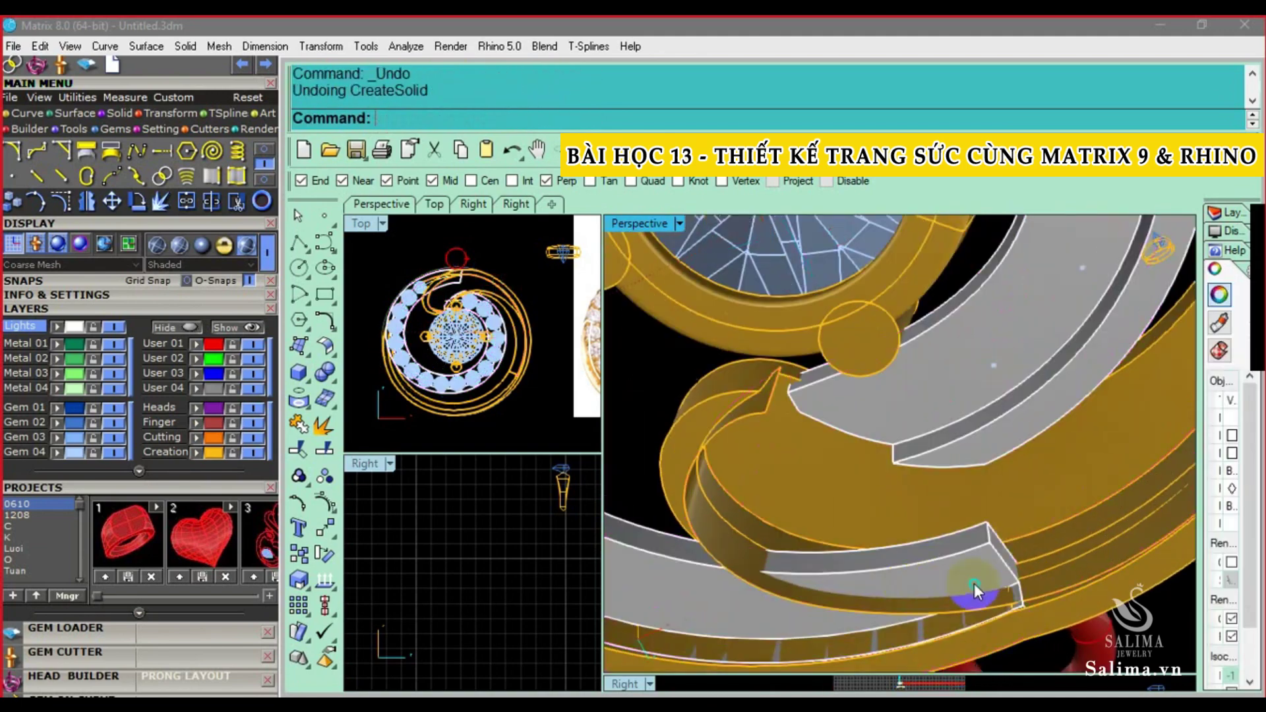
pyautogui.scroll(2, 978, 607)
pyautogui.hotkey('ctrl', 'y')
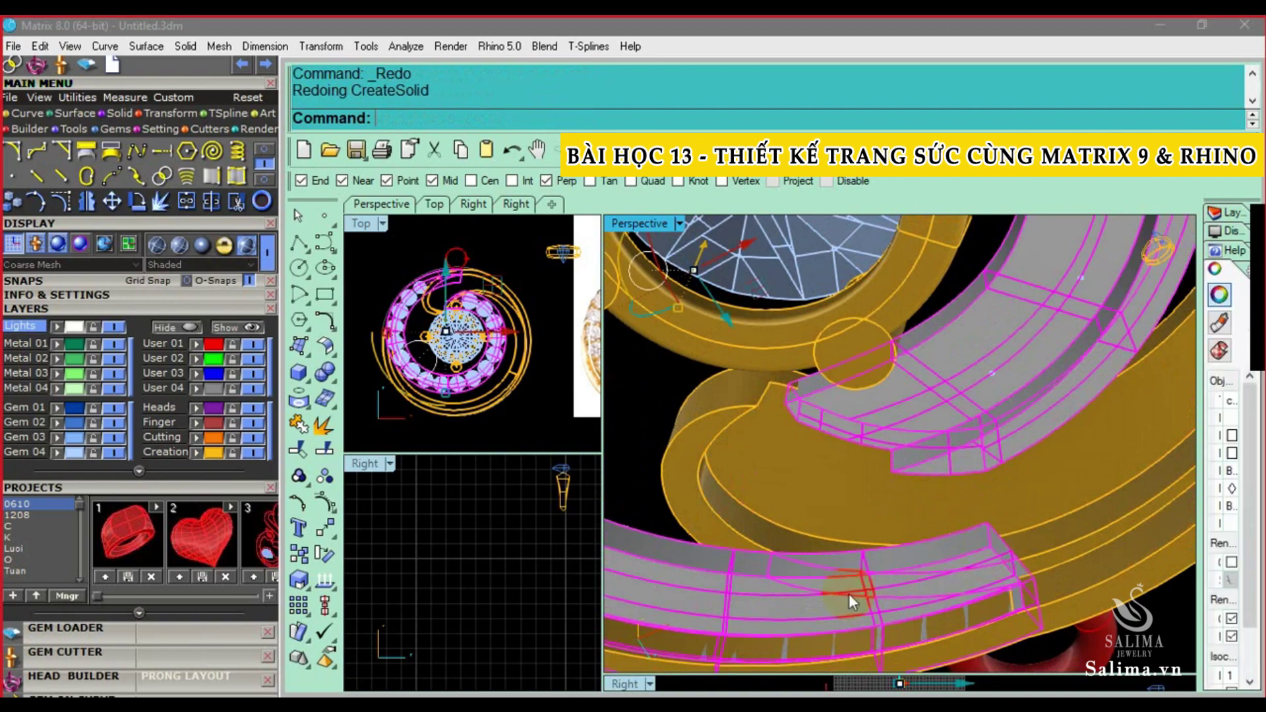
pyautogui.click(805, 588)
pyautogui.press('Escape')
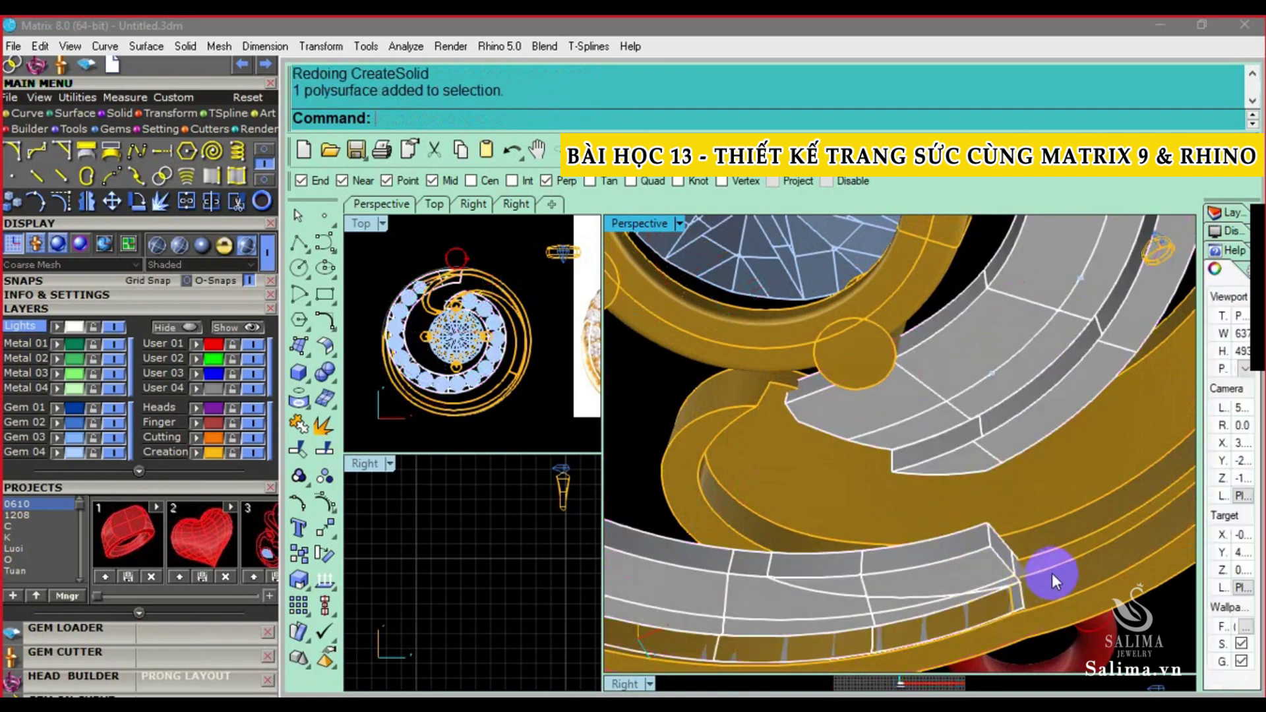
pyautogui.hotkey('ctrl', 'z')
# Extend the extracted face's edge again with the default extension
pyautogui.click(998, 598)
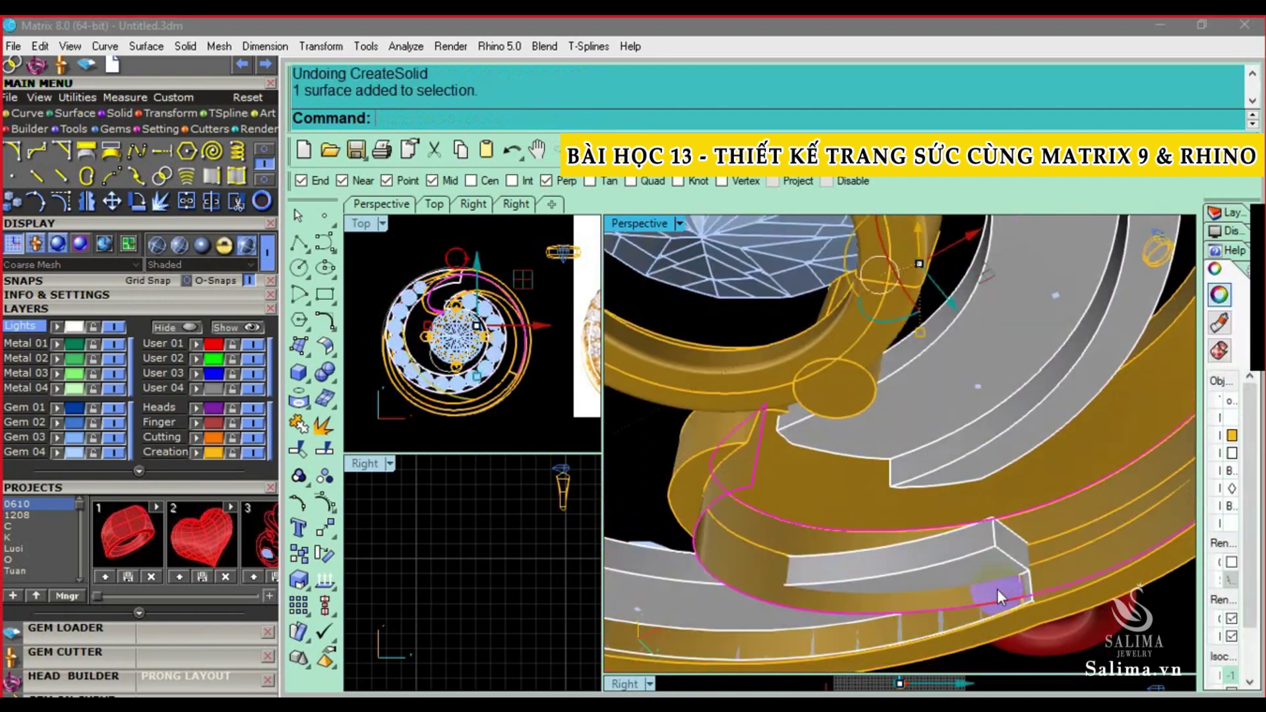
pyautogui.scroll(-1, 1028, 586)
pyautogui.scroll(-2, 1045, 579)
pyautogui.scroll(2, 1048, 573)
pyautogui.write('e')
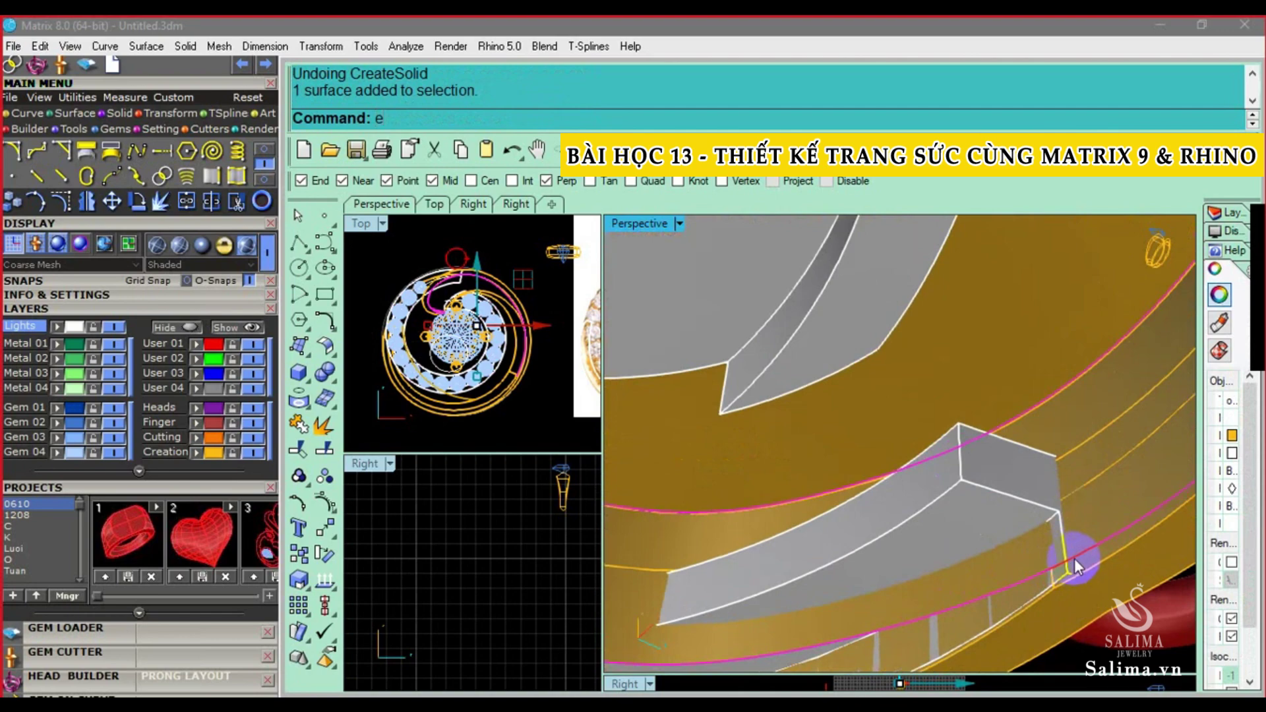
pyautogui.press('Return')
pyautogui.click(1076, 559)
pyautogui.press('Return')
# Create solids from the band and extended face, isolating the small offcut
pyautogui.scroll(-3, 1077, 558)
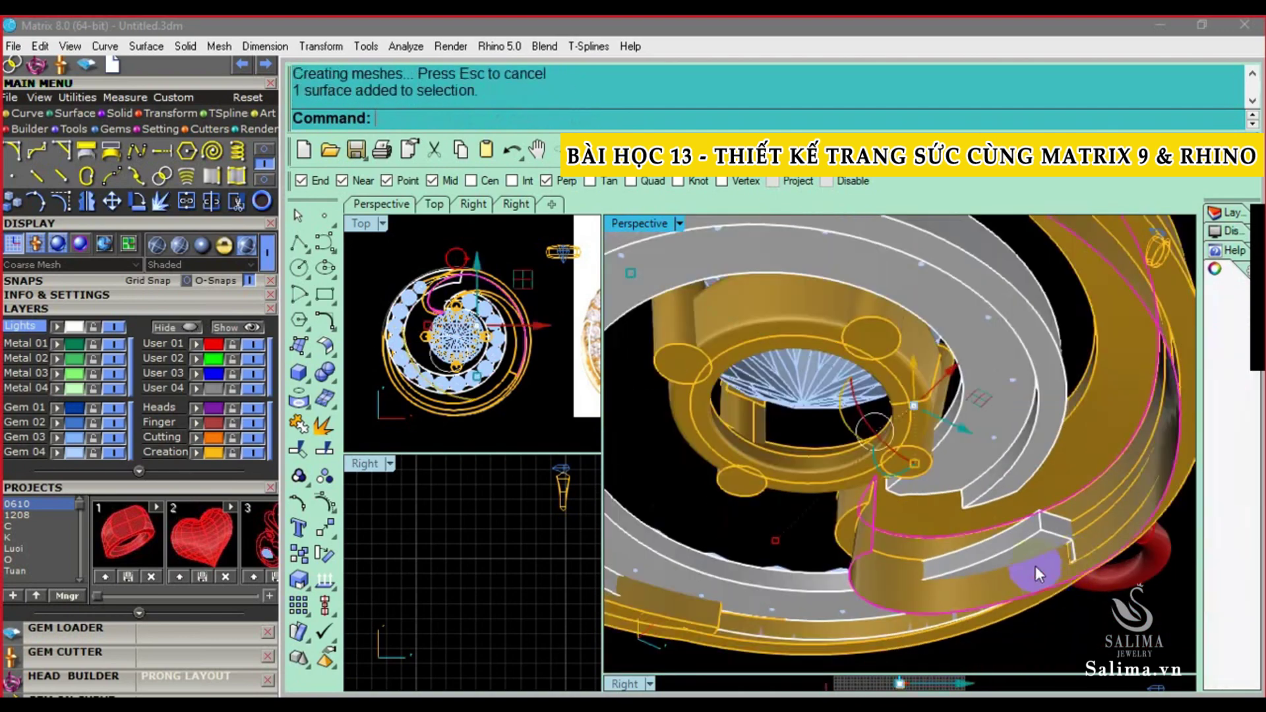
pyautogui.click(1036, 572)
pyautogui.scroll(2, 1039, 576)
pyautogui.press('Return')
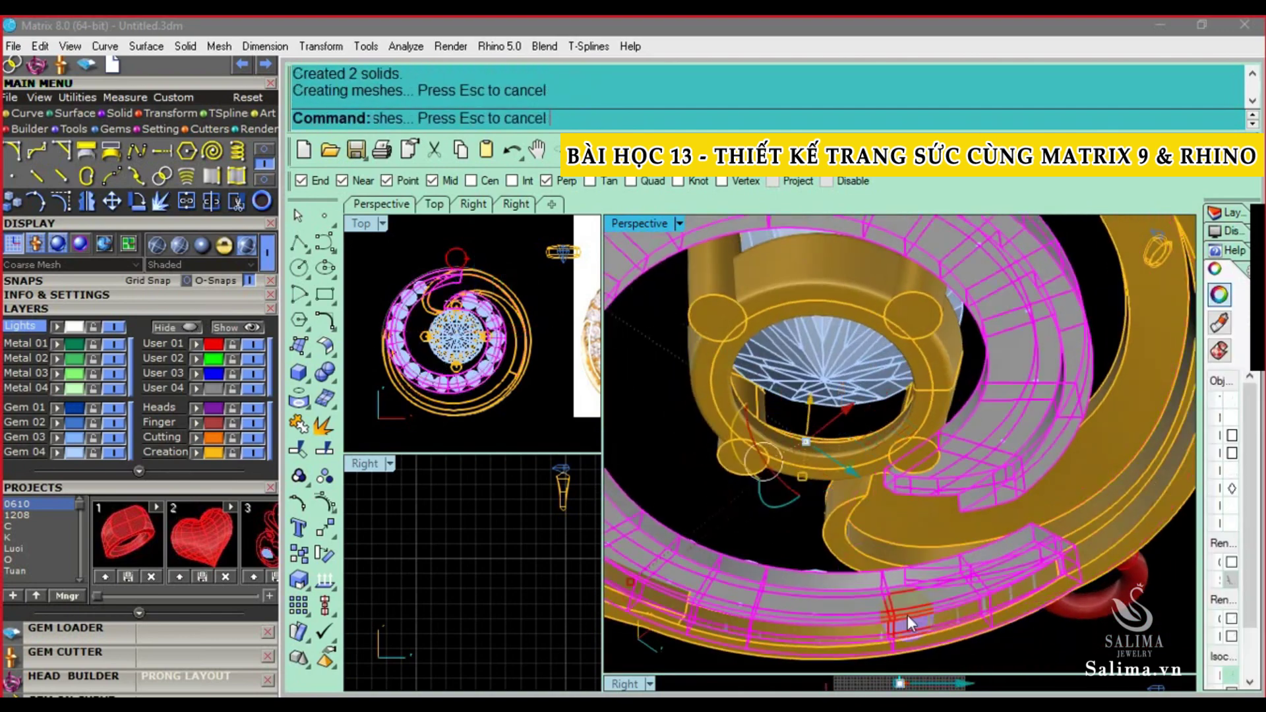
pyautogui.keyDown('ctrl'); pyautogui.click(974, 592); pyautogui.keyUp('ctrl')
pyautogui.moveTo(1014, 576)
pyautogui.mouseDown(button='right')
pyautogui.moveTo(1037, 499)
pyautogui.moveTo(982, 532)
pyautogui.mouseUp(button='right')
pyautogui.click(1041, 504)
# Extract a surface from the inner band section
pyautogui.click(953, 530)
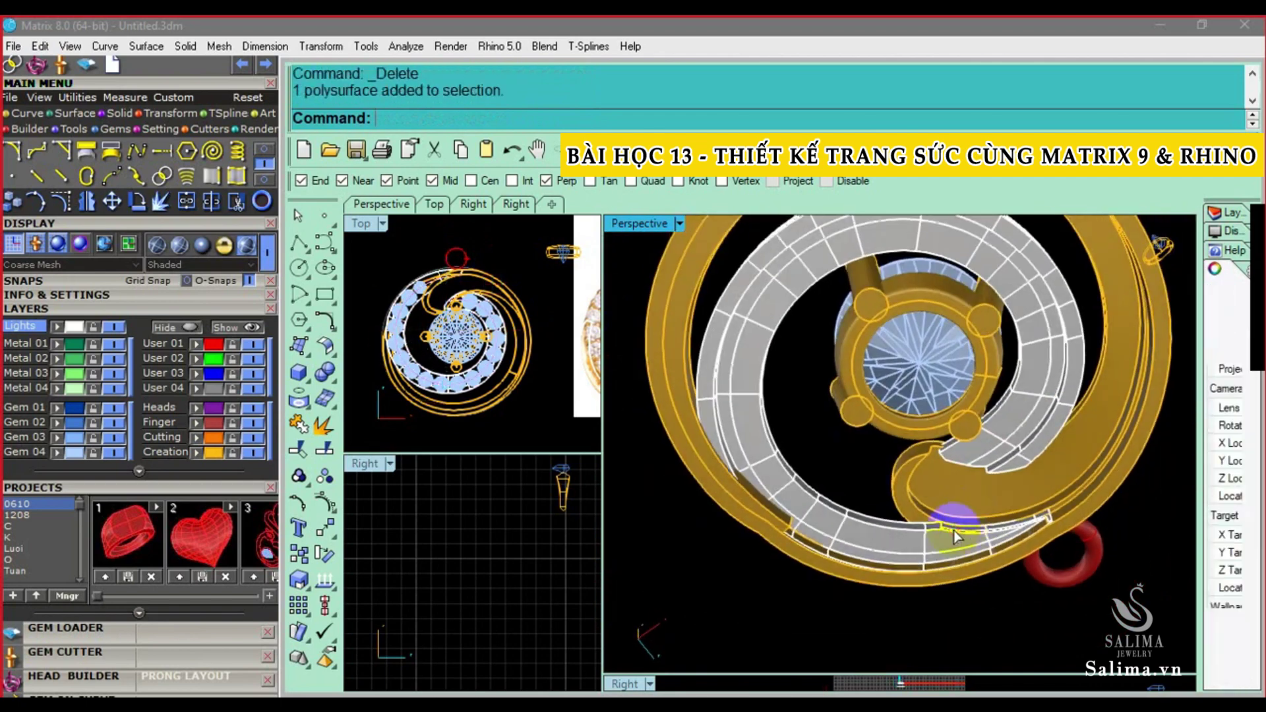
pyautogui.moveTo(1254, 477); pyautogui.dragTo(1252, 520)
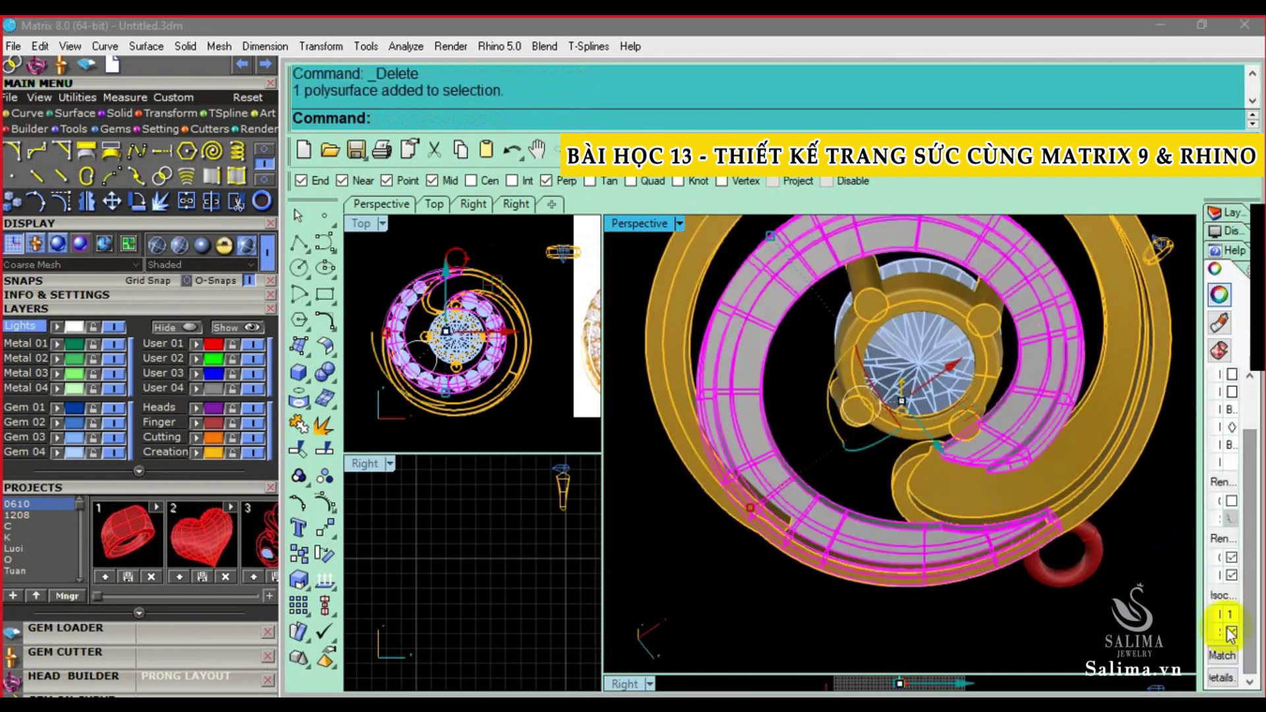
pyautogui.press('Escape')
pyautogui.scroll(3, 955, 556)
pyautogui.scroll(3, 844, 615)
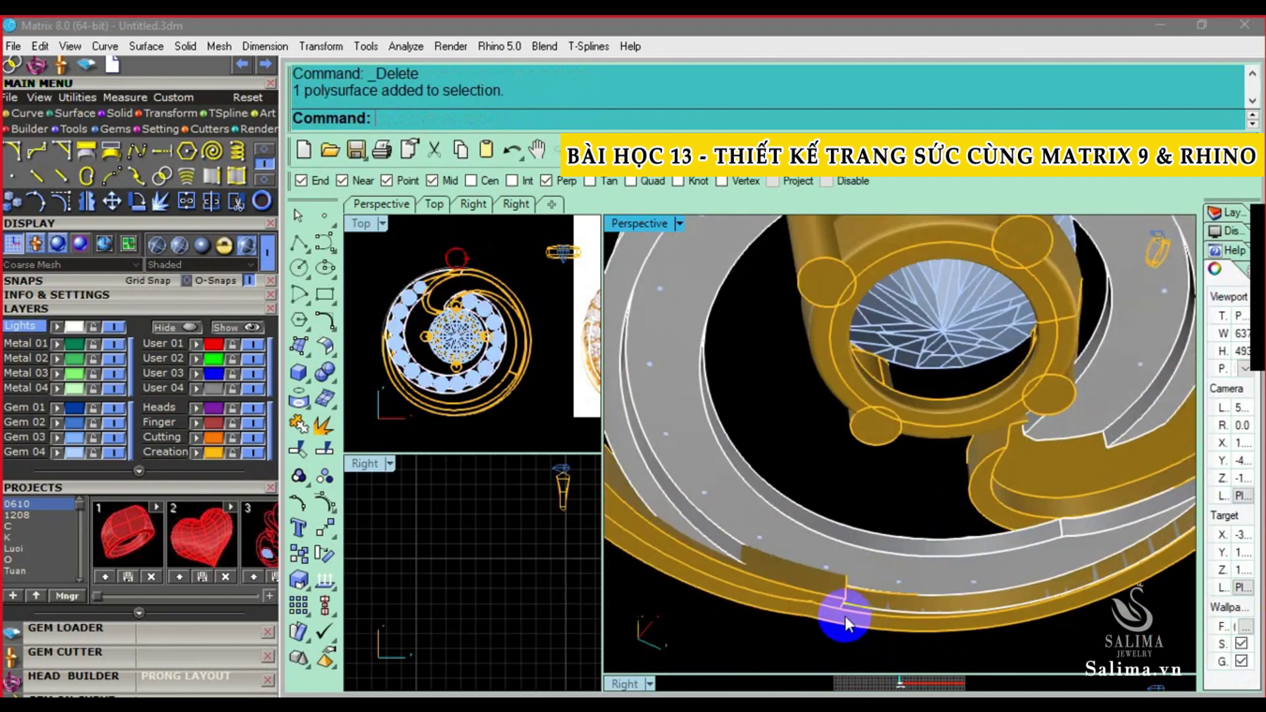
pyautogui.scroll(3, 844, 616)
pyautogui.keyDown('shift'); pyautogui.moveTo(871, 568); pyautogui.dragTo(877, 556, button='right'); pyautogui.keyUp('shift')
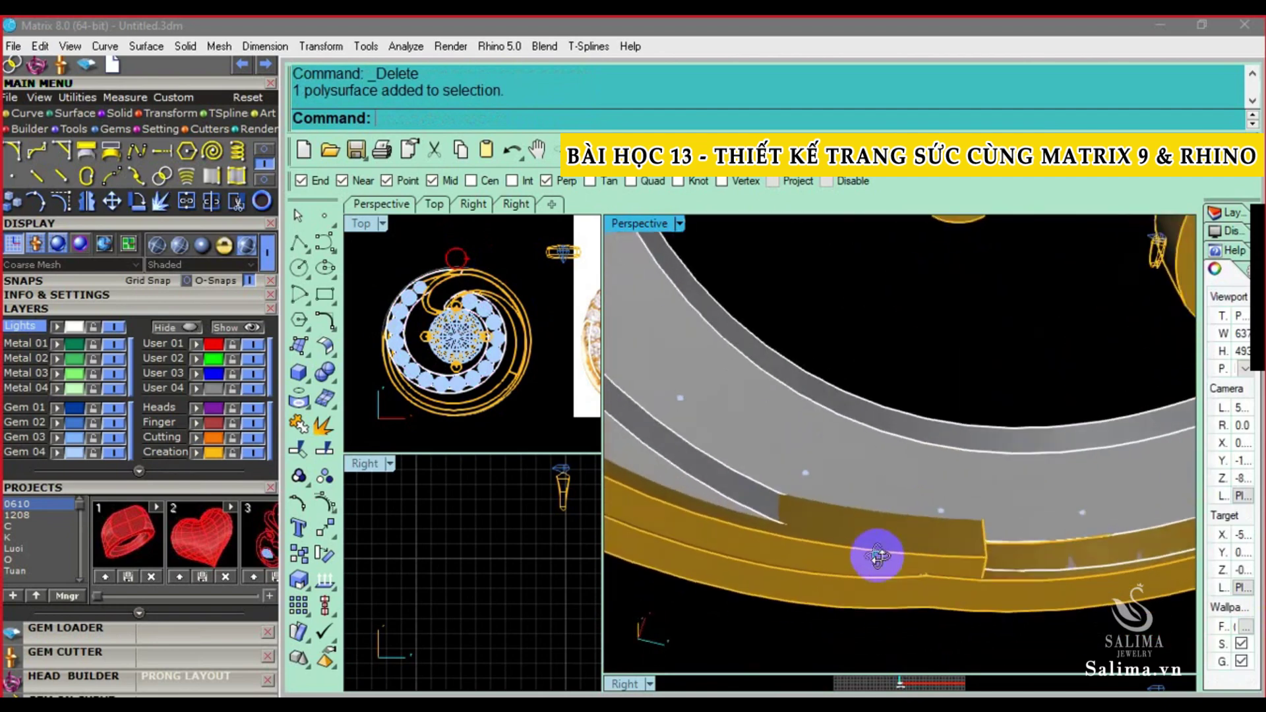
pyautogui.click(736, 489)
pyautogui.press('Return')
pyautogui.moveTo(735, 489)
pyautogui.mouseDown(button='right')
pyautogui.moveTo(785, 512)
pyautogui.moveTo(798, 501)
pyautogui.mouseUp(button='right')
# Extend the extracted surface's edge with ES by the default amount
pyautogui.write('es')
pyautogui.press('Return')
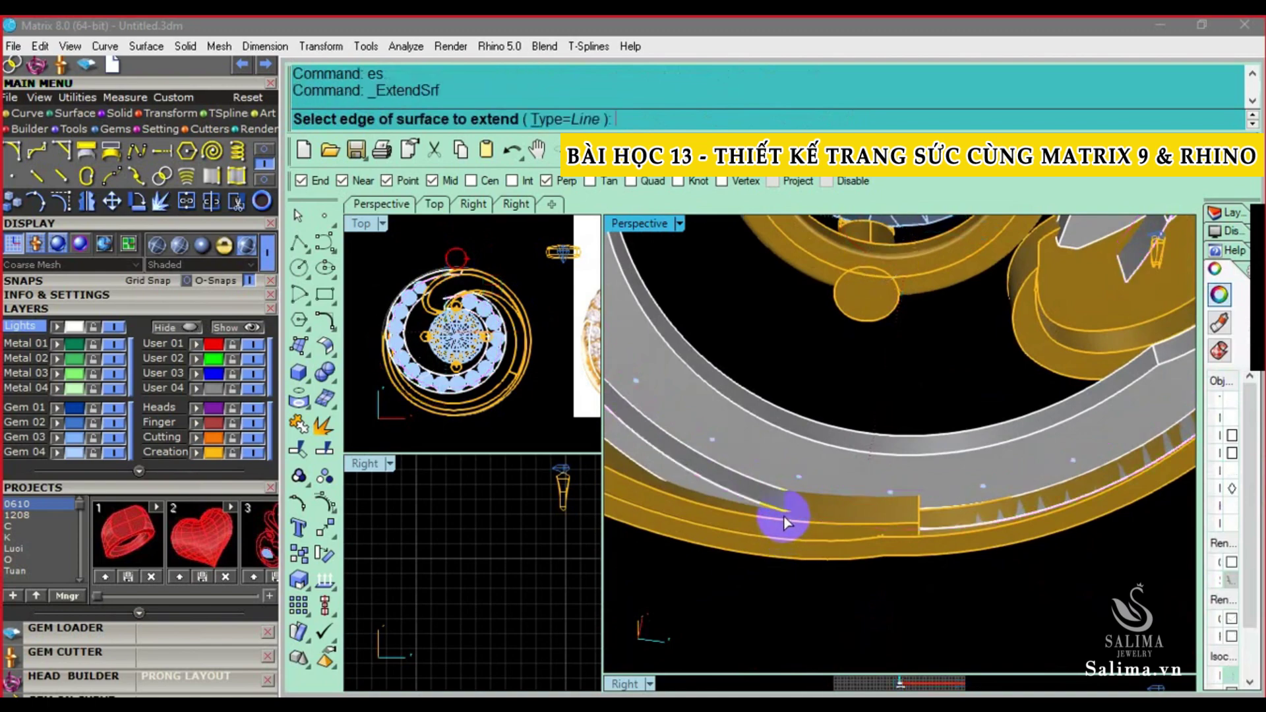
pyautogui.click(784, 523)
pyautogui.press('Return')
pyautogui.click(812, 534)
pyautogui.click(888, 518)
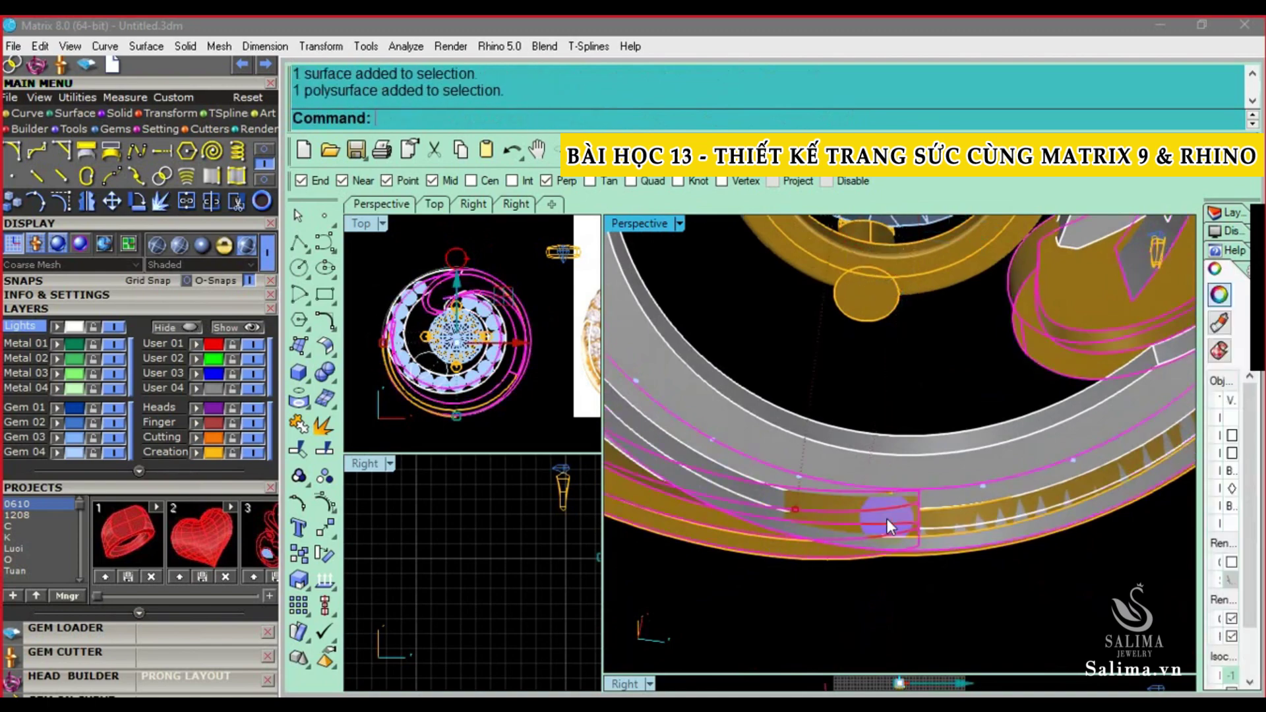
pyautogui.moveTo(887, 518)
pyautogui.mouseDown(button='right')
pyautogui.moveTo(849, 615)
pyautogui.moveTo(840, 599)
pyautogui.mouseUp(button='right')
pyautogui.press('Escape')
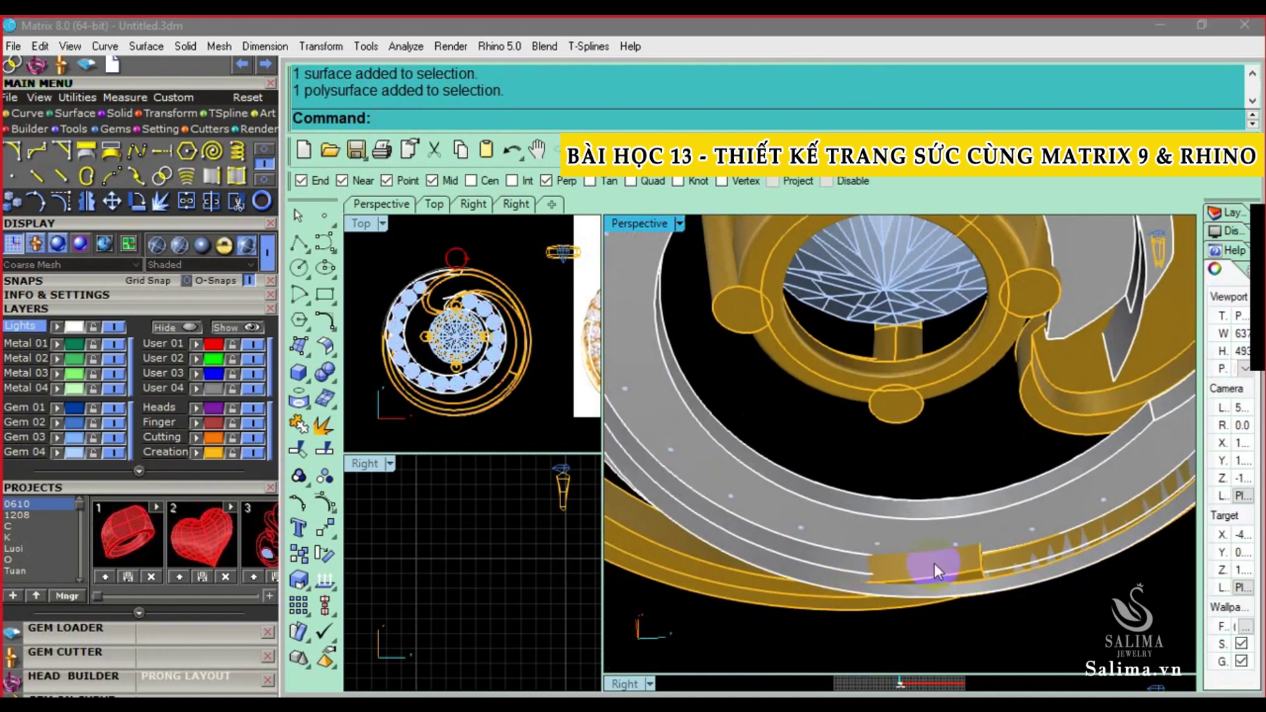
# Trim away the unwanted band segment using the extended surfaces as cutters
pyautogui.moveTo(934, 563); pyautogui.dragTo(883, 575, button='right')
pyautogui.click(883, 576)
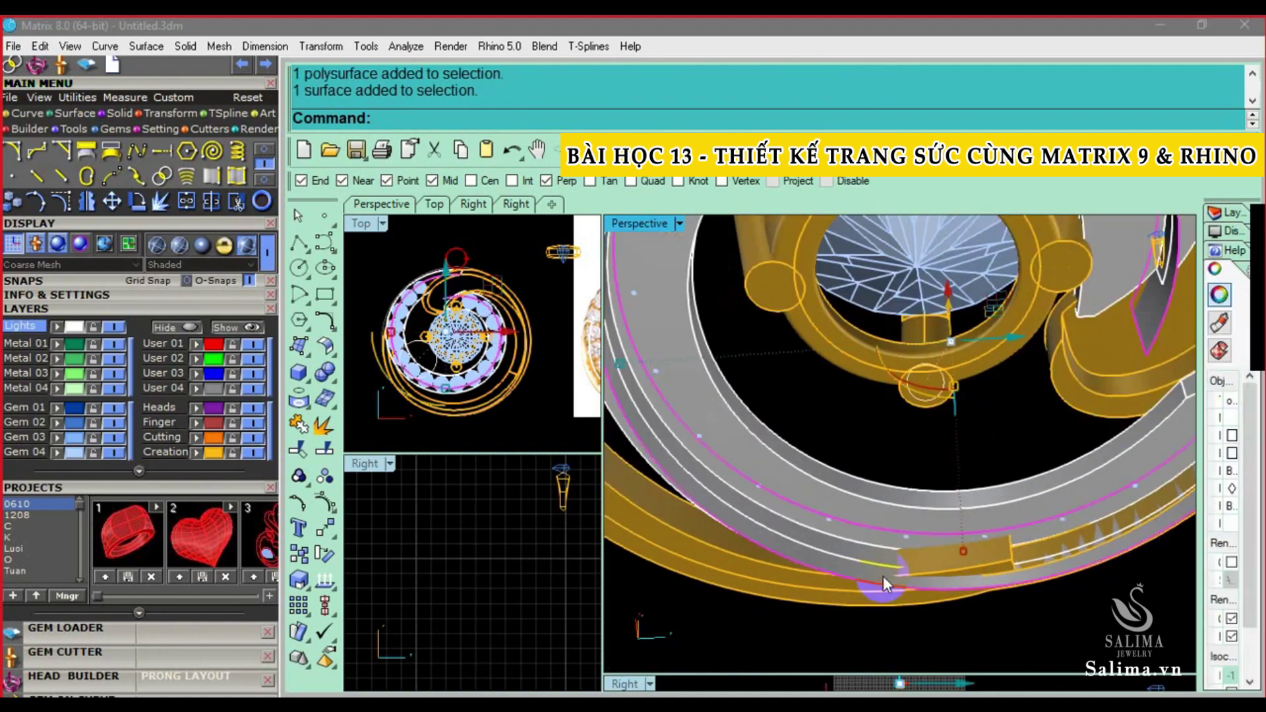
pyautogui.click(884, 576)
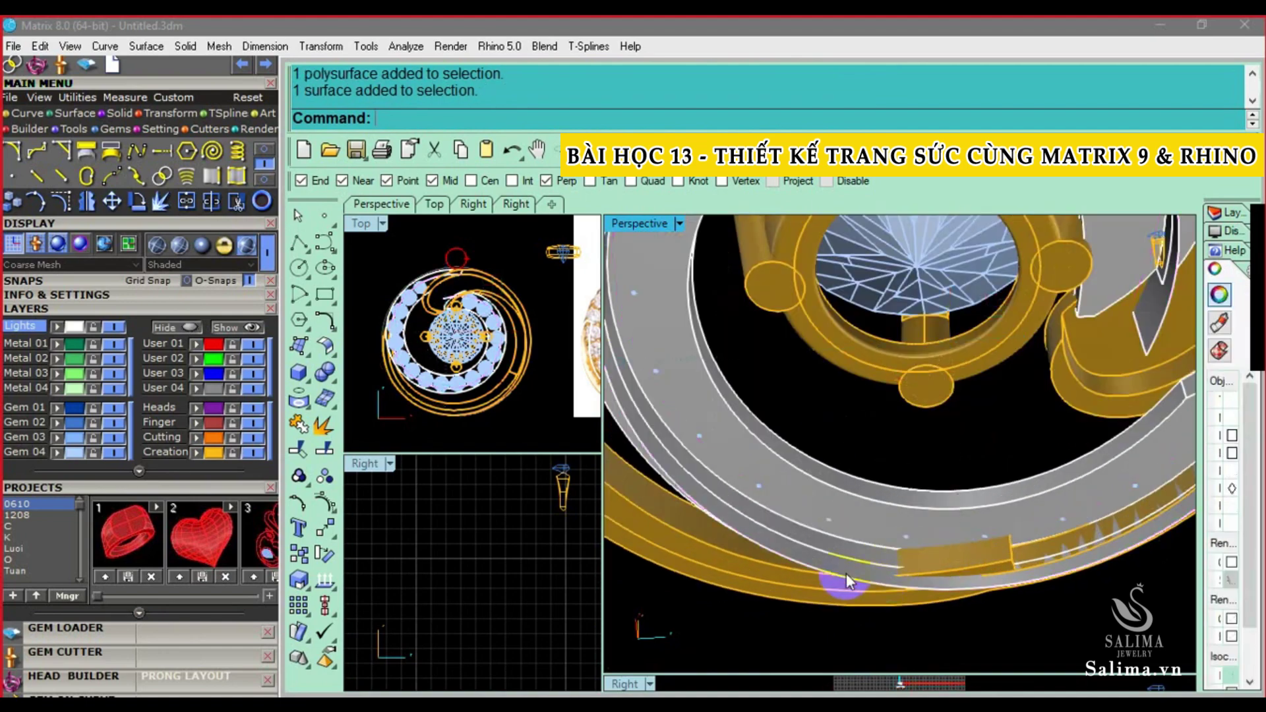
pyautogui.moveTo(845, 573)
pyautogui.mouseDown(button='right')
pyautogui.moveTo(903, 593)
pyautogui.moveTo(885, 598)
pyautogui.moveTo(916, 576)
pyautogui.mouseUp(button='right')
pyautogui.click(884, 598)
pyautogui.click(297, 450)
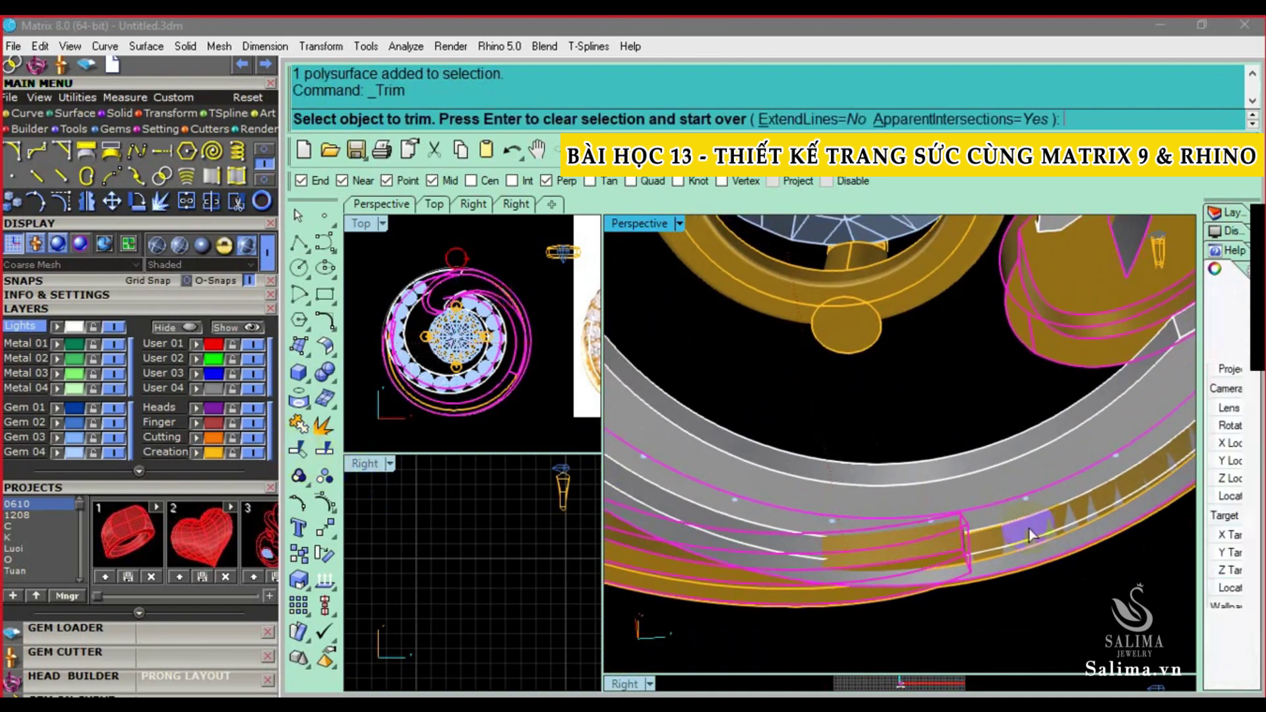
pyautogui.click(955, 536)
pyautogui.moveTo(955, 537)
pyautogui.mouseDown(button='right')
pyautogui.moveTo(964, 510)
pyautogui.moveTo(883, 565)
pyautogui.mouseUp(button='right')
pyautogui.press('Return')
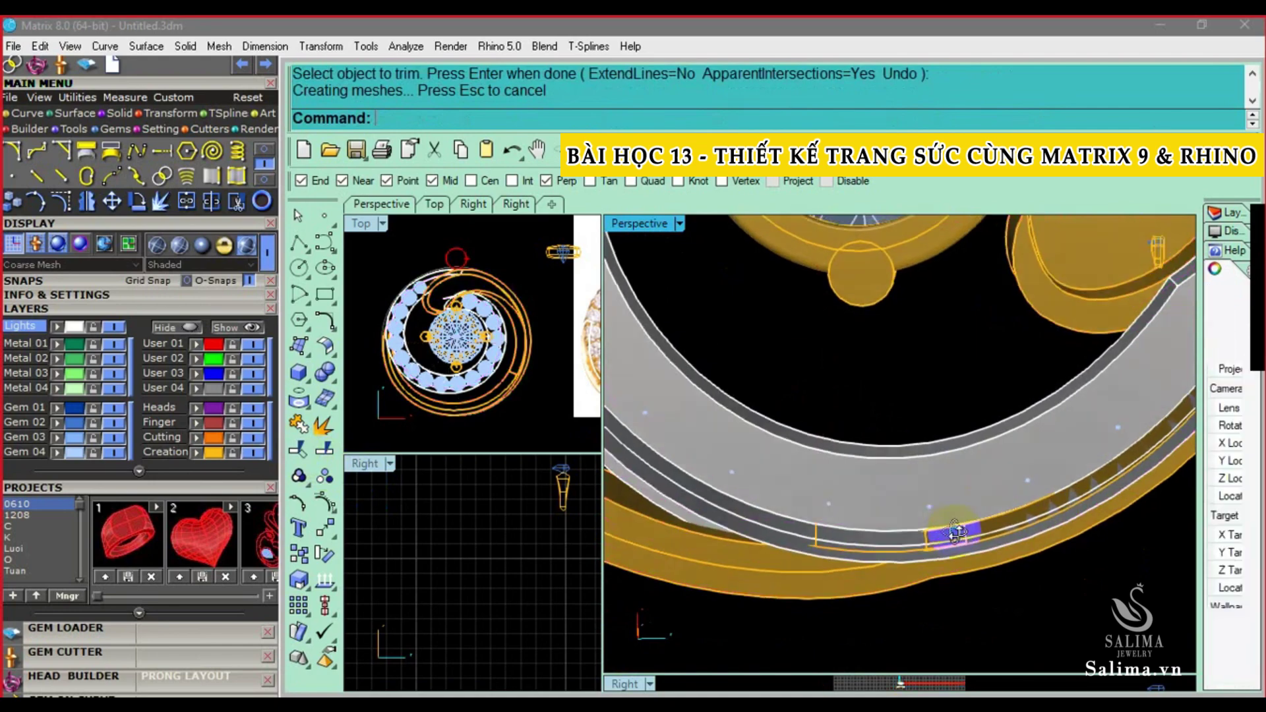
# Split the inner band surface along the lower-edge cutting curve
pyautogui.scroll(3, 883, 566)
pyautogui.scroll(1, 923, 539)
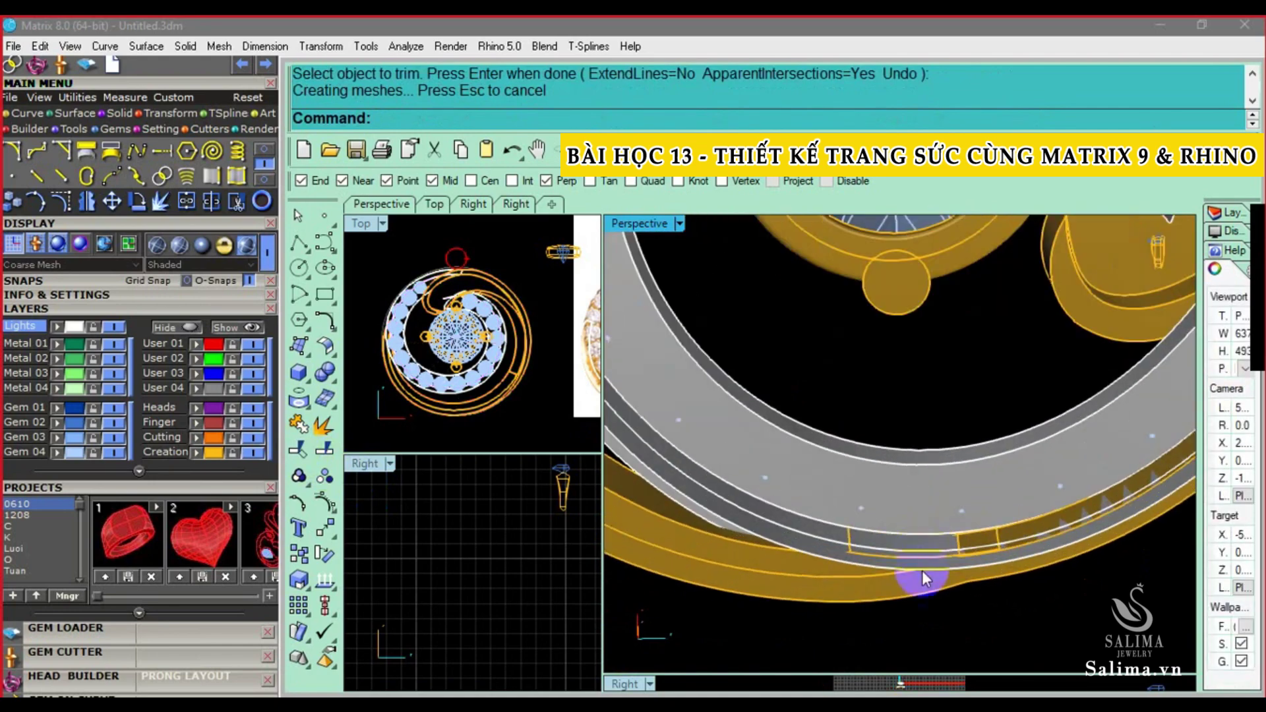
pyautogui.click(922, 571)
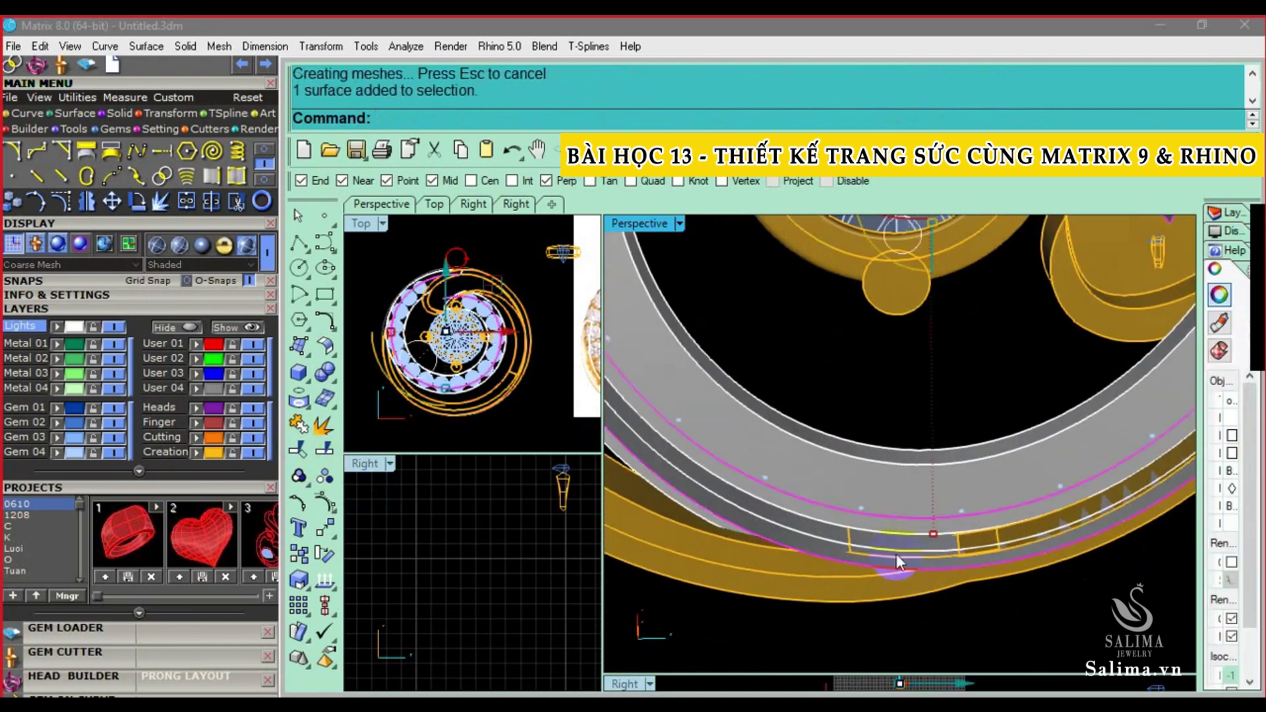
pyautogui.click(893, 600)
pyautogui.scroll(2, 893, 596)
pyautogui.scroll(2, 873, 560)
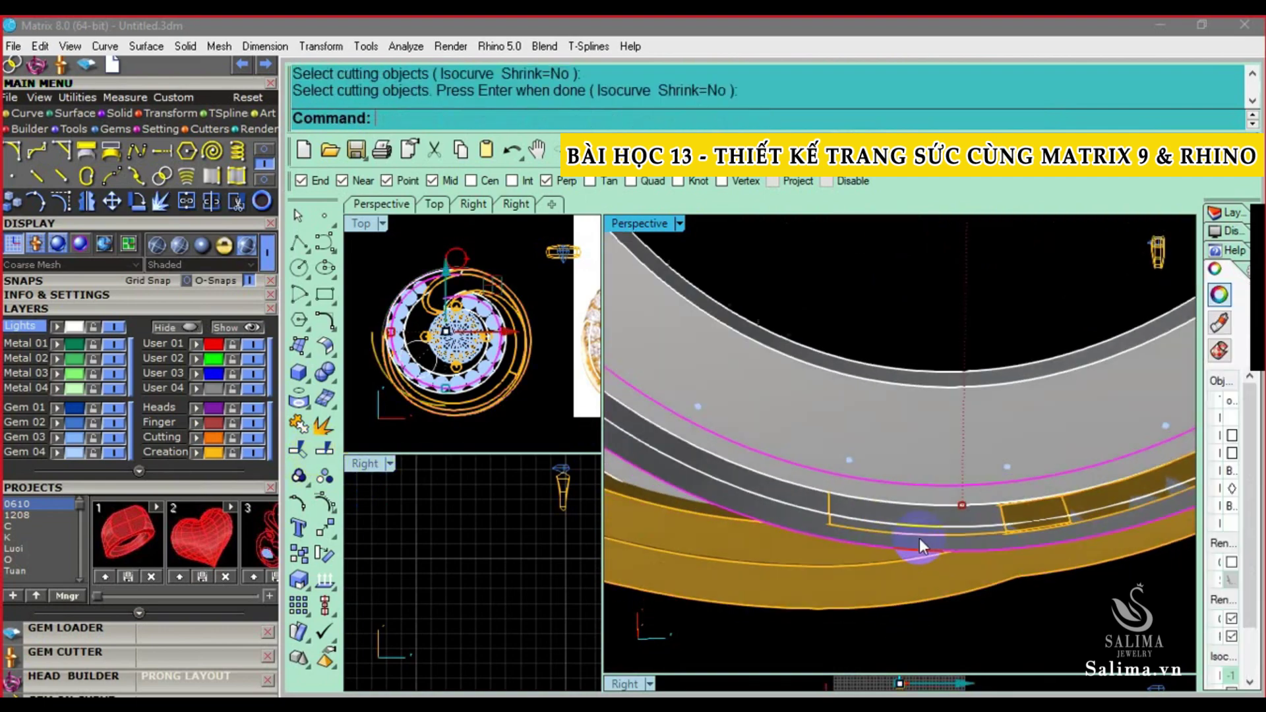
pyautogui.press('Escape')
pyautogui.click(919, 538)
pyautogui.press('Return')
pyautogui.press('Return')
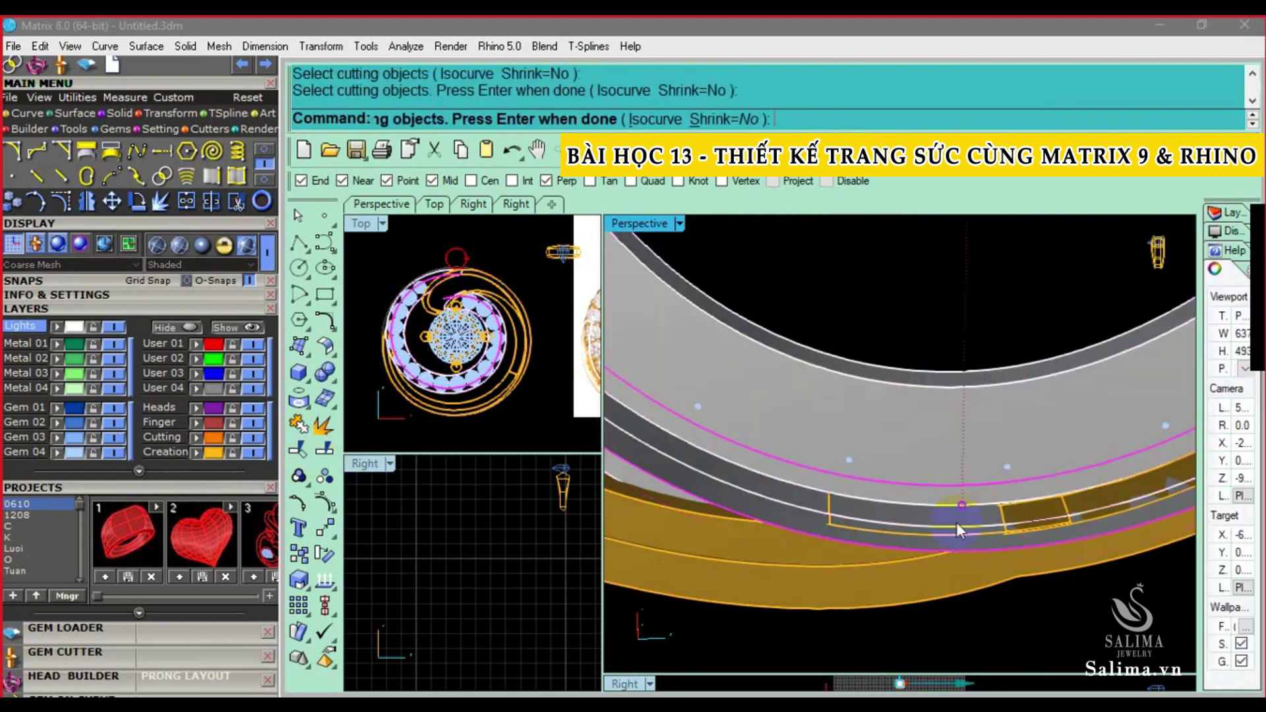
pyautogui.click(952, 544)
# Split the remaining band surfaces with their curves and delete the unwanted pieces
pyautogui.press('Return')
pyautogui.click(946, 567)
pyautogui.click(868, 540)
pyautogui.press('Return')
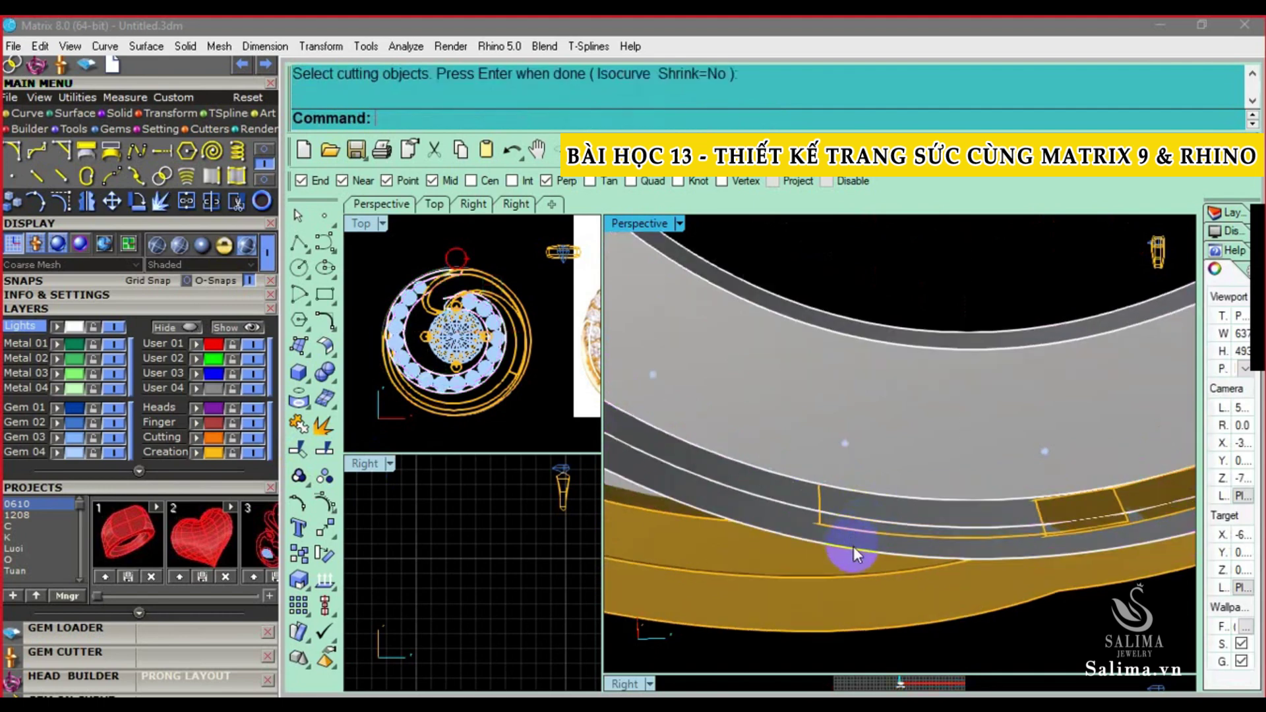
pyautogui.click(840, 534)
pyautogui.press('Return')
pyautogui.click(839, 529)
pyautogui.press('Return')
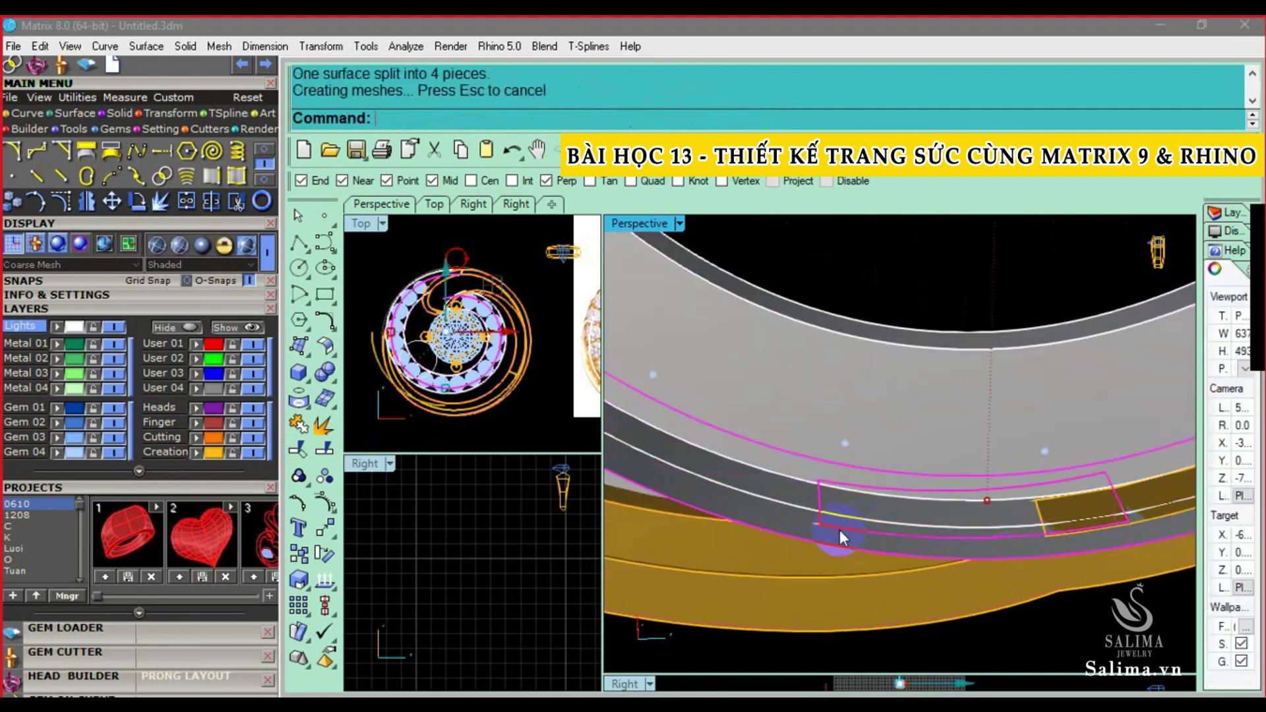
pyautogui.keyDown('ctrl'); pyautogui.click(872, 515); pyautogui.keyUp('ctrl')
pyautogui.press('Delete')
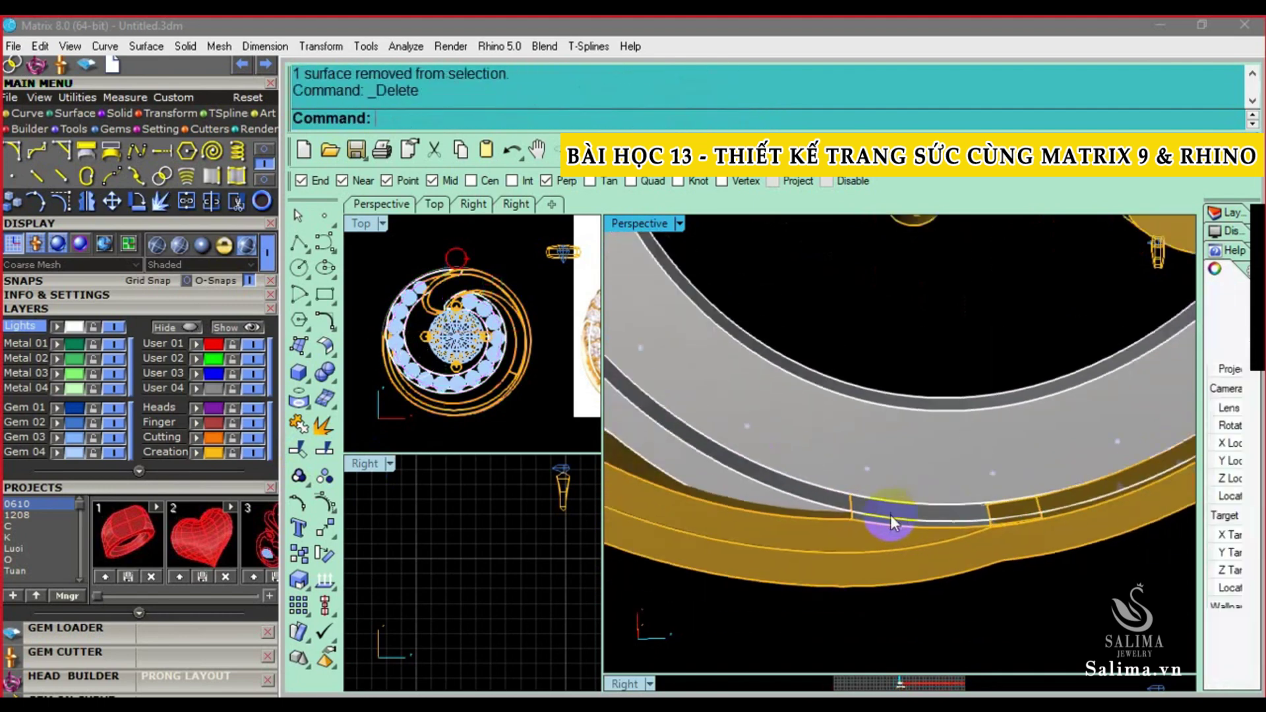
# Window-select the band pieces and join them into one closed polysurface
pyautogui.moveTo(786, 612); pyautogui.dragTo(1037, 459)
pyautogui.scroll(-2, 1060, 454)
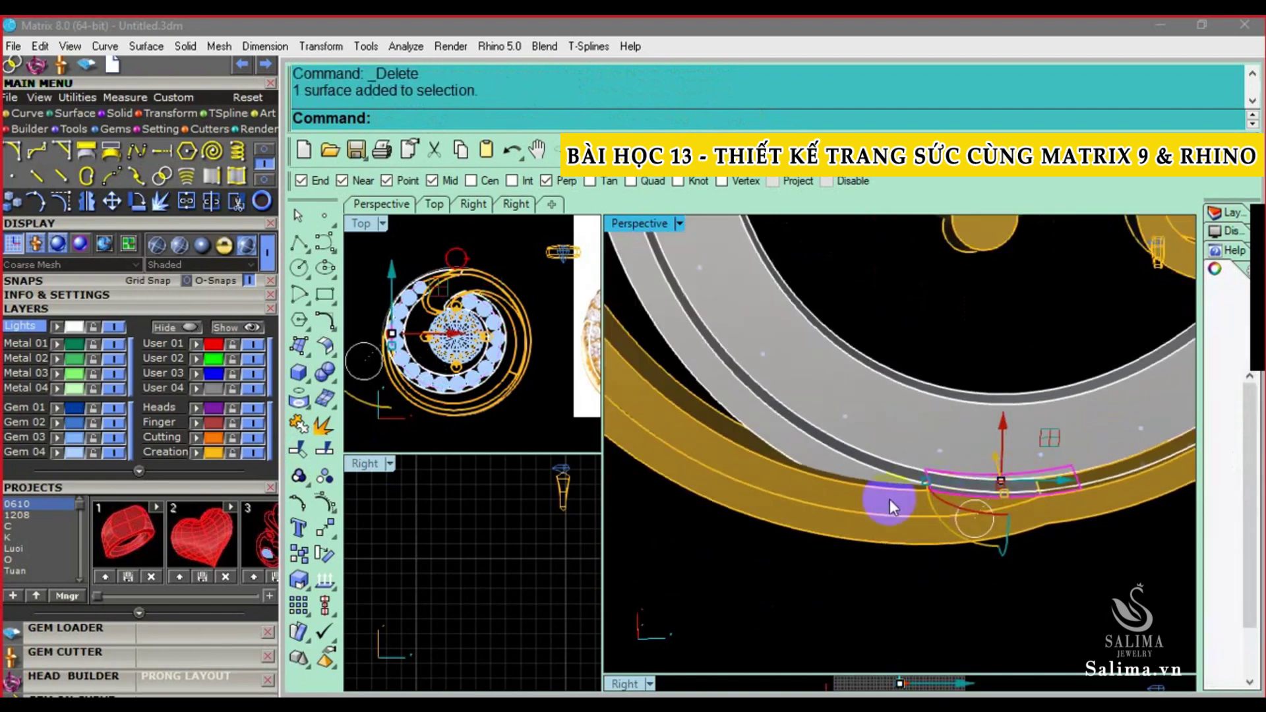
pyautogui.keyDown('shift'); pyautogui.click(889, 499); pyautogui.keyUp('shift')
pyautogui.write('j')
pyautogui.press('Return')
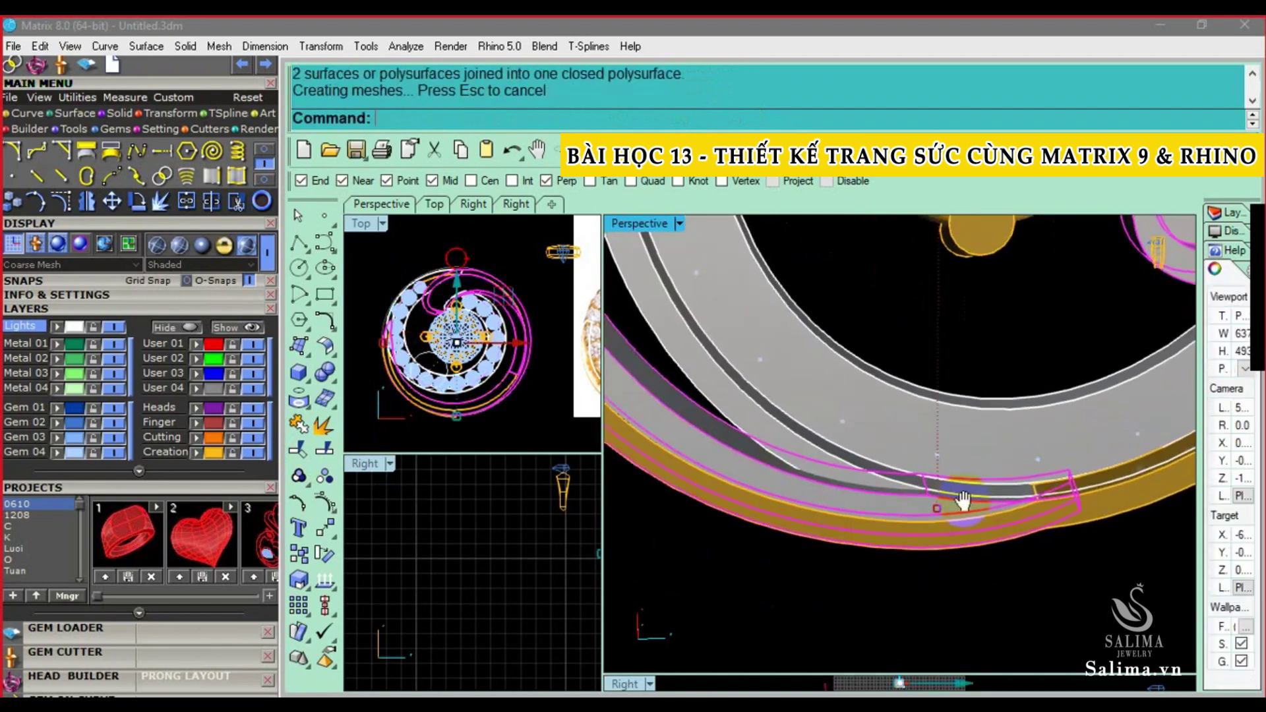
pyautogui.scroll(-4, 953, 528)
pyautogui.moveTo(956, 523); pyautogui.dragTo(829, 497, button='right')
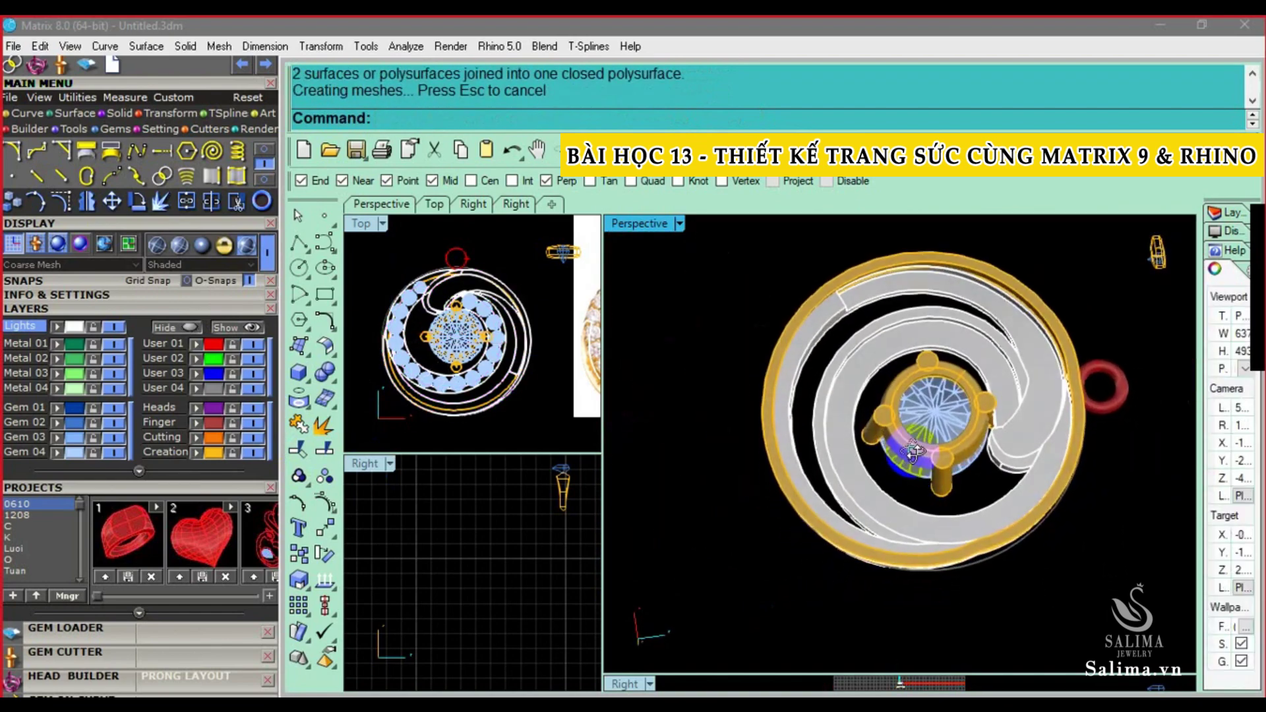
pyautogui.scroll(3, 828, 497)
pyautogui.scroll(2, 991, 428)
pyautogui.moveTo(991, 428); pyautogui.dragTo(781, 449, button='right')
pyautogui.scroll(3, 781, 449)
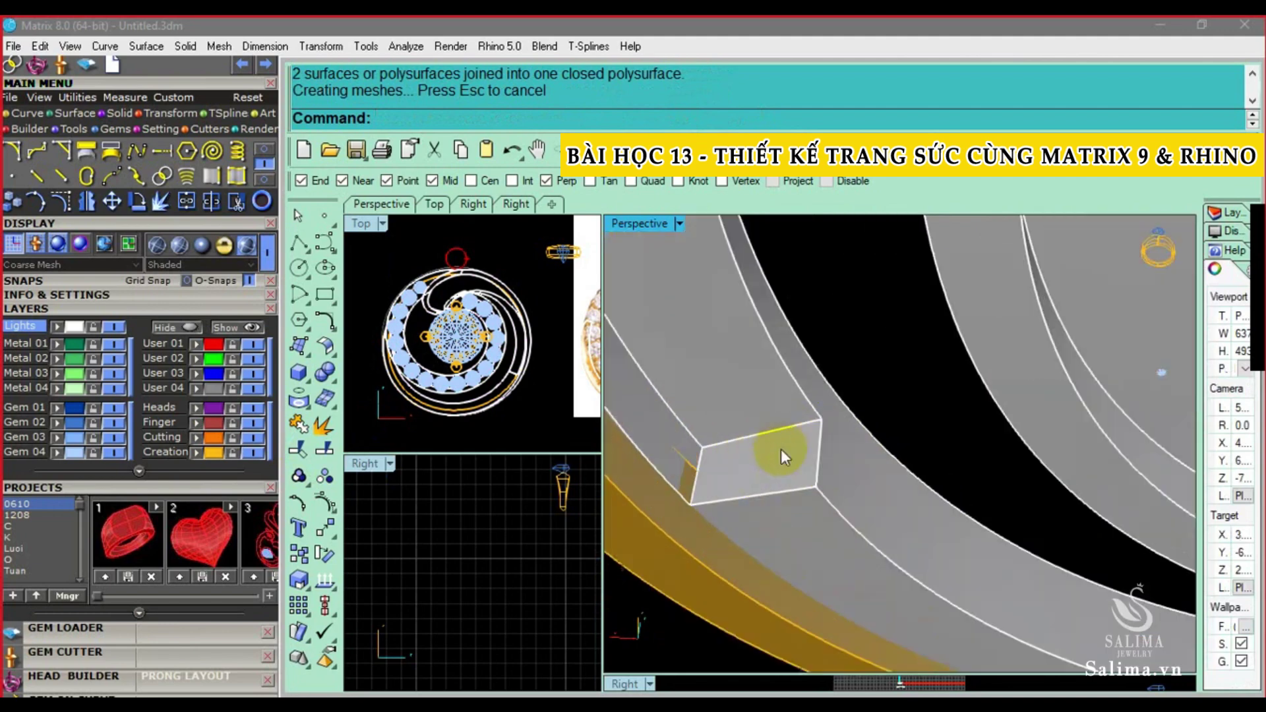
pyautogui.scroll(-3, 785, 470)
pyautogui.scroll(-2, 888, 418)
pyautogui.scroll(-3, 916, 441)
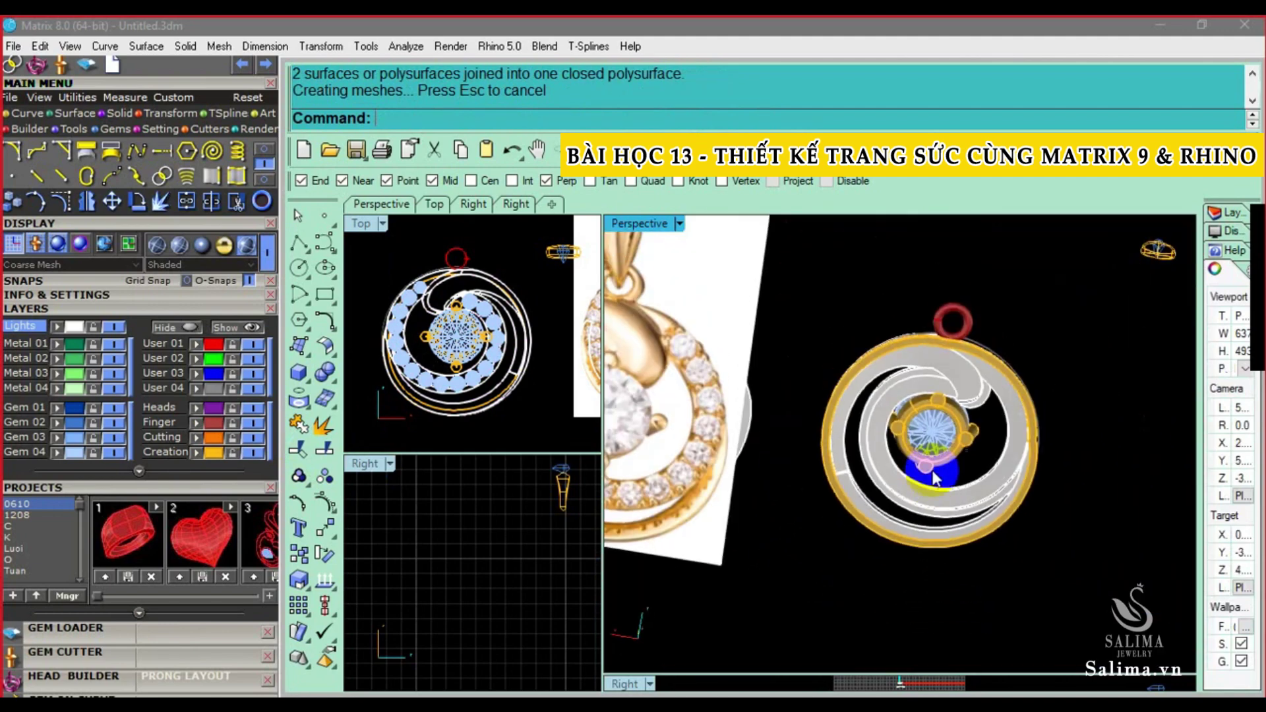
pyautogui.scroll(1, 913, 449)
pyautogui.scroll(-1, 911, 455)
pyautogui.scroll(-1, 908, 462)
pyautogui.scroll(3, 922, 395)
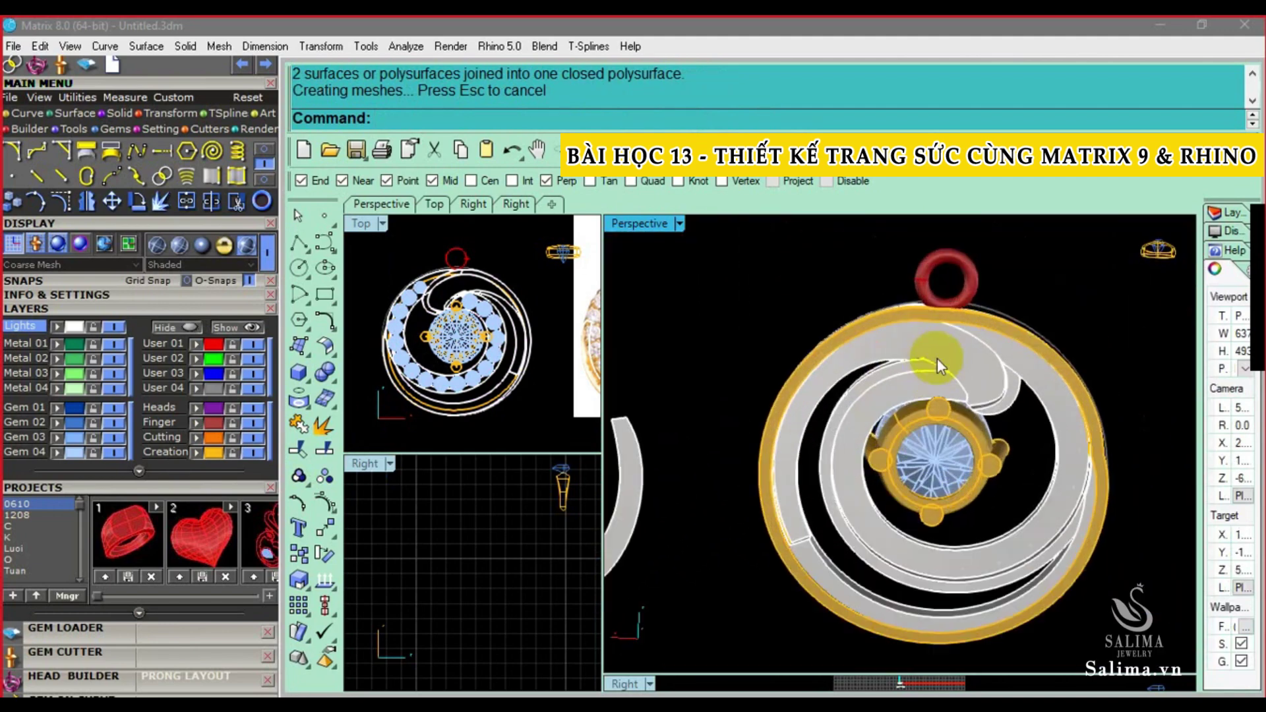
pyautogui.scroll(-1, 926, 343)
pyautogui.scroll(-1, 917, 370)
pyautogui.moveTo(912, 386); pyautogui.dragTo(915, 374, button='right')
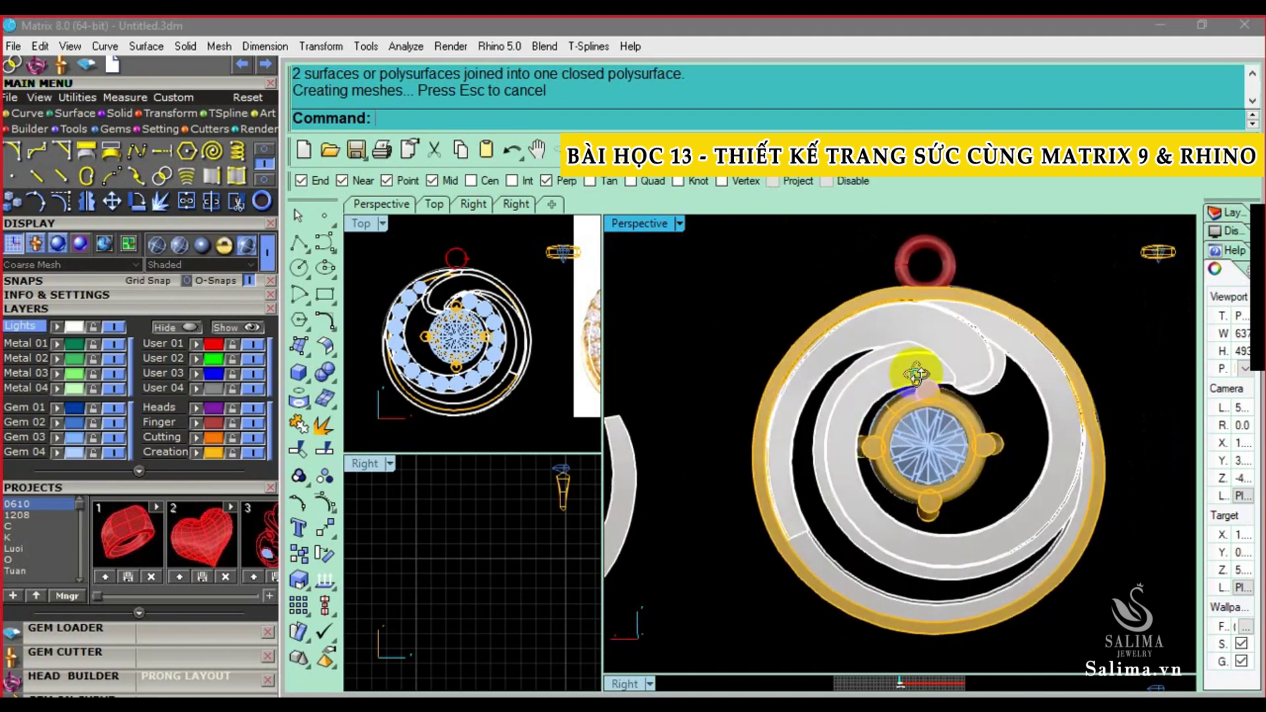
pyautogui.scroll(2, 938, 345)
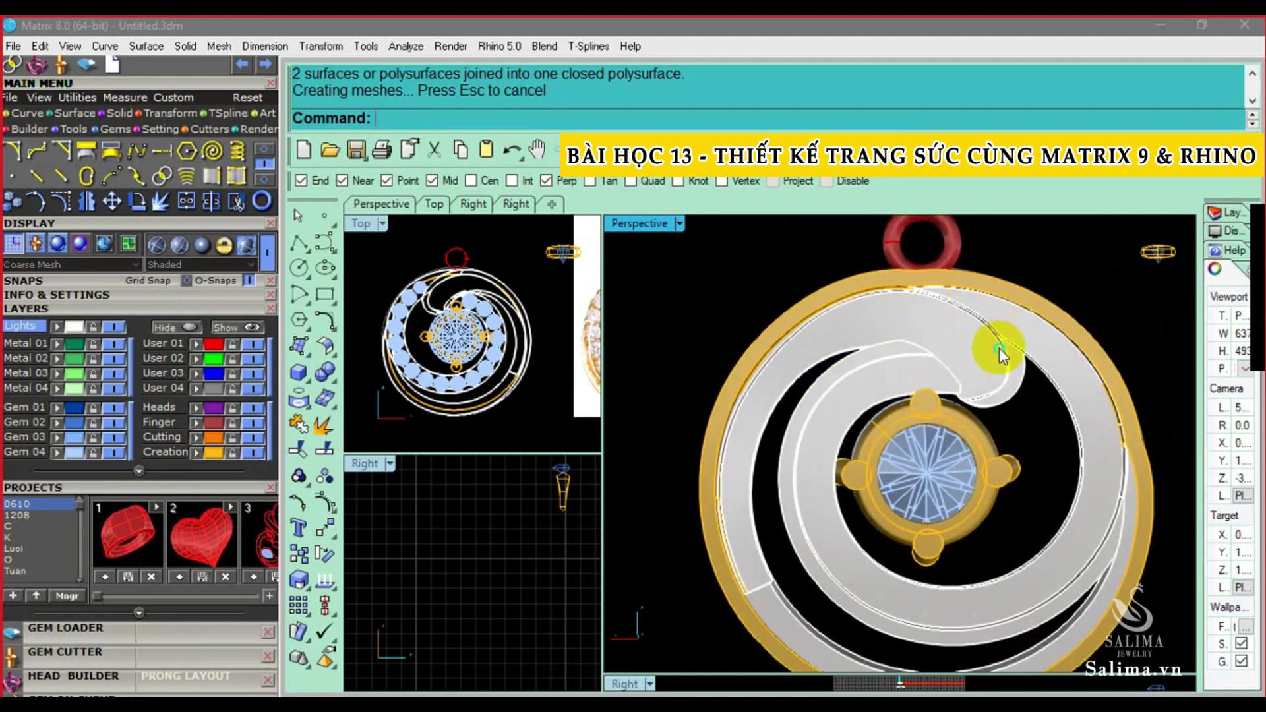
pyautogui.moveTo(1000, 350)
pyautogui.mouseDown(button='right')
pyautogui.moveTo(987, 294)
pyautogui.moveTo(939, 305)
pyautogui.mouseUp(button='right')
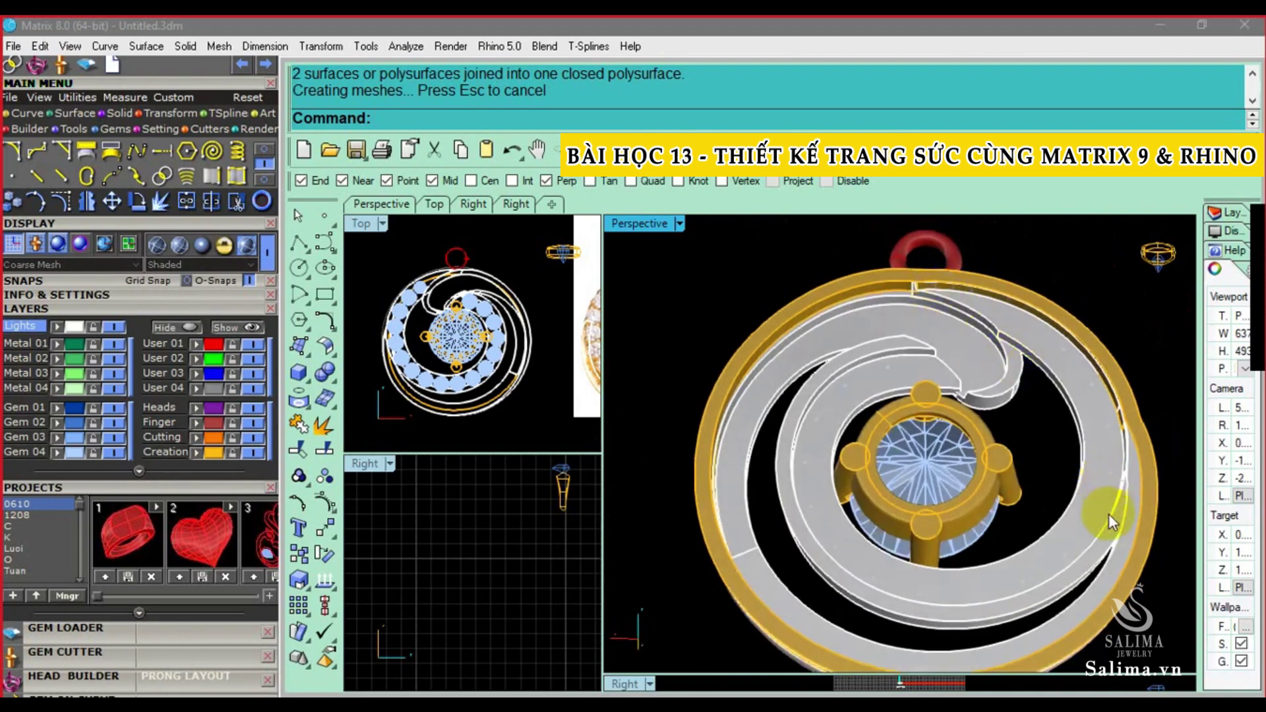
pyautogui.moveTo(1109, 513)
pyautogui.mouseDown(button='right')
pyautogui.moveTo(783, 556)
pyautogui.moveTo(778, 530)
pyautogui.mouseUp(button='right')
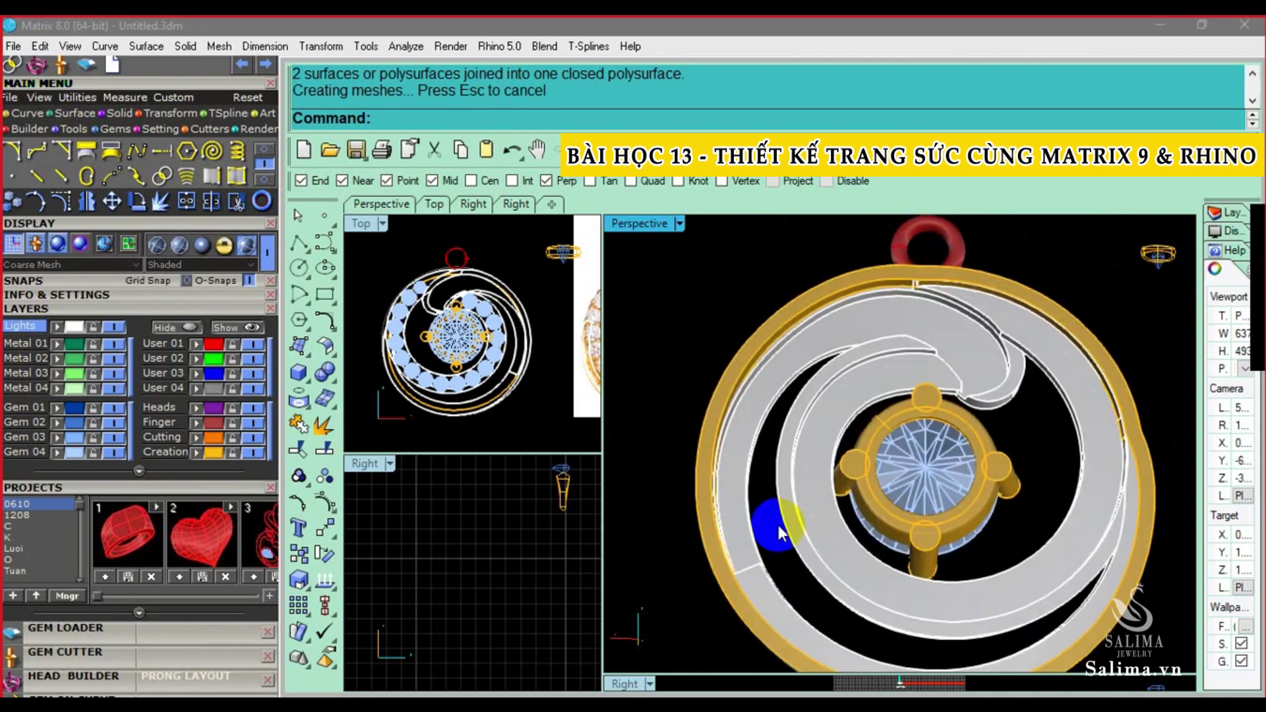
pyautogui.moveTo(833, 438)
pyautogui.mouseDown(button='right')
pyautogui.moveTo(871, 527)
pyautogui.moveTo(843, 475)
pyautogui.mouseUp(button='right')
pyautogui.moveTo(878, 403)
pyautogui.mouseDown(button='right')
pyautogui.moveTo(1012, 356)
pyautogui.moveTo(921, 402)
pyautogui.moveTo(877, 369)
pyautogui.moveTo(842, 396)
pyautogui.moveTo(879, 325)
pyautogui.moveTo(899, 384)
pyautogui.mouseUp(button='right')
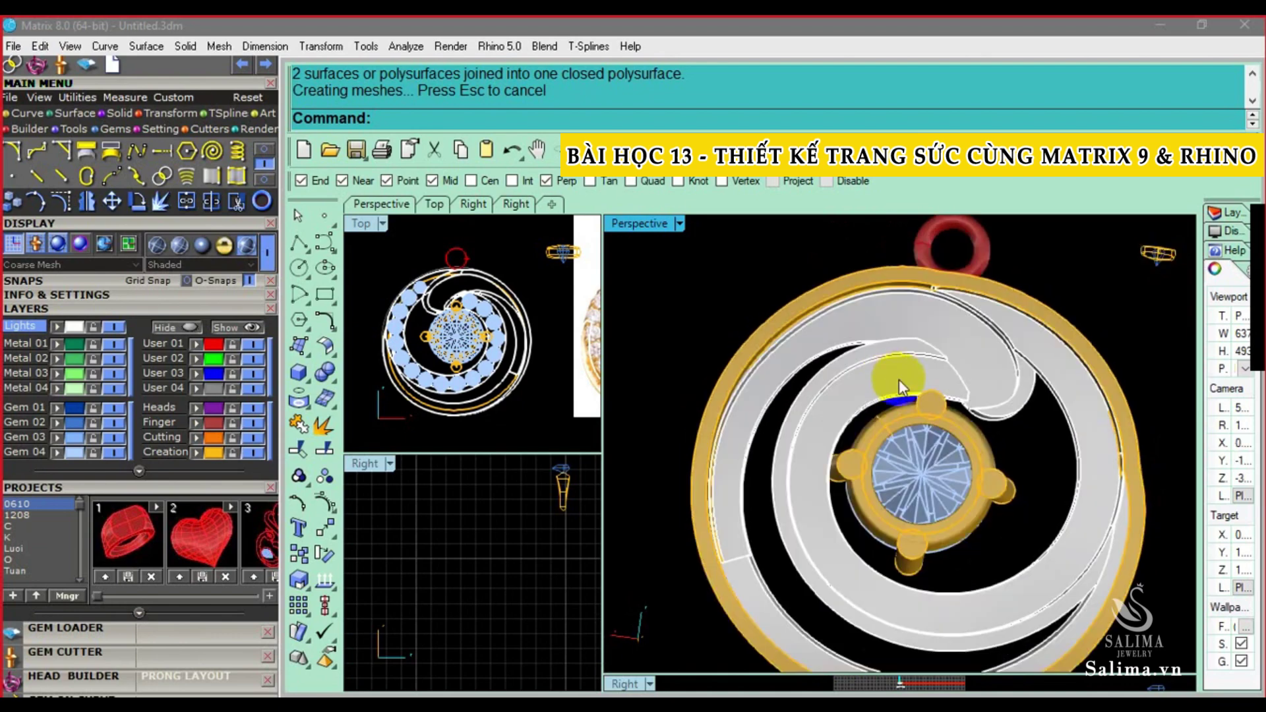
pyautogui.moveTo(1031, 347)
pyautogui.mouseDown(button='right')
pyautogui.moveTo(1018, 402)
pyautogui.moveTo(1058, 389)
pyautogui.moveTo(883, 496)
pyautogui.moveTo(880, 534)
pyautogui.moveTo(899, 522)
pyautogui.moveTo(887, 548)
pyautogui.moveTo(923, 568)
pyautogui.moveTo(1026, 516)
pyautogui.mouseUp(button='right')
# Join the pendant parts, hide the reference photo, and select objects by colour
pyautogui.click(1045, 511)
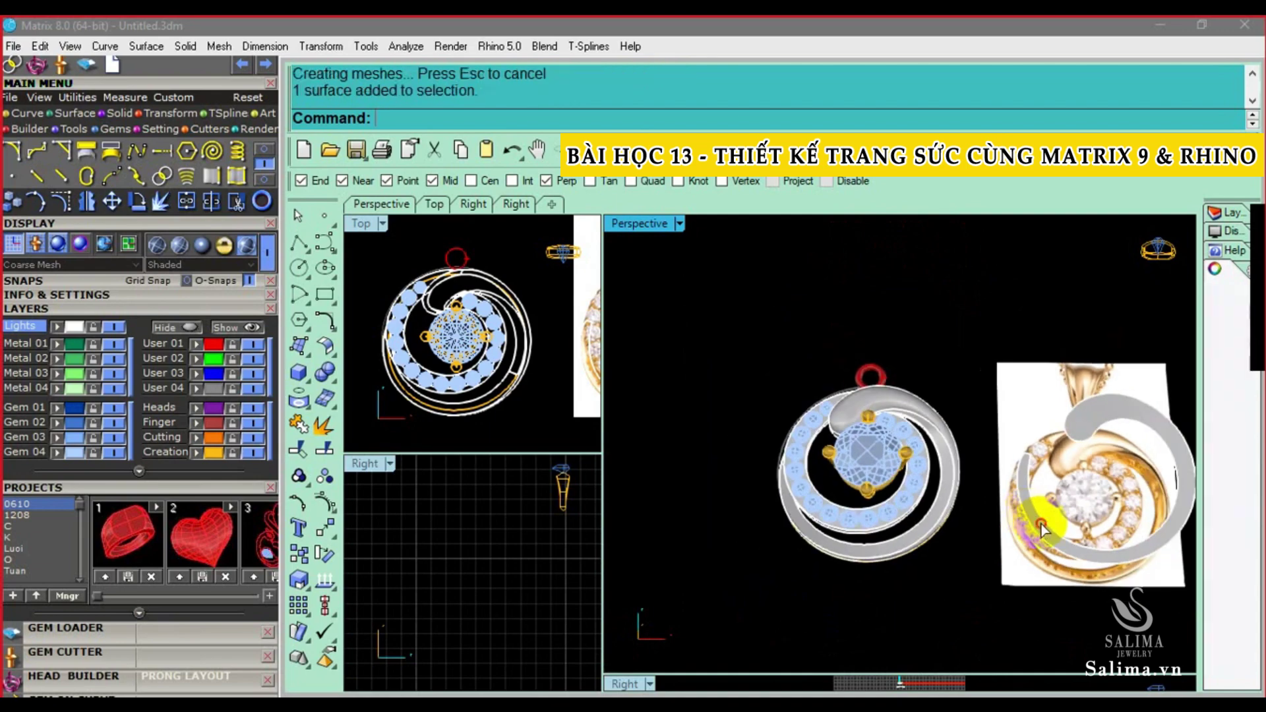
pyautogui.write('j')
pyautogui.press('Return')
pyautogui.write('h')
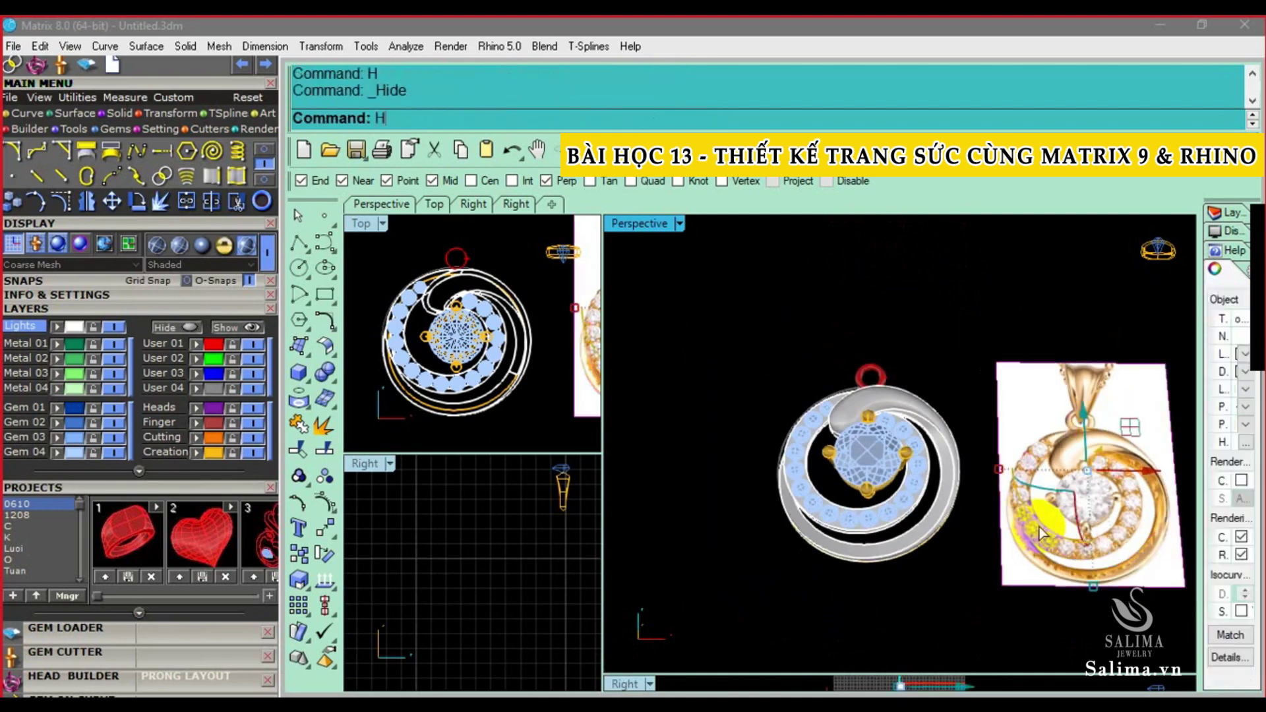
pyautogui.press('Return')
pyautogui.scroll(3, 924, 395)
pyautogui.click(924, 395)
pyautogui.write('selcolor')
pyautogui.press('Return')
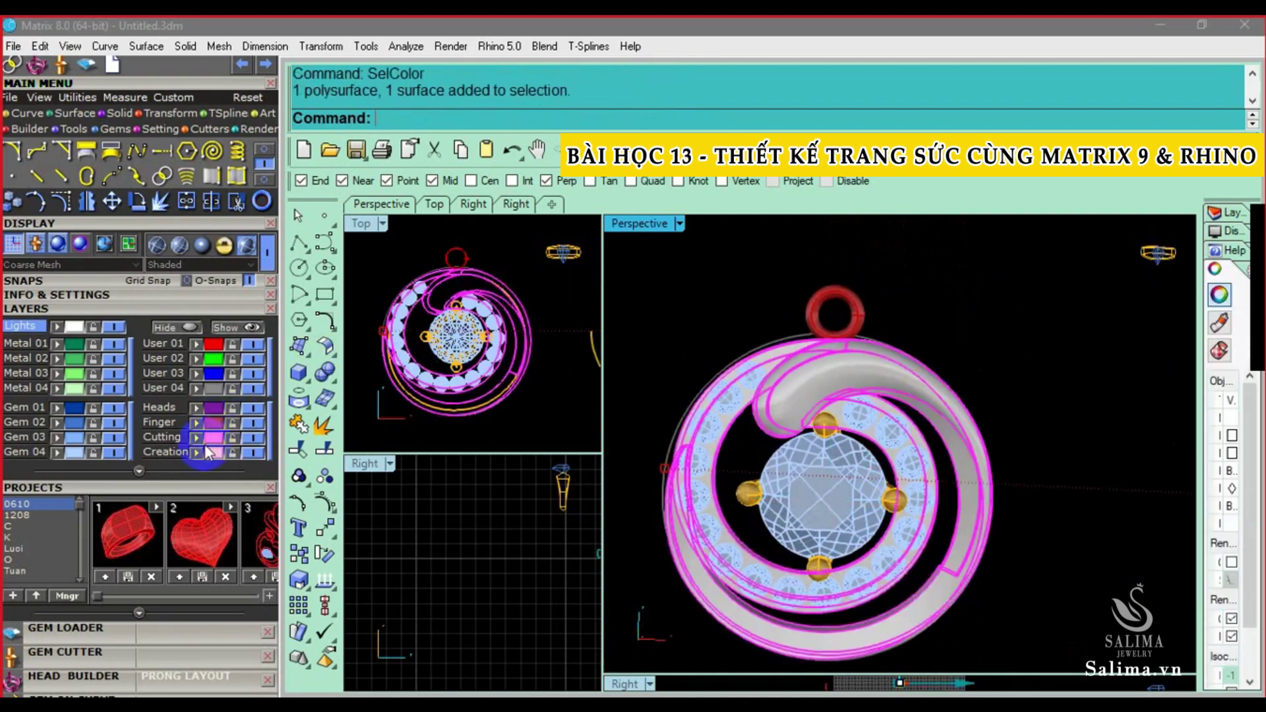
# Window-select the seven lower-arc and five upper-left pavé stones
pyautogui.click(827, 335)
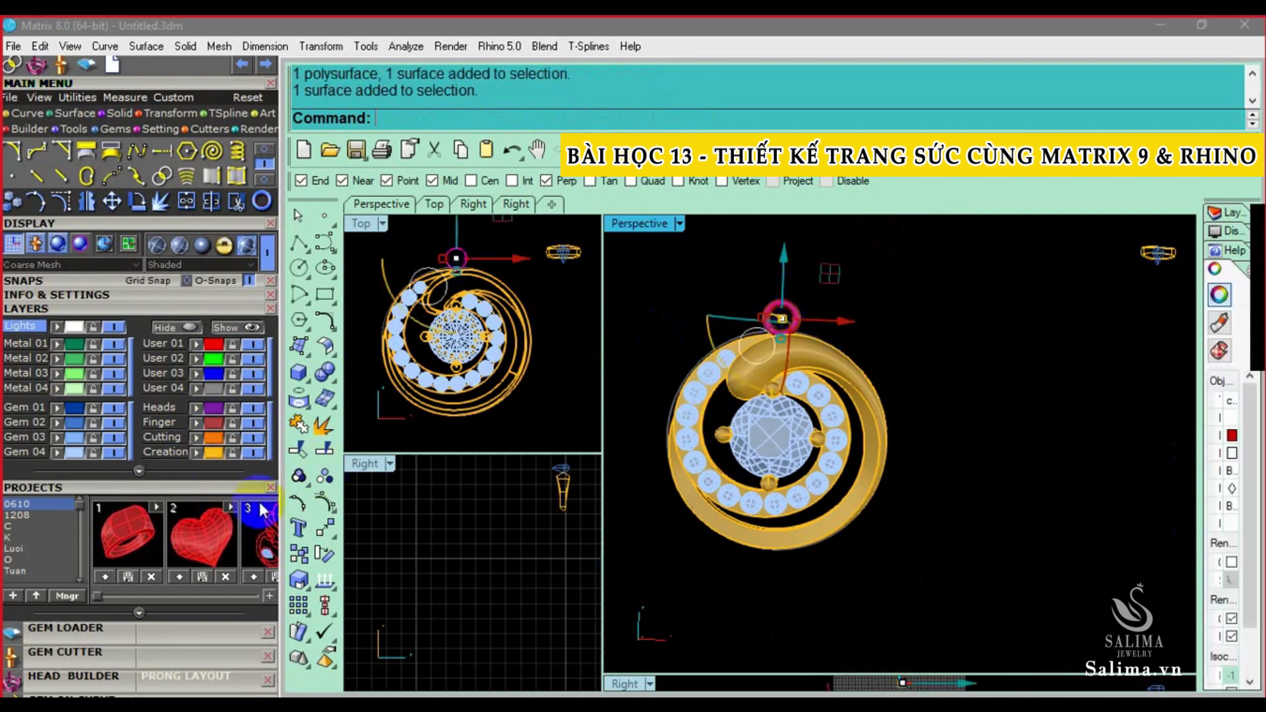
pyautogui.scroll(2, 785, 373)
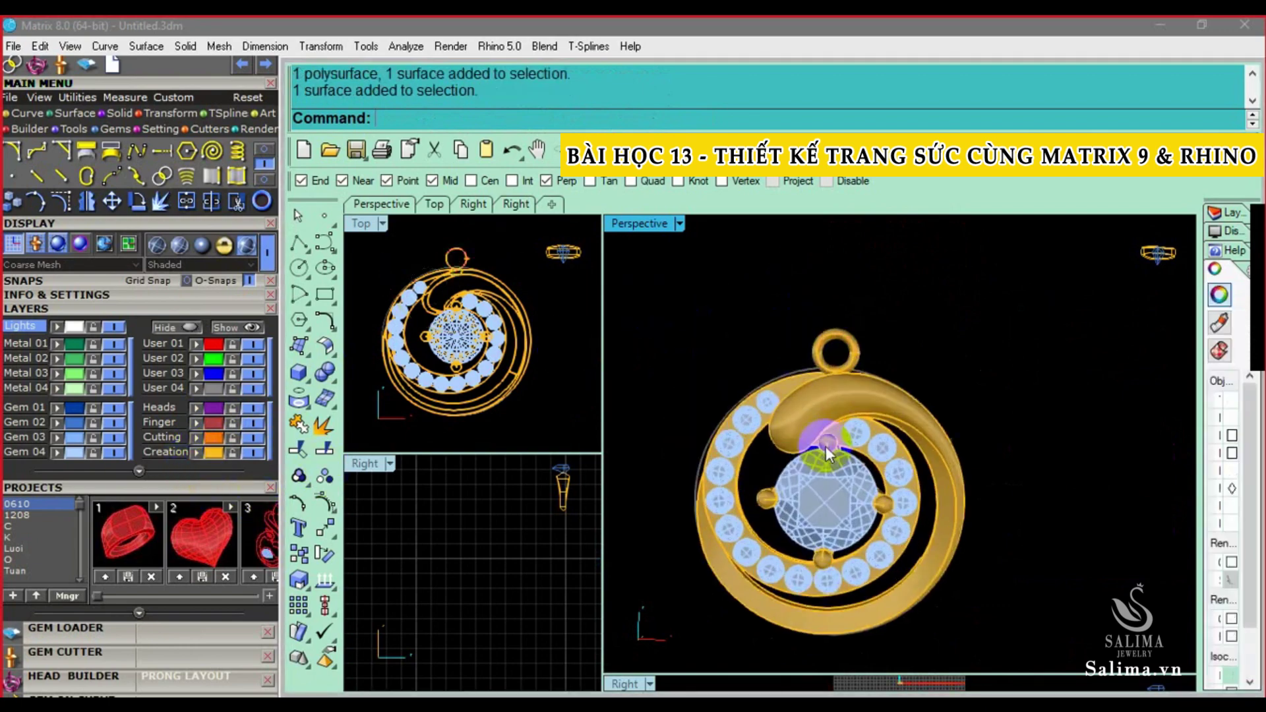
pyautogui.click(870, 419)
pyautogui.keyDown('shift'); pyautogui.moveTo(836, 503); pyautogui.dragTo(837, 452, button='right'); pyautogui.keyUp('shift')
pyautogui.moveTo(805, 271); pyautogui.dragTo(965, 496)
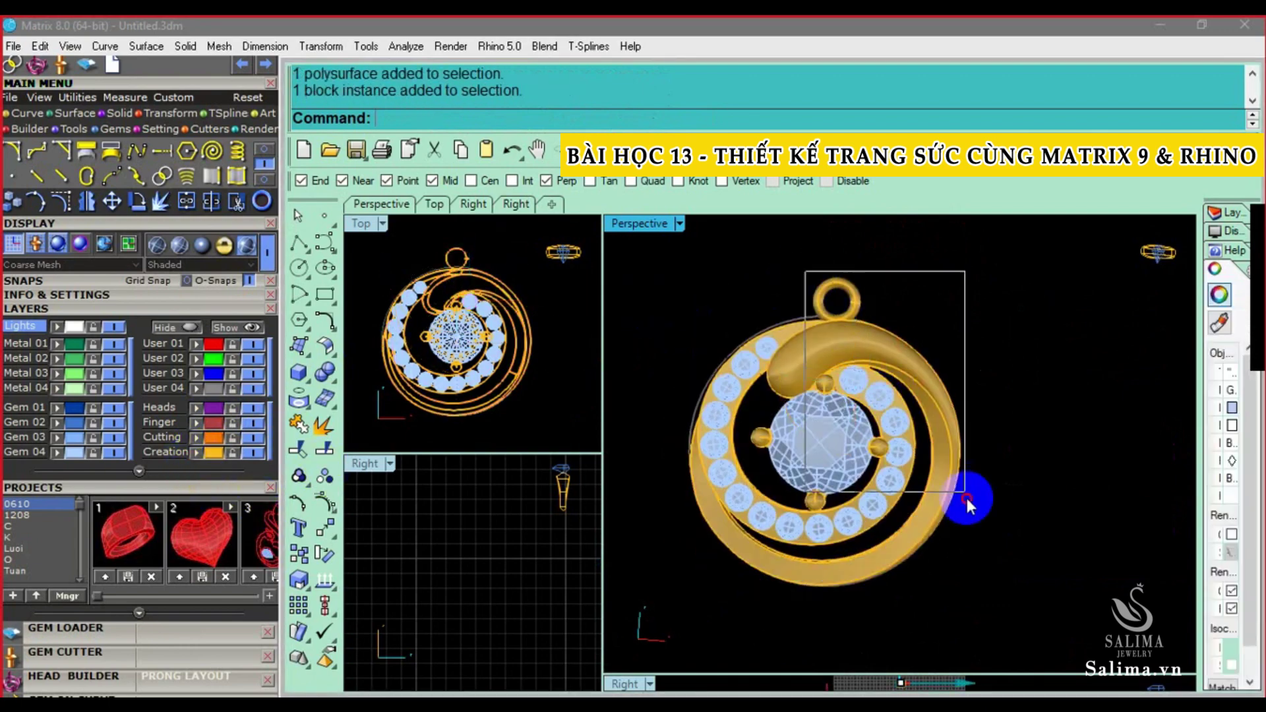
pyautogui.keyDown('shift'); pyautogui.moveTo(717, 596); pyautogui.dragTo(890, 455); pyautogui.keyUp('shift')
pyautogui.keyDown('shift'); pyautogui.moveTo(694, 316); pyautogui.dragTo(674, 427); pyautogui.keyUp('shift')
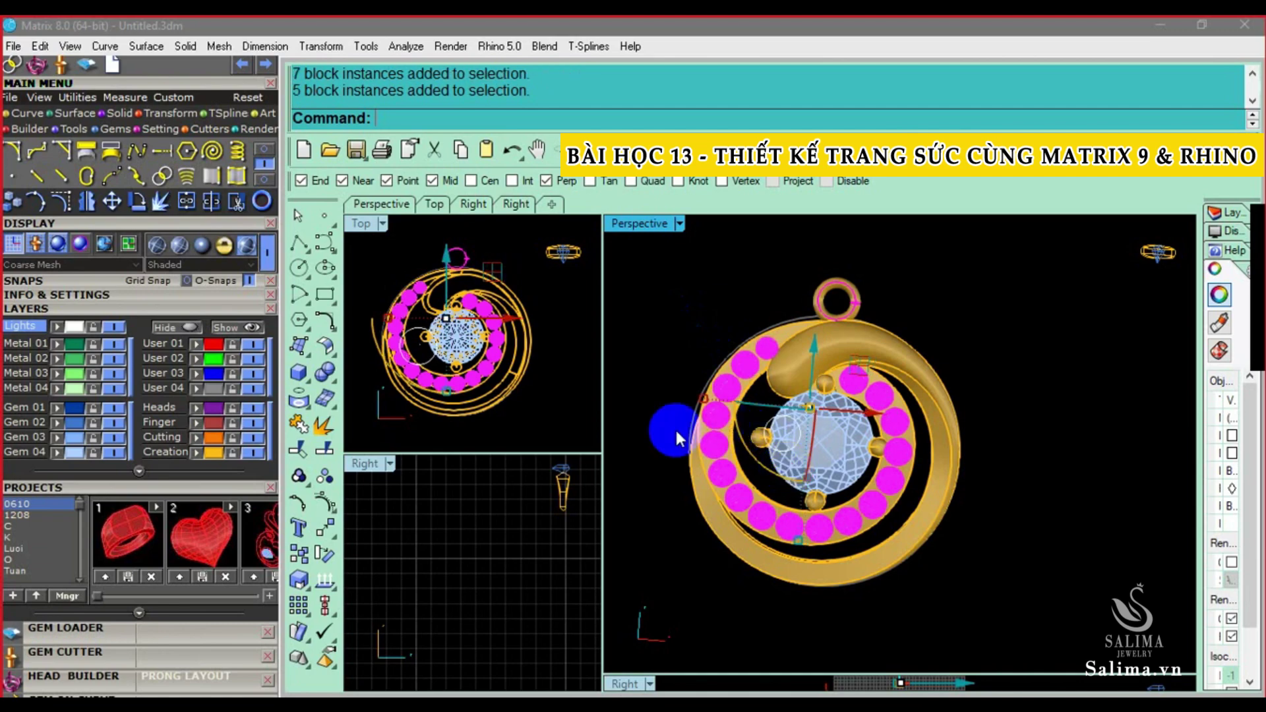
pyautogui.scroll(-3, 193, 555)
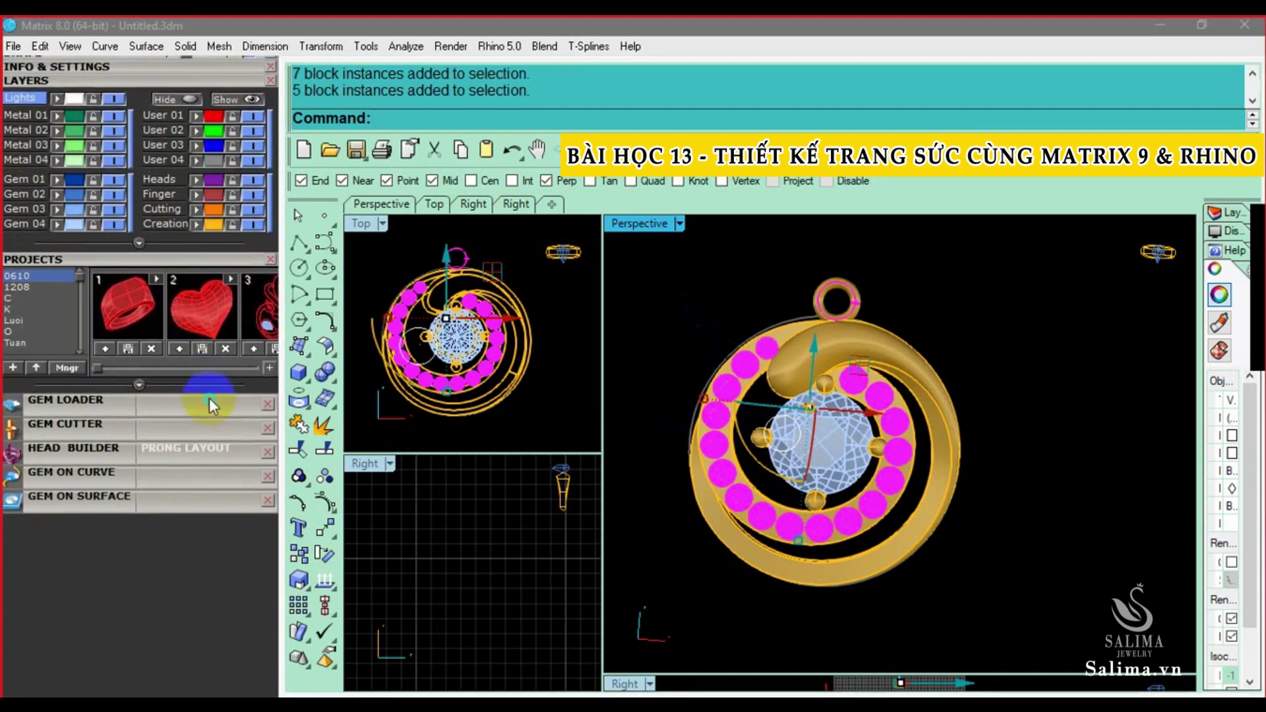
# Place gem cutters under the selected pavé stones and orbit to view them from below
pyautogui.click(147, 428)
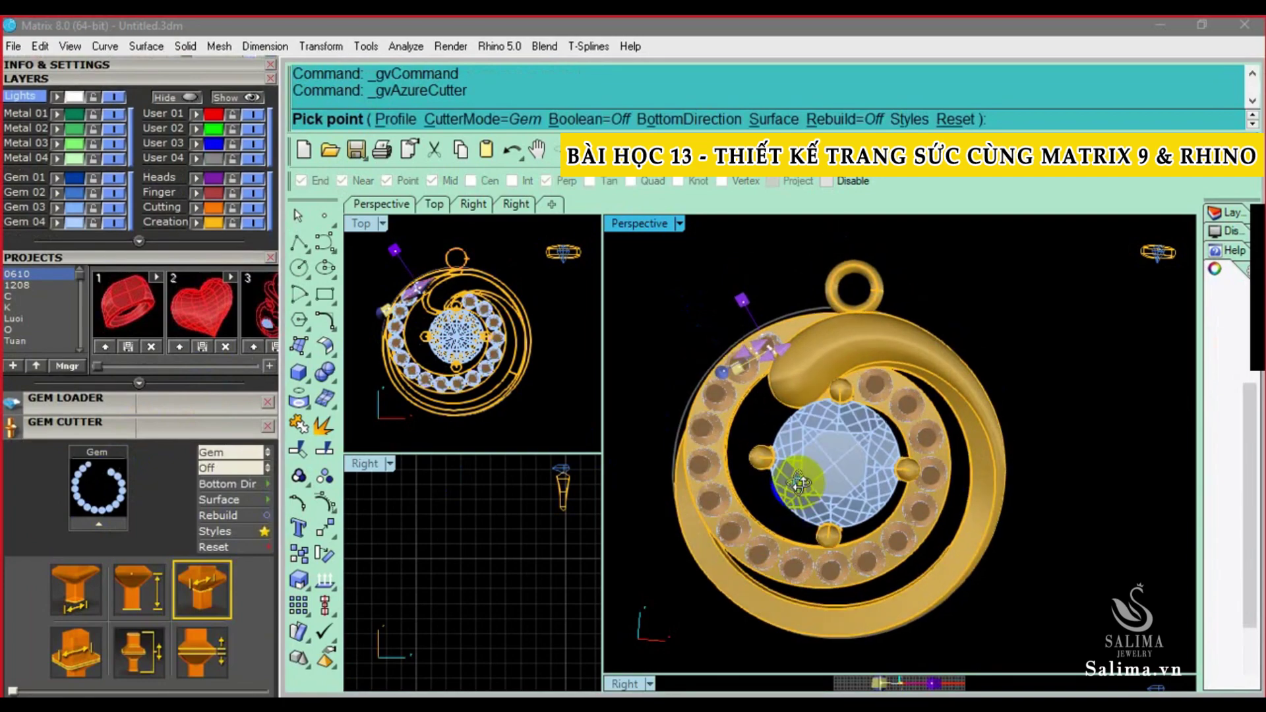
pyautogui.moveTo(772, 506); pyautogui.dragTo(969, 593, button='right')
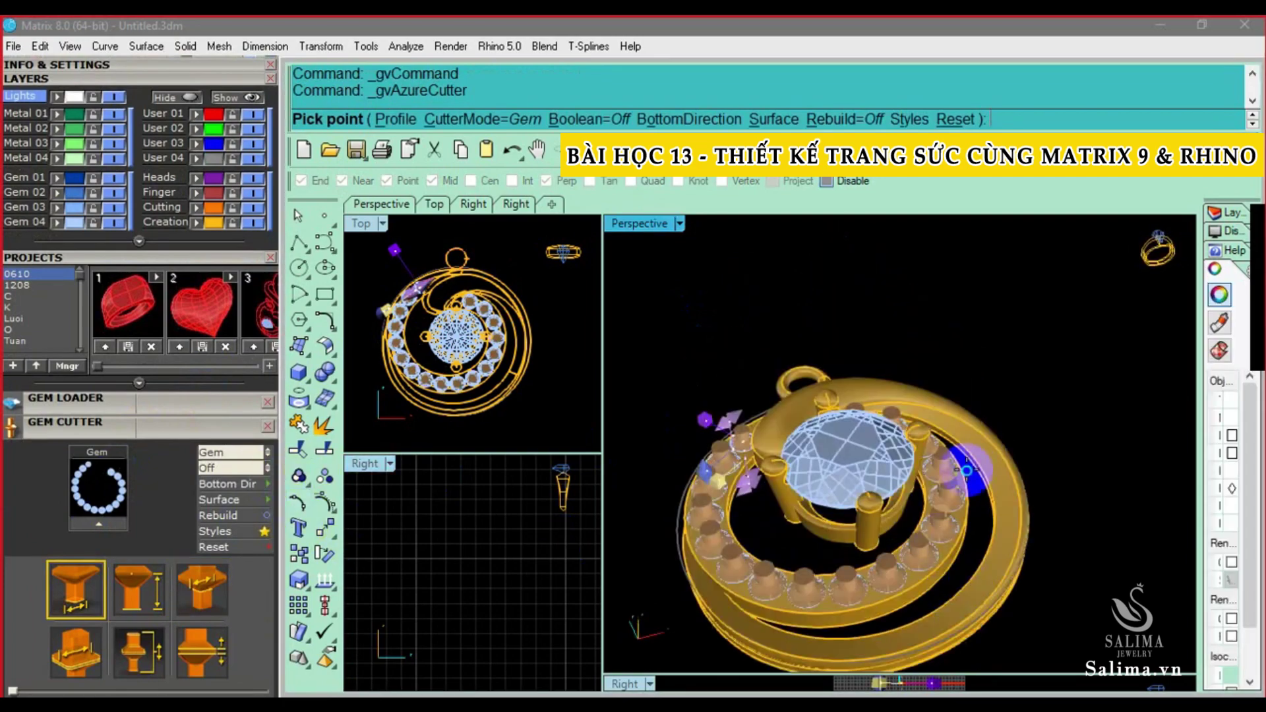
pyautogui.scroll(-3, 236, 431)
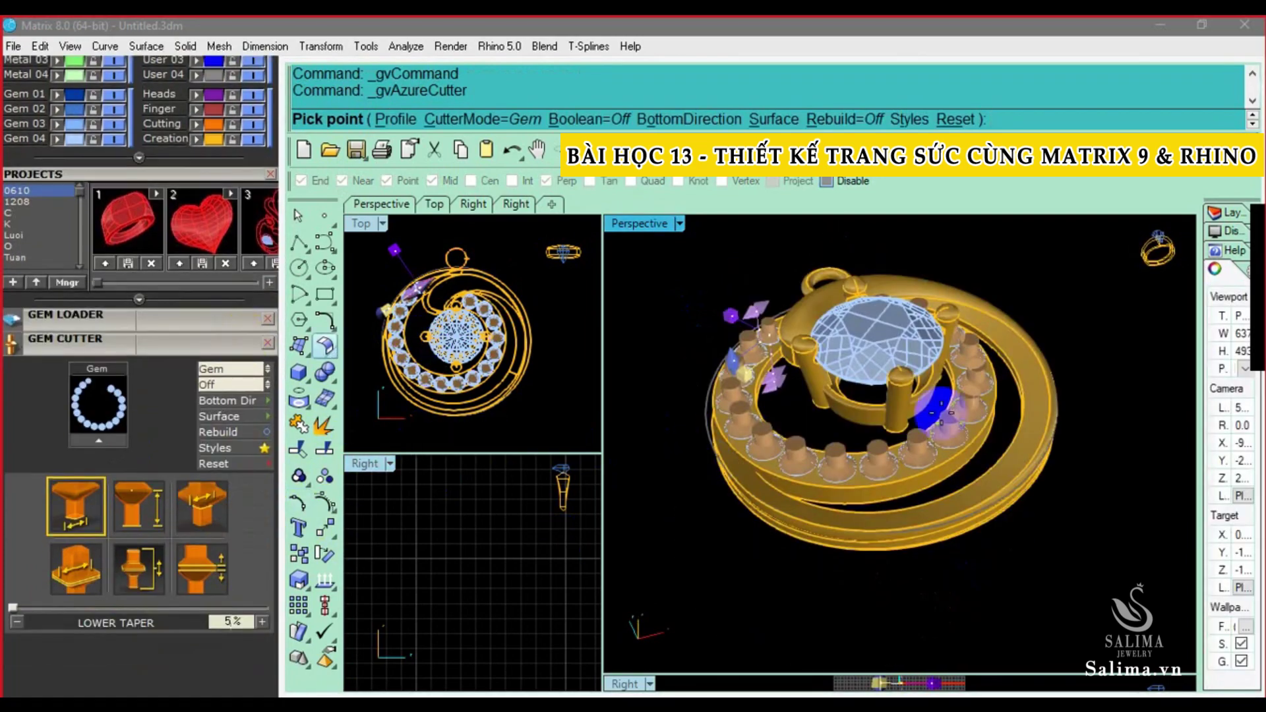
pyautogui.moveTo(1002, 409)
pyautogui.mouseDown(button='right')
pyautogui.moveTo(949, 288)
pyautogui.moveTo(905, 531)
pyautogui.moveTo(913, 276)
pyautogui.mouseUp(button='right')
# Set the cutters' lower seat size to 60%
pyautogui.click(221, 568)
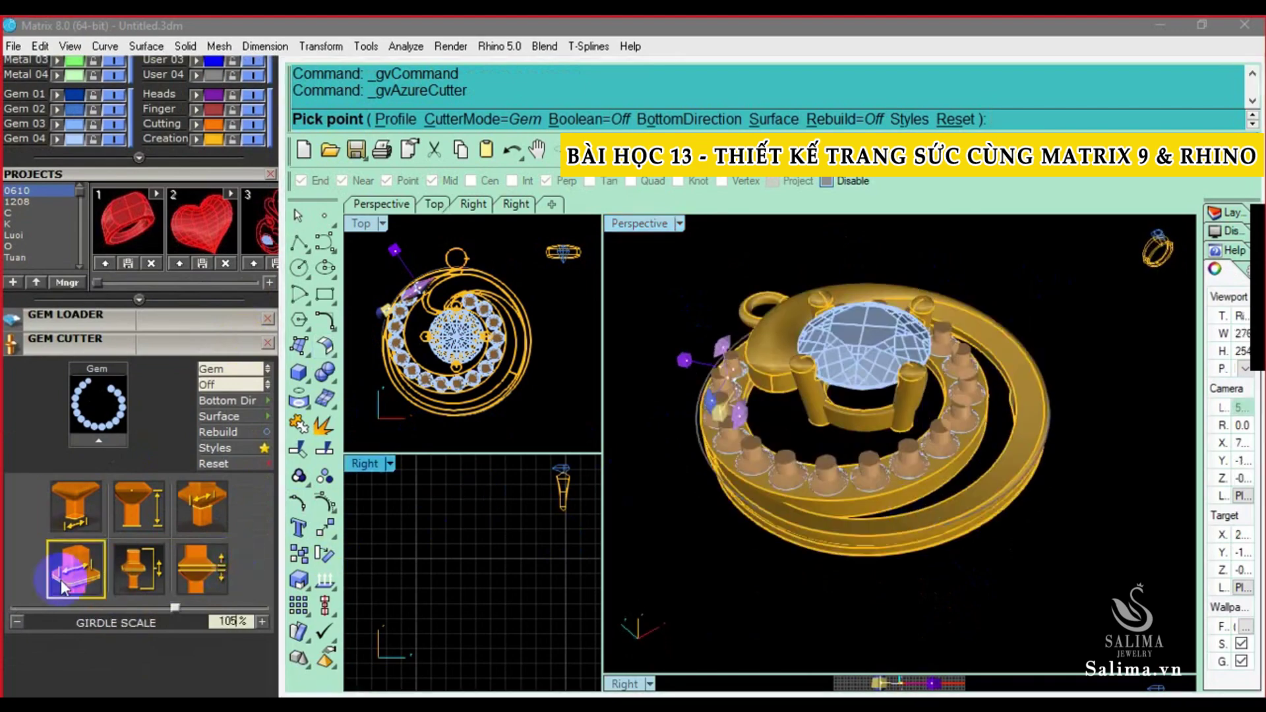
pyautogui.click(135, 568)
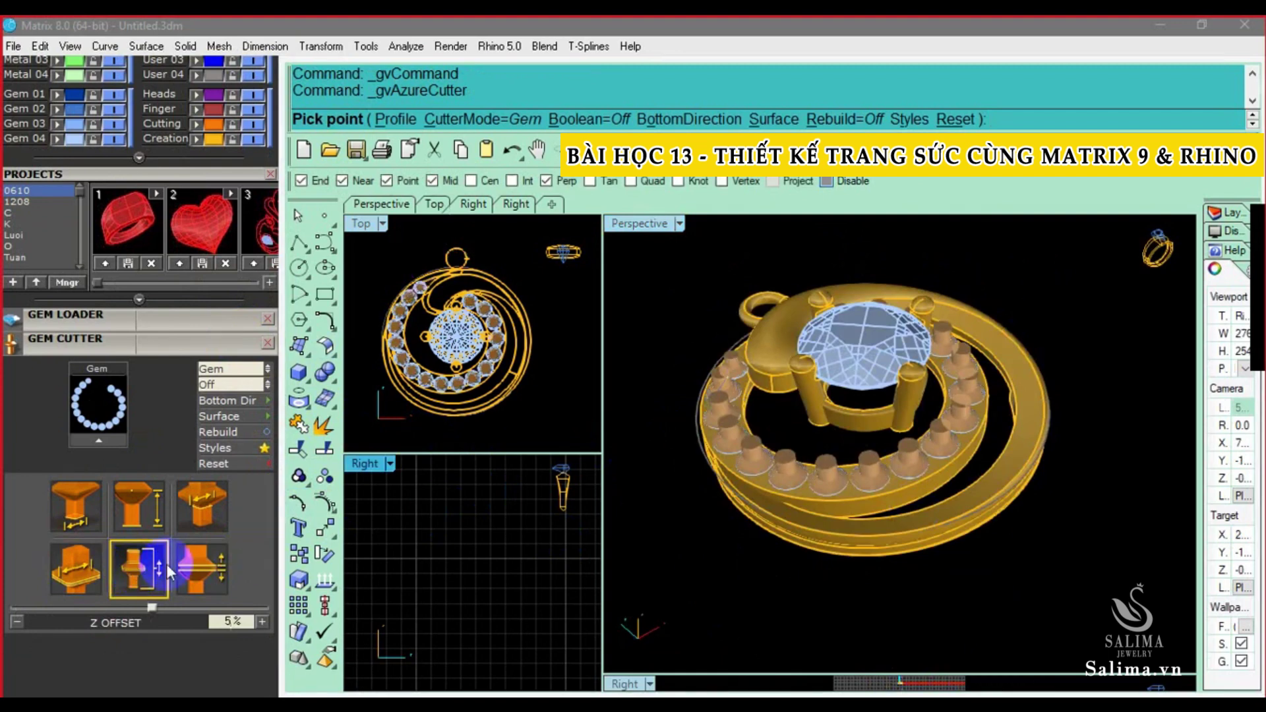
pyautogui.click(205, 565)
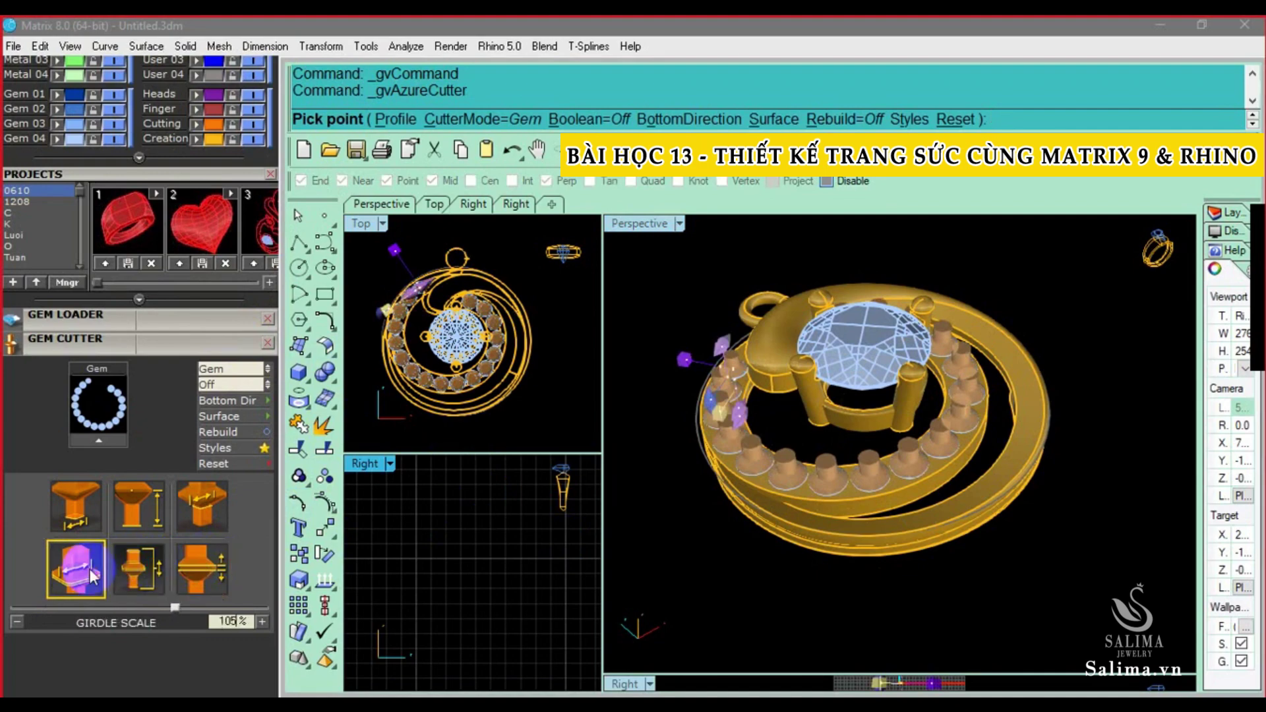
pyautogui.click(208, 509)
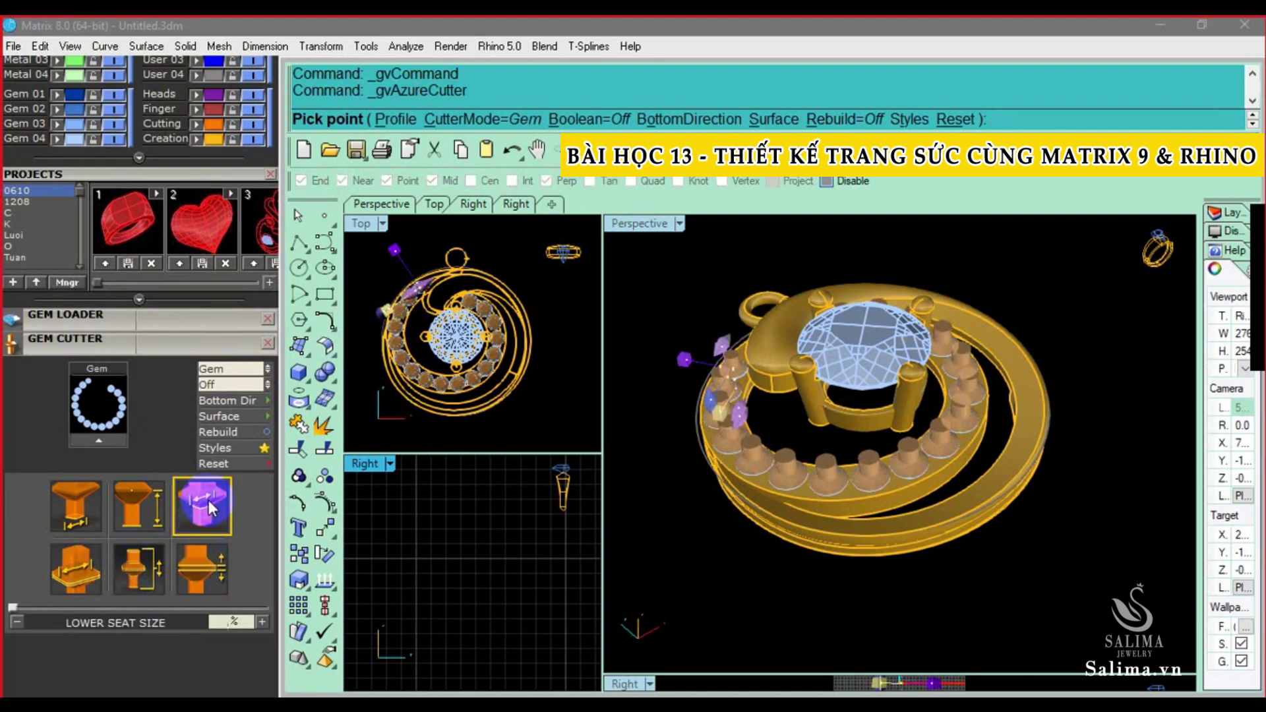
pyautogui.write('60')
pyautogui.press('Return')
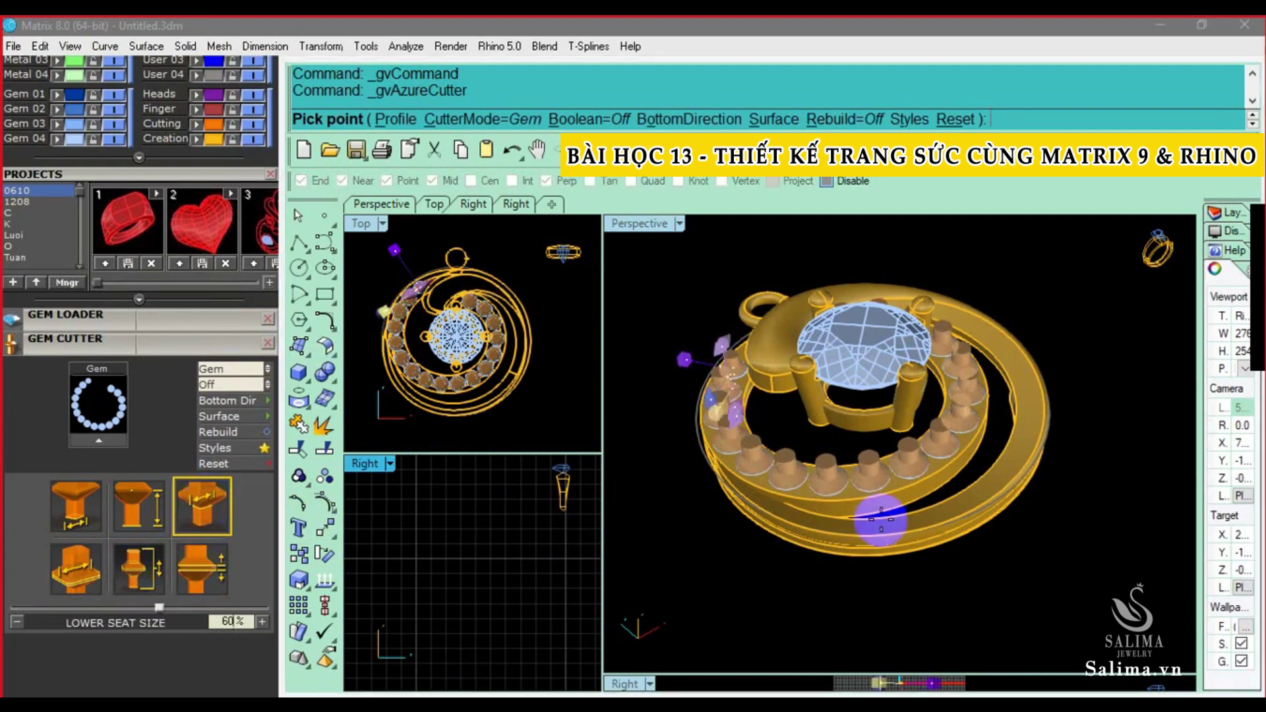
pyautogui.moveTo(876, 518); pyautogui.dragTo(898, 399, button='right')
pyautogui.scroll(2, 898, 399)
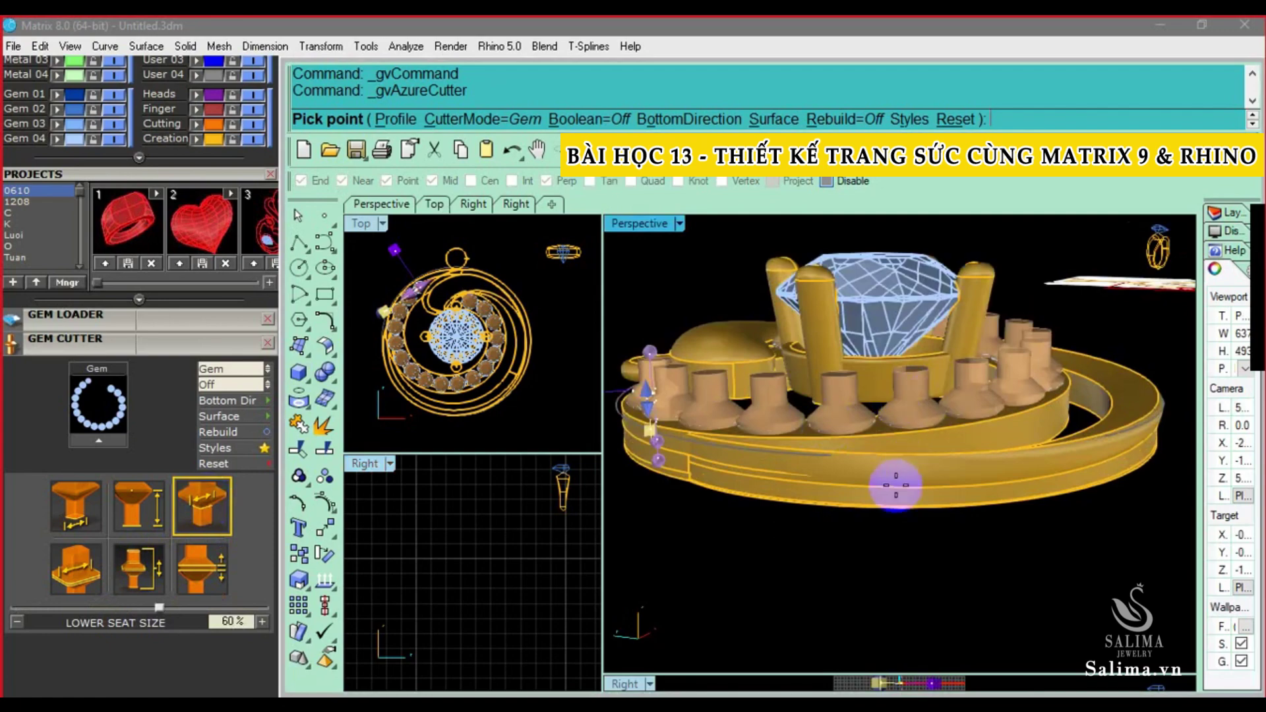
# Sink the pavé cutters with a -10% Z offset
pyautogui.moveTo(853, 459)
pyautogui.mouseDown(button='right')
pyautogui.moveTo(820, 379)
pyautogui.moveTo(848, 389)
pyautogui.moveTo(882, 444)
pyautogui.mouseUp(button='right')
pyautogui.click(137, 571)
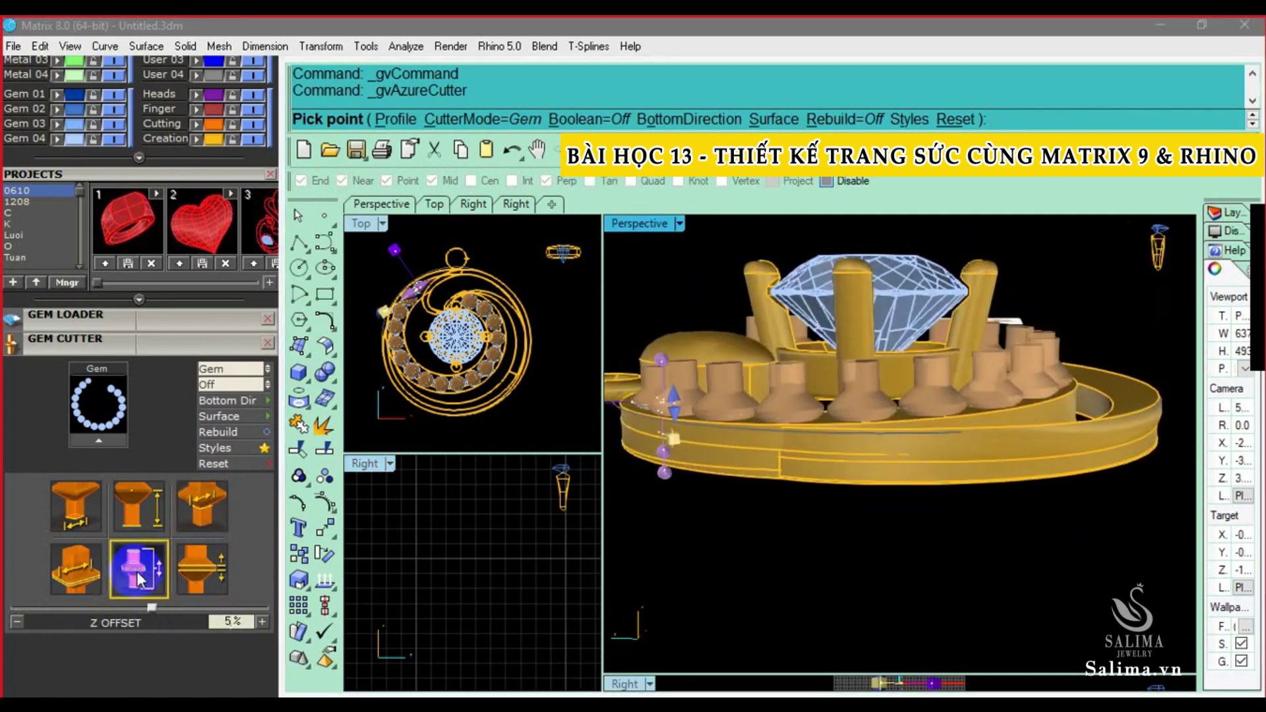
pyautogui.scroll(-3, 136, 571)
pyautogui.scroll(-2, 137, 571)
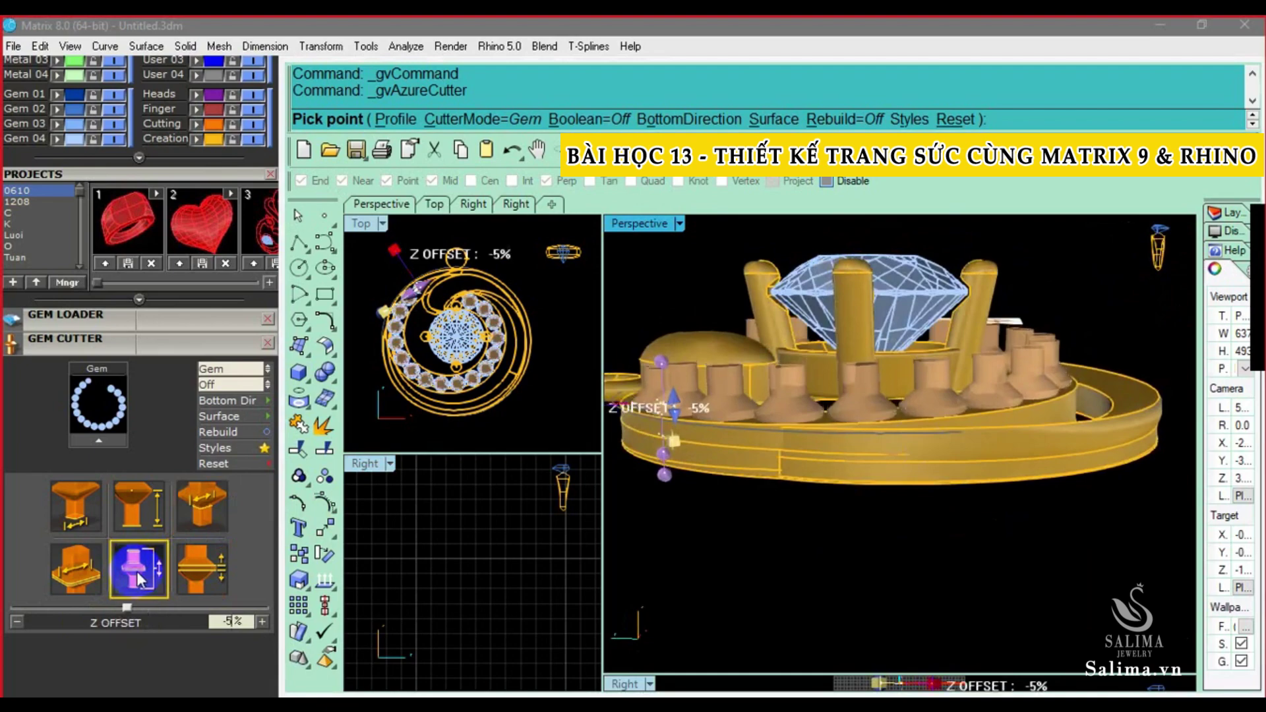
pyautogui.moveTo(599, 517)
pyautogui.mouseDown(button='right')
pyautogui.moveTo(705, 429)
pyautogui.moveTo(729, 438)
pyautogui.moveTo(743, 494)
pyautogui.moveTo(785, 452)
pyautogui.mouseUp(button='right')
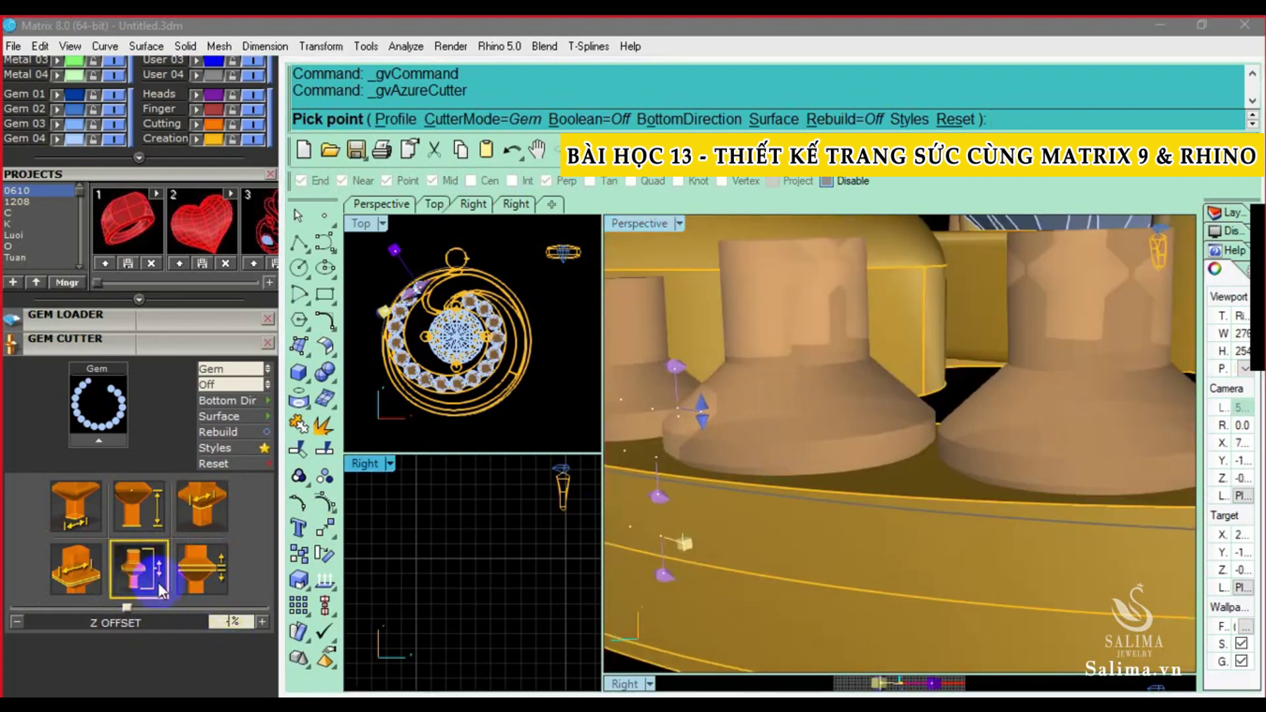
pyautogui.scroll(-5, 158, 582)
pyautogui.moveTo(810, 456); pyautogui.dragTo(923, 486, button='right')
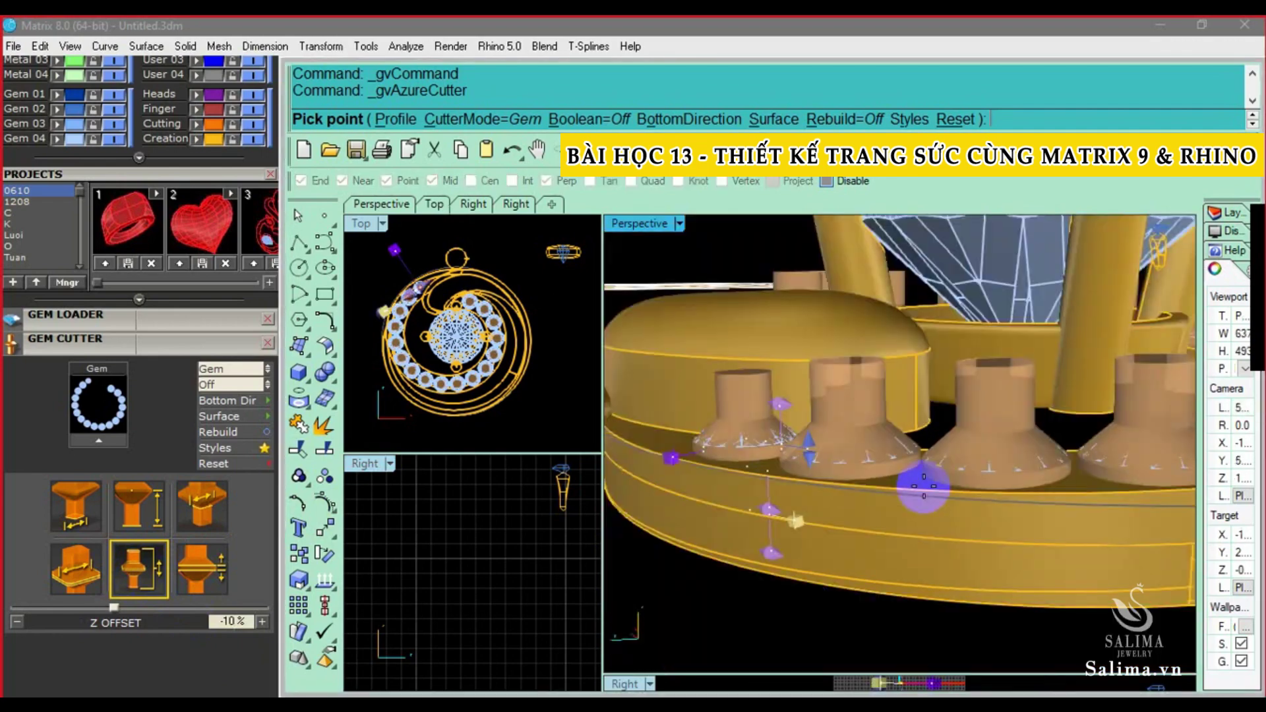
pyautogui.scroll(3, 923, 486)
pyautogui.scroll(3, 829, 518)
pyautogui.scroll(2, 838, 494)
pyautogui.scroll(1, 847, 486)
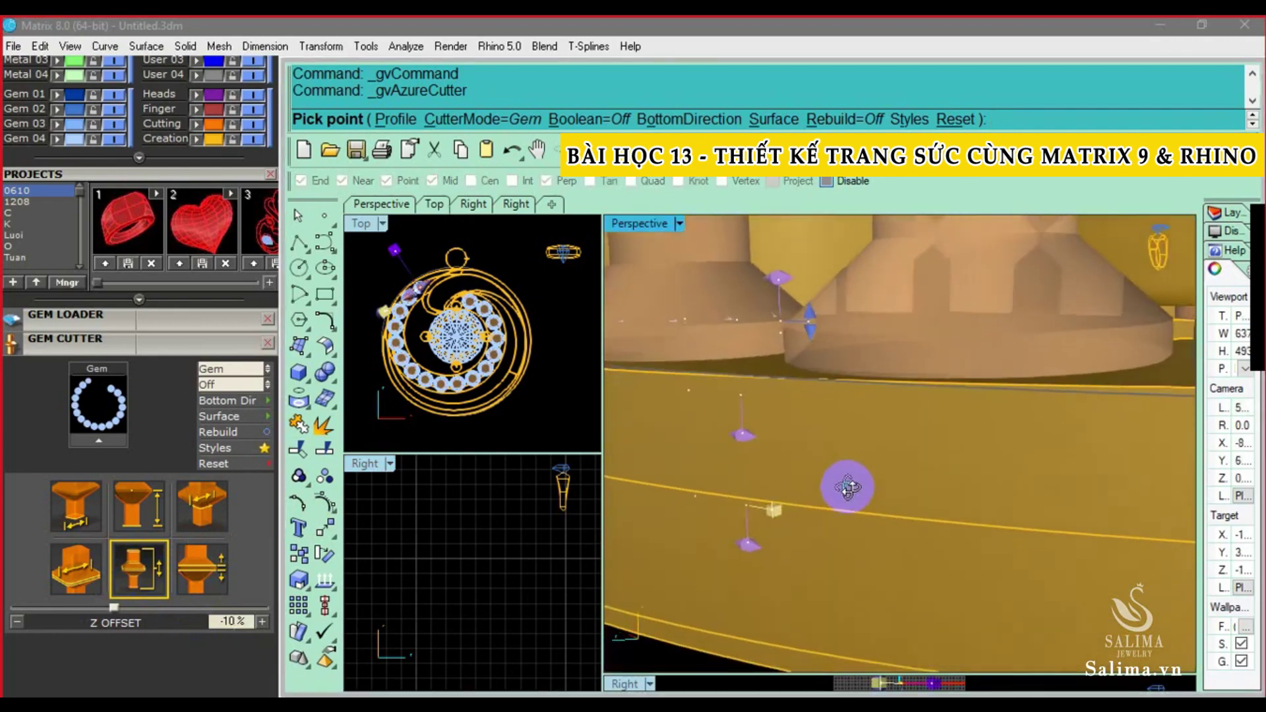
pyautogui.scroll(-2, 844, 484)
pyautogui.scroll(-3, 912, 500)
# Extend the cutters' lower depth to -138% and check them around the band
pyautogui.moveTo(912, 501); pyautogui.dragTo(743, 404, button='right')
pyautogui.scroll(2, 807, 476)
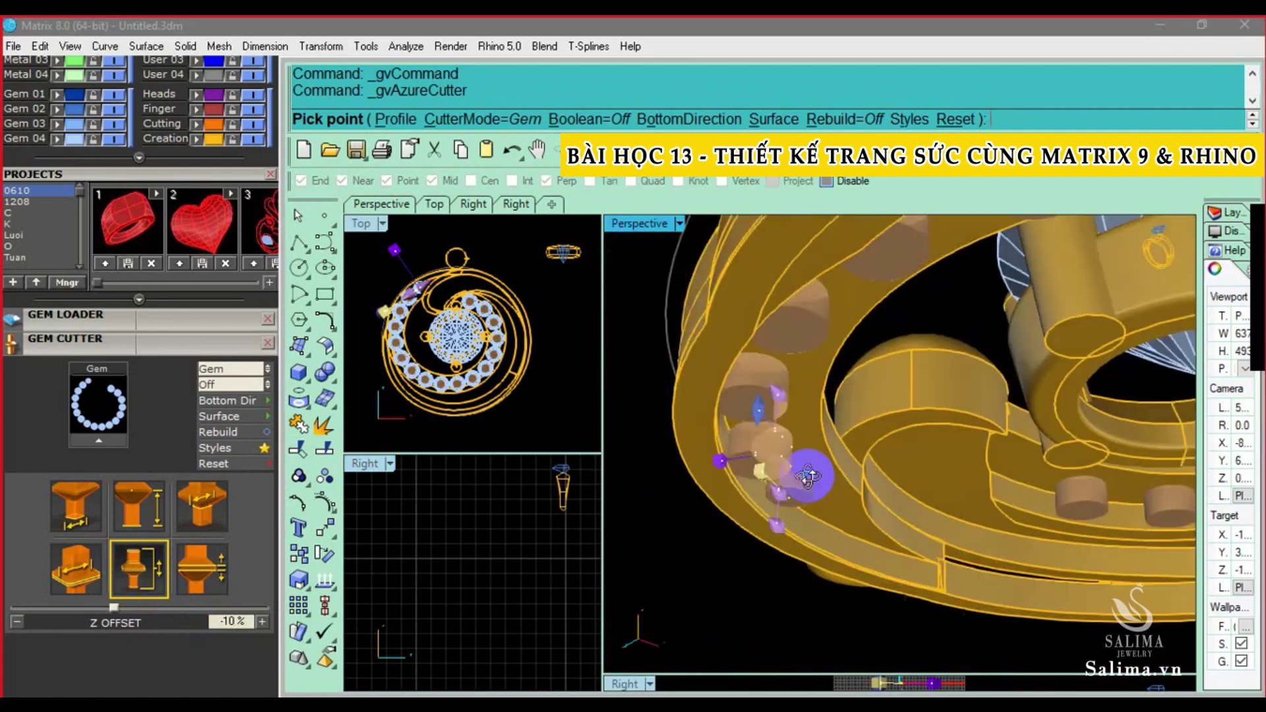
pyautogui.moveTo(808, 476); pyautogui.dragTo(751, 502, button='right')
pyautogui.scroll(2, 781, 498)
pyautogui.moveTo(807, 507); pyautogui.dragTo(823, 488)
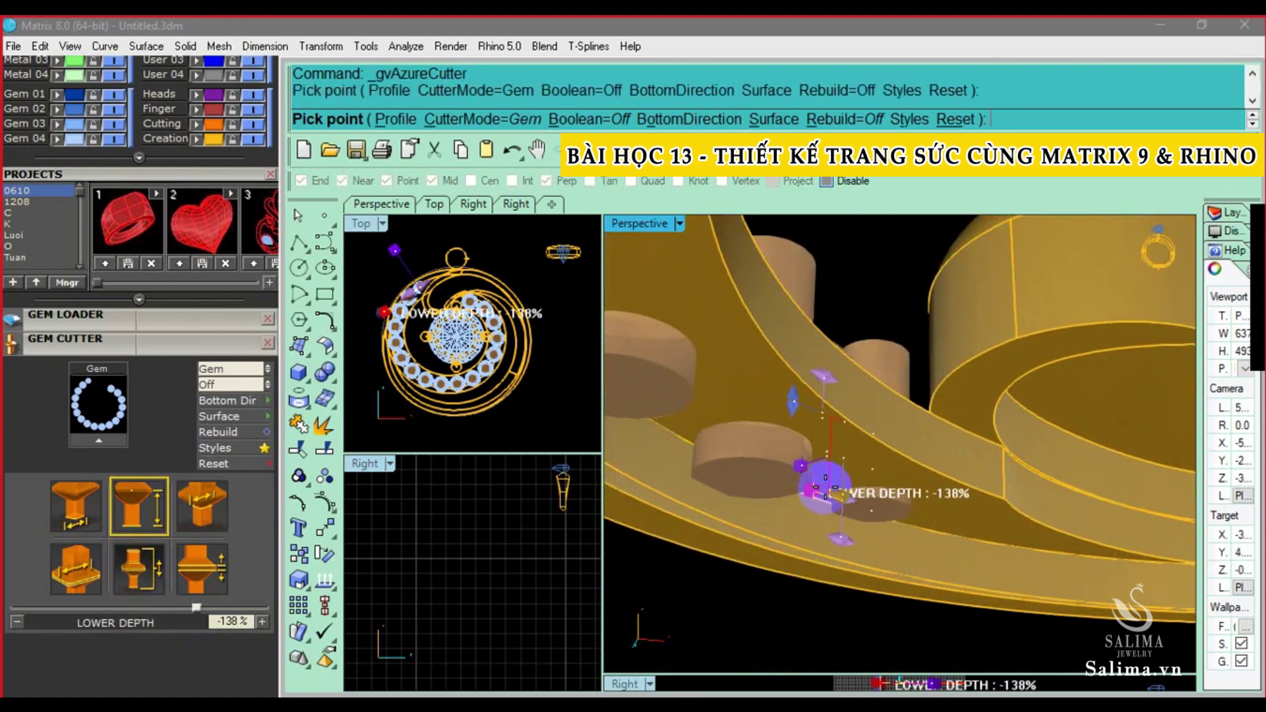
pyautogui.moveTo(816, 484); pyautogui.dragTo(771, 508, button='right')
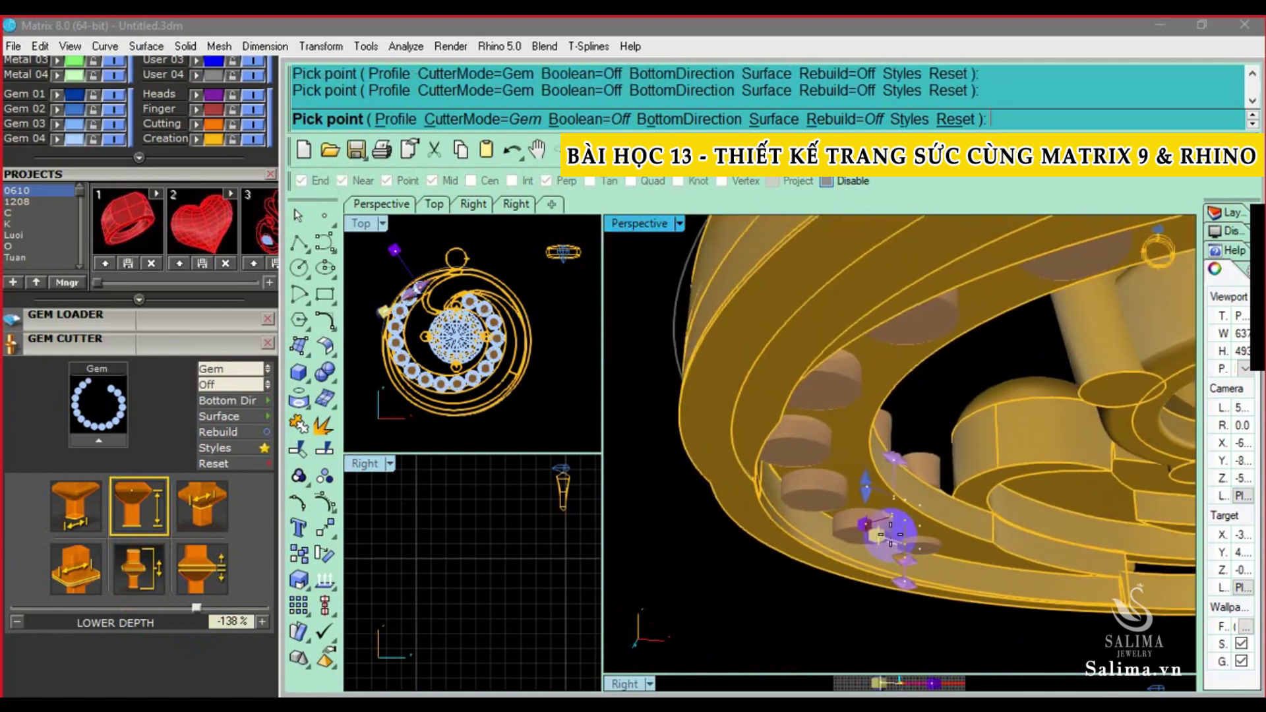
pyautogui.moveTo(890, 533)
pyautogui.mouseDown(button='right')
pyautogui.moveTo(740, 430)
pyautogui.moveTo(766, 460)
pyautogui.mouseUp(button='right')
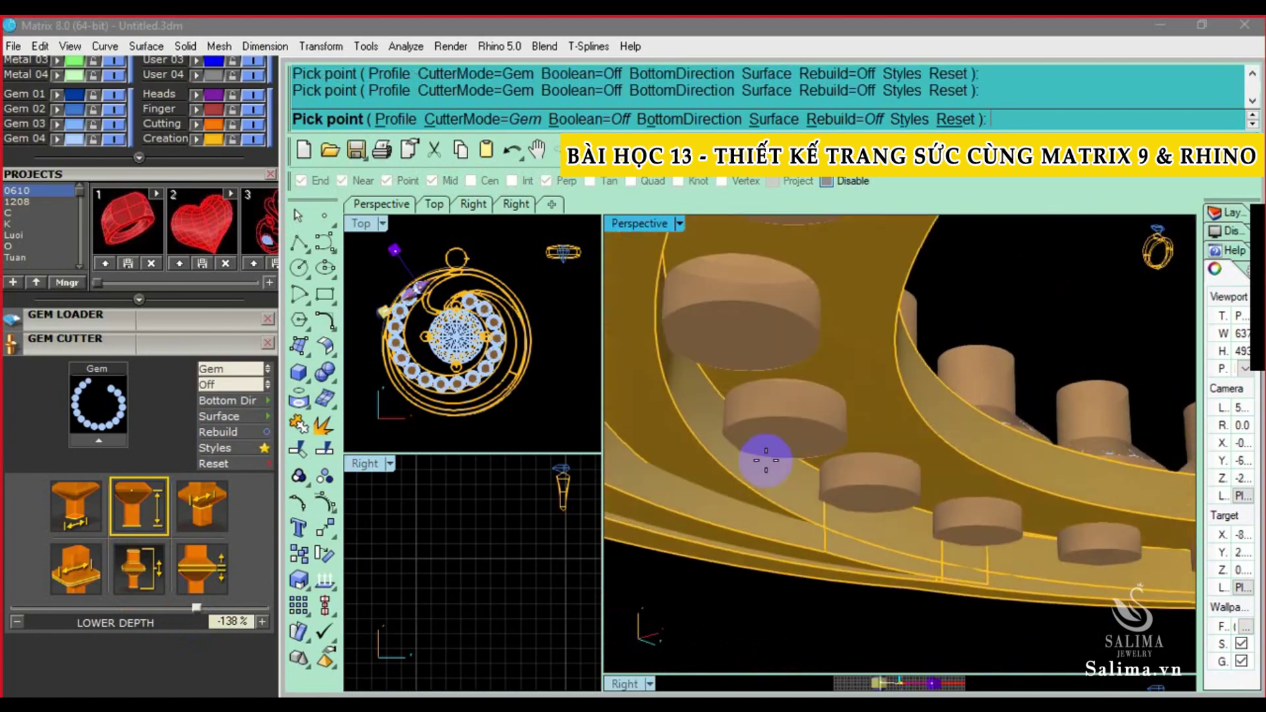
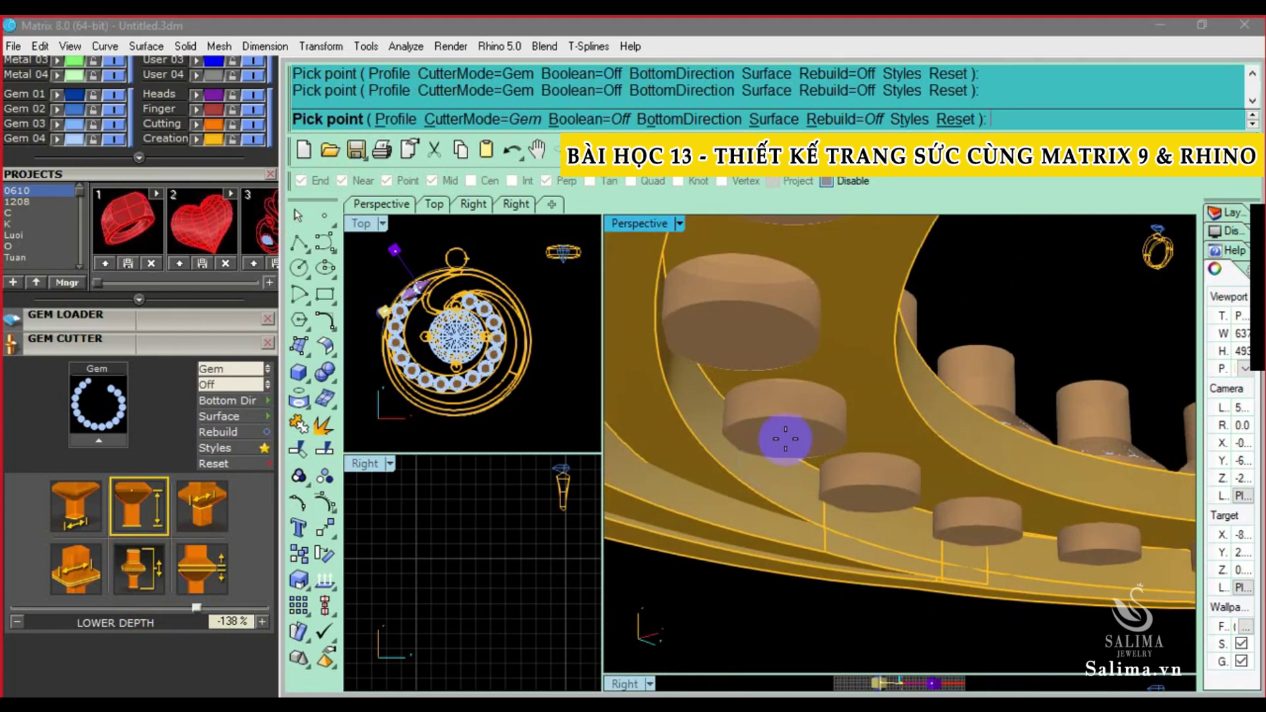
# Switch the gem cutter to the Lower Seat Size style and inspect the halo seats
pyautogui.click(201, 505)
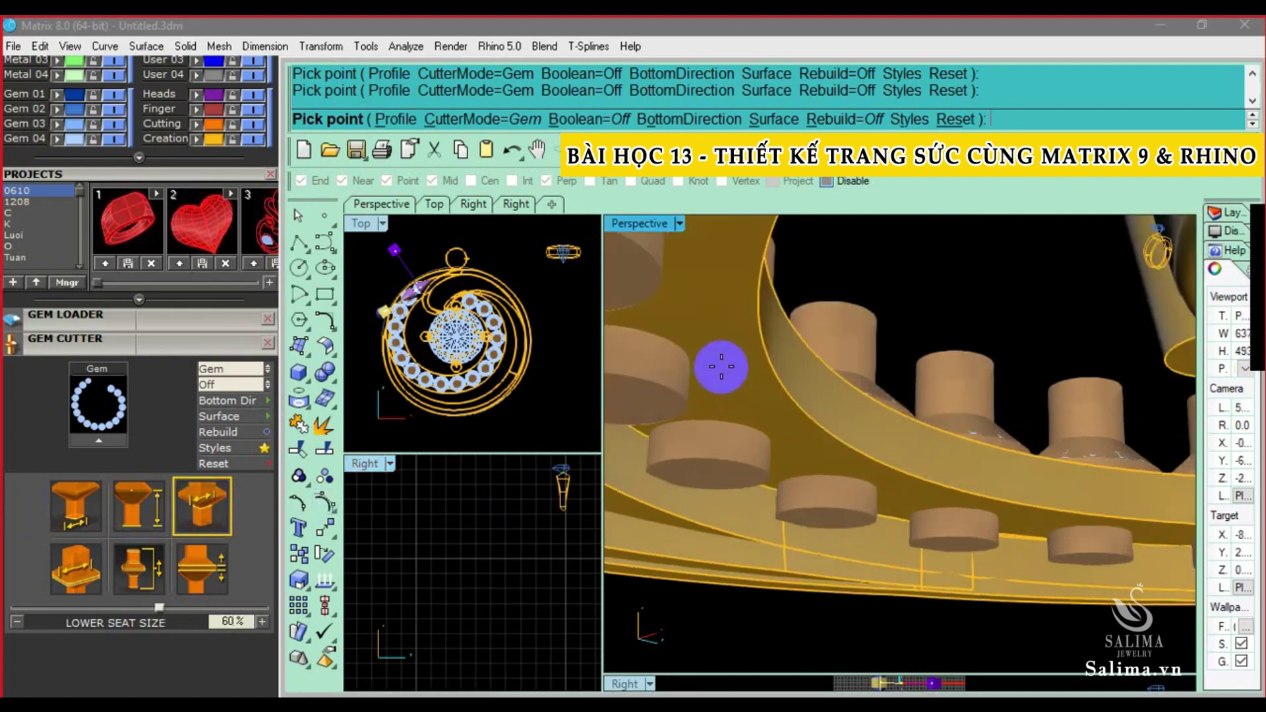
pyautogui.scroll(-3, 744, 356)
pyautogui.moveTo(748, 331)
pyautogui.mouseDown(button='right')
pyautogui.moveTo(762, 348)
pyautogui.moveTo(770, 336)
pyautogui.mouseUp(button='right')
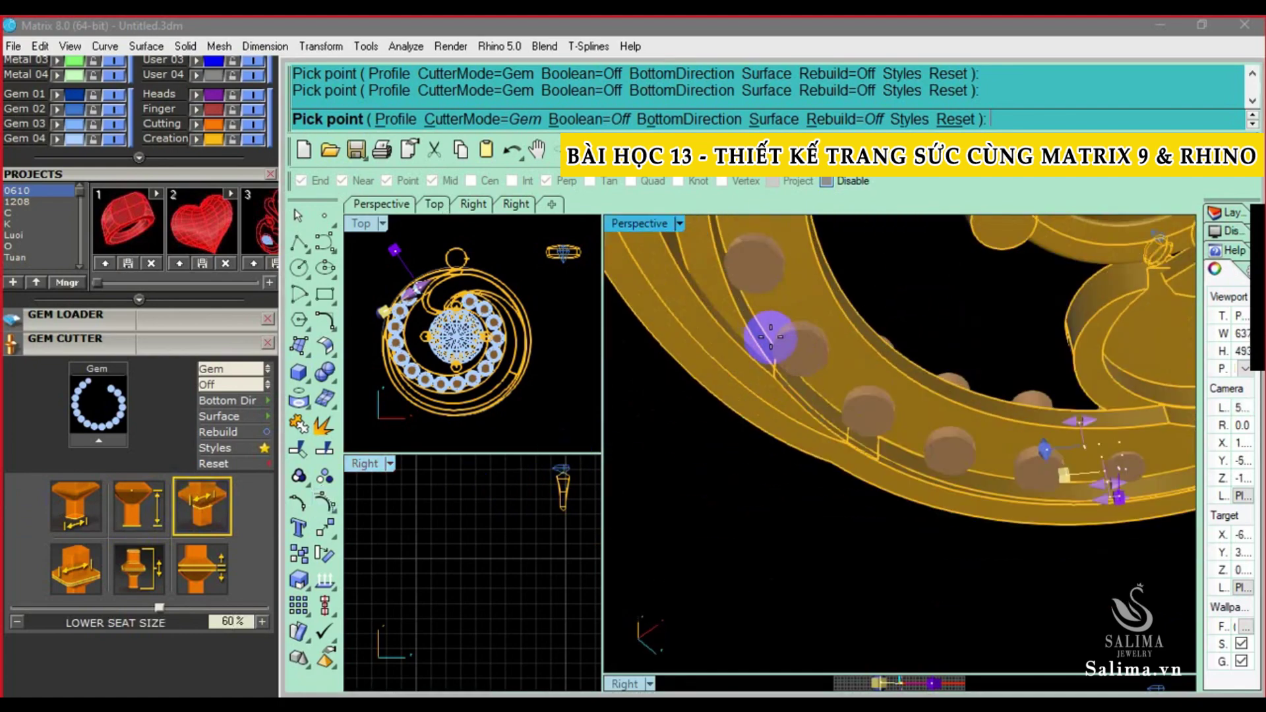
pyautogui.moveTo(983, 414)
pyautogui.mouseDown(button='right')
pyautogui.moveTo(880, 460)
pyautogui.moveTo(807, 441)
pyautogui.moveTo(749, 396)
pyautogui.moveTo(777, 425)
pyautogui.mouseUp(button='right')
pyautogui.moveTo(679, 297); pyautogui.dragTo(796, 453, button='right')
# Set the lower seat size to 50% and check the gem seats up close
pyautogui.click(212, 509)
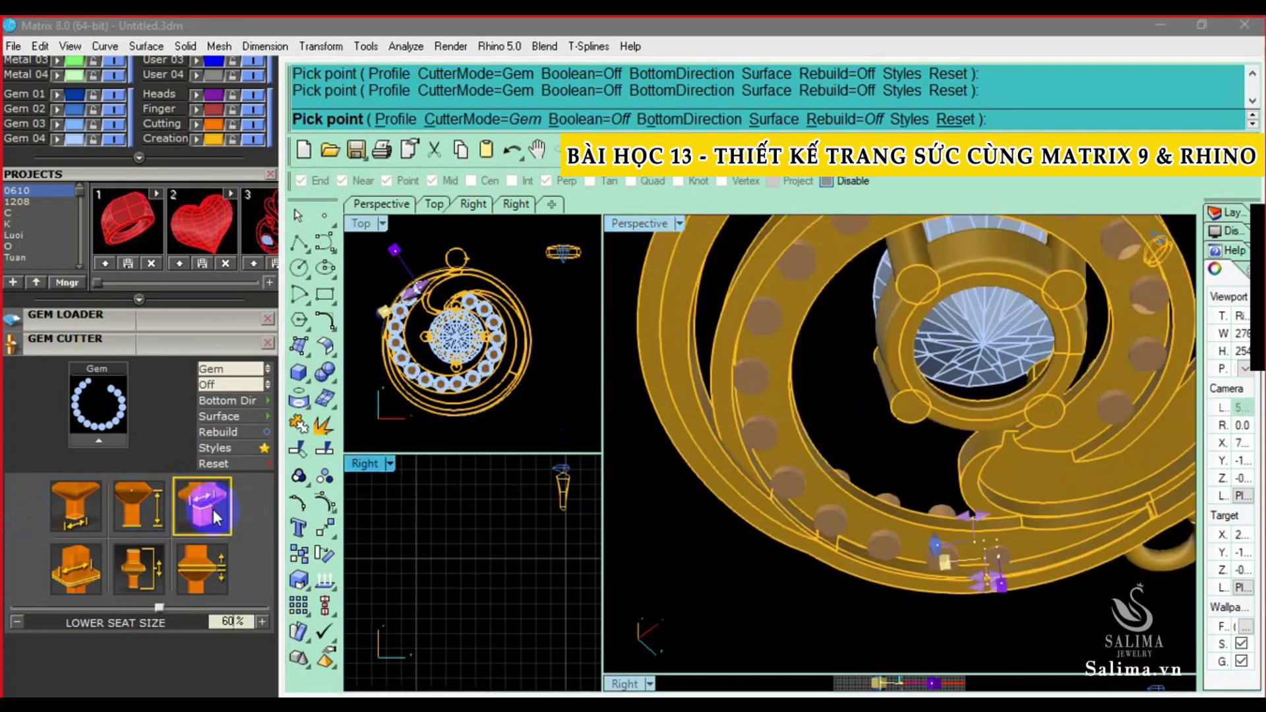
pyautogui.write('50')
pyautogui.write('55')
pyautogui.moveTo(708, 392); pyautogui.dragTo(757, 388, button='right')
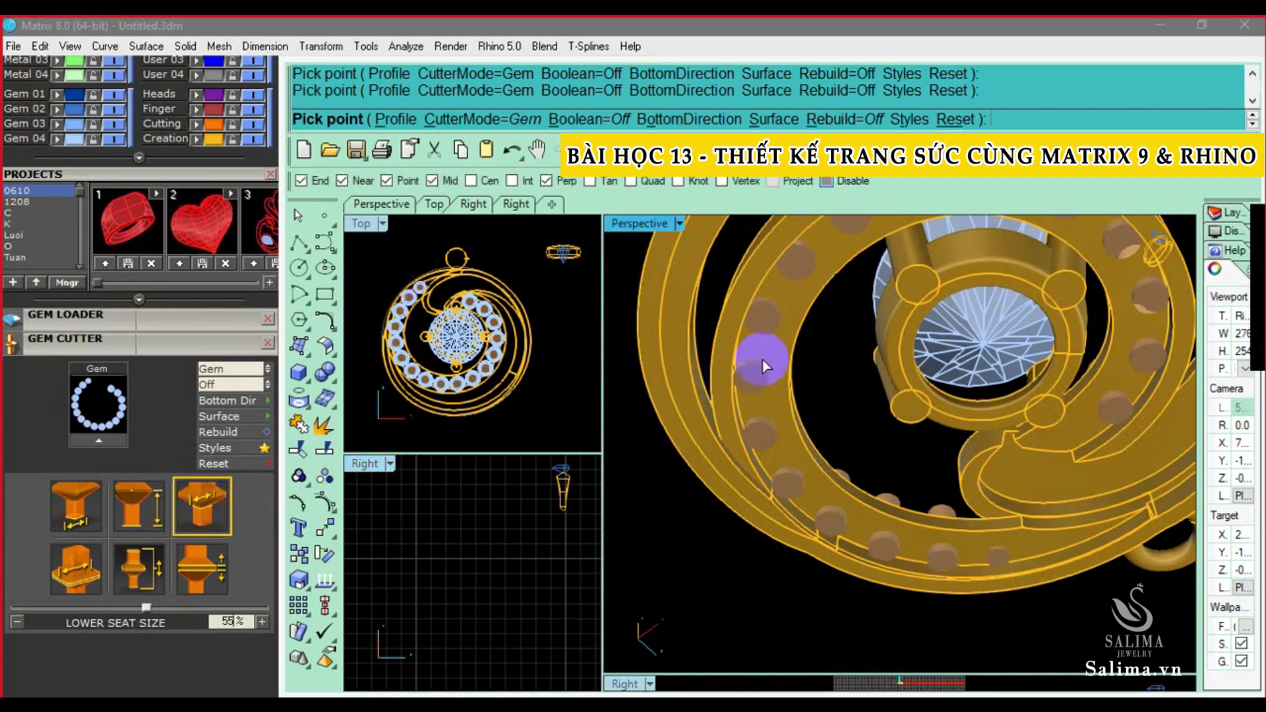
pyautogui.scroll(5, 757, 387)
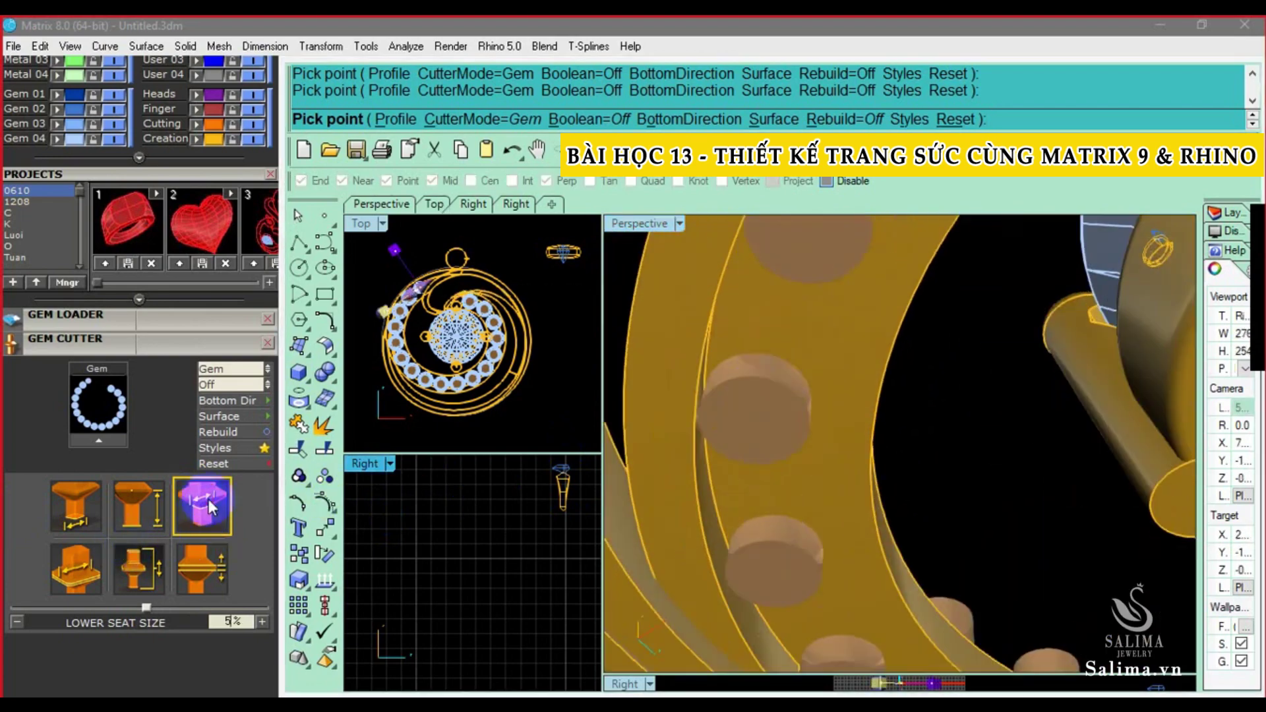
pyautogui.write('0')
pyautogui.moveTo(634, 442); pyautogui.dragTo(733, 405, button='right')
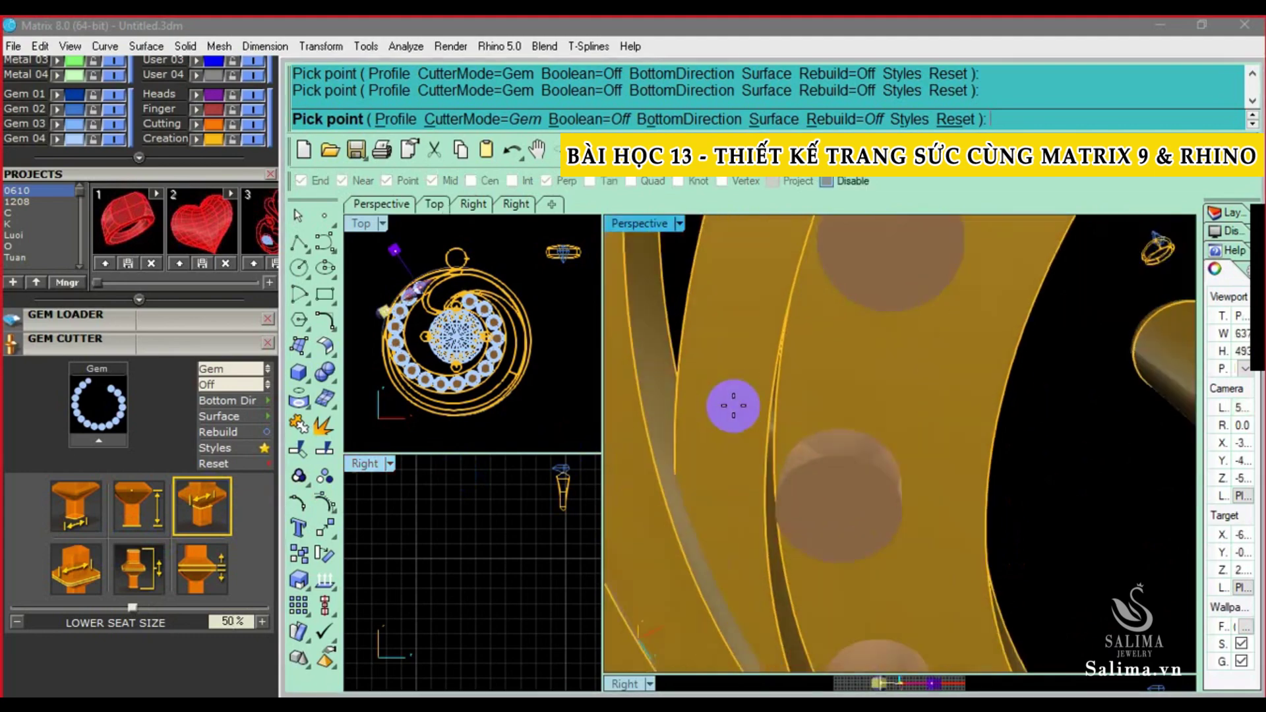
pyautogui.moveTo(819, 500)
pyautogui.mouseDown(button='right')
pyautogui.moveTo(803, 479)
pyautogui.moveTo(848, 503)
pyautogui.moveTo(970, 522)
pyautogui.moveTo(870, 438)
pyautogui.moveTo(906, 509)
pyautogui.moveTo(890, 268)
pyautogui.moveTo(870, 418)
pyautogui.moveTo(741, 495)
pyautogui.moveTo(847, 517)
pyautogui.moveTo(849, 545)
pyautogui.moveTo(868, 540)
pyautogui.moveTo(839, 536)
pyautogui.moveTo(841, 589)
pyautogui.mouseUp(button='right')
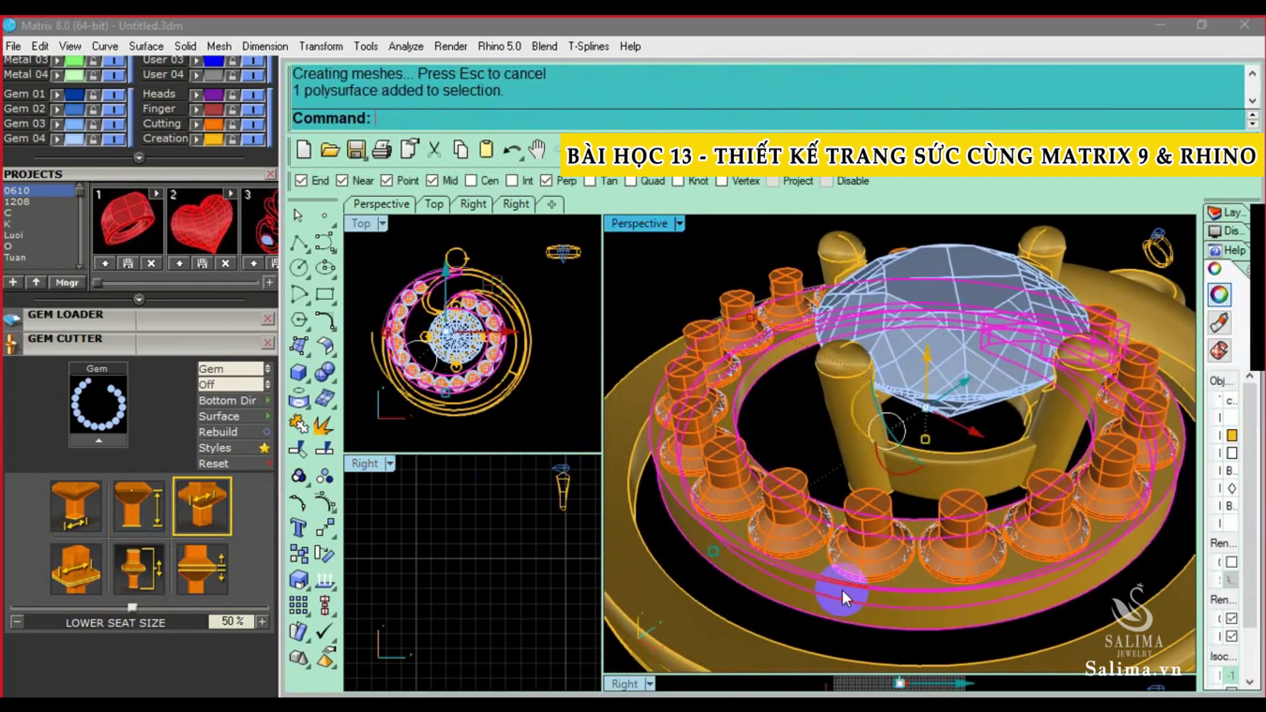
# Boolean-subtract the ring of gem cutters from the gold band
pyautogui.rightClick(841, 590)
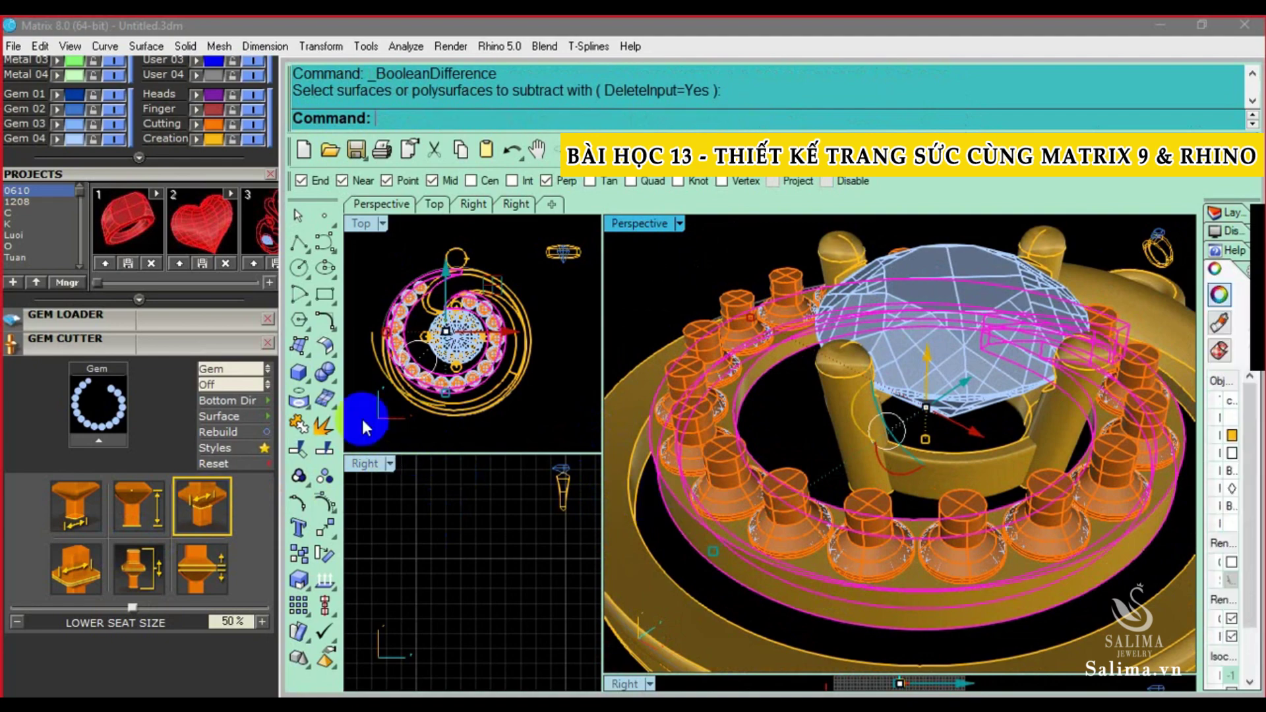
pyautogui.click(332, 384)
pyautogui.click(369, 384)
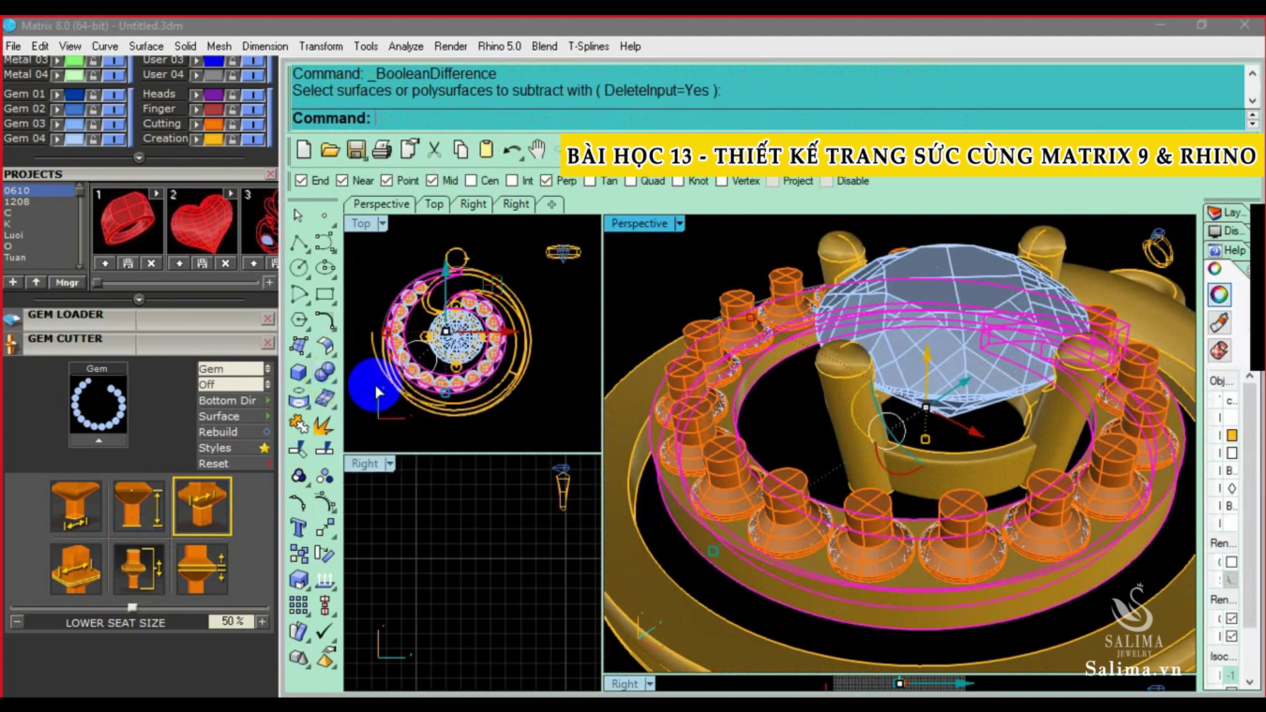
pyautogui.click(757, 460)
pyautogui.rightClick(757, 459)
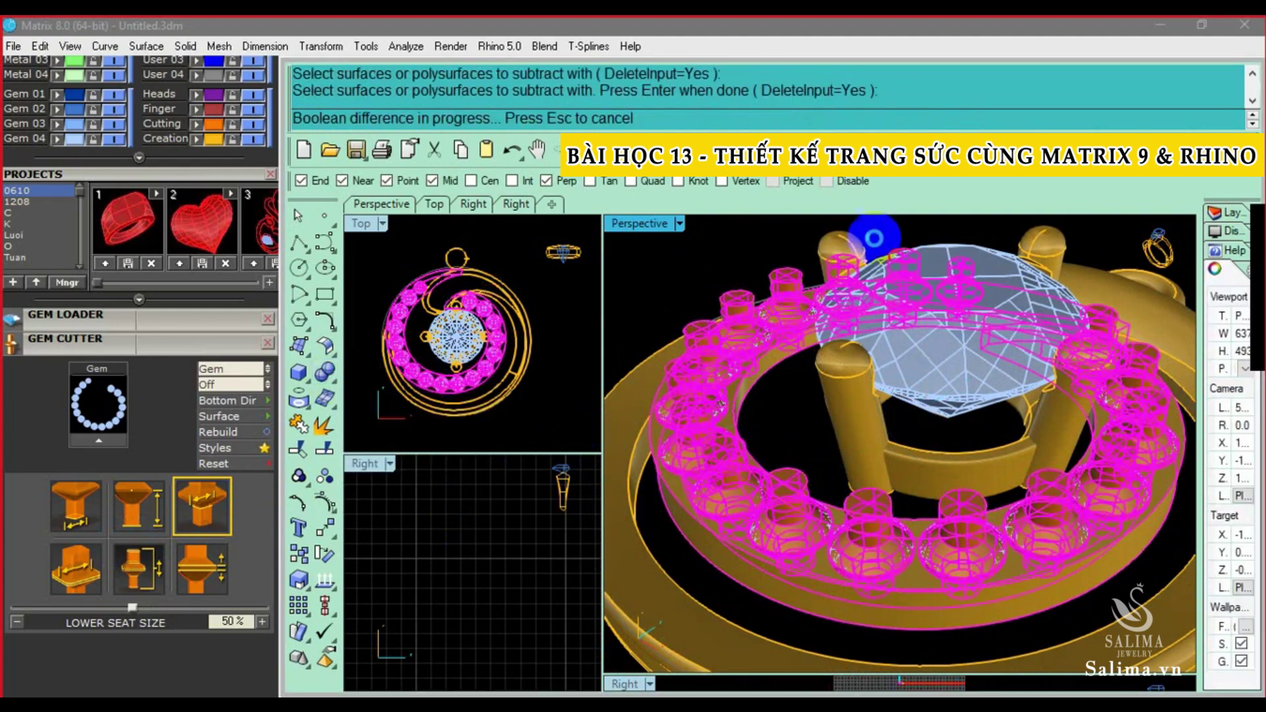
pyautogui.moveTo(746, 406); pyautogui.dragTo(751, 461, button='right')
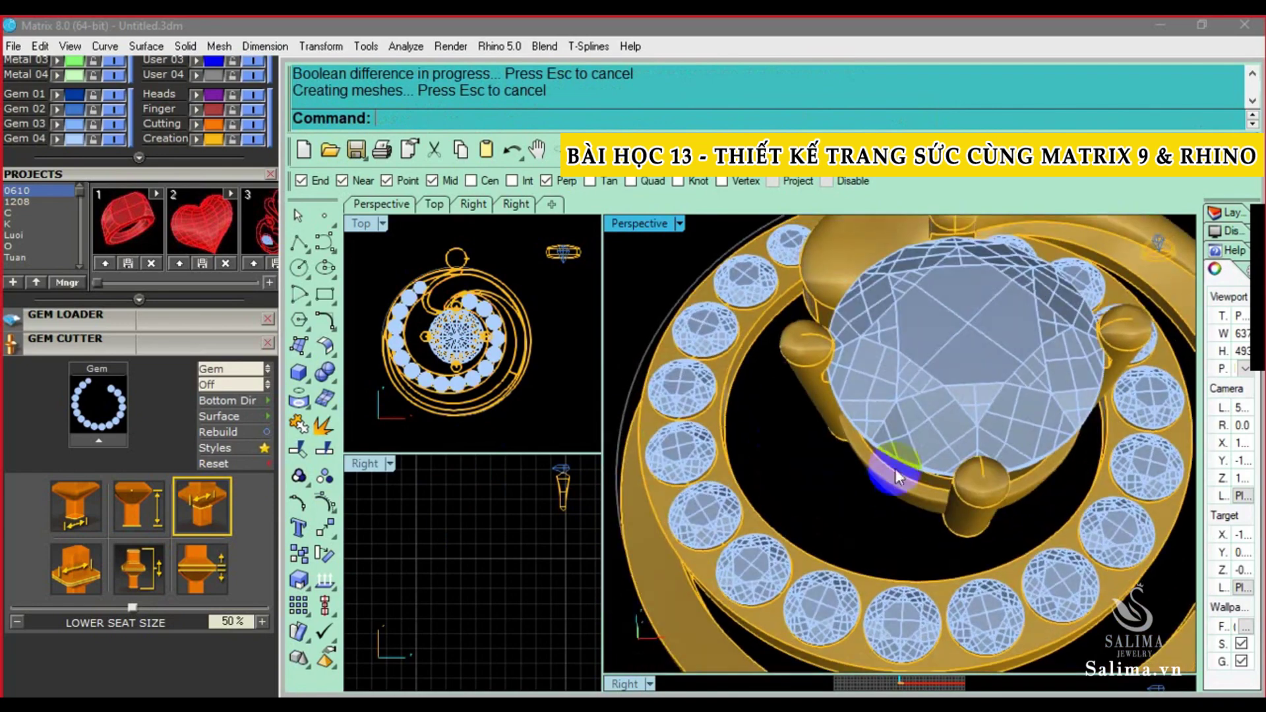
pyautogui.scroll(-5, 880, 486)
# Window-select all the halo gems, excluding the centre stone and its prongs
pyautogui.moveTo(673, 345); pyautogui.dragTo(876, 636)
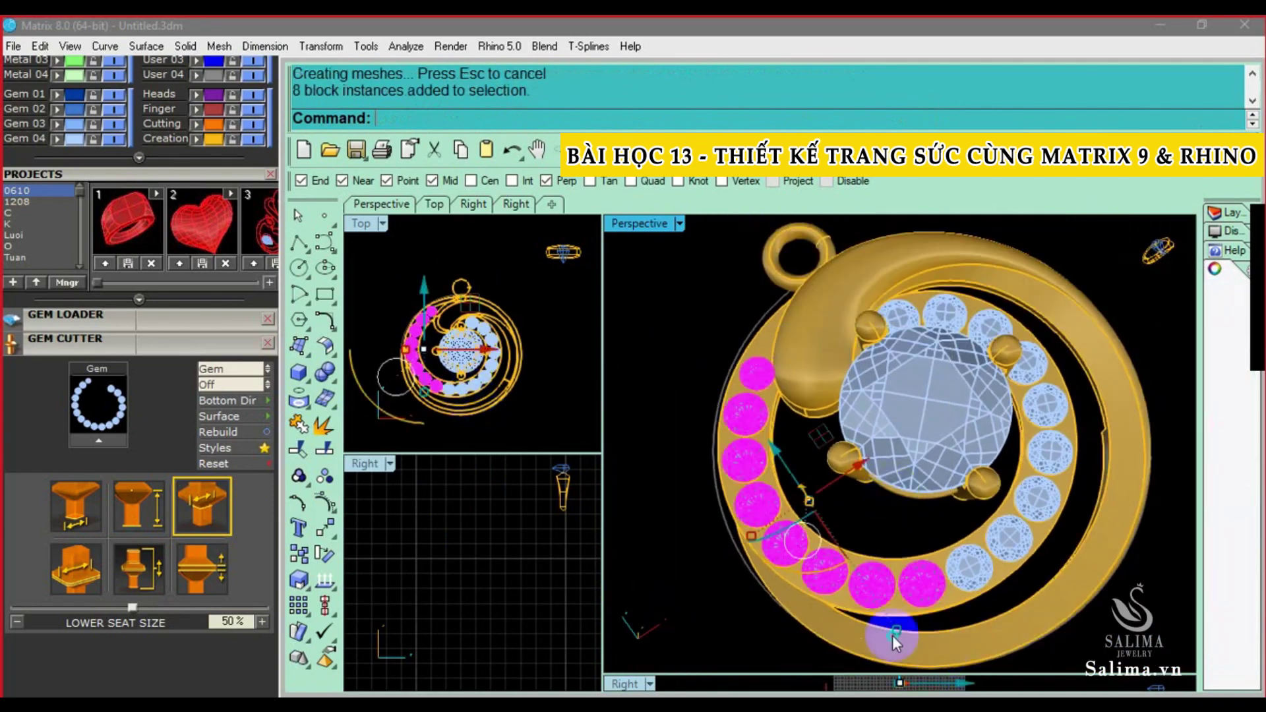
pyautogui.moveTo(824, 634); pyautogui.dragTo(743, 633, button='right')
pyautogui.moveTo(743, 632); pyautogui.dragTo(974, 377)
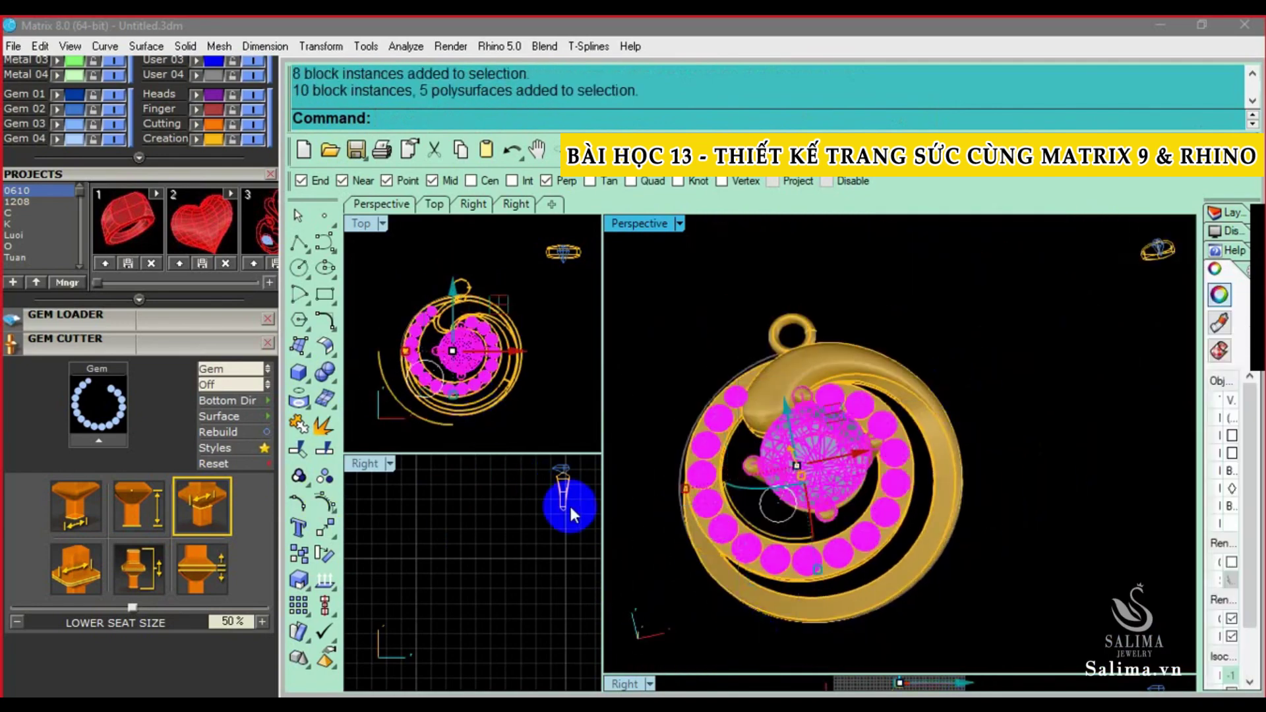
pyautogui.keyDown('ctrl'); pyautogui.moveTo(772, 461); pyautogui.dragTo(768, 457); pyautogui.keyUp('ctrl')
pyautogui.moveTo(128, 444); pyautogui.dragTo(111, 448)
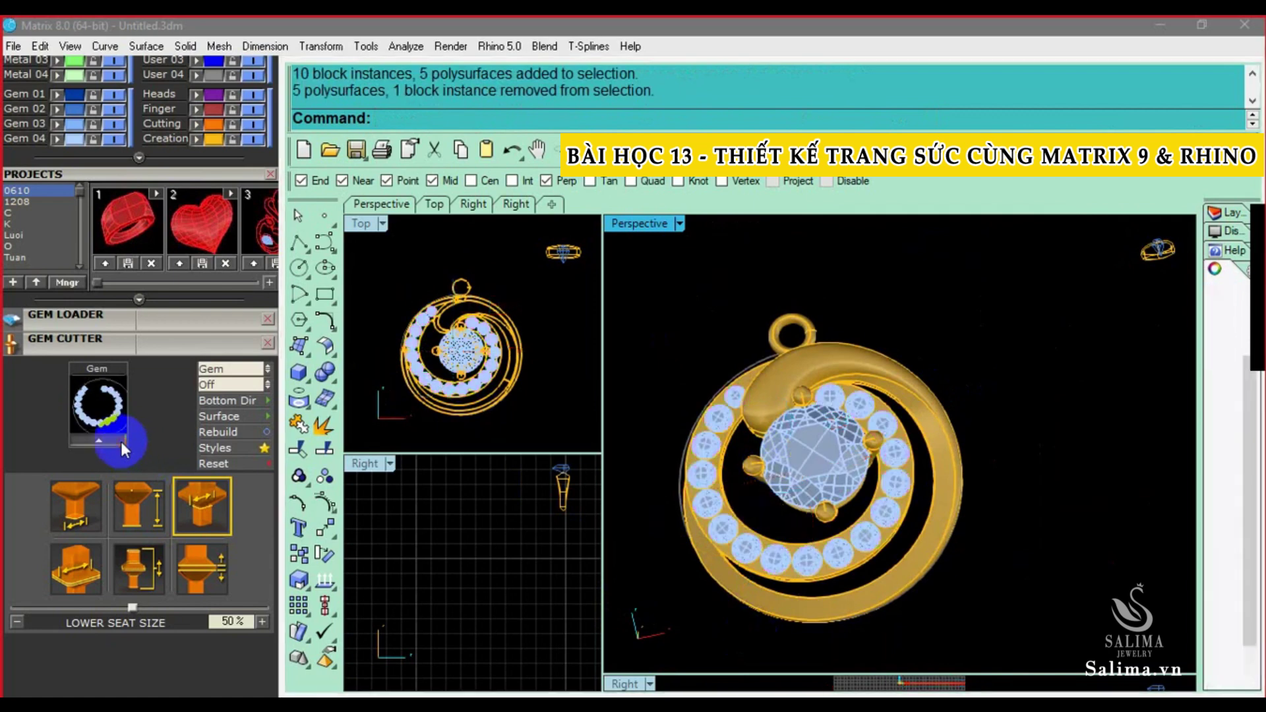
# Generate cutters under the halo gems using the Lower Taper 50% style
pyautogui.click(207, 550)
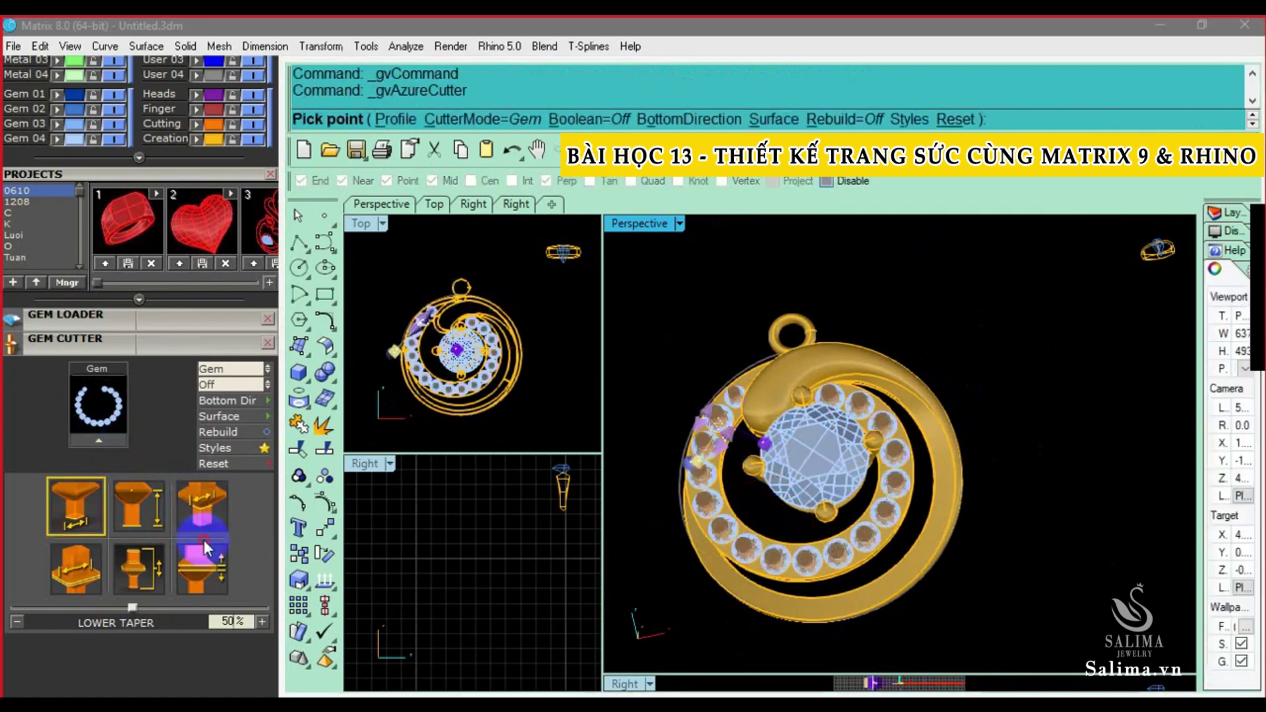
pyautogui.click(144, 556)
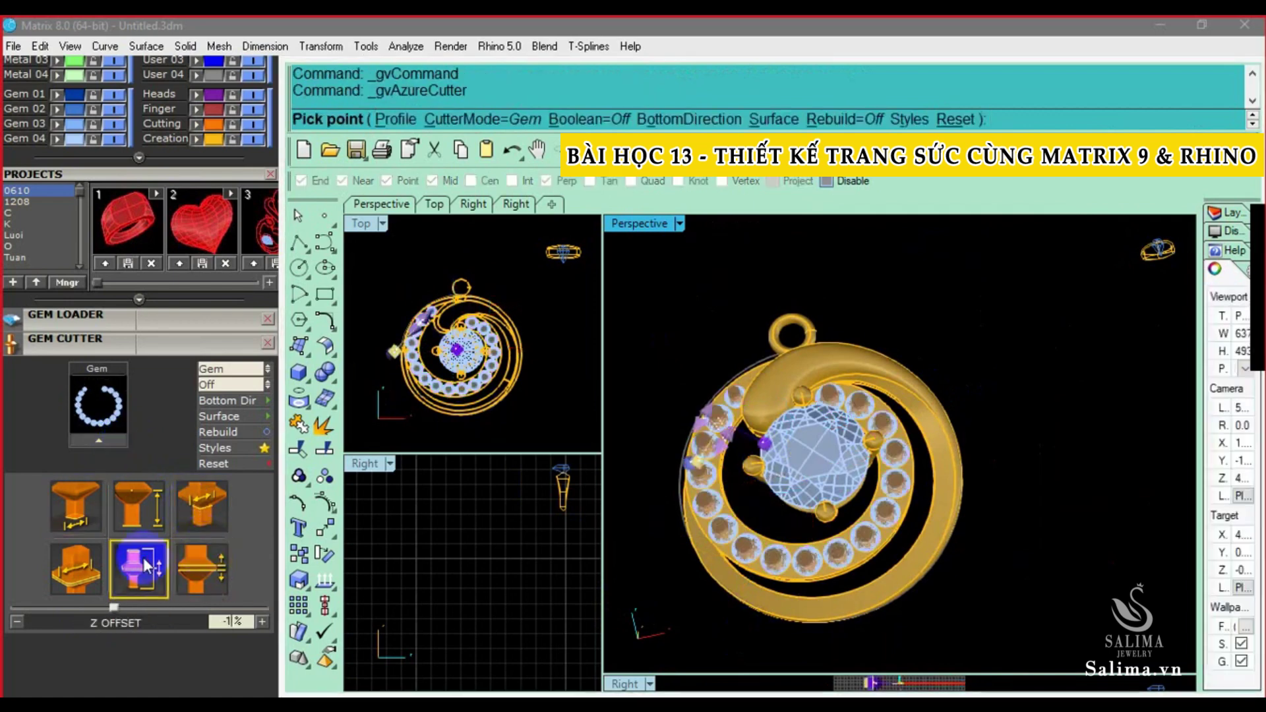
pyautogui.click(100, 563)
pyautogui.click(92, 521)
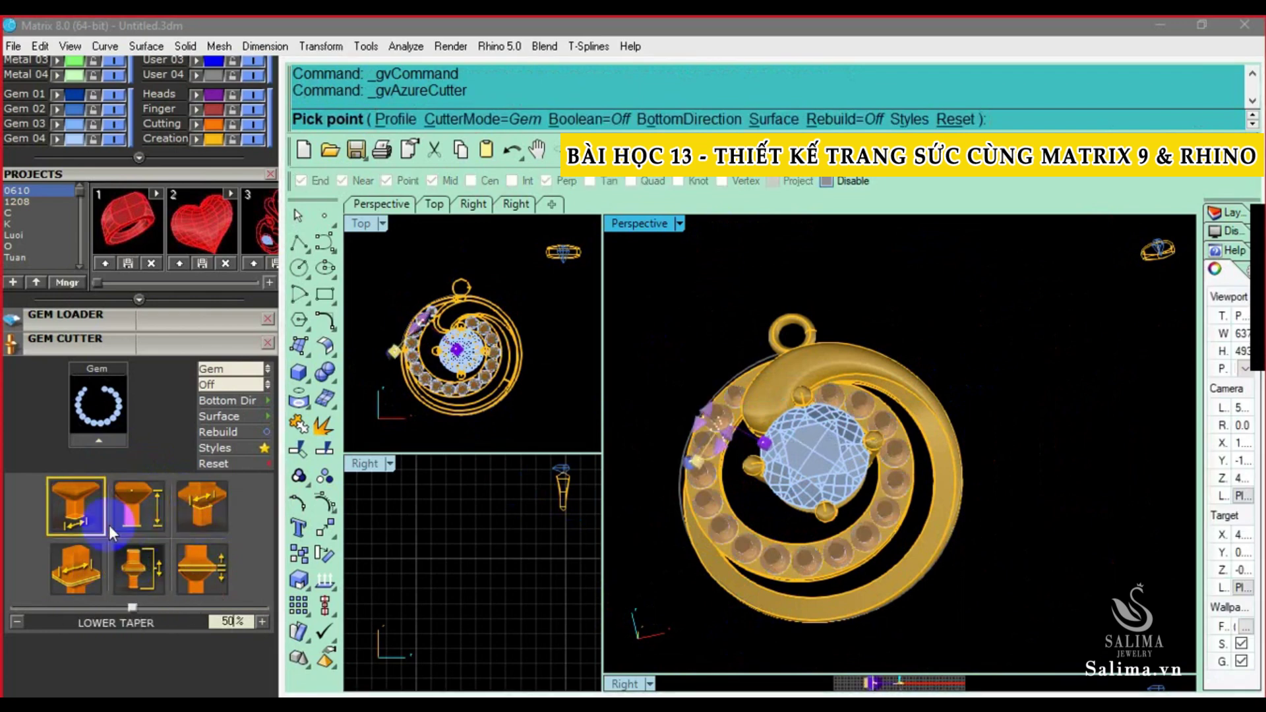
pyautogui.press('Return')
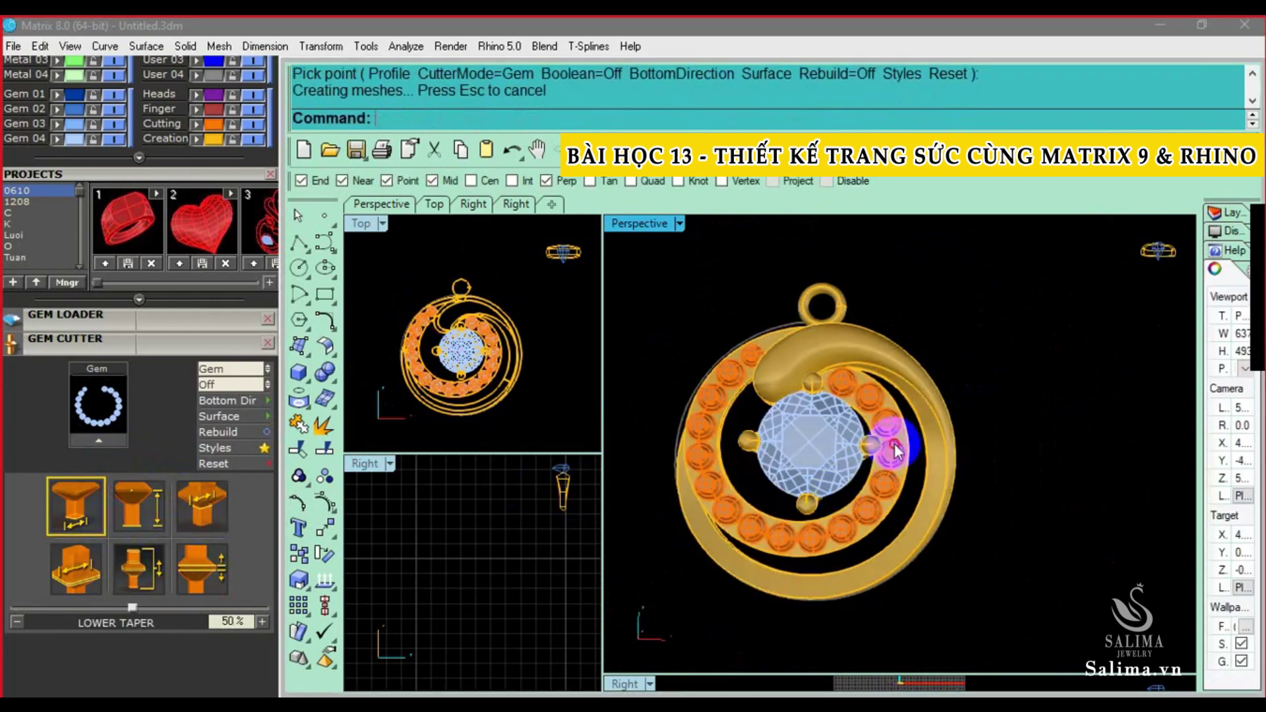
# Lock the new cutters with L and window-select the halo gems
pyautogui.write('l')
pyautogui.press('Return')
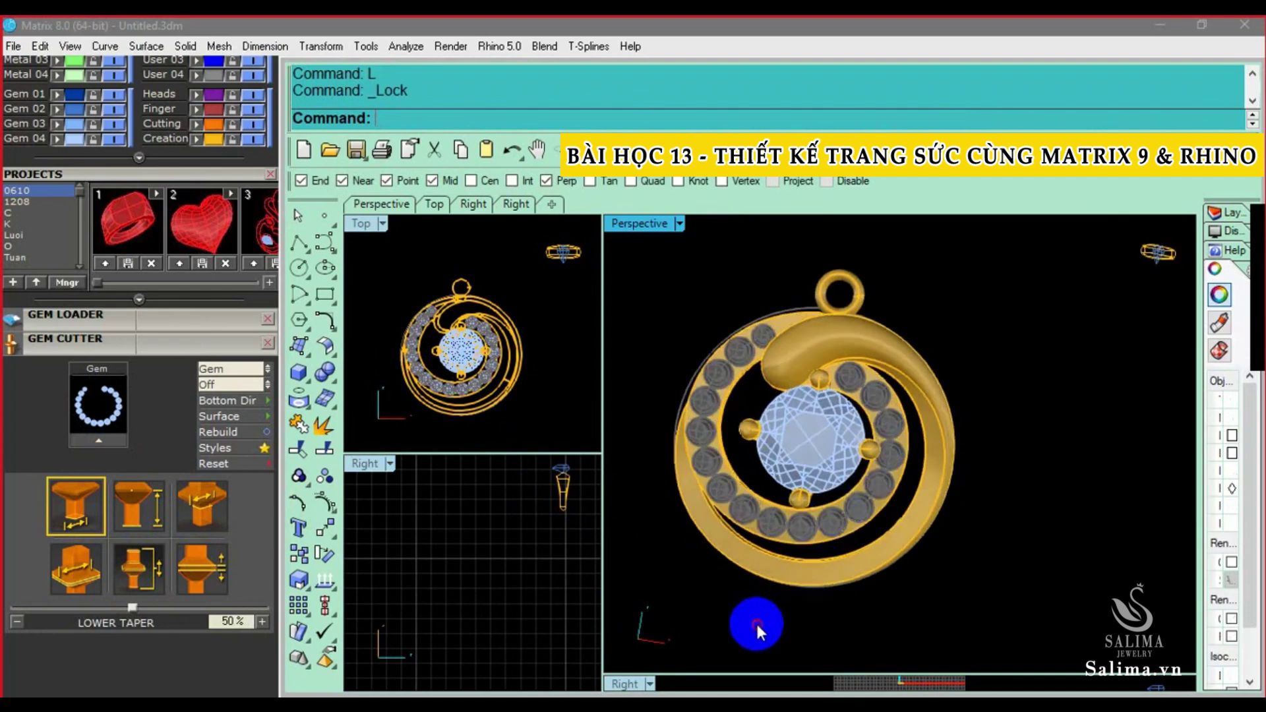
pyautogui.moveTo(756, 621); pyautogui.dragTo(852, 403)
pyautogui.keyDown('shift'); pyautogui.moveTo(737, 469); pyautogui.dragTo(765, 524); pyautogui.keyUp('shift')
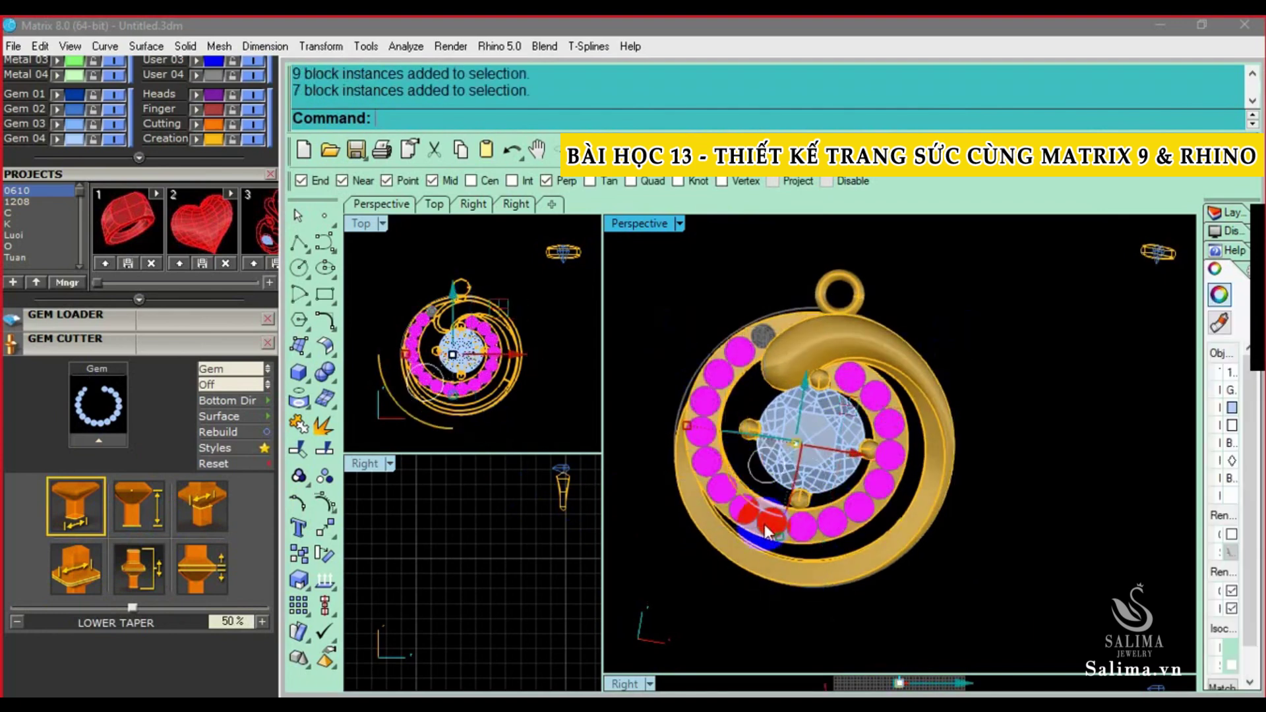
# Start Prong Adder on the halo gems with a 0.52 mm large prong diameter
pyautogui.rightClick(833, 313)
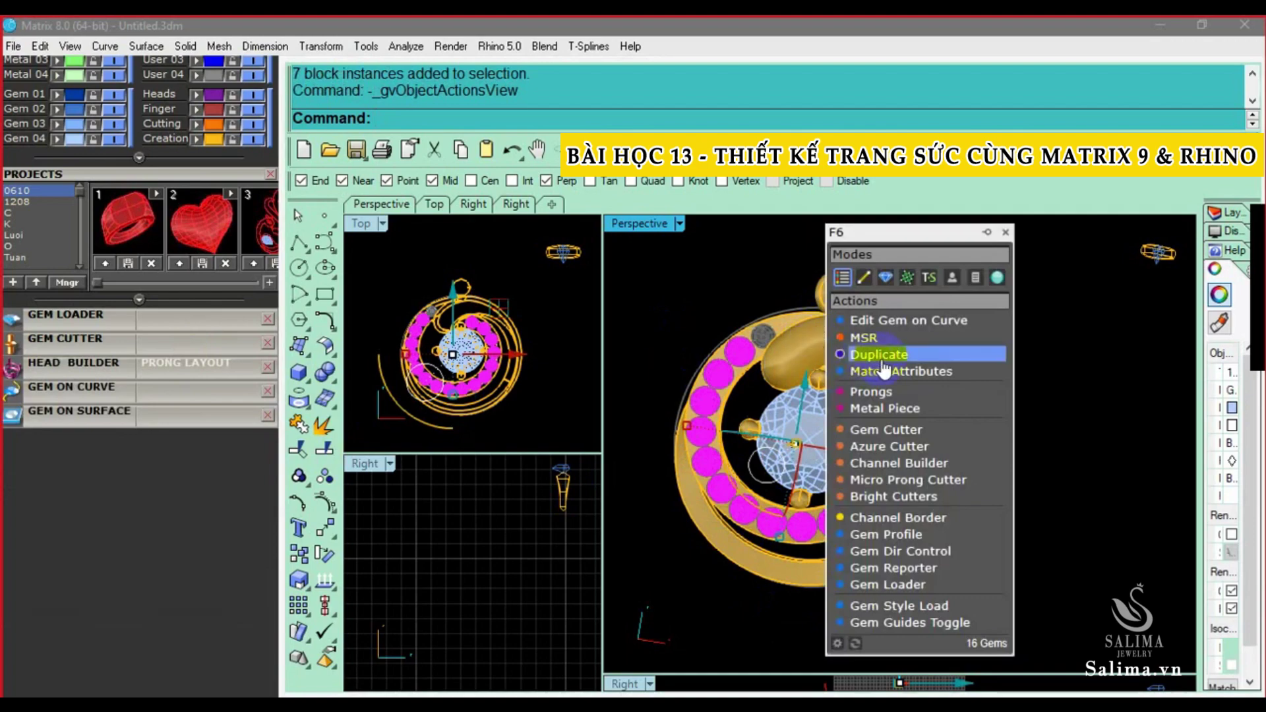
pyautogui.click(914, 412)
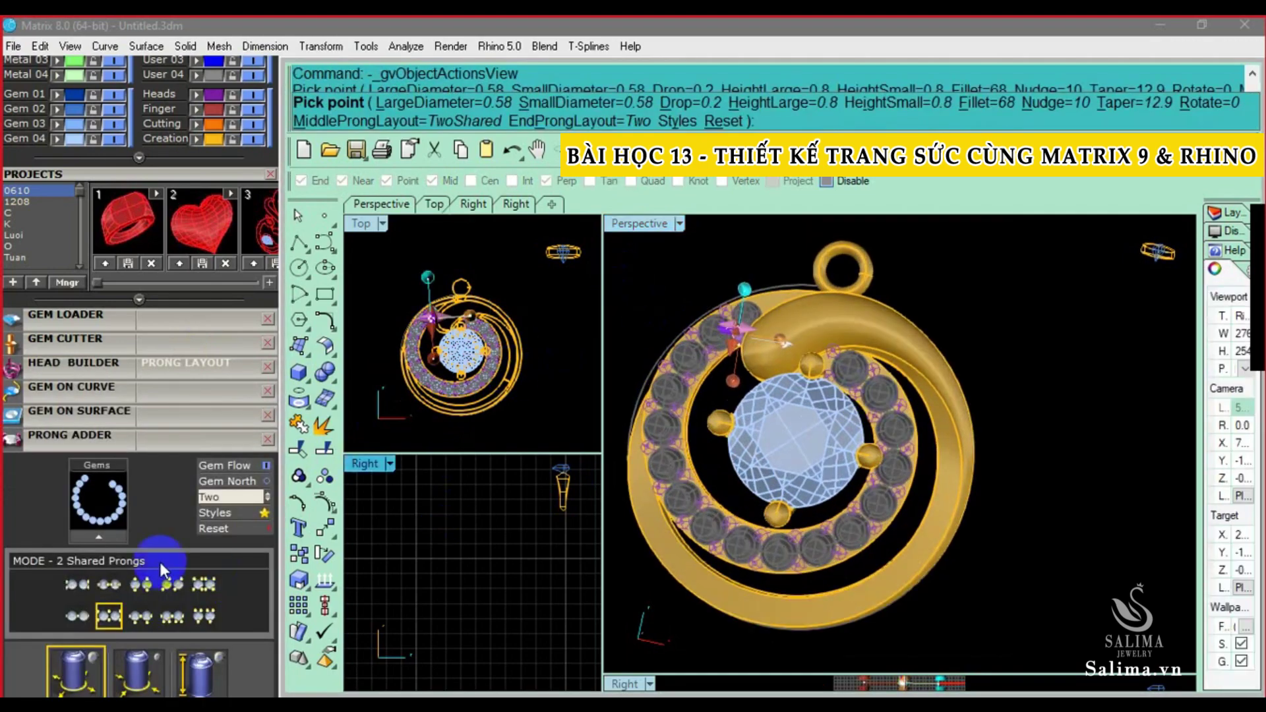
pyautogui.scroll(-3, 174, 383)
pyautogui.scroll(-1, 168, 325)
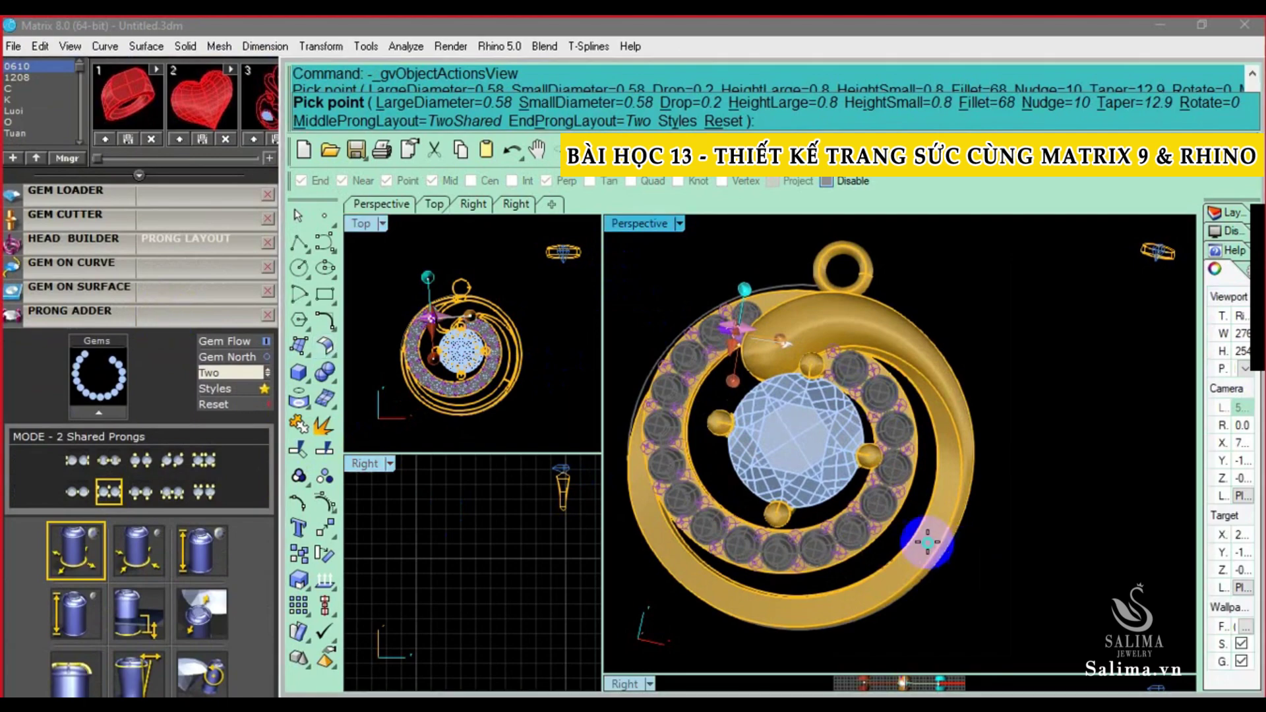
pyautogui.scroll(2, 906, 407)
pyautogui.scroll(2, 887, 455)
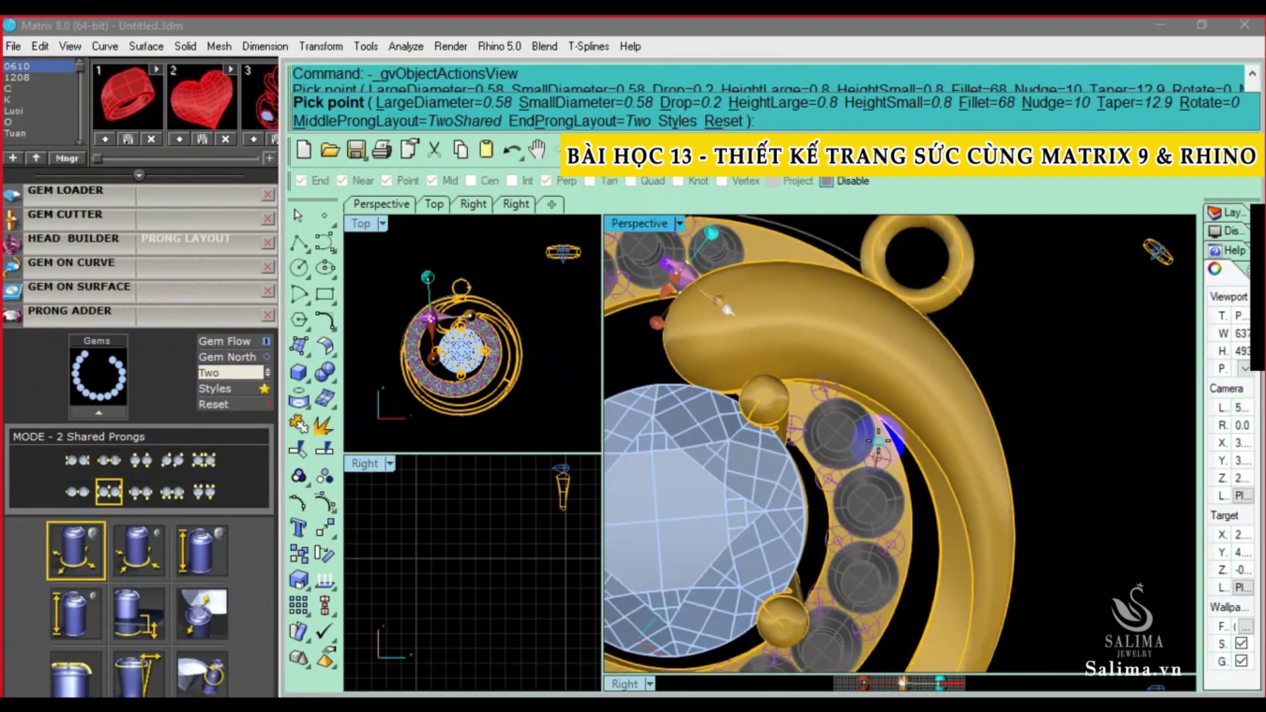
pyautogui.moveTo(183, 326); pyautogui.dragTo(184, 219)
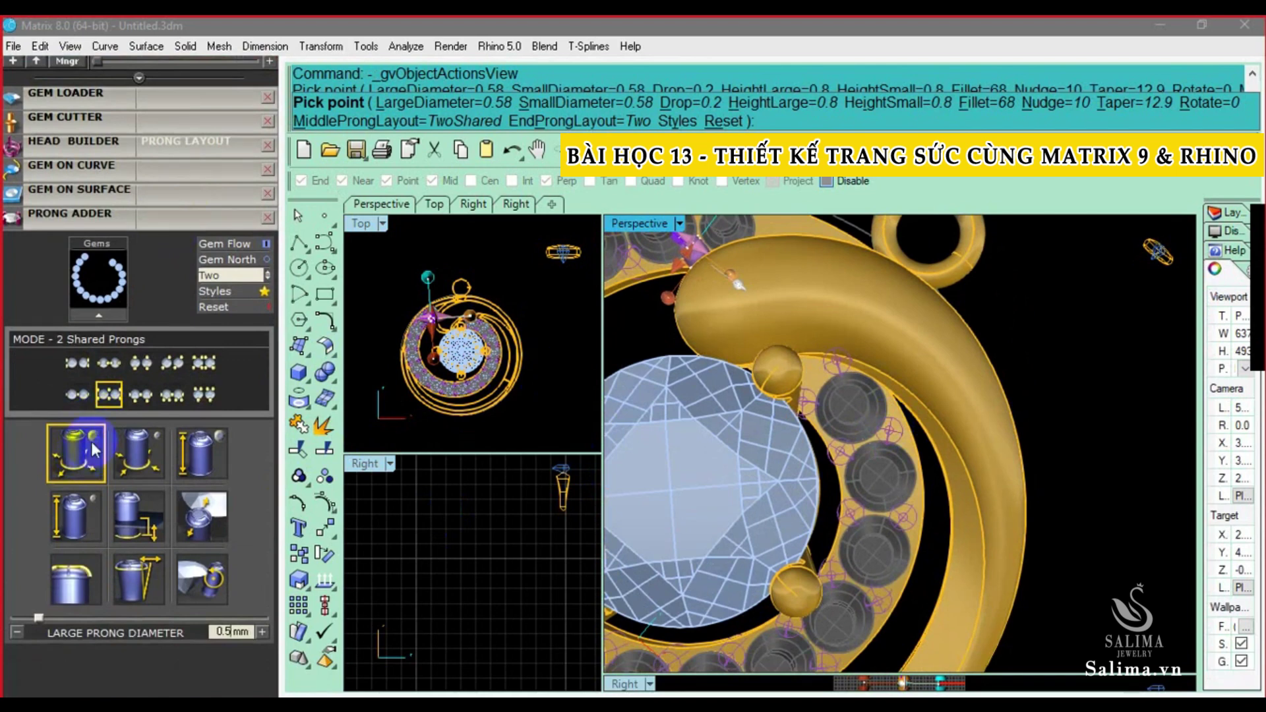
pyautogui.write('2')
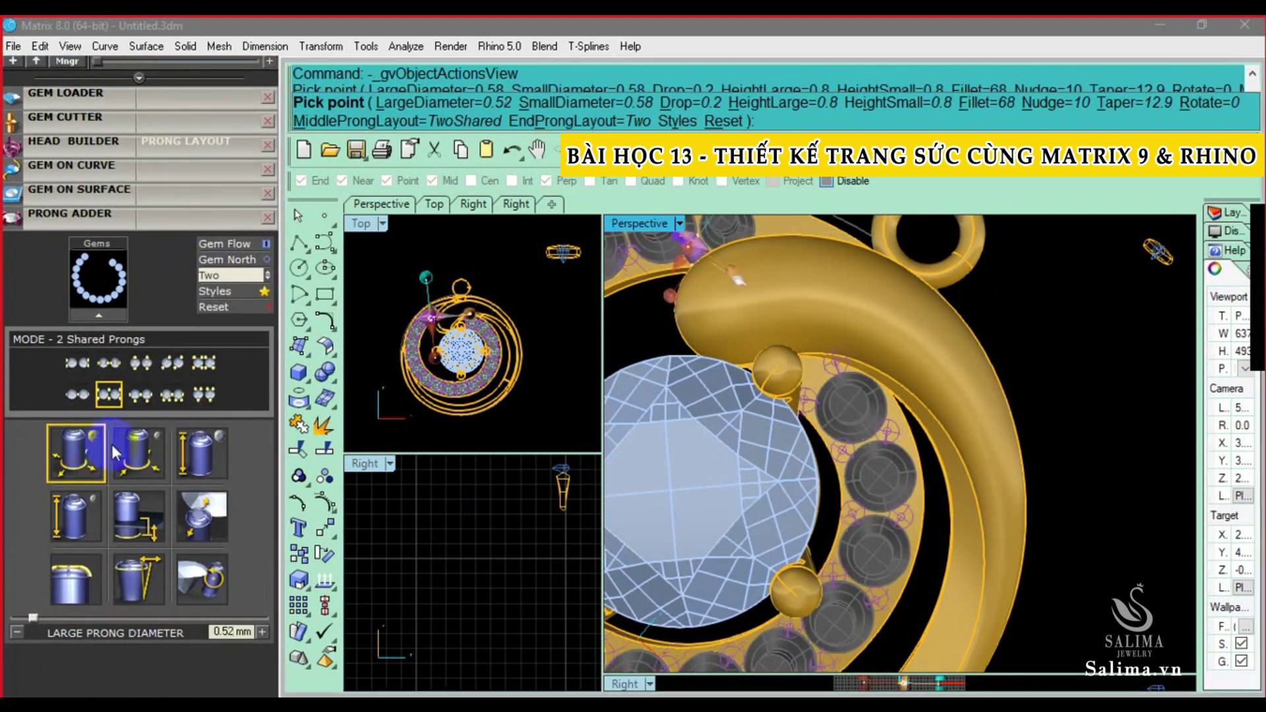
# Set prong nudge 30%, taper 0, fillet 70 and drop 0.4 mm
pyautogui.click(215, 523)
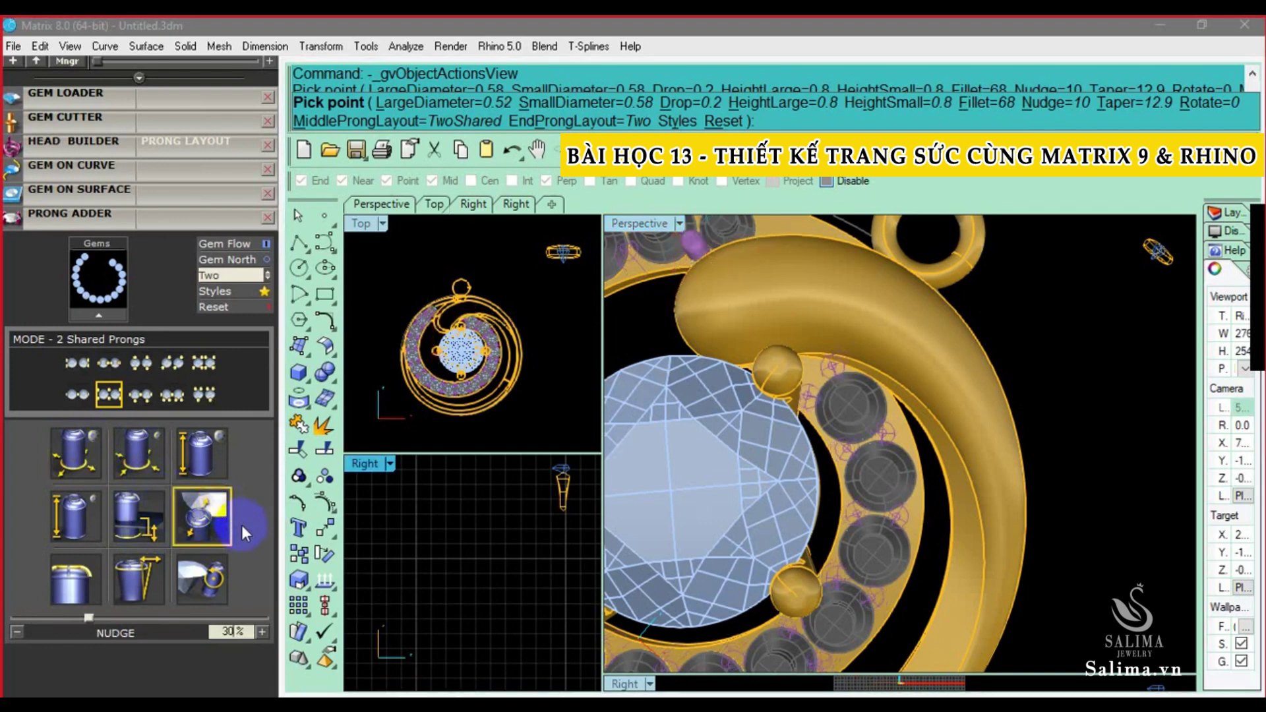
pyautogui.click(155, 593)
pyautogui.press('BackSpace')
pyautogui.press('BackSpace')
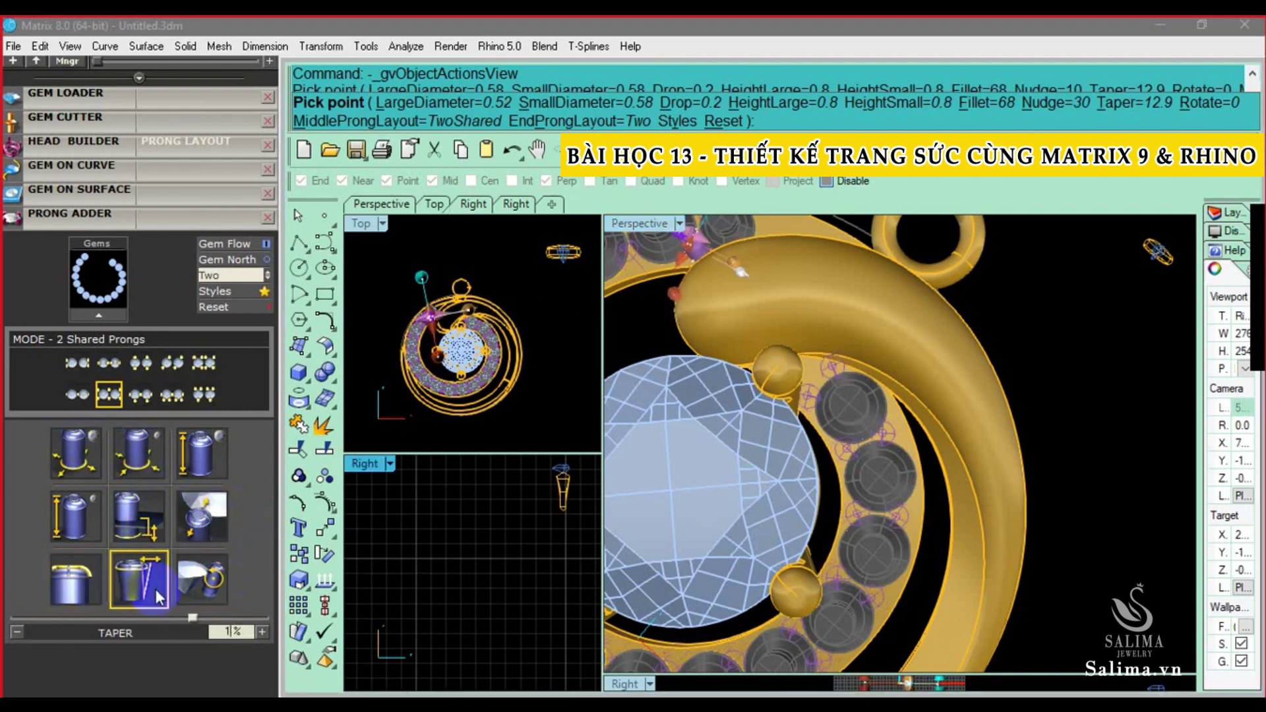
pyautogui.write('0')
pyautogui.click(140, 587)
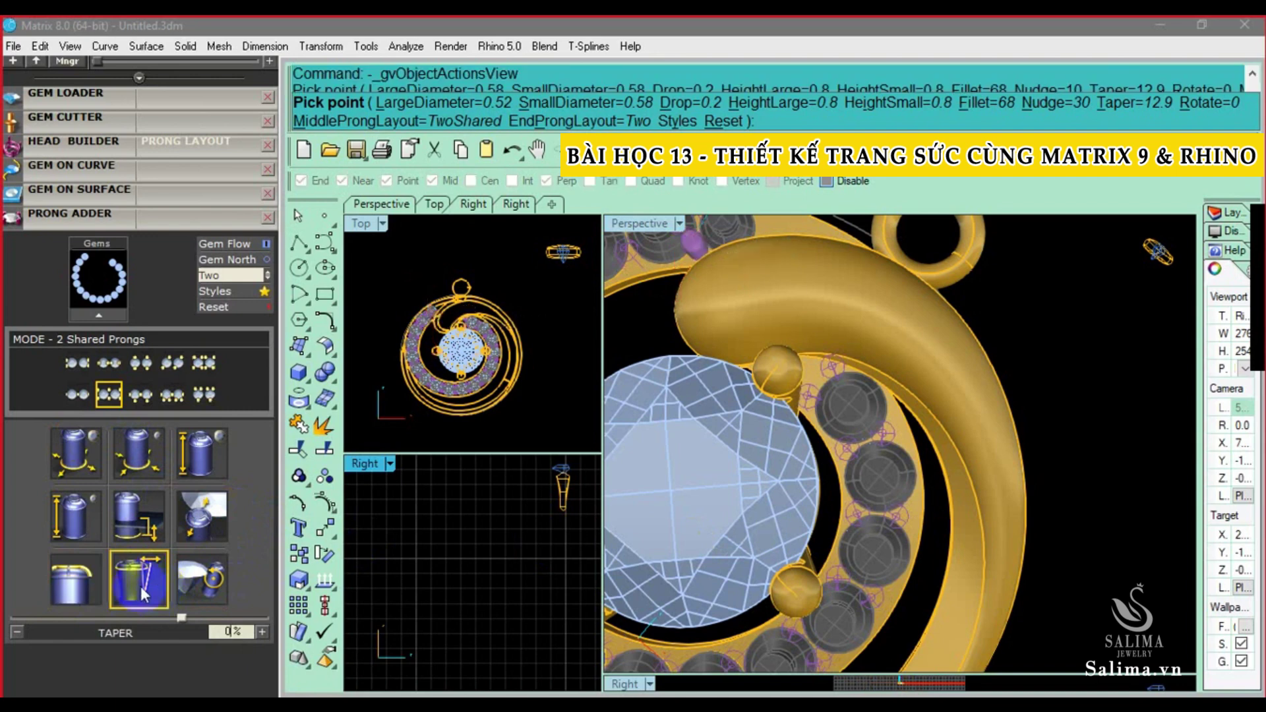
pyautogui.click(118, 540)
pyautogui.press('Return')
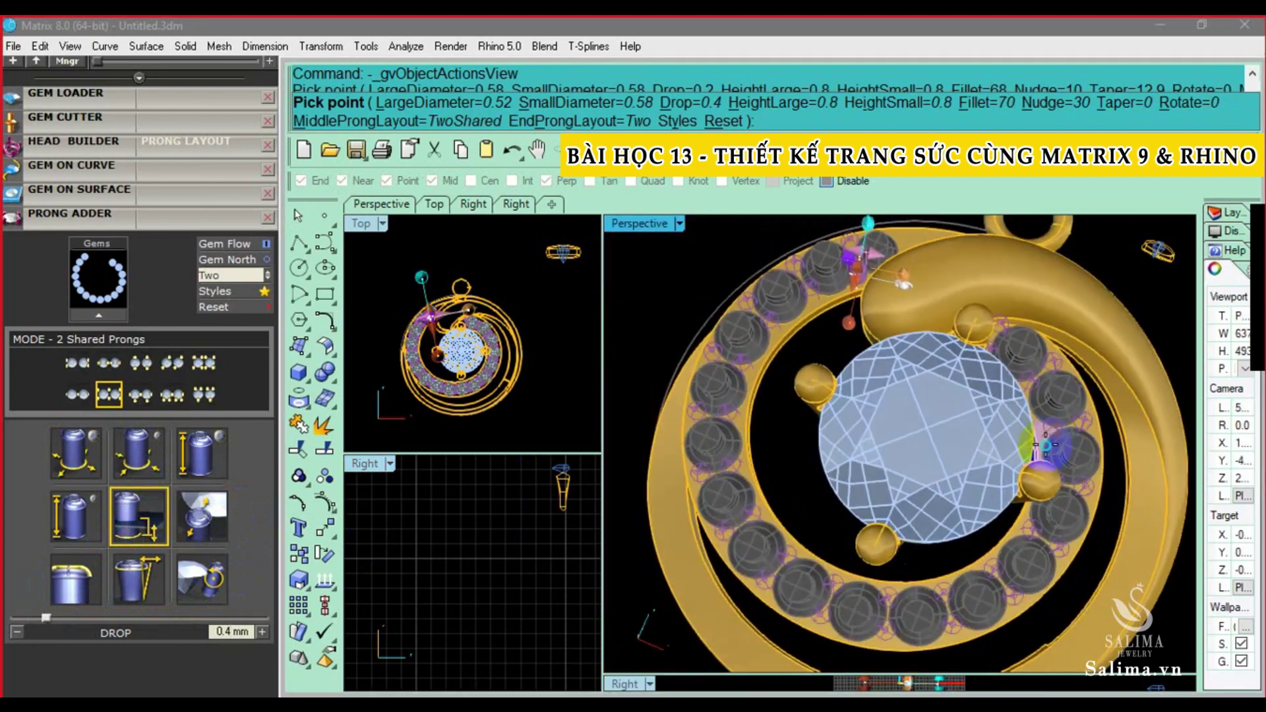
# Drag the large prong height down to about 0.42 mm and build the halo prongs
pyautogui.moveTo(967, 448); pyautogui.dragTo(605, 519, button='right')
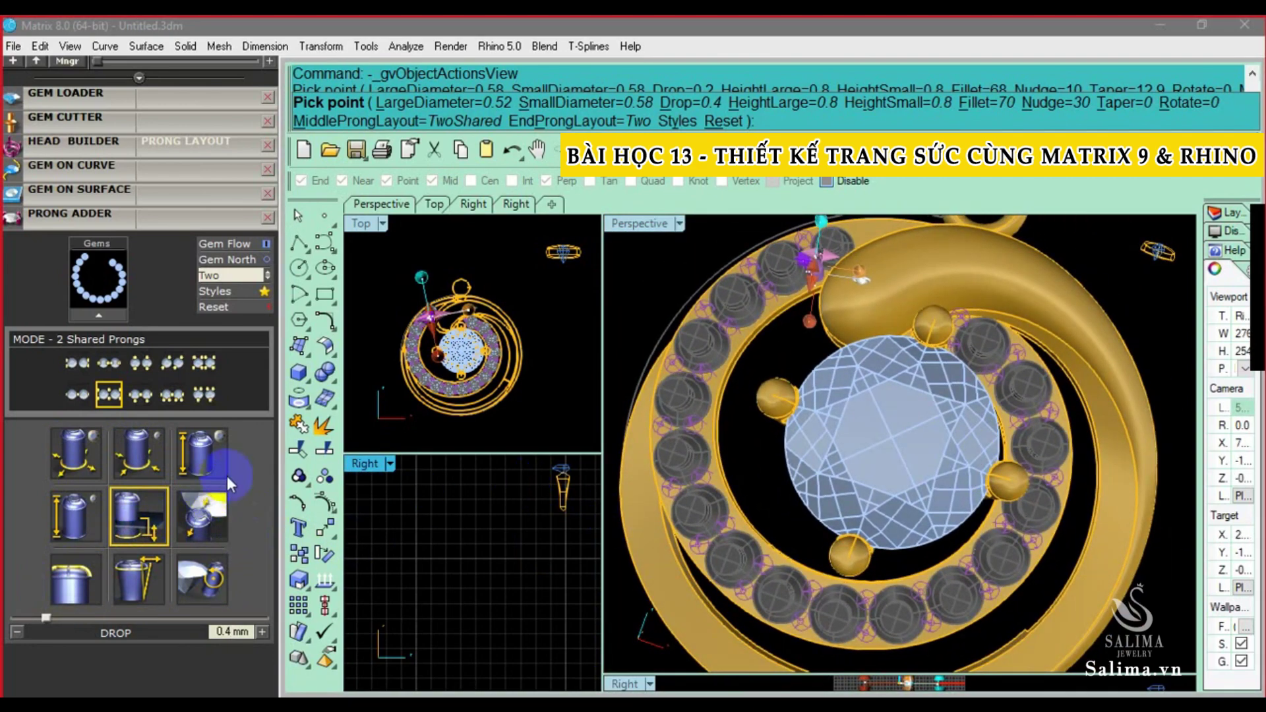
pyautogui.click(201, 465)
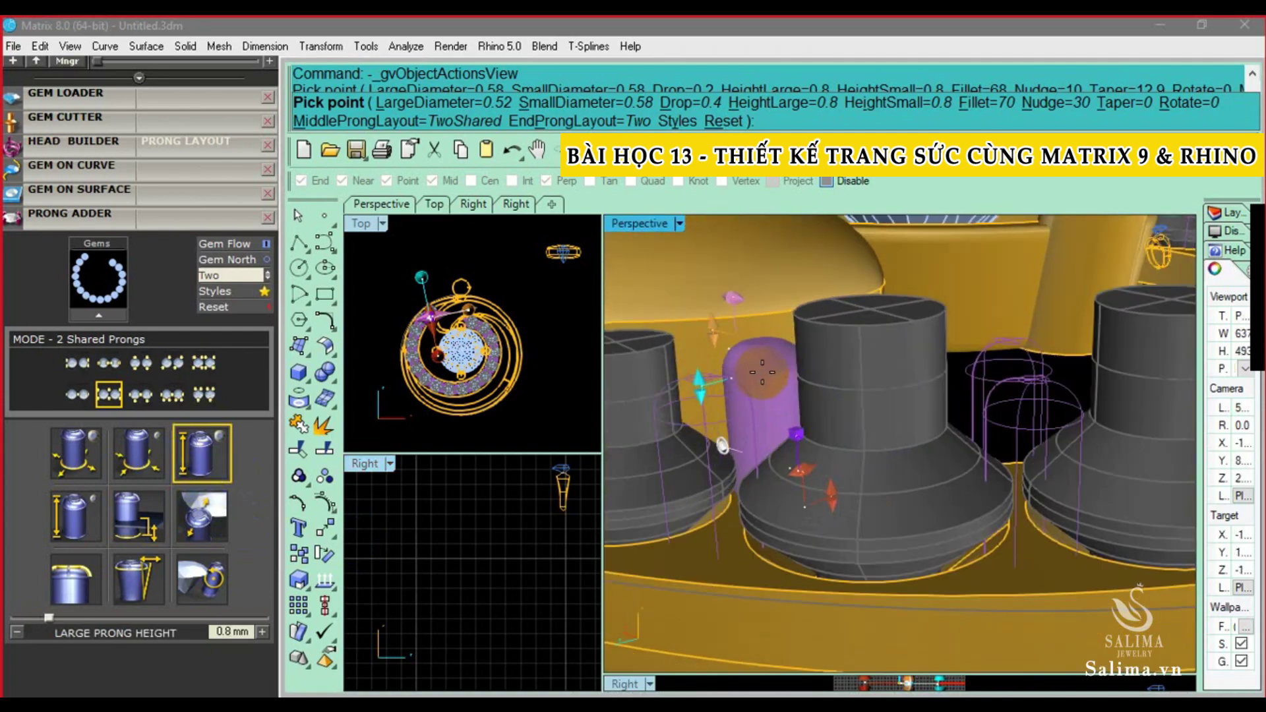
pyautogui.moveTo(712, 340); pyautogui.dragTo(738, 388)
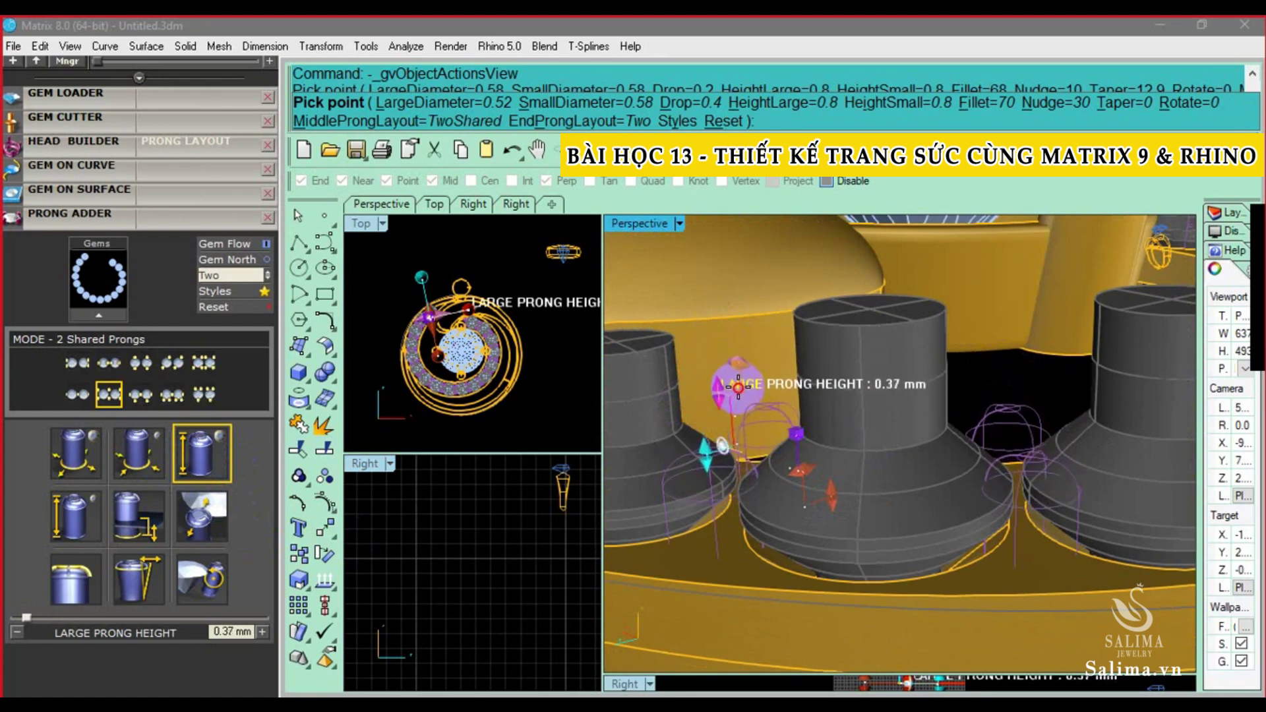
pyautogui.moveTo(738, 387); pyautogui.dragTo(741, 381)
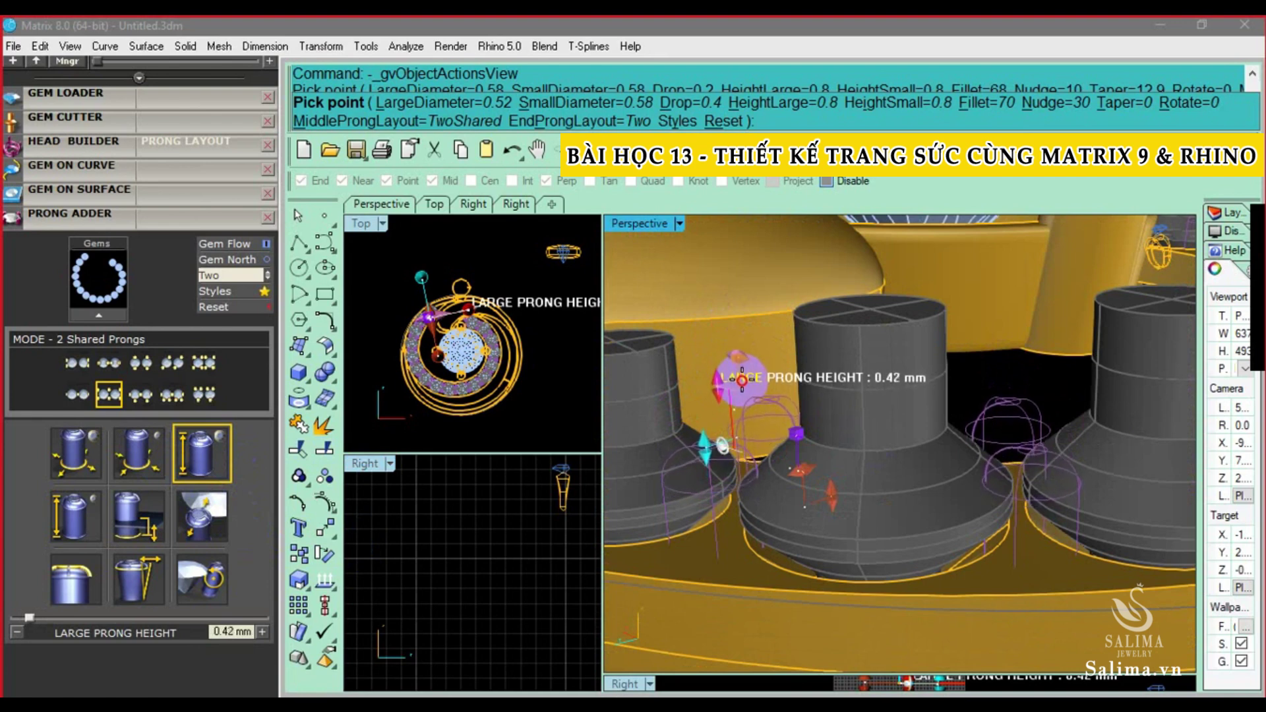
pyautogui.rightClick(962, 383)
pyautogui.moveTo(919, 388)
pyautogui.mouseDown(button='right')
pyautogui.moveTo(894, 575)
pyautogui.moveTo(933, 495)
pyautogui.mouseUp(button='right')
pyautogui.scroll(-3, 917, 511)
# Ungroup the halo prongs and delete the stray prongs beside the swirl
pyautogui.scroll(2, 854, 458)
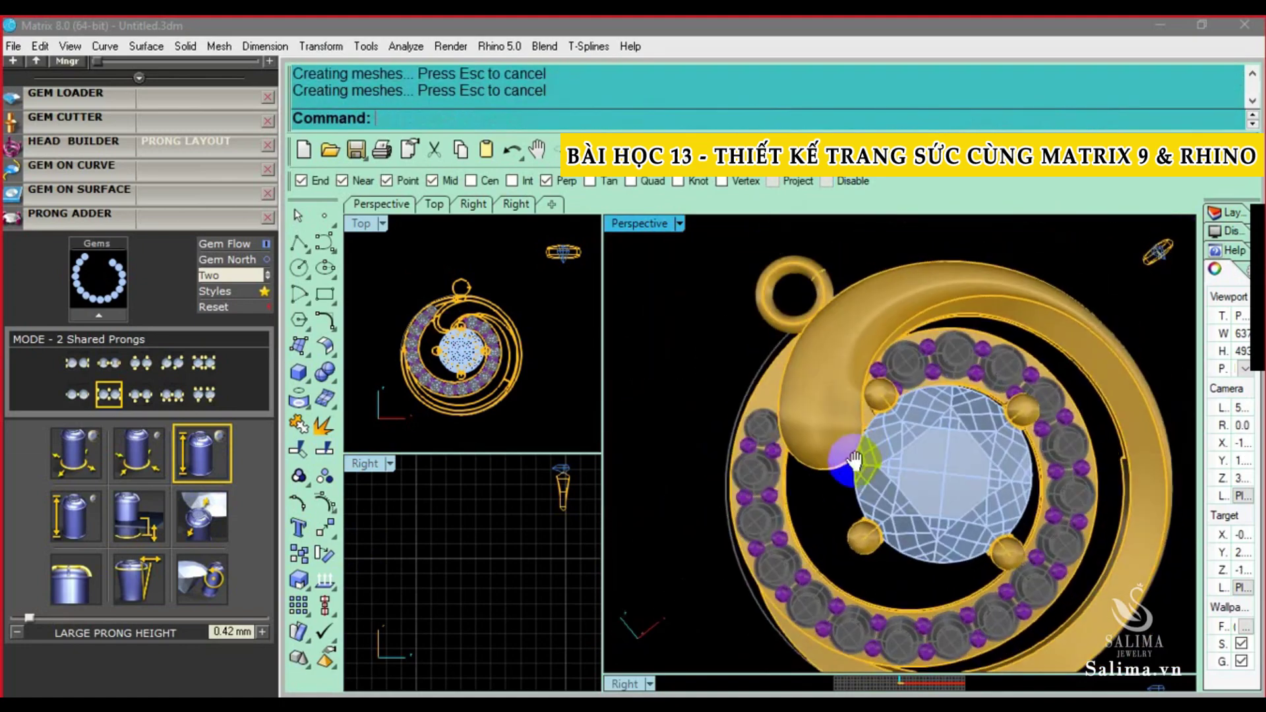
pyautogui.scroll(2, 854, 458)
pyautogui.scroll(2, 849, 434)
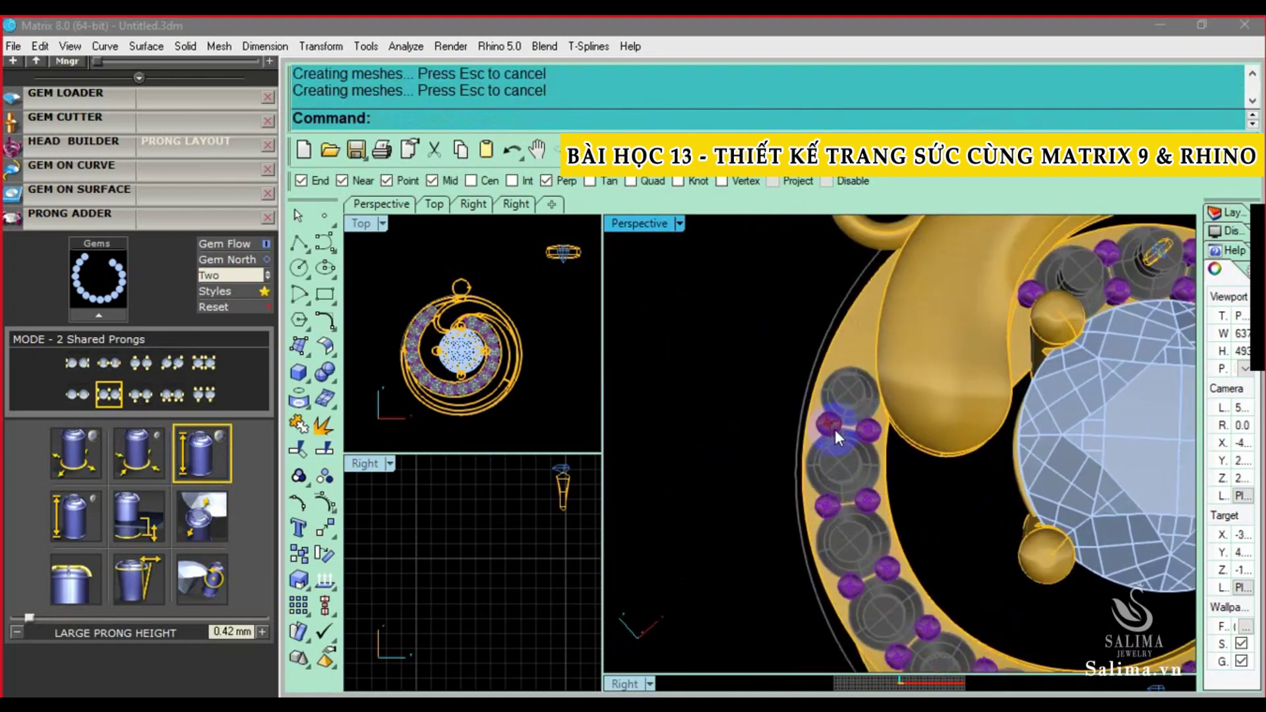
pyautogui.click(794, 421)
pyautogui.click(325, 450)
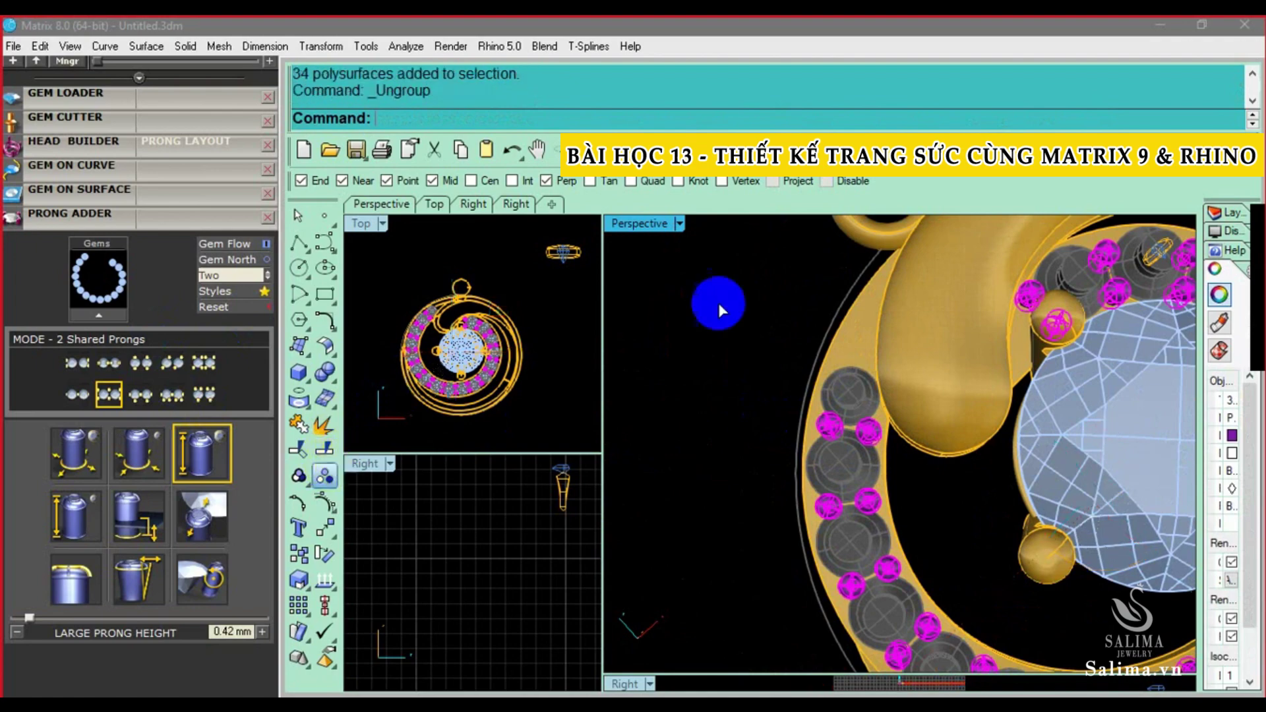
pyautogui.press('Delete')
pyautogui.click(868, 432)
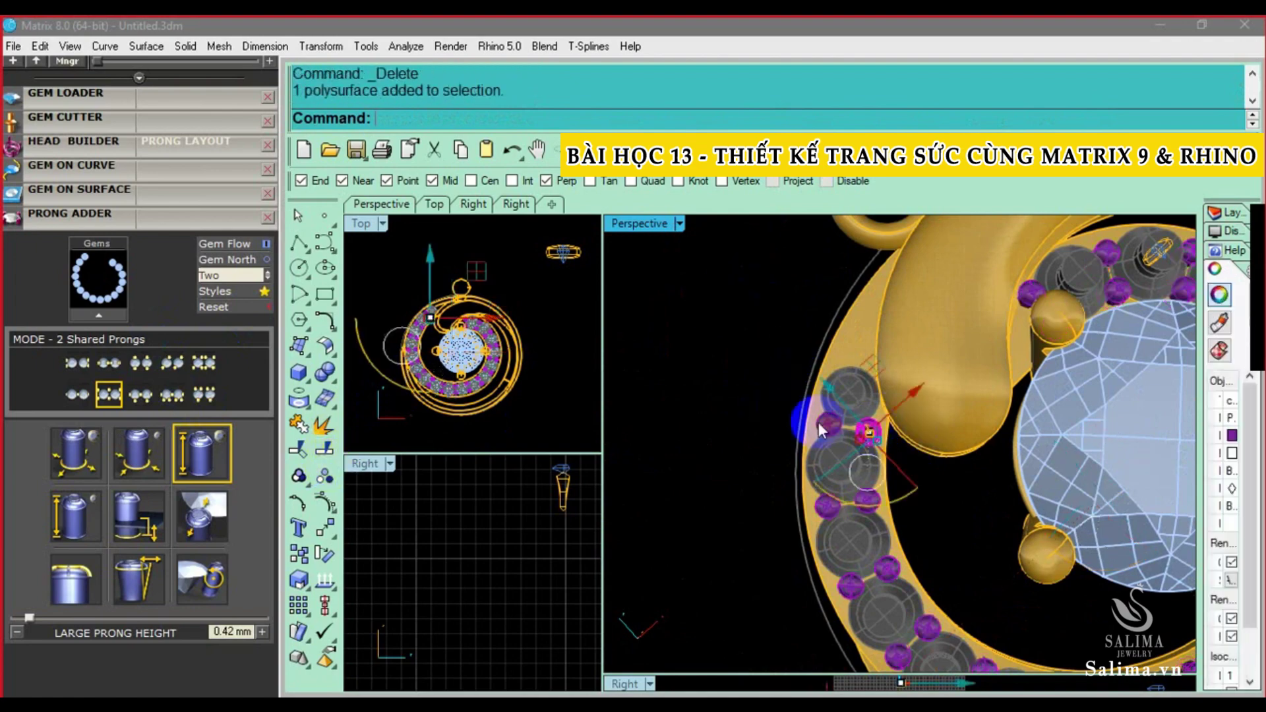
pyautogui.click(823, 423)
pyautogui.press('Delete')
# Select the two swirl-side gems and load them into Prong Adder
pyautogui.scroll(1, 857, 450)
pyautogui.scroll(1, 852, 449)
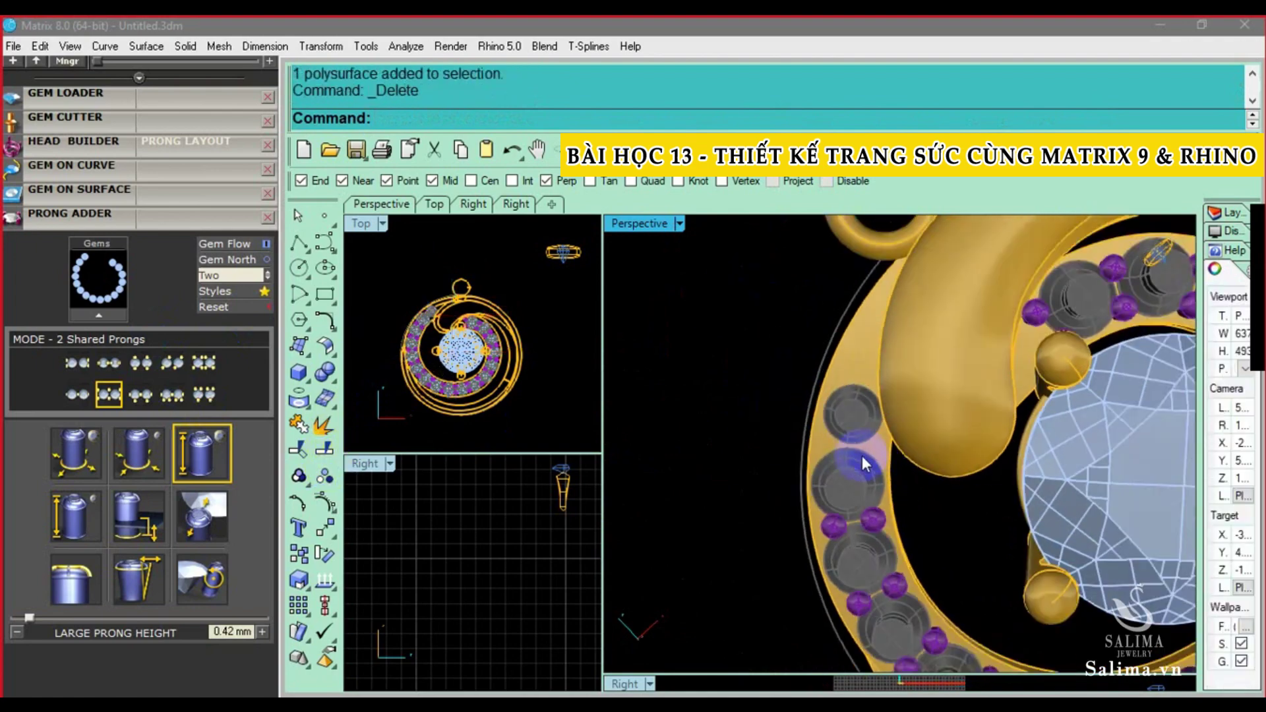
pyautogui.scroll(1, 861, 456)
pyautogui.scroll(-1, 783, 469)
pyautogui.scroll(-1, 778, 470)
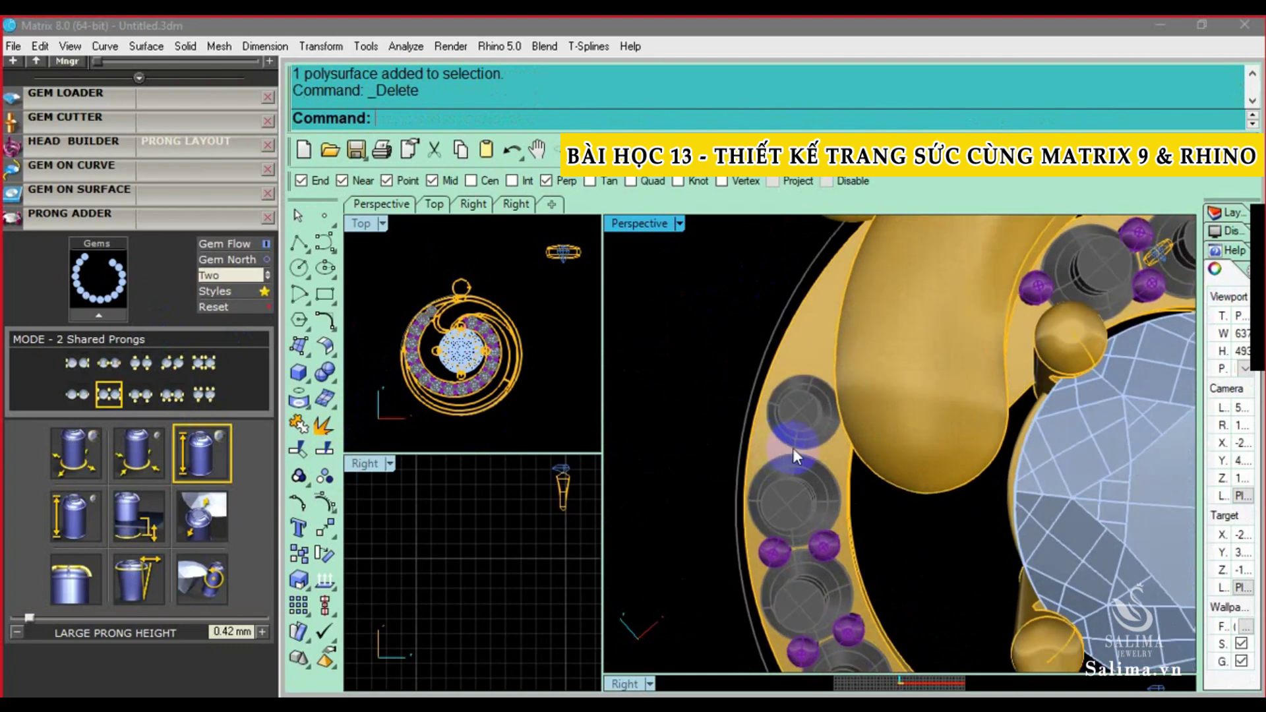
pyautogui.scroll(2, 791, 448)
pyautogui.click(791, 426)
pyautogui.keyDown('shift'); pyautogui.click(795, 507); pyautogui.keyUp('shift')
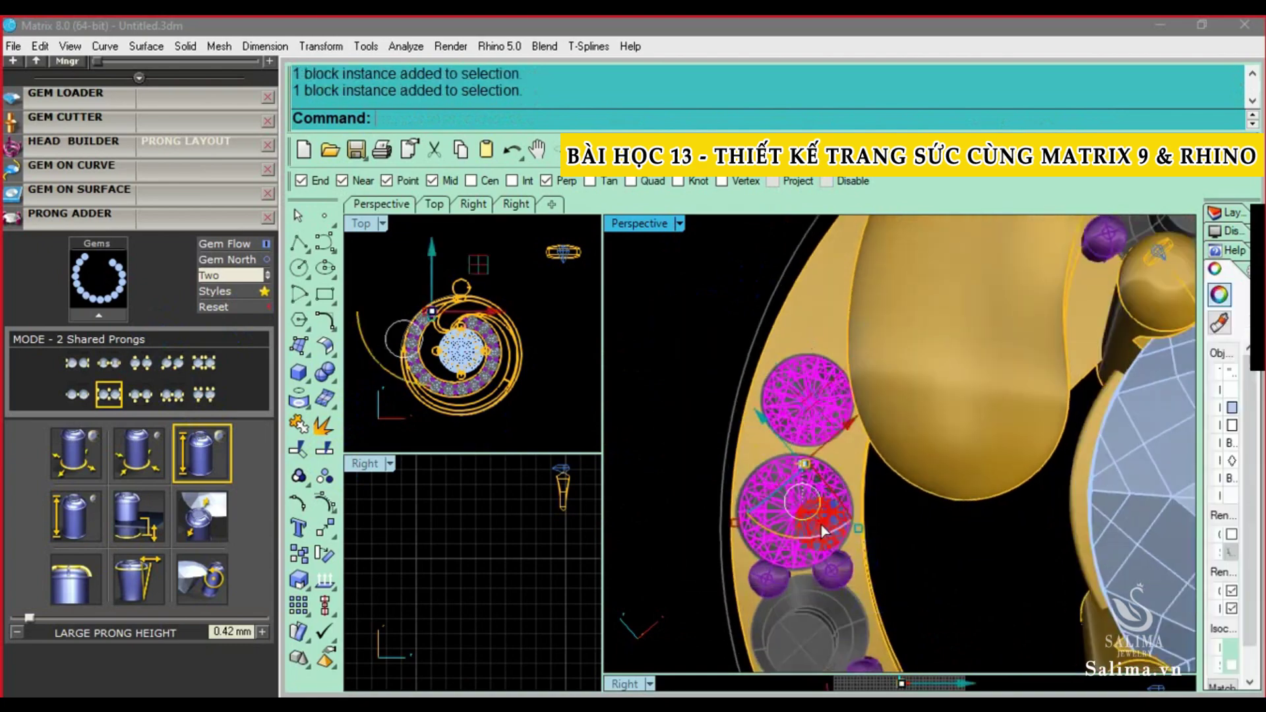
pyautogui.click(76, 452)
# Build shared prongs on the two gems: 0.5 mm small diameter, large prongs about 0.4 mm
pyautogui.click(99, 315)
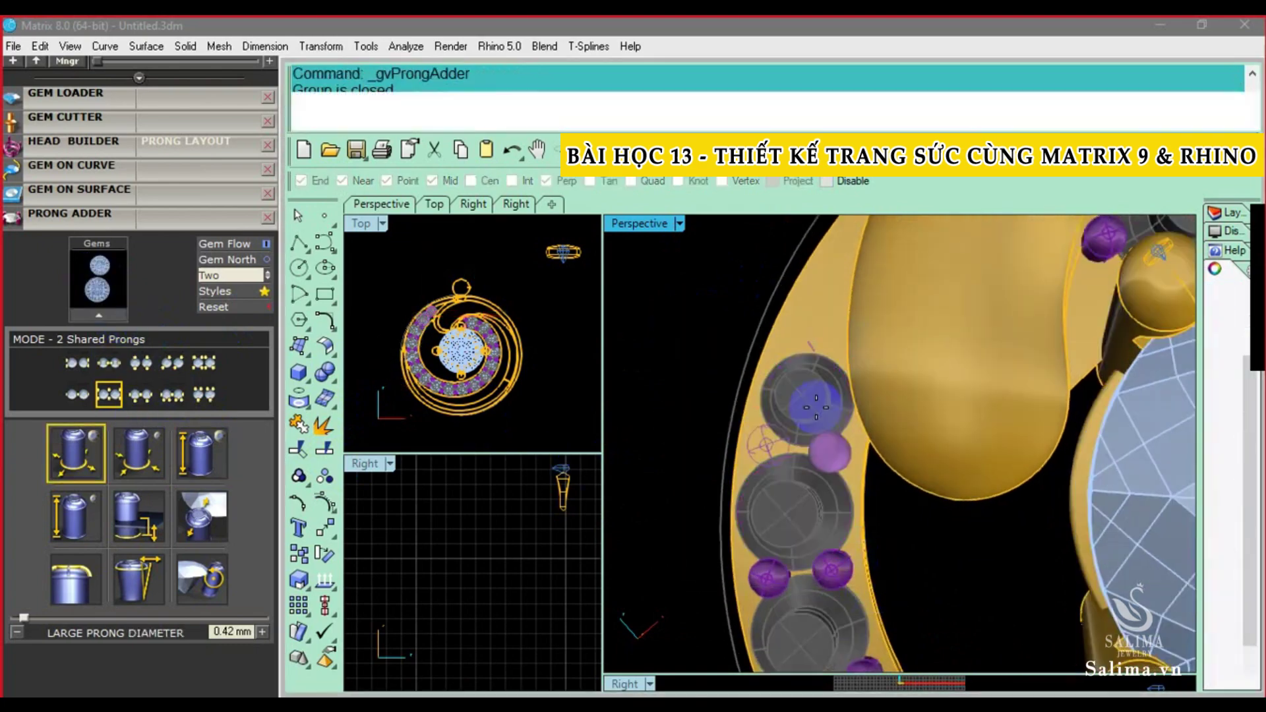
pyautogui.click(121, 466)
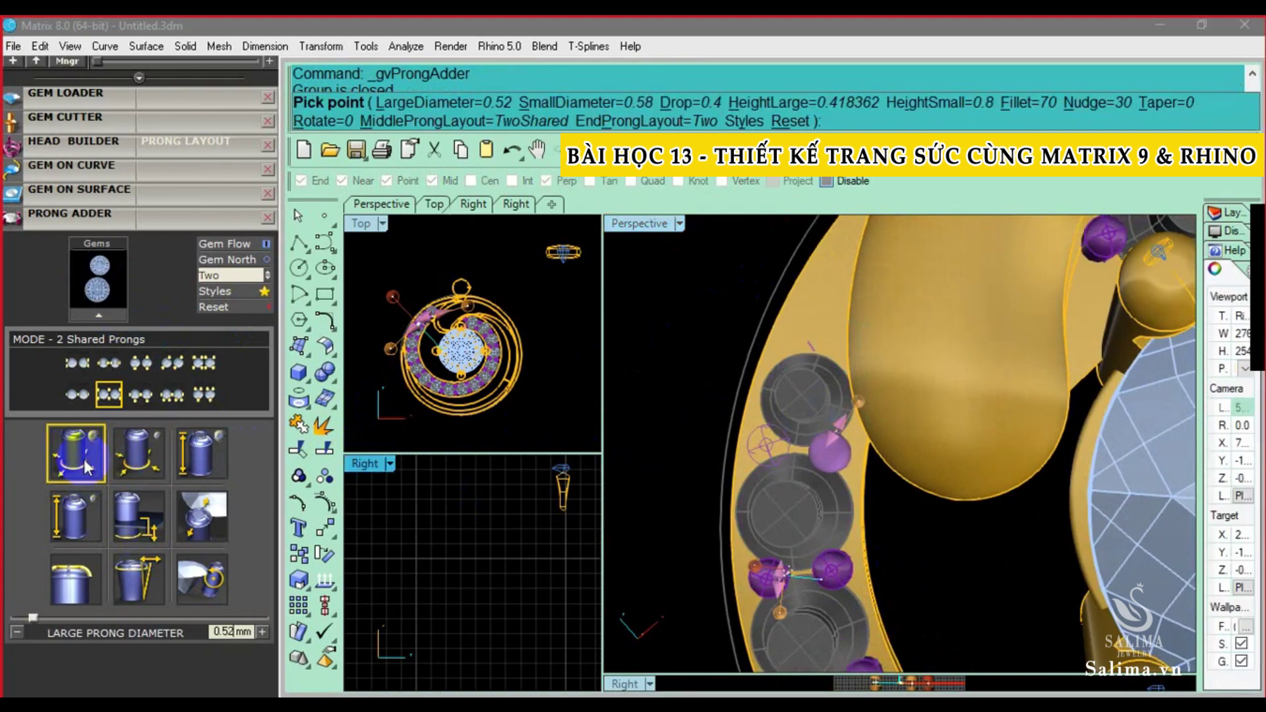
pyautogui.click(150, 465)
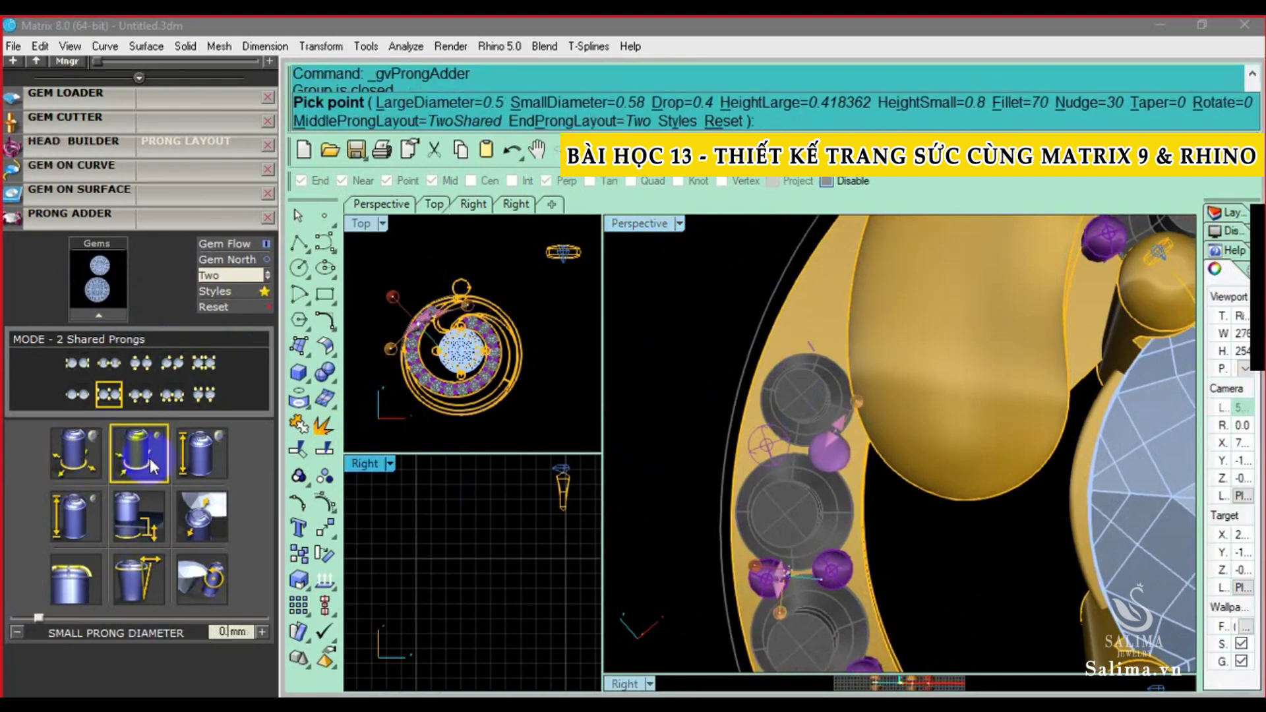
pyautogui.write('5')
pyautogui.press('Return')
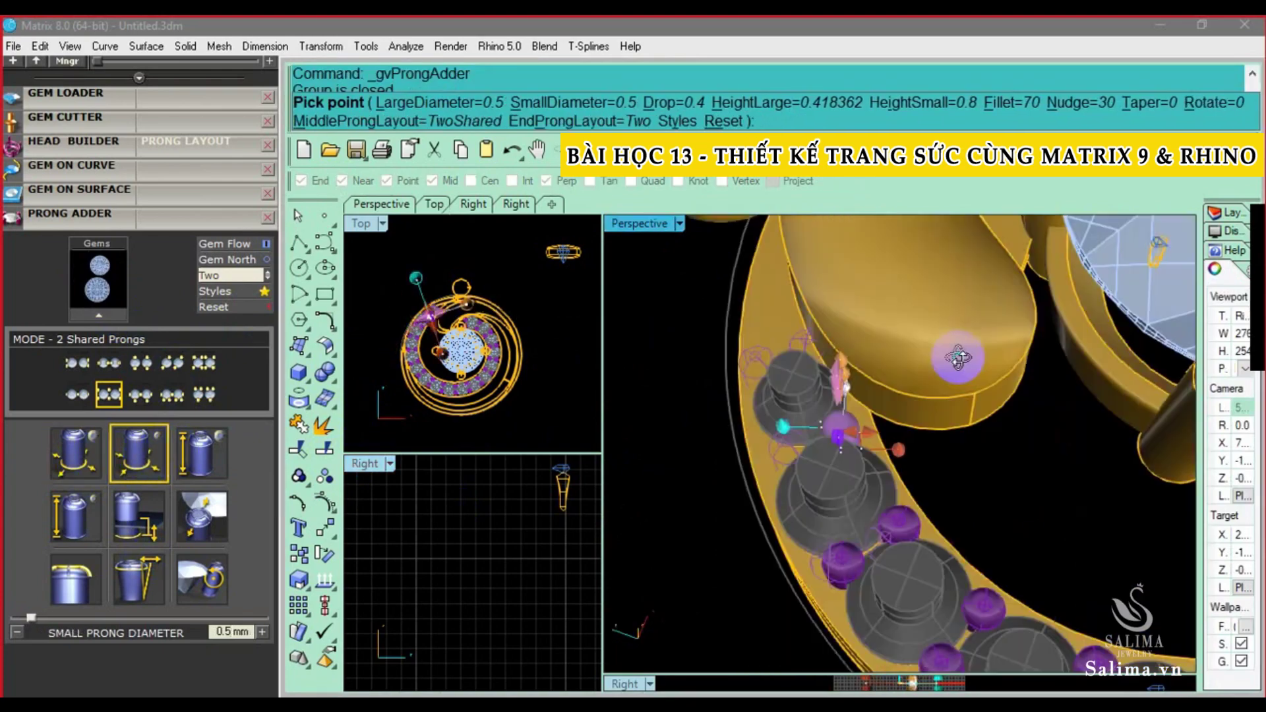
pyautogui.moveTo(934, 422); pyautogui.dragTo(947, 407, button='right')
pyautogui.scroll(2, 947, 407)
pyautogui.scroll(2, 897, 393)
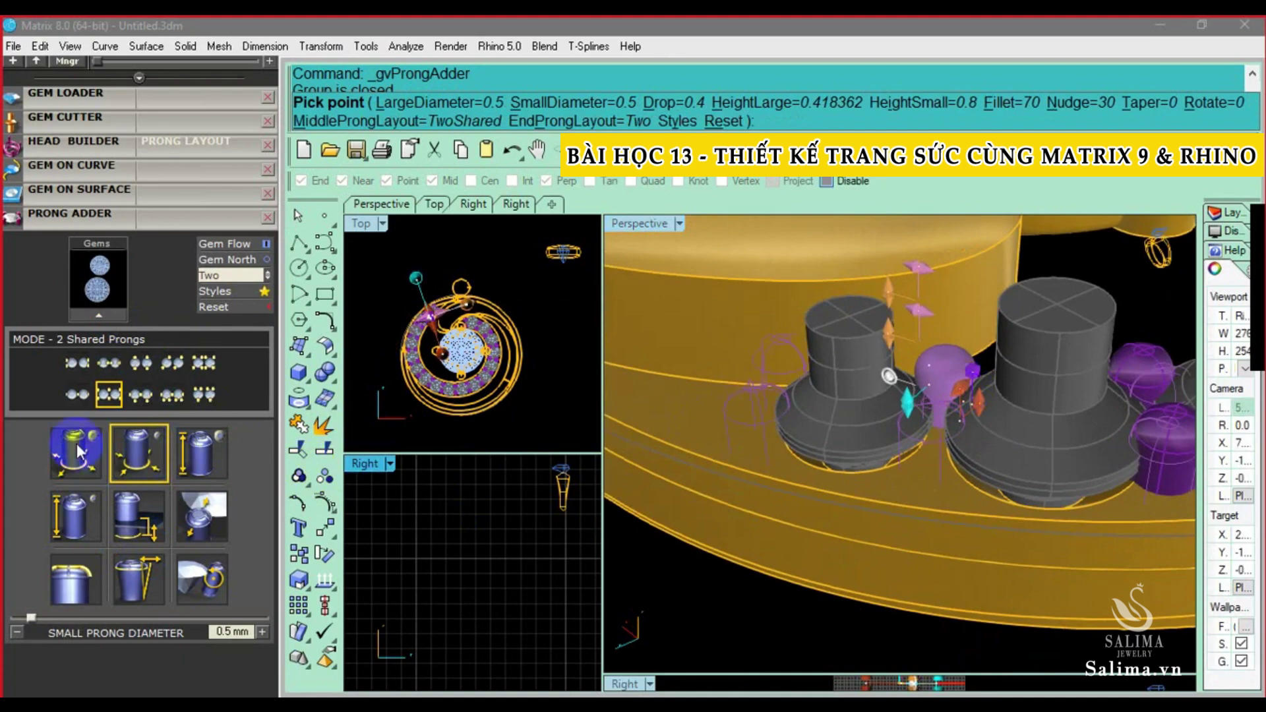
pyautogui.scroll(2, 889, 376)
pyautogui.scroll(1, 799, 426)
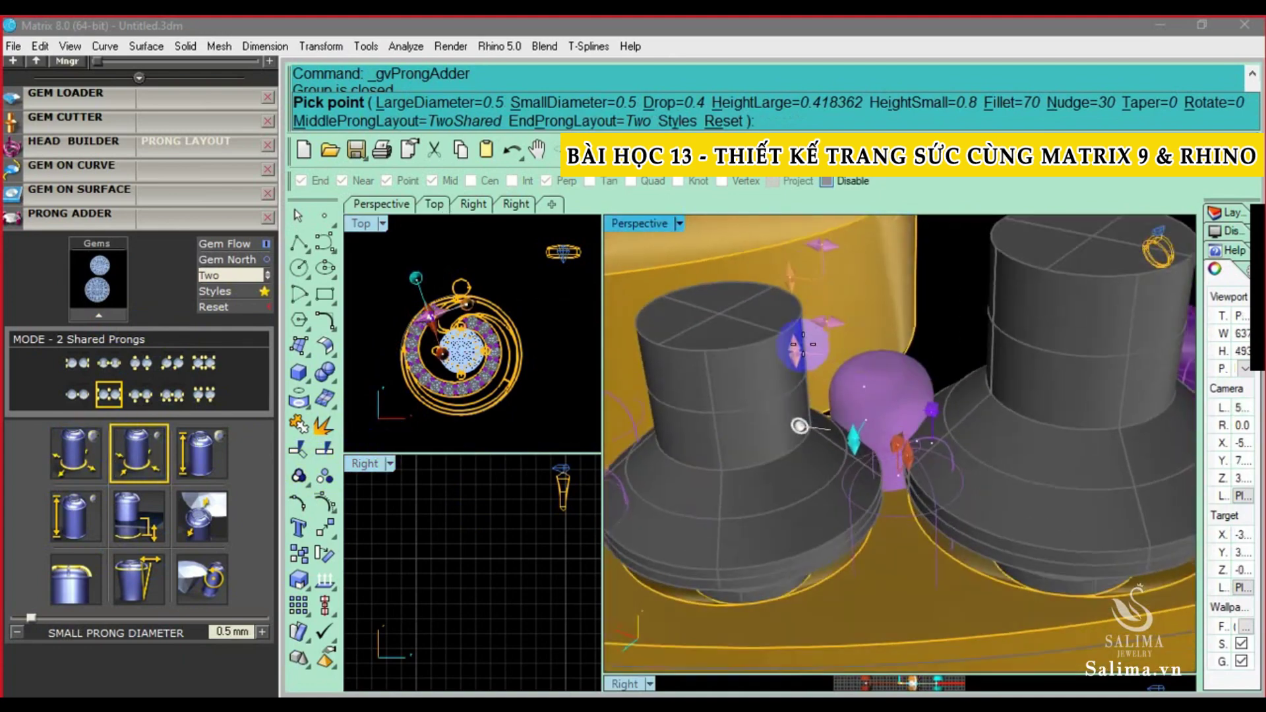
pyautogui.moveTo(797, 349); pyautogui.dragTo(807, 356)
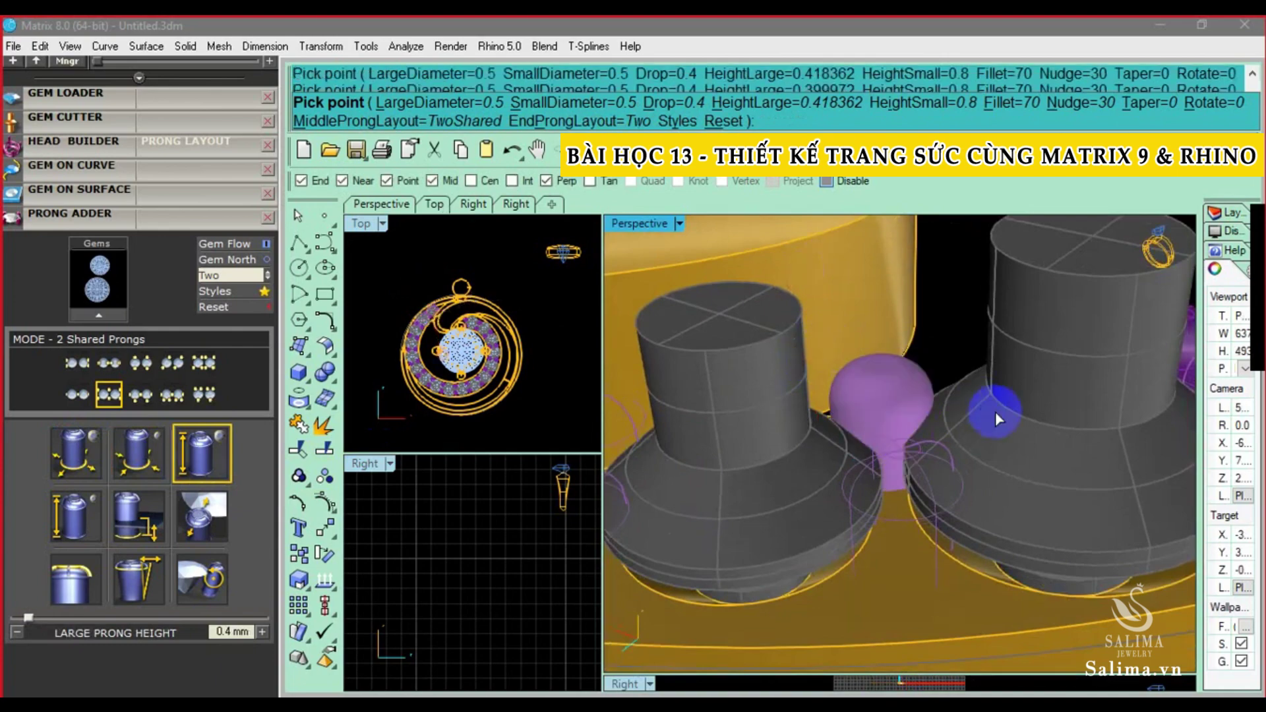
pyautogui.press('Return')
# Ungroup the six new prongs and delete the two duplicates
pyautogui.scroll(-3, 967, 398)
pyautogui.scroll(-3, 946, 544)
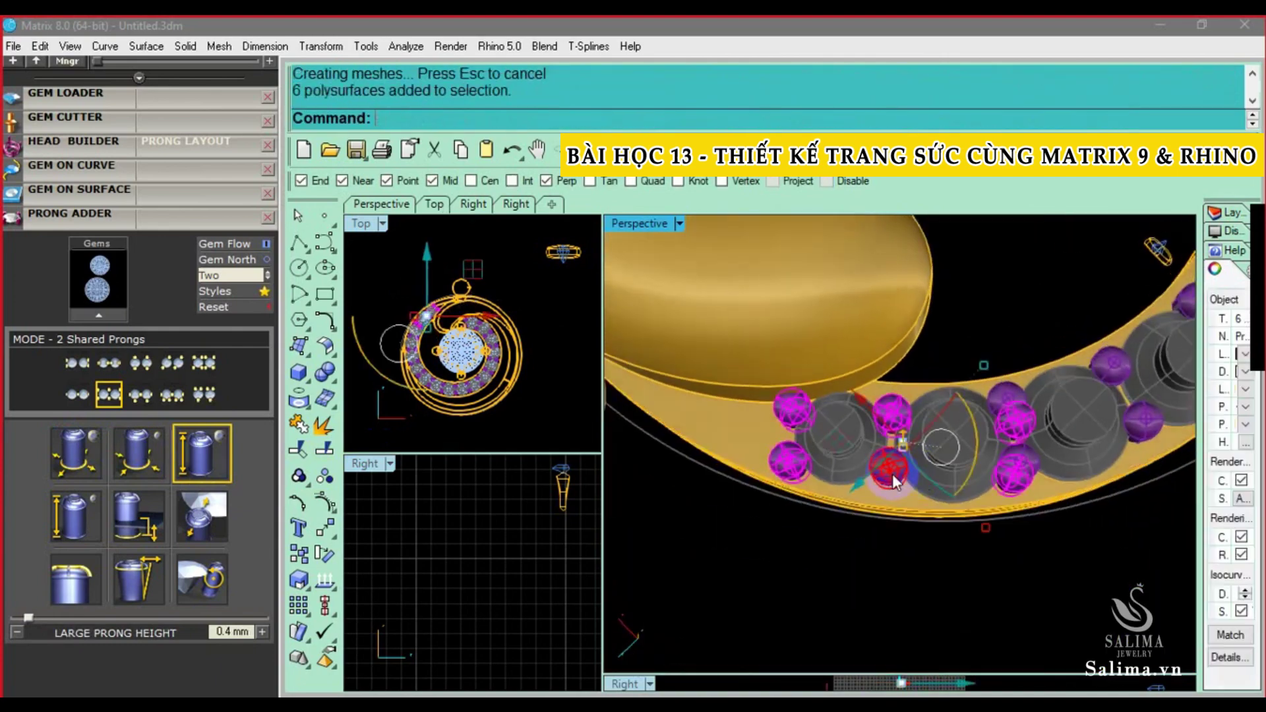
pyautogui.click(324, 476)
pyautogui.keyDown('ctrl'); pyautogui.moveTo(887, 549); pyautogui.dragTo(768, 396); pyautogui.keyUp('ctrl')
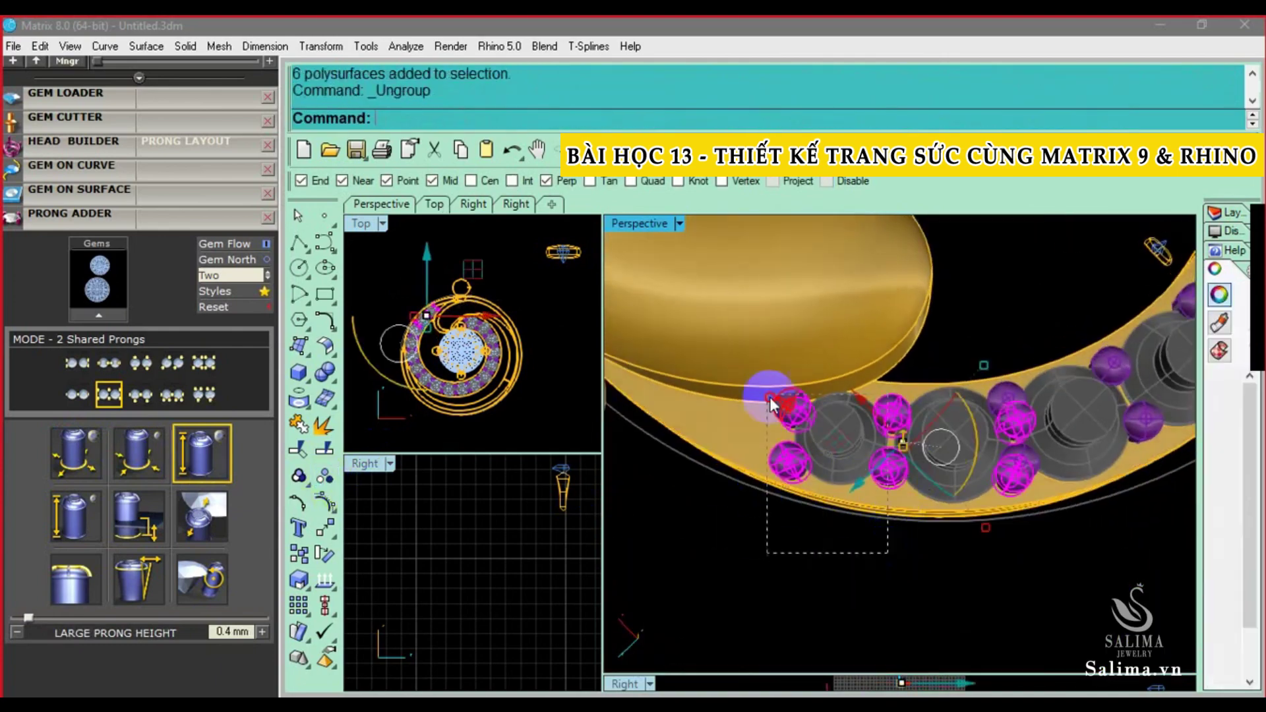
pyautogui.press('Delete')
pyautogui.scroll(-3, 1011, 435)
pyautogui.scroll(-2, 949, 433)
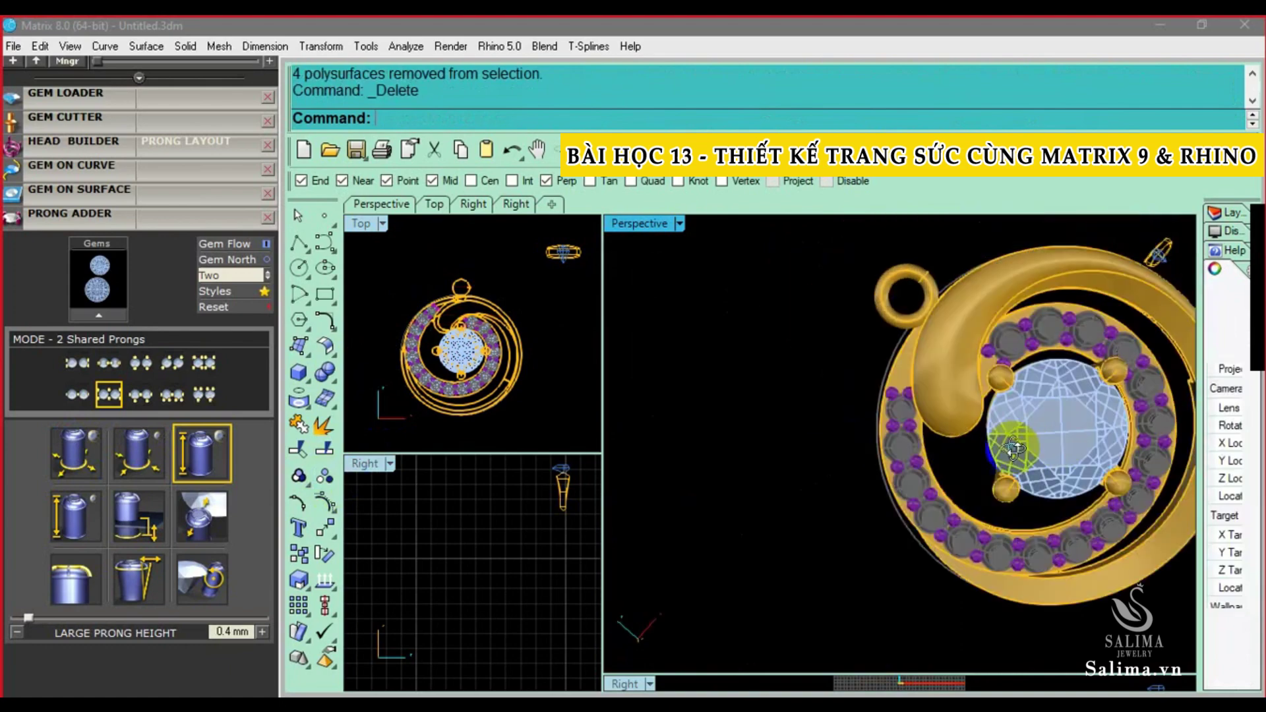
pyautogui.scroll(-2, 885, 433)
pyautogui.moveTo(865, 378); pyautogui.dragTo(842, 397, button='right')
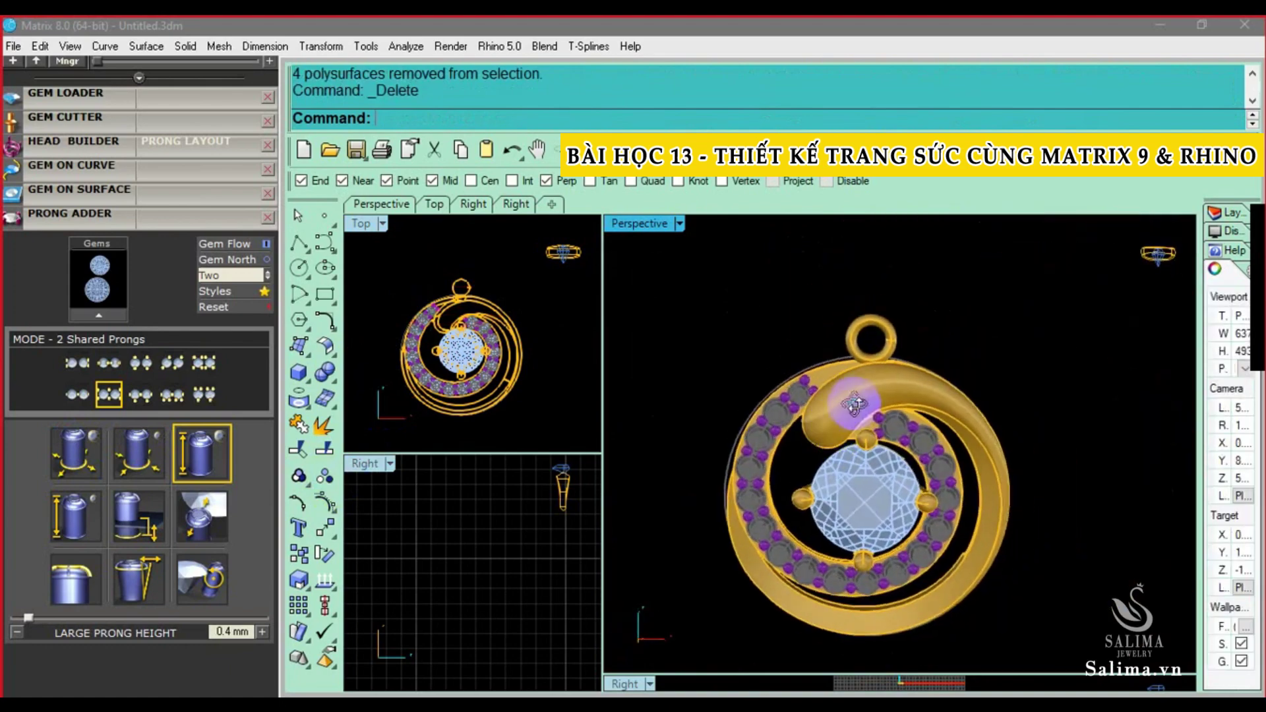
# Collapse the shared-prong settings and open Prong on Surface, showing 0.6 mm diameter
pyautogui.click(177, 225)
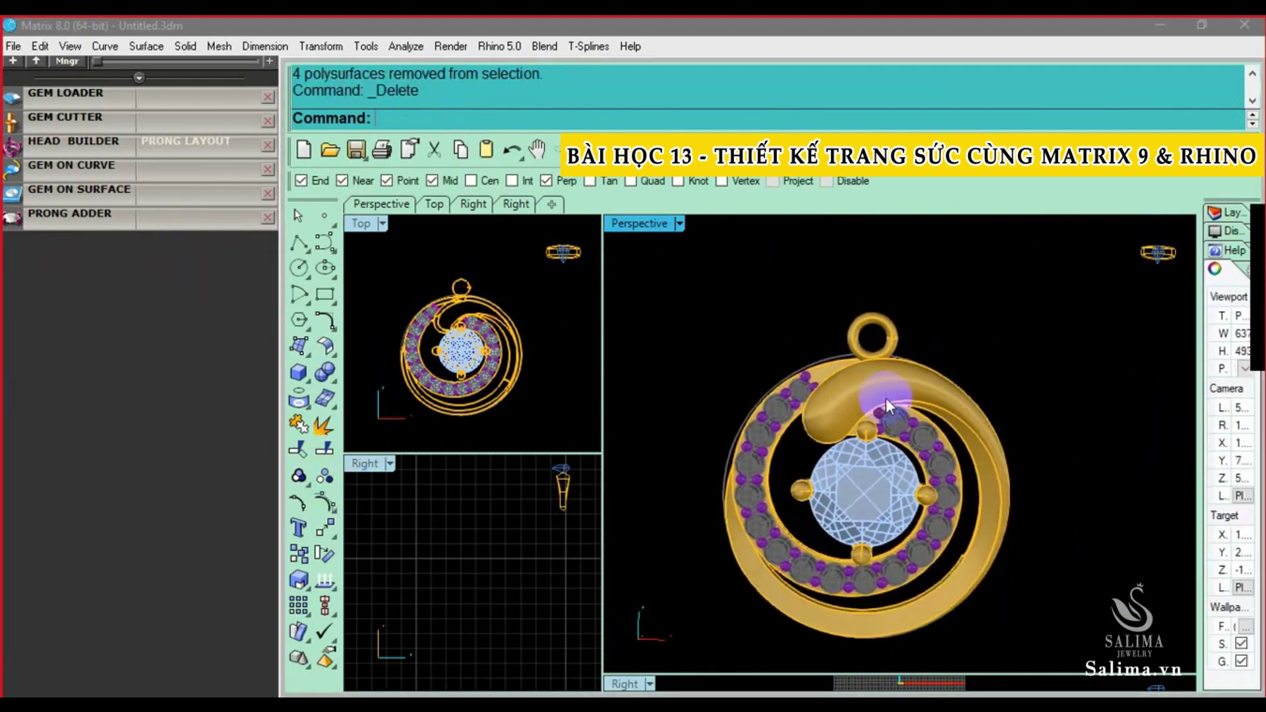
pyautogui.moveTo(176, 135); pyautogui.dragTo(145, 455)
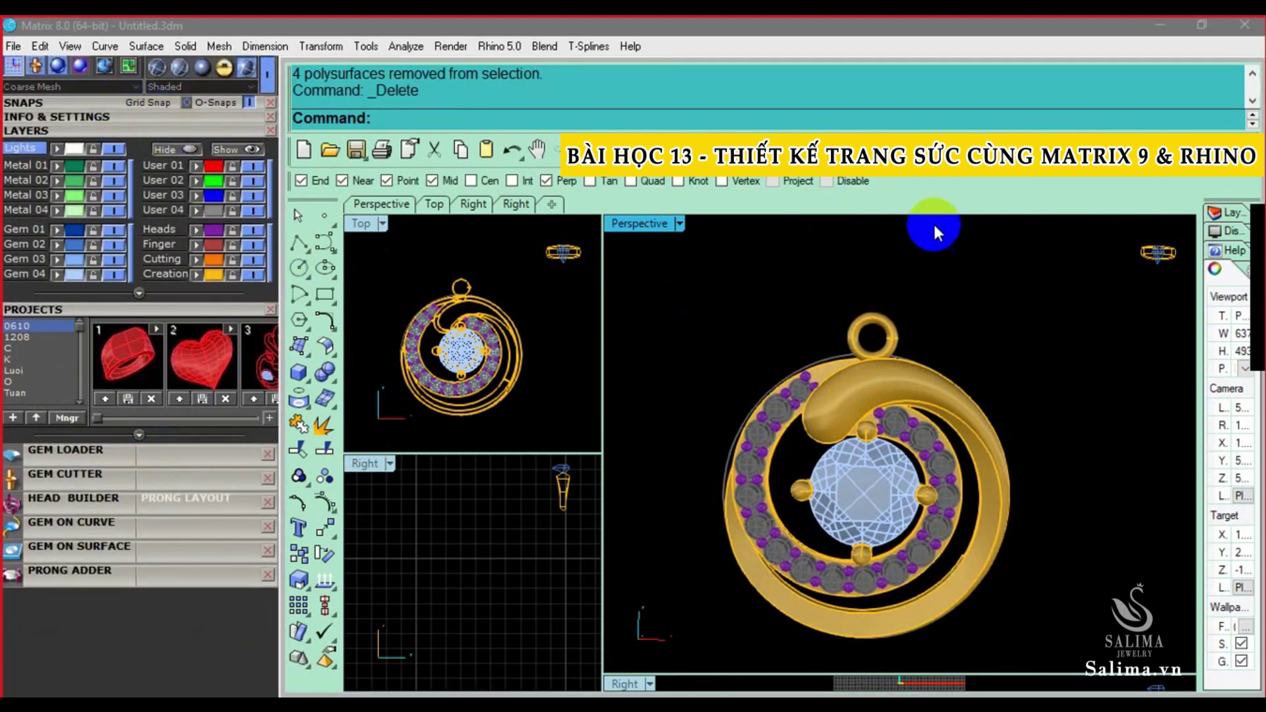
pyautogui.scroll(3, 819, 429)
pyautogui.scroll(-2, 848, 387)
pyautogui.scroll(1, 848, 386)
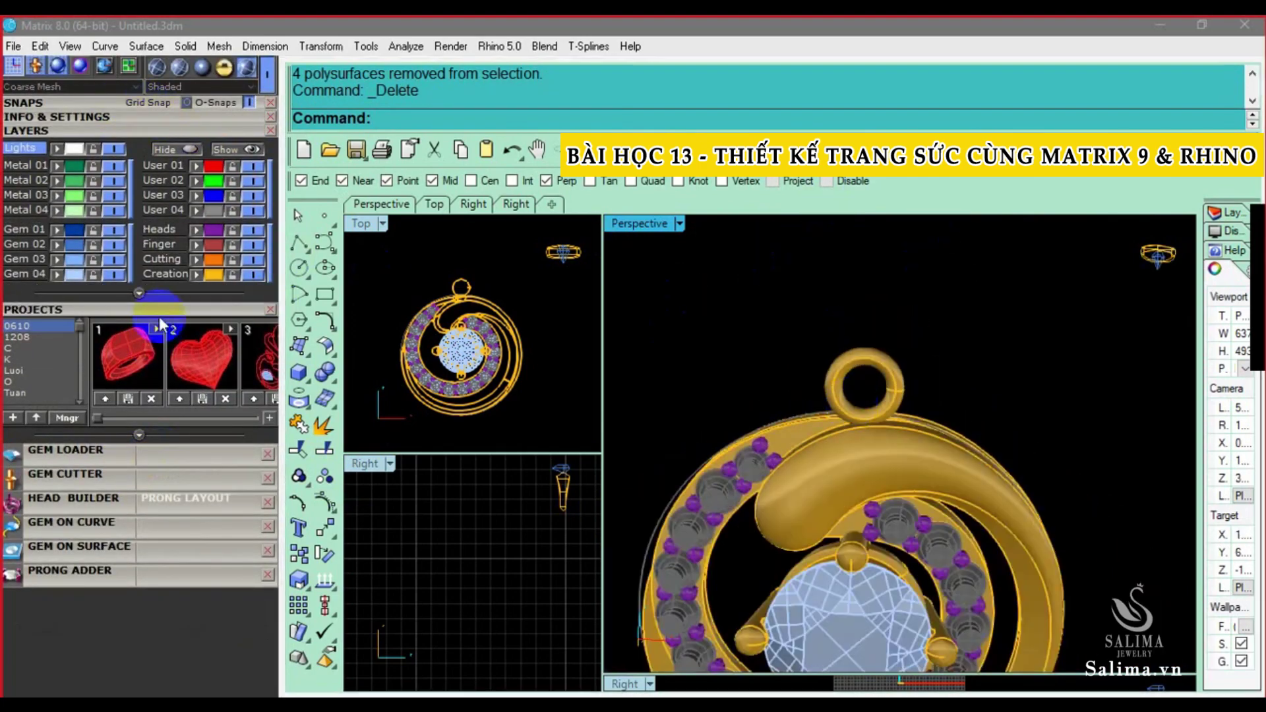
pyautogui.moveTo(161, 323); pyautogui.dragTo(195, 489)
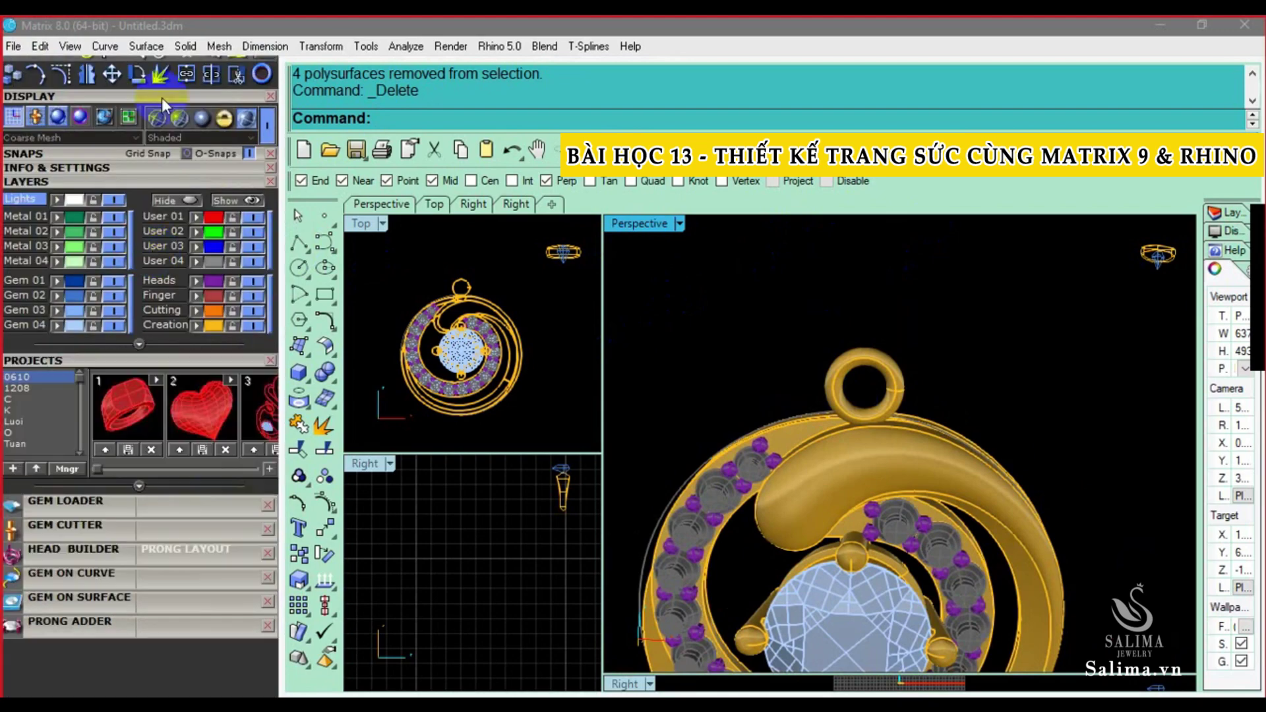
pyautogui.moveTo(156, 100); pyautogui.dragTo(163, 371)
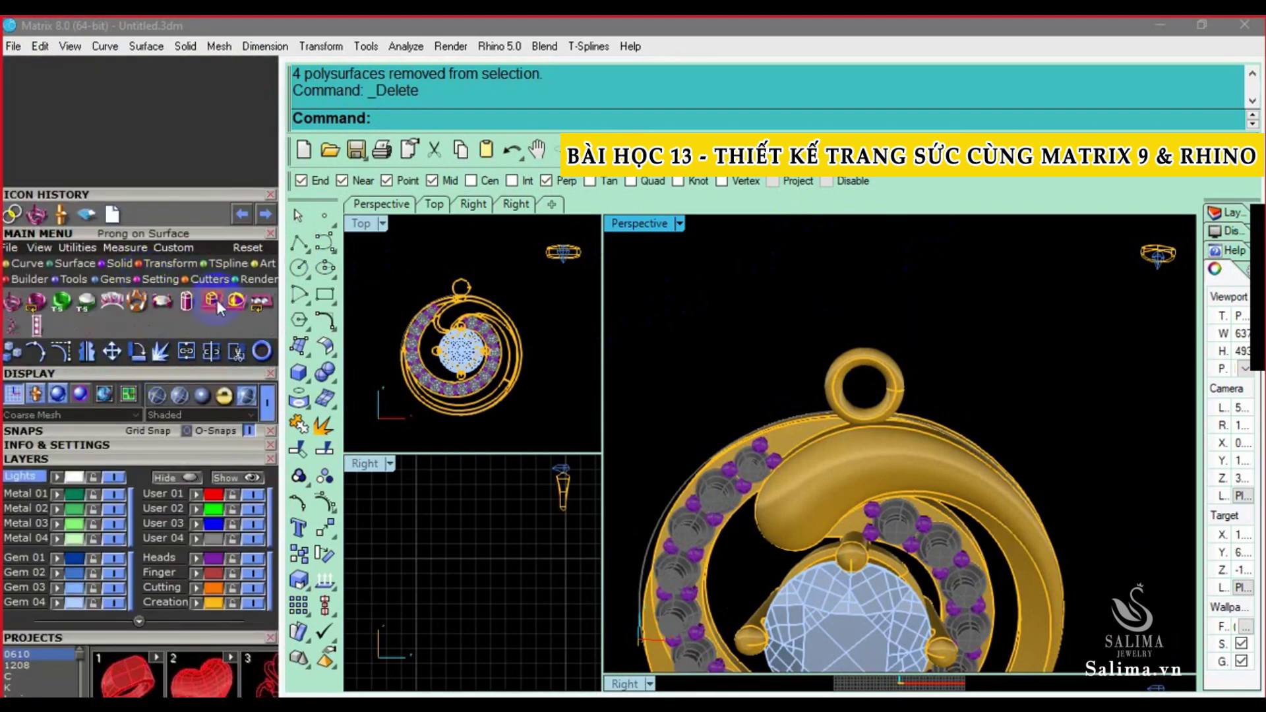
pyautogui.click(216, 299)
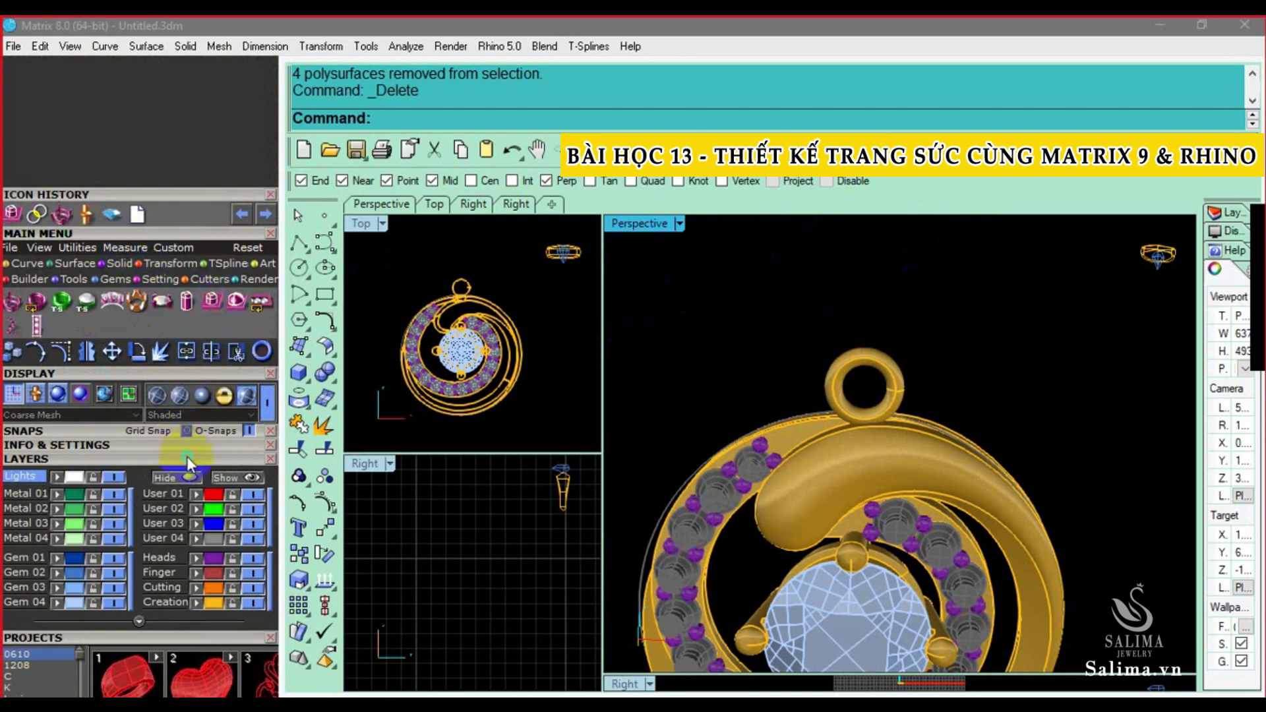
pyautogui.moveTo(187, 456)
pyautogui.mouseDown()
pyautogui.moveTo(186, 565)
pyautogui.moveTo(156, 528)
pyautogui.moveTo(194, 548)
pyautogui.moveTo(218, 183)
pyautogui.mouseUp()
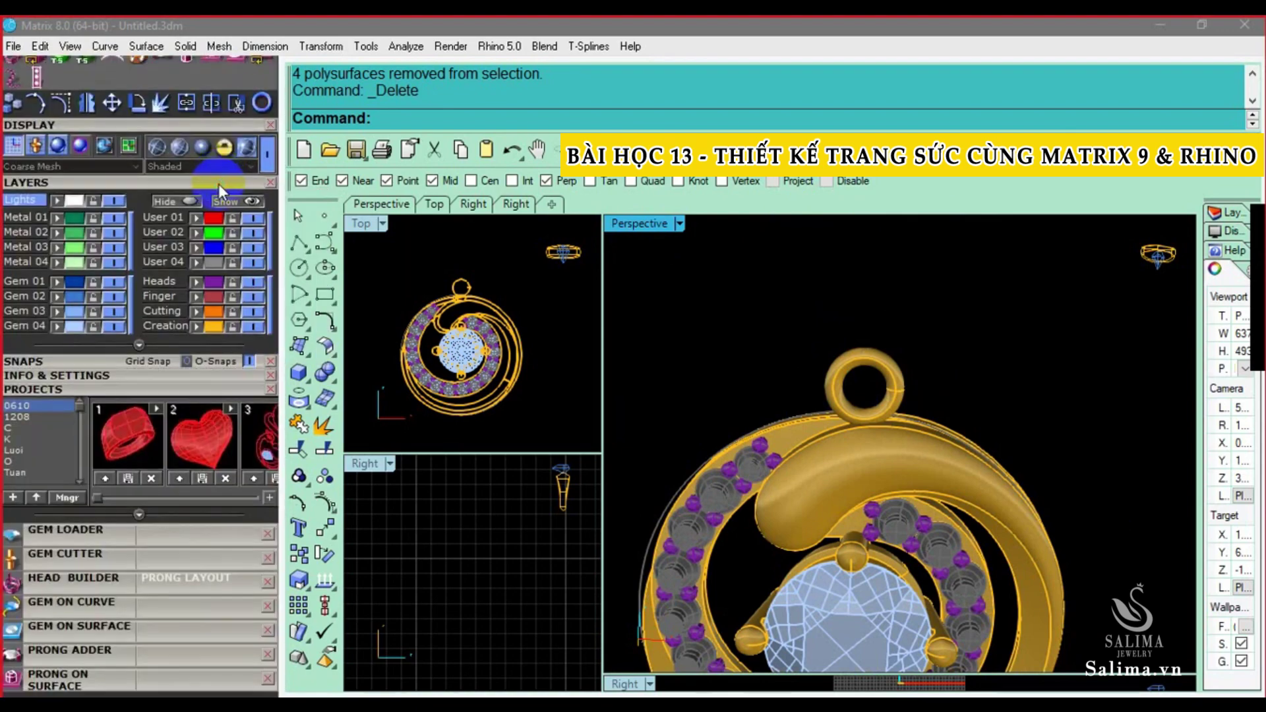
pyautogui.click(169, 634)
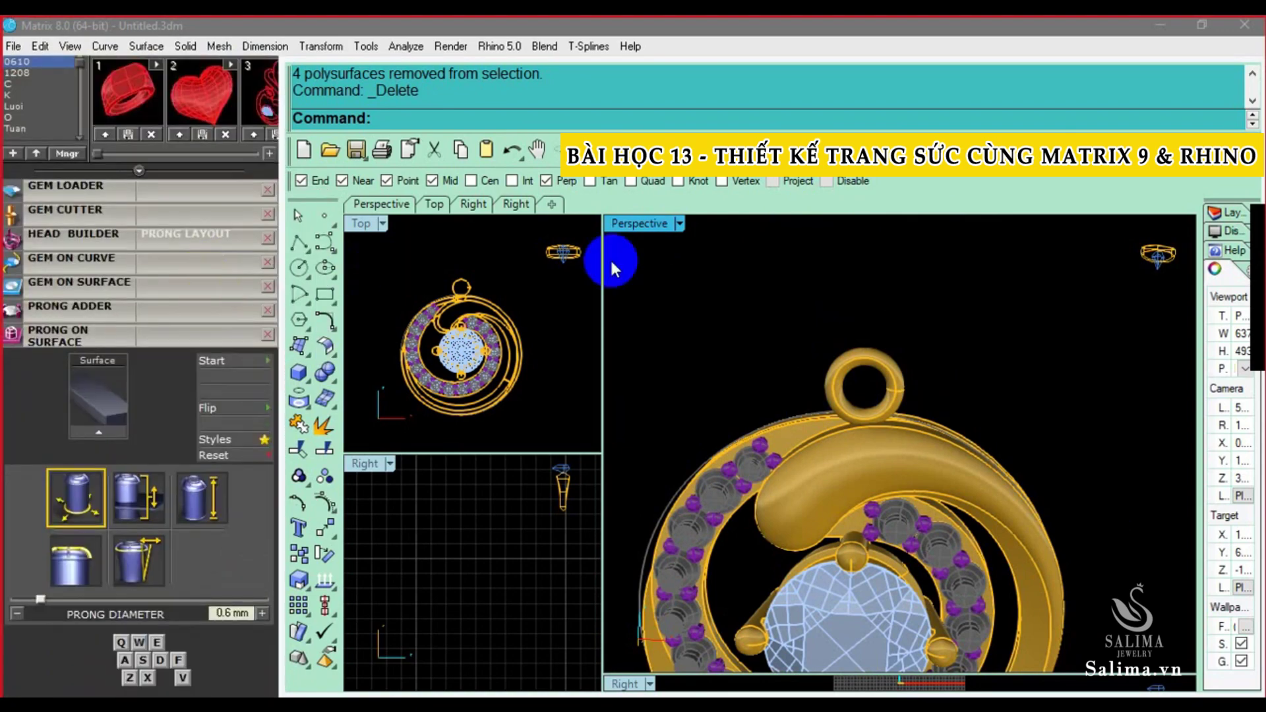
# Use the pendant ring as surface and place prongs near the bail and in the last gap
pyautogui.moveTo(776, 471); pyautogui.dragTo(784, 431, button='right')
pyautogui.click(785, 433)
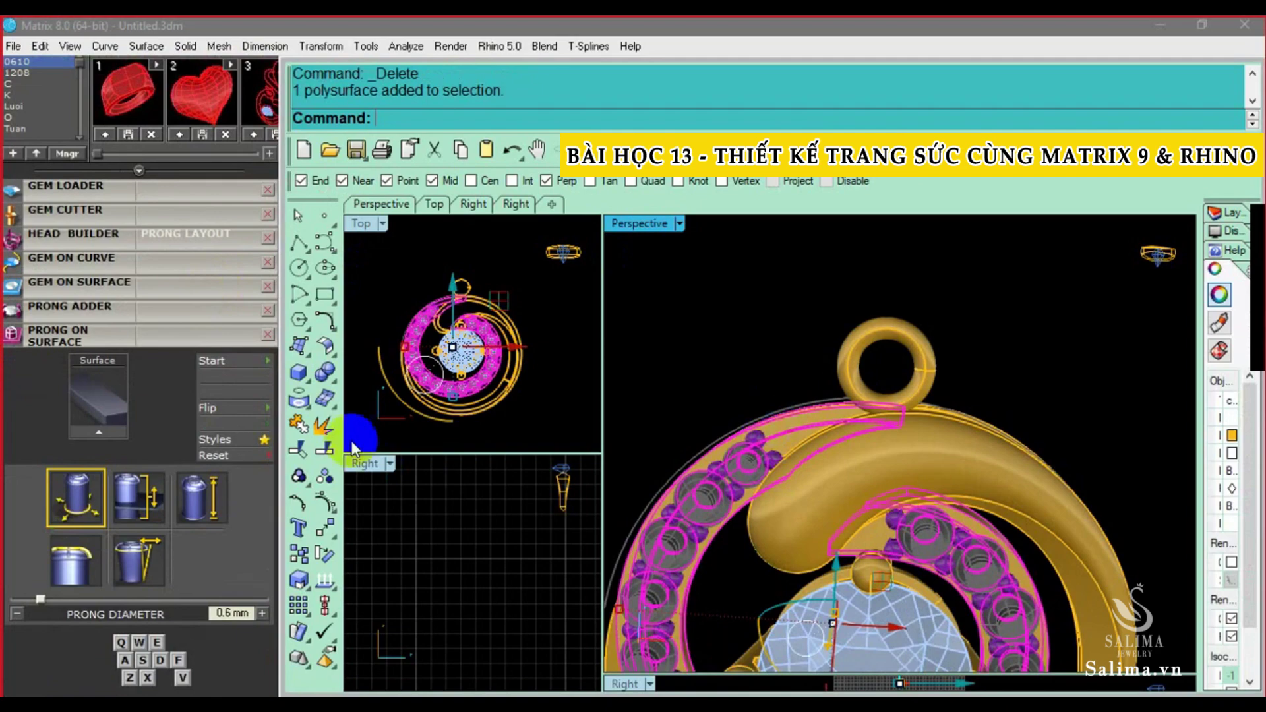
pyautogui.click(99, 440)
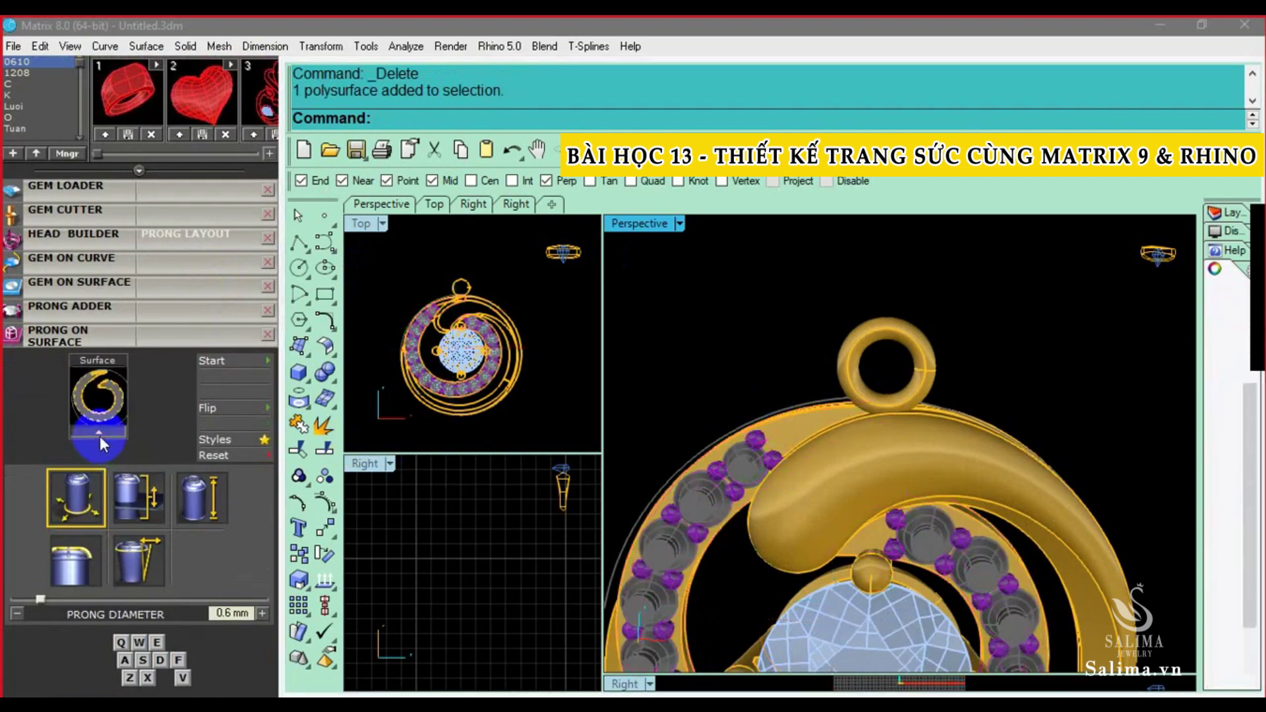
pyautogui.click(785, 432)
pyautogui.scroll(3, 778, 425)
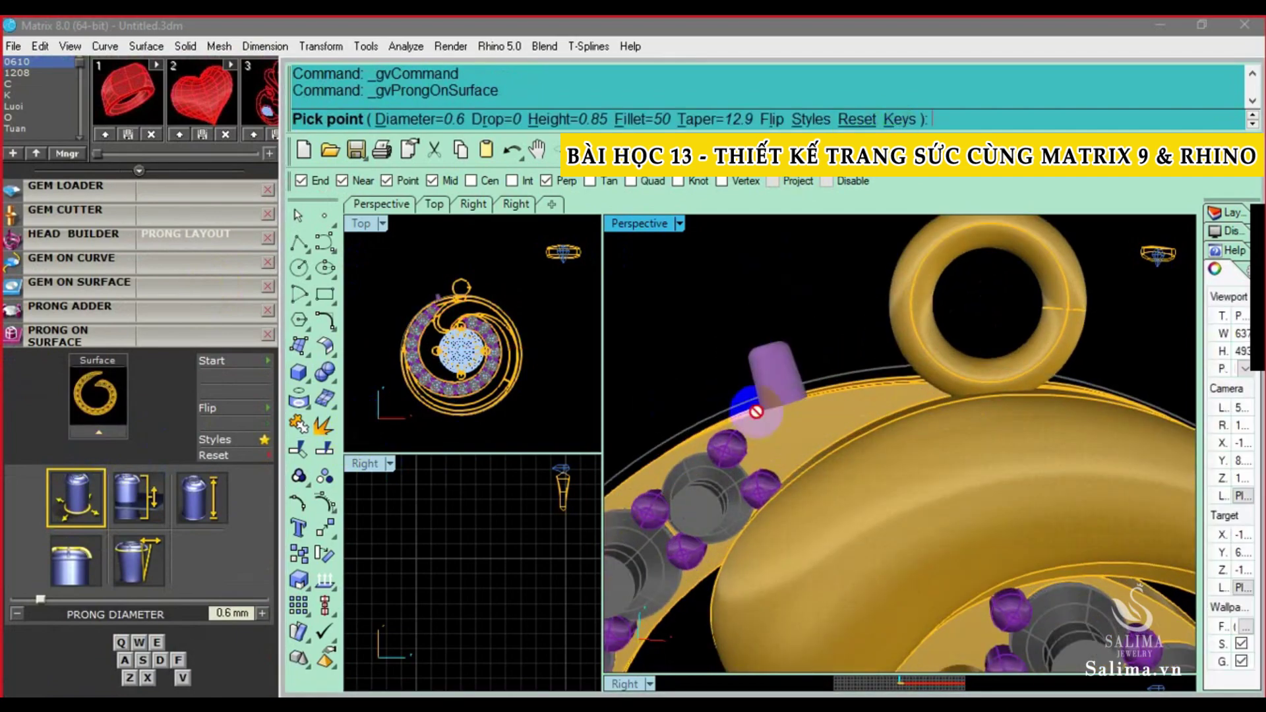
pyautogui.scroll(2, 857, 387)
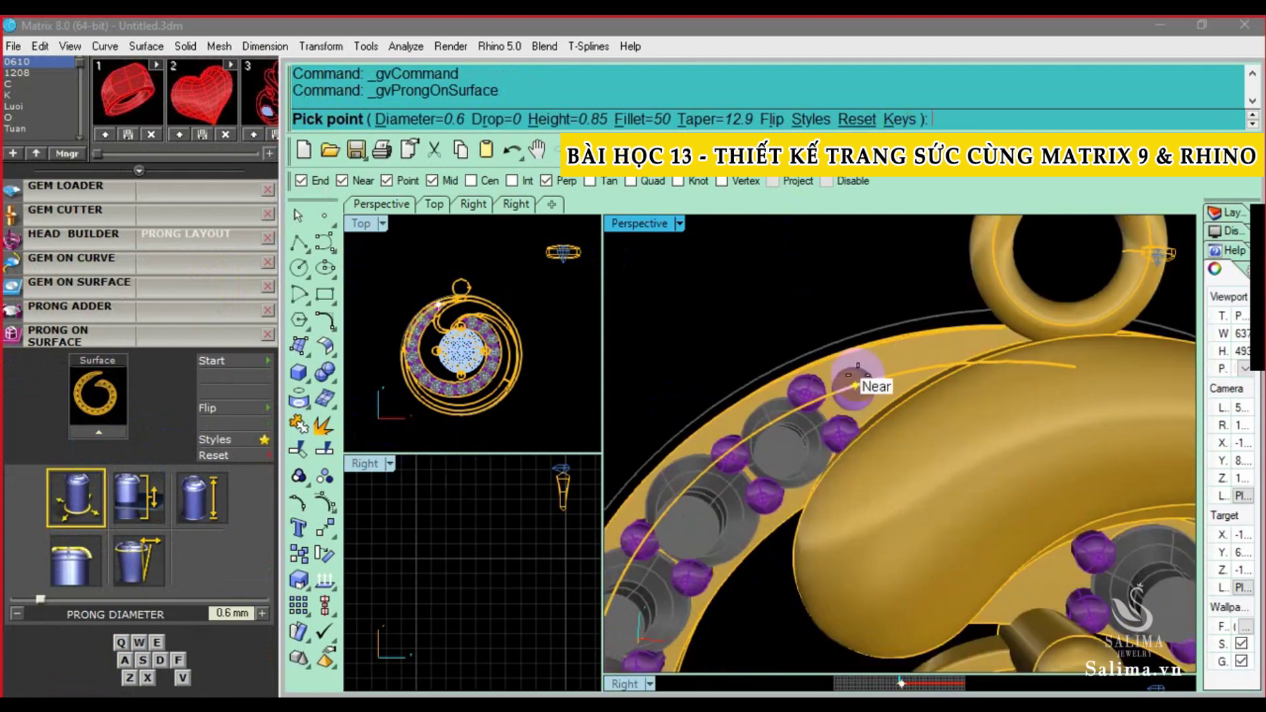
pyautogui.click(857, 340)
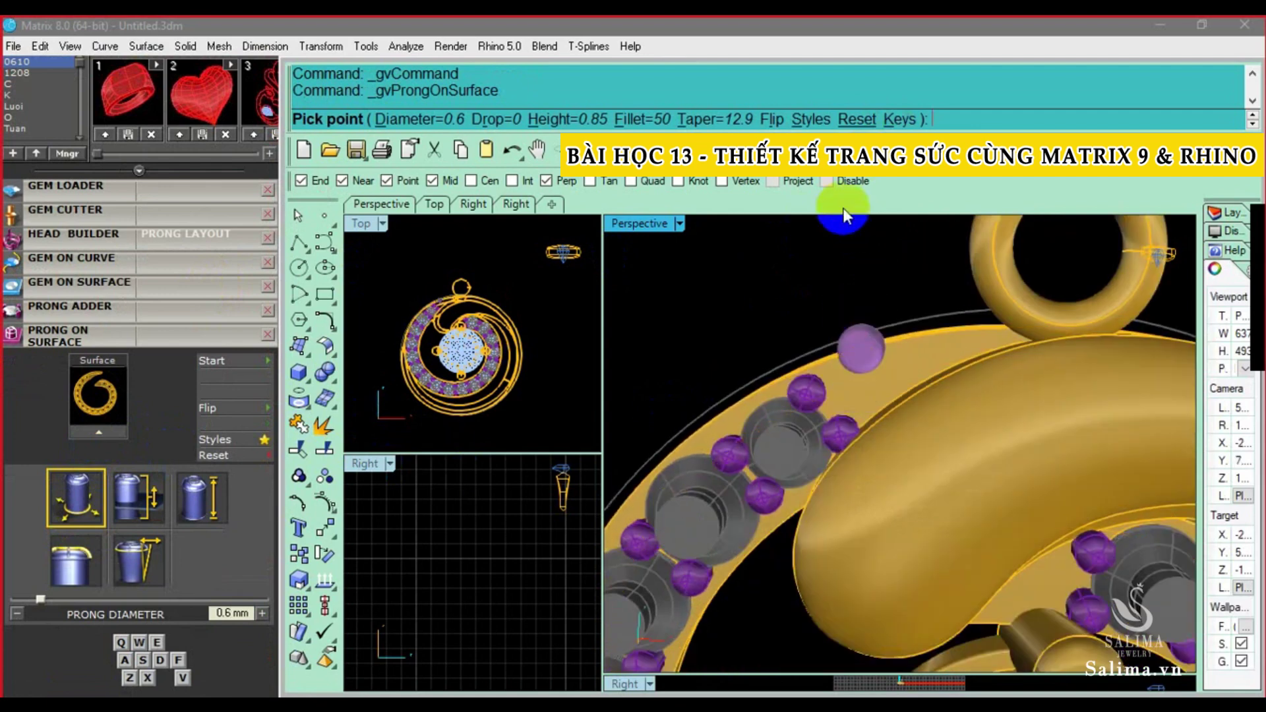
pyautogui.click(844, 184)
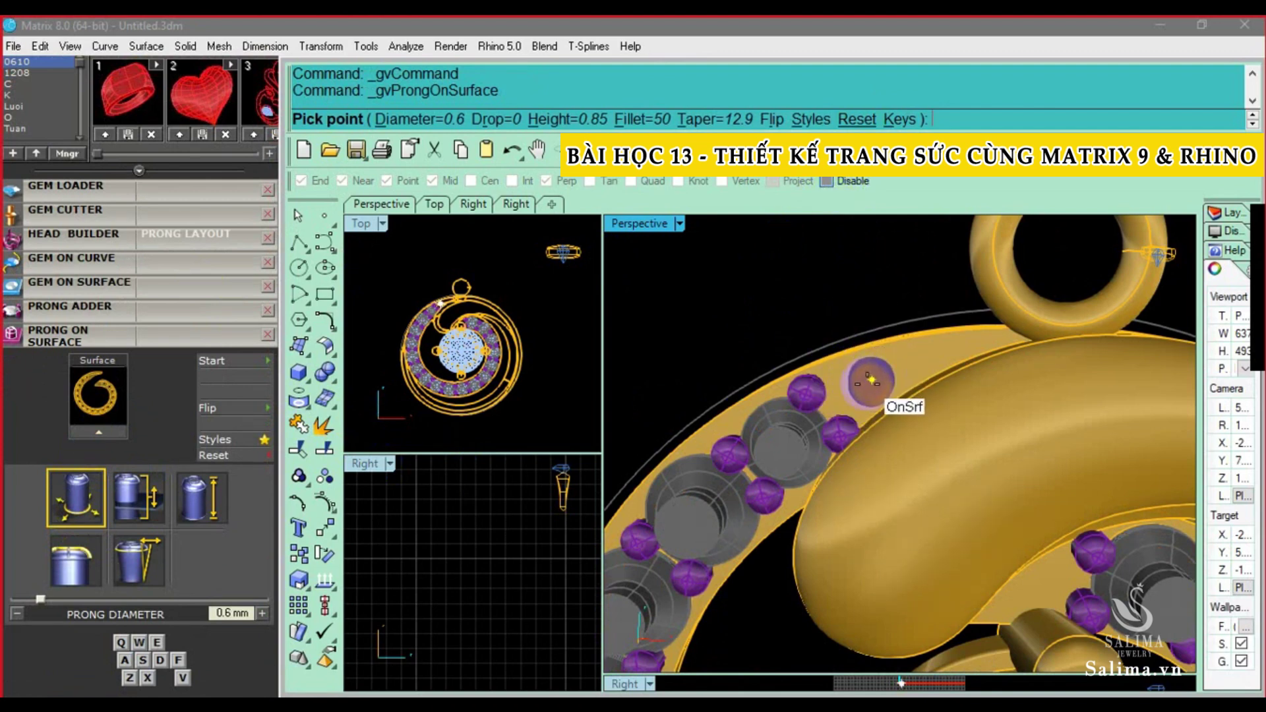
pyautogui.click(866, 383)
# Remove the prong taper and sink the prong by 0.2 mm
pyautogui.click(142, 567)
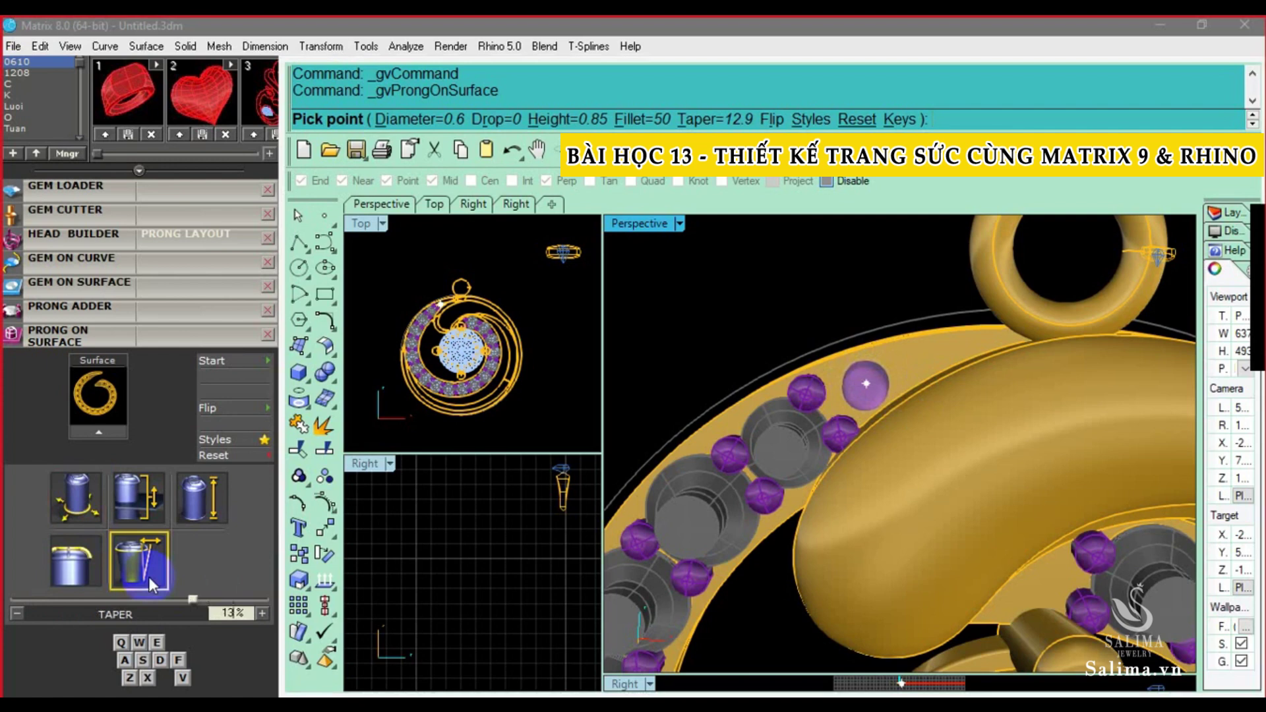
pyautogui.click(402, 250)
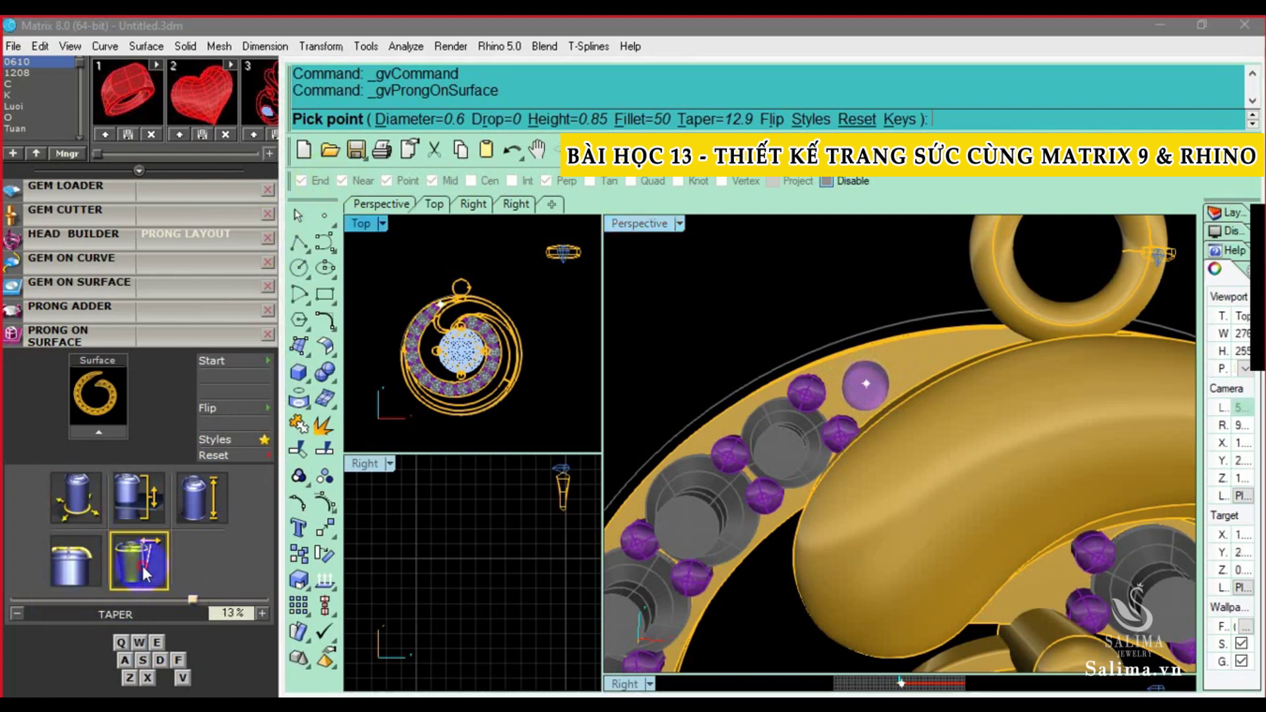
pyautogui.click(81, 563)
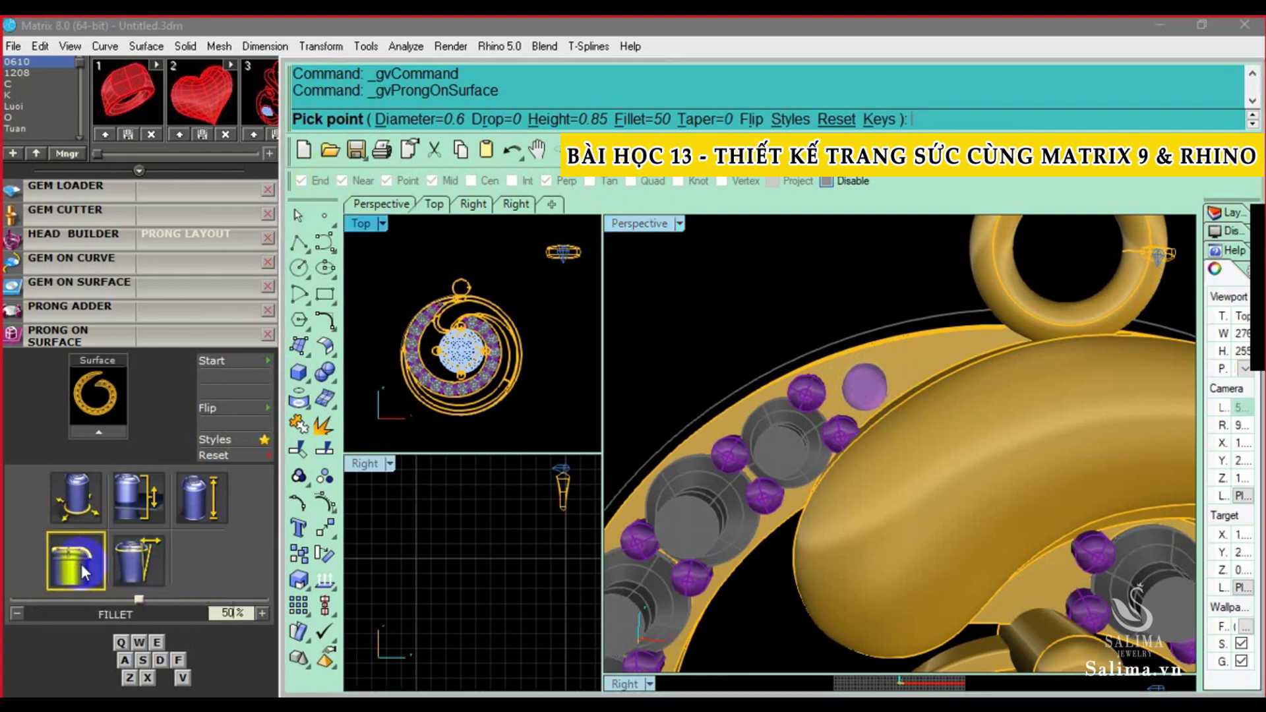
pyautogui.scroll(1, 81, 564)
pyautogui.scroll(1, 81, 563)
pyautogui.click(197, 489)
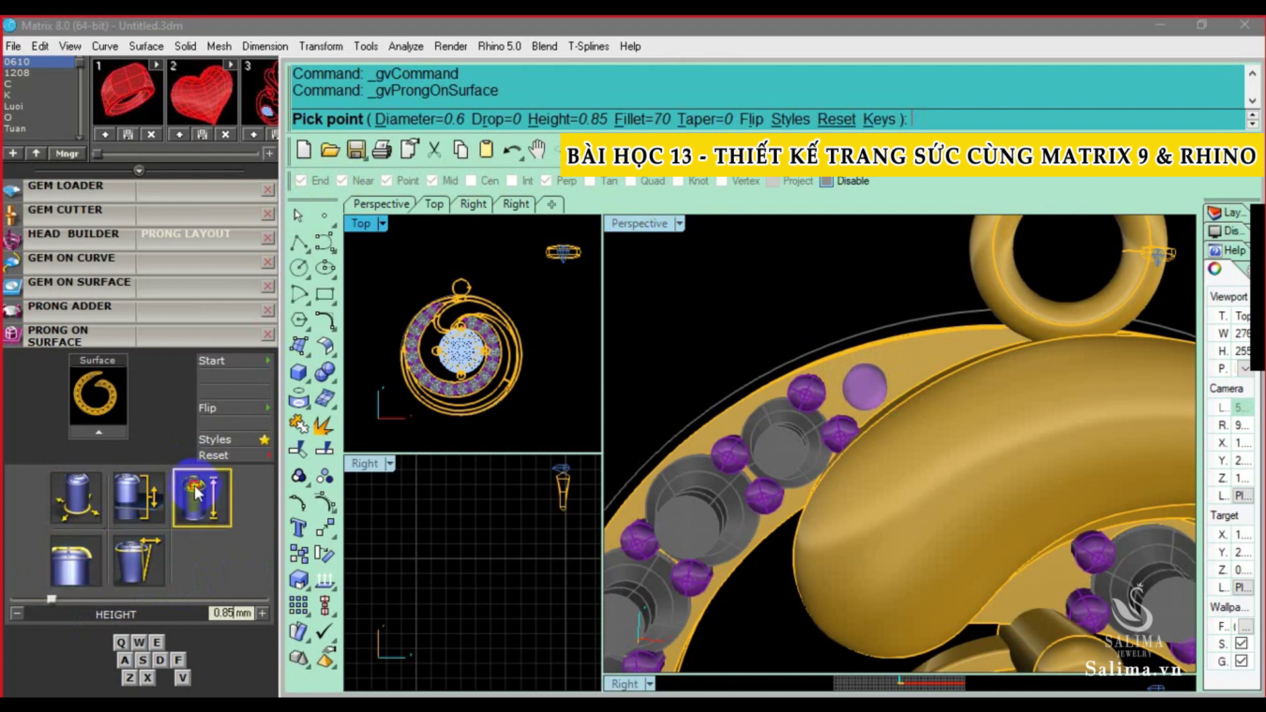
pyautogui.scroll(-3, 196, 489)
pyautogui.scroll(-2, 198, 489)
pyautogui.click(155, 501)
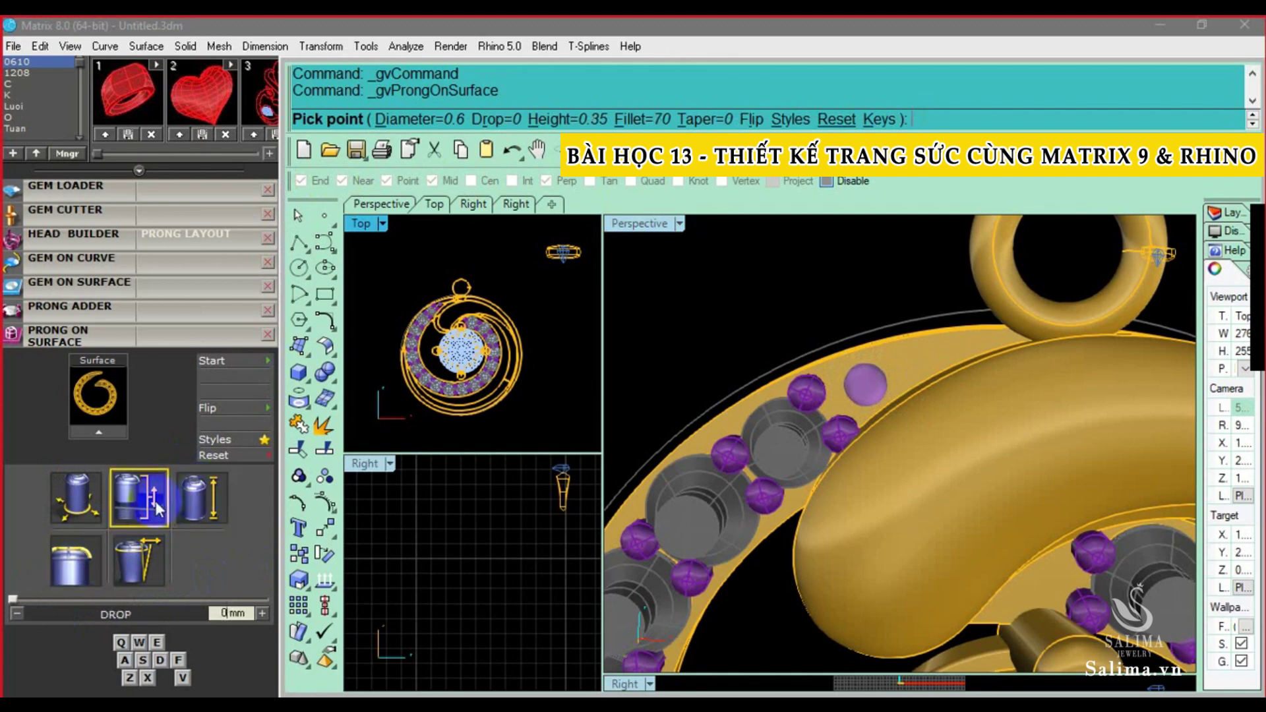
pyautogui.press('Return')
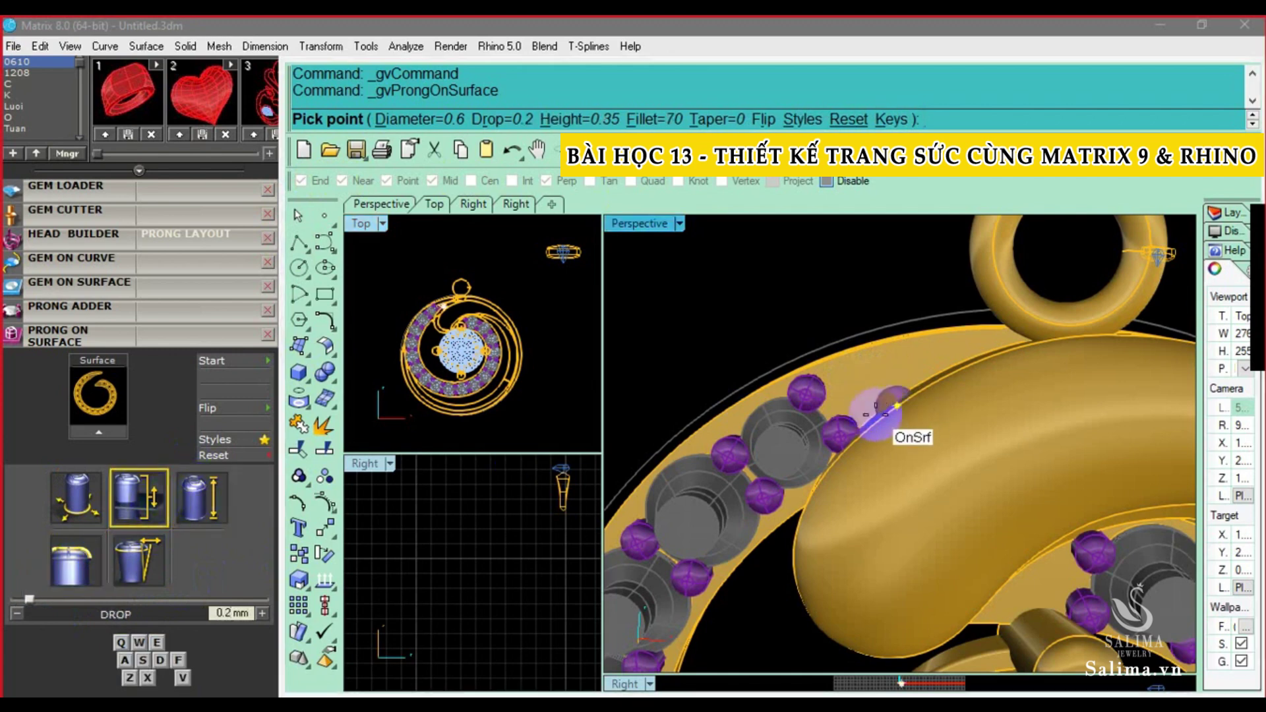
# Set prong drop to 0.4 mm and diameter to 0.3, then raise diameter to 0.4 mm
pyautogui.write('.4')
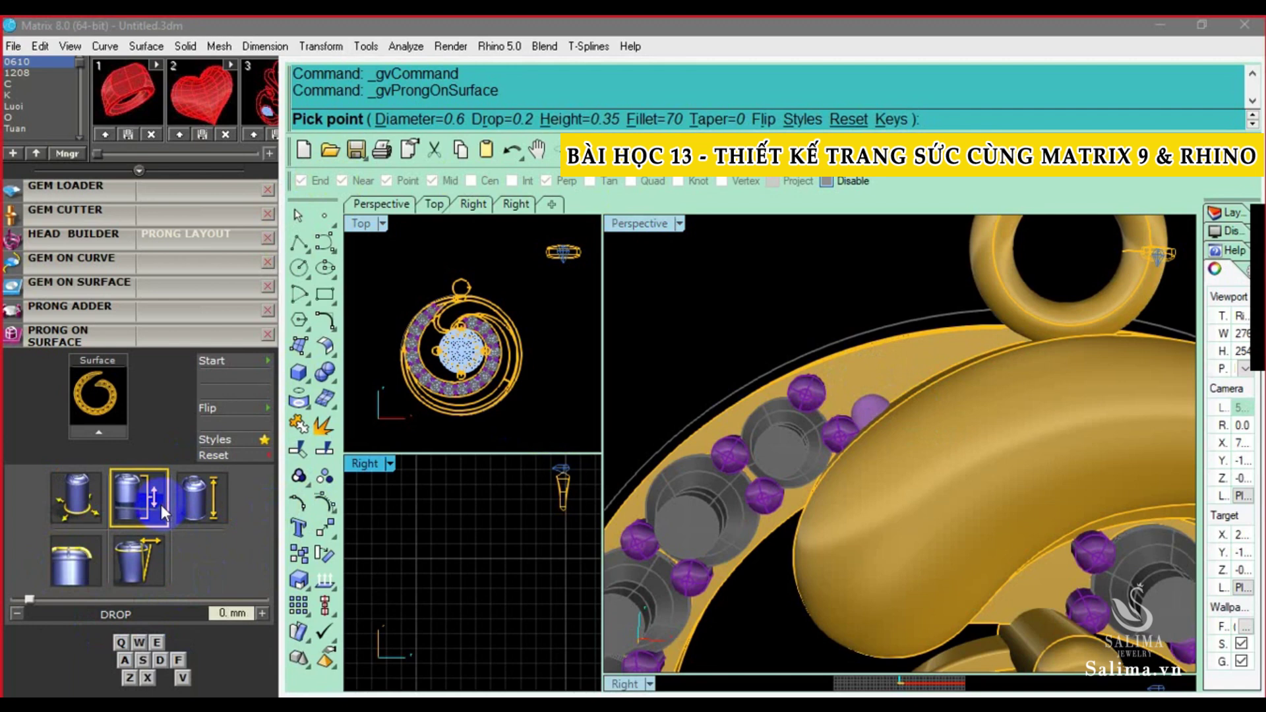
pyautogui.press('Return')
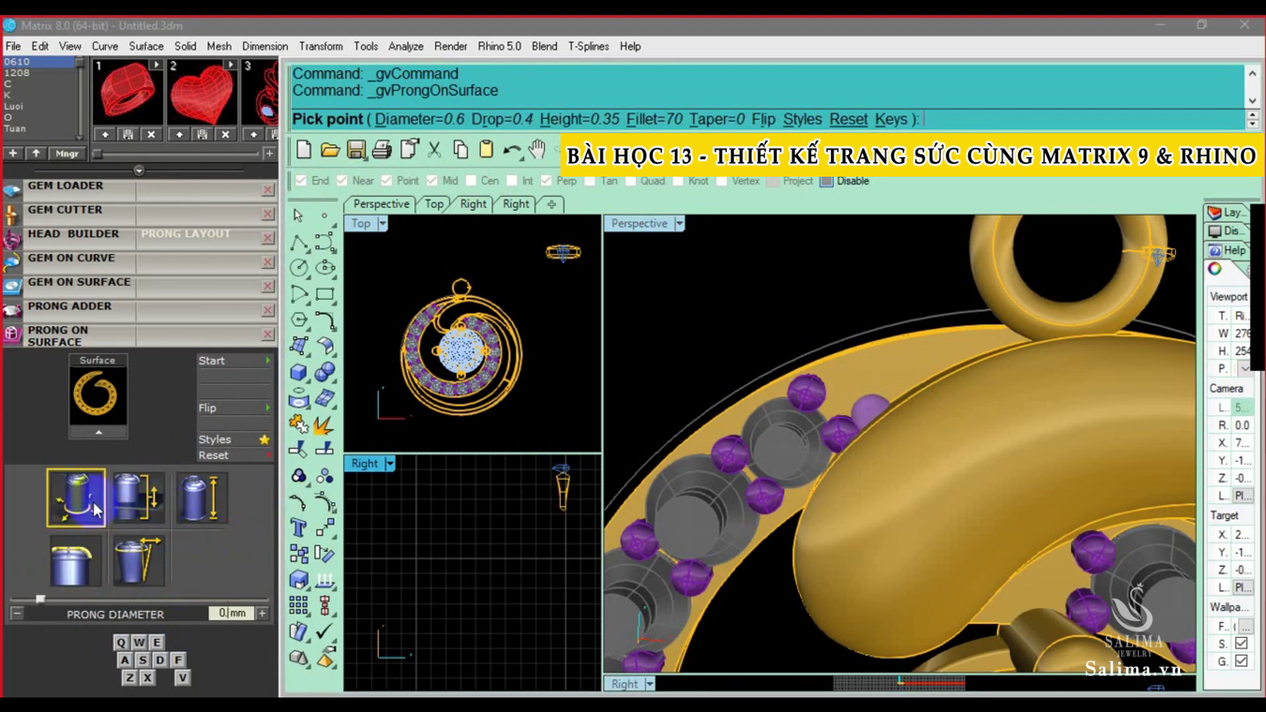
pyautogui.write('.3')
pyautogui.press('Return')
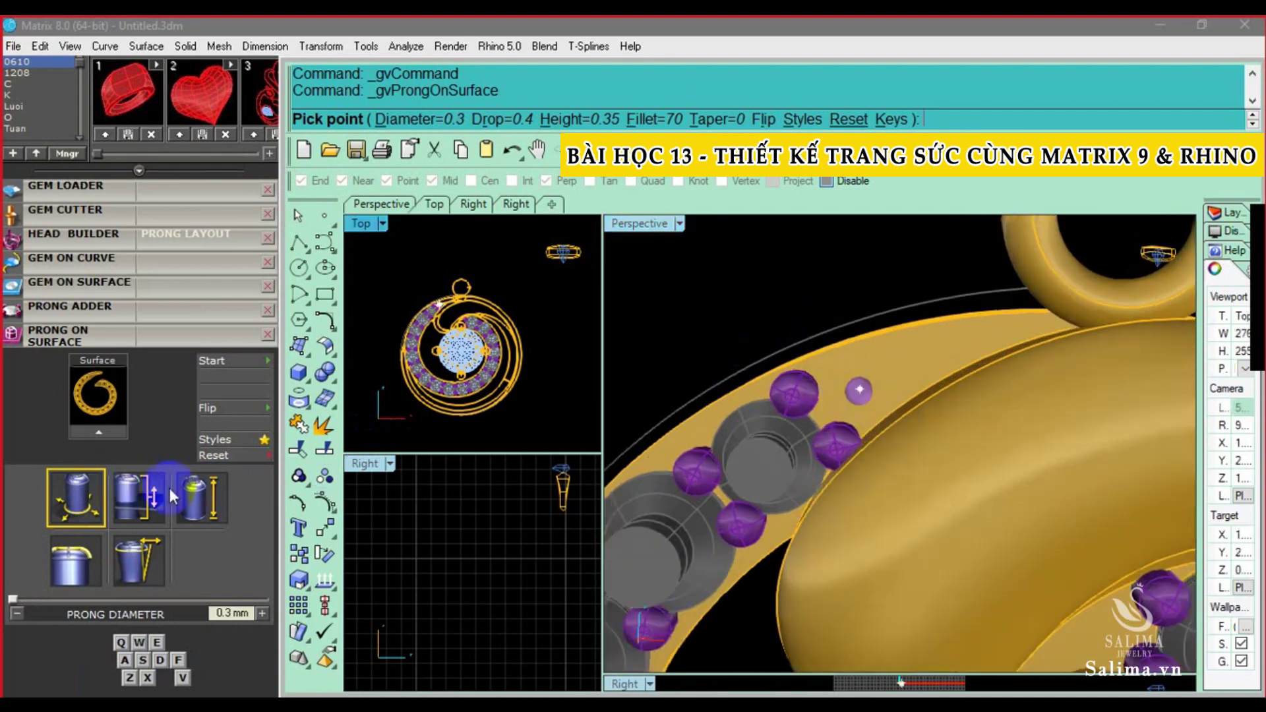
pyautogui.click(74, 509)
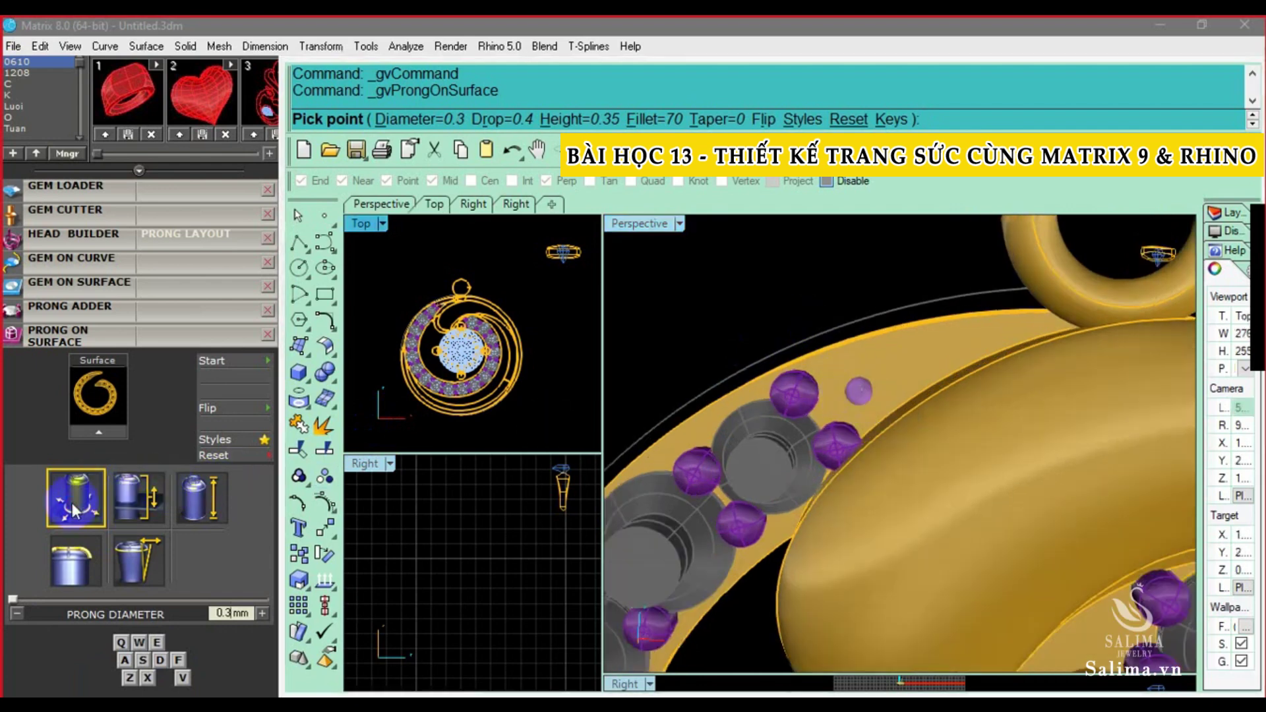
pyautogui.click(229, 488)
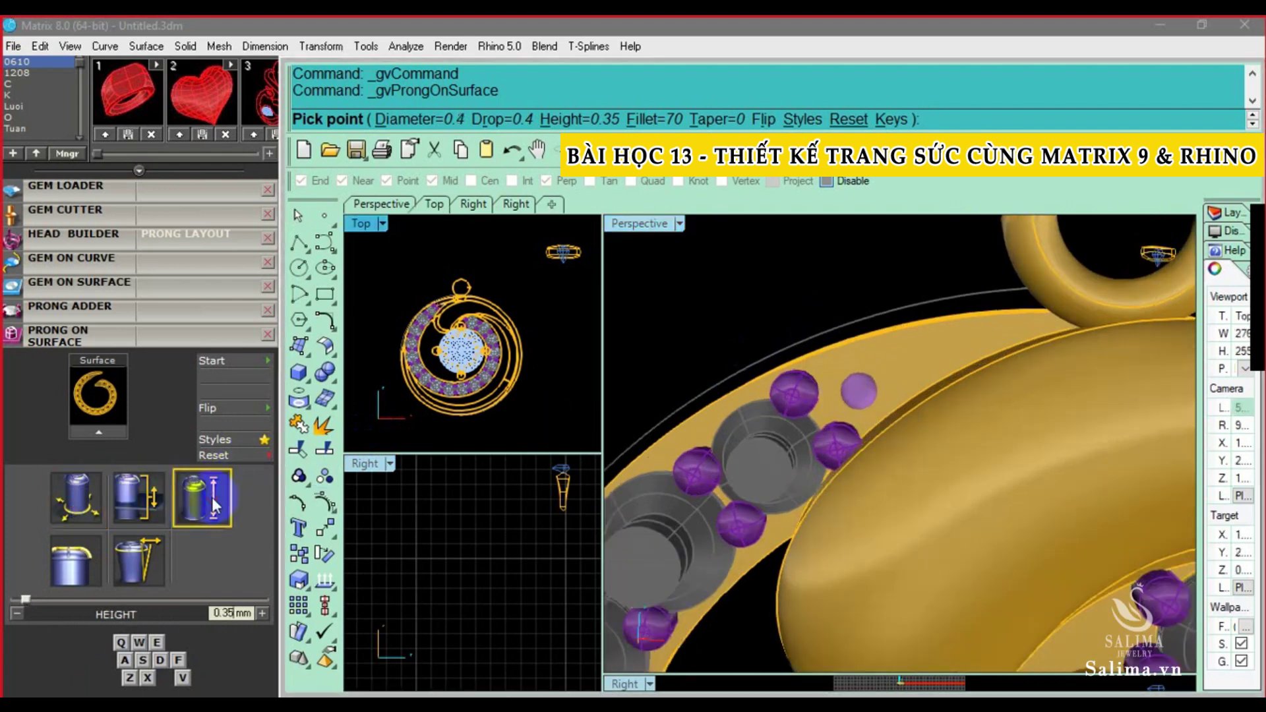
pyautogui.scroll(2, 860, 389)
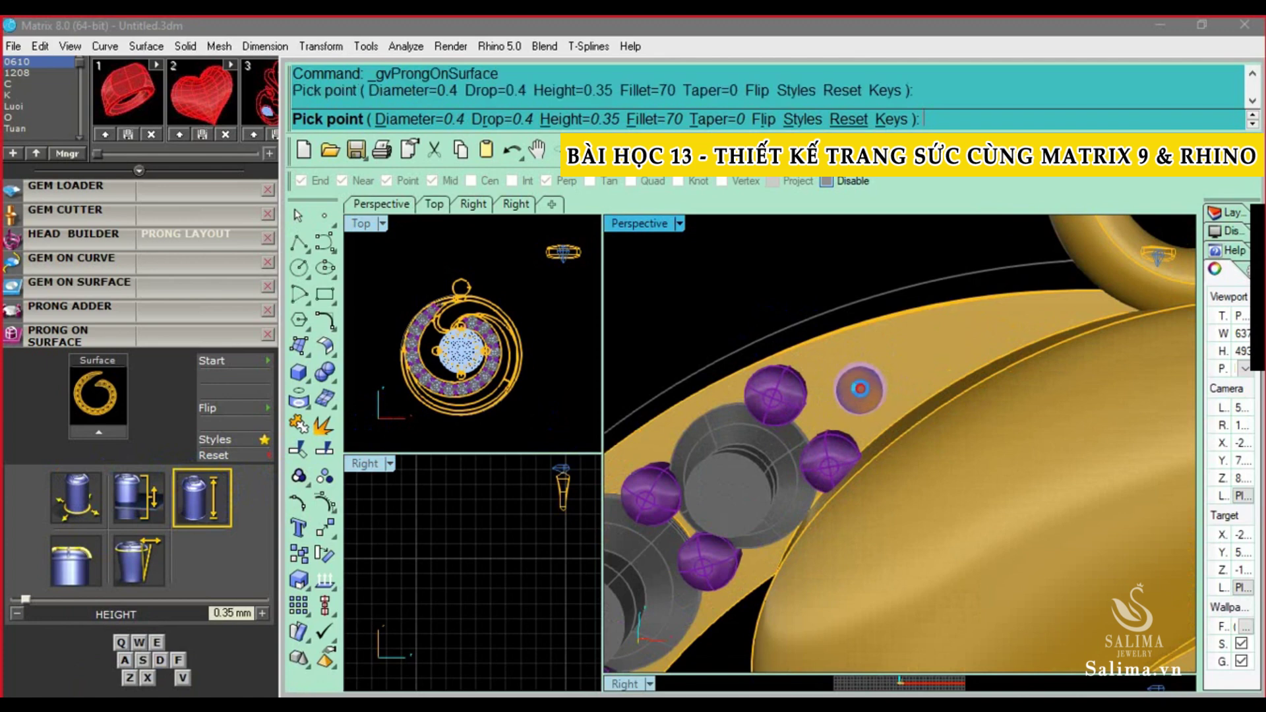
# Place two more prongs between the small gems, then a final 0.3 mm prong
pyautogui.click(860, 389)
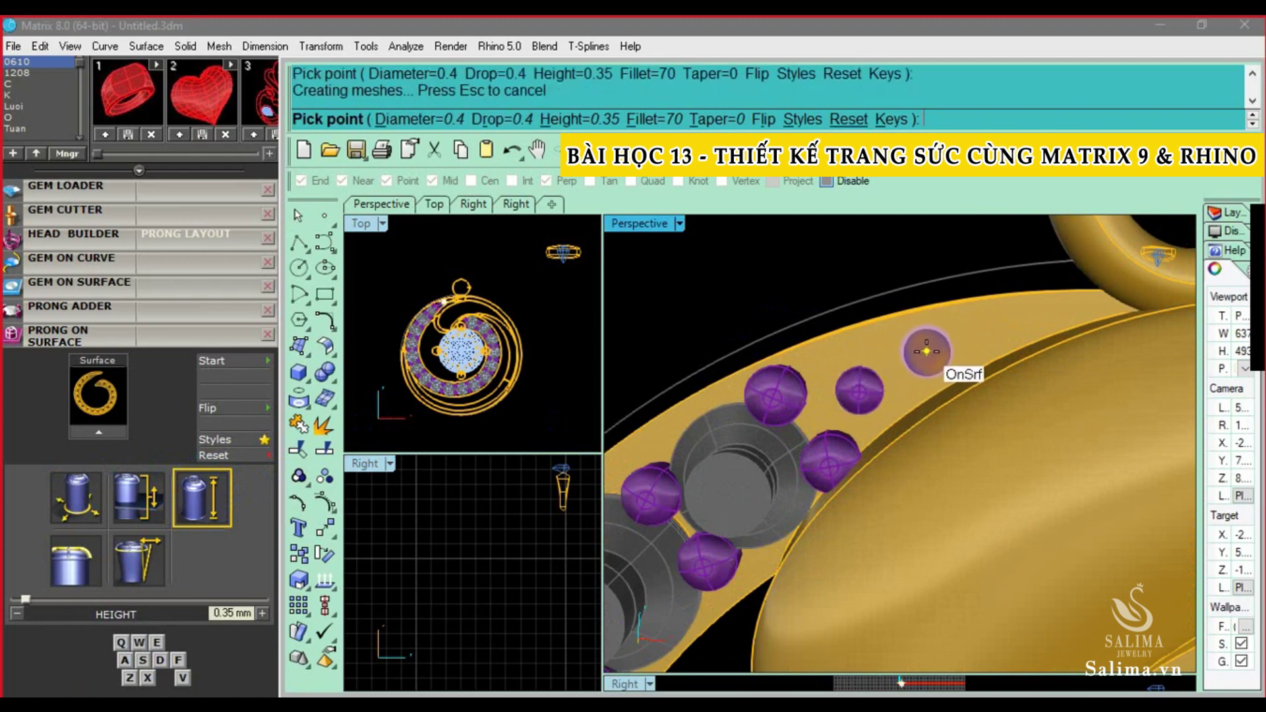
pyautogui.click(928, 359)
pyautogui.click(77, 520)
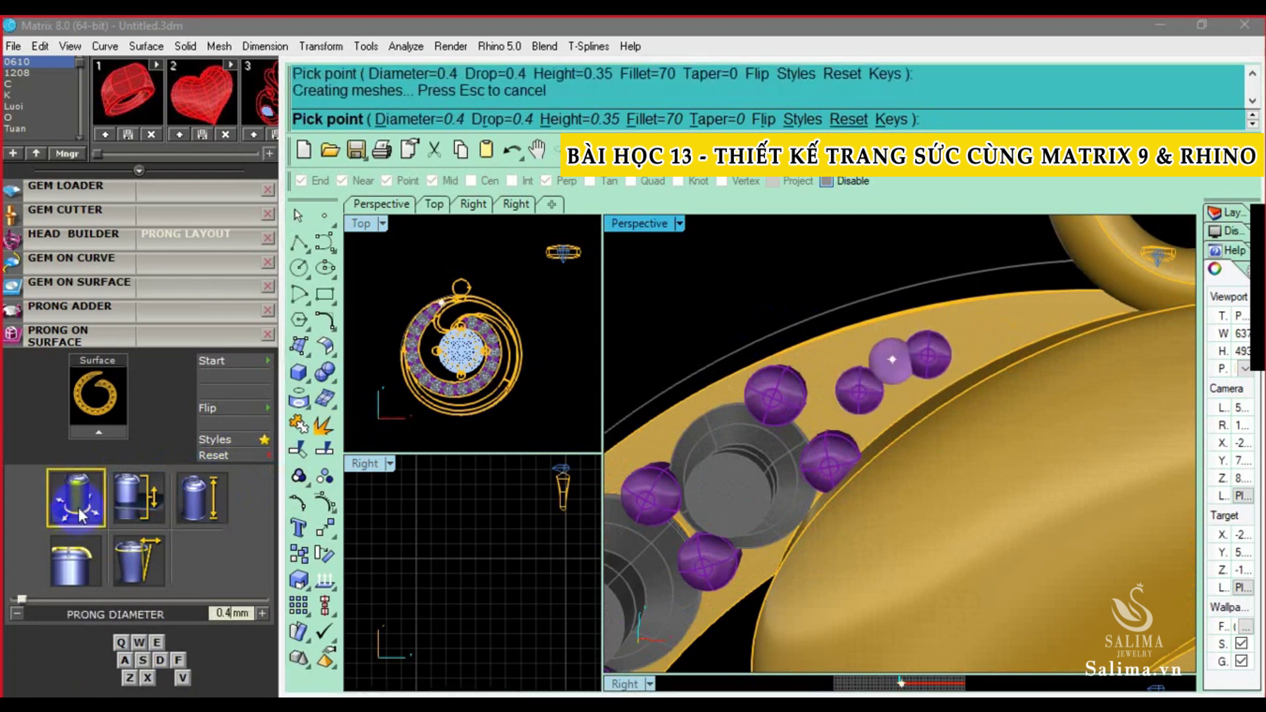
pyautogui.write('0.3')
pyautogui.press('Return')
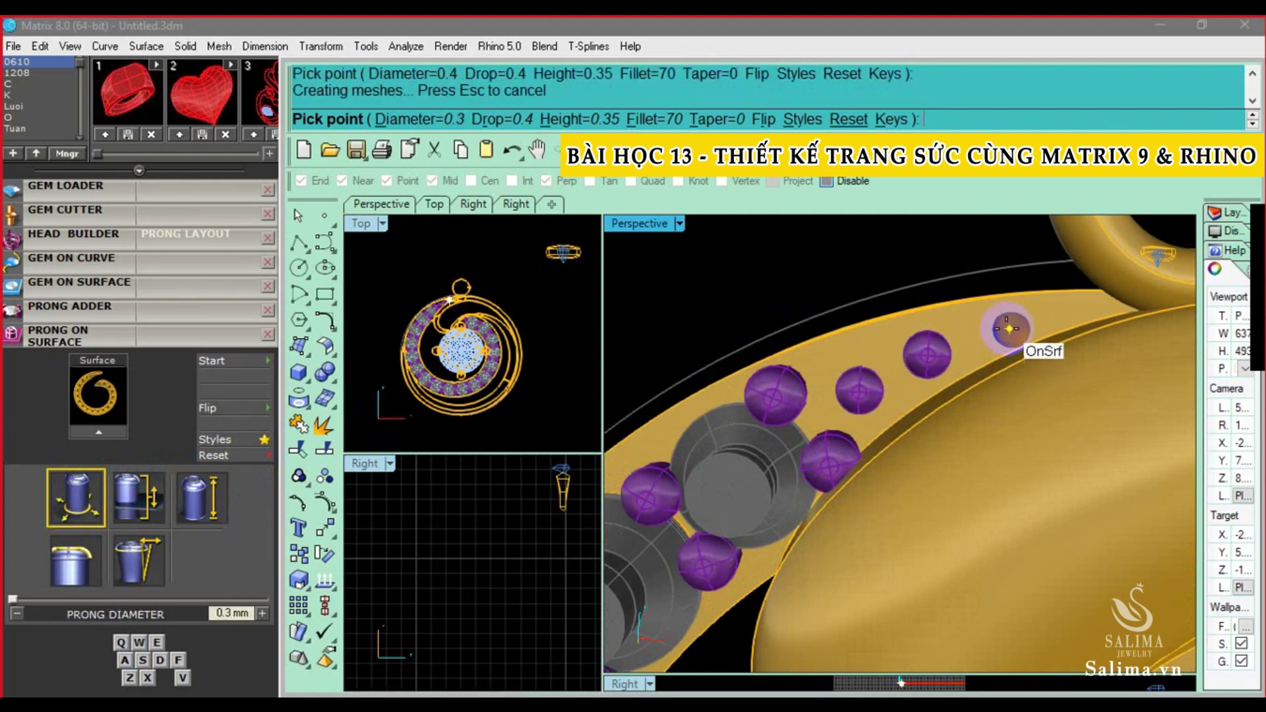
pyautogui.click(1009, 328)
pyautogui.press('Return')
# Orbit to a face-on view and select all 39 prongs via the Heads layer swatch
pyautogui.scroll(-3, 931, 343)
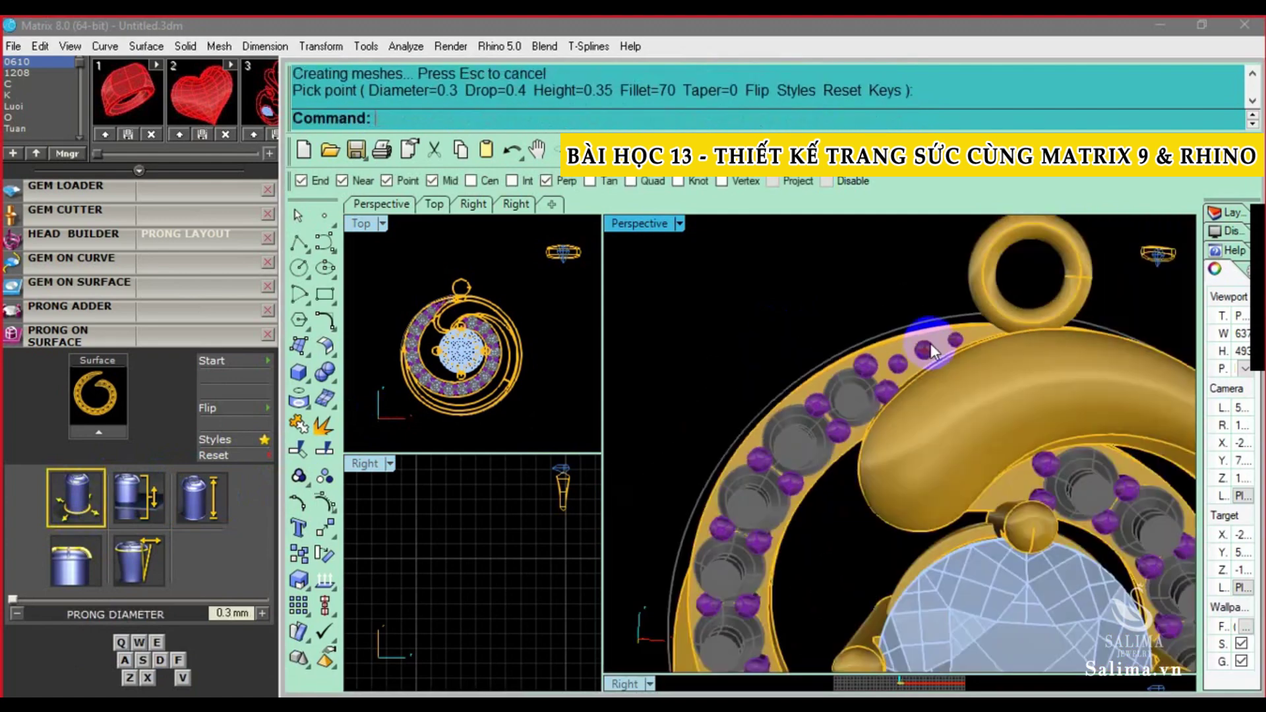
pyautogui.scroll(-2, 931, 343)
pyautogui.scroll(-2, 890, 359)
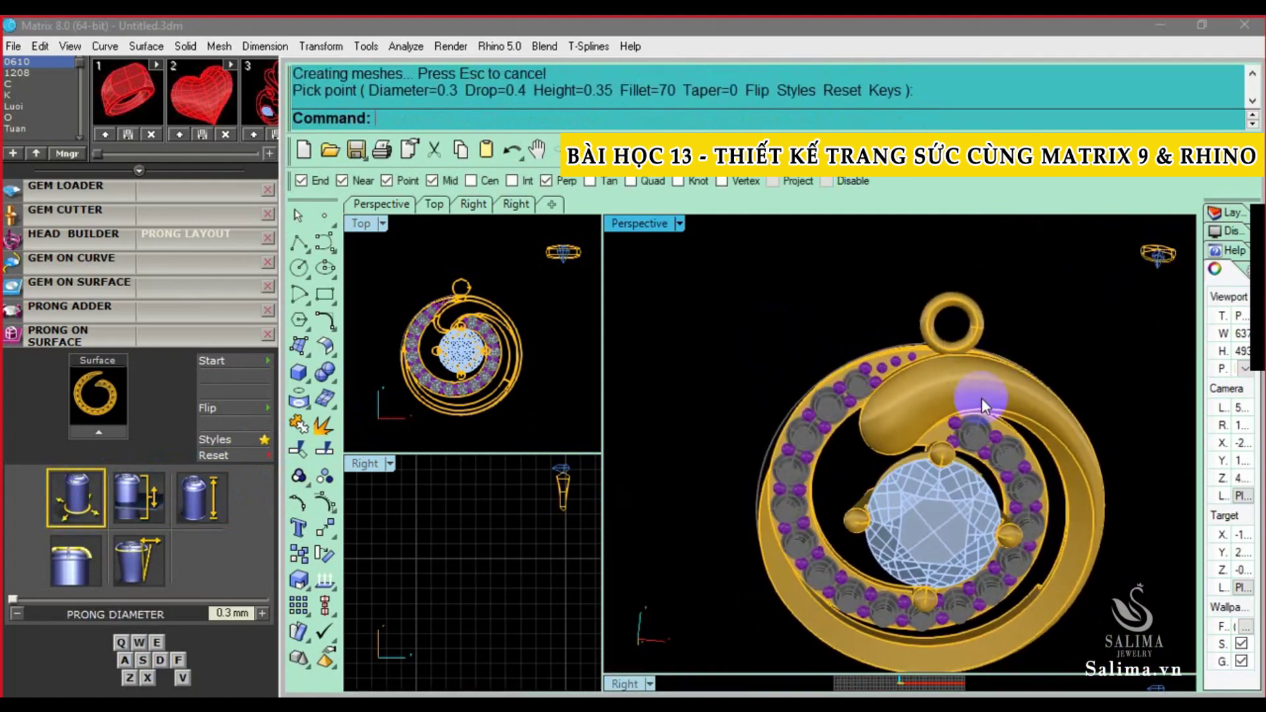
pyautogui.moveTo(981, 398); pyautogui.dragTo(602, 366, button='right')
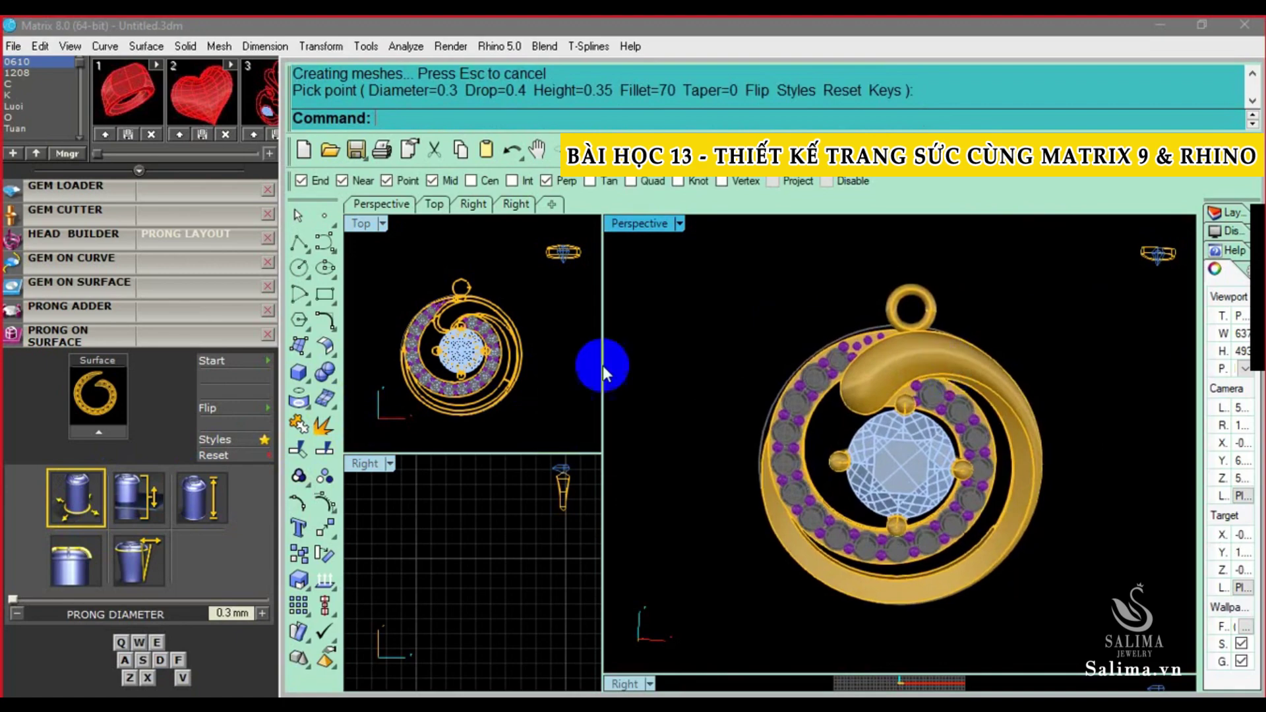
pyautogui.click(219, 340)
pyautogui.scroll(5, 214, 286)
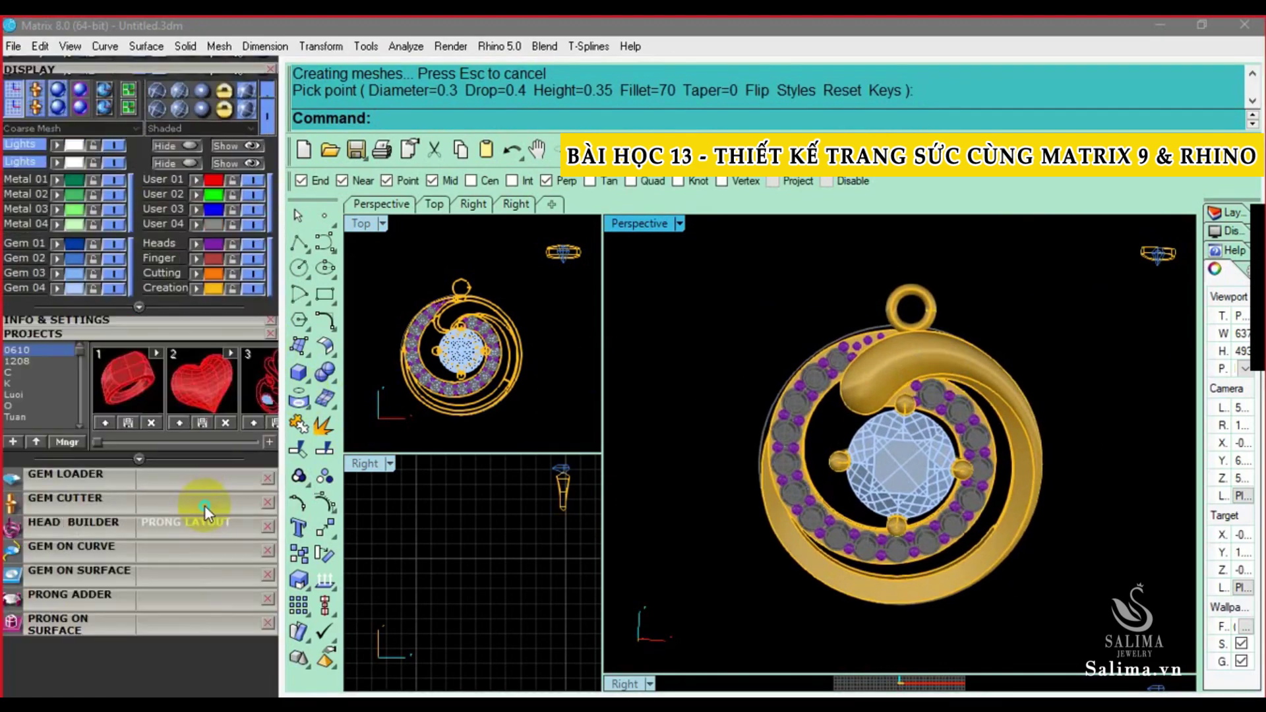
pyautogui.click(216, 247)
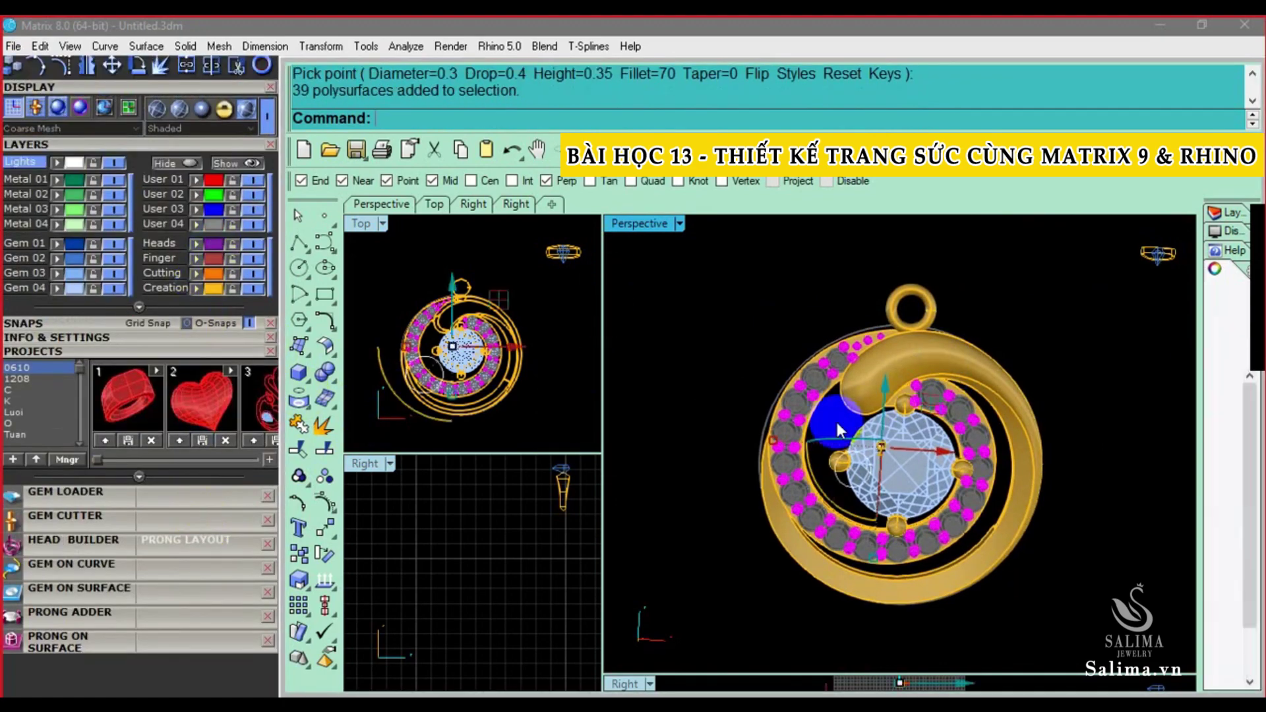
# Group the 39 prongs, then unlock and select the 18 halo gems
pyautogui.click(325, 452)
pyautogui.click(731, 370)
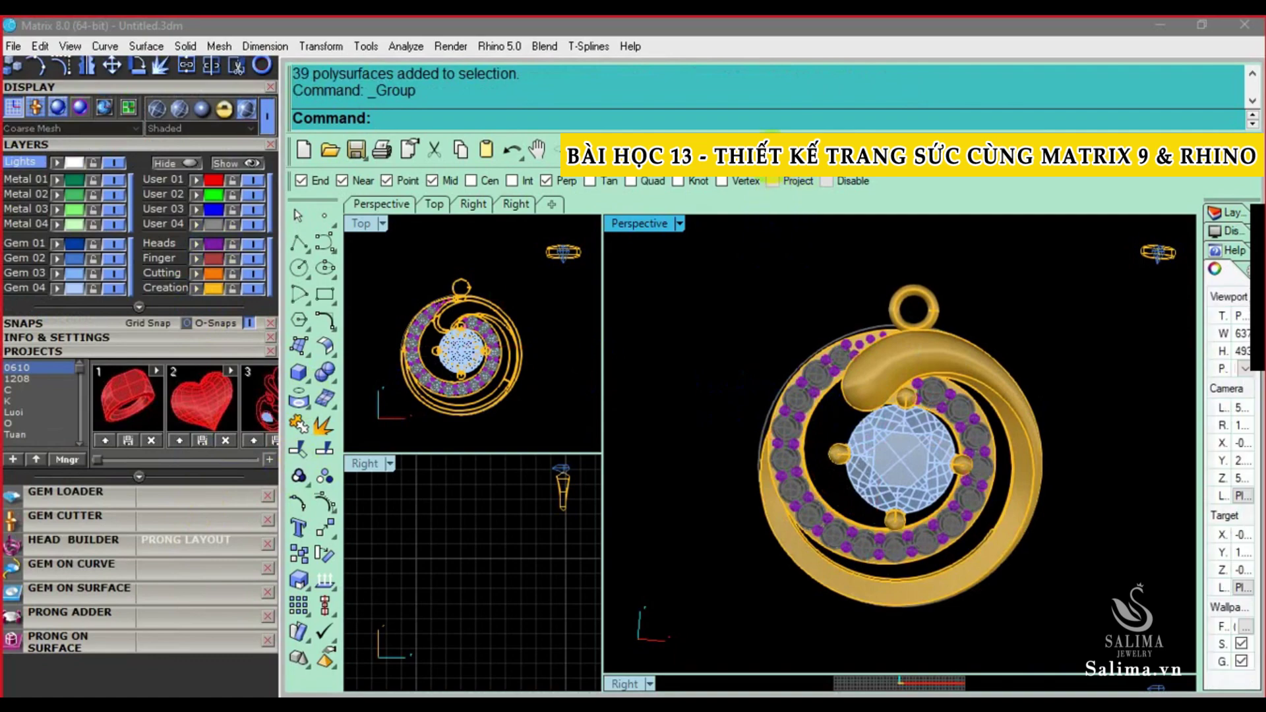
pyautogui.rightClick(791, 157)
pyautogui.moveTo(853, 361); pyautogui.dragTo(853, 339, button='right')
pyautogui.click(853, 338)
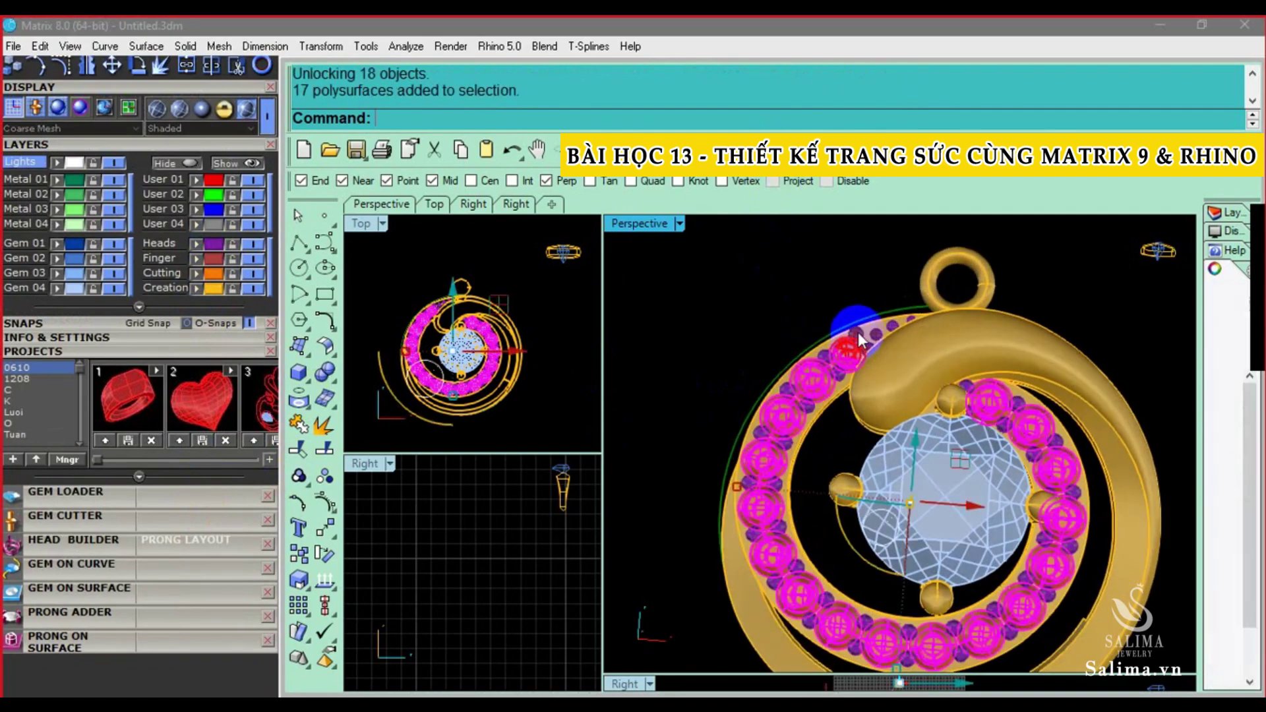
# Boolean-difference the halo gems out of the prongs to cut the gem seats
pyautogui.click(328, 376)
pyautogui.click(369, 382)
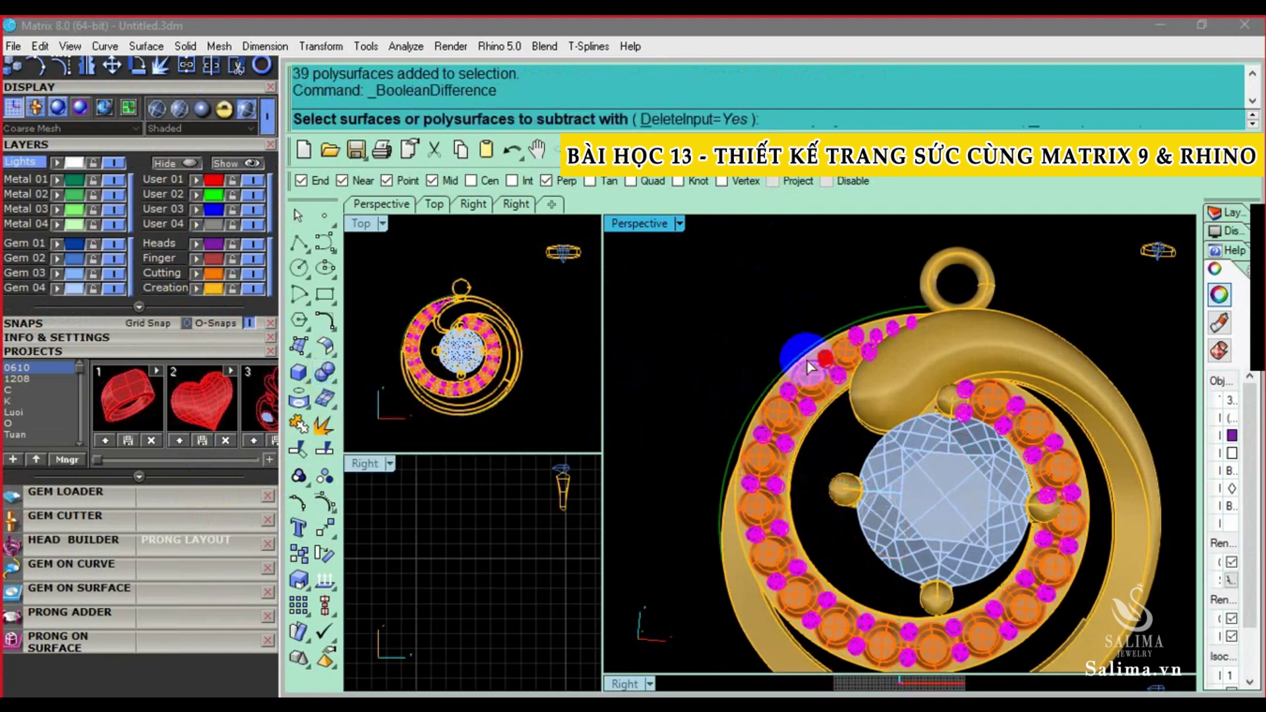
pyautogui.click(834, 349)
pyautogui.press('Return')
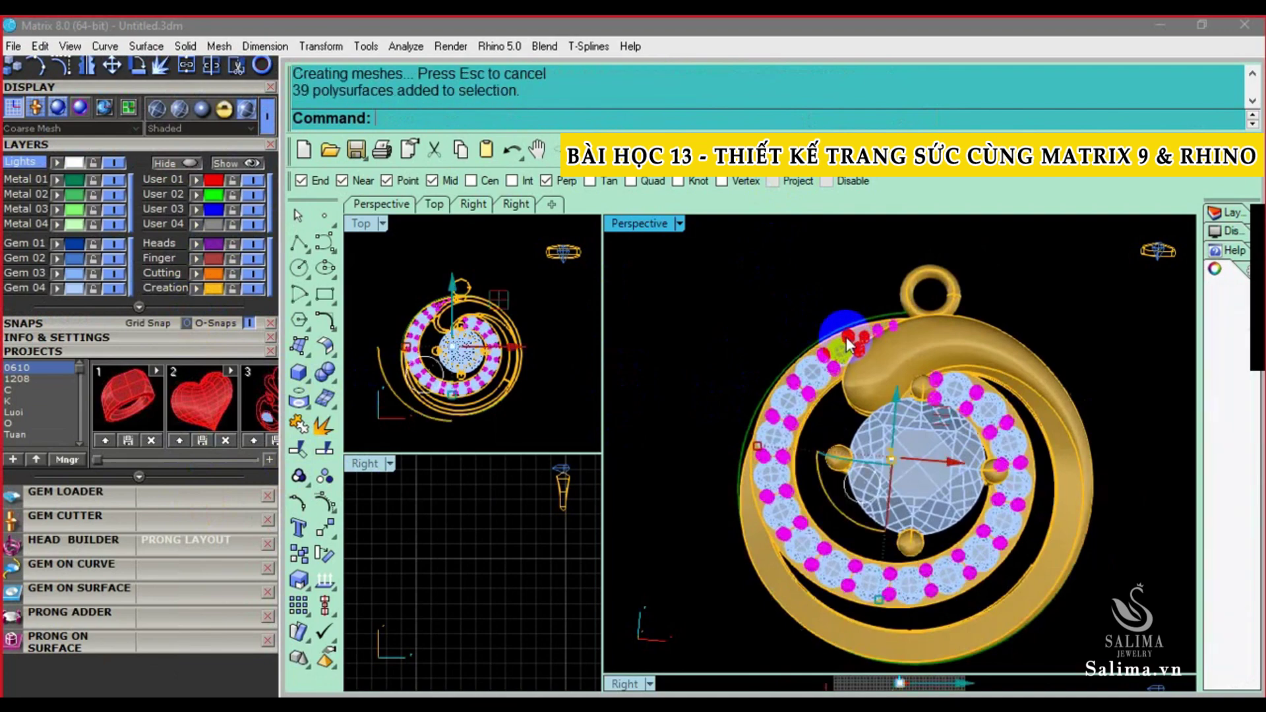
pyautogui.click(199, 290)
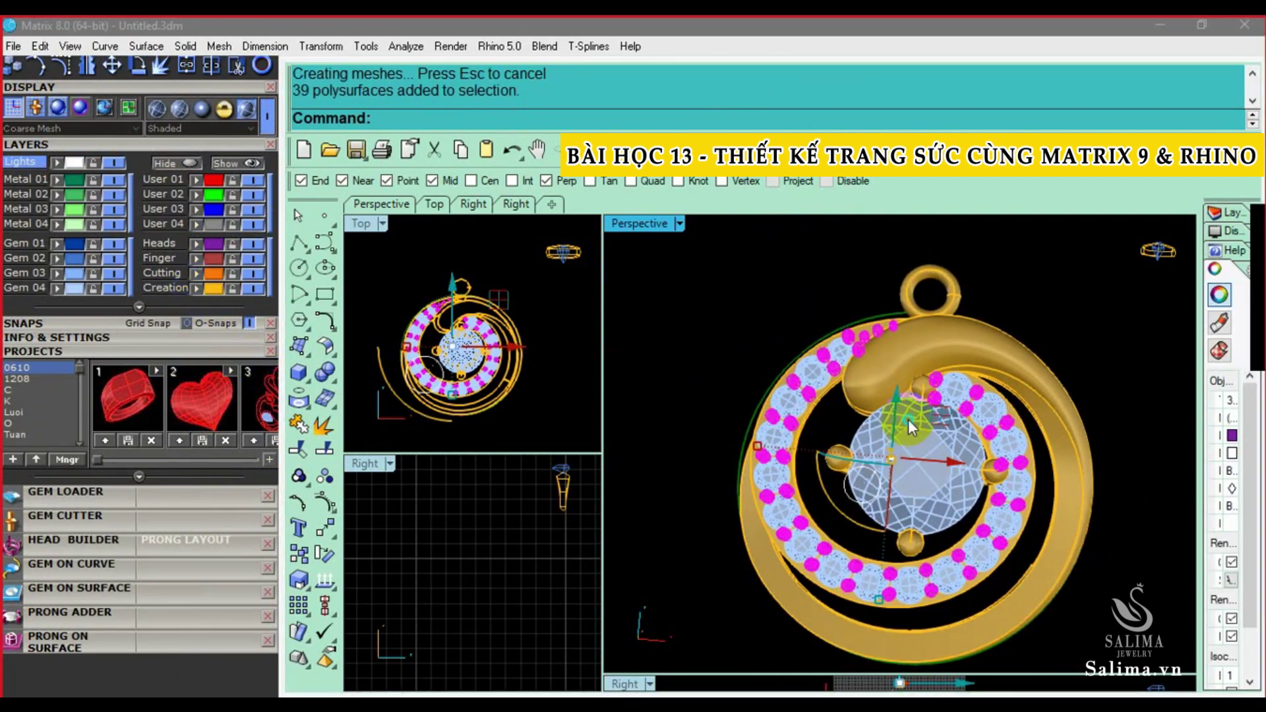
pyautogui.moveTo(908, 419)
pyautogui.mouseDown(button='right')
pyautogui.moveTo(991, 426)
pyautogui.moveTo(1004, 564)
pyautogui.mouseUp(button='right')
# Delete the leftover circle curve from the pendant model
pyautogui.hotkey('ctrl', 'a')
pyautogui.scroll(-3, 1232, 547)
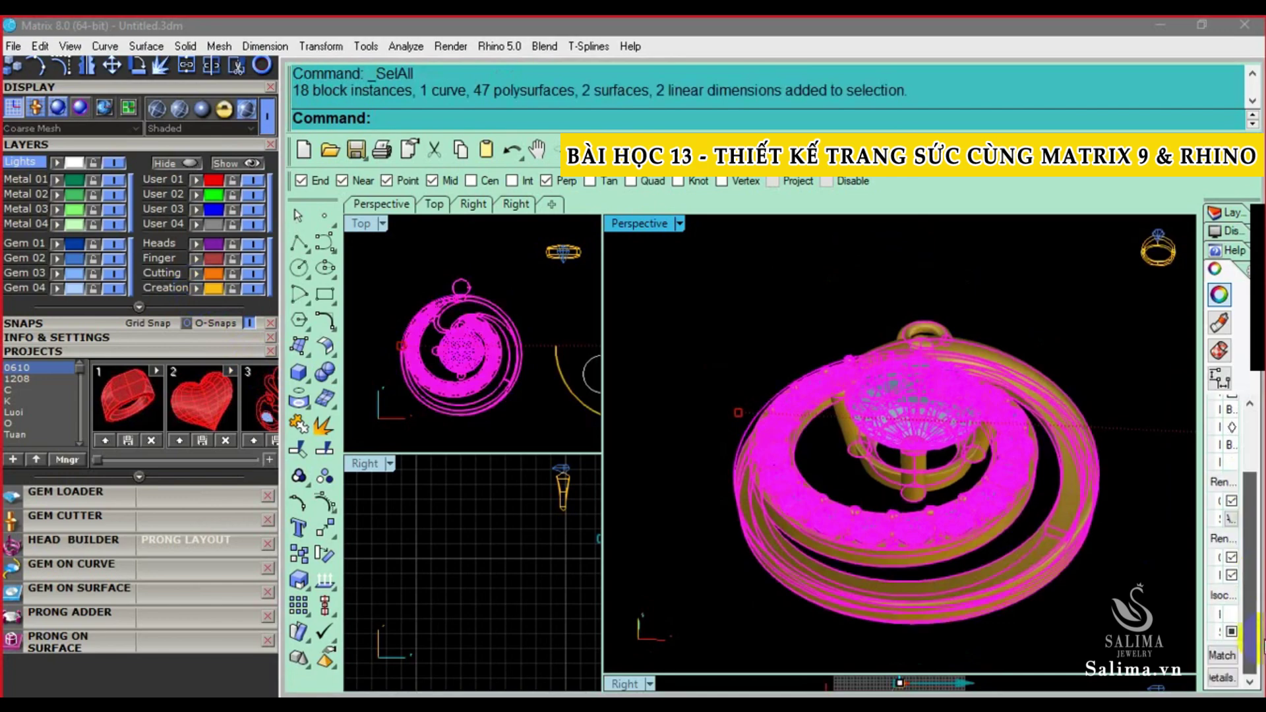
pyautogui.press('Escape')
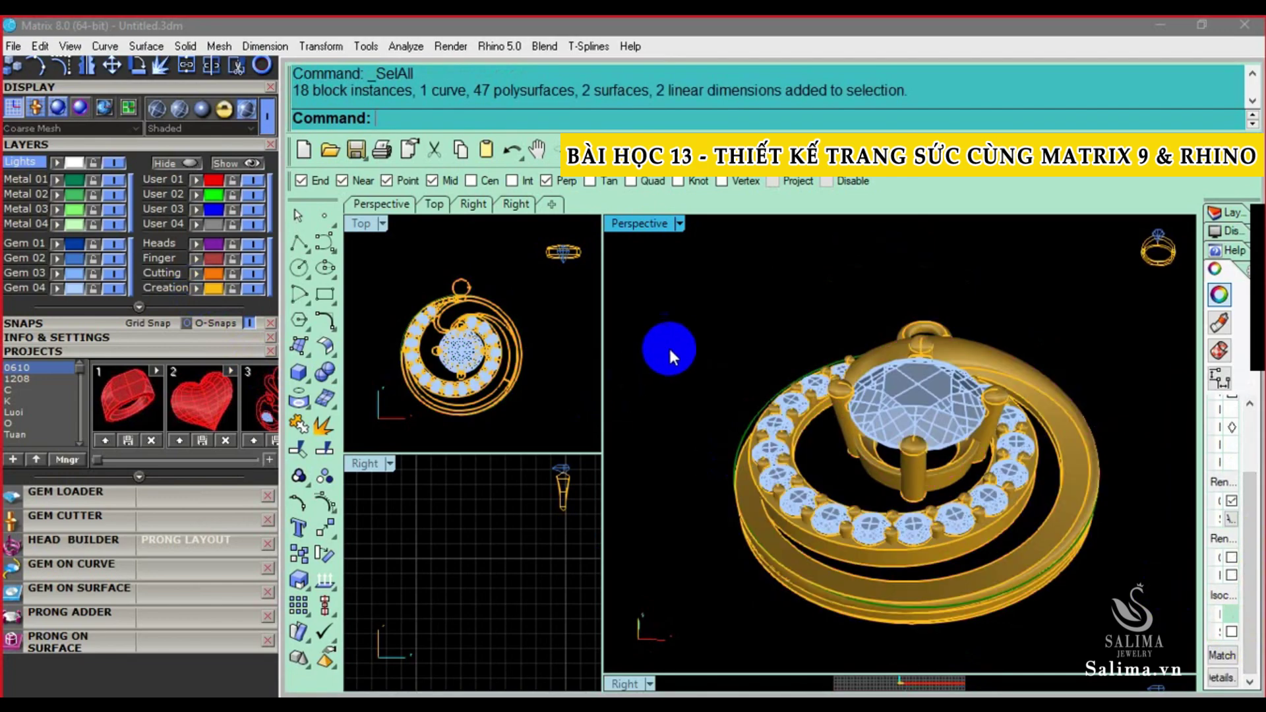
pyautogui.moveTo(667, 345); pyautogui.dragTo(726, 415, button='right')
pyautogui.click(824, 349)
pyautogui.press('Delete')
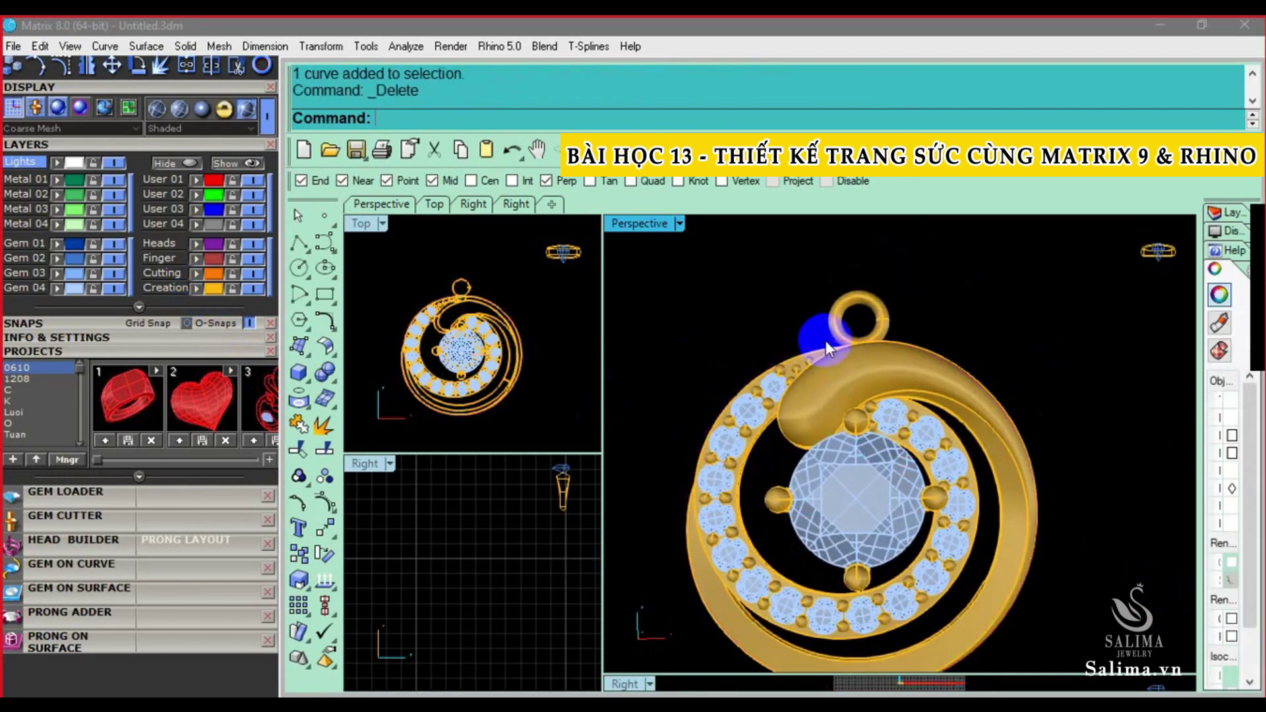
# Show the pendant in a maximized Top viewport, then minimize the Matrix window
pyautogui.hotkey('ctrl', 'F1')
pyautogui.scroll(-2, 524, 347)
pyautogui.scroll(2, 520, 346)
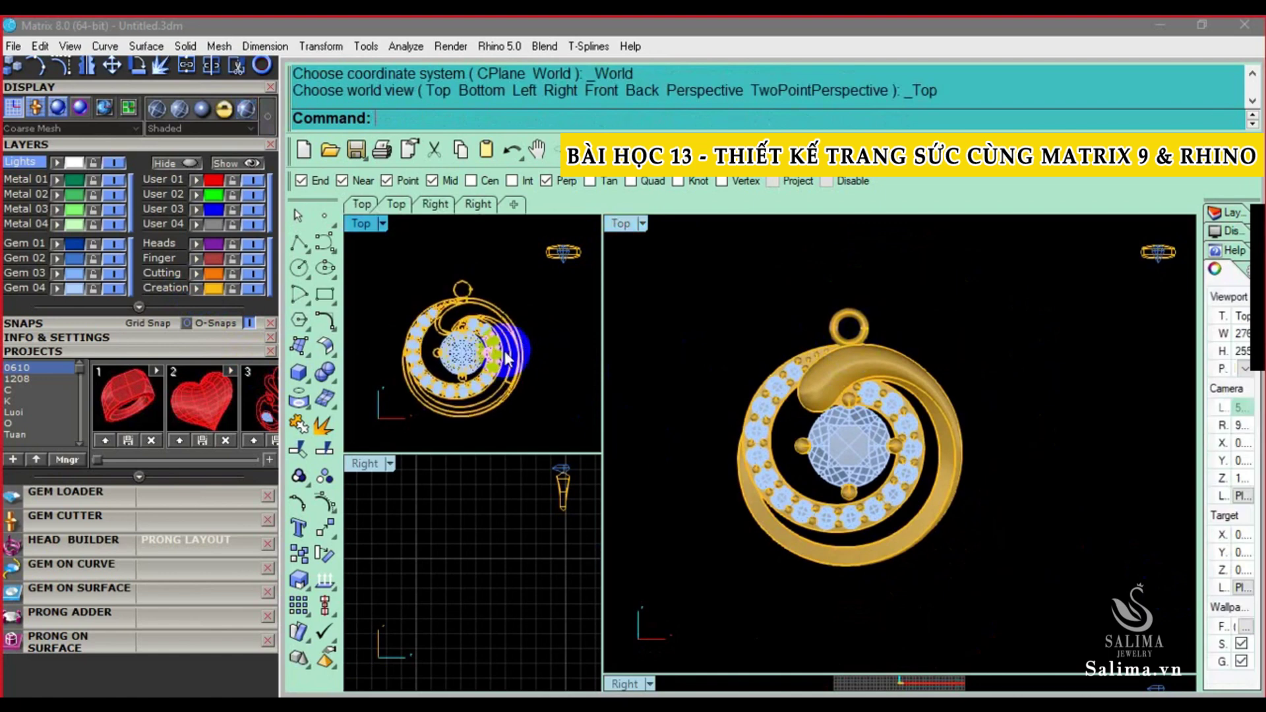
pyautogui.doubleClick(626, 225)
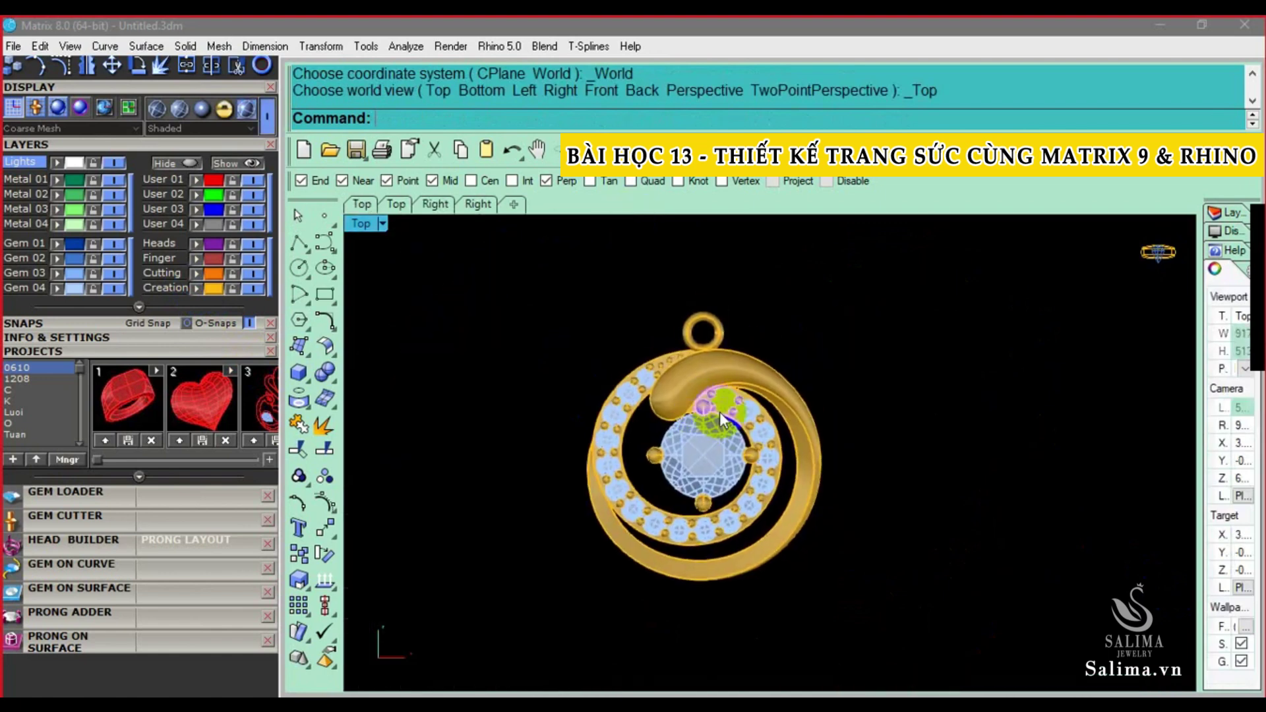
pyautogui.scroll(2, 719, 411)
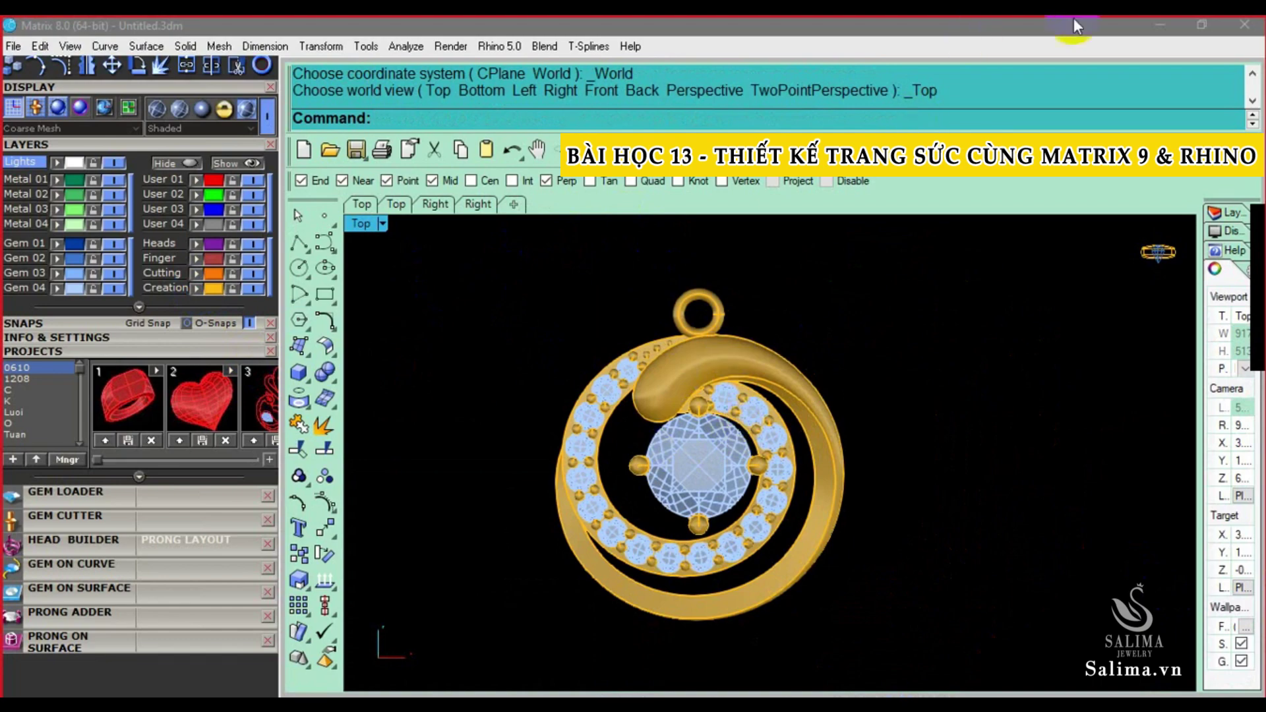
pyautogui.click(1160, 25)
# Refresh the desktop and dismiss the Matrix shortcut's context menu
pyautogui.rightClick(836, 330)
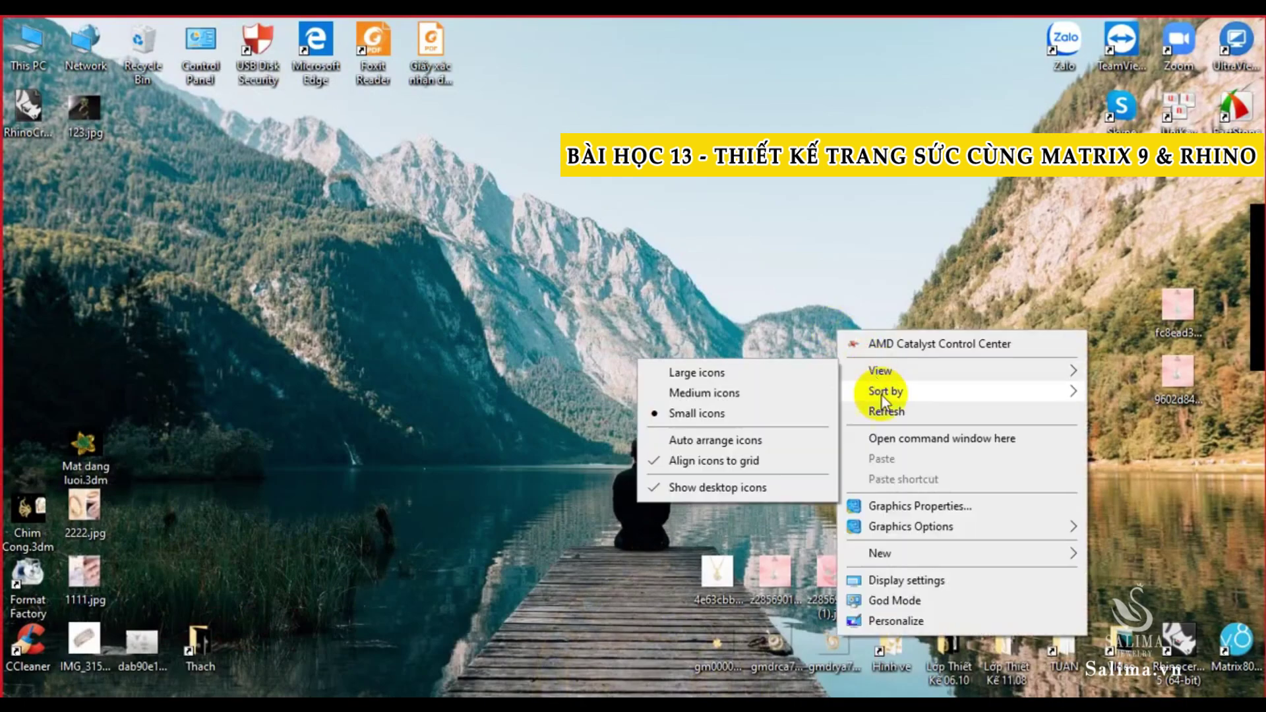
pyautogui.click(876, 415)
pyautogui.rightClick(1233, 650)
pyautogui.rightClick(1184, 659)
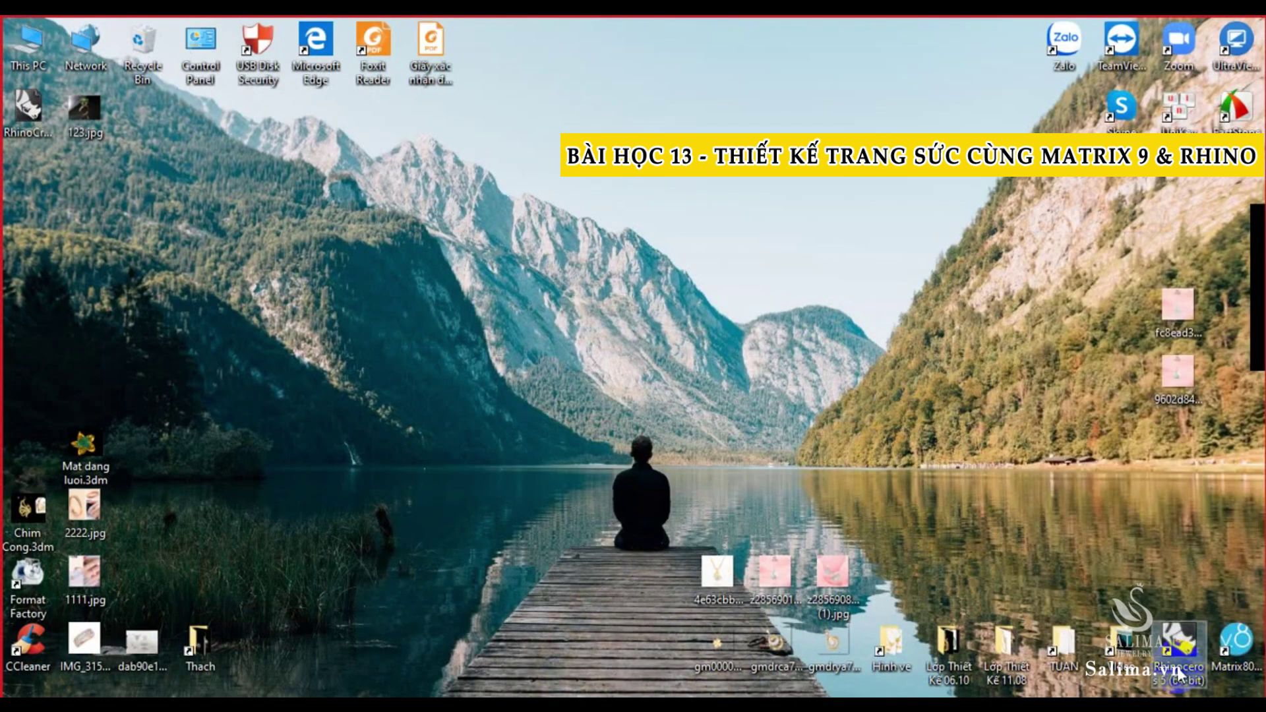
pyautogui.click(1114, 307)
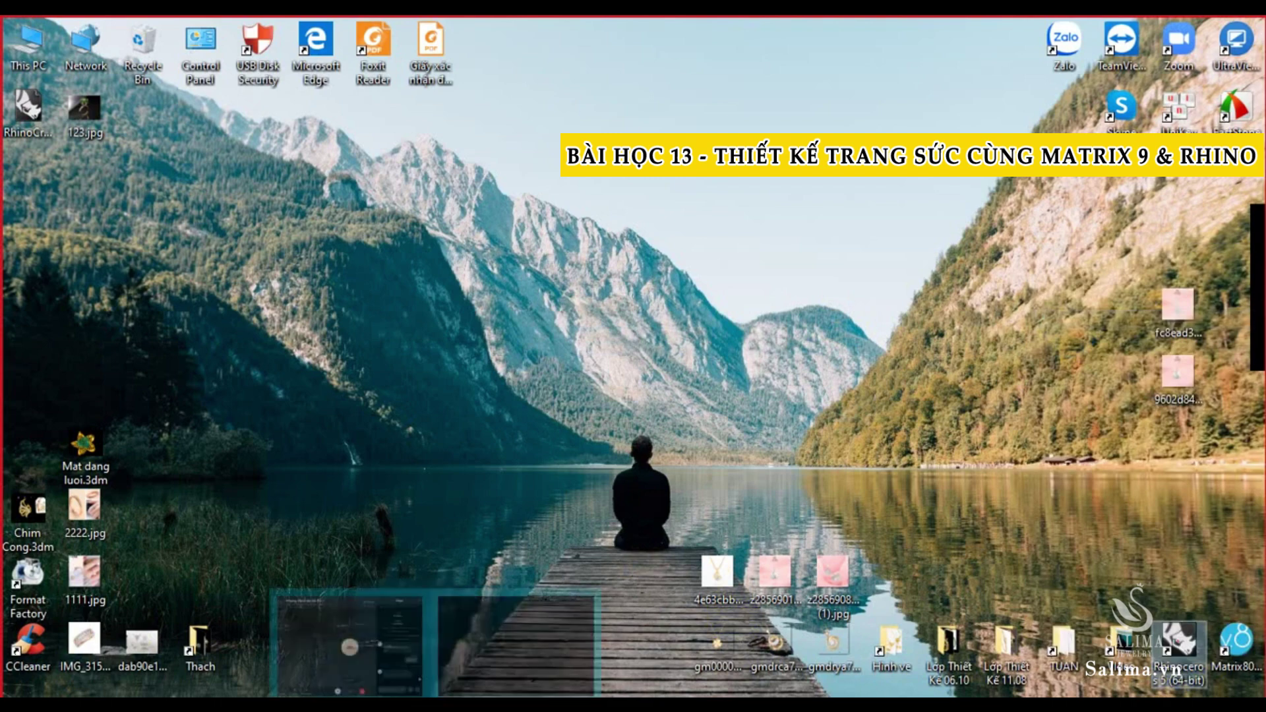